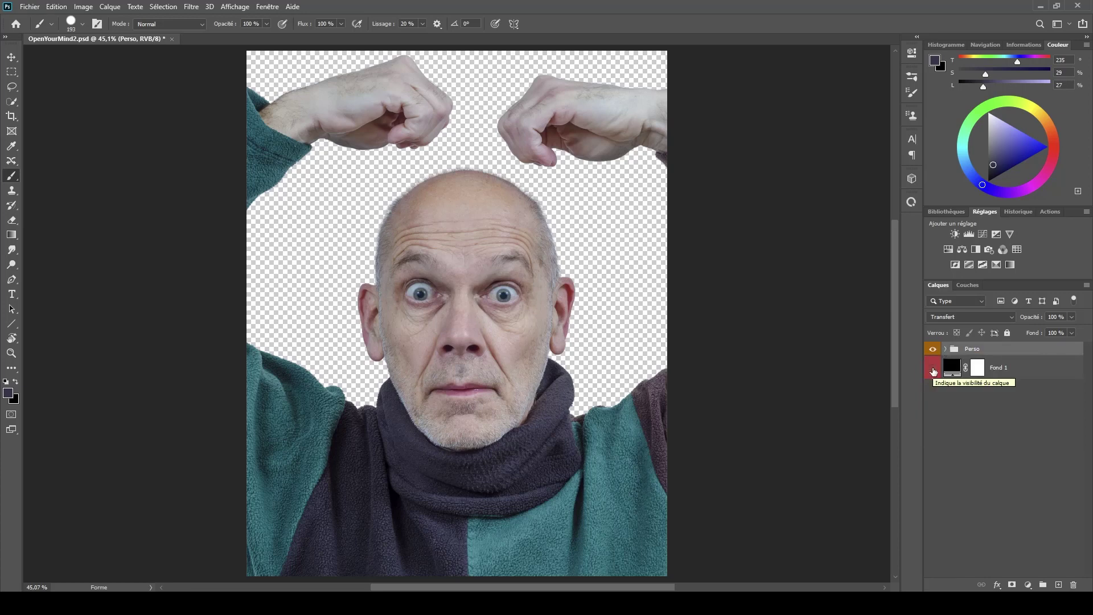
# - Show the Fond 1 fill layer, check its solid colour, and delete the layer
pyautogui.click(932, 370)
pyautogui.doubleClick(948, 366)
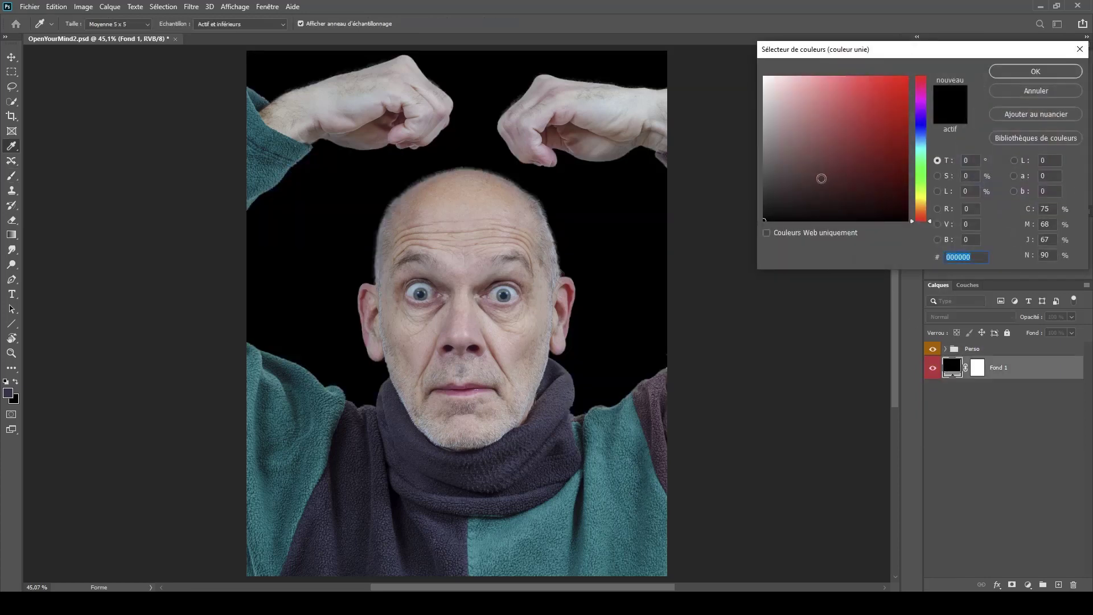
pyautogui.moveTo(768, 209)
pyautogui.mouseDown()
pyautogui.moveTo(751, 100)
pyautogui.moveTo(742, 234)
pyautogui.mouseUp()
pyautogui.click(1013, 72)
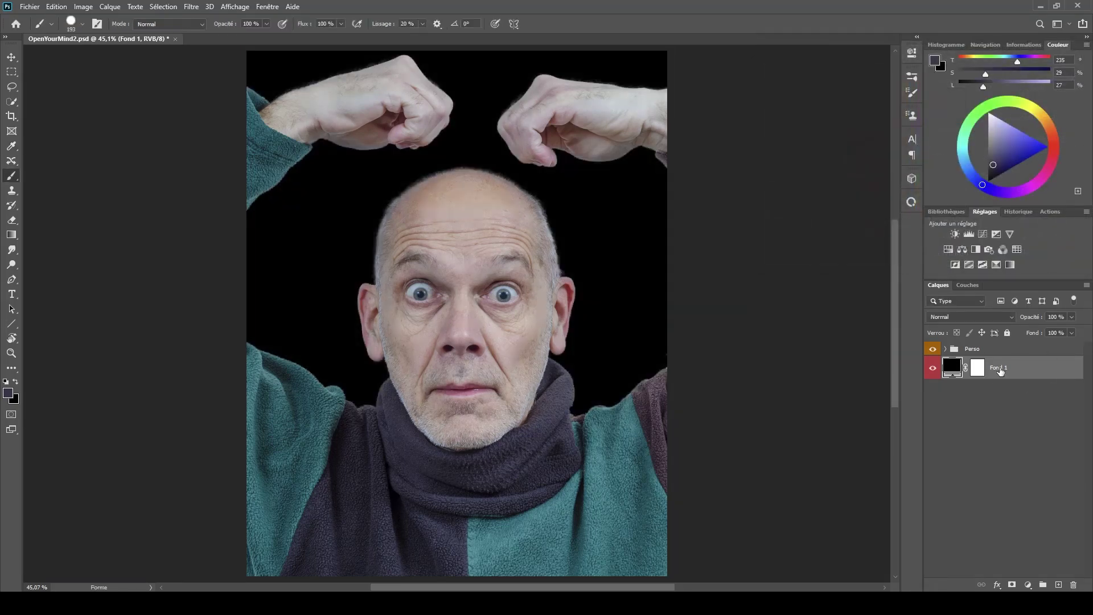
pyautogui.press('Delete')
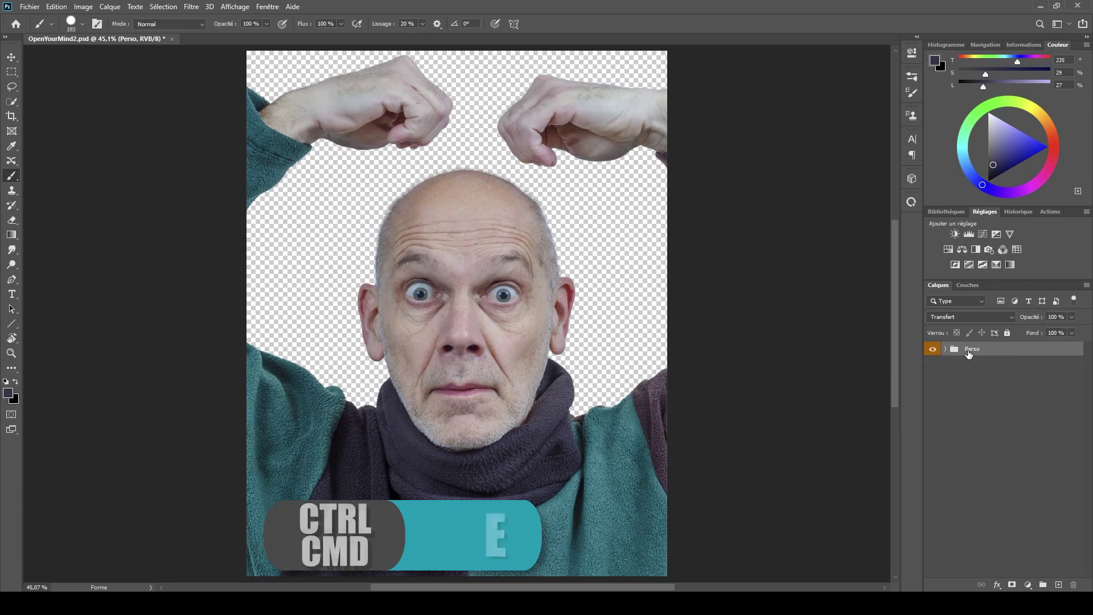
# - Merge the Perso group into a single layer and duplicate that layer
pyautogui.hotkey('ctrl', 'e')
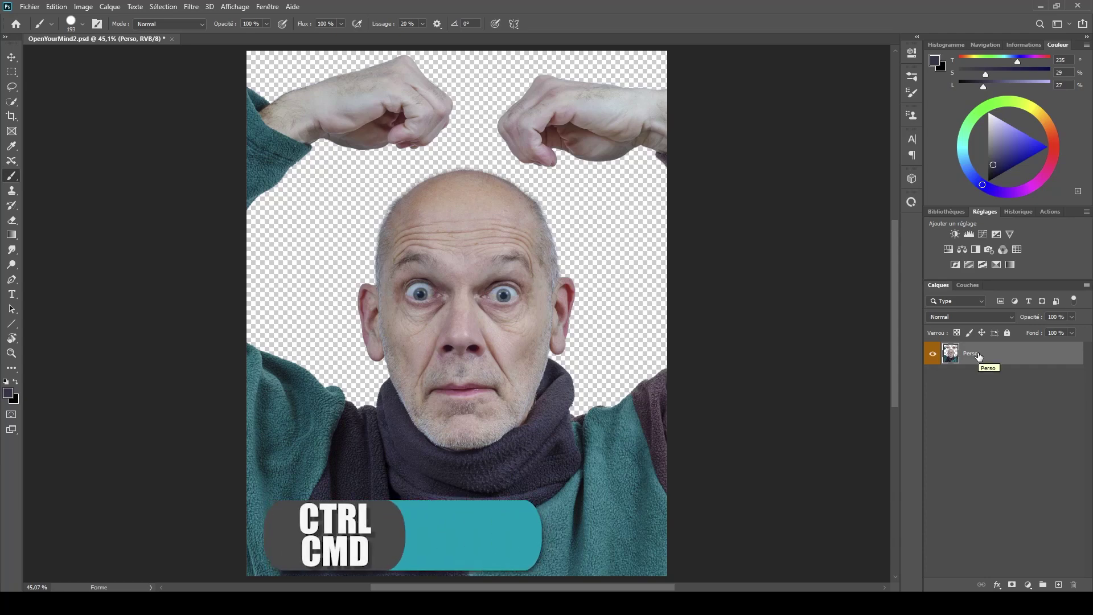
pyautogui.hotkey('ctrl', 'j')
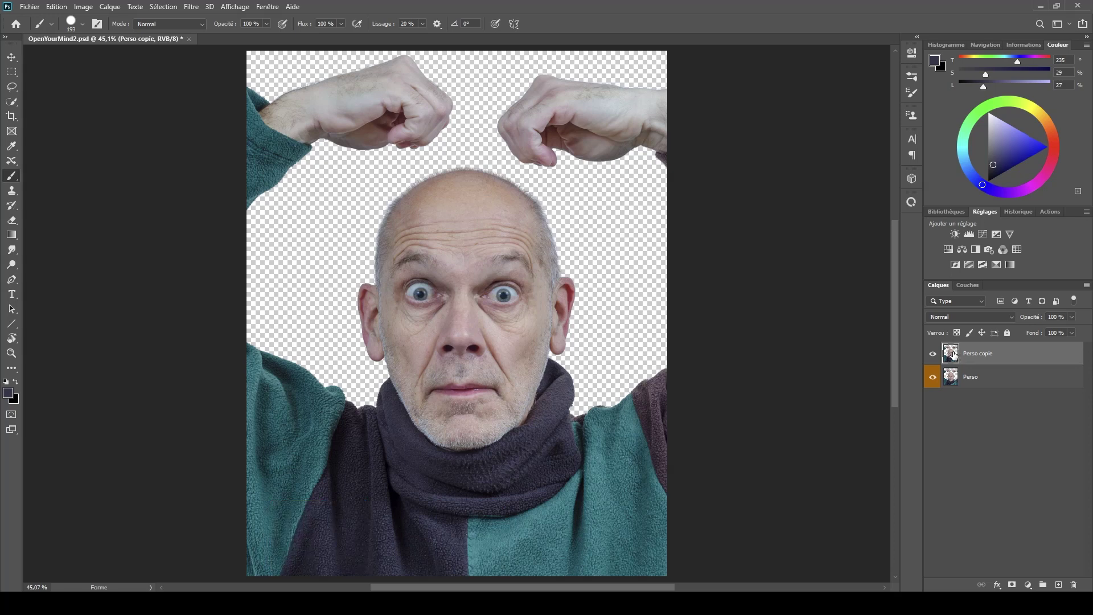
# - Lasso the hand on the right of the image and copy it to a new layer named Main droite
pyautogui.press('l')
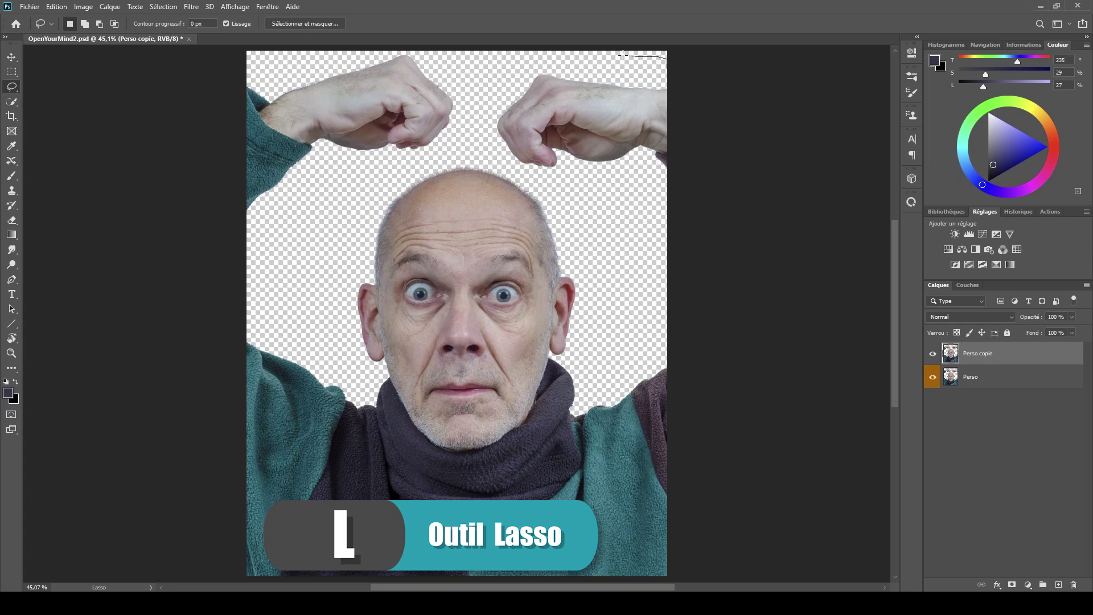
pyautogui.moveTo(623, 55)
pyautogui.mouseDown()
pyautogui.moveTo(532, 54)
pyautogui.moveTo(481, 85)
pyautogui.moveTo(476, 128)
pyautogui.moveTo(505, 168)
pyautogui.moveTo(667, 206)
pyautogui.moveTo(755, 205)
pyautogui.mouseUp()
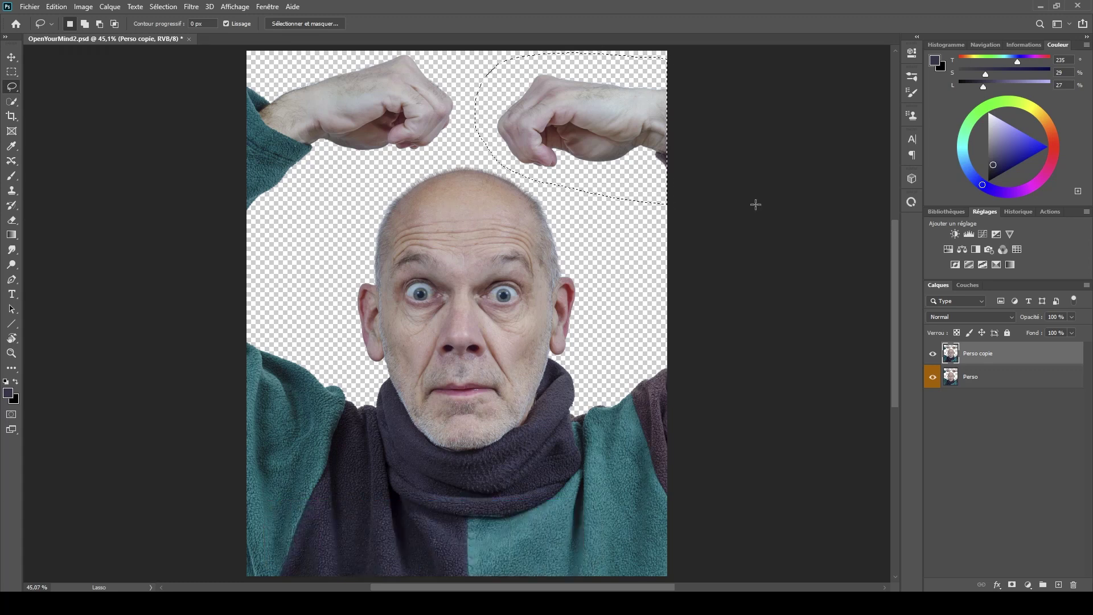
pyautogui.hotkey('ctrl', 'j')
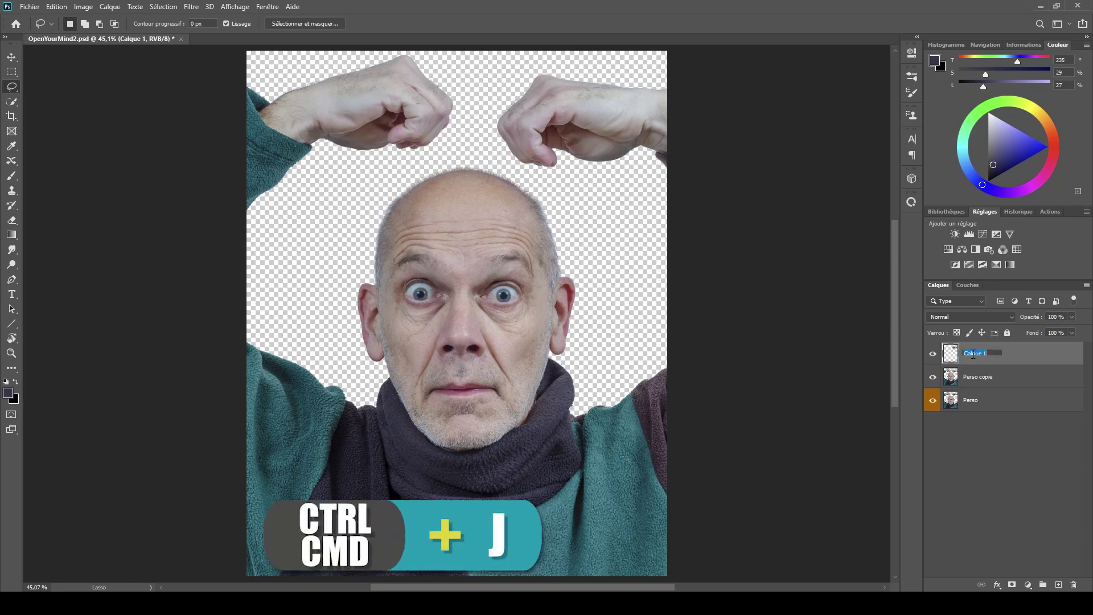
pyautogui.write('Main droite')
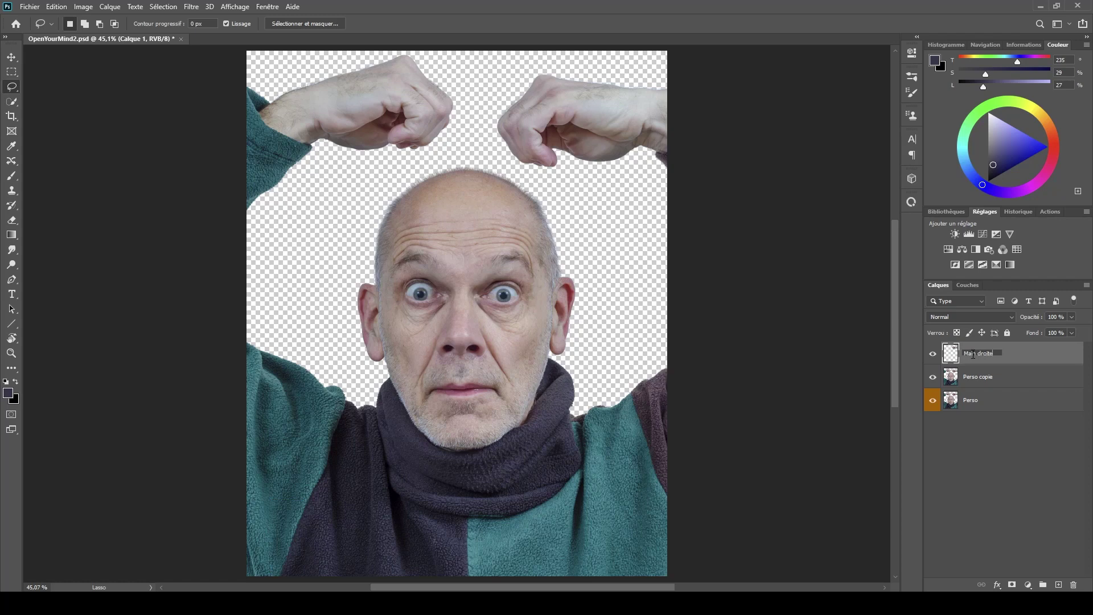
pyautogui.press('Return')
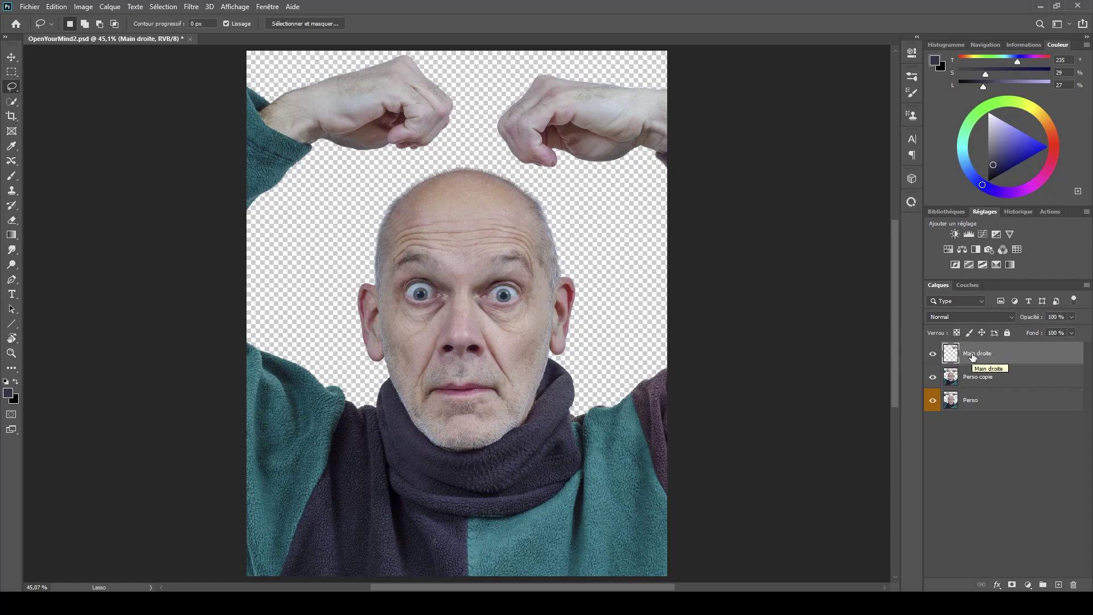
# - Lasso the hand and sleeve on the left of the image in Perso copie and copy them to a new layer named Main gauche
pyautogui.click(993, 383)
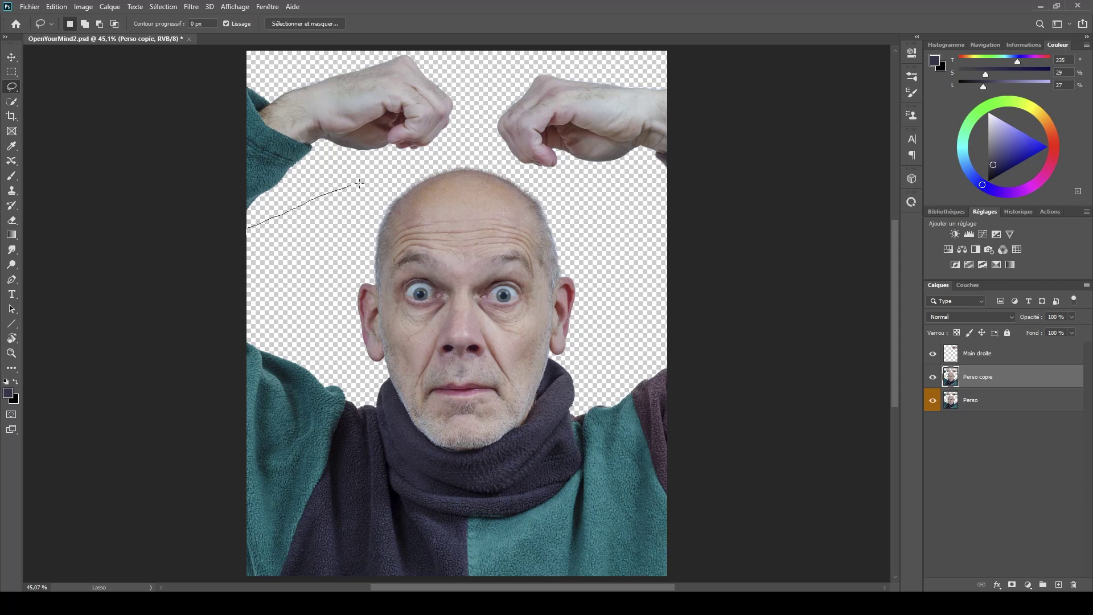
pyautogui.moveTo(454, 42)
pyautogui.mouseDown()
pyautogui.moveTo(210, 34)
pyautogui.moveTo(225, 68)
pyautogui.mouseUp()
pyautogui.hotkey('ctrl', 'j')
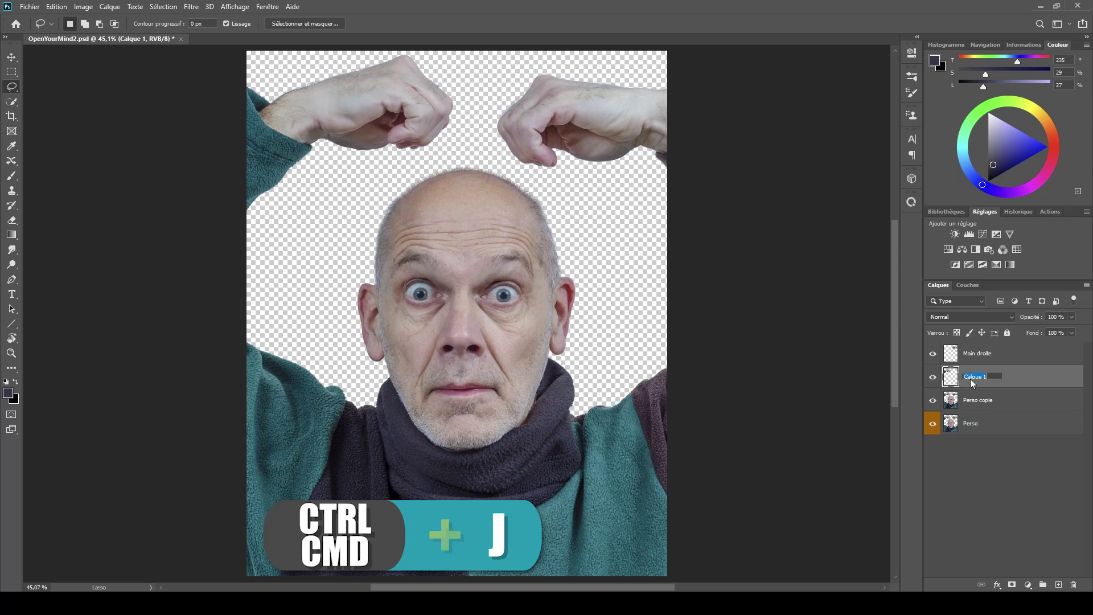
pyautogui.doubleClick(972, 376)
pyautogui.write('Main gauche')
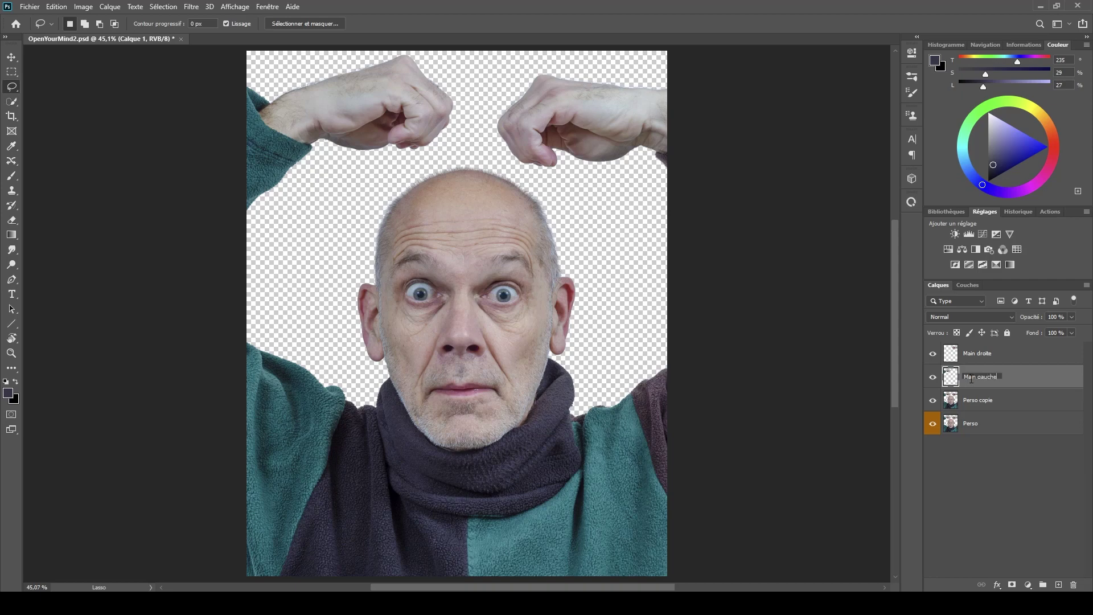
pyautogui.press('Return')
# - Label the Main gauche and Main droite layers with the green (Vert) colour
pyautogui.rightClick(996, 378)
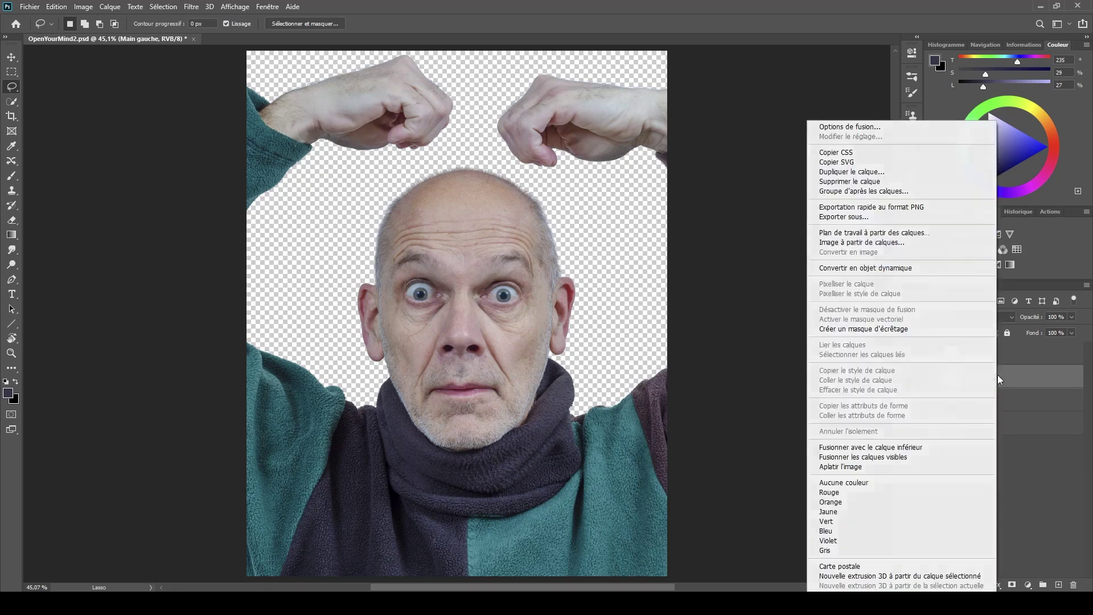
pyautogui.click(933, 520)
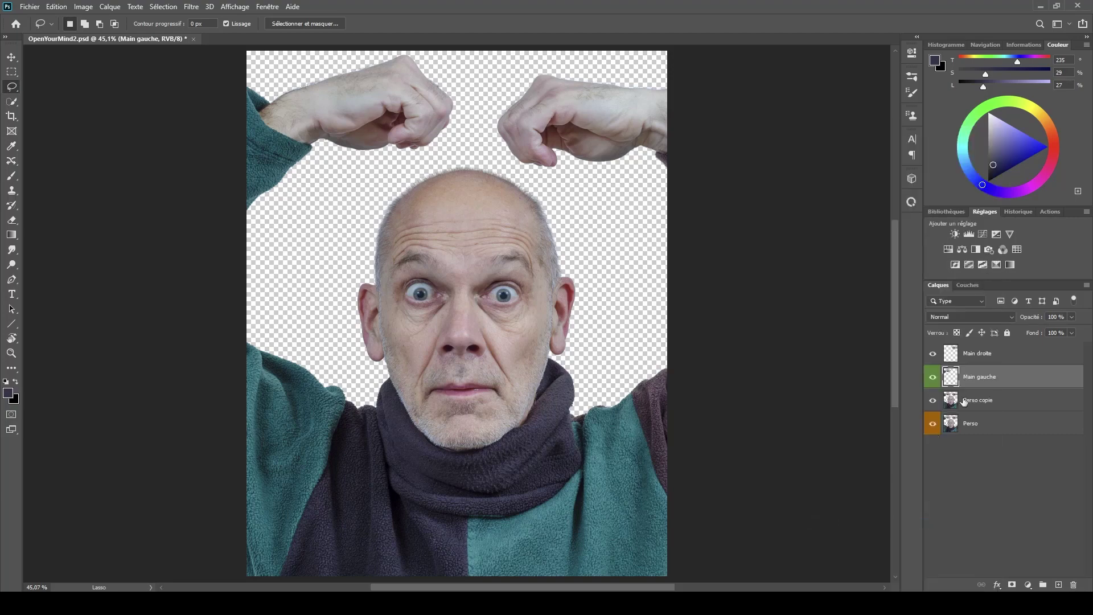
pyautogui.rightClick(1012, 355)
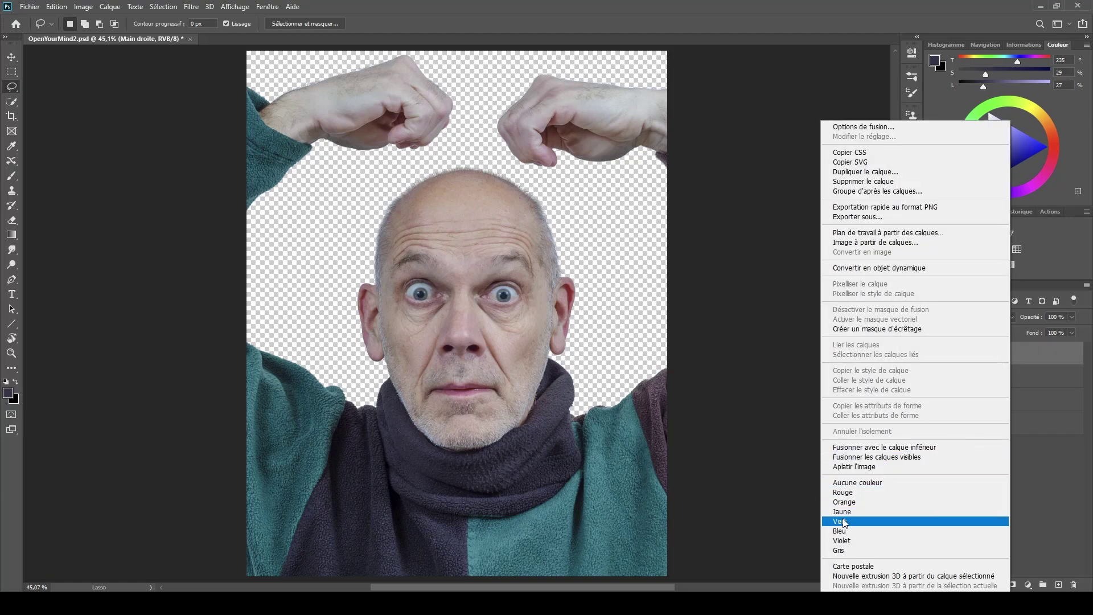
pyautogui.click(933, 519)
# - Lasso the whole area above the head on the Perso copie layer and erase both hands from it
pyautogui.click(987, 402)
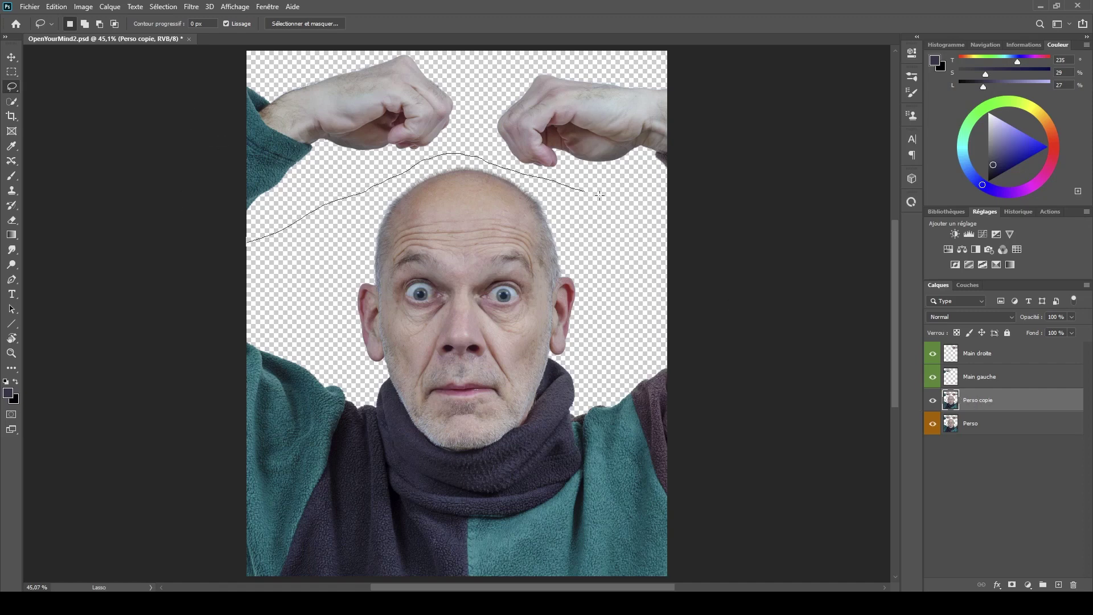
pyautogui.moveTo(732, 178); pyautogui.dragTo(745, 32)
pyautogui.moveTo(628, 21); pyautogui.dragTo(220, 8)
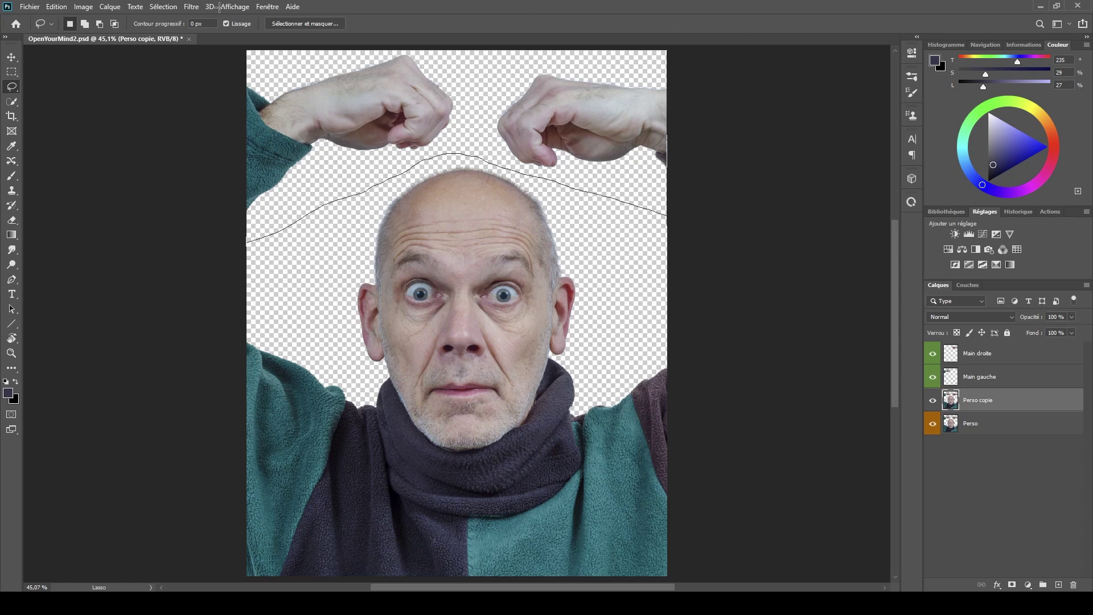
pyautogui.moveTo(176, 208); pyautogui.dragTo(176, 208)
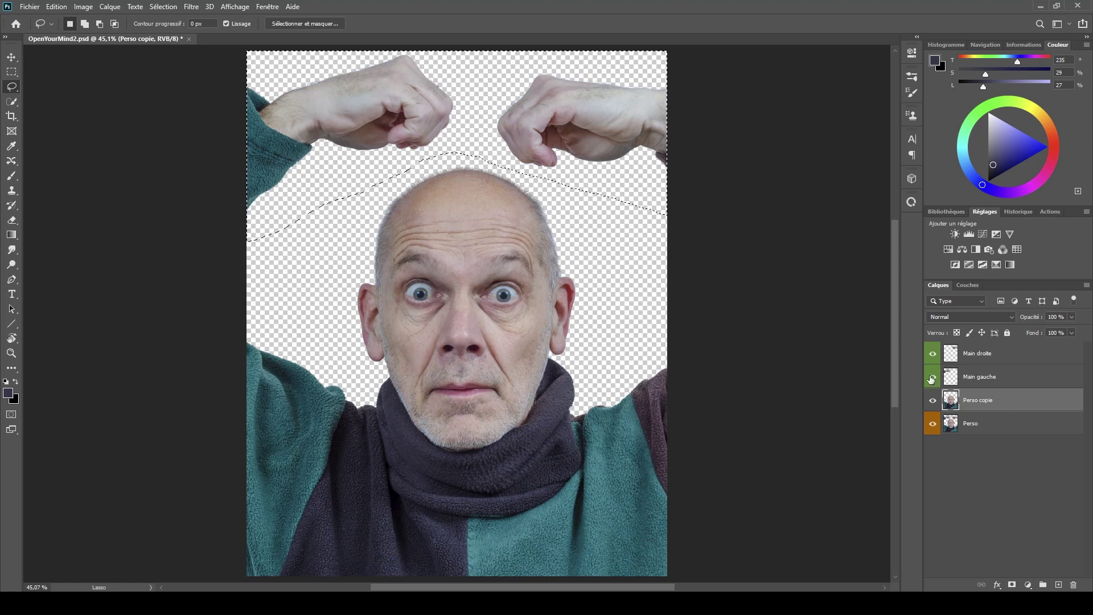
# - Hide the Main droite, Main gauche and Perso layers, leaving only Perso copie visible, and clear the selection
pyautogui.click(932, 353)
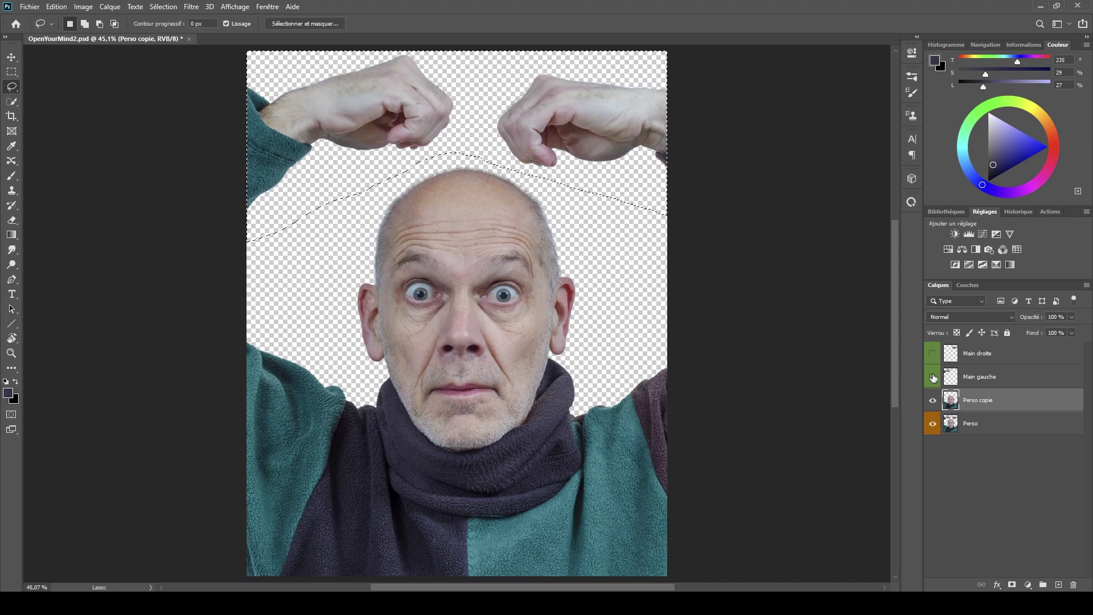
pyautogui.click(932, 377)
pyautogui.click(932, 423)
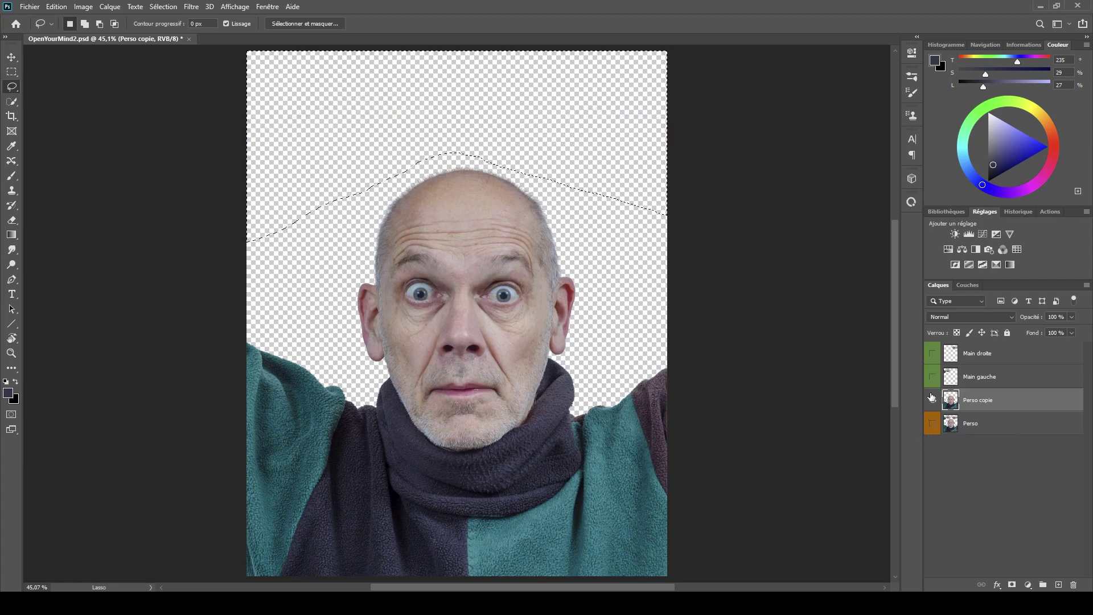
pyautogui.click(932, 376)
pyautogui.click(932, 354)
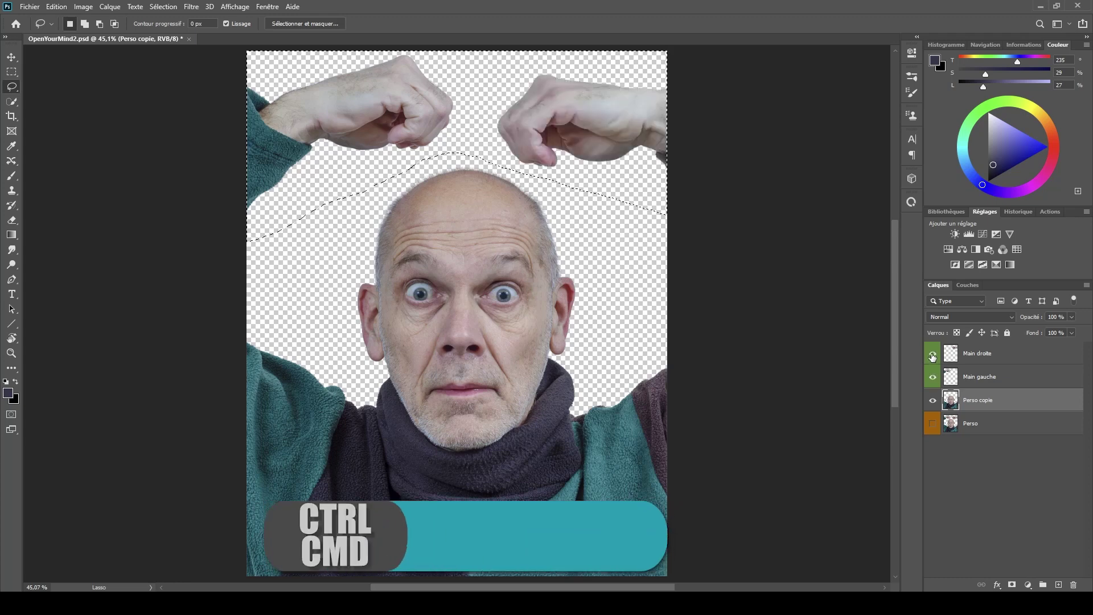
pyautogui.click(933, 354)
pyautogui.hotkey('ctrl', 'd')
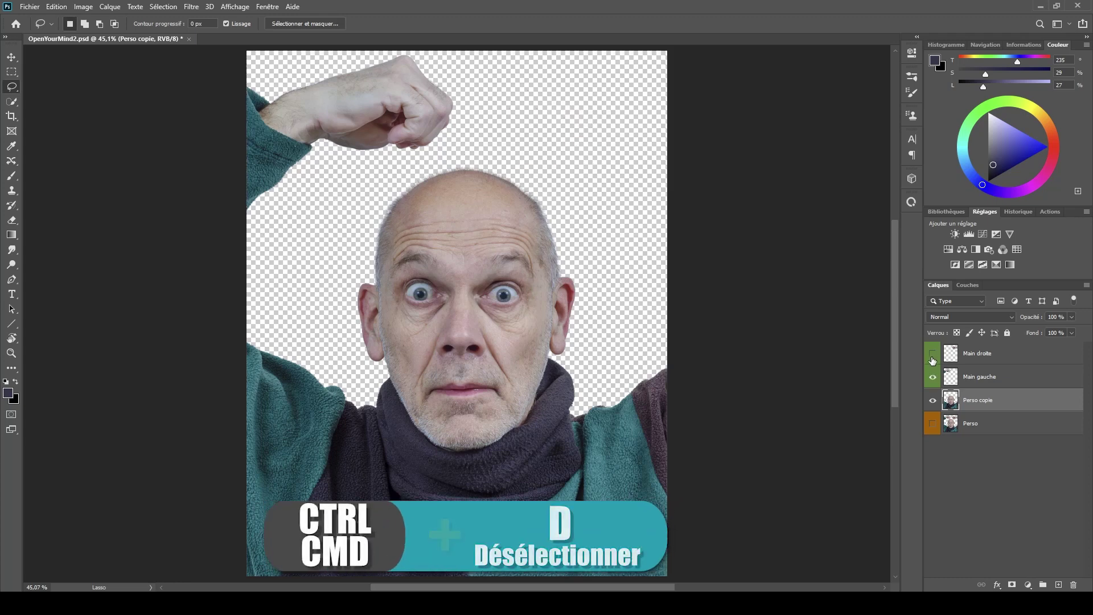
pyautogui.click(932, 354)
pyautogui.click(932, 353)
pyautogui.click(932, 376)
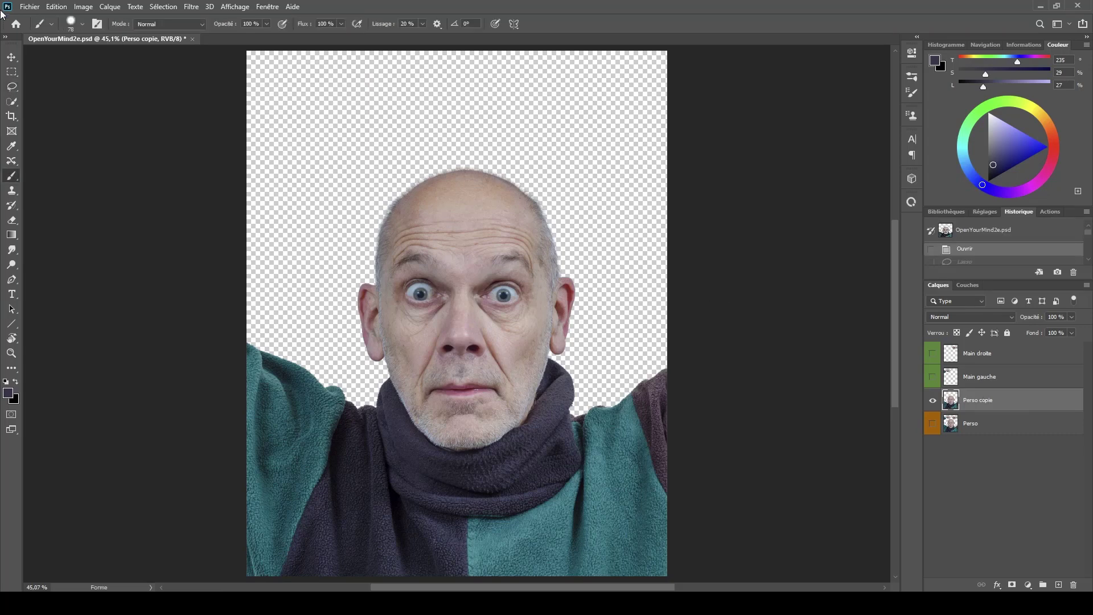
# - Lasso loosely around the head and upper scarf on Perso copie and copy them to a new layer
pyautogui.click(12, 87)
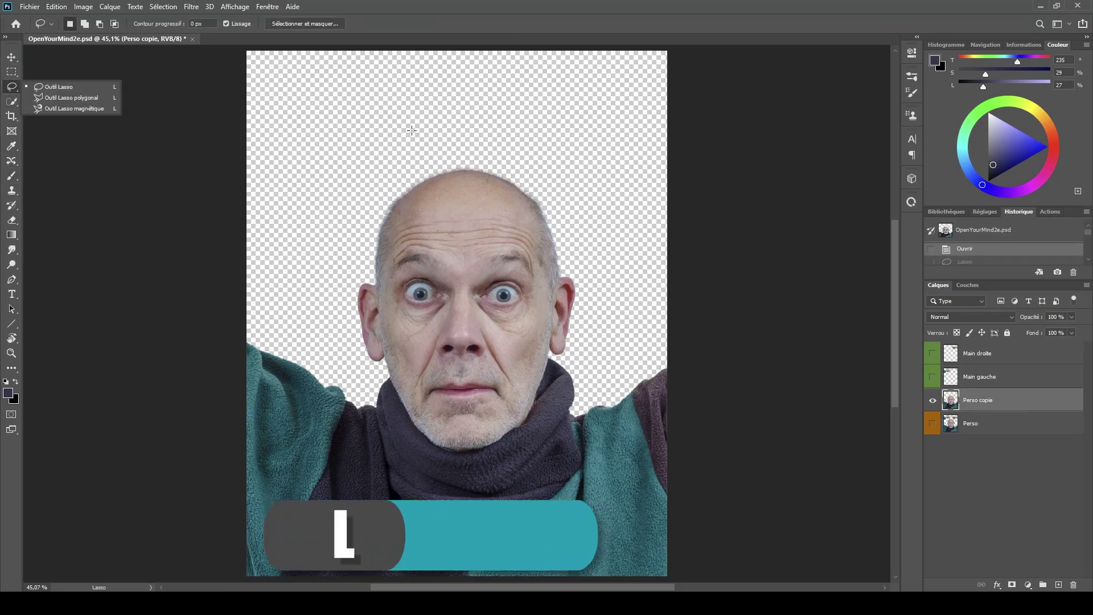
pyautogui.click(53, 86)
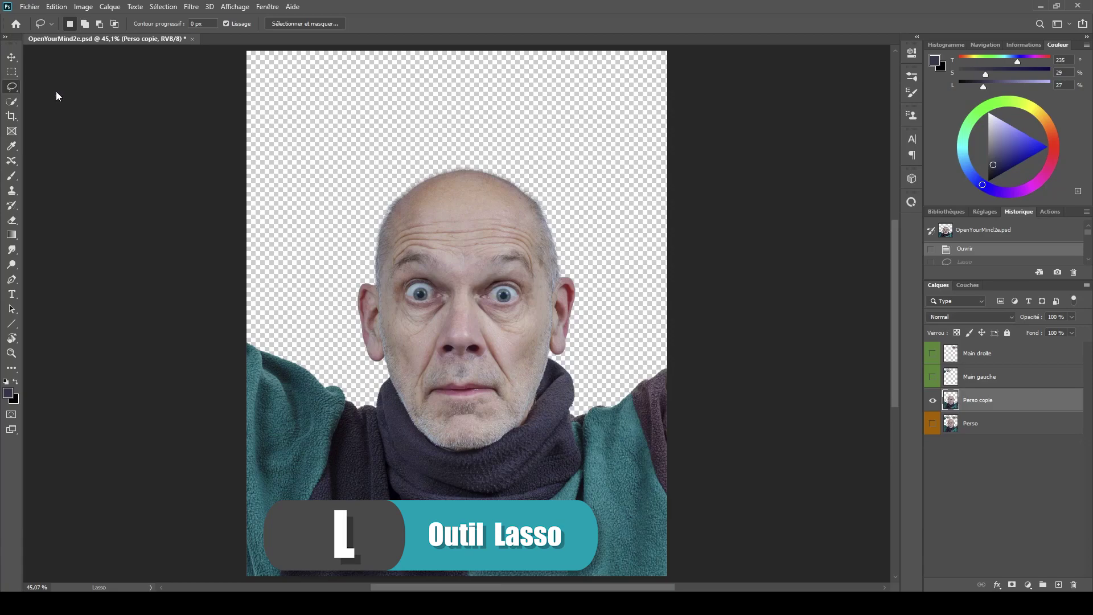
pyautogui.moveTo(469, 143)
pyautogui.mouseDown()
pyautogui.moveTo(421, 147)
pyautogui.moveTo(347, 191)
pyautogui.moveTo(326, 245)
pyautogui.moveTo(319, 313)
pyautogui.moveTo(375, 406)
pyautogui.mouseUp()
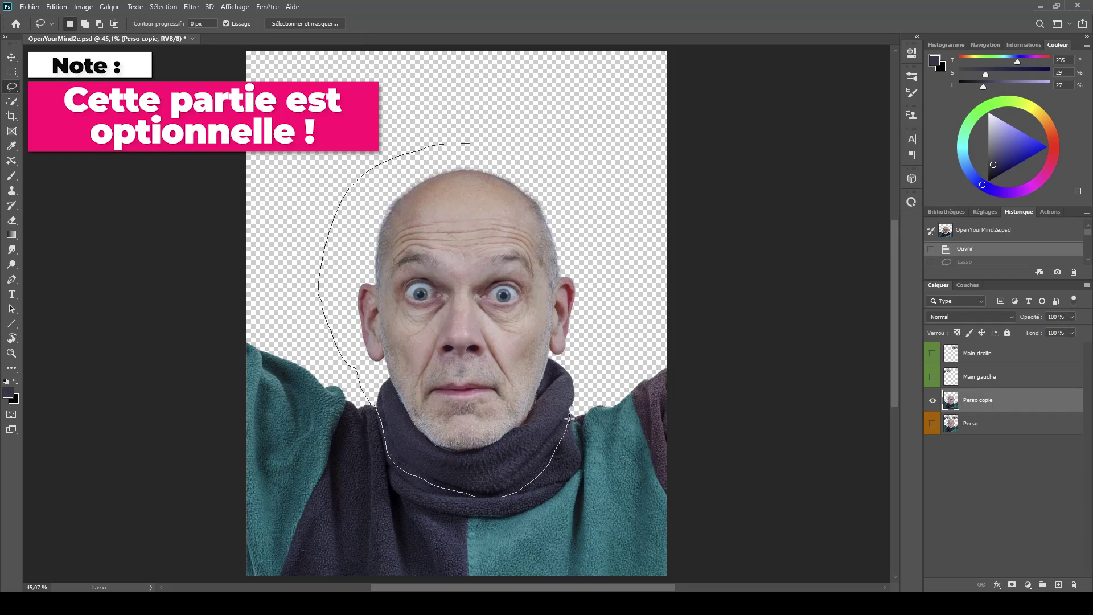
pyautogui.moveTo(593, 234); pyautogui.dragTo(549, 169)
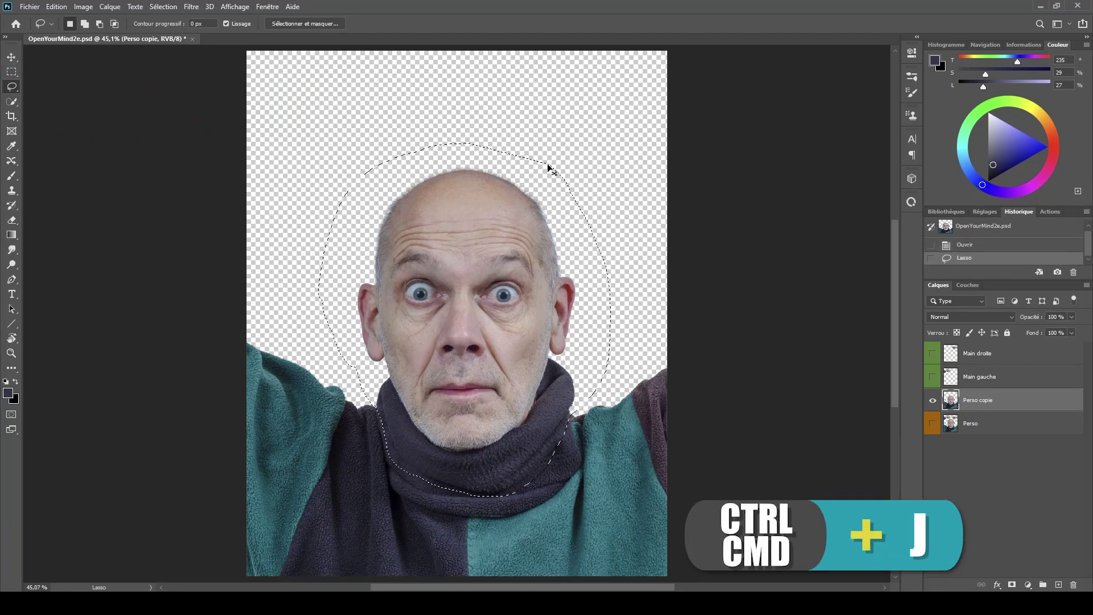
pyautogui.hotkey('ctrl', 'j')
# - Move the head layer's transform reference point down to the scarf and scale the head proportionally to about 114.58%
pyautogui.hotkey('ctrl', 't')
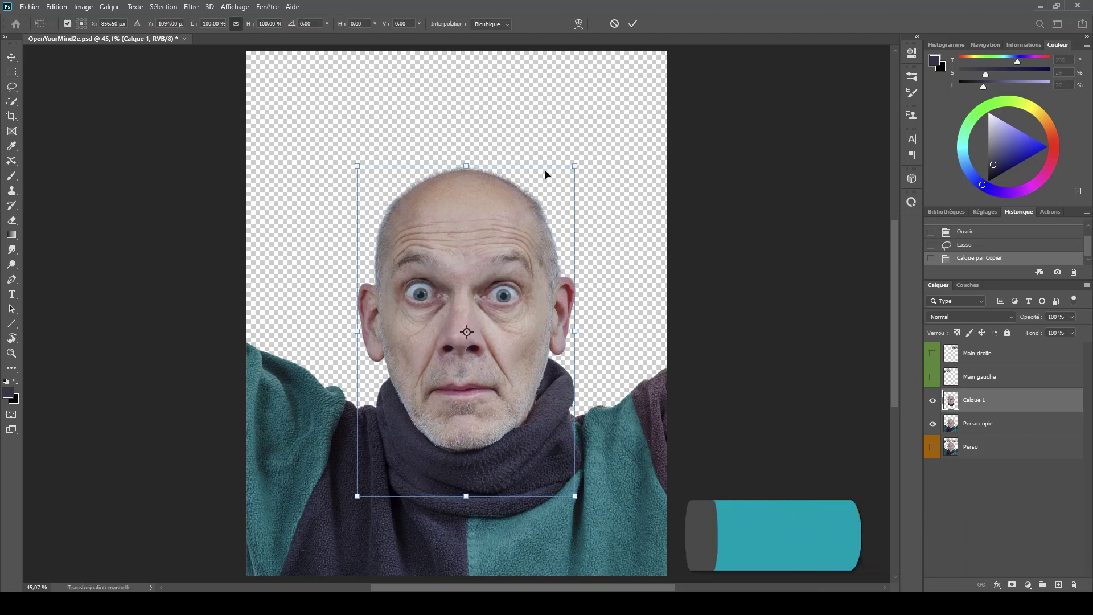
pyautogui.moveTo(467, 333); pyautogui.dragTo(466, 475)
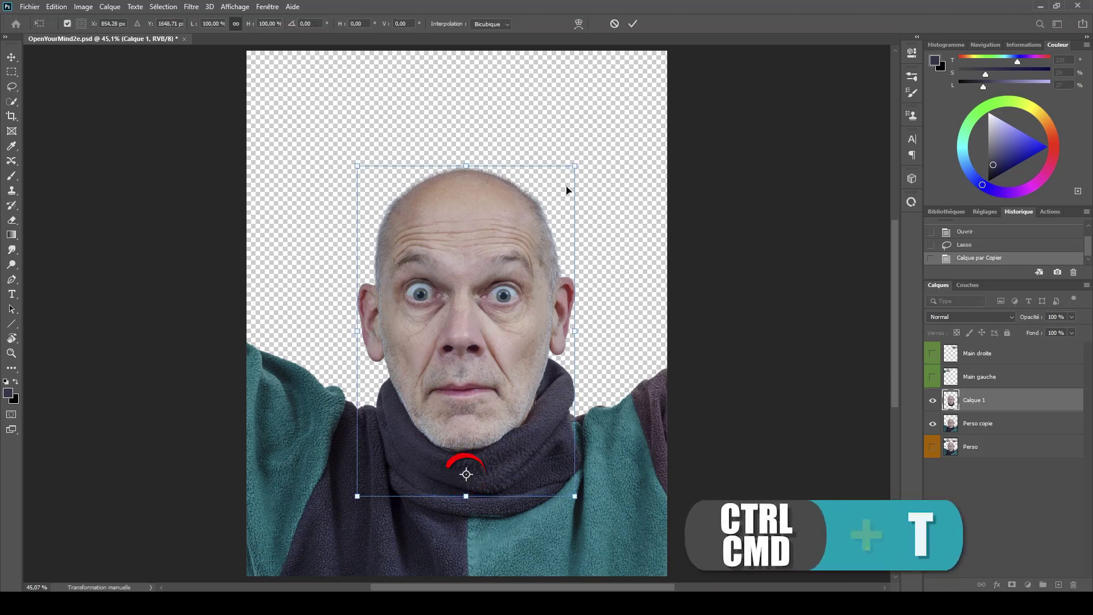
pyautogui.moveTo(573, 168); pyautogui.dragTo(604, 129)
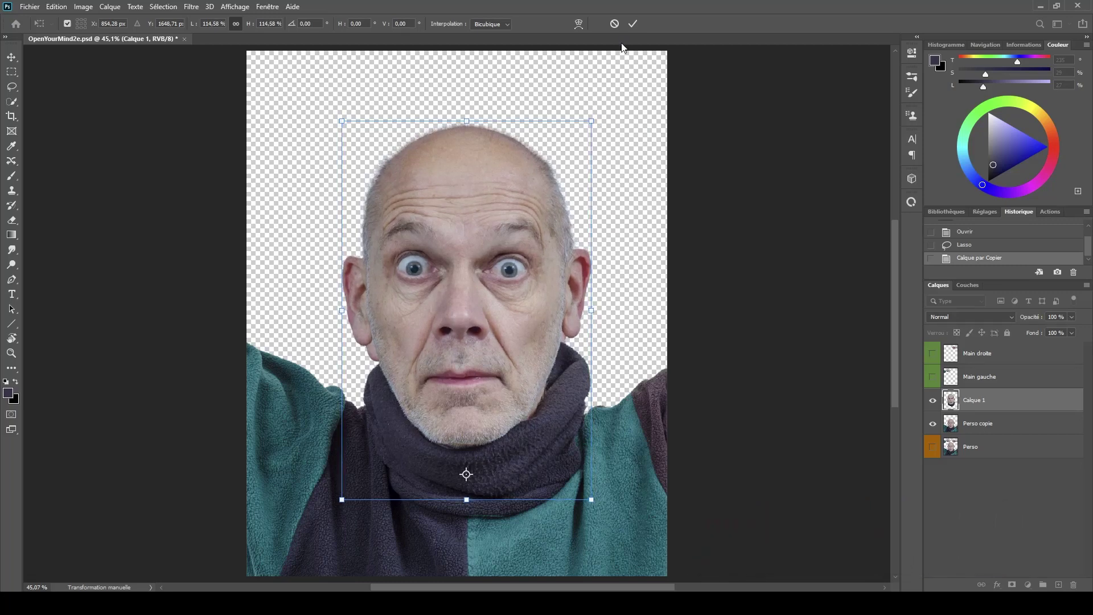
pyautogui.click(632, 24)
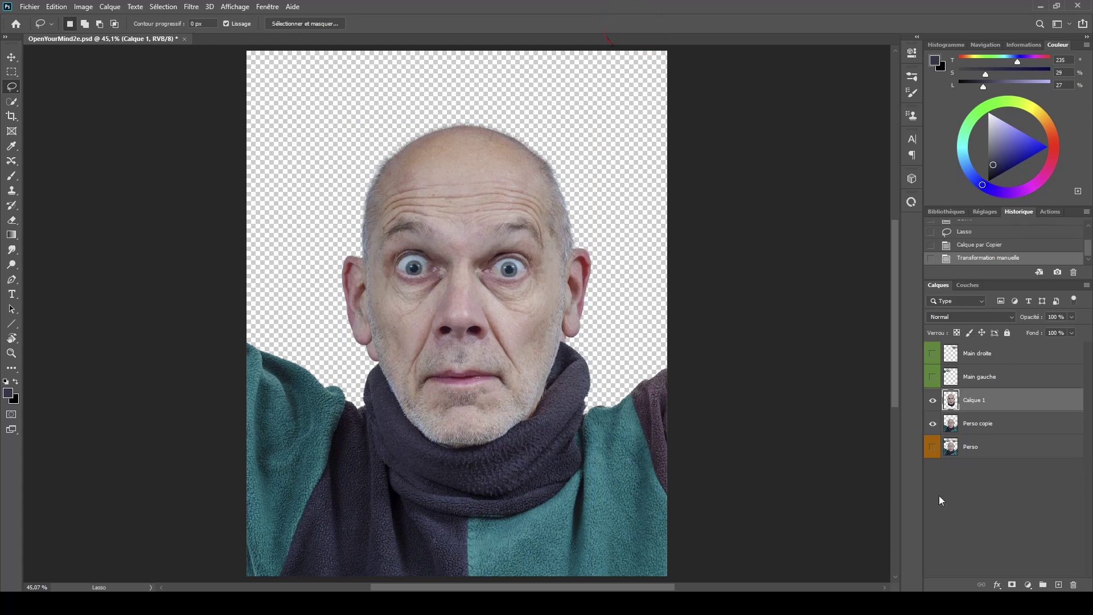
# - Add a layer mask to the enlarged head layer and ready a hard round brush with the default black and white colours
pyautogui.click(1011, 585)
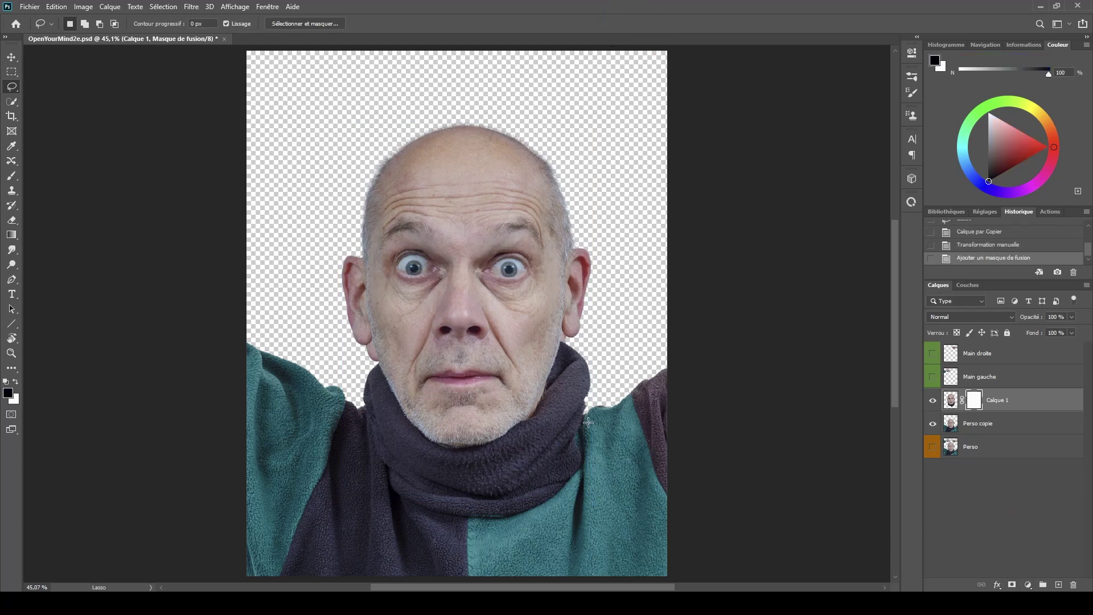
pyautogui.press('b')
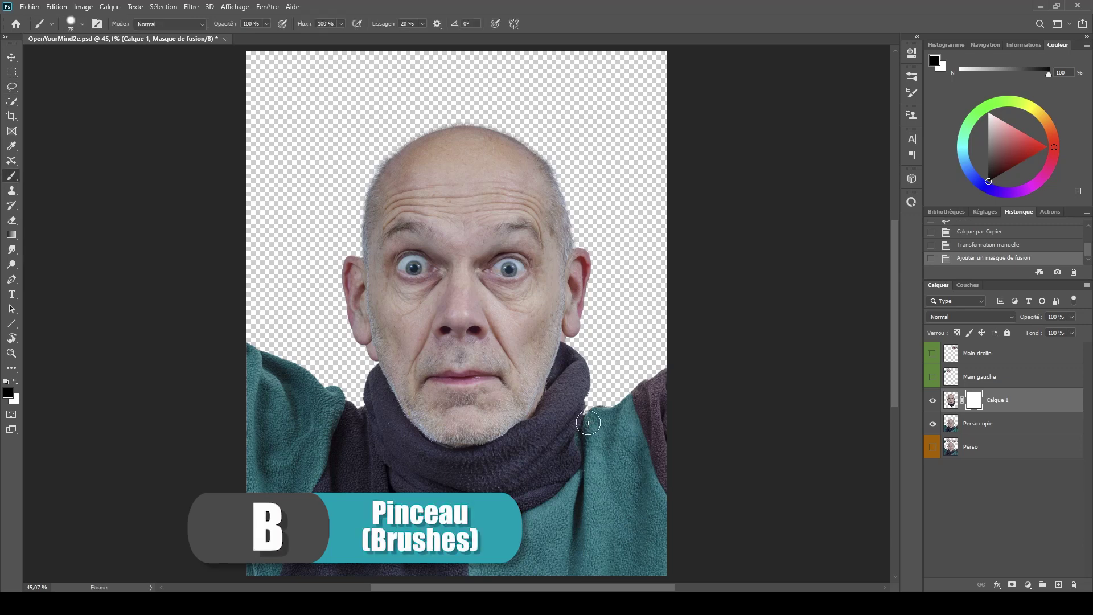
pyautogui.rightClick(545, 290)
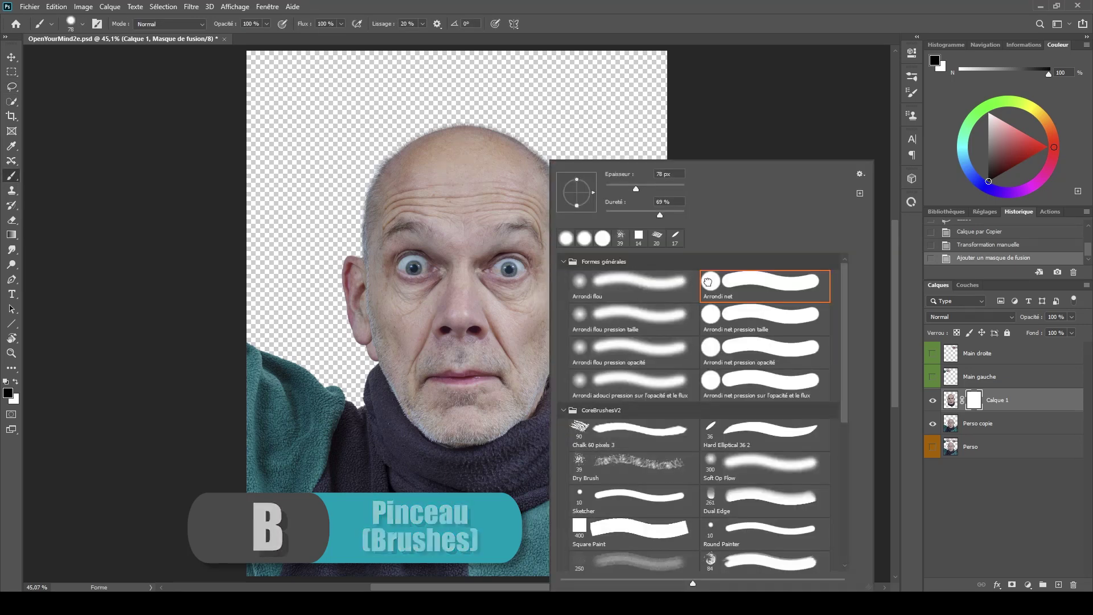
pyautogui.click(578, 27)
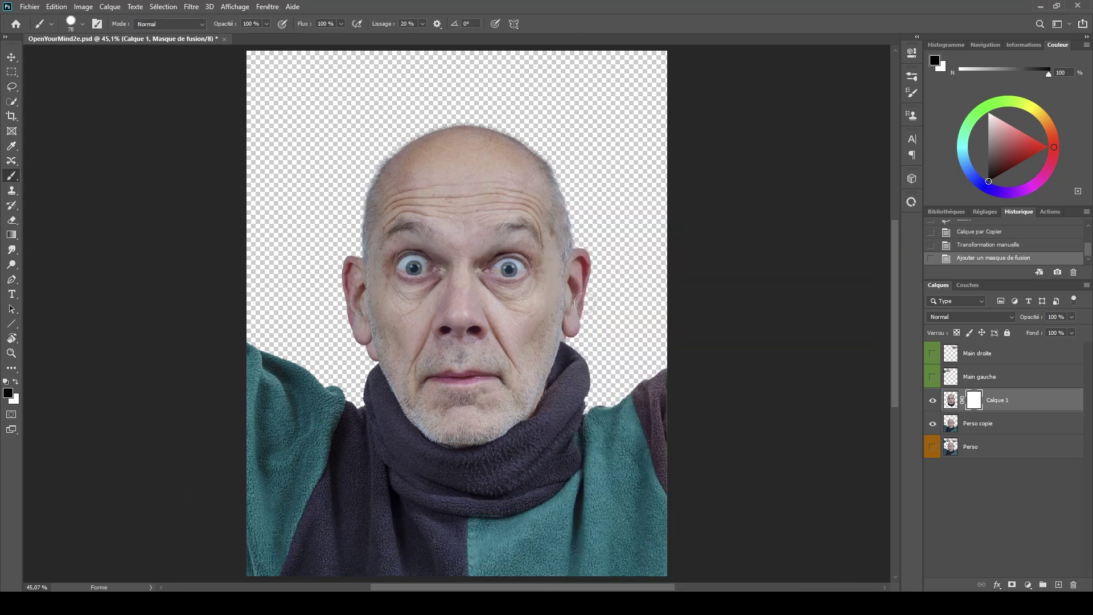
pyautogui.scroll(3, 585, 303)
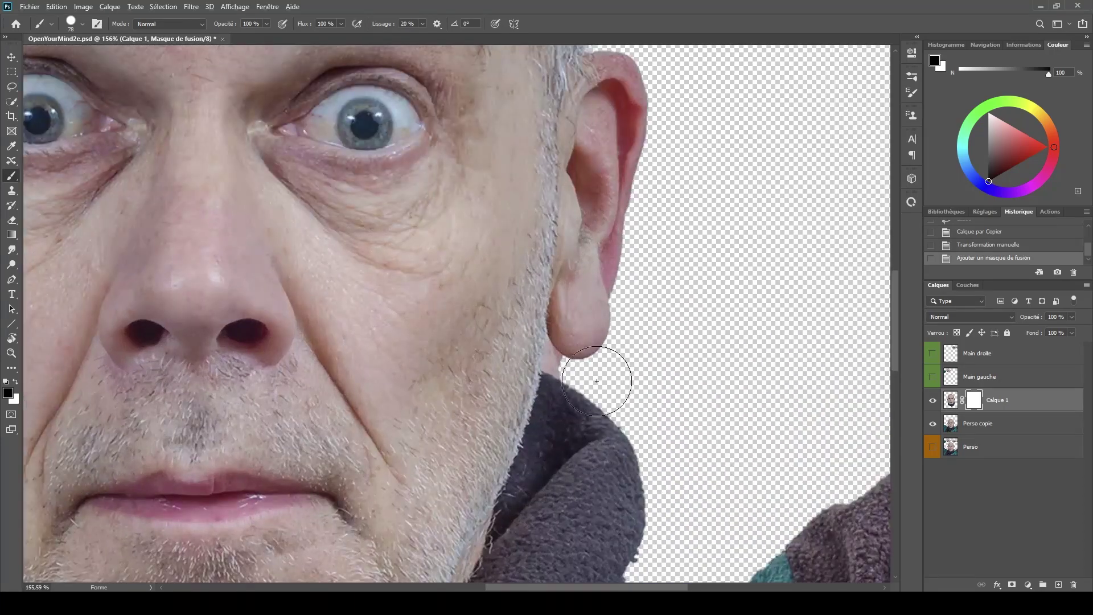
pyautogui.press('d')
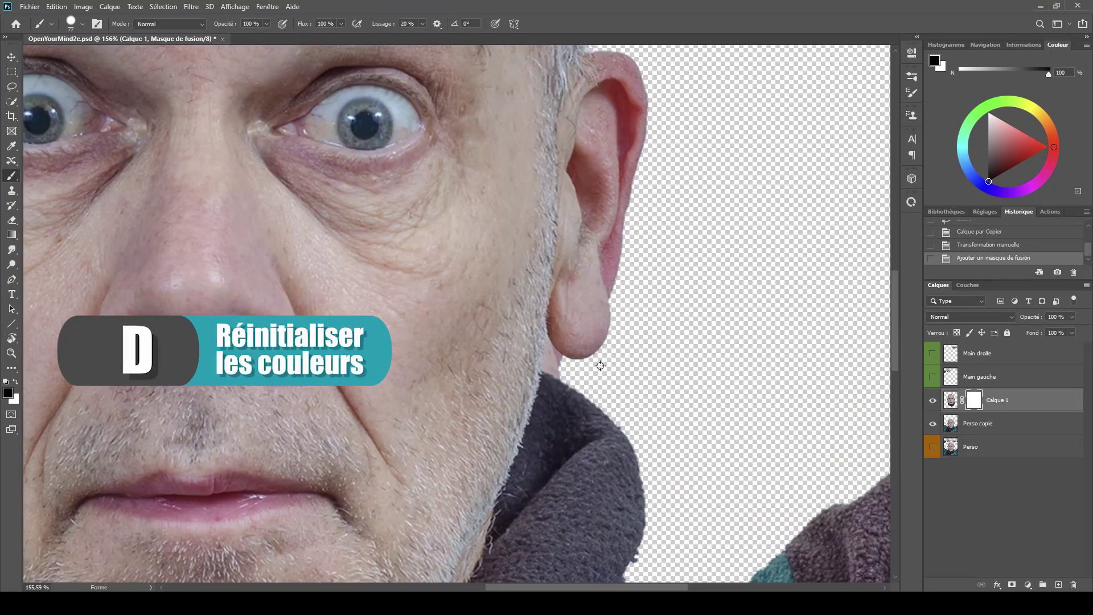
# - Paint black with a small brush on the Calque 1 mask to clean the scarf's outer edge above the right-hand shoulder
pyautogui.click(599, 365)
pyautogui.scroll(-4, 630, 383)
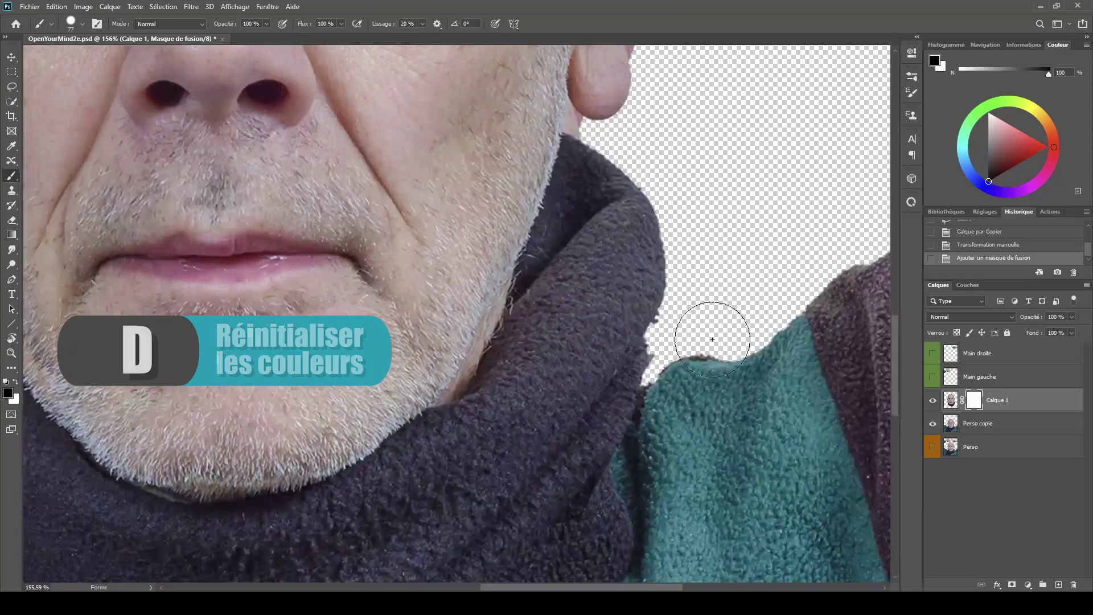
pyautogui.scroll(2, 712, 339)
pyautogui.moveTo(689, 365); pyautogui.dragTo(638, 378)
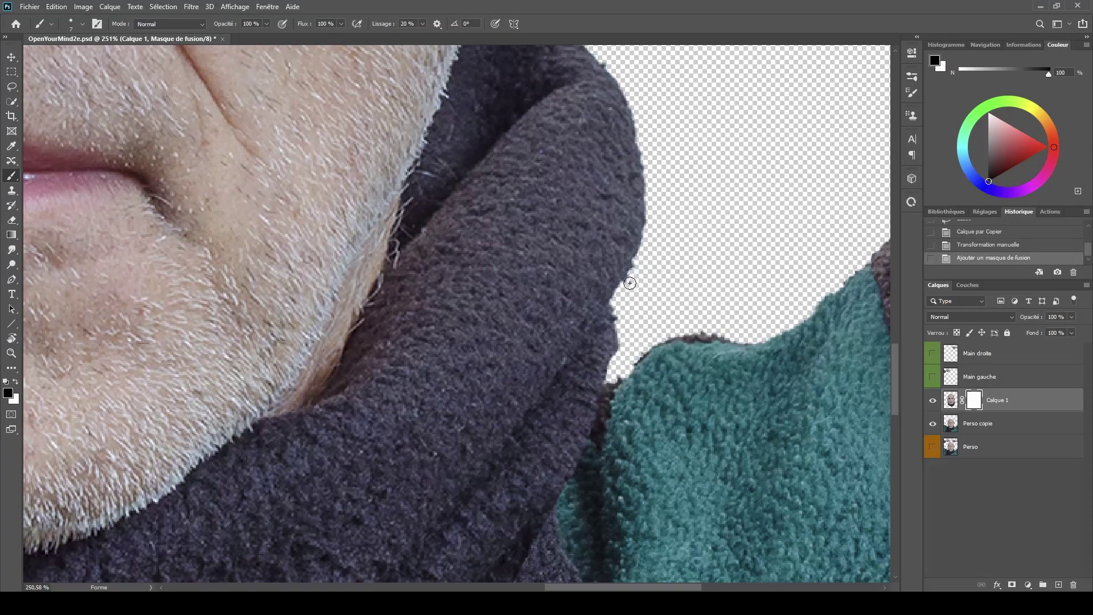
pyautogui.click(618, 314)
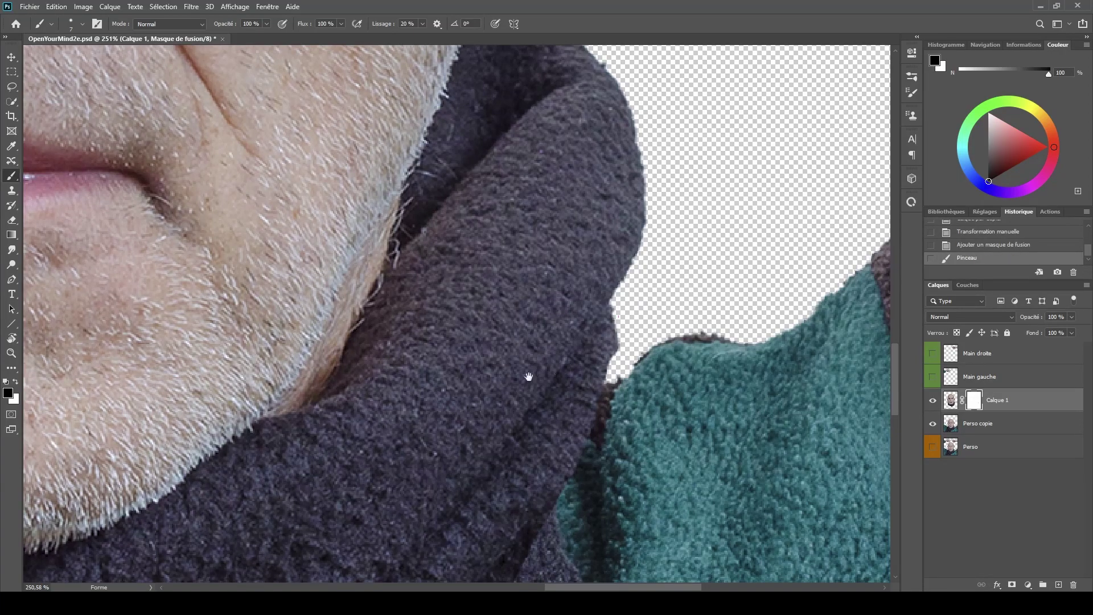
# - Paint black on the Calque 1 mask along the scarf's opposite edge, cleaning the area where it meets the left-hand shoulder
pyautogui.moveTo(445, 350)
pyautogui.mouseDown()
pyautogui.moveTo(597, 370)
pyautogui.moveTo(429, 463)
pyautogui.moveTo(384, 290)
pyautogui.mouseUp()
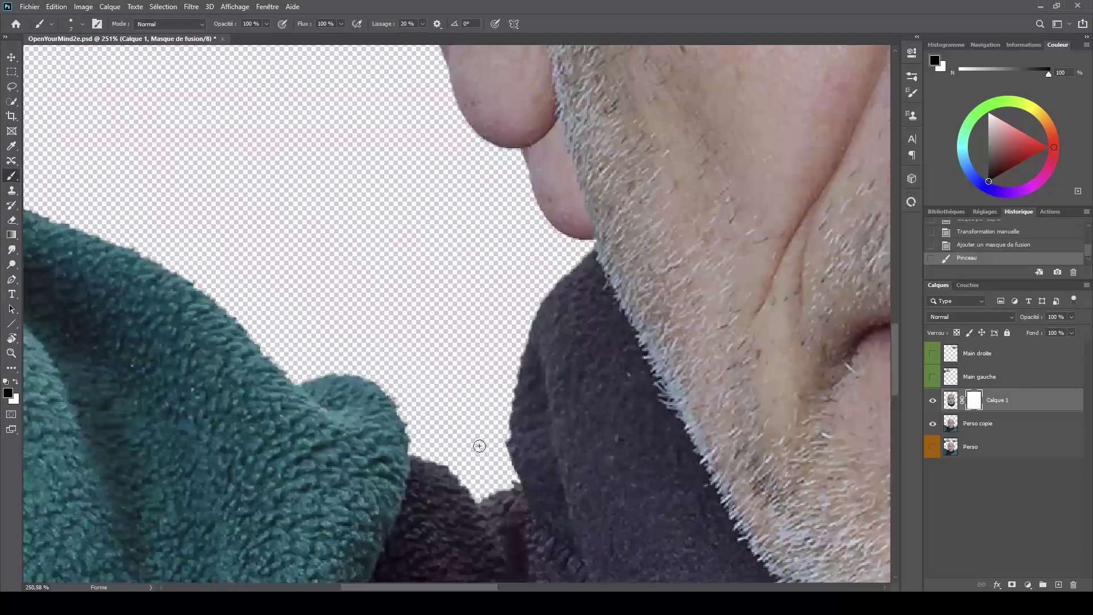
pyautogui.moveTo(504, 443); pyautogui.dragTo(512, 480)
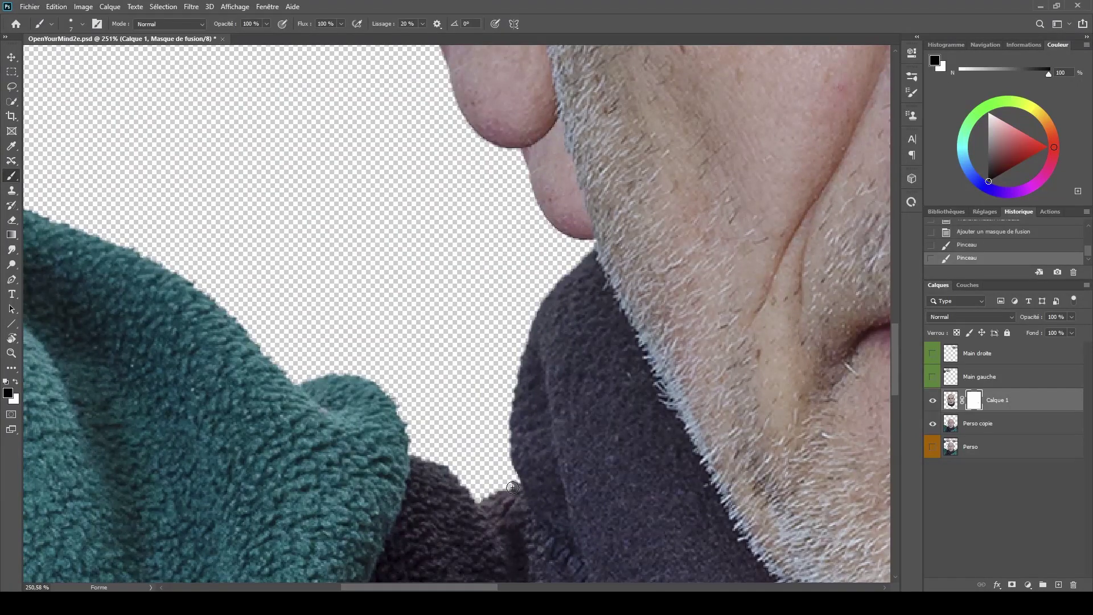
pyautogui.click(512, 487)
pyautogui.moveTo(880, 388); pyautogui.dragTo(401, 309)
pyautogui.moveTo(451, 413); pyautogui.dragTo(452, 305)
pyautogui.keyDown('ctrl'); pyautogui.moveTo(540, 375); pyautogui.dragTo(489, 412); pyautogui.keyUp('ctrl')
pyautogui.moveTo(567, 430); pyautogui.dragTo(513, 438)
# - Add a layer mask to Perso copie and paint out the original head remnants below both ears with a 133 px black brush
pyautogui.click(972, 425)
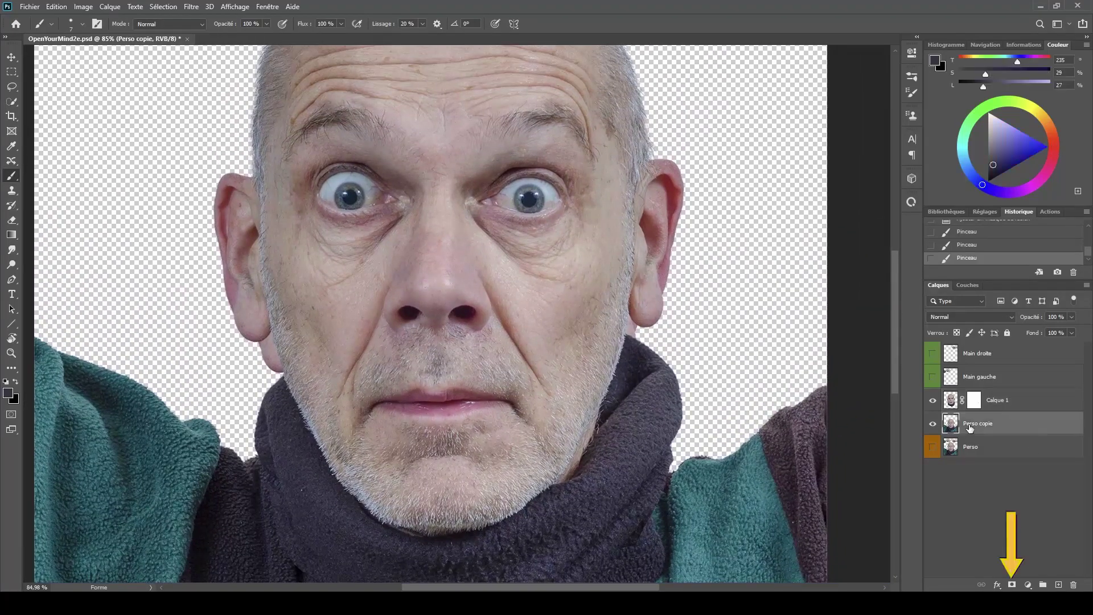
pyautogui.click(1011, 584)
pyautogui.scroll(2, 712, 356)
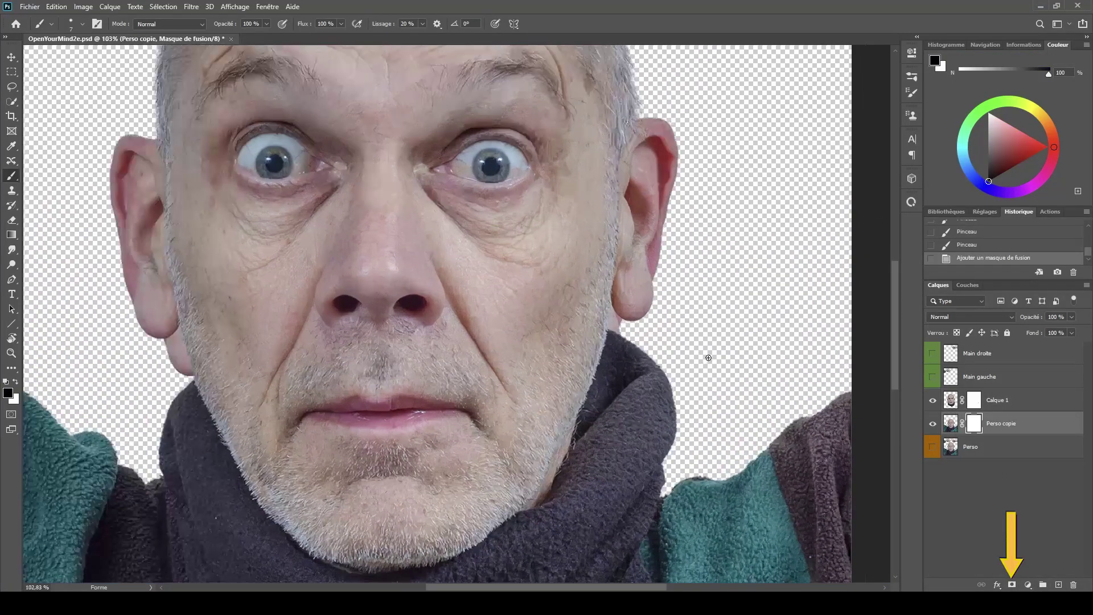
pyautogui.moveTo(649, 319)
pyautogui.mouseDown()
pyautogui.moveTo(634, 292)
pyautogui.moveTo(592, 285)
pyautogui.mouseUp()
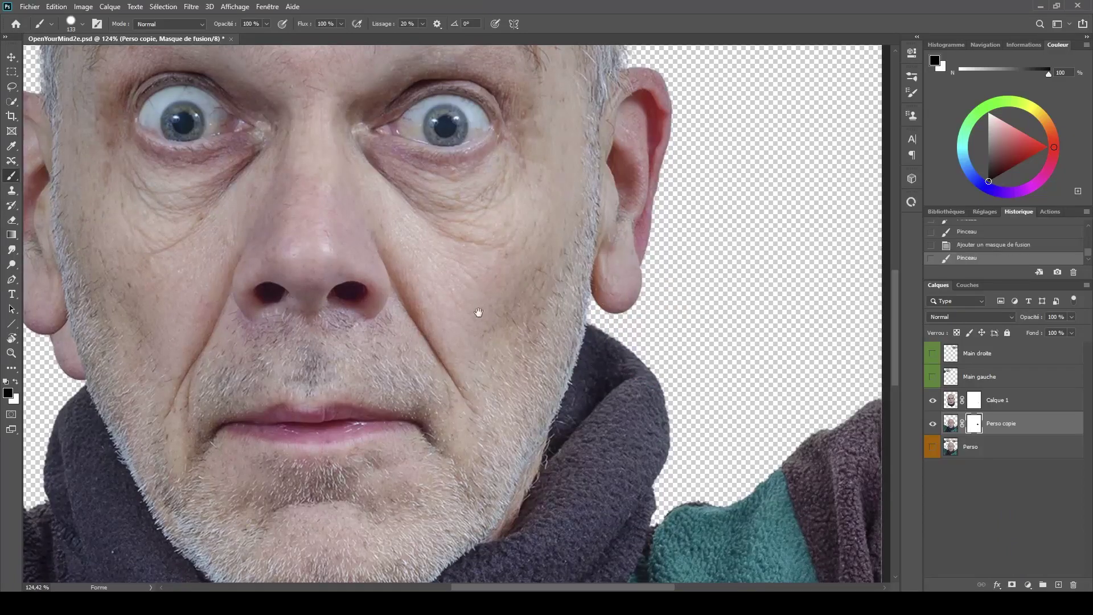
pyautogui.moveTo(60, 347)
pyautogui.mouseDown()
pyautogui.moveTo(389, 360)
pyautogui.moveTo(366, 353)
pyautogui.moveTo(515, 398)
pyautogui.mouseUp()
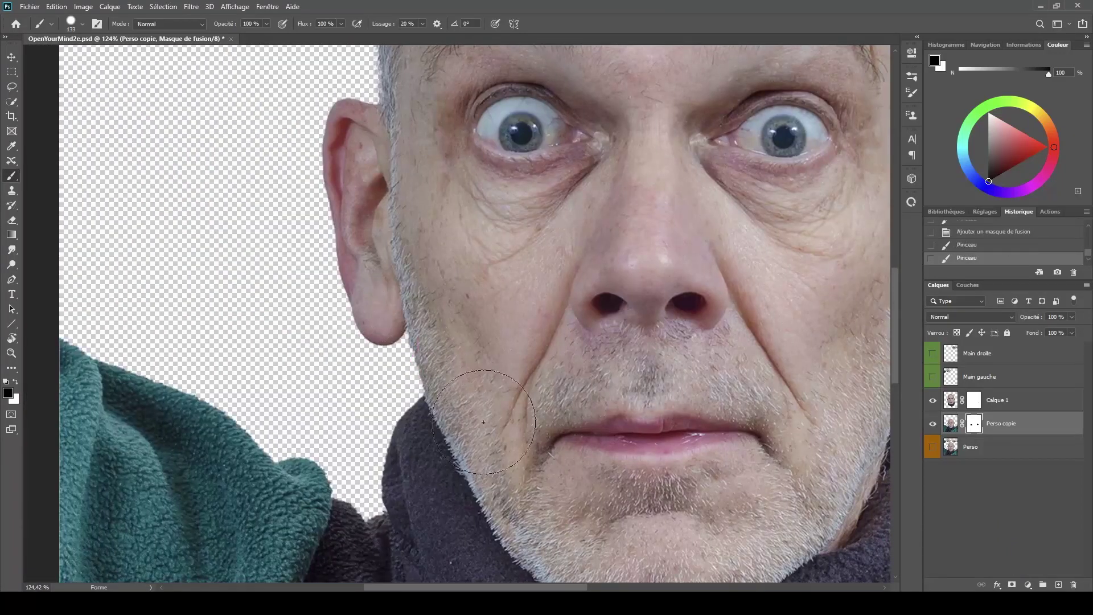
pyautogui.scroll(-3, 519, 400)
pyautogui.moveTo(592, 424)
pyautogui.mouseDown()
pyautogui.moveTo(533, 322)
pyautogui.moveTo(487, 395)
pyautogui.mouseUp()
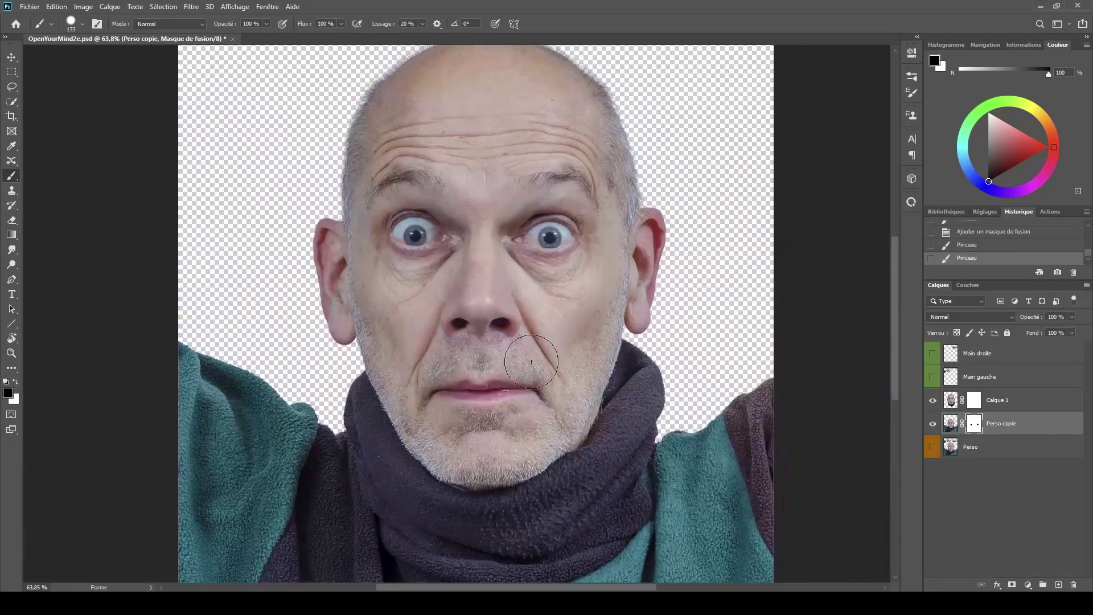
pyautogui.scroll(-2, 529, 367)
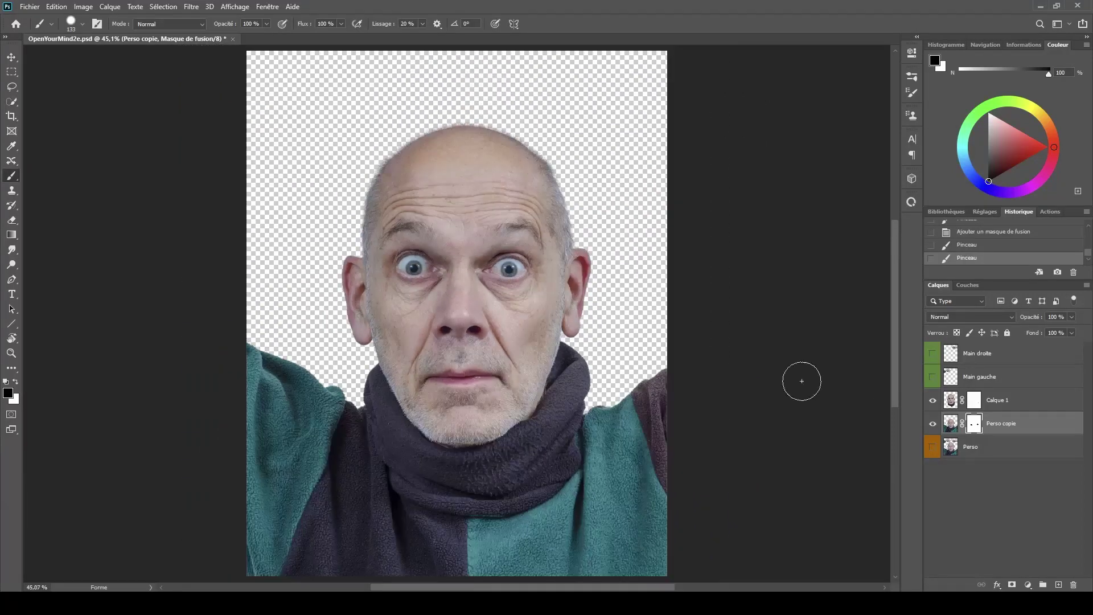
# - Merge the masked Calque 1 and Perso copie layers into a single layer
pyautogui.click(1012, 406)
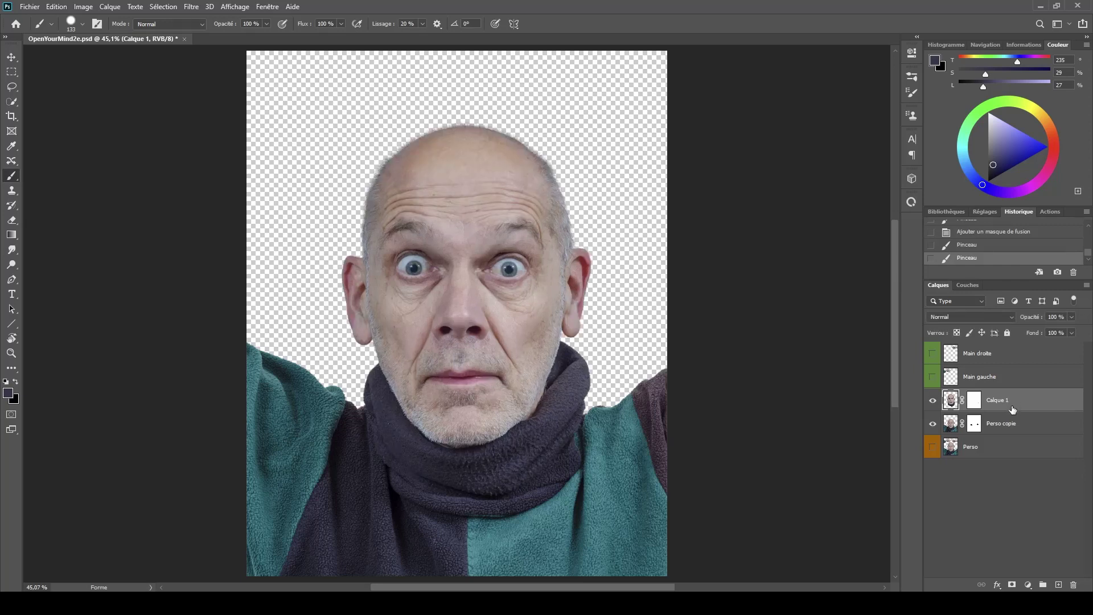
pyautogui.keyDown('ctrl'); pyautogui.click(1018, 425); pyautogui.keyUp('ctrl')
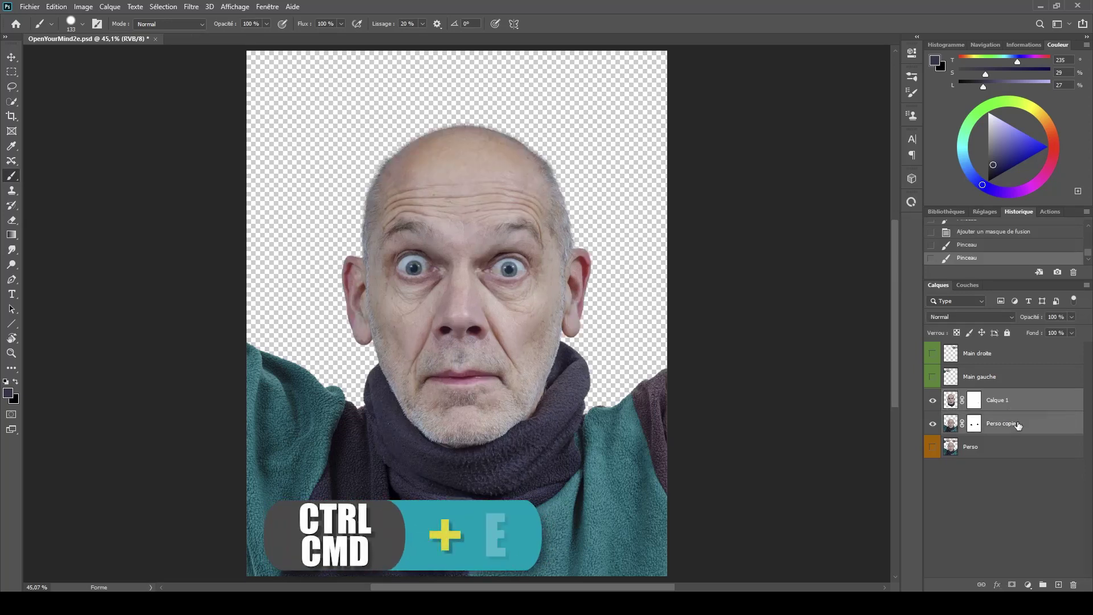
pyautogui.hotkey('ctrl', 'e')
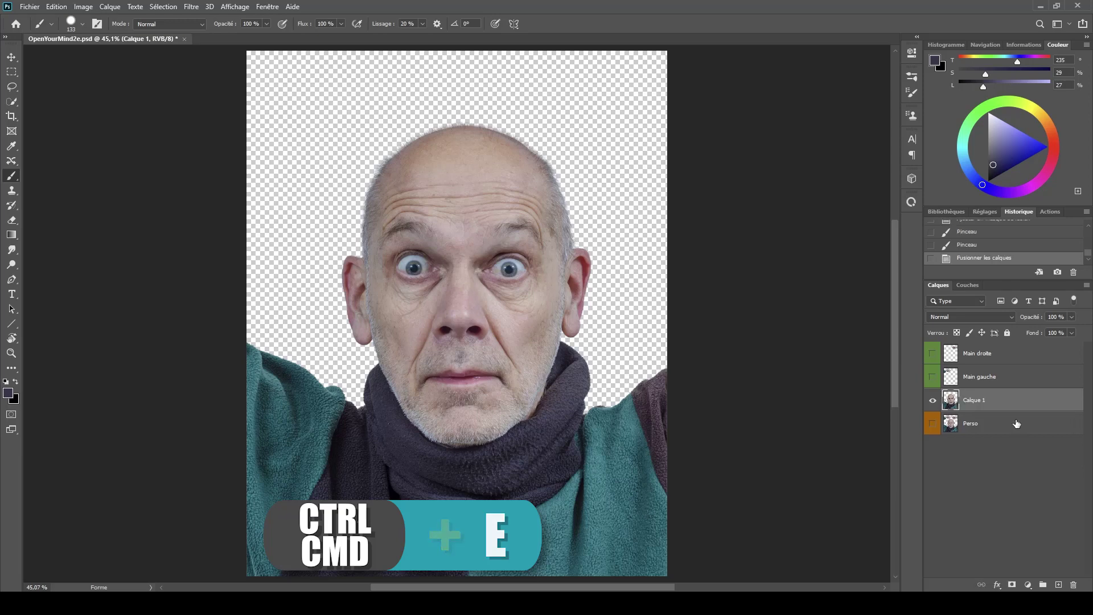
# - Display the rulers and place a vertical guide through the middle of the man's face
pyautogui.press('v')
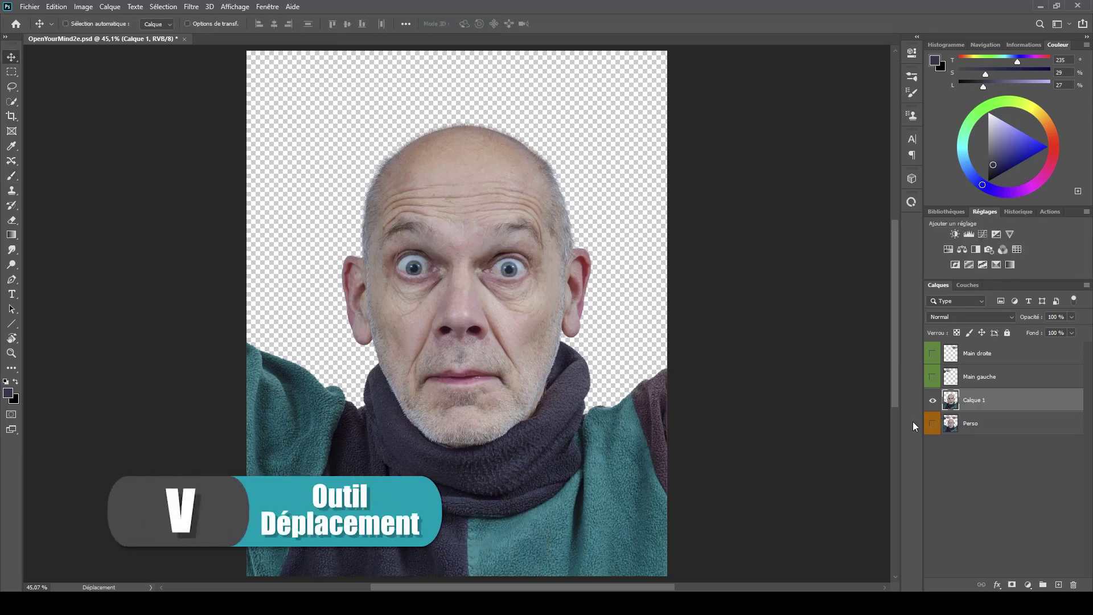
pyautogui.hotkey('ctrl', 'r')
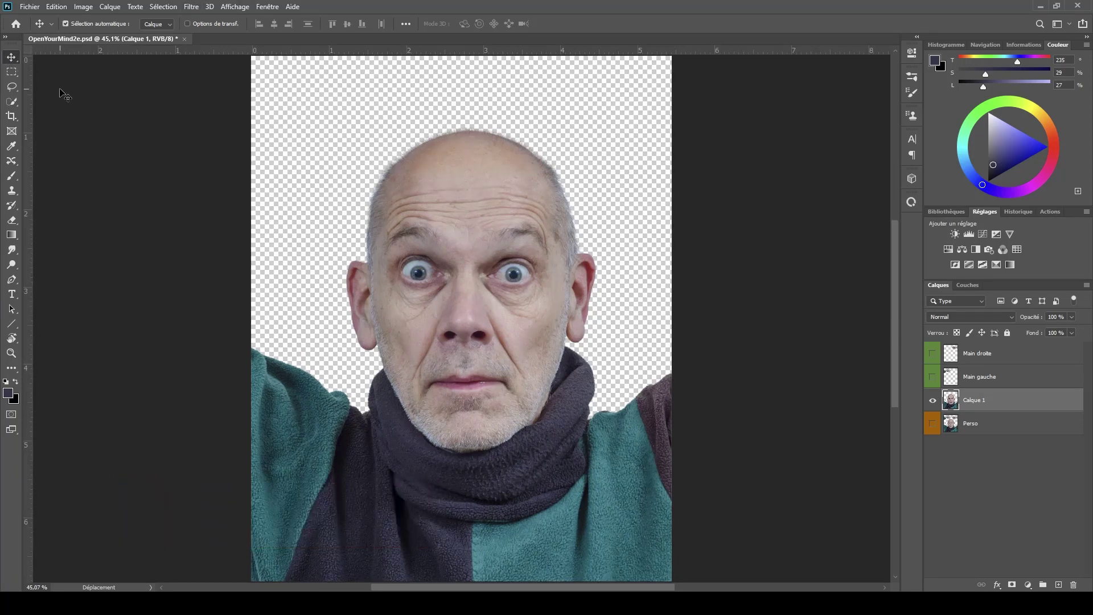
pyautogui.moveTo(29, 91); pyautogui.dragTo(466, 130)
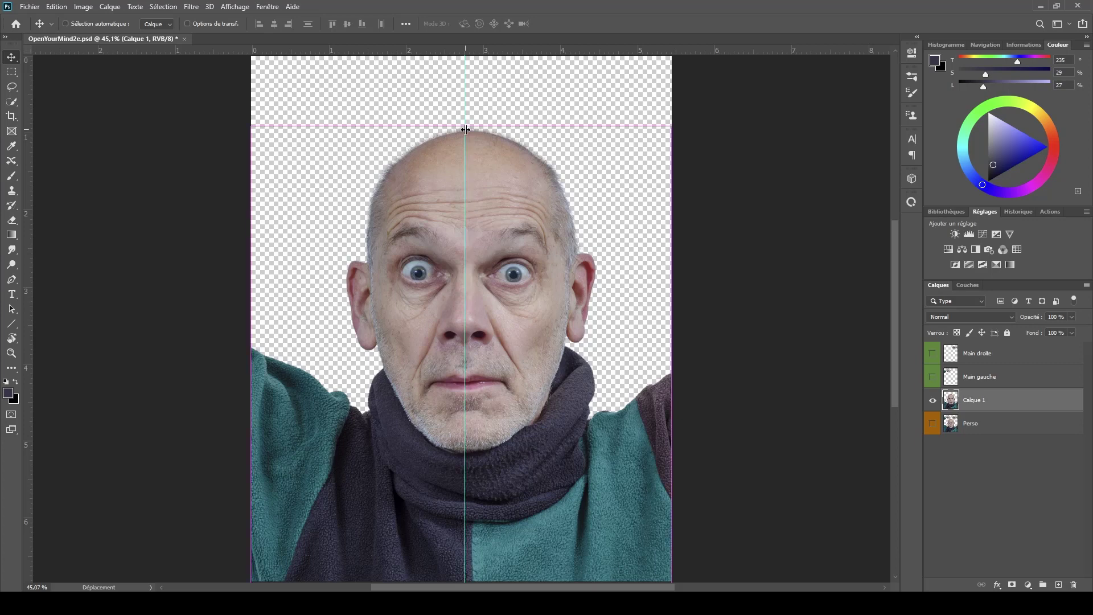
pyautogui.press('ctrl')
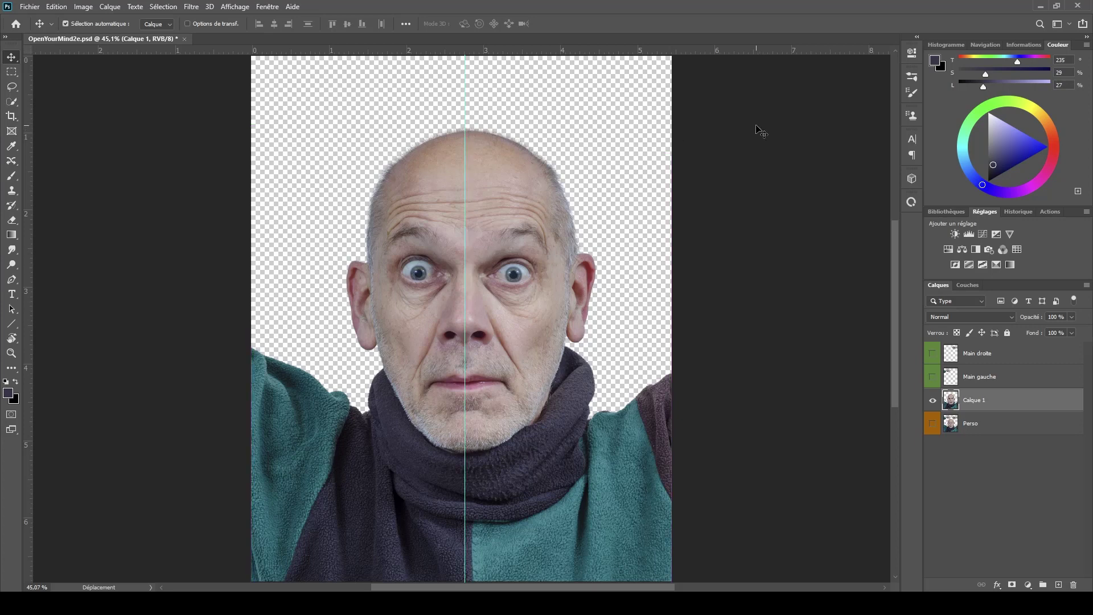
# - Select the half of the man right of the guide with a rectangular marquee, copy it to a new layer and name it "Tête droite"
pyautogui.scroll(-1, 761, 131)
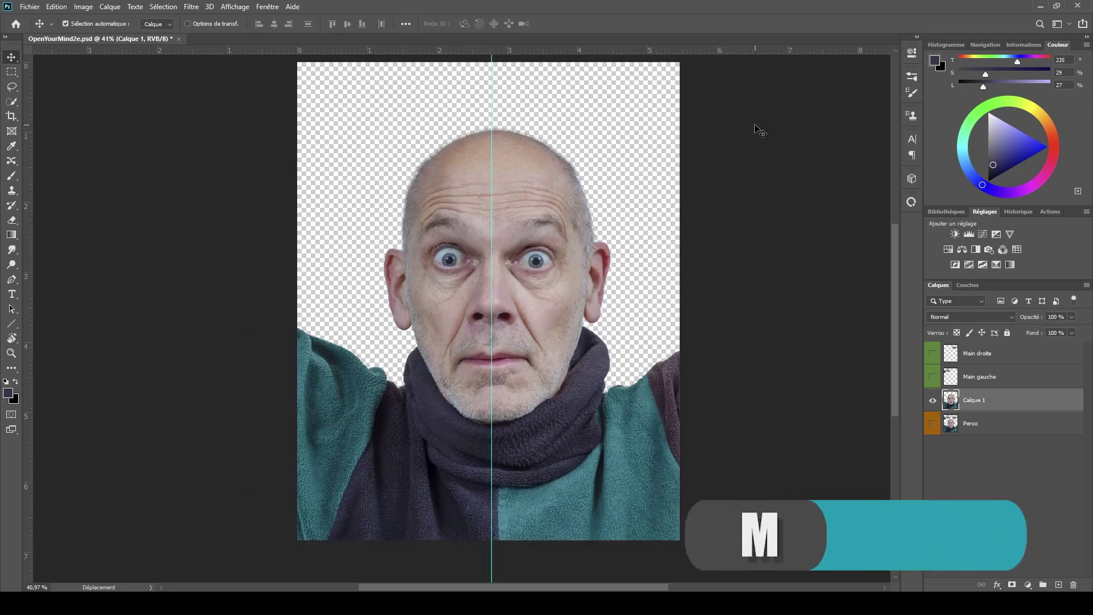
pyautogui.click(8, 73)
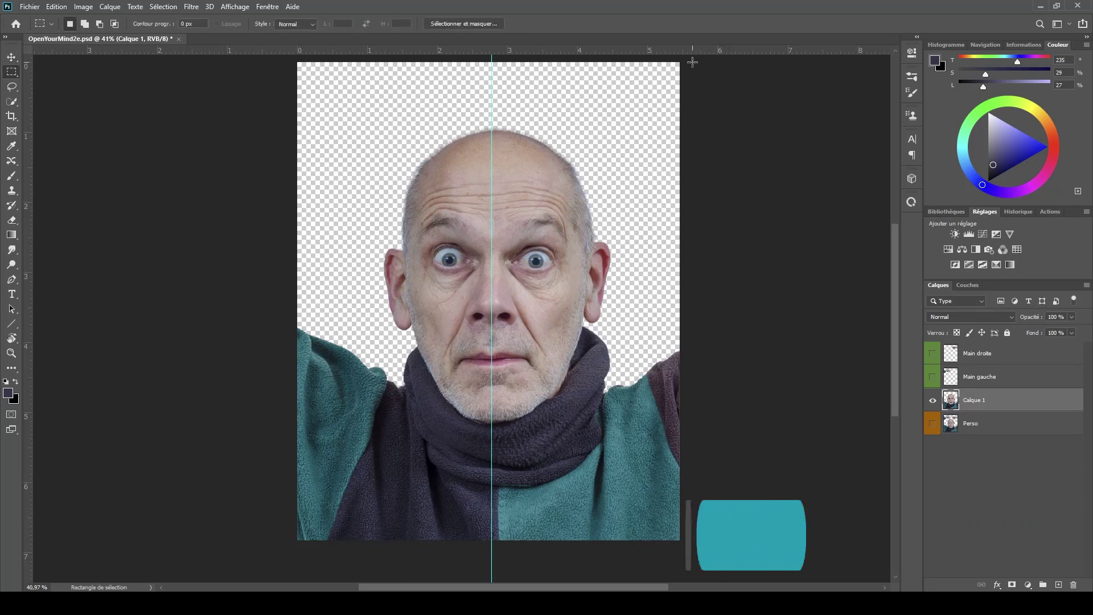
pyautogui.moveTo(692, 61); pyautogui.dragTo(495, 544)
pyautogui.hotkey('ctrl', 'j')
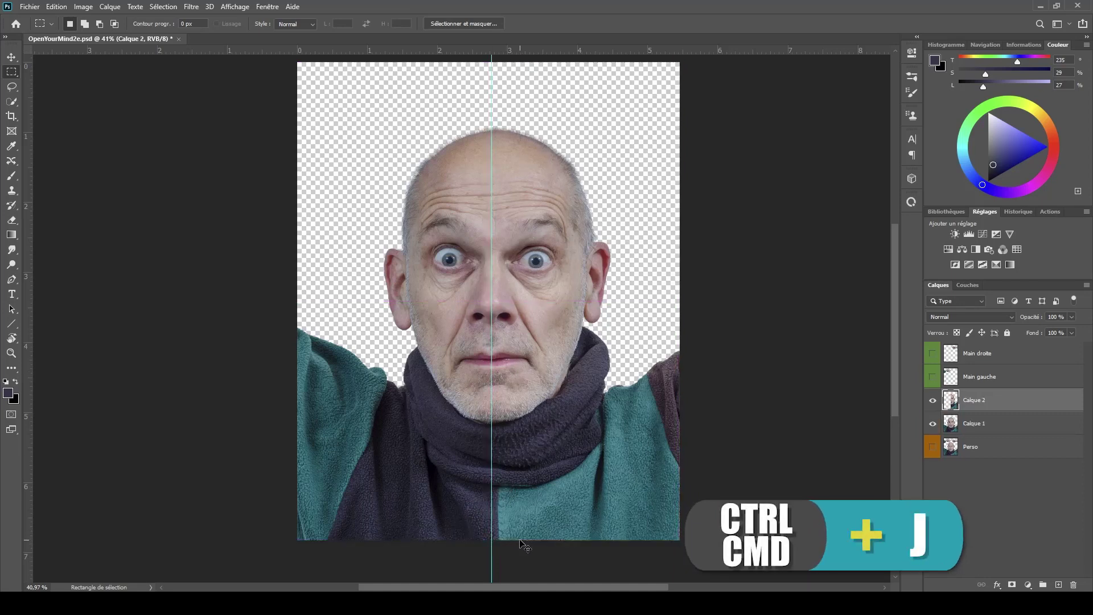
pyautogui.doubleClick(973, 399)
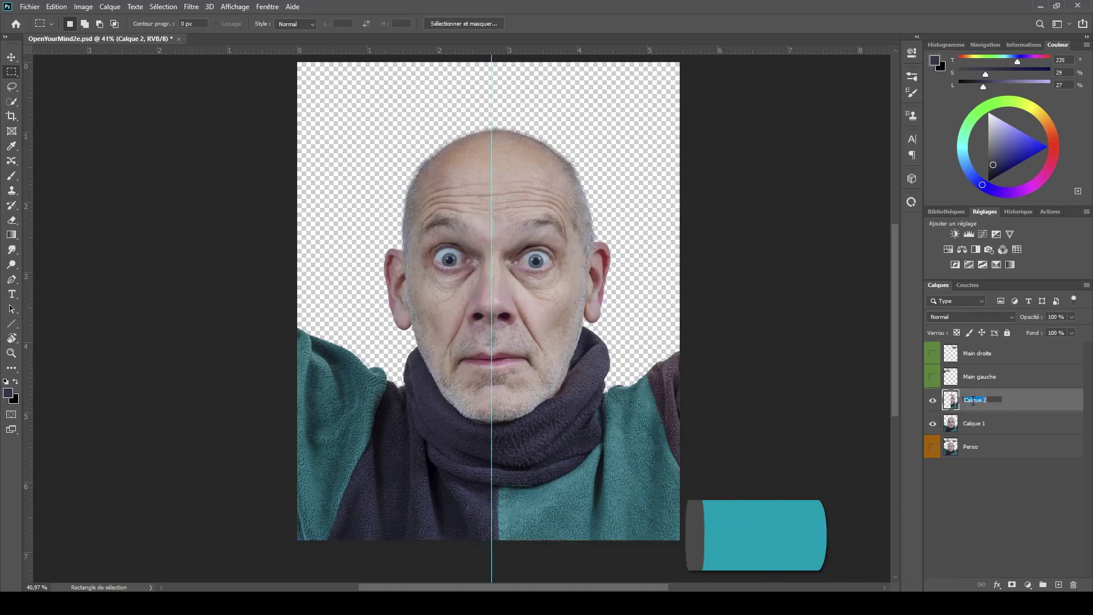
pyautogui.write('T')
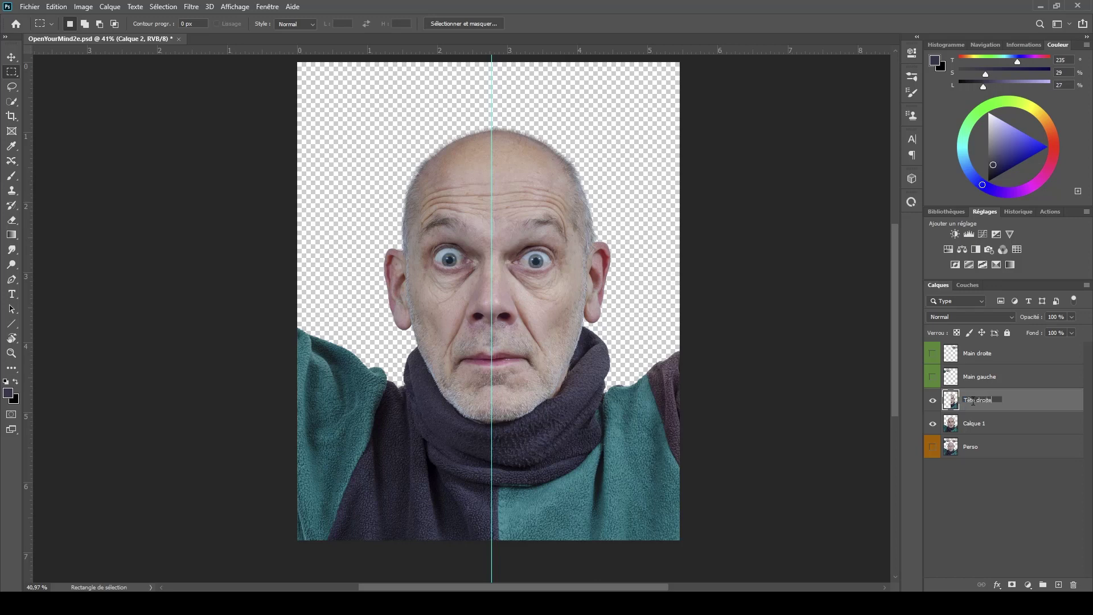
pyautogui.write('ête droite')
pyautogui.press('Return')
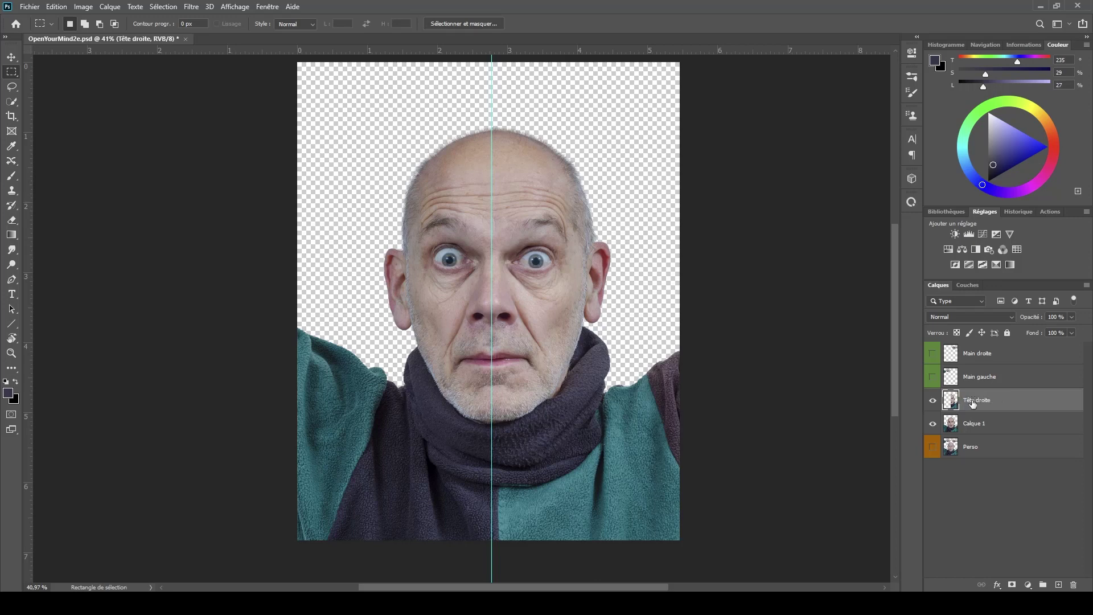
# - Select the half of Calque 1 left of the guide with a rectangular marquee, copy it to a new layer and name it "Tête gauche"
pyautogui.click(996, 425)
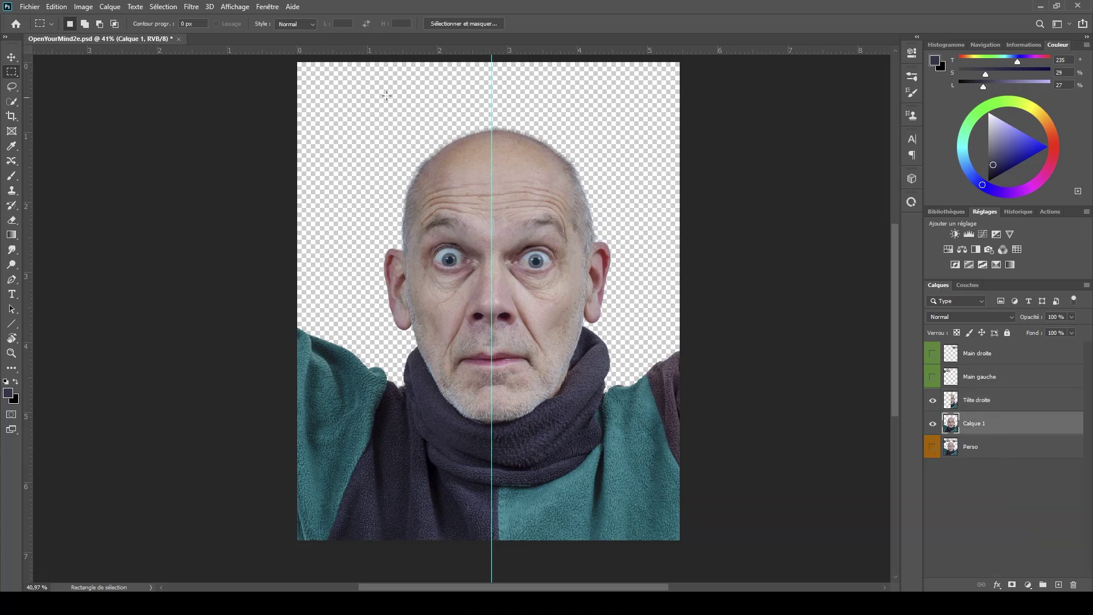
pyautogui.moveTo(284, 59); pyautogui.dragTo(486, 554)
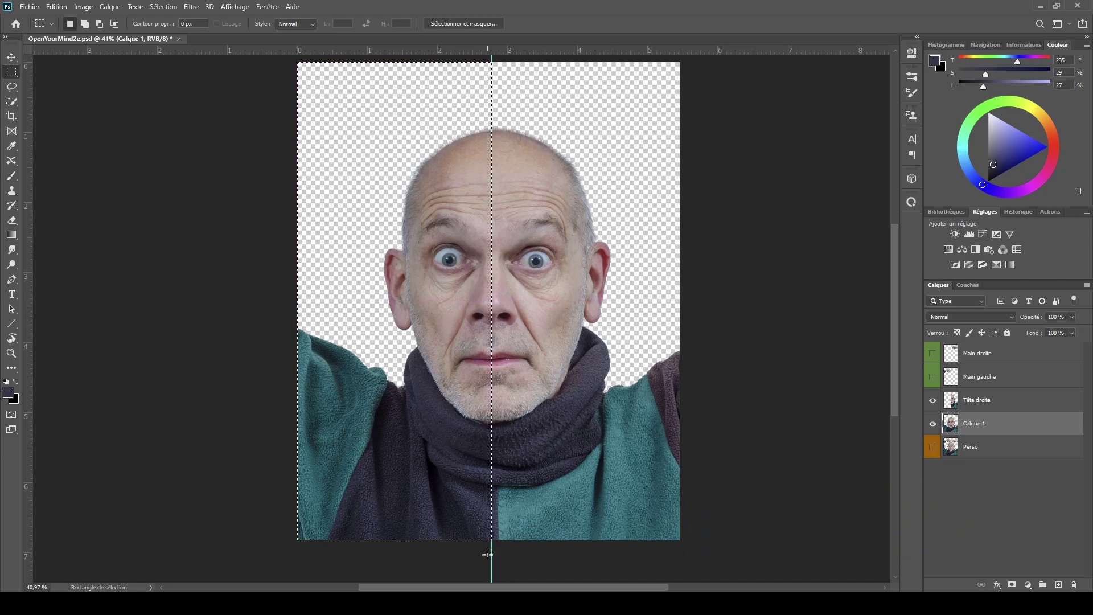
pyautogui.hotkey('ctrl', 'j')
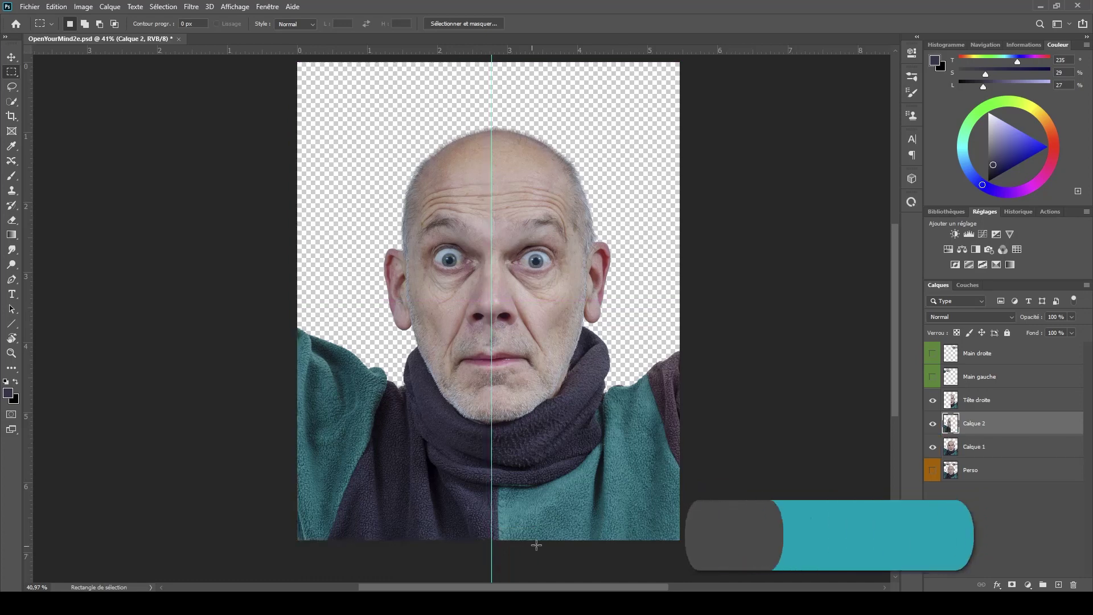
pyautogui.doubleClick(968, 422)
pyautogui.write('T')
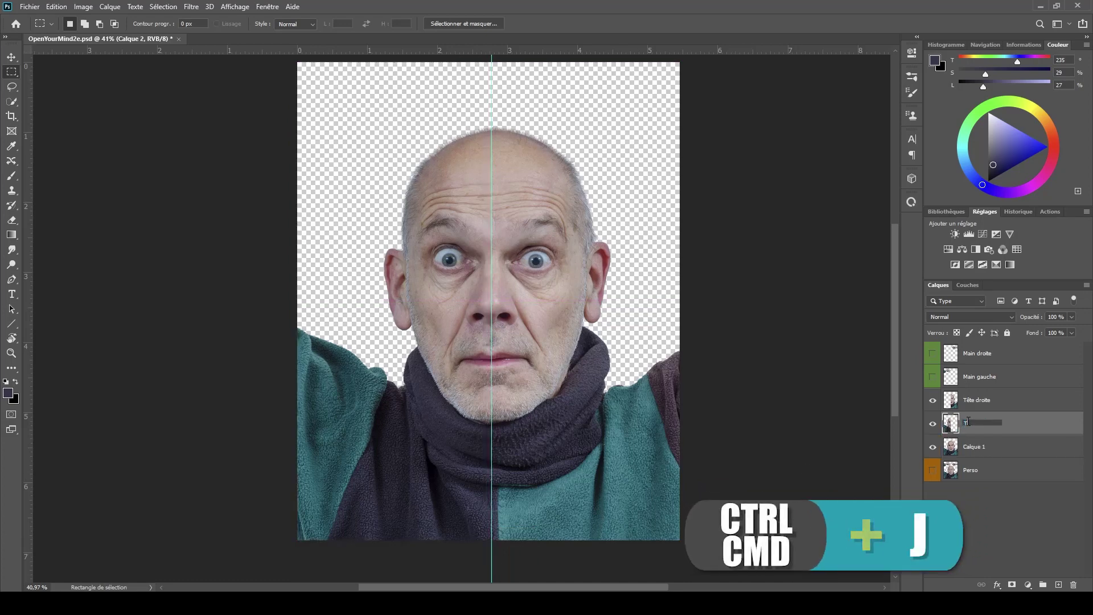
pyautogui.write('ê')
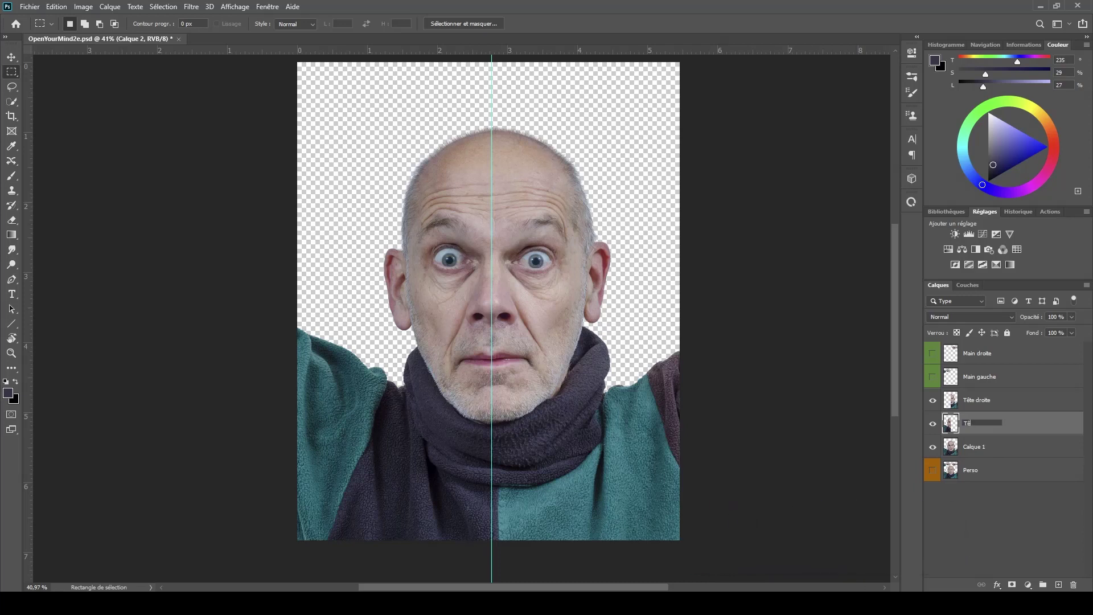
pyautogui.write('te gauche')
pyautogui.press('Return')
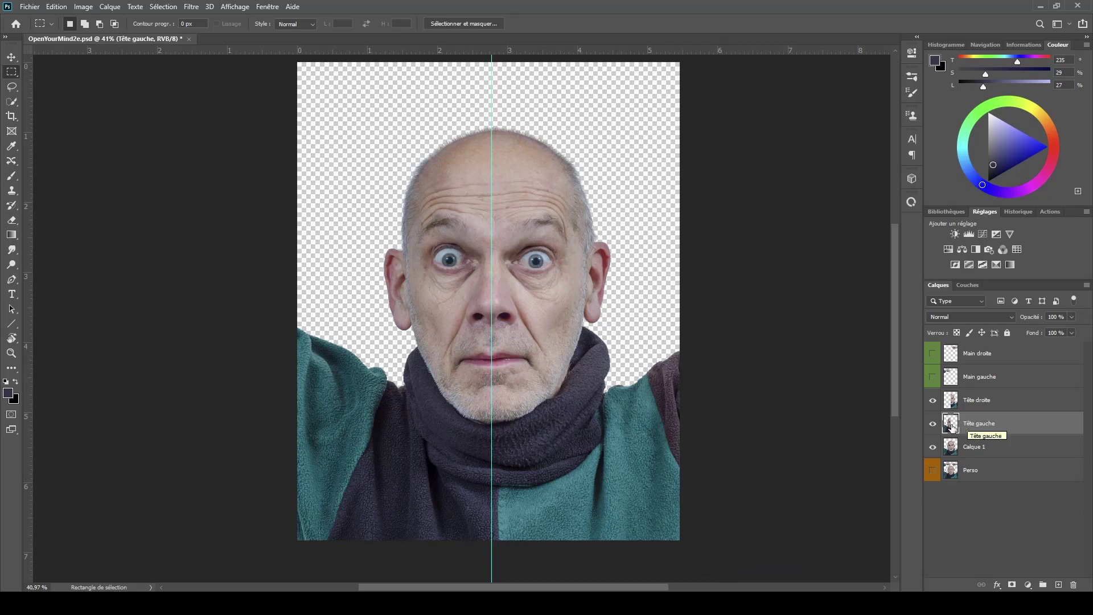
# - Remove the vertical guide, hide the rulers and fit the whole image on screen
pyautogui.click(12, 58)
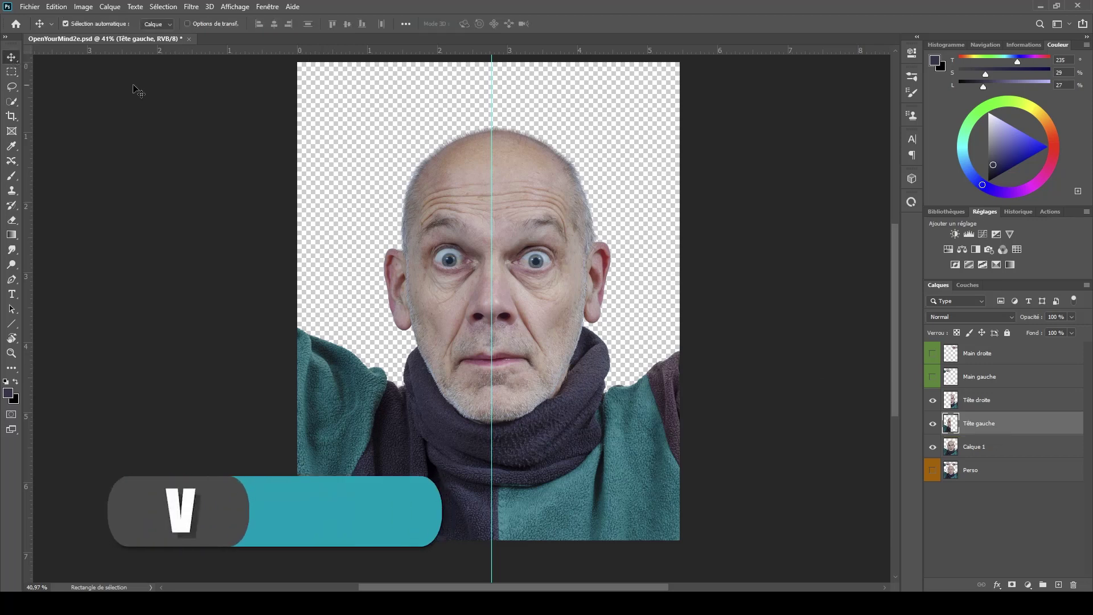
pyautogui.moveTo(492, 118); pyautogui.dragTo(25, 140)
pyautogui.hotkey('ctrl', 'r')
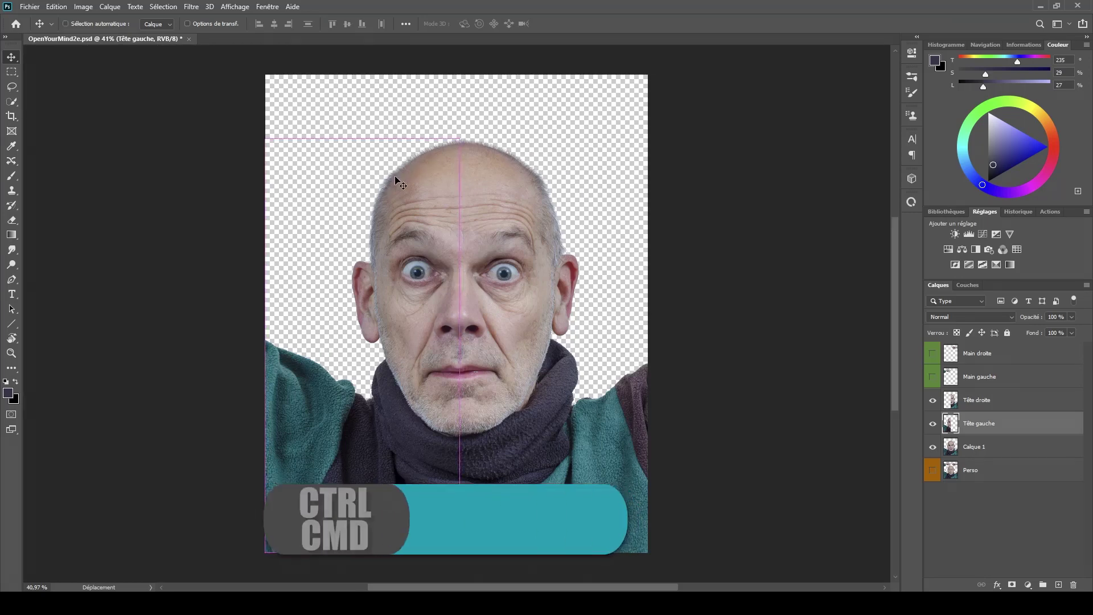
pyautogui.hotkey('ctrl', '0')
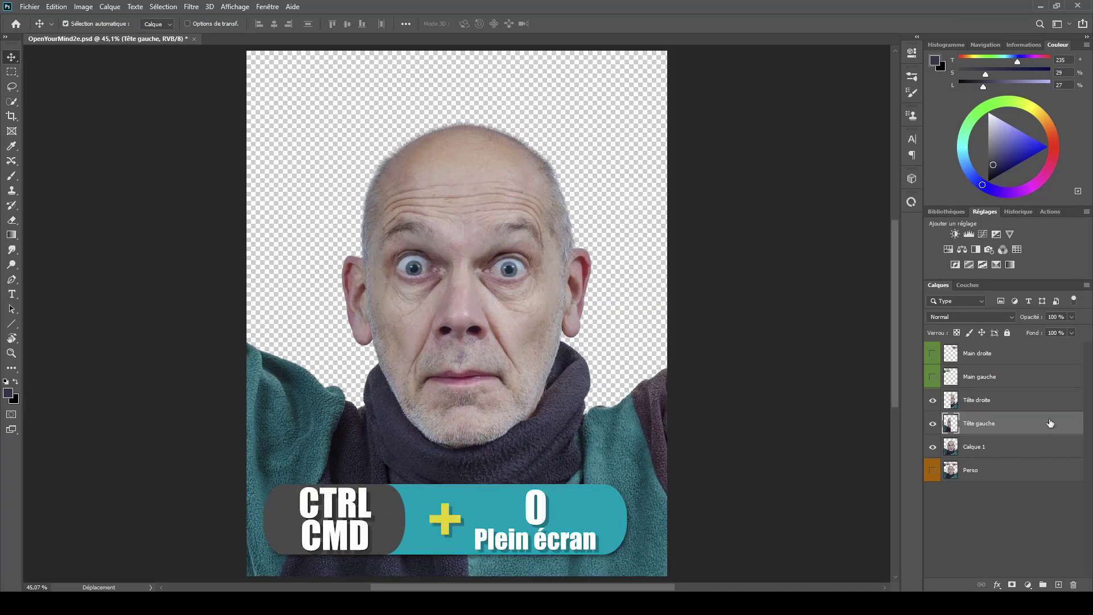
# - Hide Calque 1 and check both head halves by toggling the visibility of Tête gauche and Tête droite
pyautogui.click(933, 448)
pyautogui.click(933, 424)
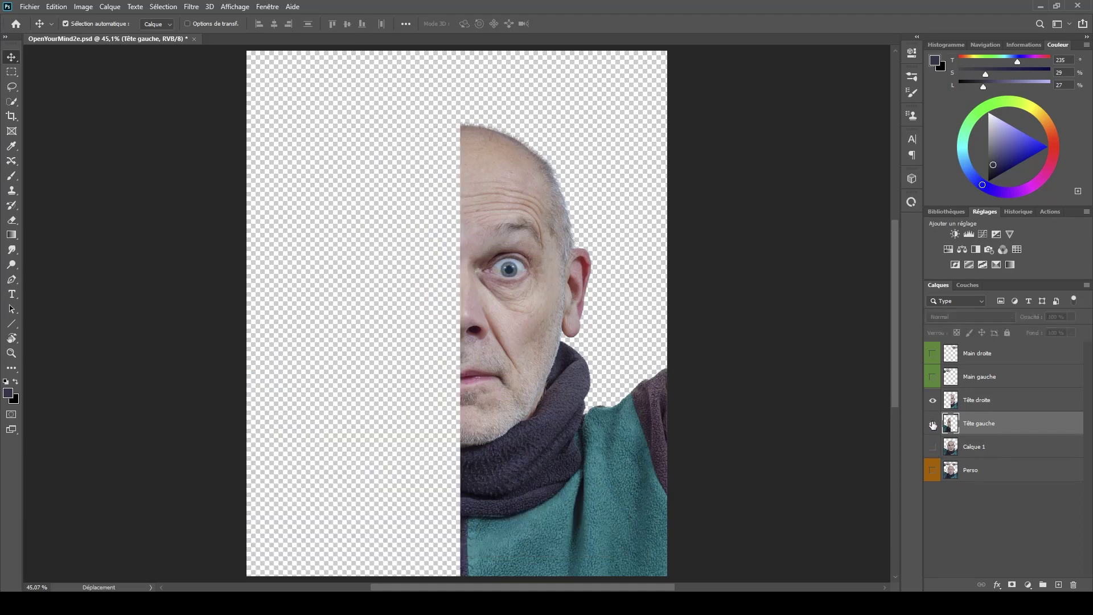
pyautogui.click(932, 424)
pyautogui.click(932, 400)
pyautogui.click(932, 401)
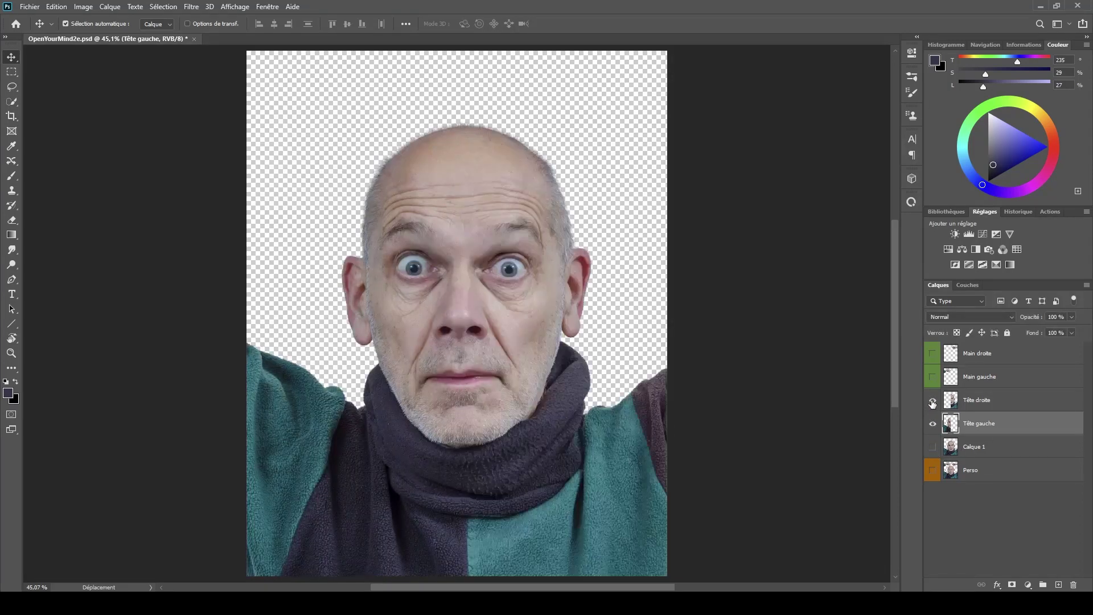
# - Give the Tête droite and Tête gauche layers a blue colour label
pyautogui.click(1008, 400)
pyautogui.rightClick(1007, 401)
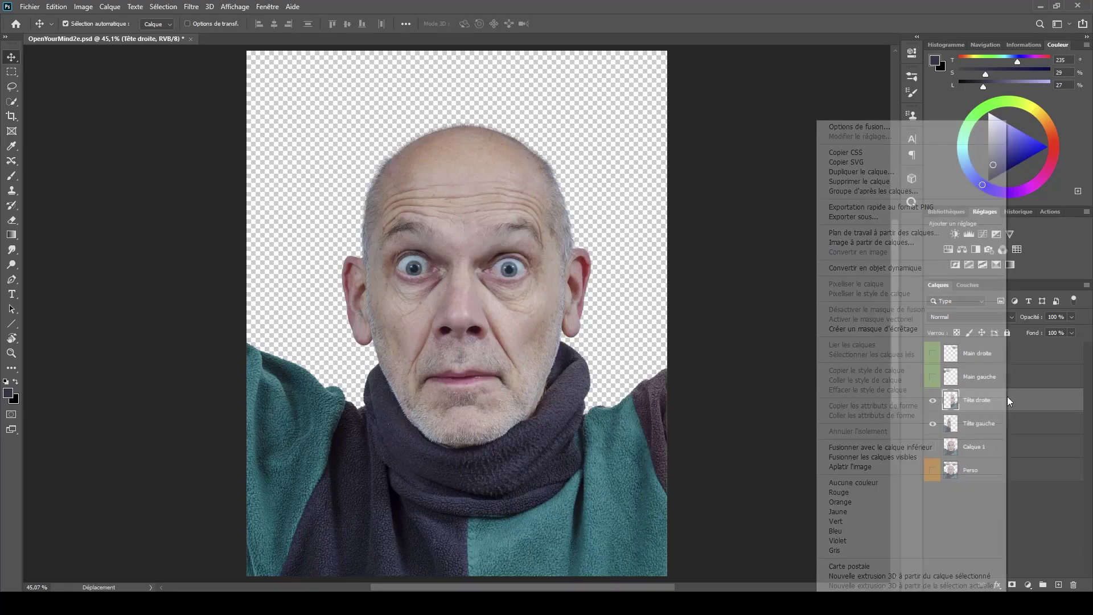
pyautogui.click(865, 528)
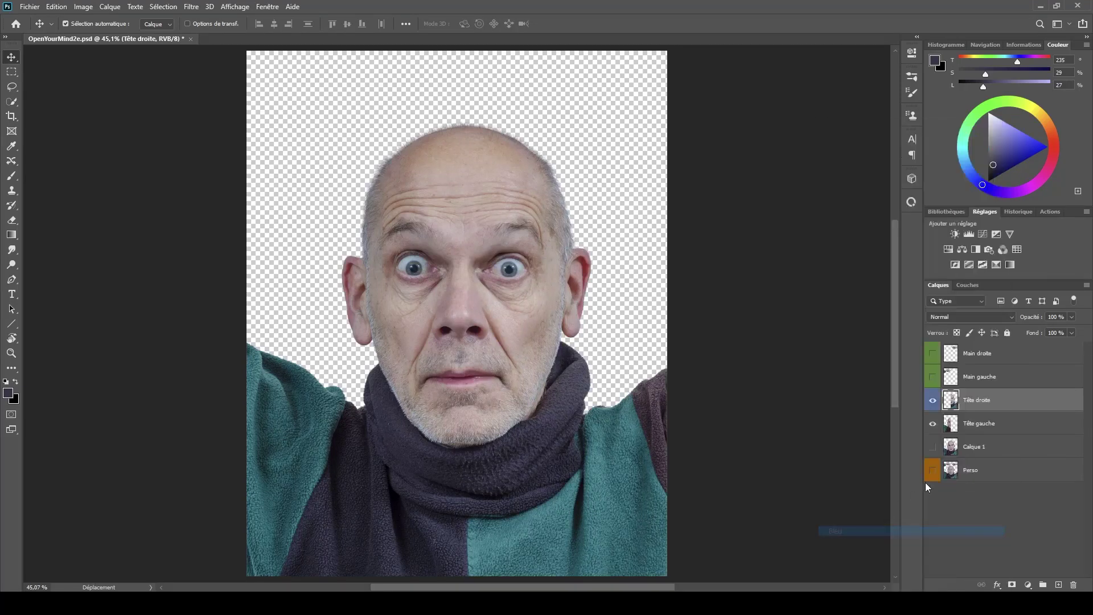
pyautogui.rightClick(995, 426)
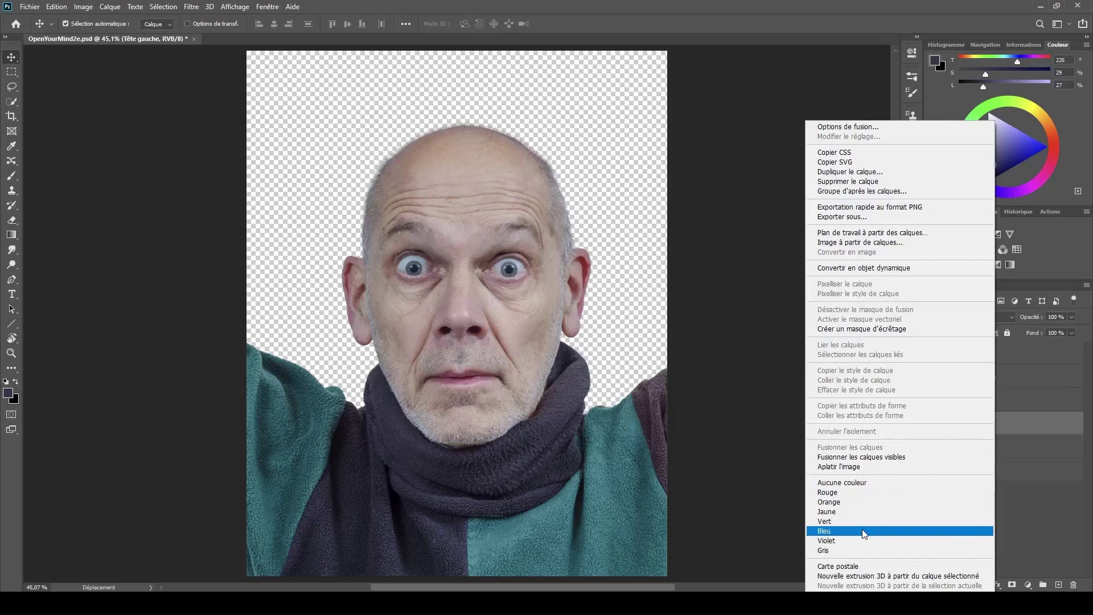
pyautogui.click(885, 530)
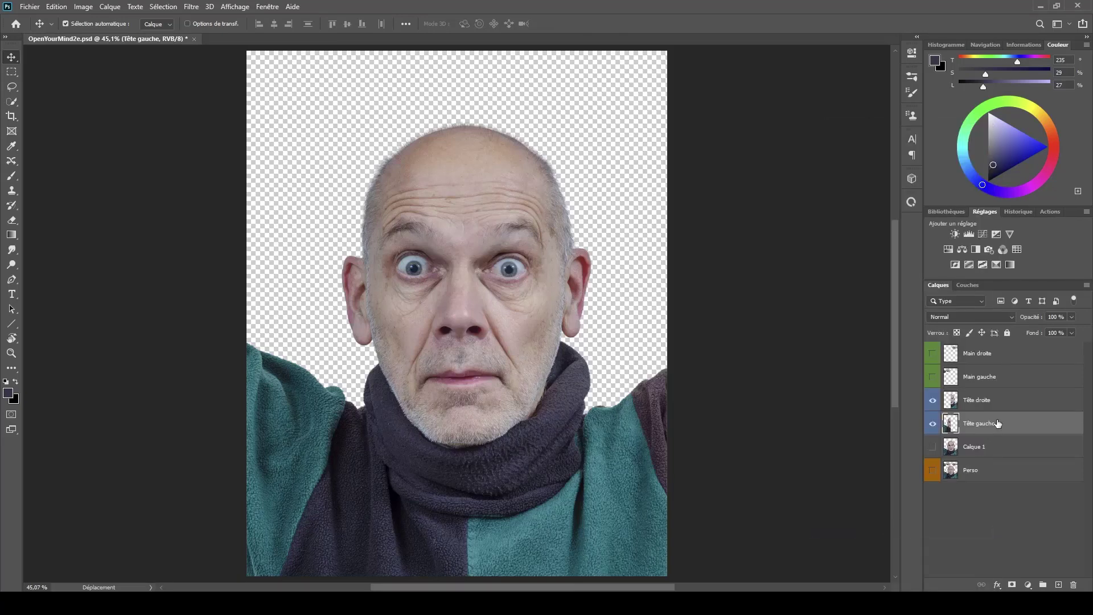
# - Convert the Tête droite and Tête gauche layers each into a smart object
pyautogui.click(999, 400)
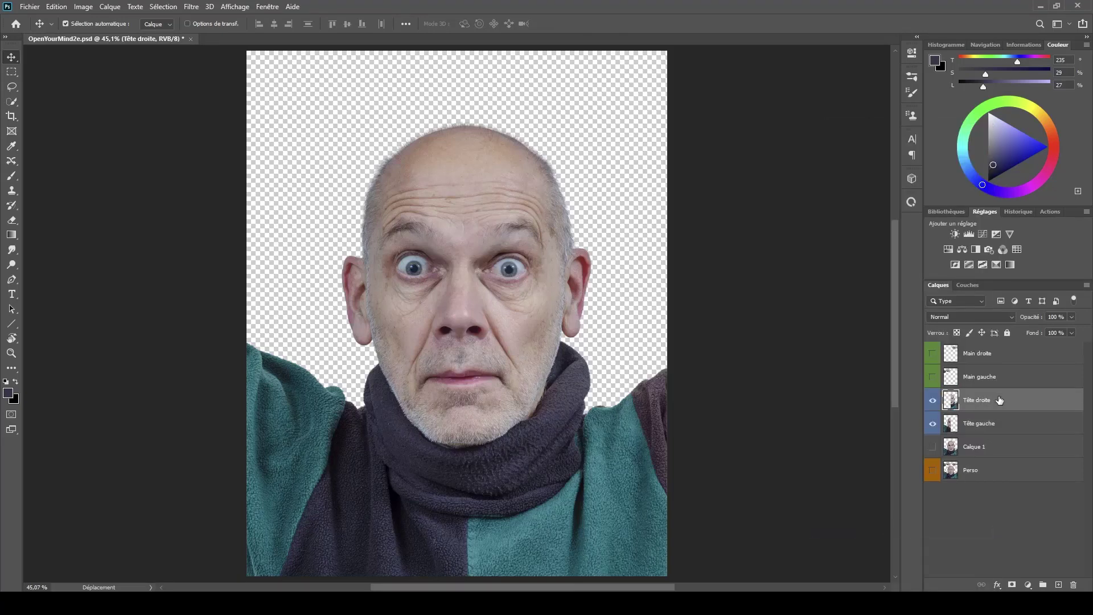
pyautogui.rightClick(999, 400)
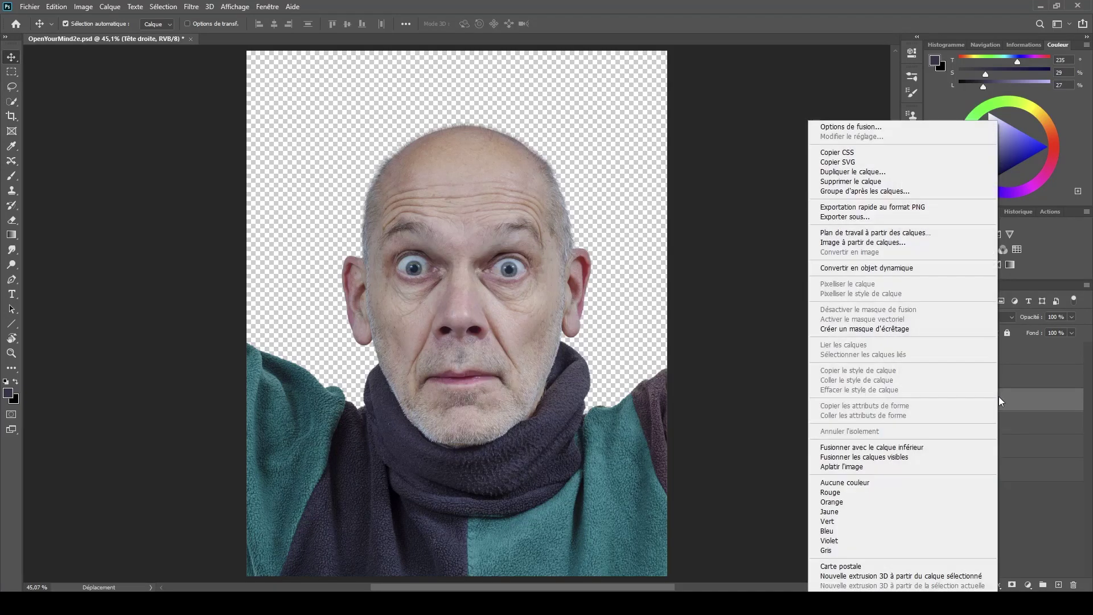
pyautogui.click(888, 269)
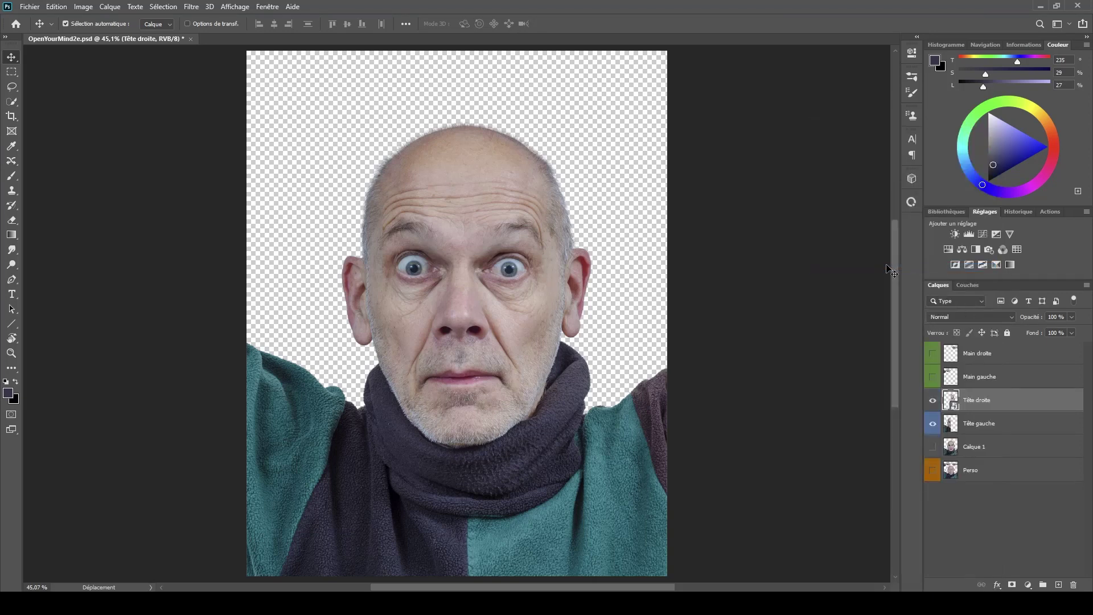
pyautogui.rightClick(1001, 426)
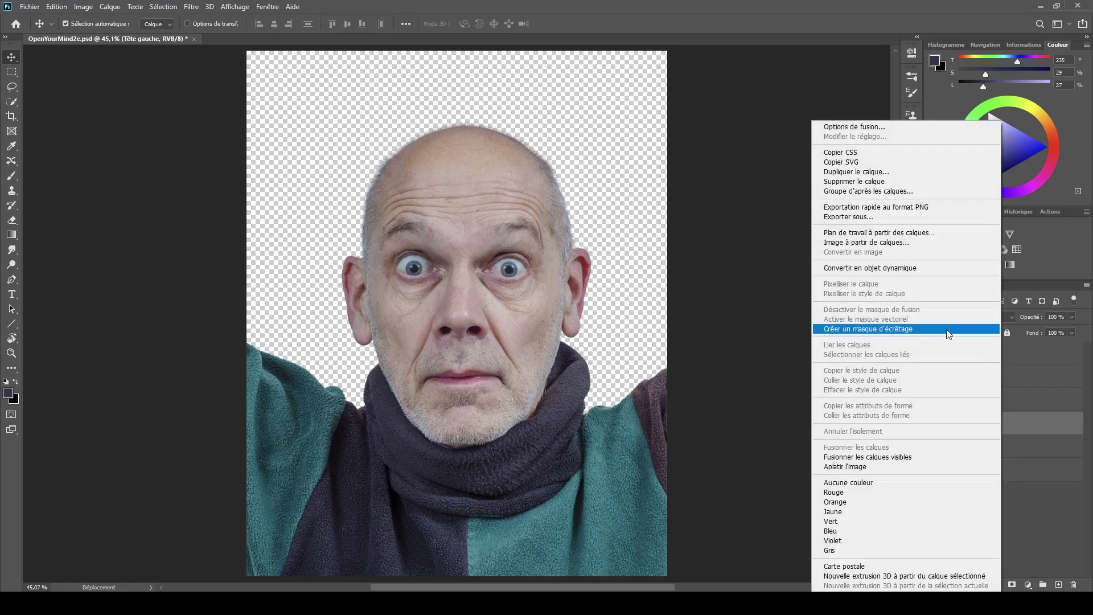
pyautogui.click(904, 266)
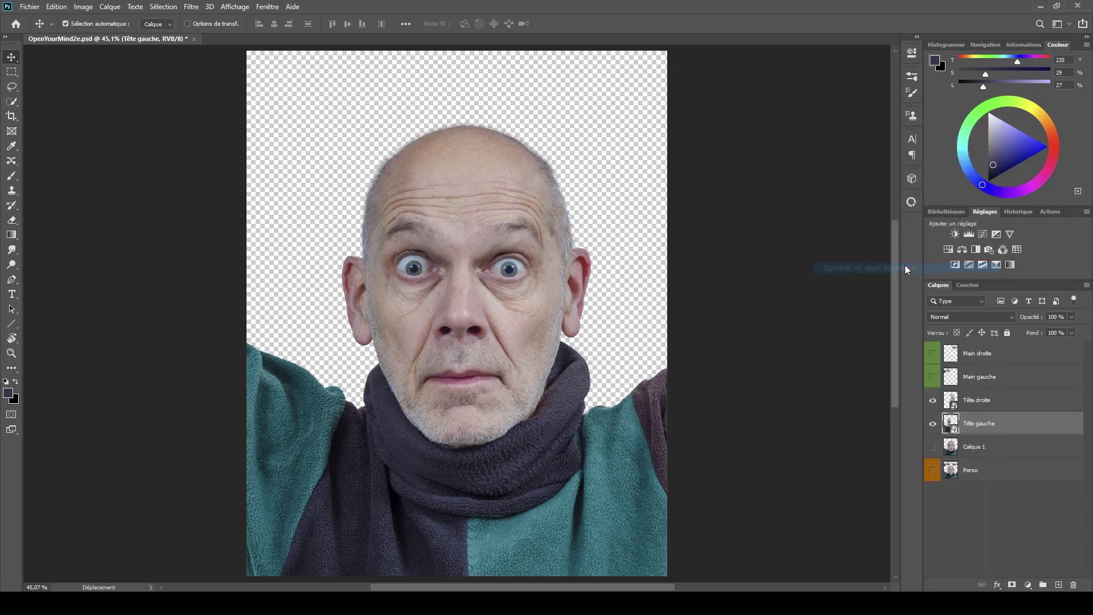
# - Start a Puppet Warp on the Tête droite layer with a mesh expansion of 9 px
pyautogui.click(993, 401)
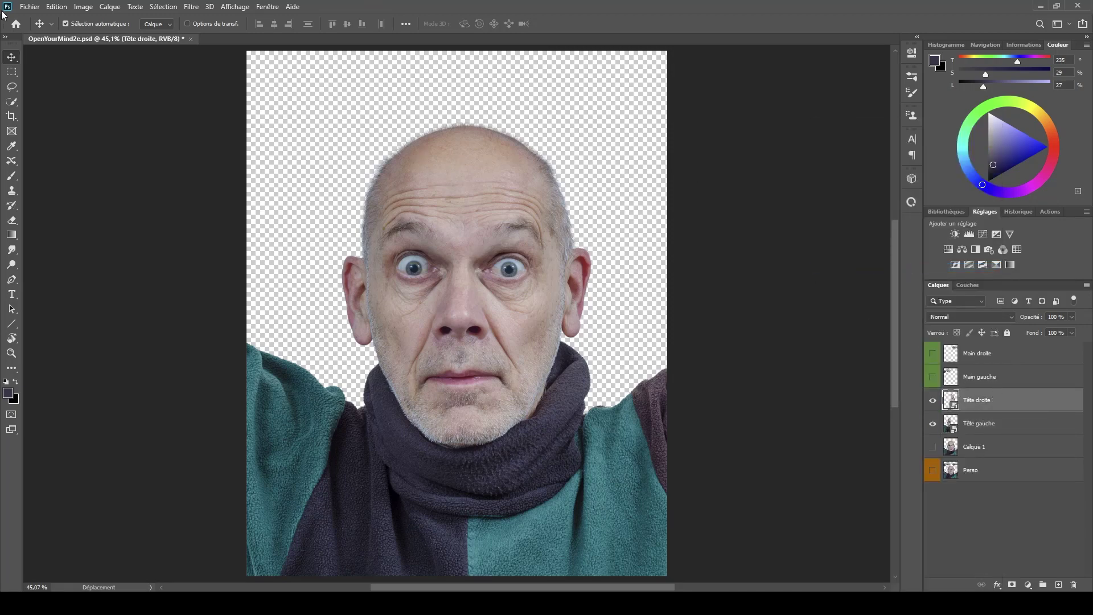
pyautogui.click(55, 7)
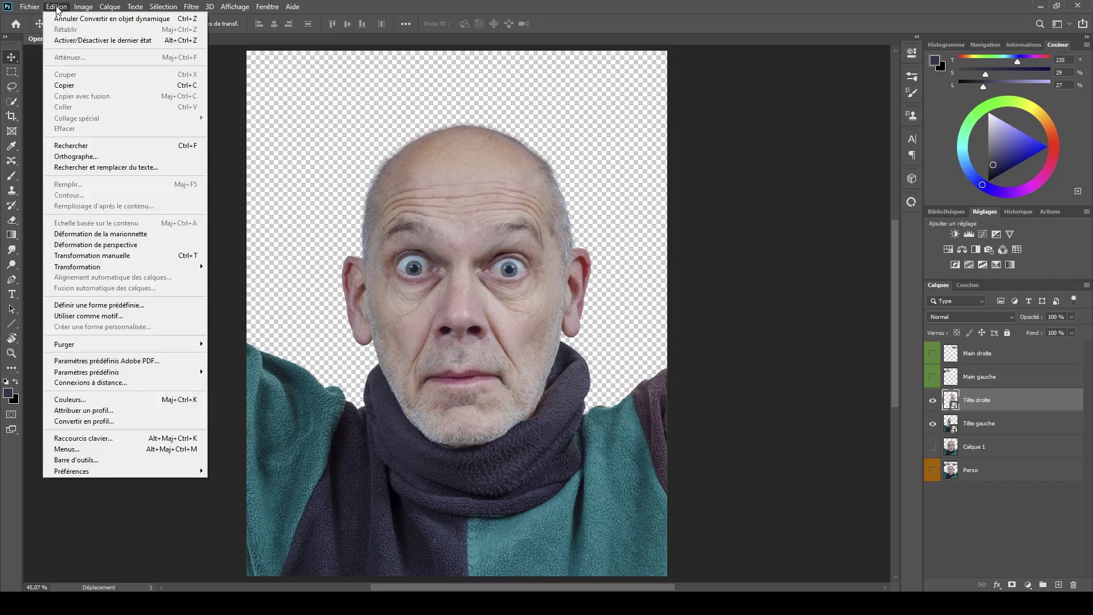
pyautogui.click(91, 234)
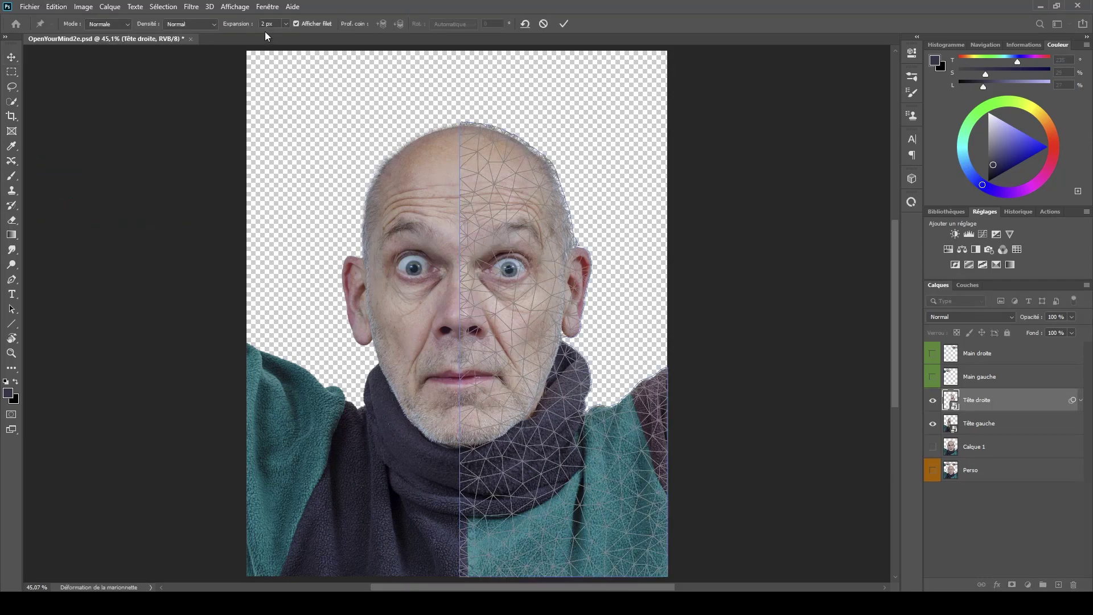
pyautogui.moveTo(254, 27); pyautogui.dragTo(257, 27)
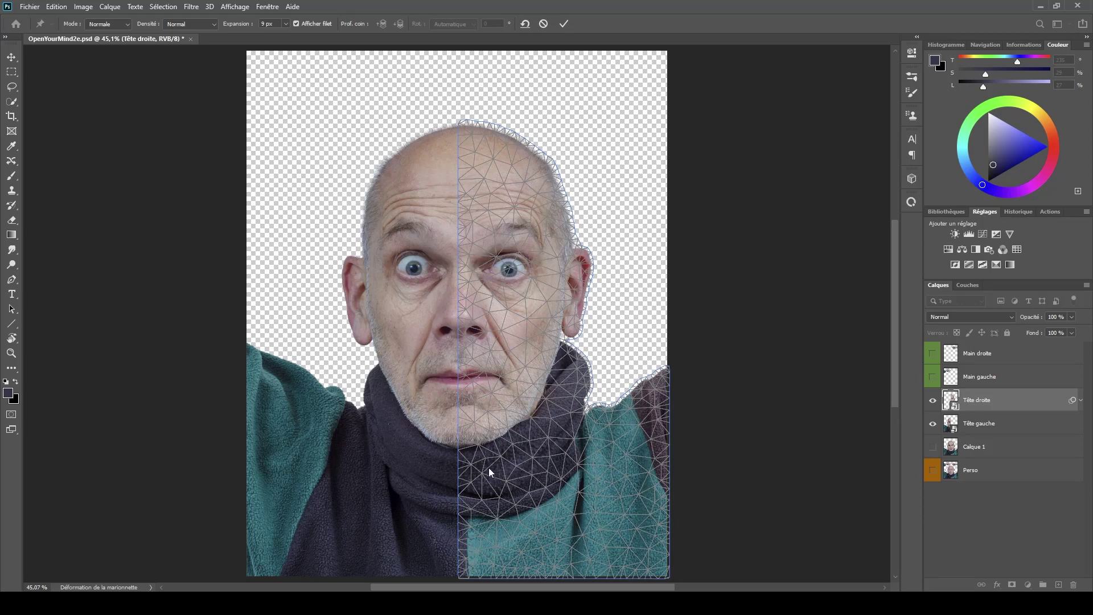
# - Place eight anchor pins down the cut edge from the upper lip to the sweater and along the sweater's lower edge
pyautogui.click(476, 461)
pyautogui.click(471, 402)
pyautogui.click(470, 364)
pyautogui.click(475, 507)
pyautogui.click(477, 560)
pyautogui.click(540, 560)
pyautogui.click(615, 562)
pyautogui.click(654, 562)
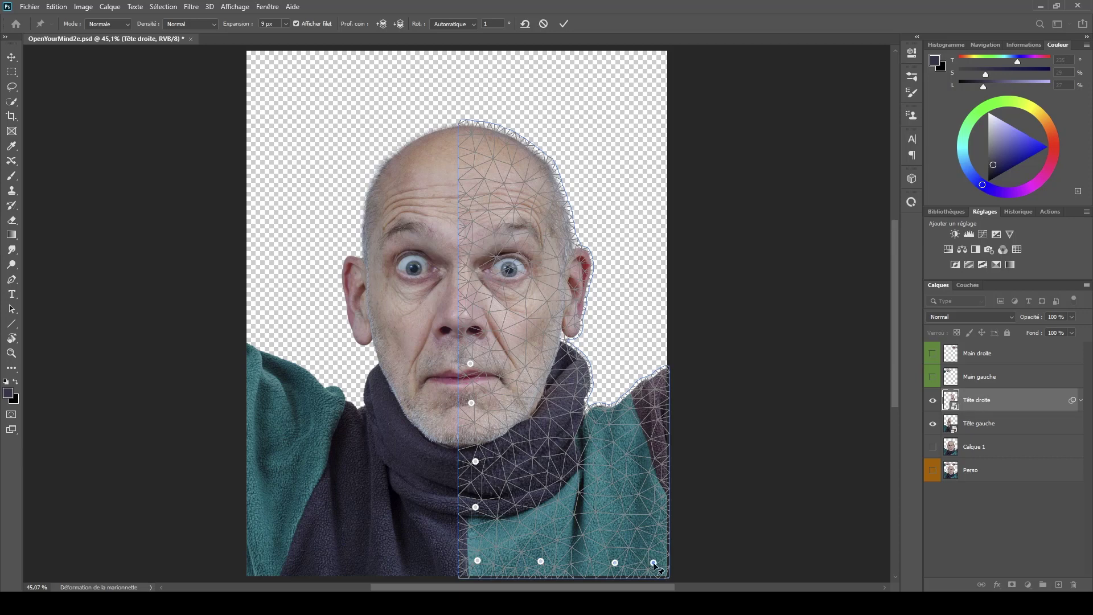
# - Hide the warp mesh and add four more anchor pins, one on the scarf and three across the sweater
pyautogui.hotkey('ctrl', 'h')
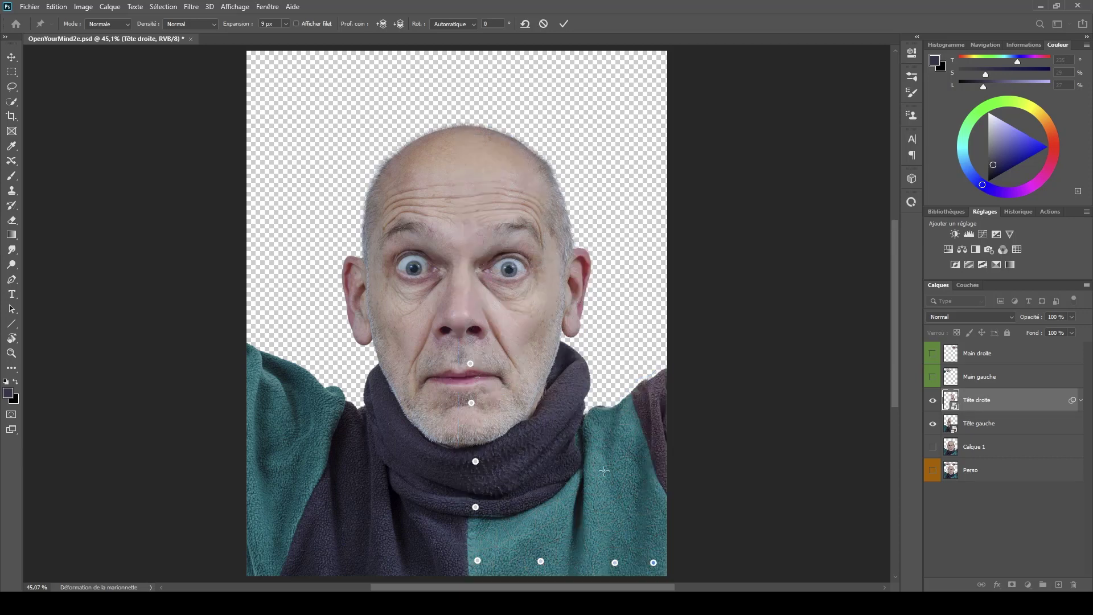
pyautogui.click(516, 486)
pyautogui.click(520, 524)
pyautogui.click(582, 524)
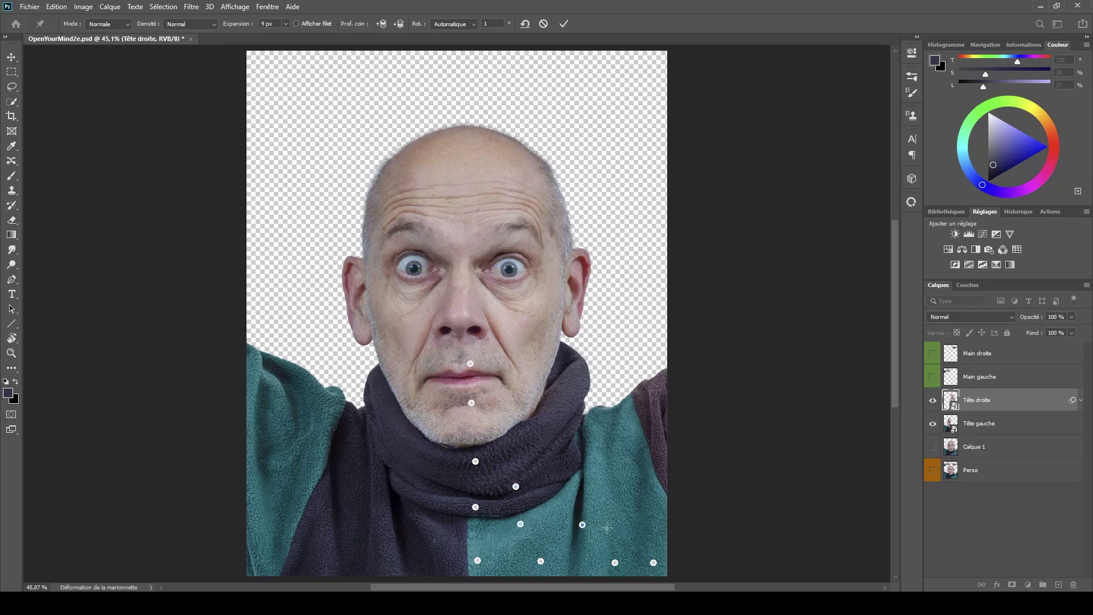
pyautogui.click(641, 523)
# - Add a forehead pin, pull the head half outward to open the skull and rotate the pin to a fixed 44°
pyautogui.click(503, 169)
pyautogui.moveTo(503, 169); pyautogui.dragTo(568, 189)
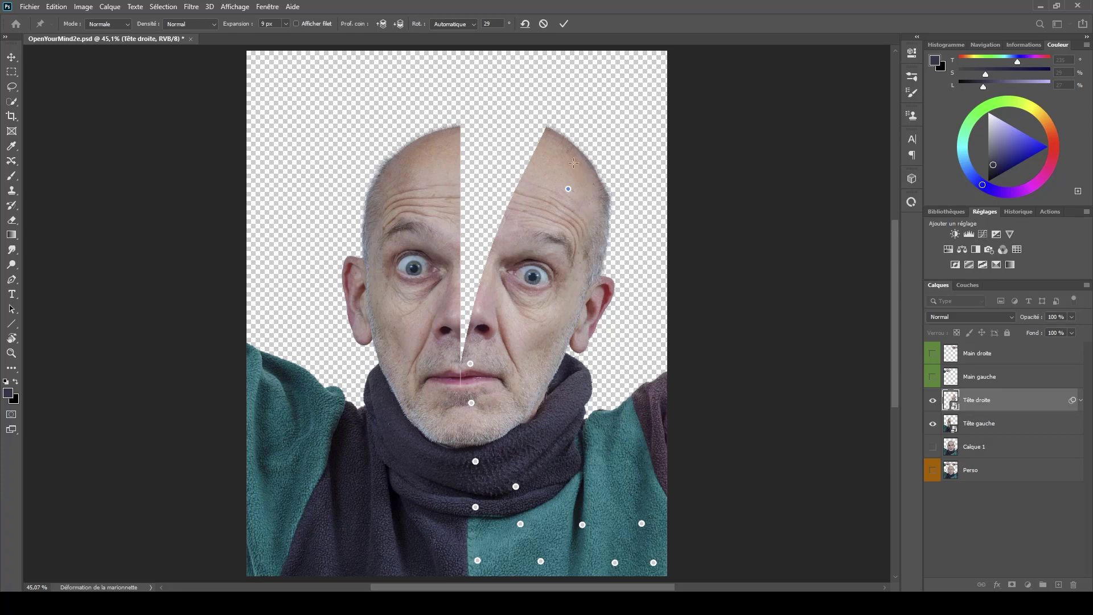
pyautogui.press('alt')
pyautogui.moveTo(590, 176); pyautogui.dragTo(561, 195)
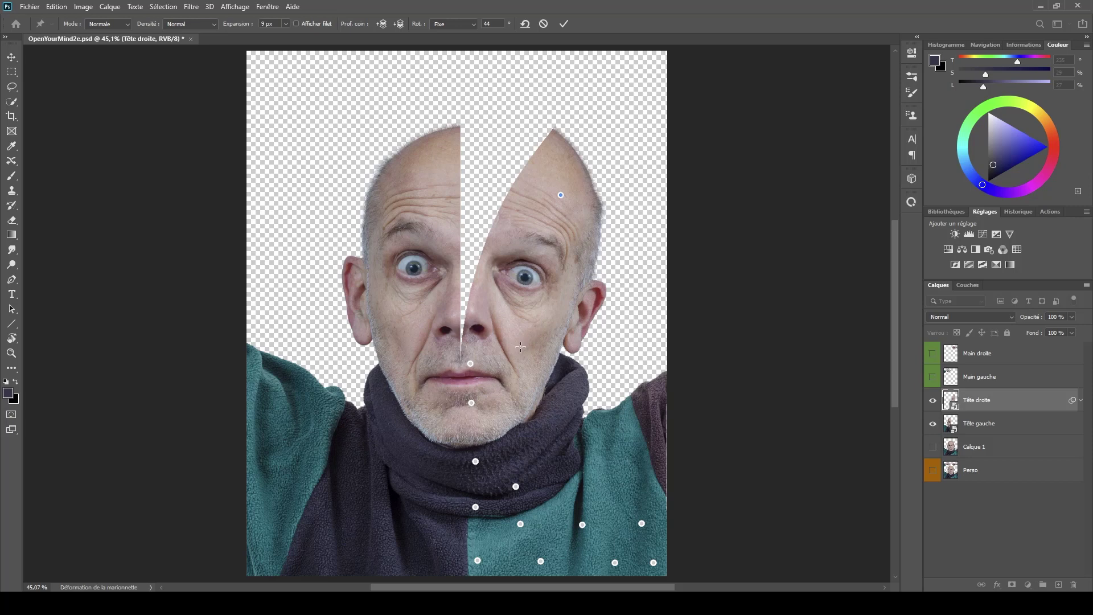
# - Add a pin on the cheek beside the nose, nudge it slightly inward and apply the Puppet Warp
pyautogui.click(514, 326)
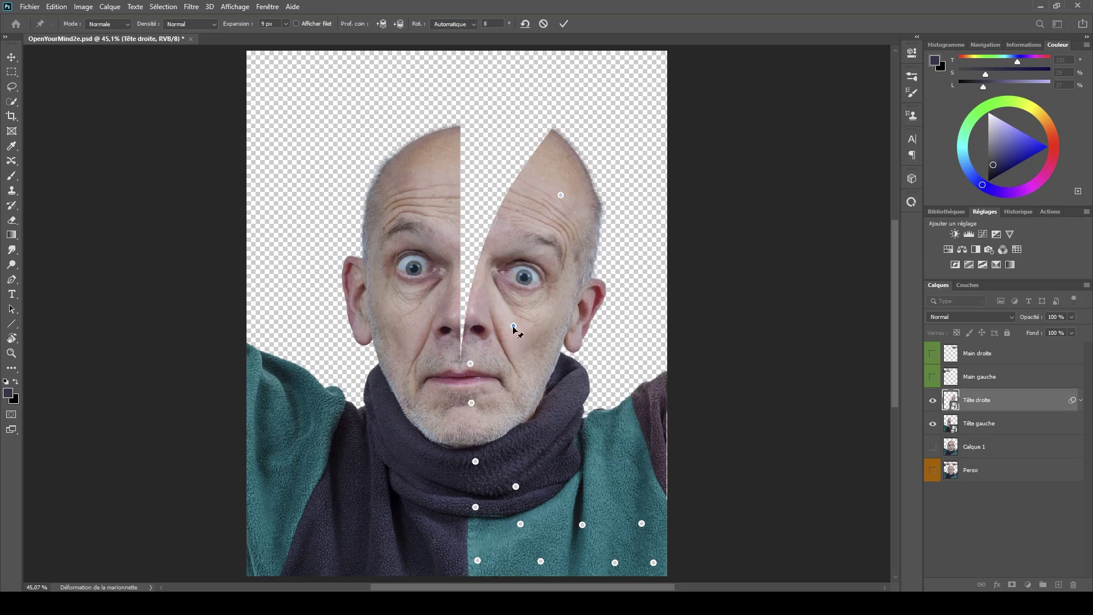
pyautogui.moveTo(513, 327); pyautogui.dragTo(511, 328)
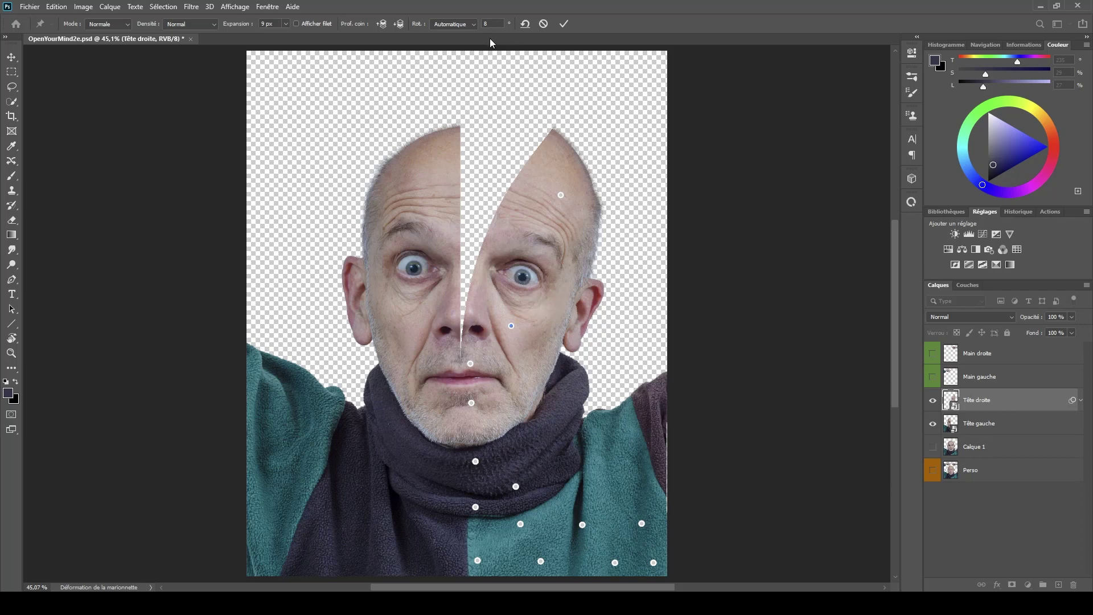
pyautogui.click(563, 24)
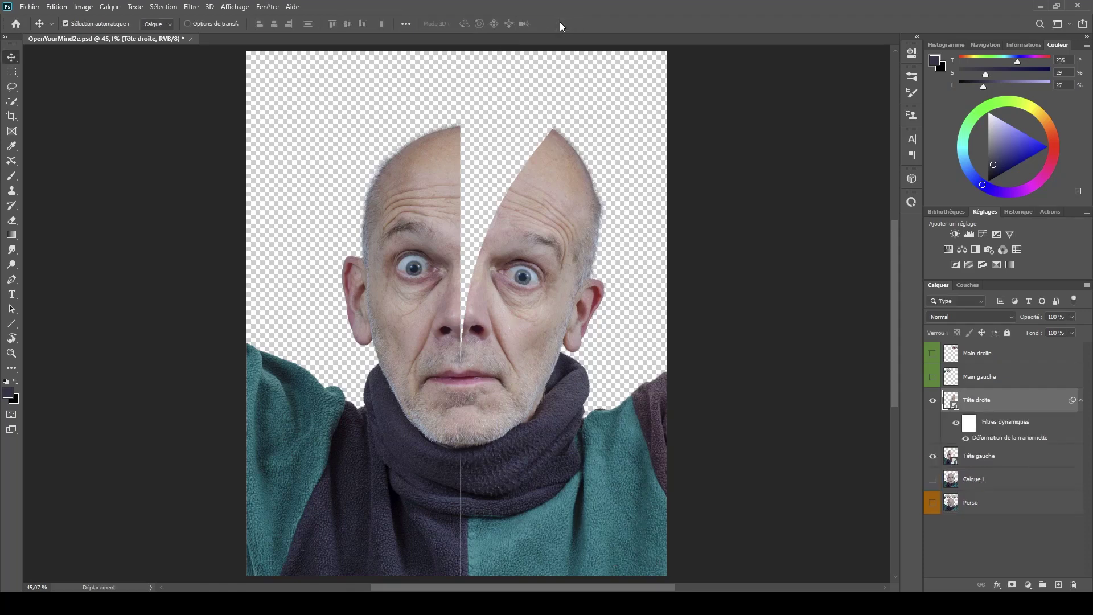
# - Start a Puppet Warp on the Tête gauche layer, hiding the mesh and placing four anchor pins along the sweater's lower edge
pyautogui.click(977, 459)
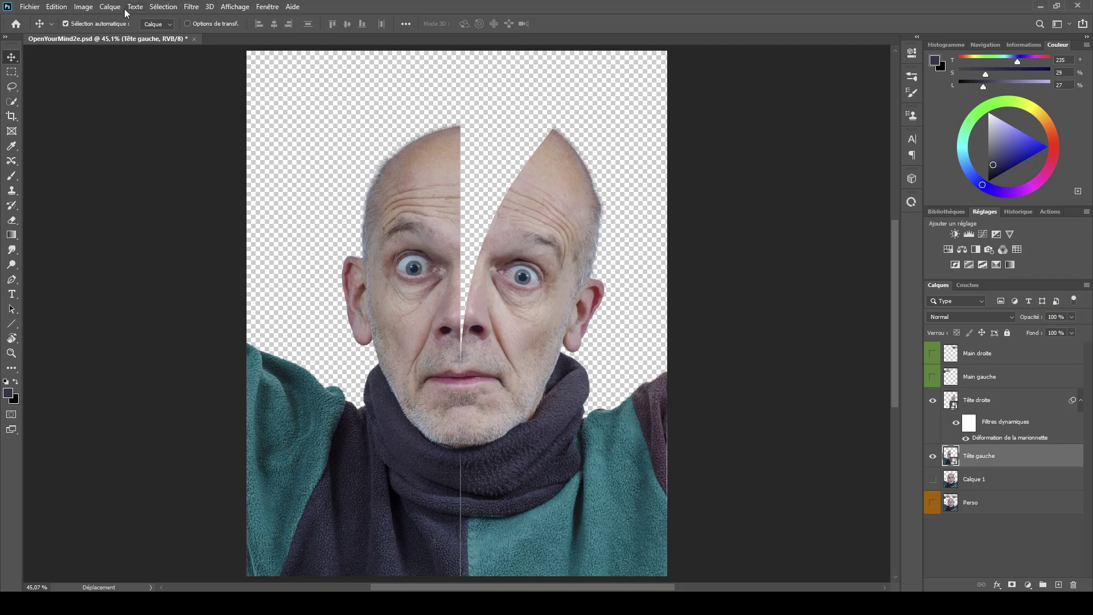
pyautogui.click(56, 8)
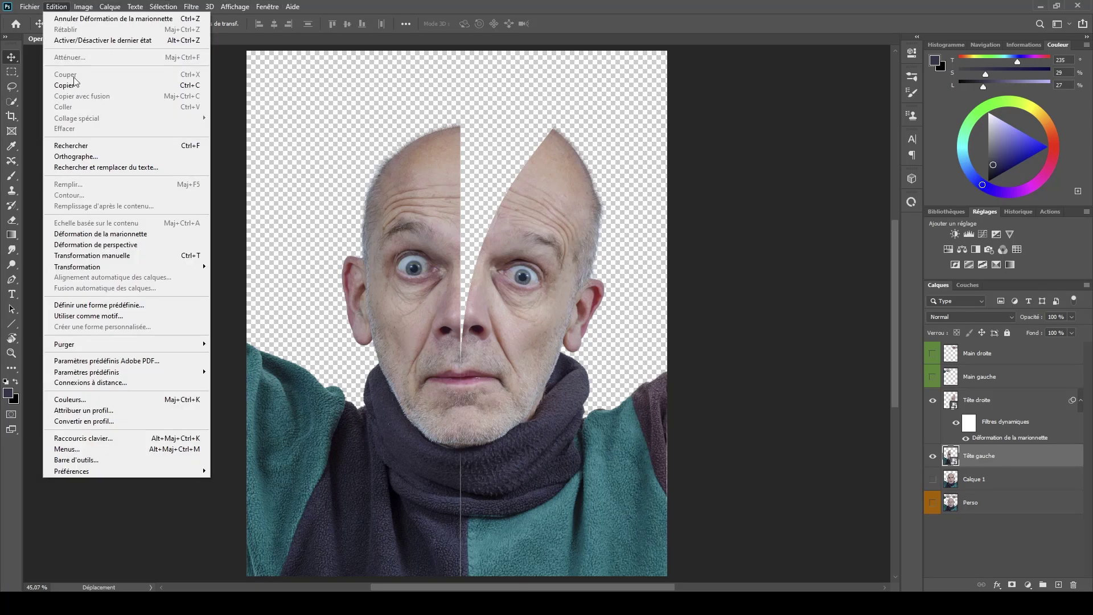
pyautogui.click(83, 233)
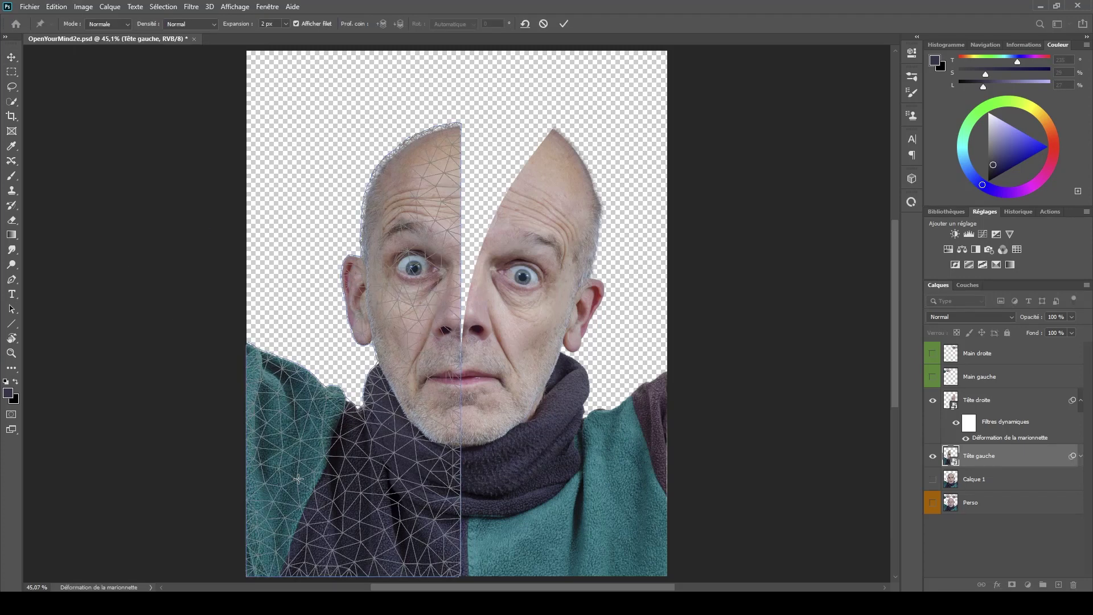
pyautogui.click(259, 566)
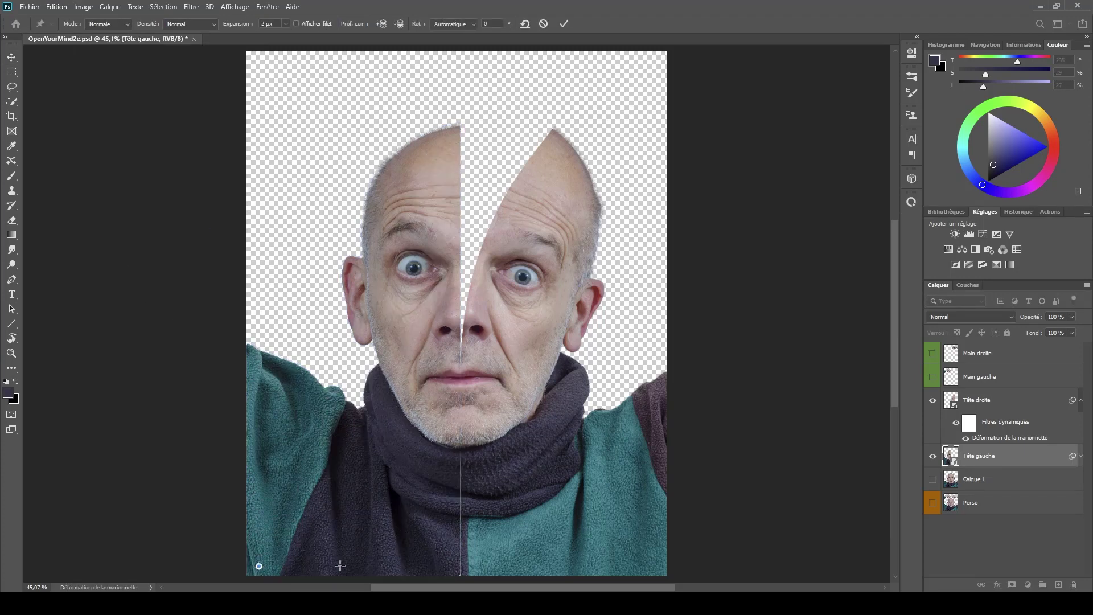
pyautogui.click(333, 564)
pyautogui.click(403, 564)
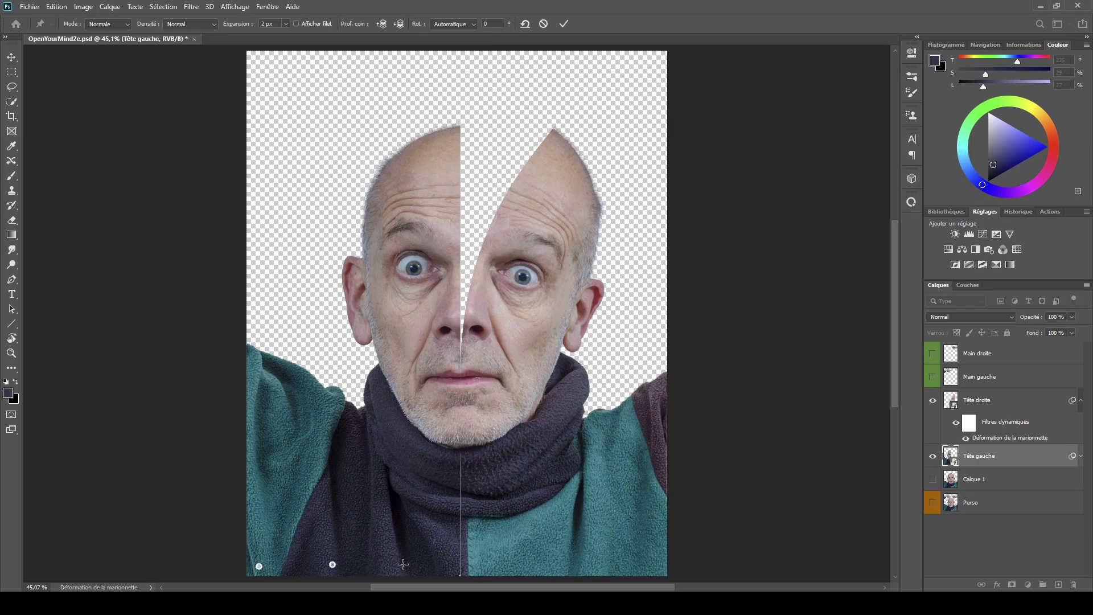
pyautogui.click(435, 563)
# - Anchor the lips, chin, scarf, sweater and sleeve of the Tête gauche half with further pins
pyautogui.click(441, 494)
pyautogui.click(444, 428)
pyautogui.click(402, 438)
pyautogui.click(372, 489)
pyautogui.click(405, 516)
pyautogui.click(340, 522)
pyautogui.click(265, 535)
# - Add a forehead pin, pull the Tête gauche half outward from the cut and rotate the pin to a fixed -26°
pyautogui.moveTo(440, 147); pyautogui.dragTo(402, 139)
pyautogui.press('alt')
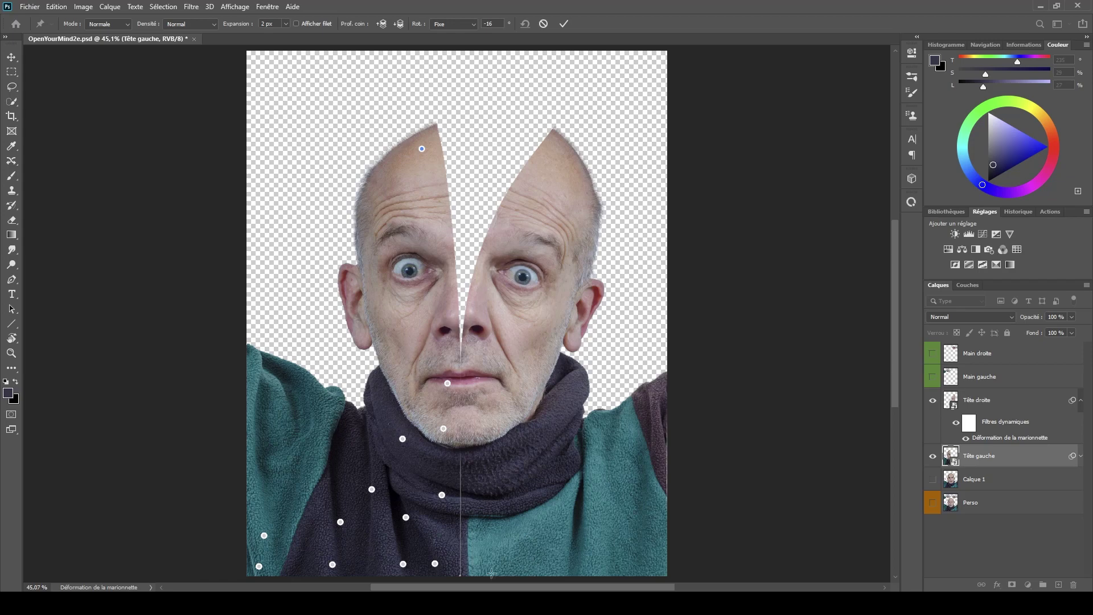
pyautogui.scroll(3, 469, 580)
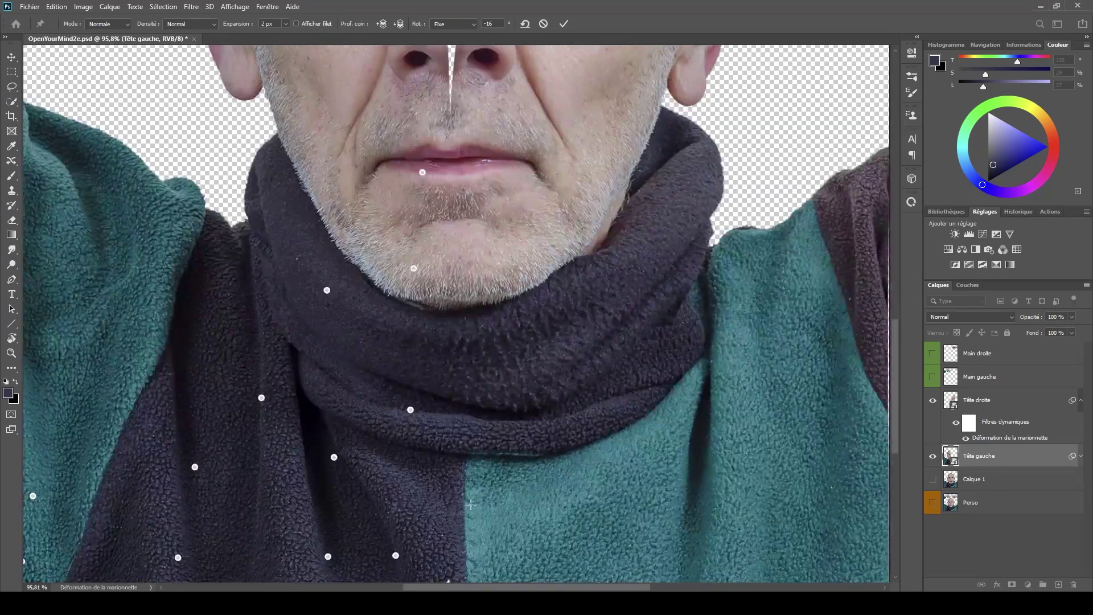
pyautogui.scroll(-2, 470, 504)
pyautogui.scroll(-1, 471, 504)
pyautogui.scroll(-5, 471, 503)
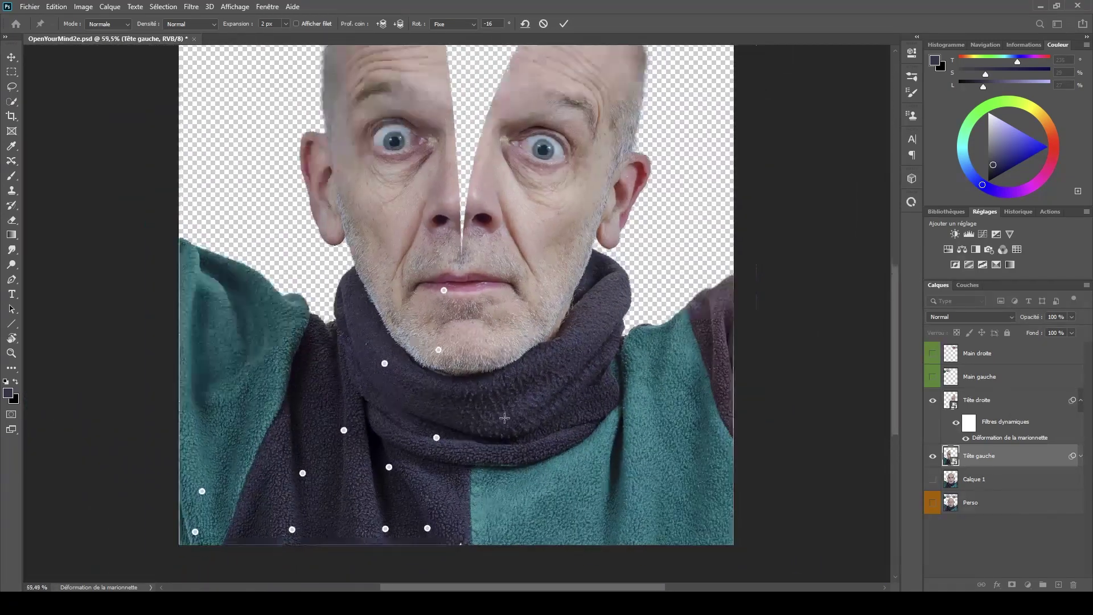
pyautogui.moveTo(509, 402); pyautogui.dragTo(510, 434)
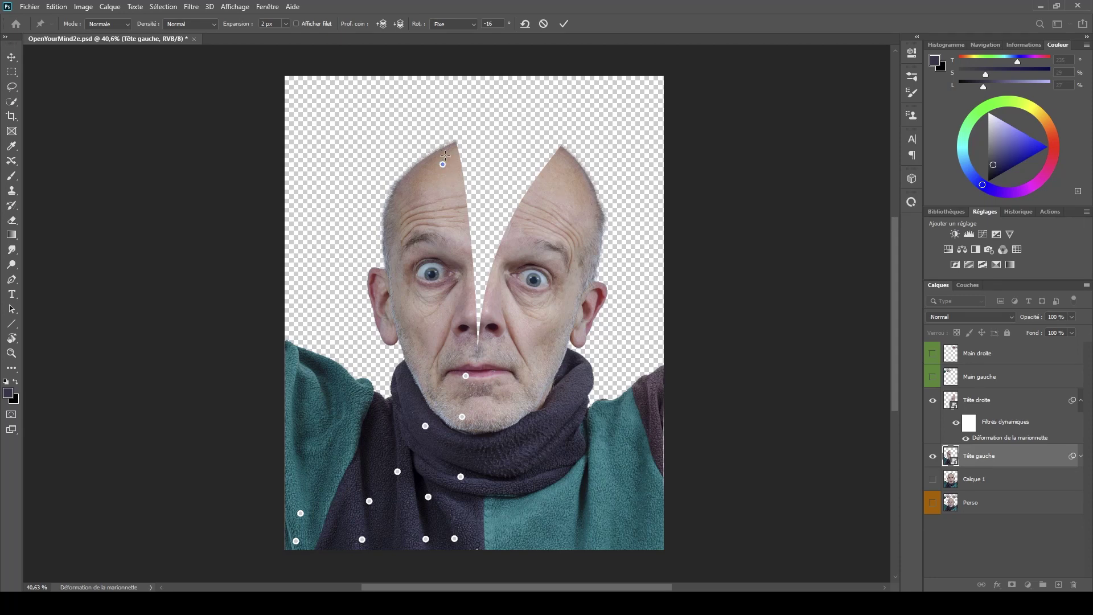
pyautogui.press('alt')
pyautogui.moveTo(455, 147); pyautogui.dragTo(451, 147)
pyautogui.moveTo(451, 147); pyautogui.dragTo(451, 147)
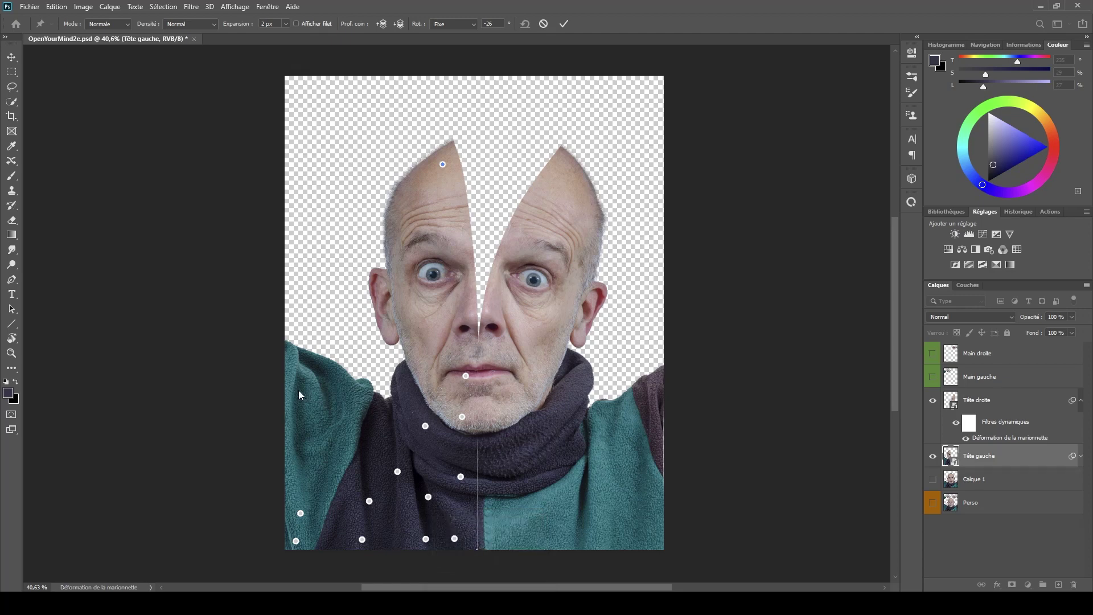
# - Add two pins along the scarf's outer edge and two on the sleeve's upper part, pulling the shoulder slightly down
pyautogui.click(397, 411)
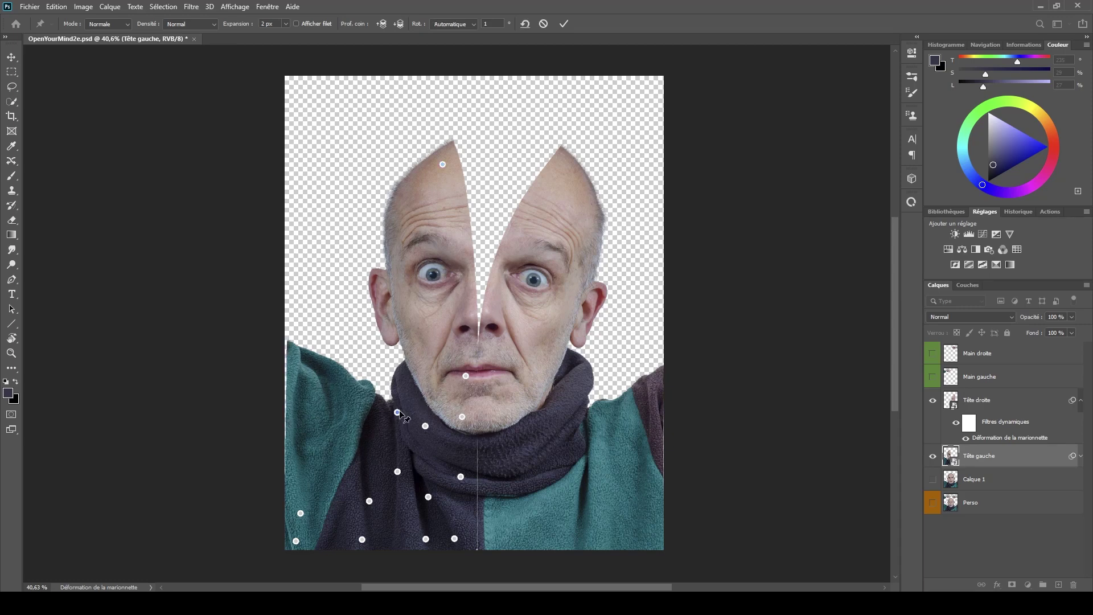
pyautogui.keyDown('alt'); pyautogui.click(397, 412); pyautogui.keyUp('alt')
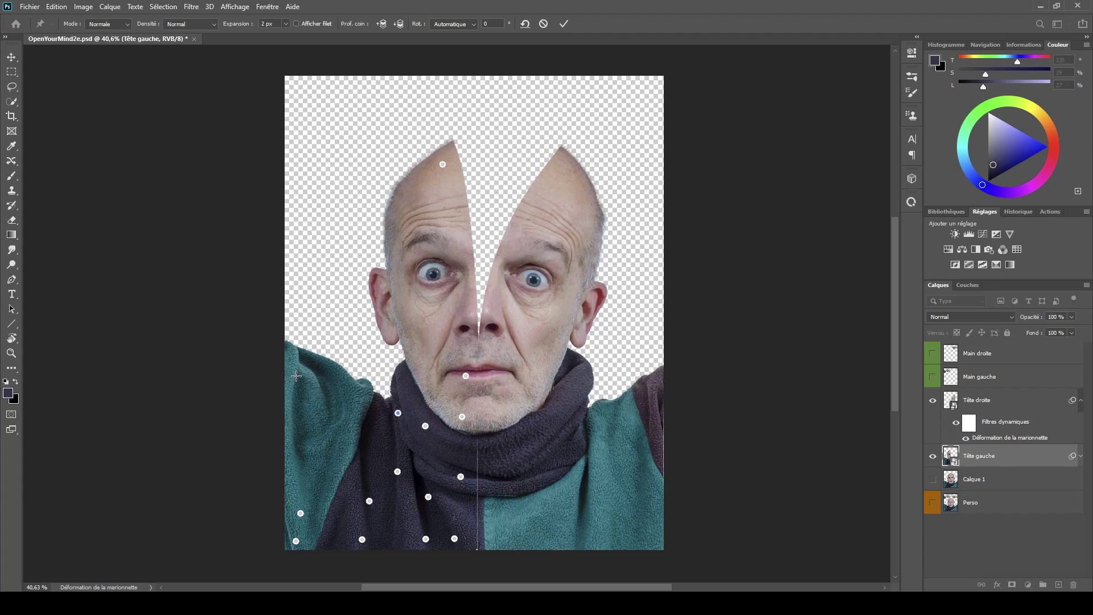
pyautogui.click(401, 383)
pyautogui.moveTo(298, 380); pyautogui.dragTo(326, 396)
pyautogui.click(326, 393)
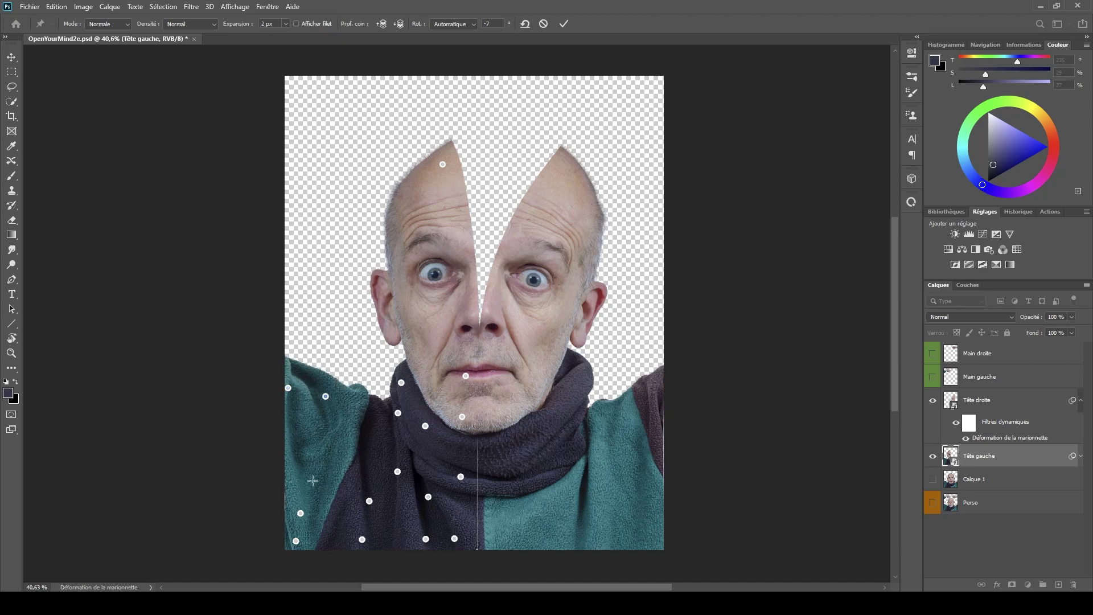
# - Replace the lower sleeve pins with one near the image corner, shift the shoulder pins slightly down and apply the Puppet Warp
pyautogui.click(291, 500)
pyautogui.keyDown('alt'); pyautogui.click(301, 514); pyautogui.keyUp('alt')
pyautogui.keyDown('alt'); pyautogui.click(291, 501); pyautogui.keyUp('alt')
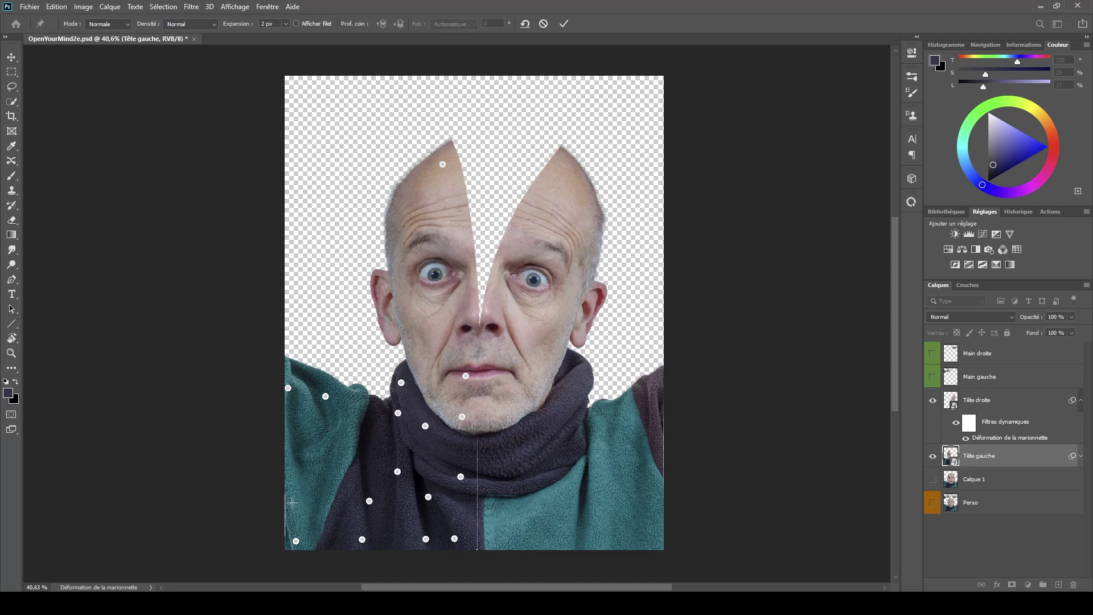
pyautogui.click(289, 540)
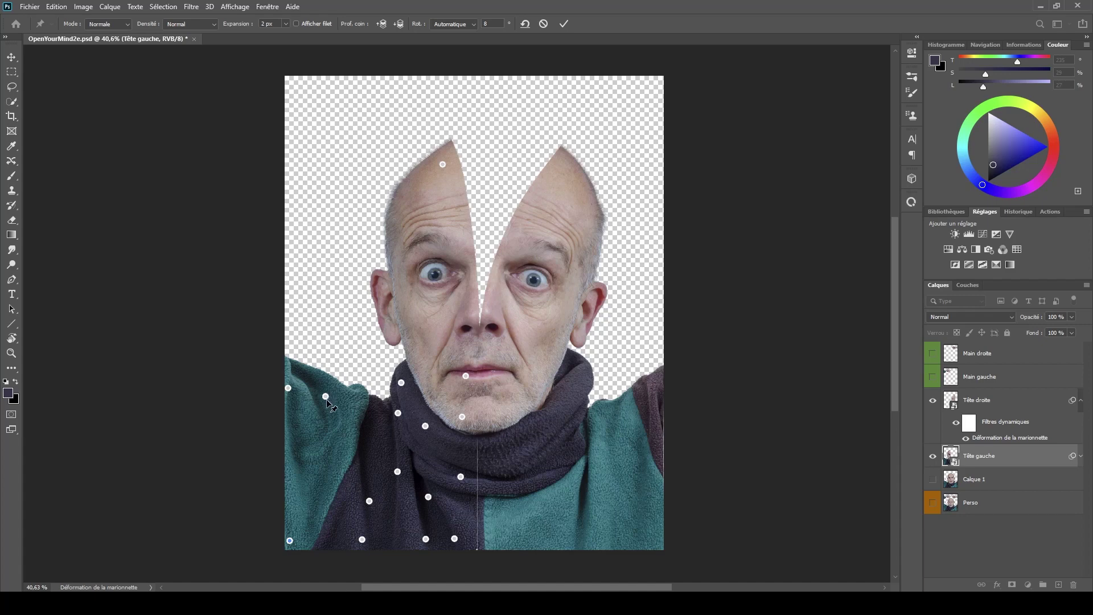
pyautogui.moveTo(325, 396); pyautogui.dragTo(285, 392)
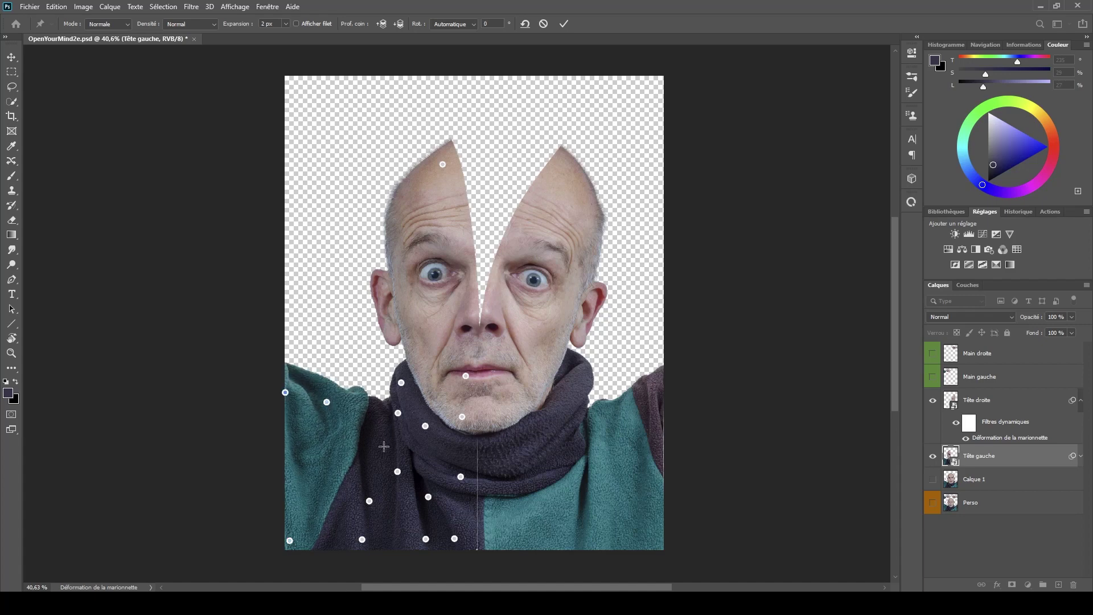
pyautogui.click(563, 24)
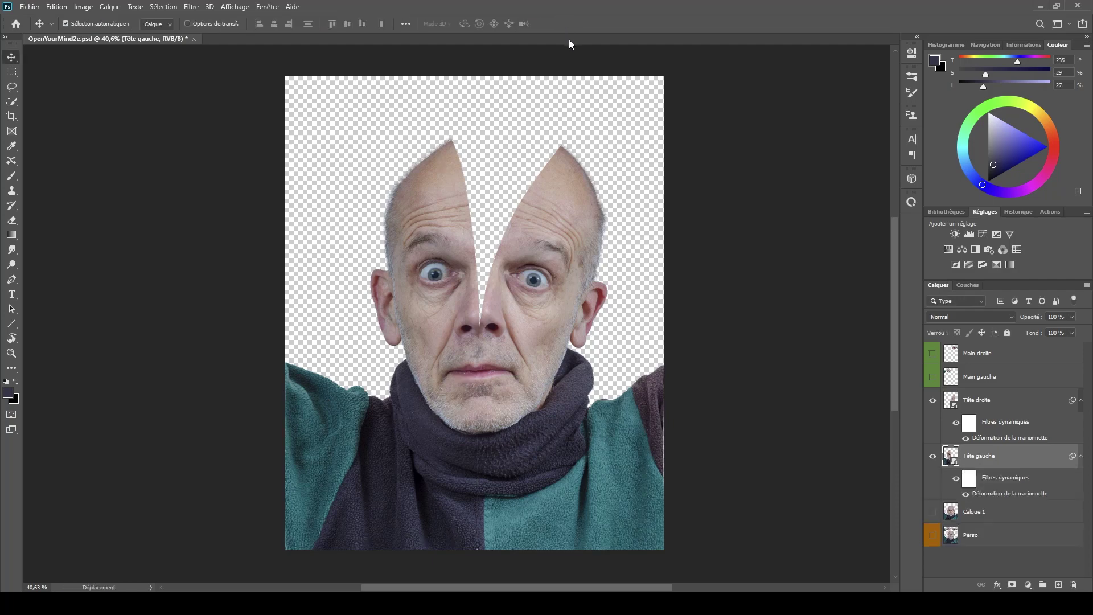
# - Reopen the Tête droite Puppet Warp, pin the scarf's outer edge, pull the shoulder and sleeve out to the image border and apply it
pyautogui.scroll(1, 321, 529)
pyautogui.scroll(3, 321, 529)
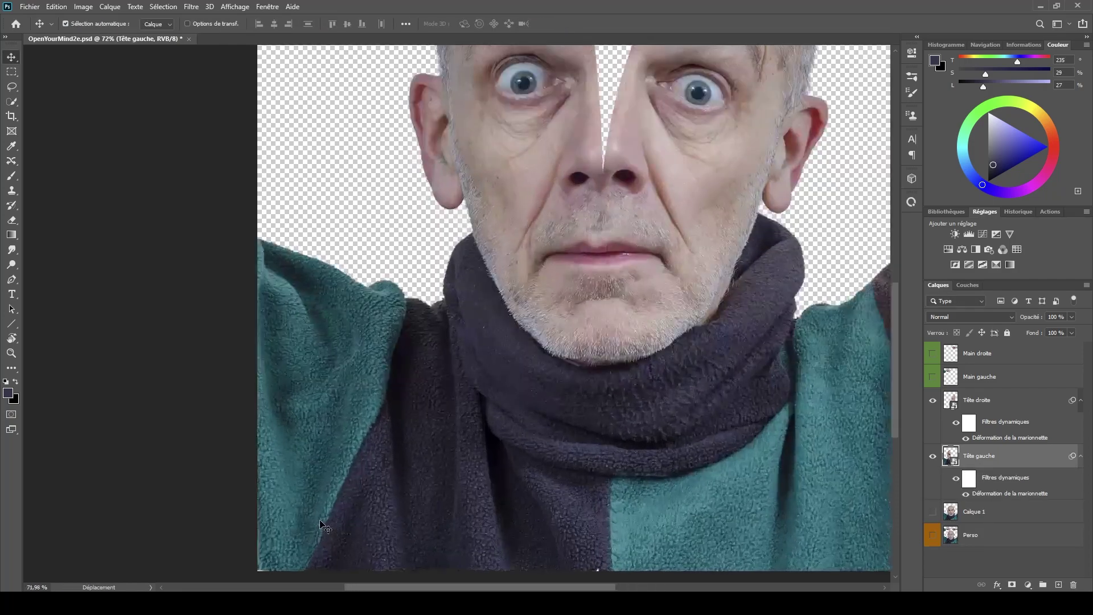
pyautogui.scroll(-6, 322, 530)
pyautogui.scroll(2, 591, 470)
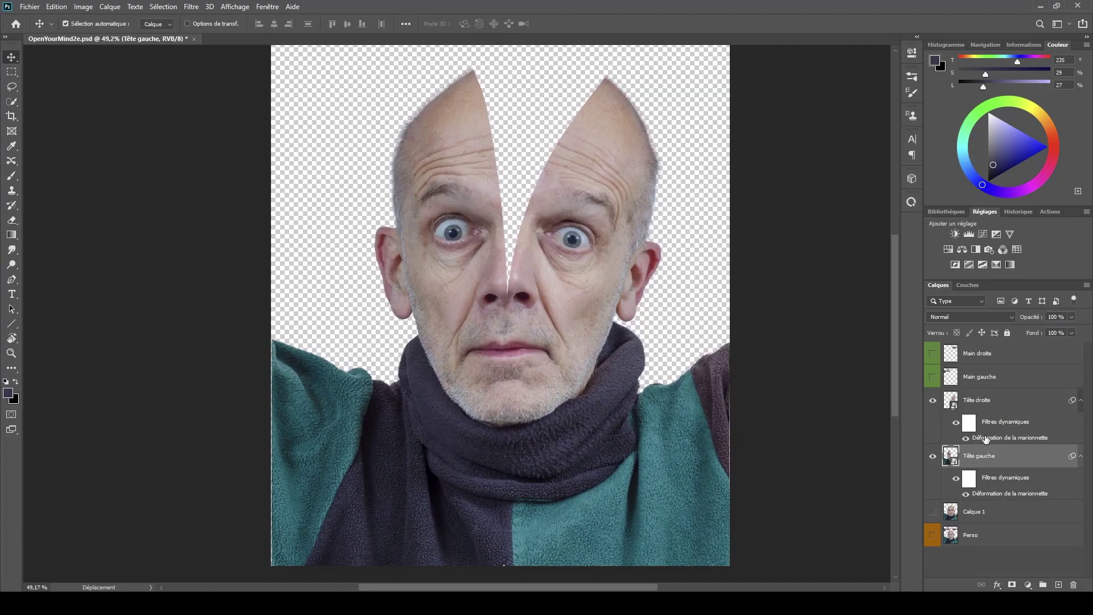
pyautogui.click(1003, 426)
pyautogui.doubleClick(992, 442)
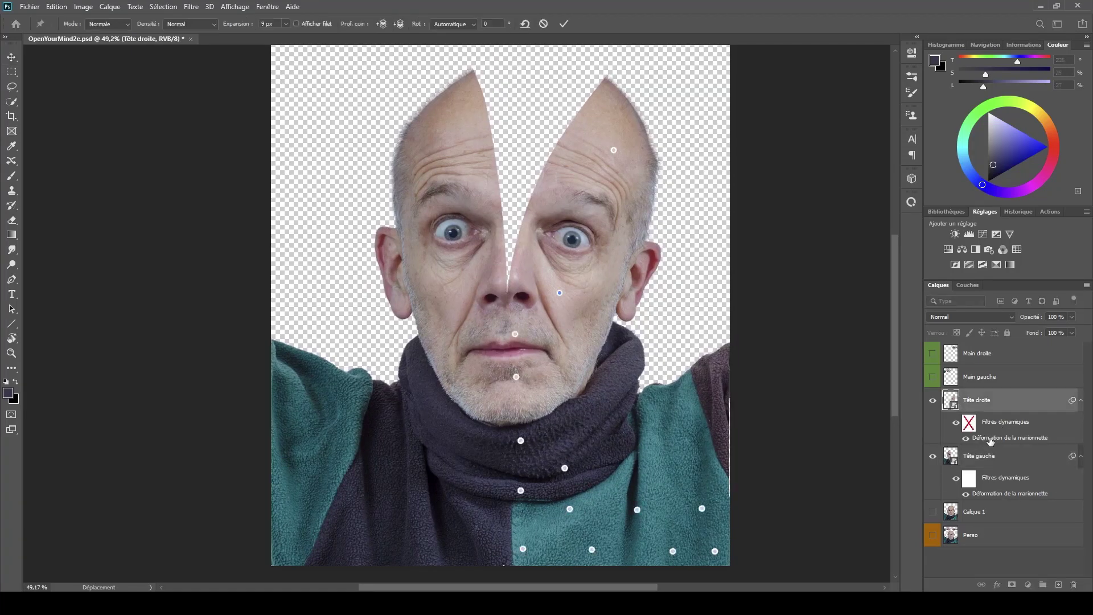
pyautogui.click(618, 400)
pyautogui.moveTo(720, 377); pyautogui.dragTo(732, 394)
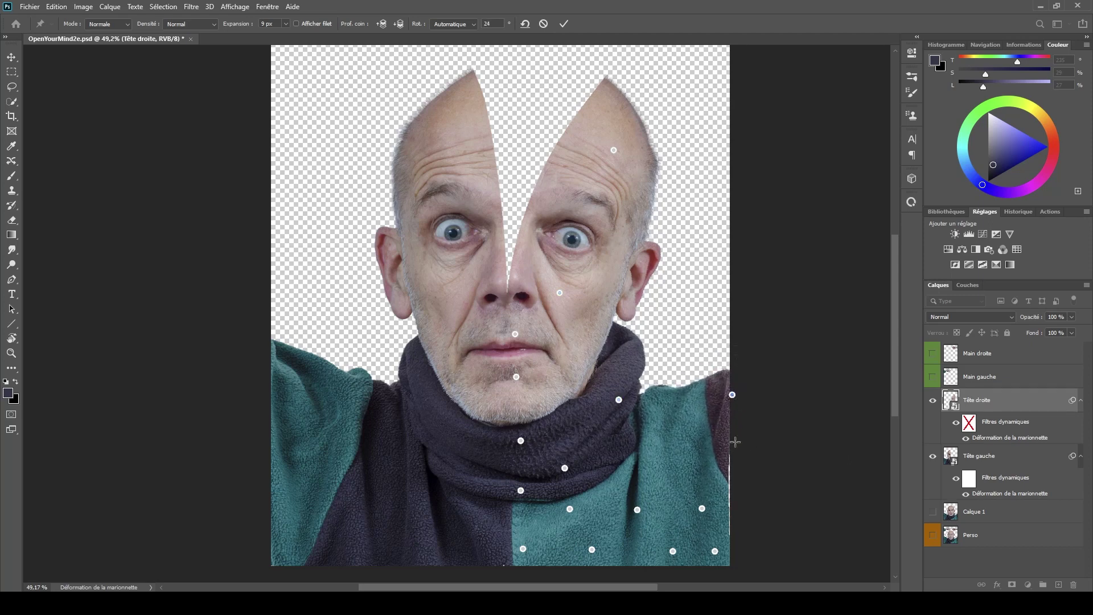
pyautogui.moveTo(720, 467); pyautogui.dragTo(723, 471)
pyautogui.moveTo(716, 551); pyautogui.dragTo(719, 554)
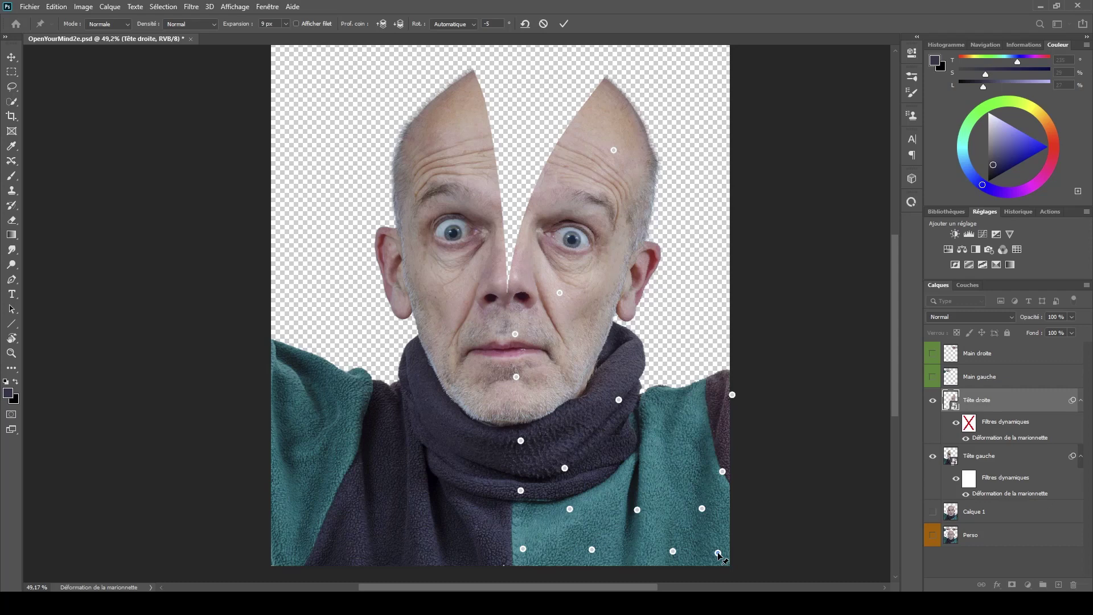
pyautogui.click(563, 25)
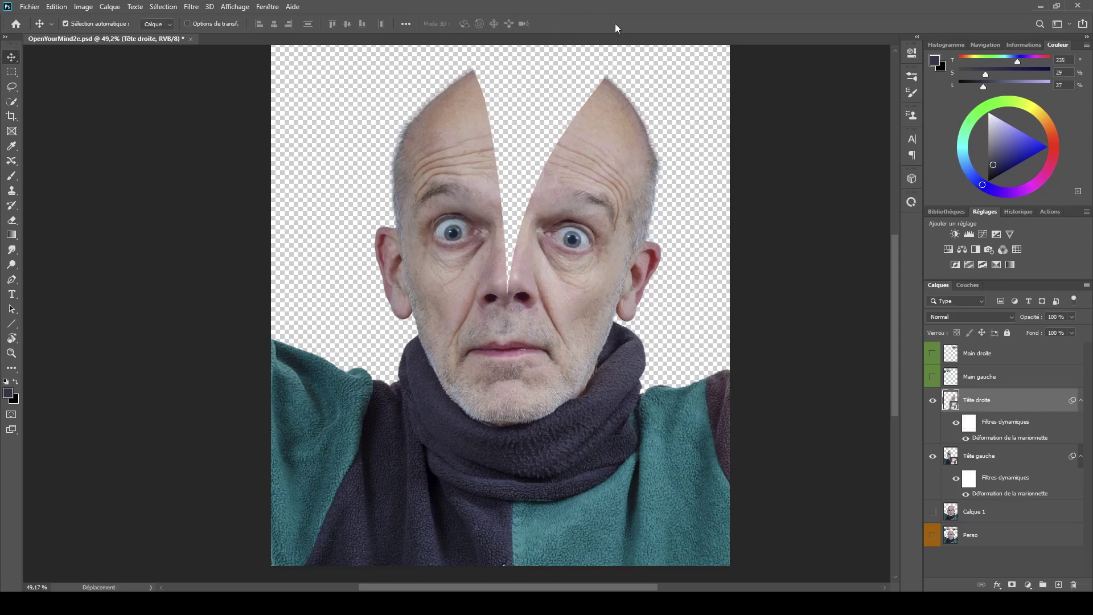
# - Edit the Tête droite Puppet Warp again, nudging the cheek pin slightly down to align the nose halves, and apply it
pyautogui.hotkey('ctrl', '0')
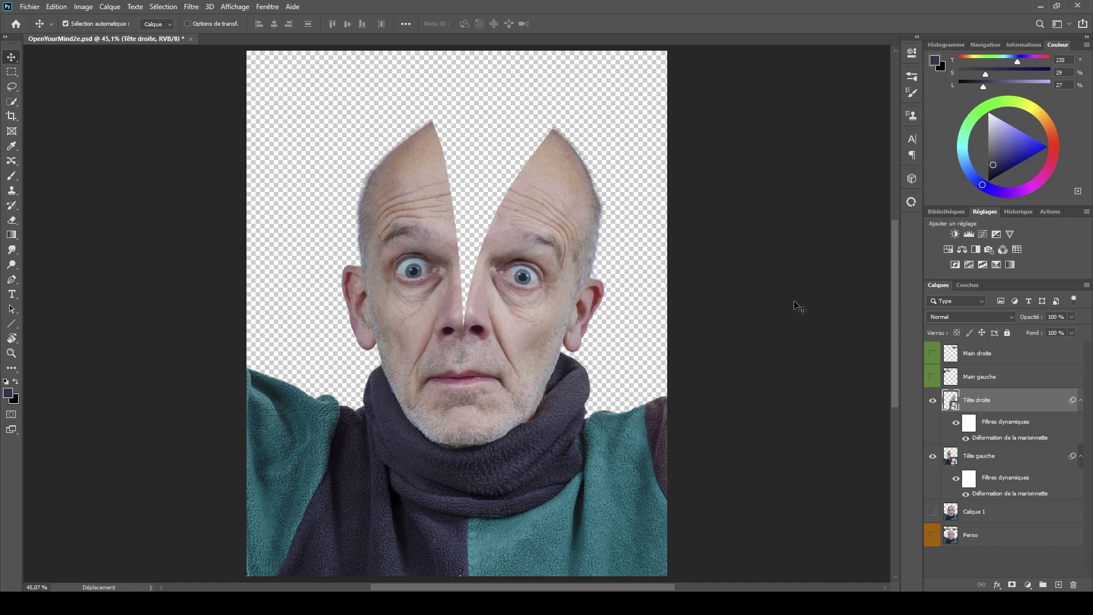
pyautogui.scroll(5, 506, 353)
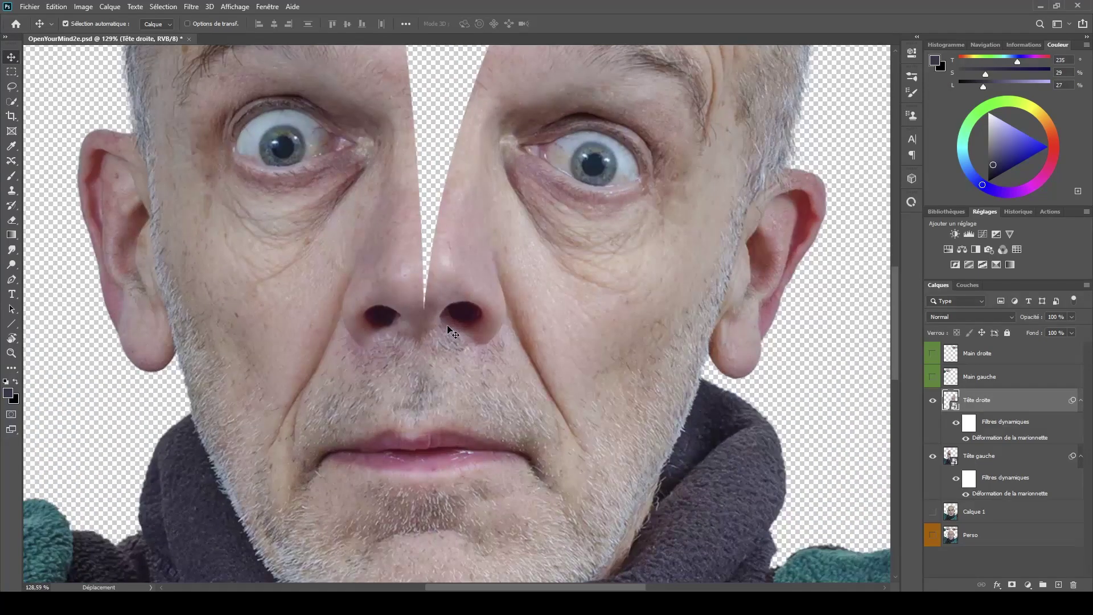
pyautogui.scroll(-5, 447, 326)
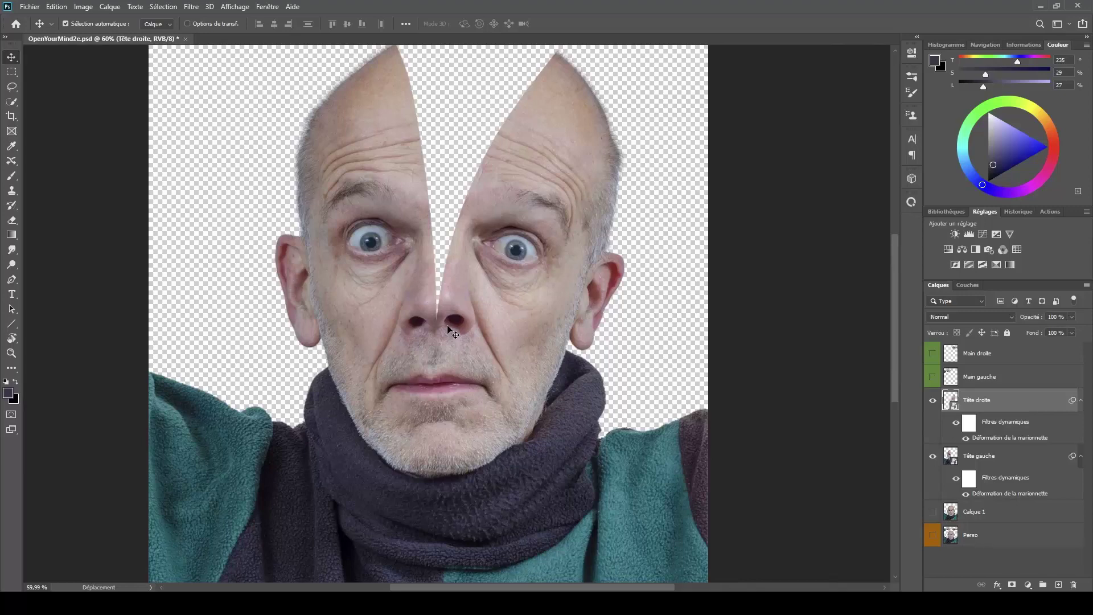
pyautogui.scroll(-1, 454, 330)
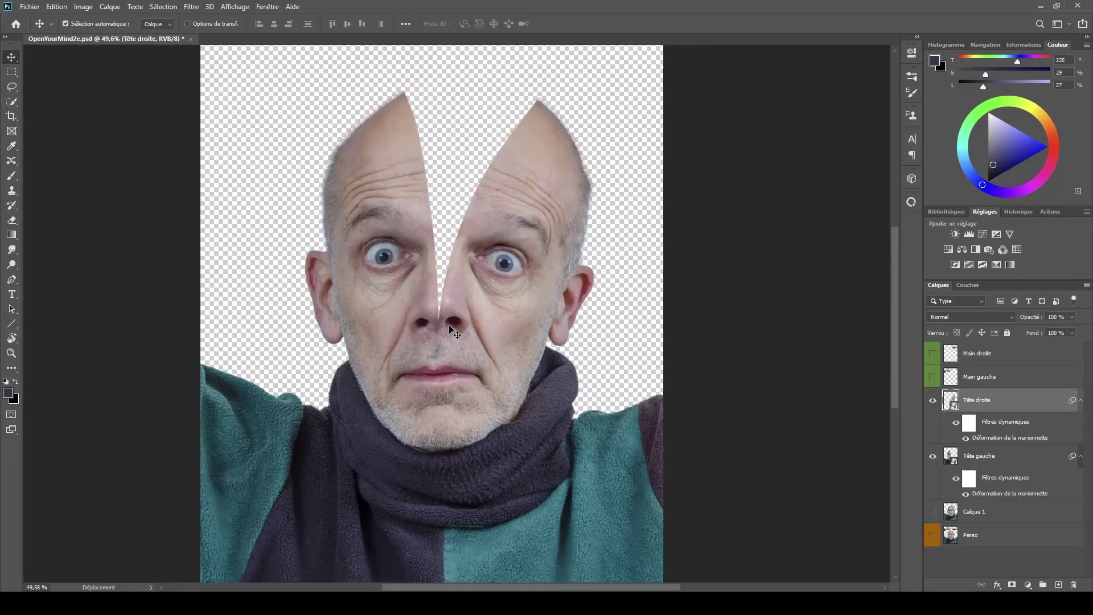
pyautogui.doubleClick(986, 443)
pyautogui.scroll(5, 425, 292)
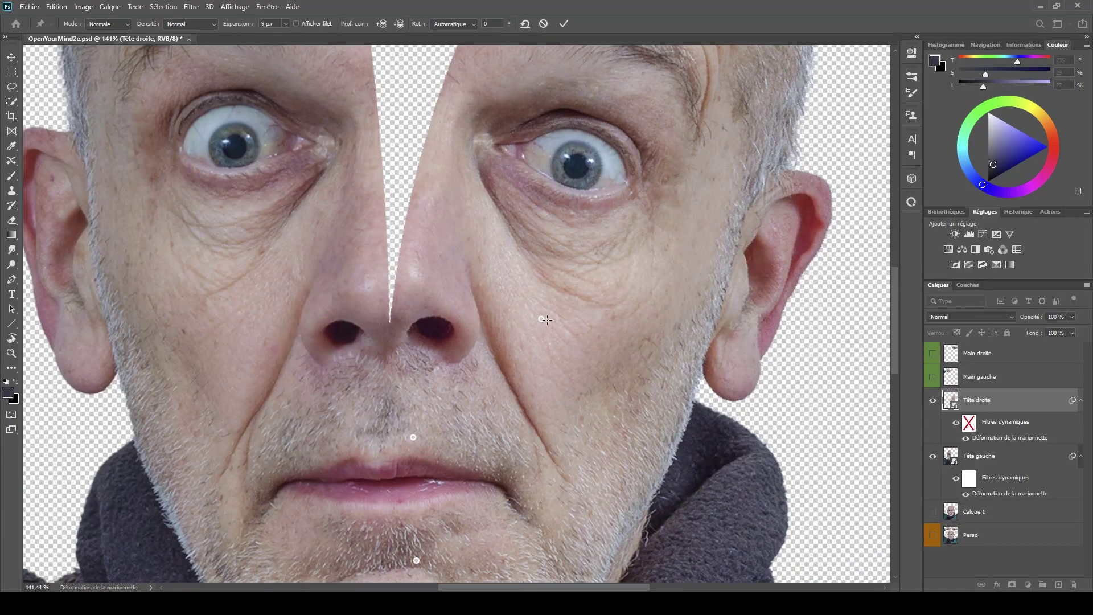
pyautogui.keyDown('alt'); pyautogui.moveTo(542, 321); pyautogui.dragTo(541, 324); pyautogui.keyUp('alt')
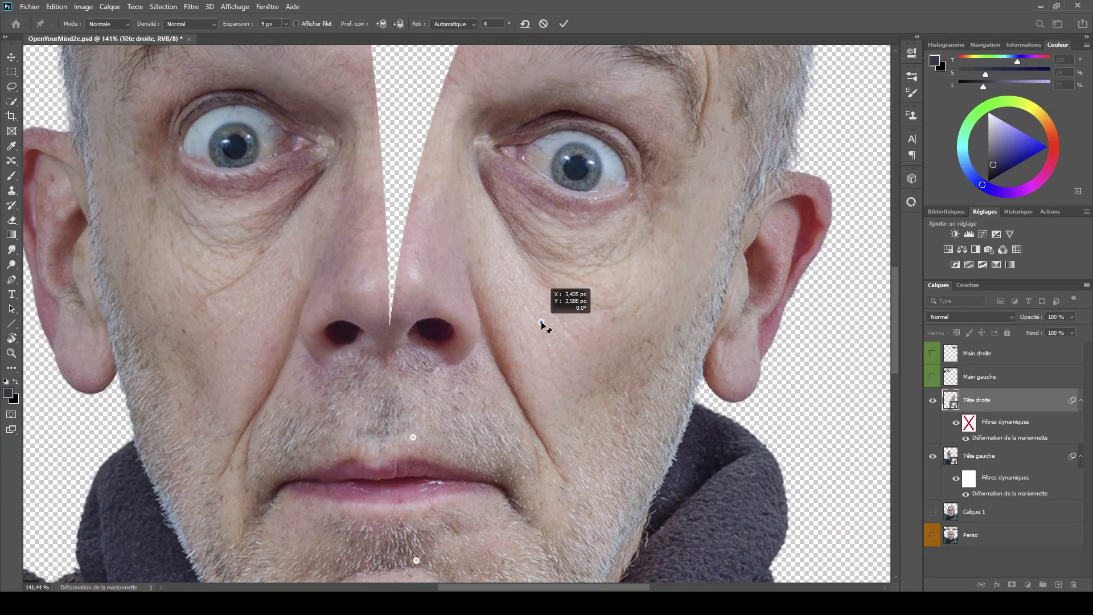
pyautogui.scroll(-5, 541, 323)
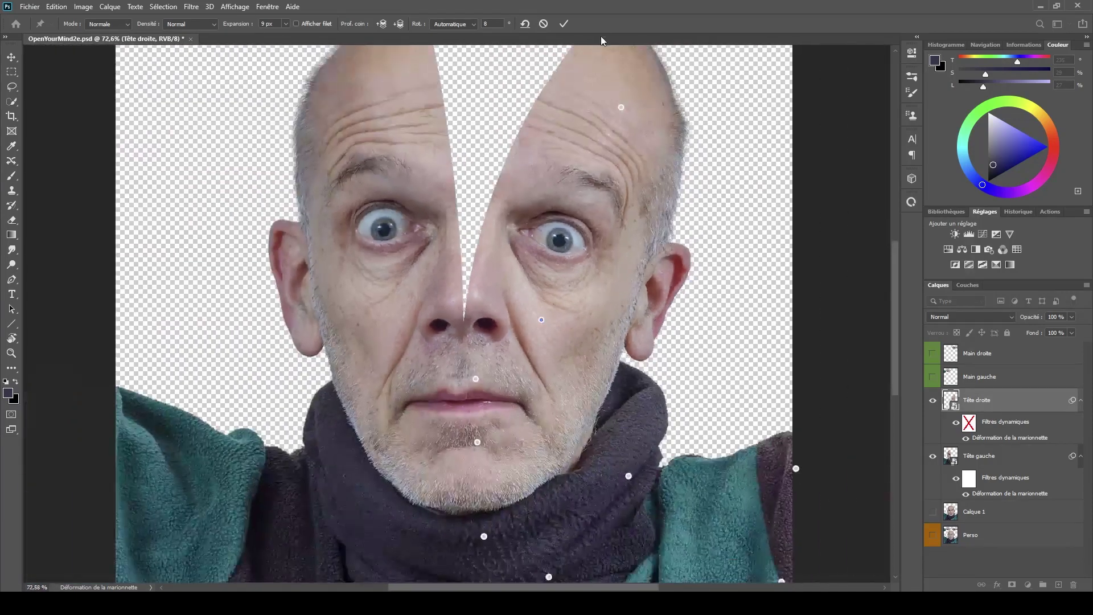
pyautogui.click(564, 25)
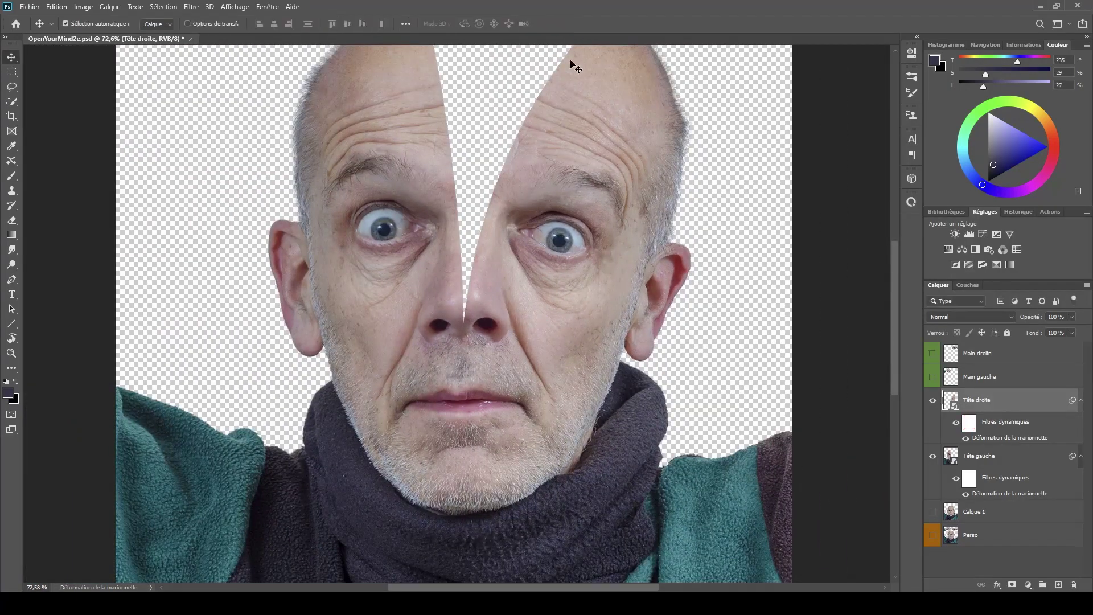
pyautogui.scroll(-2, 572, 63)
pyautogui.scroll(-1, 562, 268)
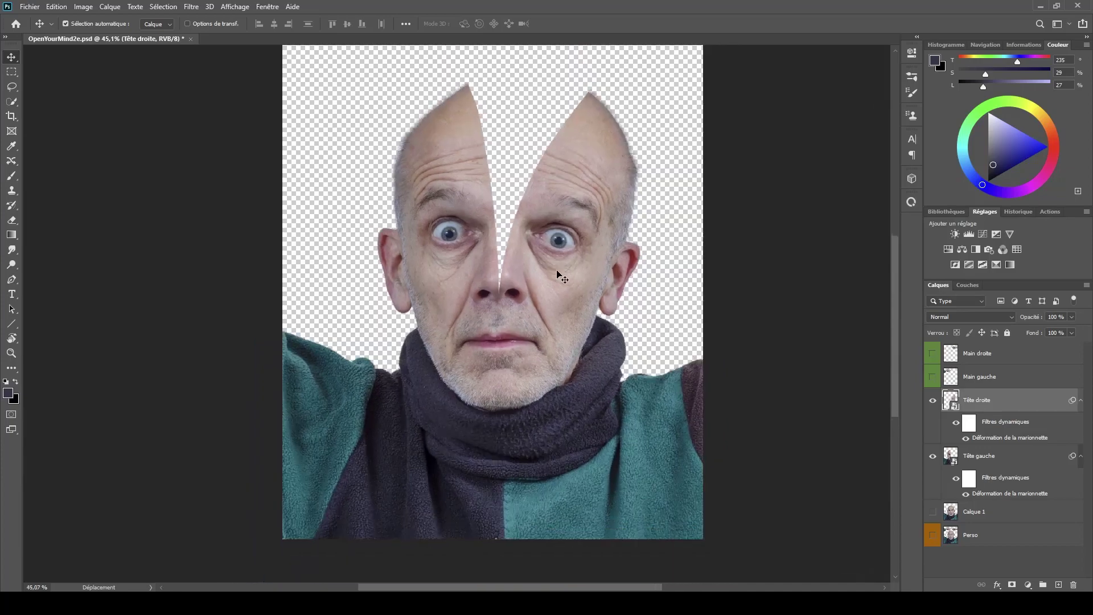
pyautogui.moveTo(562, 278); pyautogui.dragTo(542, 294)
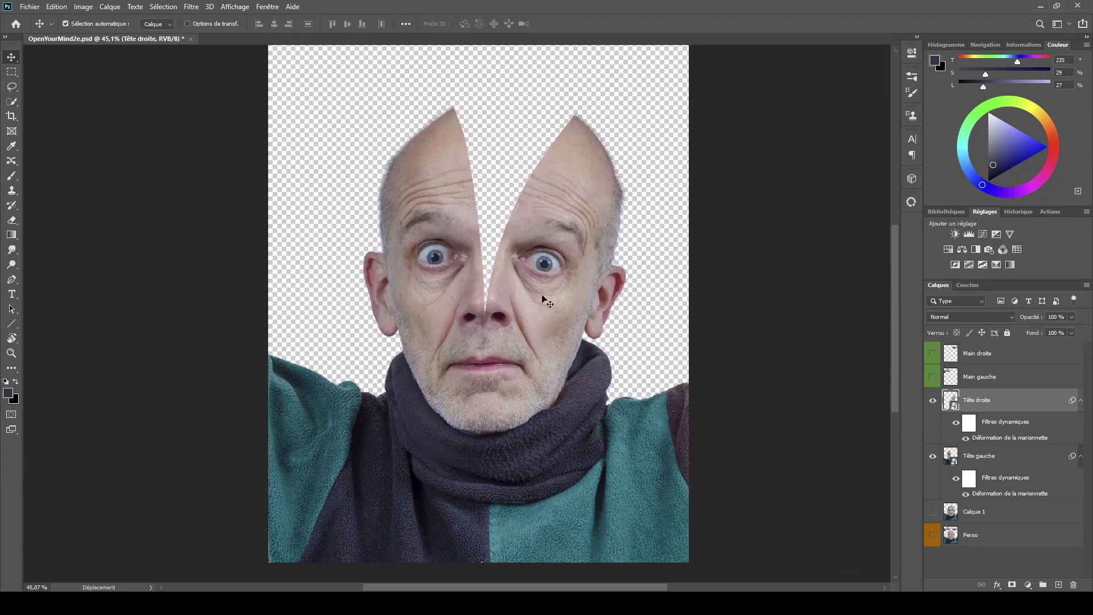
# - Assign the violet (Violet) colour label to both the Tête droite and Tête gauche layers
pyautogui.press('b')
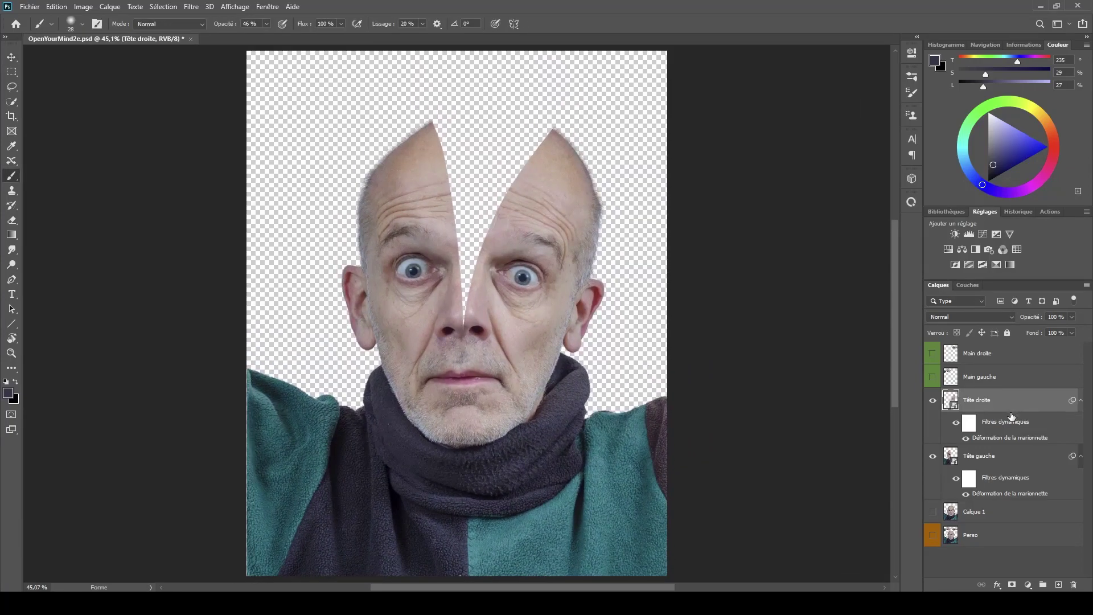
pyautogui.rightClick(1019, 406)
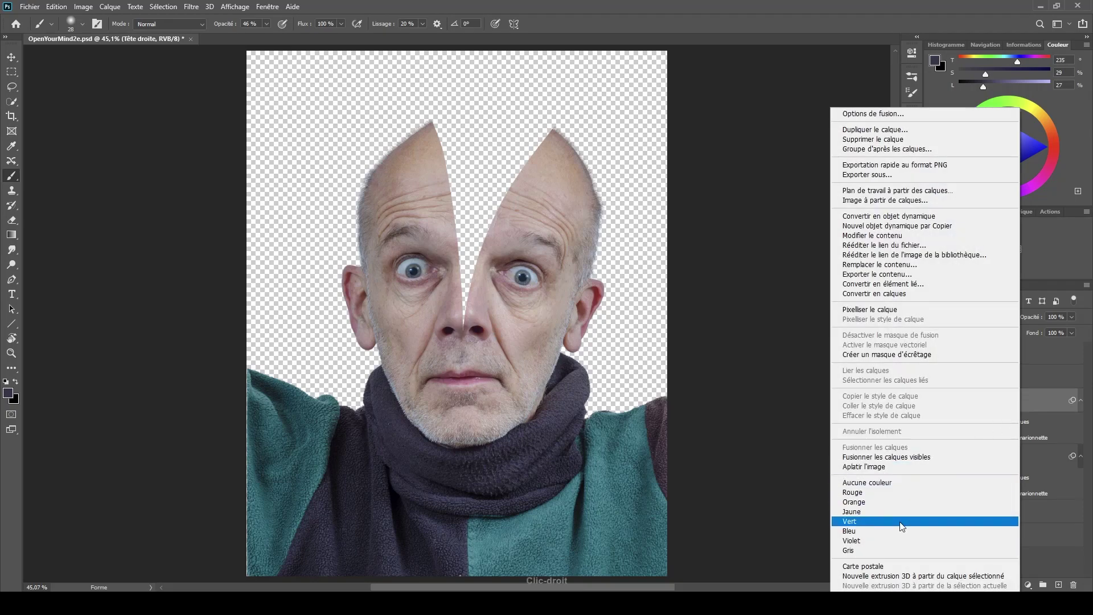
pyautogui.click(882, 540)
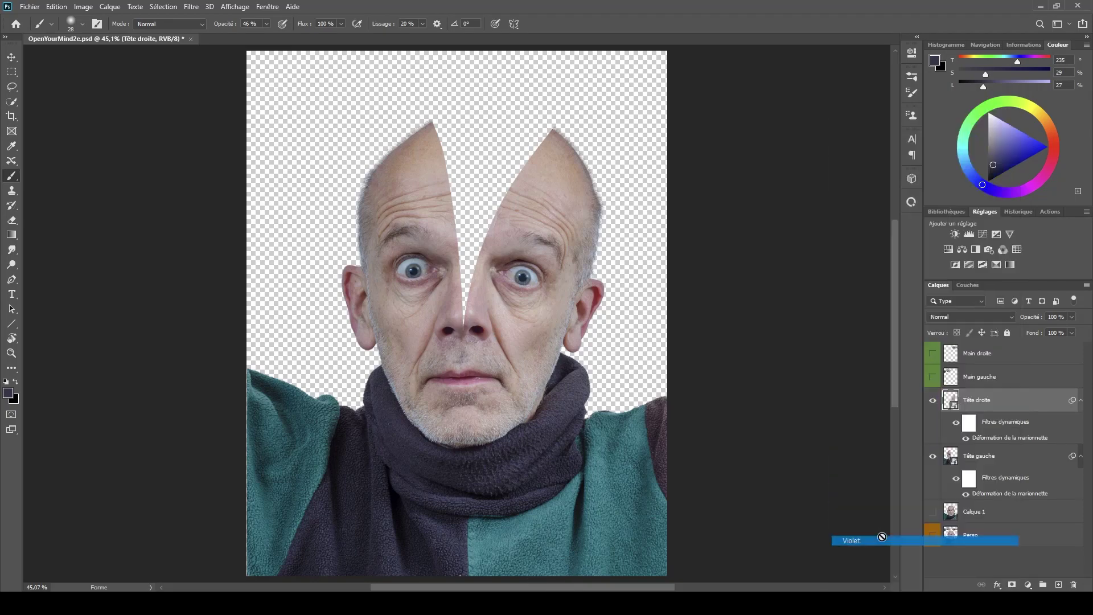
pyautogui.click(1027, 457)
pyautogui.rightClick(1027, 457)
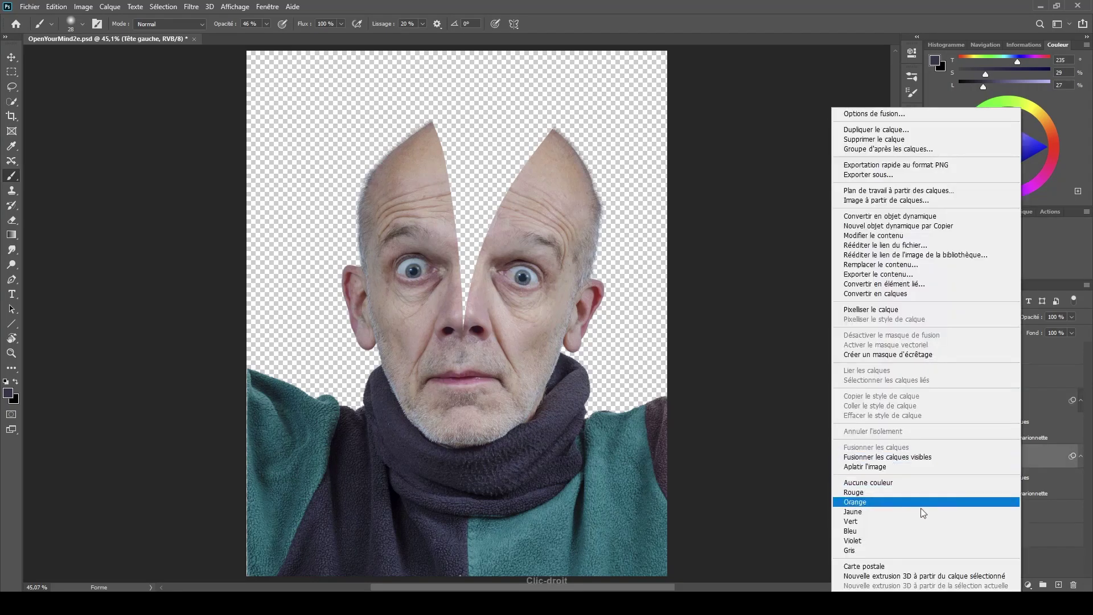
pyautogui.click(886, 540)
# - Open the Liquify (Fluidité) filter on the Tête droite layer and collapse the facial feature options
pyautogui.click(1013, 403)
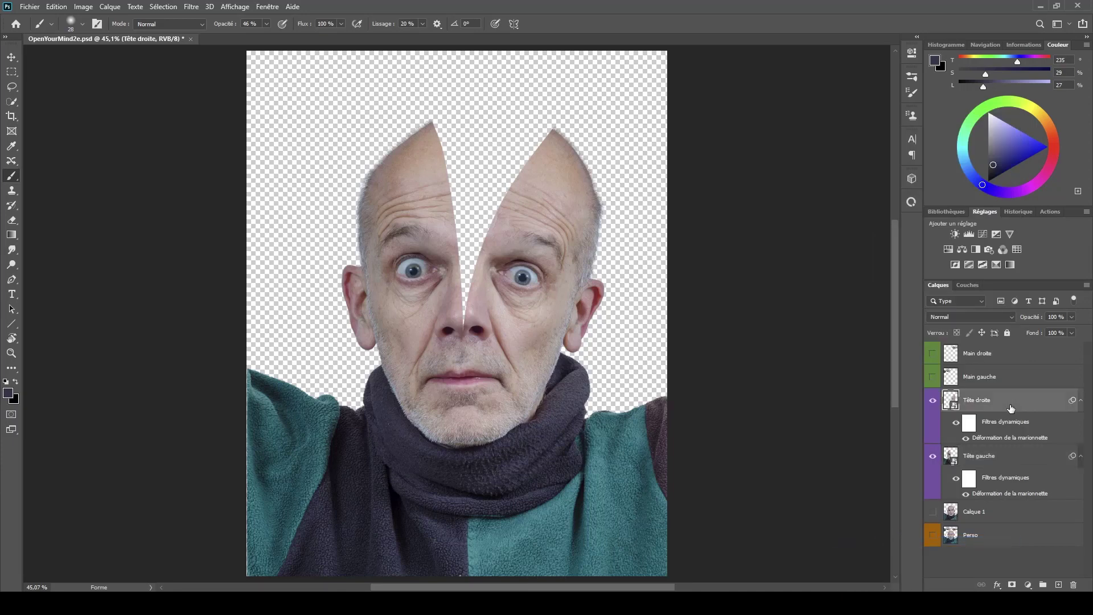
pyautogui.click(192, 12)
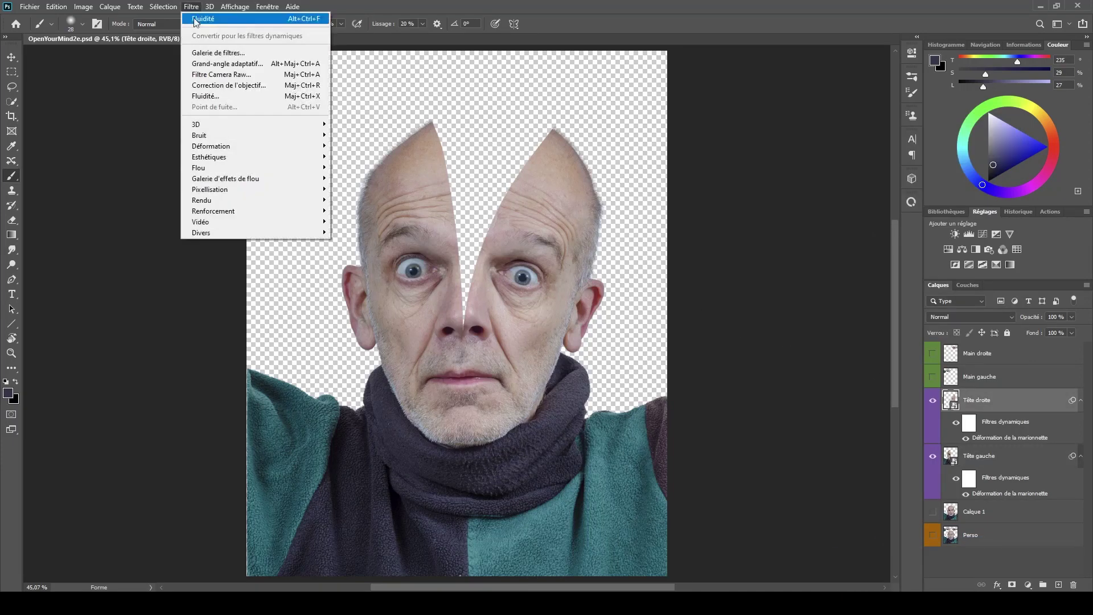
pyautogui.click(206, 102)
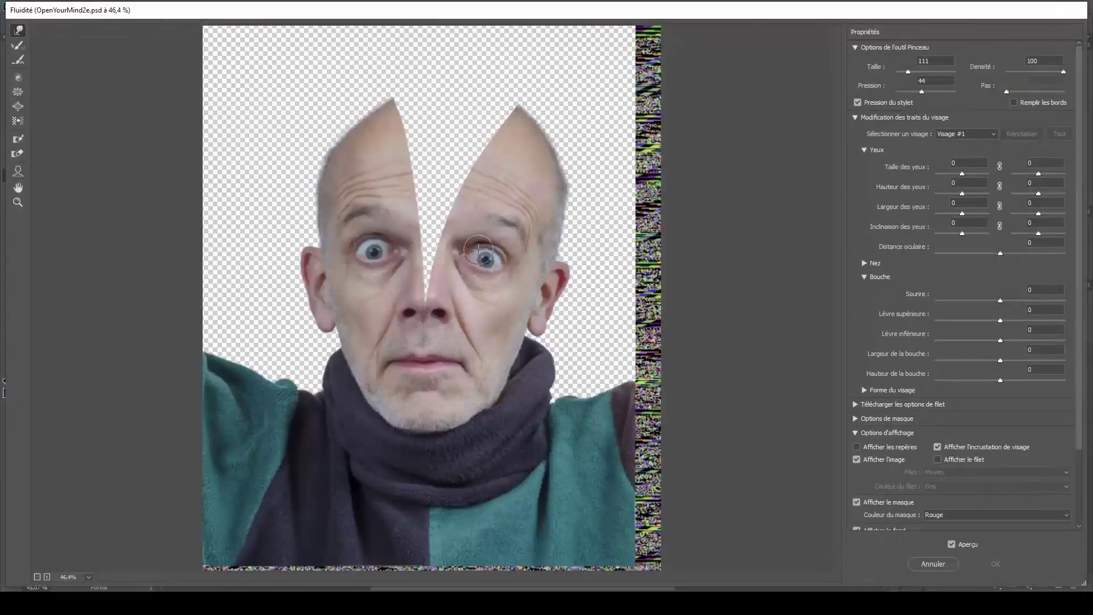
pyautogui.click(855, 118)
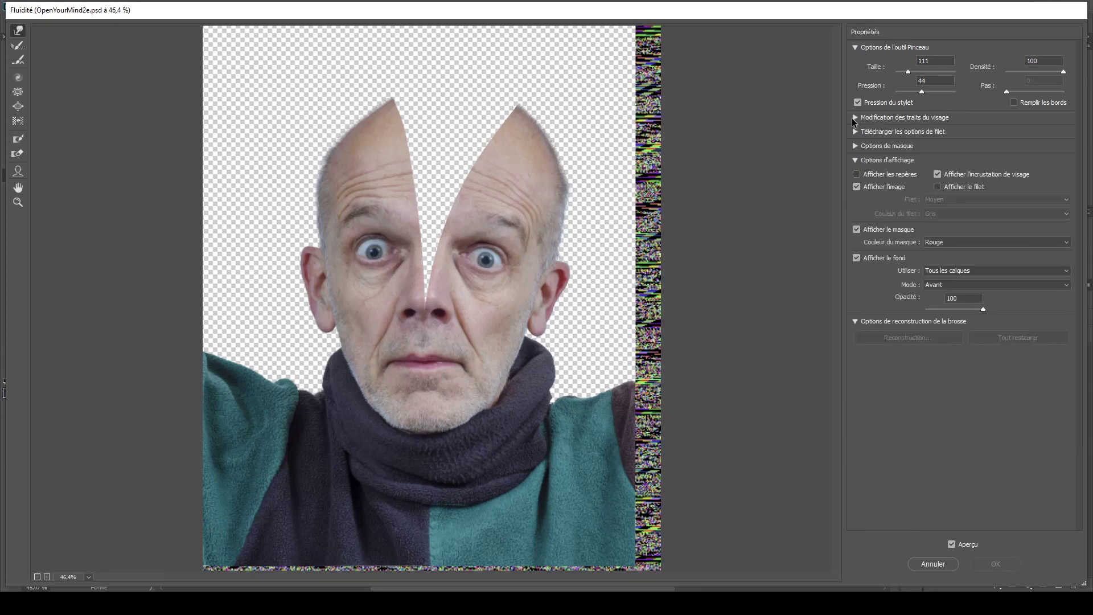
# - Show only the Tête gauche layer as the Liquify backdrop, in front at 100 opacity
pyautogui.click(857, 257)
pyautogui.click(856, 257)
pyautogui.click(857, 257)
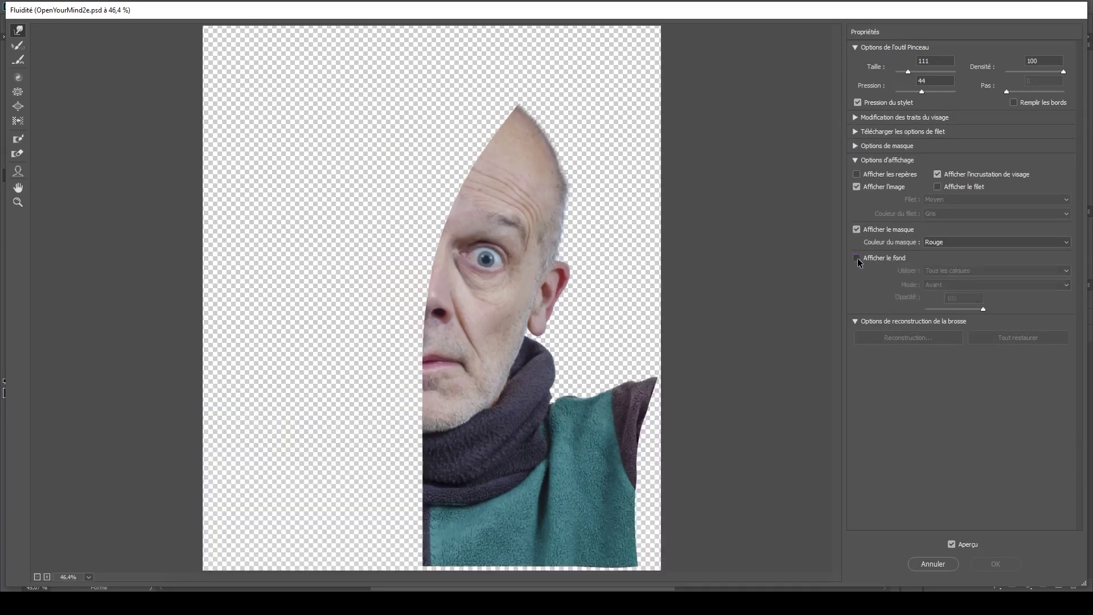
pyautogui.click(857, 258)
pyautogui.click(961, 271)
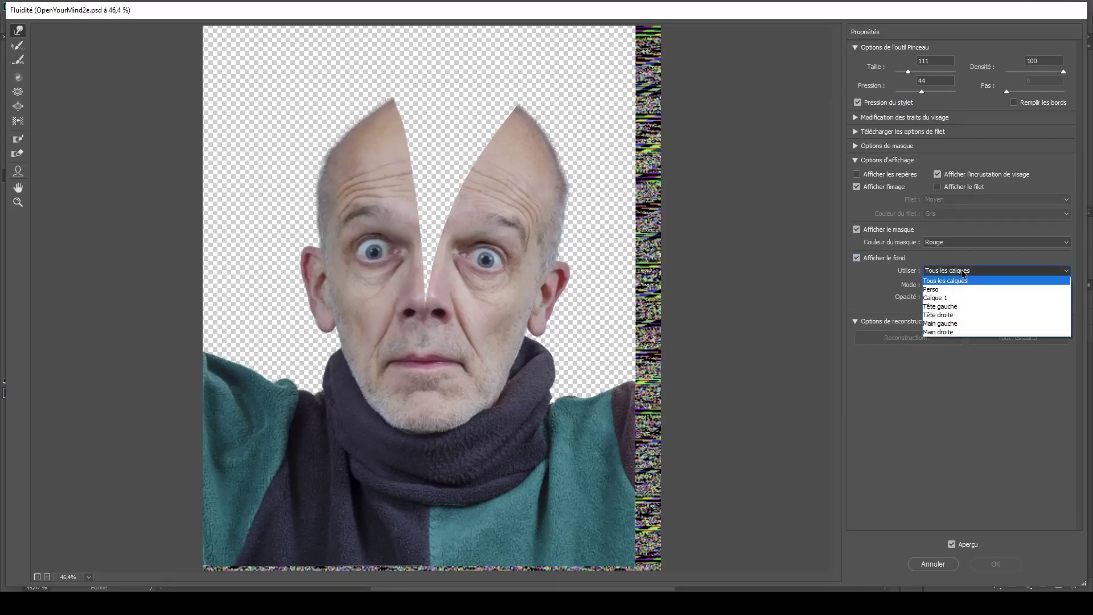
pyautogui.click(953, 307)
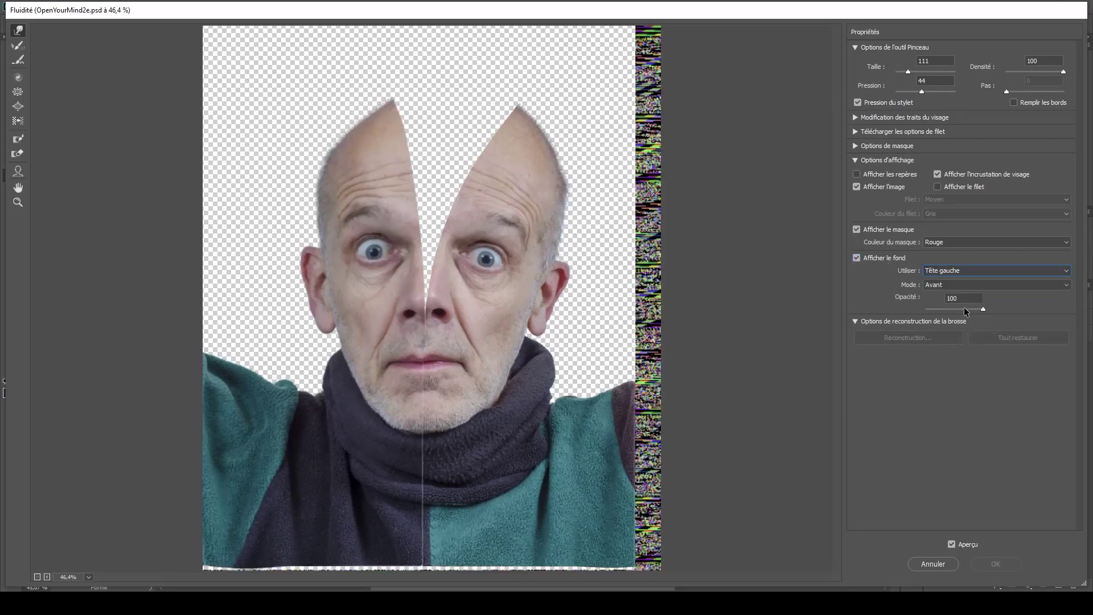
pyautogui.moveTo(938, 312); pyautogui.dragTo(1008, 306)
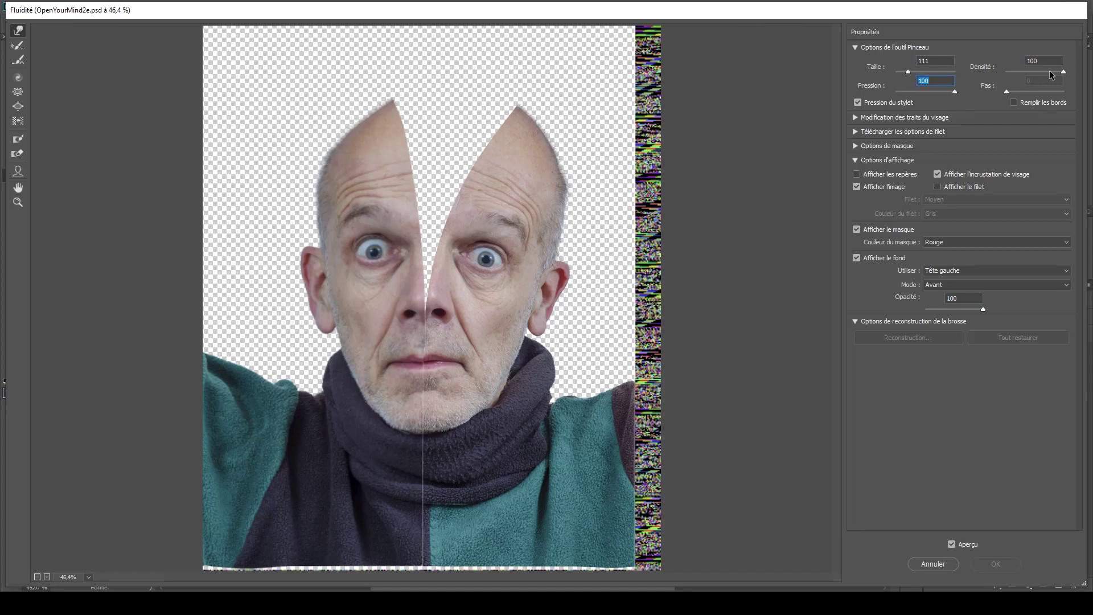
# - With the warp brush at size 73, pressure 100 and density 100, pull the Tête droite nose edge across the gap above the nostrils
pyautogui.moveTo(1043, 73); pyautogui.dragTo(1065, 71)
pyautogui.hotkey('ctrl', 'alt', 'space')
pyautogui.click(473, 171)
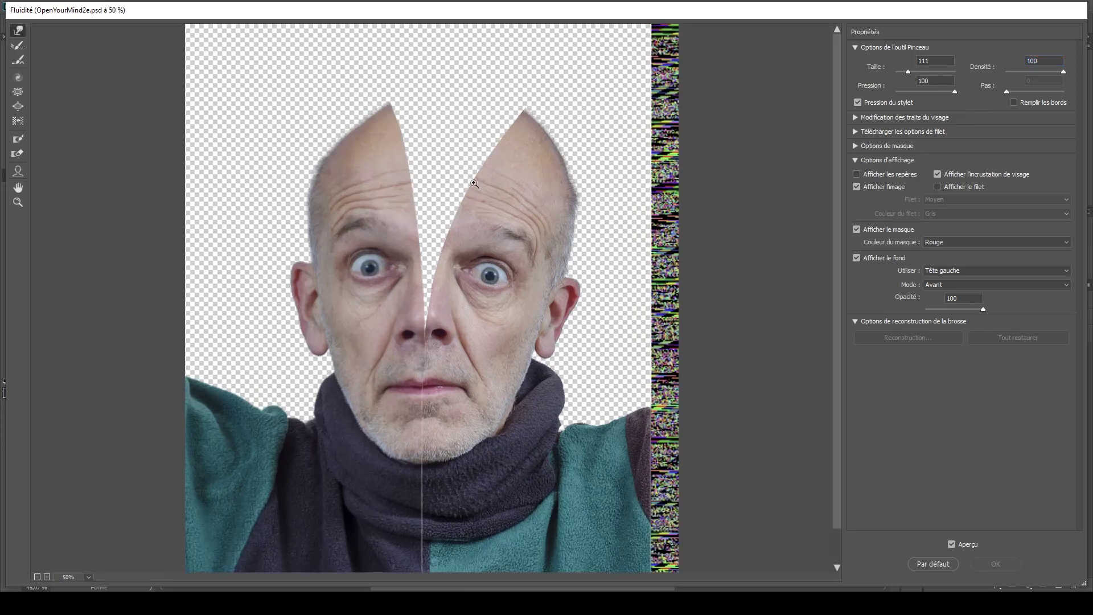
pyautogui.click(472, 185)
pyautogui.click(428, 385)
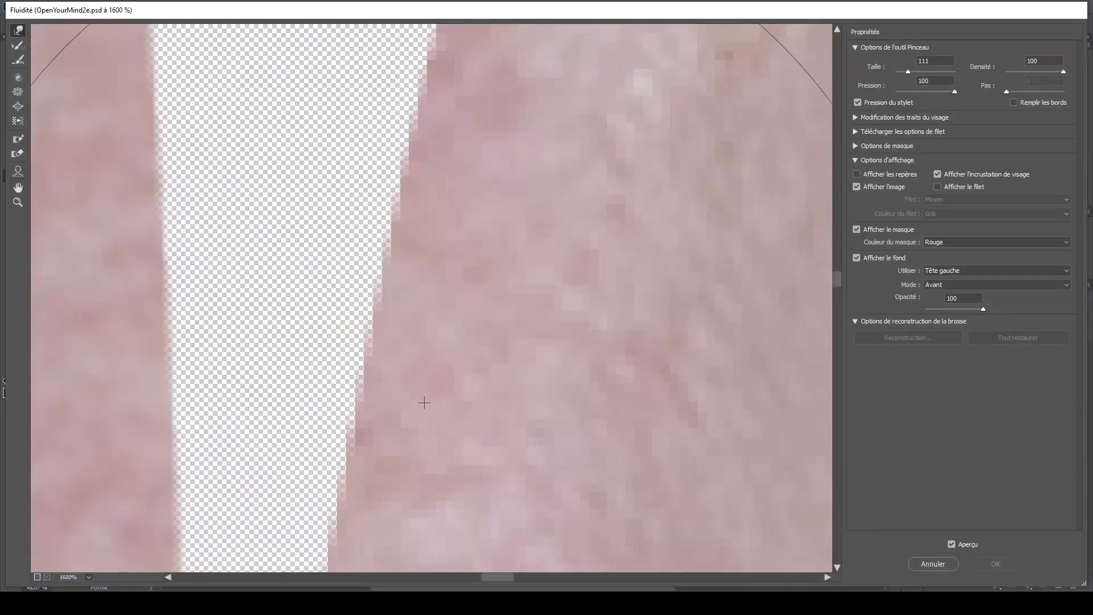
pyautogui.click(426, 408)
pyautogui.click(430, 394)
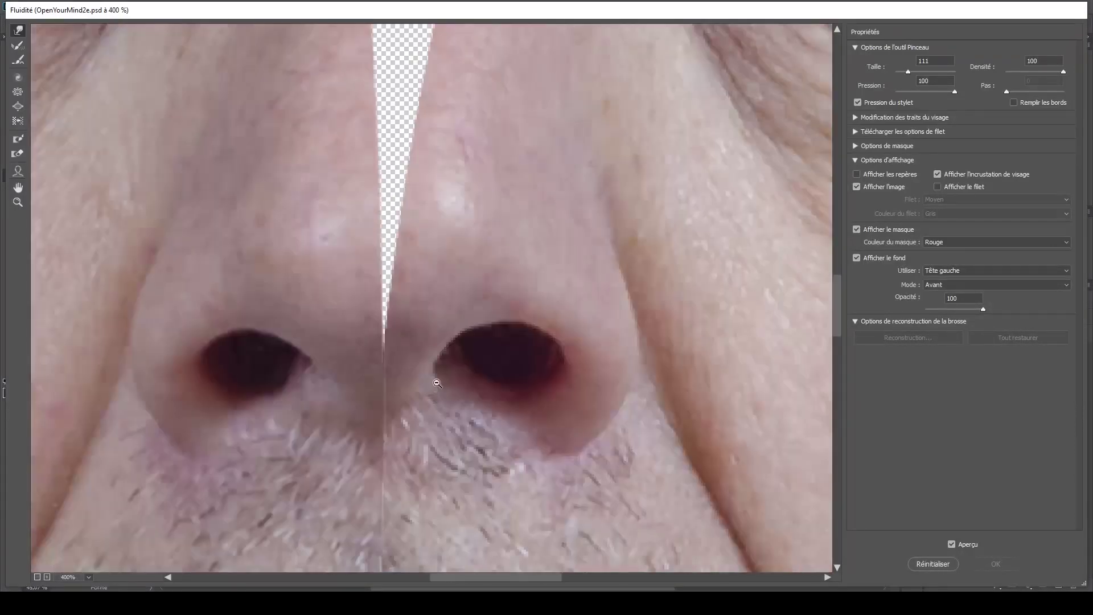
pyautogui.click(436, 378)
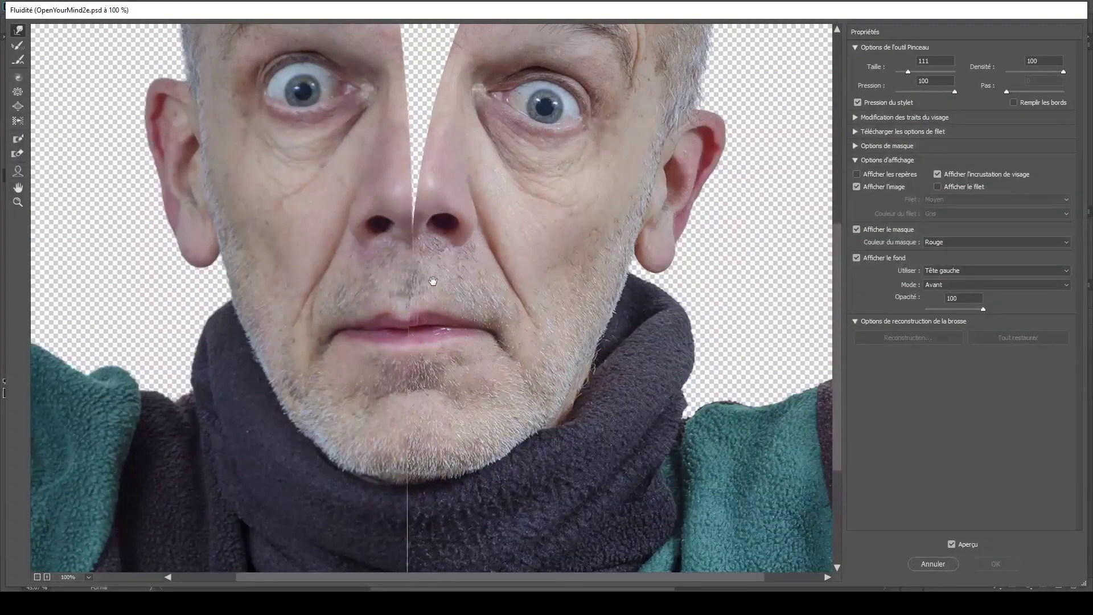
pyautogui.moveTo(429, 286); pyautogui.dragTo(446, 467)
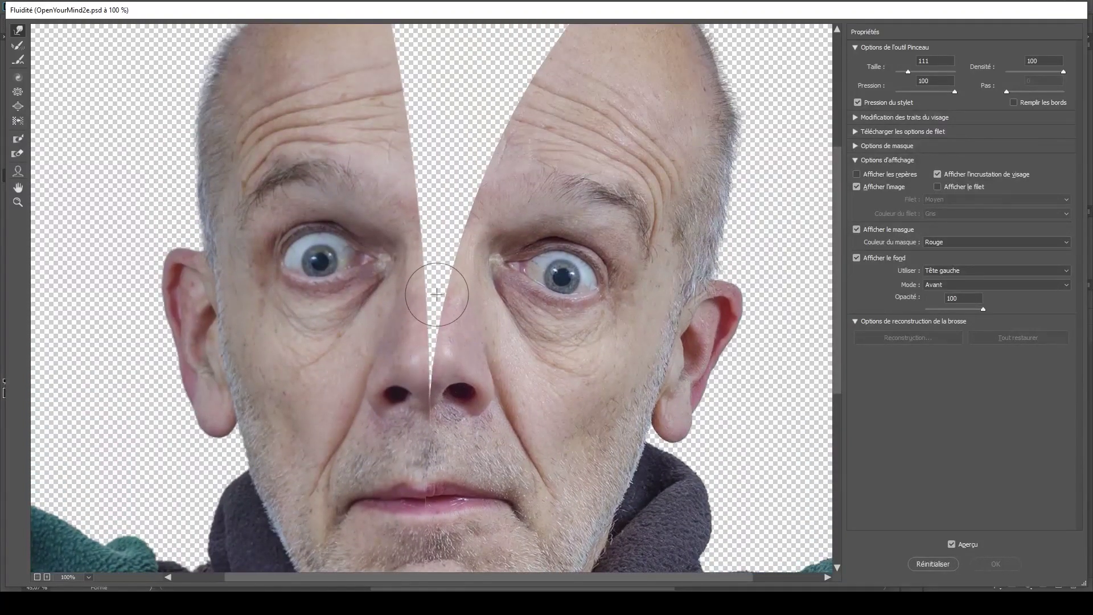
pyautogui.keyDown('alt'); pyautogui.rightClick(427, 315); pyautogui.keyUp('alt')
pyautogui.moveTo(416, 320)
pyautogui.mouseDown()
pyautogui.moveTo(398, 325)
pyautogui.moveTo(435, 319)
pyautogui.mouseUp()
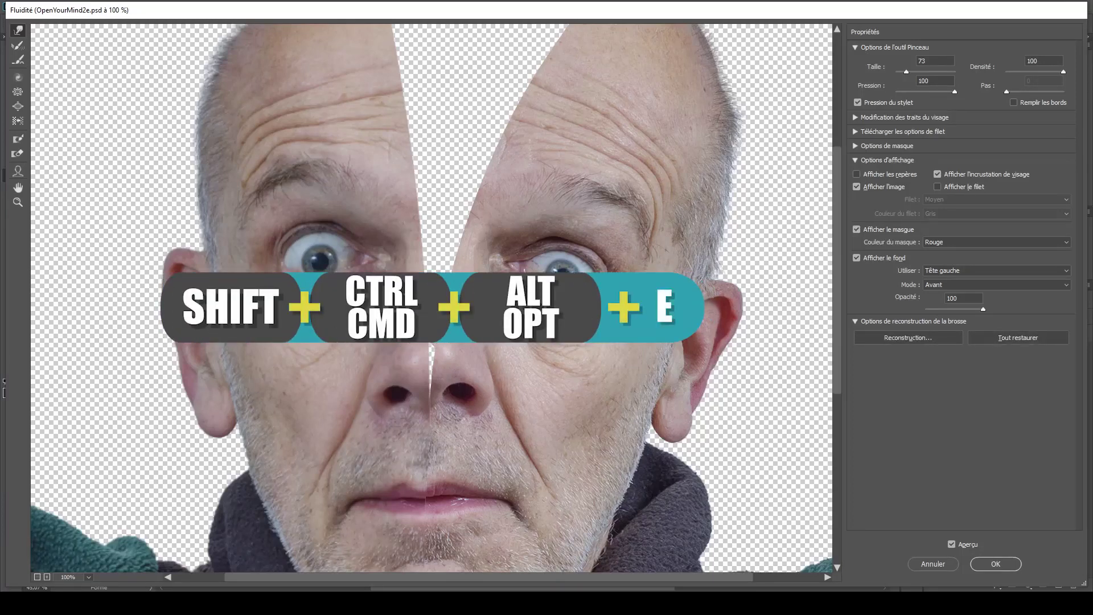
# - Reduce the brush to size 59 and pull skin strands across the gap at the nose bridge and inner eyebrow
pyautogui.moveTo(455, 316); pyautogui.dragTo(459, 432)
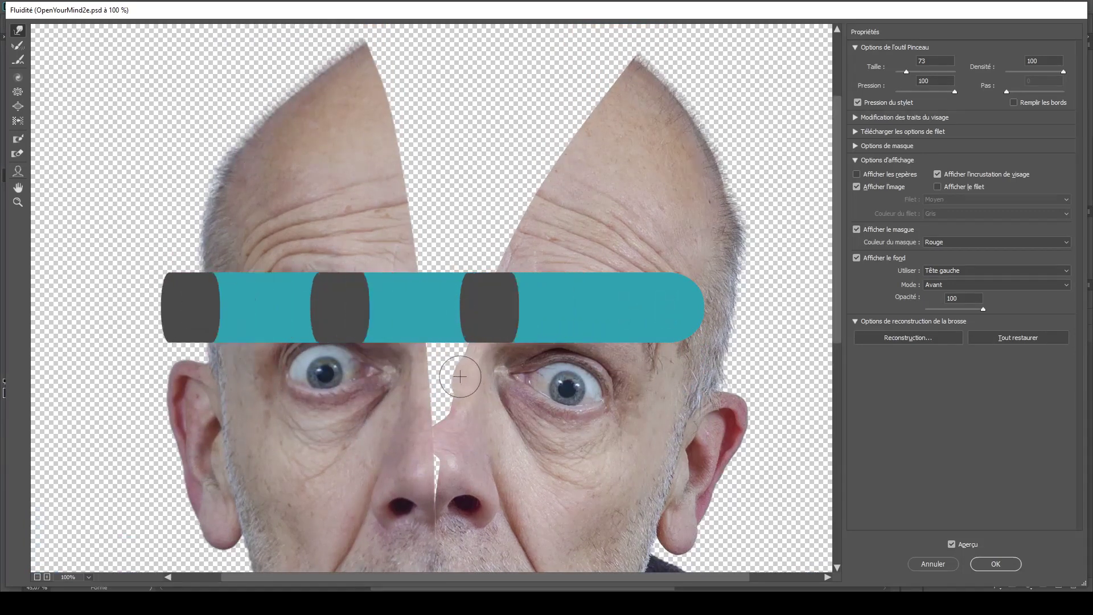
pyautogui.moveTo(448, 370)
pyautogui.mouseDown()
pyautogui.moveTo(419, 384)
pyautogui.moveTo(447, 363)
pyautogui.mouseUp()
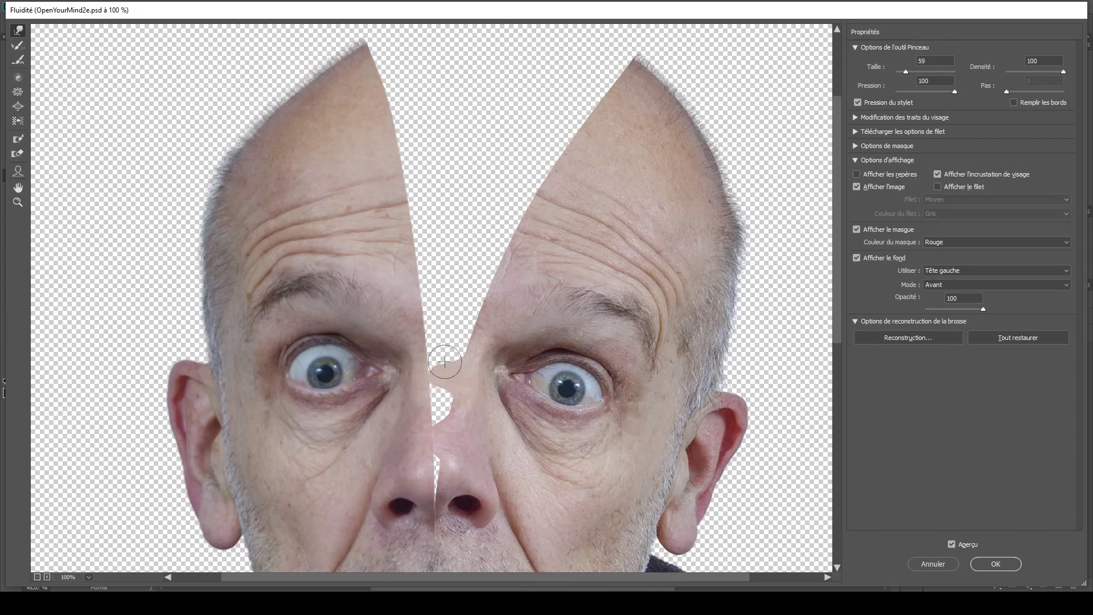
pyautogui.moveTo(487, 295)
pyautogui.mouseDown()
pyautogui.moveTo(452, 297)
pyautogui.moveTo(485, 314)
pyautogui.moveTo(448, 306)
pyautogui.moveTo(484, 294)
pyautogui.moveTo(448, 295)
pyautogui.moveTo(481, 296)
pyautogui.moveTo(458, 299)
pyautogui.moveTo(474, 309)
pyautogui.moveTo(437, 303)
pyautogui.moveTo(480, 300)
pyautogui.moveTo(438, 302)
pyautogui.moveTo(470, 296)
pyautogui.moveTo(430, 303)
pyautogui.moveTo(465, 304)
pyautogui.moveTo(437, 303)
pyautogui.mouseUp()
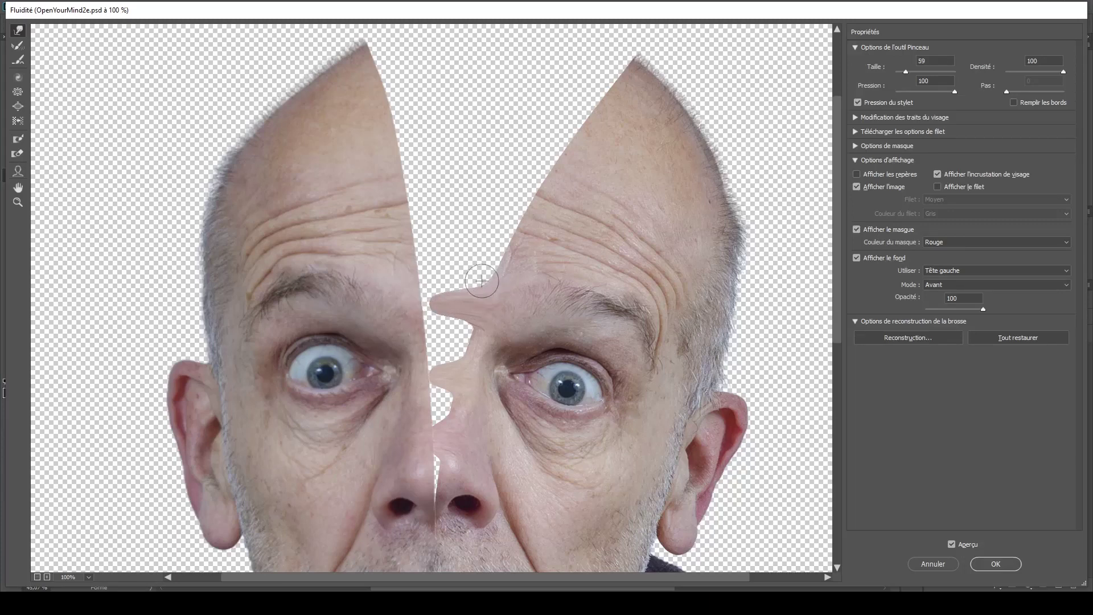
# - Enlarge the brush to size 98 and pull two long strands towards the other half, at the forehead wrinkles and near the skull's tip
pyautogui.press('alt')
pyautogui.keyDown('alt'); pyautogui.rightClick(587, 221); pyautogui.keyUp('alt')
pyautogui.moveTo(623, 218)
pyautogui.mouseDown()
pyautogui.moveTo(522, 231)
pyautogui.moveTo(559, 219)
pyautogui.moveTo(550, 226)
pyautogui.mouseUp()
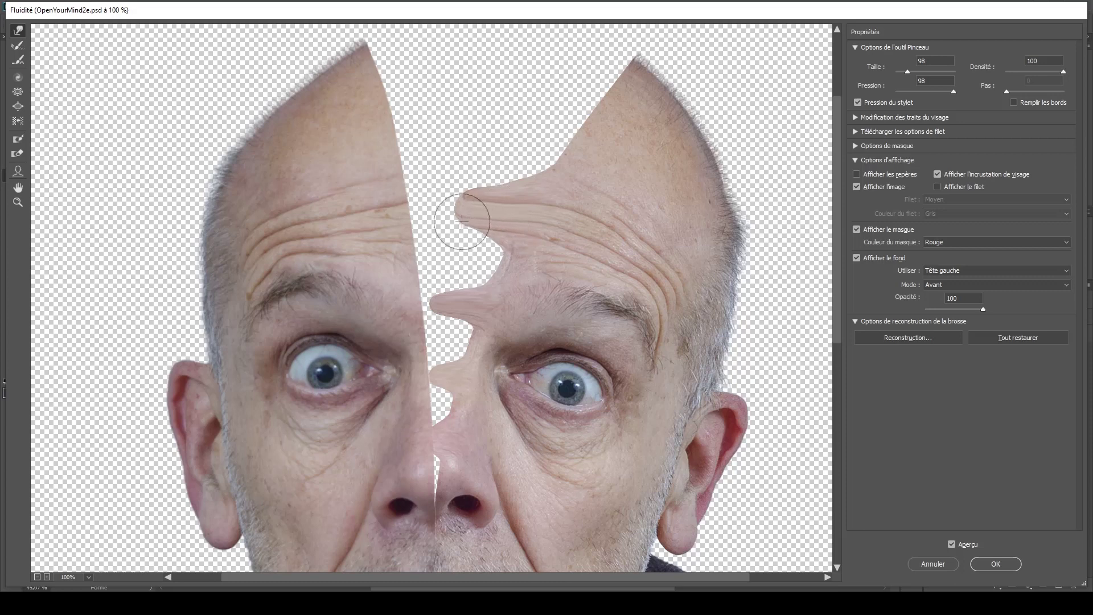
pyautogui.moveTo(473, 208)
pyautogui.mouseDown()
pyautogui.moveTo(504, 204)
pyautogui.moveTo(466, 194)
pyautogui.moveTo(523, 198)
pyautogui.moveTo(486, 215)
pyautogui.moveTo(470, 204)
pyautogui.moveTo(473, 190)
pyautogui.moveTo(453, 196)
pyautogui.moveTo(459, 190)
pyautogui.moveTo(477, 212)
pyautogui.moveTo(436, 210)
pyautogui.moveTo(501, 196)
pyautogui.mouseUp()
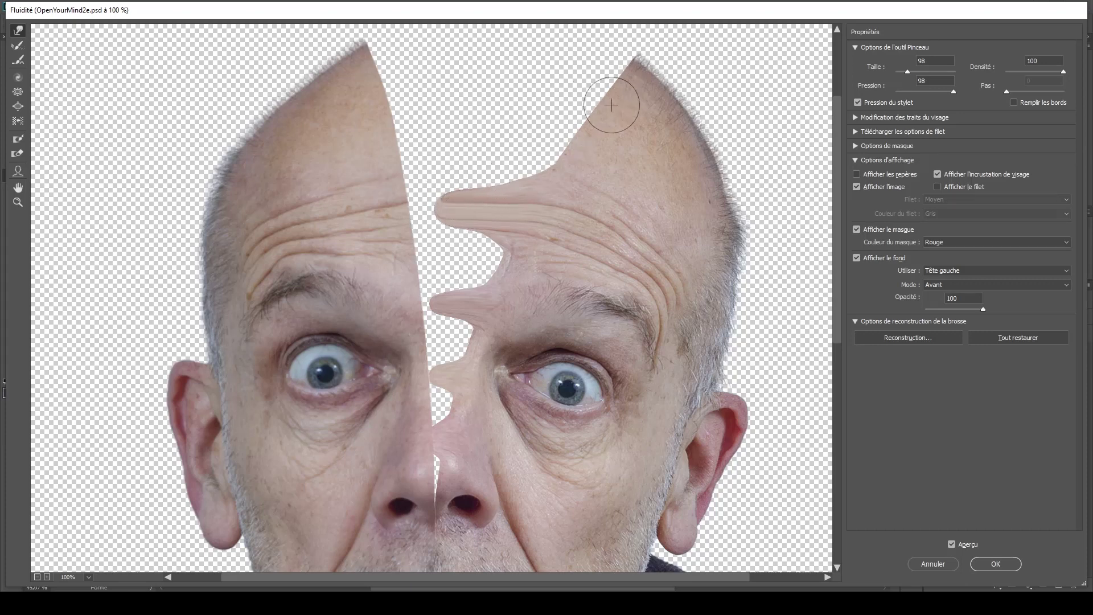
pyautogui.moveTo(612, 104)
pyautogui.mouseDown()
pyautogui.moveTo(454, 95)
pyautogui.moveTo(483, 107)
pyautogui.moveTo(437, 104)
pyautogui.moveTo(521, 116)
pyautogui.moveTo(544, 107)
pyautogui.moveTo(429, 121)
pyautogui.moveTo(446, 152)
pyautogui.moveTo(489, 152)
pyautogui.moveTo(530, 108)
pyautogui.moveTo(626, 91)
pyautogui.moveTo(597, 98)
pyautogui.mouseUp()
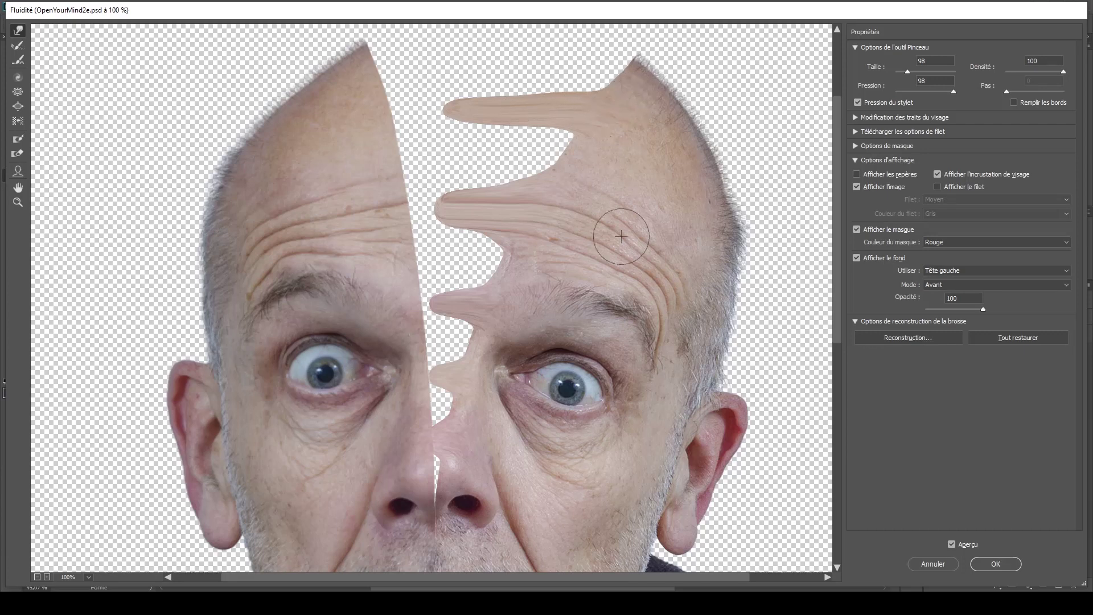
# - Set the warp brush size to 66 and apply the Liquify filter to Tête droite
pyautogui.press('alt')
pyautogui.moveTo(657, 227); pyautogui.dragTo(690, 213)
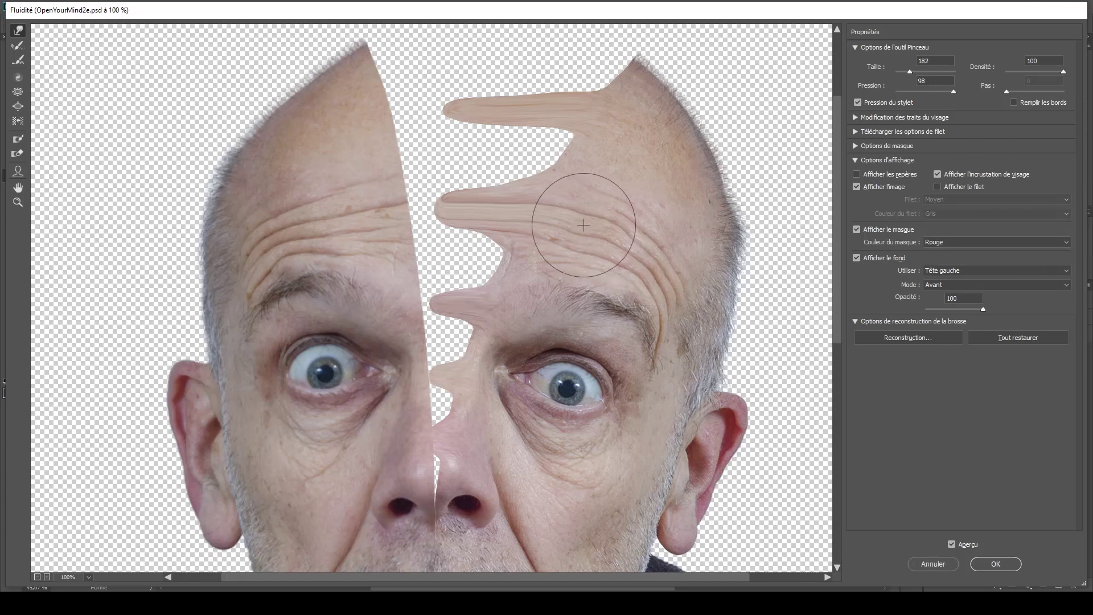
pyautogui.press('alt')
pyautogui.moveTo(579, 227)
pyautogui.mouseDown()
pyautogui.moveTo(549, 241)
pyautogui.moveTo(538, 232)
pyautogui.mouseUp()
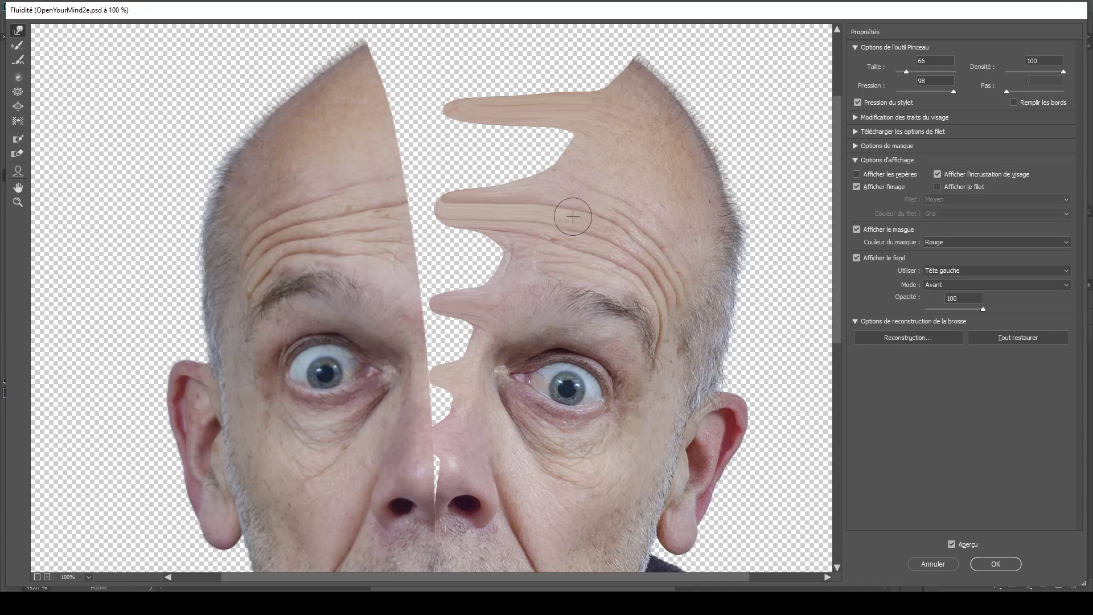
pyautogui.moveTo(542, 398)
pyautogui.mouseDown()
pyautogui.moveTo(571, 271)
pyautogui.moveTo(562, 263)
pyautogui.mouseUp()
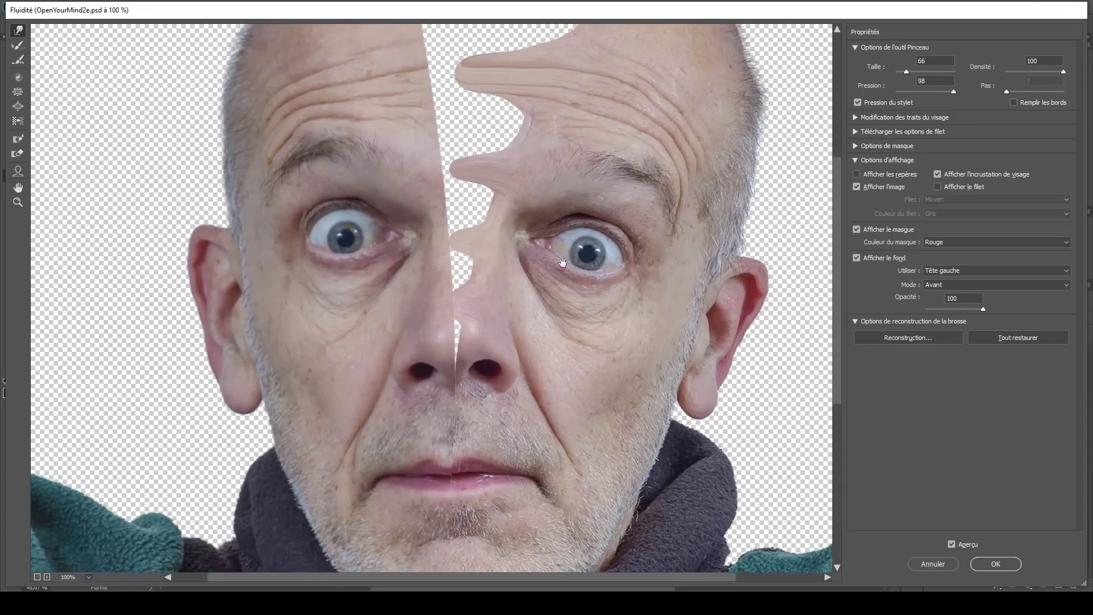
pyautogui.click(984, 563)
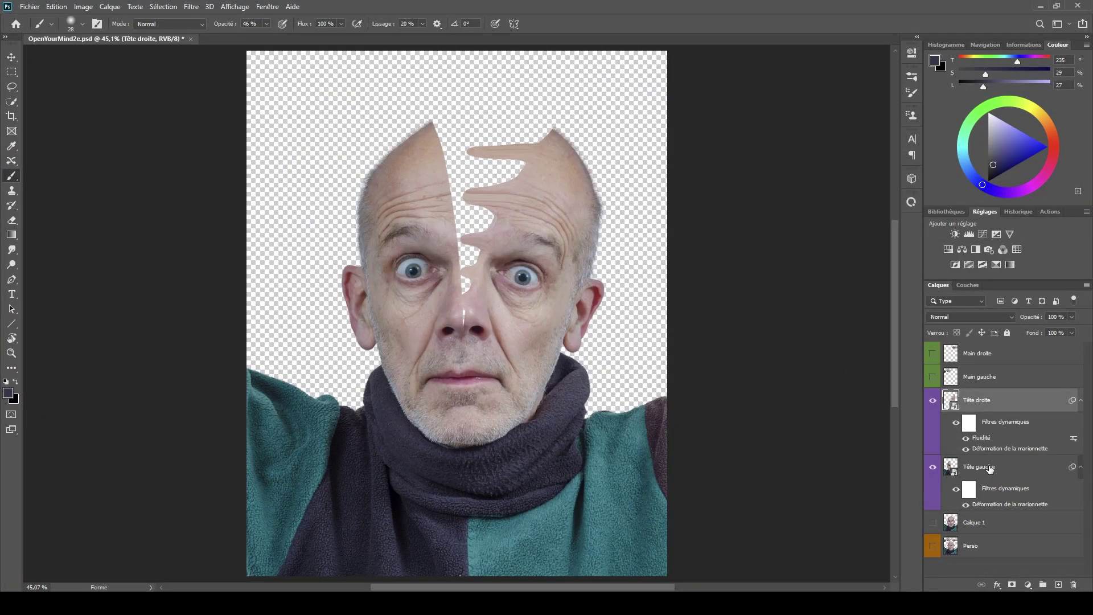
# - Open the Liquify filter on the Tête gauche layer and use Tête droite as its backdrop
pyautogui.click(949, 471)
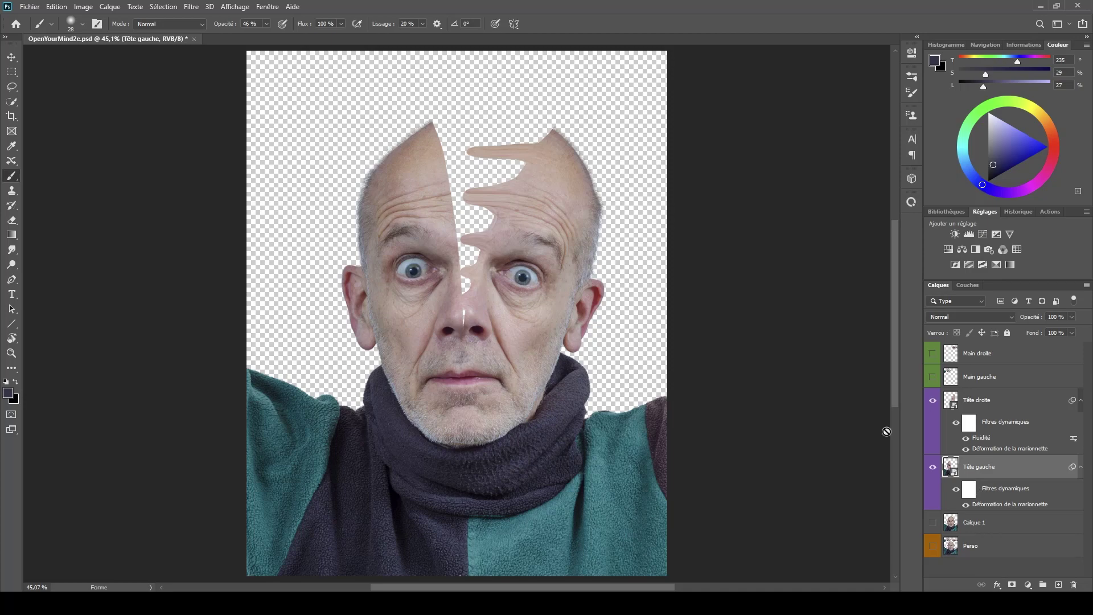
pyautogui.click(191, 7)
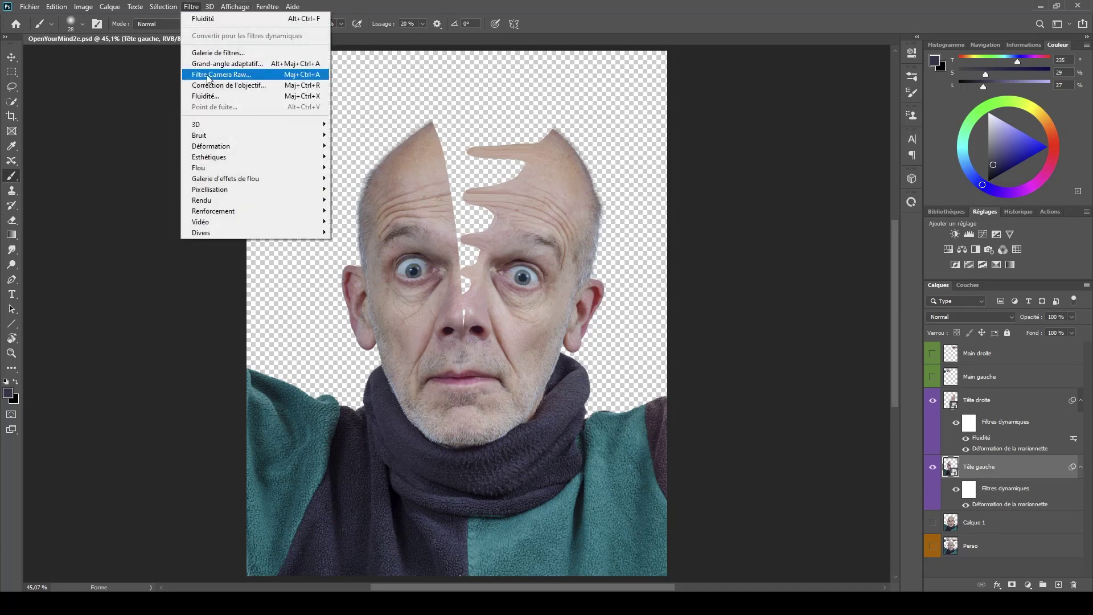
pyautogui.click(214, 100)
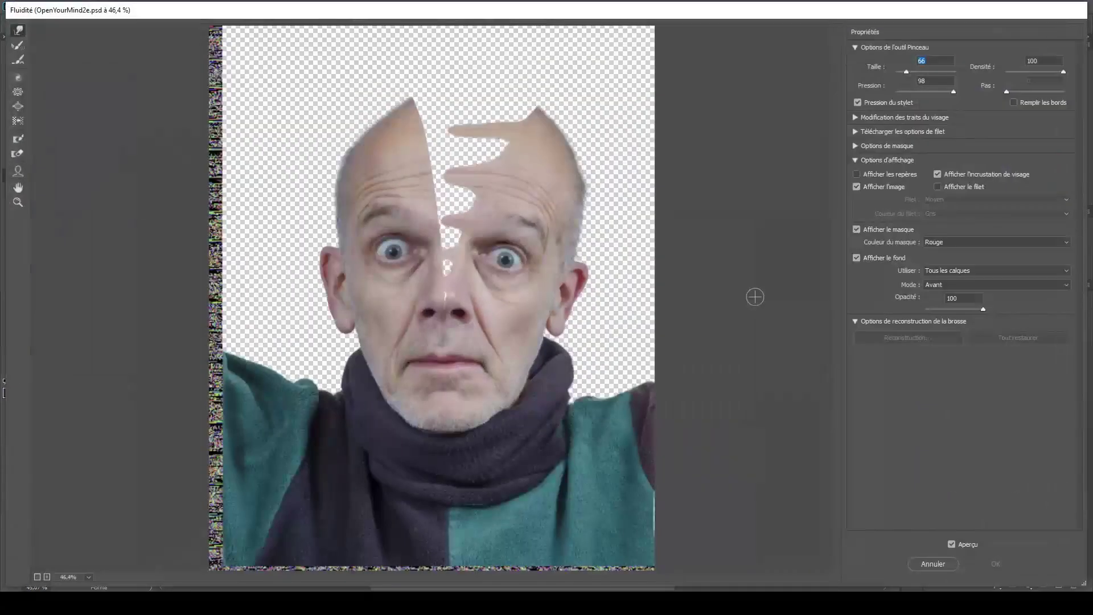
pyautogui.click(948, 271)
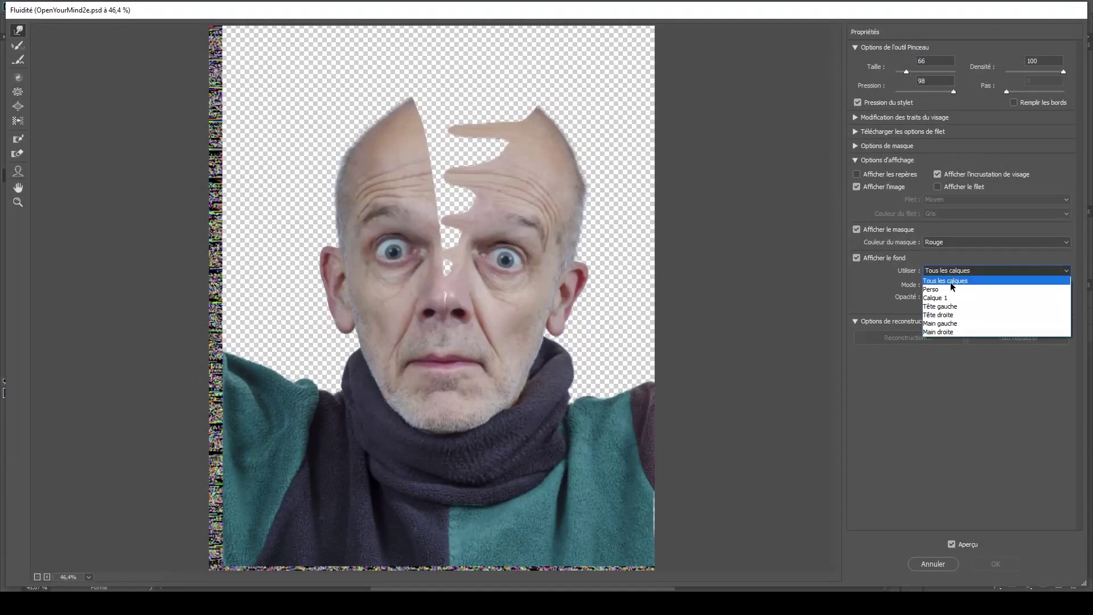
pyautogui.click(946, 313)
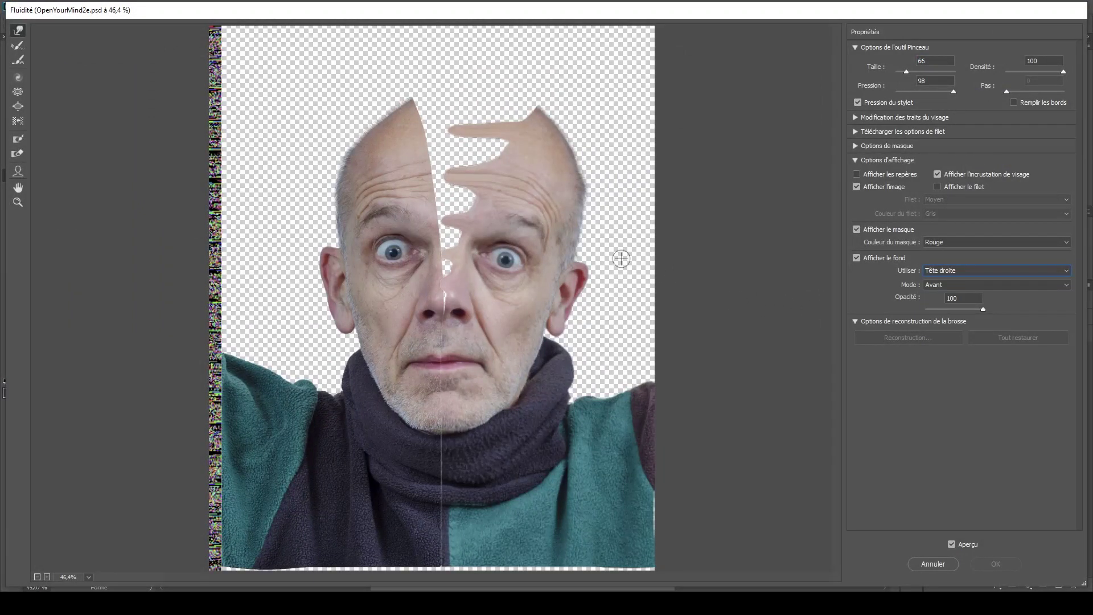
# - Pull skin strands from the Tête gauche half across the gap near the skull's tip, at the forehead wrinkles, the inner eyebrow and the nose bridge
pyautogui.keyDown('ctrl'); pyautogui.click(417, 132); pyautogui.keyUp('ctrl')
pyautogui.keyDown('ctrl'); pyautogui.click(417, 133); pyautogui.keyUp('ctrl')
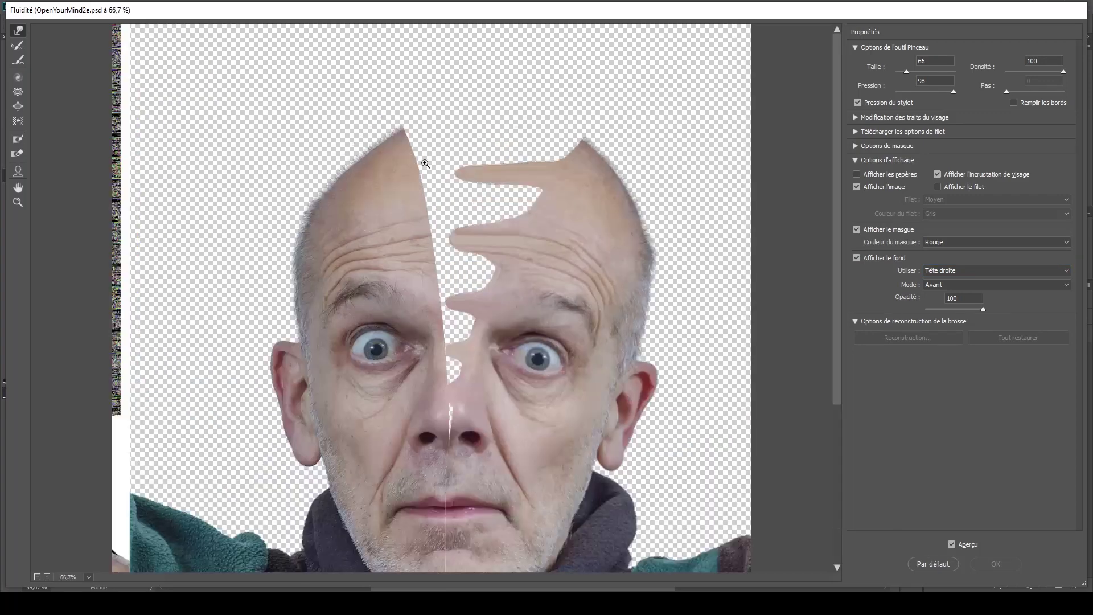
pyautogui.moveTo(398, 175)
pyautogui.mouseDown()
pyautogui.moveTo(432, 172)
pyautogui.moveTo(390, 162)
pyautogui.moveTo(440, 170)
pyautogui.moveTo(398, 151)
pyautogui.moveTo(467, 168)
pyautogui.moveTo(409, 167)
pyautogui.moveTo(465, 168)
pyautogui.moveTo(399, 178)
pyautogui.moveTo(534, 173)
pyautogui.moveTo(428, 168)
pyautogui.moveTo(521, 173)
pyautogui.mouseUp()
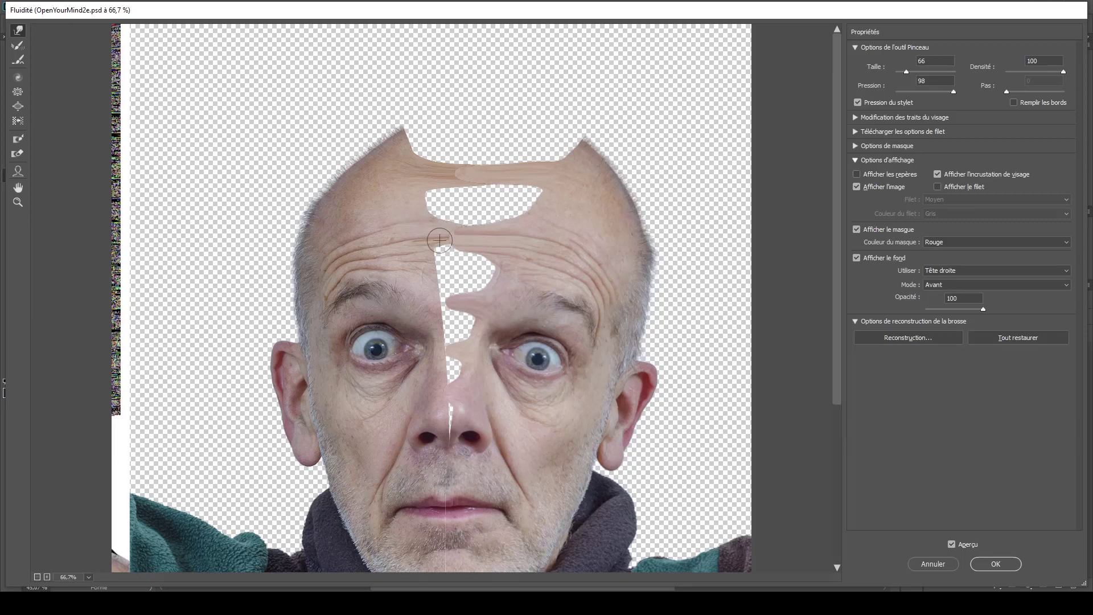
pyautogui.moveTo(439, 241)
pyautogui.mouseDown()
pyautogui.moveTo(412, 256)
pyautogui.moveTo(470, 248)
pyautogui.mouseUp()
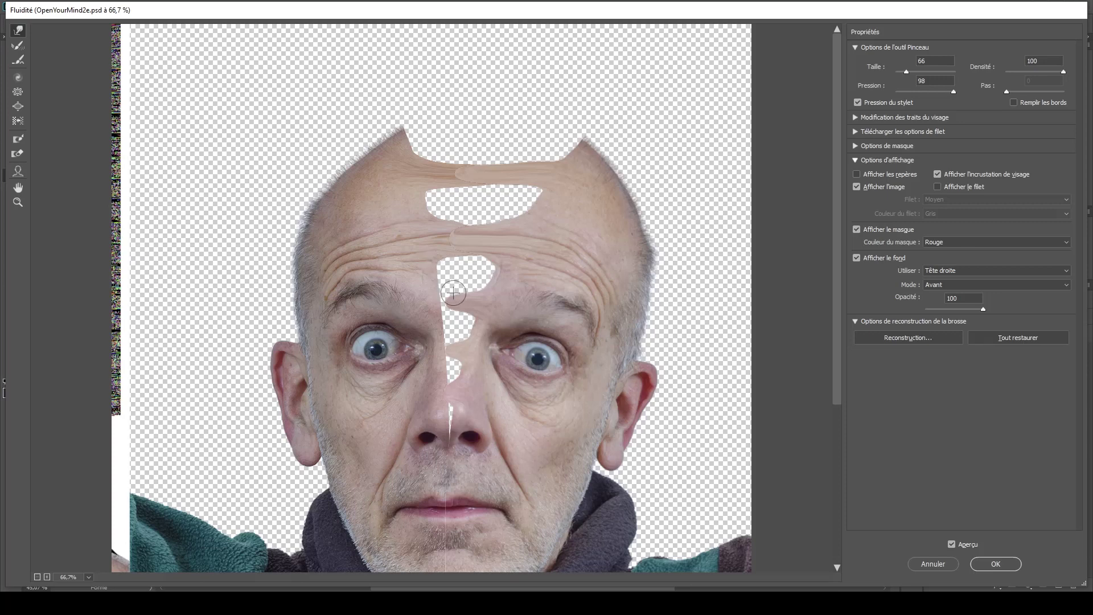
pyautogui.moveTo(446, 298); pyautogui.dragTo(475, 298)
pyautogui.moveTo(440, 345); pyautogui.dragTo(437, 348)
# - Set the warp brush to size 52 and pressure 46, and round the left edges of the holes in the forehead and between the eyebrows
pyautogui.click(453, 219)
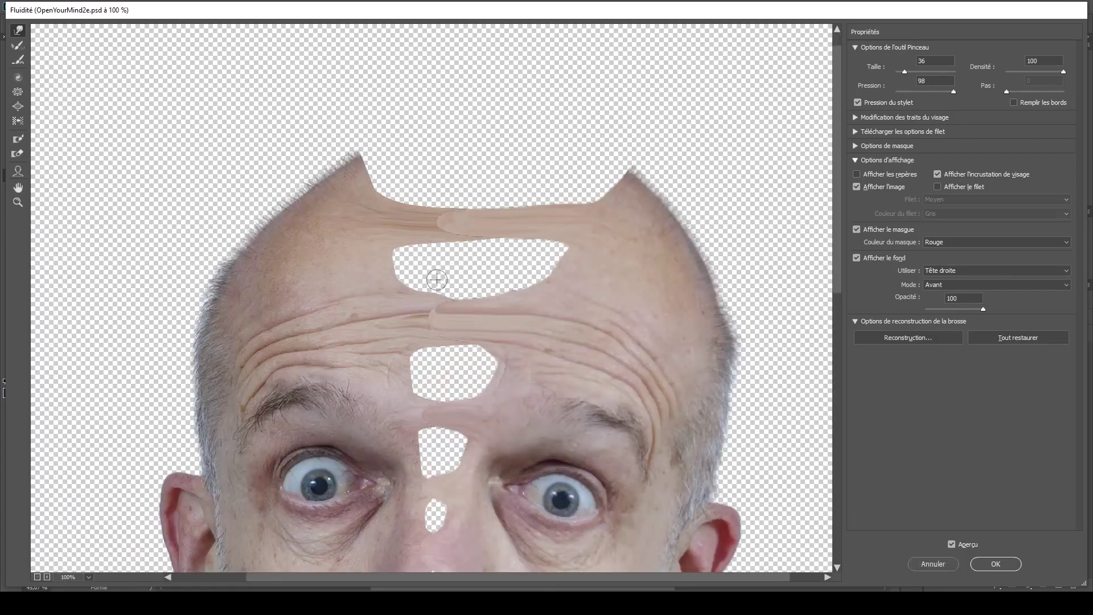
pyautogui.keyDown('alt'); pyautogui.rightClick(477, 277); pyautogui.keyUp('alt')
pyautogui.moveTo(500, 271); pyautogui.dragTo(503, 271)
pyautogui.moveTo(926, 90); pyautogui.dragTo(921, 89)
pyautogui.click(447, 284)
pyautogui.moveTo(409, 372)
pyautogui.mouseDown()
pyautogui.moveTo(435, 352)
pyautogui.moveTo(421, 376)
pyautogui.moveTo(416, 362)
pyautogui.moveTo(404, 385)
pyautogui.moveTo(421, 389)
pyautogui.moveTo(412, 395)
pyautogui.moveTo(416, 368)
pyautogui.moveTo(482, 358)
pyautogui.moveTo(445, 354)
pyautogui.moveTo(421, 290)
pyautogui.moveTo(394, 288)
pyautogui.moveTo(404, 276)
pyautogui.moveTo(394, 273)
pyautogui.moveTo(404, 266)
pyautogui.moveTo(394, 229)
pyautogui.moveTo(386, 246)
pyautogui.moveTo(402, 243)
pyautogui.moveTo(389, 252)
pyautogui.moveTo(422, 246)
pyautogui.moveTo(386, 274)
pyautogui.moveTo(410, 262)
pyautogui.moveTo(406, 274)
pyautogui.moveTo(404, 264)
pyautogui.moveTo(380, 261)
pyautogui.moveTo(412, 311)
pyautogui.moveTo(438, 311)
pyautogui.mouseUp()
pyautogui.moveTo(419, 432)
pyautogui.mouseDown()
pyautogui.moveTo(430, 437)
pyautogui.moveTo(423, 464)
pyautogui.moveTo(432, 441)
pyautogui.mouseUp()
pyautogui.keyDown('alt'); pyautogui.rightClick(432, 437); pyautogui.keyUp('alt')
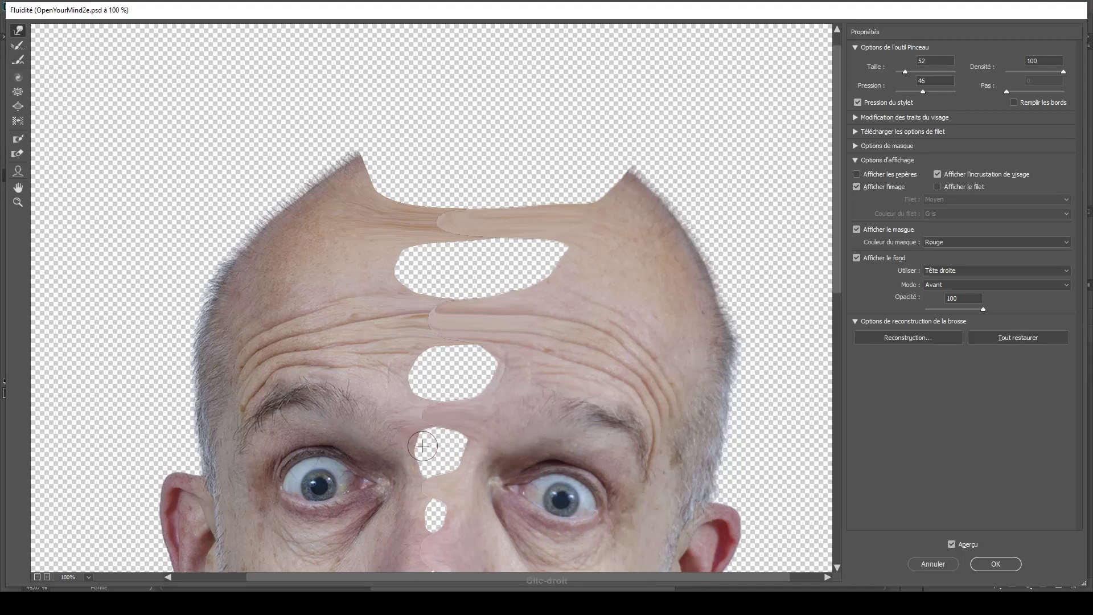
# - Round the small hole at the nose bridge with a size 45, pressure 49 brush, and reduce the brush to size 34 and pressure 46
pyautogui.moveTo(441, 433); pyautogui.dragTo(485, 290)
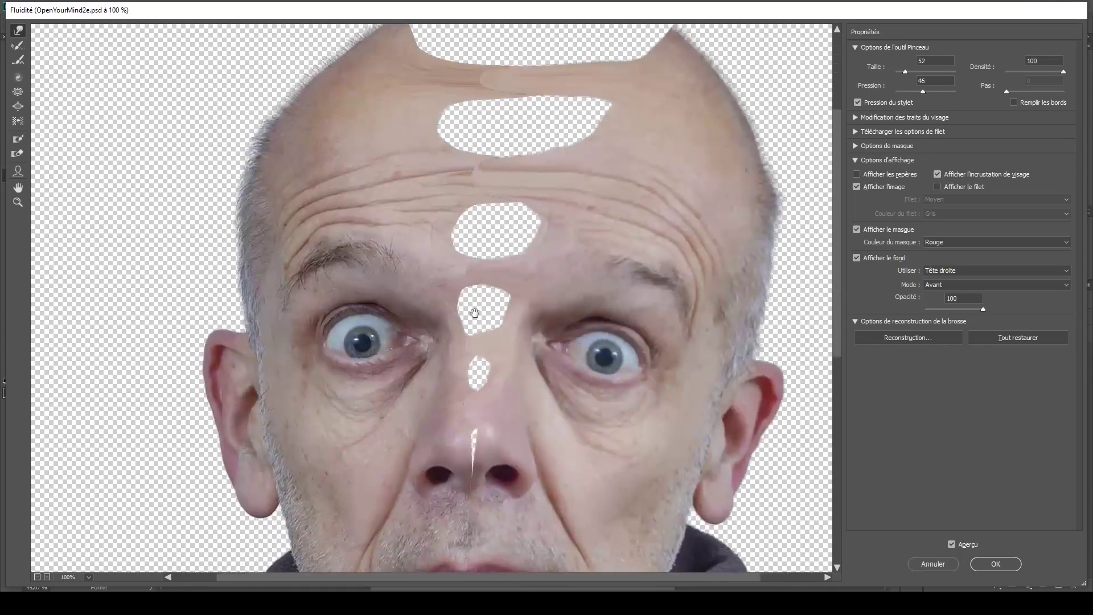
pyautogui.press('alt')
pyautogui.moveTo(467, 382); pyautogui.dragTo(484, 368)
pyautogui.keyDown('alt'); pyautogui.click(499, 354); pyautogui.keyUp('alt')
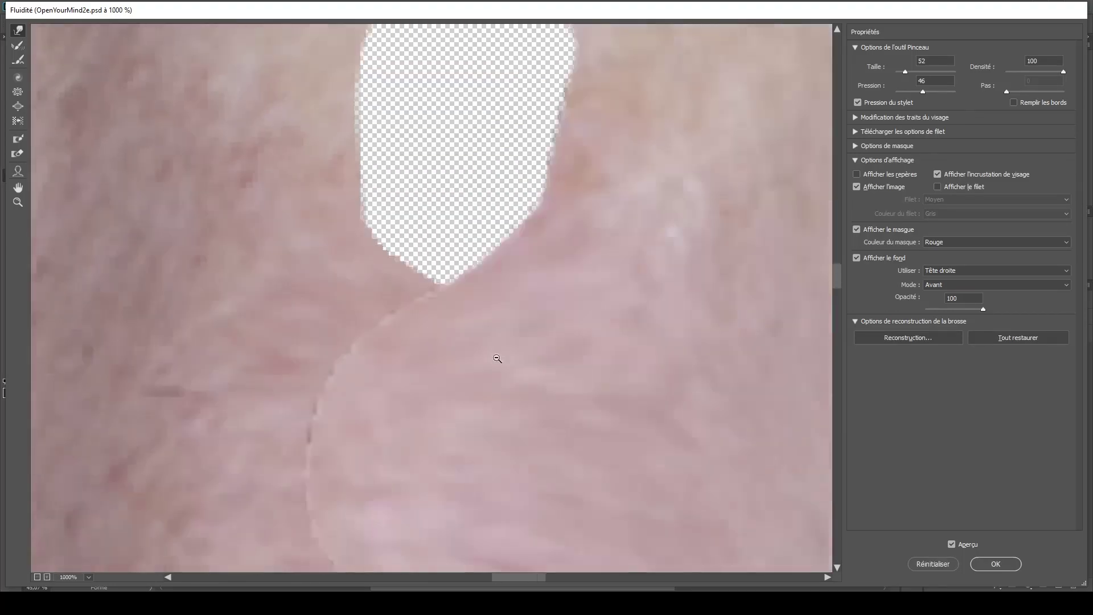
pyautogui.keyDown('alt'); pyautogui.click(495, 361); pyautogui.keyUp('alt')
pyautogui.moveTo(455, 310); pyautogui.dragTo(550, 465)
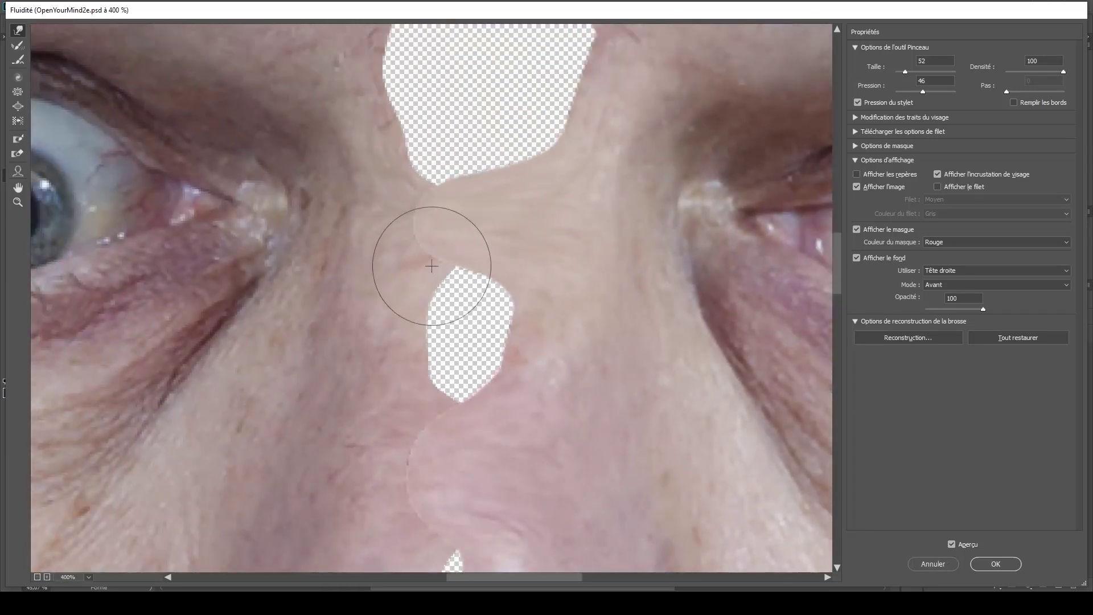
pyautogui.moveTo(379, 288); pyautogui.dragTo(341, 319)
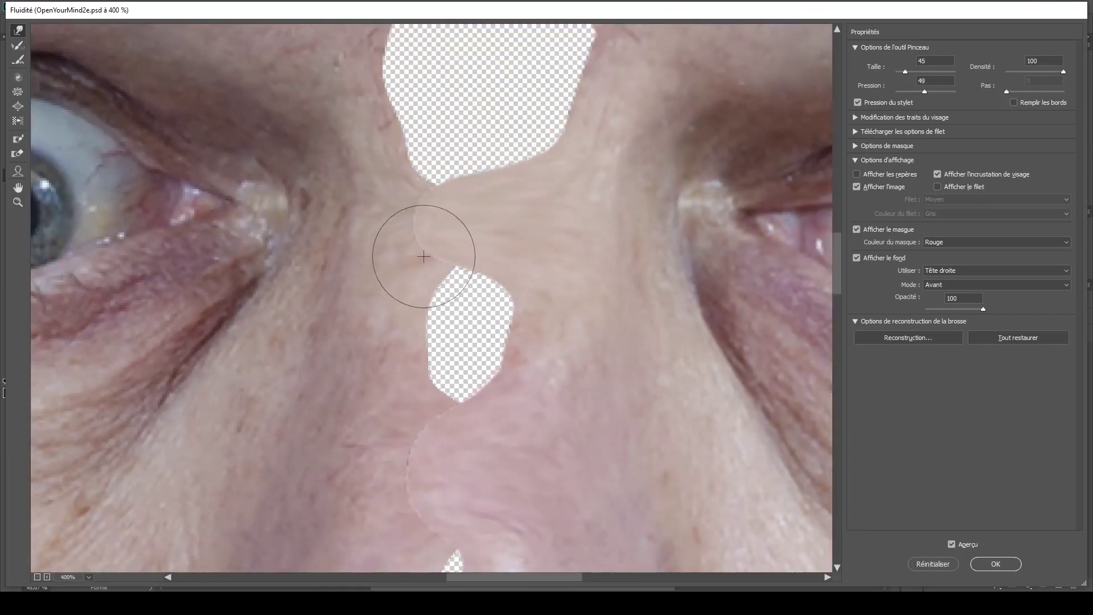
pyautogui.moveTo(480, 280)
pyautogui.mouseDown()
pyautogui.moveTo(455, 295)
pyautogui.moveTo(459, 266)
pyautogui.moveTo(506, 251)
pyautogui.moveTo(472, 304)
pyautogui.moveTo(457, 285)
pyautogui.moveTo(454, 377)
pyautogui.moveTo(416, 340)
pyautogui.moveTo(446, 360)
pyautogui.moveTo(449, 403)
pyautogui.moveTo(471, 399)
pyautogui.moveTo(469, 410)
pyautogui.moveTo(489, 396)
pyautogui.moveTo(419, 373)
pyautogui.moveTo(441, 375)
pyautogui.moveTo(457, 358)
pyautogui.moveTo(434, 373)
pyautogui.moveTo(418, 344)
pyautogui.mouseUp()
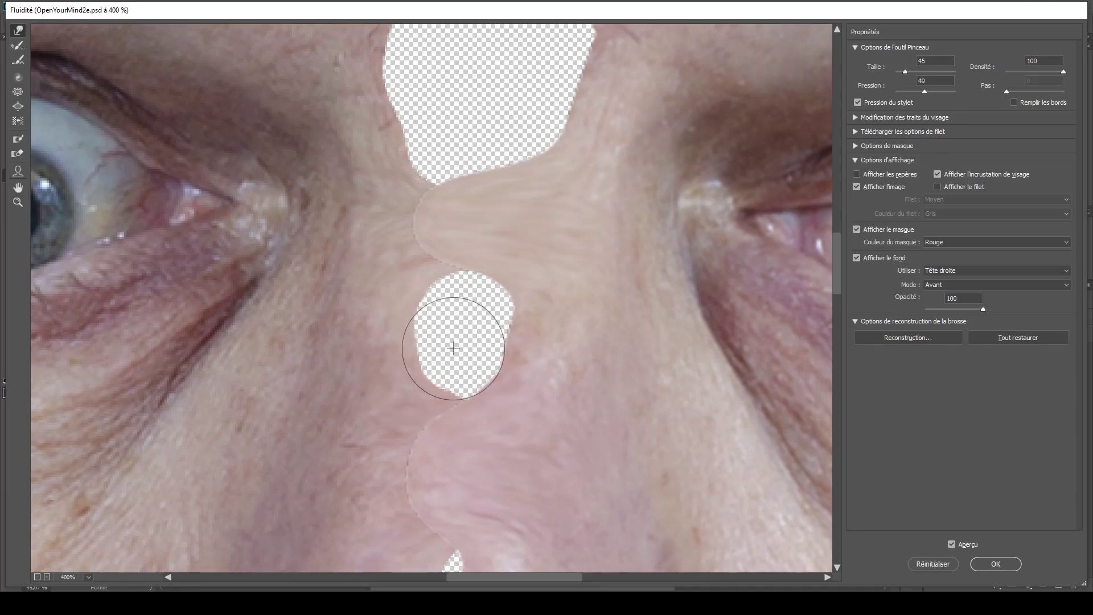
pyautogui.keyDown('alt'); pyautogui.rightClick(417, 361); pyautogui.keyUp('alt')
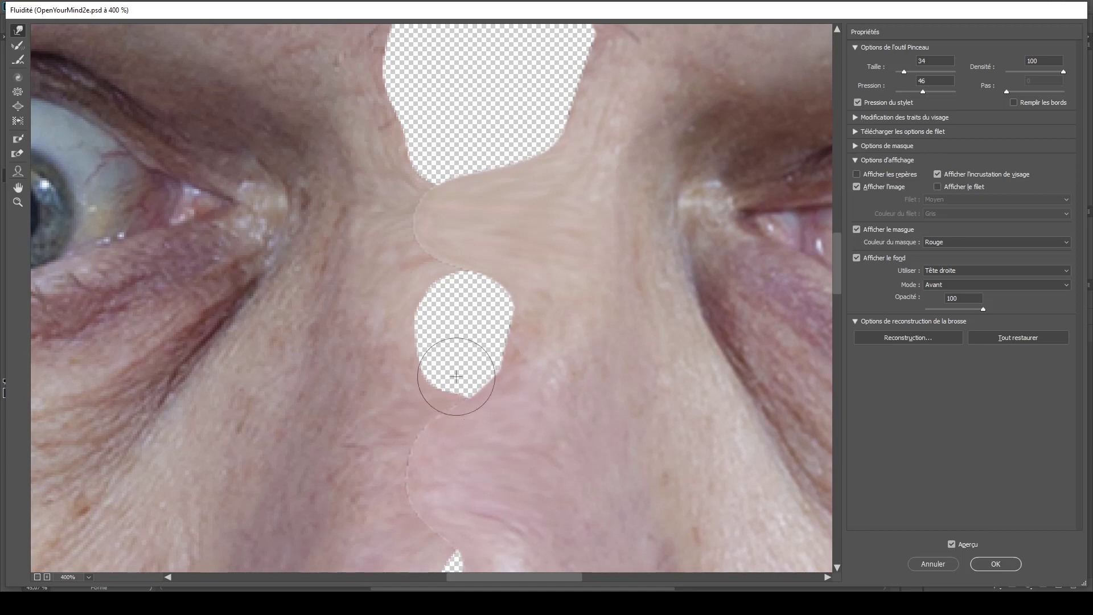
# - Smooth the left edges of the holes between the eyebrows and in the forehead with the size 34 brush
pyautogui.moveTo(470, 498); pyautogui.dragTo(518, 286)
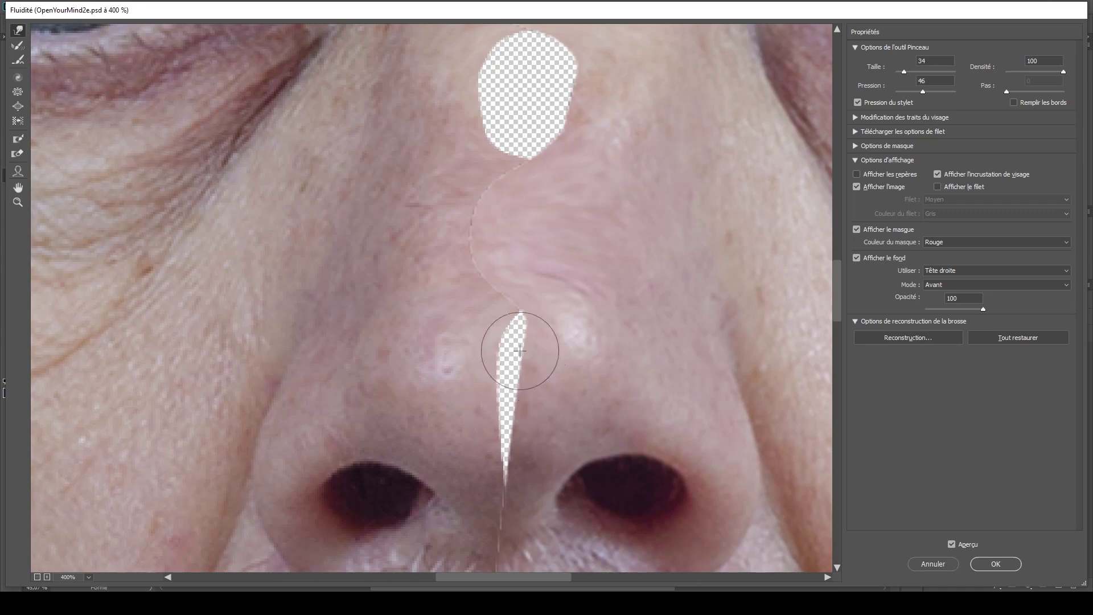
pyautogui.scroll(10, 513, 353)
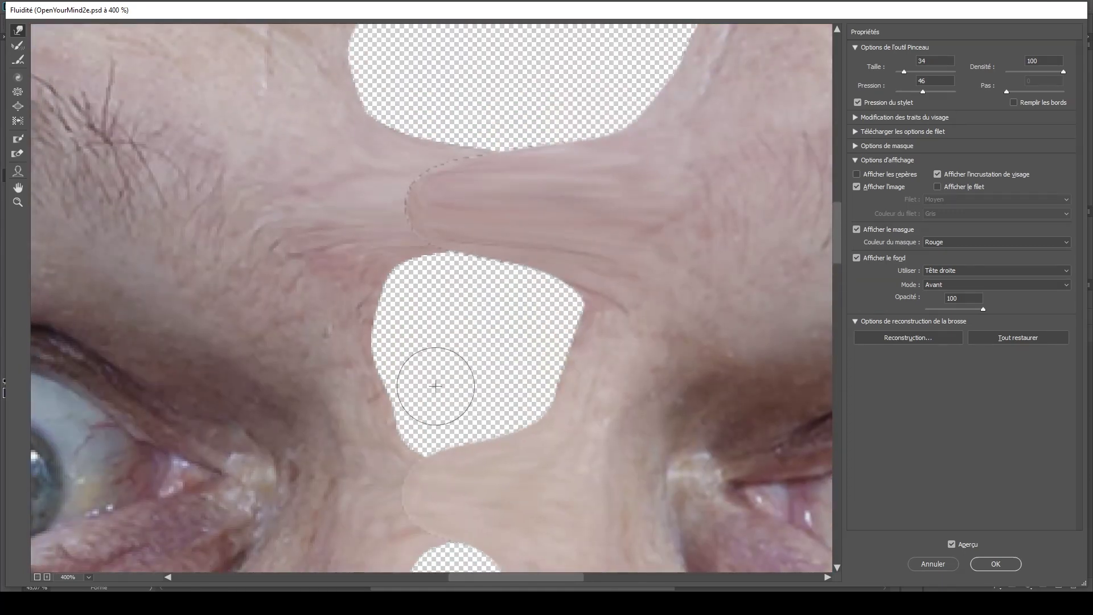
pyautogui.moveTo(408, 394)
pyautogui.mouseDown()
pyautogui.moveTo(377, 406)
pyautogui.moveTo(398, 412)
pyautogui.moveTo(380, 389)
pyautogui.moveTo(405, 426)
pyautogui.mouseUp()
pyautogui.scroll(5, 446, 476)
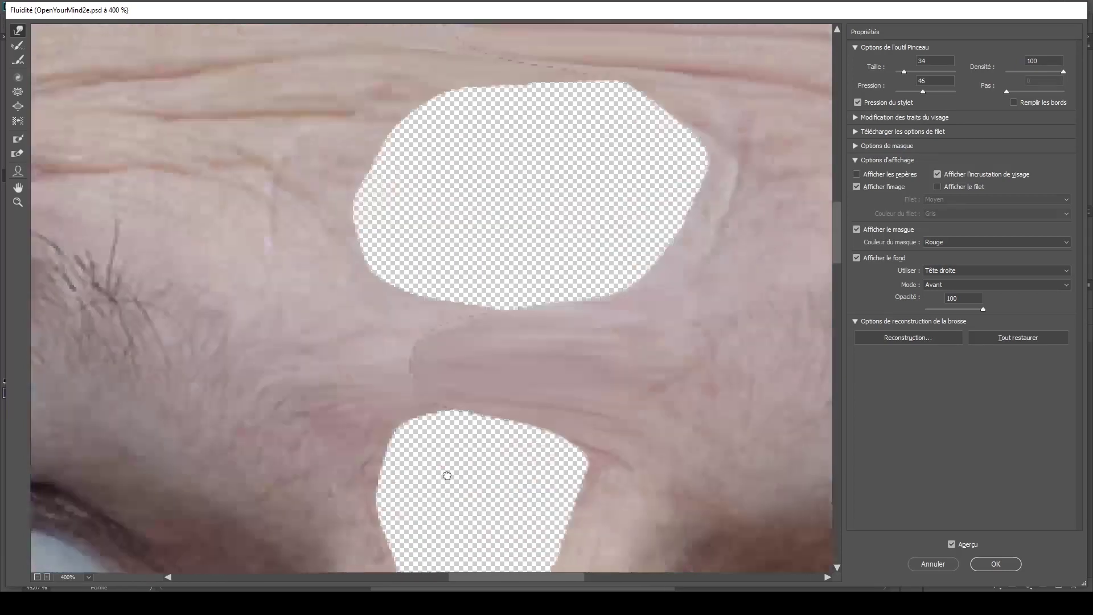
pyautogui.moveTo(376, 197)
pyautogui.mouseDown()
pyautogui.moveTo(366, 176)
pyautogui.moveTo(415, 151)
pyautogui.mouseUp()
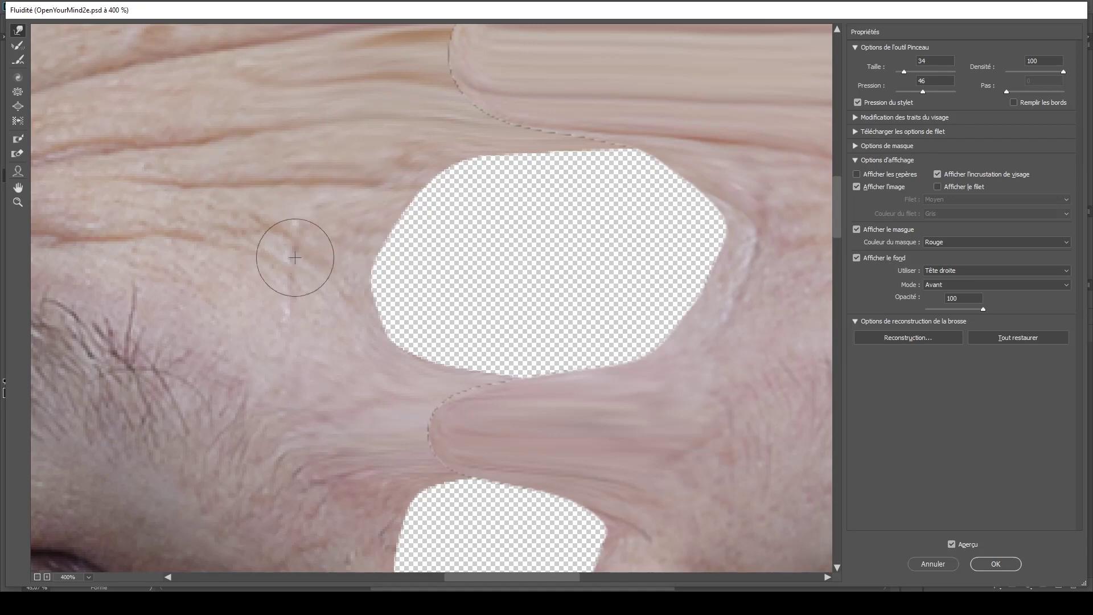
pyautogui.scroll(5, 366, 439)
pyautogui.moveTo(444, 281)
pyautogui.mouseDown()
pyautogui.moveTo(434, 281)
pyautogui.moveTo(459, 273)
pyautogui.moveTo(454, 299)
pyautogui.moveTo(405, 317)
pyautogui.moveTo(417, 340)
pyautogui.moveTo(400, 340)
pyautogui.mouseUp()
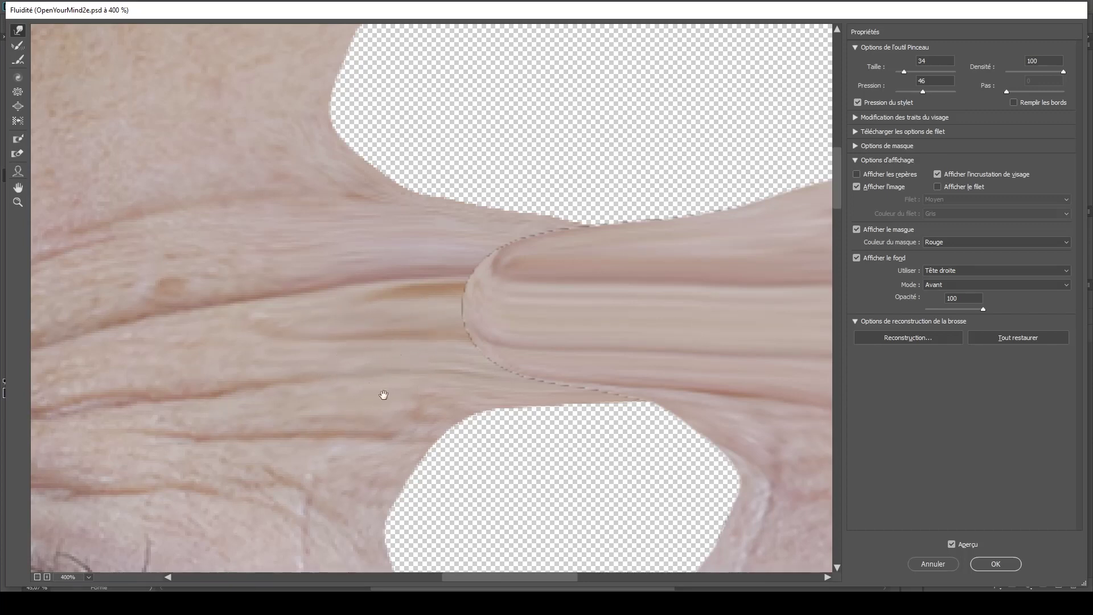
# - Apply the Liquify filter to Tête gauche and toggle that layer's visibility to check the strands
pyautogui.moveTo(383, 395)
pyautogui.mouseDown()
pyautogui.moveTo(587, 368)
pyautogui.moveTo(556, 320)
pyautogui.mouseUp()
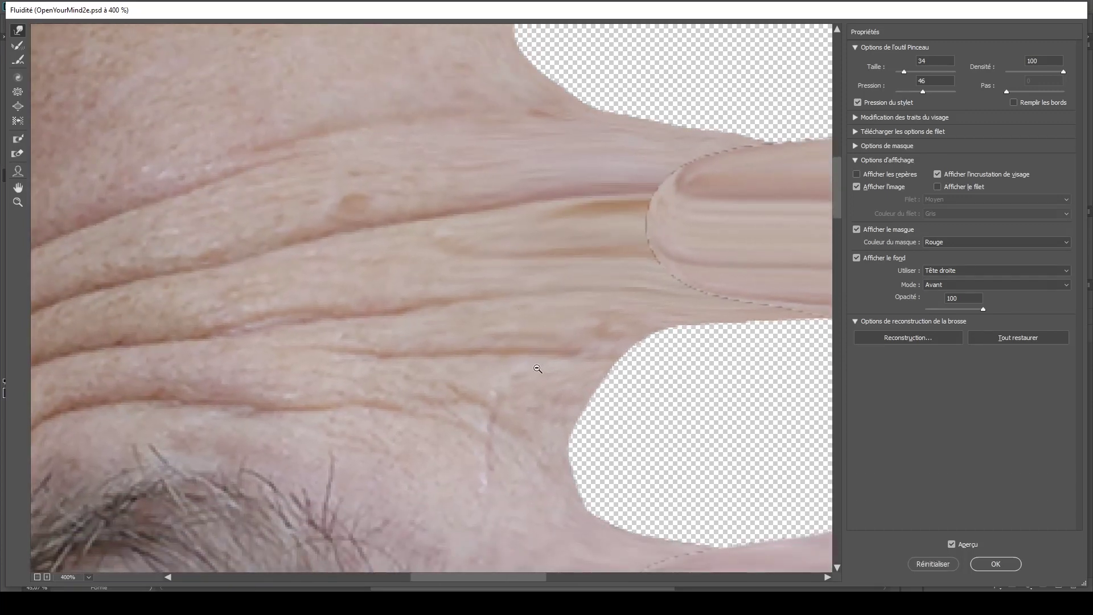
pyautogui.keyDown('ctrl'); pyautogui.keyDown('alt'); pyautogui.click(537, 366); pyautogui.keyUp('alt'); pyautogui.keyUp('ctrl')
pyautogui.keyDown('ctrl'); pyautogui.keyDown('alt'); pyautogui.click(537, 367); pyautogui.keyUp('alt'); pyautogui.keyUp('ctrl')
pyautogui.keyDown('ctrl'); pyautogui.keyDown('alt'); pyautogui.click(537, 366); pyautogui.keyUp('alt'); pyautogui.keyUp('ctrl')
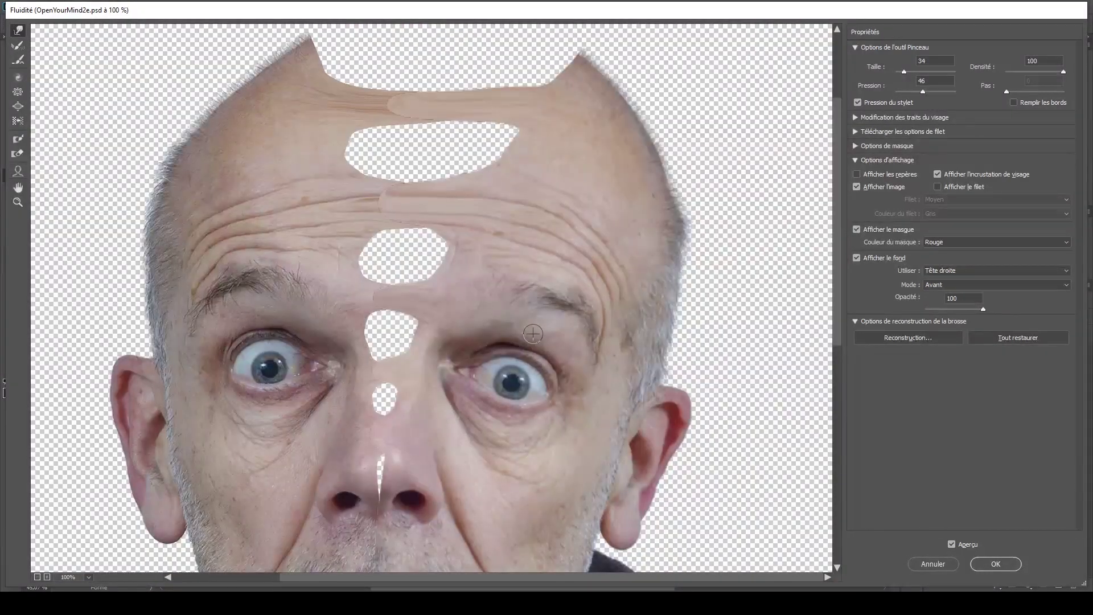
pyautogui.click(988, 562)
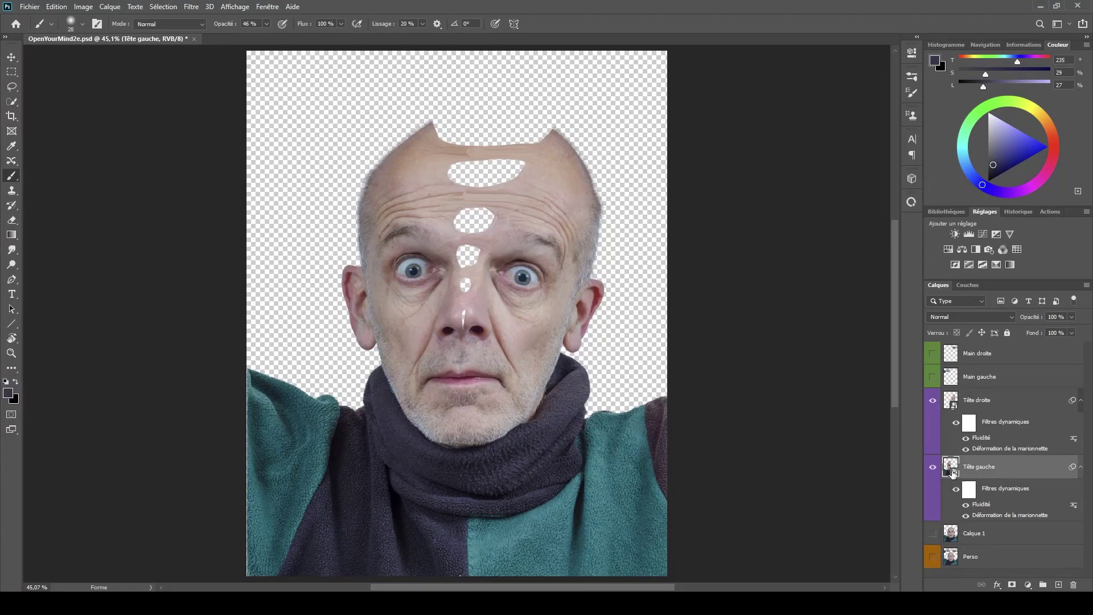
pyautogui.click(932, 469)
pyautogui.click(931, 470)
# - Reopen the Liquify filter of the Tête droite layer and use Tête gauche as its backdrop
pyautogui.click(1006, 408)
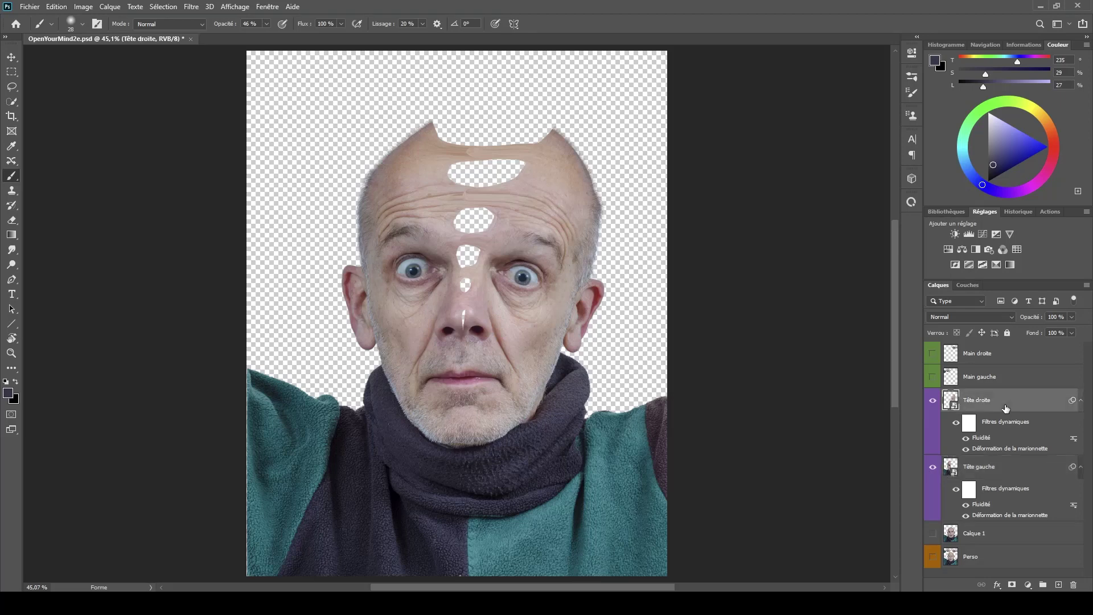
pyautogui.doubleClick(979, 439)
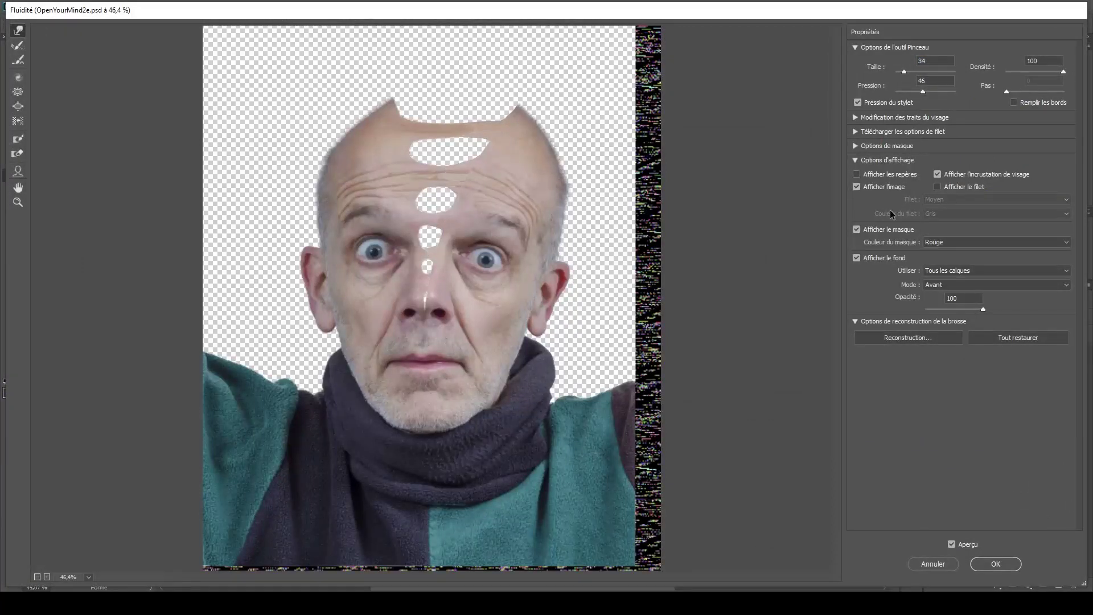
pyautogui.click(958, 271)
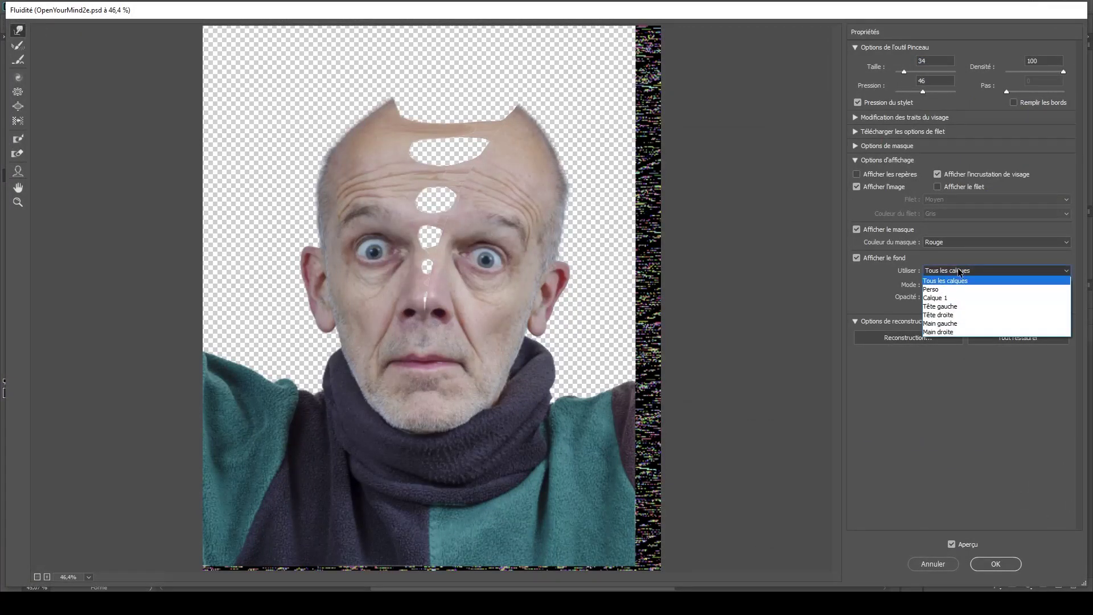
pyautogui.click(943, 307)
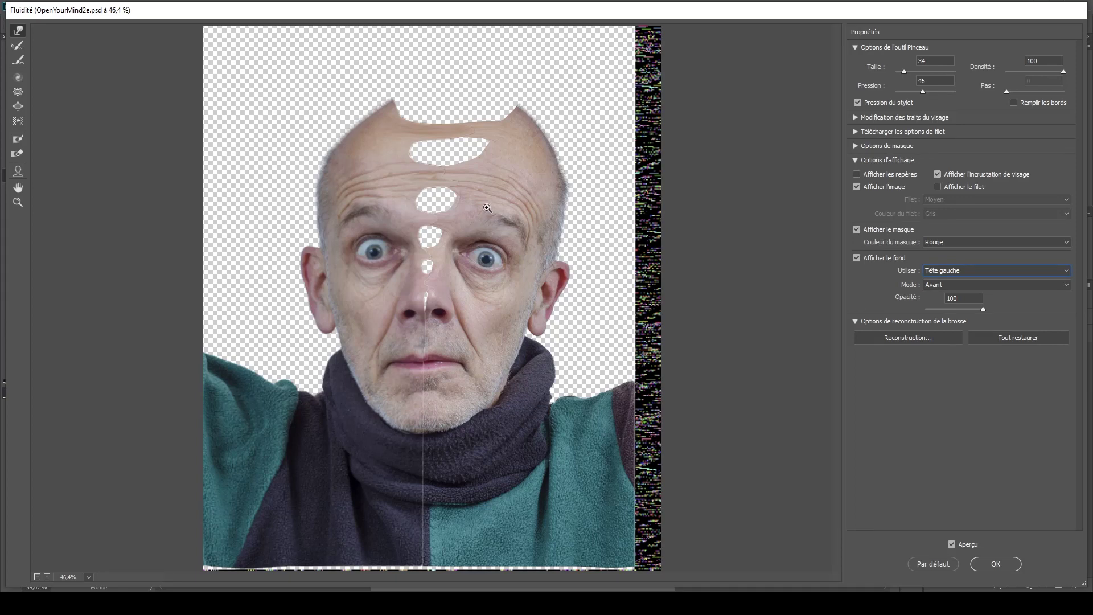
# - Enlarge the warp brush to size 79 with pressure 47 and push the right edges of the two forehead holes outward
pyautogui.keyDown('ctrl'); pyautogui.click(463, 208); pyautogui.keyUp('ctrl')
pyautogui.keyDown('ctrl'); pyautogui.click(462, 207); pyautogui.keyUp('ctrl')
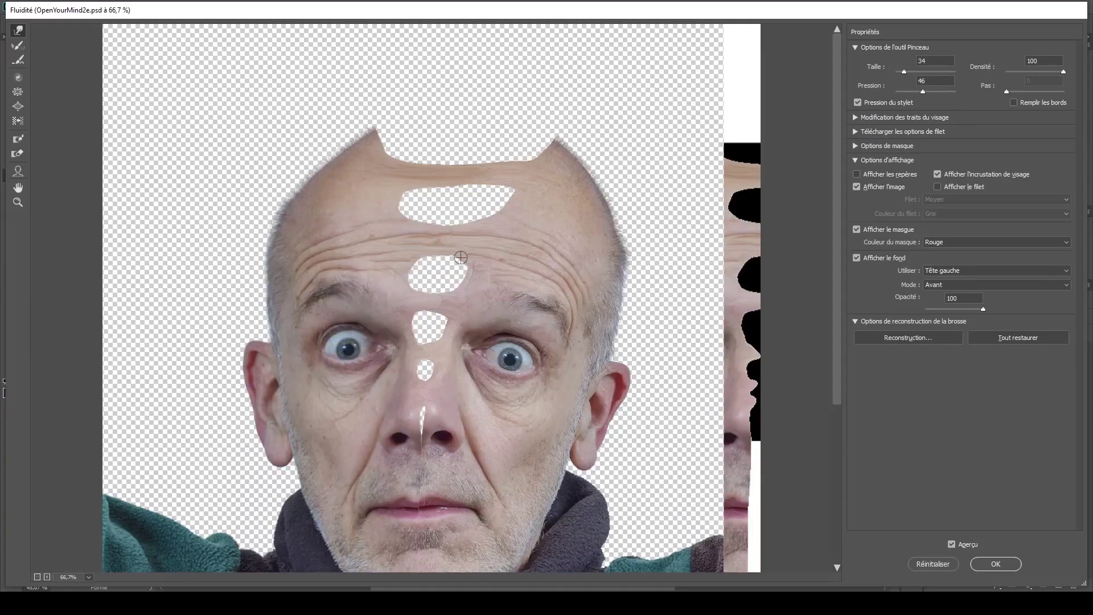
pyautogui.moveTo(495, 245); pyautogui.dragTo(514, 247)
pyautogui.moveTo(452, 278); pyautogui.dragTo(464, 268)
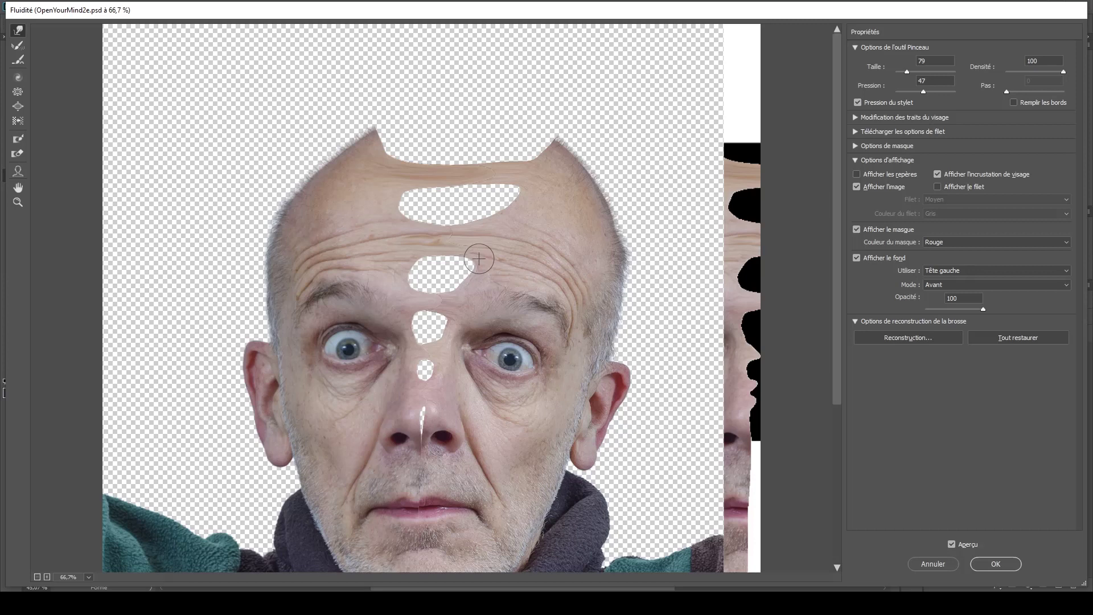
# - Refine the right edge of the lower forehead hole with the size 79 brush at pressure 84, and with size 49 at pressure 33
pyautogui.moveTo(440, 259); pyautogui.dragTo(436, 250)
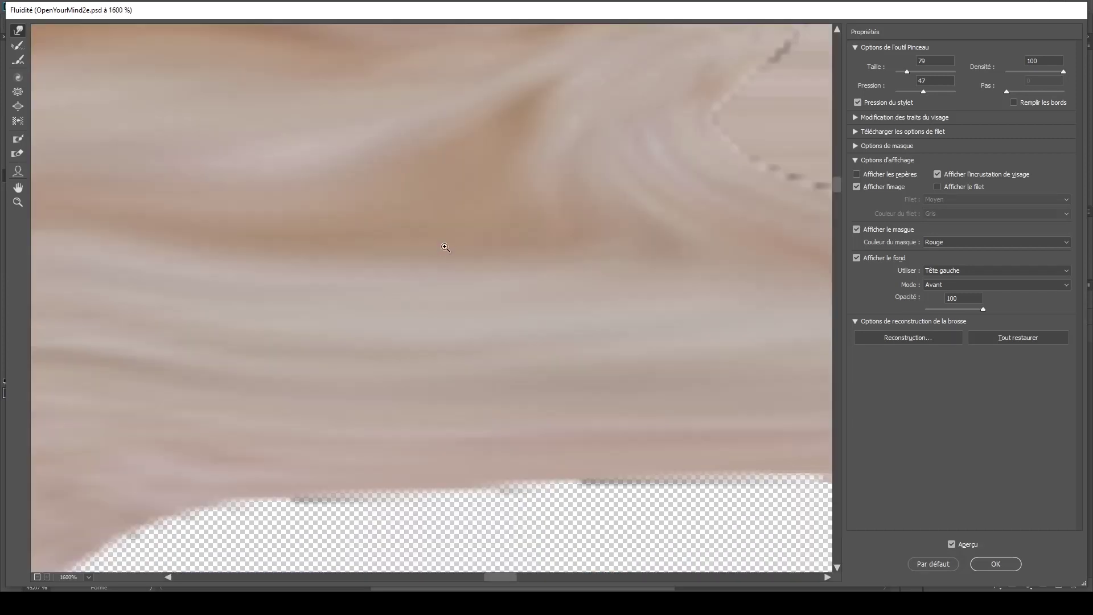
pyautogui.keyDown('alt'); pyautogui.click(444, 253); pyautogui.keyUp('alt')
pyautogui.keyDown('alt'); pyautogui.click(445, 254); pyautogui.keyUp('alt')
pyautogui.keyDown('alt'); pyautogui.click(455, 271); pyautogui.keyUp('alt')
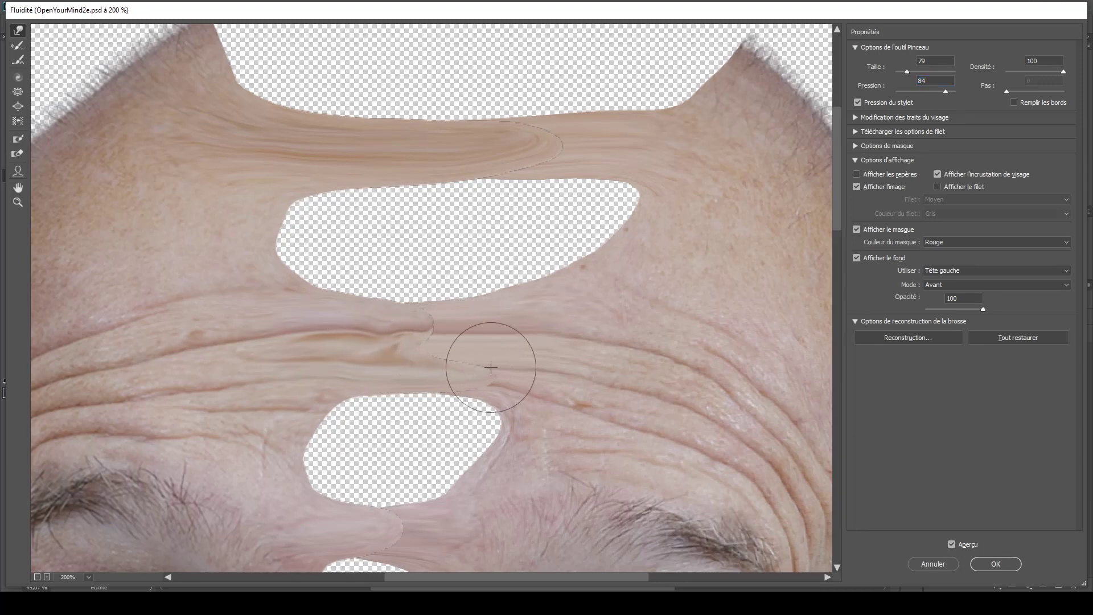
pyautogui.moveTo(490, 368); pyautogui.dragTo(485, 384)
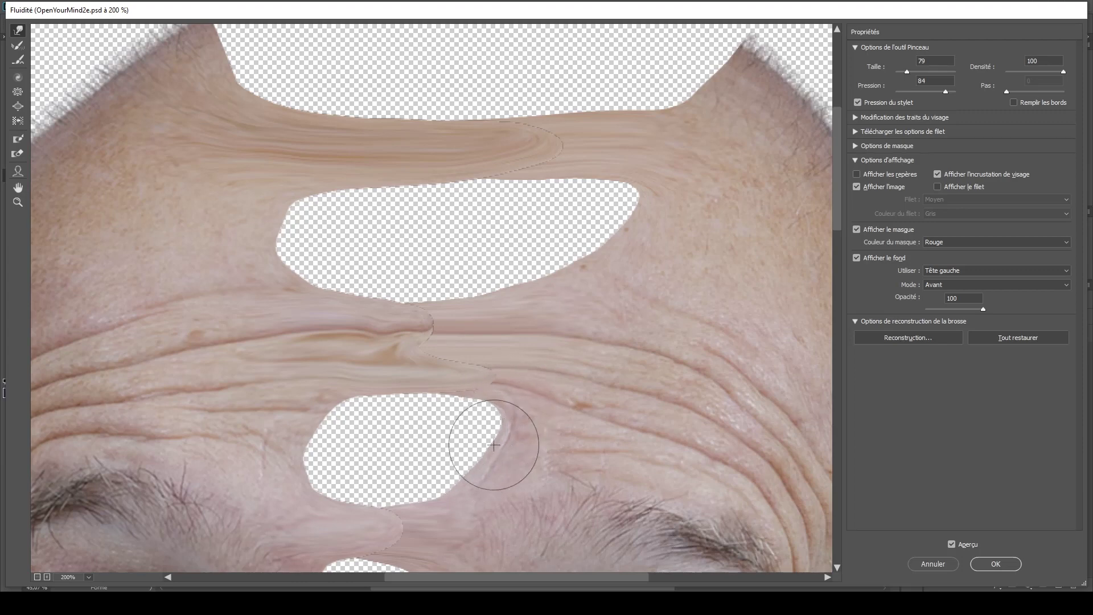
pyautogui.moveTo(494, 445); pyautogui.dragTo(442, 492)
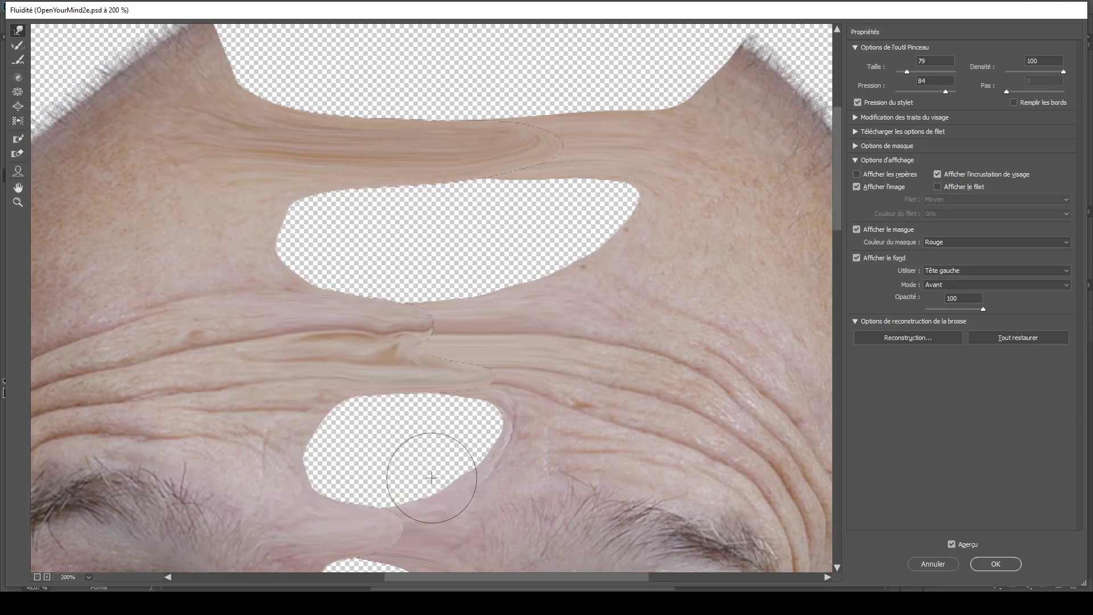
pyautogui.keyDown('alt'); pyautogui.rightClick(441, 451); pyautogui.keyUp('alt')
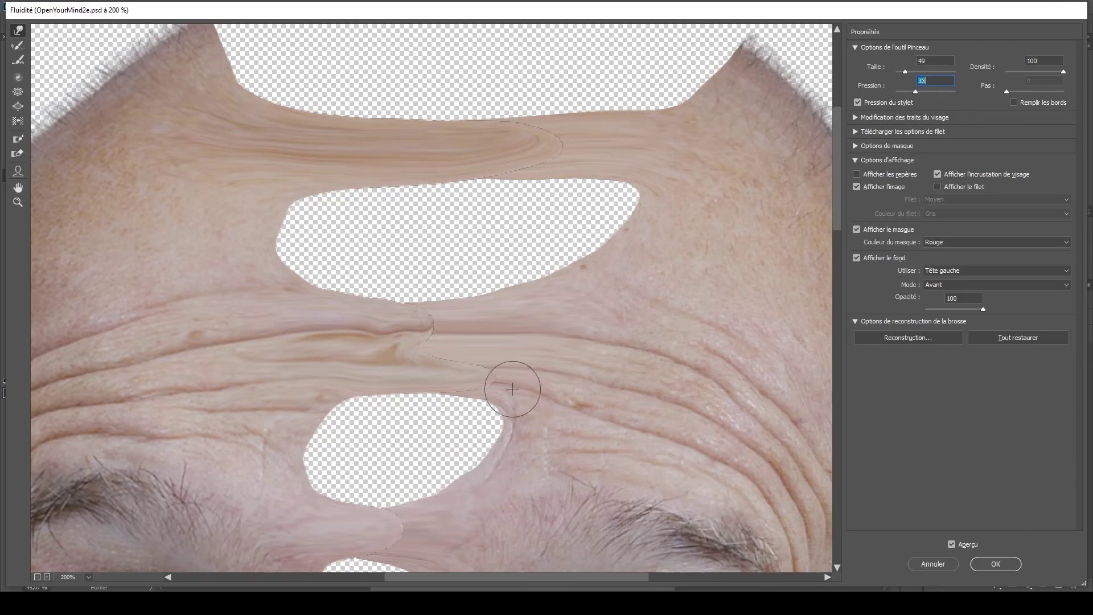
pyautogui.moveTo(448, 498)
pyautogui.mouseDown()
pyautogui.moveTo(448, 470)
pyautogui.moveTo(469, 473)
pyautogui.moveTo(463, 465)
pyautogui.moveTo(481, 439)
pyautogui.mouseUp()
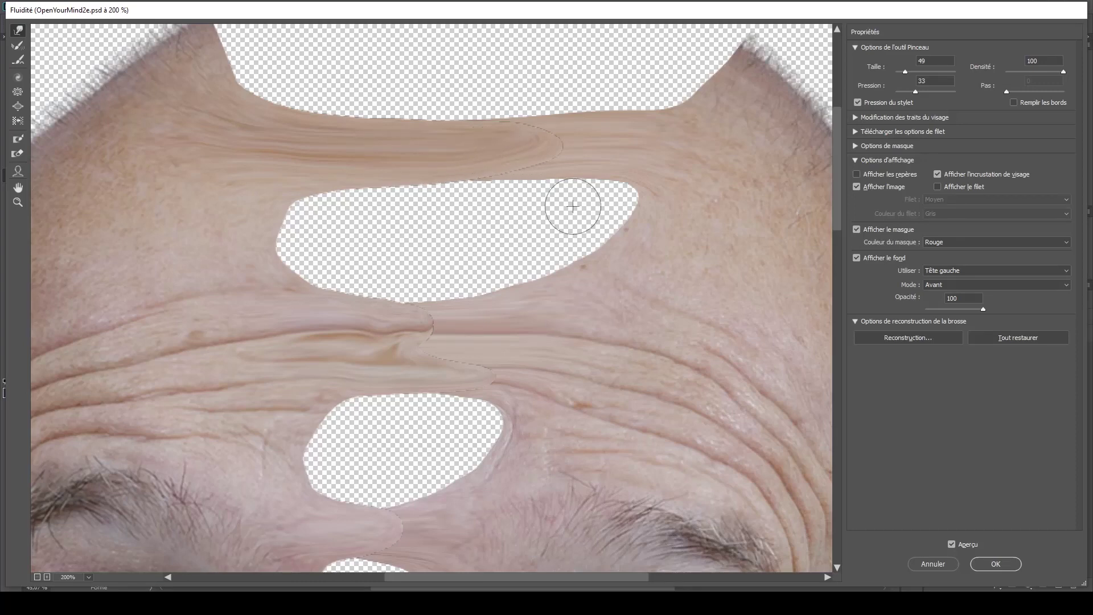
# - Set the warp brush to size 92 and pressure 31, and reshape the Tête droite skull tip where it meets the upper strand
pyautogui.keyDown('alt'); pyautogui.rightClick(685, 91); pyautogui.keyUp('alt')
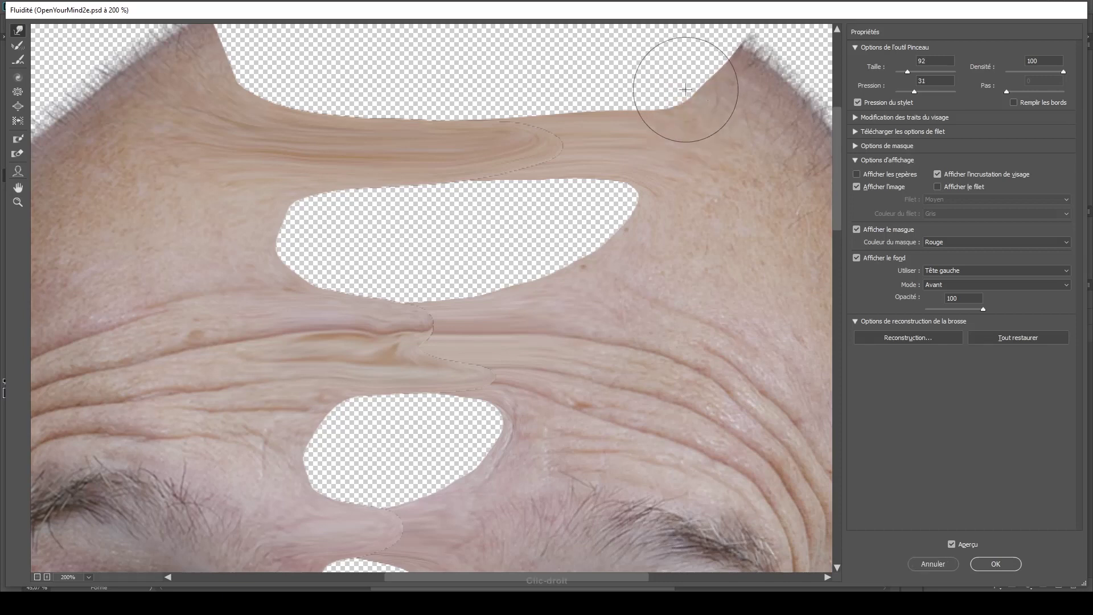
pyautogui.moveTo(685, 89); pyautogui.dragTo(708, 87)
pyautogui.moveTo(695, 190); pyautogui.dragTo(604, 244)
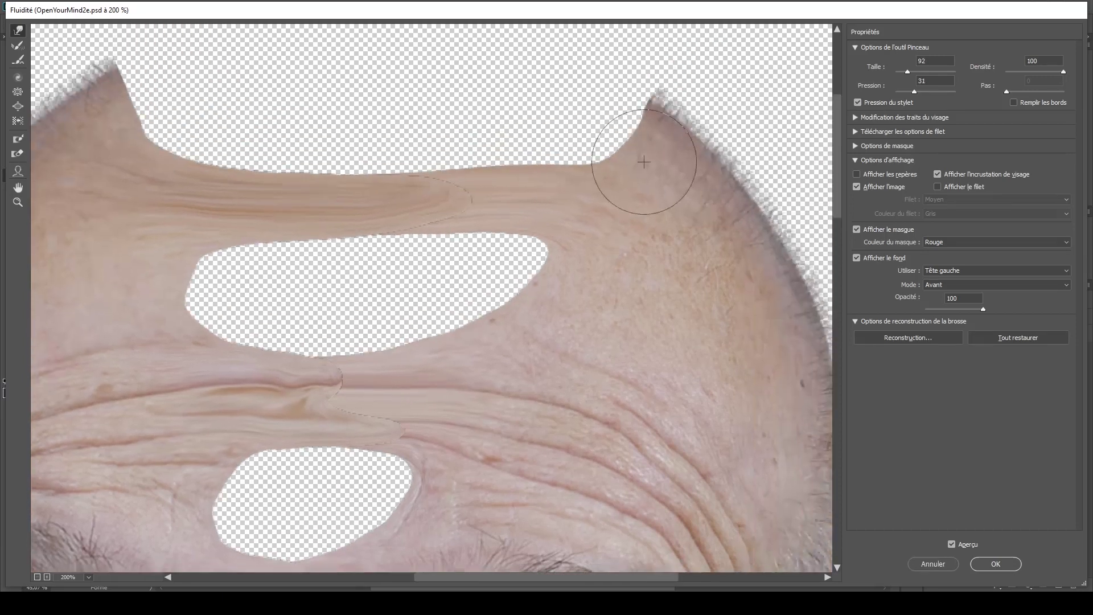
pyautogui.moveTo(644, 162)
pyautogui.mouseDown()
pyautogui.moveTo(642, 109)
pyautogui.moveTo(666, 101)
pyautogui.moveTo(651, 89)
pyautogui.moveTo(689, 102)
pyautogui.mouseUp()
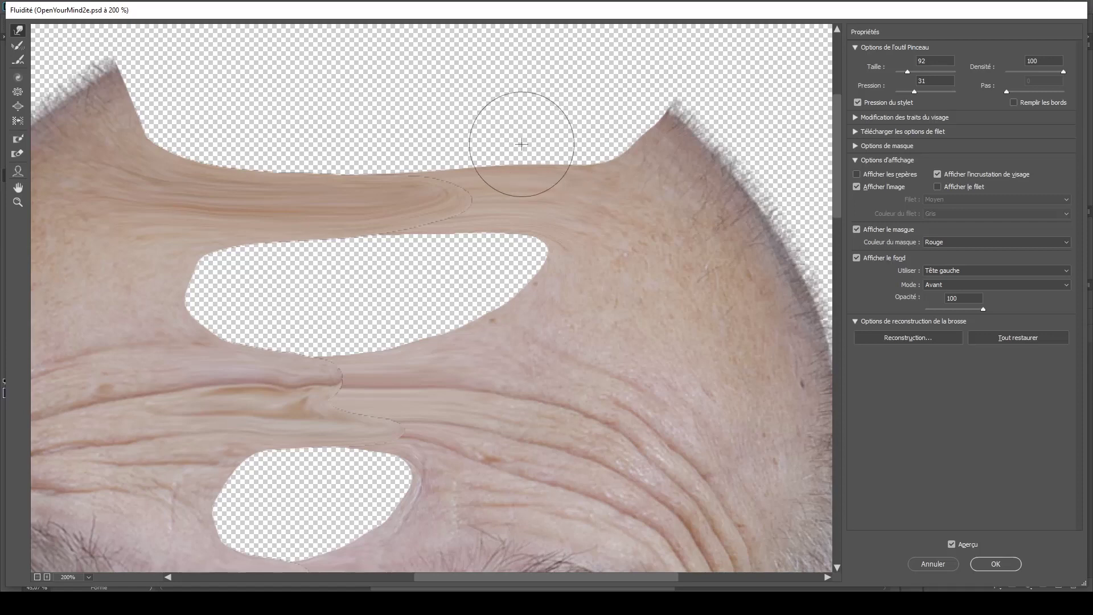
pyautogui.moveTo(481, 156); pyautogui.dragTo(424, 85)
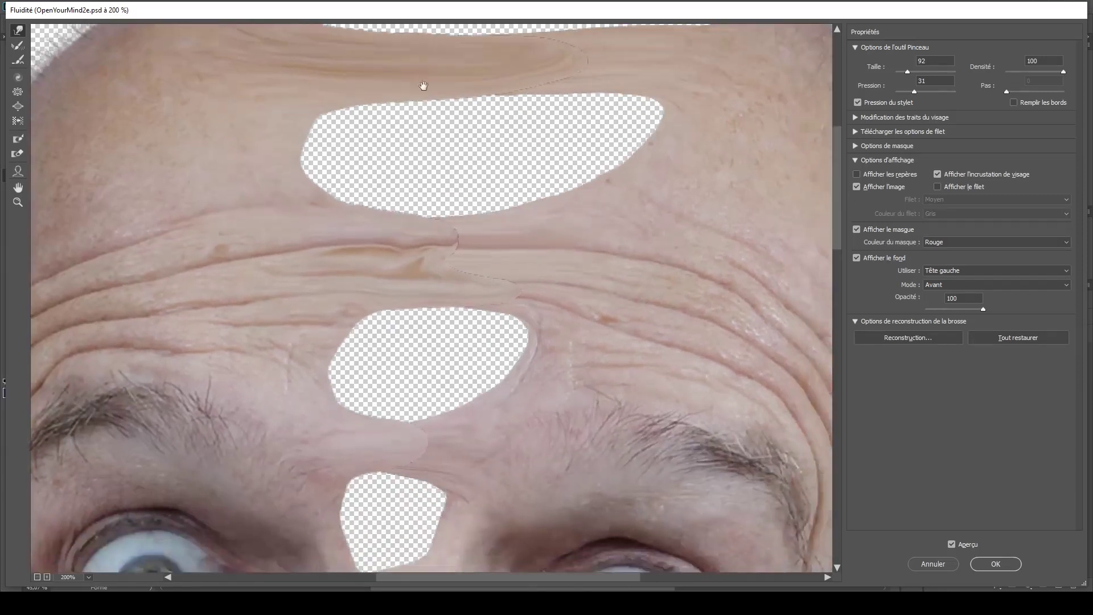
# - Set the warp brush to size 72 and pressure 26, and widen the nose bridge hole and the slit at the nose tip
pyautogui.moveTo(478, 267)
pyautogui.mouseDown()
pyautogui.moveTo(459, 173)
pyautogui.moveTo(473, 118)
pyautogui.mouseUp()
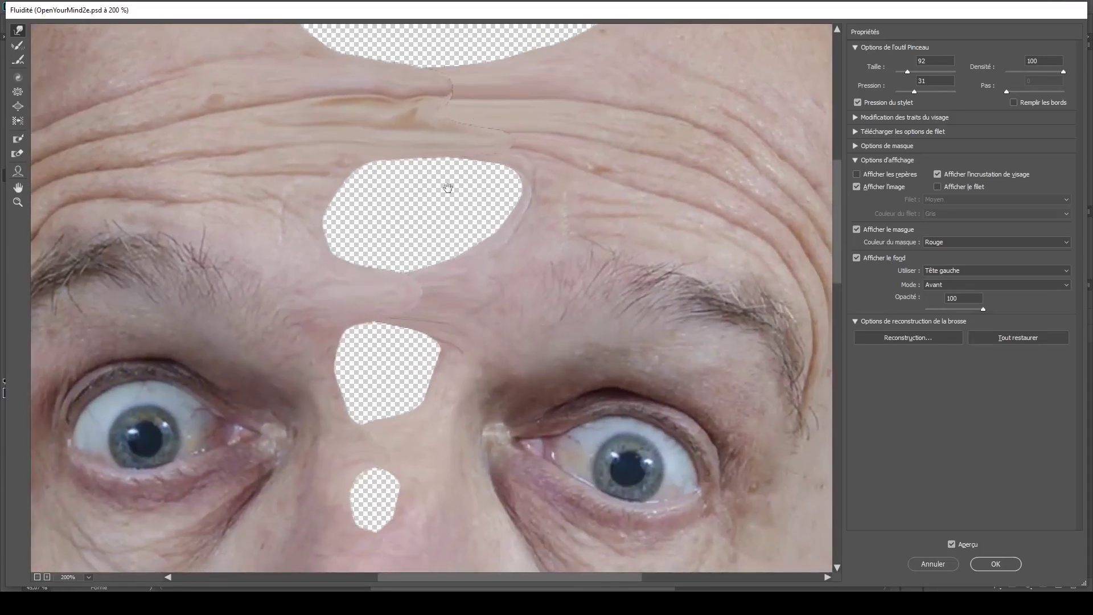
pyautogui.moveTo(446, 182)
pyautogui.mouseDown()
pyautogui.moveTo(479, 121)
pyautogui.moveTo(472, 143)
pyautogui.moveTo(426, 146)
pyautogui.moveTo(424, 193)
pyautogui.moveTo(487, 199)
pyautogui.mouseUp()
pyautogui.keyDown('alt'); pyautogui.rightClick(429, 142); pyautogui.keyUp('alt')
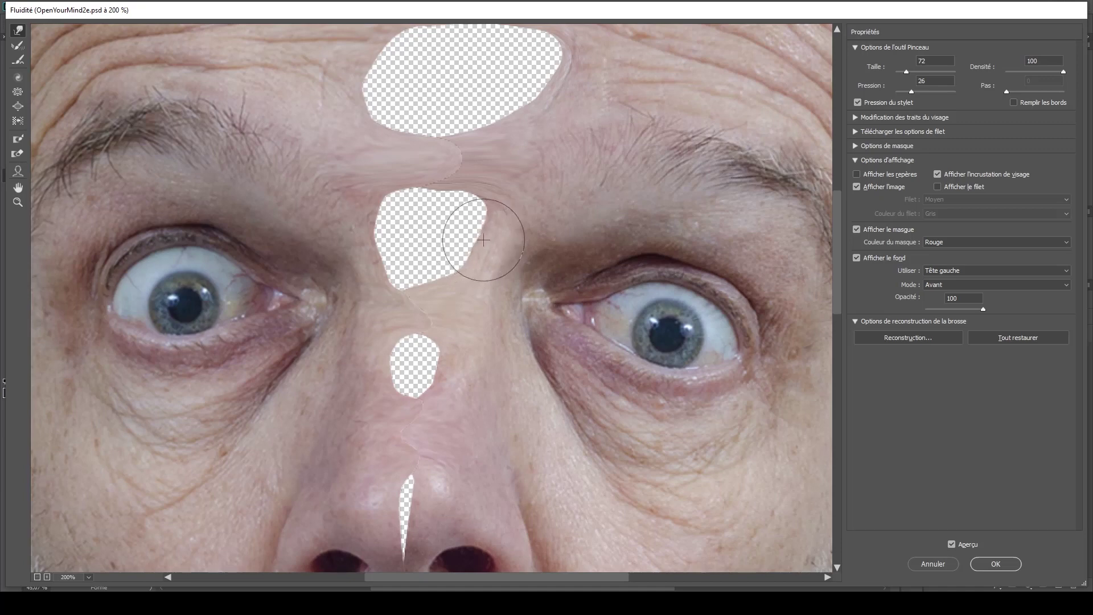
pyautogui.moveTo(491, 199)
pyautogui.mouseDown()
pyautogui.moveTo(483, 183)
pyautogui.moveTo(439, 207)
pyautogui.moveTo(424, 171)
pyautogui.mouseUp()
pyautogui.moveTo(454, 322); pyautogui.dragTo(466, 168)
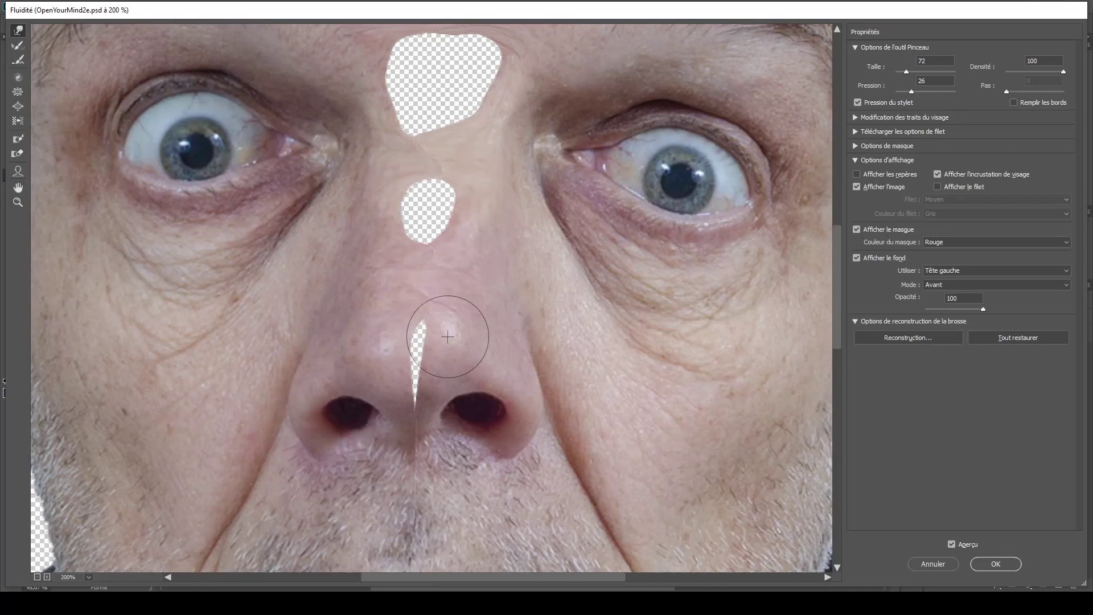
pyautogui.moveTo(435, 343)
pyautogui.mouseDown()
pyautogui.moveTo(422, 337)
pyautogui.moveTo(429, 319)
pyautogui.moveTo(434, 329)
pyautogui.moveTo(425, 293)
pyautogui.moveTo(422, 310)
pyautogui.moveTo(439, 283)
pyautogui.moveTo(420, 281)
pyautogui.moveTo(444, 307)
pyautogui.moveTo(431, 322)
pyautogui.mouseUp()
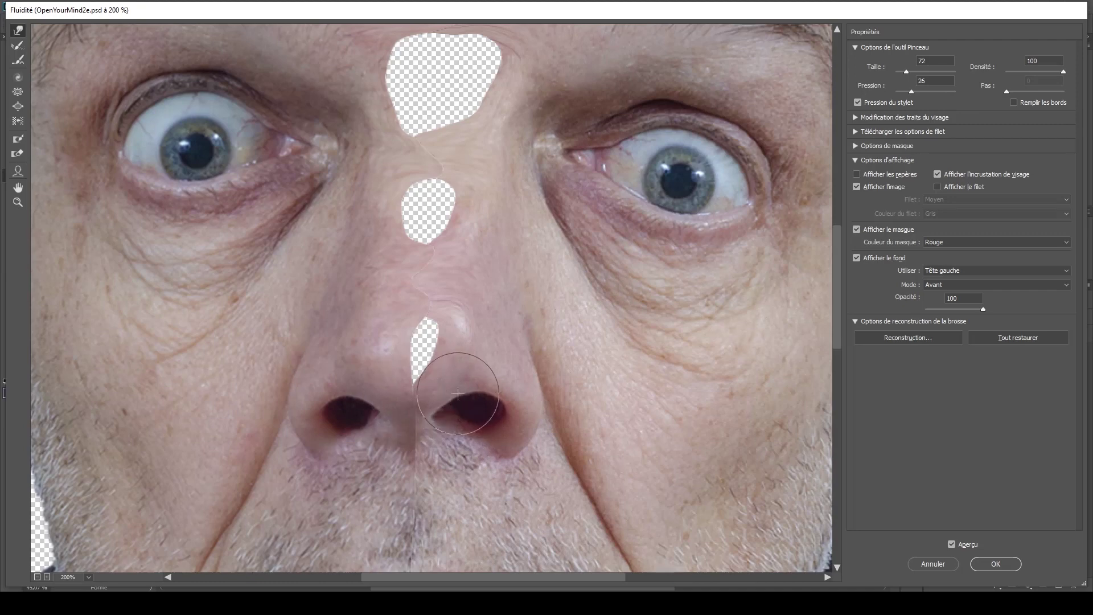
pyautogui.keyDown('alt'); pyautogui.click(446, 371); pyautogui.keyUp('alt')
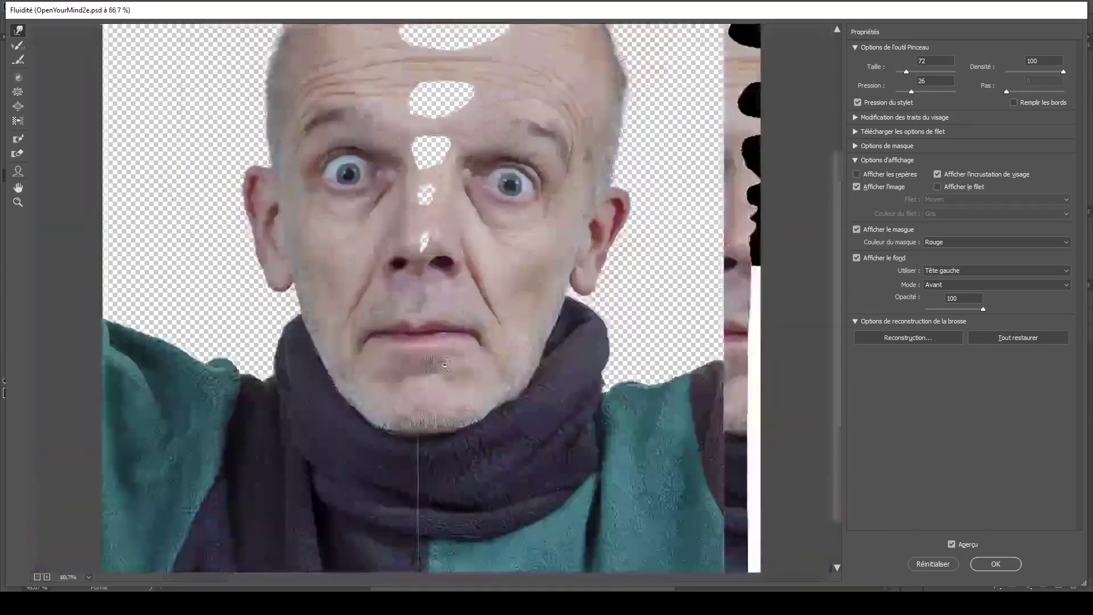
# - Refine the edge of the top forehead hole with warp brush sizes 177 and 89 at pressure 48, and apply the Liquify filter
pyautogui.moveTo(447, 330); pyautogui.dragTo(480, 434)
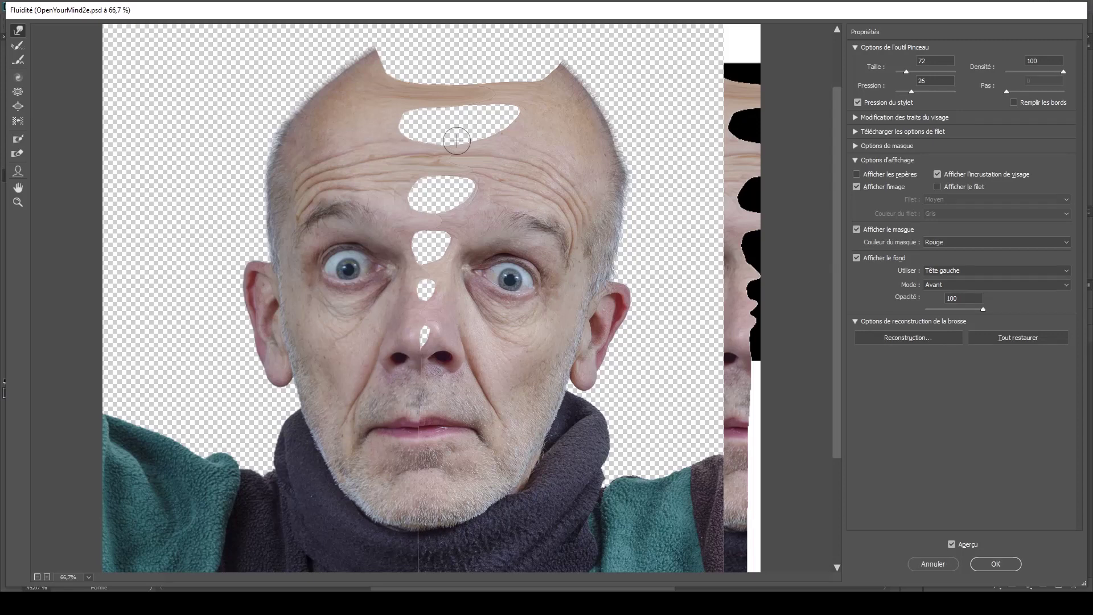
pyautogui.moveTo(460, 147); pyautogui.dragTo(475, 200)
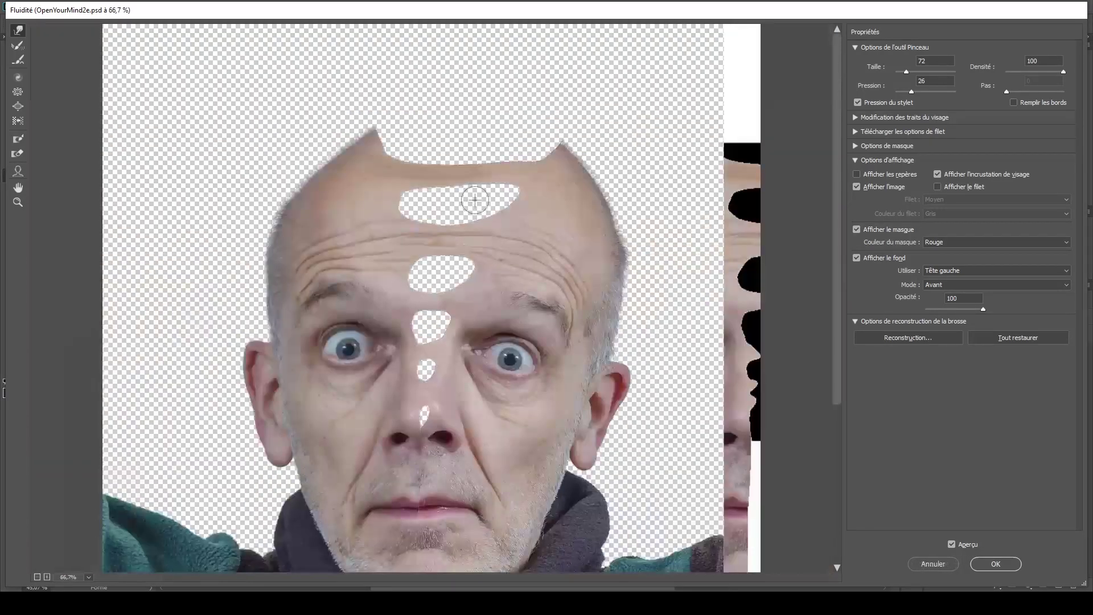
pyautogui.keyDown('alt'); pyautogui.rightClick(480, 224); pyautogui.keyUp('alt')
pyautogui.click(457, 228)
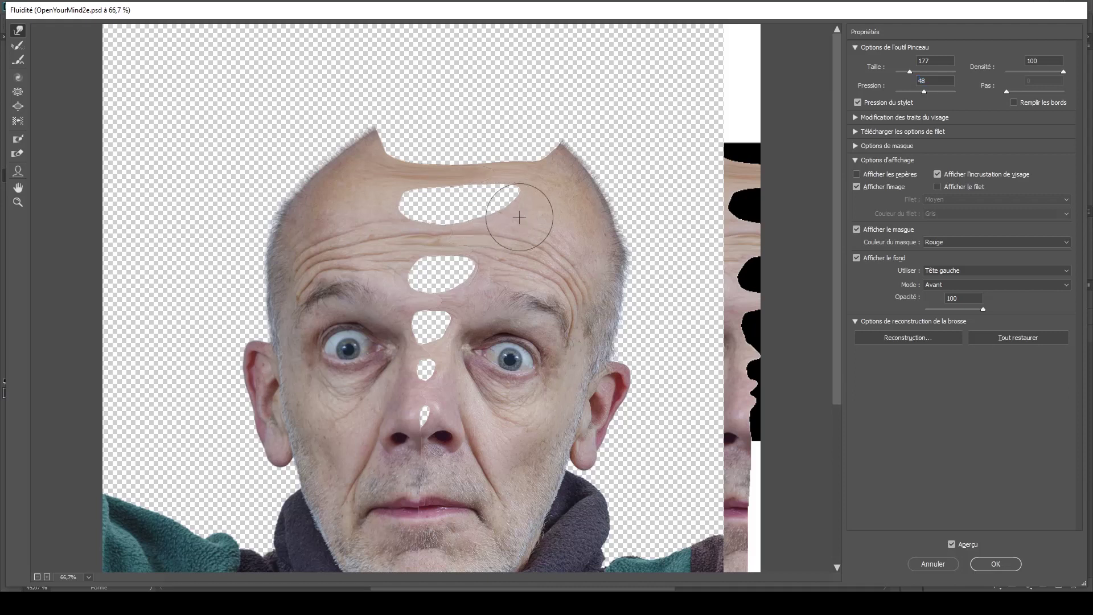
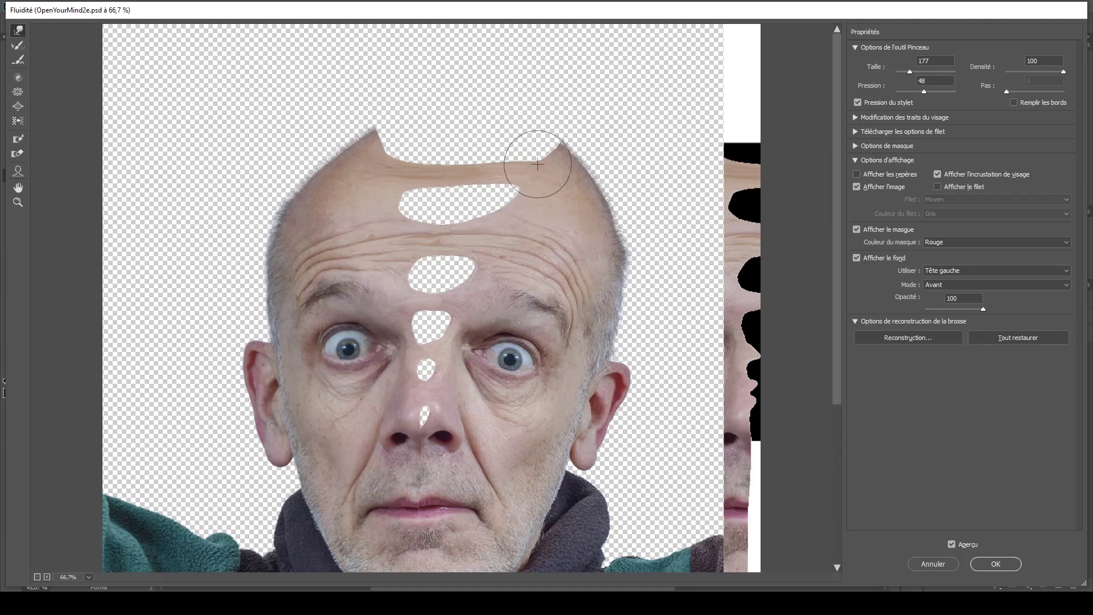
pyautogui.moveTo(541, 165); pyautogui.dragTo(487, 186)
pyautogui.click(488, 185)
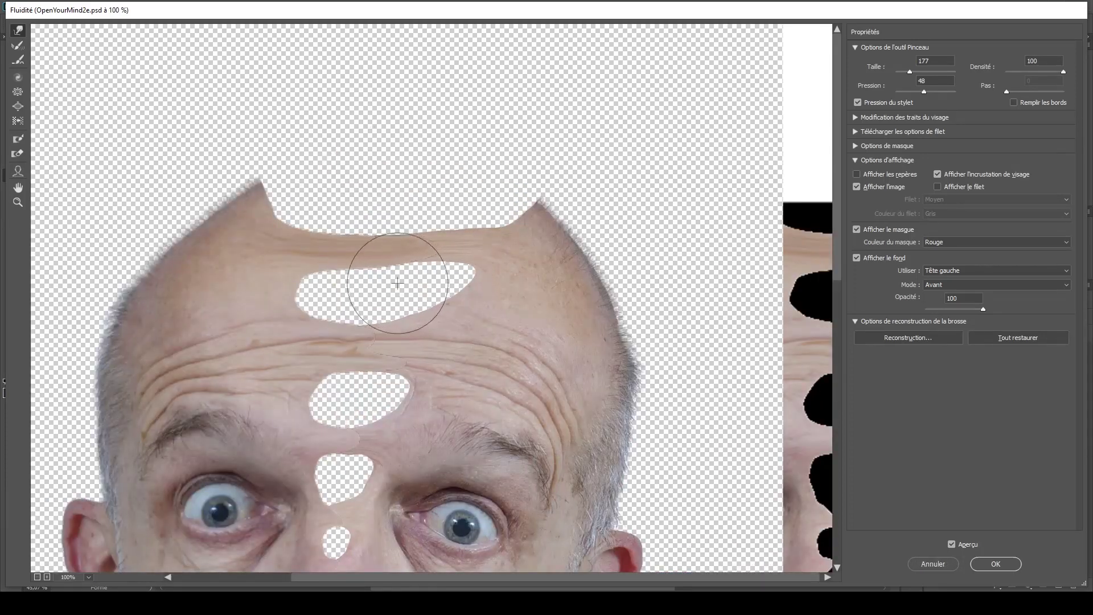
pyautogui.keyDown('alt'); pyautogui.rightClick(439, 267); pyautogui.keyUp('alt')
pyautogui.moveTo(430, 273); pyautogui.dragTo(399, 281)
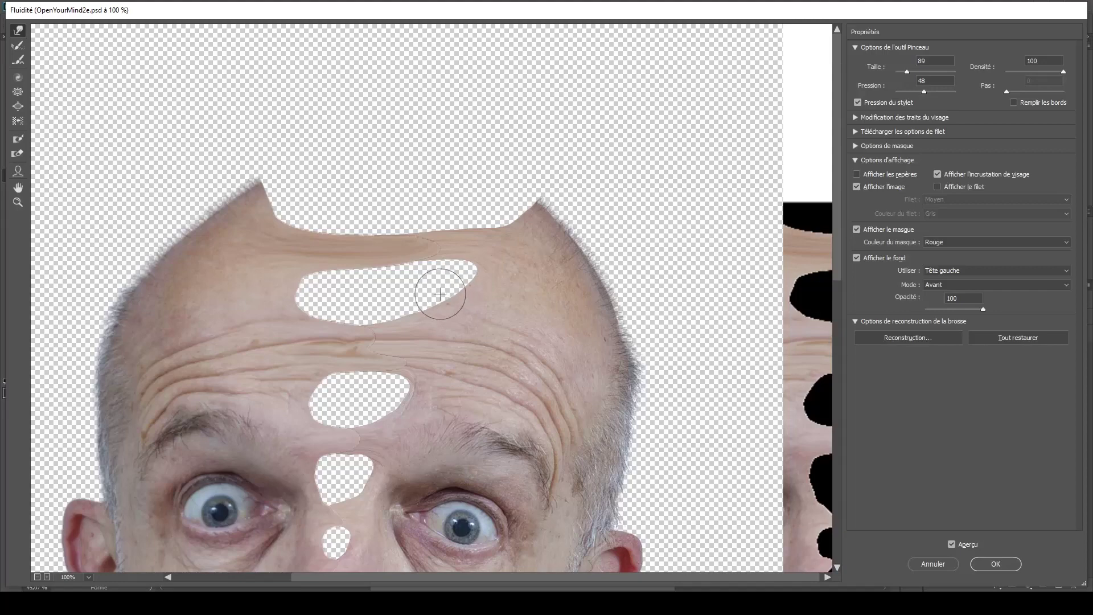
pyautogui.click(995, 564)
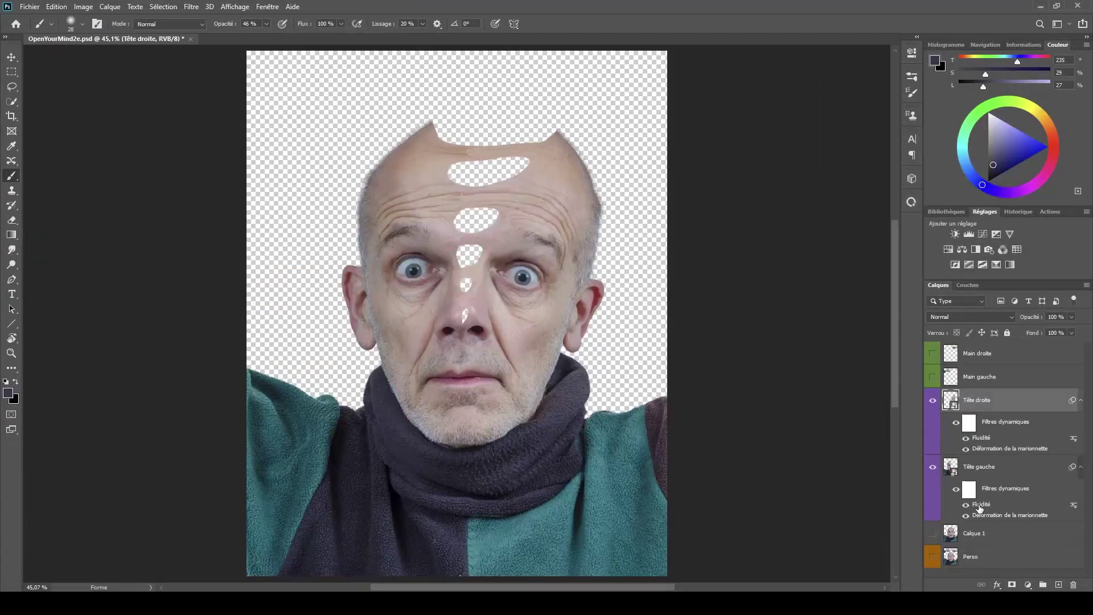
# - Reopen the Liquify filter of the Tête gauche layer, check the strand overlaps up close and close the filter
pyautogui.doubleClick(979, 505)
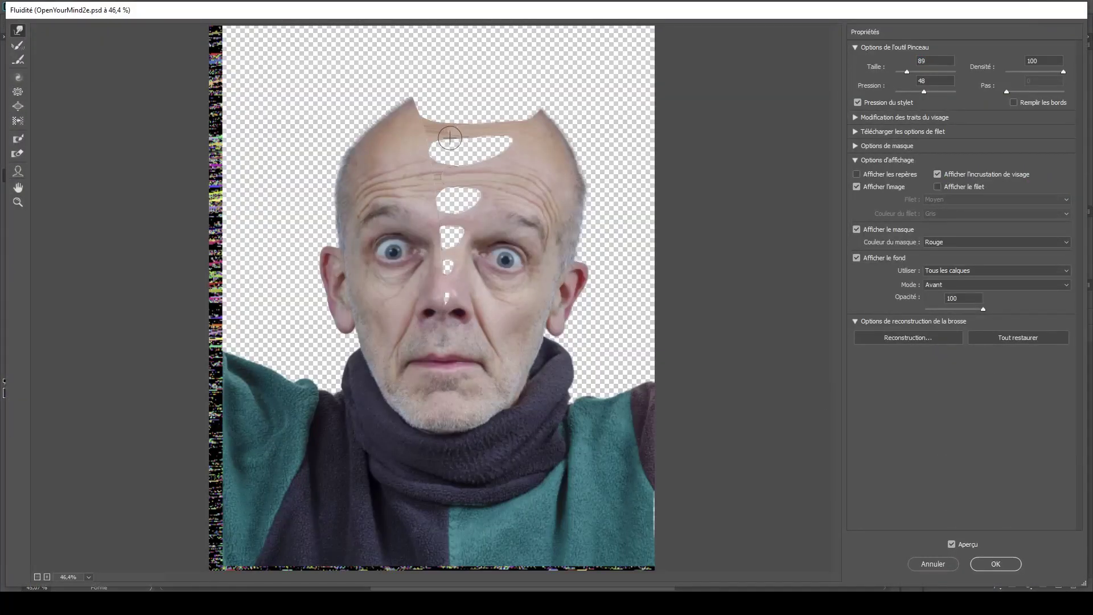
pyautogui.click(495, 176)
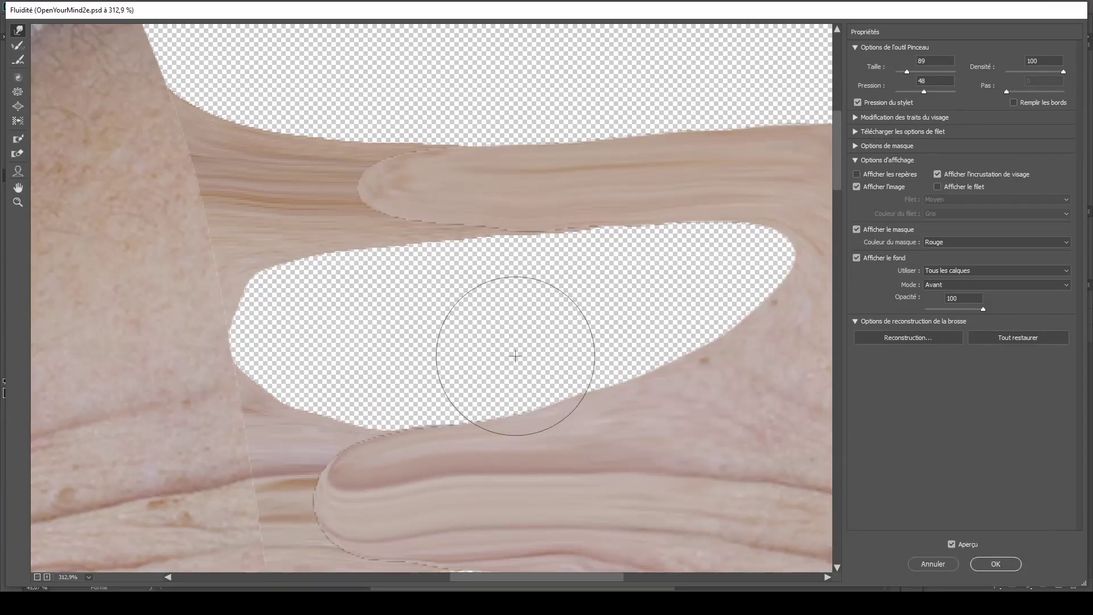
pyautogui.click(989, 564)
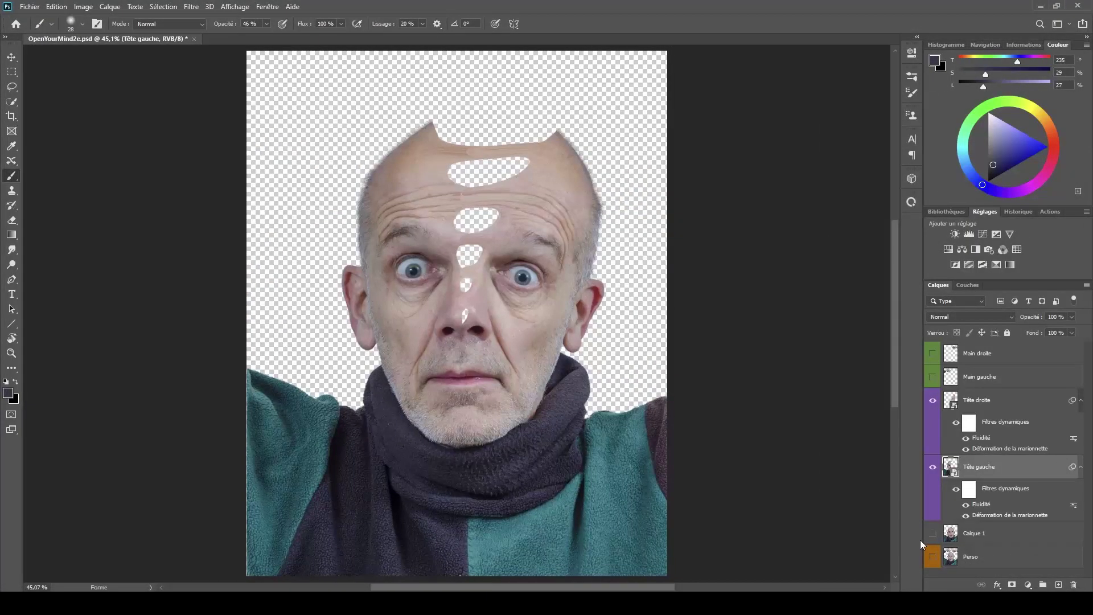
# - Toggle the visibility of the Tête droite layer to compare how its strands overlap those of Tête gauche
pyautogui.click(936, 400)
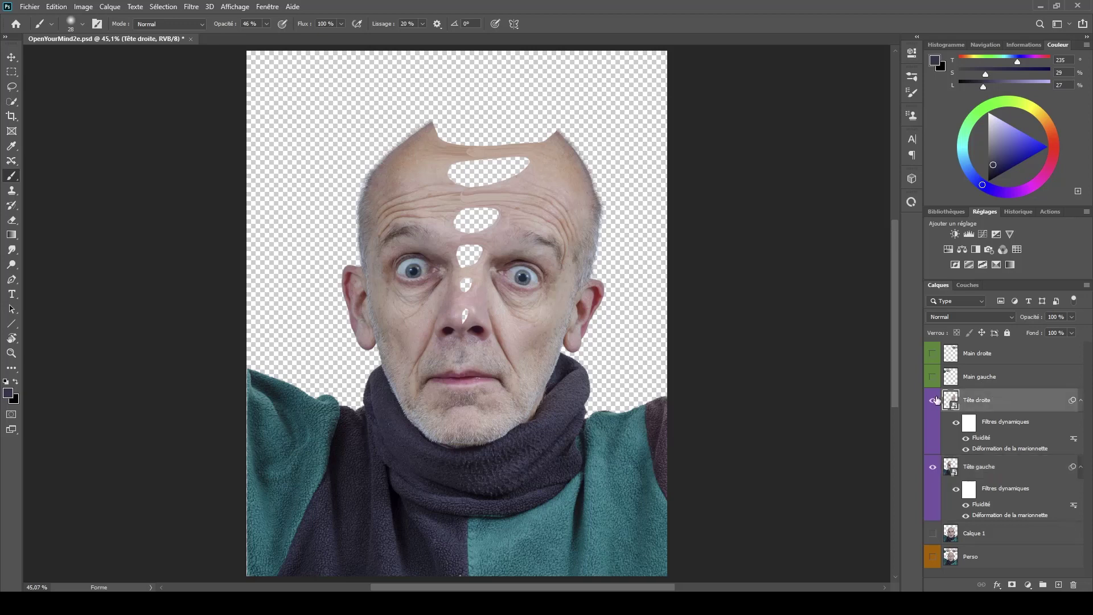
pyautogui.click(932, 402)
pyautogui.click(933, 401)
pyautogui.click(932, 402)
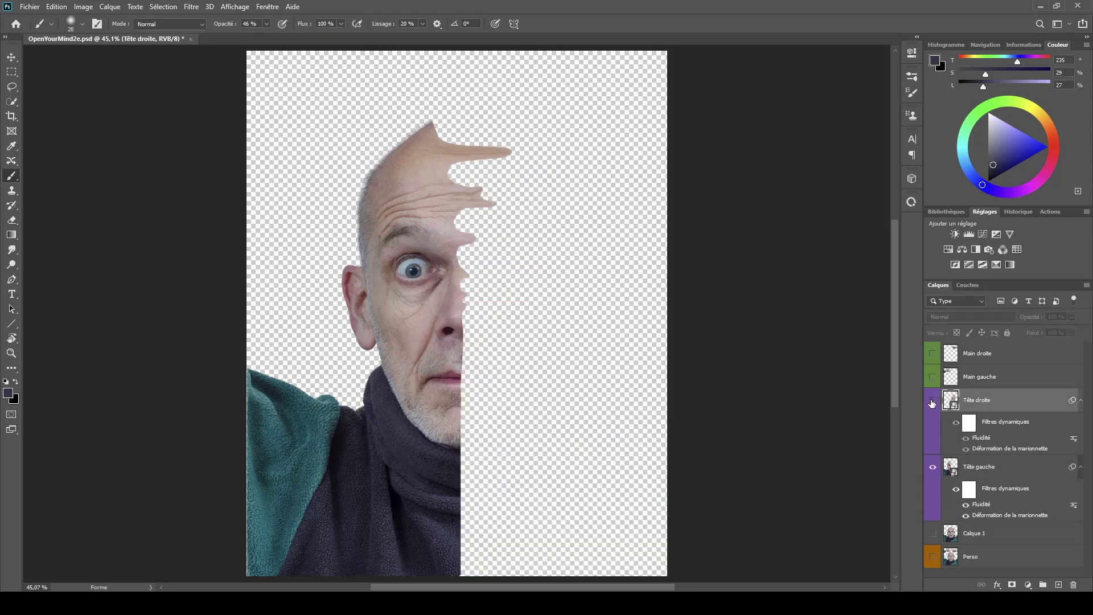
pyautogui.click(932, 403)
pyautogui.click(932, 403)
pyautogui.click(932, 402)
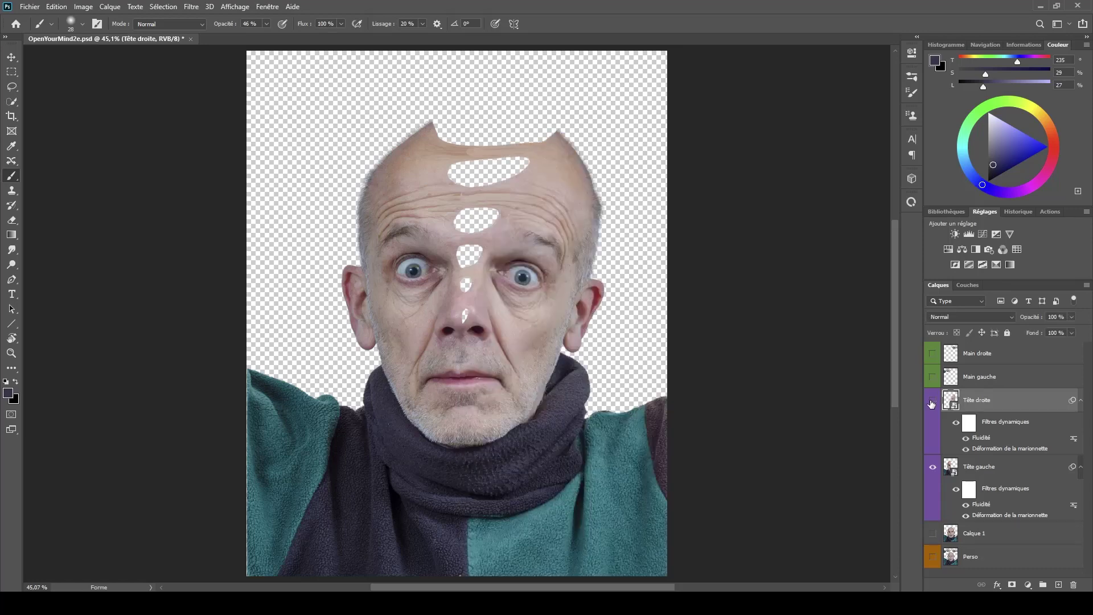
pyautogui.click(931, 403)
pyautogui.click(933, 402)
# - Add a layer mask to Tête droite and set up the Arrondi flou soft brush with 0% hardness
pyautogui.click(1012, 585)
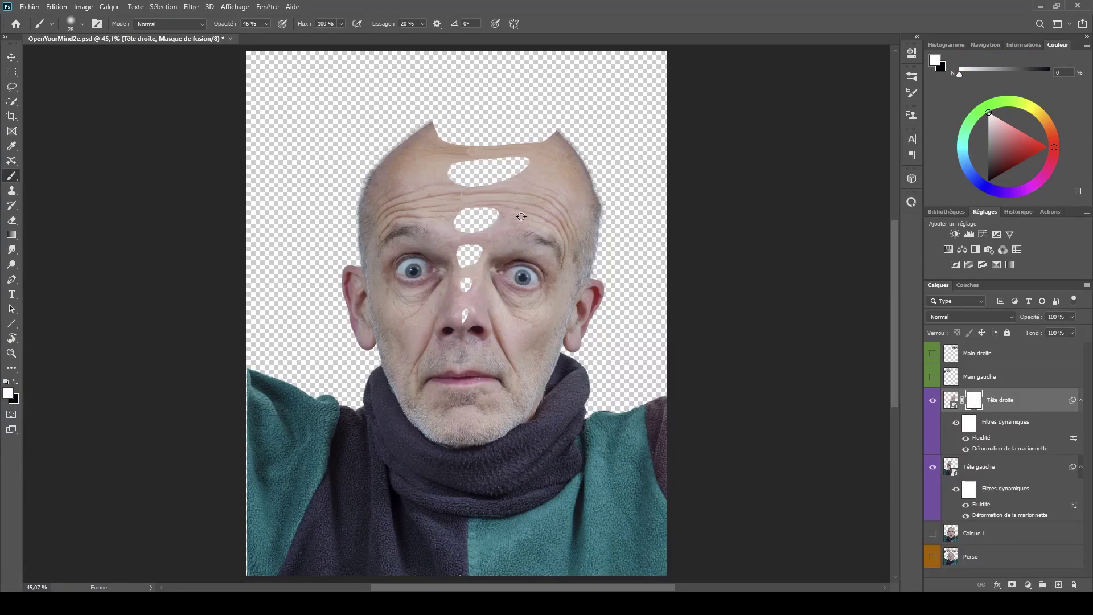
pyautogui.keyDown('alt'); pyautogui.rightClick(540, 218); pyautogui.keyUp('alt')
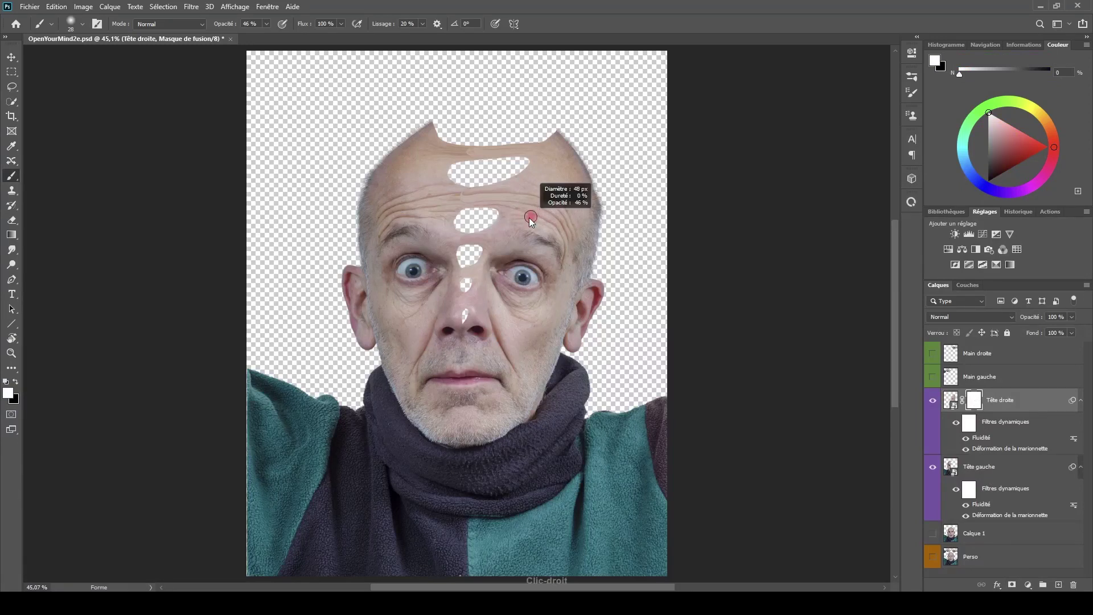
pyautogui.rightClick(487, 183)
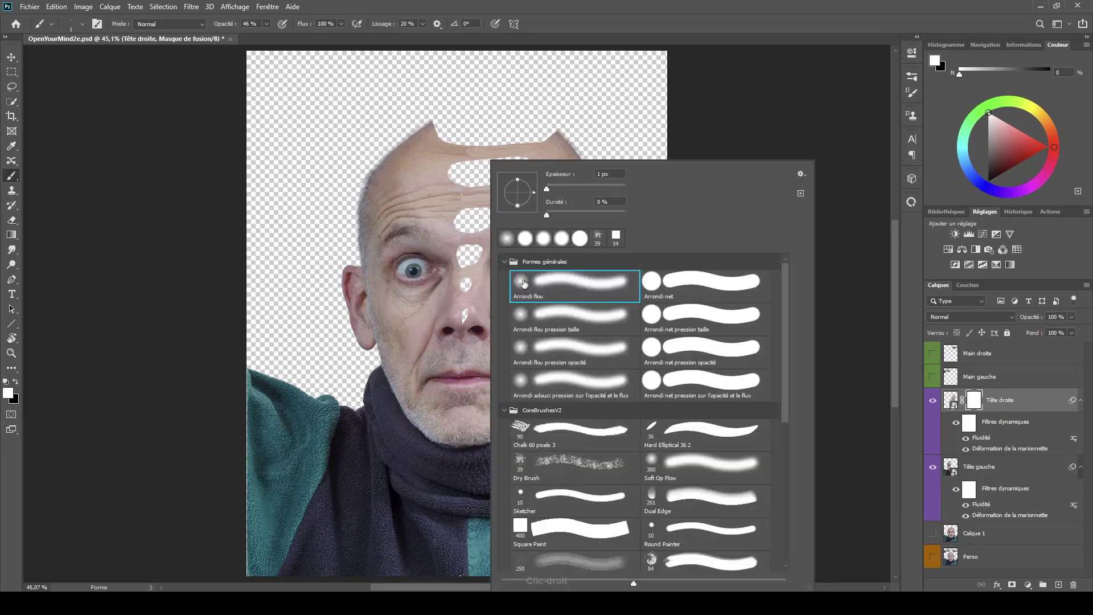
pyautogui.click(528, 39)
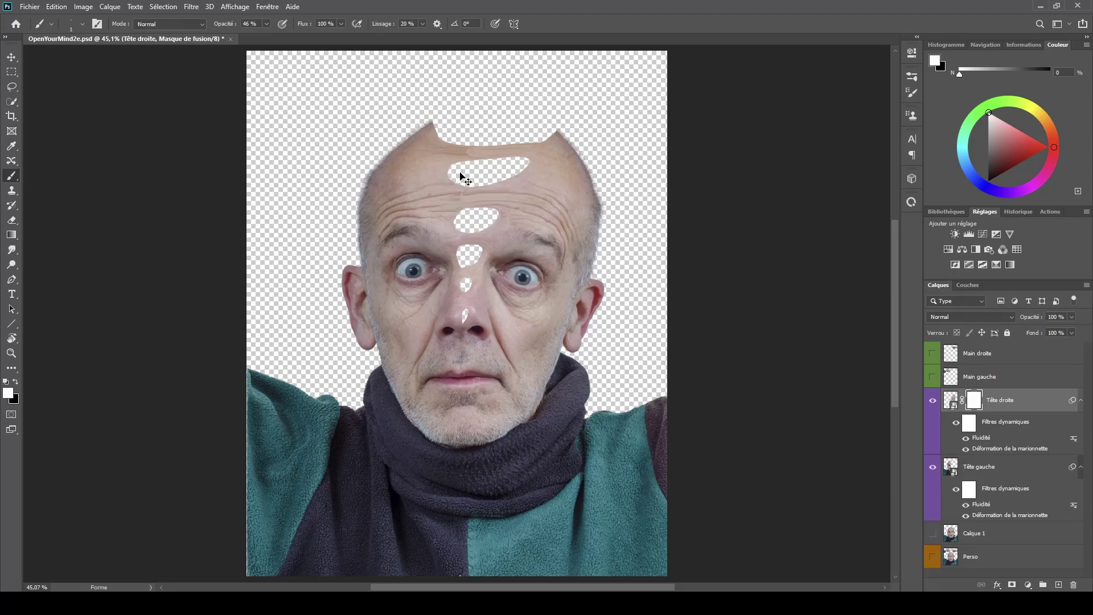
# - Paint black on the Tête droite mask with a size 46 brush to blend the overlap on the uppermost forehead strand
pyautogui.moveTo(468, 171)
pyautogui.mouseDown()
pyautogui.moveTo(514, 186)
pyautogui.moveTo(507, 151)
pyautogui.moveTo(488, 276)
pyautogui.moveTo(481, 254)
pyautogui.mouseUp()
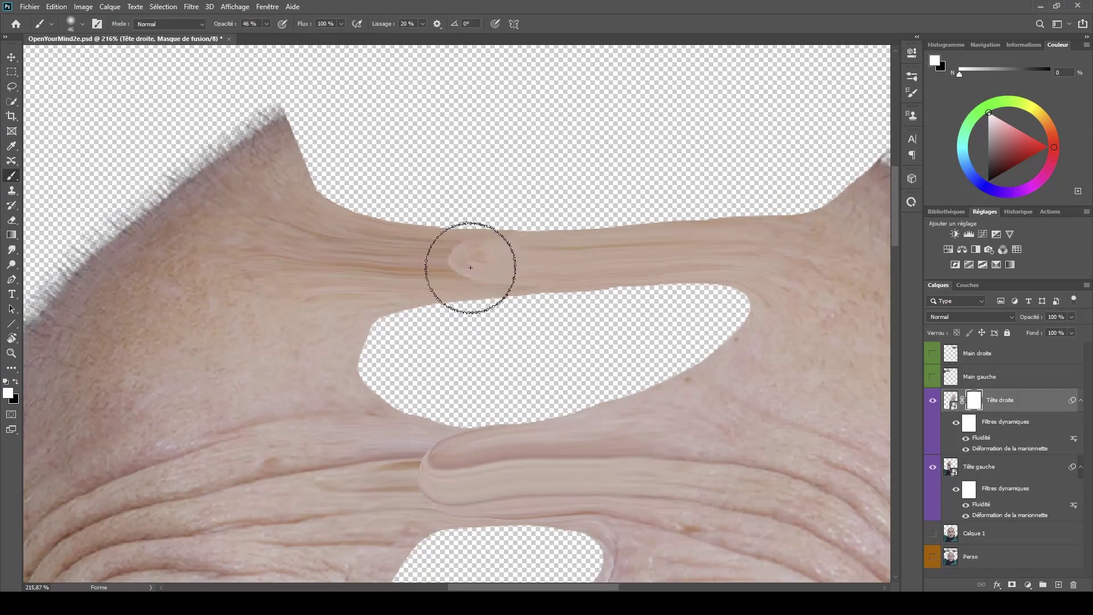
pyautogui.press('x')
pyautogui.moveTo(480, 247); pyautogui.dragTo(481, 234)
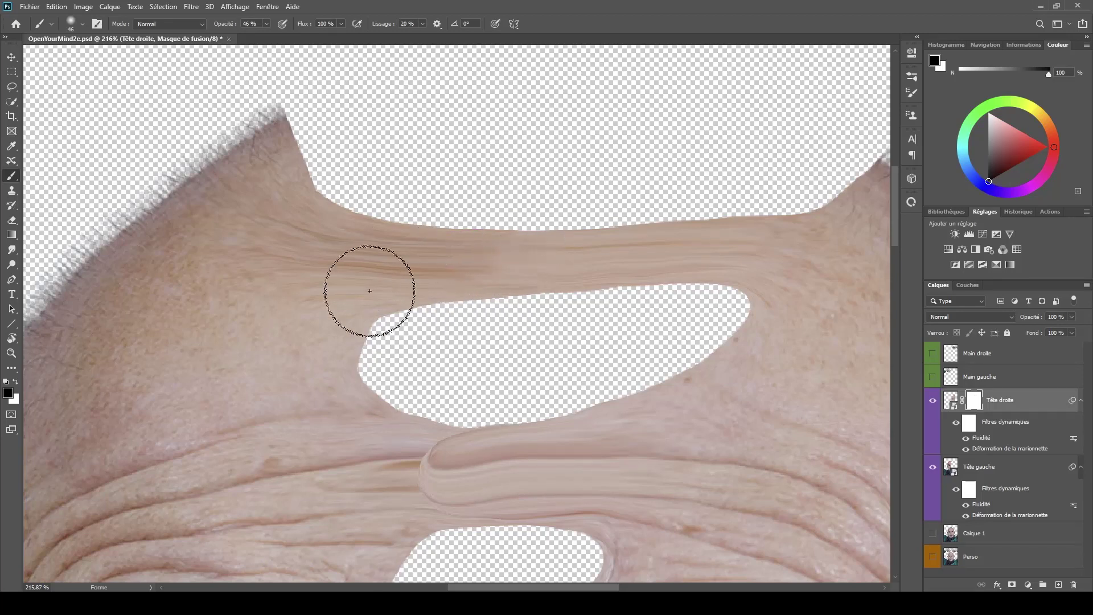
# - Blend the wrinkled forehead strand and the strand between the eyebrows on the mask, reducing the brush to size 32
pyautogui.moveTo(490, 347); pyautogui.dragTo(532, 66)
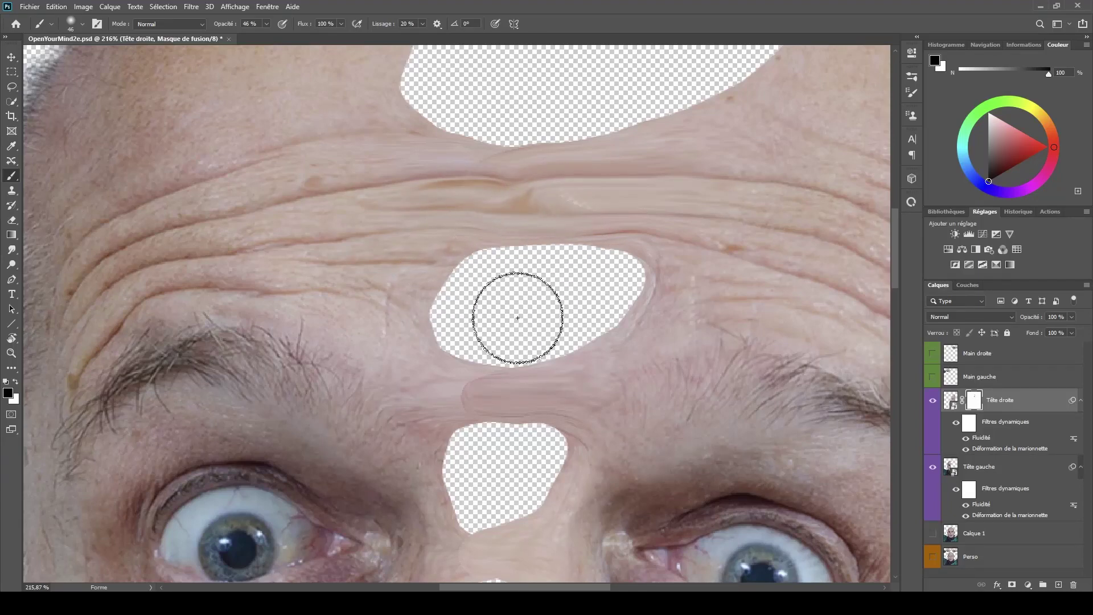
pyautogui.keyDown('alt'); pyautogui.rightClick(491, 150); pyautogui.keyUp('alt')
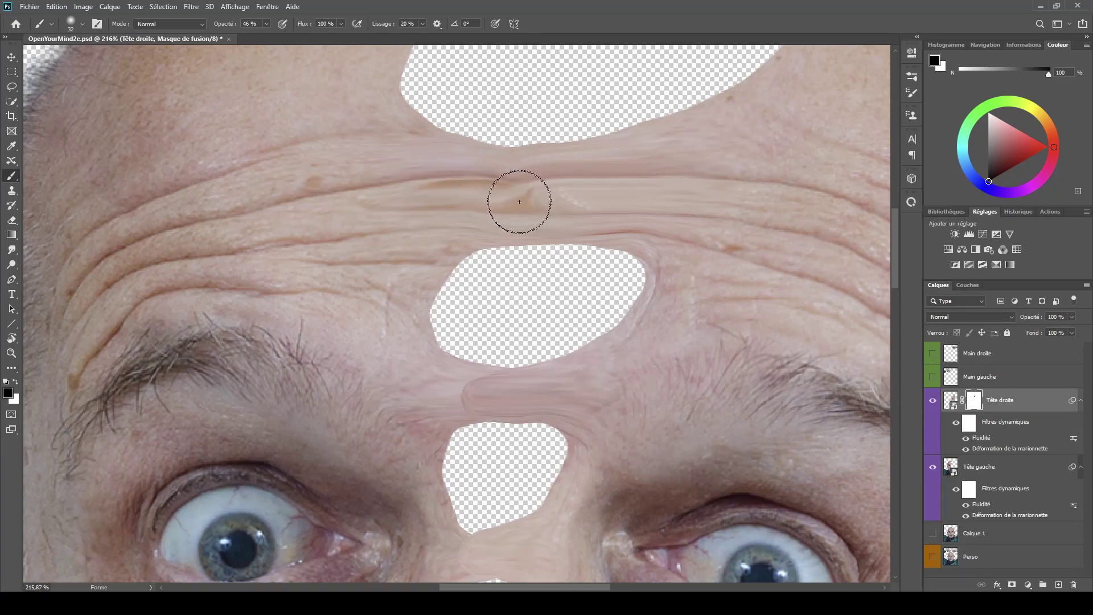
pyautogui.moveTo(483, 325); pyautogui.dragTo(569, 319)
pyautogui.moveTo(457, 210)
pyautogui.mouseDown()
pyautogui.moveTo(531, 380)
pyautogui.moveTo(542, 379)
pyautogui.mouseUp()
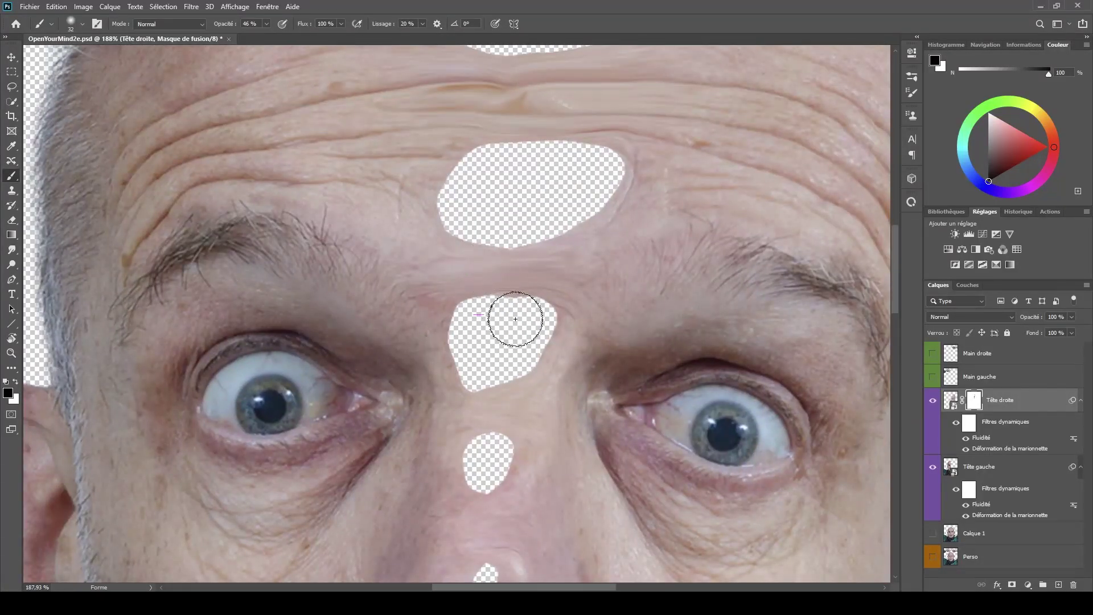
pyautogui.moveTo(527, 311); pyautogui.dragTo(514, 312)
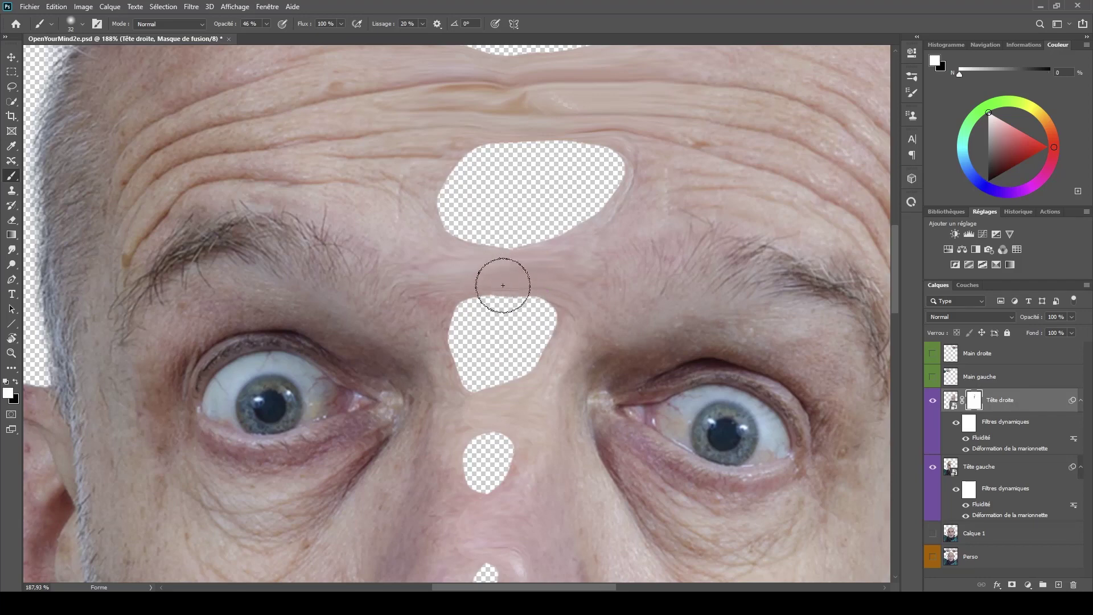
# - Blend the overlaps across the nose bridge on the mask with a size 18 brush, alternating black and white
pyautogui.scroll(-3, 503, 399)
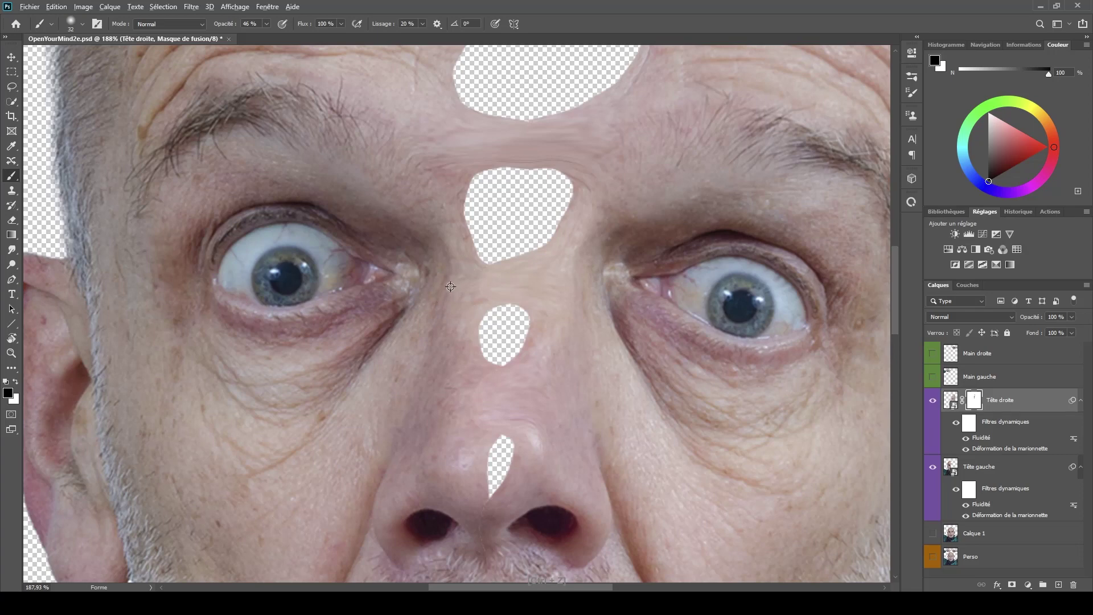
pyautogui.moveTo(450, 286); pyautogui.dragTo(440, 292)
pyautogui.press('x')
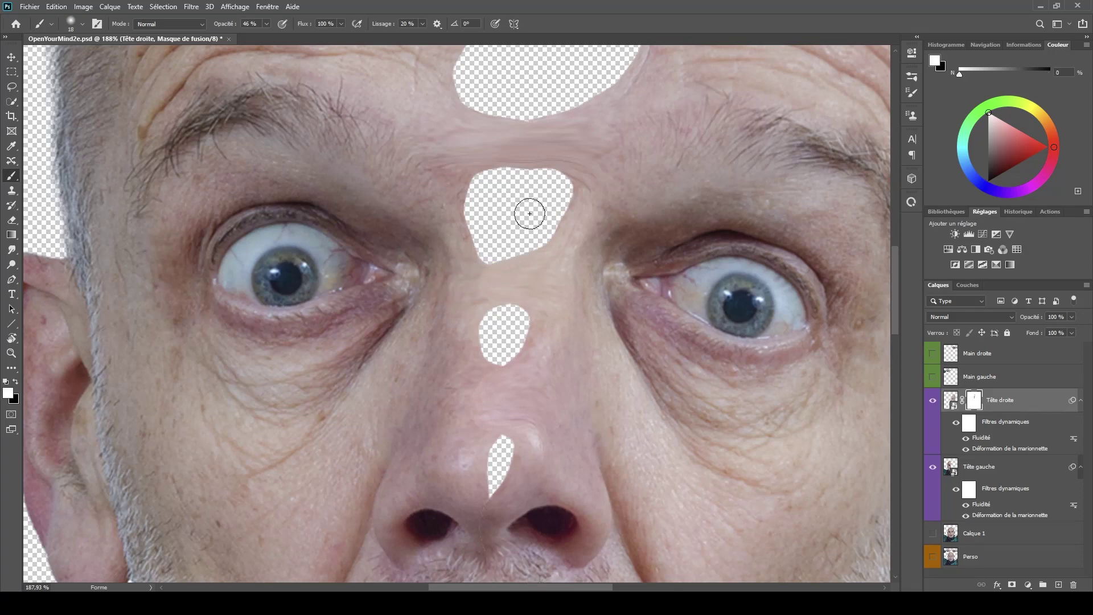
pyautogui.press('x')
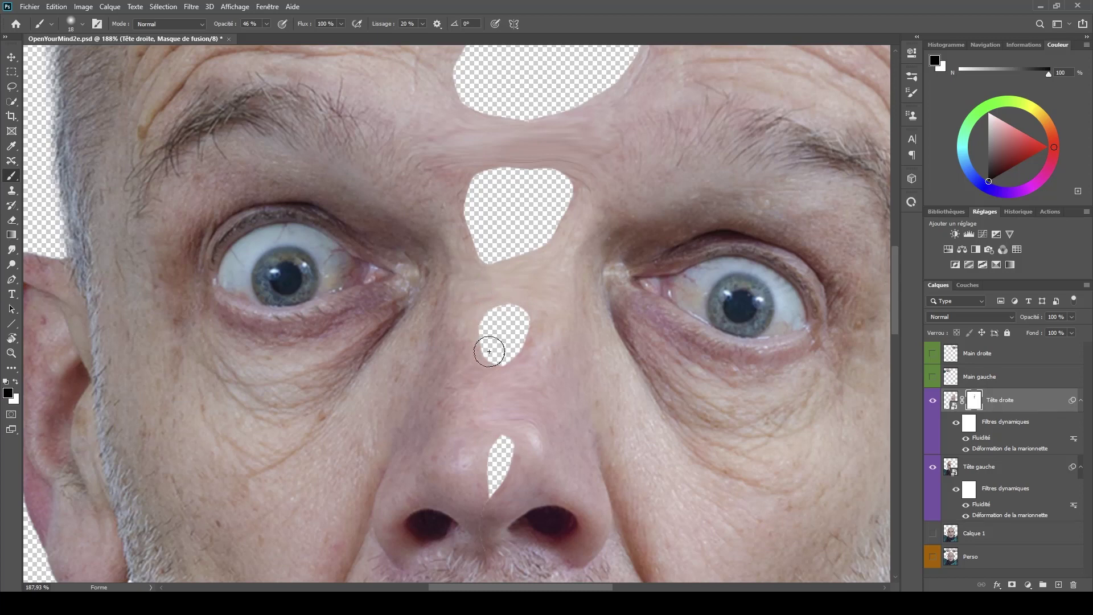
pyautogui.scroll(-3, 489, 352)
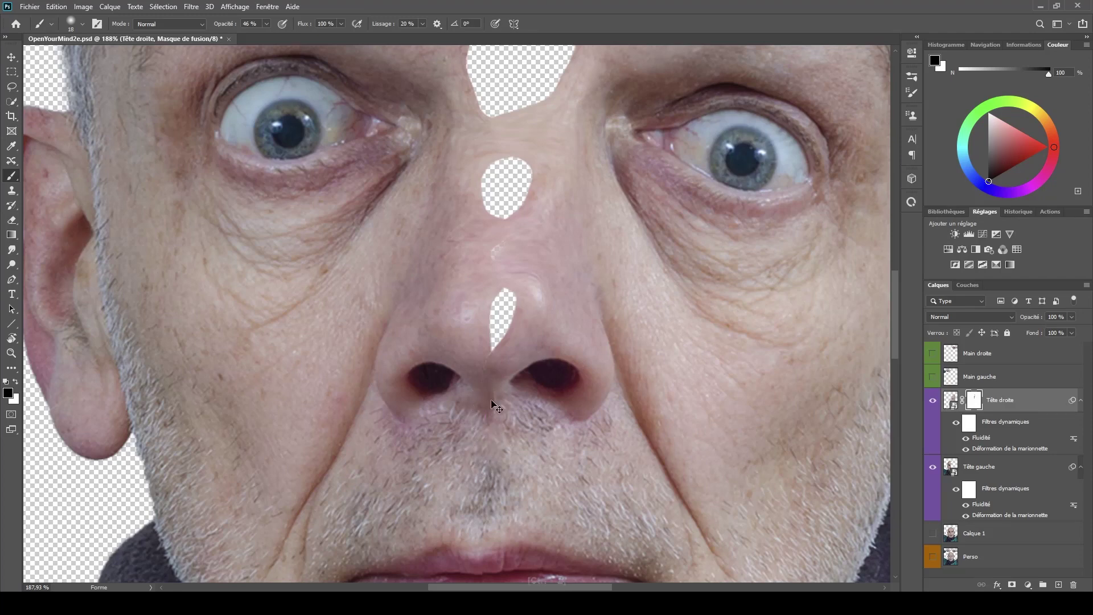
# - Blend the remaining overlap on the nose on the Tête droite mask with a size 12 brush, alternating black and white
pyautogui.scroll(6, 489, 407)
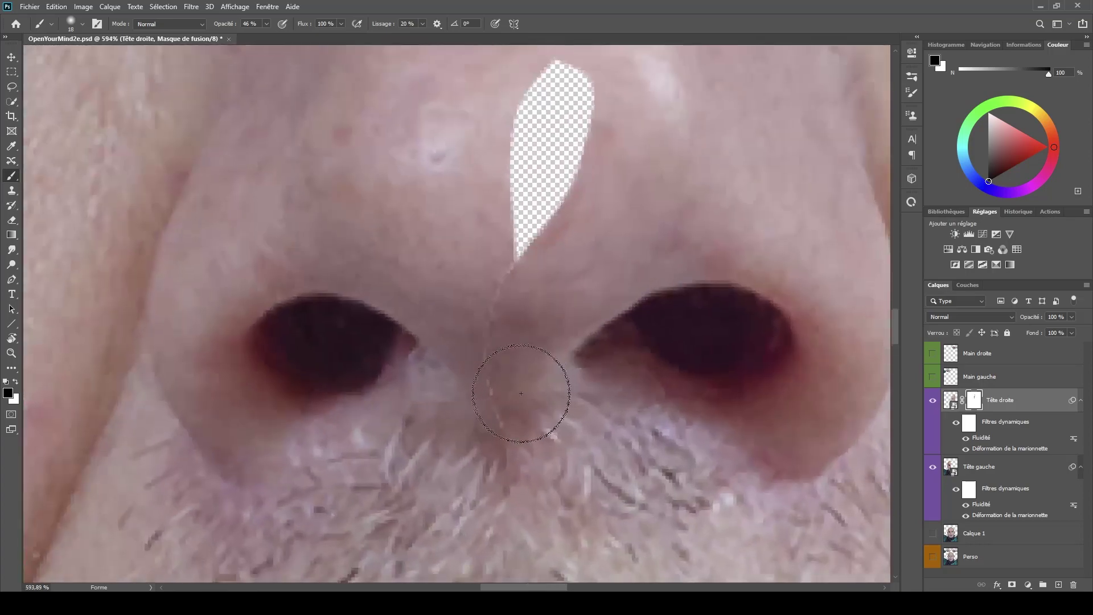
pyautogui.keyDown('alt'); pyautogui.rightClick(444, 382); pyautogui.keyUp('alt')
pyautogui.moveTo(457, 264); pyautogui.dragTo(463, 463)
pyautogui.moveTo(470, 307)
pyautogui.mouseDown()
pyautogui.moveTo(471, 405)
pyautogui.moveTo(461, 390)
pyautogui.moveTo(444, 464)
pyautogui.moveTo(485, 374)
pyautogui.mouseUp()
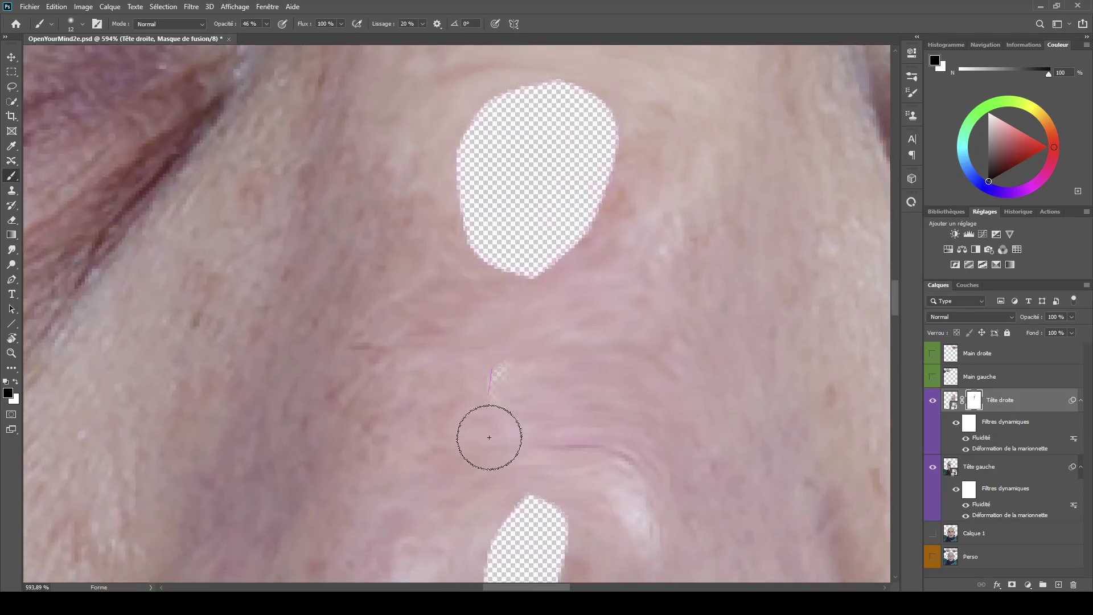
pyautogui.press('x')
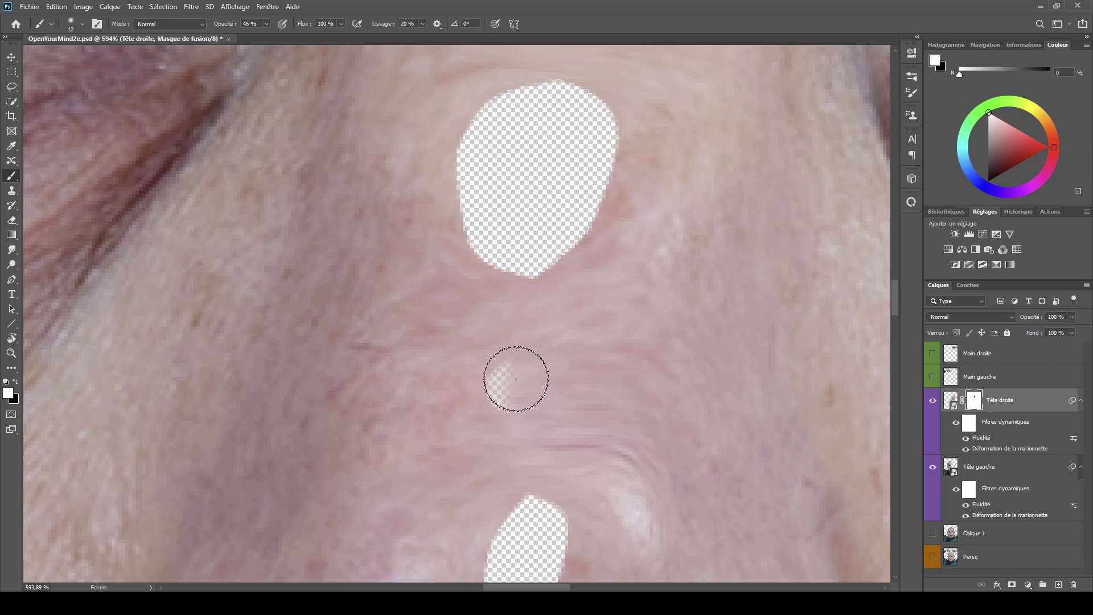
pyautogui.moveTo(500, 353)
pyautogui.mouseDown()
pyautogui.moveTo(441, 427)
pyautogui.moveTo(428, 465)
pyautogui.mouseUp()
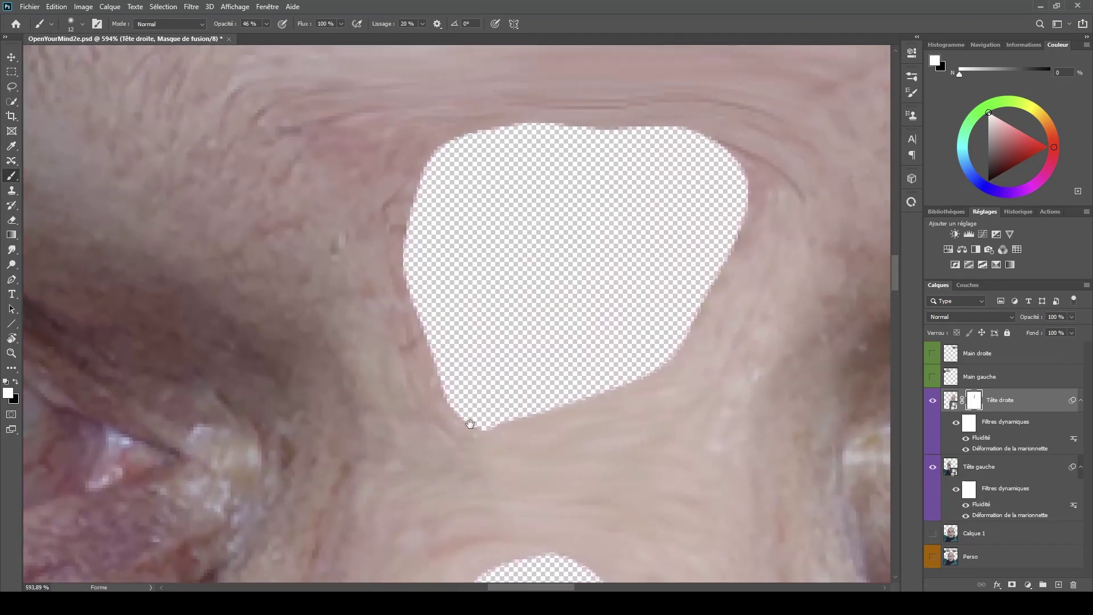
# - Touch up the upper edge of the strand between the eyebrows by painting white on the Tête droite mask
pyautogui.moveTo(459, 327); pyautogui.dragTo(452, 267)
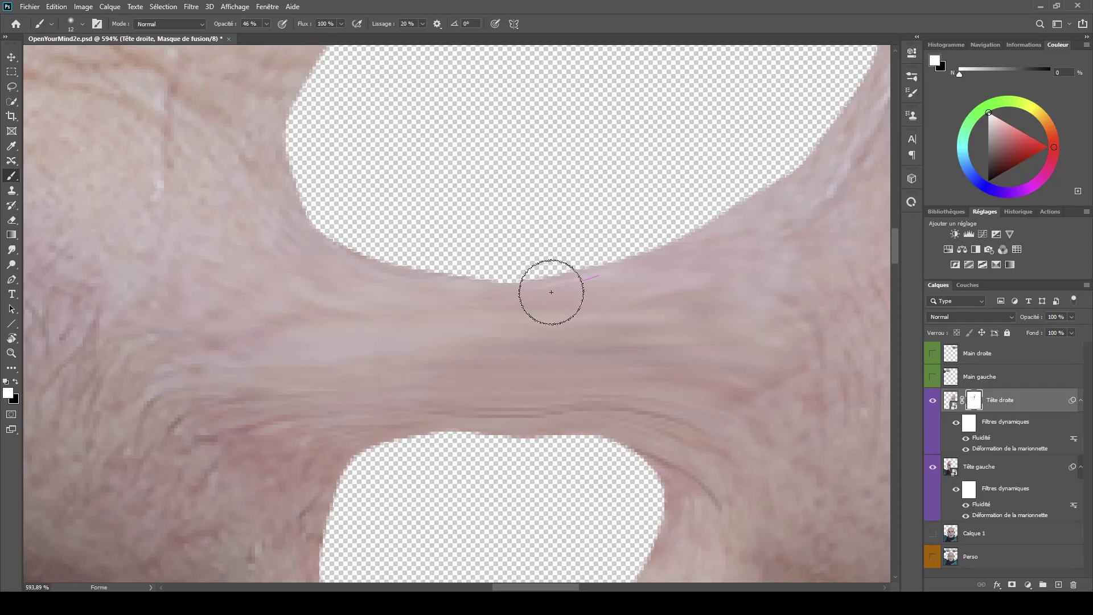
pyautogui.moveTo(548, 293)
pyautogui.mouseDown()
pyautogui.moveTo(453, 497)
pyautogui.moveTo(429, 454)
pyautogui.moveTo(442, 497)
pyautogui.moveTo(476, 363)
pyautogui.mouseUp()
pyautogui.moveTo(536, 230)
pyautogui.mouseDown()
pyautogui.moveTo(531, 203)
pyautogui.moveTo(518, 203)
pyautogui.moveTo(592, 220)
pyautogui.moveTo(506, 209)
pyautogui.moveTo(554, 181)
pyautogui.moveTo(635, 229)
pyautogui.moveTo(643, 260)
pyautogui.moveTo(603, 268)
pyautogui.mouseUp()
# - Compare the wrinkled forehead strand with the Tête droite layer hidden and shown
pyautogui.scroll(-10, 603, 269)
pyautogui.scroll(8, 644, 278)
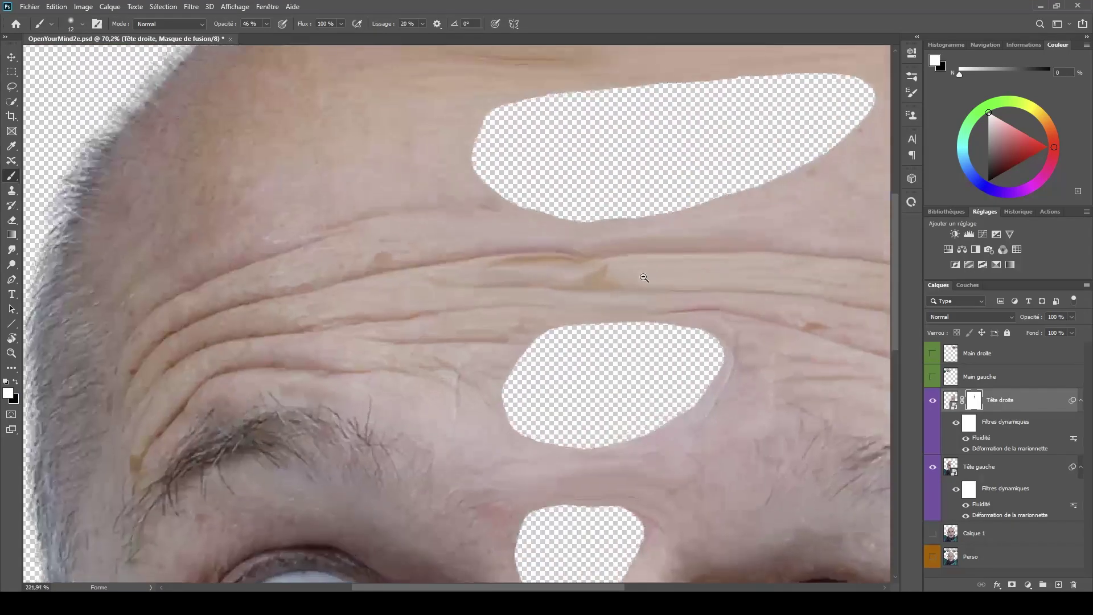
pyautogui.click(932, 401)
pyautogui.click(931, 402)
pyautogui.click(932, 401)
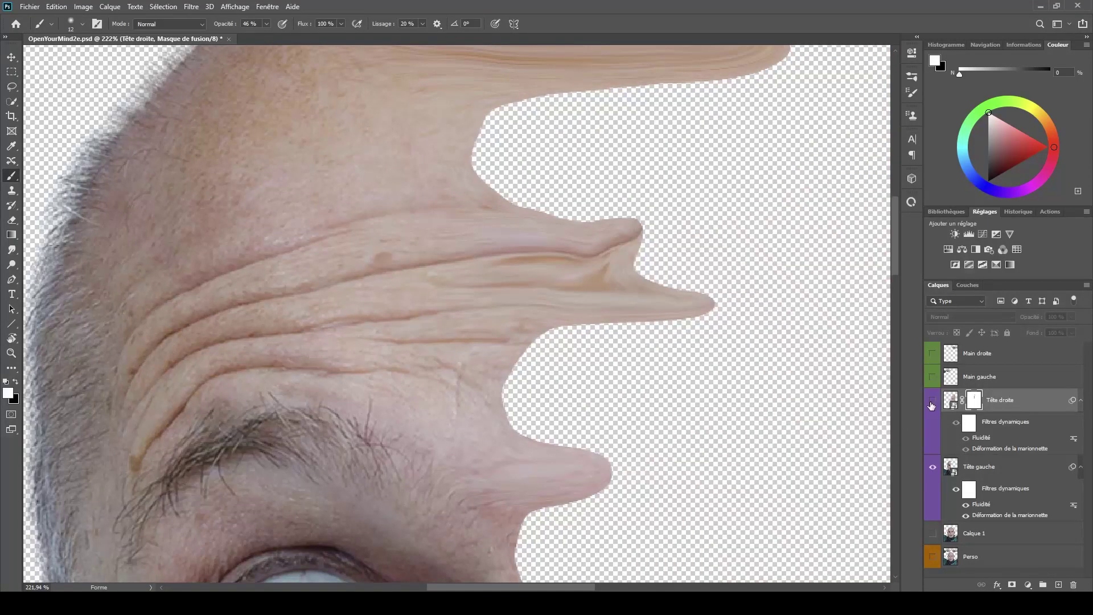
pyautogui.click(932, 402)
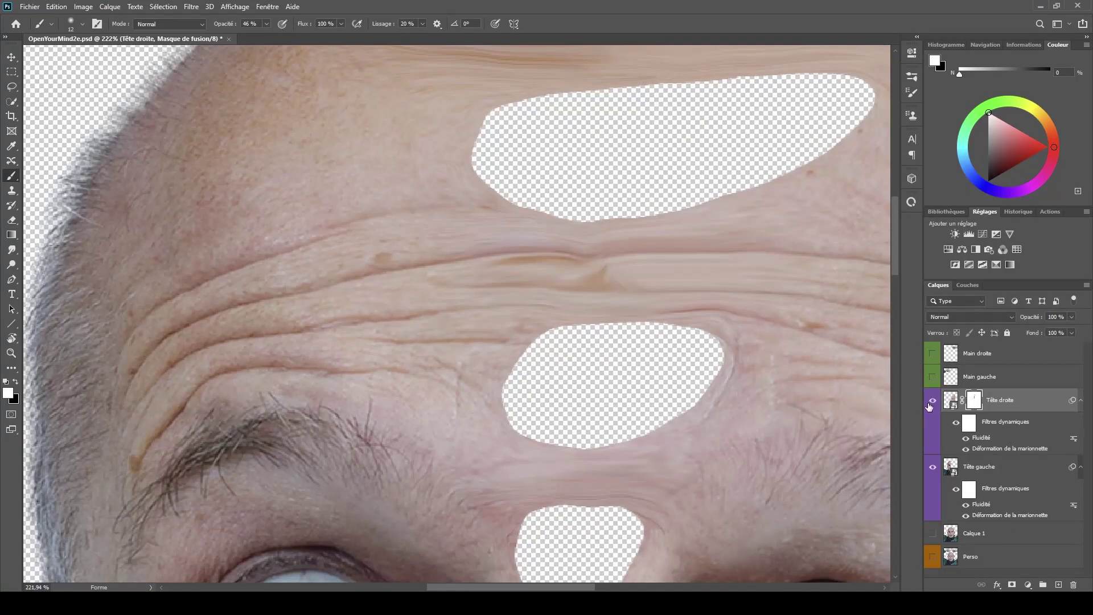
# - Reopen the Fluidité filter on Tête gauche and push the wrinkled forehead strand's fold into line, reducing the brush from size 72 to 47
pyautogui.click(980, 508)
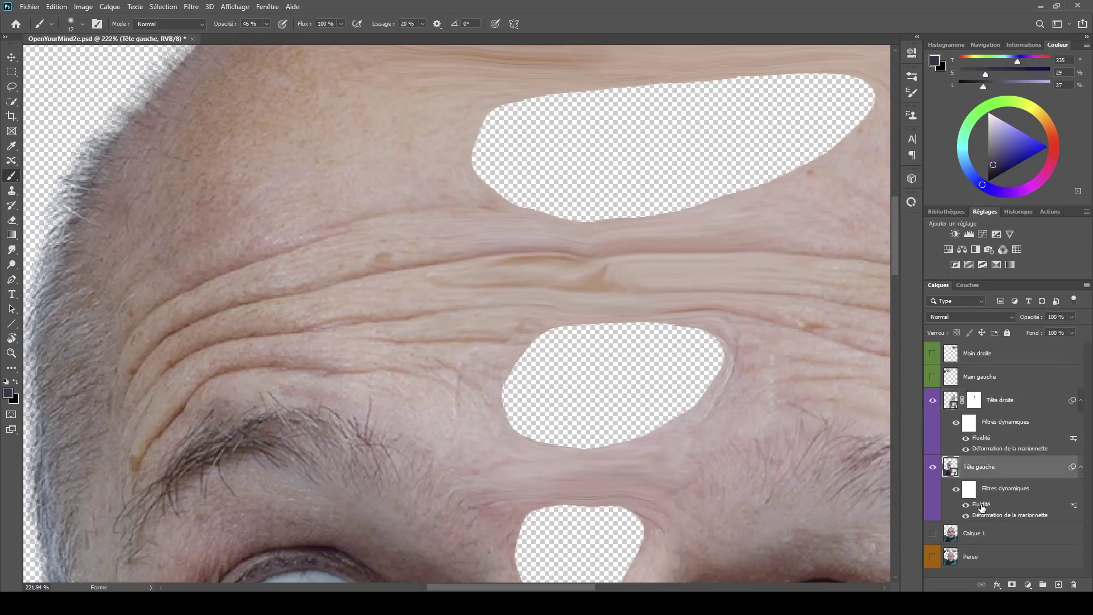
pyautogui.doubleClick(975, 503)
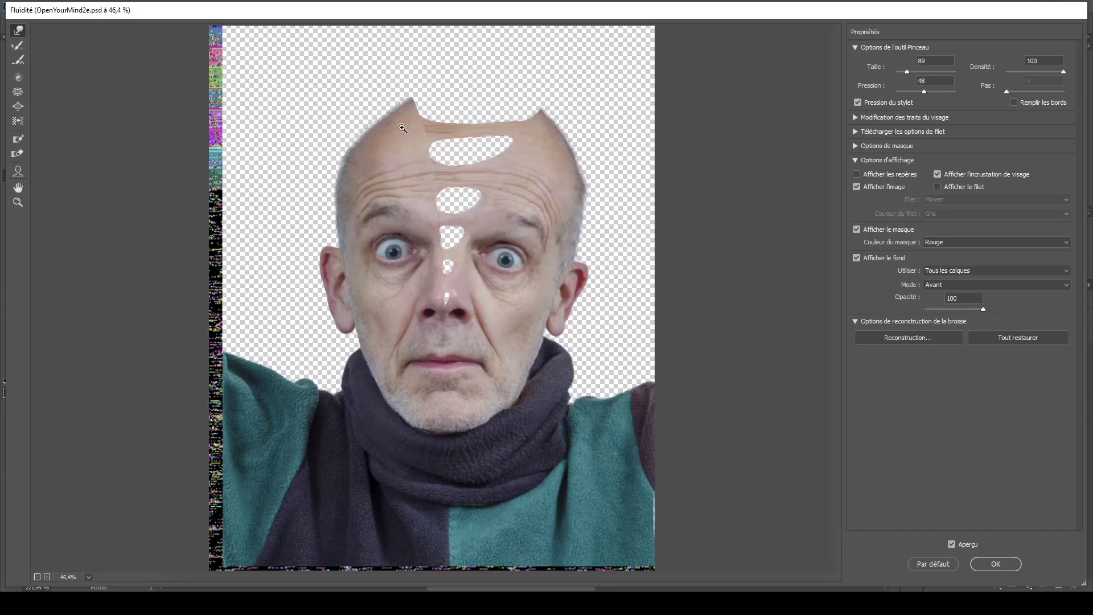
pyautogui.click(479, 199)
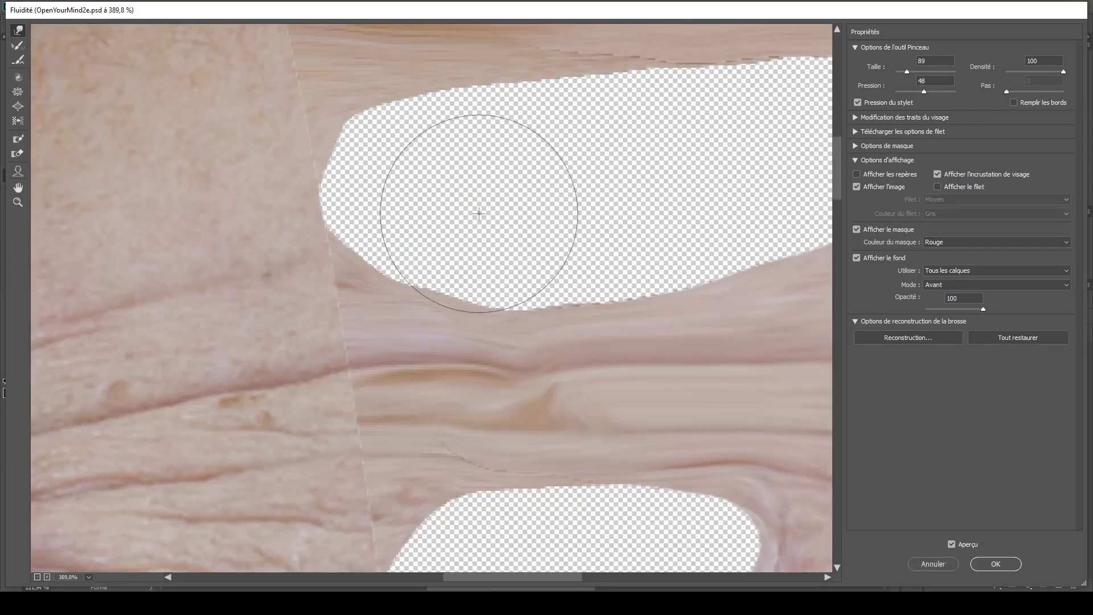
pyautogui.keyDown('alt'); pyautogui.rightClick(439, 324); pyautogui.keyUp('alt')
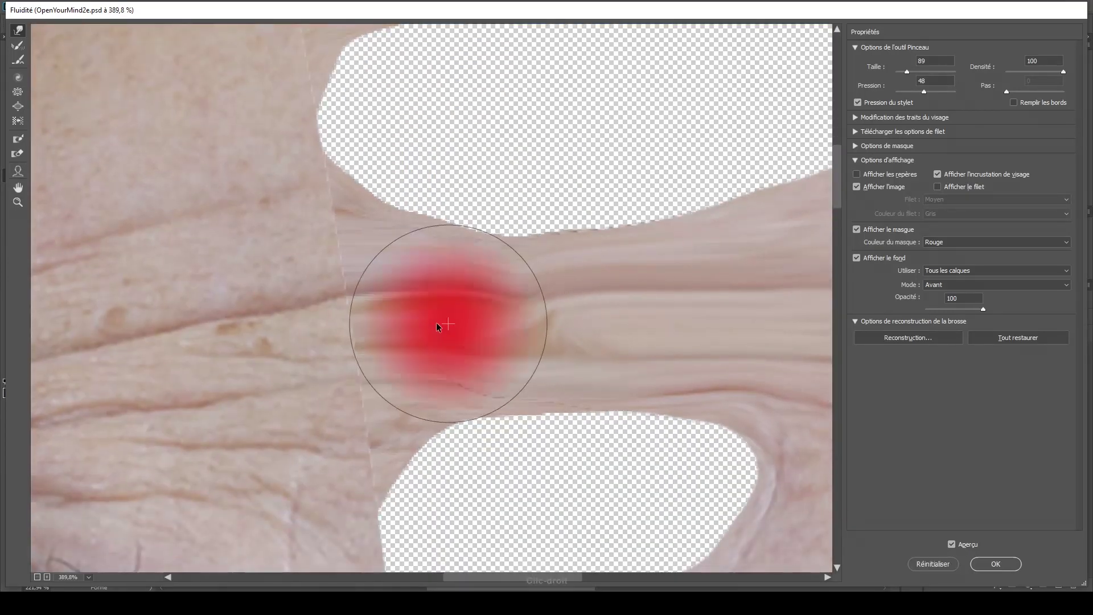
pyautogui.moveTo(413, 323)
pyautogui.mouseDown()
pyautogui.moveTo(519, 304)
pyautogui.moveTo(533, 287)
pyautogui.moveTo(476, 285)
pyautogui.moveTo(478, 300)
pyautogui.moveTo(512, 283)
pyautogui.mouseUp()
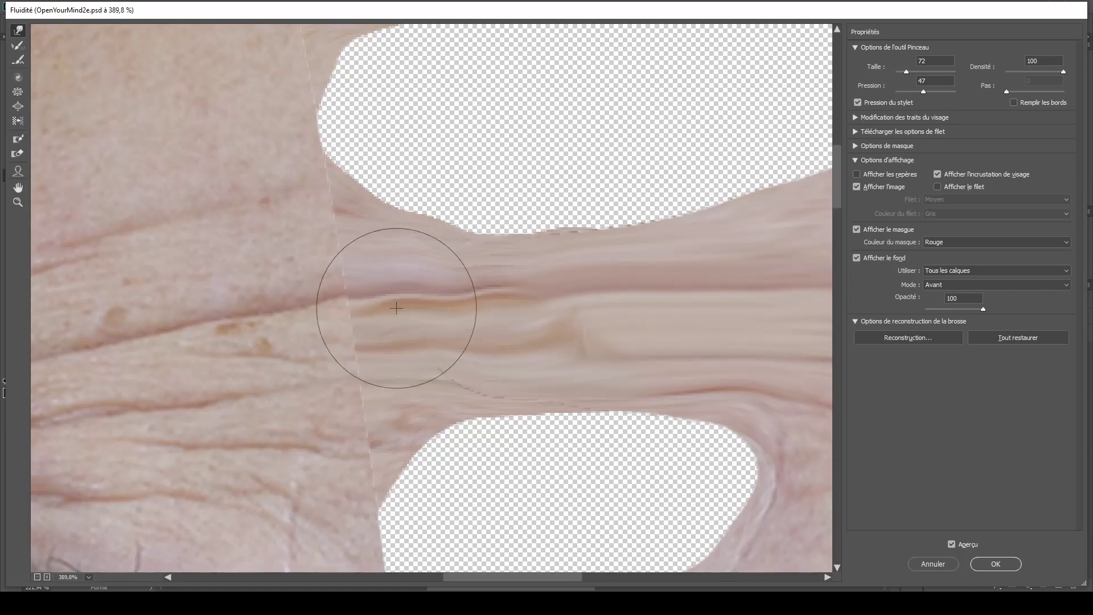
pyautogui.moveTo(399, 301)
pyautogui.mouseDown()
pyautogui.moveTo(401, 291)
pyautogui.moveTo(268, 325)
pyautogui.mouseUp()
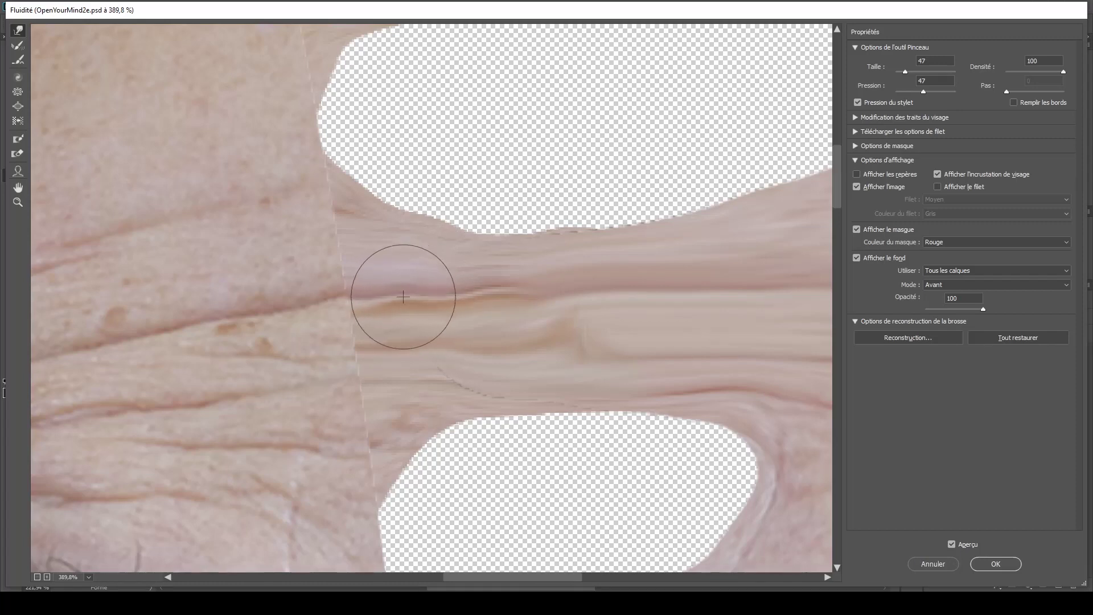
pyautogui.moveTo(402, 293)
pyautogui.mouseDown()
pyautogui.moveTo(385, 321)
pyautogui.moveTo(364, 308)
pyautogui.moveTo(449, 294)
pyautogui.mouseUp()
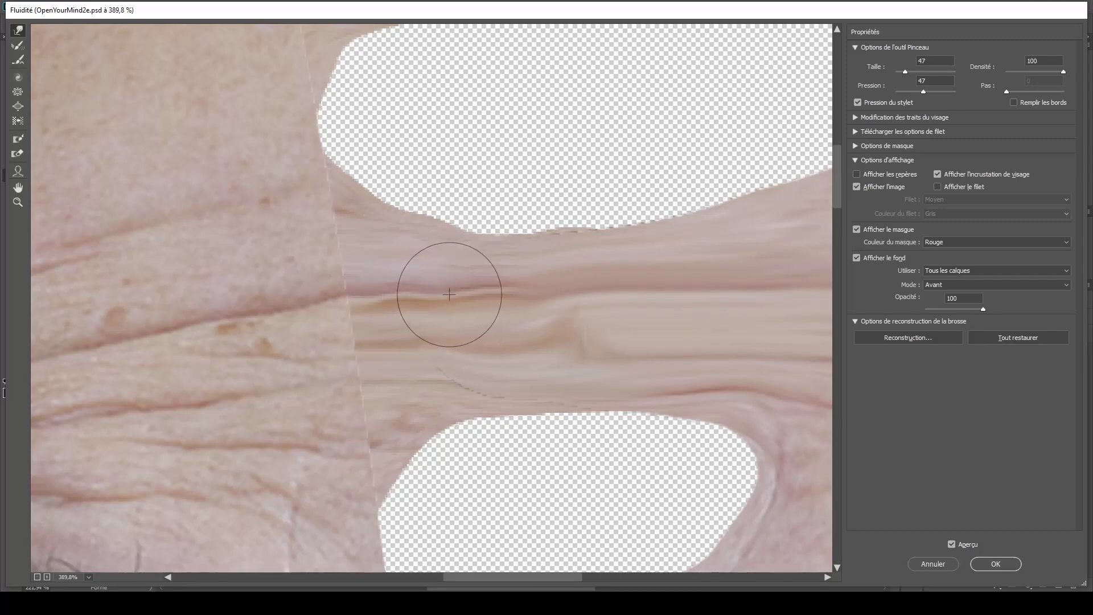
# - Try Tête droite and Tête gauche as the Fluidité backdrop while nudging the strand's upper fold, and turn the backdrop display off
pyautogui.click(929, 270)
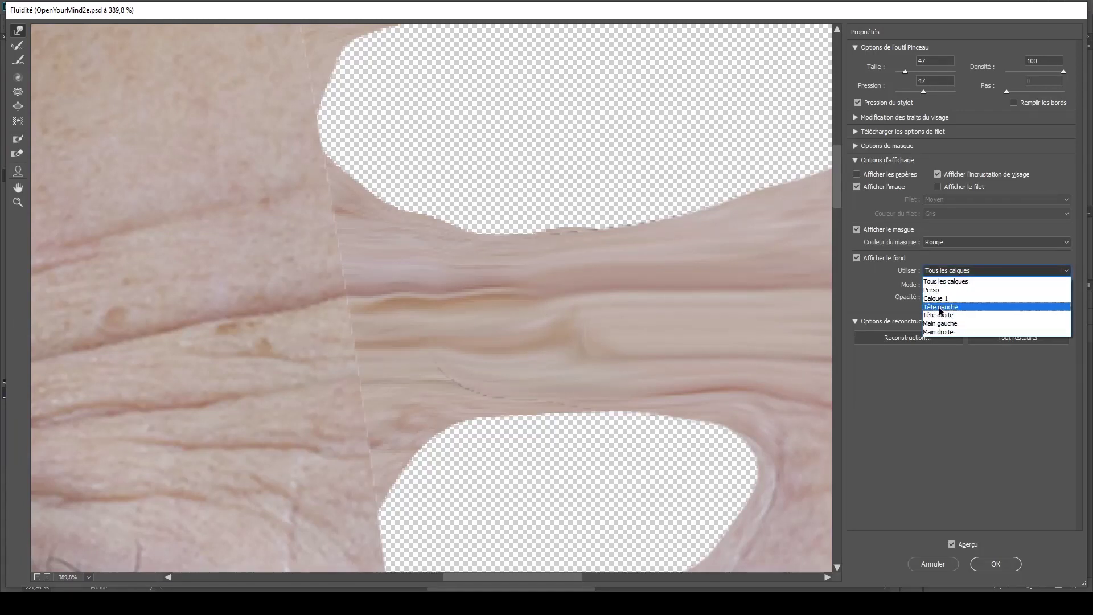
pyautogui.click(939, 316)
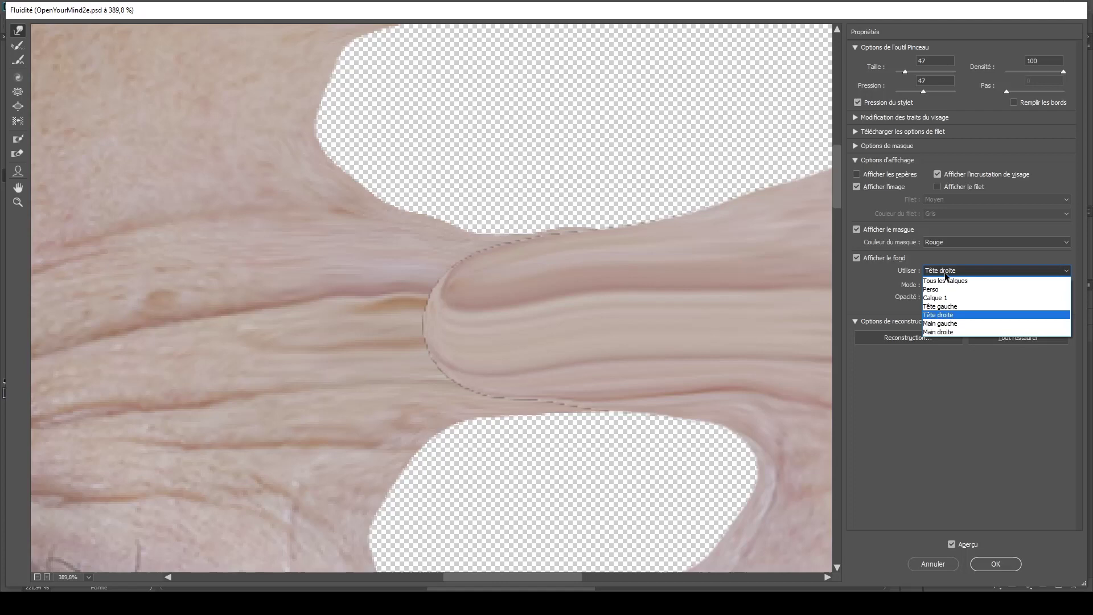
pyautogui.click(940, 306)
pyautogui.moveTo(579, 277)
pyautogui.mouseDown()
pyautogui.moveTo(608, 282)
pyautogui.moveTo(640, 264)
pyautogui.moveTo(565, 299)
pyautogui.moveTo(573, 286)
pyautogui.moveTo(448, 312)
pyautogui.moveTo(449, 295)
pyautogui.moveTo(427, 308)
pyautogui.moveTo(406, 290)
pyautogui.moveTo(382, 319)
pyautogui.moveTo(370, 293)
pyautogui.moveTo(377, 281)
pyautogui.moveTo(361, 287)
pyautogui.moveTo(435, 300)
pyautogui.moveTo(439, 279)
pyautogui.moveTo(414, 290)
pyautogui.mouseUp()
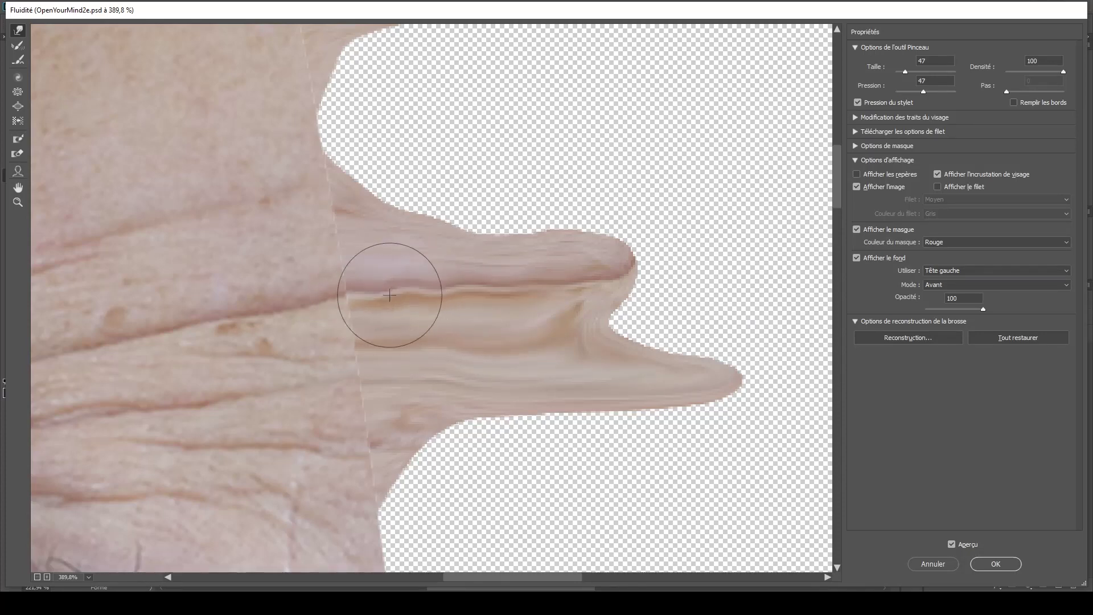
pyautogui.click(856, 257)
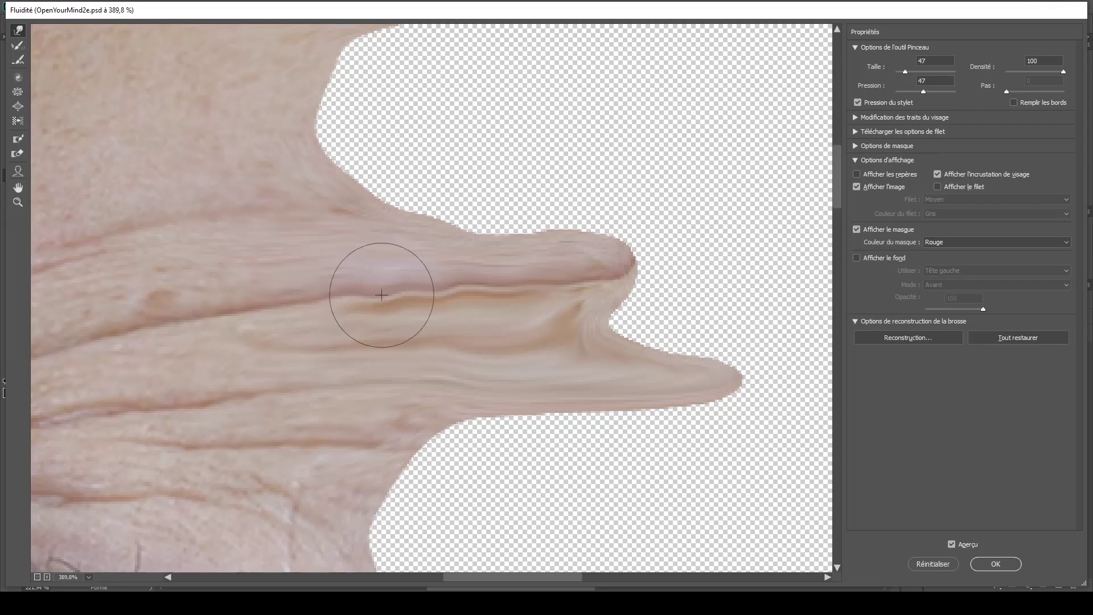
# - Smooth the dark wrinkle along the forehead strand with forward warp strokes, reducing the brush to size 15 and pressure 39
pyautogui.moveTo(385, 297); pyautogui.dragTo(249, 332)
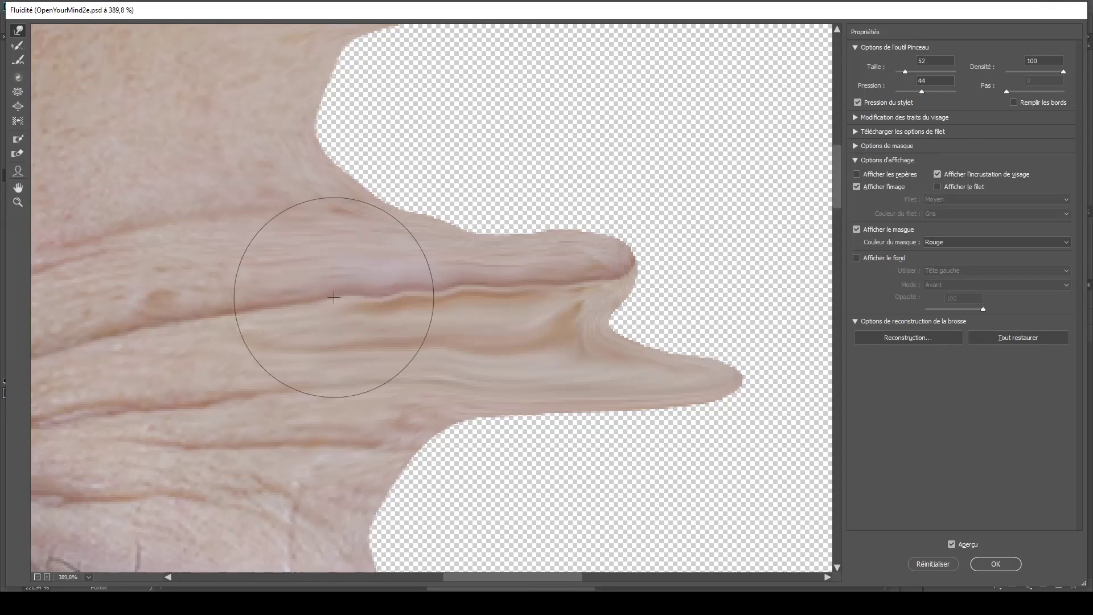
pyautogui.moveTo(392, 294); pyautogui.dragTo(288, 309)
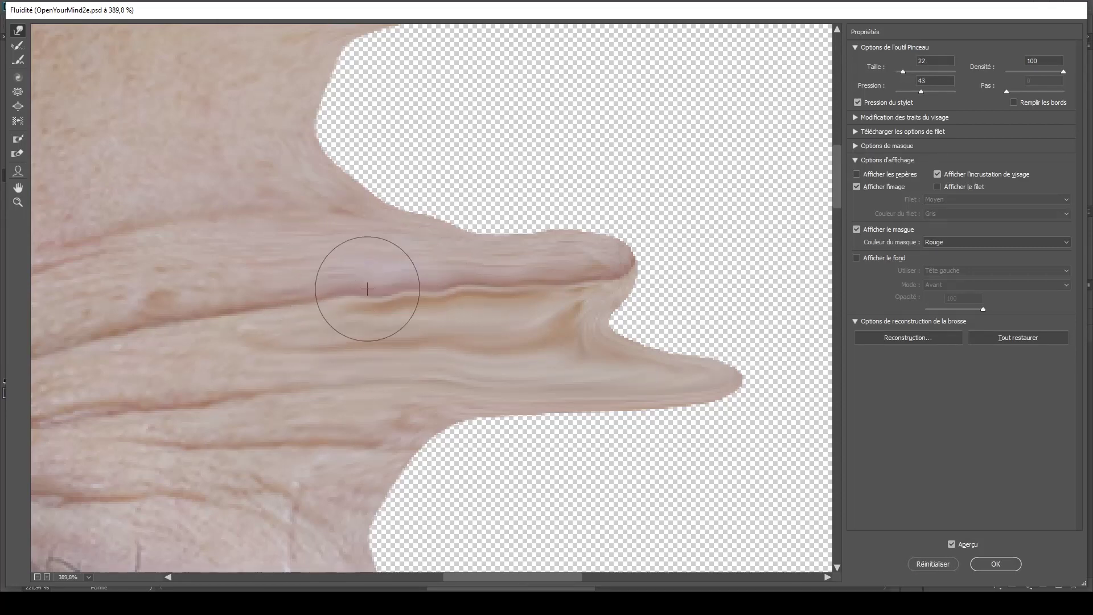
pyautogui.moveTo(409, 294)
pyautogui.mouseDown()
pyautogui.moveTo(378, 288)
pyautogui.moveTo(316, 306)
pyautogui.mouseUp()
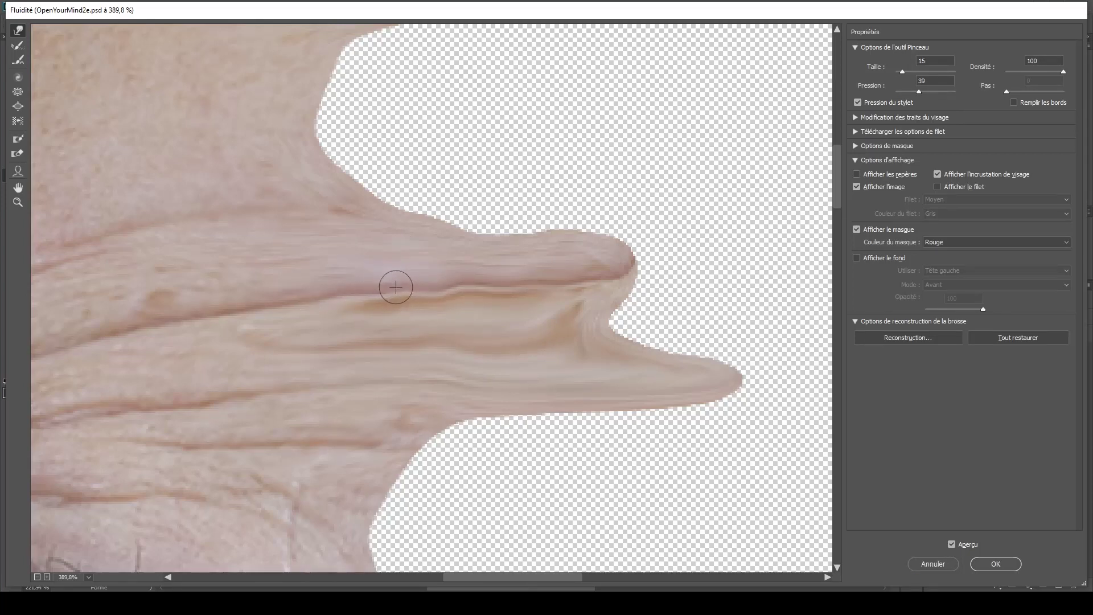
pyautogui.moveTo(377, 293); pyautogui.dragTo(443, 292)
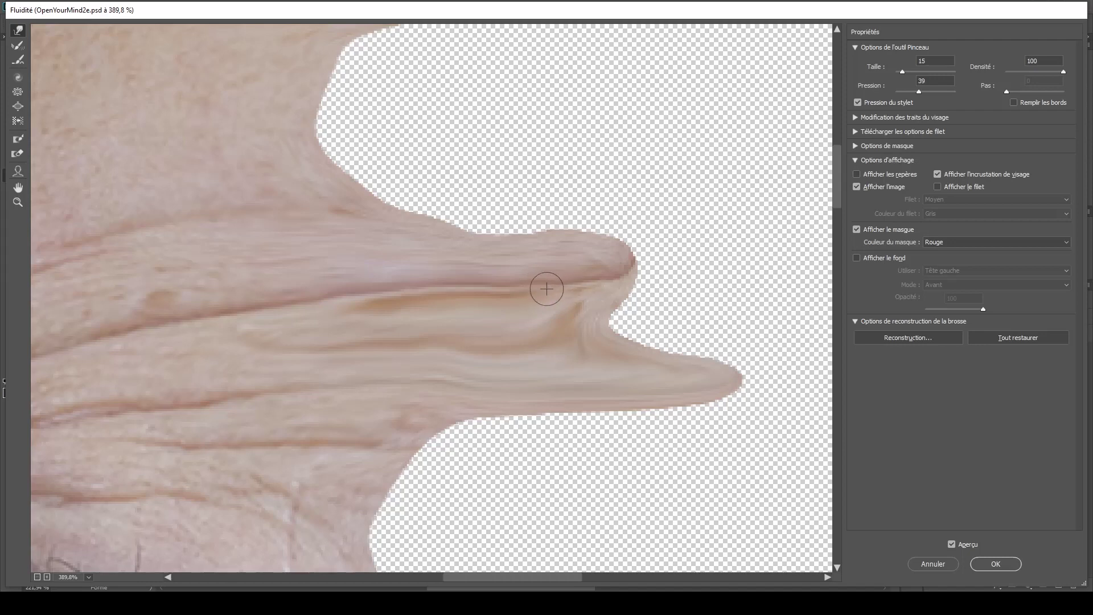
# - Stretch the notch between the forehead strand's two tips outward with a size 38 brush and apply the Fluidité filter
pyautogui.keyDown('alt'); pyautogui.rightClick(580, 329); pyautogui.keyUp('alt')
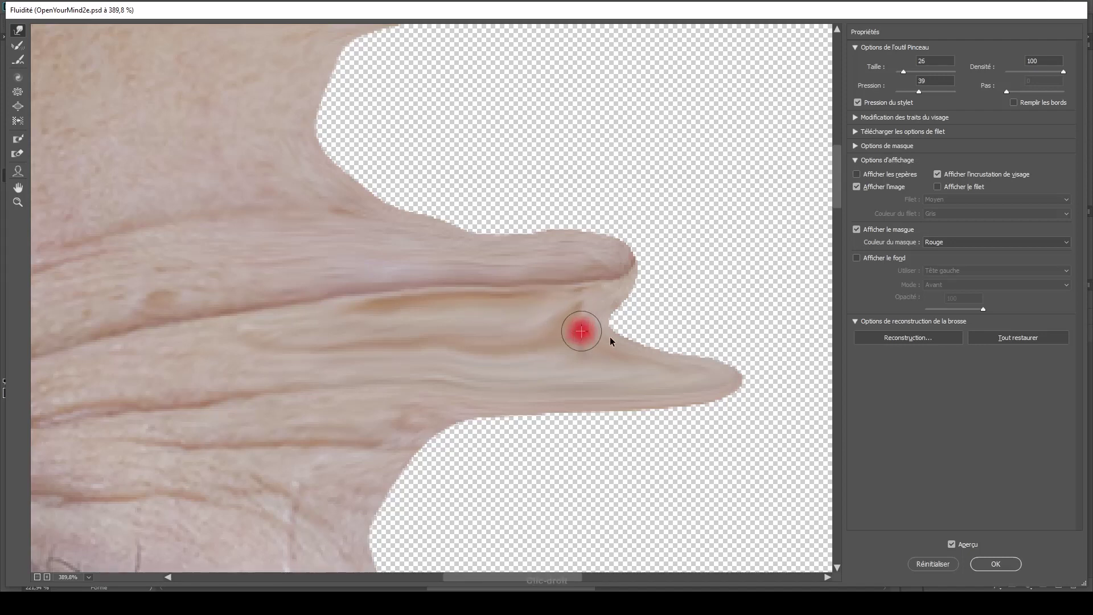
pyautogui.moveTo(544, 315); pyautogui.dragTo(685, 313)
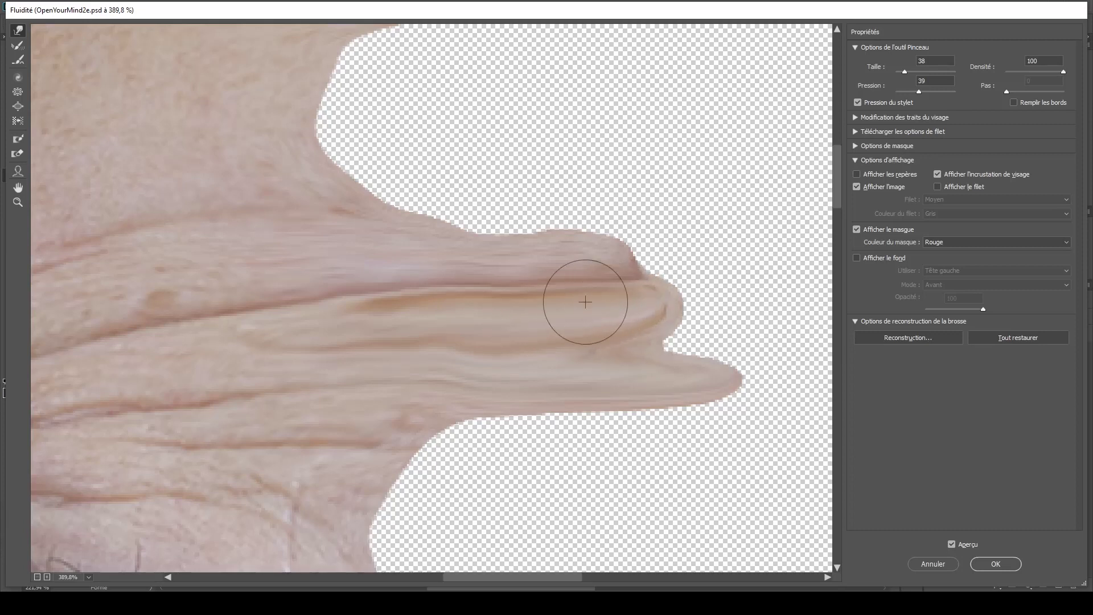
pyautogui.moveTo(582, 297); pyautogui.dragTo(747, 310)
pyautogui.moveTo(620, 305)
pyautogui.mouseDown()
pyautogui.moveTo(715, 309)
pyautogui.moveTo(762, 327)
pyautogui.mouseUp()
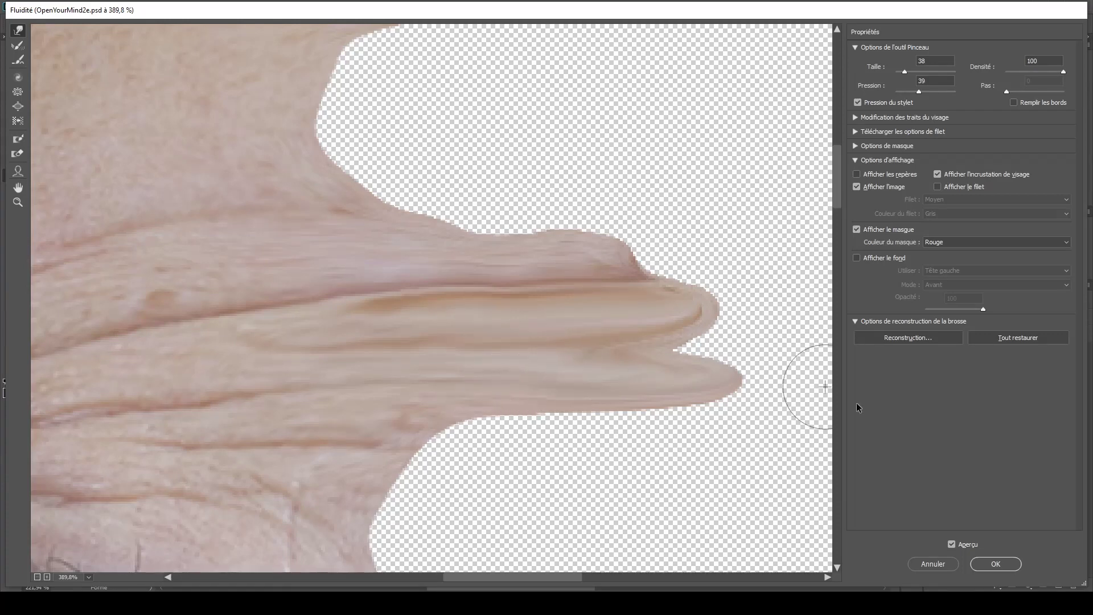
pyautogui.click(982, 566)
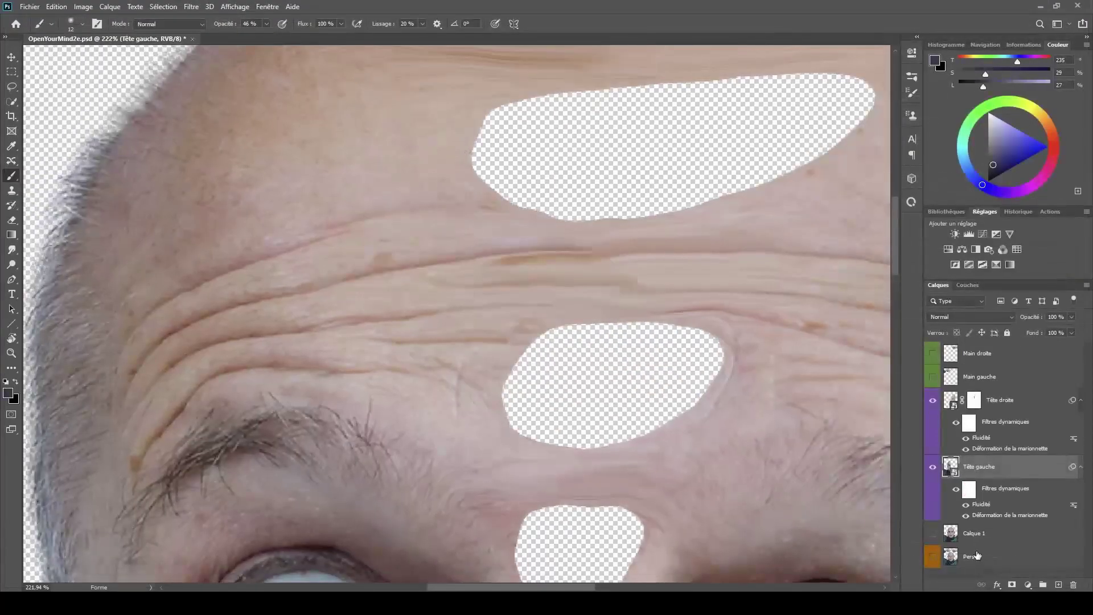
# - Reopen the Fluidité filter on Tête gauche and stretch the forehead strand's upper fold outward with forward warp strokes, using brush sizes 120 and 101
pyautogui.scroll(-5, 630, 316)
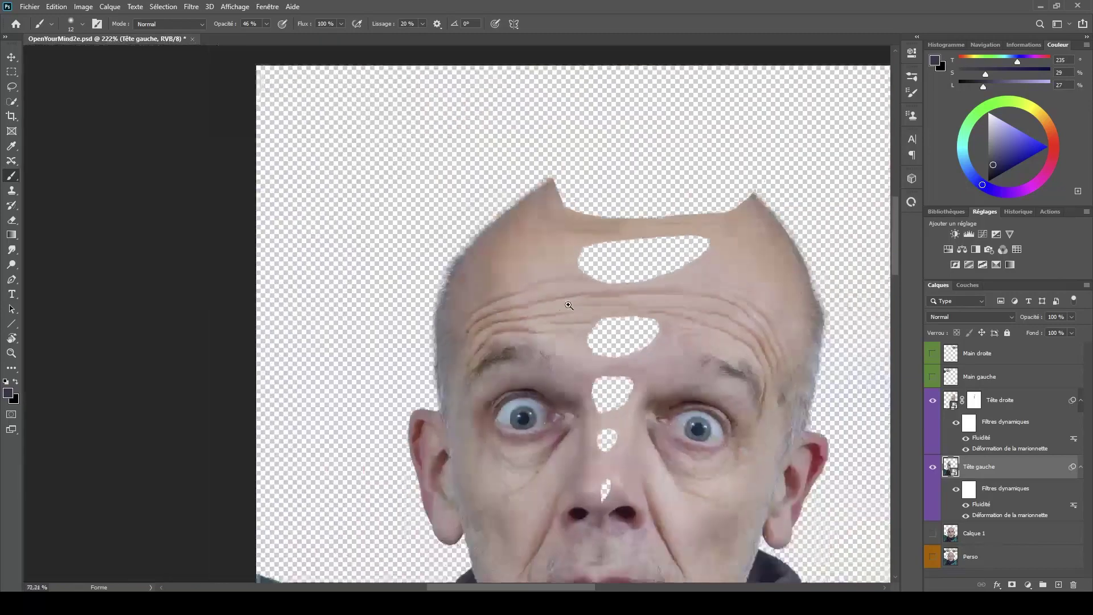
pyautogui.scroll(4, 630, 317)
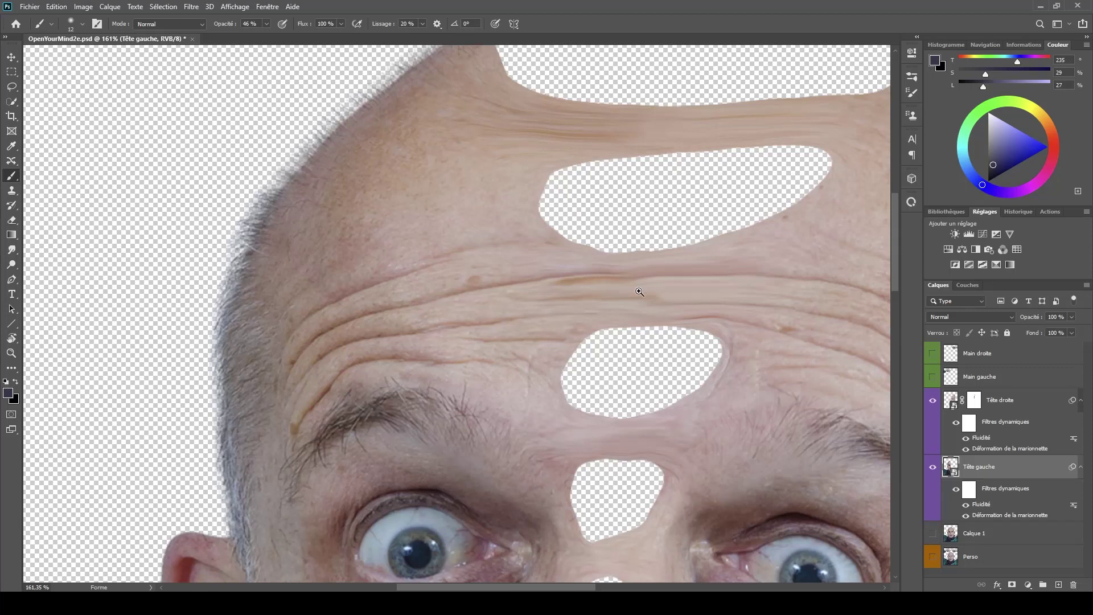
pyautogui.scroll(-5, 640, 291)
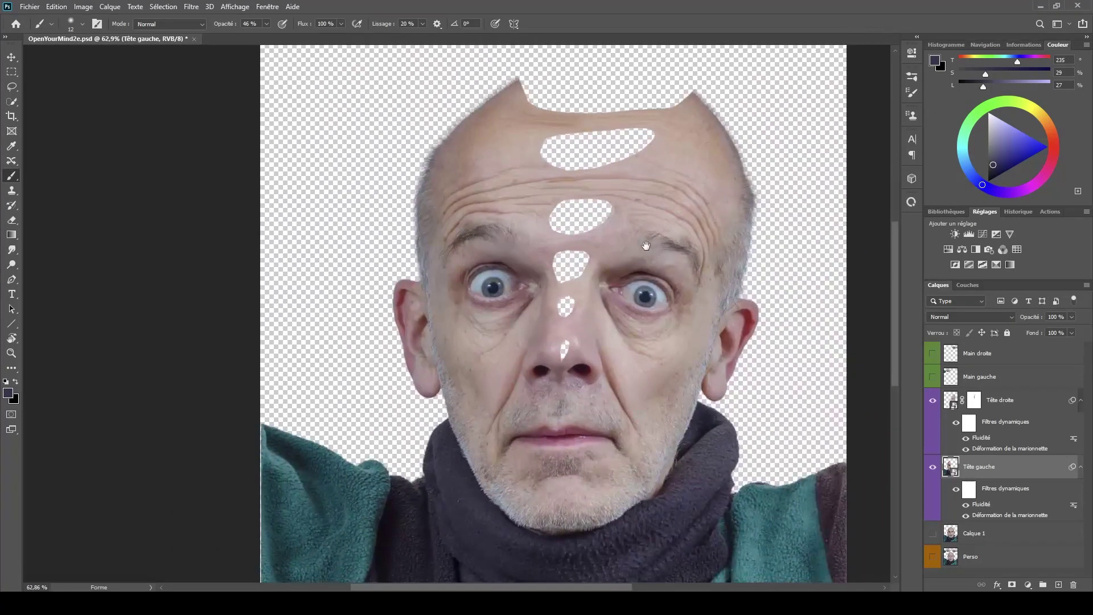
pyautogui.moveTo(571, 197); pyautogui.dragTo(606, 198)
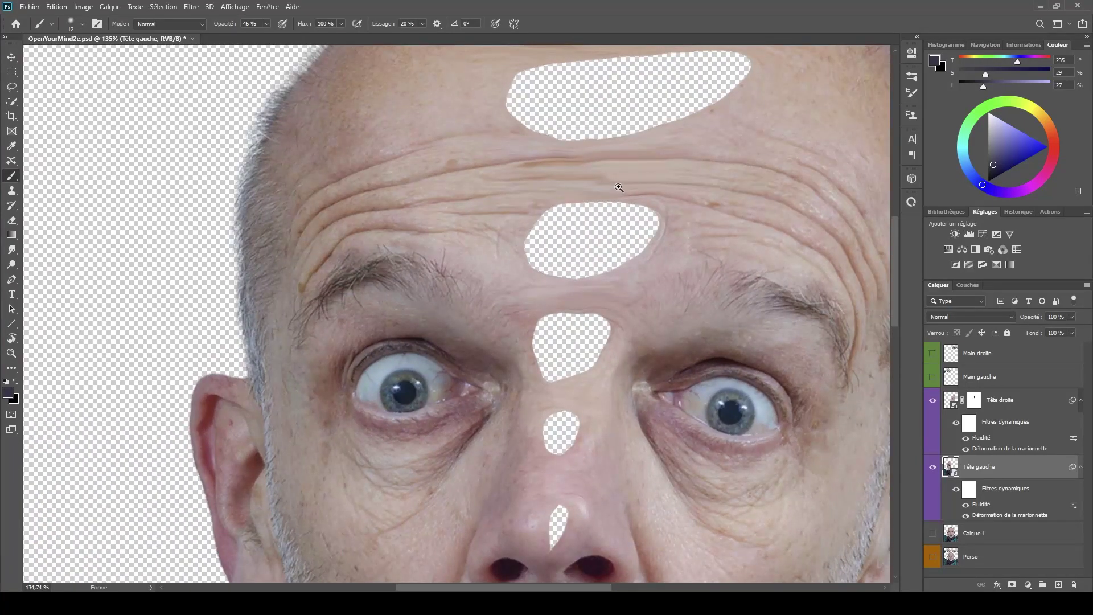
pyautogui.moveTo(609, 185); pyautogui.dragTo(578, 290)
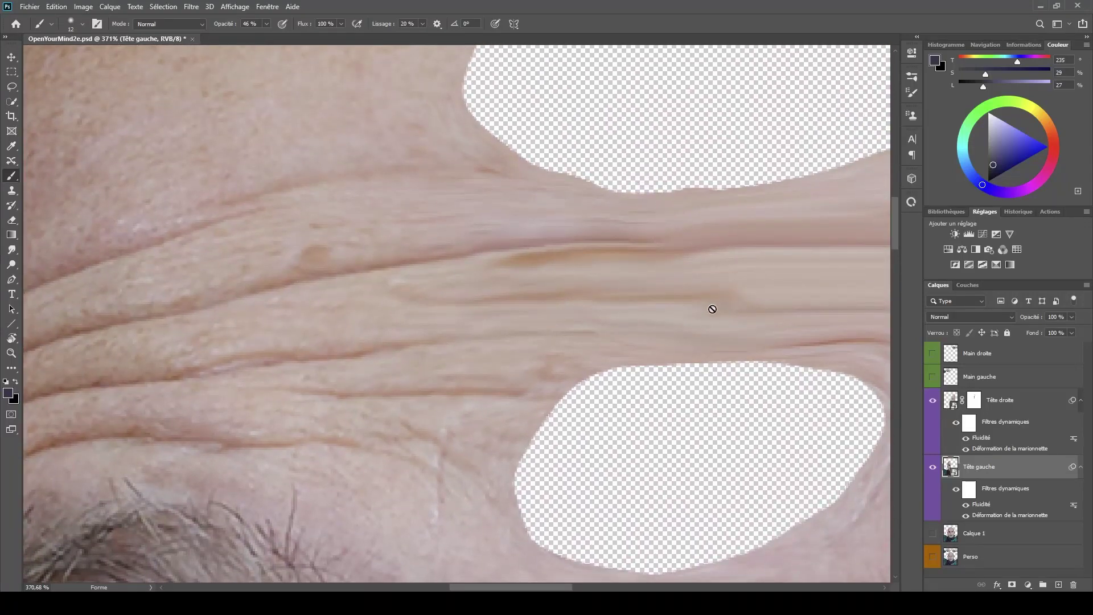
pyautogui.doubleClick(980, 499)
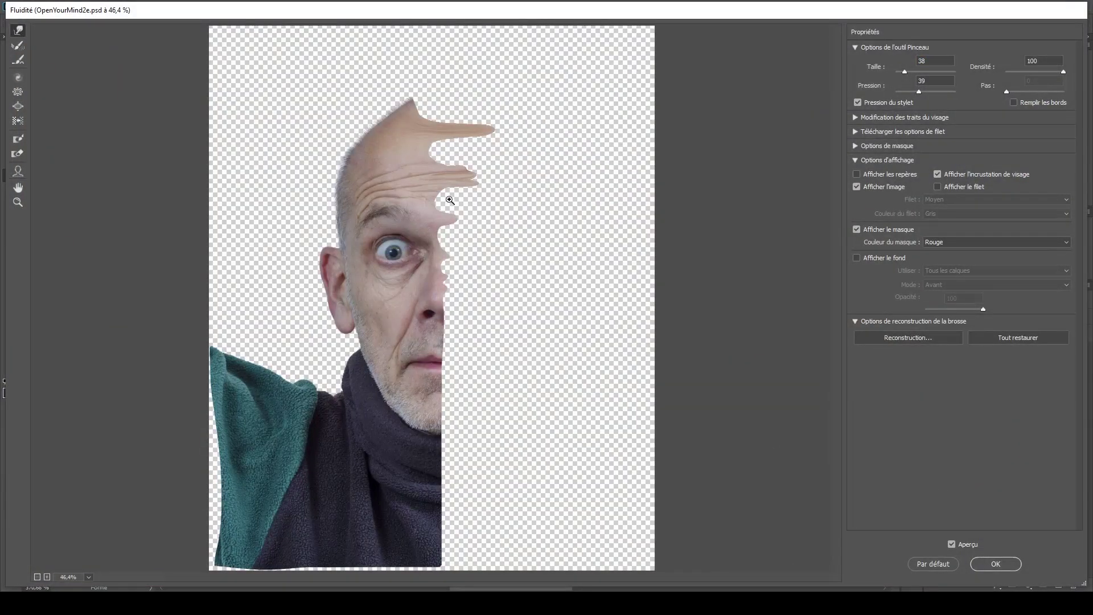
pyautogui.moveTo(397, 164); pyautogui.dragTo(535, 226)
pyautogui.moveTo(363, 199); pyautogui.dragTo(588, 263)
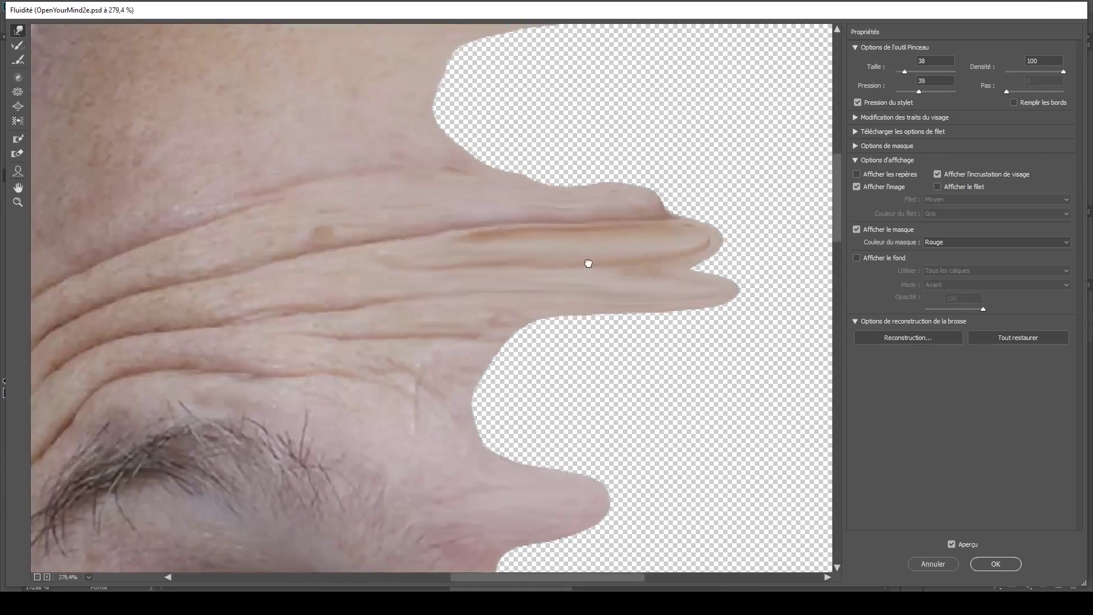
pyautogui.moveTo(521, 237); pyautogui.dragTo(637, 251)
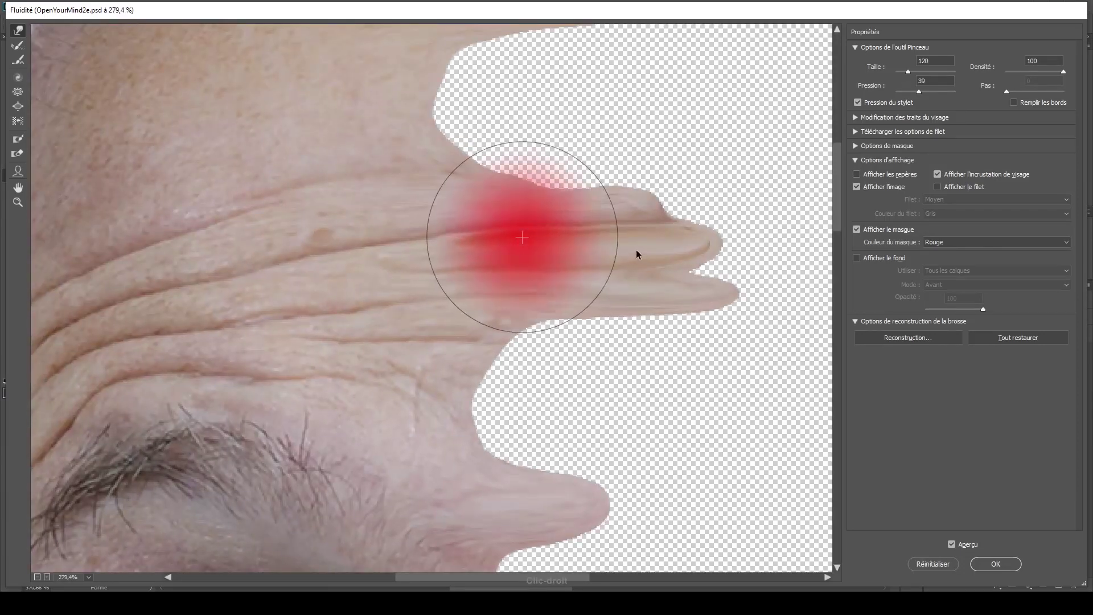
pyautogui.moveTo(483, 238)
pyautogui.mouseDown()
pyautogui.moveTo(636, 232)
pyautogui.moveTo(494, 219)
pyautogui.moveTo(709, 227)
pyautogui.mouseUp()
pyautogui.moveTo(608, 238); pyautogui.dragTo(735, 245)
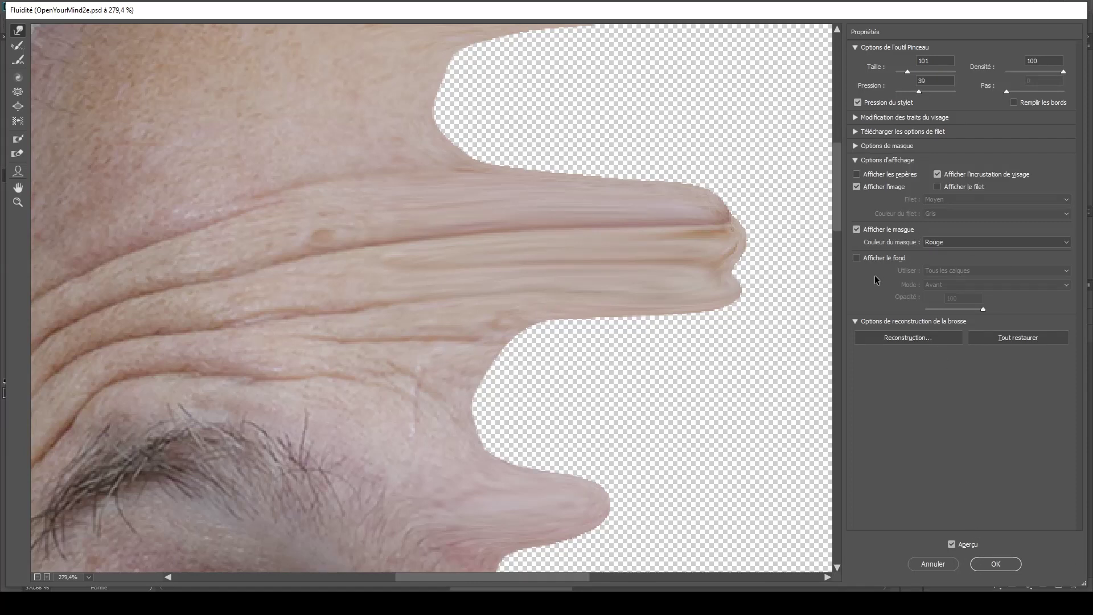
# - Show Tête droite as the Fluidité backdrop to check the strand's alignment, and apply the filter
pyautogui.click(856, 257)
pyautogui.click(946, 271)
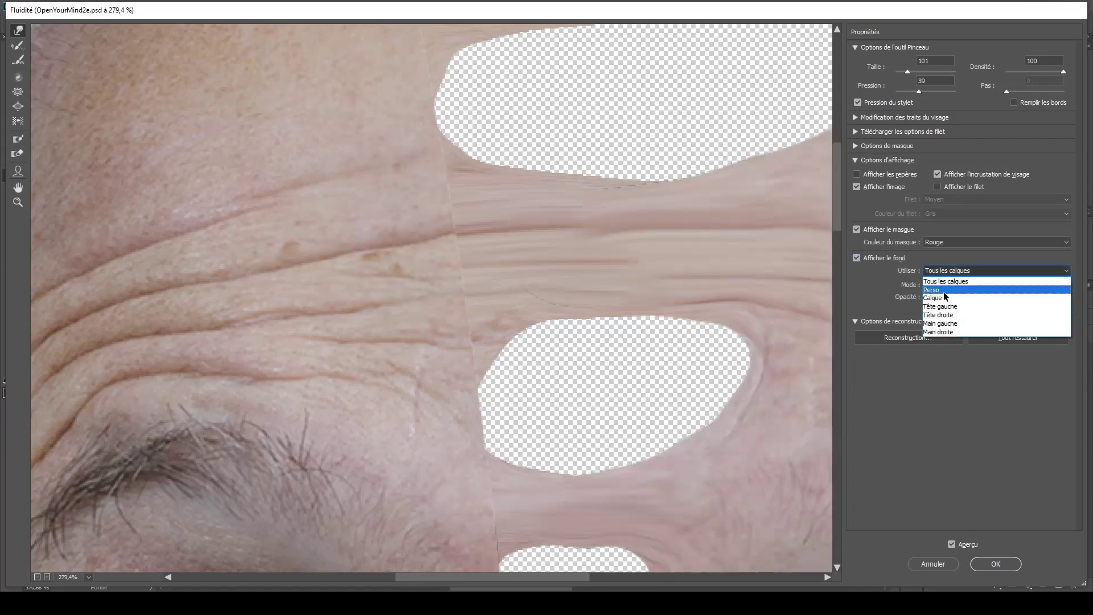
pyautogui.click(946, 314)
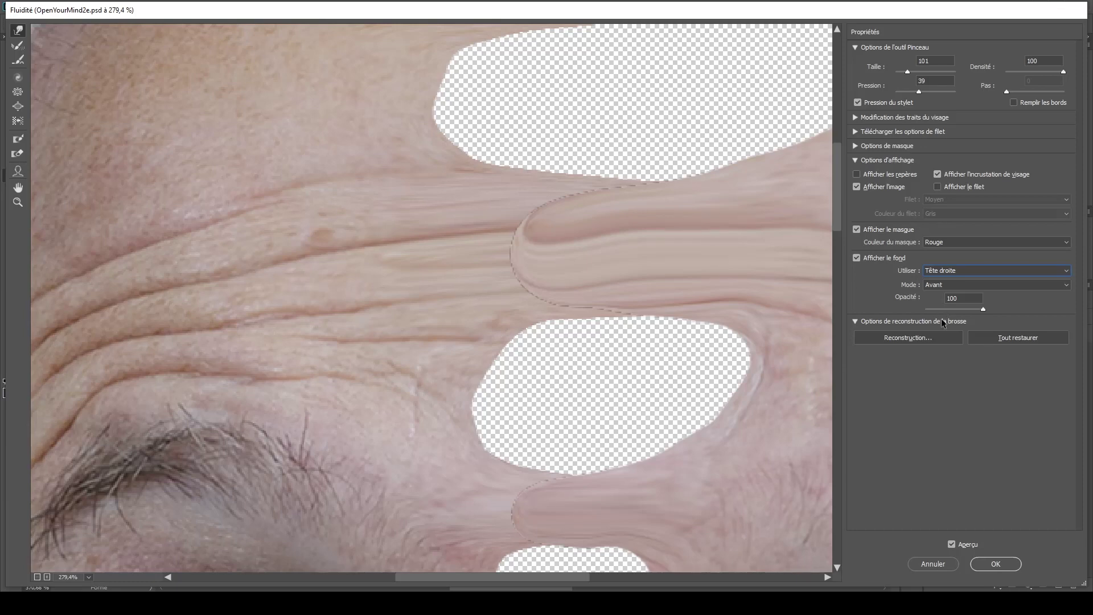
pyautogui.click(987, 562)
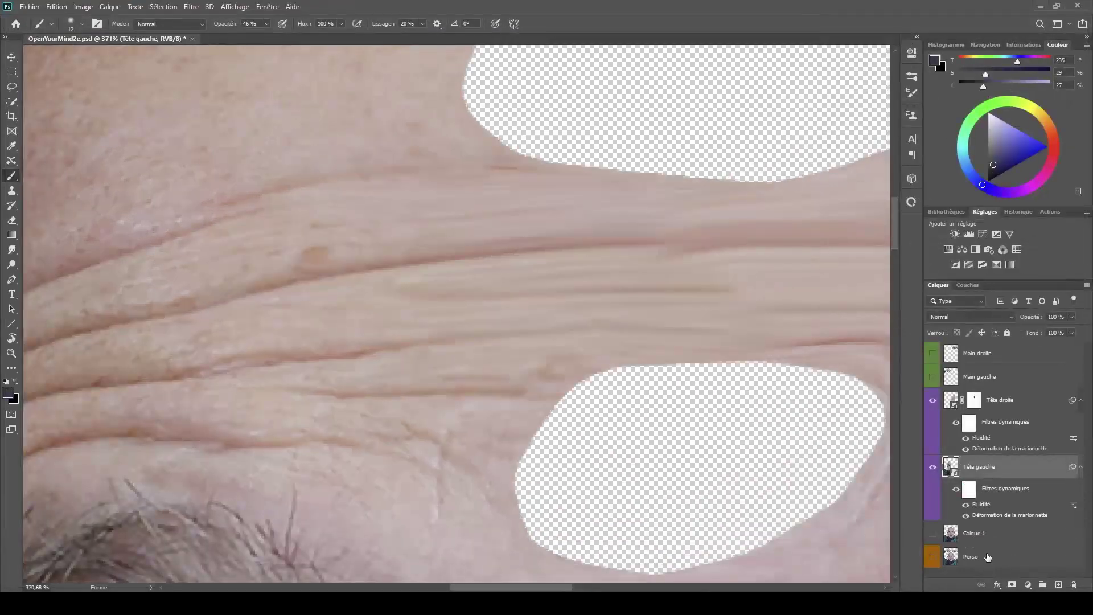
# - Blend the forehead strand's seam on the Tête droite mask with a size 27 brush at 46 % opacity, leaving black as the foreground colour
pyautogui.scroll(-5, 696, 330)
pyautogui.scroll(2, 727, 342)
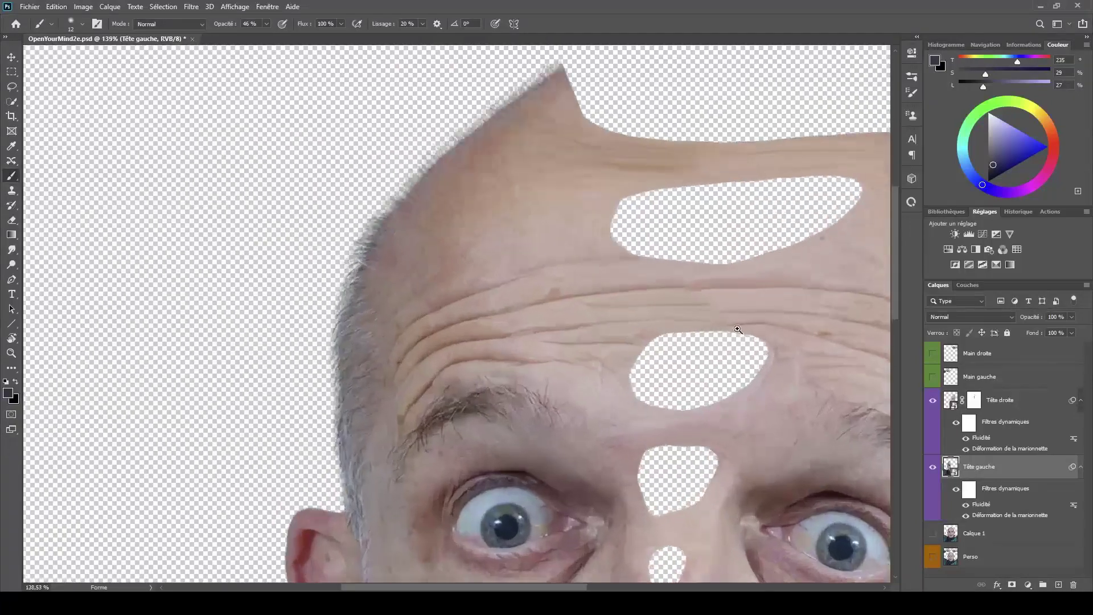
pyautogui.scroll(4, 654, 283)
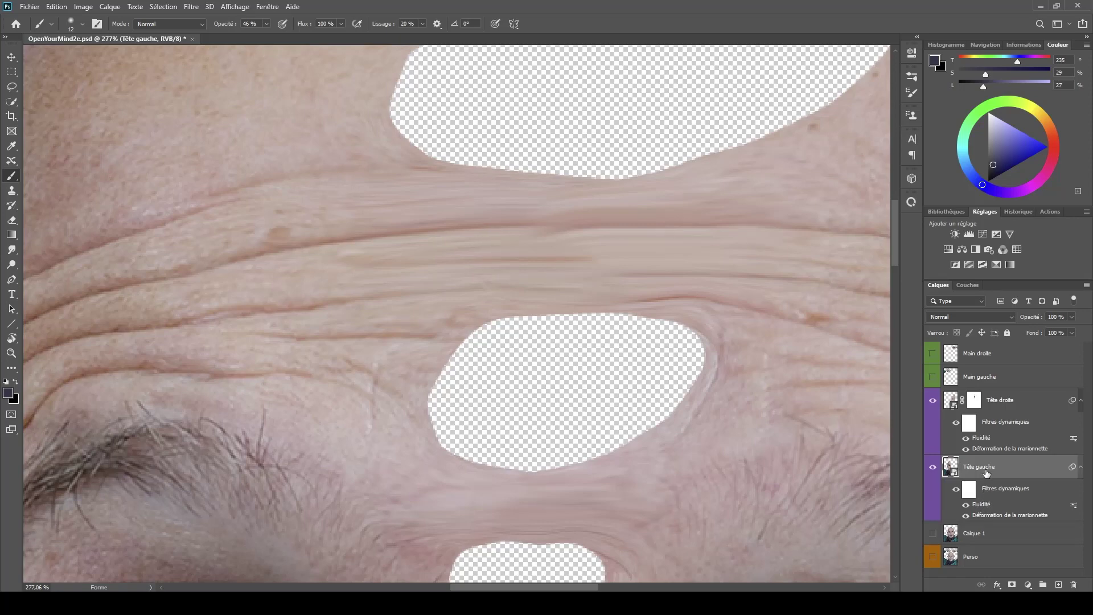
pyautogui.click(975, 400)
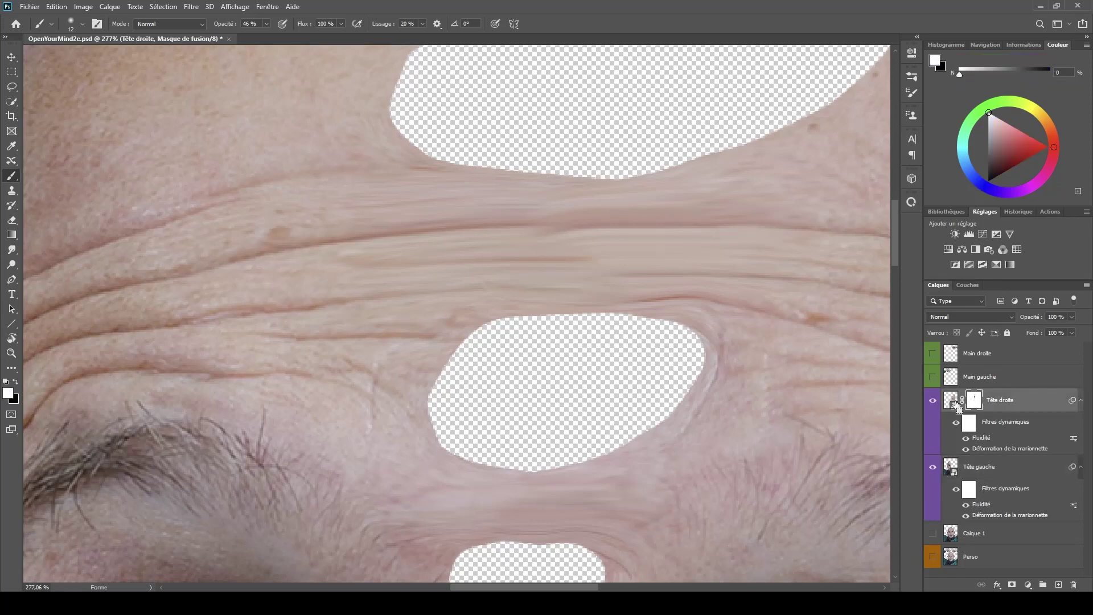
pyautogui.scroll(2, 563, 229)
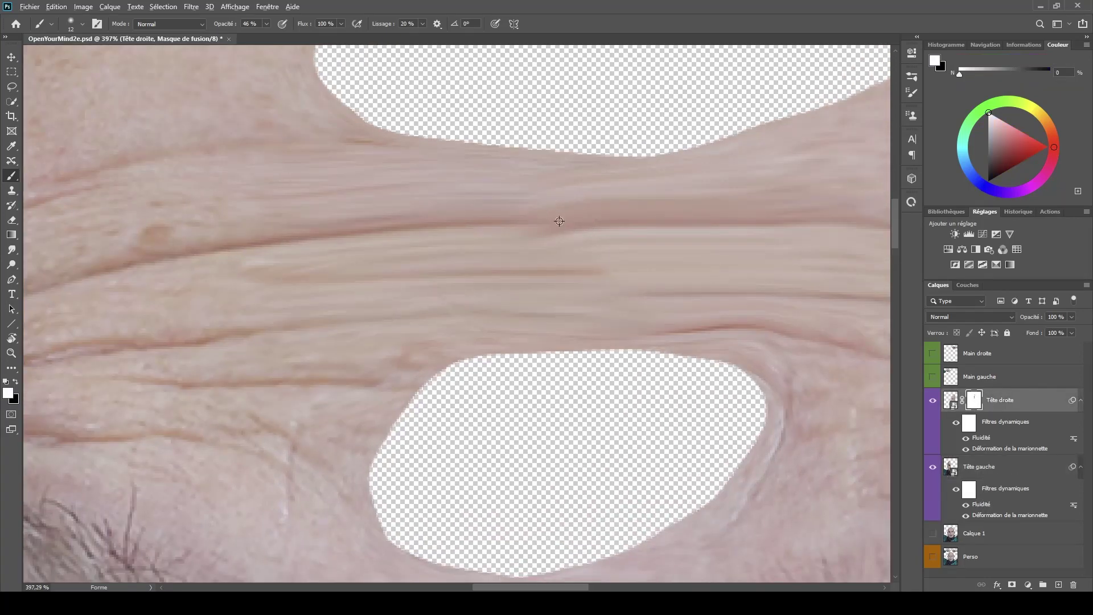
pyautogui.keyDown('alt'); pyautogui.rightClick(566, 227); pyautogui.keyUp('alt')
pyautogui.moveTo(565, 227); pyautogui.dragTo(571, 227)
pyautogui.press('x')
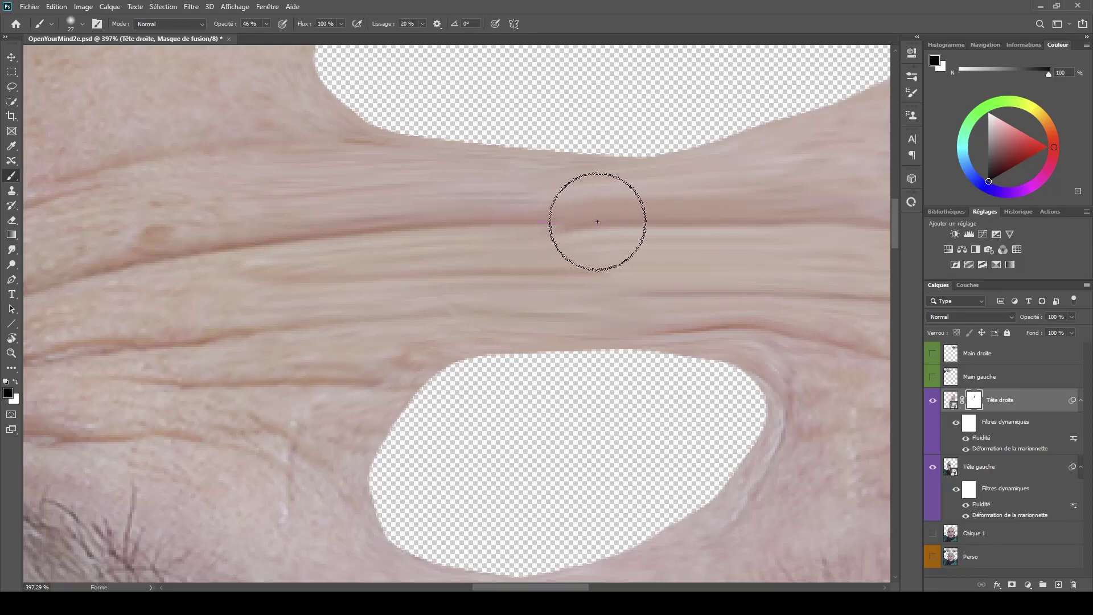
# - Bring the concrete texture from Background Texture 6.jpg into OpenYourMind2e.psd, directly above Calque 1 and beneath both head layers
pyautogui.scroll(-9, 616, 338)
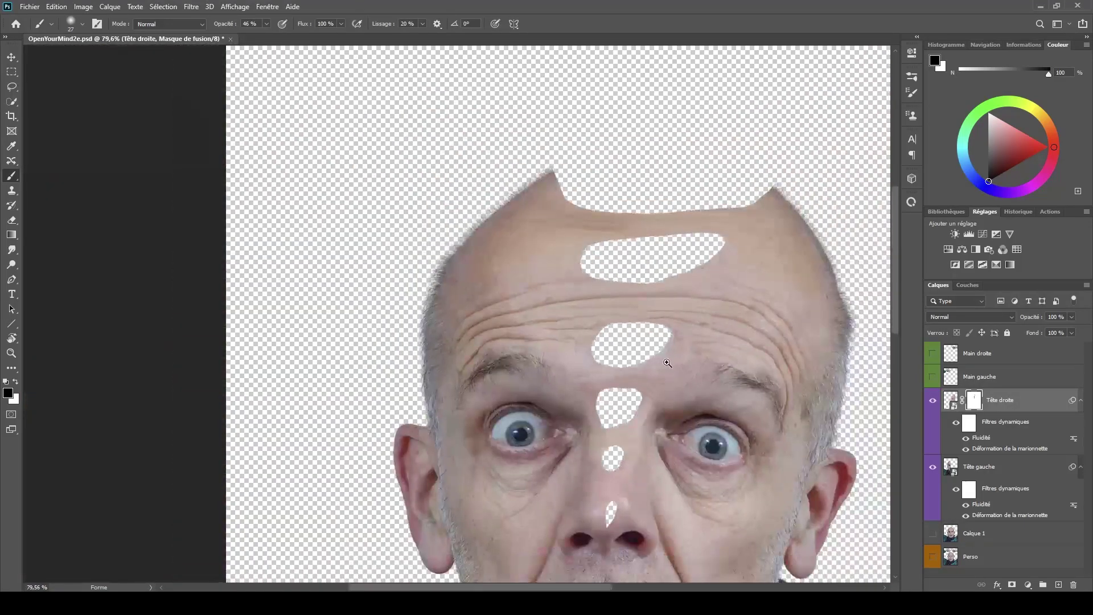
pyautogui.scroll(2, 670, 364)
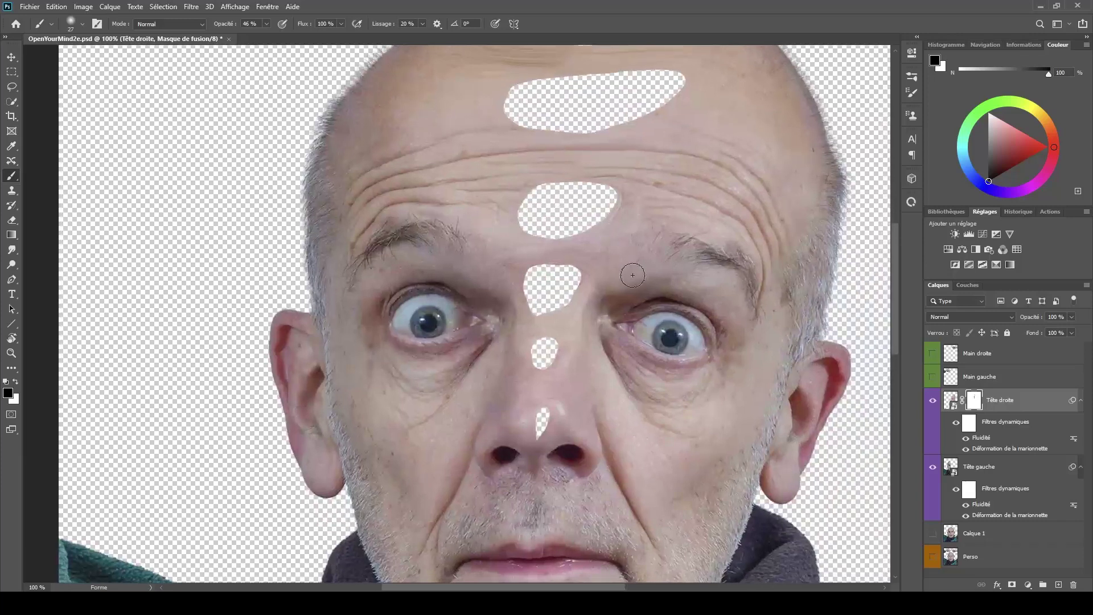
pyautogui.scroll(-5, 638, 288)
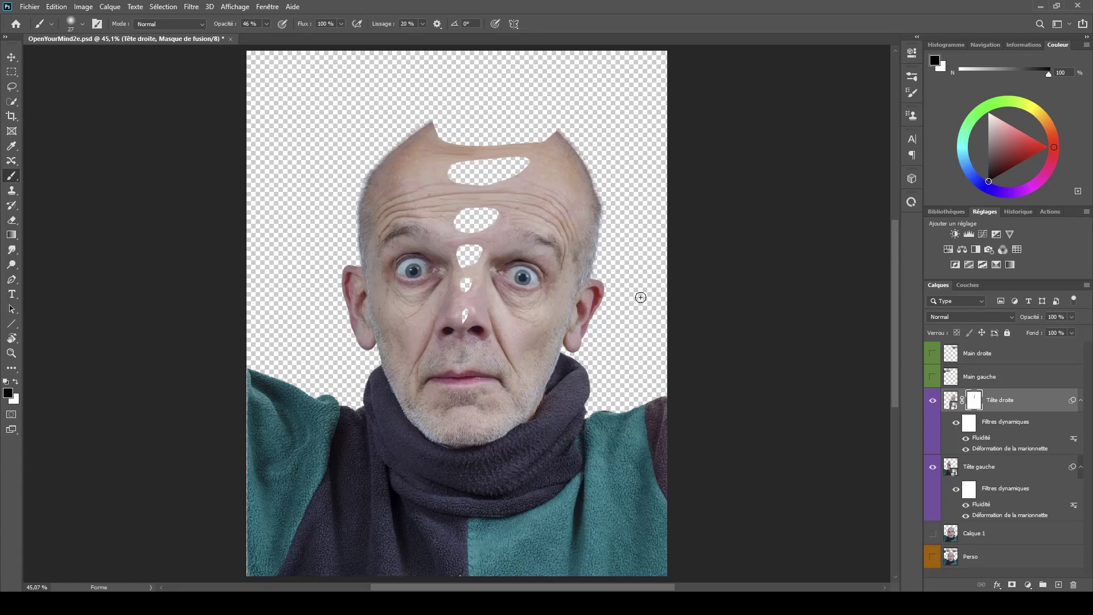
pyautogui.moveTo(453, 228)
pyautogui.mouseDown()
pyautogui.moveTo(512, 223)
pyautogui.moveTo(472, 212)
pyautogui.moveTo(479, 233)
pyautogui.moveTo(468, 231)
pyautogui.mouseUp()
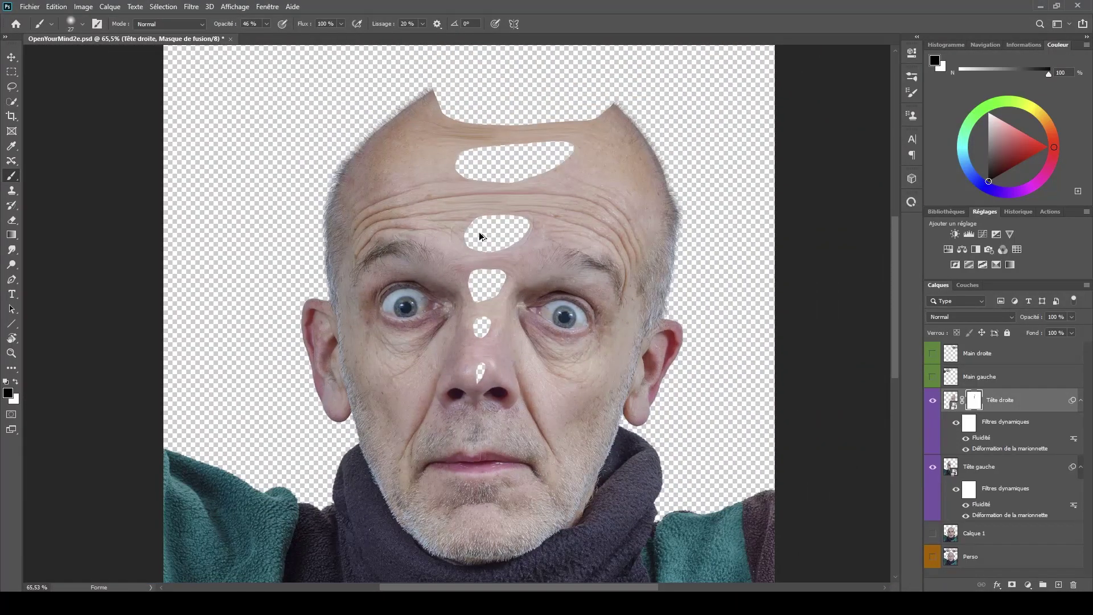
pyautogui.hotkey('ctrl', '0')
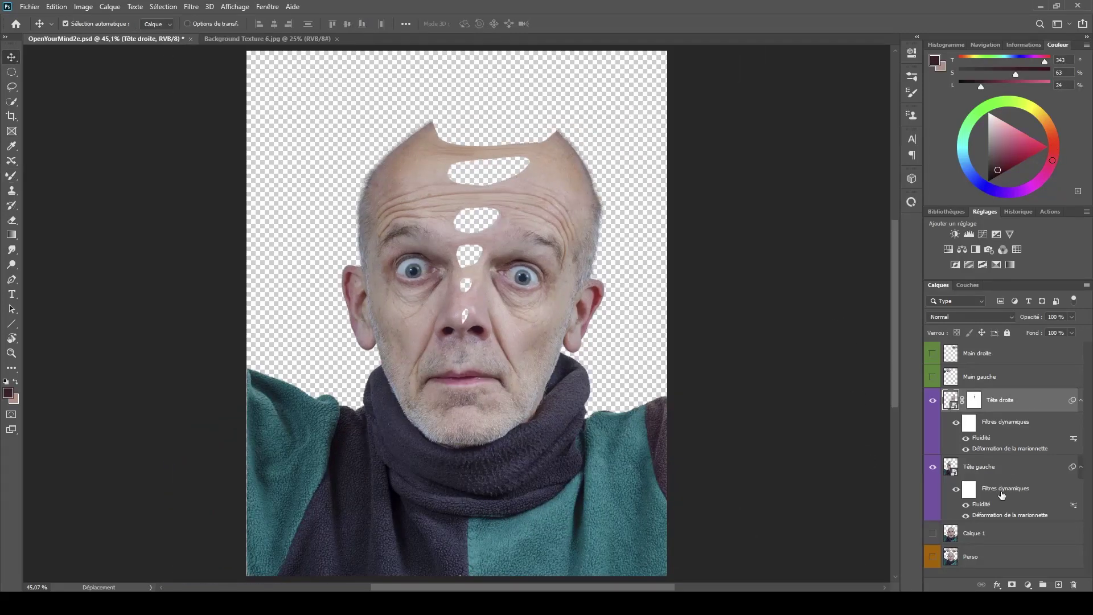
pyautogui.click(996, 533)
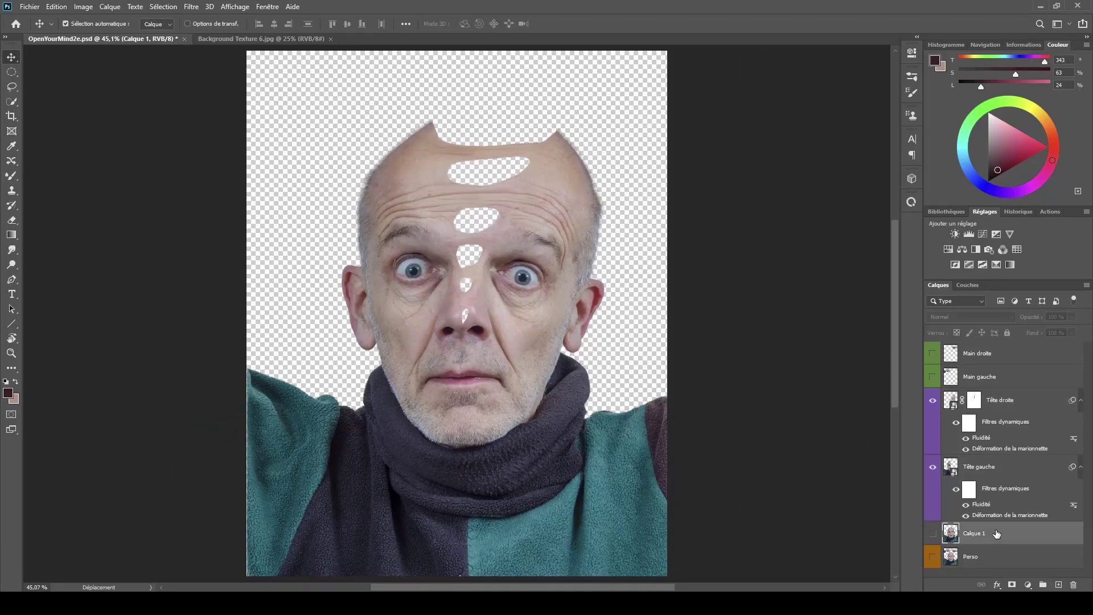
pyautogui.click(253, 38)
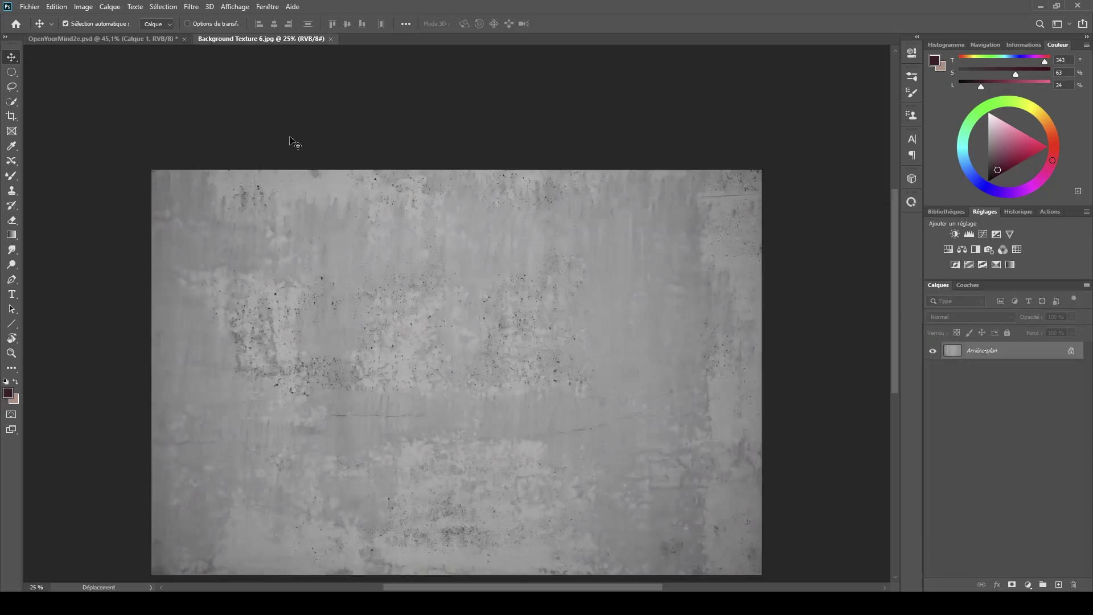
pyautogui.moveTo(314, 261); pyautogui.dragTo(449, 303)
pyautogui.scroll(-5, 450, 303)
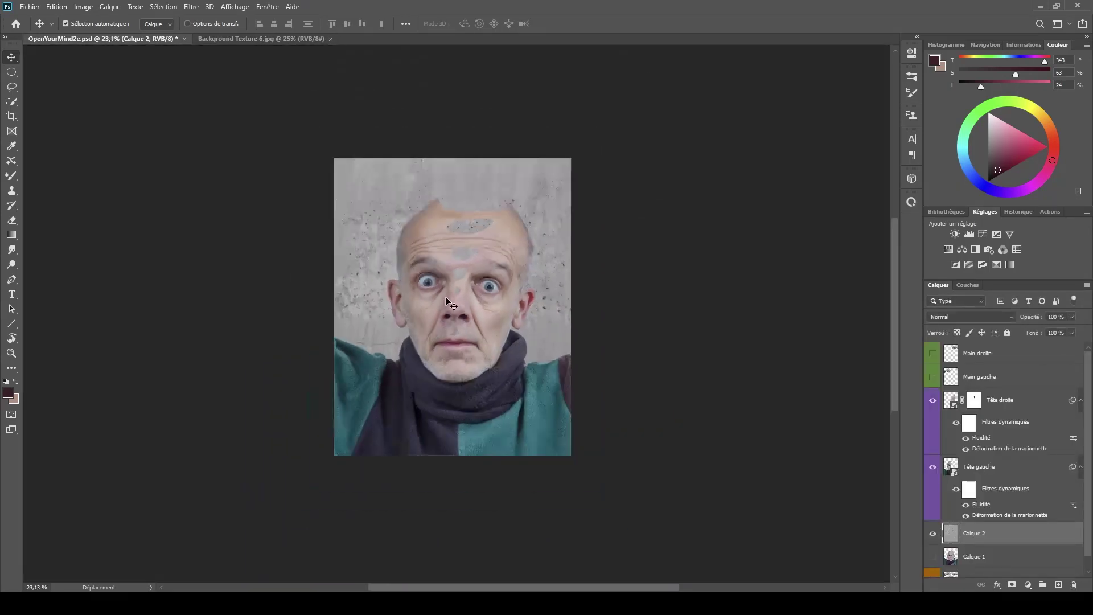
# - Align the texture with the canvas's lower-left corner and scale it to 38.20 % width and 72.30 % height to fit the canvas
pyautogui.press('ctrl')
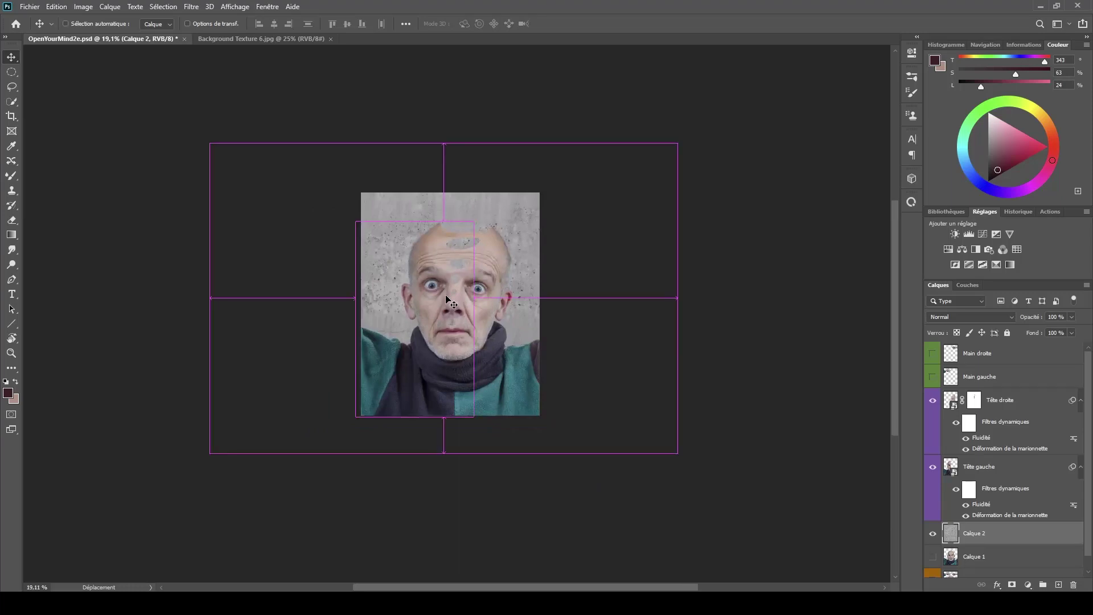
pyautogui.hotkey('ctrl', 't')
pyautogui.moveTo(467, 292); pyautogui.dragTo(618, 254)
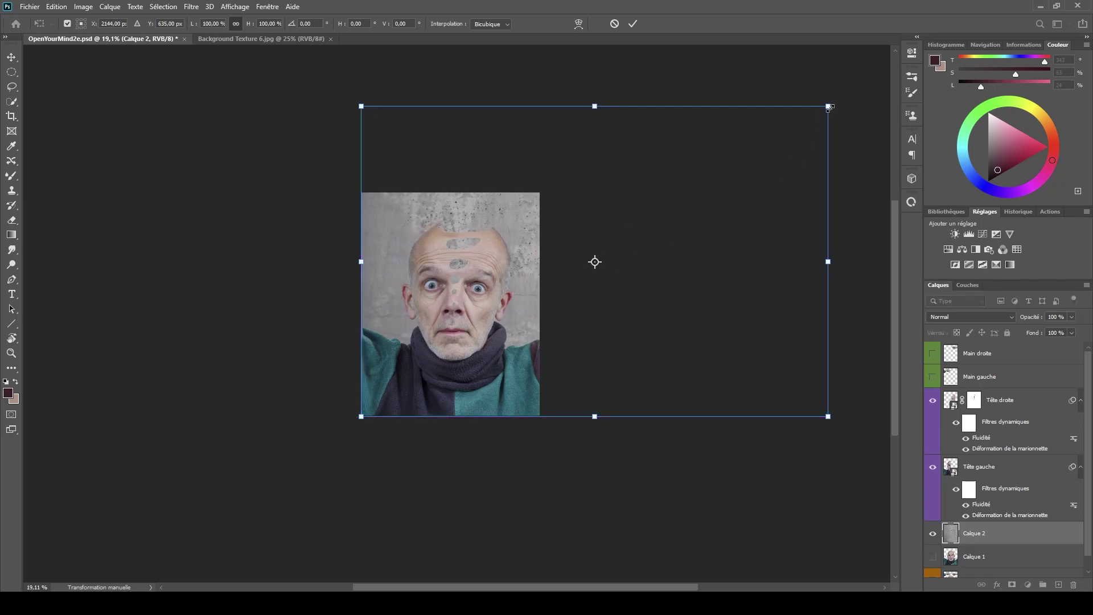
pyautogui.moveTo(828, 107); pyautogui.dragTo(541, 193)
pyautogui.click(633, 24)
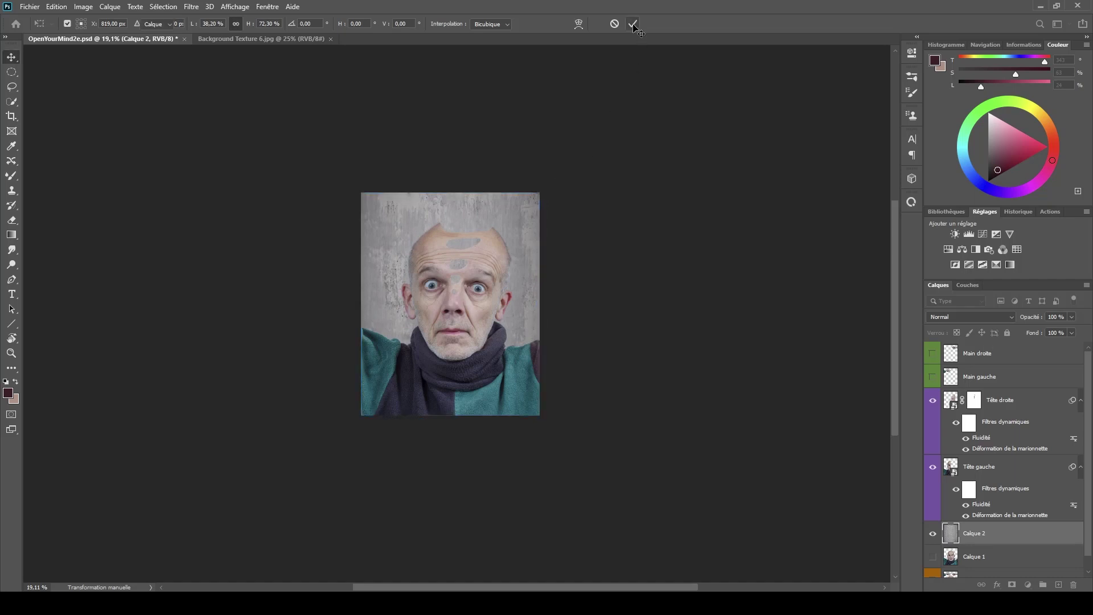
# - Add a Curves adjustment above the texture and darken it by lowering the white point's output to 98
pyautogui.hotkey('ctrl', '0')
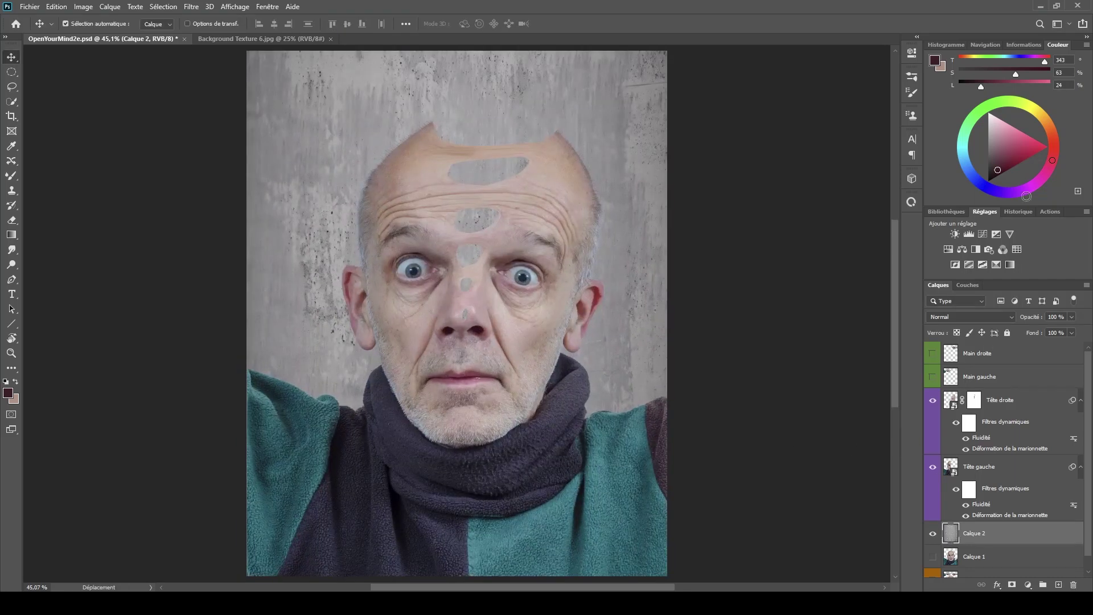
pyautogui.click(983, 235)
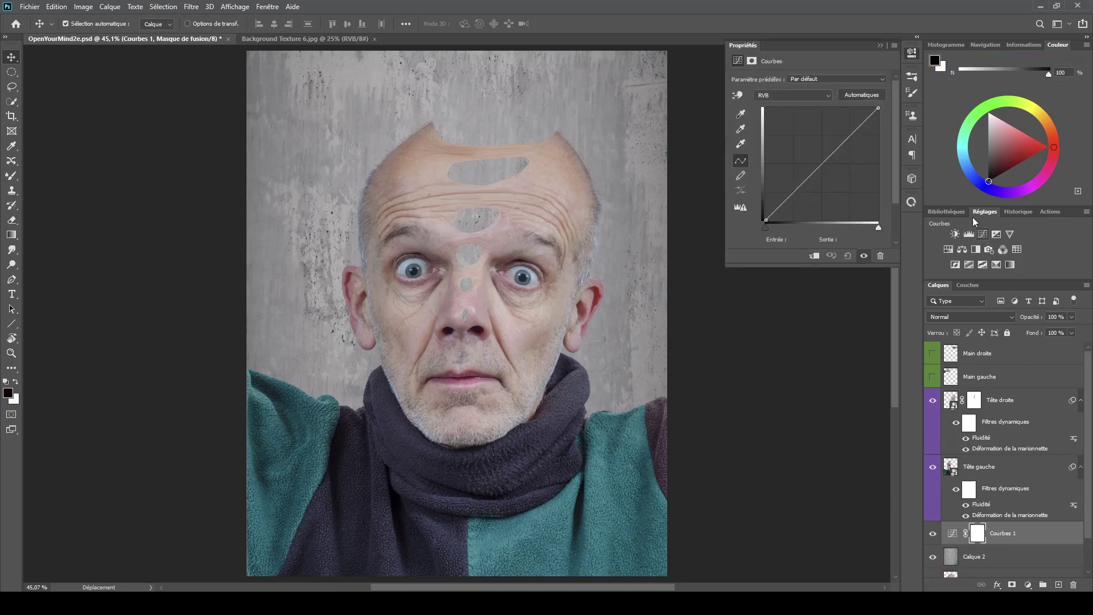
pyautogui.moveTo(878, 110); pyautogui.dragTo(888, 179)
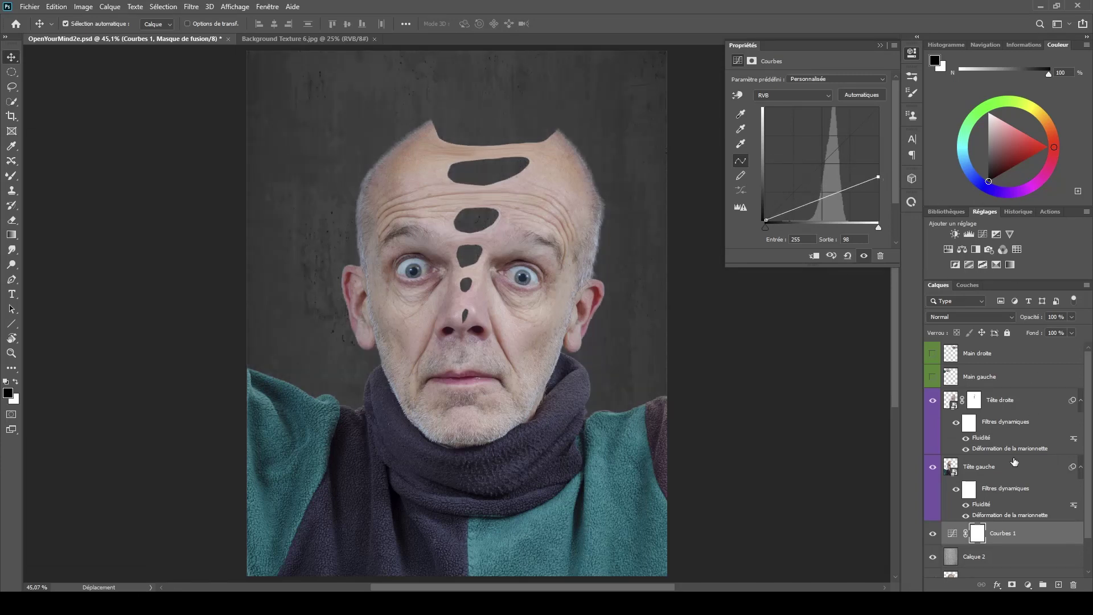
# - Lighten the texture around the head by painting black on the Courbes 1 mask with a soft size 1009 brush at 20 % opacity
pyautogui.click(975, 535)
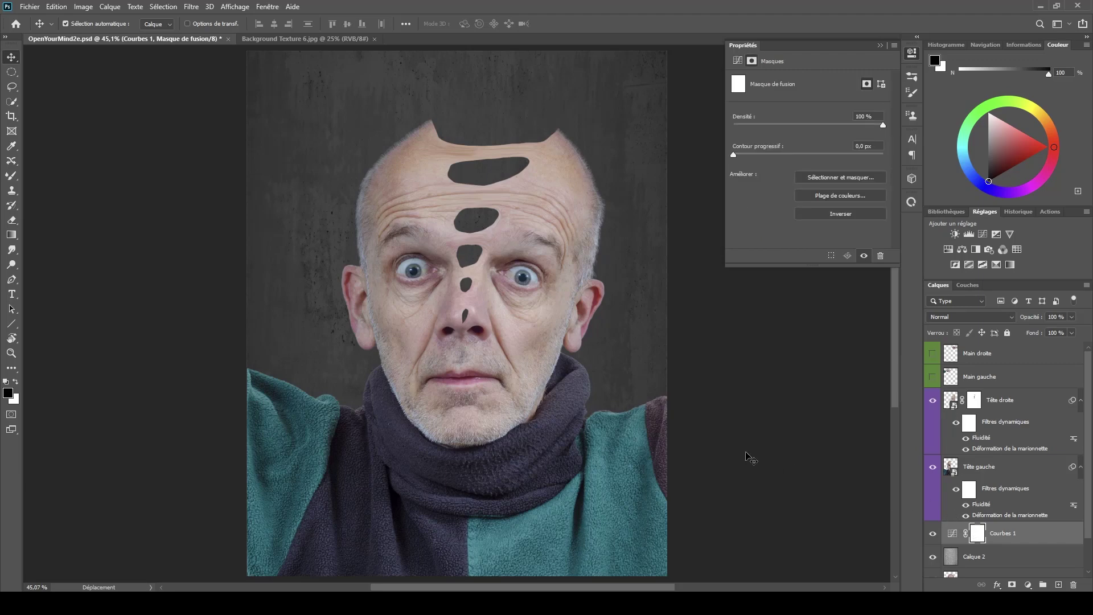
pyautogui.press('b')
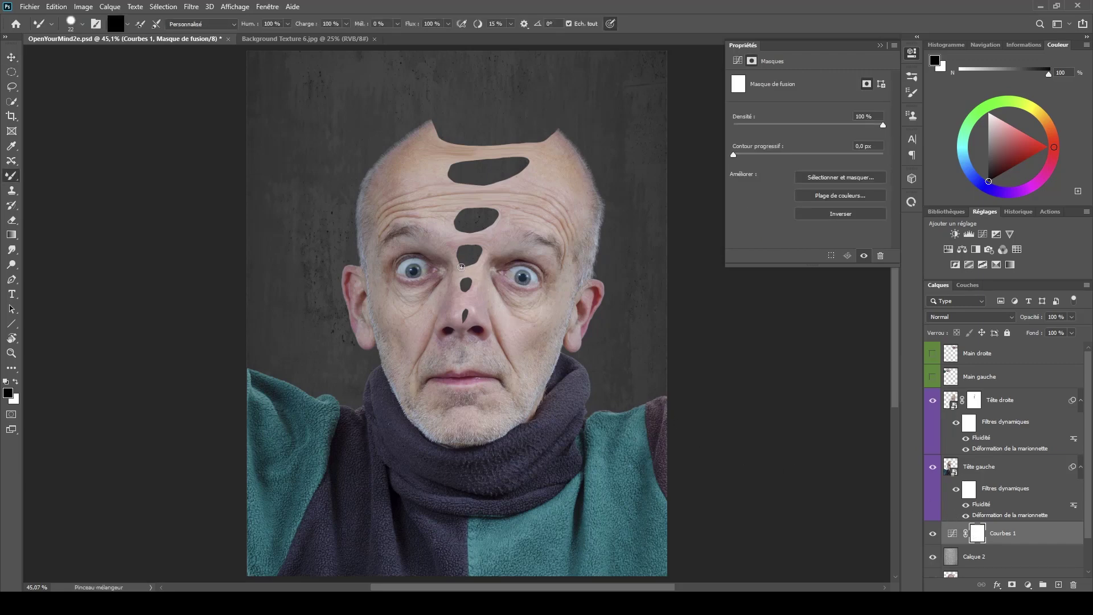
pyautogui.rightClick(12, 177)
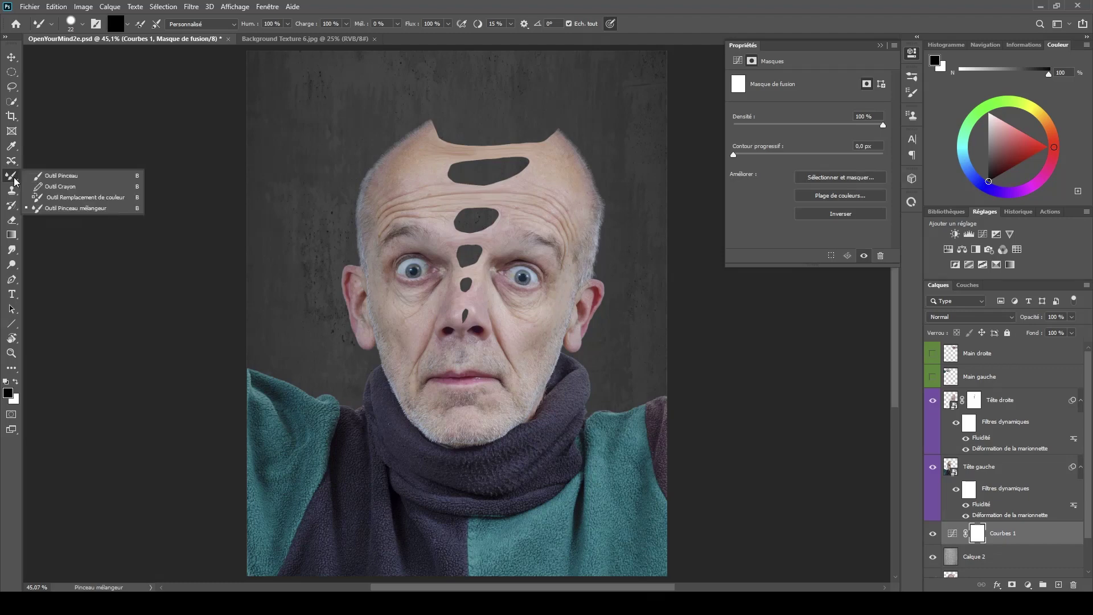
pyautogui.click(51, 173)
pyautogui.moveTo(505, 262)
pyautogui.mouseDown()
pyautogui.moveTo(579, 265)
pyautogui.moveTo(499, 270)
pyautogui.mouseUp()
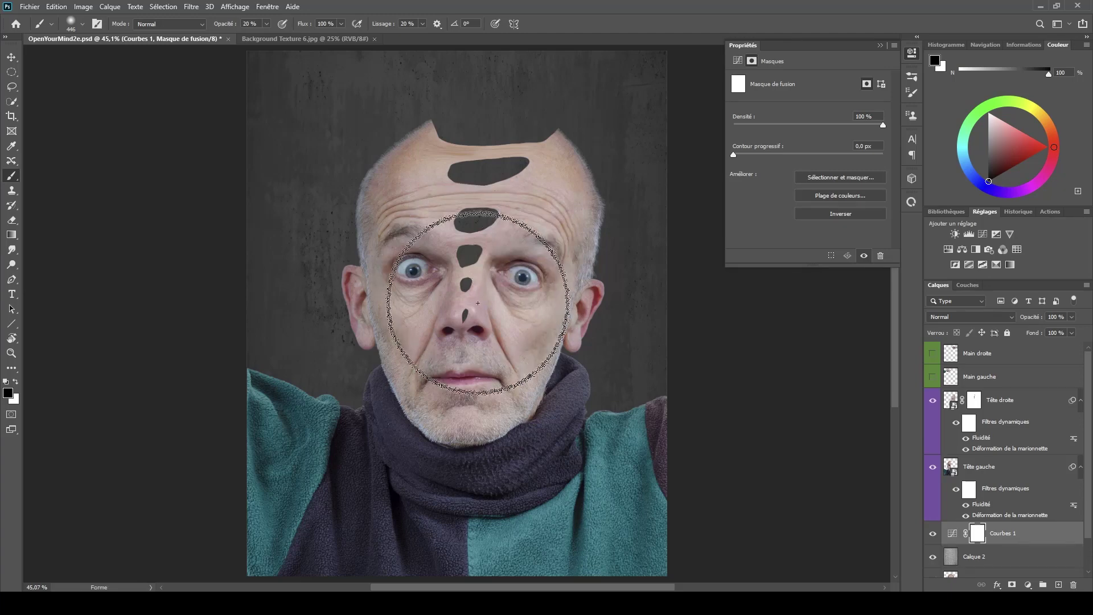
pyautogui.moveTo(397, 336)
pyautogui.mouseDown()
pyautogui.moveTo(354, 328)
pyautogui.moveTo(365, 163)
pyautogui.moveTo(593, 212)
pyautogui.moveTo(548, 323)
pyautogui.moveTo(531, 402)
pyautogui.moveTo(554, 355)
pyautogui.moveTo(541, 391)
pyautogui.moveTo(537, 358)
pyautogui.moveTo(588, 255)
pyautogui.moveTo(592, 196)
pyautogui.moveTo(574, 307)
pyautogui.mouseUp()
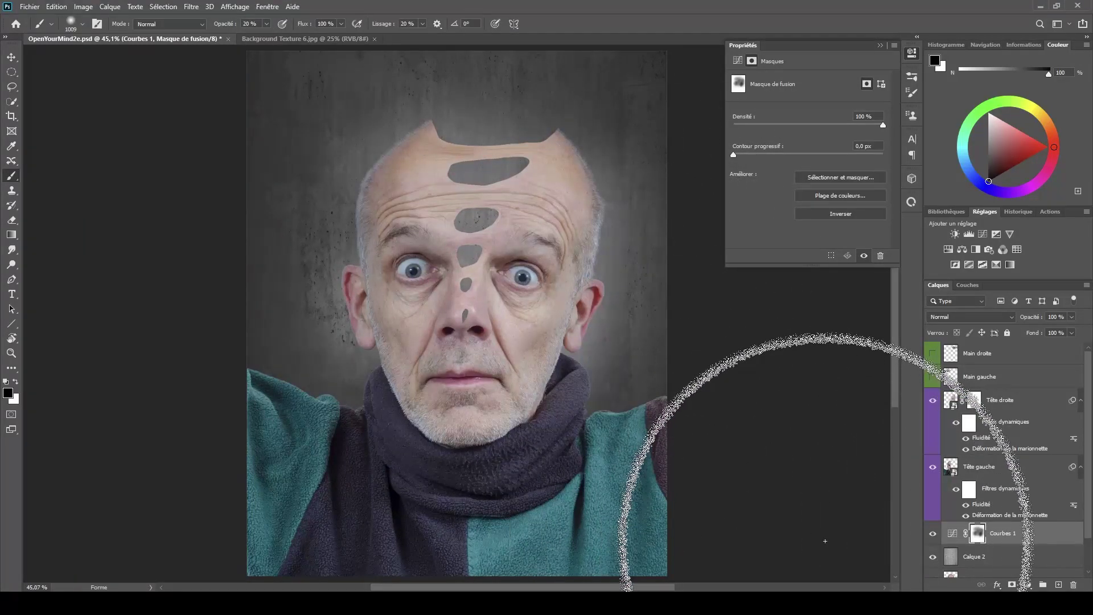
# - Clip the Courbes 1 adjustment to the Calque 2 texture and add an empty layer directly above Tête droite
pyautogui.click(958, 536)
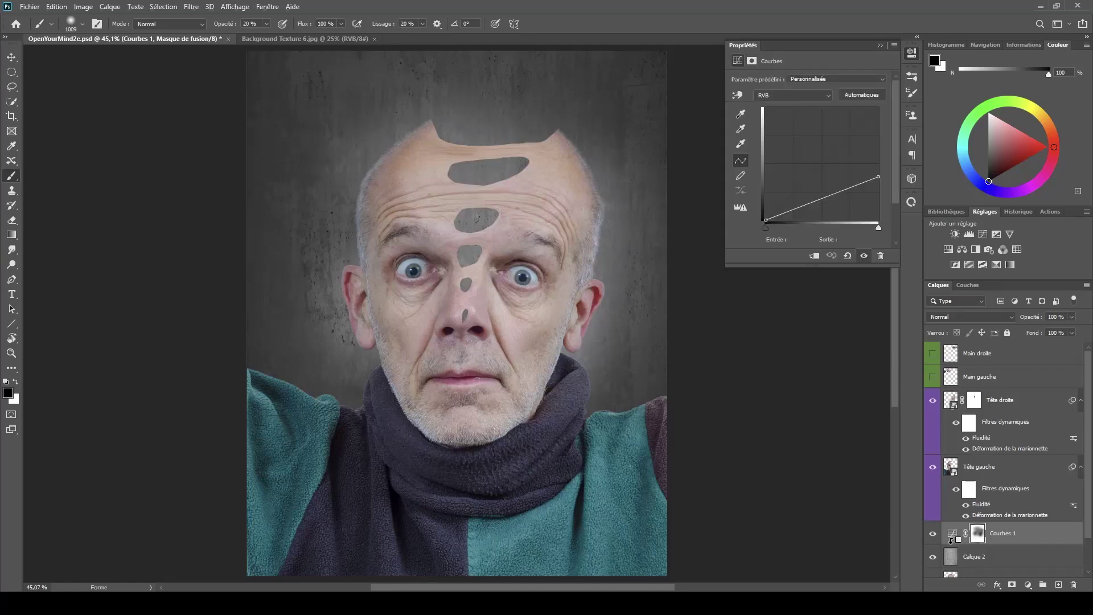
pyautogui.keyDown('alt'); pyautogui.click(982, 545); pyautogui.keyUp('alt')
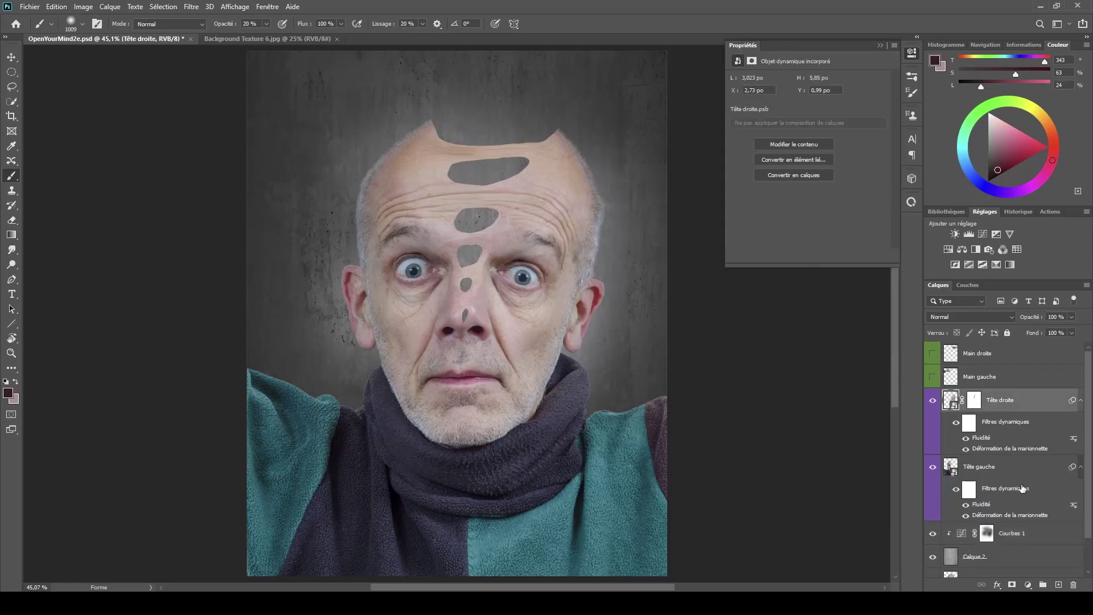
pyautogui.click(1059, 585)
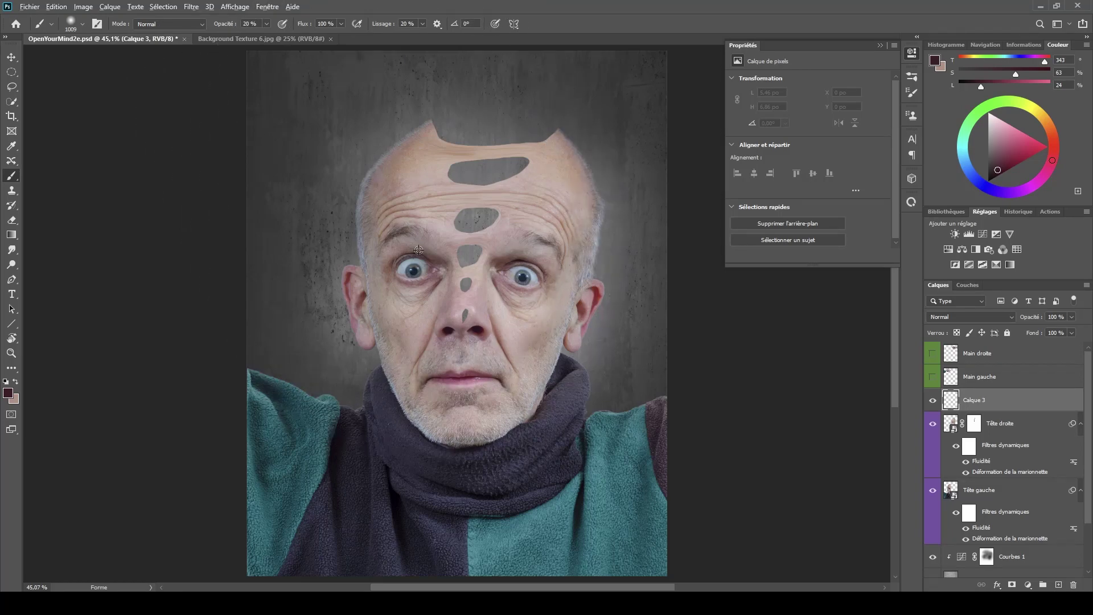
# - Switch to the Mixer Brush for painting on the forehead and set its load to 98 %
pyautogui.moveTo(418, 251); pyautogui.dragTo(214, 255)
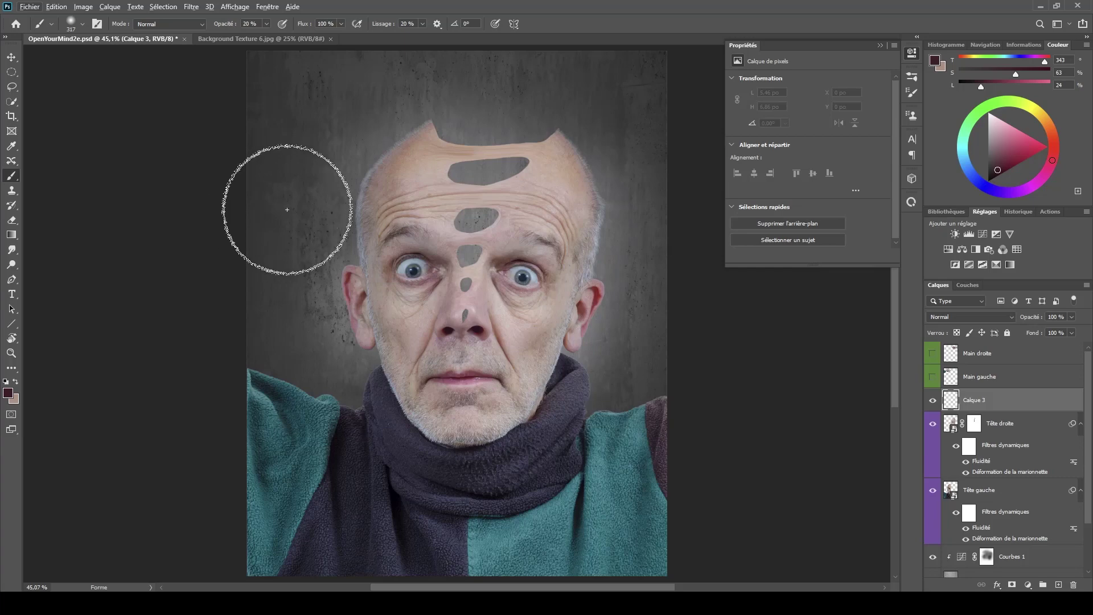
pyautogui.moveTo(489, 205); pyautogui.dragTo(517, 251)
pyautogui.moveTo(489, 299)
pyautogui.mouseDown()
pyautogui.moveTo(476, 364)
pyautogui.moveTo(497, 361)
pyautogui.mouseUp()
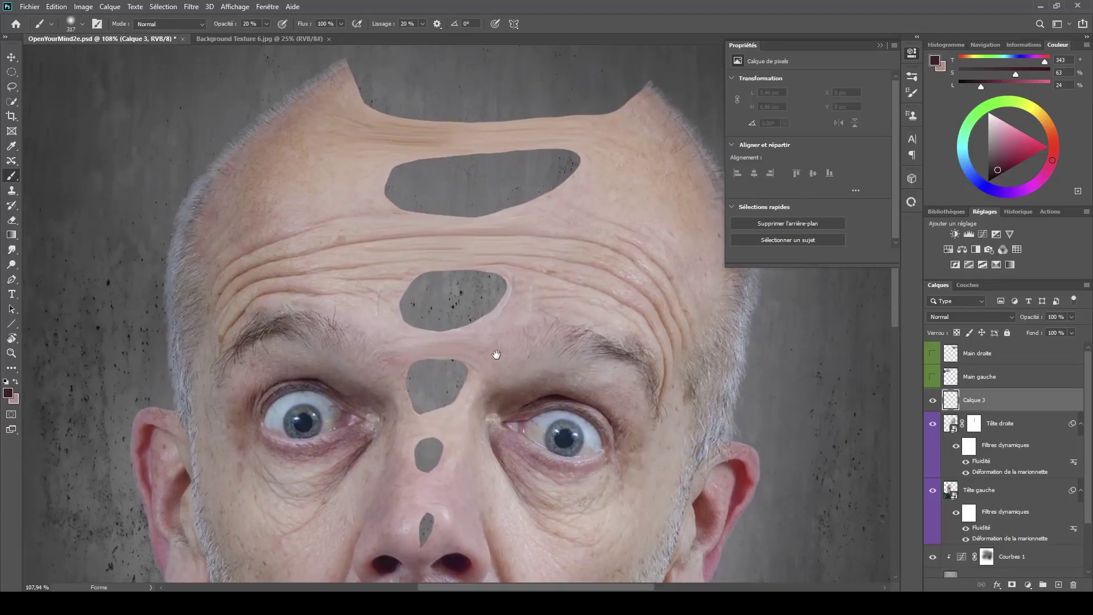
pyautogui.rightClick(12, 181)
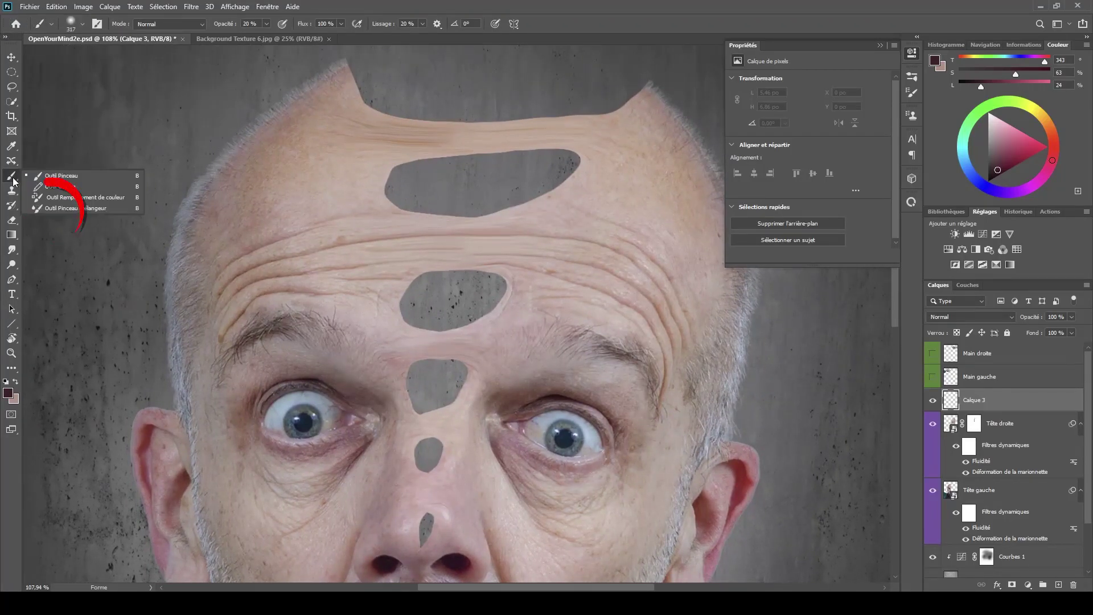
pyautogui.click(47, 208)
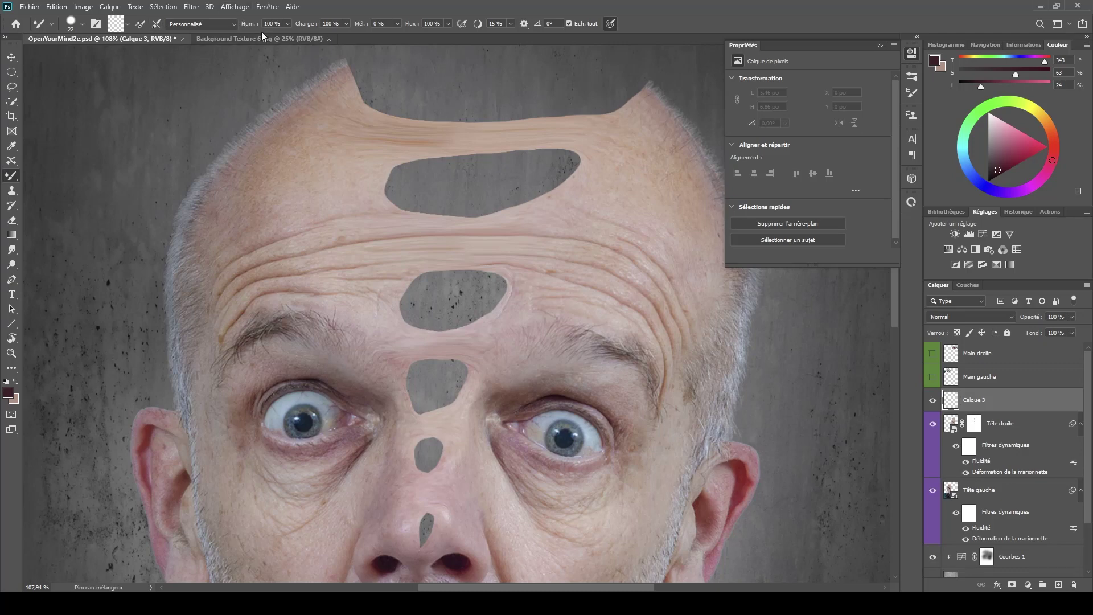
pyautogui.click(311, 25)
pyautogui.click(880, 46)
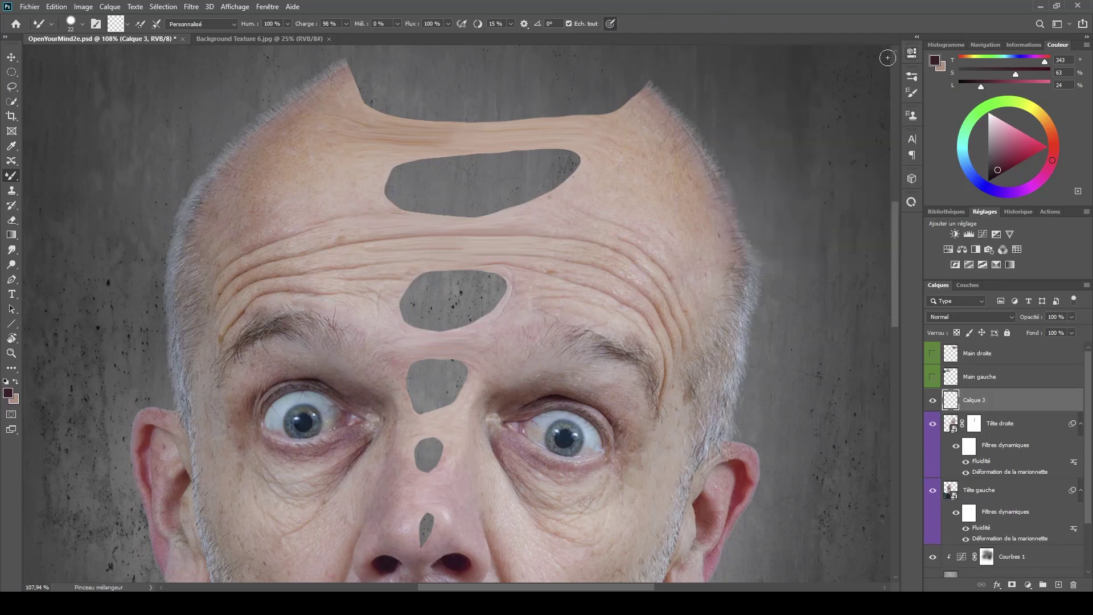
# - Shape the mixer brush tip with a 90° angle, 35 % roundness and 36 % spacing
pyautogui.click(913, 76)
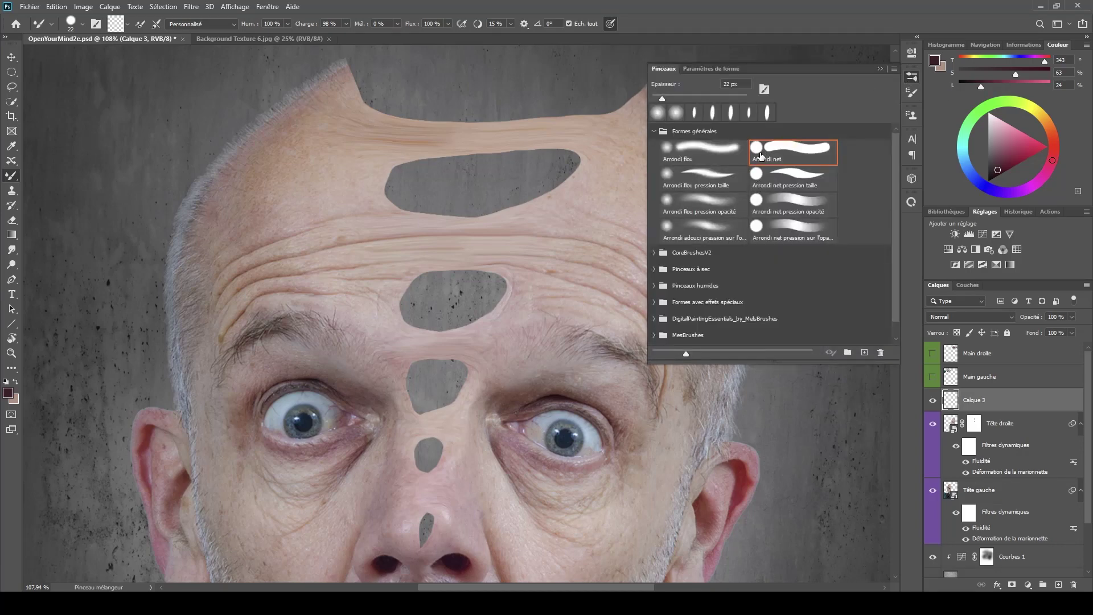
pyautogui.click(706, 68)
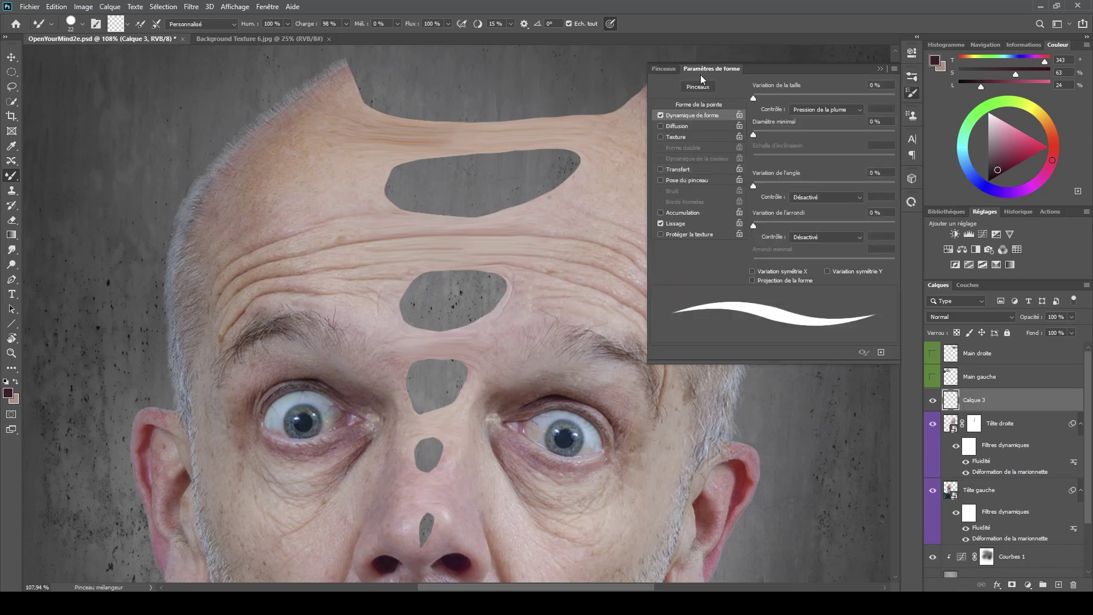
pyautogui.click(686, 104)
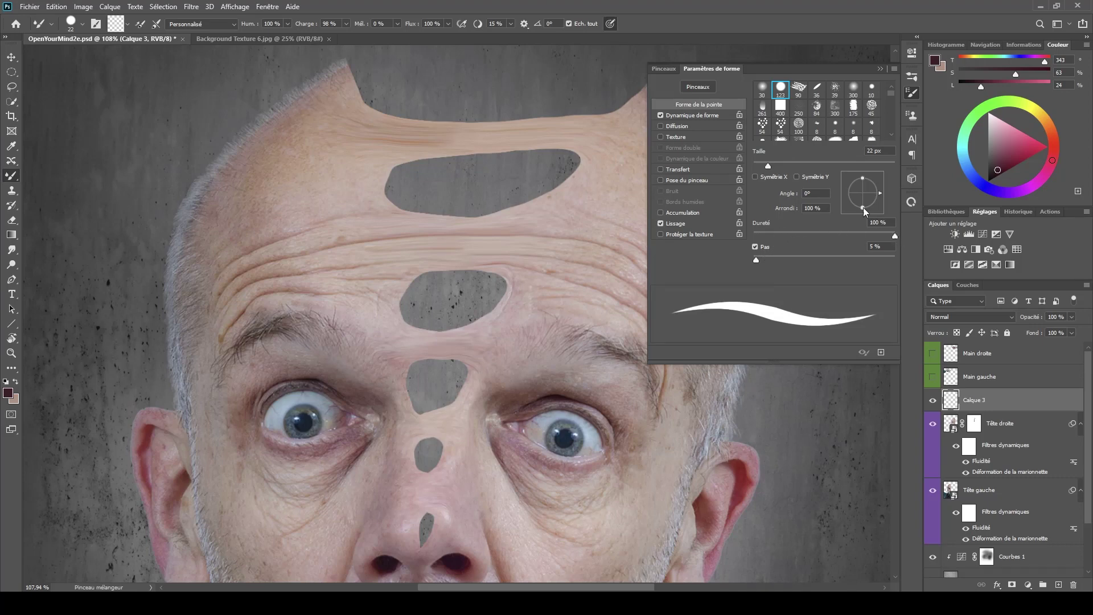
pyautogui.moveTo(791, 195); pyautogui.dragTo(796, 195)
pyautogui.write('90')
pyautogui.moveTo(876, 193); pyautogui.dragTo(869, 193)
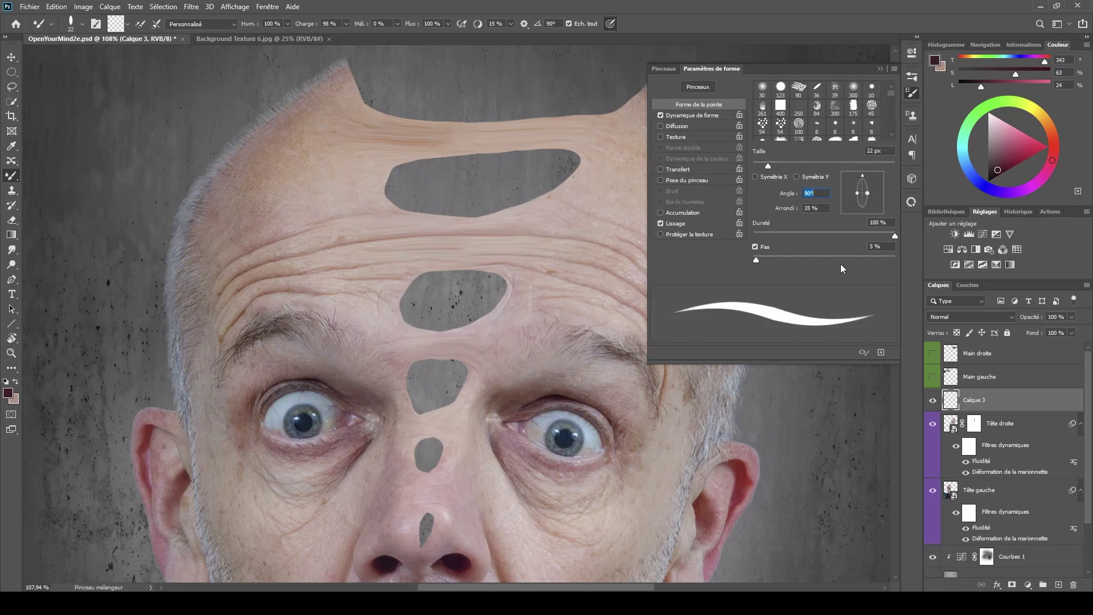
pyautogui.moveTo(756, 260)
pyautogui.mouseDown()
pyautogui.moveTo(807, 255)
pyautogui.moveTo(791, 254)
pyautogui.mouseUp()
pyautogui.click(880, 68)
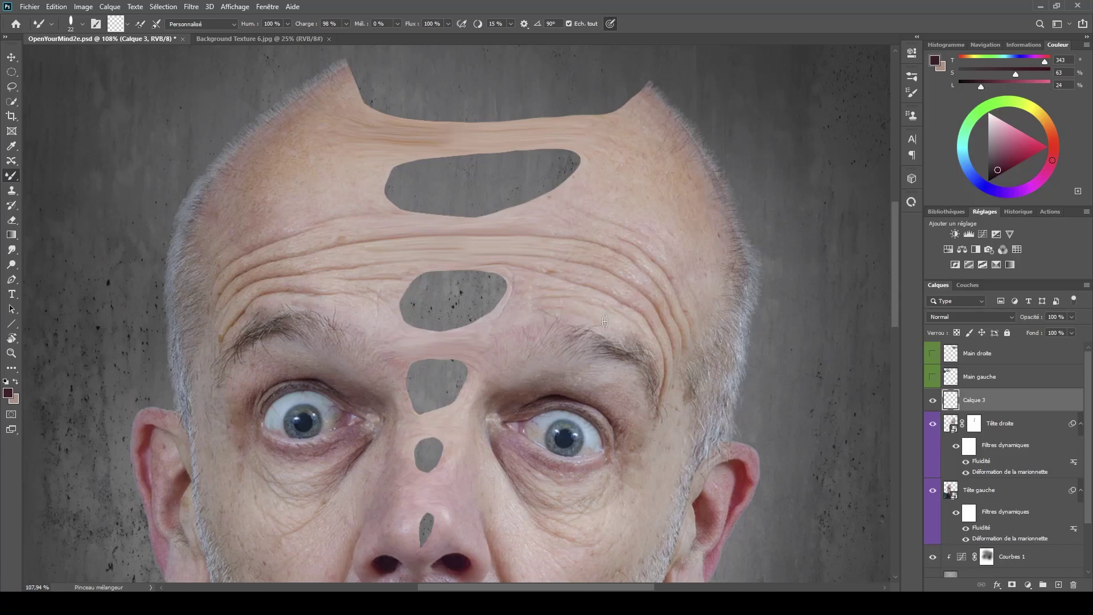
# - Test the mixer brush at 65 px with two strokes of sampled forehead skin on the background, and undo them
pyautogui.keyDown('alt'); pyautogui.rightClick(325, 246); pyautogui.keyUp('alt')
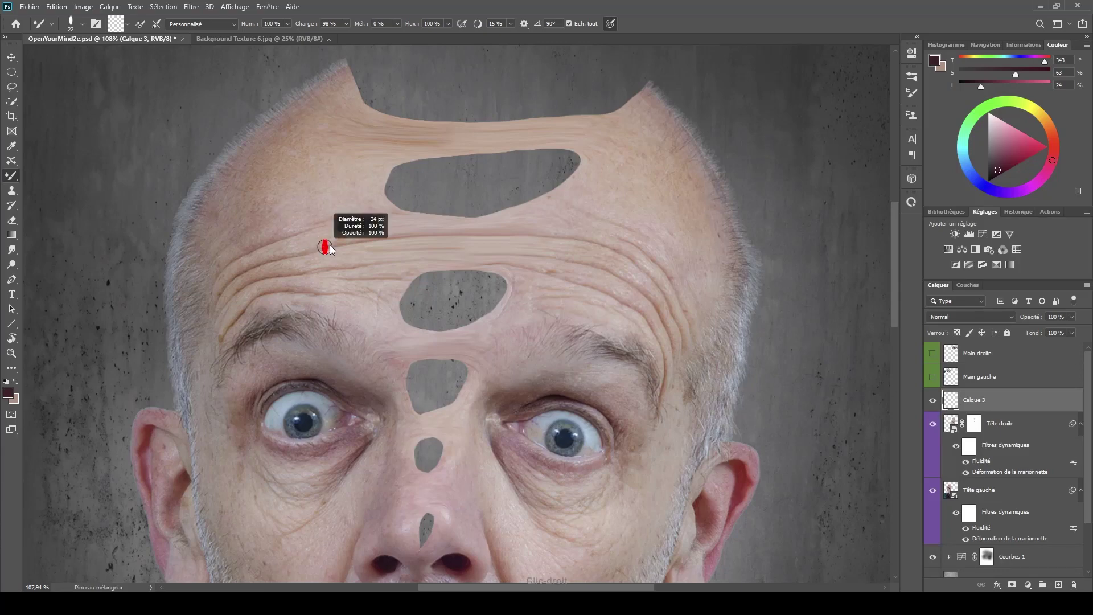
pyautogui.moveTo(329, 245); pyautogui.dragTo(340, 243)
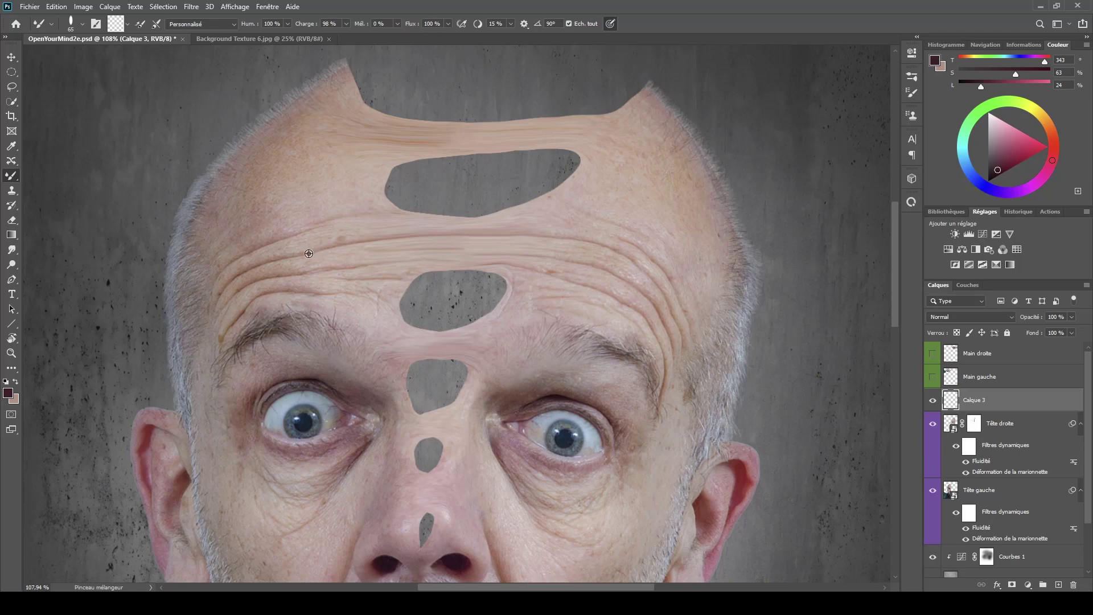
pyautogui.keyDown('alt'); pyautogui.click(309, 254); pyautogui.keyUp('alt')
pyautogui.moveTo(106, 154); pyautogui.dragTo(220, 111)
pyautogui.moveTo(62, 203); pyautogui.dragTo(197, 155)
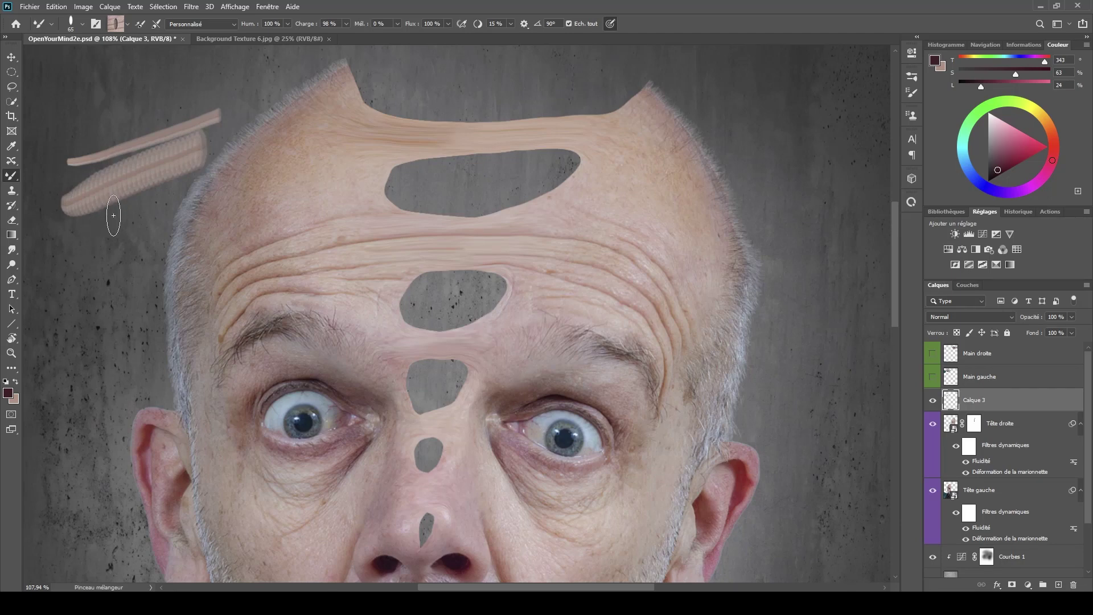
pyautogui.hotkey('ctrl', 'z')
pyautogui.hotkey('ctrl', 'z')
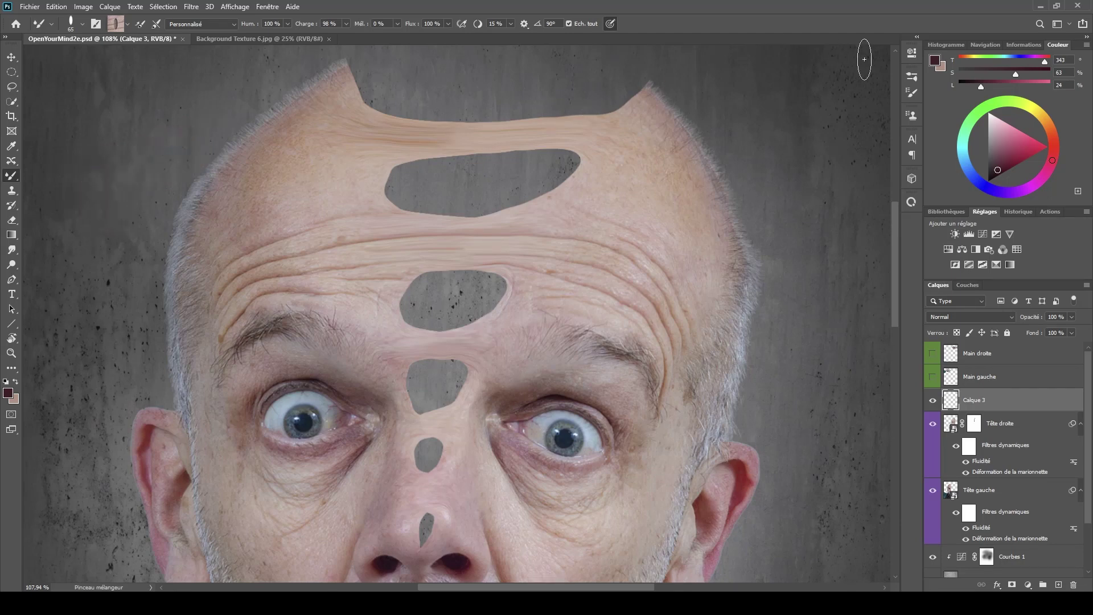
# - Set the brush spacing to 20 % and test it with two sampled skin strokes on the background, undoing both
pyautogui.click(911, 93)
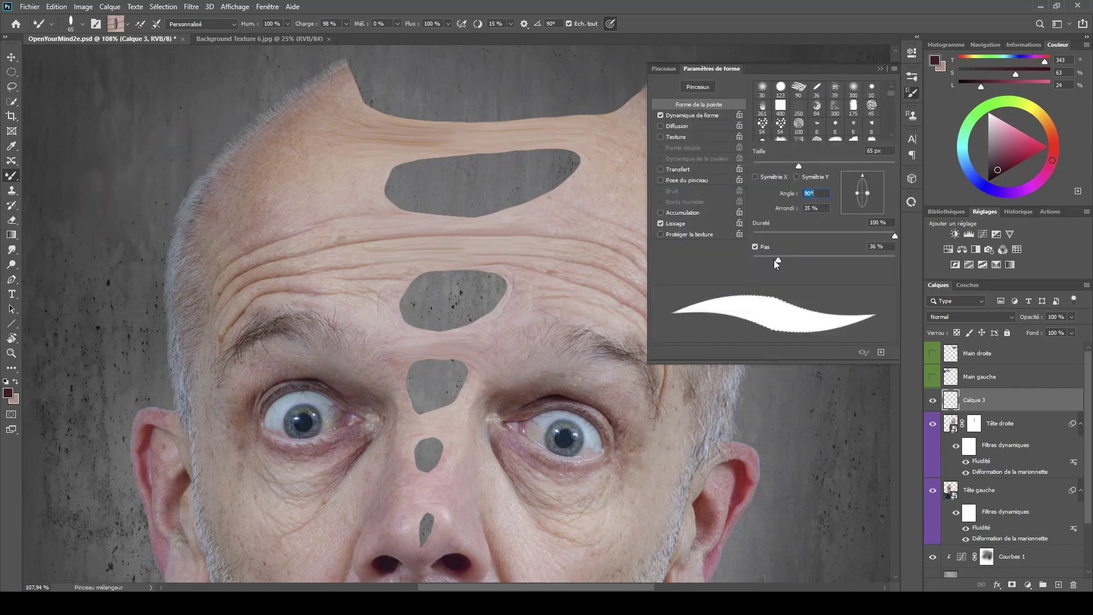
pyautogui.moveTo(774, 260); pyautogui.dragTo(775, 261)
pyautogui.keyDown('alt'); pyautogui.click(260, 269); pyautogui.keyUp('alt')
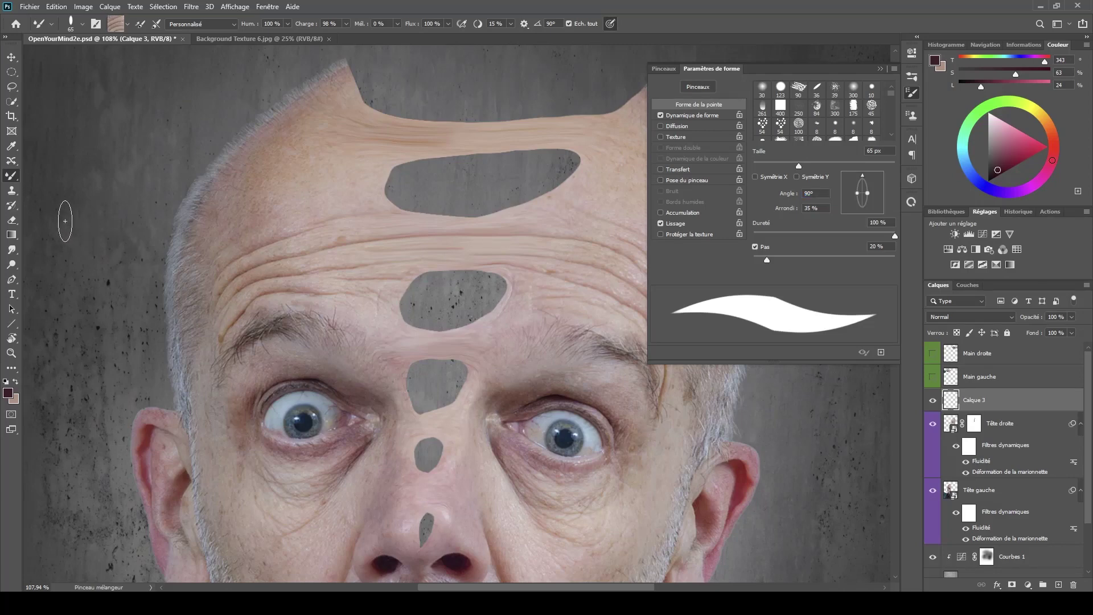
pyautogui.moveTo(64, 222); pyautogui.dragTo(185, 135)
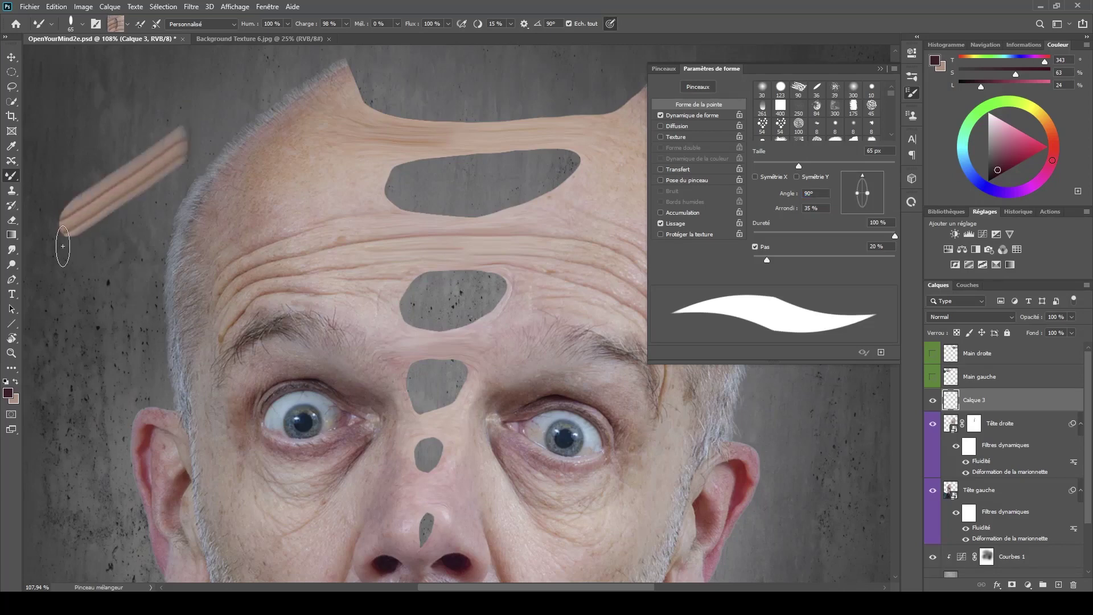
pyautogui.moveTo(64, 248)
pyautogui.mouseDown()
pyautogui.moveTo(102, 259)
pyautogui.moveTo(179, 204)
pyautogui.mouseUp()
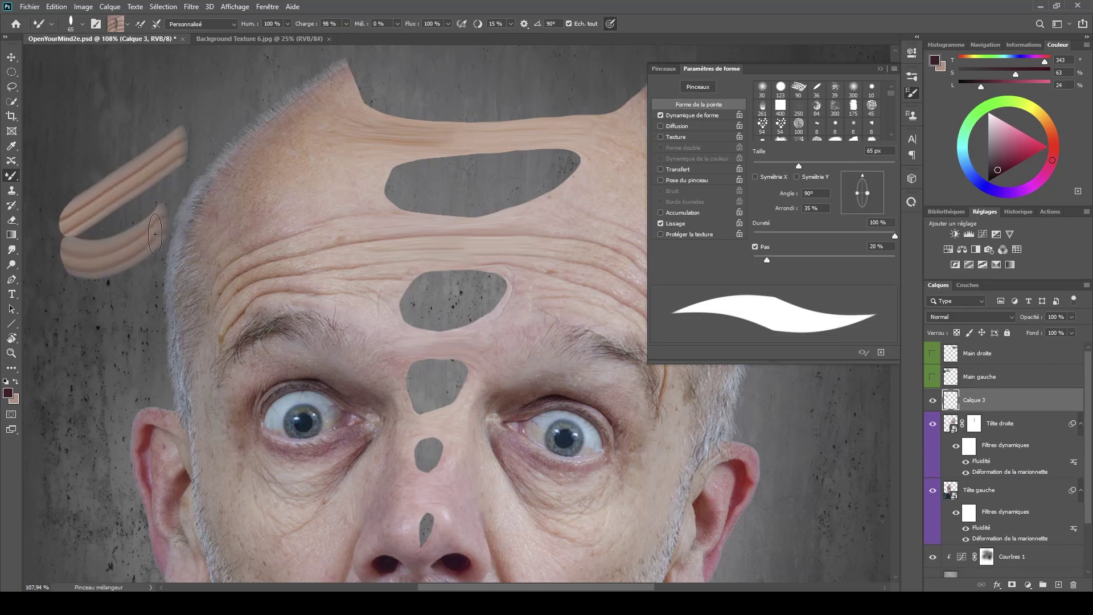
pyautogui.hotkey('ctrl', 'z')
pyautogui.hotkey('ctrl', 'z')
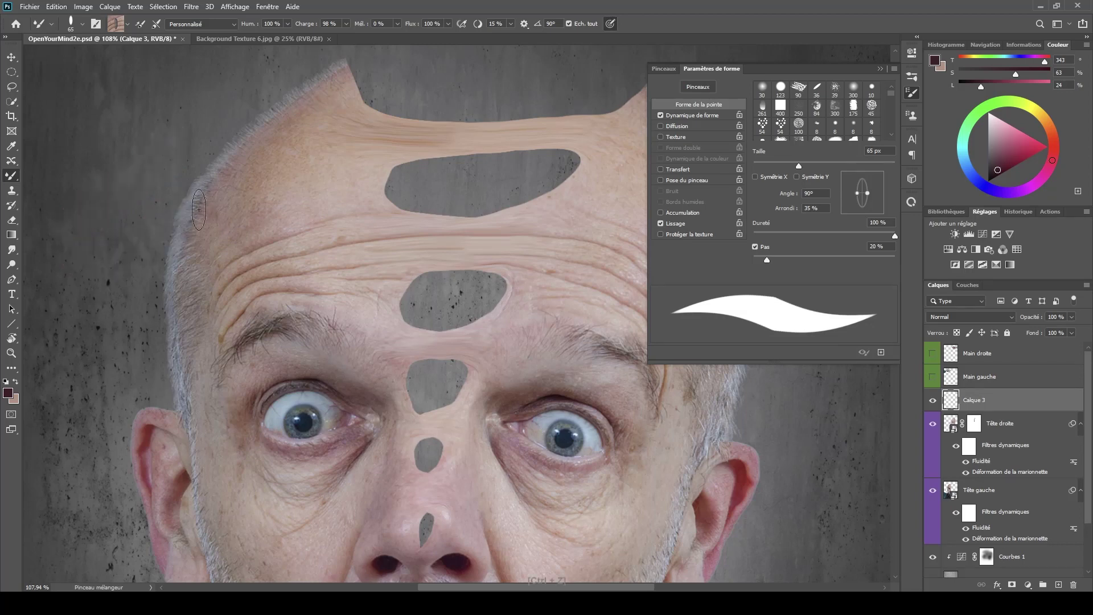
pyautogui.click(880, 69)
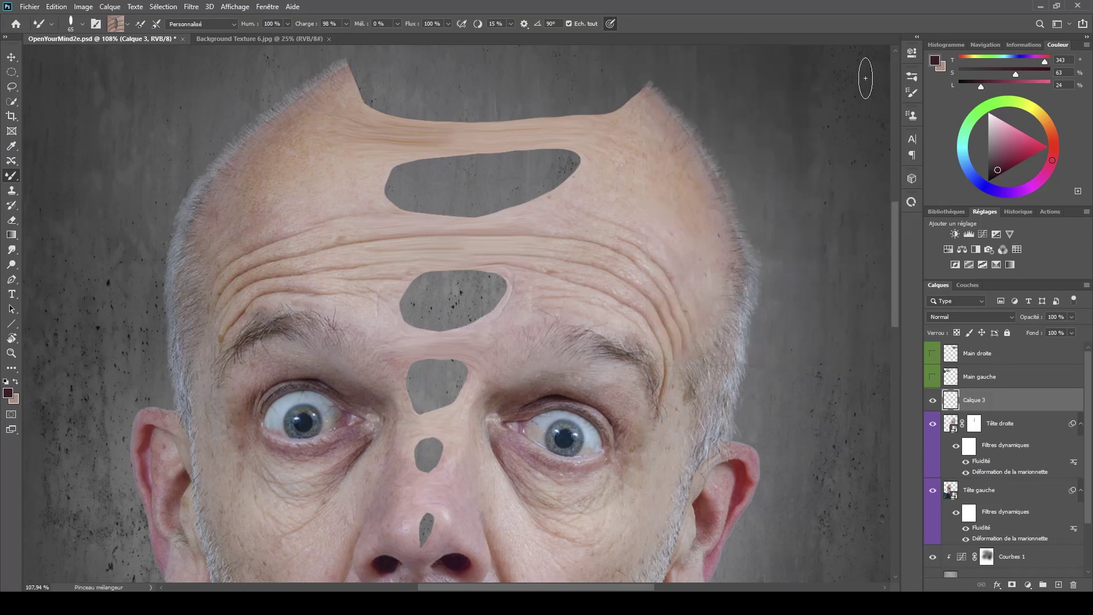
# - Paint two diagonal skin strands across the uppermost forehead hole with a 17 px mixer brush, sampling the adjacent skin
pyautogui.keyDown('alt'); pyautogui.rightClick(327, 194); pyautogui.keyUp('alt')
pyautogui.moveTo(314, 194); pyautogui.dragTo(319, 196)
pyautogui.keyDown('alt'); pyautogui.rightClick(340, 187); pyautogui.keyUp('alt')
pyautogui.moveTo(387, 184); pyautogui.dragTo(557, 135)
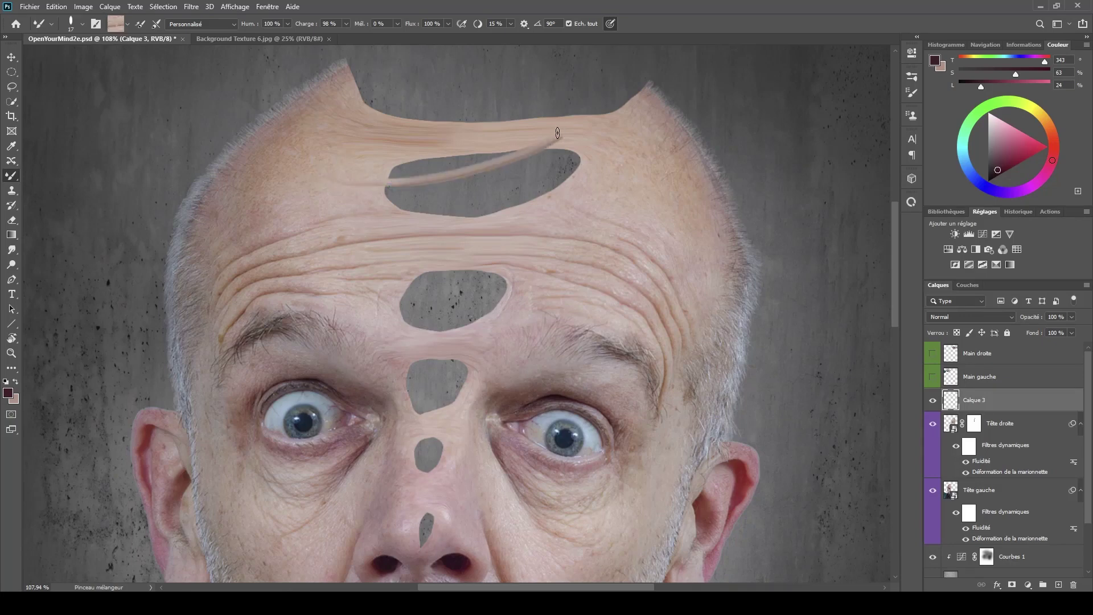
pyautogui.keyDown('alt'); pyautogui.click(373, 222); pyautogui.keyUp('alt')
pyautogui.moveTo(422, 214); pyautogui.dragTo(583, 149)
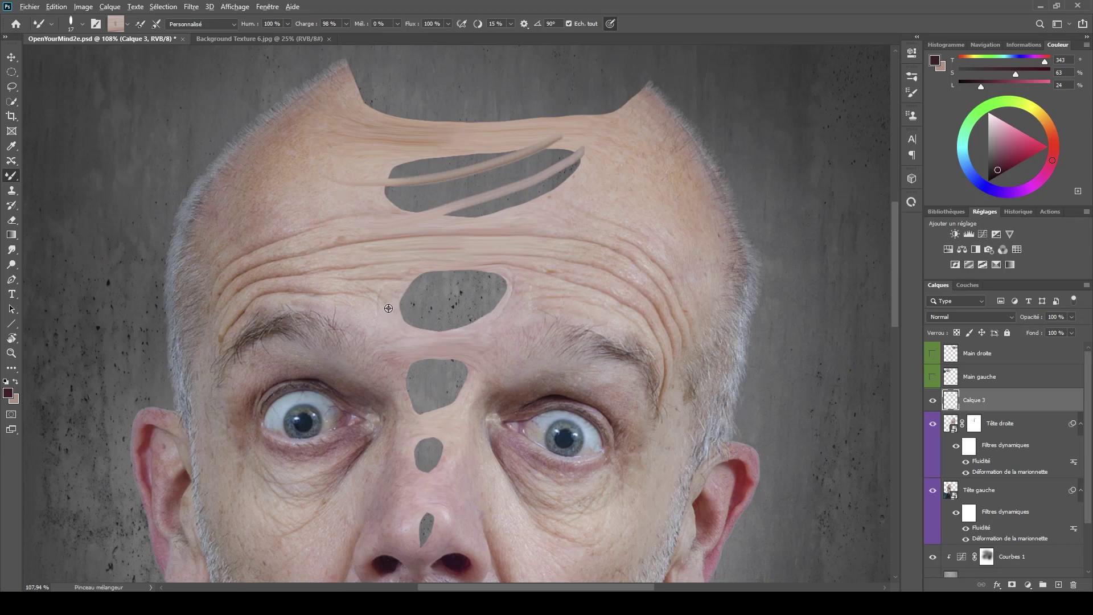
pyautogui.moveTo(373, 301); pyautogui.dragTo(478, 259)
pyautogui.hotkey('ctrl', 'z')
pyautogui.moveTo(388, 289)
pyautogui.mouseDown()
pyautogui.moveTo(442, 291)
pyautogui.moveTo(470, 260)
pyautogui.mouseUp()
pyautogui.hotkey('ctrl', 'z')
pyautogui.moveTo(397, 275); pyautogui.dragTo(501, 232)
pyautogui.hotkey('ctrl', 'z')
# - Paint two diagonal skin strands across the second forehead hole, sampling the skin on its left for the lower strand
pyautogui.moveTo(396, 288); pyautogui.dragTo(478, 255)
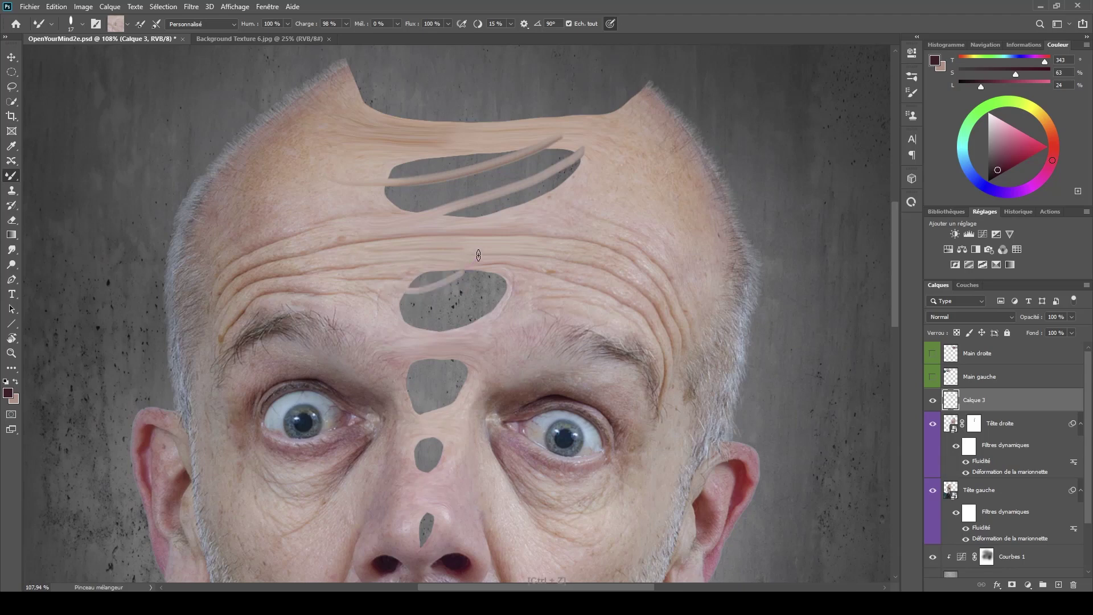
pyautogui.keyDown('alt'); pyautogui.click(374, 313); pyautogui.keyUp('alt')
pyautogui.moveTo(375, 313); pyautogui.dragTo(520, 249)
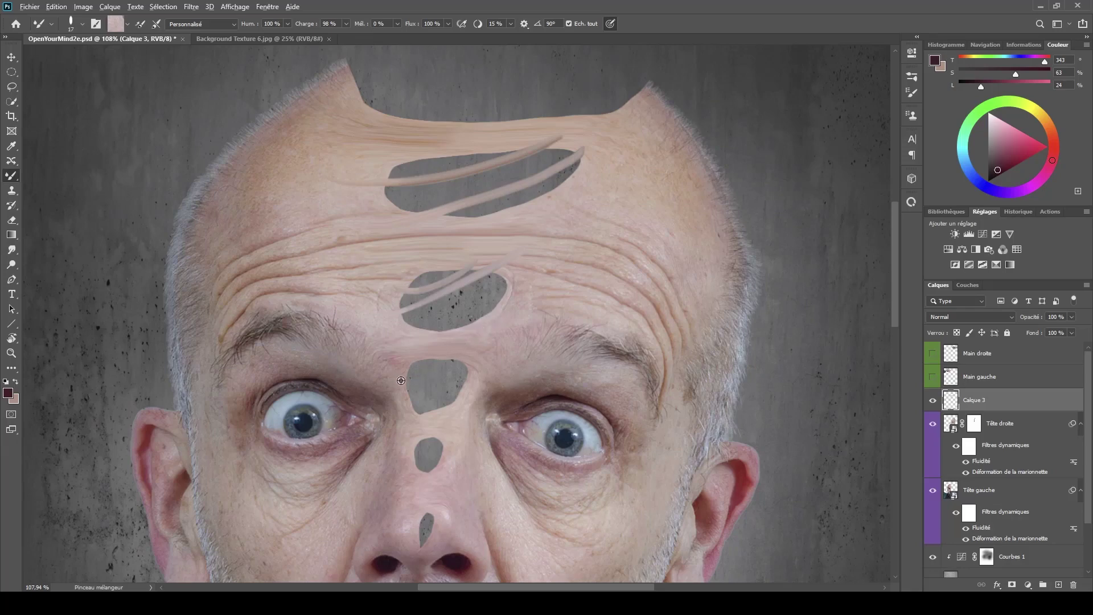
# - Paint skin strands across the holes between the eyebrows, on the nose bridge and on the nose tip
pyautogui.moveTo(408, 392); pyautogui.dragTo(475, 342)
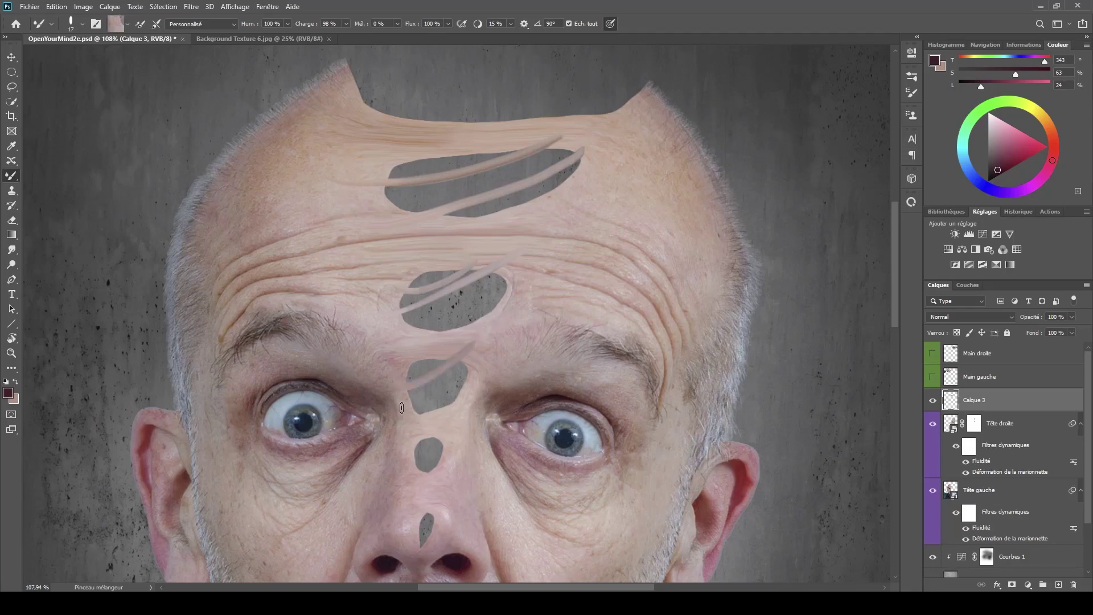
pyautogui.moveTo(411, 411); pyautogui.dragTo(484, 374)
pyautogui.moveTo(402, 457); pyautogui.dragTo(462, 437)
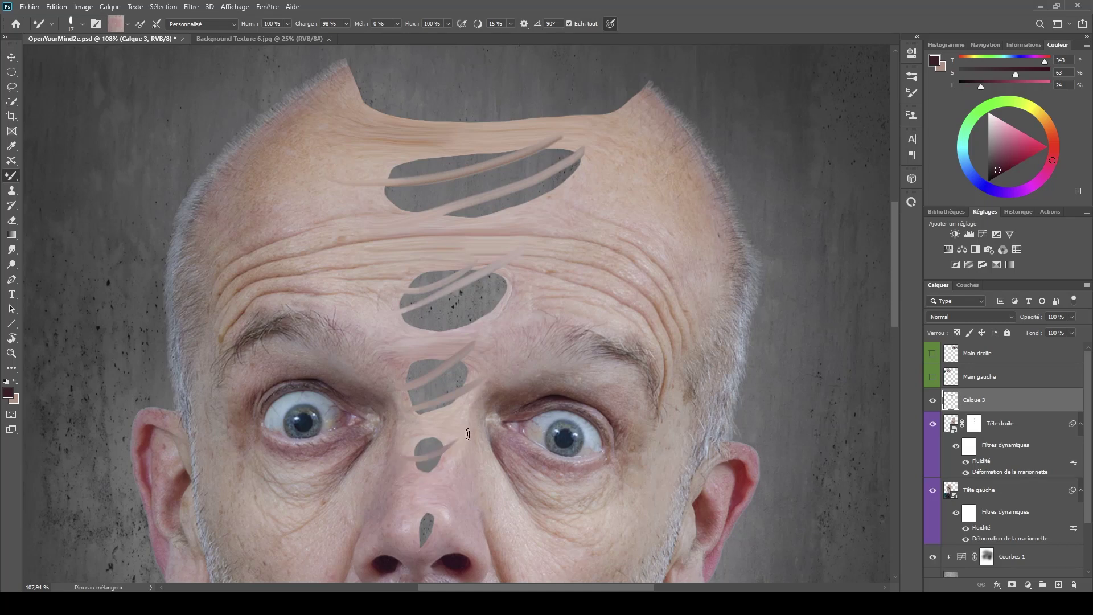
pyautogui.moveTo(405, 528); pyautogui.dragTo(435, 529)
pyautogui.keyDown('alt'); pyautogui.click(406, 533); pyautogui.keyUp('alt')
# - Sample the skin right of the second forehead hole and paint a crossing strand from its right edge, undoing the unwanted stroke
pyautogui.keyDown('alt'); pyautogui.click(515, 303); pyautogui.keyUp('alt')
pyautogui.moveTo(502, 297)
pyautogui.mouseDown()
pyautogui.moveTo(485, 277)
pyautogui.moveTo(422, 296)
pyautogui.mouseUp()
pyautogui.hotkey('ctrl', 'z')
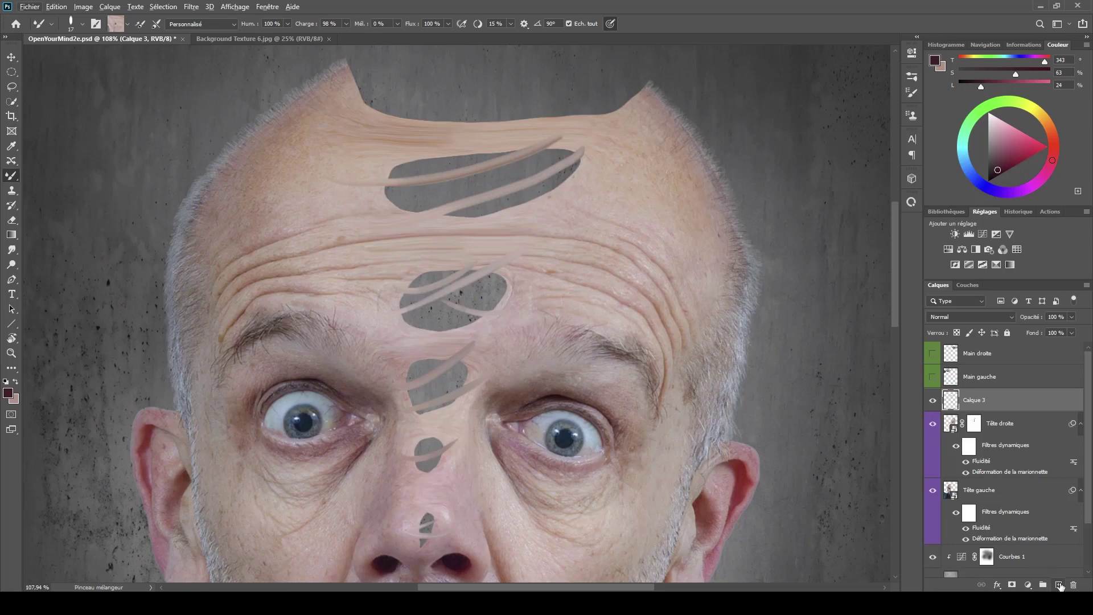
pyautogui.keyDown('alt'); pyautogui.click(1058, 585); pyautogui.keyUp('alt')
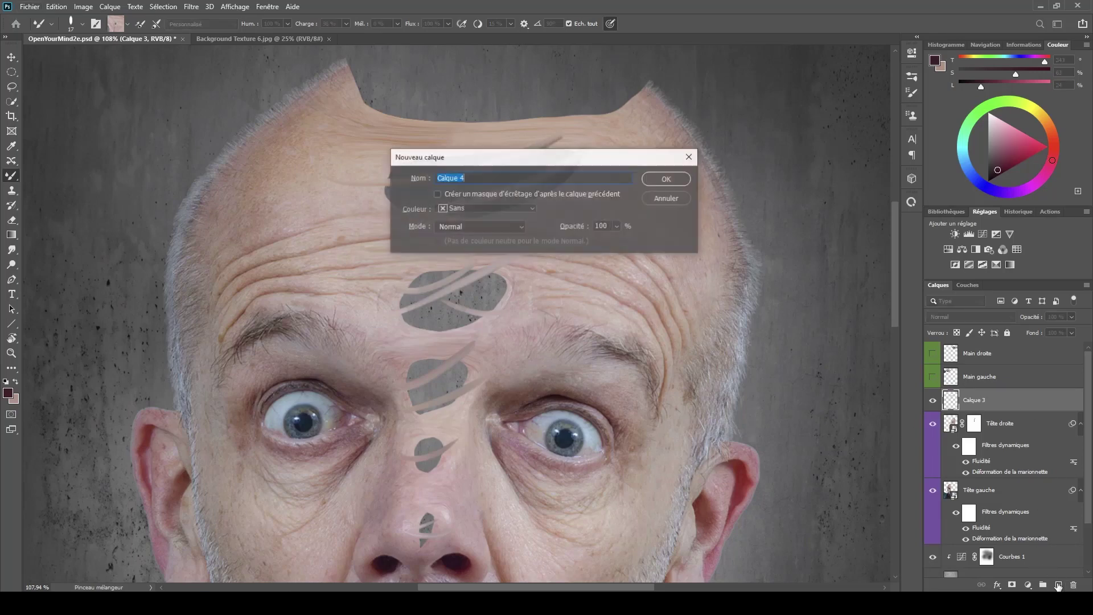
pyautogui.click(674, 196)
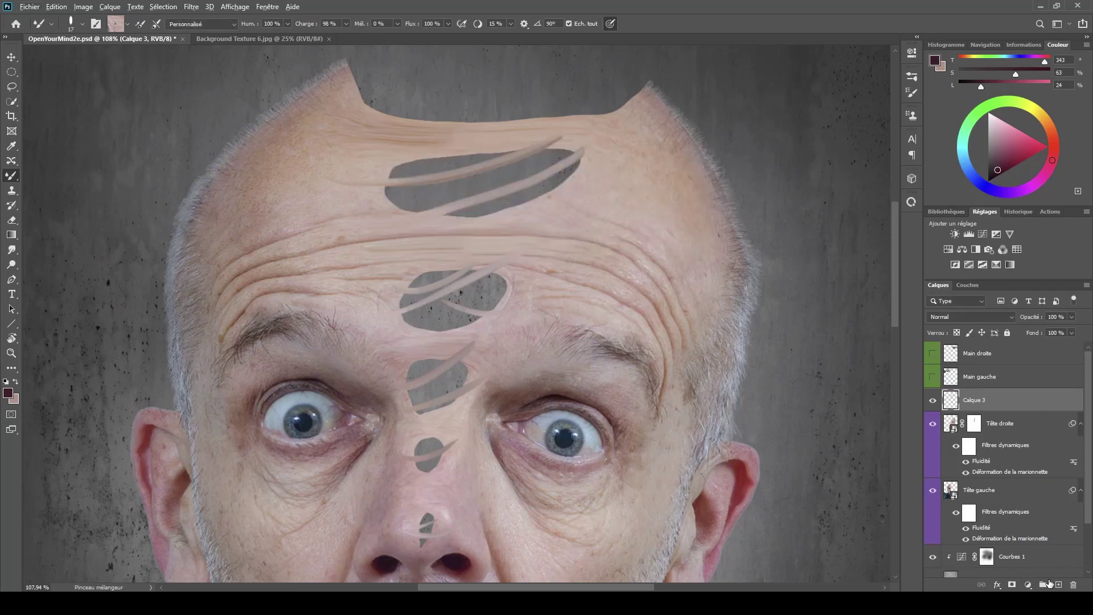
pyautogui.hotkey('ctrl', 'shift', 'n')
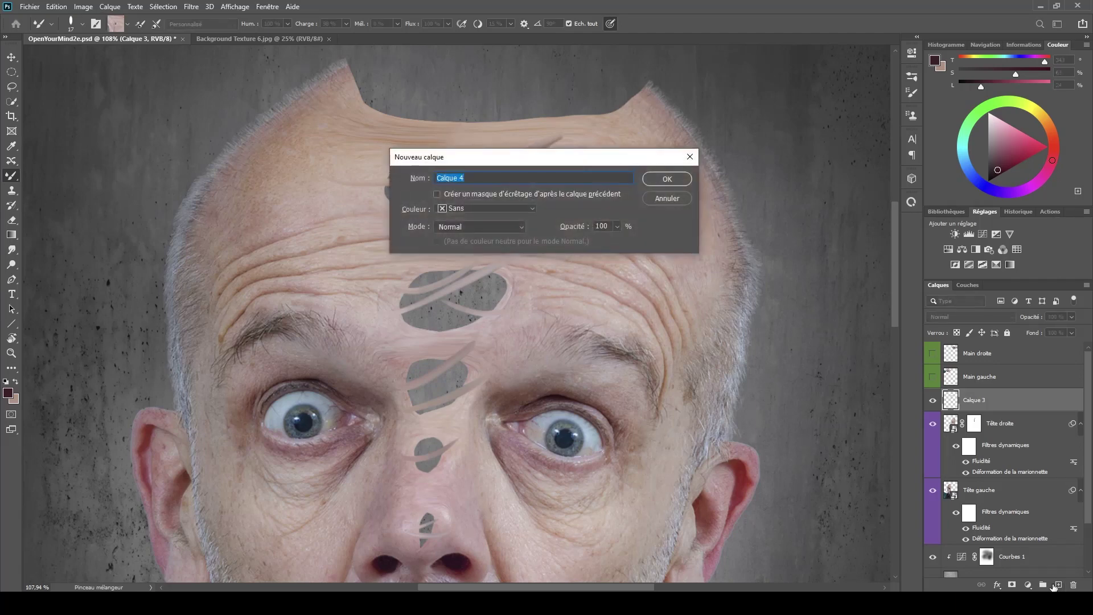
pyautogui.click(676, 198)
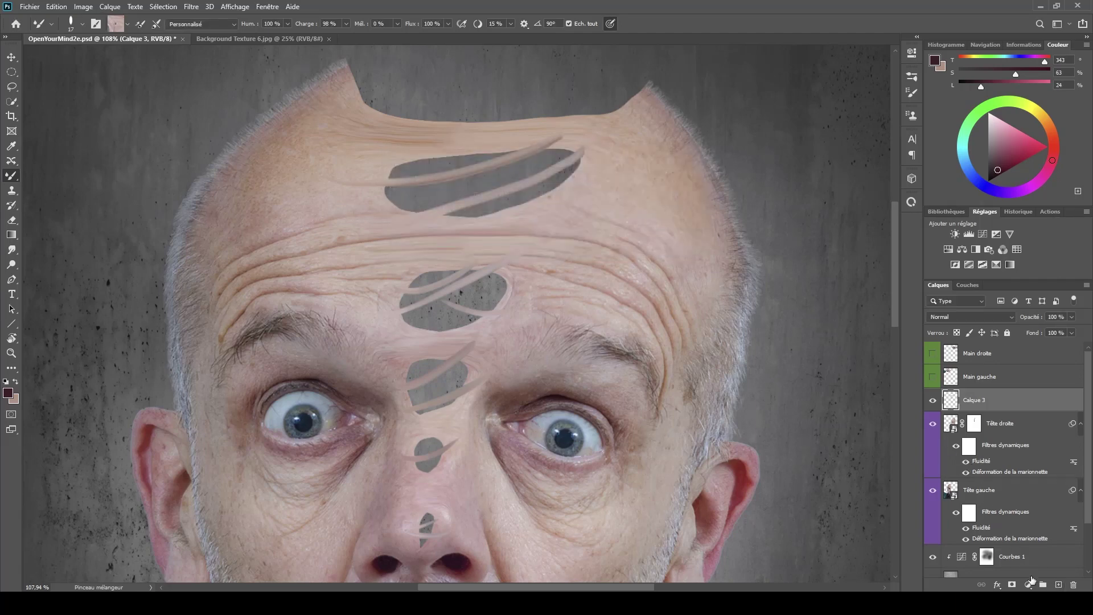
# - Add a layer beneath Calque 3 and paint crossing skin strands over the uppermost forehead hole from sampled skin, undoing the unwanted stroke
pyautogui.click(1056, 585)
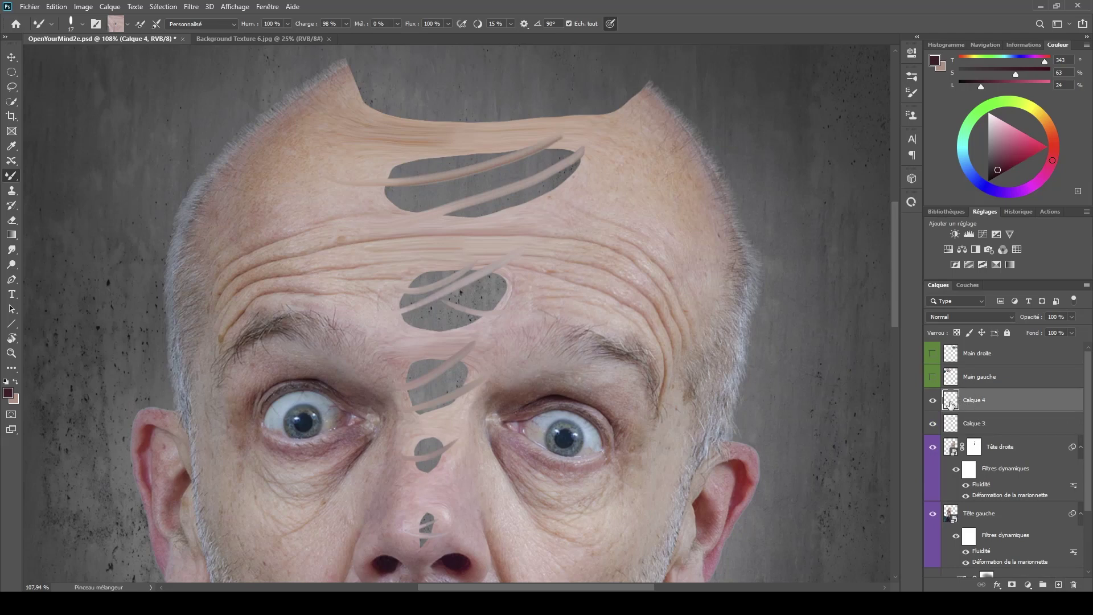
pyautogui.moveTo(952, 401); pyautogui.dragTo(943, 458)
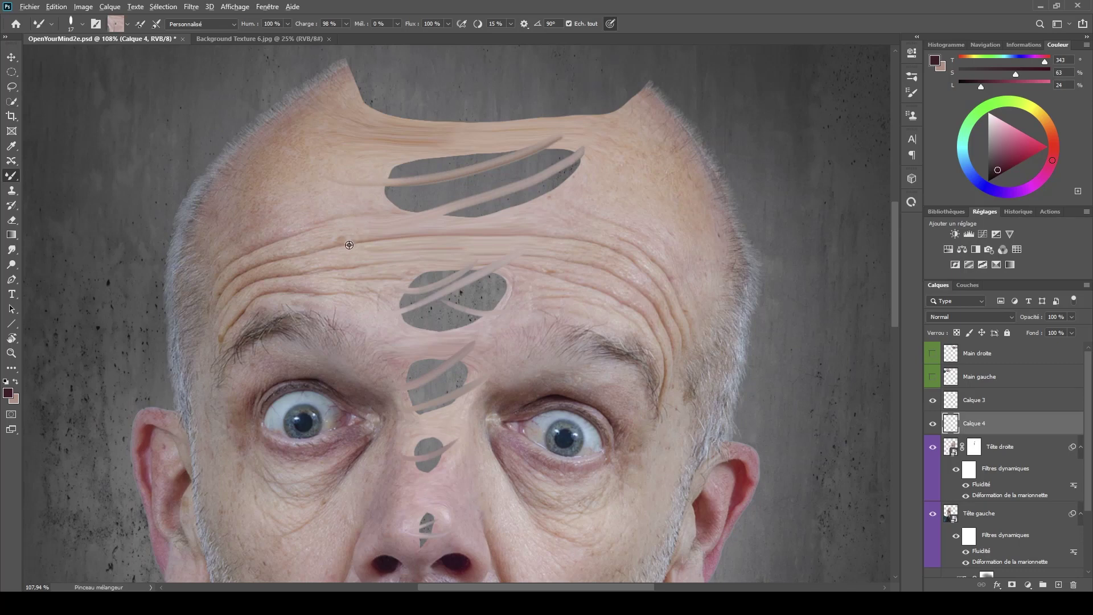
pyautogui.keyDown('alt'); pyautogui.click(348, 170); pyautogui.keyUp('alt')
pyautogui.moveTo(345, 158); pyautogui.dragTo(542, 135)
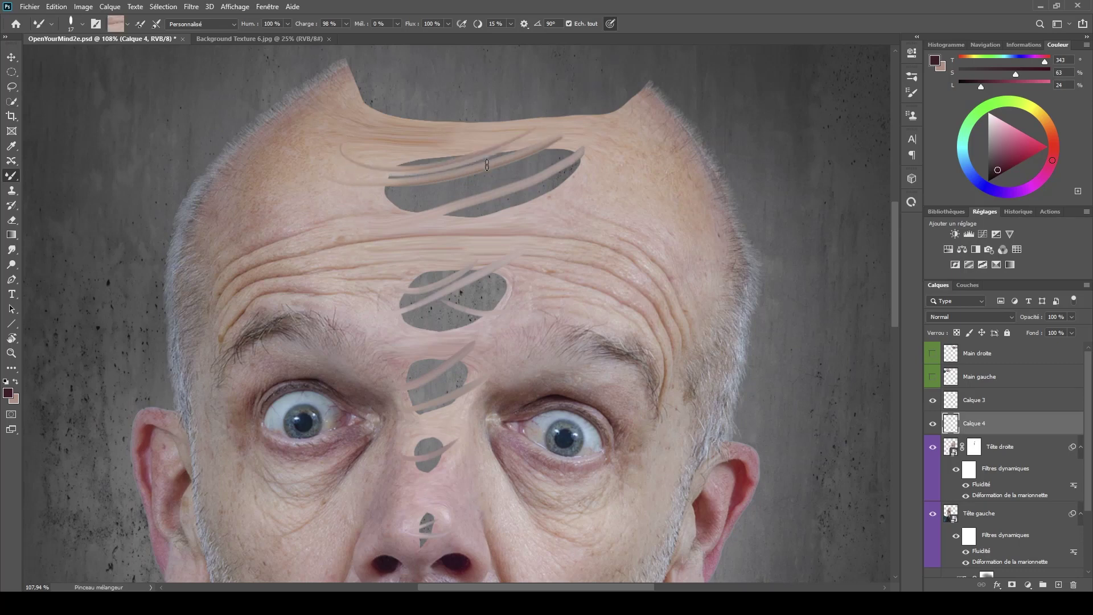
pyautogui.hotkey('ctrl', 'z')
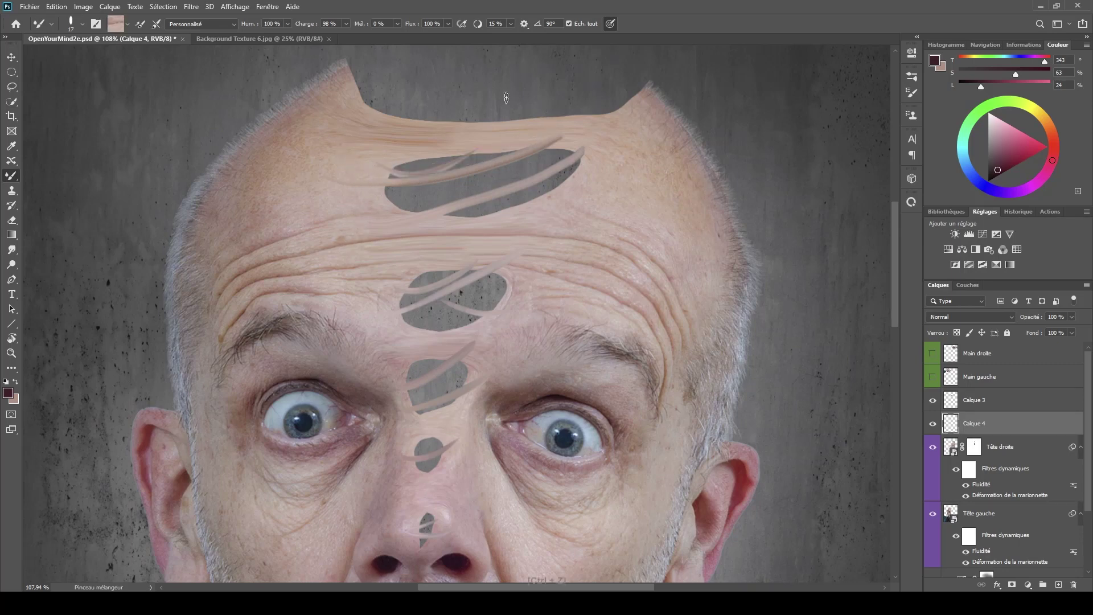
pyautogui.moveTo(352, 147)
pyautogui.mouseDown()
pyautogui.moveTo(427, 180)
pyautogui.moveTo(554, 122)
pyautogui.mouseUp()
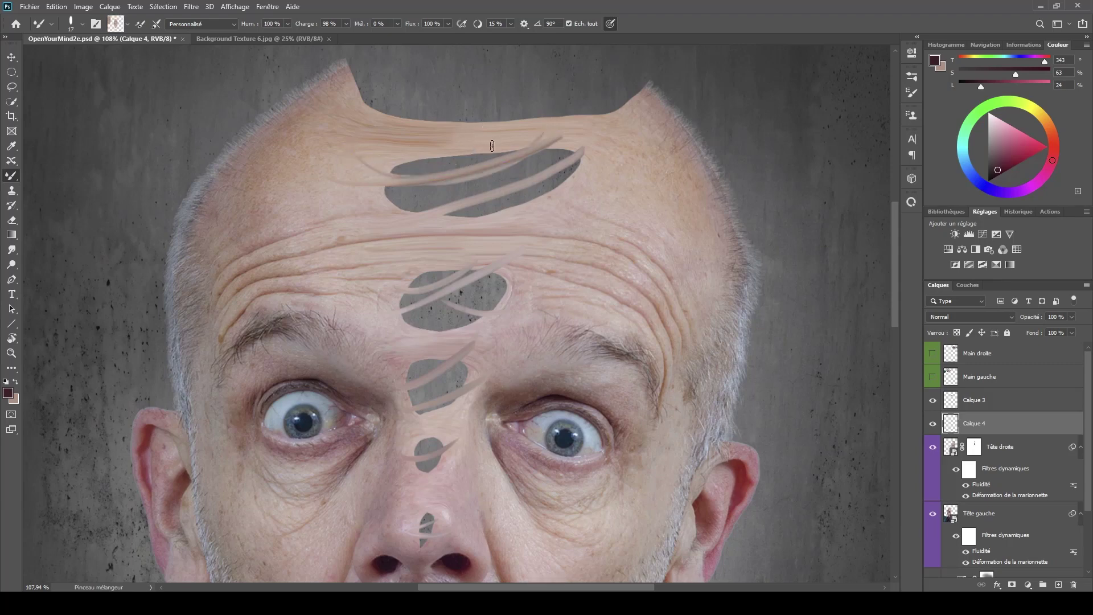
pyautogui.moveTo(398, 163)
pyautogui.mouseDown()
pyautogui.moveTo(376, 158)
pyautogui.moveTo(400, 193)
pyautogui.moveTo(524, 134)
pyautogui.mouseUp()
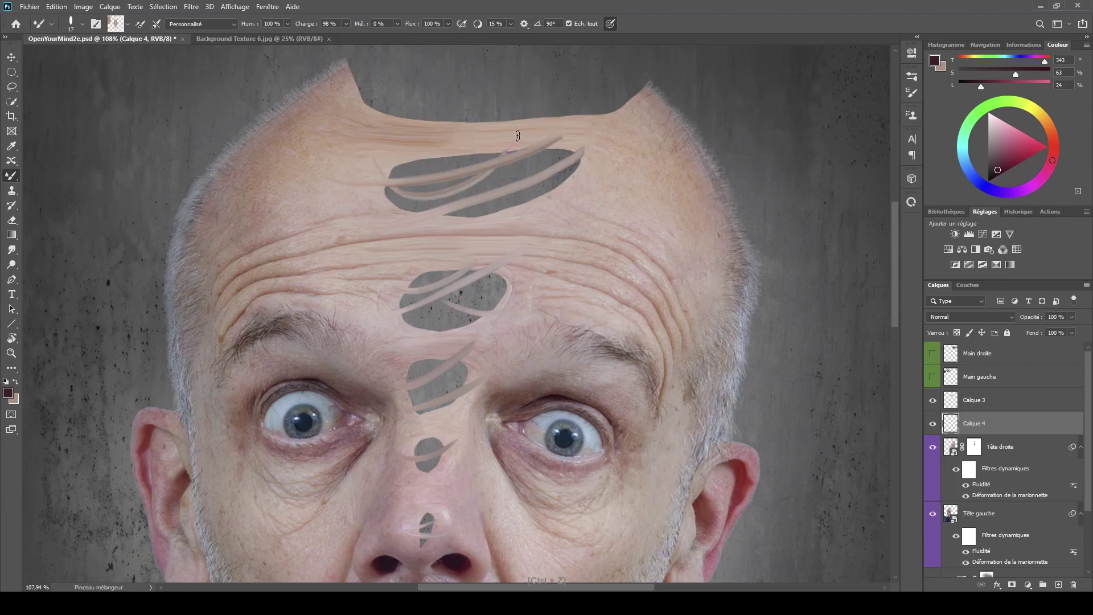
pyautogui.keyDown('alt'); pyautogui.click(595, 189); pyautogui.keyUp('alt')
pyautogui.moveTo(539, 192); pyautogui.dragTo(403, 146)
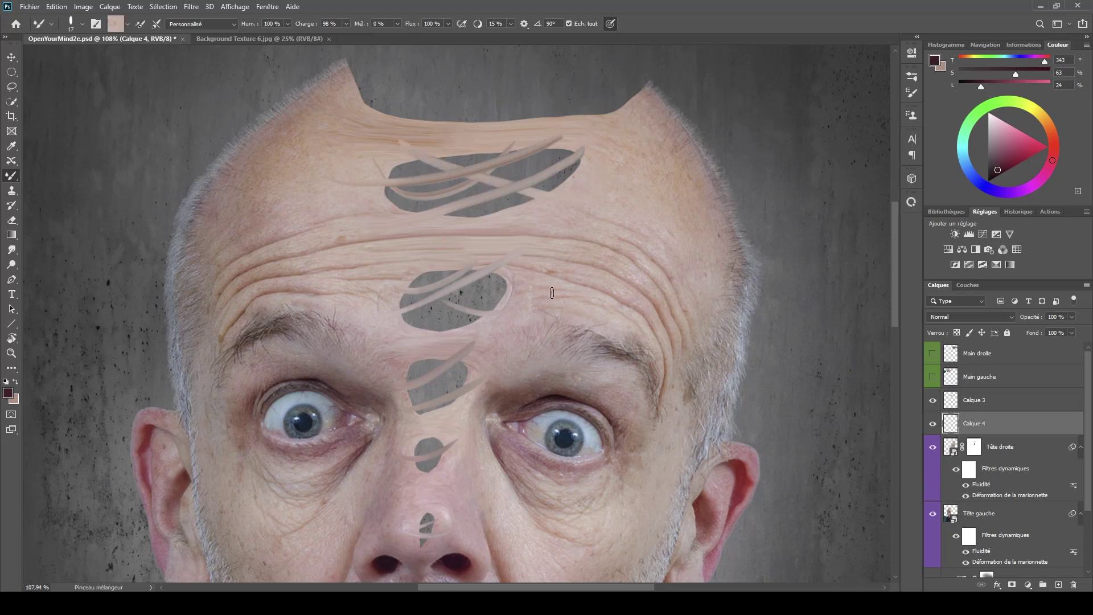
# - Paint more crossing skin strands over the second forehead hole, the hole between the eyebrows and the nose bridge hole
pyautogui.moveTo(515, 280); pyautogui.dragTo(387, 277)
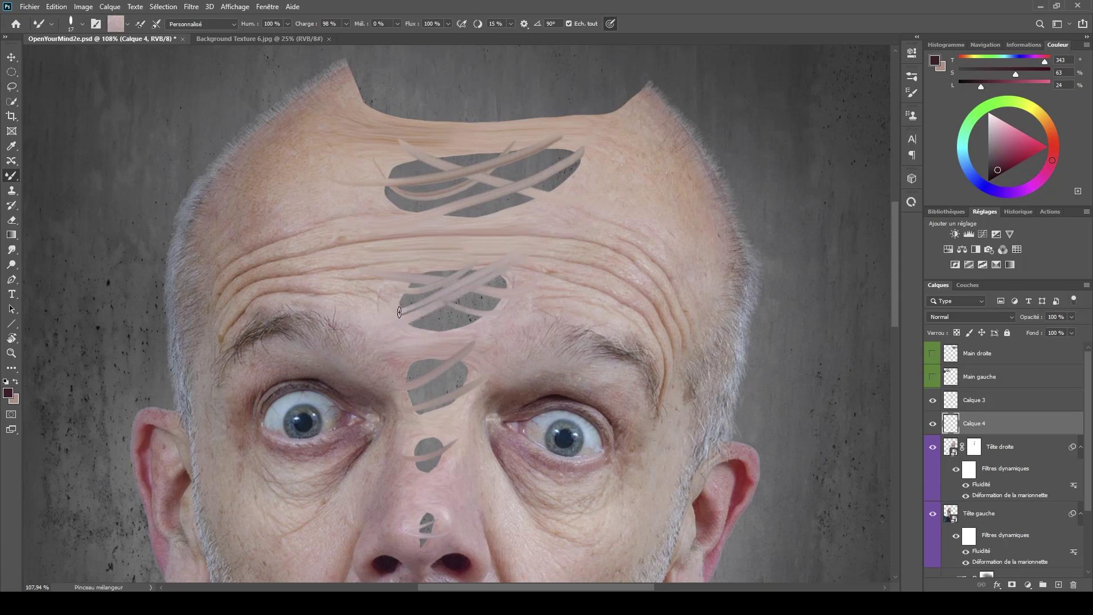
pyautogui.moveTo(398, 315); pyautogui.dragTo(575, 245)
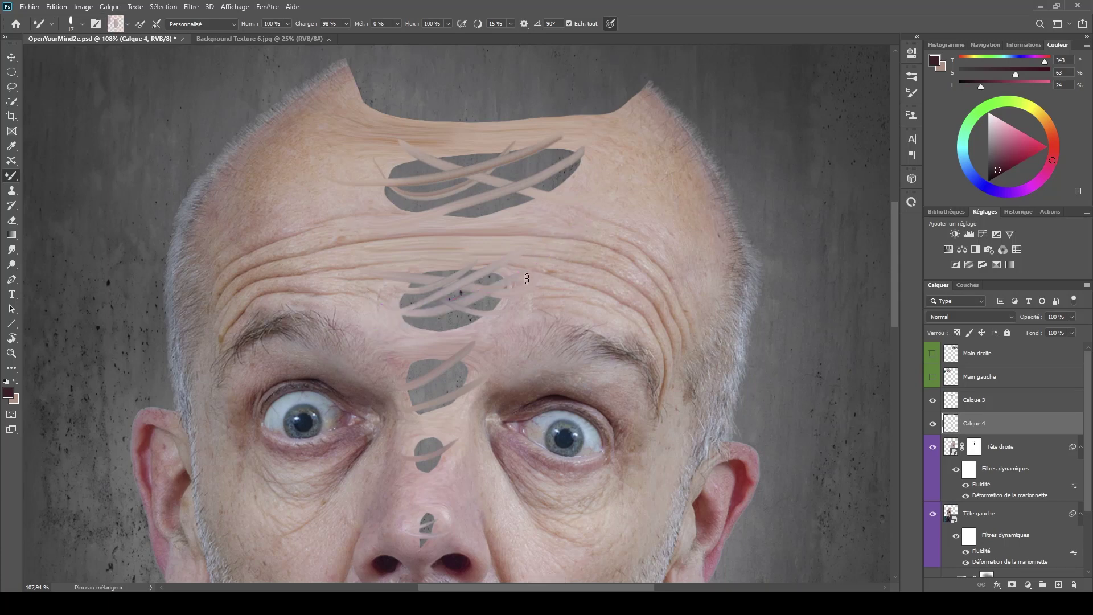
pyautogui.keyDown('alt'); pyautogui.click(378, 356); pyautogui.keyUp('alt')
pyautogui.moveTo(498, 417)
pyautogui.mouseDown()
pyautogui.moveTo(472, 415)
pyautogui.moveTo(422, 455)
pyautogui.moveTo(401, 440)
pyautogui.moveTo(424, 471)
pyautogui.moveTo(454, 468)
pyautogui.mouseUp()
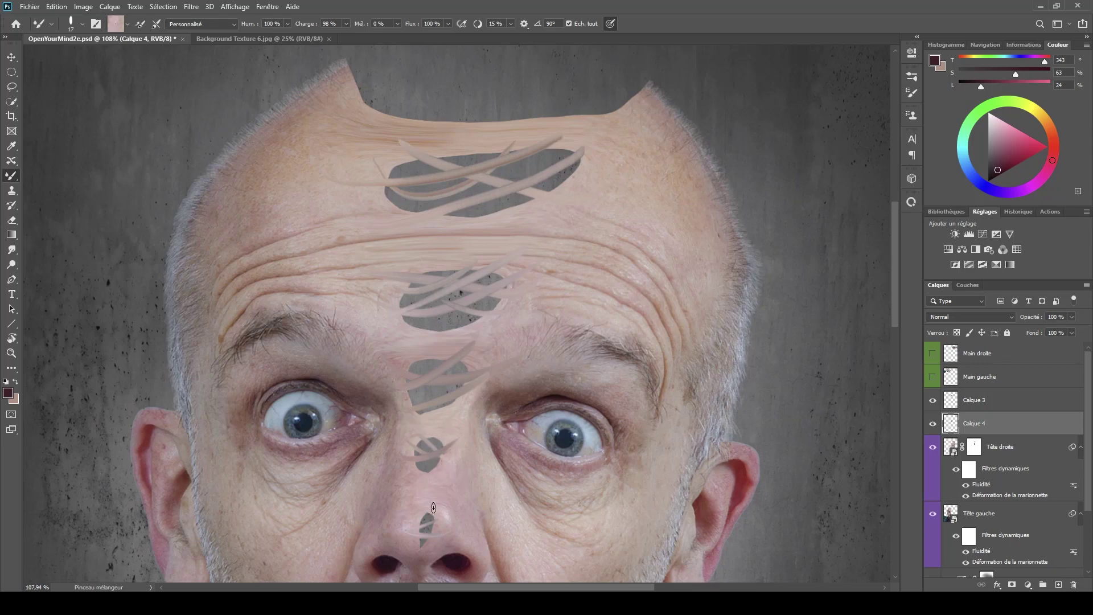
pyautogui.moveTo(446, 507)
pyautogui.mouseDown()
pyautogui.moveTo(456, 390)
pyautogui.moveTo(444, 417)
pyautogui.mouseUp()
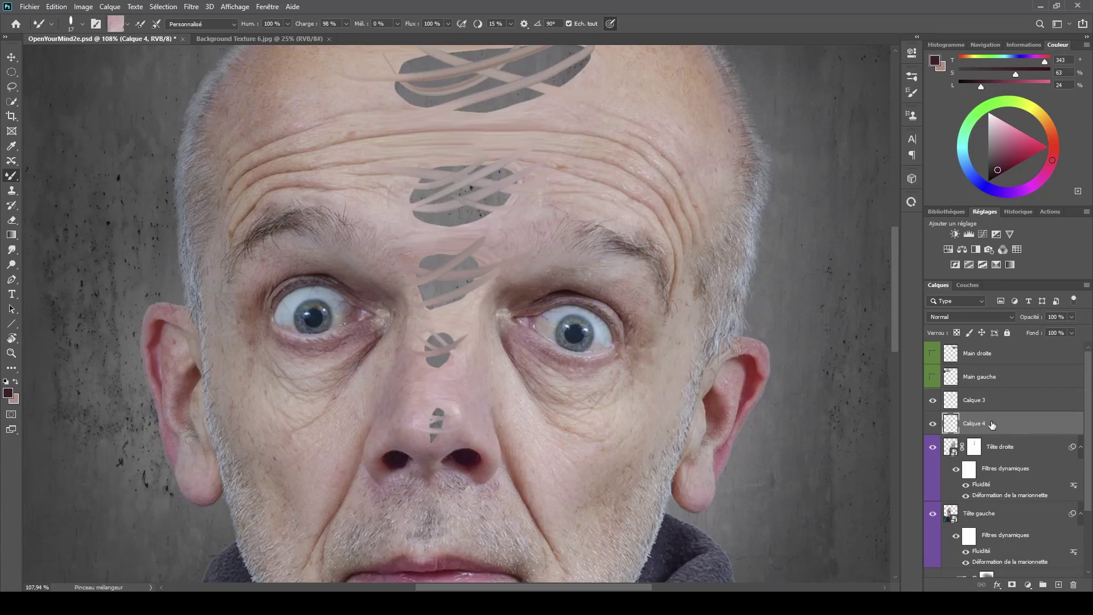
# - Add another new layer and place it directly beneath Calque 4
pyautogui.keyDown('alt'); pyautogui.click(1057, 583); pyautogui.keyUp('alt')
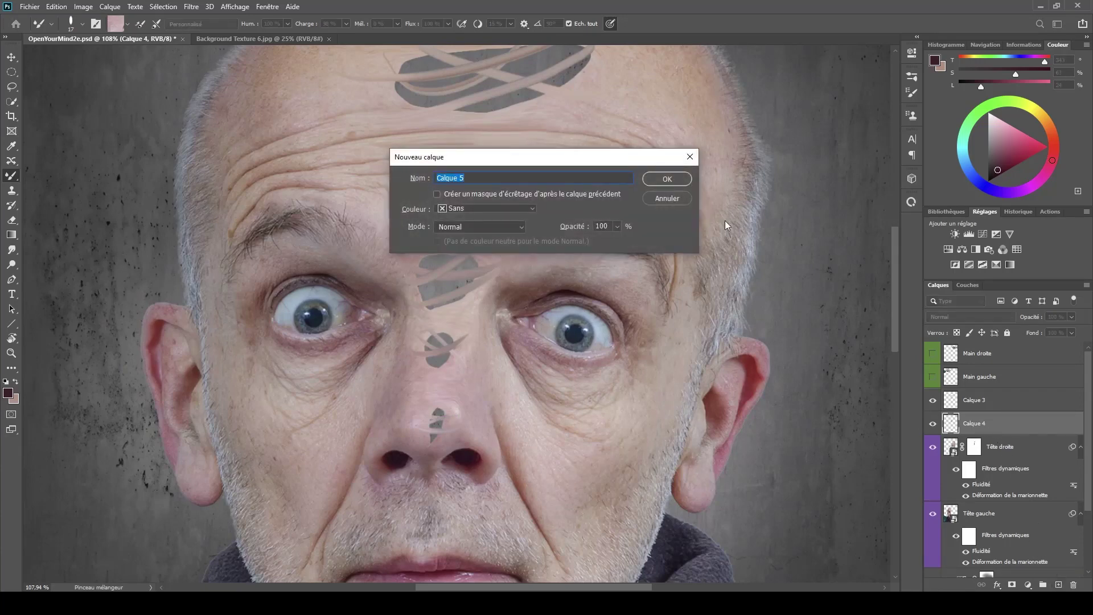
pyautogui.click(668, 197)
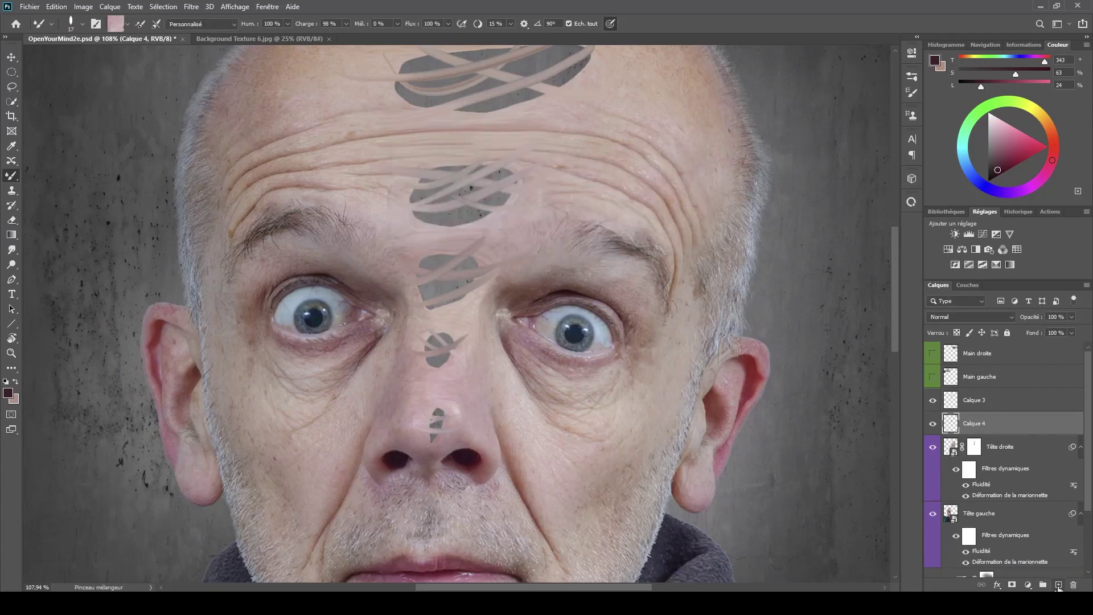
pyautogui.click(1059, 584)
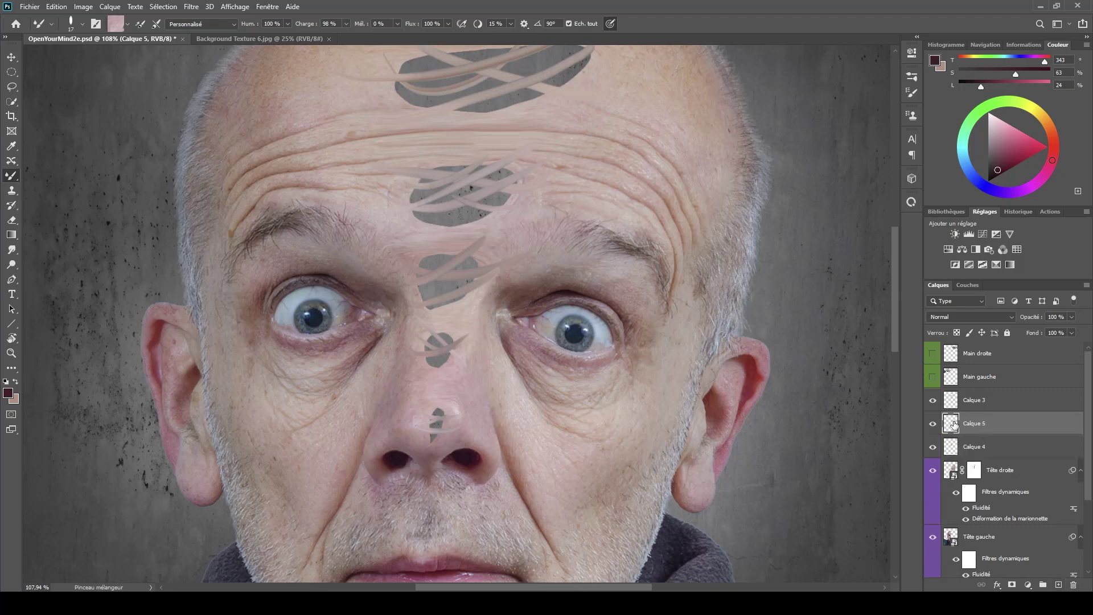
pyautogui.moveTo(952, 424); pyautogui.dragTo(968, 480)
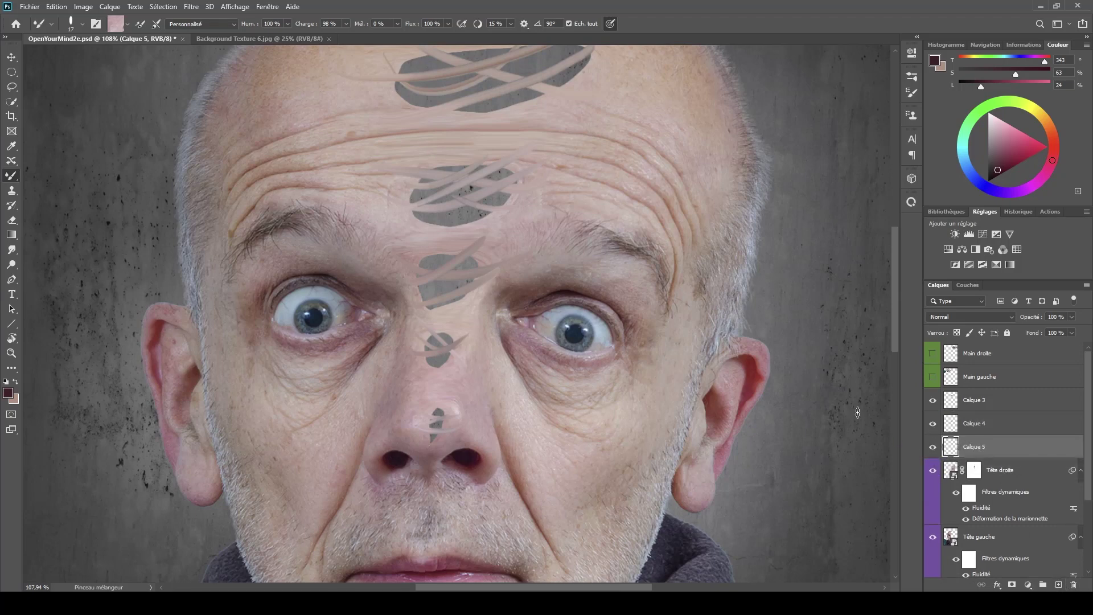
# - Enlarge the mixer brush to 22 px and paint background skin strands across the uppermost forehead hole, sampling skin around it
pyautogui.moveTo(571, 164); pyautogui.dragTo(560, 312)
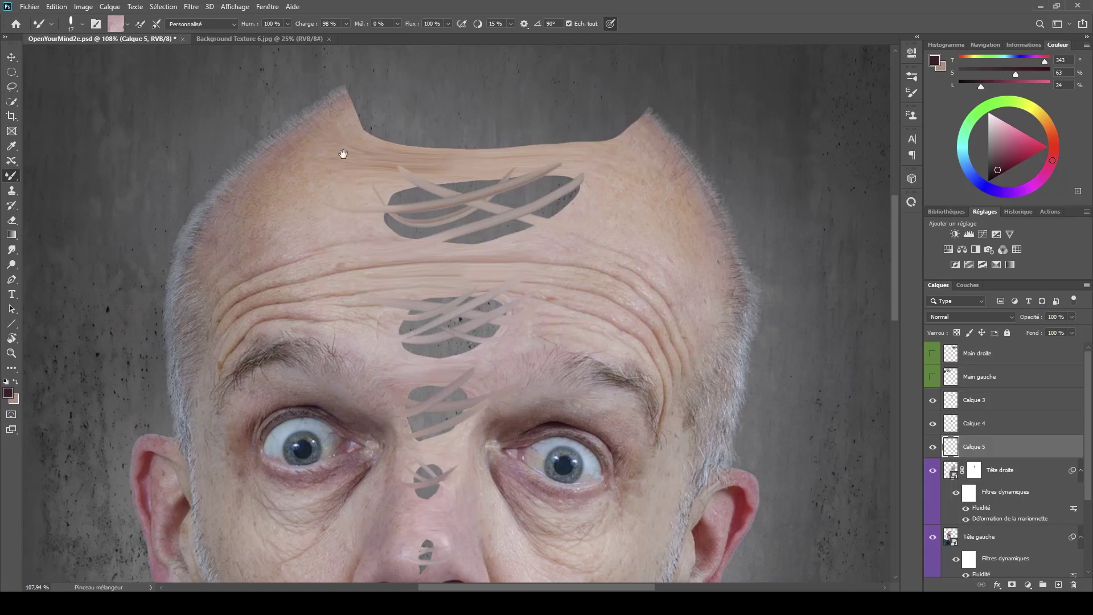
pyautogui.moveTo(343, 154); pyautogui.dragTo(342, 171)
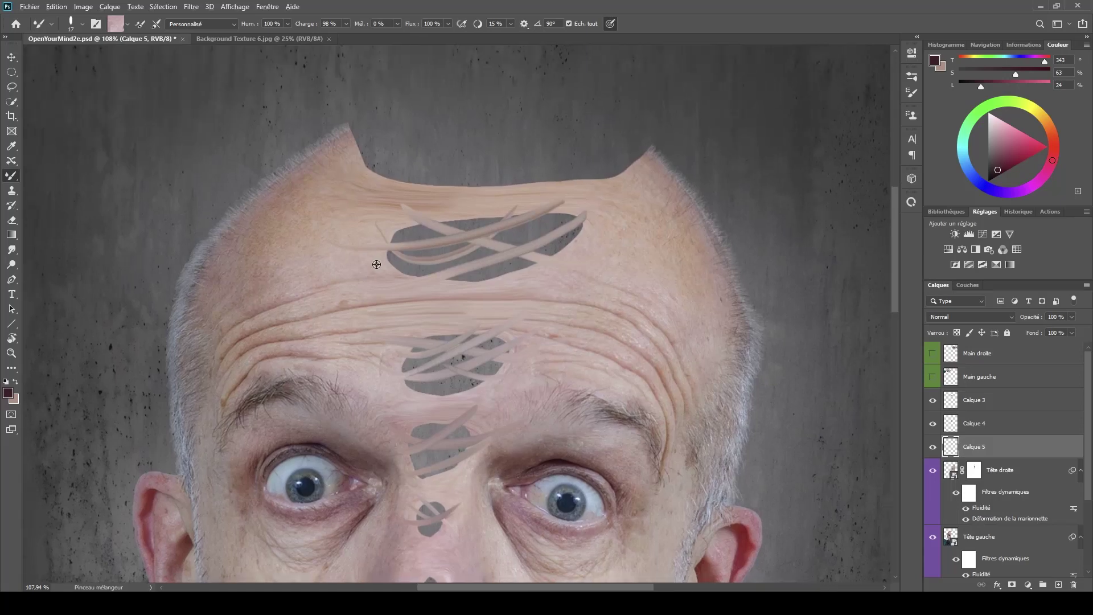
pyautogui.keyDown('alt'); pyautogui.rightClick(342, 273); pyautogui.keyUp('alt')
pyautogui.moveTo(621, 253); pyautogui.dragTo(520, 223)
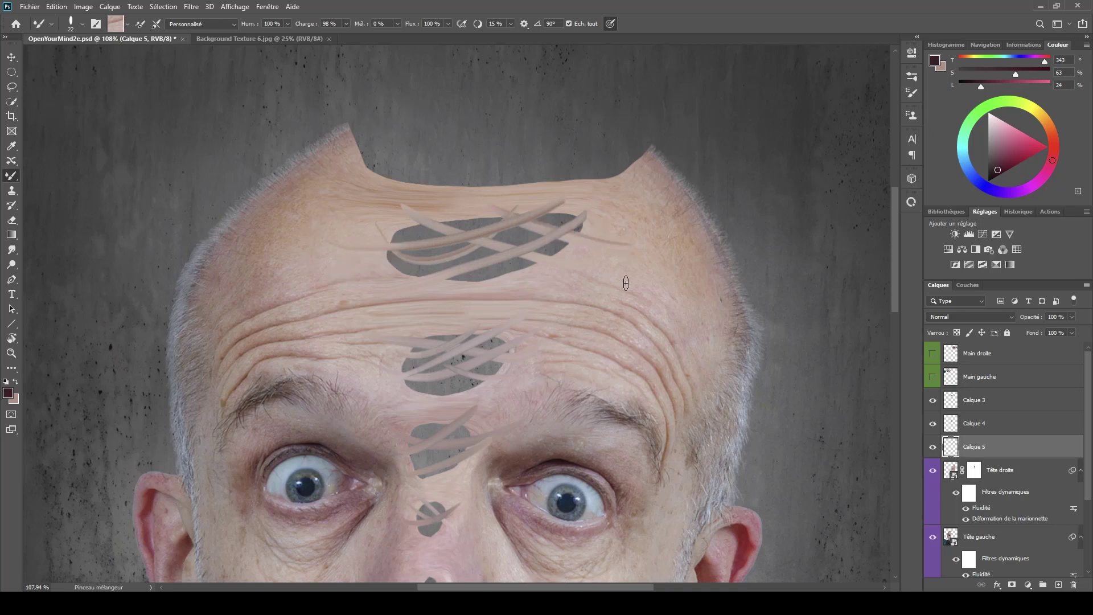
pyautogui.keyDown('alt'); pyautogui.click(528, 195); pyautogui.keyUp('alt')
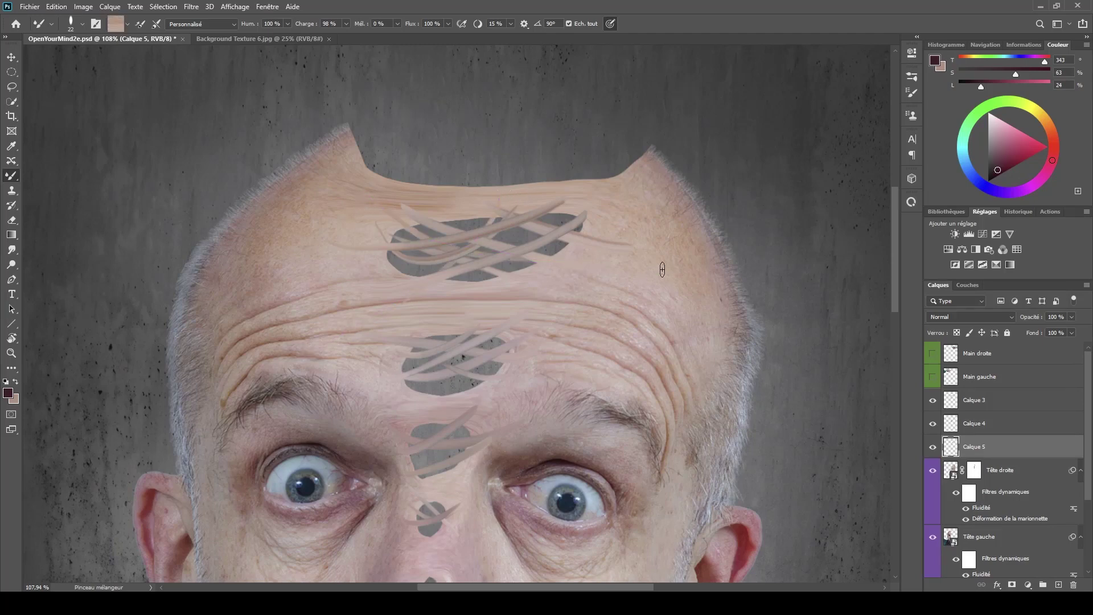
# - Sample skin on both sides of the second forehead hole and paint strands running diagonally across it
pyautogui.keyDown('alt'); pyautogui.click(367, 374); pyautogui.keyUp('alt')
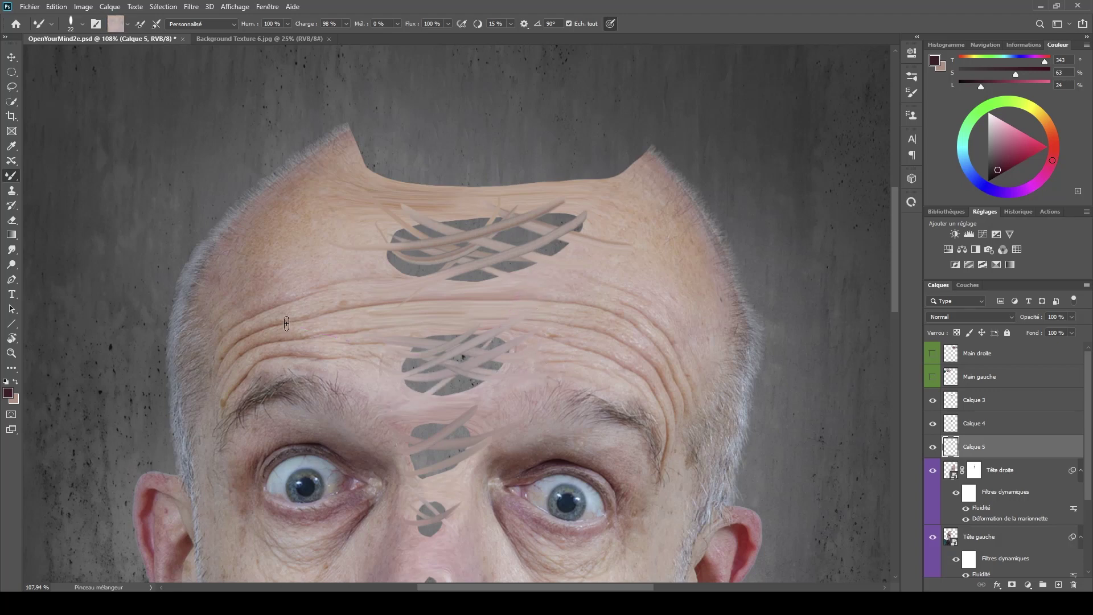
pyautogui.moveTo(495, 373); pyautogui.dragTo(424, 355)
pyautogui.keyDown('alt'); pyautogui.click(499, 401); pyautogui.keyUp('alt')
pyautogui.moveTo(488, 407); pyautogui.dragTo(406, 367)
# - Paint background skin strands across the hole between the eyebrows and the holes along the nose, sampling the nearby skin
pyautogui.moveTo(468, 470); pyautogui.dragTo(478, 419)
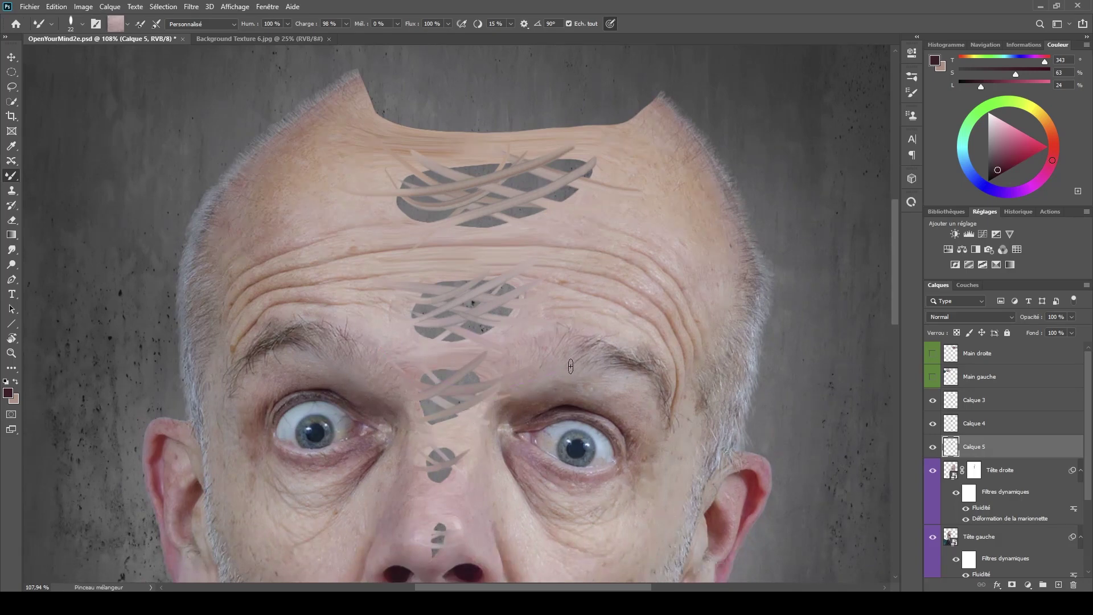
pyautogui.keyDown('alt'); pyautogui.click(499, 360); pyautogui.keyUp('alt')
pyautogui.moveTo(499, 369); pyautogui.dragTo(407, 415)
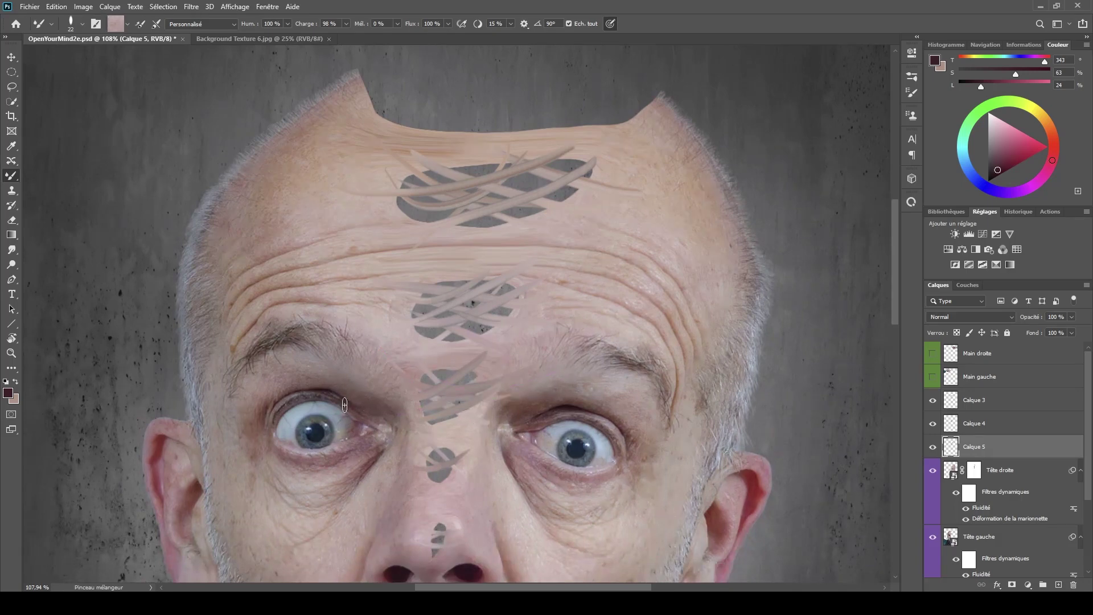
pyautogui.keyDown('alt'); pyautogui.click(431, 357); pyautogui.keyUp('alt')
pyautogui.moveTo(439, 351); pyautogui.dragTo(446, 380)
pyautogui.moveTo(475, 505); pyautogui.dragTo(523, 288)
pyautogui.moveTo(472, 318); pyautogui.dragTo(500, 316)
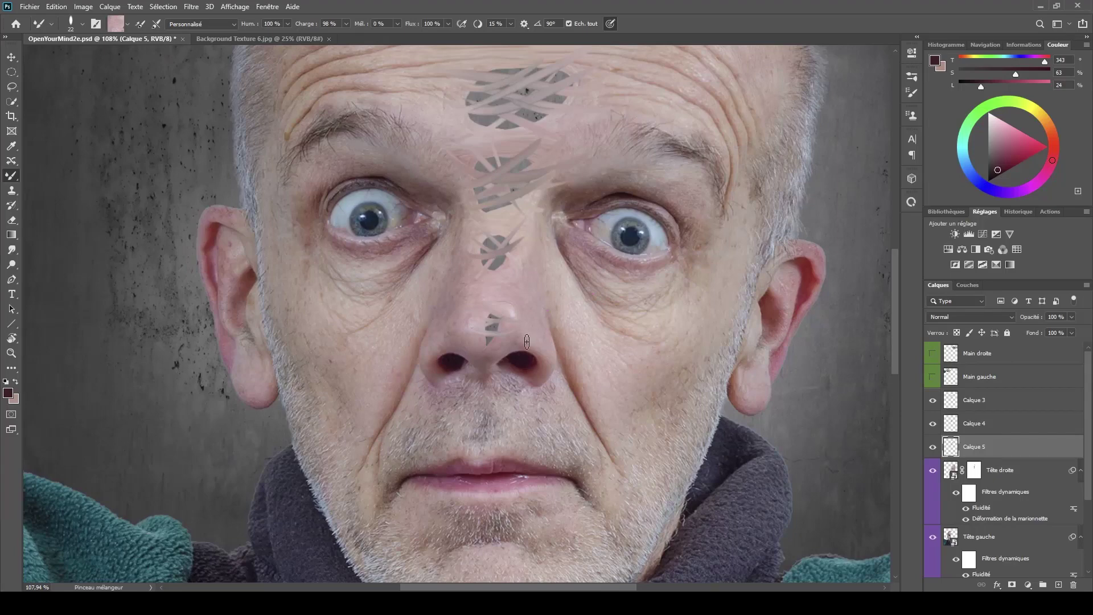
# - On Calque 3, paint a long skin strand across the open gap at the top of the head, starting from the left tip
pyautogui.scroll(5, 527, 339)
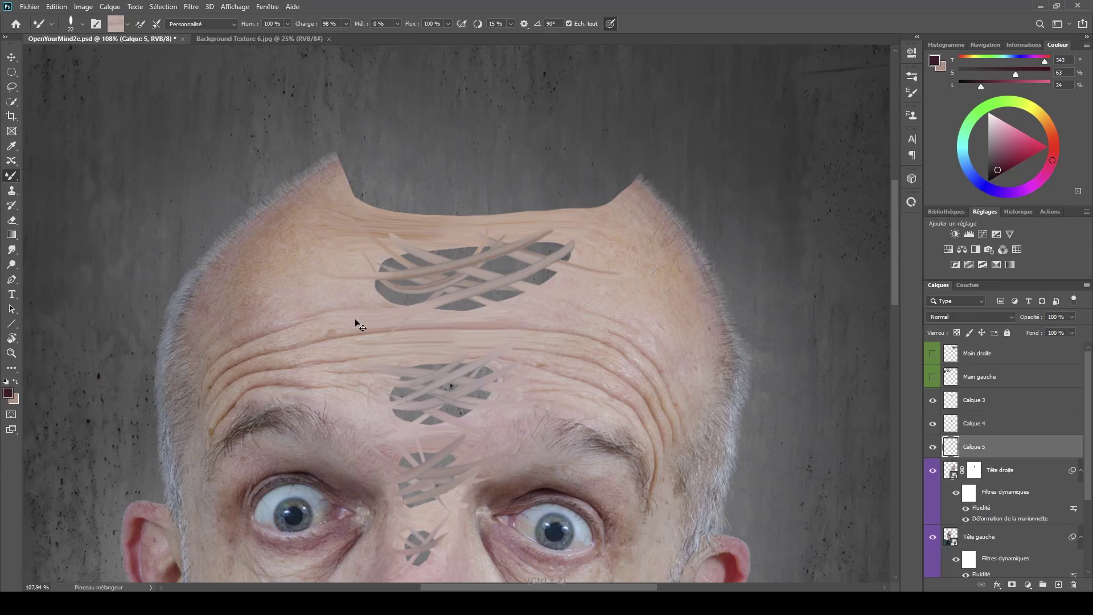
pyautogui.click(512, 207)
pyautogui.scroll(2, 540, 244)
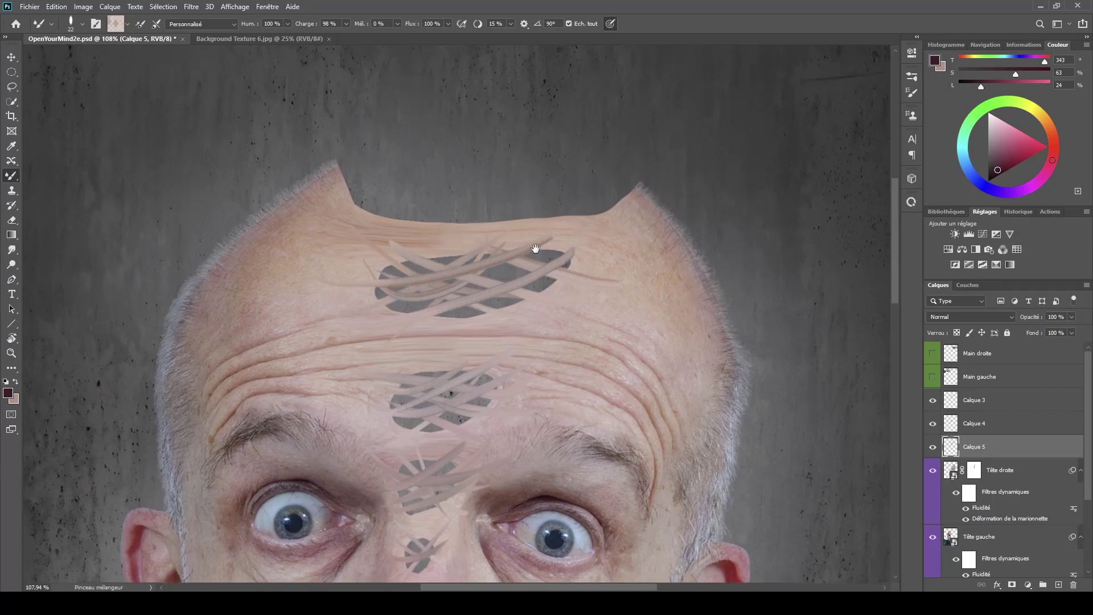
pyautogui.click(958, 398)
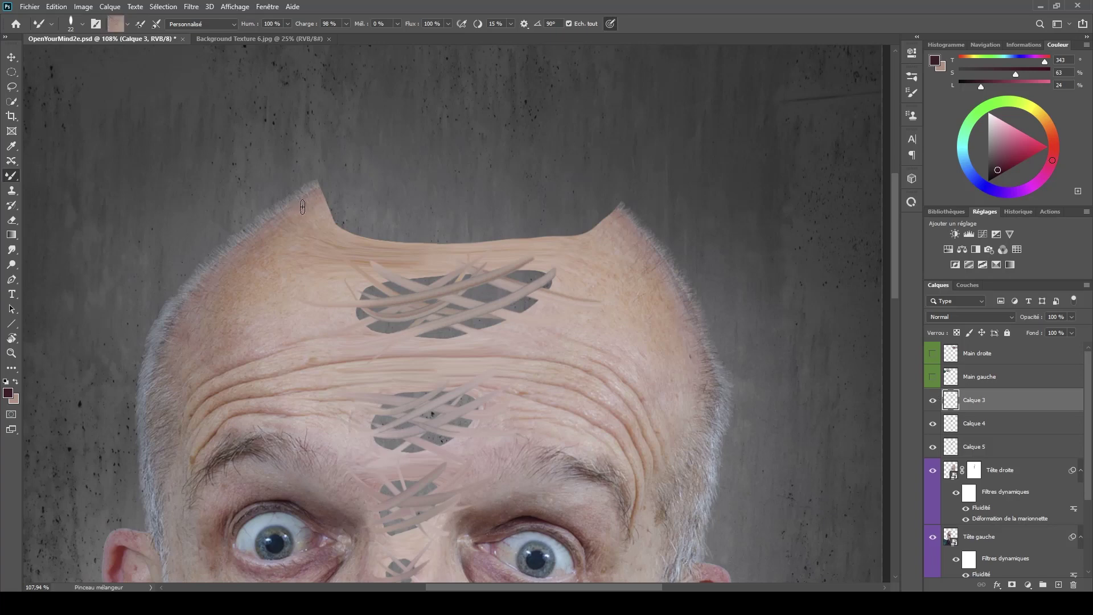
pyautogui.moveTo(310, 209); pyautogui.dragTo(711, 214)
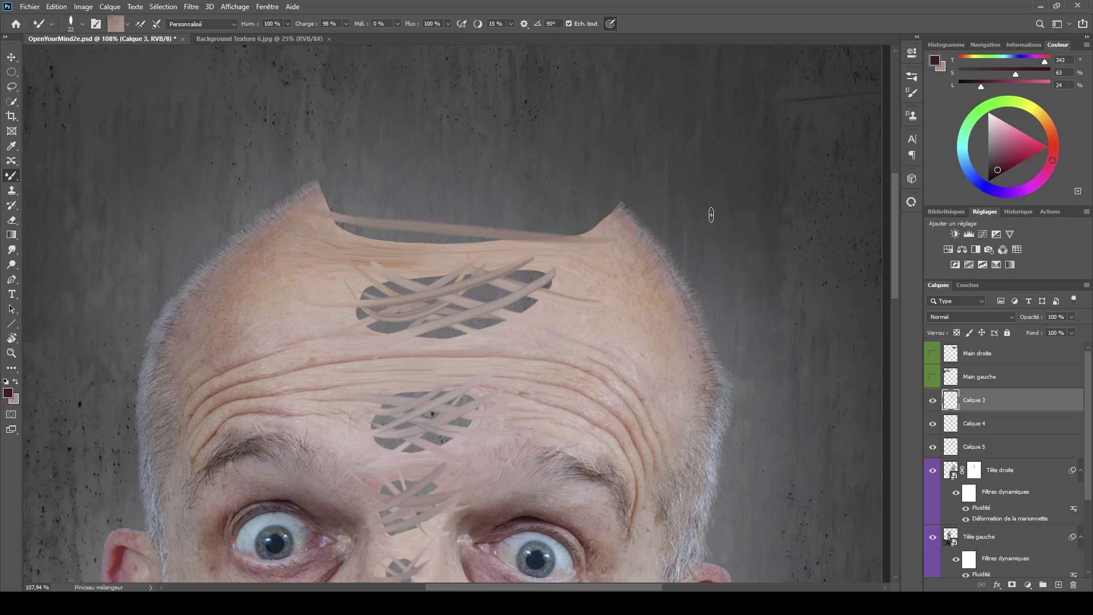
# - On Calque 4, paint a thin 14 px strand from the skull's right tip to its left edge, undoing the first attempt
pyautogui.click(950, 424)
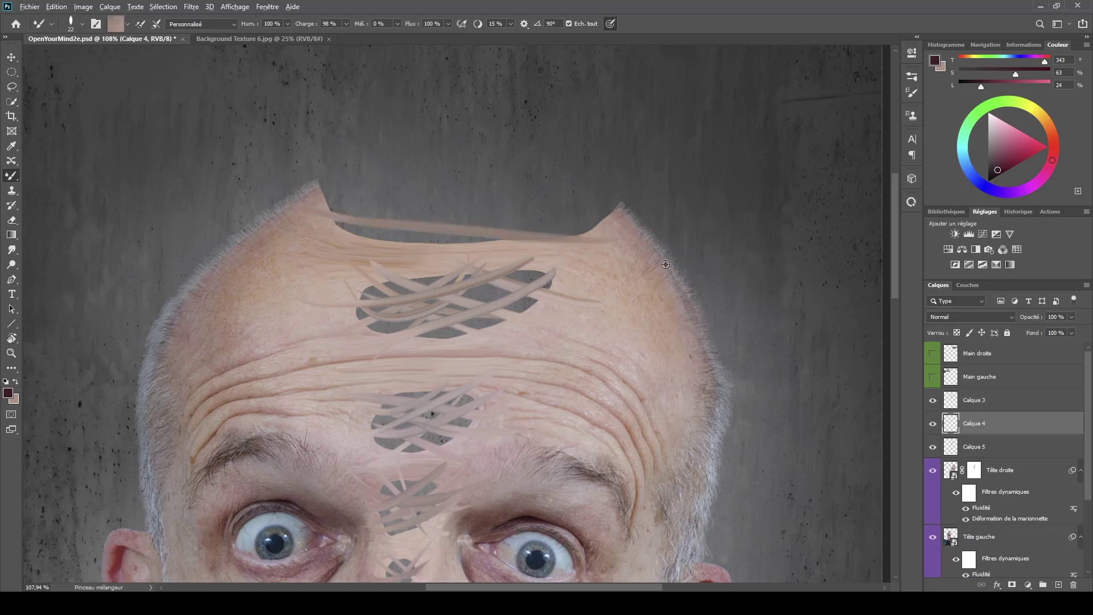
pyautogui.keyDown('alt'); pyautogui.rightClick(619, 216); pyautogui.keyUp('alt')
pyautogui.moveTo(619, 208); pyautogui.dragTo(337, 217)
pyautogui.hotkey('ctrl', 'z')
pyautogui.moveTo(617, 212); pyautogui.dragTo(336, 224)
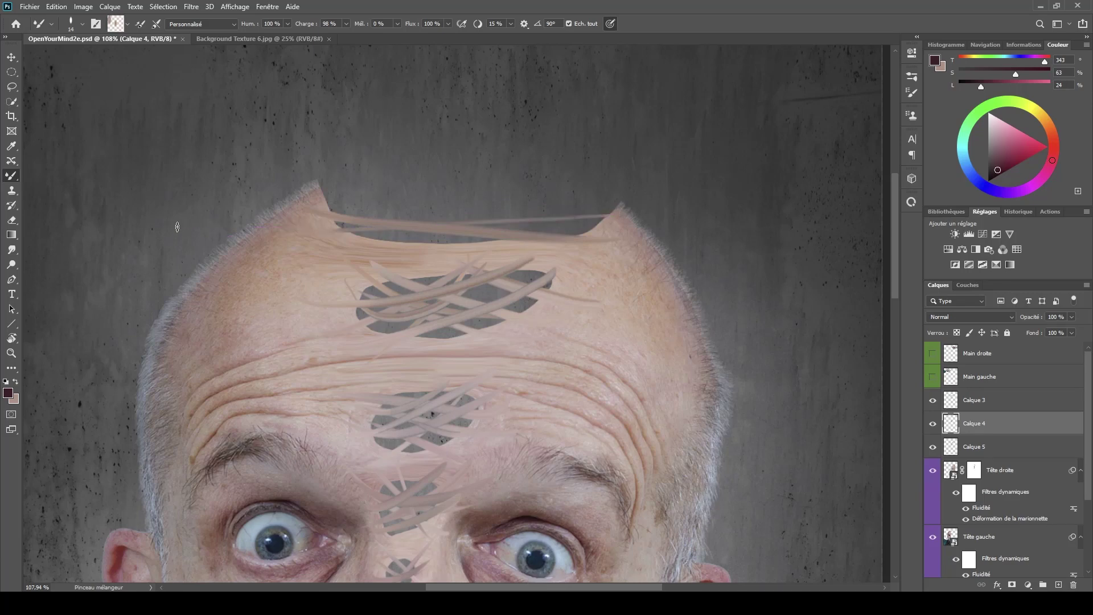
# - On Calque 5, sample skin at the right tip and paint a strand descending from the left tip across the skull gap
pyautogui.click(950, 449)
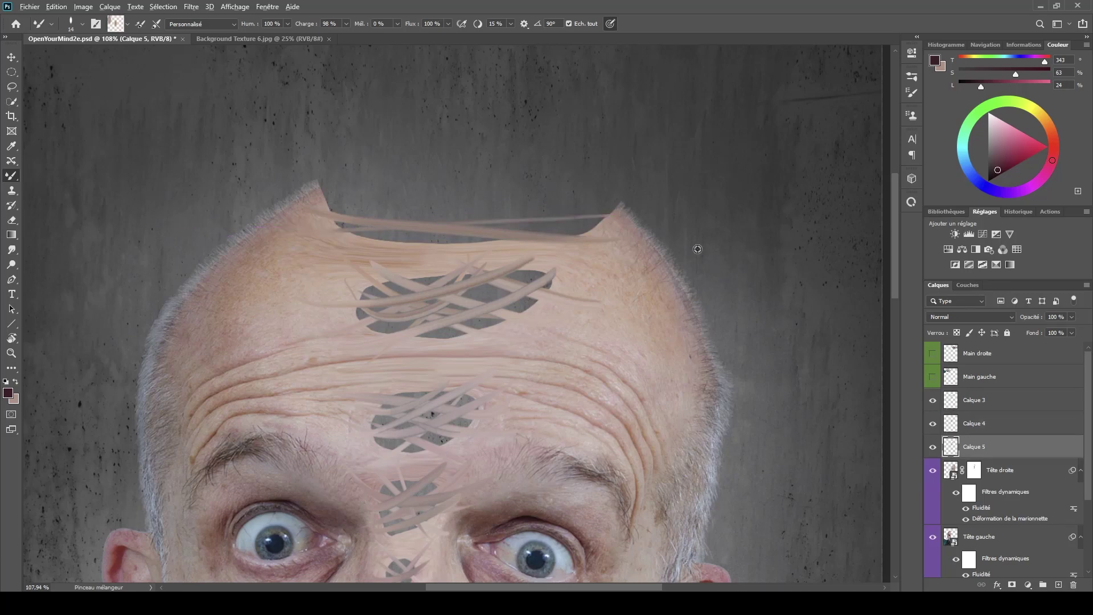
pyautogui.keyDown('alt'); pyautogui.click(615, 226); pyautogui.keyUp('alt')
pyautogui.moveTo(318, 195)
pyautogui.mouseDown()
pyautogui.moveTo(533, 251)
pyautogui.moveTo(651, 264)
pyautogui.mouseUp()
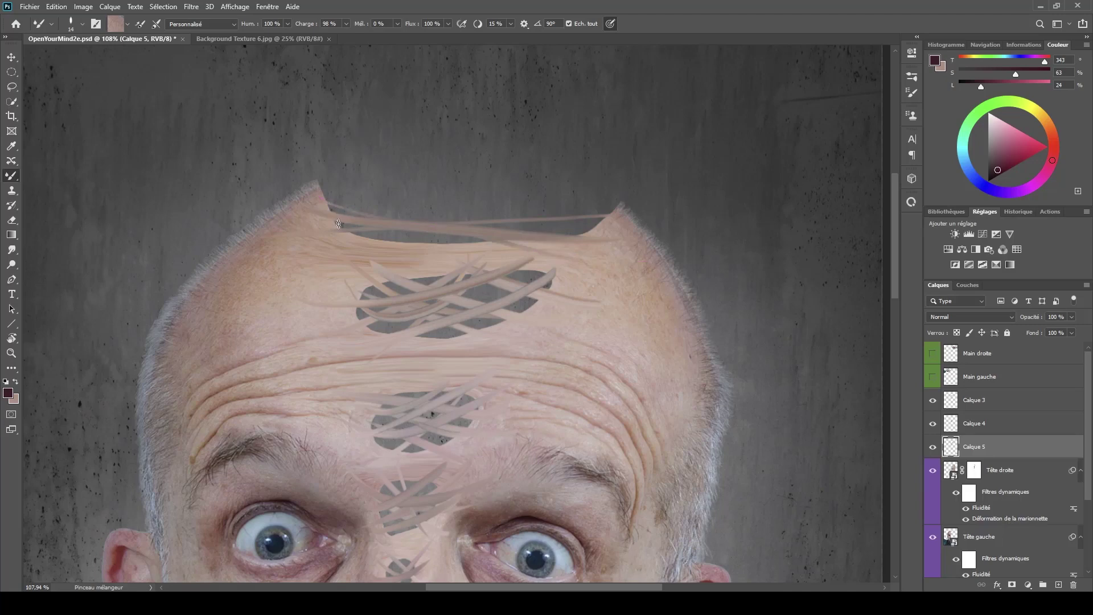
# - On Calque 5, repaint the thin strand from the skull's left tip toward the right edge, and undo a trial stroke from the right tip
pyautogui.moveTo(313, 193)
pyautogui.mouseDown()
pyautogui.moveTo(664, 282)
pyautogui.moveTo(659, 292)
pyautogui.mouseUp()
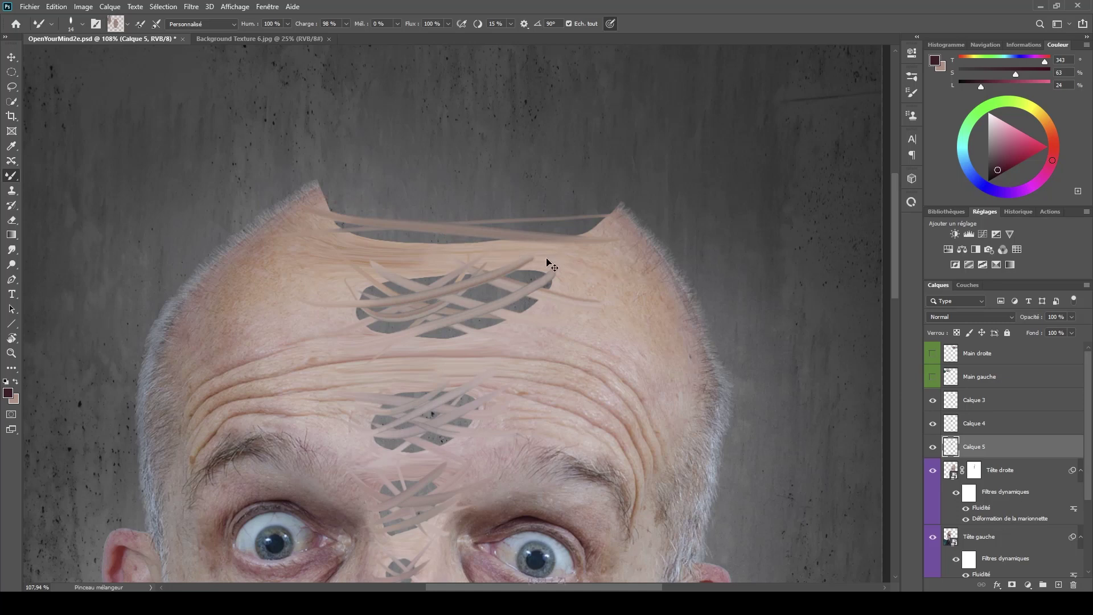
pyautogui.click(315, 193)
pyautogui.moveTo(315, 194); pyautogui.dragTo(629, 250)
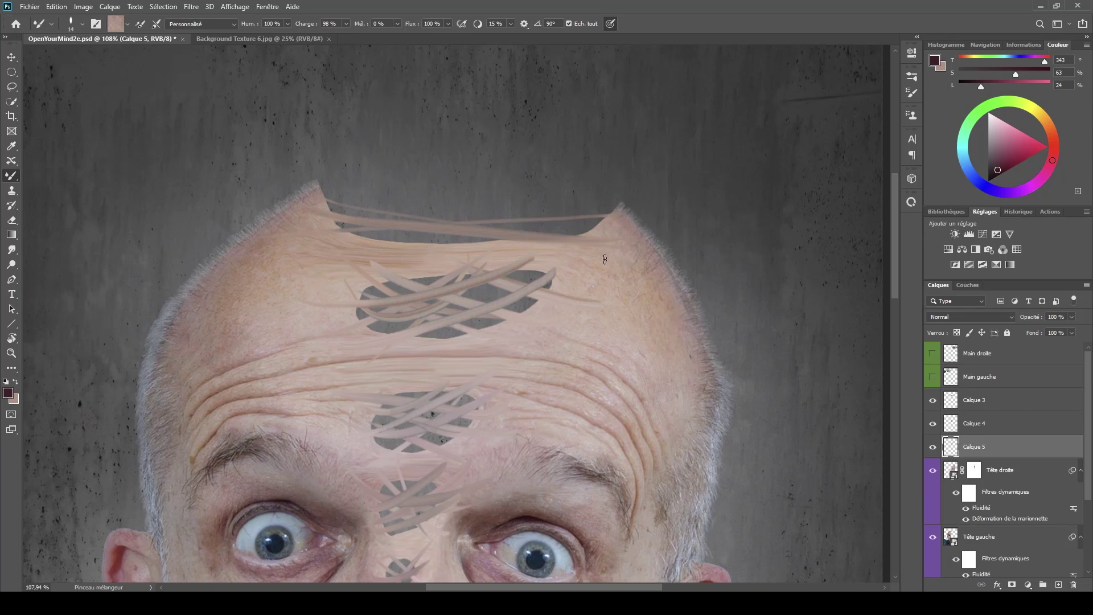
pyautogui.moveTo(617, 210); pyautogui.dragTo(357, 258)
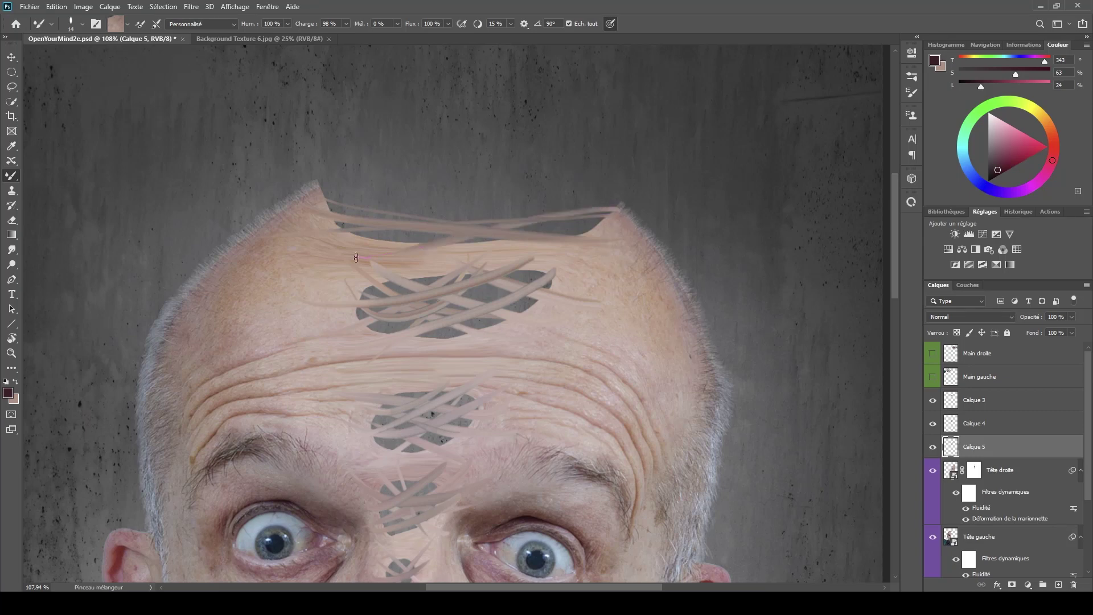
pyautogui.hotkey('ctrl', 'z')
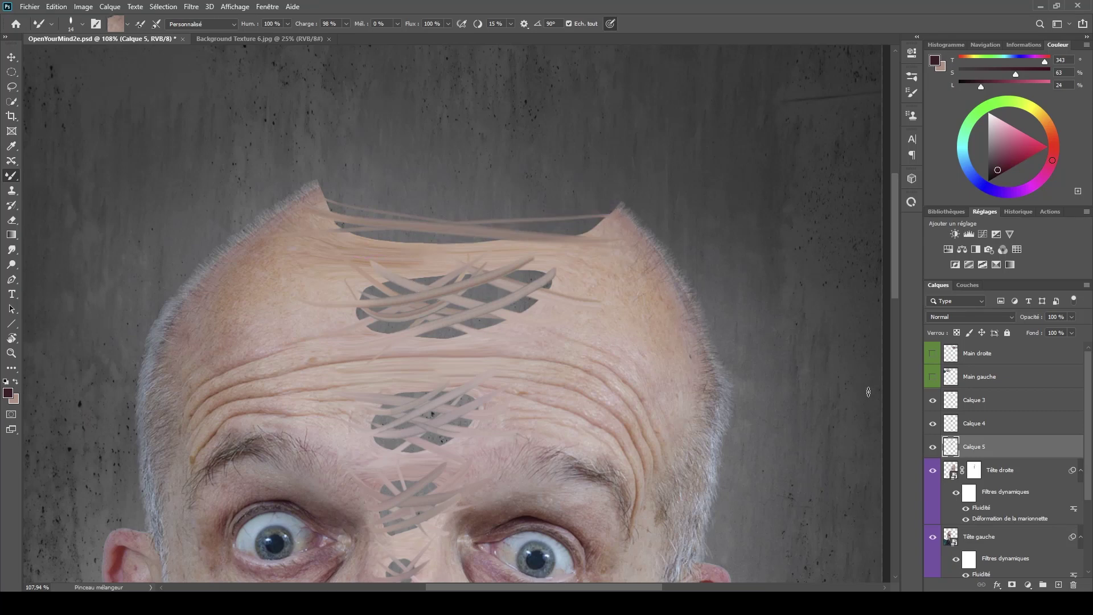
# - On Calque 4, sample skin below the right tip and paint a strand slanting down across the skull gap to its lower left edge, undoing unsuitable attempts
pyautogui.click(950, 423)
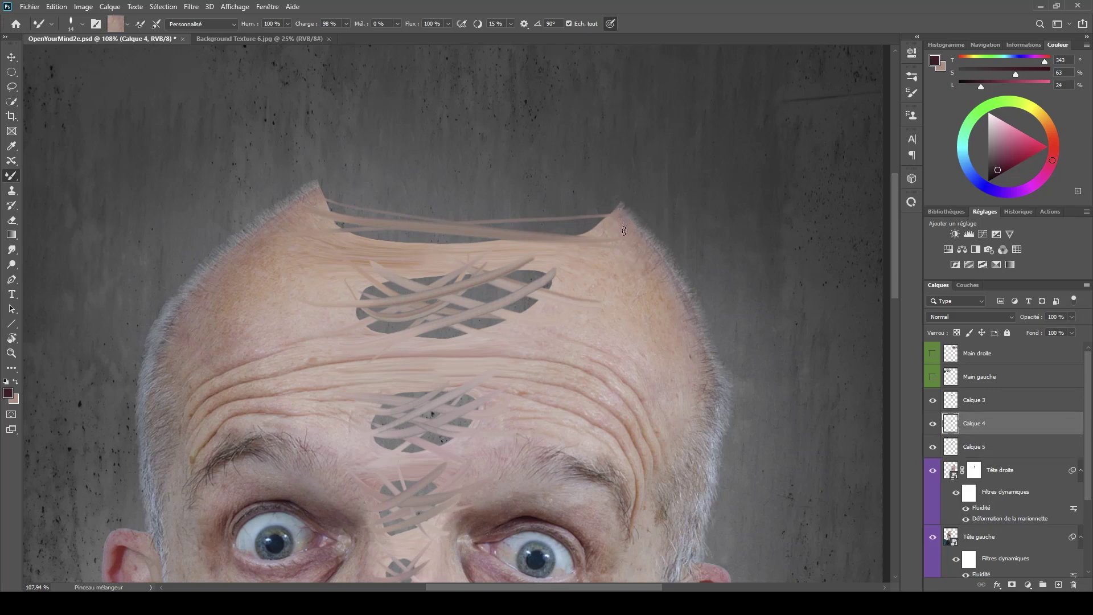
pyautogui.moveTo(600, 233); pyautogui.dragTo(342, 151)
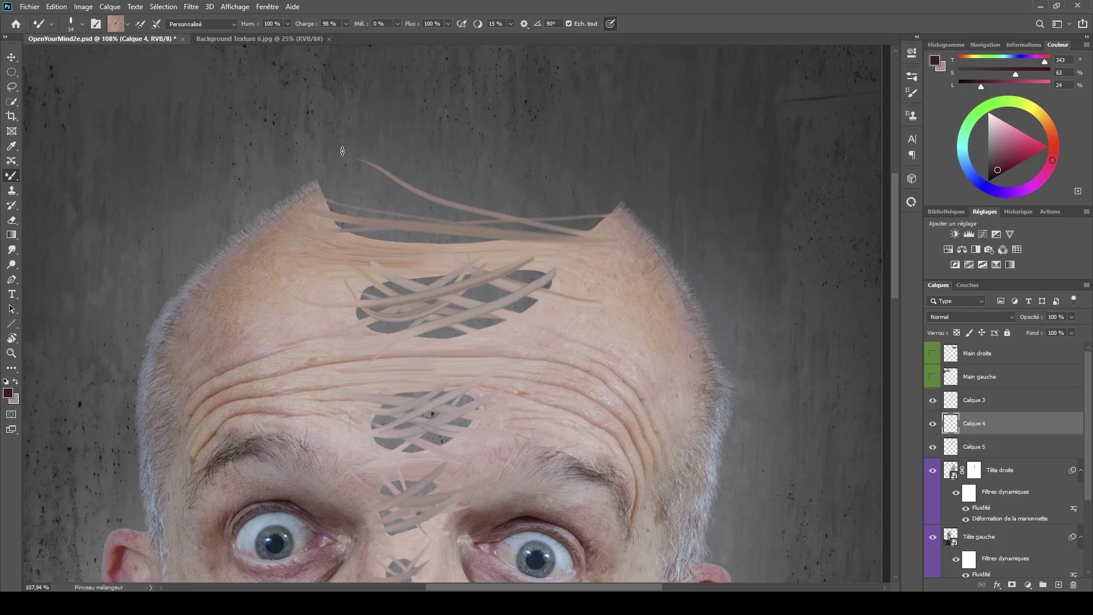
pyautogui.hotkey('ctrl', 'z')
pyautogui.moveTo(567, 238); pyautogui.dragTo(359, 189)
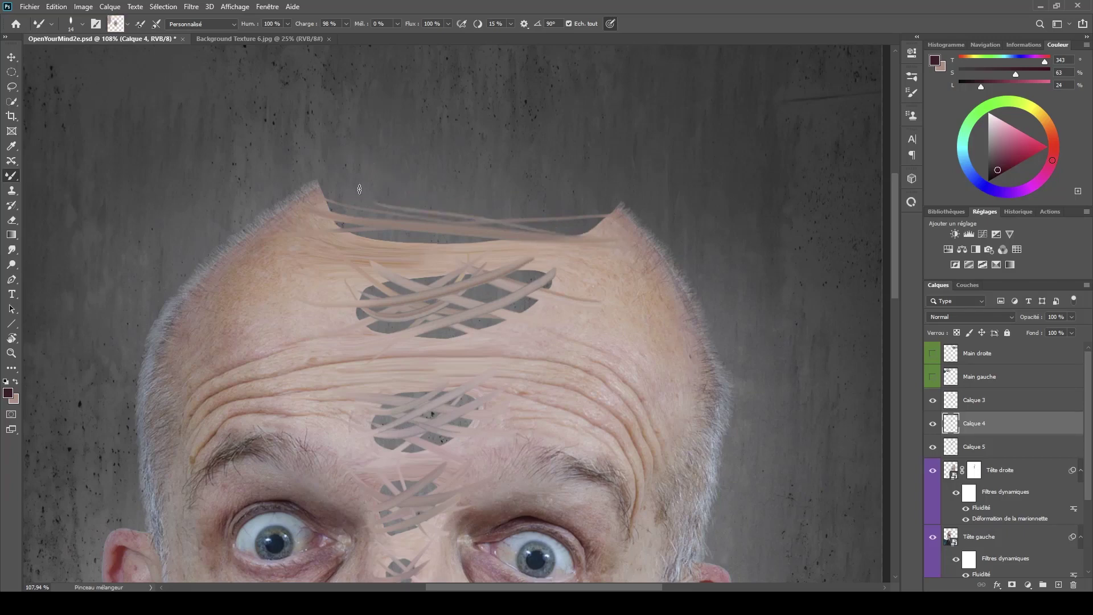
pyautogui.hotkey('ctrl', 'z')
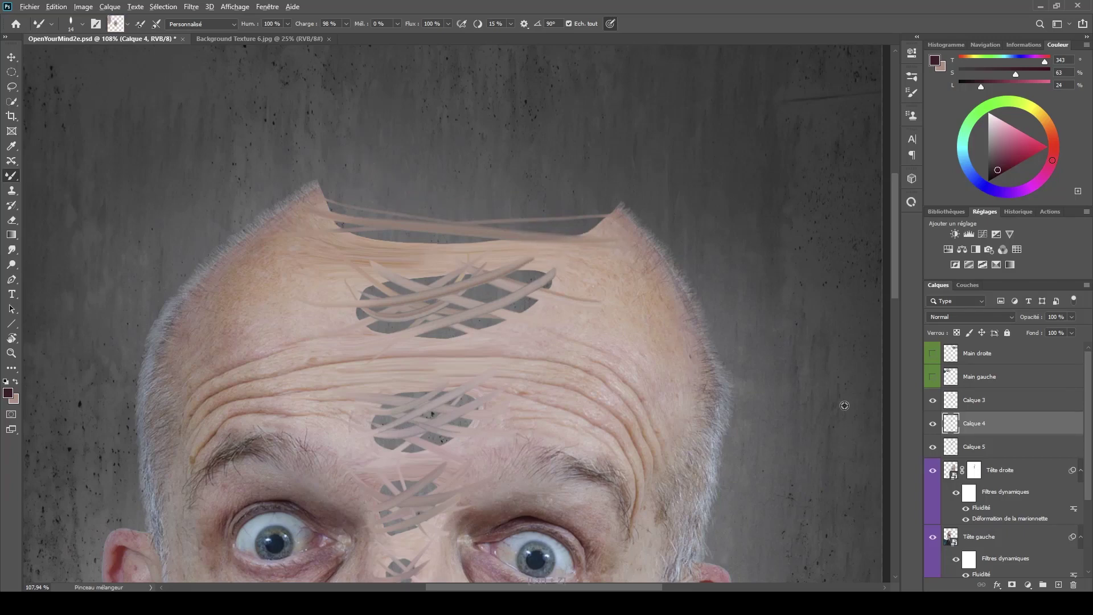
pyautogui.keyDown('alt'); pyautogui.click(624, 236); pyautogui.keyUp('alt')
pyautogui.moveTo(585, 196); pyautogui.dragTo(340, 267)
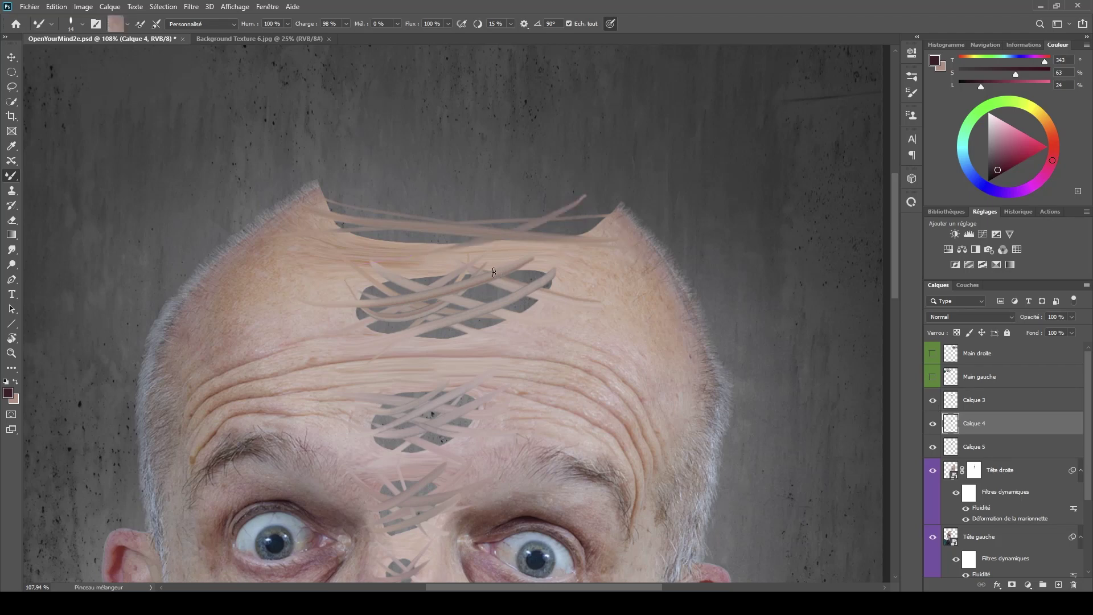
pyautogui.hotkey('ctrl', 'z')
pyautogui.moveTo(574, 202); pyautogui.dragTo(401, 245)
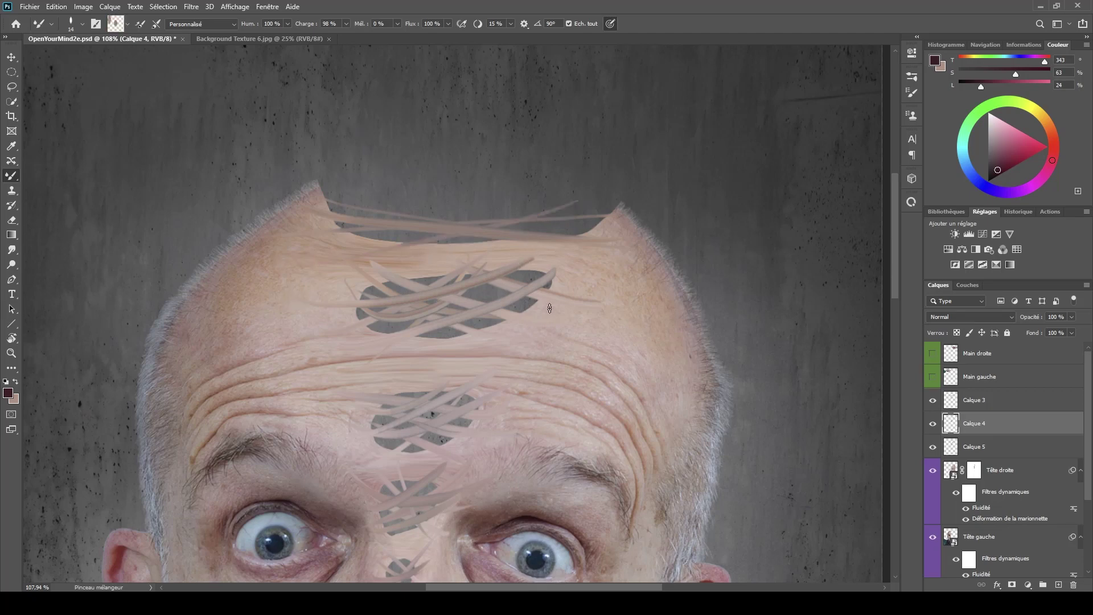
# - On Calque 3, sample skin on the left of the head and paint a sagging strand between the two tips above the gap, undoing unsuitable attempts
pyautogui.click(954, 401)
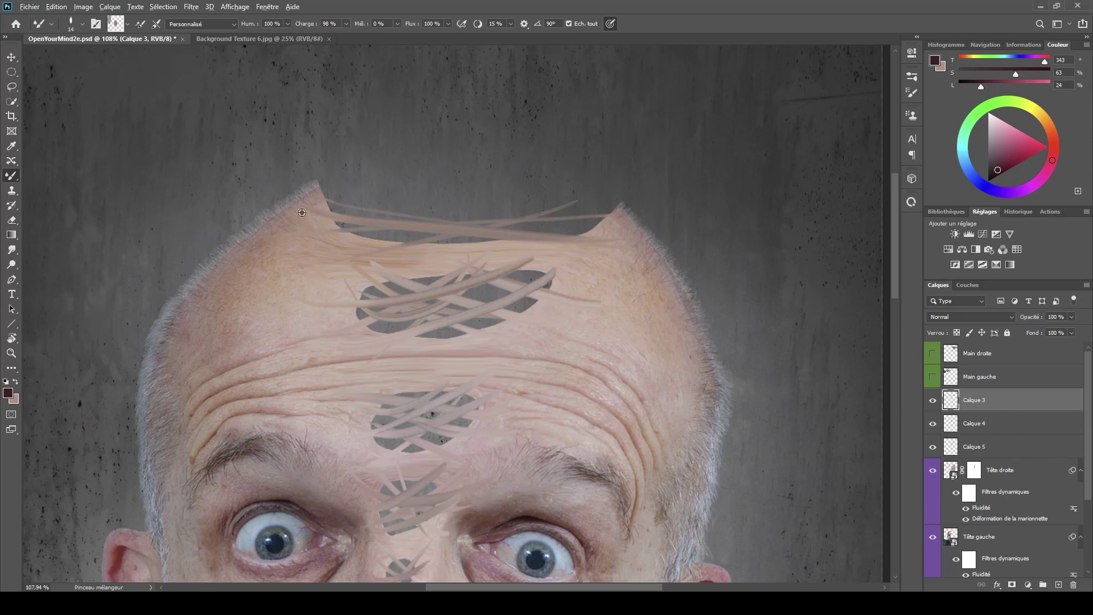
pyautogui.keyDown('alt'); pyautogui.click(226, 300); pyautogui.keyUp('alt')
pyautogui.moveTo(337, 190)
pyautogui.mouseDown()
pyautogui.moveTo(412, 229)
pyautogui.moveTo(540, 207)
pyautogui.mouseUp()
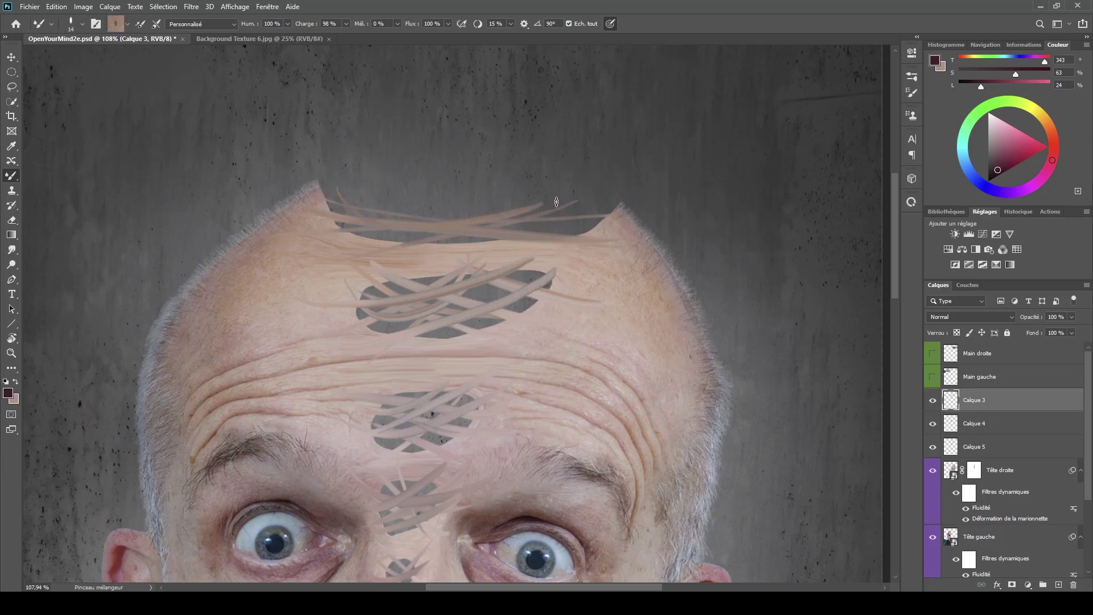
pyautogui.hotkey('ctrl', 'z')
pyautogui.moveTo(337, 181)
pyautogui.mouseDown()
pyautogui.moveTo(404, 216)
pyautogui.moveTo(607, 175)
pyautogui.mouseUp()
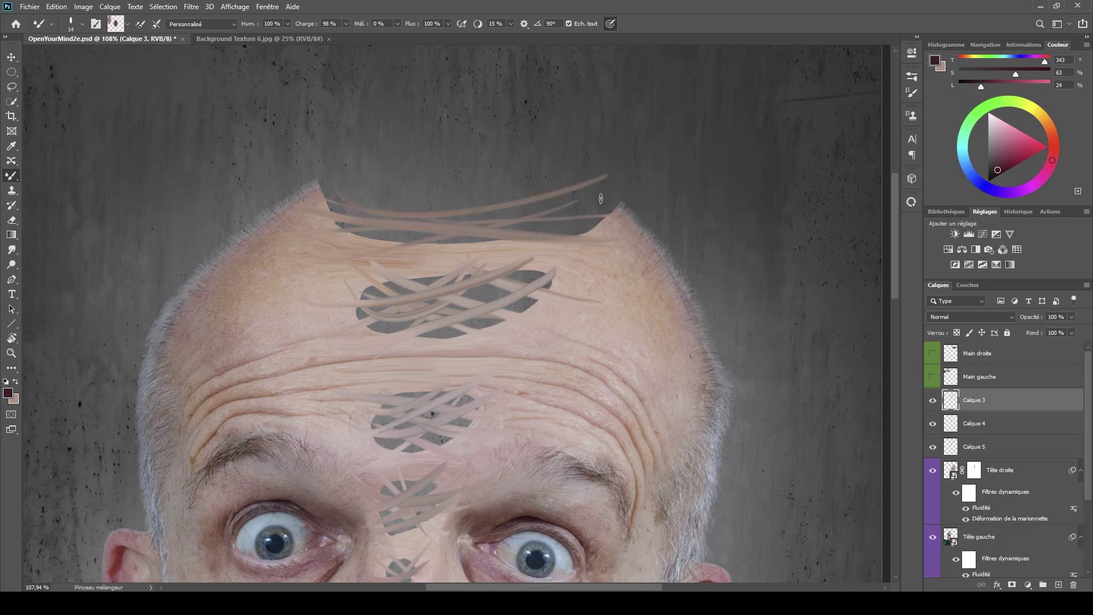
pyautogui.hotkey('ctrl', 'z')
pyautogui.moveTo(336, 183)
pyautogui.mouseDown()
pyautogui.moveTo(385, 213)
pyautogui.moveTo(606, 195)
pyautogui.mouseUp()
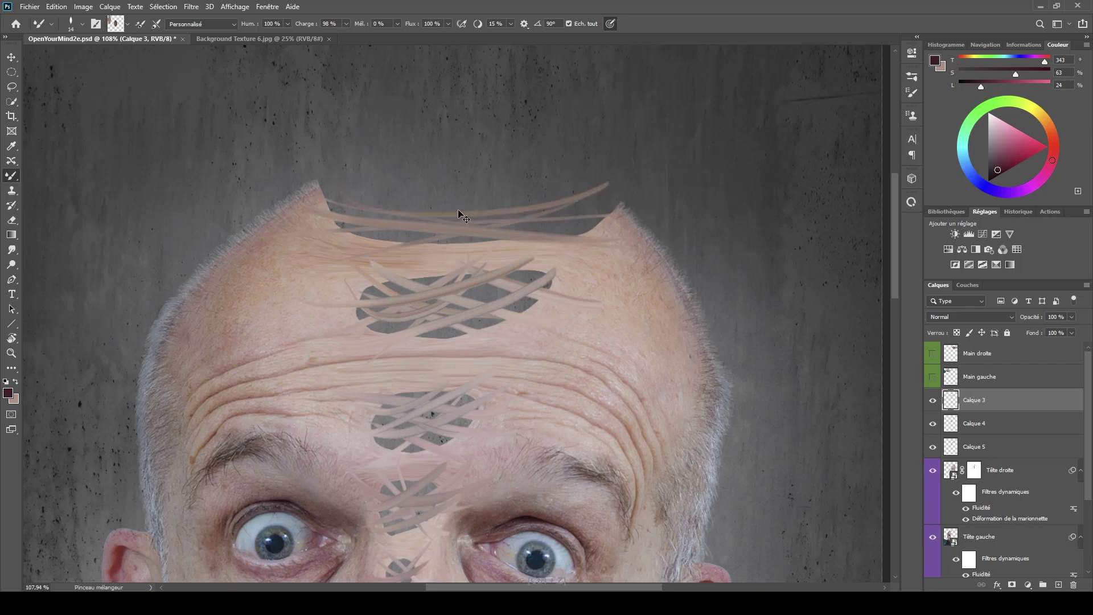
pyautogui.hotkey('ctrl', 'z')
pyautogui.moveTo(334, 184); pyautogui.dragTo(605, 186)
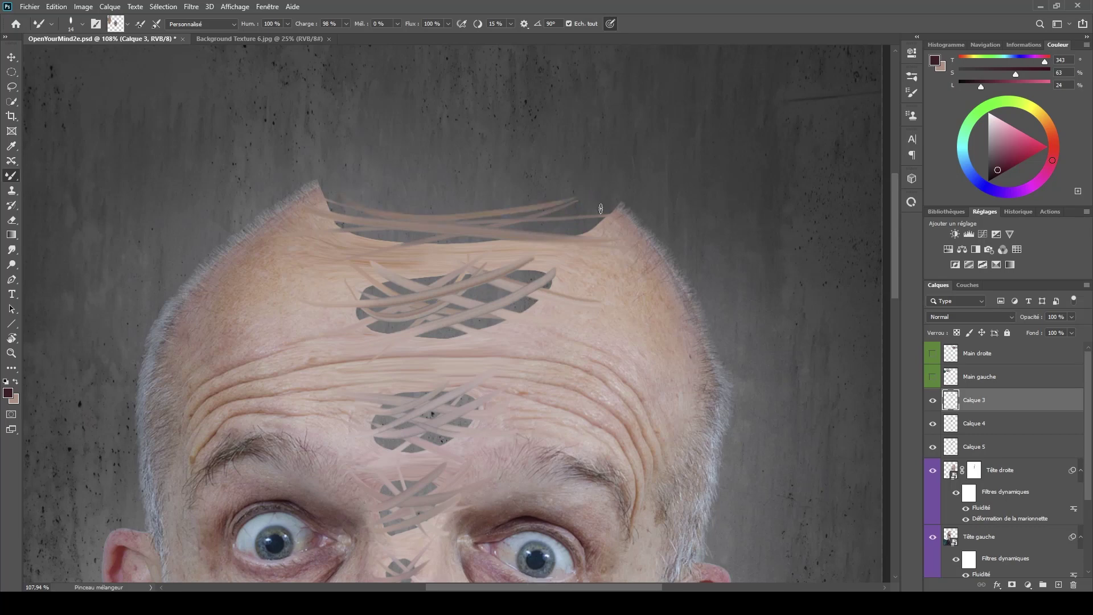
pyautogui.hotkey('ctrl', 'z')
pyautogui.moveTo(337, 188)
pyautogui.mouseDown()
pyautogui.moveTo(605, 188)
pyautogui.moveTo(604, 201)
pyautogui.mouseUp()
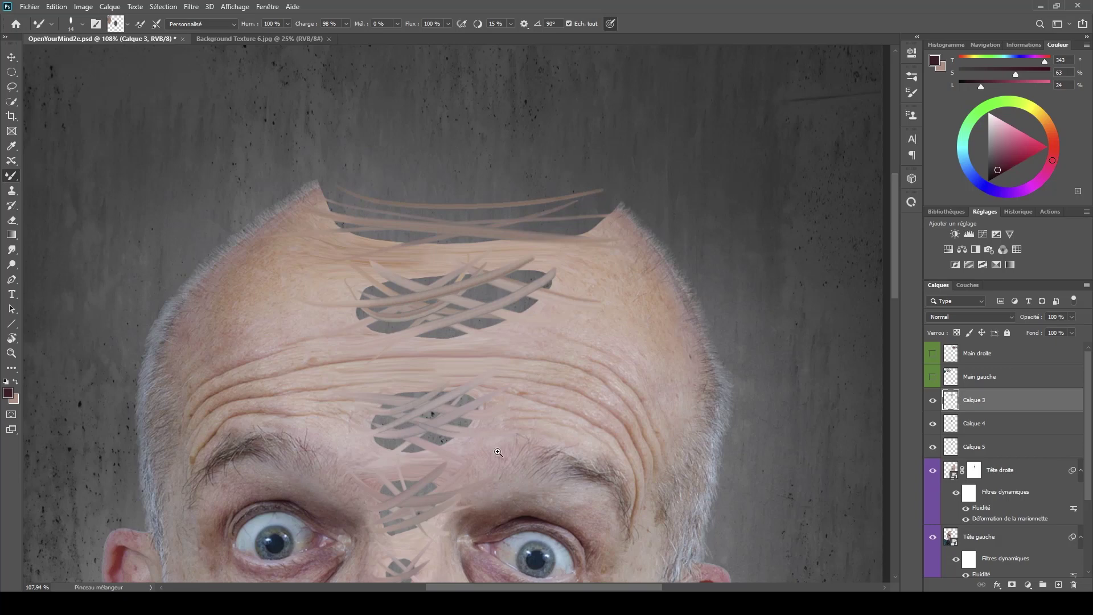
# - Compare the strands on Calque 3, Calque 4 and Calque 5 by switching each layer's visibility off and on with the whole face in view
pyautogui.moveTo(497, 450); pyautogui.dragTo(523, 254)
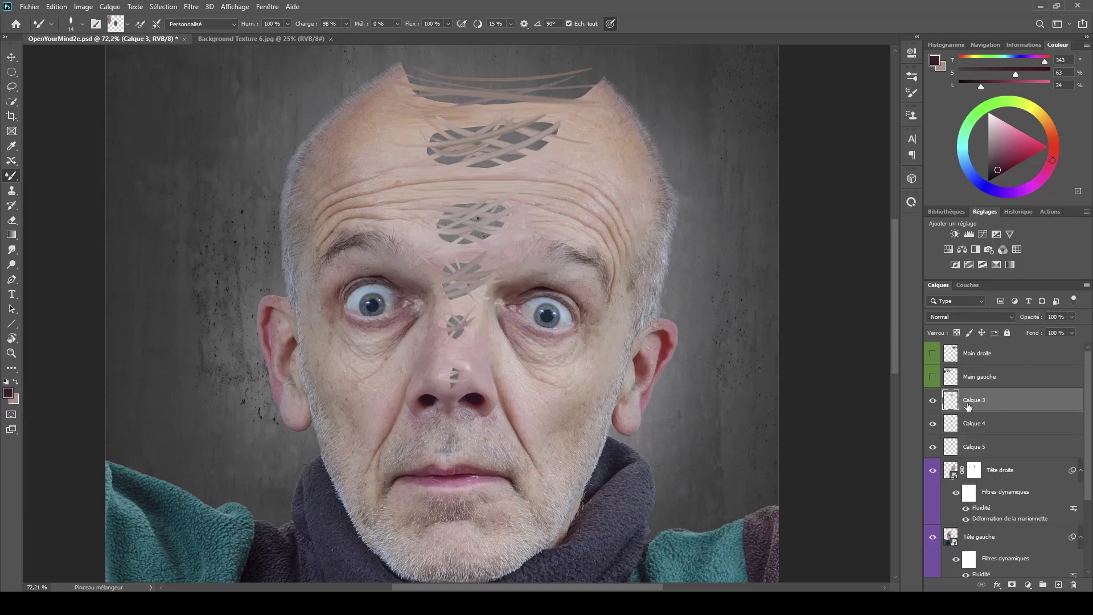
pyautogui.click(932, 423)
pyautogui.click(932, 446)
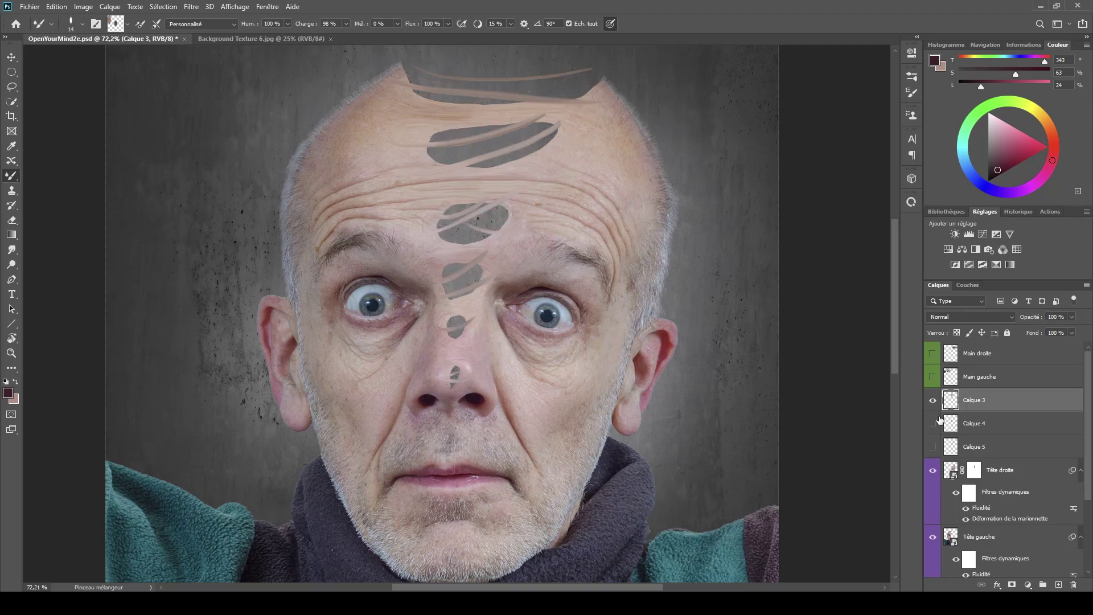
pyautogui.click(932, 400)
pyautogui.click(932, 400)
pyautogui.click(932, 423)
pyautogui.click(932, 446)
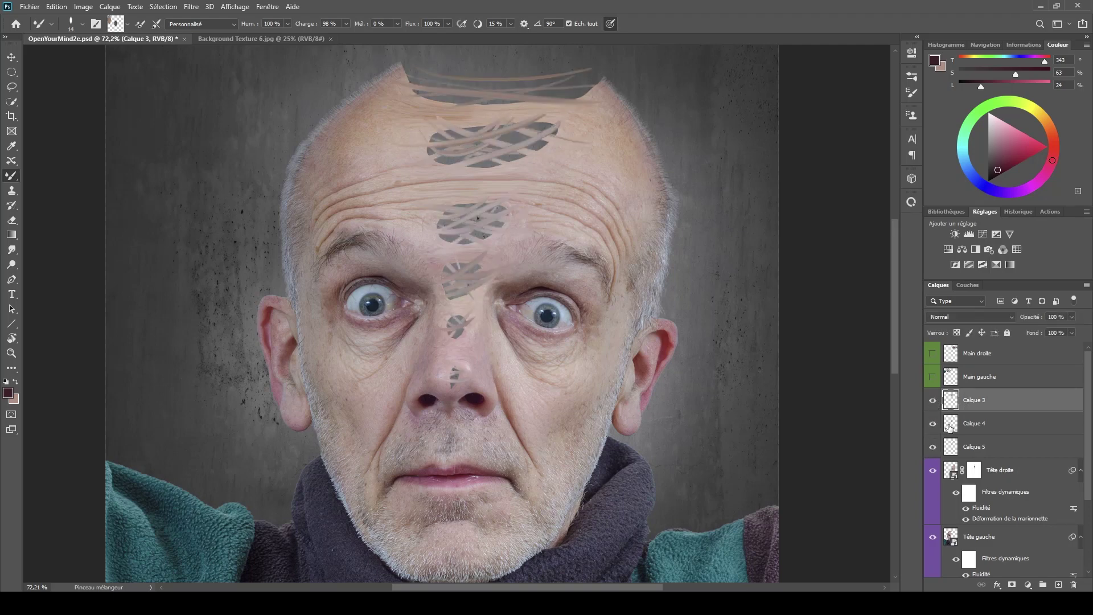
pyautogui.click(932, 400)
pyautogui.click(932, 400)
# - Add a separate Curves adjustment clipped to each of the strand layers Calque 3, Calque 4 and Calque 5
pyautogui.click(983, 236)
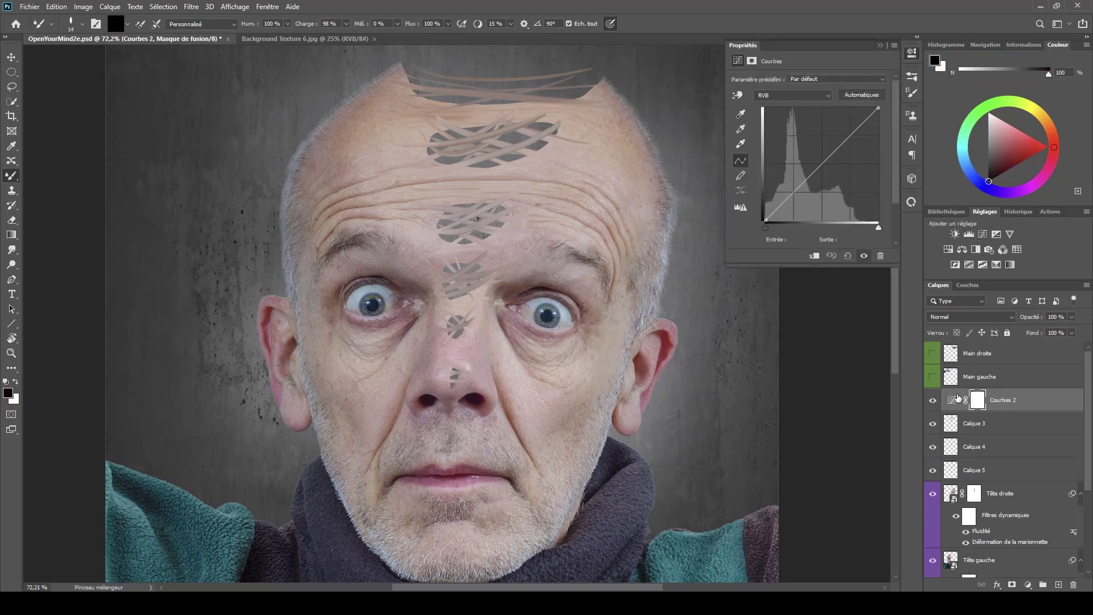
pyautogui.keyDown('alt'); pyautogui.click(948, 410); pyautogui.keyUp('alt')
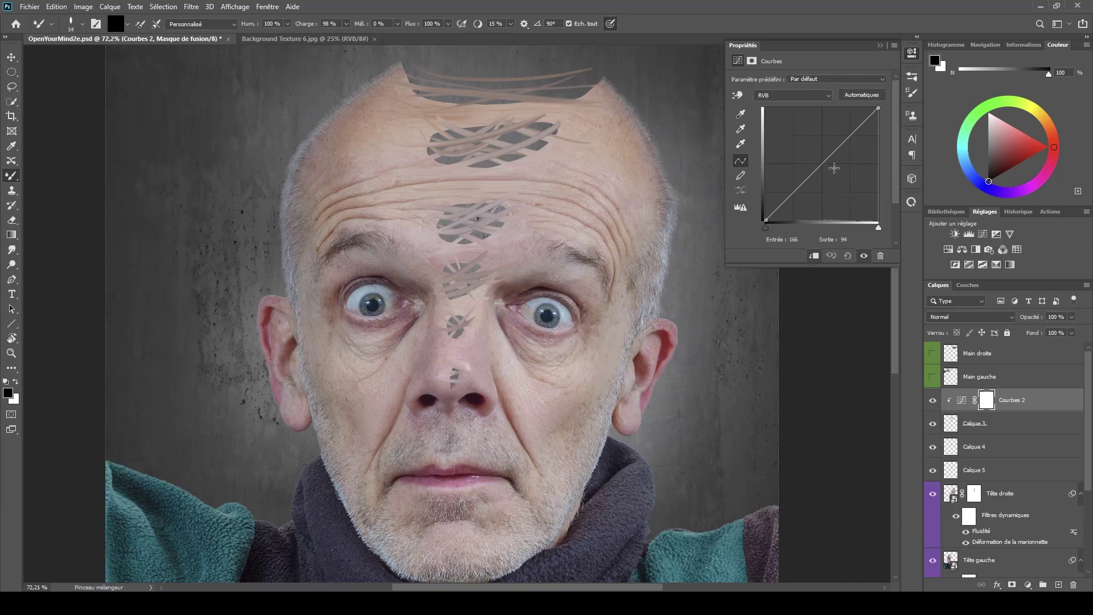
pyautogui.click(952, 447)
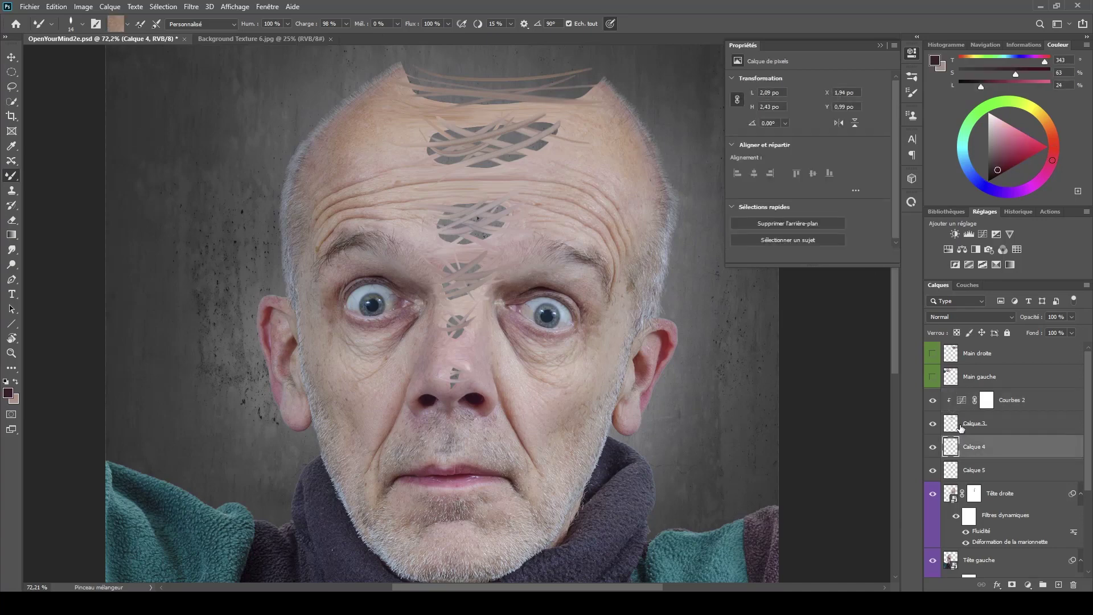
pyautogui.click(983, 235)
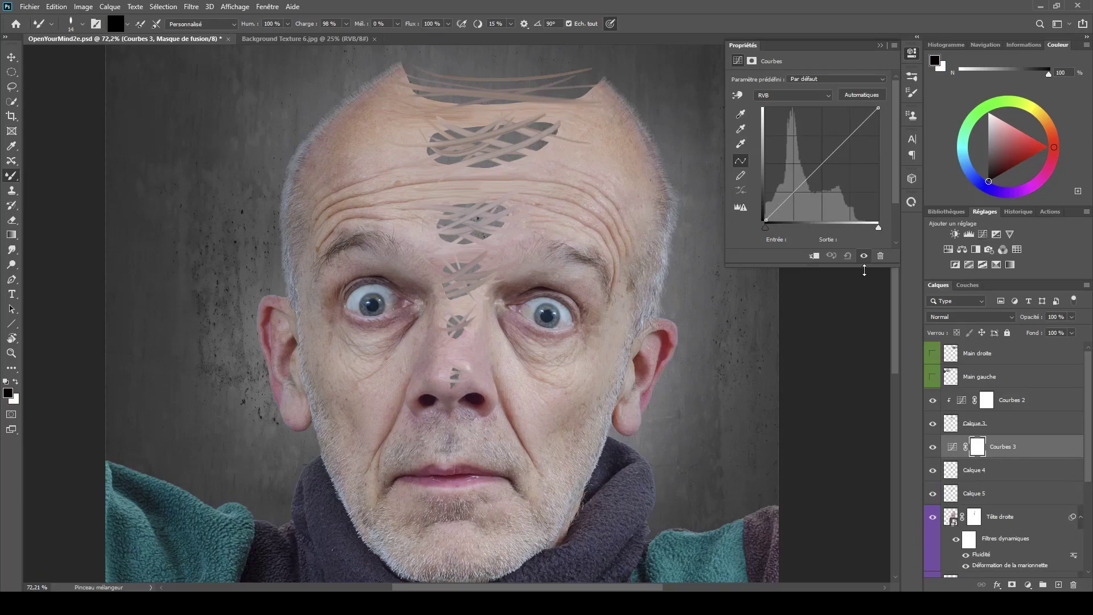
pyautogui.click(814, 257)
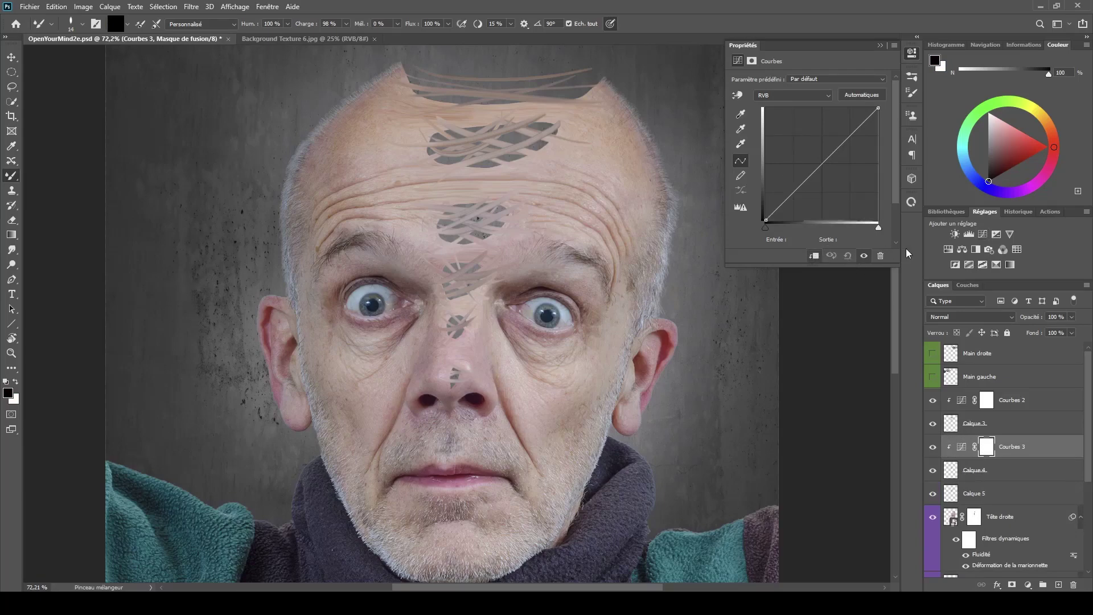
pyautogui.click(950, 494)
pyautogui.click(982, 235)
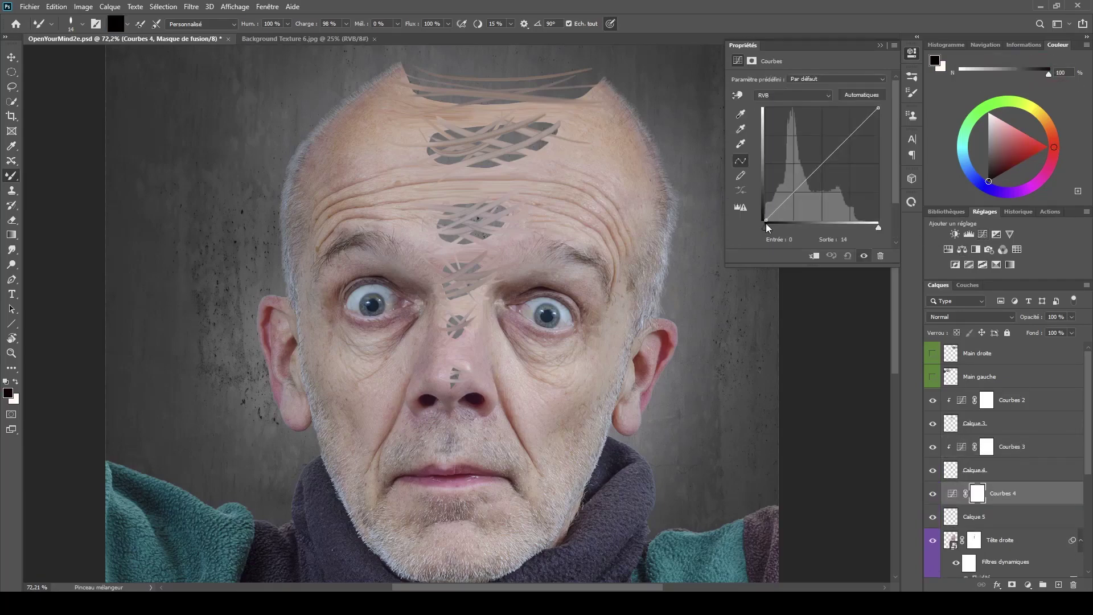
pyautogui.click(814, 256)
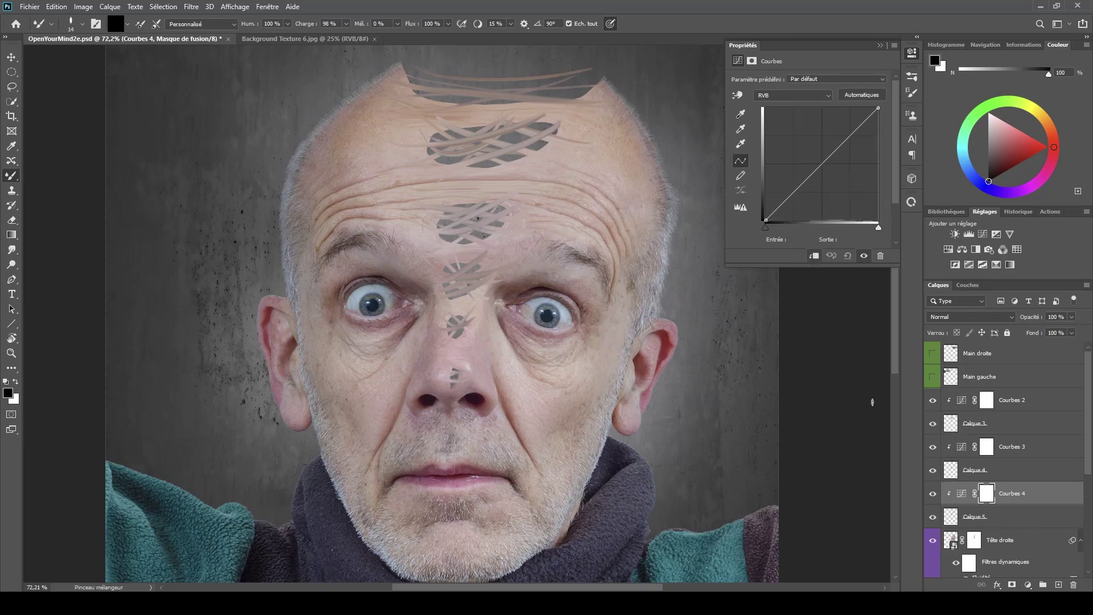
# - Darken the strands with input/output points of 157/101 on Courbes 4, 144/114 on Courbes 3 and about 135/117 on Courbes 2
pyautogui.moveTo(830, 156); pyautogui.dragTo(834, 176)
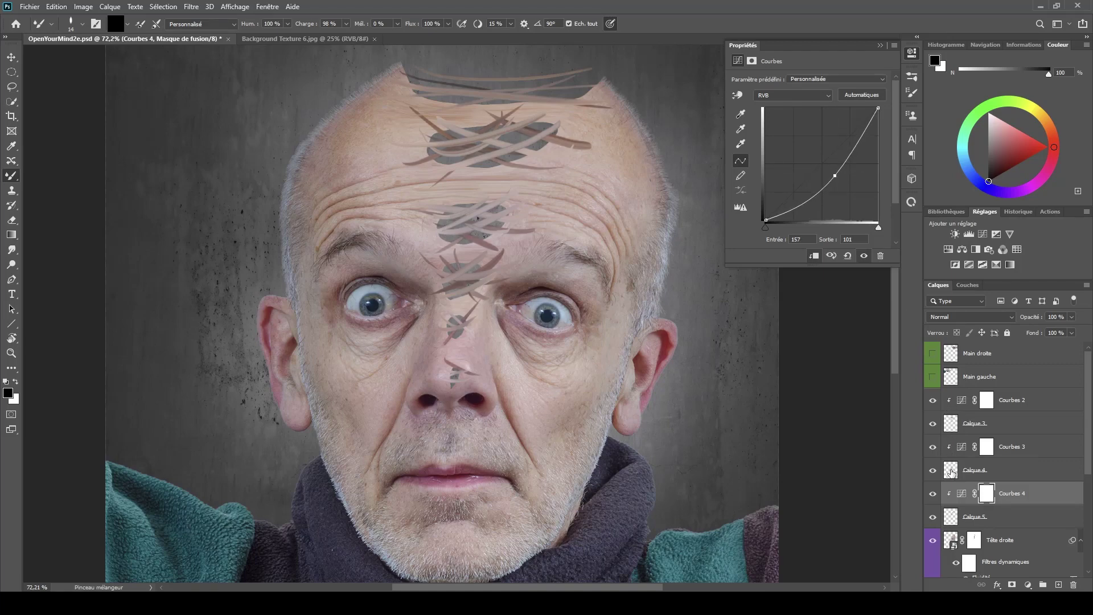
pyautogui.click(962, 447)
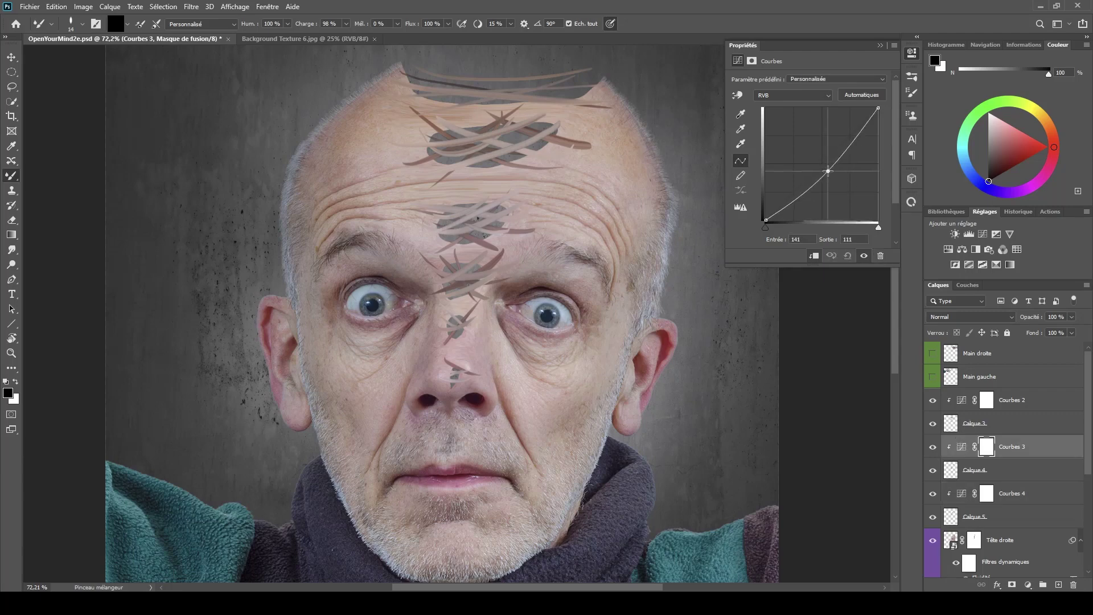
pyautogui.moveTo(828, 170); pyautogui.dragTo(829, 170)
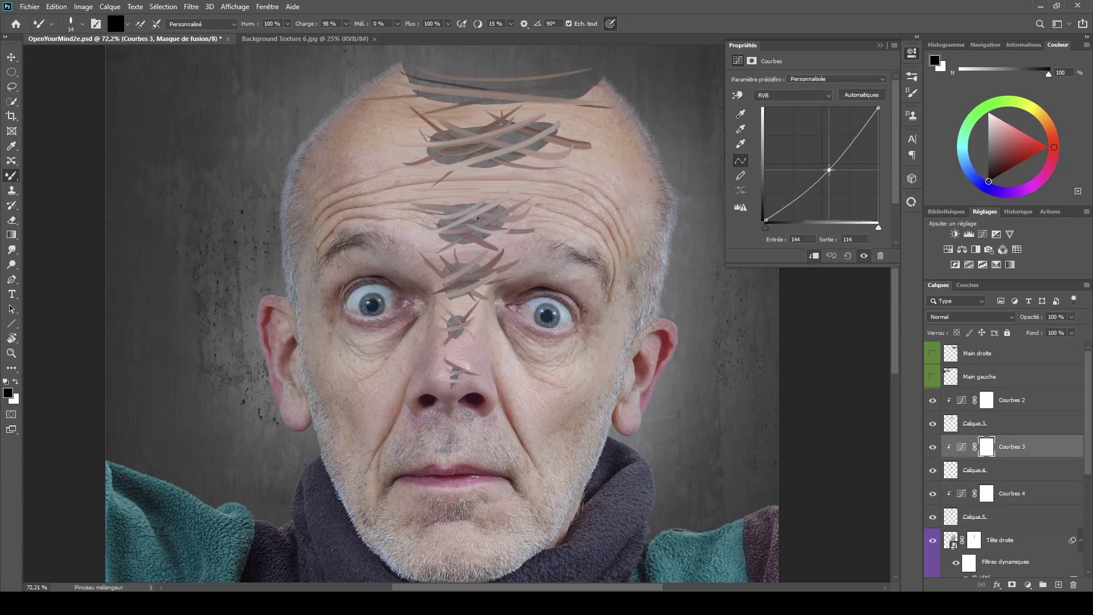
pyautogui.click(962, 402)
pyautogui.moveTo(821, 172); pyautogui.dragTo(826, 168)
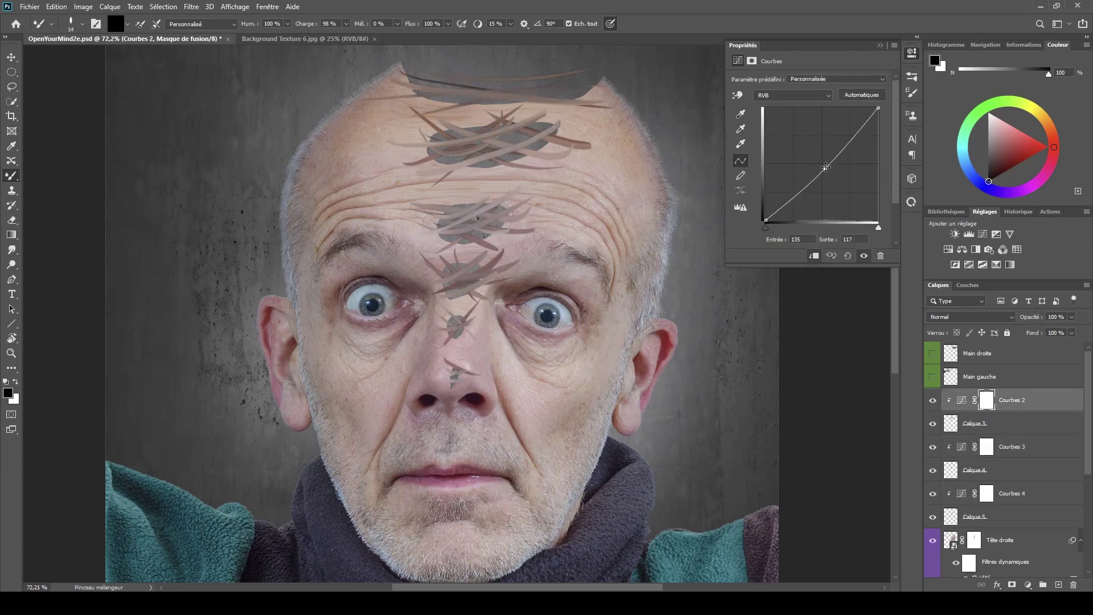
# - Move all layers from Courbes 2 through Calque 5 together below the Tête gauche layer, directly above Courbes 1
pyautogui.click(1033, 399)
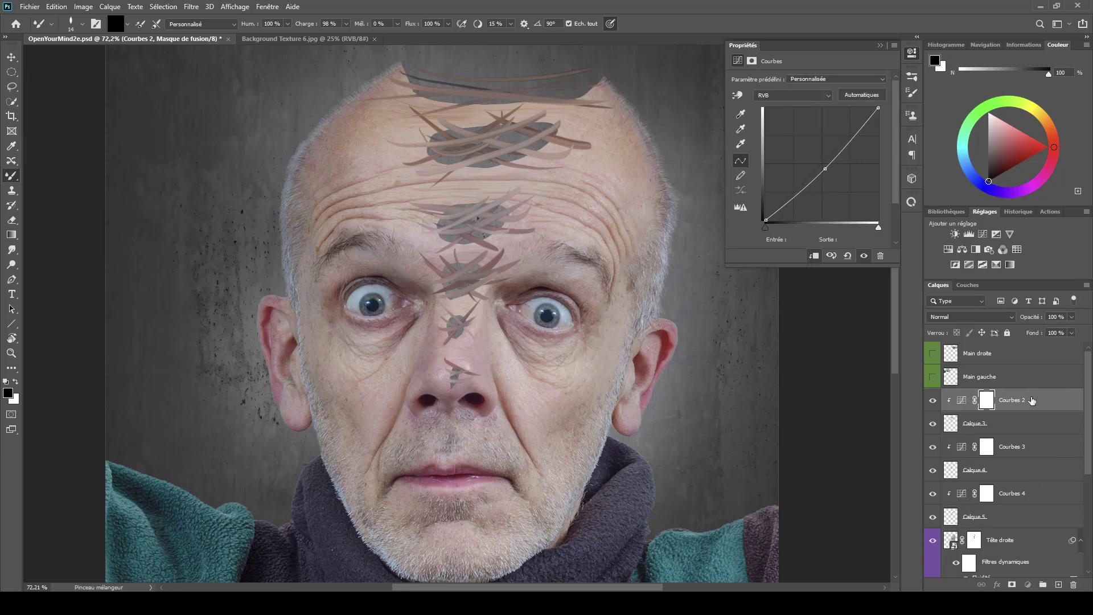
pyautogui.keyDown('shift'); pyautogui.click(1030, 519); pyautogui.keyUp('shift')
pyautogui.scroll(-4, 1084, 456)
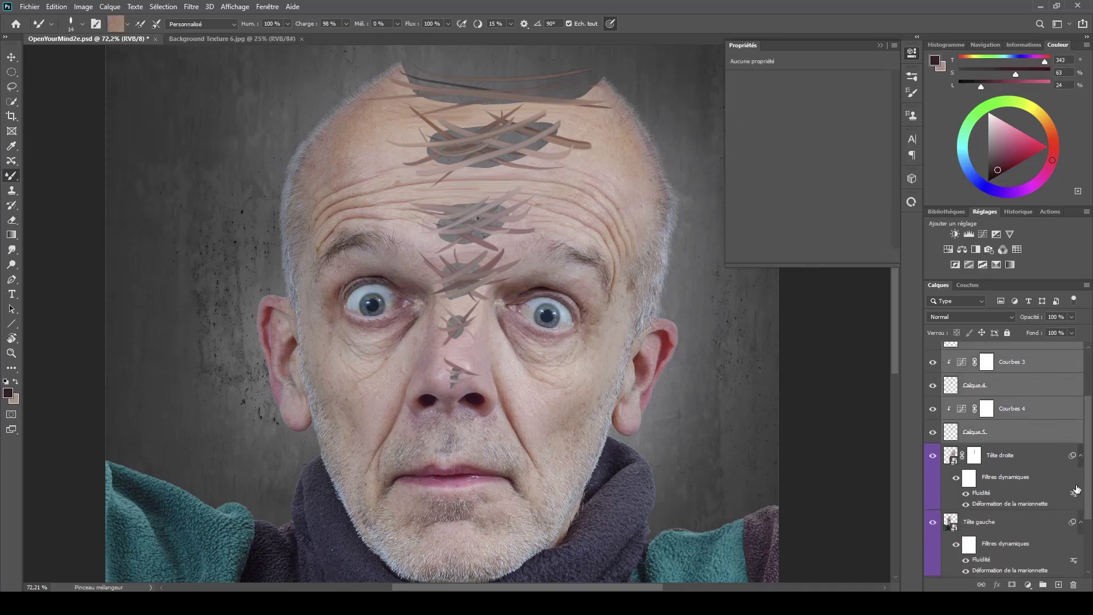
pyautogui.moveTo(977, 431)
pyautogui.mouseDown()
pyautogui.moveTo(972, 561)
pyautogui.moveTo(991, 503)
pyautogui.mouseUp()
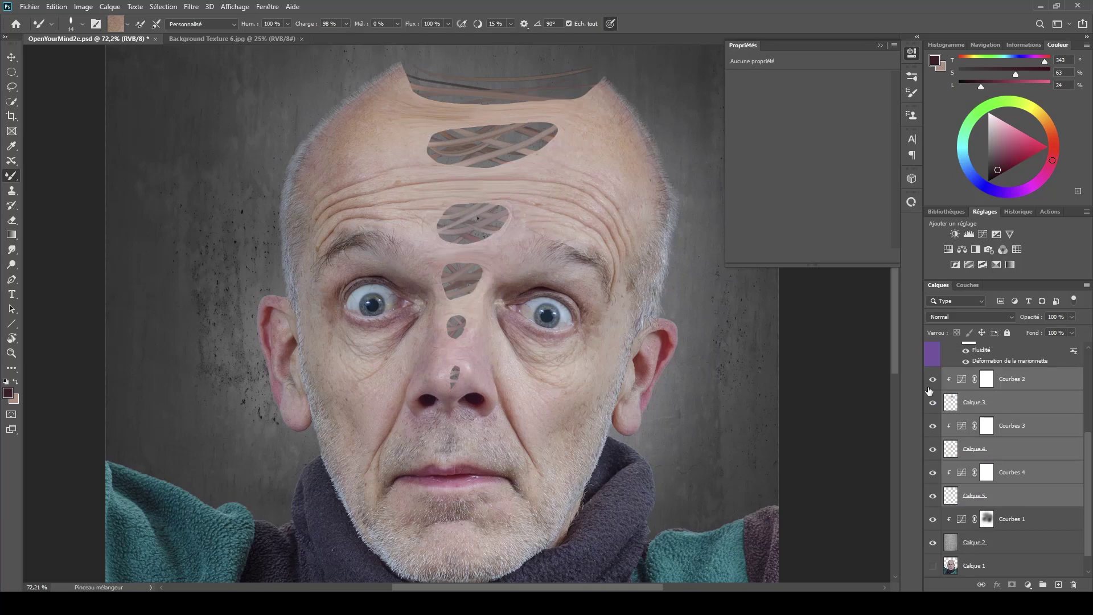
# - Refine the strand darkening by setting the curve points to 162/89 on Courbes 4, 145/107 on Courbes 3 and 137/114 on Courbes 2
pyautogui.click(962, 473)
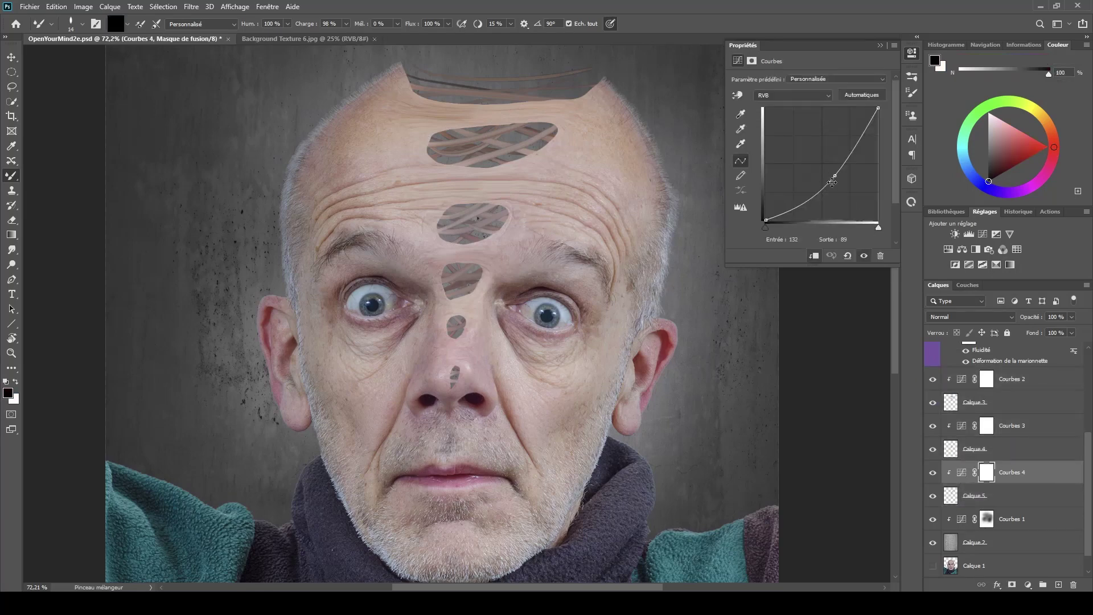
pyautogui.moveTo(833, 177); pyautogui.dragTo(837, 181)
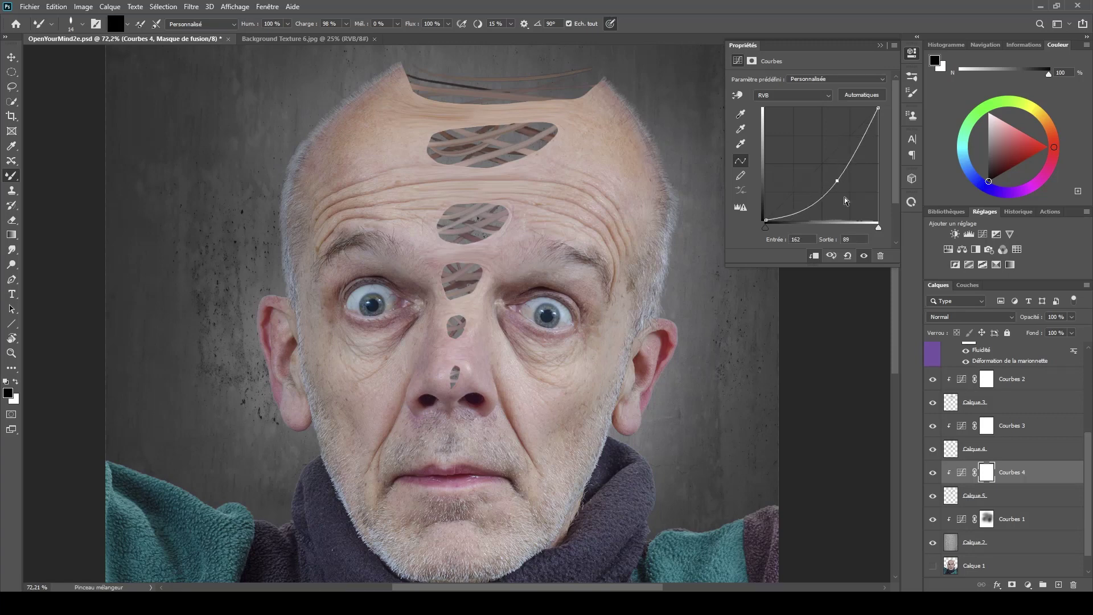
pyautogui.click(962, 427)
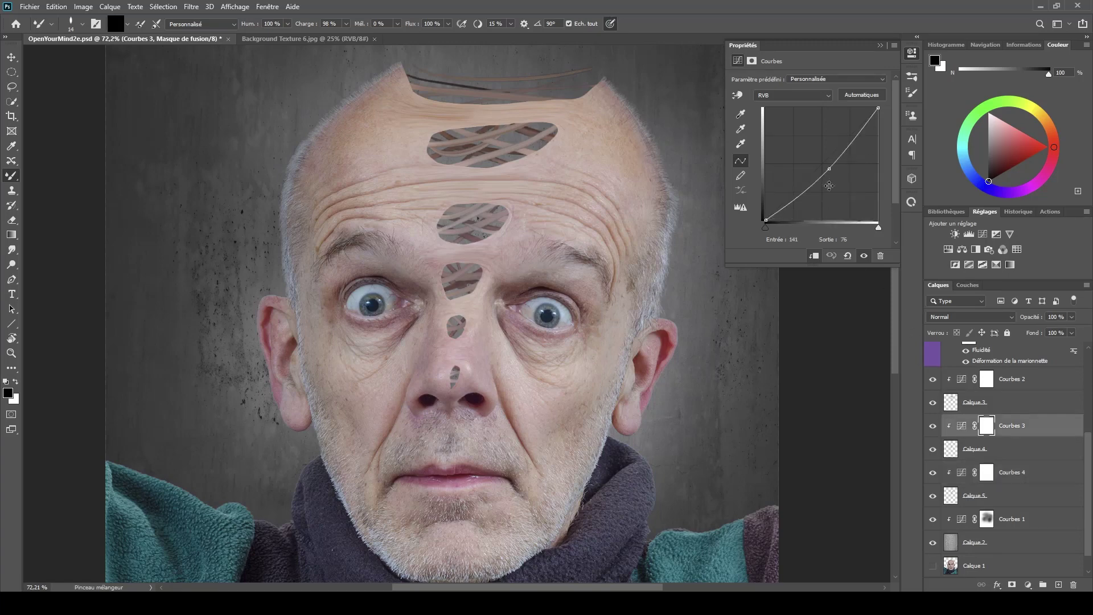
pyautogui.moveTo(829, 171); pyautogui.dragTo(830, 172)
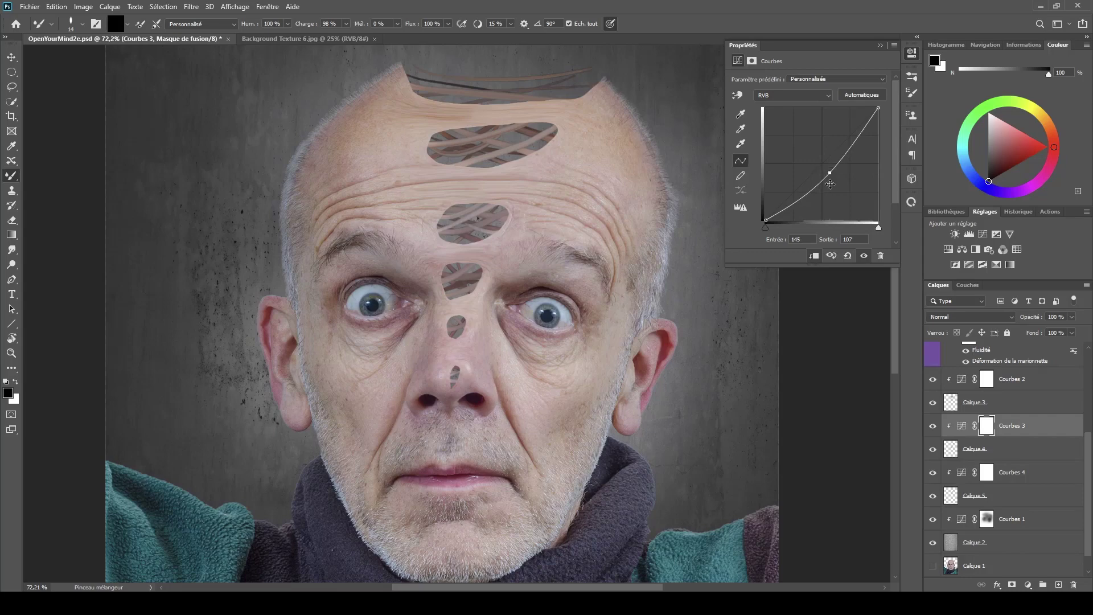
pyautogui.click(962, 379)
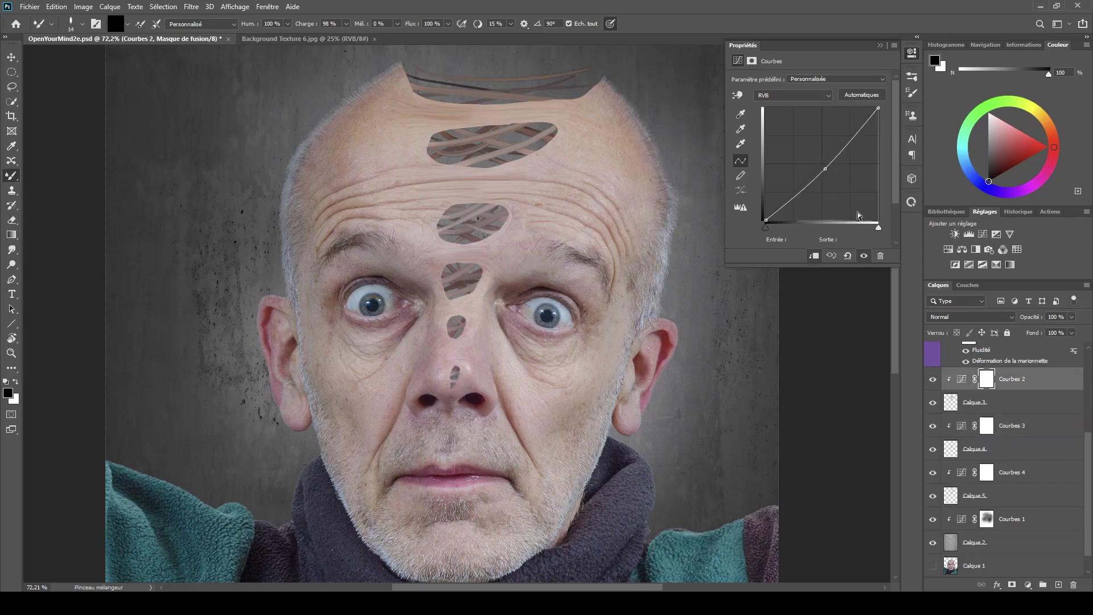
pyautogui.moveTo(826, 169); pyautogui.dragTo(824, 169)
pyautogui.moveTo(825, 169); pyautogui.dragTo(826, 169)
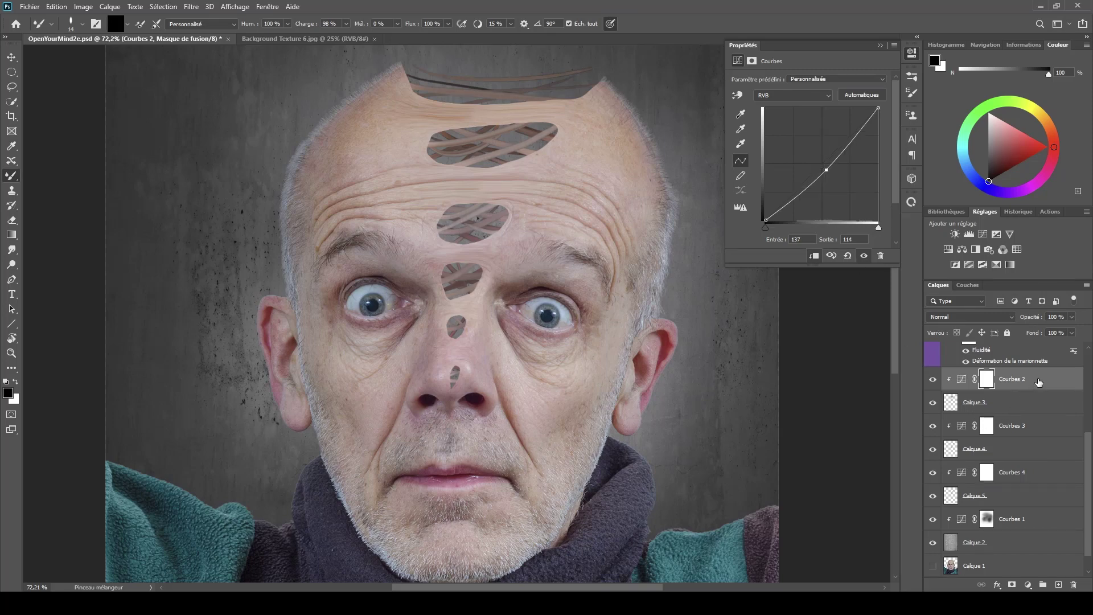
# - Group the layers from Courbes 2 down to Calque 5 as "Intérieur" with a green (Vert) colour label
pyautogui.keyDown('shift'); pyautogui.click(1035, 497); pyautogui.keyUp('shift')
pyautogui.hotkey('ctrl', 'g')
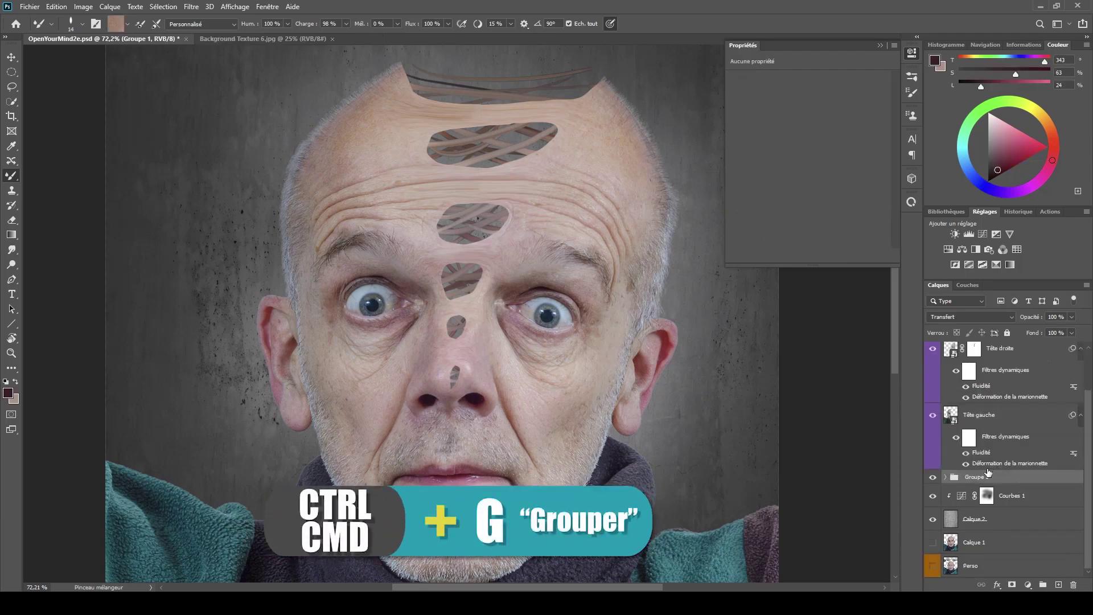
pyautogui.doubleClick(976, 478)
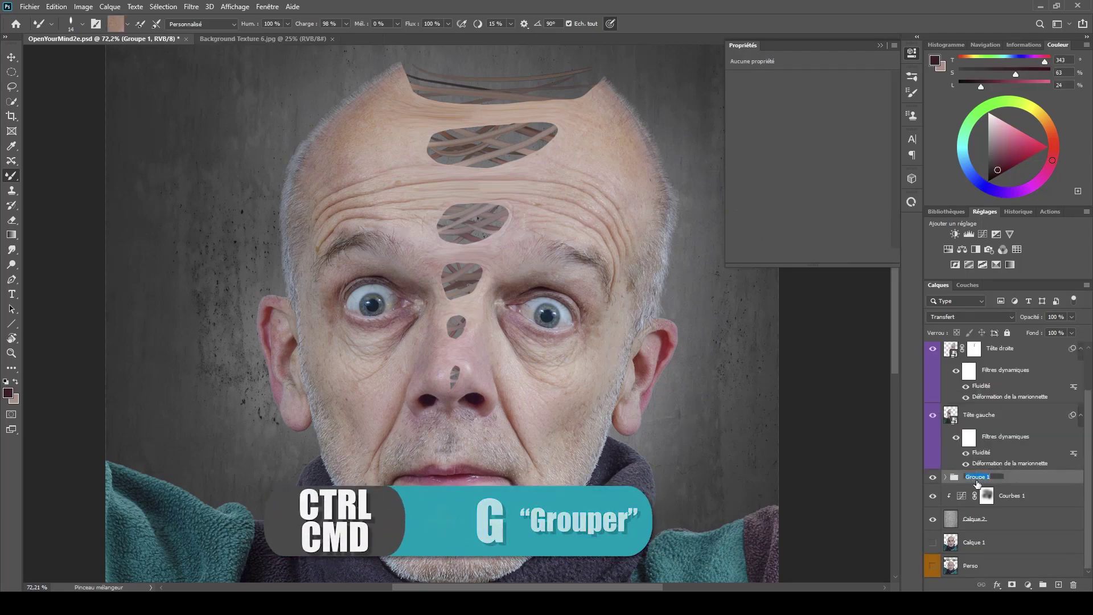
pyautogui.write('Intérieur')
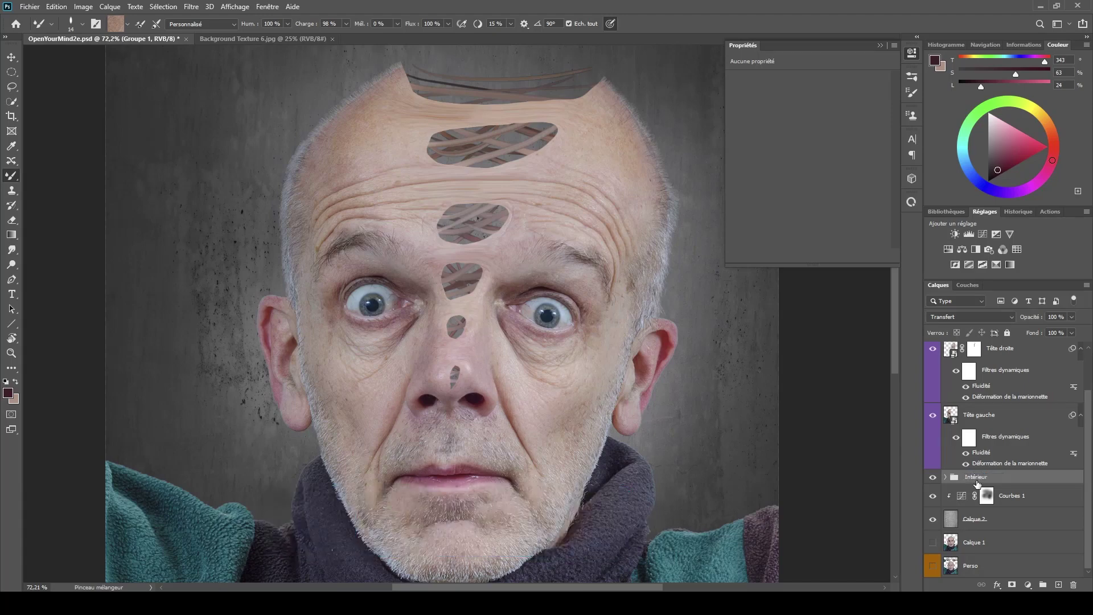
pyautogui.press('Return')
pyautogui.rightClick(950, 477)
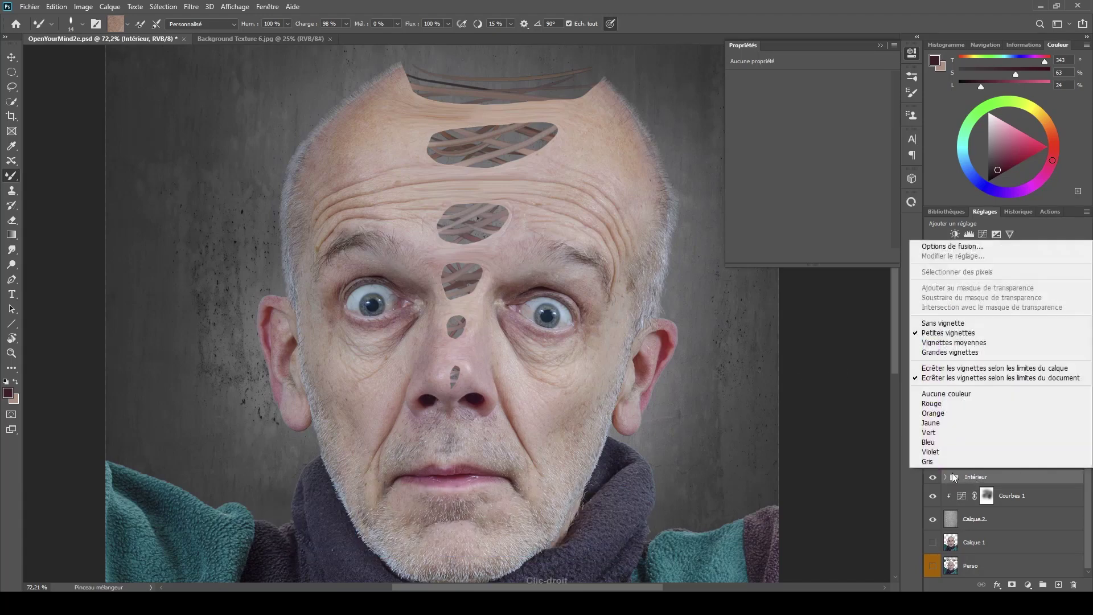
pyautogui.click(940, 433)
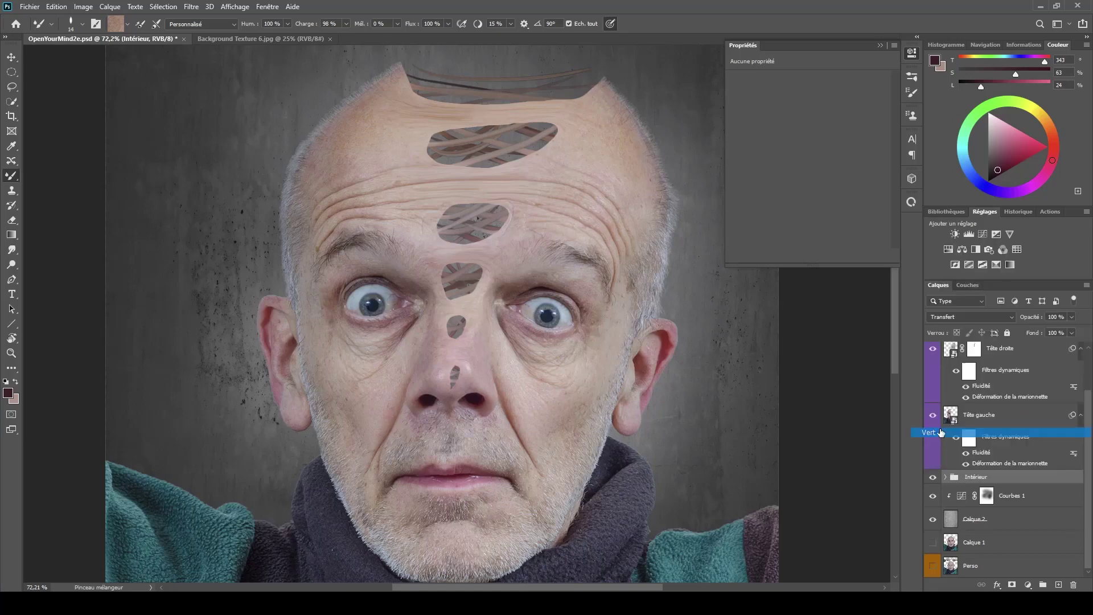
# - Toggle the Intérieur group's visibility repeatedly to compare the image with and without the interior strokes
pyautogui.click(932, 476)
pyautogui.click(931, 476)
pyautogui.click(931, 476)
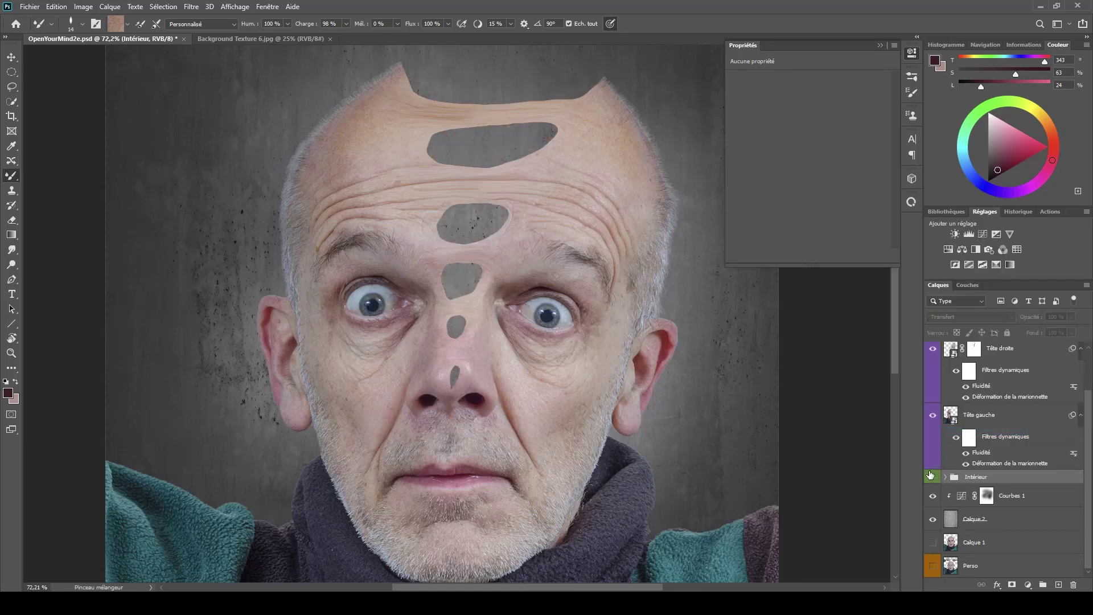
pyautogui.click(930, 475)
pyautogui.click(931, 475)
pyautogui.click(932, 477)
pyautogui.click(934, 479)
pyautogui.click(938, 476)
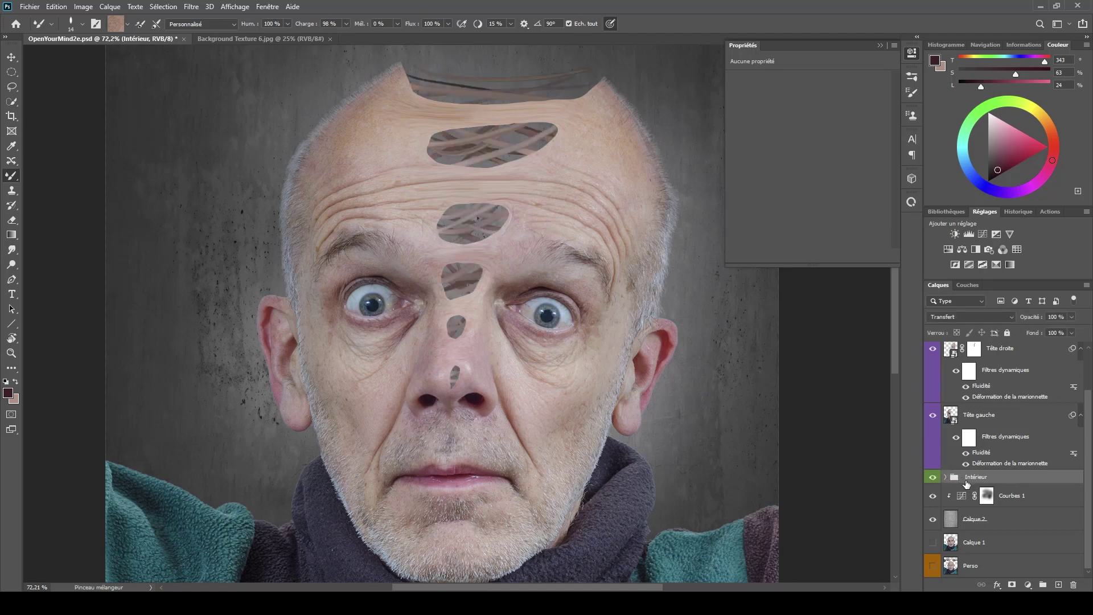
# - Expand and hide the Intérieur group, and add a new empty layer directly above it
pyautogui.click(945, 477)
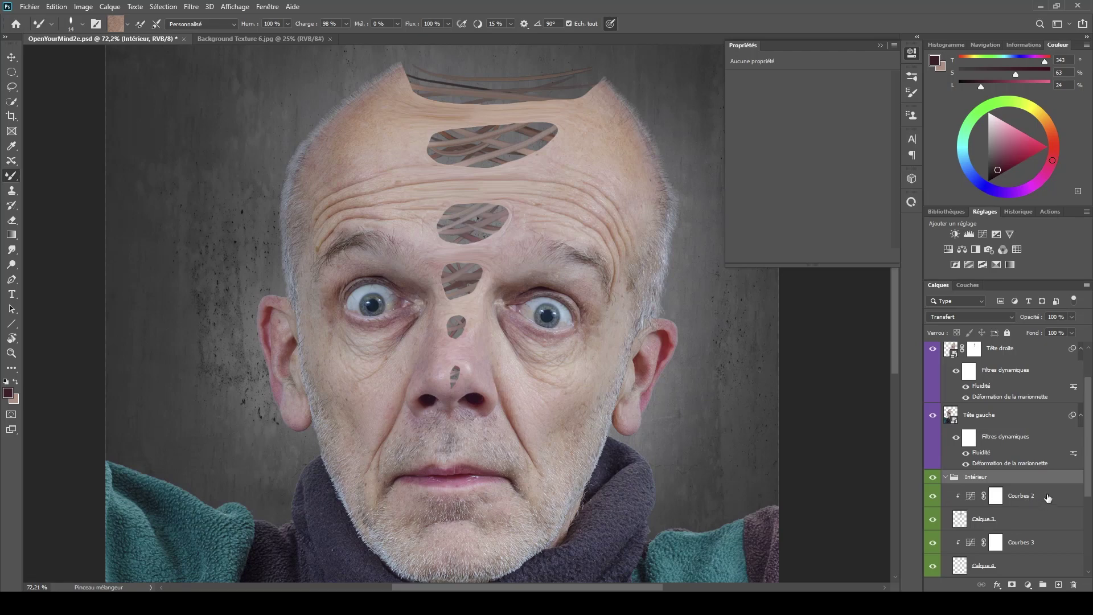
pyautogui.click(932, 478)
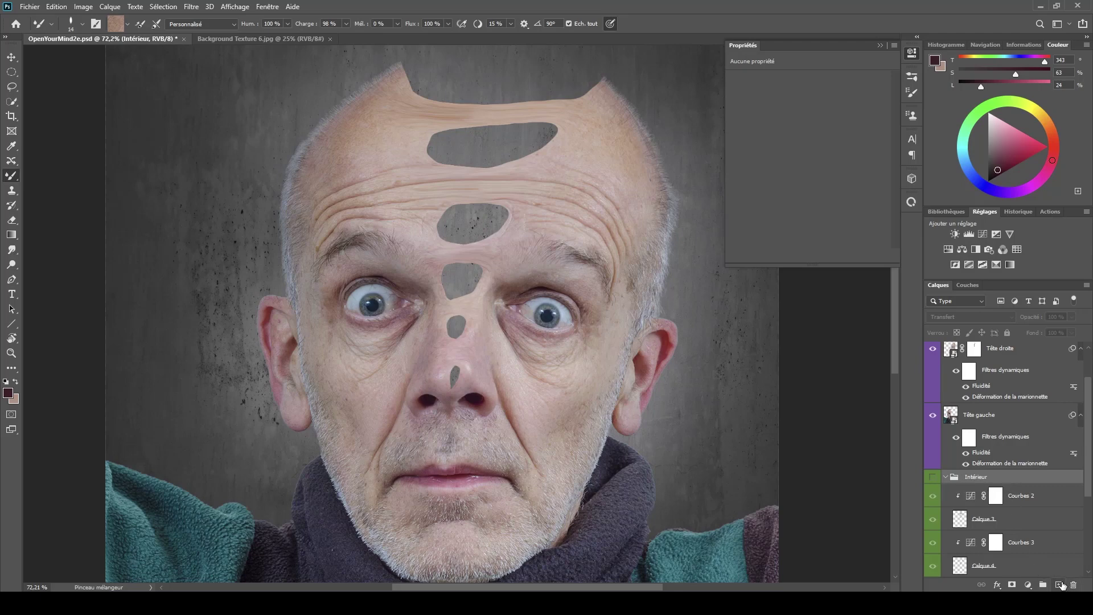
pyautogui.click(1060, 584)
pyautogui.moveTo(958, 494); pyautogui.dragTo(958, 473)
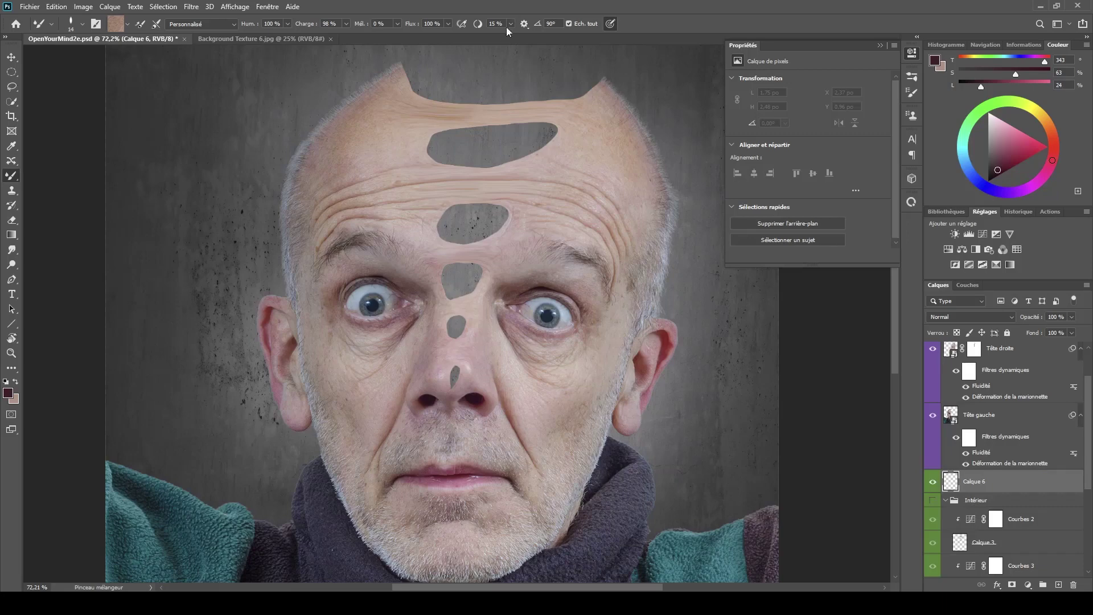
# - Draw a tall, narrow elliptical selection about 0.55 × 3.4 po down the middle of the face, from forehead to chin
pyautogui.click(11, 71)
pyautogui.click(63, 81)
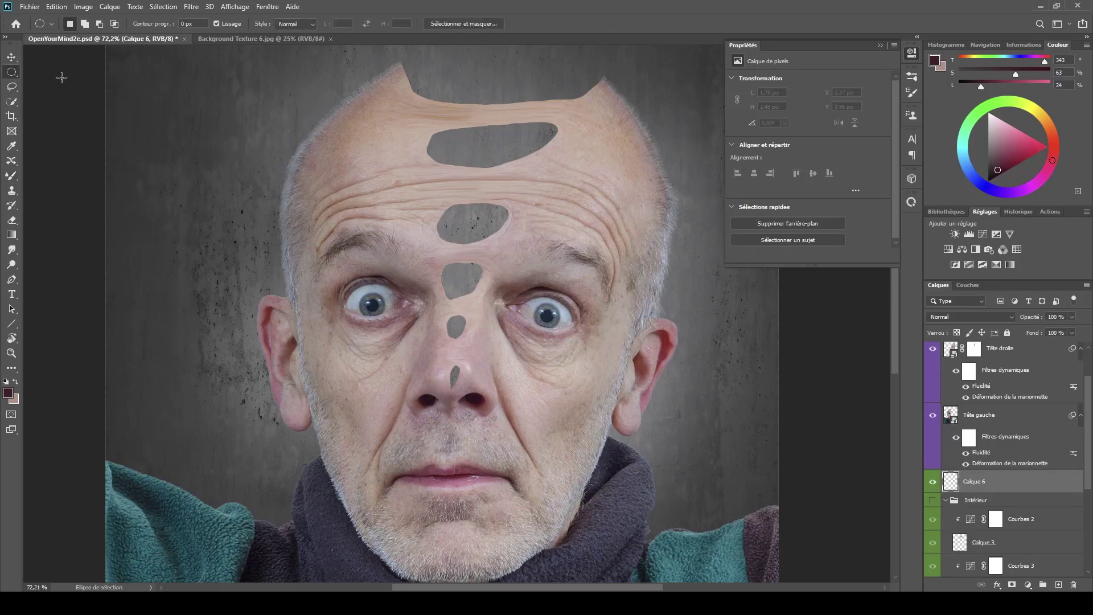
pyautogui.moveTo(485, 101); pyautogui.dragTo(418, 518)
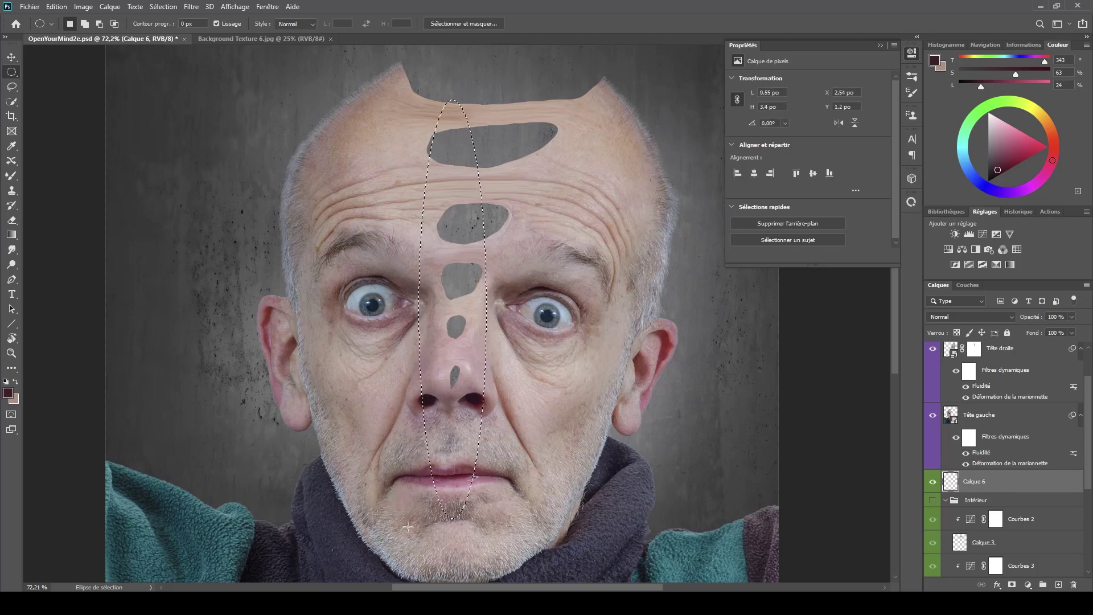
# - Transform the selection, rotating it to about 15° and moving it so it runs from the skull's right tip down to the mouth
pyautogui.click(163, 7)
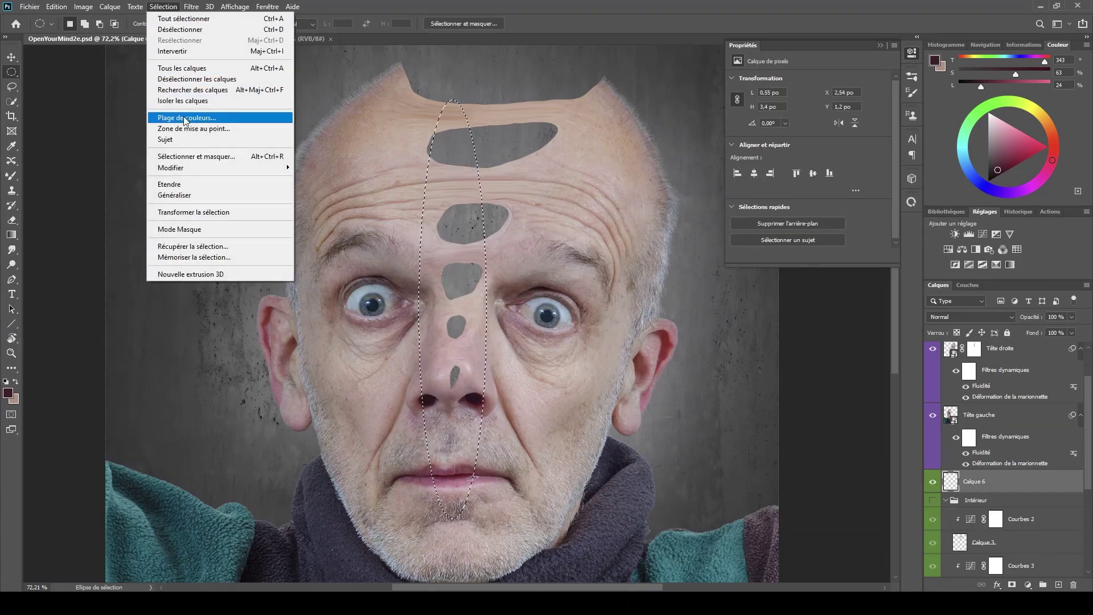
pyautogui.click(191, 212)
pyautogui.moveTo(540, 132); pyautogui.dragTo(569, 147)
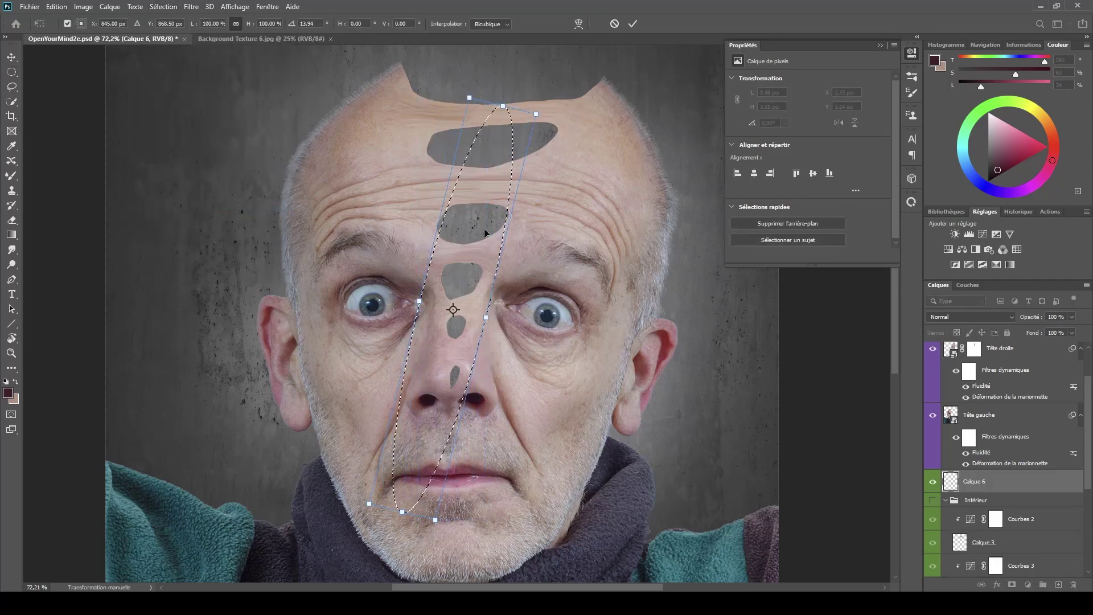
pyautogui.moveTo(470, 254); pyautogui.dragTo(553, 201)
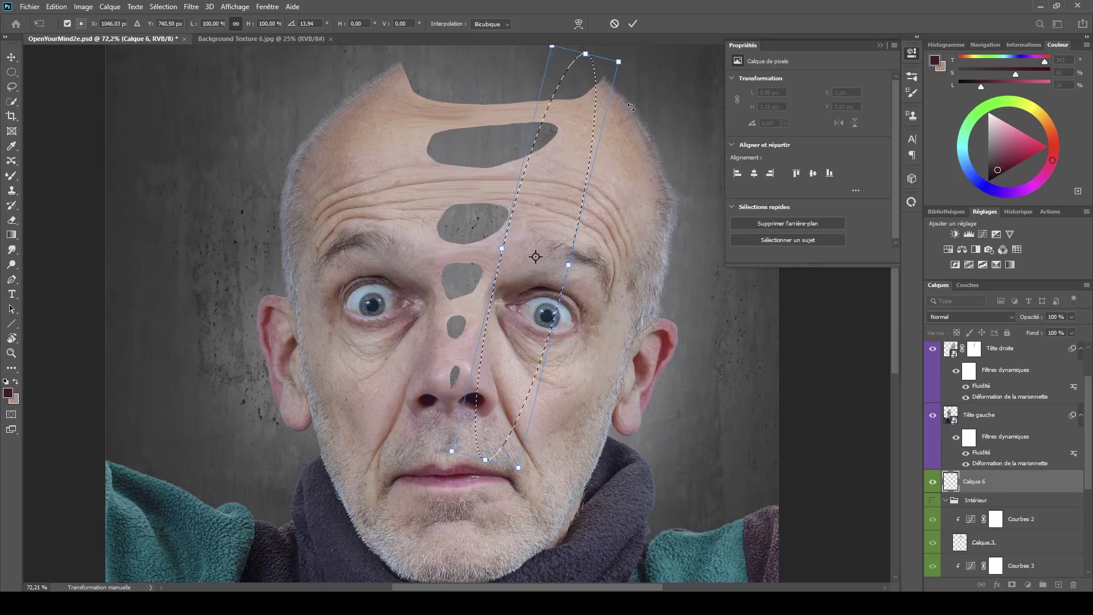
pyautogui.moveTo(634, 91); pyautogui.dragTo(656, 106)
pyautogui.moveTo(566, 173); pyautogui.dragTo(546, 181)
pyautogui.press('Right')
pyautogui.press('Right')
pyautogui.press('Right')
pyautogui.press('Right')
pyautogui.press('Right')
pyautogui.press('Right')
pyautogui.press('Right')
pyautogui.press('Right')
pyautogui.press('Right')
pyautogui.press('Right')
pyautogui.press('Right')
pyautogui.press('Right')
pyautogui.press('Right')
pyautogui.press('Right')
pyautogui.press('Right')
pyautogui.press('Right')
pyautogui.press('Right')
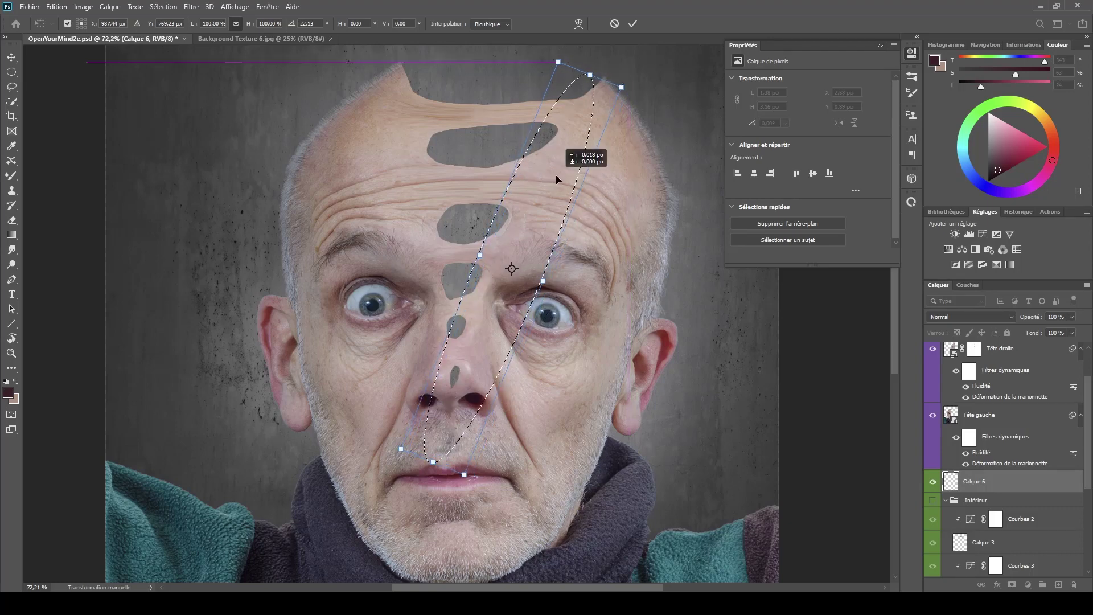
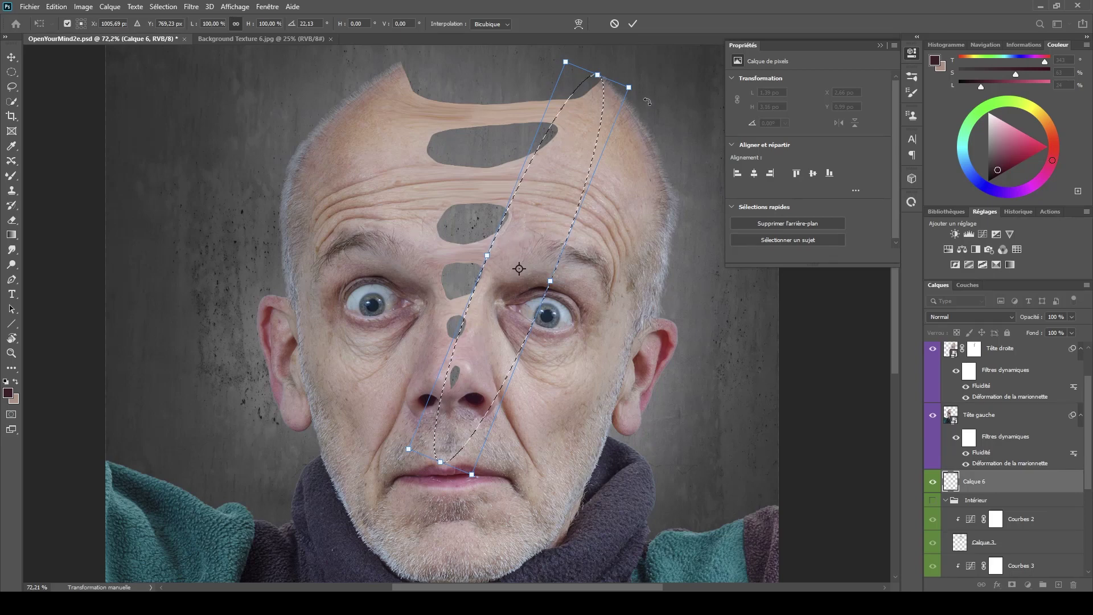
pyautogui.moveTo(647, 101)
pyautogui.mouseDown()
pyautogui.moveTo(664, 57)
pyautogui.moveTo(651, 88)
pyautogui.moveTo(646, 80)
pyautogui.mouseUp()
pyautogui.moveTo(547, 191); pyautogui.dragTo(564, 199)
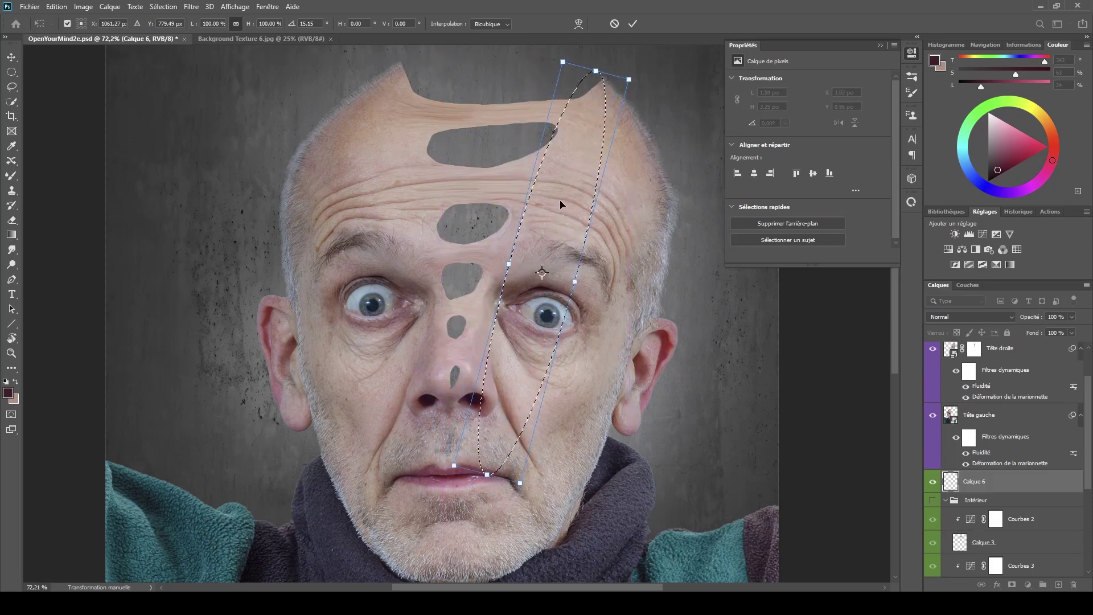
# - Switch the selection transform to Warp (Déformation) and bow the selection's left edge outward toward the forehead holes
pyautogui.rightClick(559, 200)
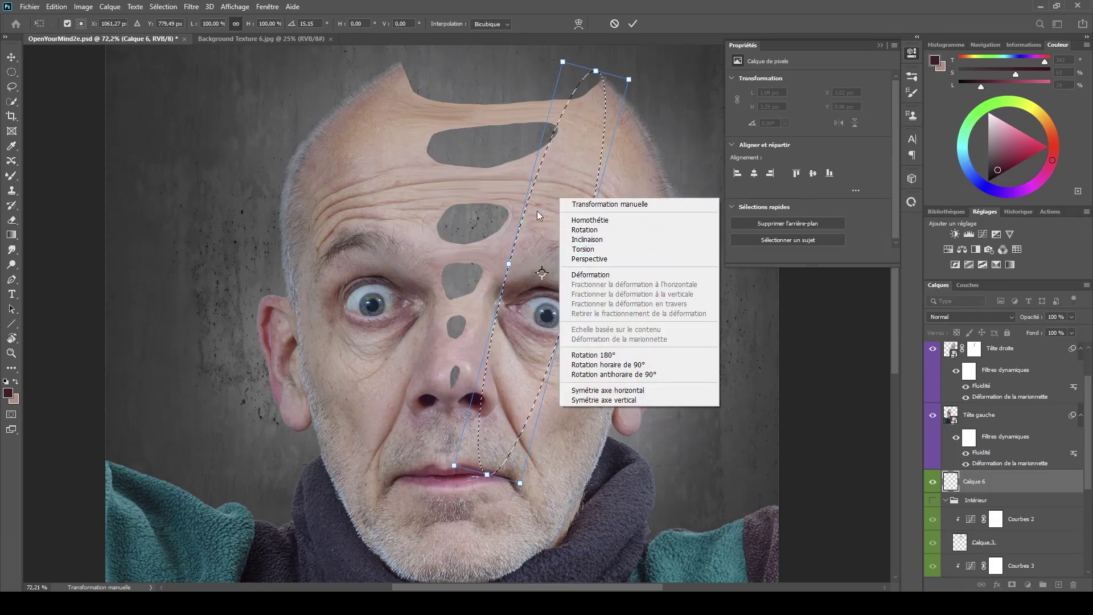
pyautogui.click(586, 274)
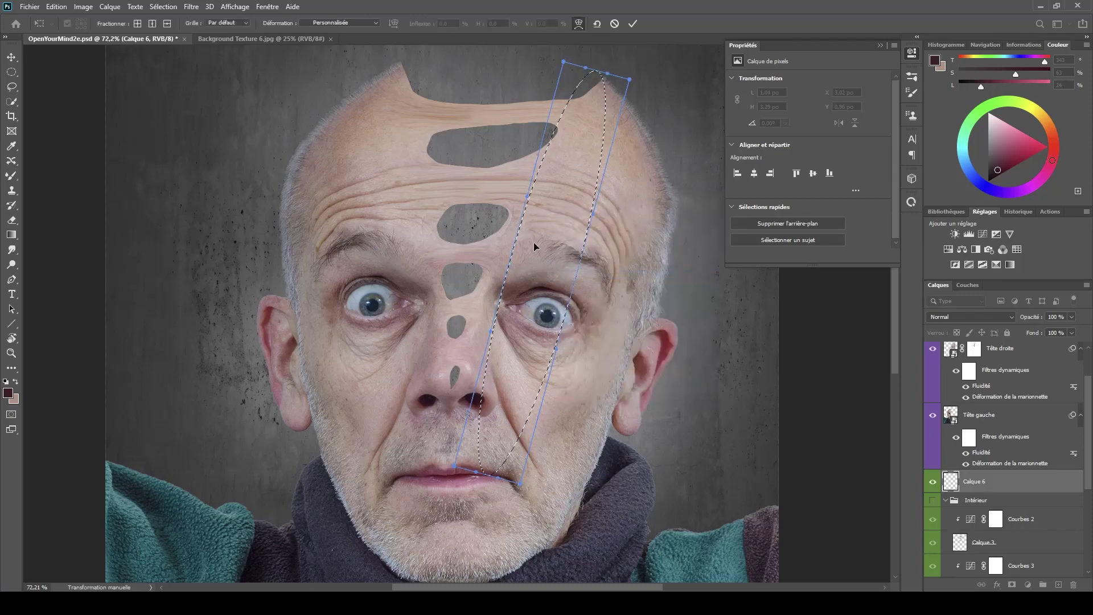
pyautogui.moveTo(534, 244); pyautogui.dragTo(492, 249)
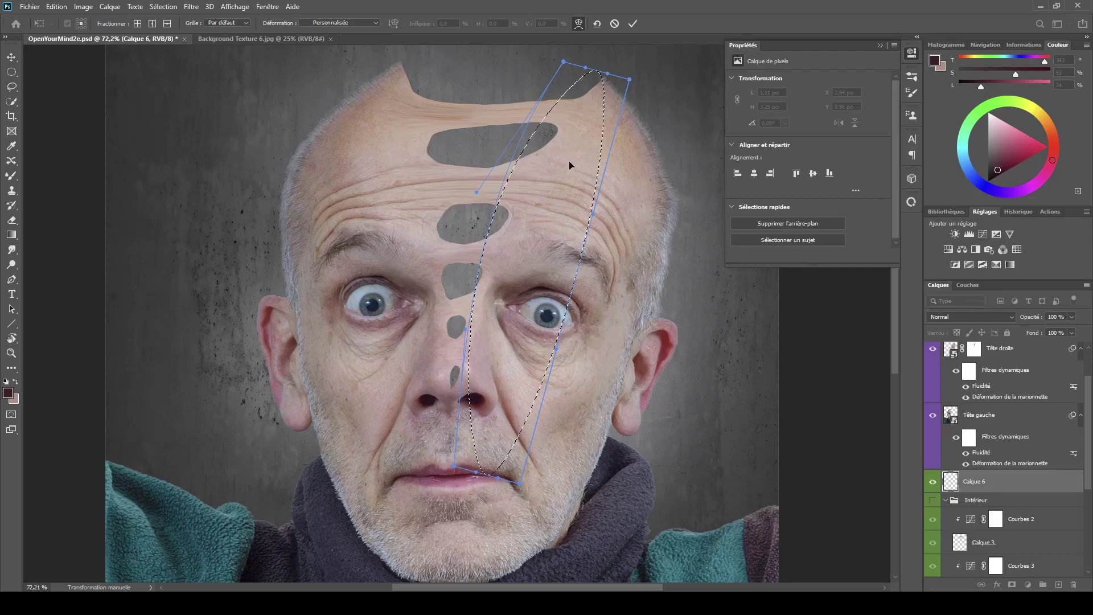
# - Nudge the warped selection slightly down and to the right so its upper end meets the skull's right tip
pyautogui.press('Down')
pyautogui.press('Down')
pyautogui.press('Down')
pyautogui.press('Down')
pyautogui.press('Down')
pyautogui.press('Down')
pyautogui.press('Down')
pyautogui.press('Down')
pyautogui.press('Down')
pyautogui.press('Down')
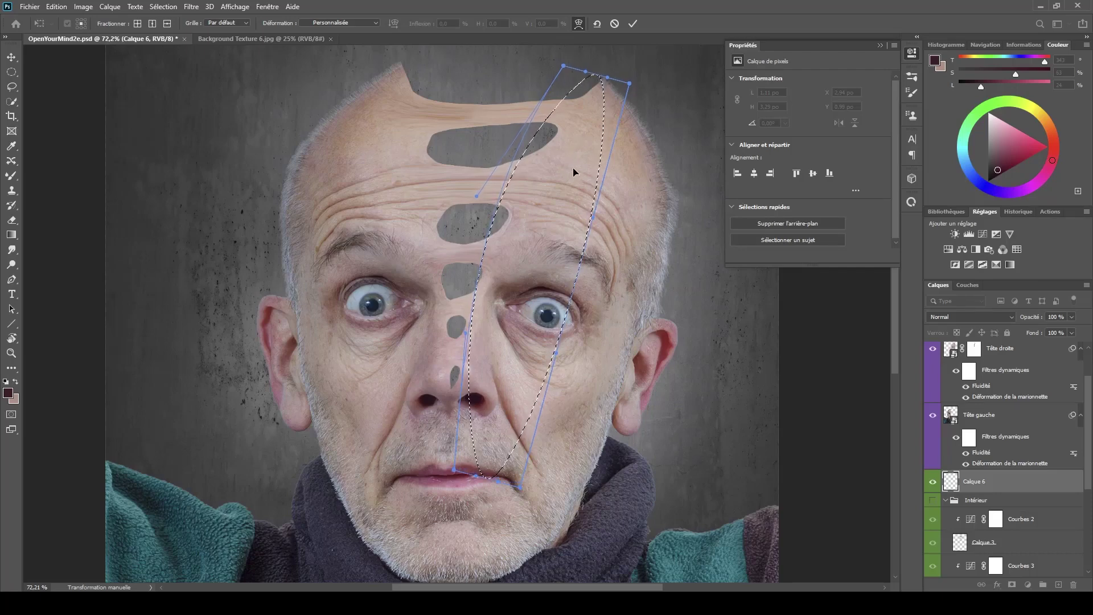
pyautogui.press('Right')
pyautogui.press('Right')
pyautogui.press('Right')
pyautogui.press('Right')
pyautogui.press('Right')
pyautogui.press('Right')
pyautogui.press('Right')
pyautogui.press('Right')
pyautogui.press('Down')
pyautogui.press('Down')
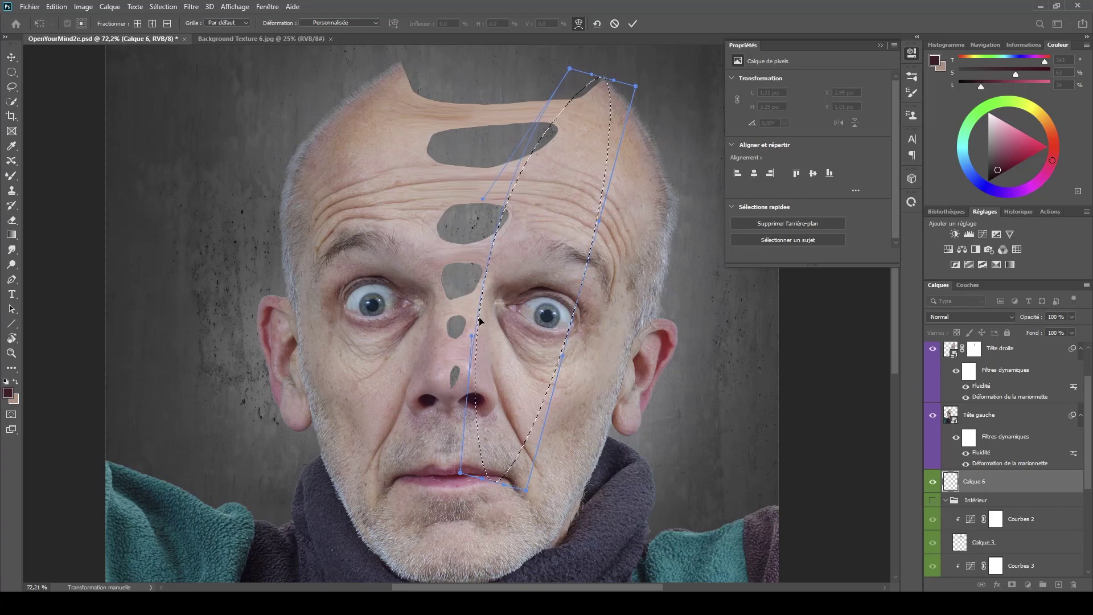
# - Reshape the warp's left edge along the holes and pull its lower-left corner outward across the lips
pyautogui.moveTo(485, 299); pyautogui.dragTo(473, 343)
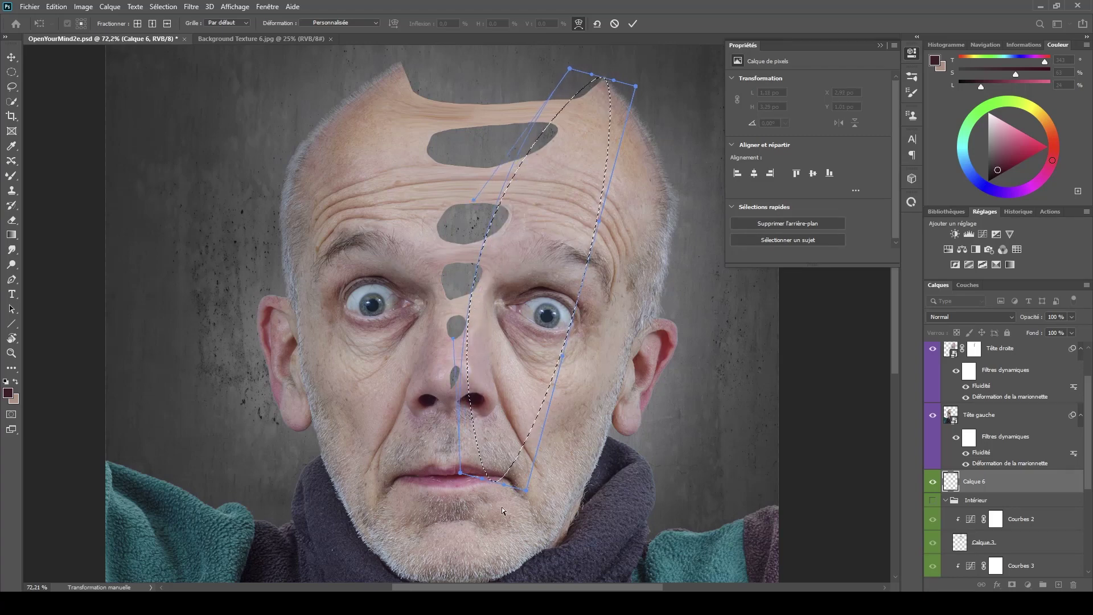
pyautogui.moveTo(461, 475); pyautogui.dragTo(422, 473)
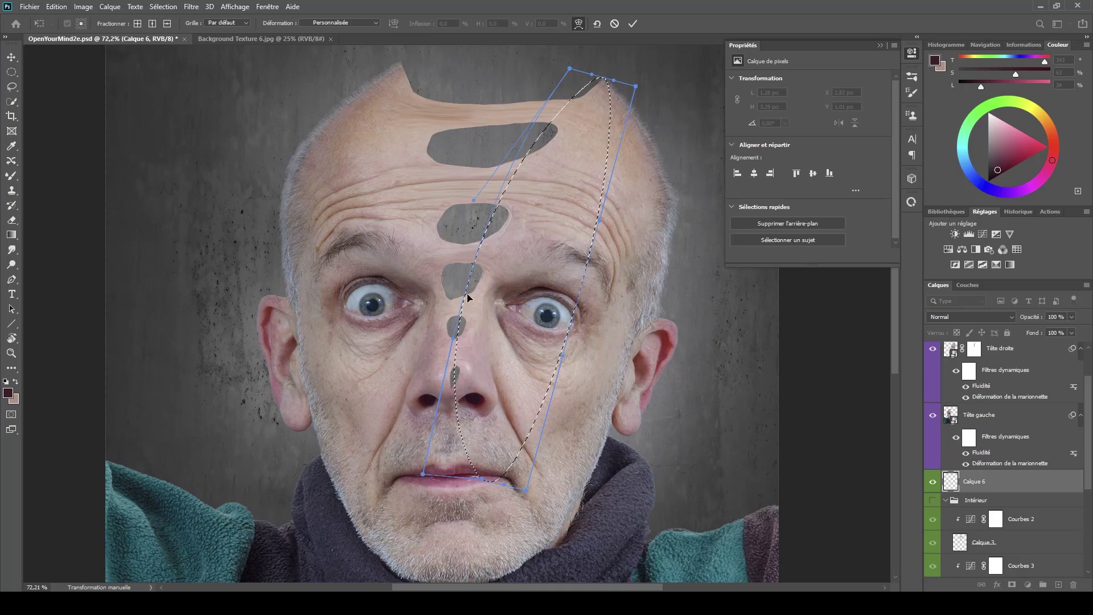
pyautogui.moveTo(486, 248); pyautogui.dragTo(491, 238)
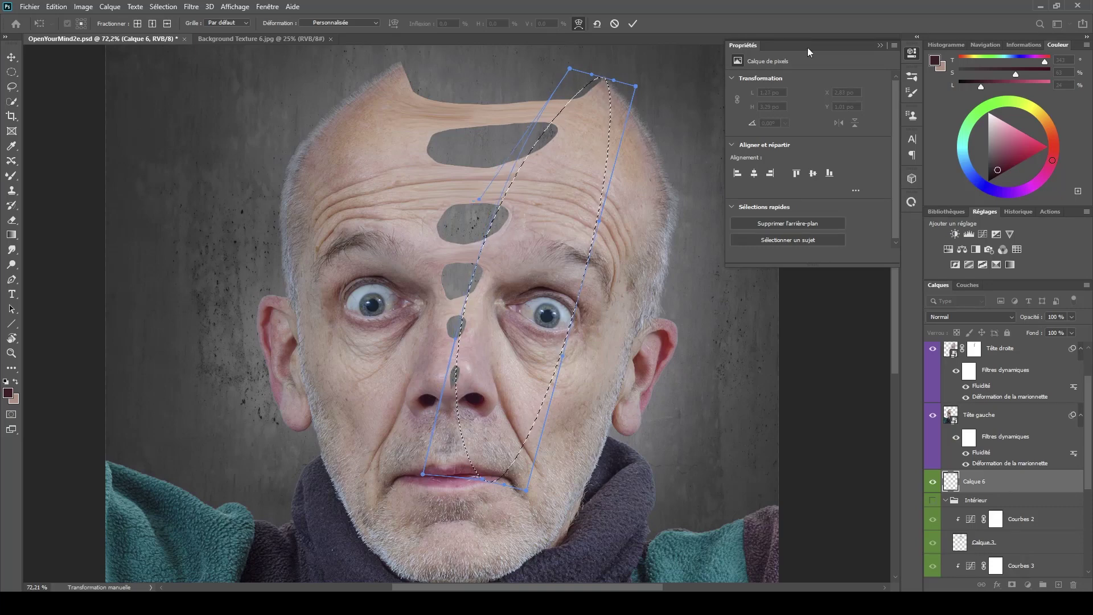
# - Collapse the properties panel and nudge the warped selection down and left to sit just inside the skull's right tip
pyautogui.click(880, 44)
pyautogui.moveTo(654, 96); pyautogui.dragTo(694, 129)
pyautogui.moveTo(539, 210); pyautogui.dragTo(612, 254)
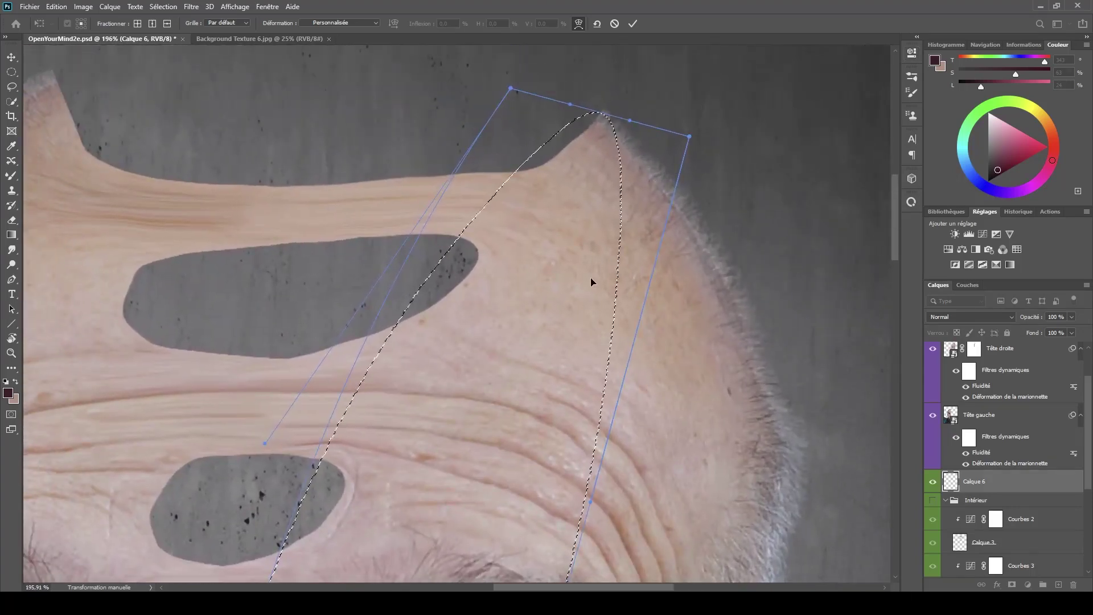
pyautogui.press('Down')
pyautogui.press('Down')
pyautogui.press('Down')
pyautogui.press('Down')
pyautogui.press('Down')
pyautogui.press('Down')
pyautogui.press('Down')
pyautogui.press('Down')
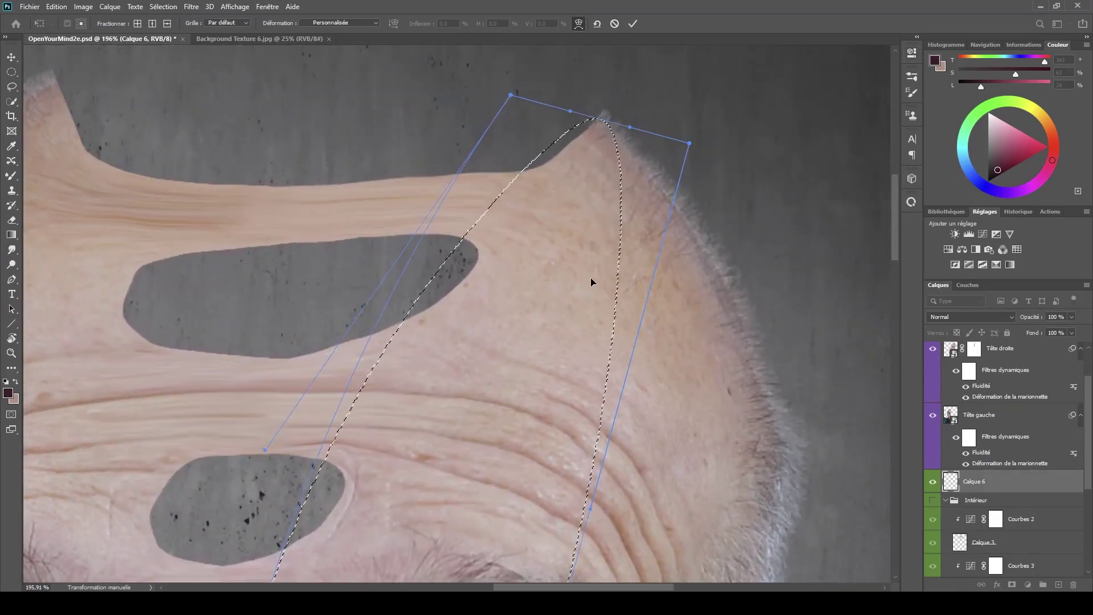
pyautogui.press('Left')
pyautogui.press('Left')
pyautogui.press('Left')
pyautogui.press('Left')
pyautogui.press('Left')
pyautogui.press('Left')
pyautogui.press('Left')
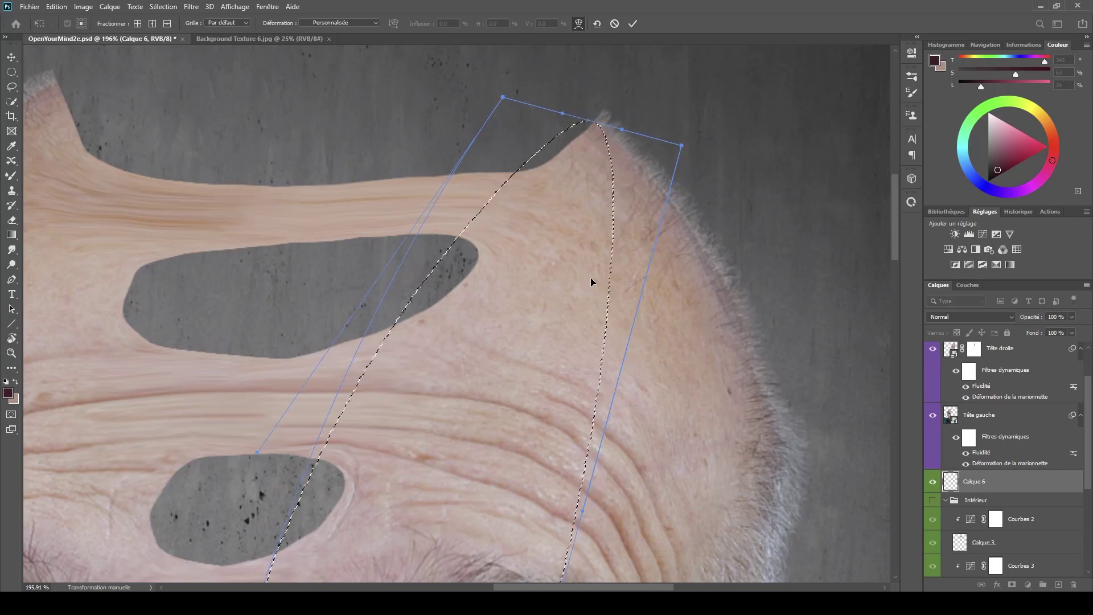
# - Pull the warp's lower-left corner slightly further outward at the mouth and apply the selection transformation
pyautogui.moveTo(507, 374); pyautogui.dragTo(559, 230)
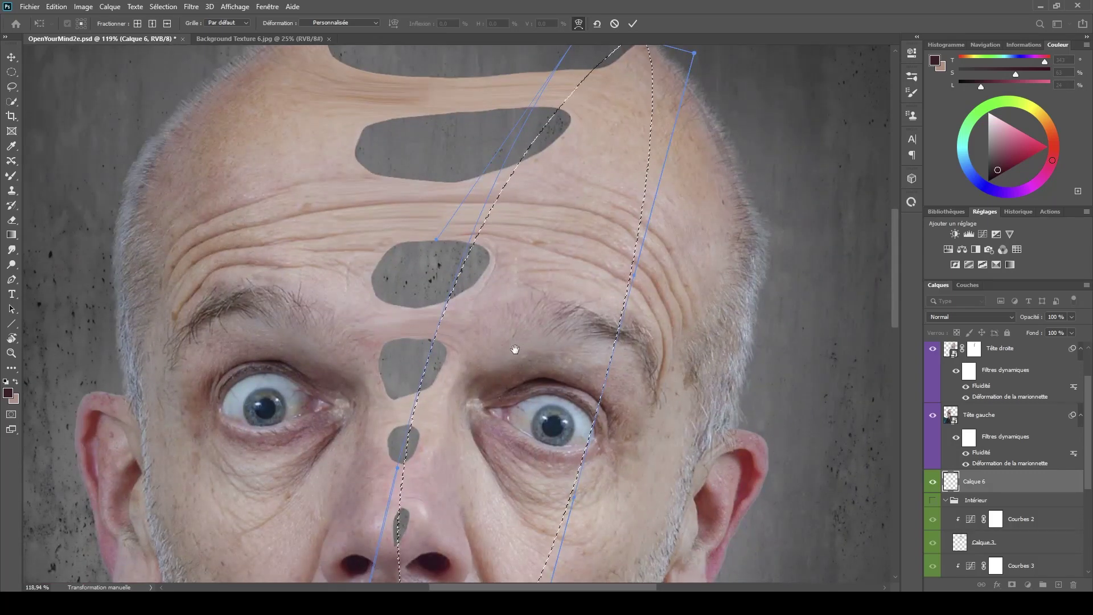
pyautogui.moveTo(455, 520); pyautogui.dragTo(543, 287)
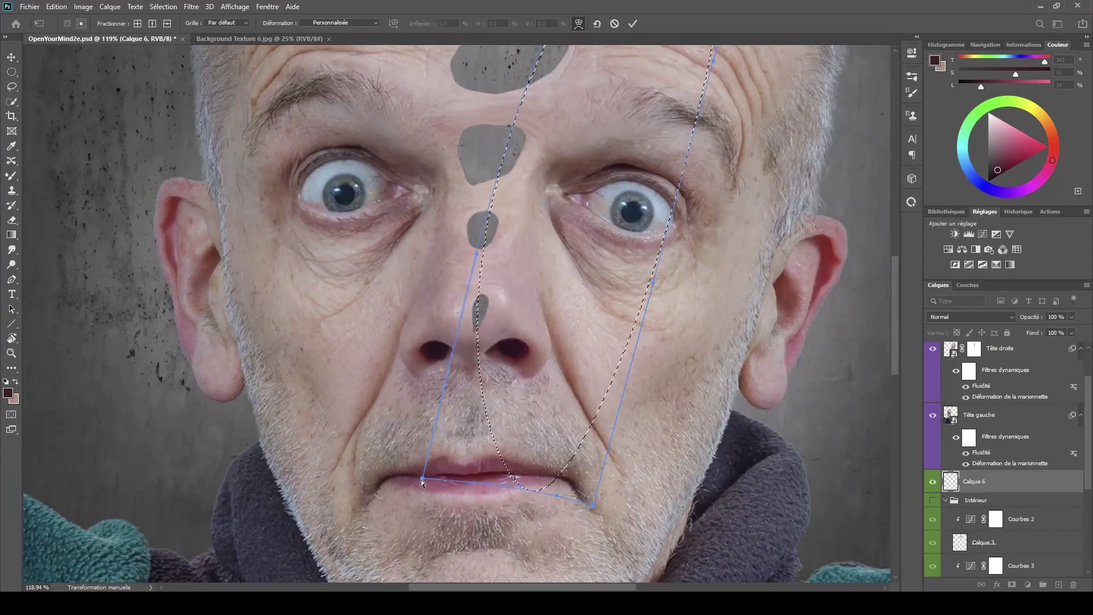
pyautogui.moveTo(422, 479); pyautogui.dragTo(410, 481)
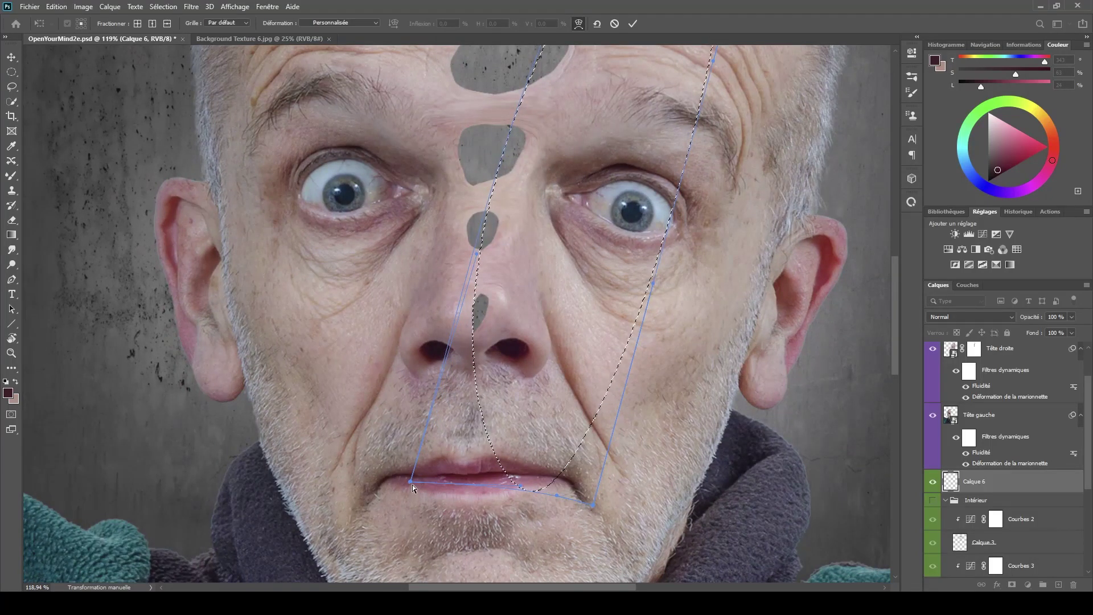
pyautogui.moveTo(411, 480); pyautogui.dragTo(411, 484)
pyautogui.scroll(-5, 537, 382)
pyautogui.scroll(3, 538, 398)
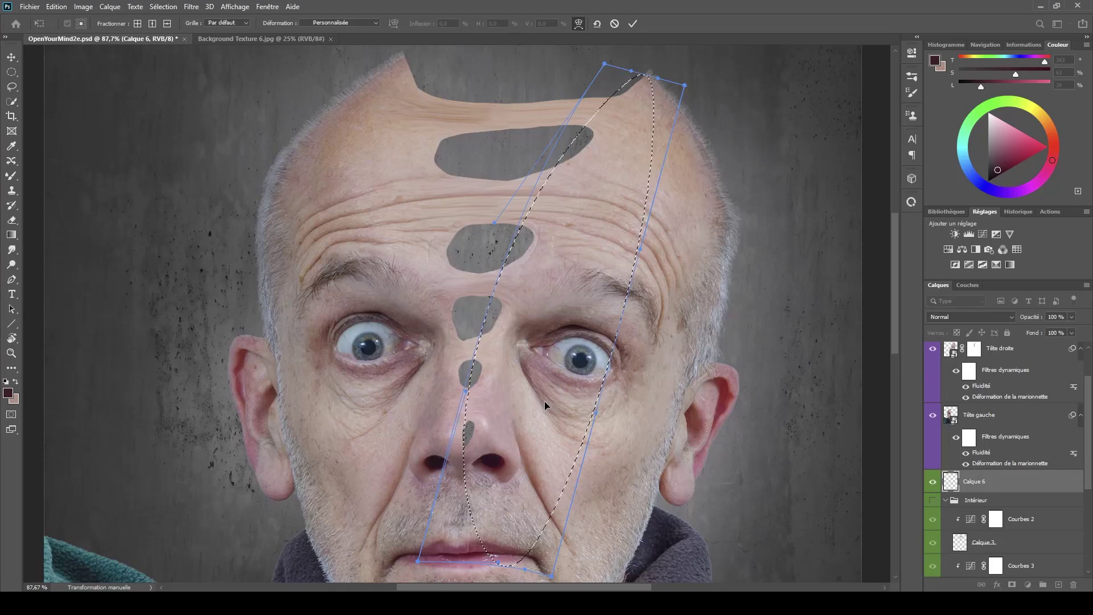
pyautogui.click(193, 5)
pyautogui.click(193, 6)
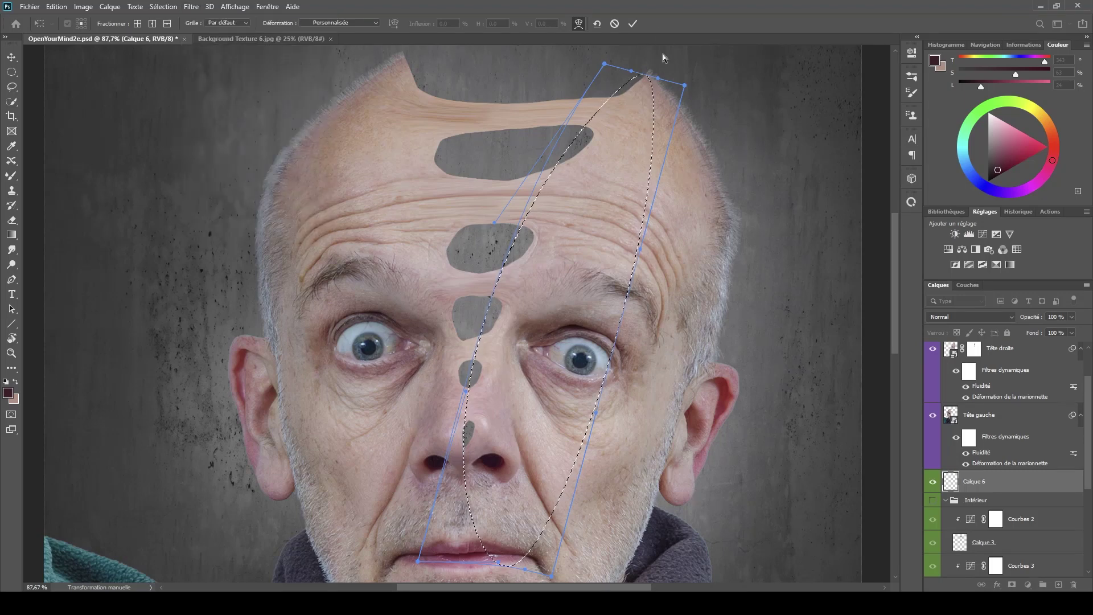
pyautogui.click(631, 23)
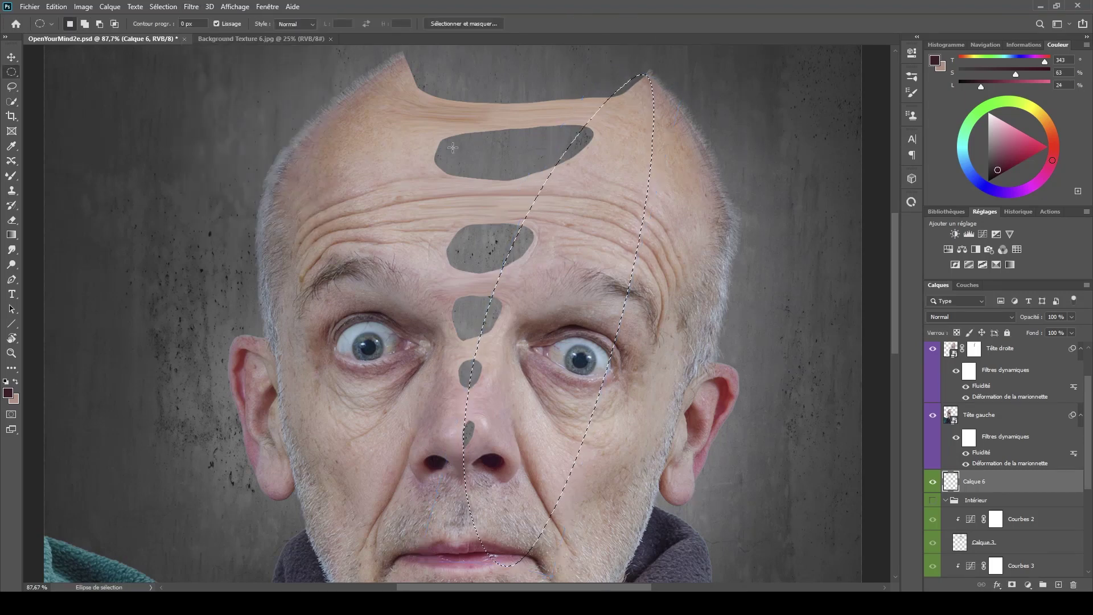
# - Sample the dark maroon inside the nostril, fill the curved selection with it on Calque 6, and deselect
pyautogui.click(11, 176)
pyautogui.click(40, 176)
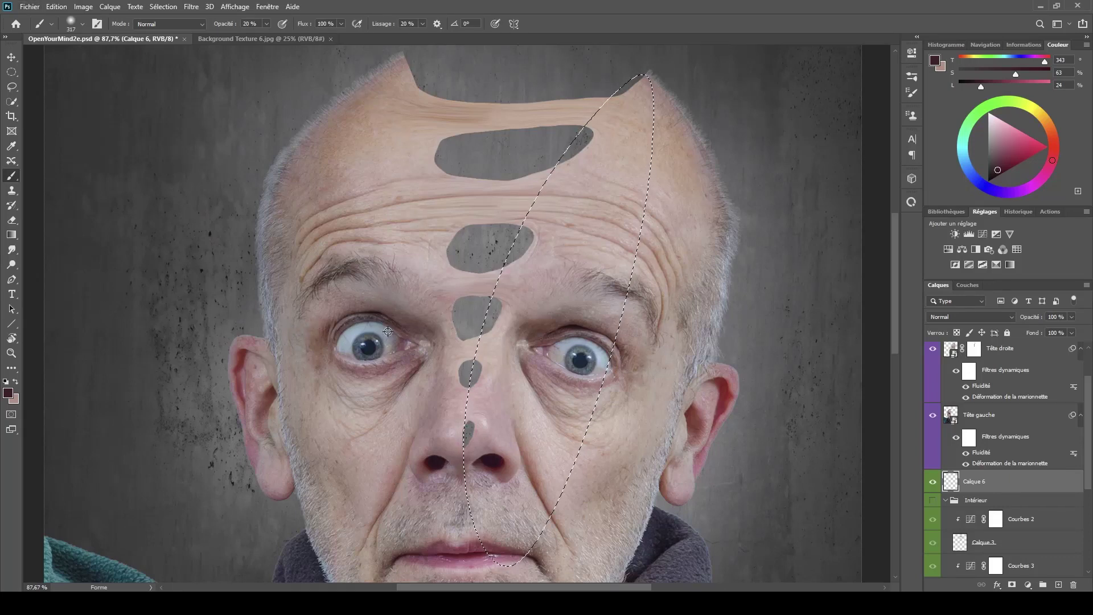
pyautogui.moveTo(433, 461); pyautogui.dragTo(432, 455)
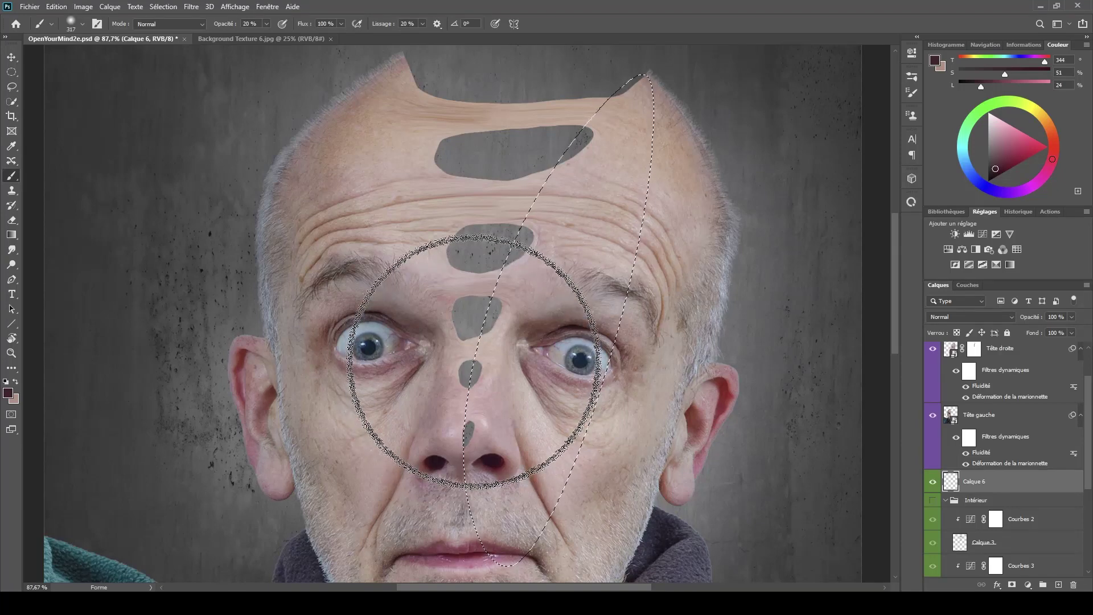
pyautogui.hotkey('alt', 'BackSpace')
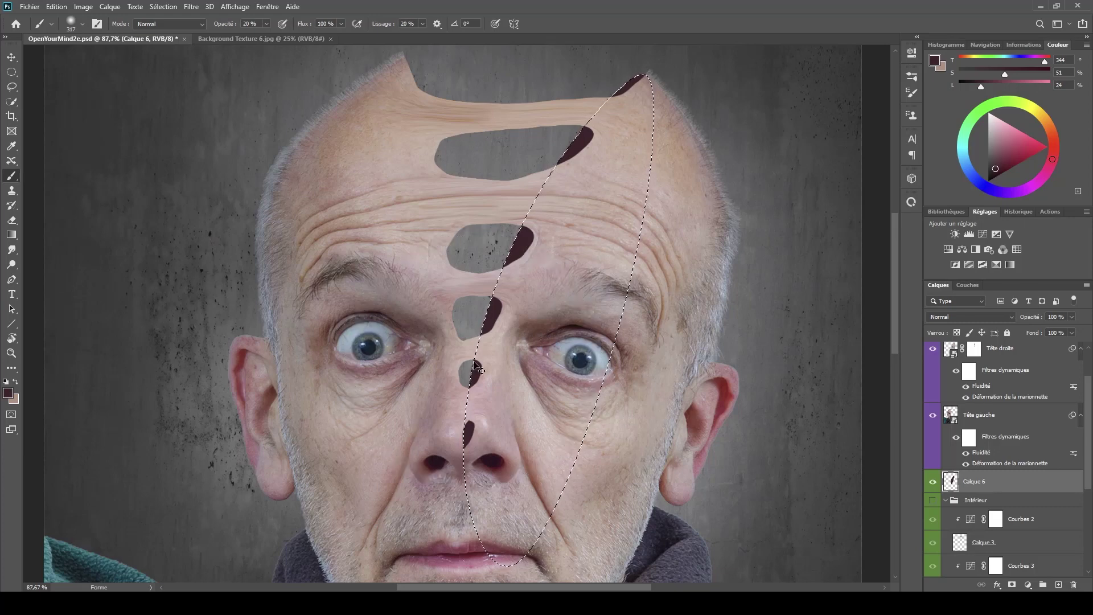
pyautogui.hotkey('ctrl', 'd')
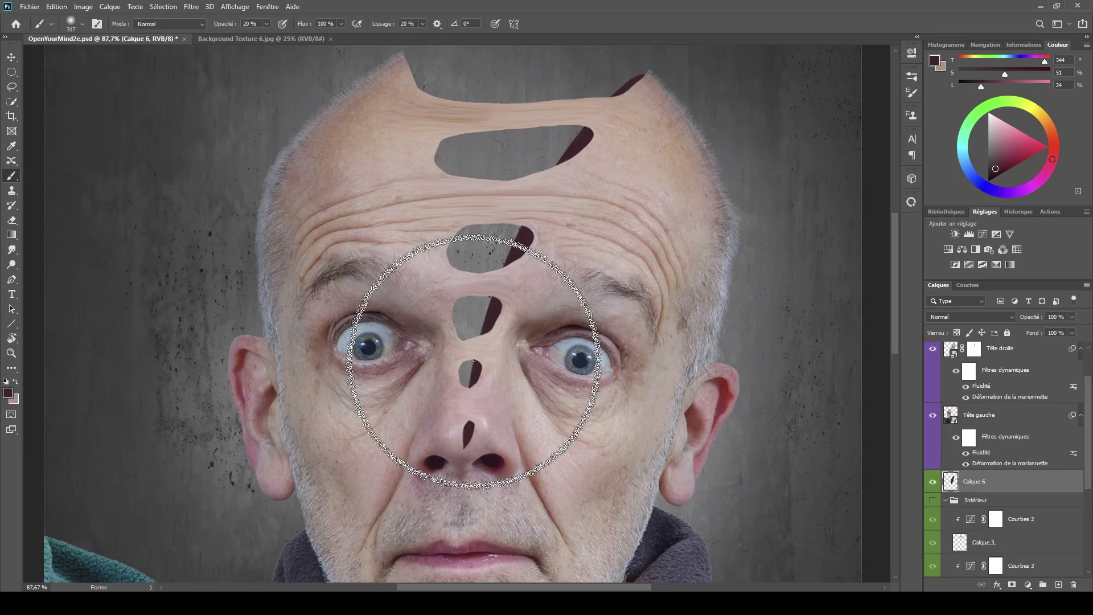
# - Duplicate the filled Calque 6 shape and flip the copy horizontally in Free Transform
pyautogui.hotkey('ctrl', 'j')
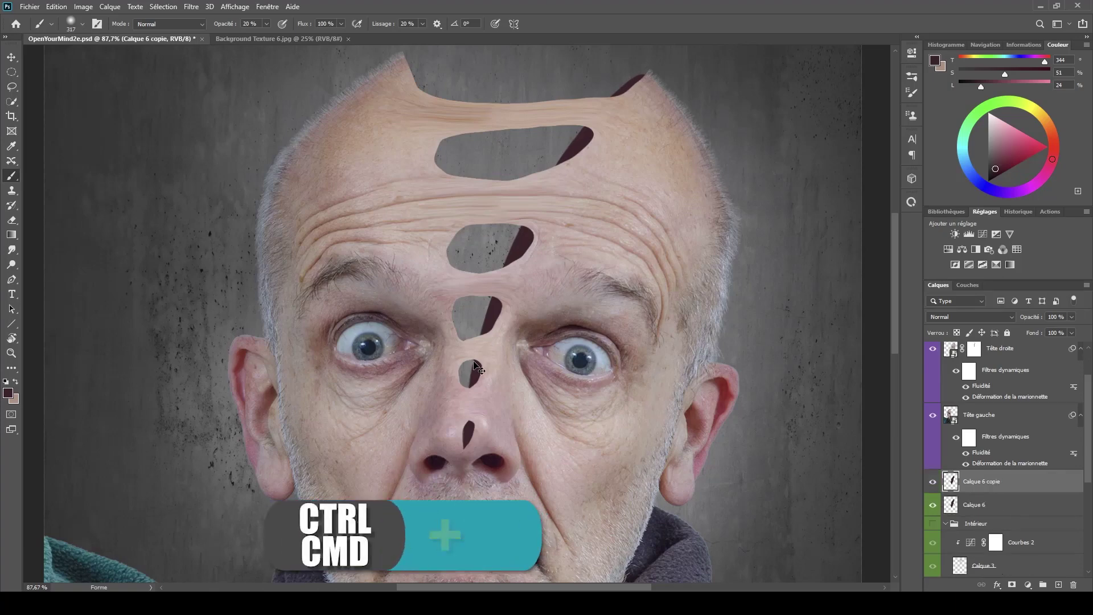
pyautogui.hotkey('ctrl', 't')
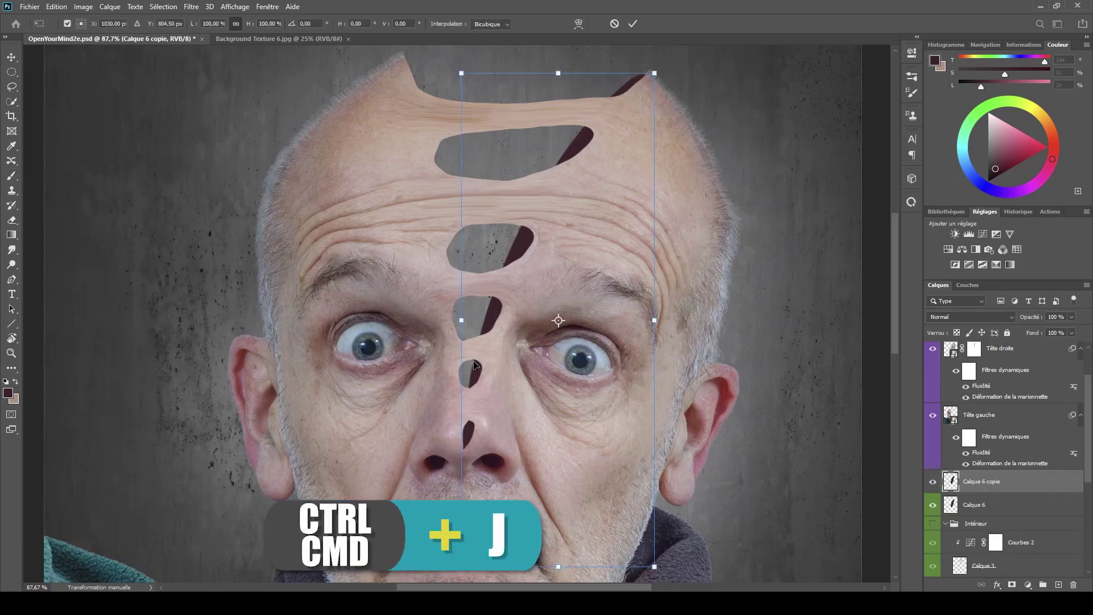
pyautogui.rightClick(574, 232)
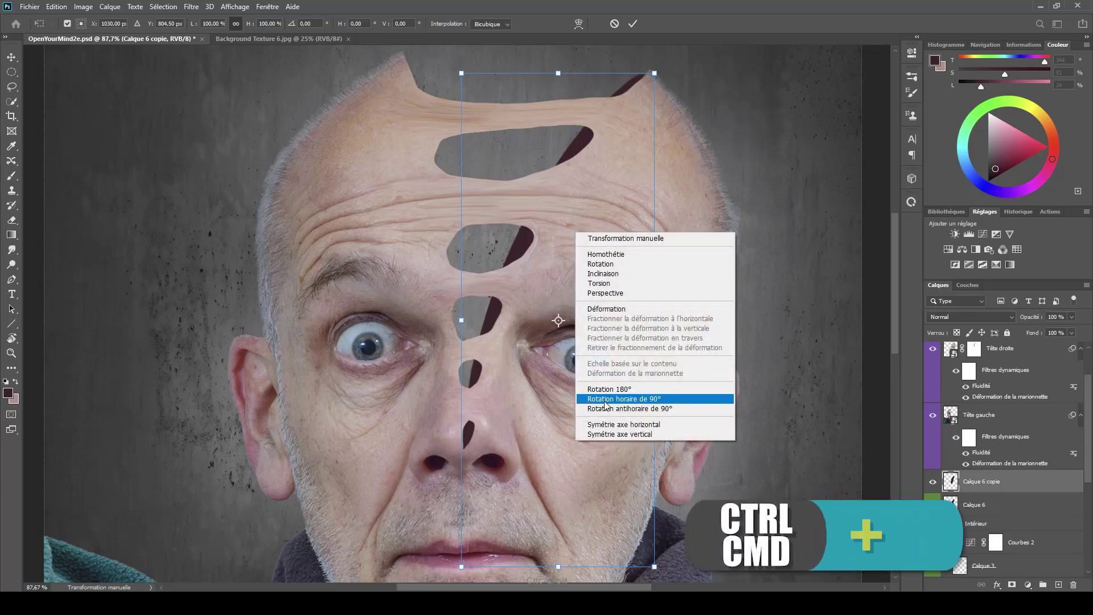
pyautogui.click(605, 425)
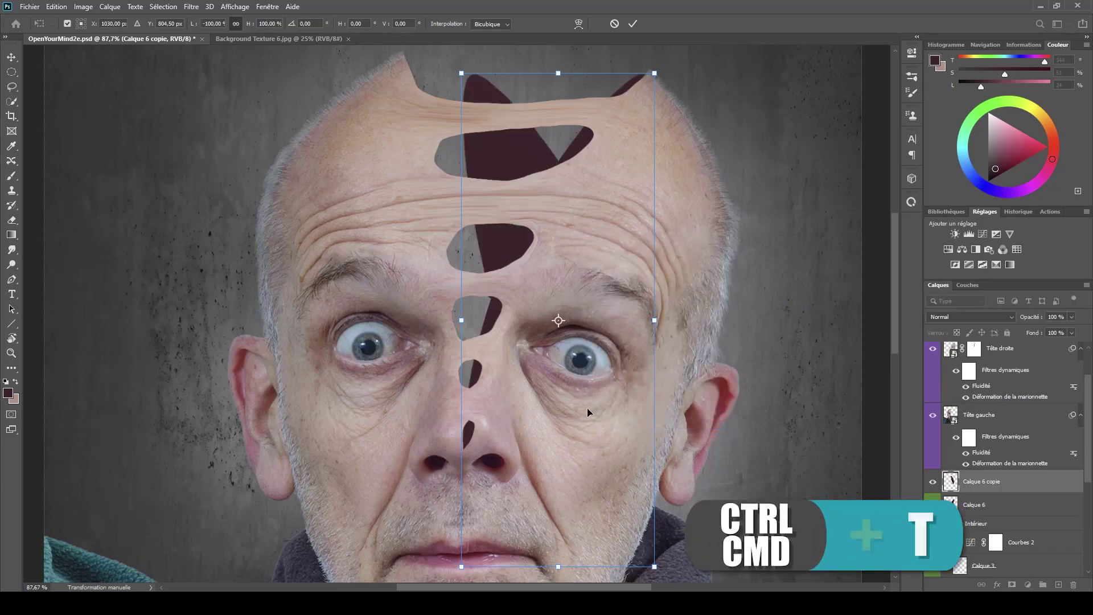
# - Move the mirrored shape to the left side of the holes and rotate it to about -162° so it follows the left skull tip
pyautogui.moveTo(586, 408); pyautogui.dragTo(465, 391)
pyautogui.moveTo(572, 445); pyautogui.dragTo(545, 495)
pyautogui.moveTo(476, 401); pyautogui.dragTo(467, 412)
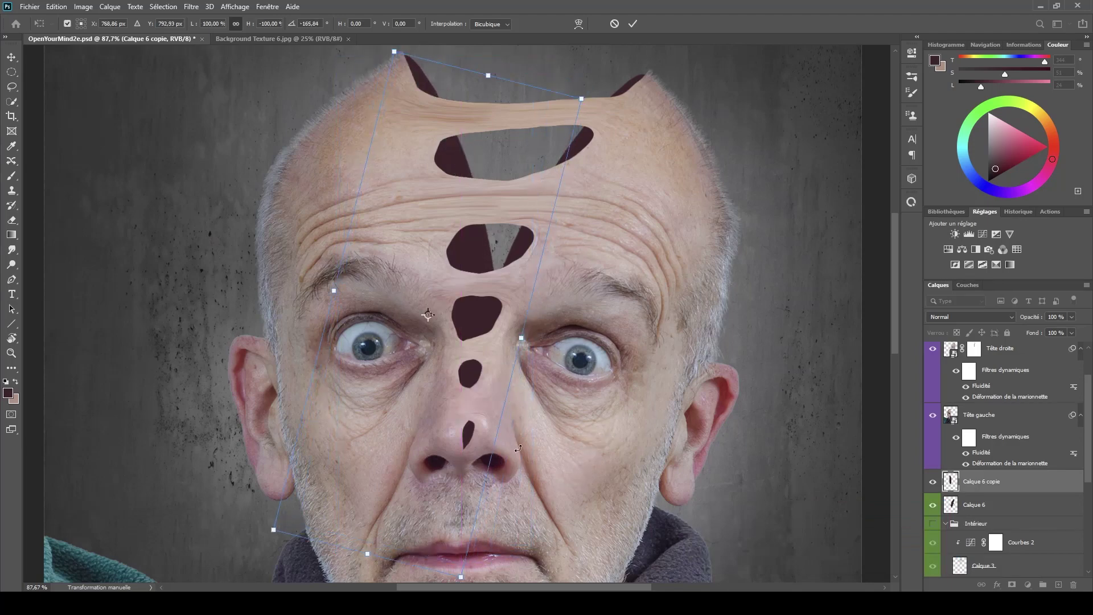
pyautogui.moveTo(523, 457); pyautogui.dragTo(515, 441)
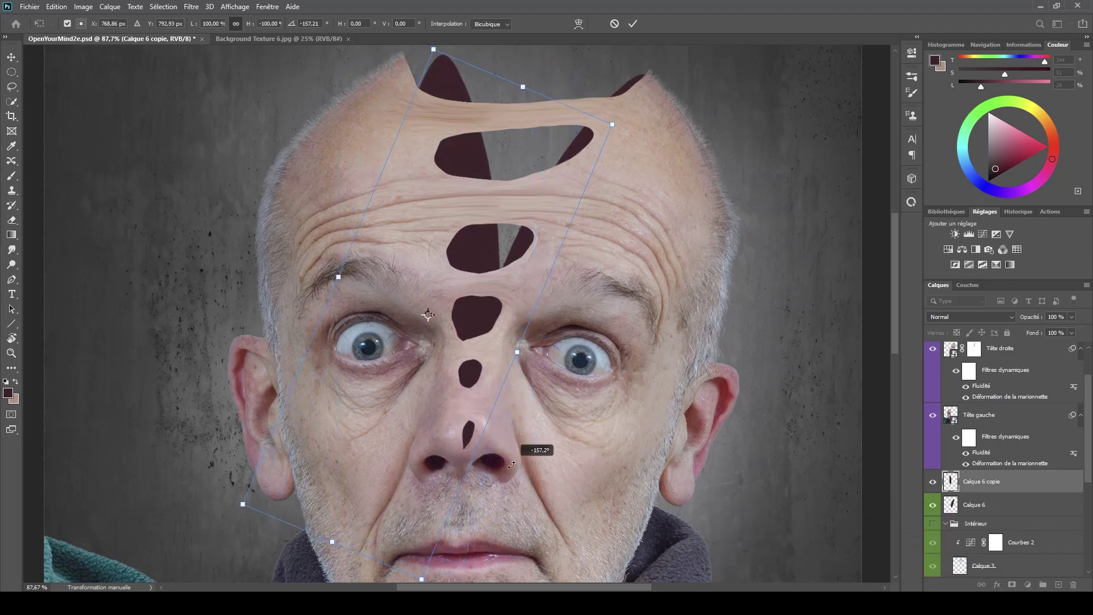
pyautogui.moveTo(459, 381); pyautogui.dragTo(421, 393)
pyautogui.moveTo(447, 546); pyautogui.dragTo(470, 538)
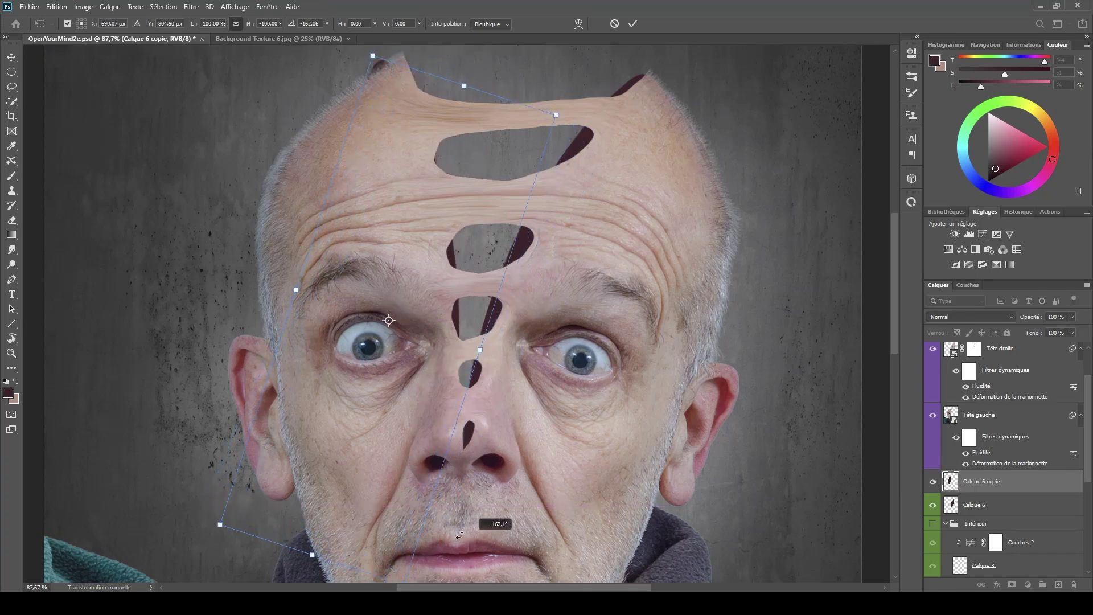
pyautogui.moveTo(405, 453); pyautogui.dragTo(422, 433)
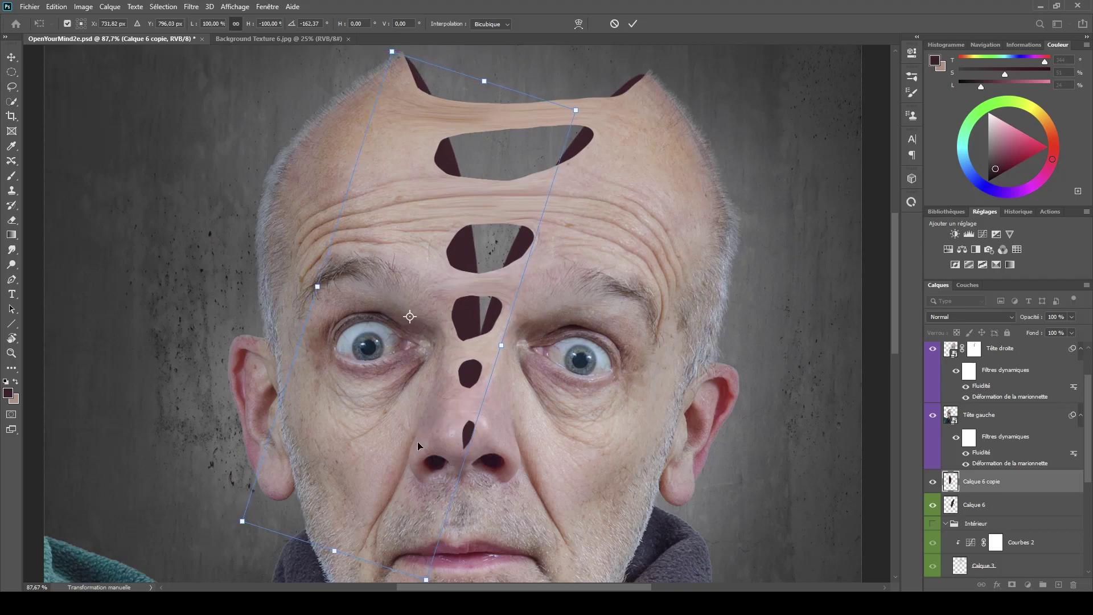
# - Narrow the mirrored shape to about 70% width, rotate it to about -172° and shift it back beside the left skull tip
pyautogui.scroll(-3, 498, 408)
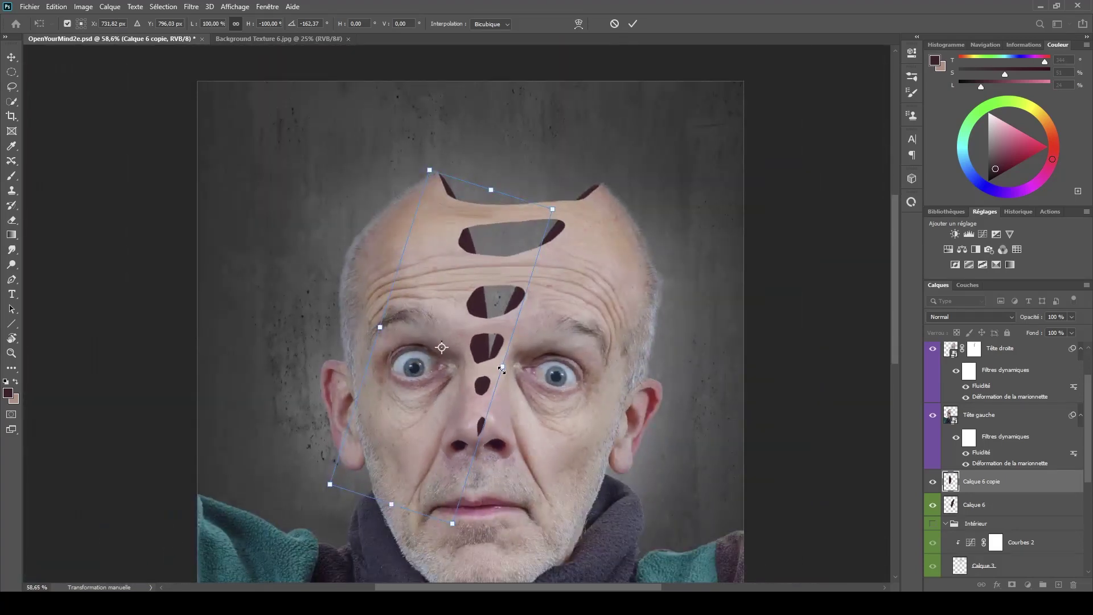
pyautogui.moveTo(498, 368); pyautogui.dragTo(467, 354)
pyautogui.moveTo(426, 385)
pyautogui.mouseDown()
pyautogui.moveTo(464, 356)
pyautogui.moveTo(512, 398)
pyautogui.moveTo(444, 377)
pyautogui.mouseUp()
pyautogui.moveTo(489, 497); pyautogui.dragTo(500, 489)
pyautogui.moveTo(445, 441); pyautogui.dragTo(450, 443)
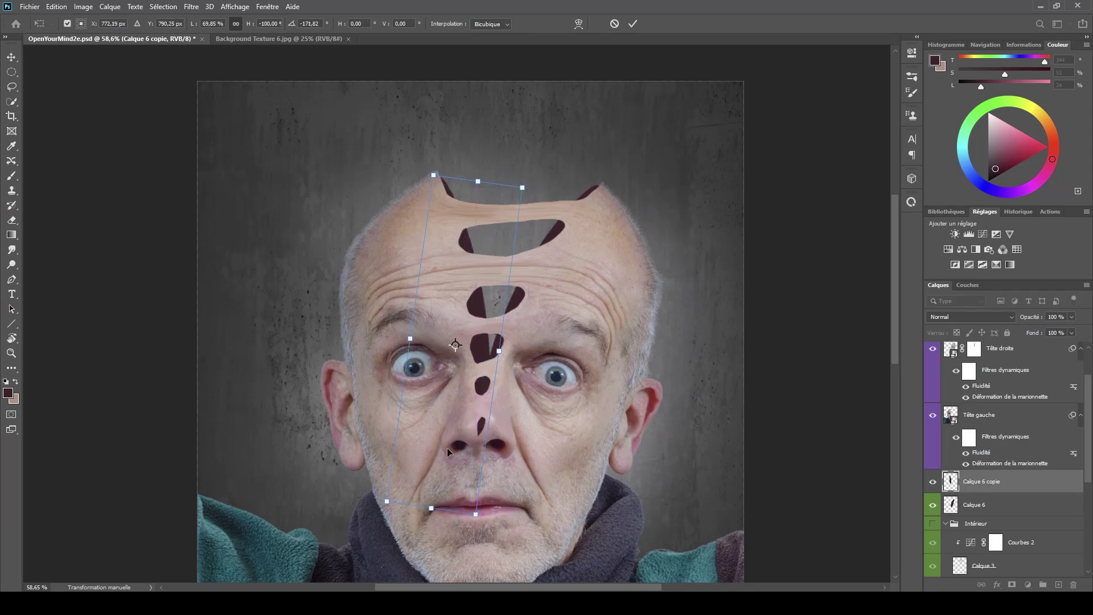
# - Rotate the narrowed shape to about -168.5° and shift it to sit just inside the holes' left edges
pyautogui.moveTo(502, 527); pyautogui.dragTo(482, 507)
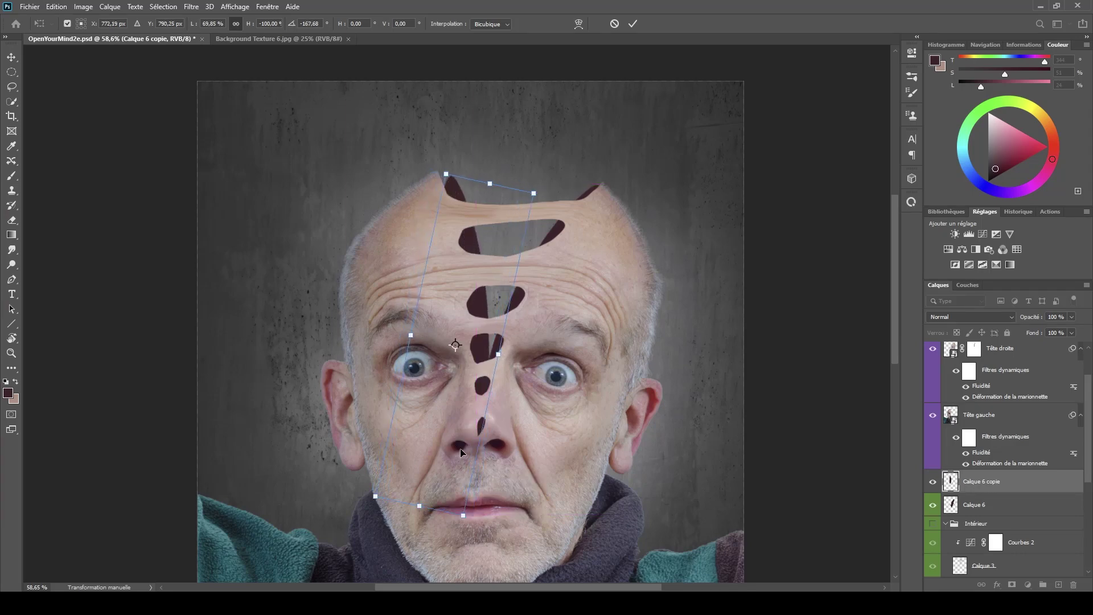
pyautogui.moveTo(461, 452); pyautogui.dragTo(447, 448)
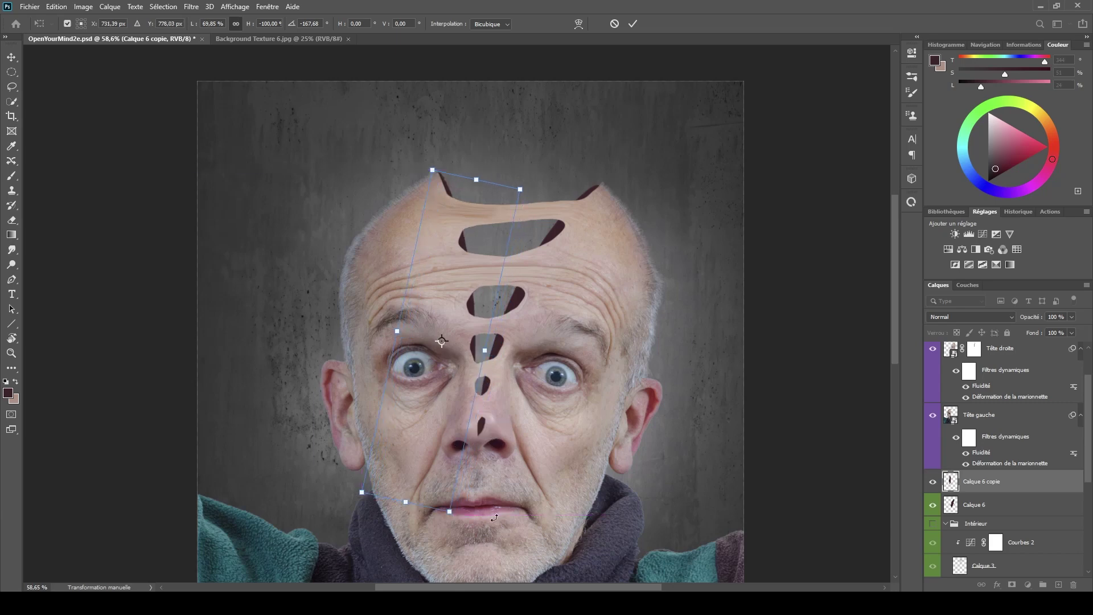
pyautogui.moveTo(494, 517); pyautogui.dragTo(497, 517)
pyautogui.press('Right')
pyautogui.press('Right')
pyautogui.press('Right')
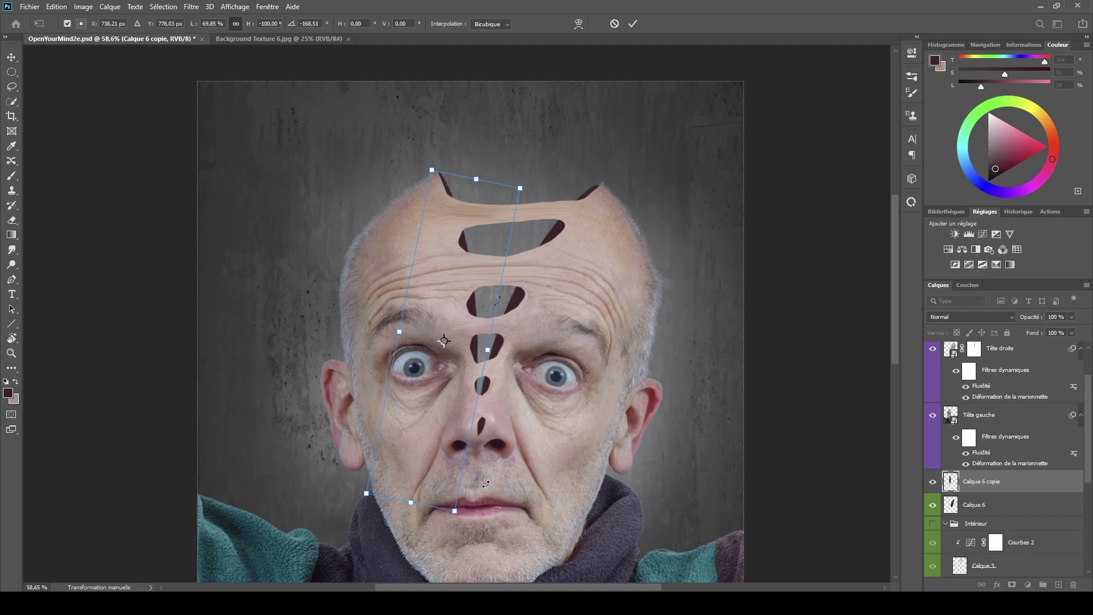
# - Adjust the shape's lower edge, upper edge and lower-right corner to a skew of about 4°, and apply the transformation
pyautogui.moveTo(414, 503); pyautogui.dragTo(420, 506)
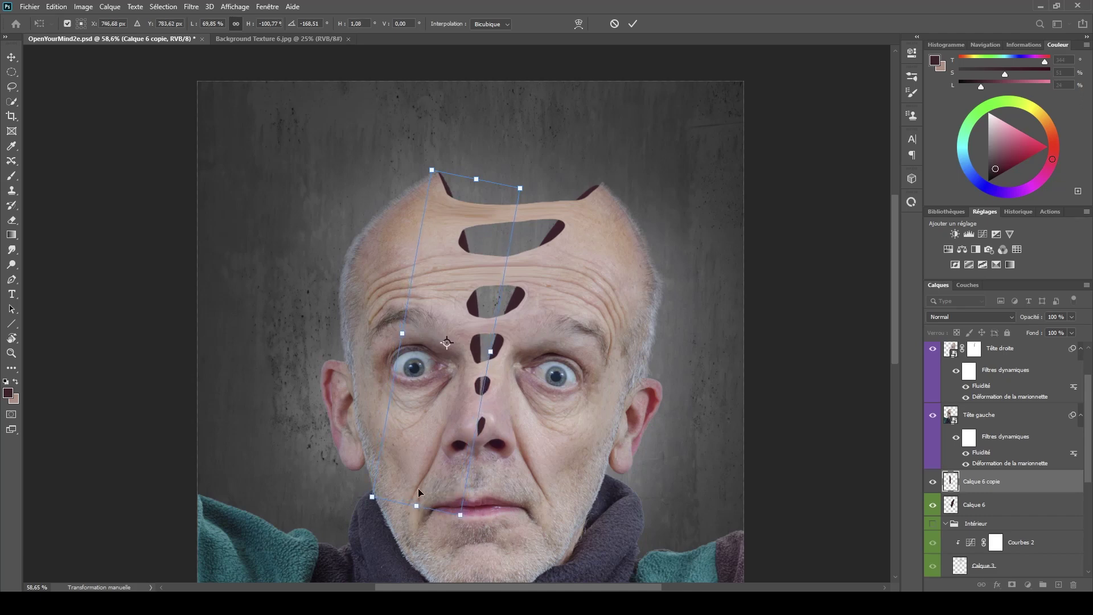
pyautogui.moveTo(352, 284); pyautogui.dragTo(383, 259)
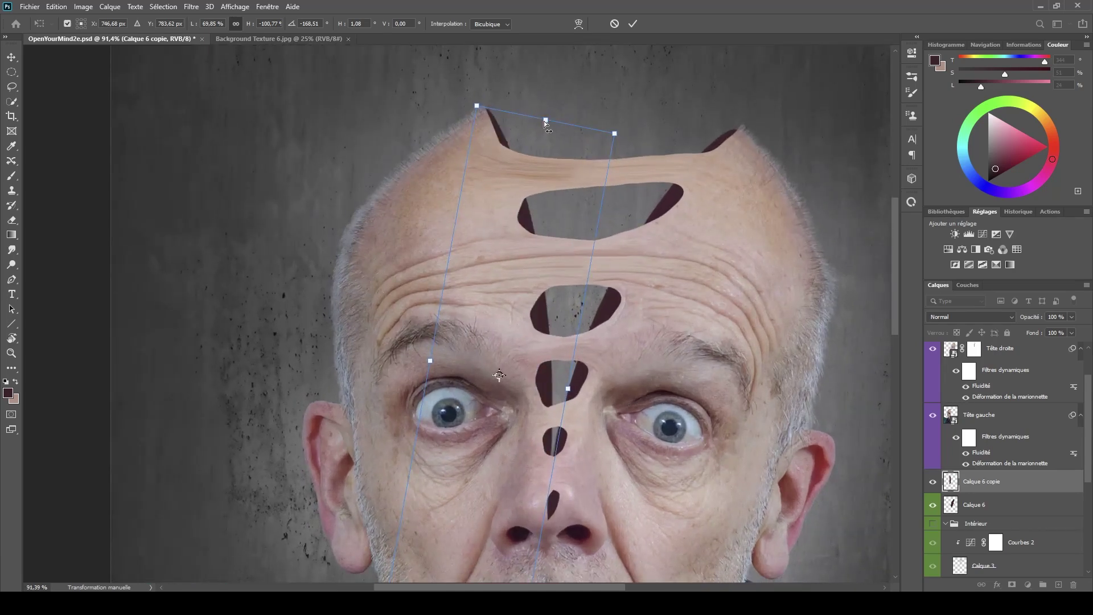
pyautogui.moveTo(544, 121); pyautogui.dragTo(546, 119)
pyautogui.scroll(-3, 512, 171)
pyautogui.moveTo(541, 484); pyautogui.dragTo(530, 487)
pyautogui.scroll(-1, 623, 402)
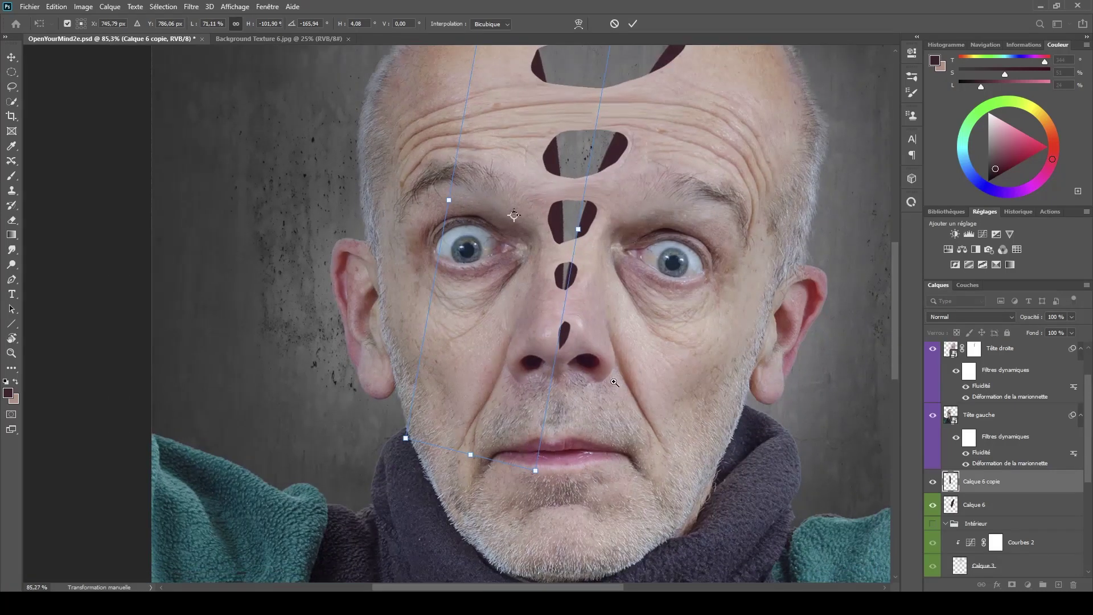
pyautogui.scroll(3, 615, 393)
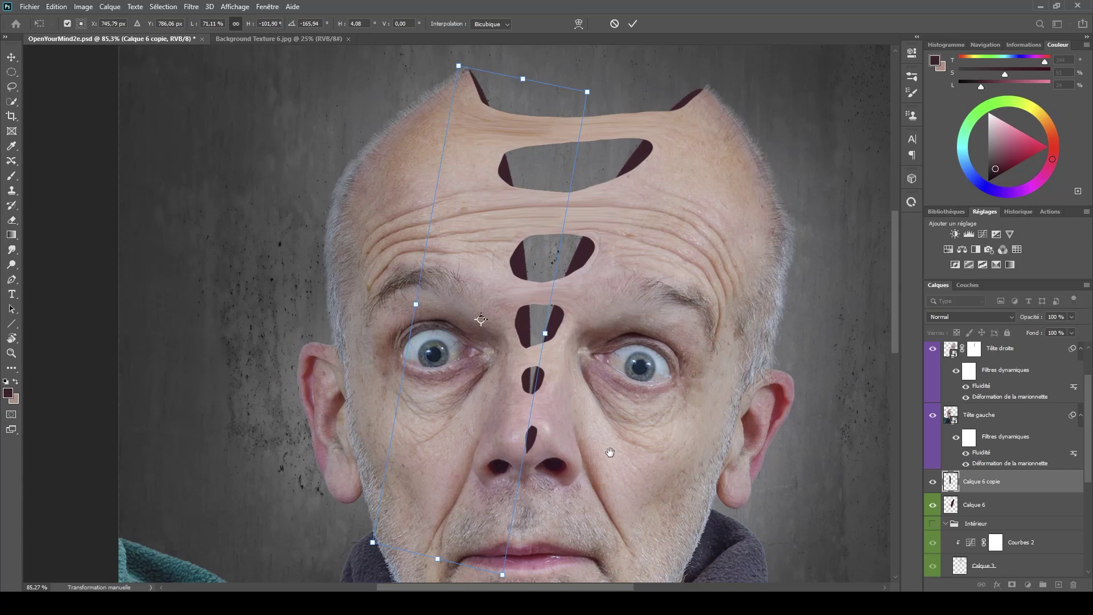
pyautogui.moveTo(613, 456); pyautogui.dragTo(605, 441)
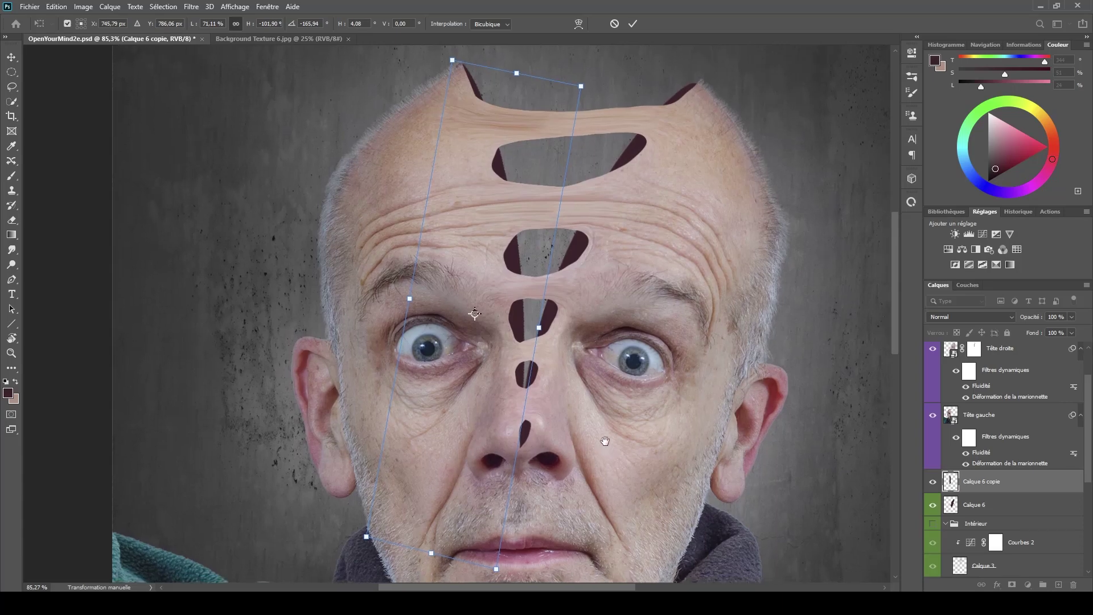
pyautogui.press('b')
pyautogui.click(634, 24)
# - Merge Calque 6 copie with Calque 6 and give the merged layer a green colour label
pyautogui.scroll(-9, 570, 490)
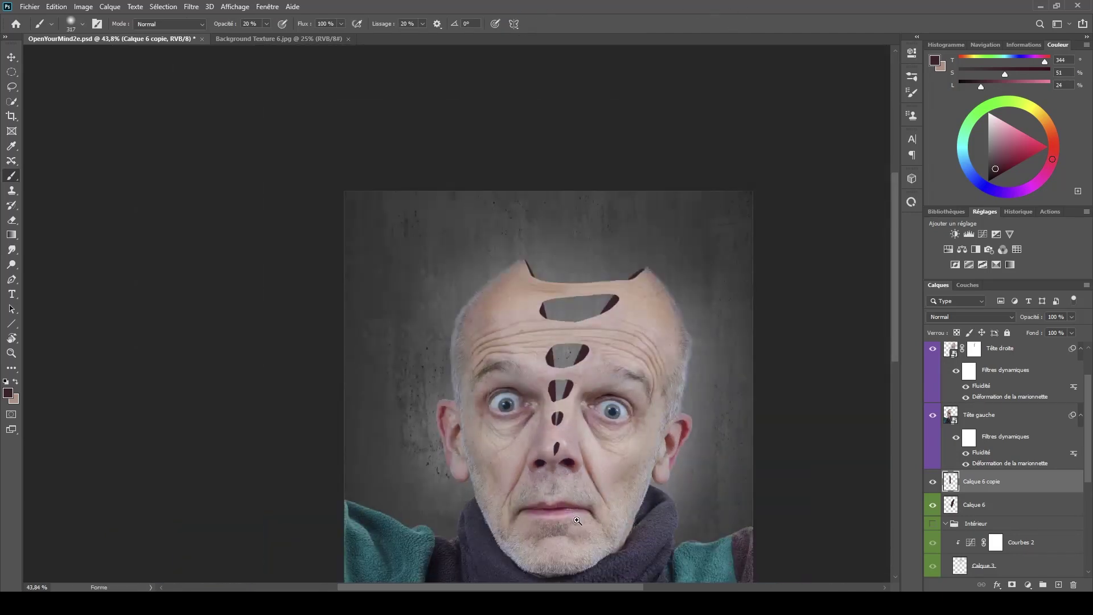
pyautogui.moveTo(579, 518); pyautogui.dragTo(538, 395)
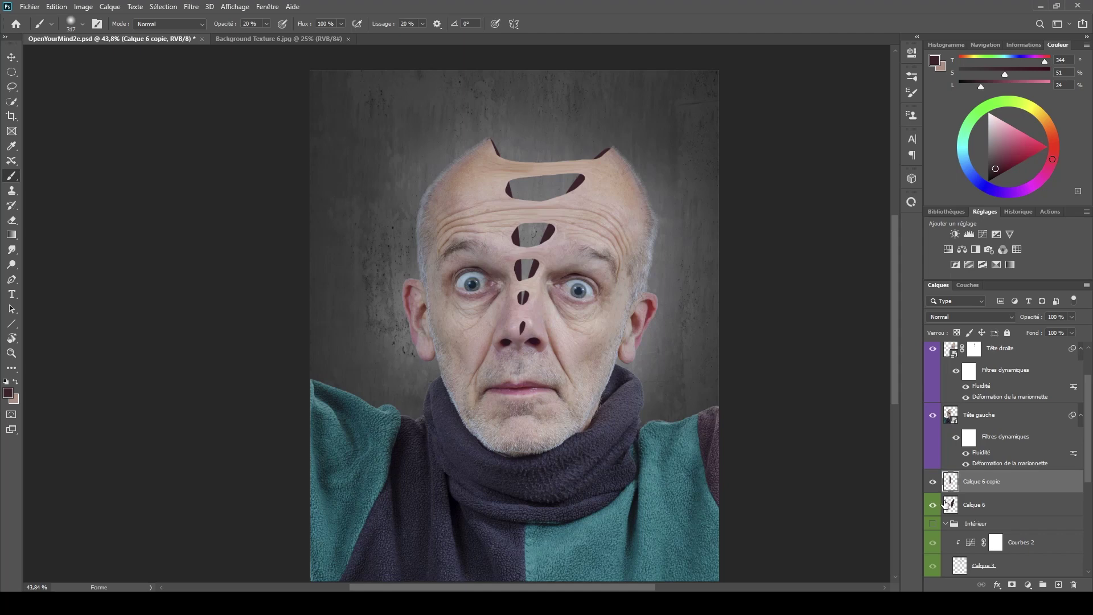
pyautogui.rightClick(959, 486)
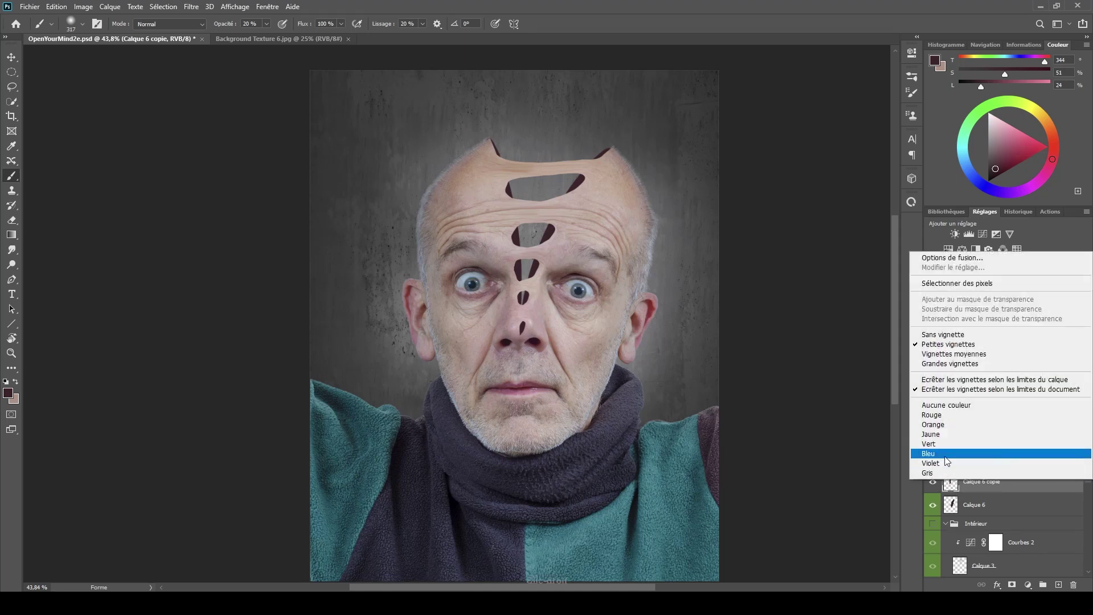
pyautogui.click(949, 444)
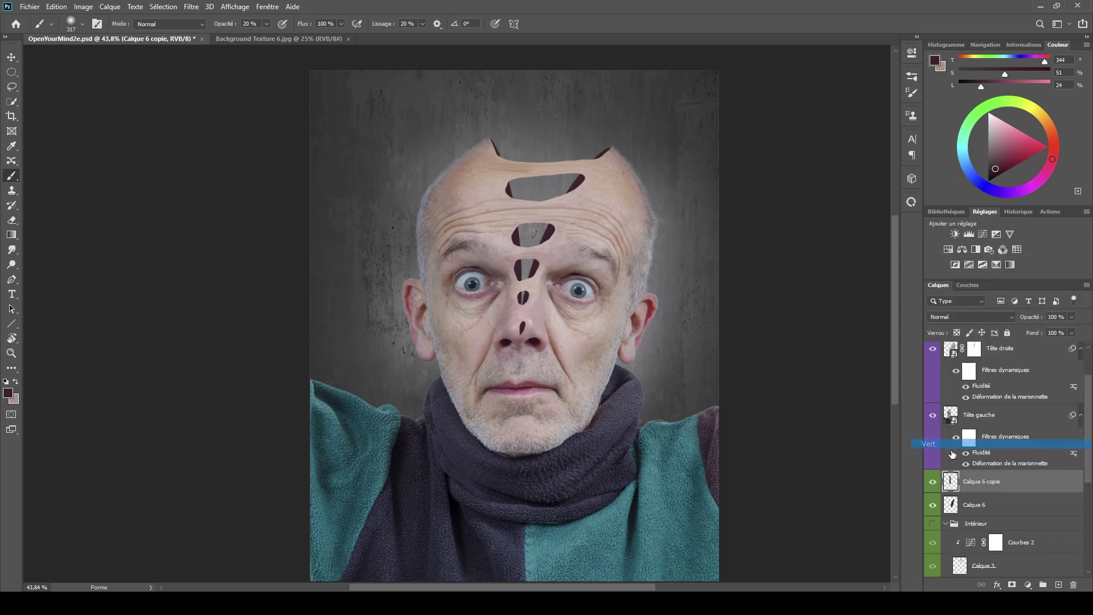
pyautogui.keyDown('shift'); pyautogui.click(977, 506); pyautogui.keyUp('shift')
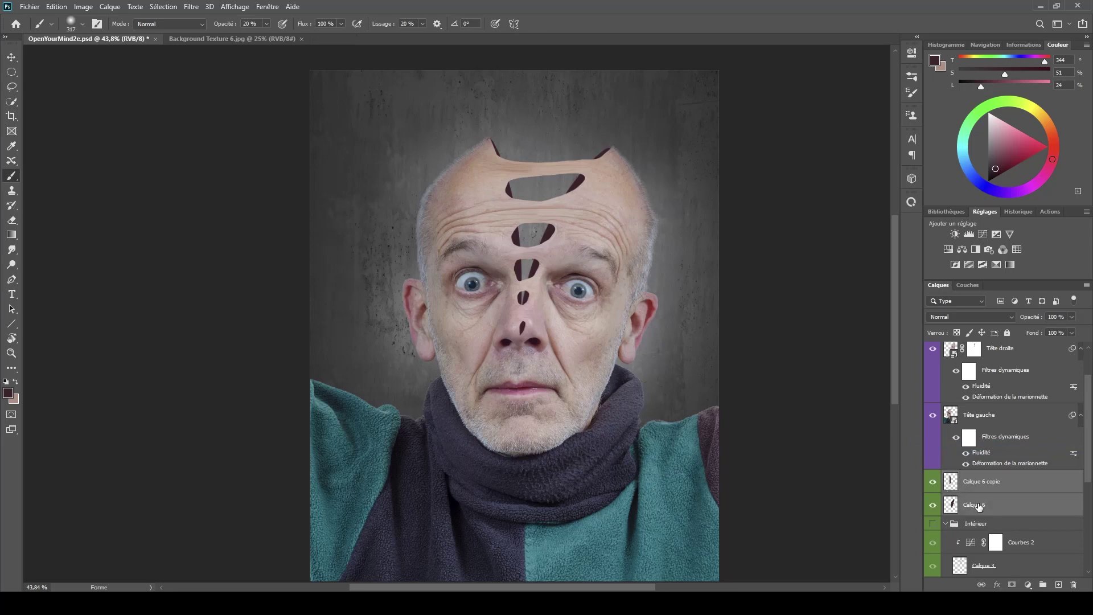
pyautogui.hotkey('ctrl', 'e')
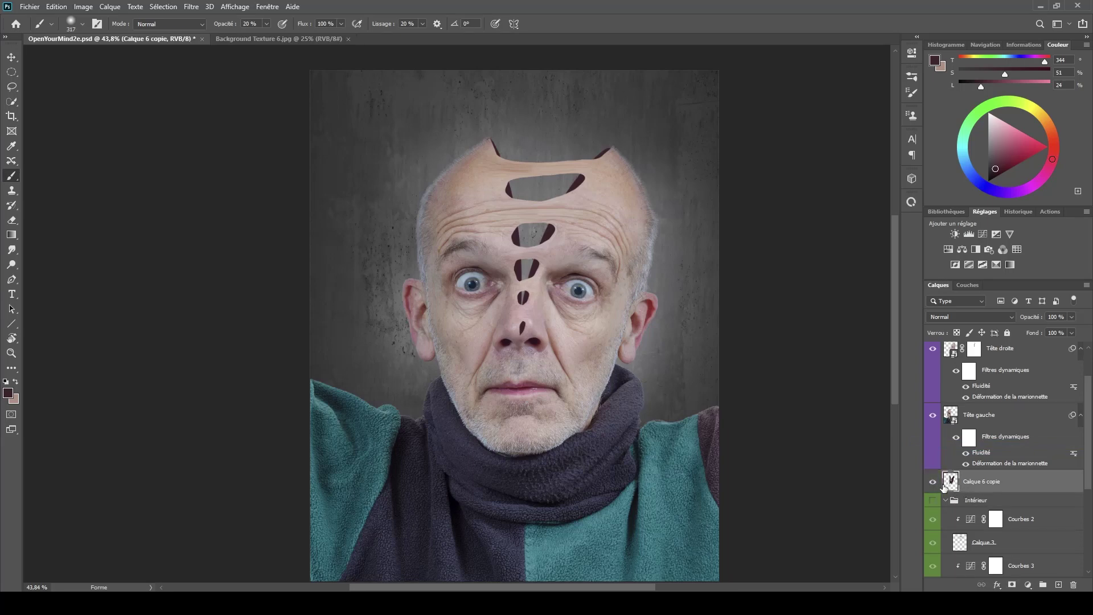
pyautogui.rightClick(961, 482)
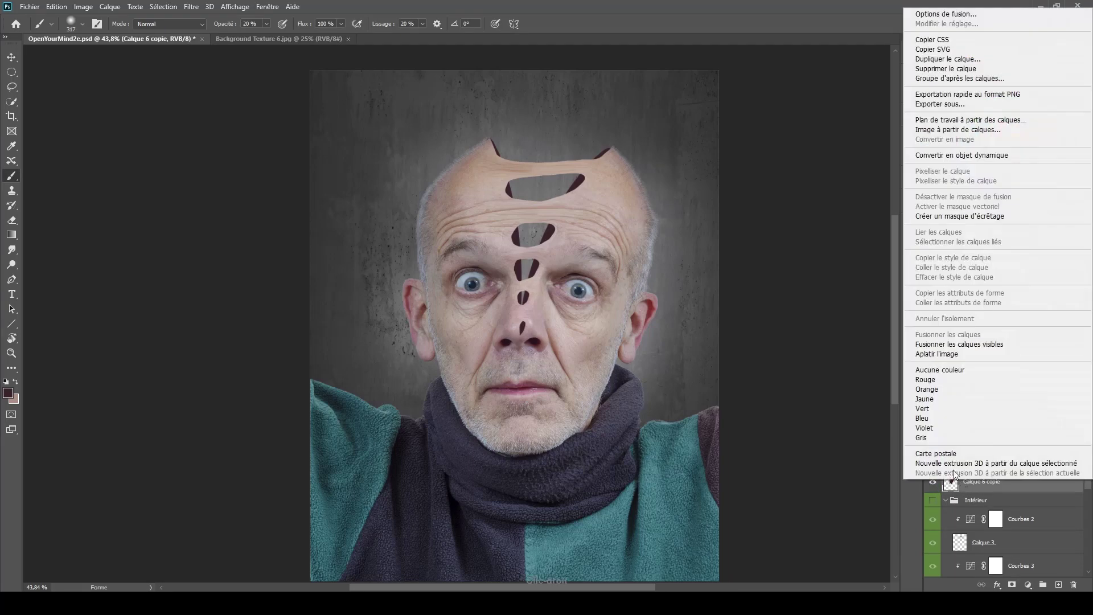
pyautogui.click(939, 409)
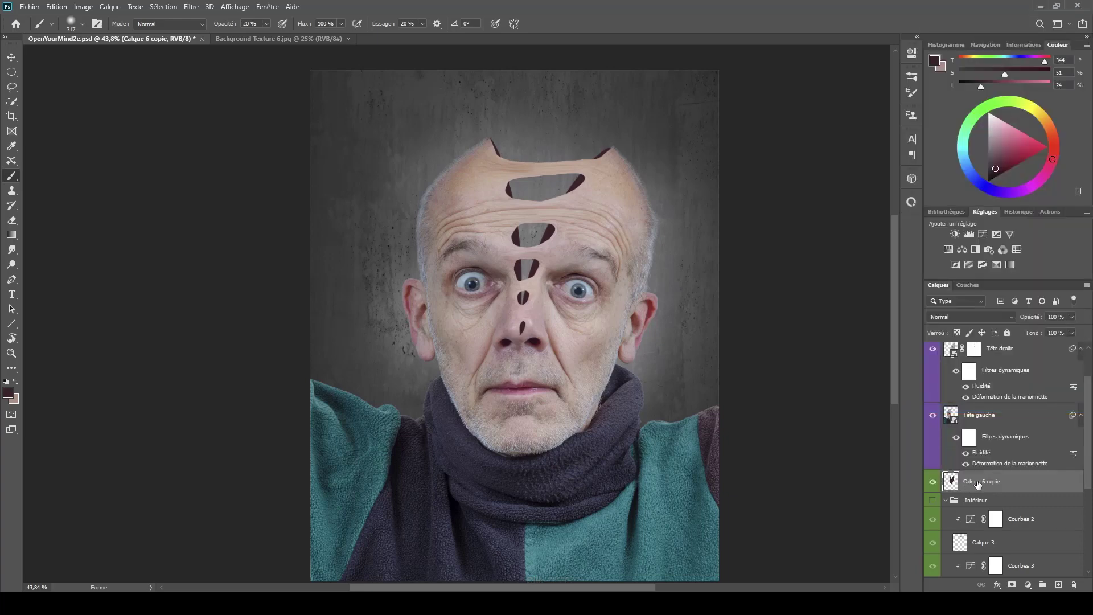
# - Move the merged layer to the bottom of the Intérieur group and make the group visible
pyautogui.moveTo(978, 485); pyautogui.dragTo(982, 530)
pyautogui.click(932, 359)
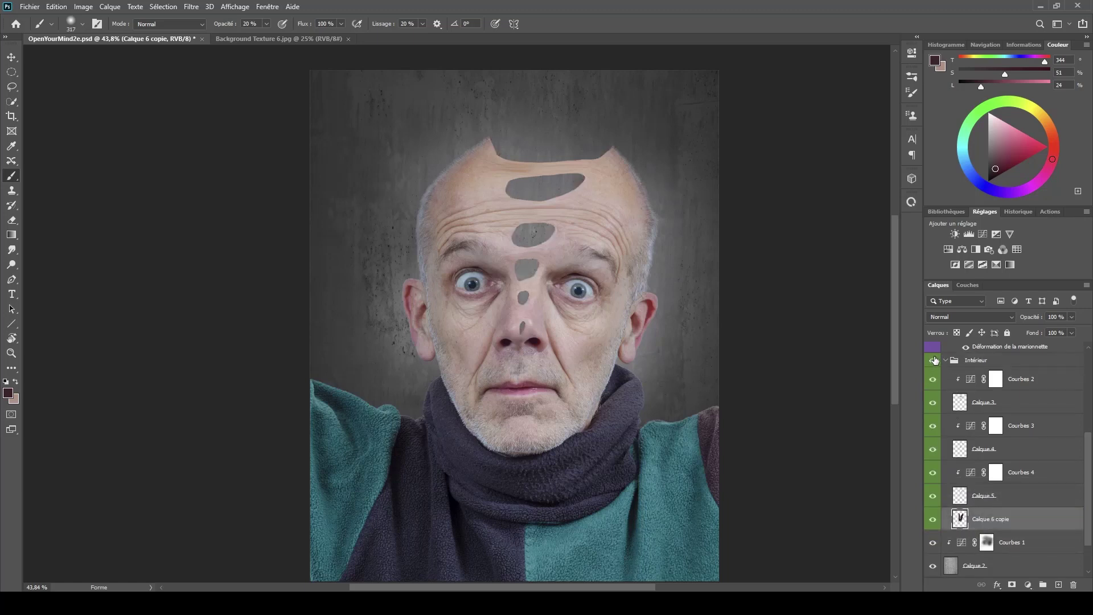
# - Compare the head's interior with and without the dark shapes by toggling the visibility of Calque 6 copie
pyautogui.click(932, 519)
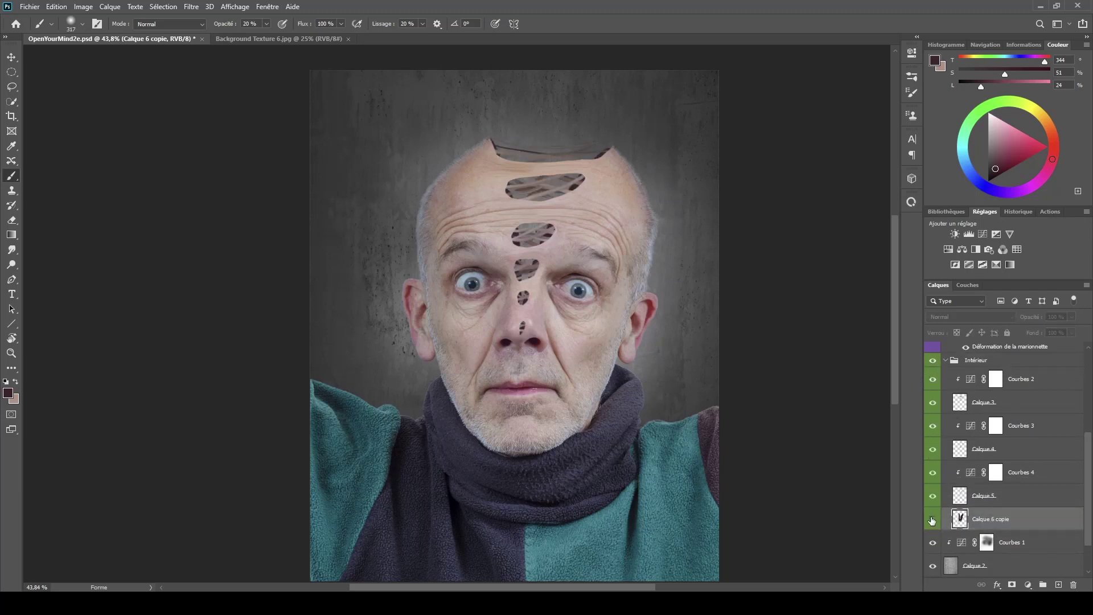
pyautogui.click(931, 520)
pyautogui.click(932, 520)
pyautogui.click(932, 522)
pyautogui.click(931, 524)
pyautogui.click(930, 526)
pyautogui.click(929, 526)
pyautogui.click(930, 526)
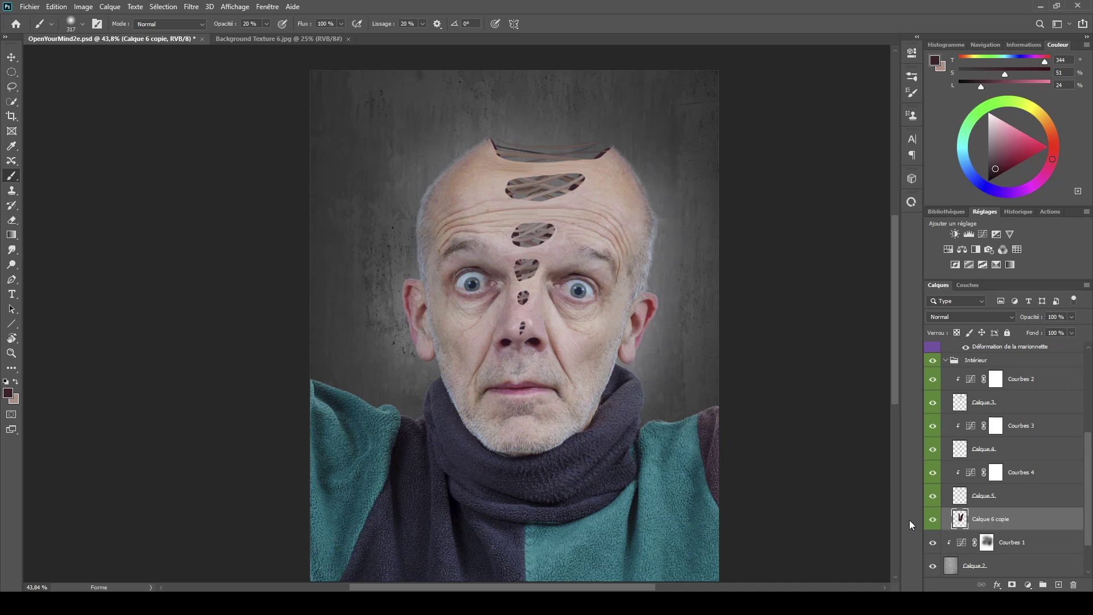
pyautogui.scroll(1, 908, 521)
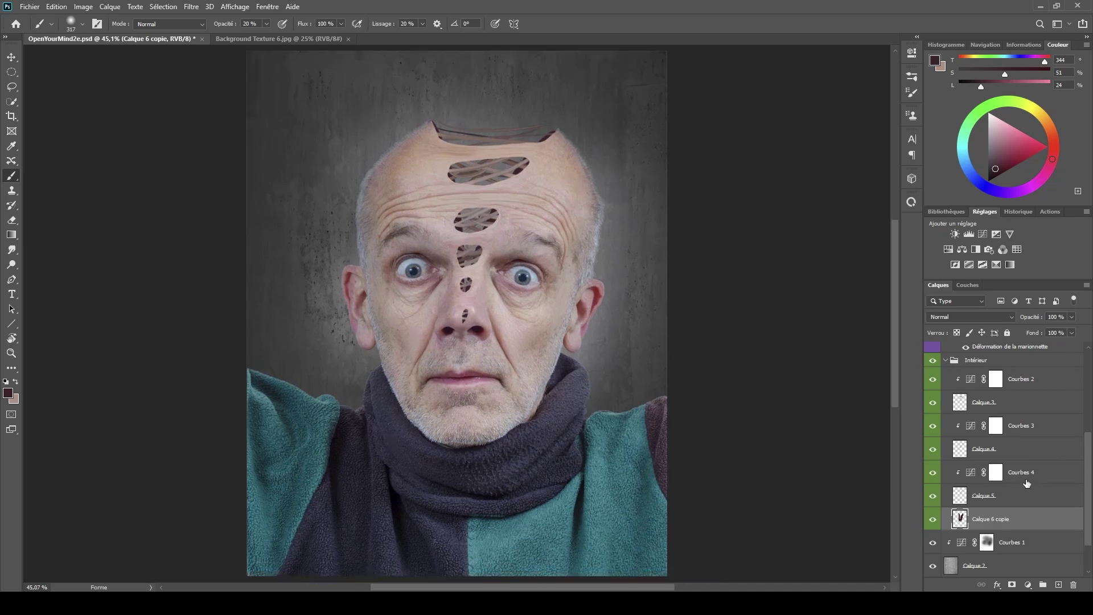
pyautogui.scroll(3, 1087, 484)
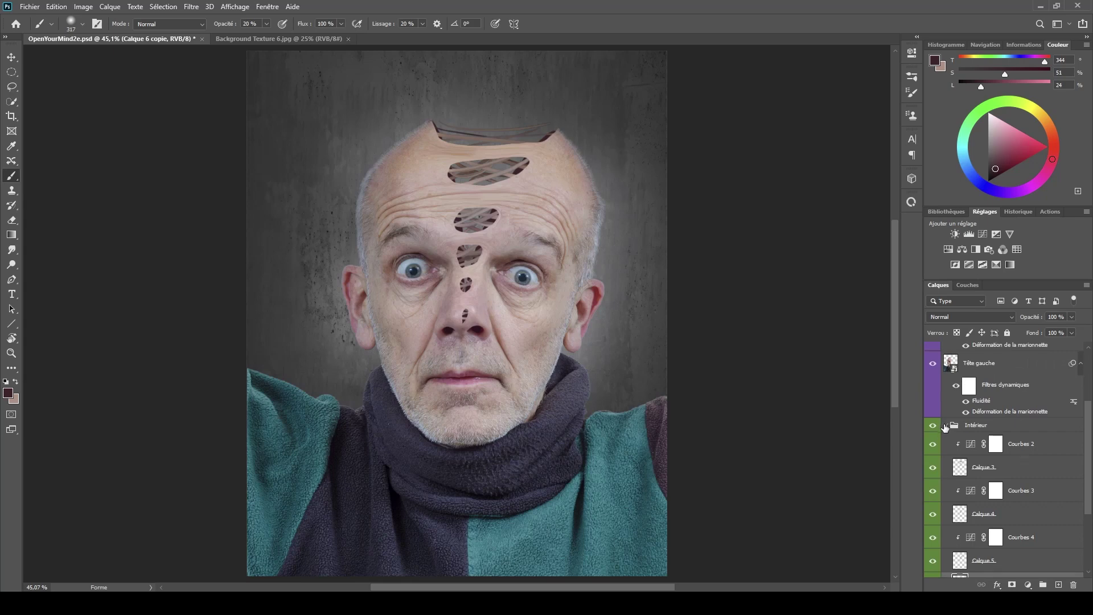
# - Collapse the Intérieur group and close the Background Texture 6.jpg document
pyautogui.click(945, 425)
pyautogui.moveTo(1090, 470); pyautogui.dragTo(1087, 426)
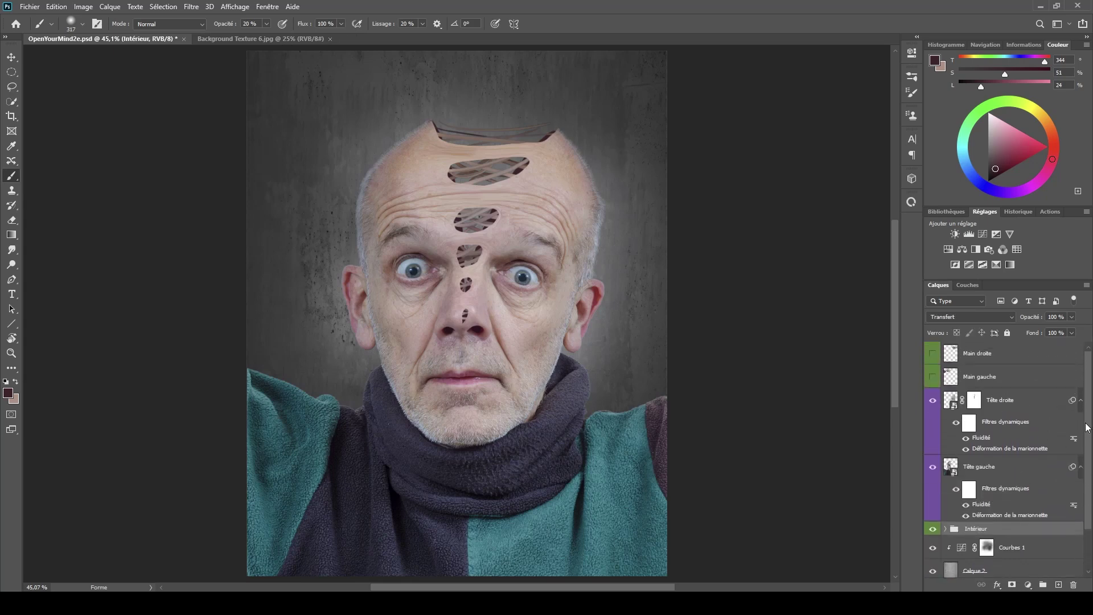
pyautogui.click(1035, 404)
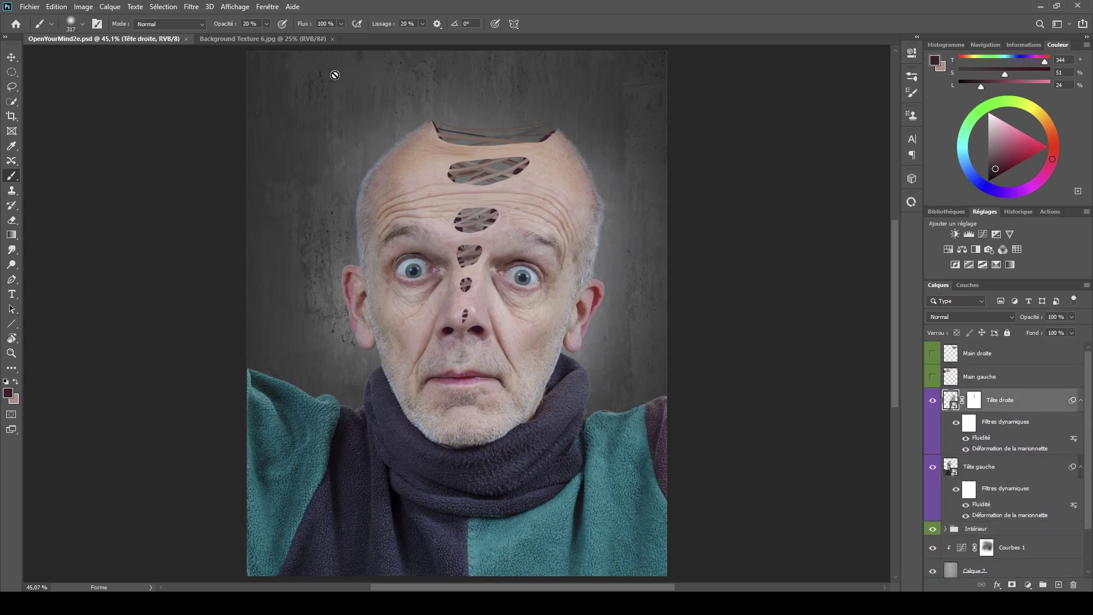
pyautogui.click(332, 39)
# - Delete the hidden Calque 1 layer located above the Perso layer
pyautogui.moveTo(1088, 444); pyautogui.dragTo(1089, 488)
pyautogui.click(1028, 541)
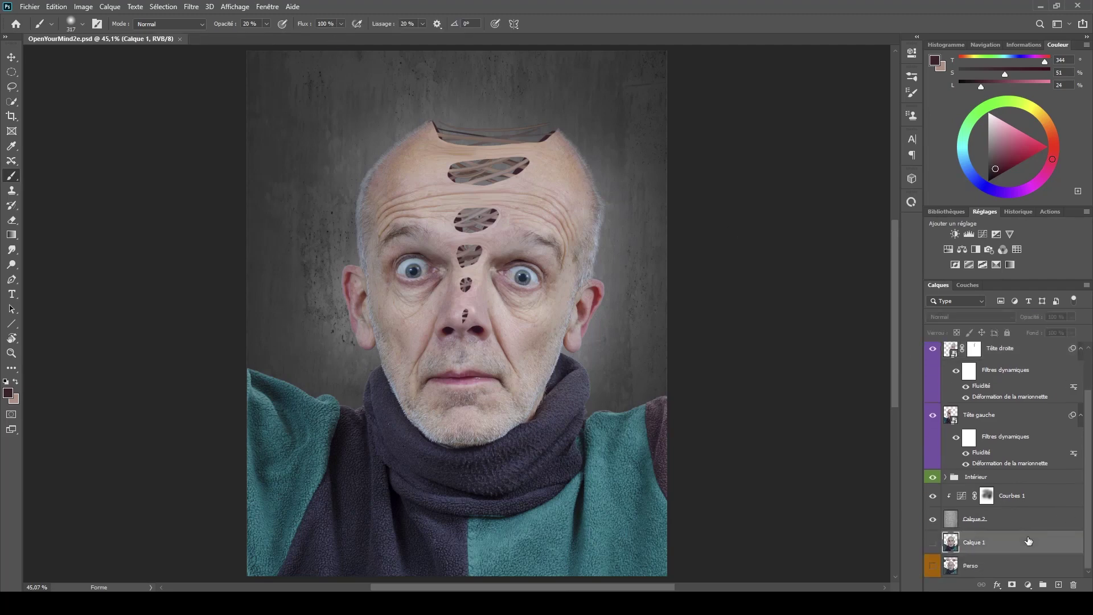
pyautogui.click(1073, 585)
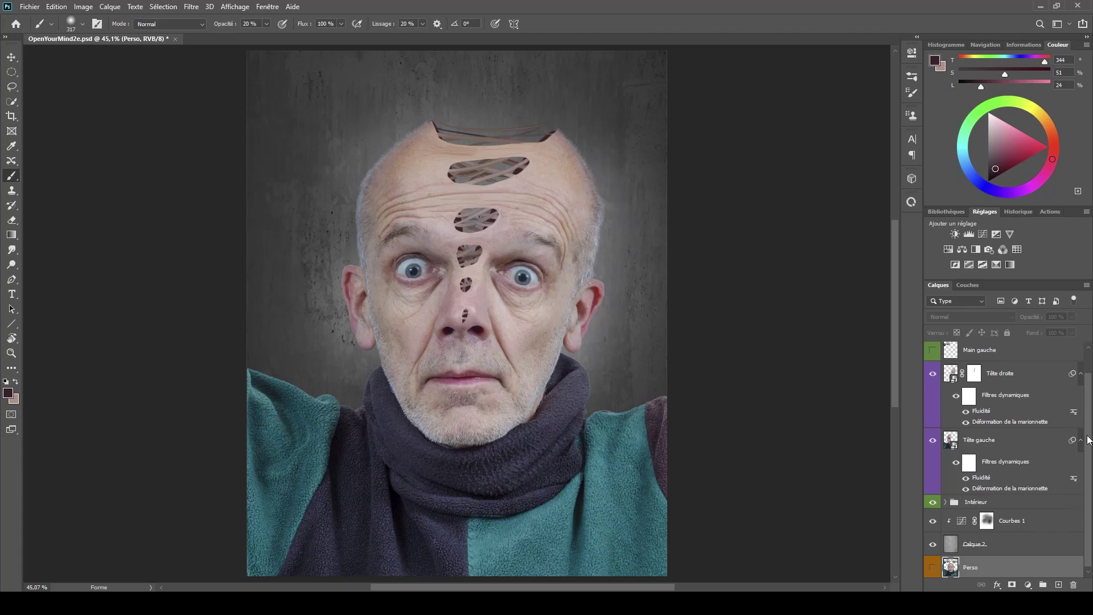
# - Check both hands over the head by toggling the visibility of Main gauche and Main droite
pyautogui.moveTo(1088, 439); pyautogui.dragTo(1090, 398)
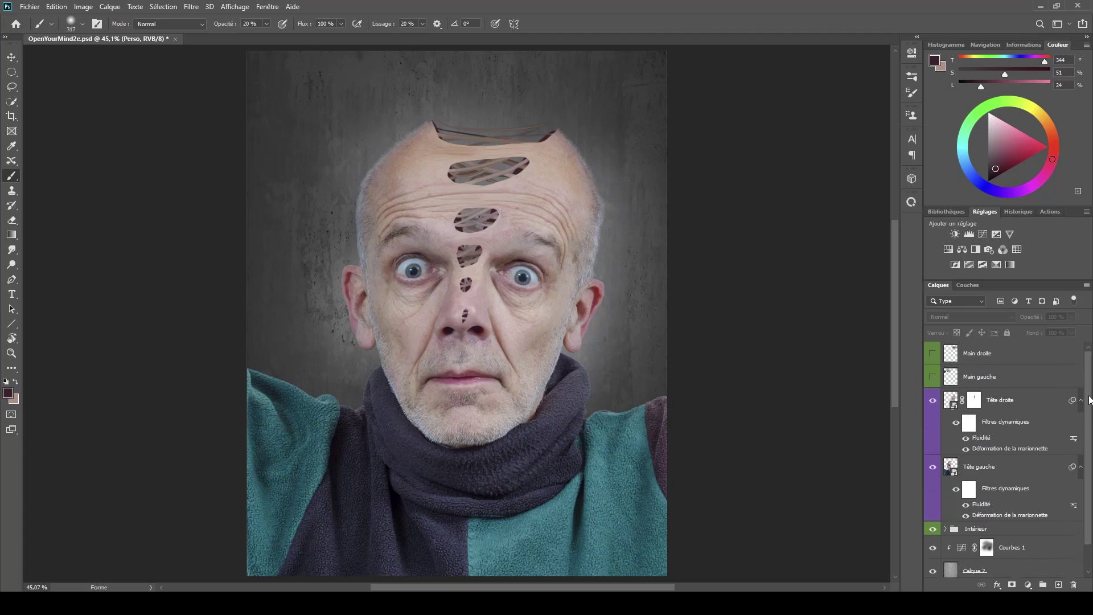
pyautogui.click(933, 376)
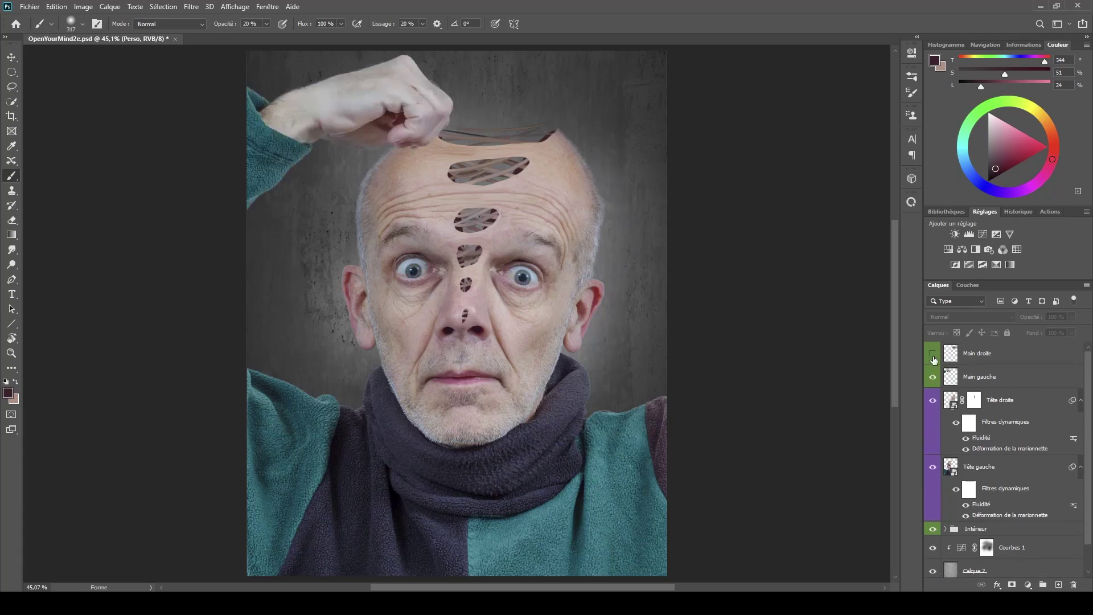
pyautogui.click(932, 354)
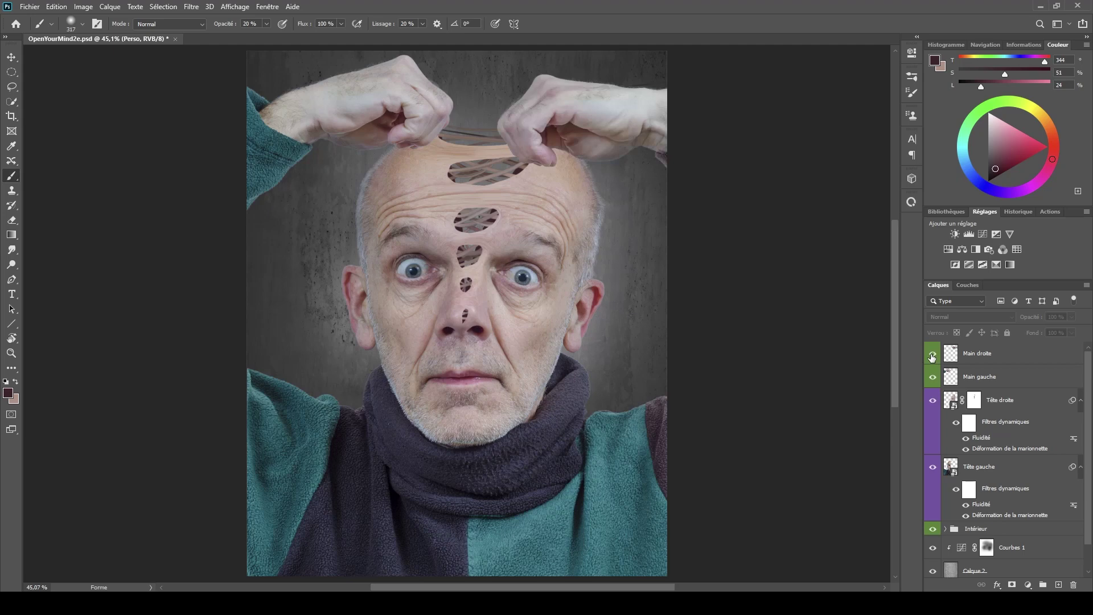
pyautogui.click(931, 354)
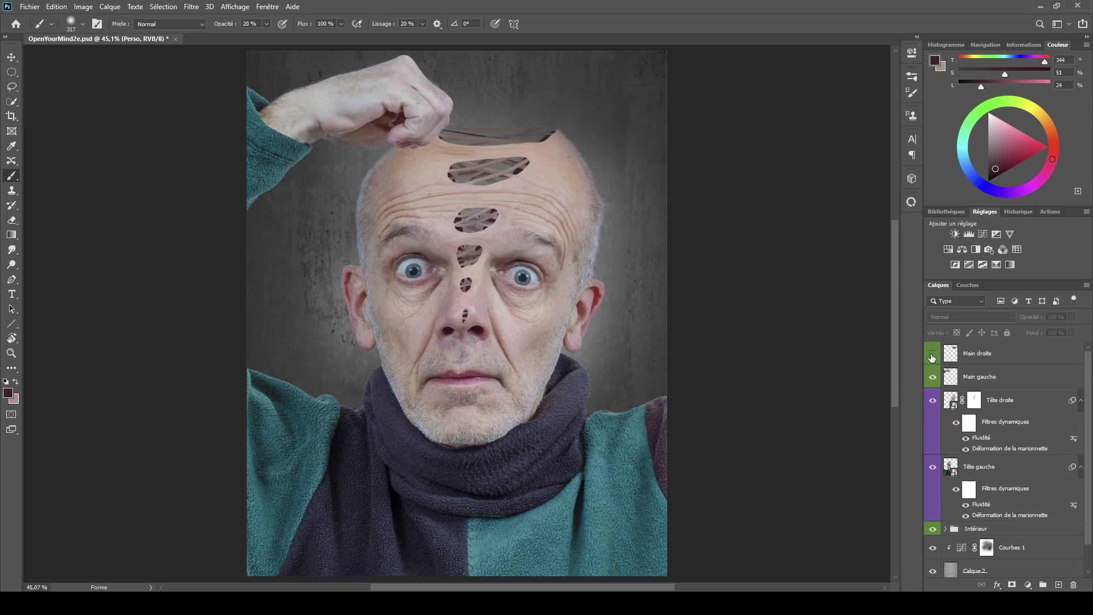
pyautogui.click(932, 376)
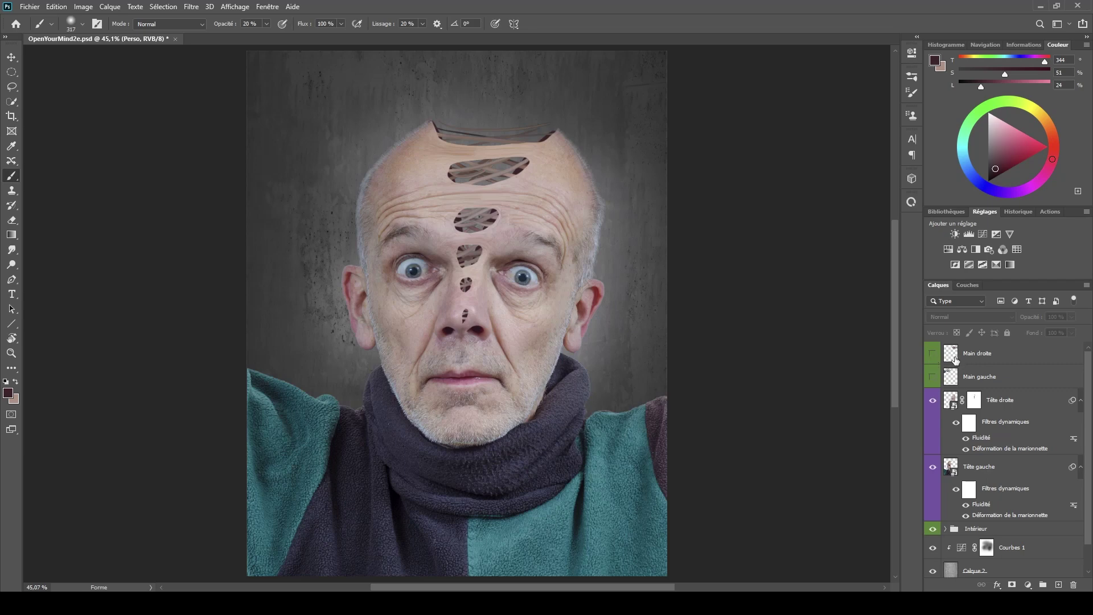
# - Show the Main droite layer, reduce its opacity to 62%, and shift the hand slightly outward and up over the torn scalp edge
pyautogui.click(932, 353)
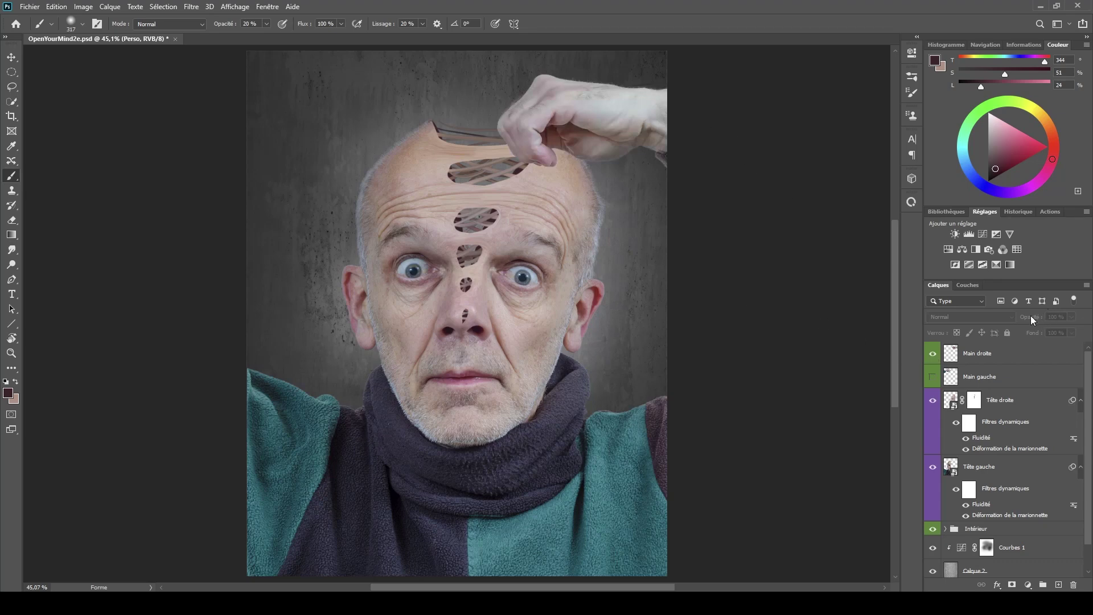
pyautogui.click(1018, 354)
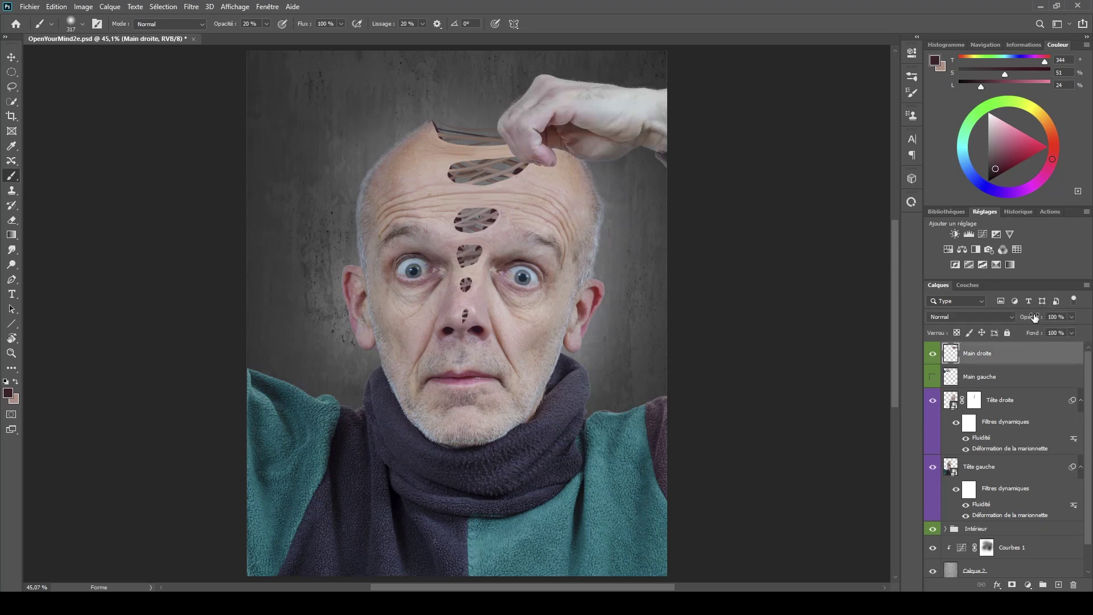
pyautogui.moveTo(1034, 317); pyautogui.dragTo(1011, 321)
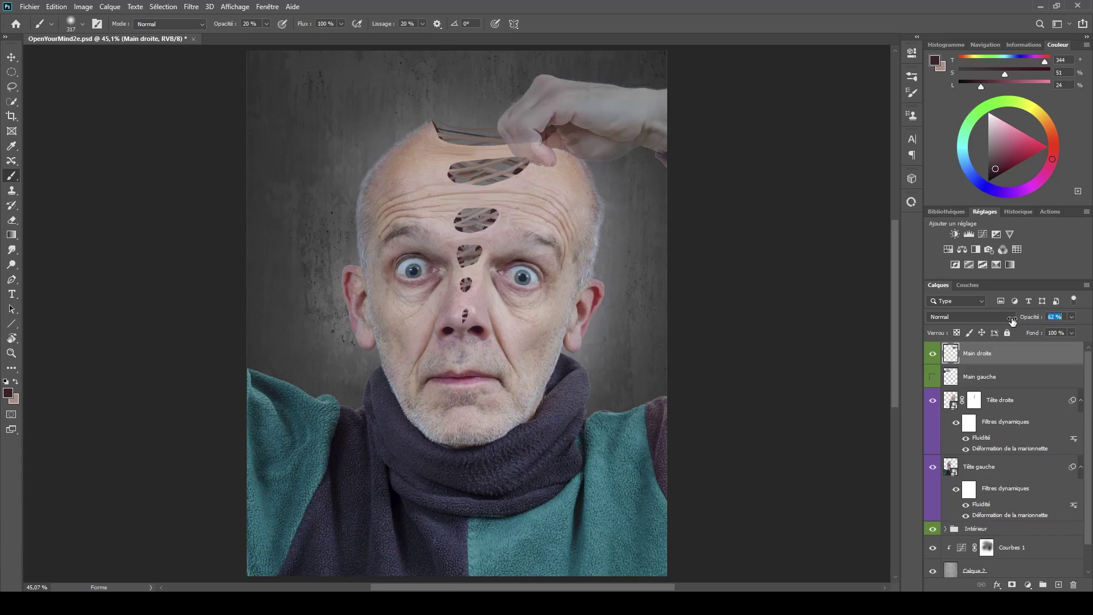
pyautogui.scroll(5, 621, 136)
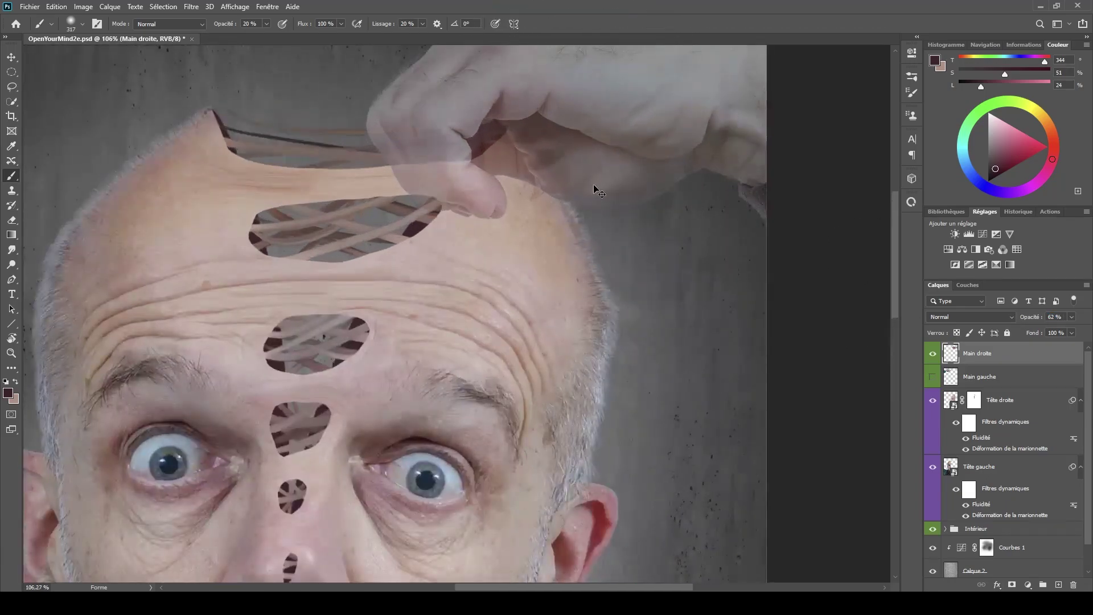
pyautogui.moveTo(592, 196); pyautogui.dragTo(610, 347)
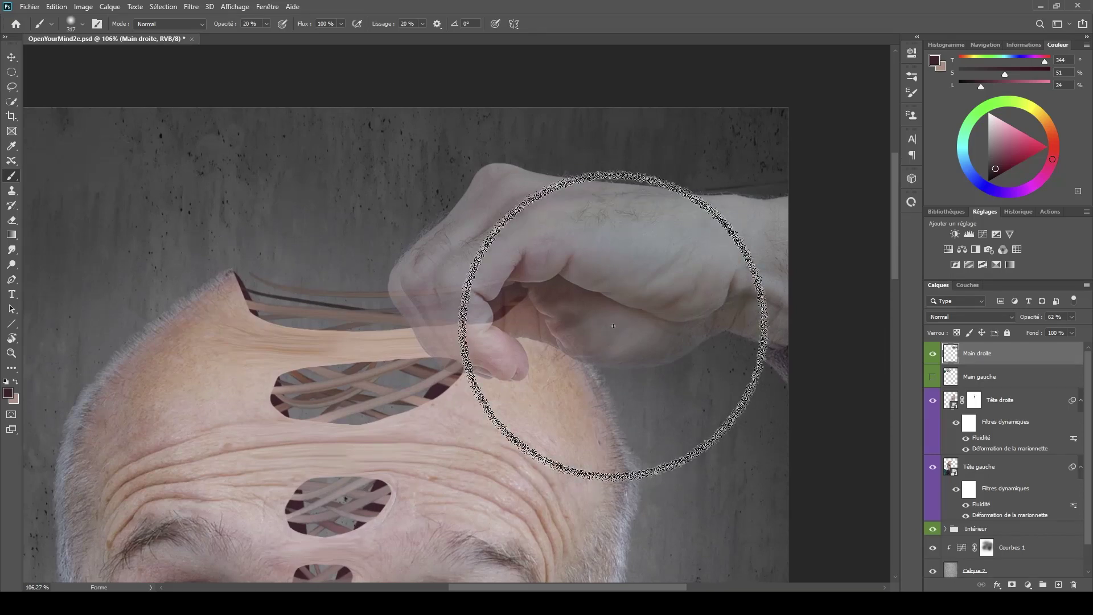
pyautogui.press('v')
pyautogui.moveTo(626, 267)
pyautogui.mouseDown()
pyautogui.moveTo(652, 258)
pyautogui.moveTo(631, 229)
pyautogui.moveTo(651, 270)
pyautogui.moveTo(660, 252)
pyautogui.mouseUp()
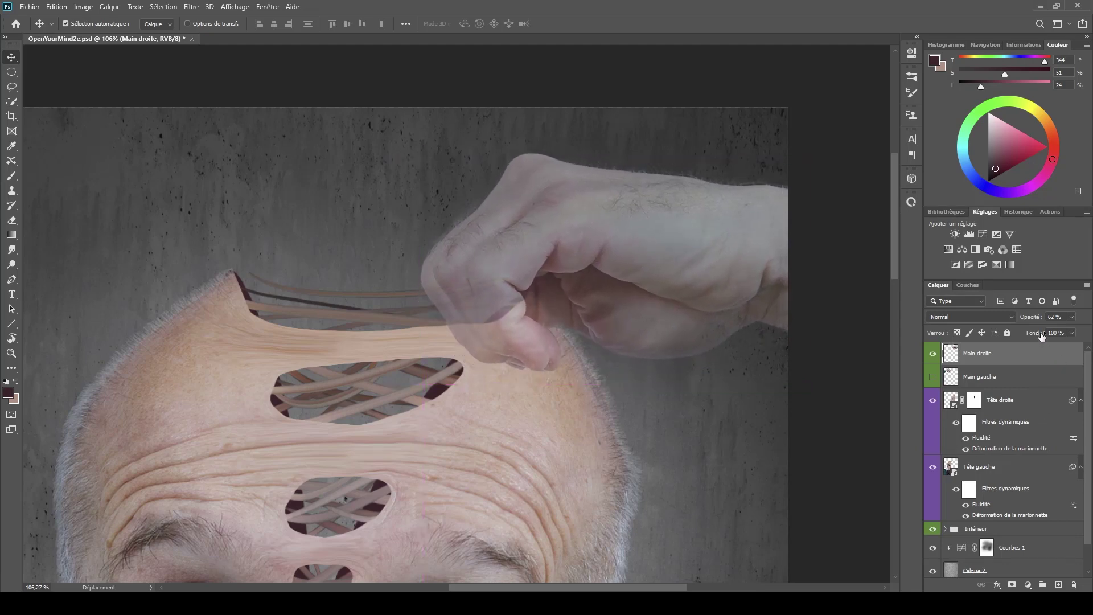
# - Fine-tune the Main droite hand on the scalp peak at 44% opacity, and restore the layer's opacity to 100%
pyautogui.moveTo(1031, 317)
pyautogui.mouseDown()
pyautogui.moveTo(1015, 322)
pyautogui.moveTo(1023, 319)
pyautogui.mouseUp()
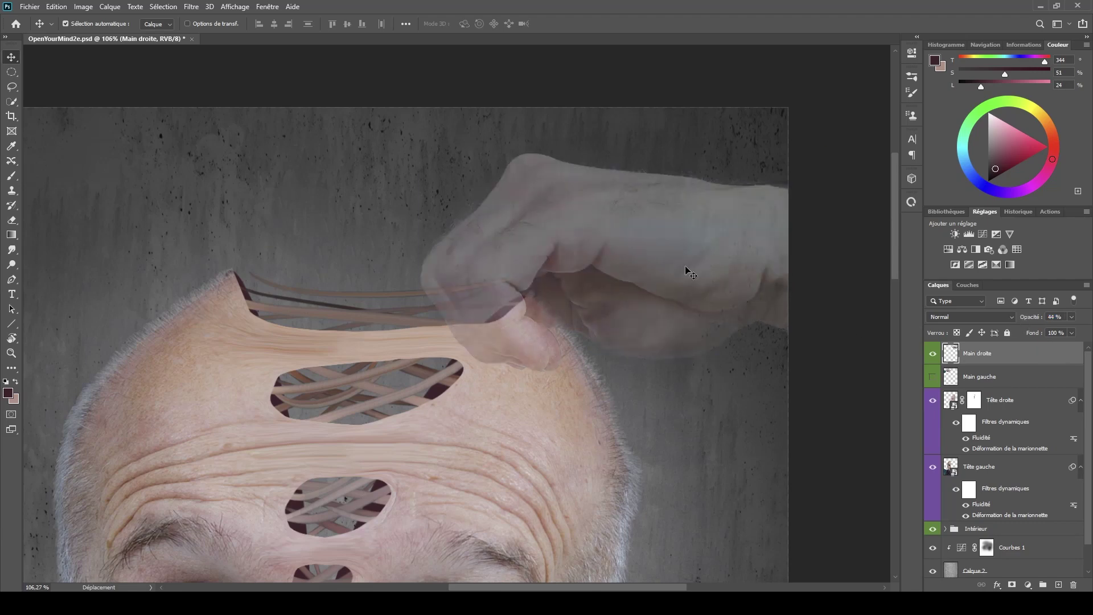
pyautogui.moveTo(684, 265); pyautogui.dragTo(689, 270)
pyautogui.scroll(5, 484, 330)
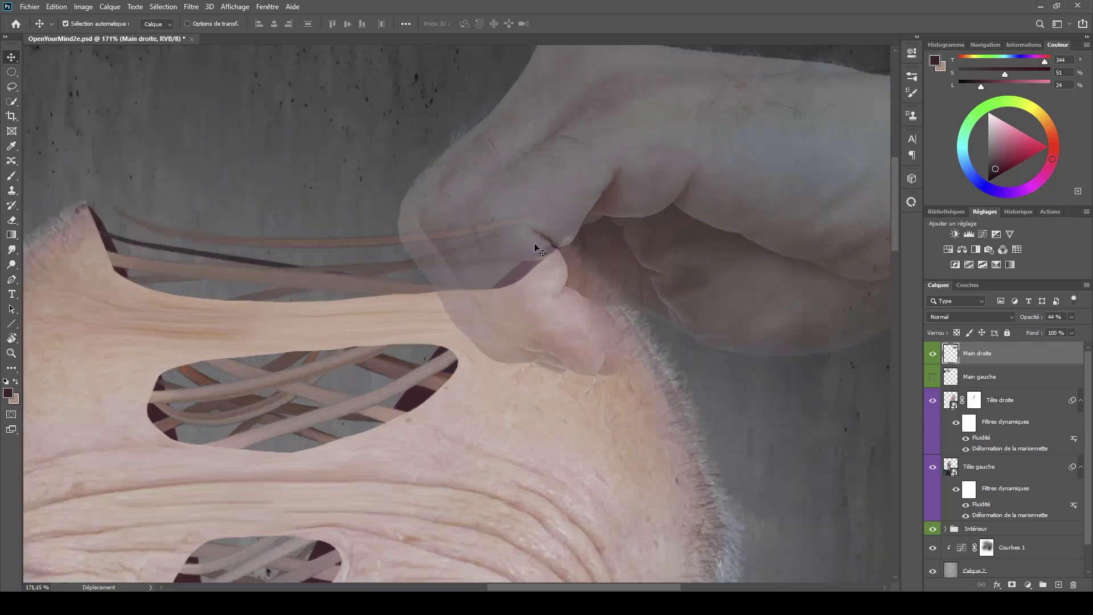
pyautogui.moveTo(787, 235); pyautogui.dragTo(800, 190)
pyautogui.scroll(-5, 640, 251)
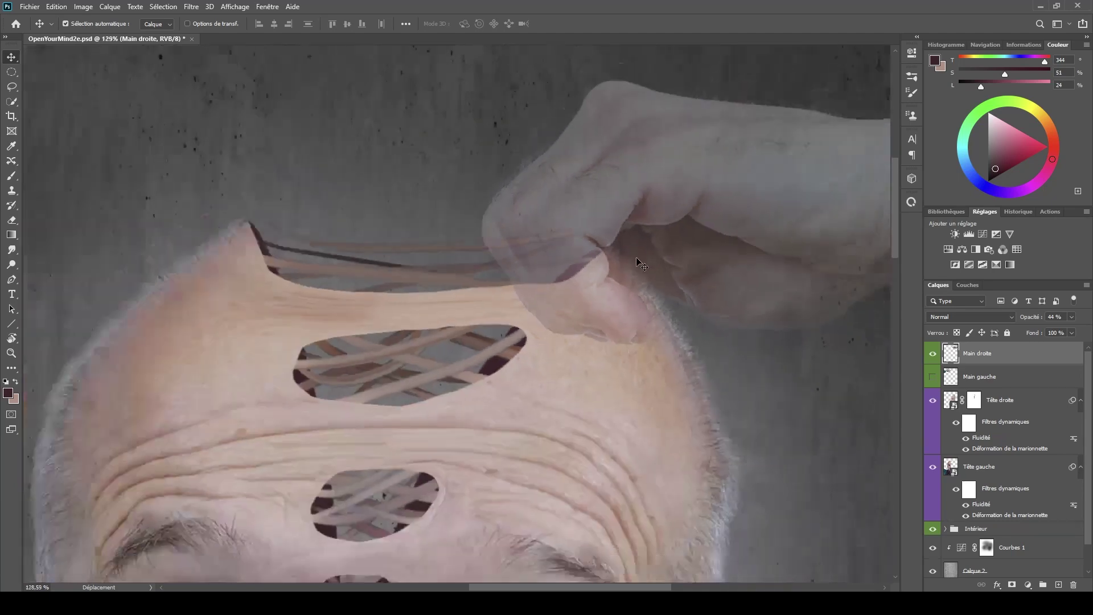
pyautogui.scroll(-3, 637, 259)
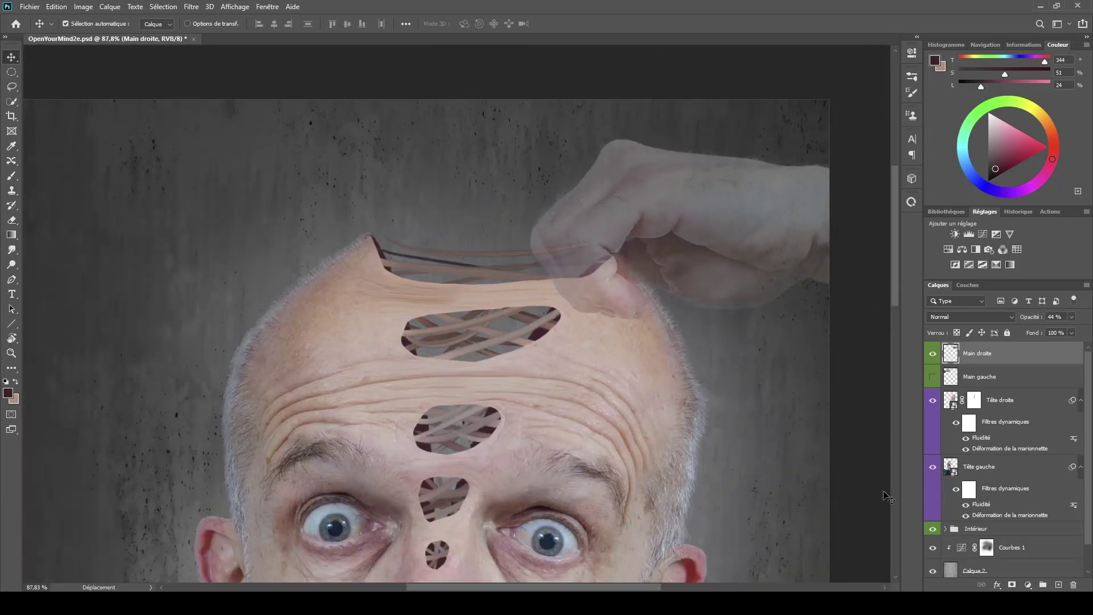
pyautogui.moveTo(1027, 317); pyautogui.dragTo(1070, 317)
# - Show the Main gauche layer, reduce its opacity to 30%, and move the hand inward over its scalp peak
pyautogui.click(999, 380)
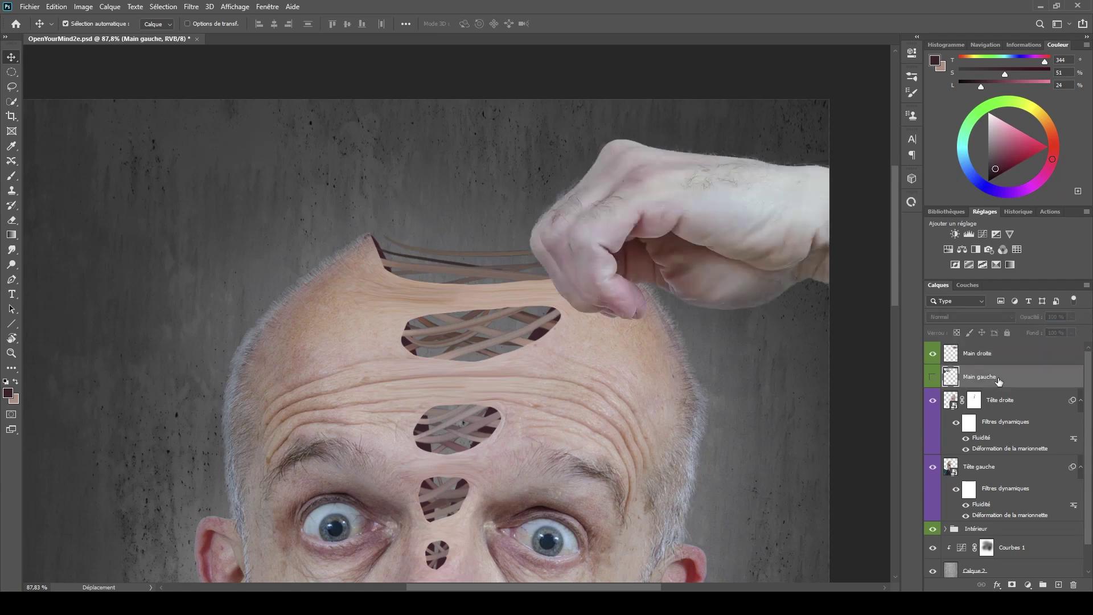
pyautogui.click(932, 377)
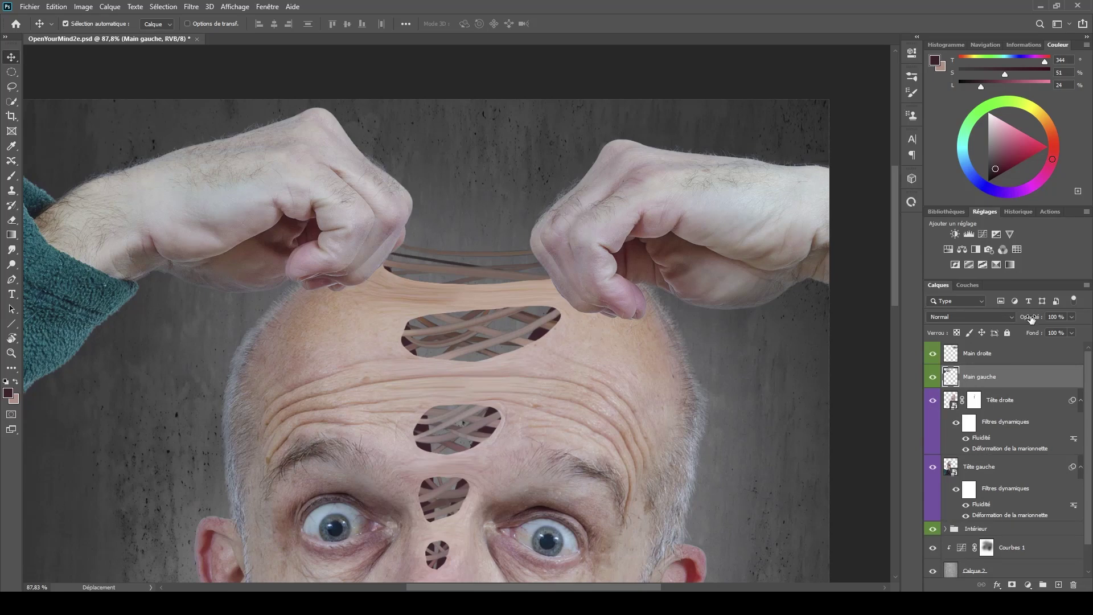
pyautogui.moveTo(1015, 320); pyautogui.dragTo(988, 321)
pyautogui.moveTo(173, 192); pyautogui.dragTo(215, 198)
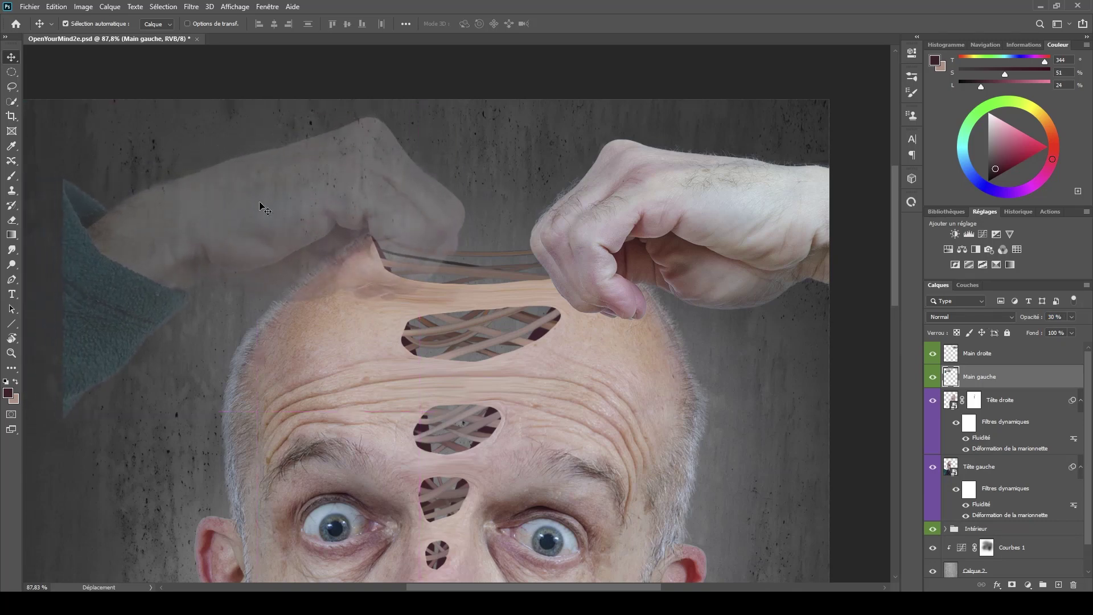
# - Fine-tune the Main gauche hand so its fingers grip the scalp peak, and restore the layer's opacity to 100%
pyautogui.scroll(5, 346, 238)
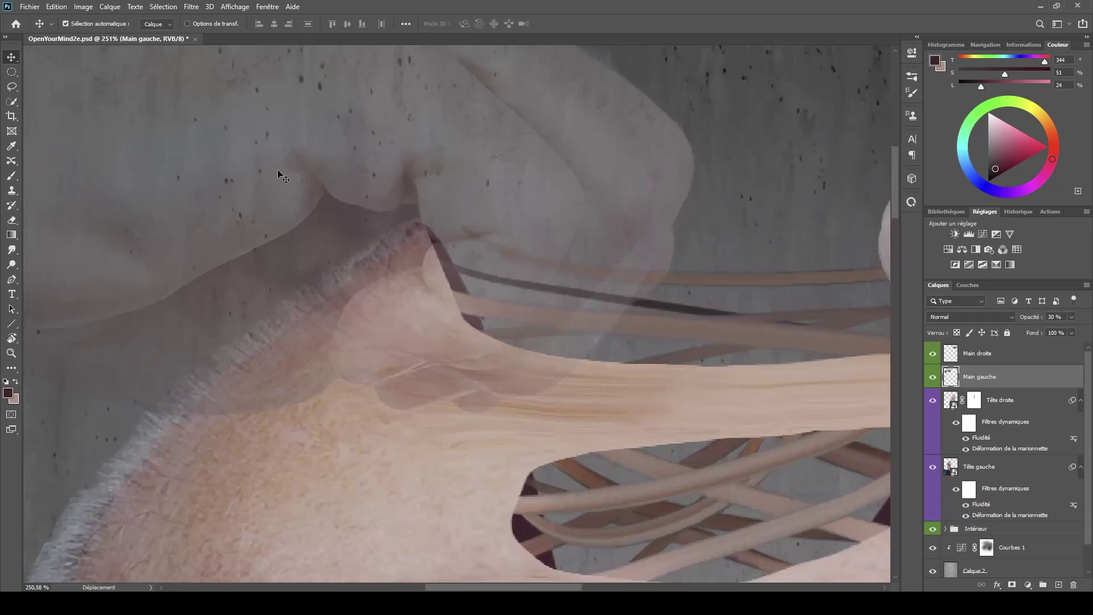
pyautogui.moveTo(265, 150); pyautogui.dragTo(268, 159)
pyautogui.scroll(-5, 269, 160)
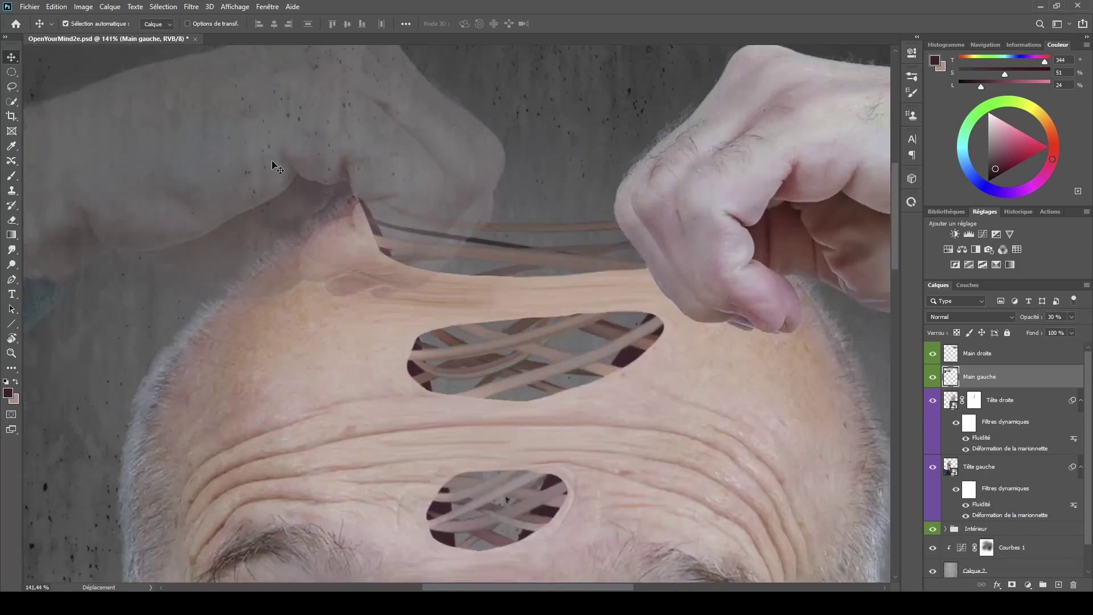
pyautogui.scroll(-3, 273, 165)
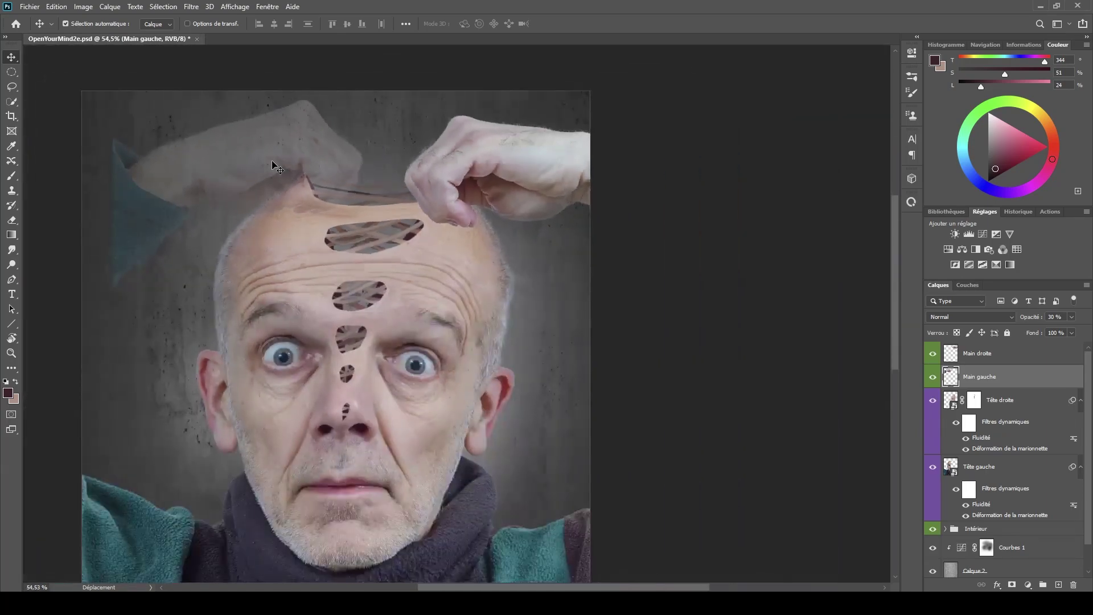
pyautogui.scroll(2, 274, 165)
pyautogui.moveTo(276, 171); pyautogui.dragTo(400, 215)
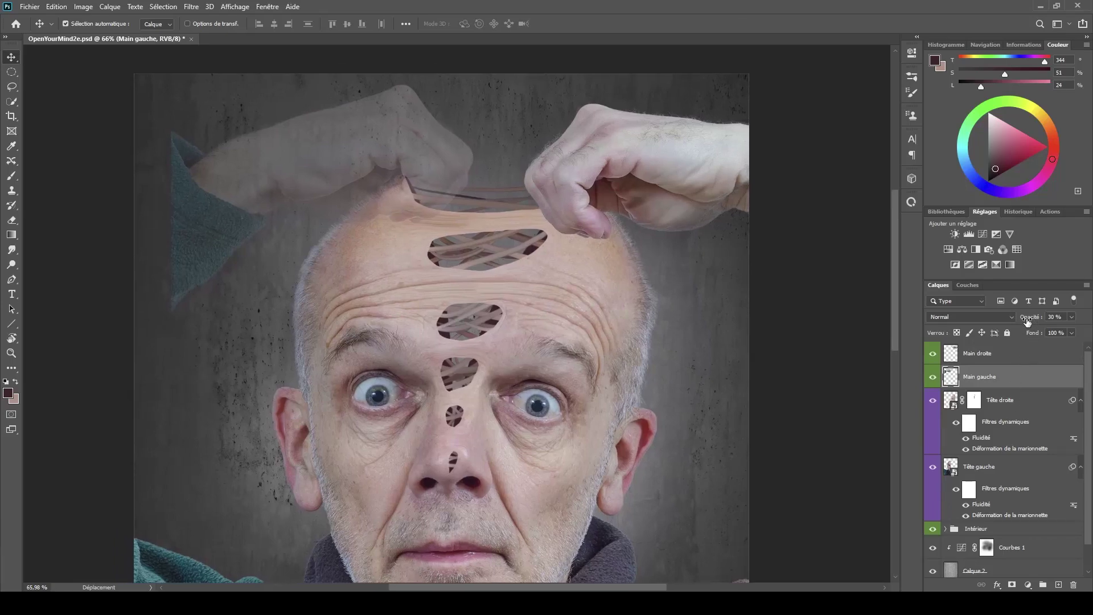
pyautogui.moveTo(1027, 320); pyautogui.dragTo(1089, 319)
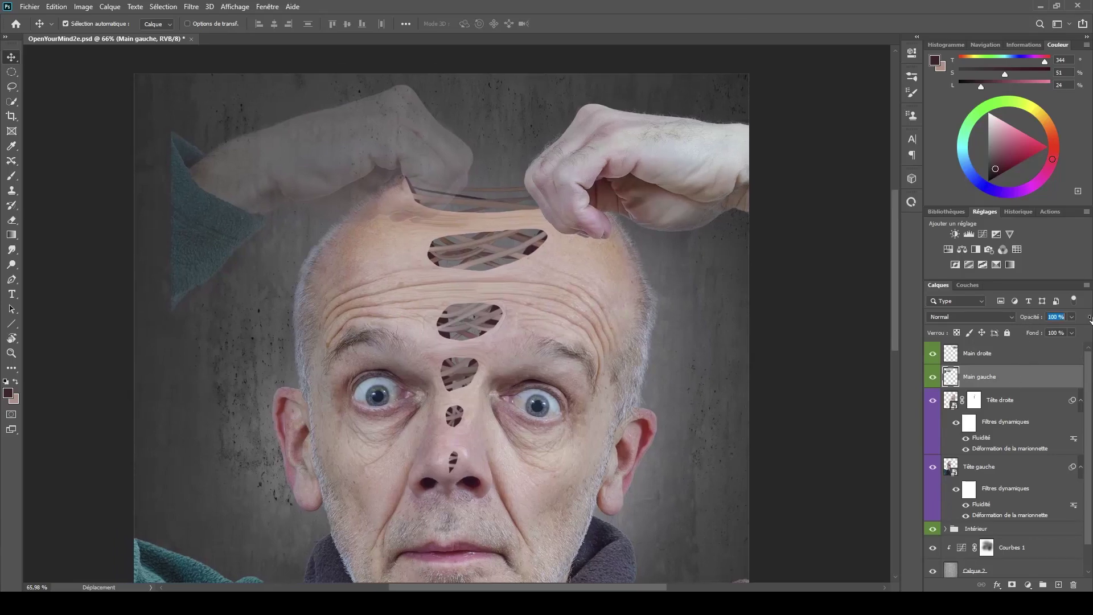
# - Convert the Main gauche layer to a smart object
pyautogui.rightClick(1014, 378)
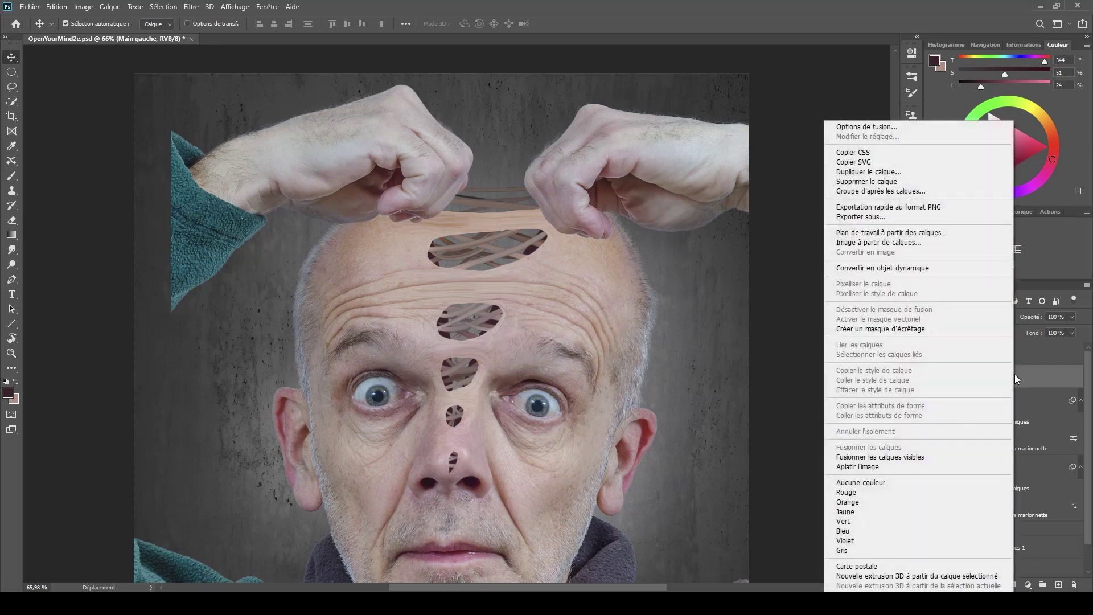
pyautogui.click(919, 268)
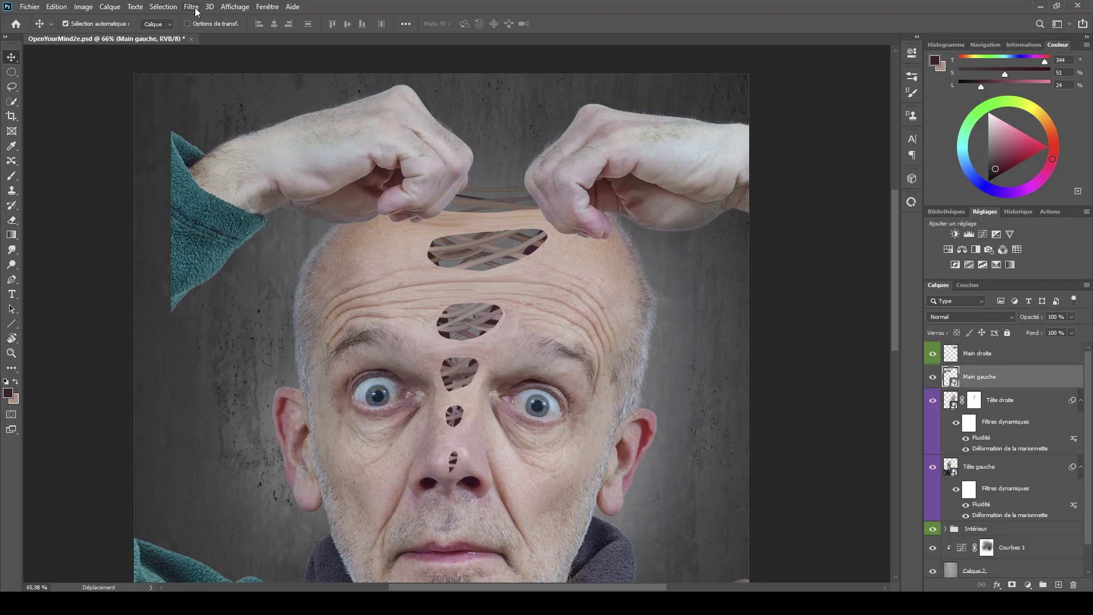
pyautogui.click(67, 10)
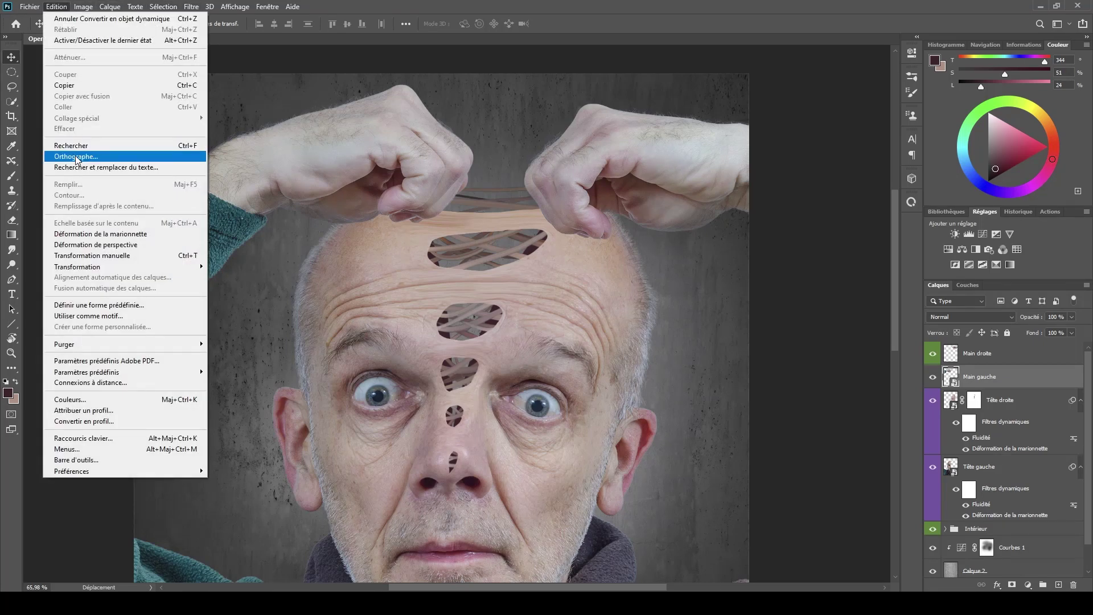
pyautogui.click(338, 9)
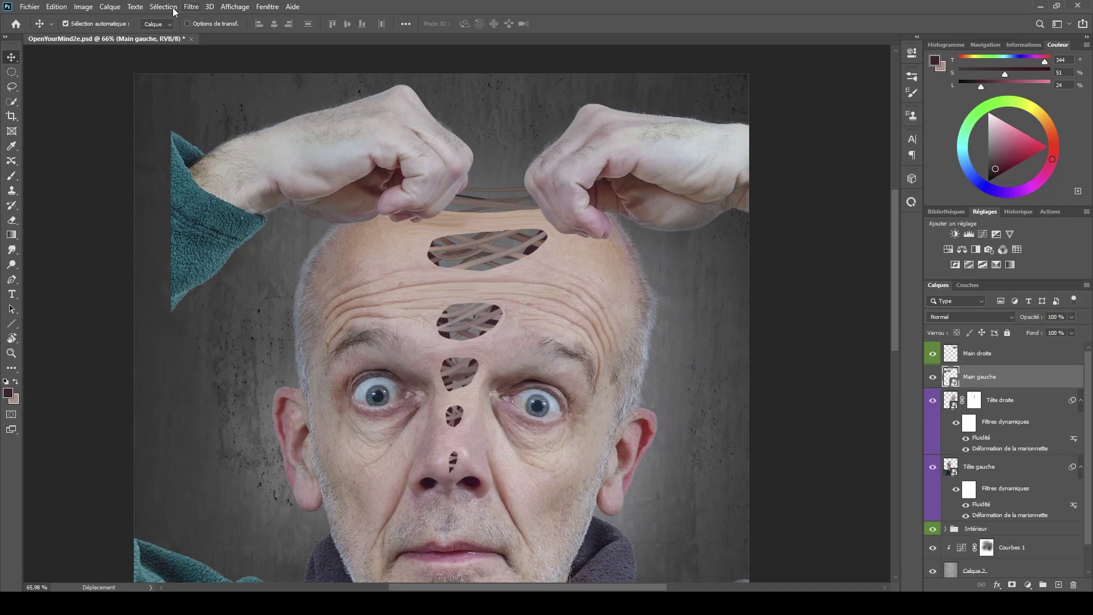
# - Start a Puppet Warp on Main gauche with 10 px expansion, pin the hand, and pull the wrist outward
pyautogui.click(62, 8)
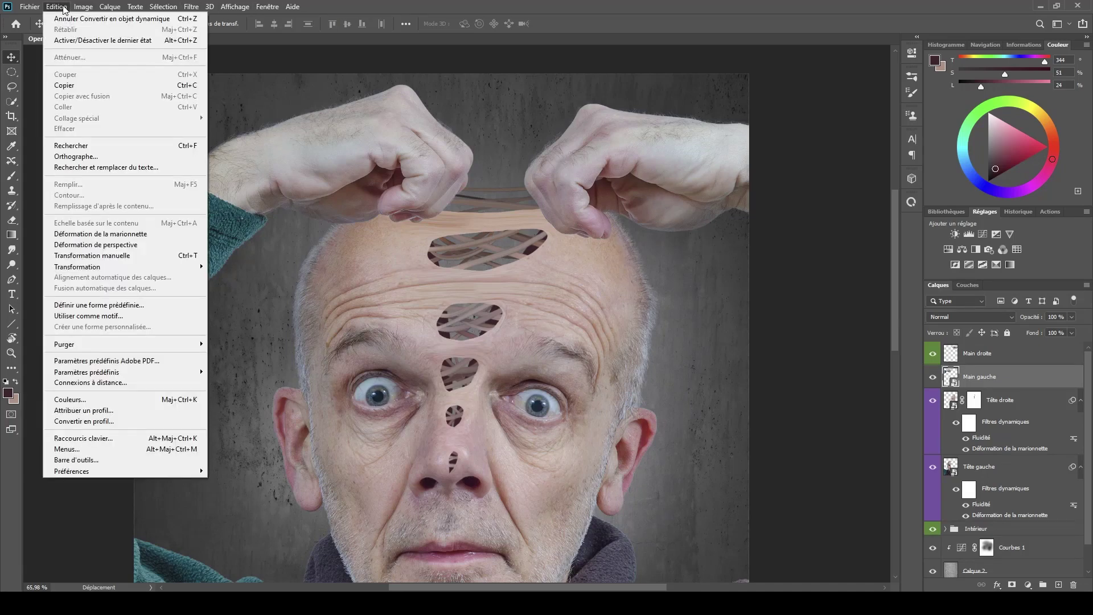
pyautogui.click(93, 234)
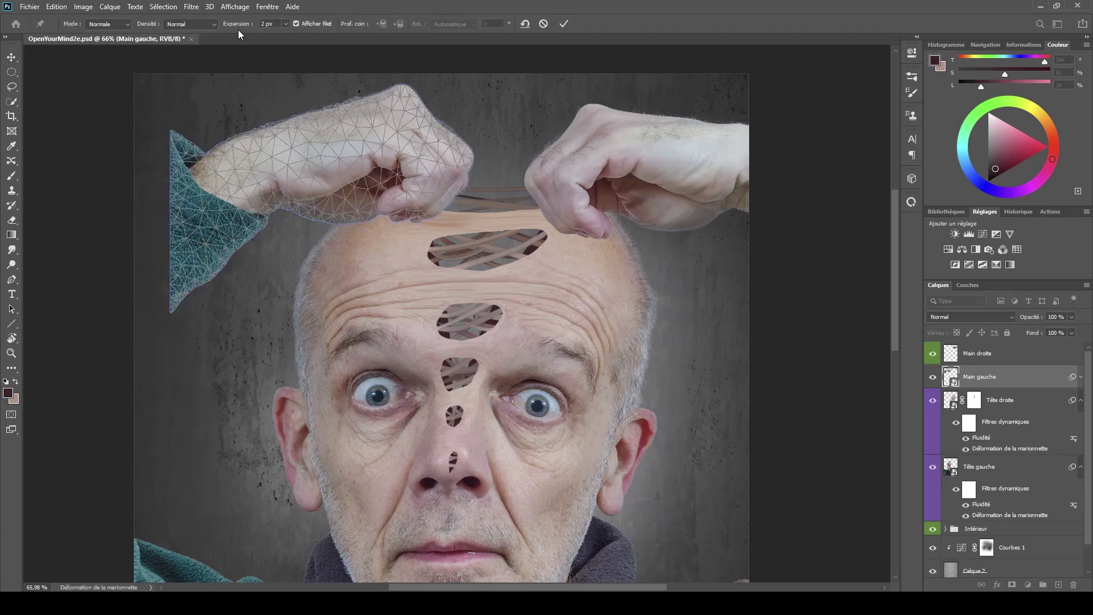
pyautogui.moveTo(237, 25); pyautogui.dragTo(241, 26)
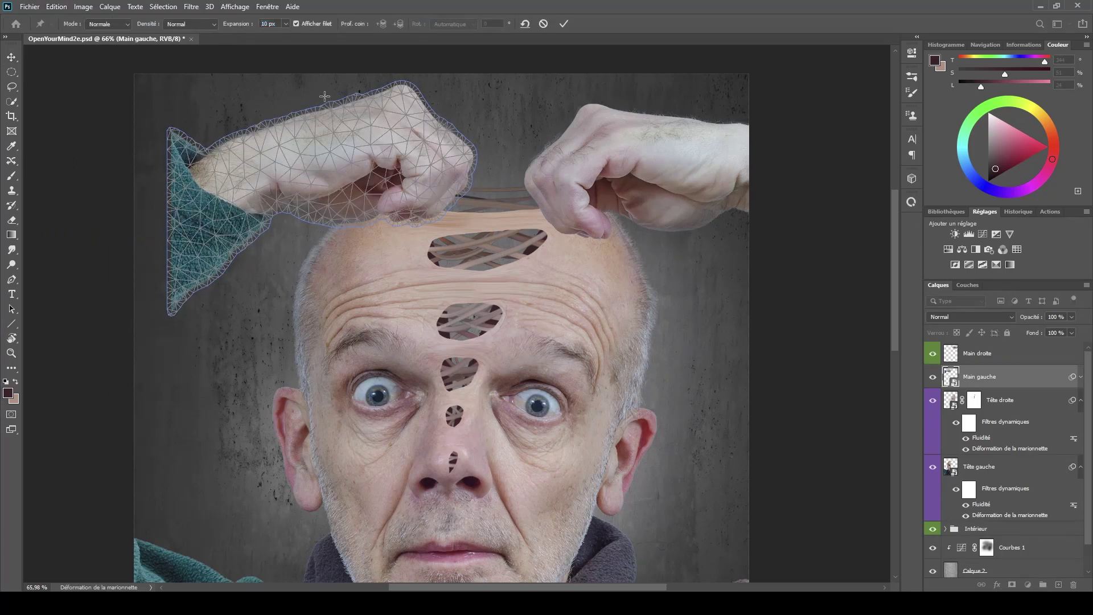
pyautogui.click(401, 138)
pyautogui.click(410, 199)
pyautogui.moveTo(248, 173); pyautogui.dragTo(230, 178)
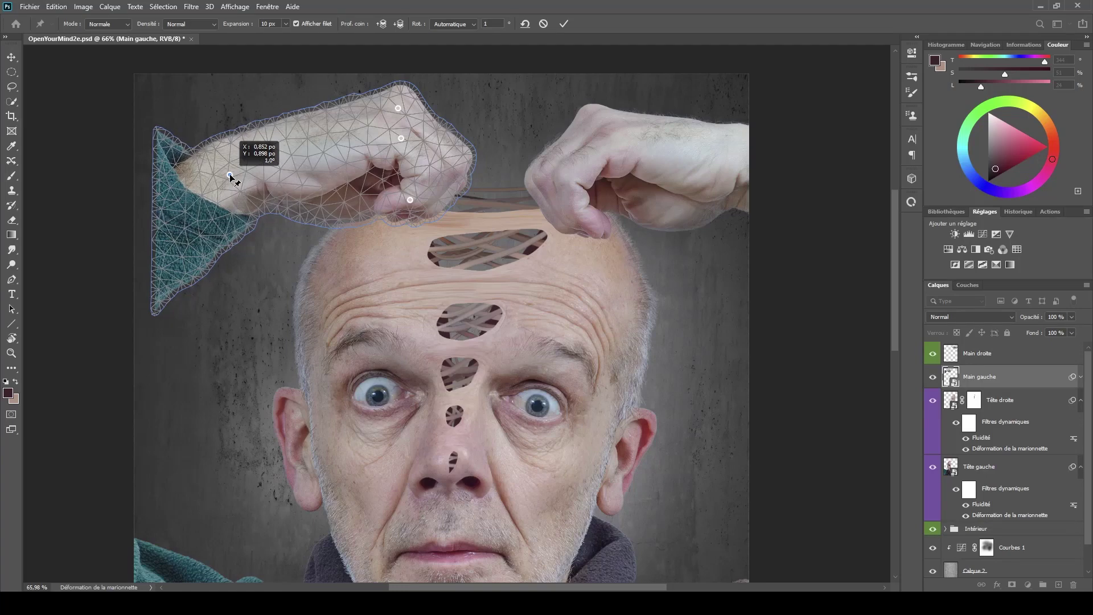
# - Pin the teal sleeve of Main gauche, pull it outward past the canvas edge, hide the mesh, and apply the warp
pyautogui.moveTo(173, 256); pyautogui.dragTo(148, 242)
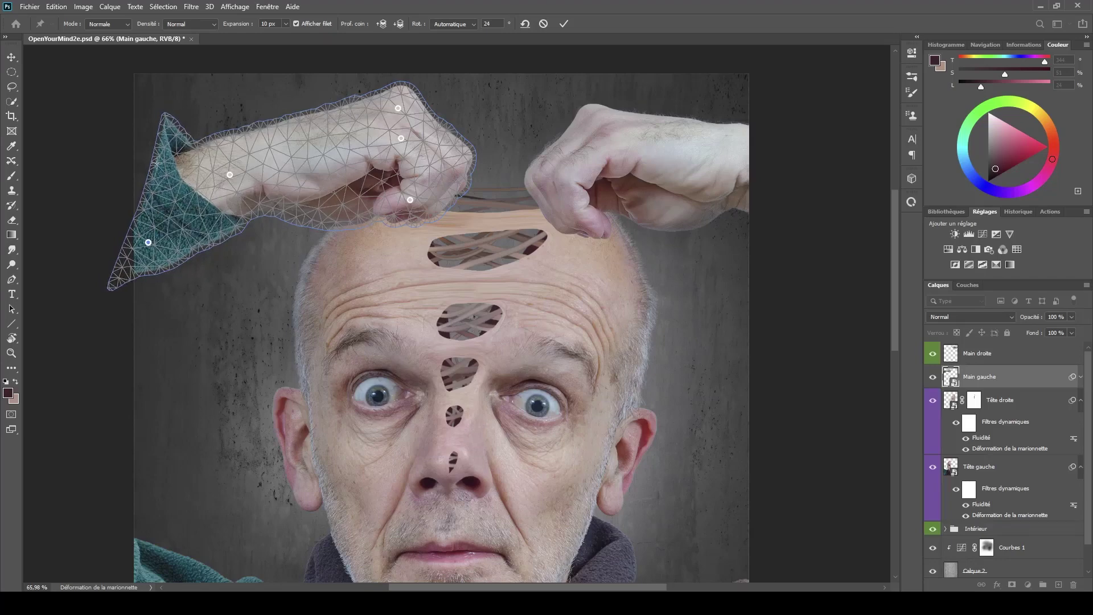
pyautogui.click(155, 162)
pyautogui.moveTo(144, 164); pyautogui.dragTo(149, 245)
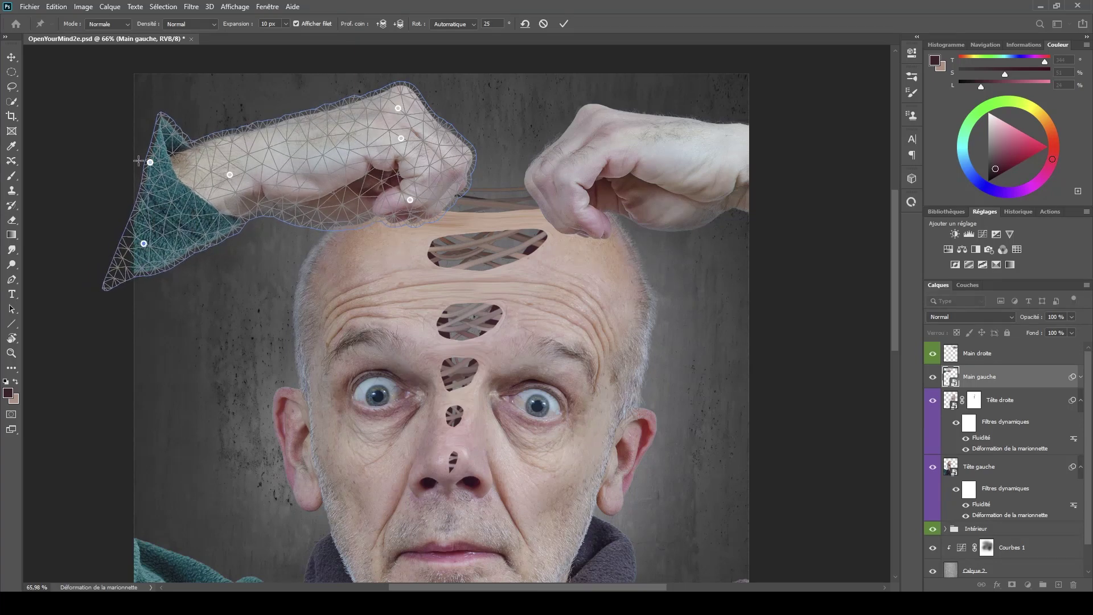
pyautogui.moveTo(150, 163); pyautogui.dragTo(146, 160)
pyautogui.moveTo(161, 124); pyautogui.dragTo(152, 132)
pyautogui.scroll(-5, 284, 328)
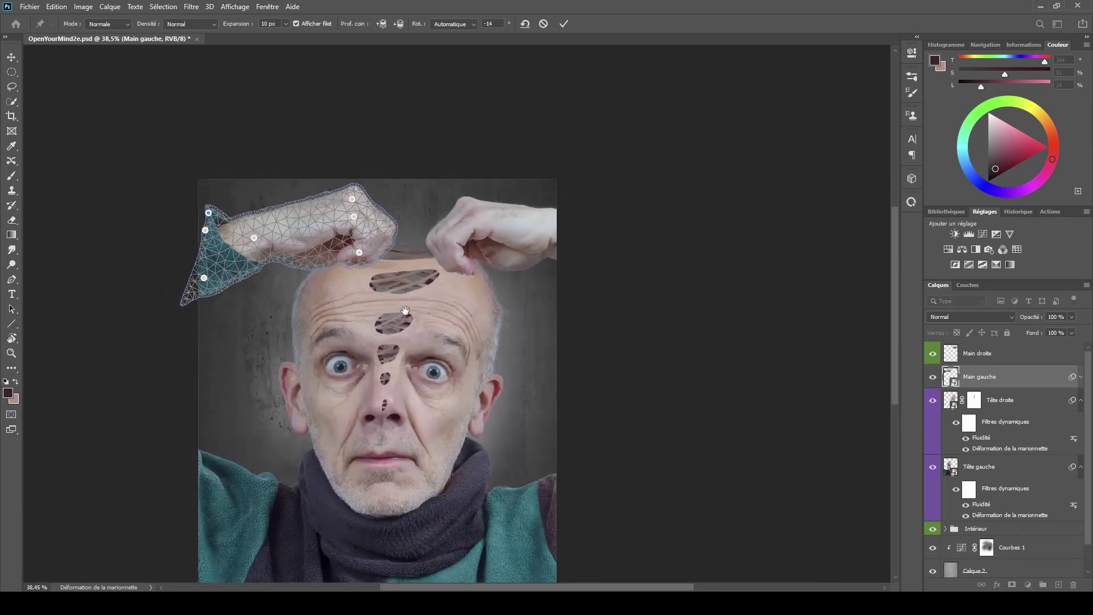
pyautogui.moveTo(346, 395); pyautogui.dragTo(404, 311)
pyautogui.hotkey('ctrl', 'h')
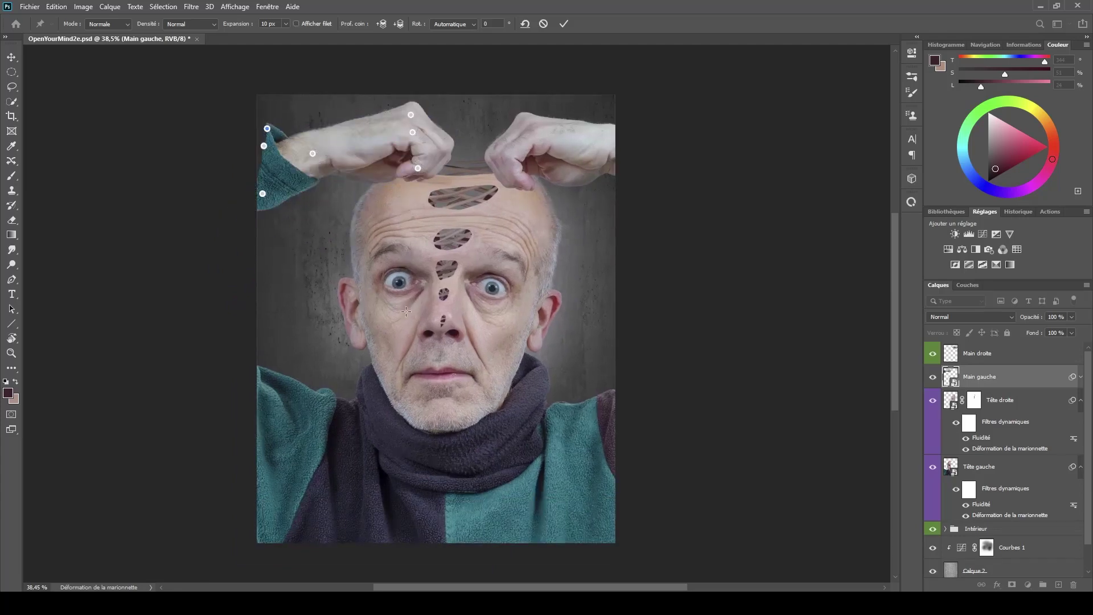
pyautogui.click(563, 24)
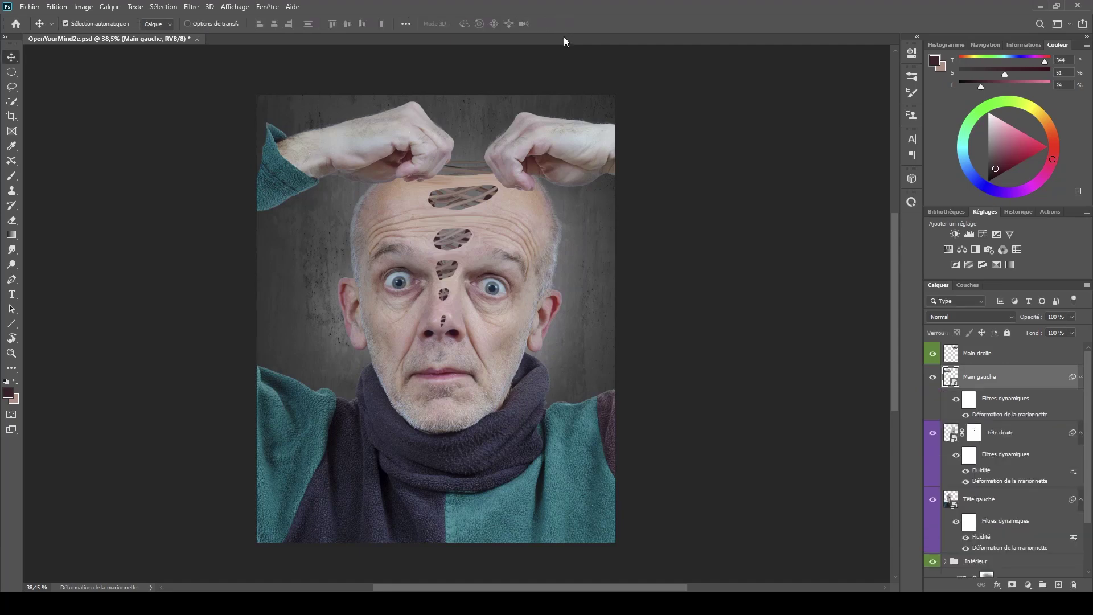
# - Start a free transform on the Main droite layer, place its pivot at the gripping fingers, and lower the layer's opacity to 37%
pyautogui.click(984, 353)
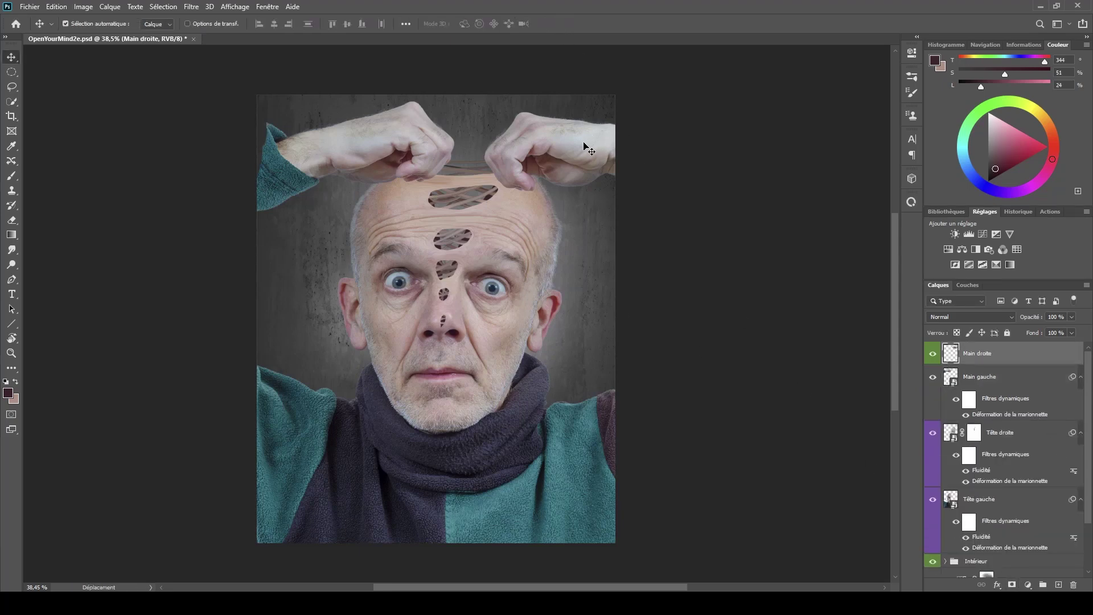
pyautogui.hotkey('ctrl', 't')
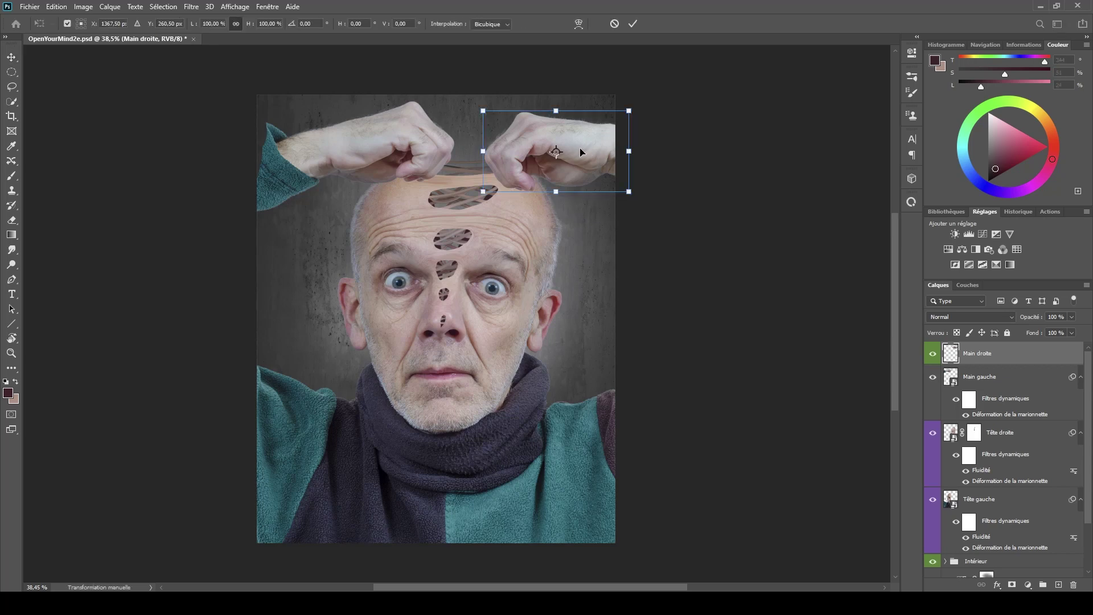
pyautogui.scroll(6, 580, 149)
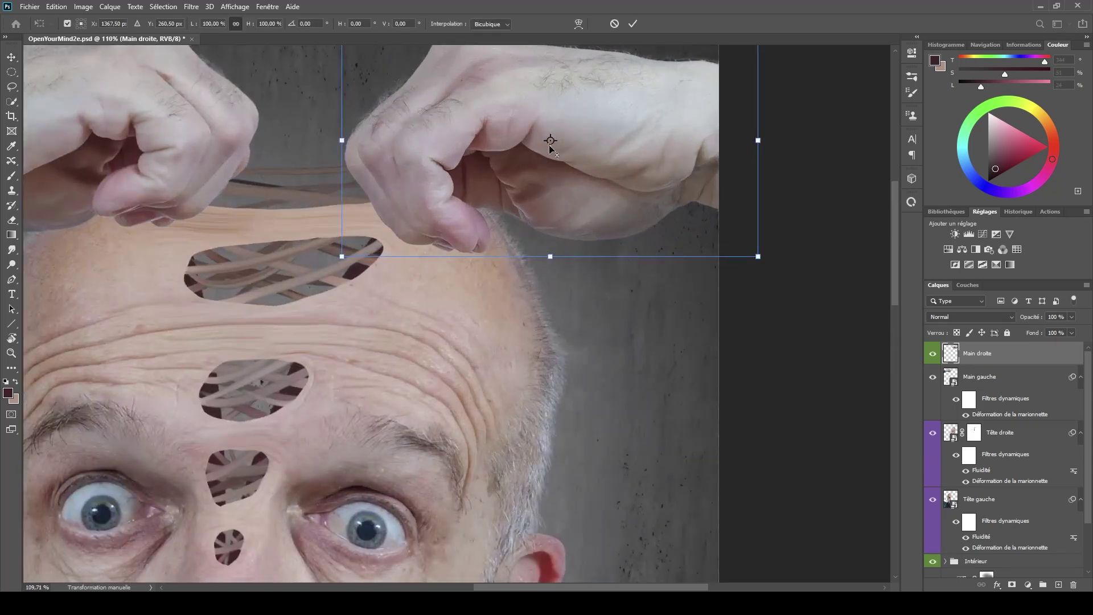
pyautogui.moveTo(550, 140); pyautogui.dragTo(452, 173)
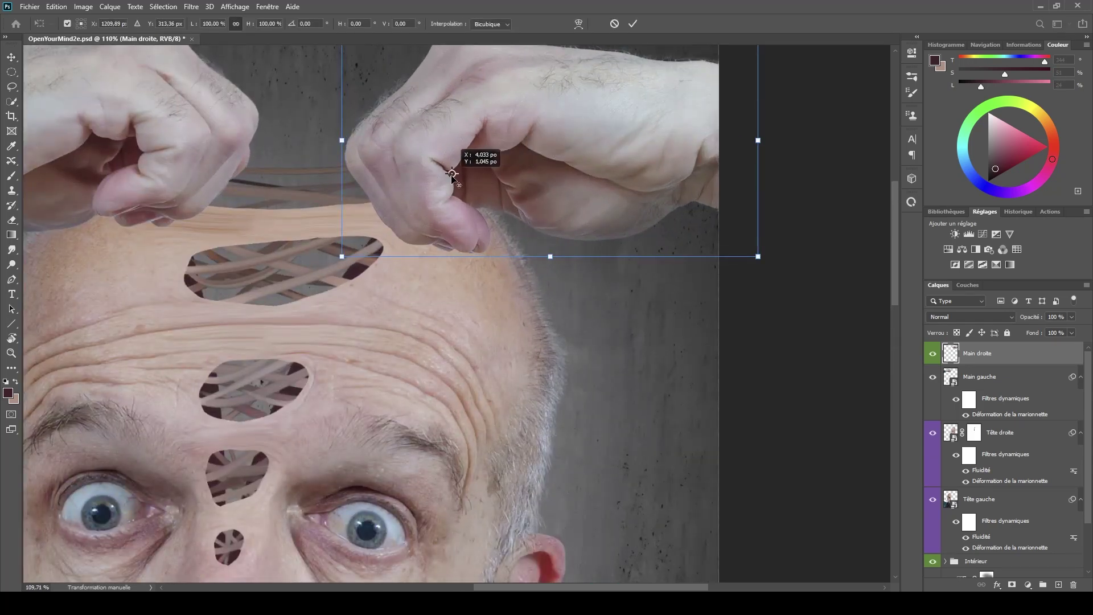
pyautogui.moveTo(1028, 320); pyautogui.dragTo(993, 319)
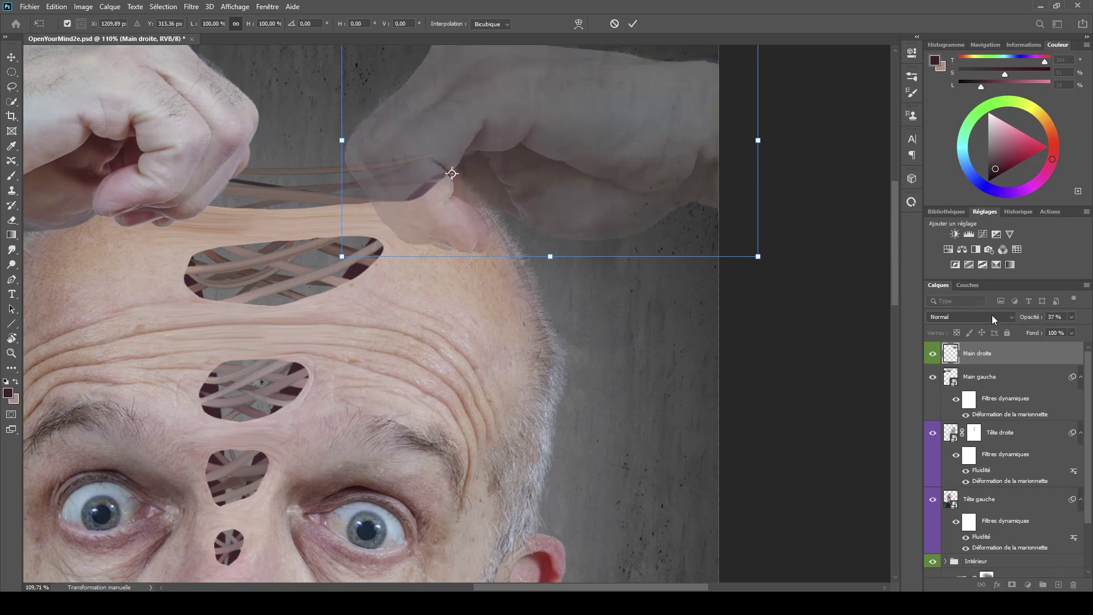
# - Rotate the Main droite hand clockwise about 14° around the gripping fingers so the forearm slopes downward
pyautogui.scroll(-5, 785, 344)
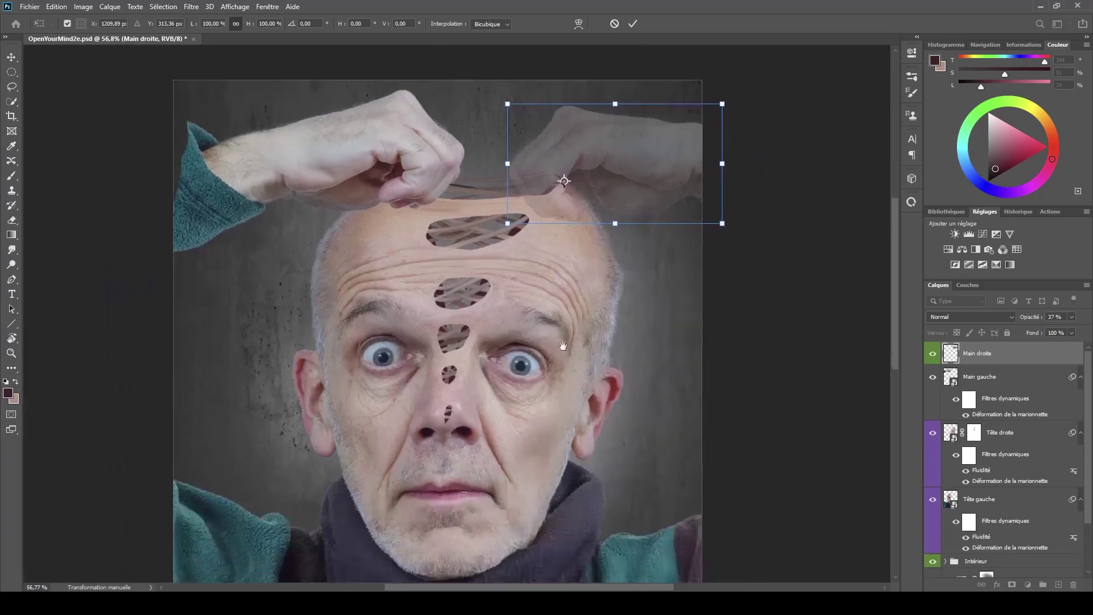
pyautogui.moveTo(562, 345); pyautogui.dragTo(562, 340)
pyautogui.moveTo(787, 178); pyautogui.dragTo(789, 225)
pyautogui.scroll(-3, 714, 353)
pyautogui.moveTo(667, 389); pyautogui.dragTo(635, 343)
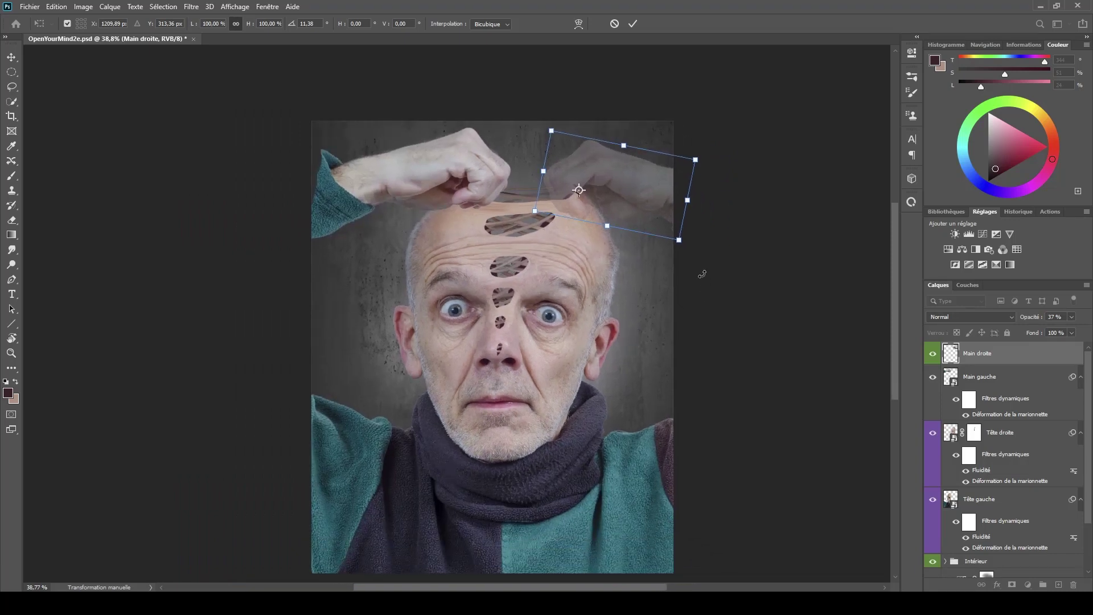
pyautogui.moveTo(702, 273); pyautogui.dragTo(703, 275)
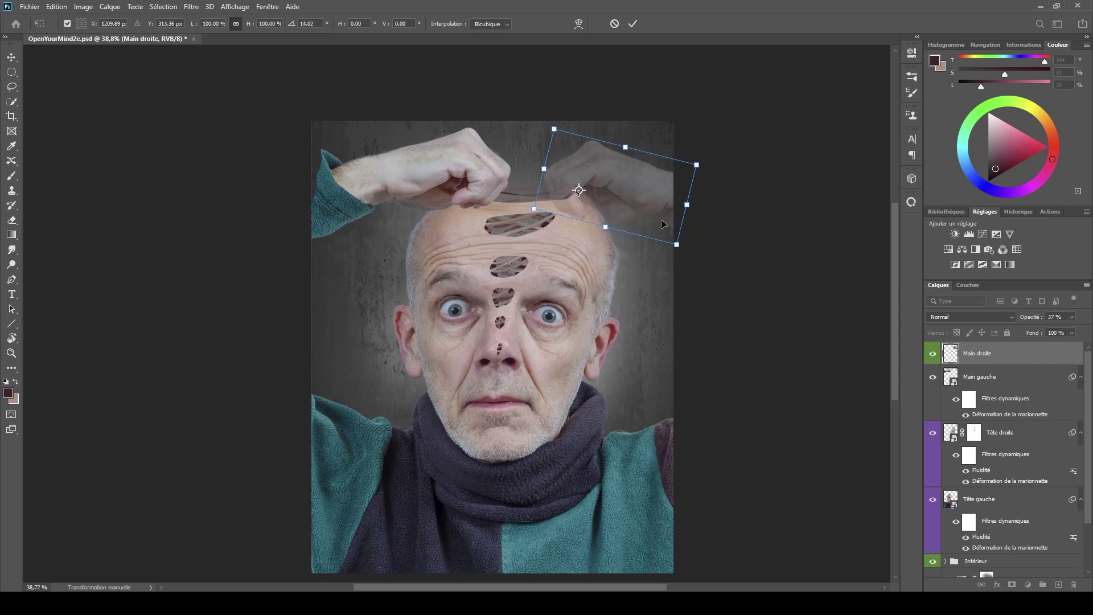
# - Nudge the Main droite hand onto the scalp peak, restore its opacity to 100%, and apply the transform
pyautogui.scroll(1, 660, 220)
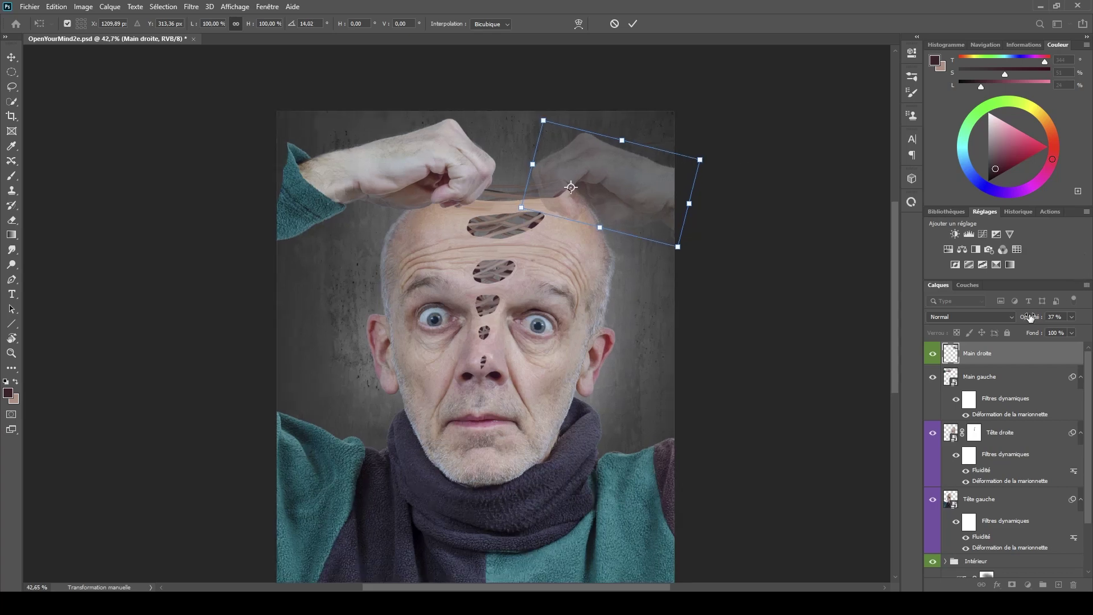
pyautogui.scroll(5, 464, 92)
pyautogui.scroll(3, 657, 279)
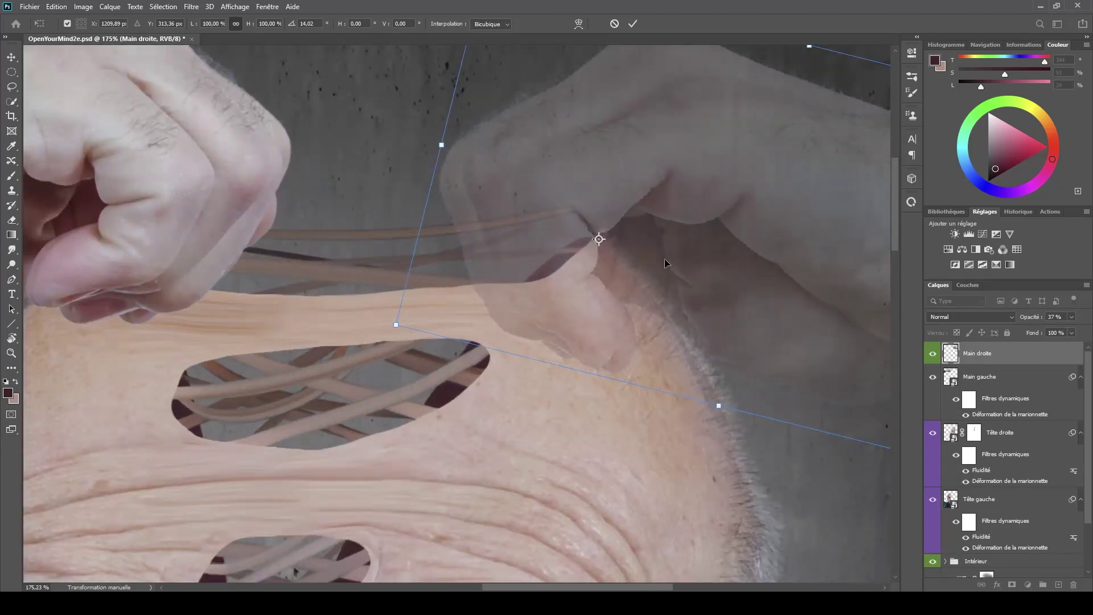
pyautogui.press('Left')
pyautogui.press('Left')
pyautogui.press('Left')
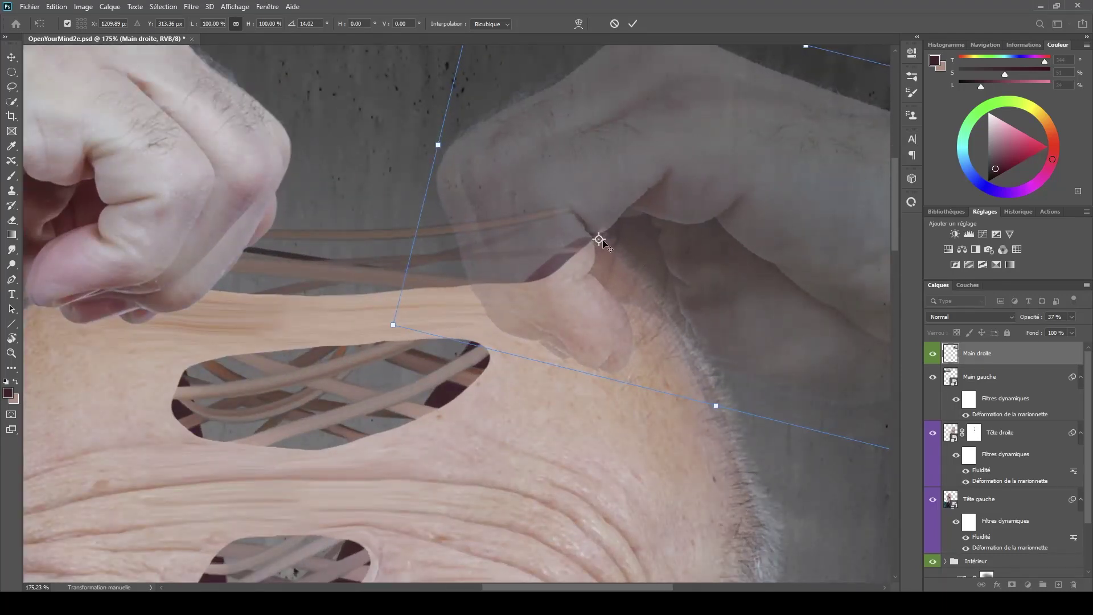
pyautogui.moveTo(598, 239); pyautogui.dragTo(675, 235)
pyautogui.press('Right')
pyautogui.press('Right')
pyautogui.press('Down')
pyautogui.press('Down')
pyautogui.press('Down')
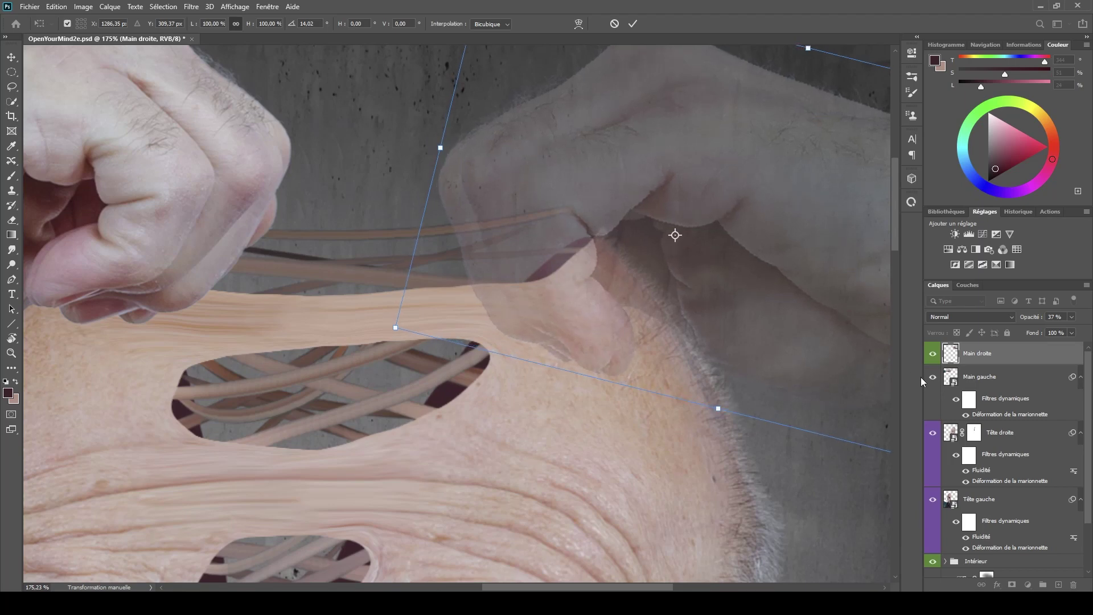
pyautogui.moveTo(1023, 317); pyautogui.dragTo(1059, 317)
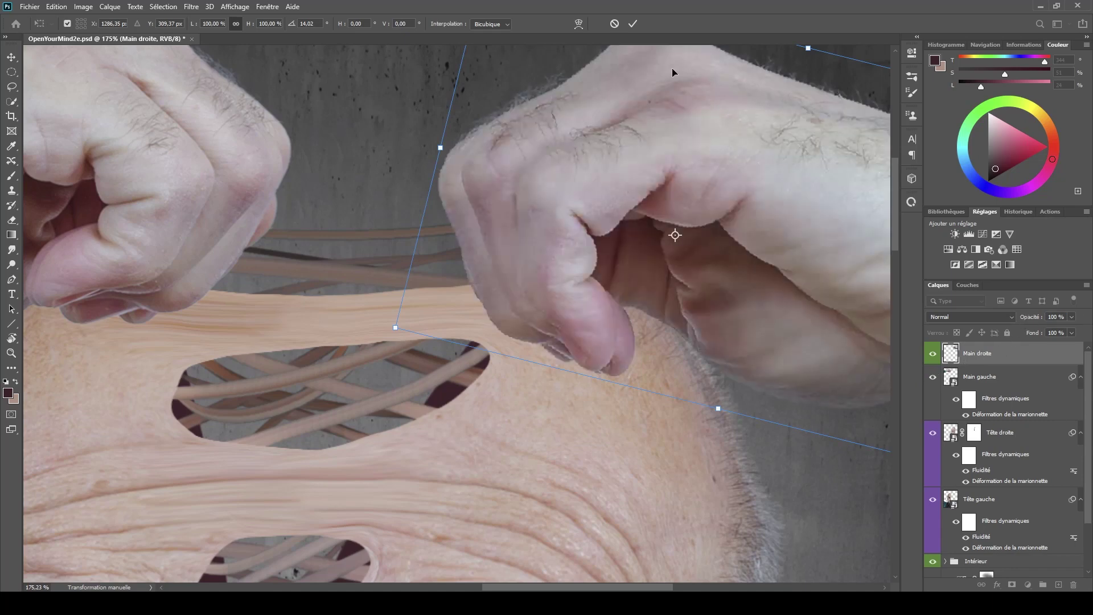
pyautogui.click(633, 23)
# - Convert the Main droite layer to a smart object
pyautogui.scroll(-5, 593, 166)
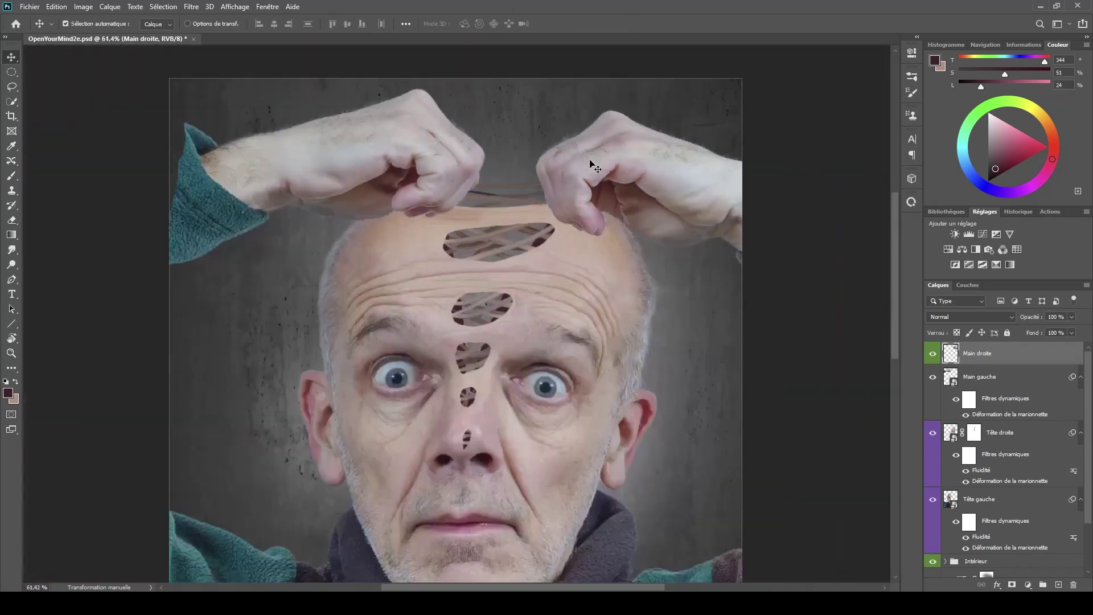
pyautogui.scroll(-2, 543, 244)
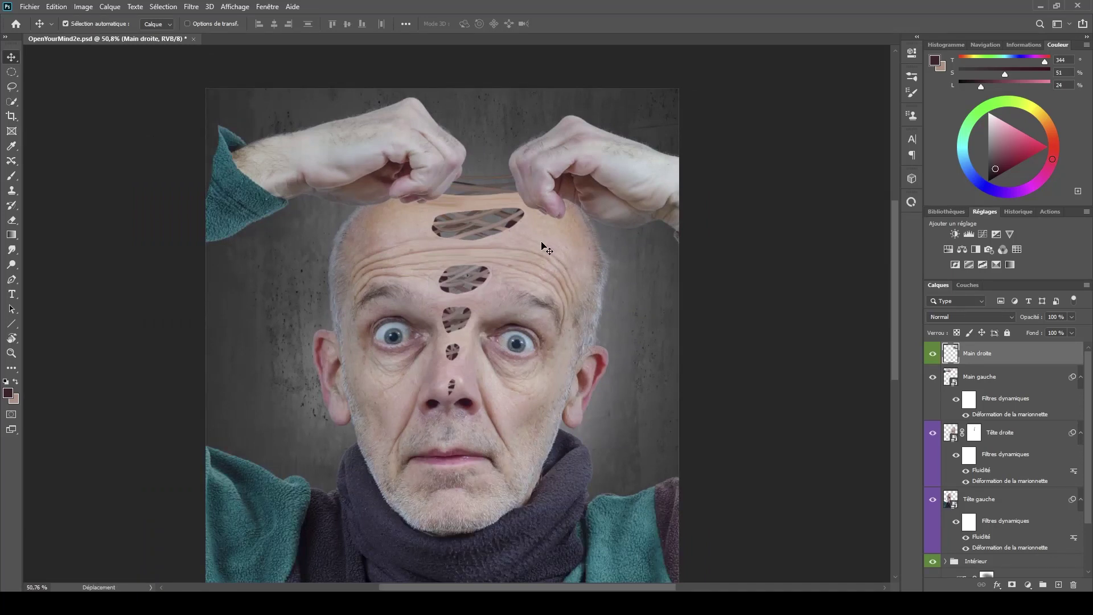
pyautogui.scroll(5, 631, 153)
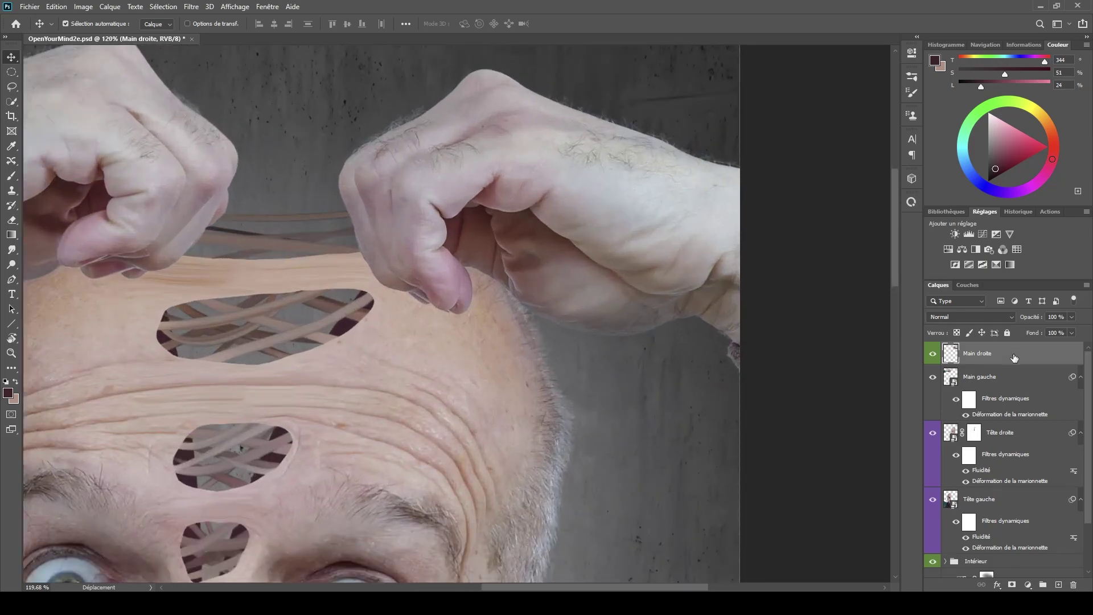
pyautogui.rightClick(1013, 355)
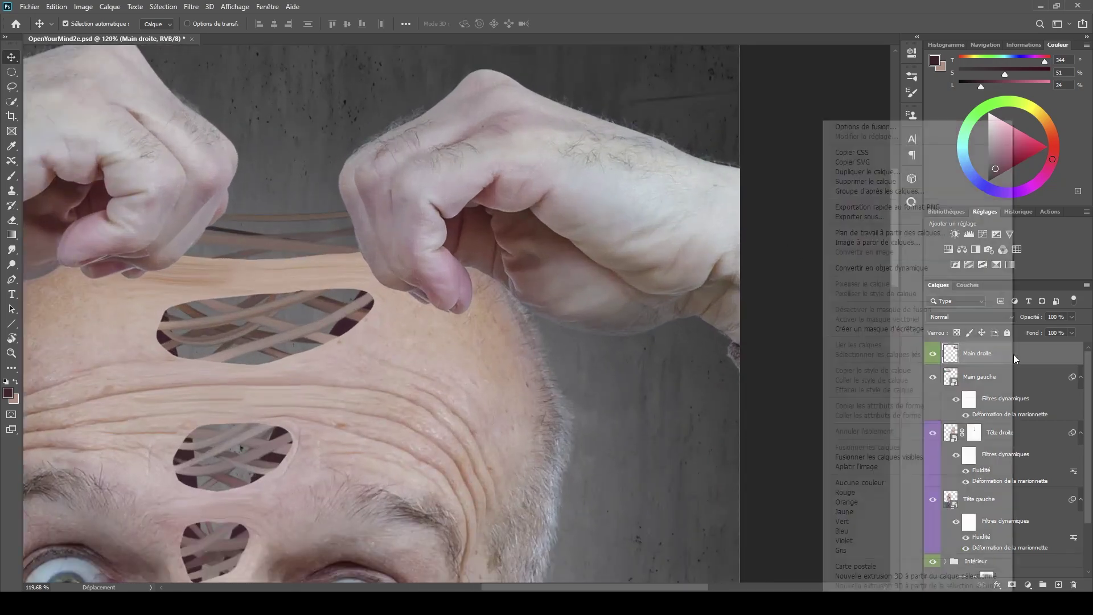
pyautogui.click(926, 268)
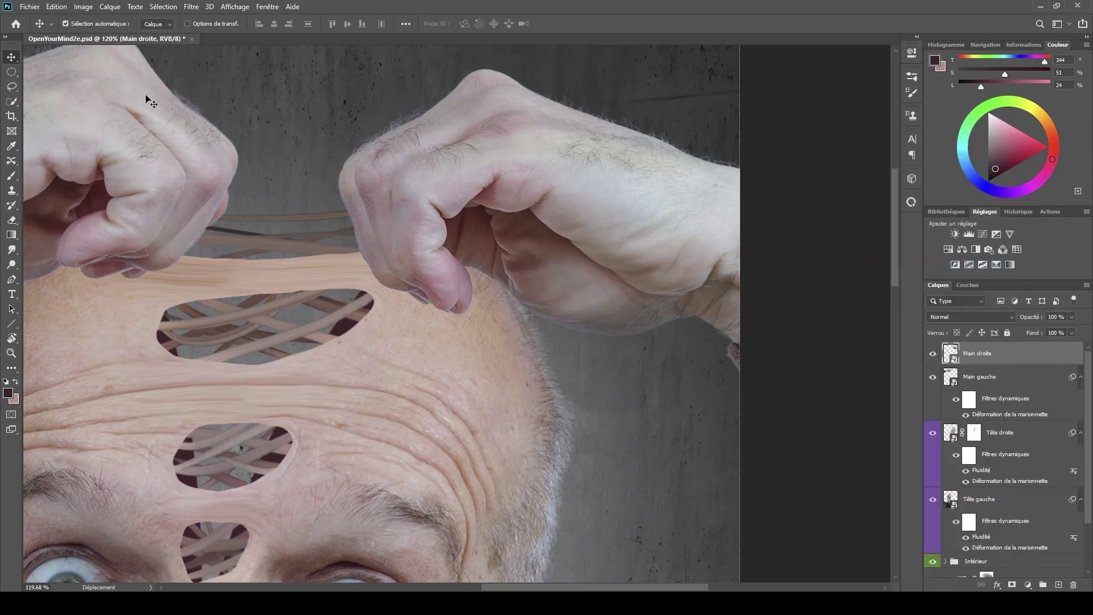
# - Puppet-warp Main droite with 14 px expansion, pinning the hand and pulling the sleeve end beyond the canvas edge
pyautogui.click(61, 7)
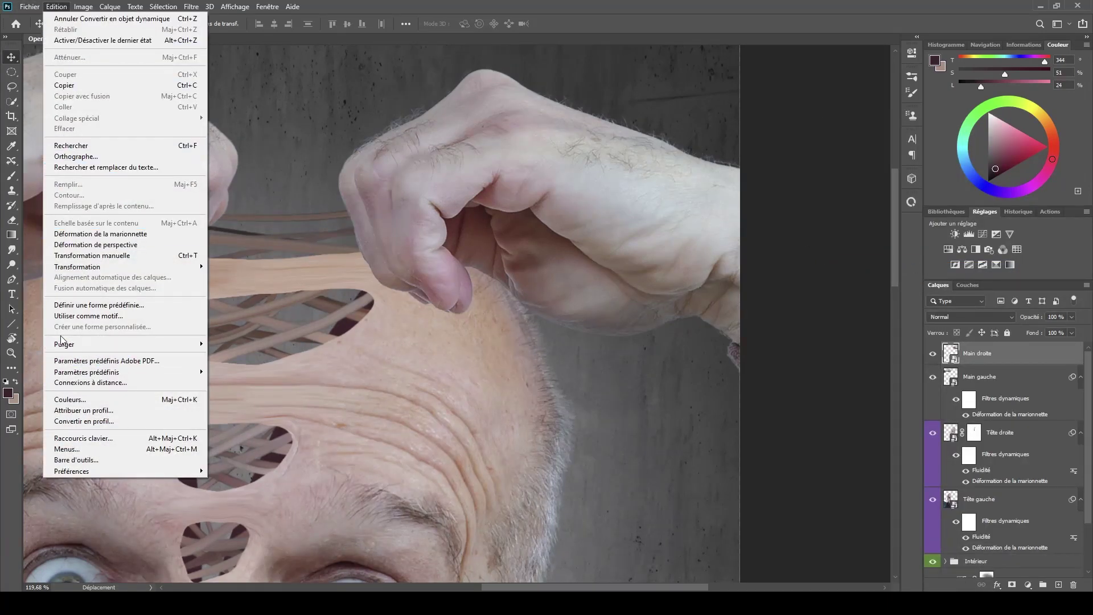
pyautogui.click(82, 235)
pyautogui.moveTo(233, 27); pyautogui.dragTo(244, 28)
pyautogui.click(296, 23)
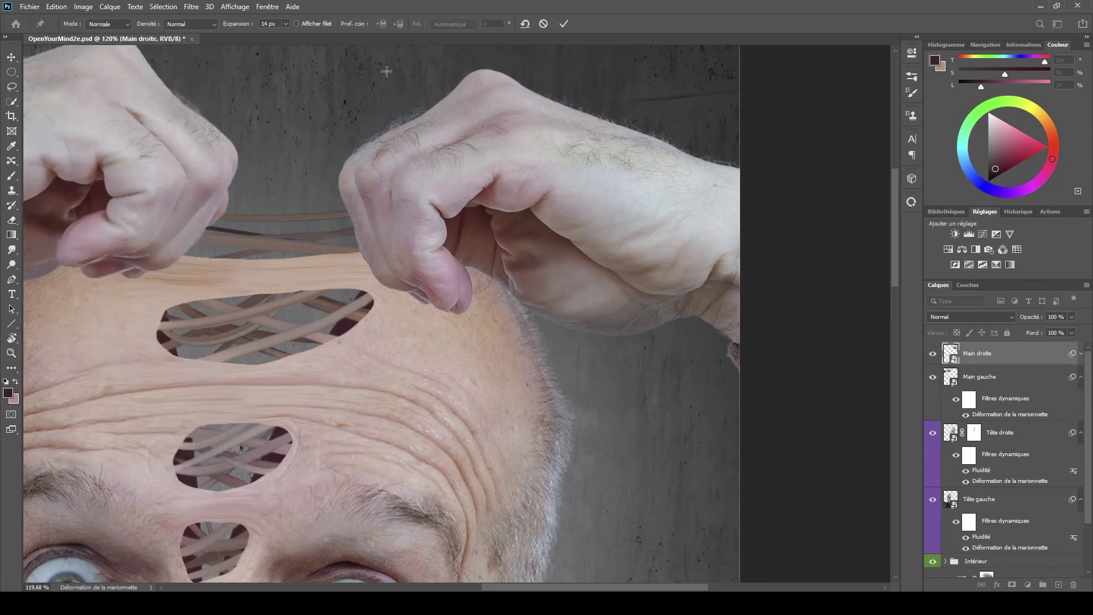
pyautogui.click(595, 222)
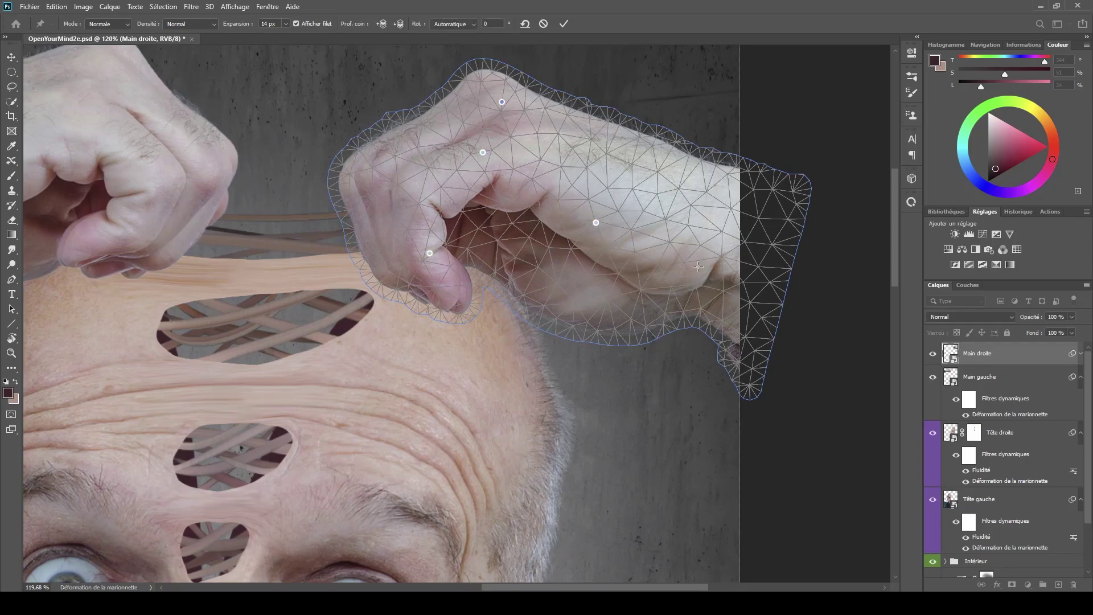
pyautogui.moveTo(757, 347); pyautogui.dragTo(775, 361)
pyautogui.click(563, 23)
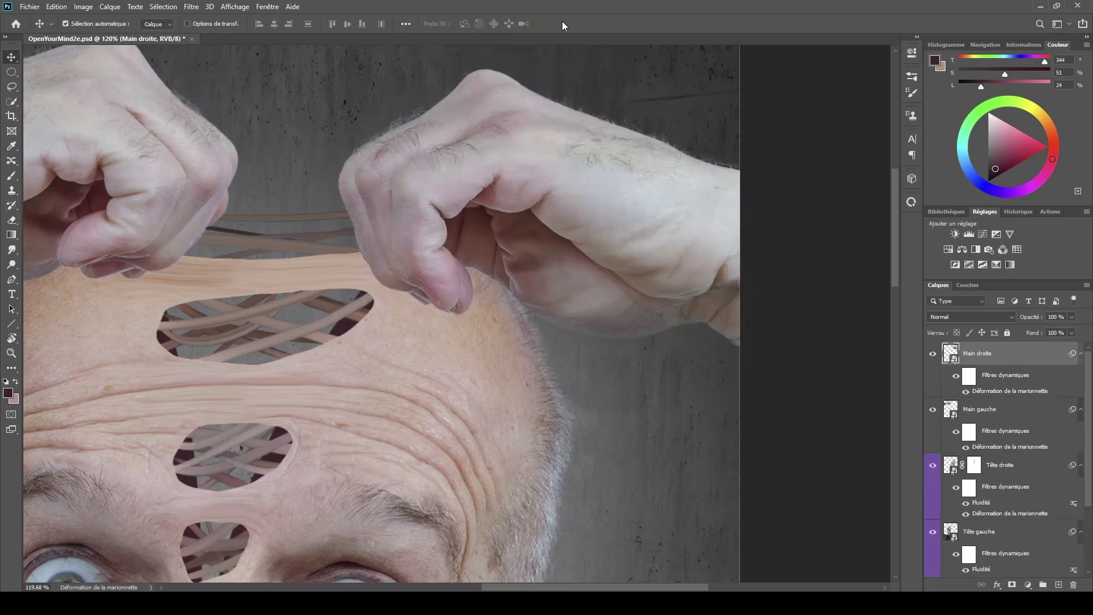
pyautogui.scroll(-5, 419, 252)
pyautogui.scroll(-2, 419, 257)
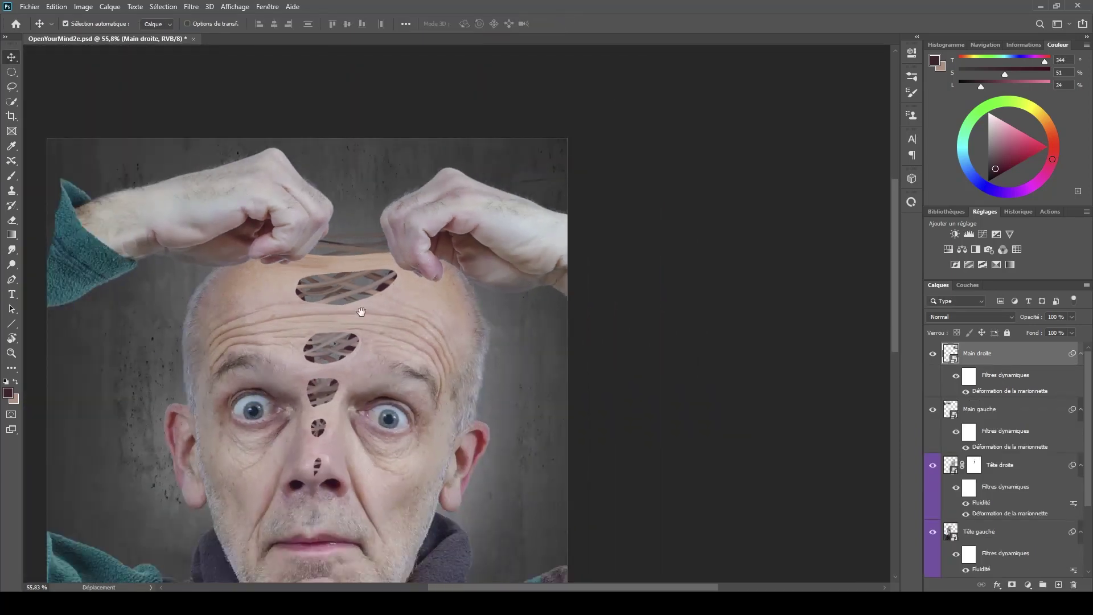
pyautogui.moveTo(361, 312); pyautogui.dragTo(407, 322)
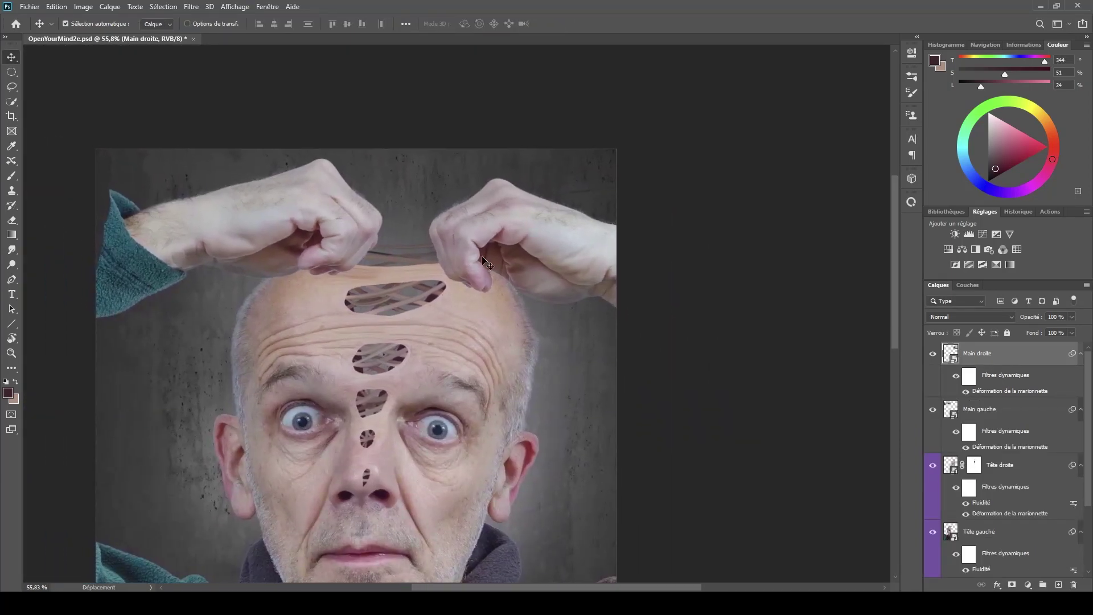
pyautogui.scroll(7, 463, 320)
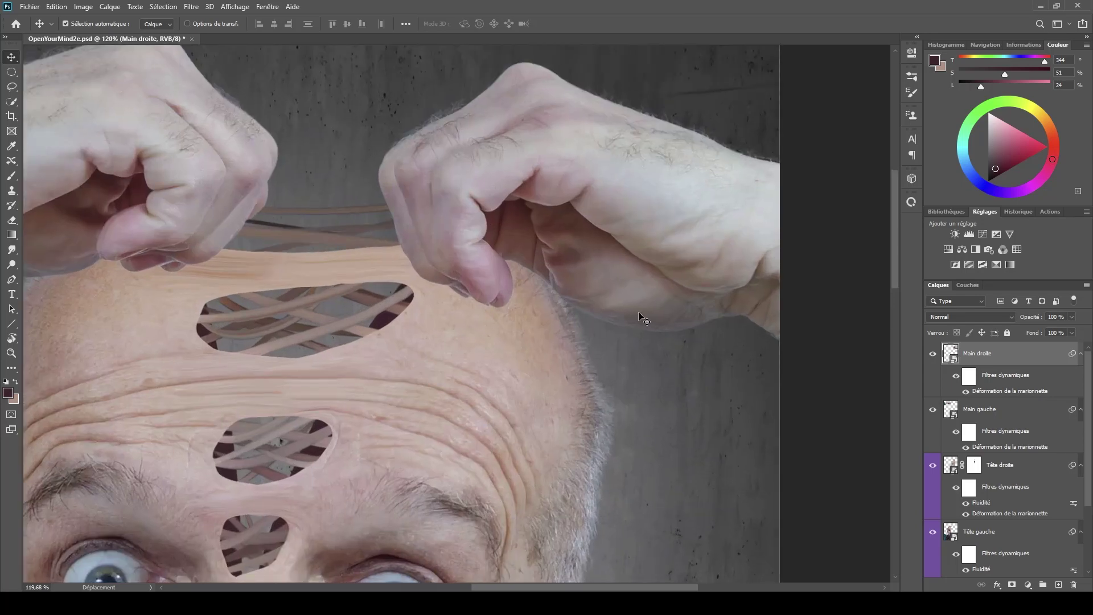
pyautogui.moveTo(1033, 321)
pyautogui.mouseDown()
pyautogui.moveTo(1015, 320)
pyautogui.moveTo(1031, 320)
pyautogui.mouseUp()
pyautogui.scroll(-4, 327, 275)
pyautogui.scroll(1, 342, 268)
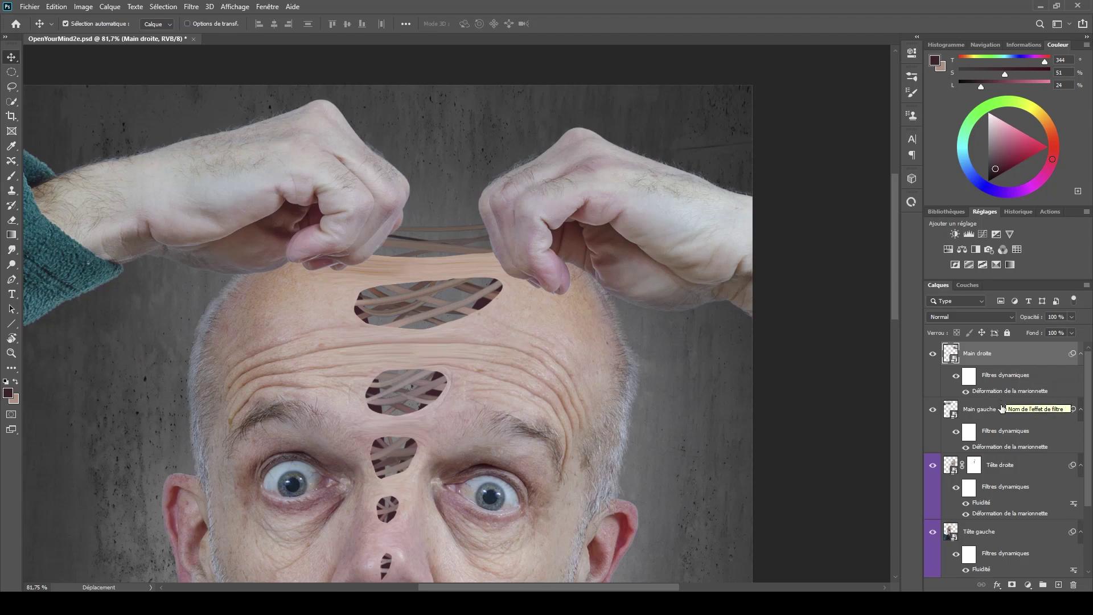
# - Add a blank white layer mask to both the Main droite and Main gauche layers
pyautogui.press('ctrl')
pyautogui.keyDown('ctrl'); pyautogui.click(953, 467); pyautogui.keyUp('ctrl')
pyautogui.click(1012, 585)
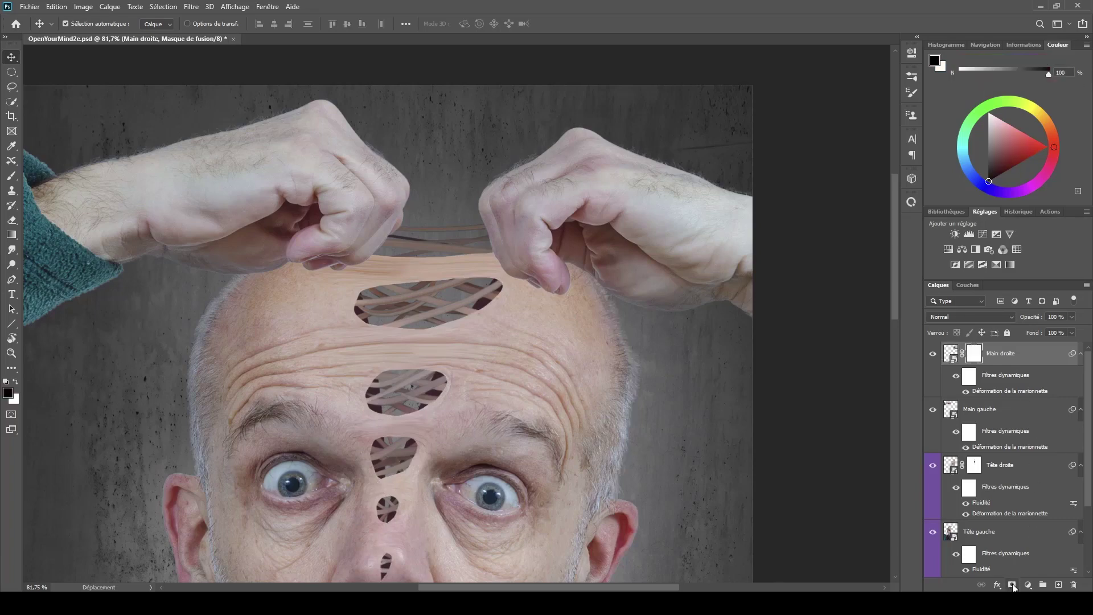
pyautogui.click(1002, 411)
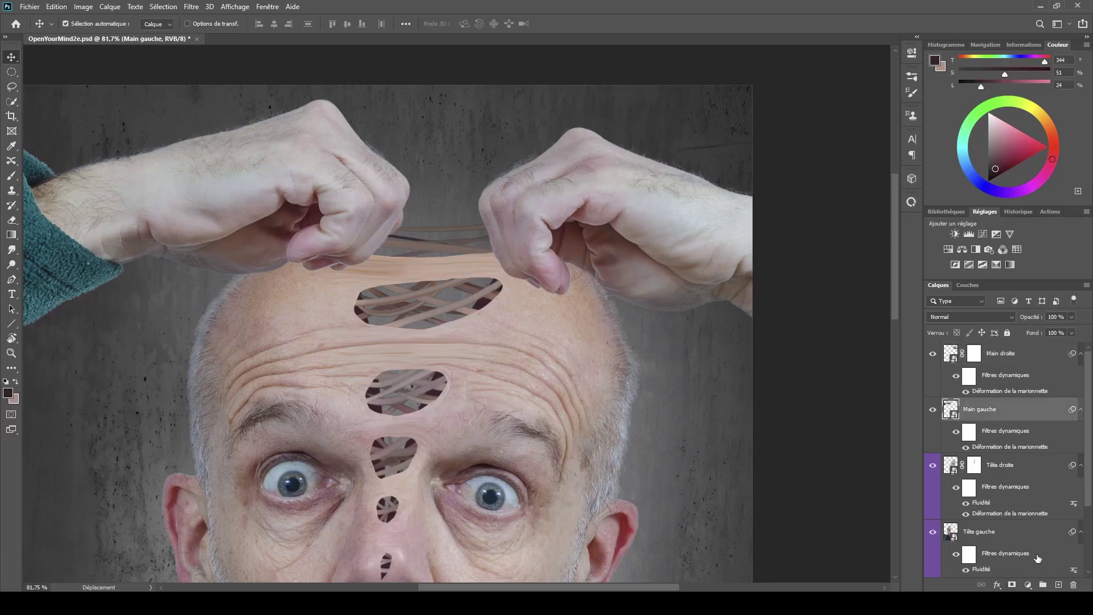
pyautogui.click(1012, 585)
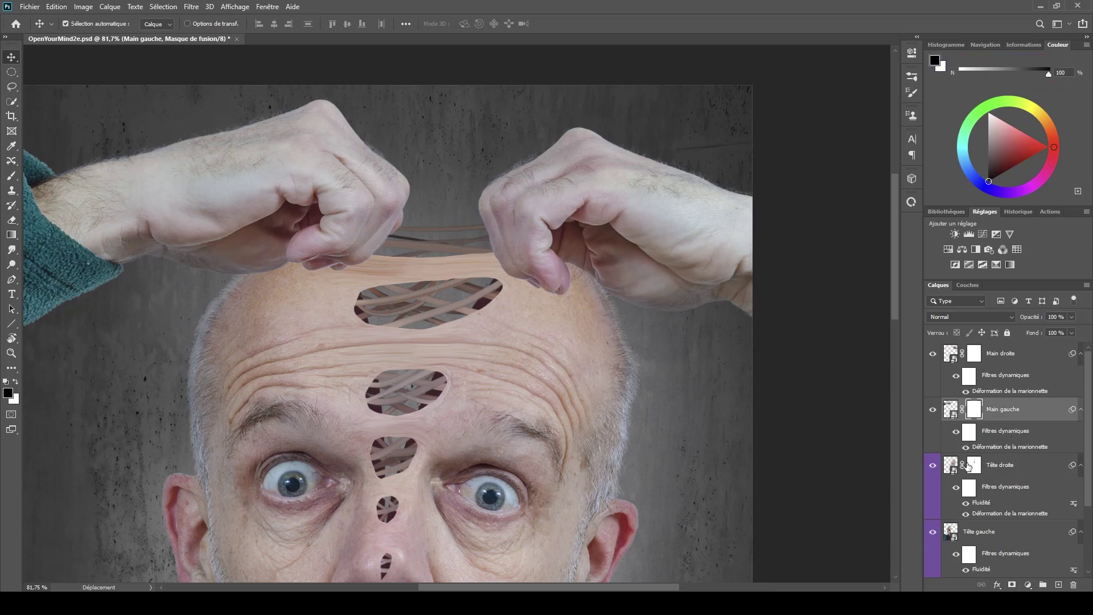
# - Make the Main droite mask active and load the Tête droite layer's outline as a selection
pyautogui.click(980, 354)
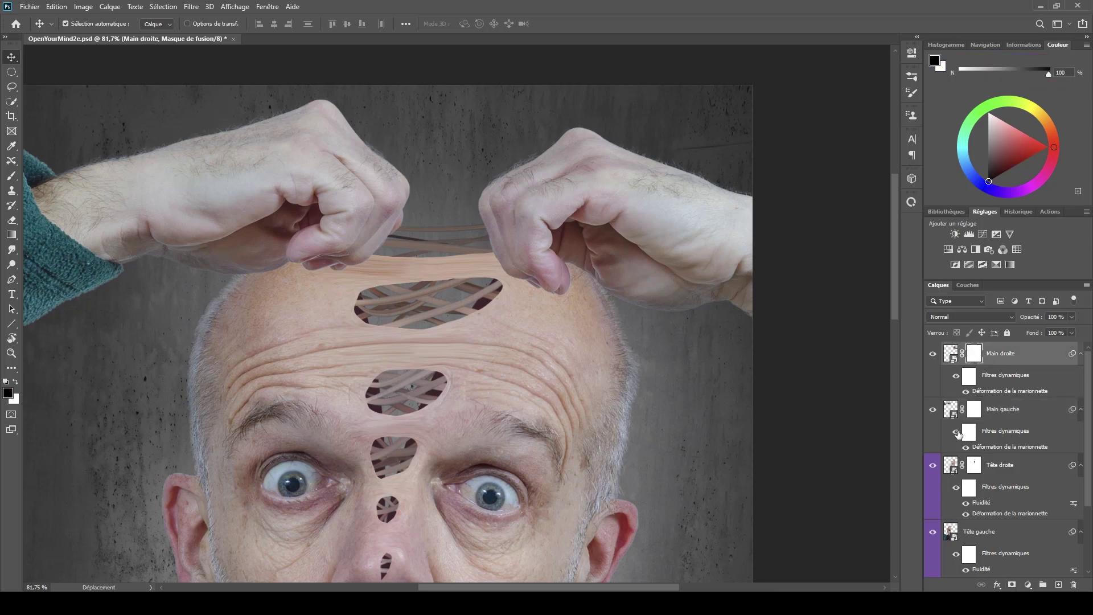
pyautogui.press('ctrl')
pyautogui.keyDown('ctrl'); pyautogui.click(954, 466); pyautogui.keyUp('ctrl')
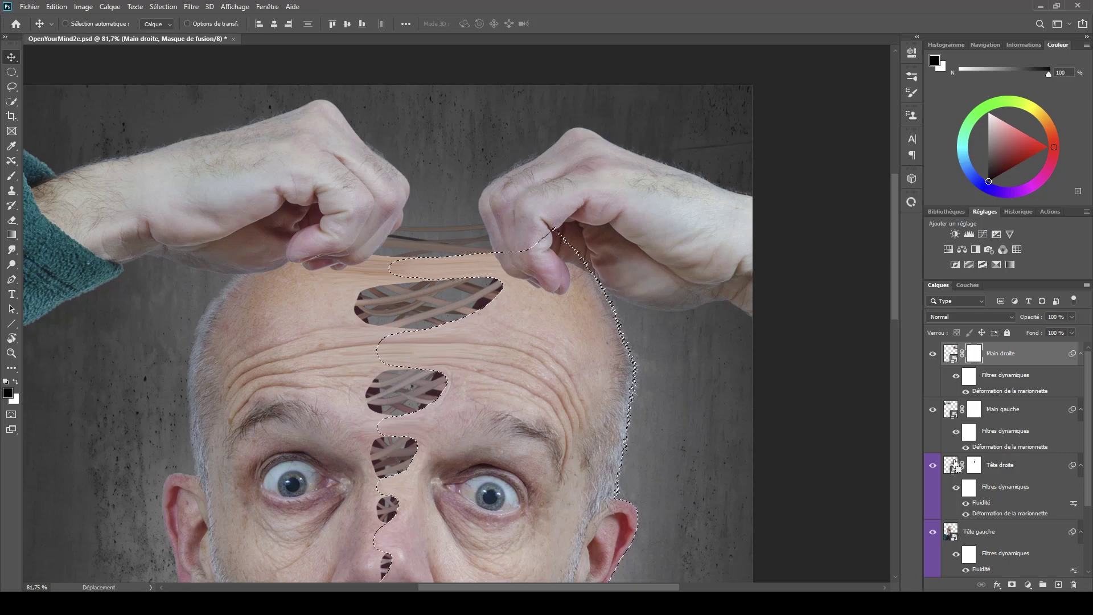
# - Brush black at 100% opacity on the Main droite mask to hide the thumb overlapping the scalp, and deselect
pyautogui.press('b')
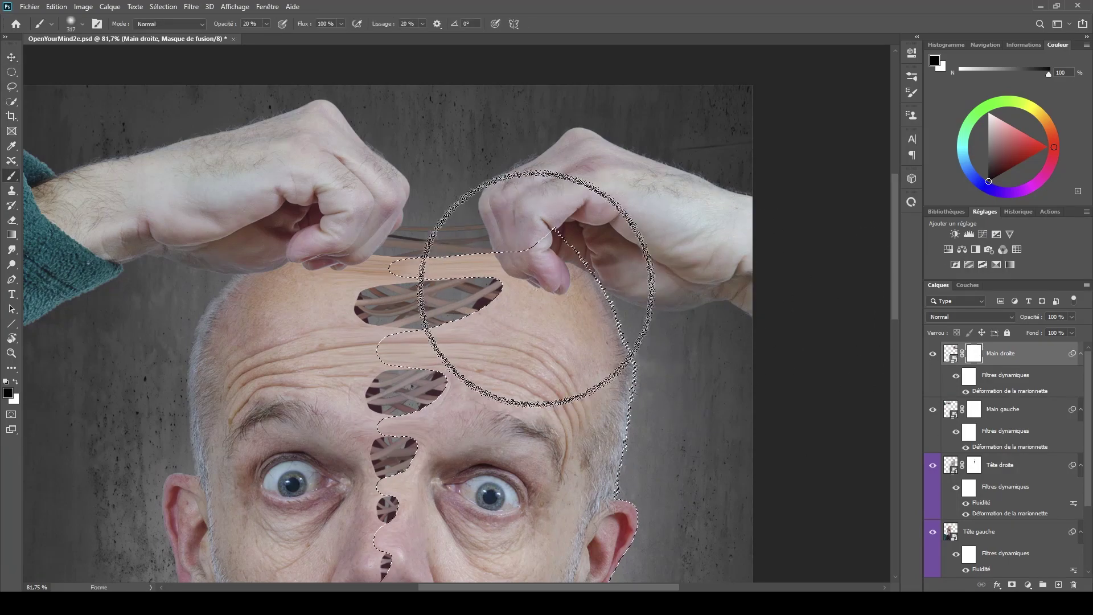
pyautogui.scroll(3, 542, 298)
pyautogui.moveTo(541, 277); pyautogui.dragTo(485, 292)
pyautogui.moveTo(220, 28); pyautogui.dragTo(405, 27)
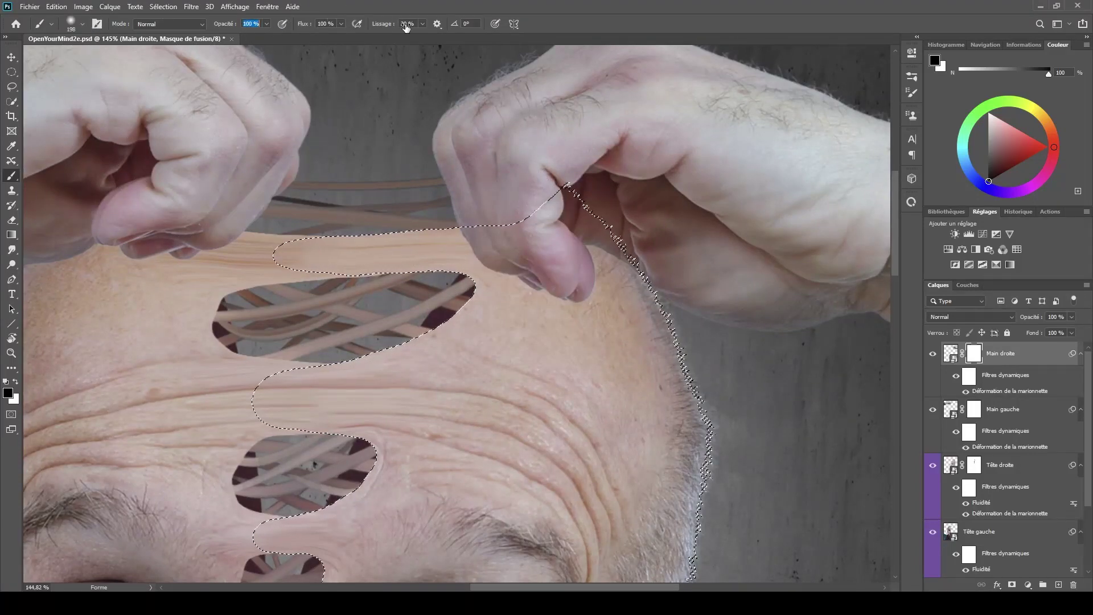
pyautogui.moveTo(481, 324); pyautogui.dragTo(439, 337)
pyautogui.moveTo(575, 317)
pyautogui.mouseDown()
pyautogui.moveTo(548, 284)
pyautogui.moveTo(615, 292)
pyautogui.moveTo(526, 258)
pyautogui.moveTo(458, 256)
pyautogui.moveTo(547, 250)
pyautogui.moveTo(556, 225)
pyautogui.moveTo(550, 231)
pyautogui.moveTo(621, 290)
pyautogui.moveTo(625, 310)
pyautogui.moveTo(564, 219)
pyautogui.moveTo(438, 263)
pyautogui.moveTo(517, 243)
pyautogui.moveTo(554, 292)
pyautogui.mouseUp()
pyautogui.scroll(-1, 575, 394)
pyautogui.scroll(-6, 576, 393)
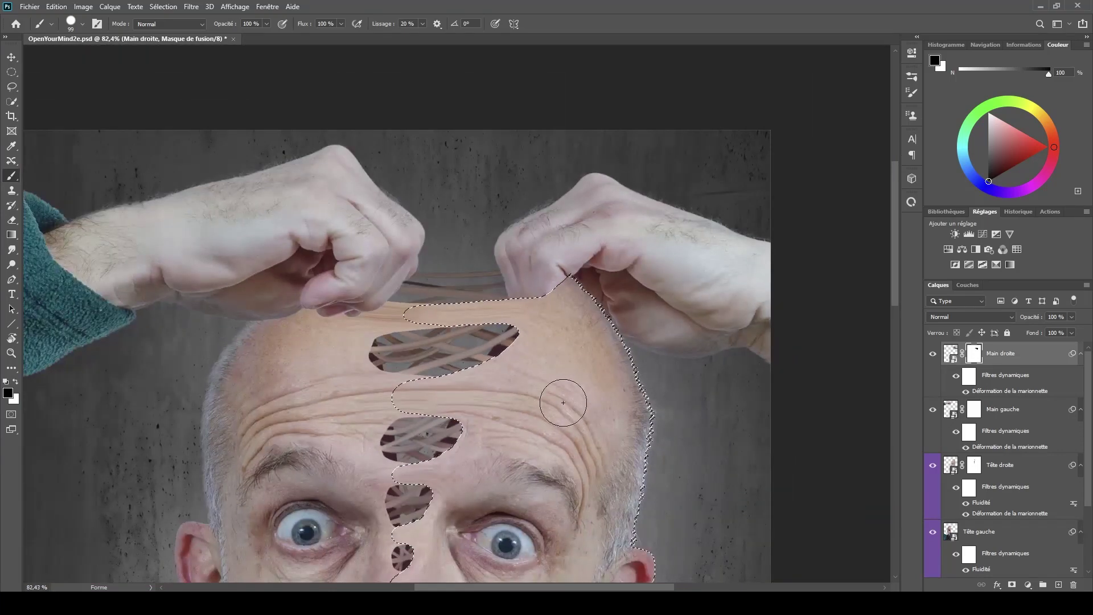
pyautogui.scroll(-1, 565, 393)
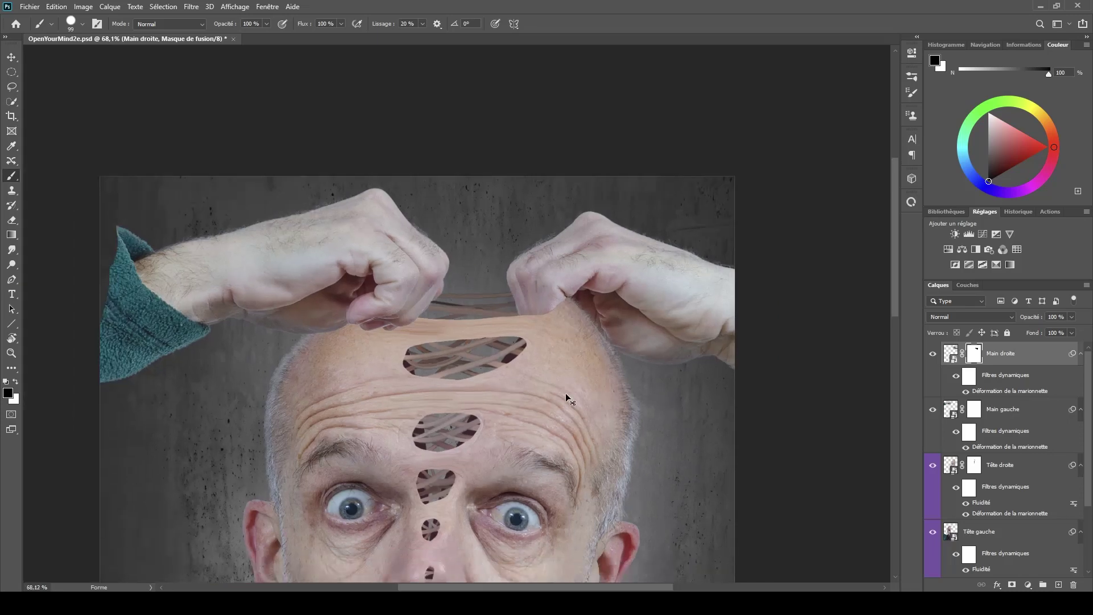
pyautogui.scroll(4, 552, 352)
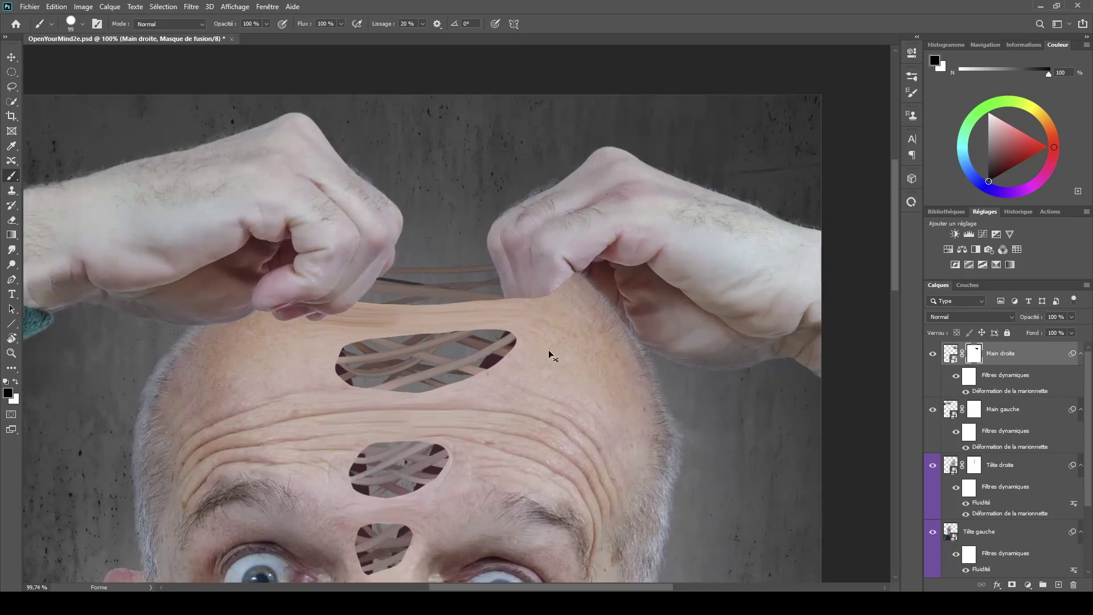
pyautogui.scroll(-3, 548, 349)
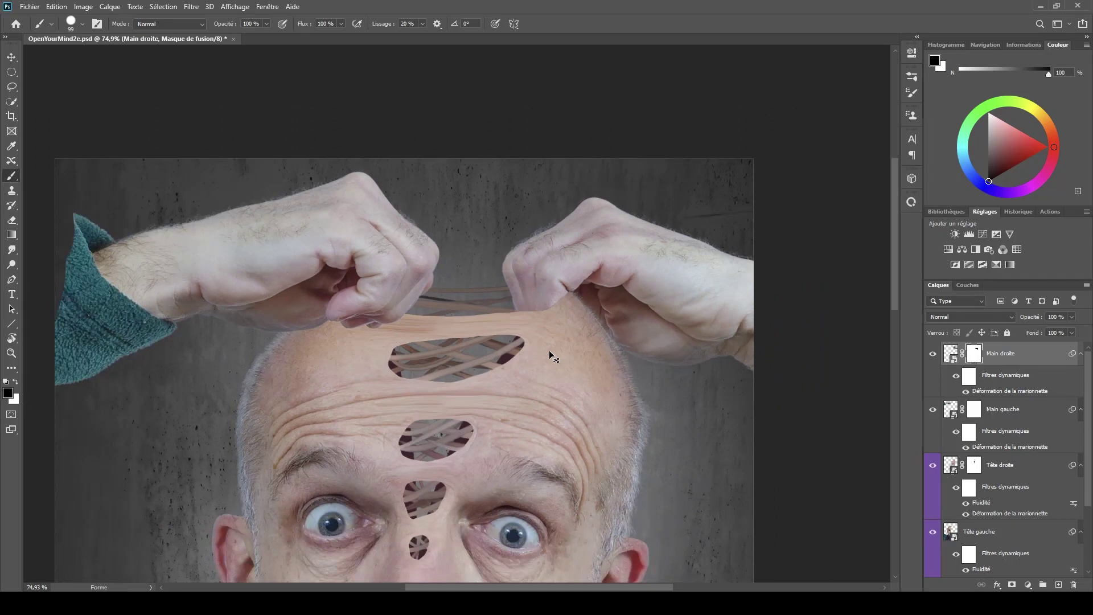
pyautogui.scroll(-1, 548, 350)
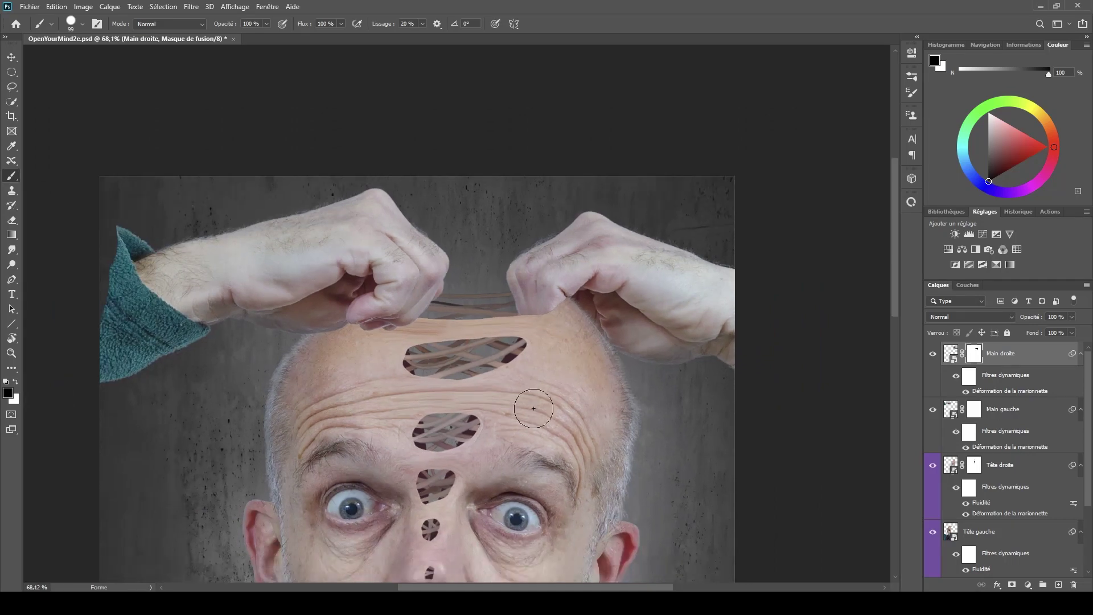
pyautogui.moveTo(524, 402); pyautogui.dragTo(553, 370)
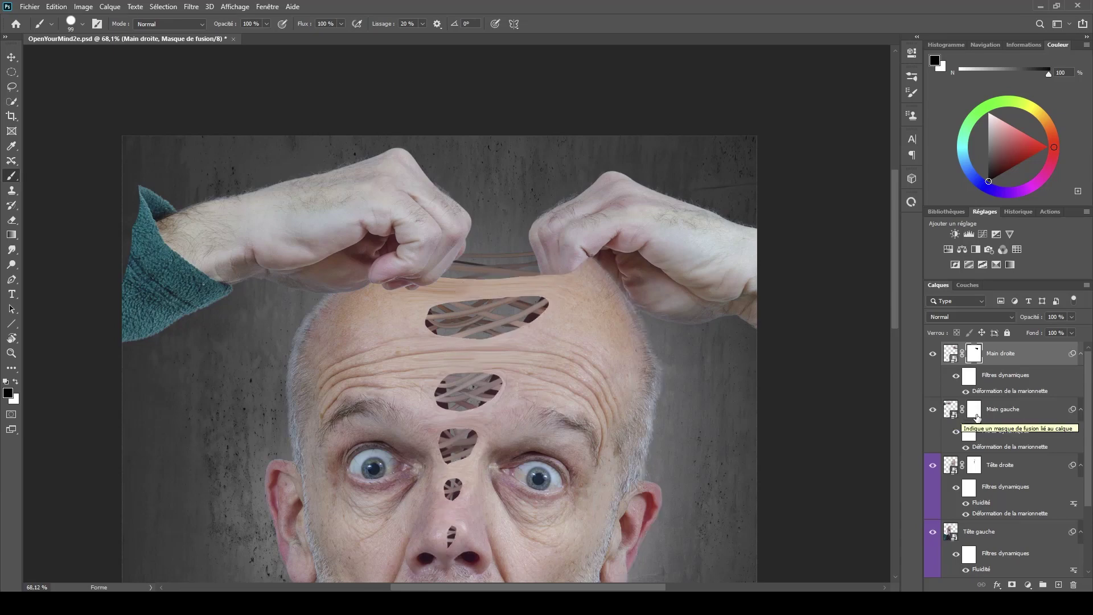
# - Hide the Main gauche thumb by painting black on its mask inside a selection loaded from Tête gauche, and deselect
pyautogui.keyDown('ctrl'); pyautogui.click(952, 533); pyautogui.keyUp('ctrl')
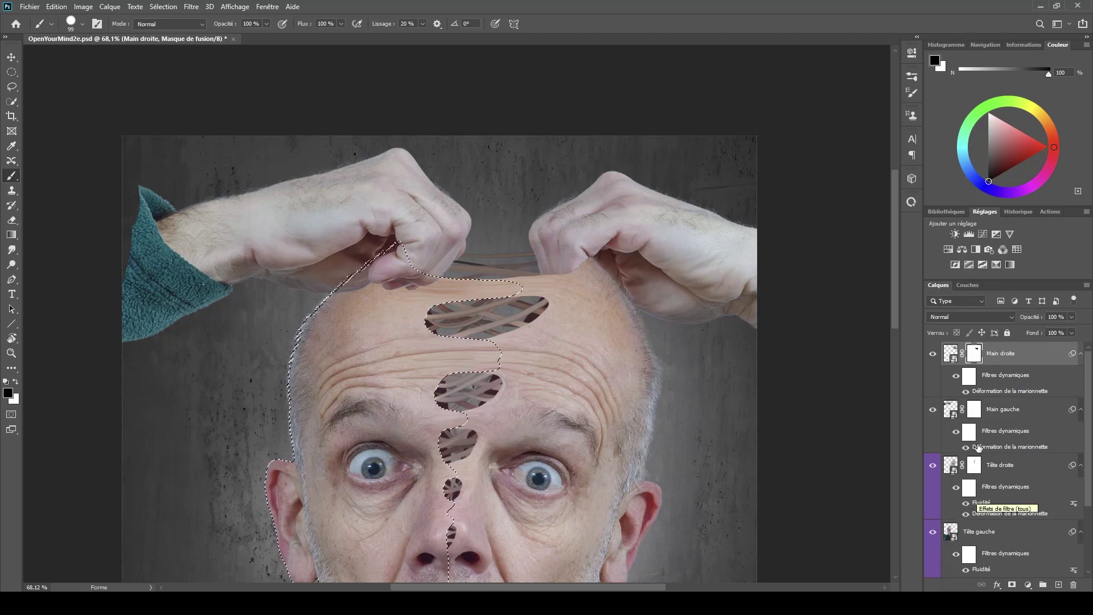
pyautogui.click(974, 409)
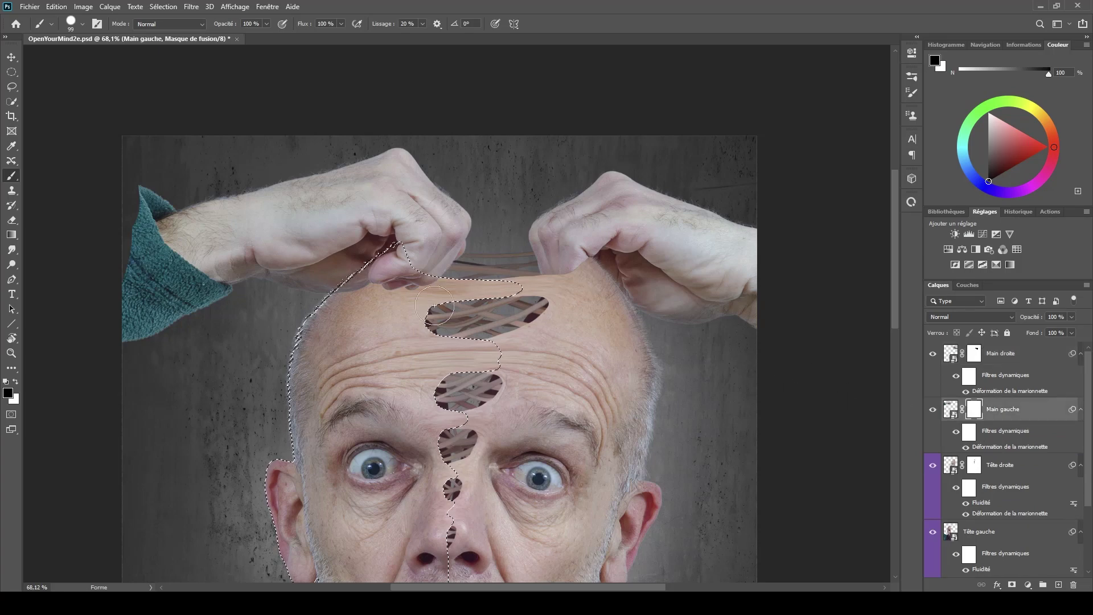
pyautogui.moveTo(419, 283)
pyautogui.mouseDown()
pyautogui.moveTo(396, 259)
pyautogui.moveTo(353, 287)
pyautogui.moveTo(335, 318)
pyautogui.mouseUp()
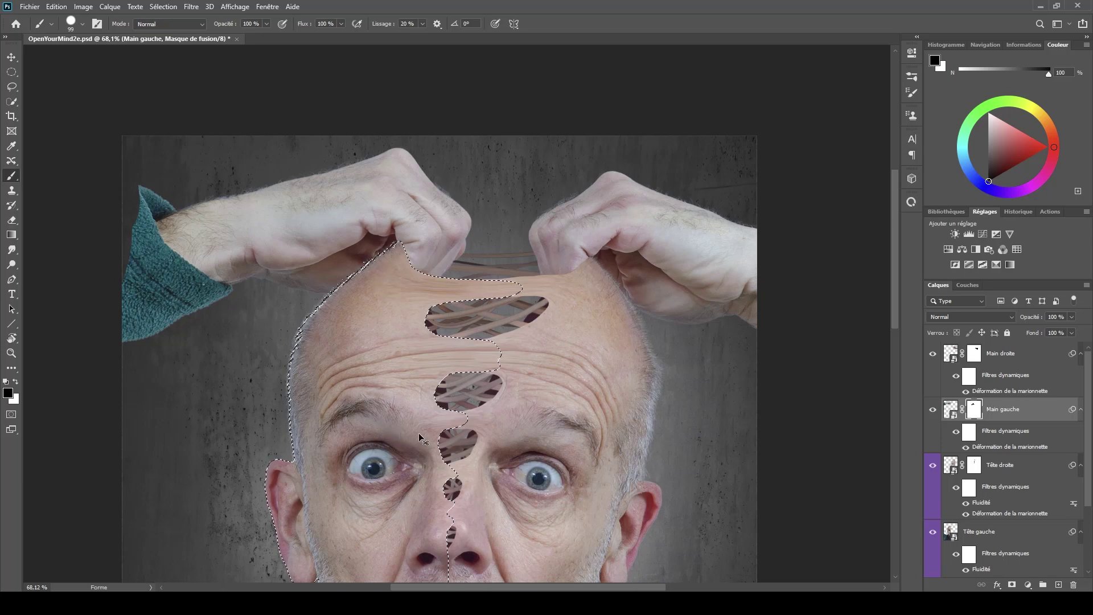
pyautogui.hotkey('ctrl', 'd')
pyautogui.scroll(-2, 445, 423)
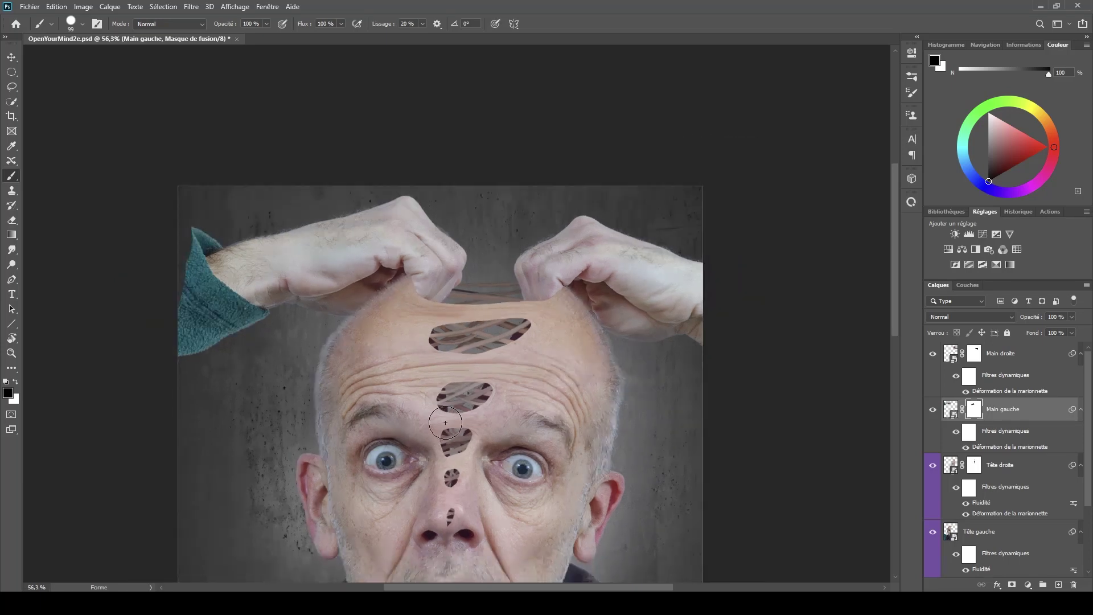
pyautogui.scroll(-2, 445, 427)
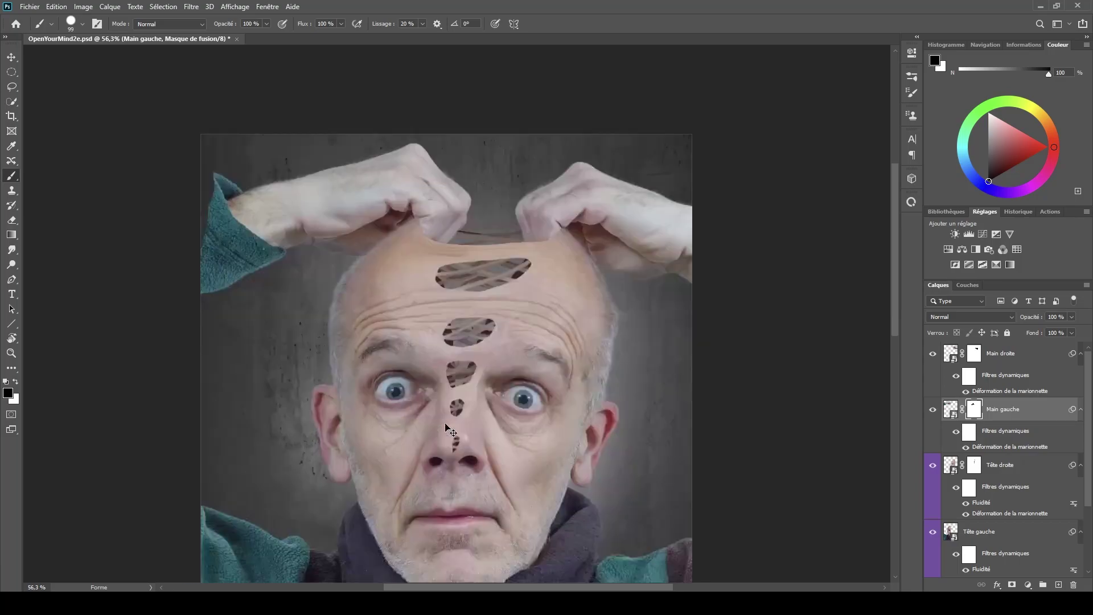
pyautogui.scroll(-3, 445, 424)
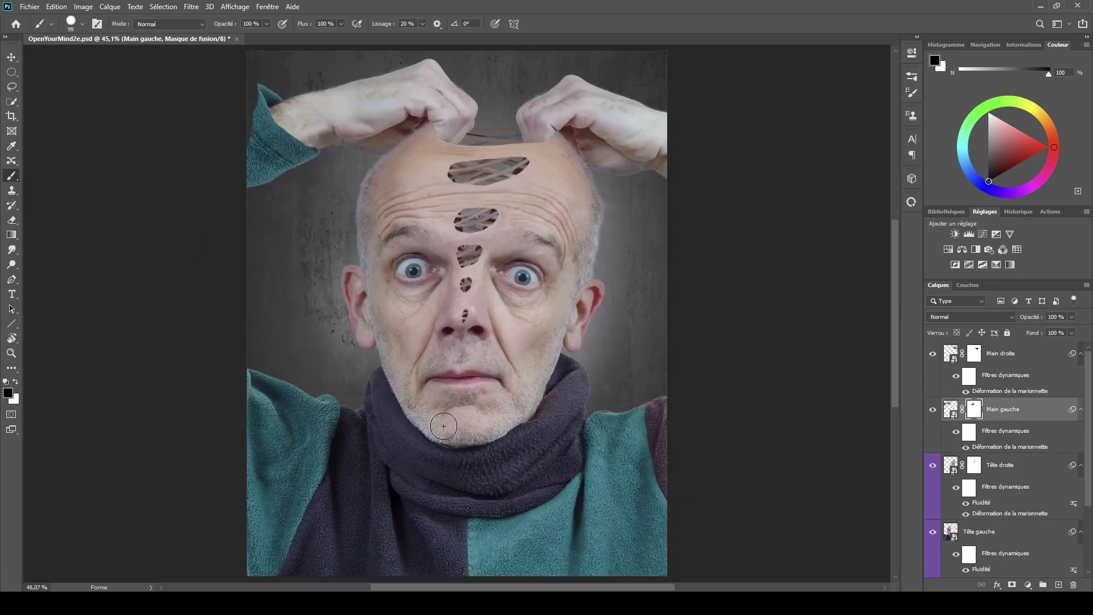
# - Refine the Main gauche mask with a smaller brush where the pinching finger meets the pulled scalp edge, smoothing the boundary
pyautogui.scroll(18, 427, 112)
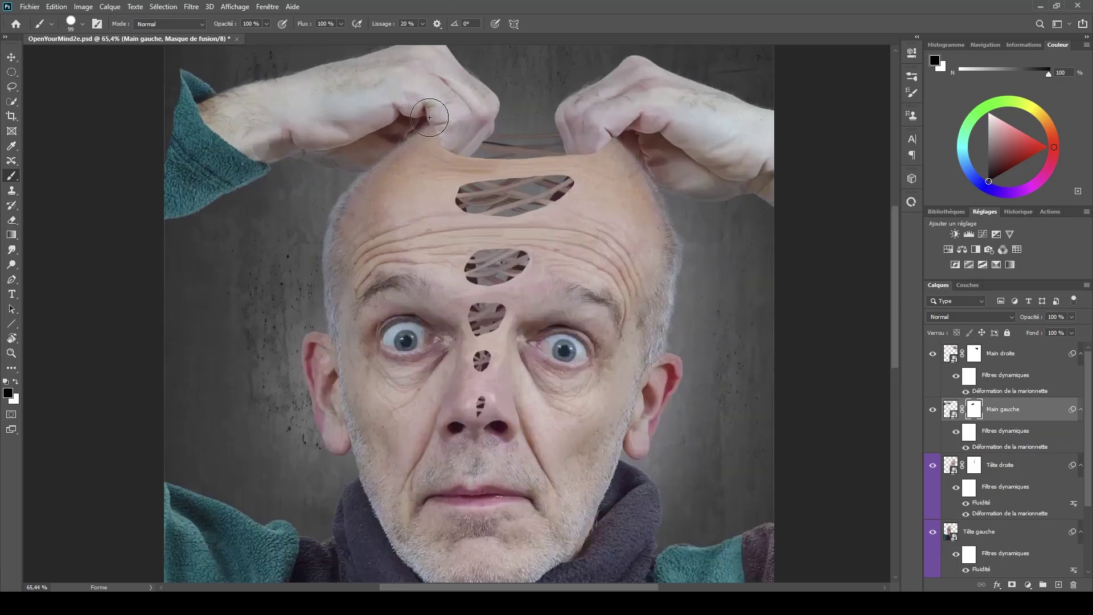
pyautogui.scroll(1, 443, 147)
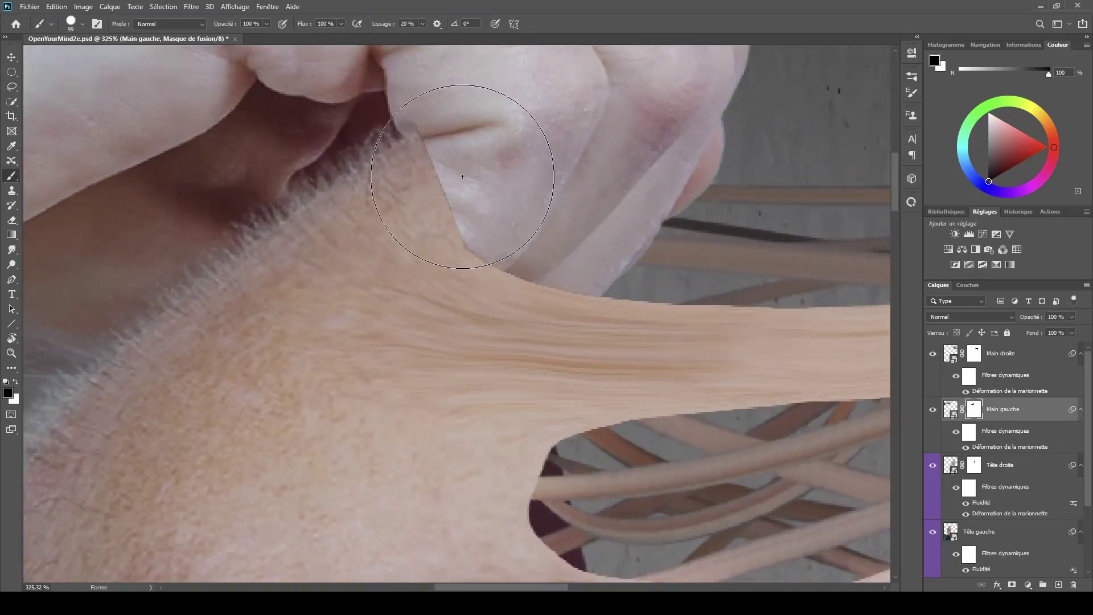
pyautogui.moveTo(462, 176); pyautogui.dragTo(374, 217)
pyautogui.moveTo(497, 221); pyautogui.dragTo(545, 217)
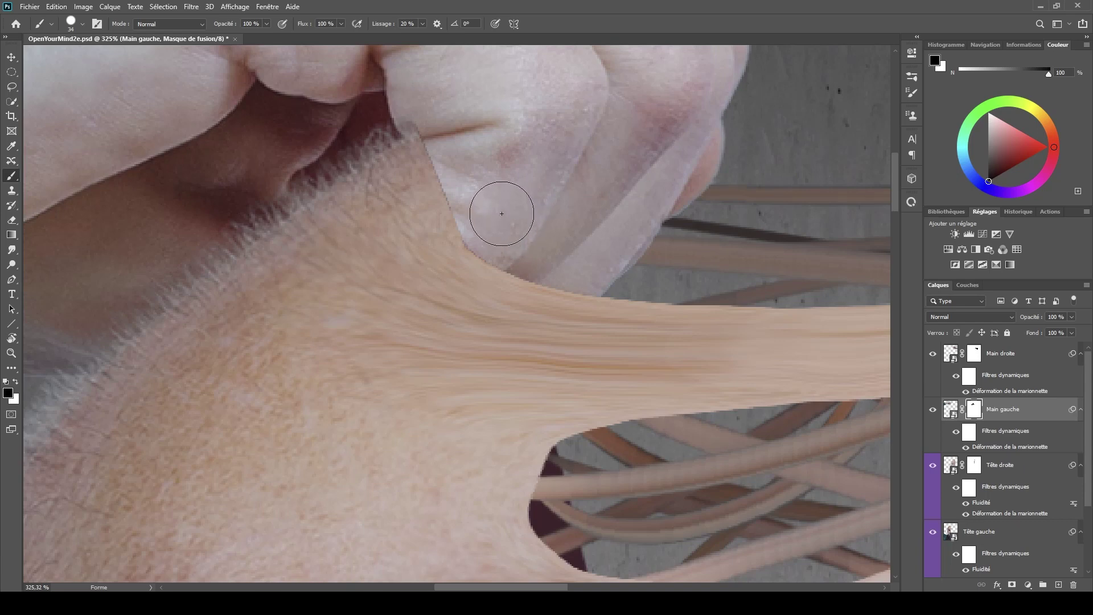
pyautogui.press('x')
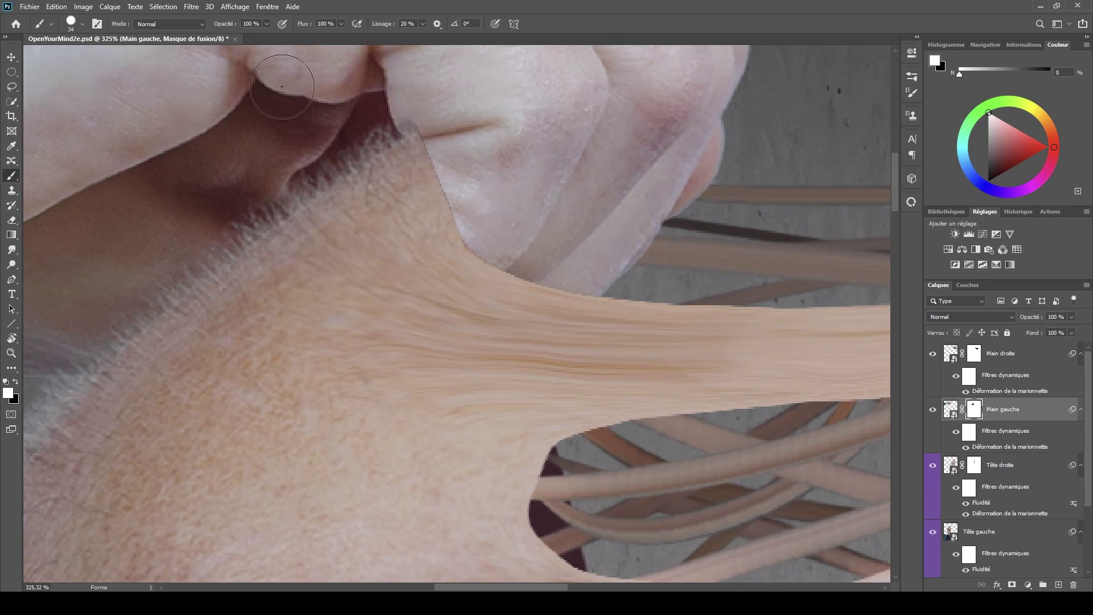
pyautogui.moveTo(446, 148)
pyautogui.mouseDown()
pyautogui.moveTo(418, 149)
pyautogui.moveTo(446, 135)
pyautogui.moveTo(439, 142)
pyautogui.moveTo(438, 126)
pyautogui.moveTo(447, 176)
pyautogui.moveTo(481, 195)
pyautogui.moveTo(500, 227)
pyautogui.moveTo(483, 224)
pyautogui.moveTo(437, 155)
pyautogui.moveTo(464, 212)
pyautogui.moveTo(476, 225)
pyautogui.moveTo(436, 161)
pyautogui.mouseUp()
# - Touch up the Main gauche mask with a tiny brush at the scalp tip below the finger crease
pyautogui.scroll(4, 411, 139)
pyautogui.keyDown('alt'); pyautogui.rightClick(389, 152); pyautogui.keyUp('alt')
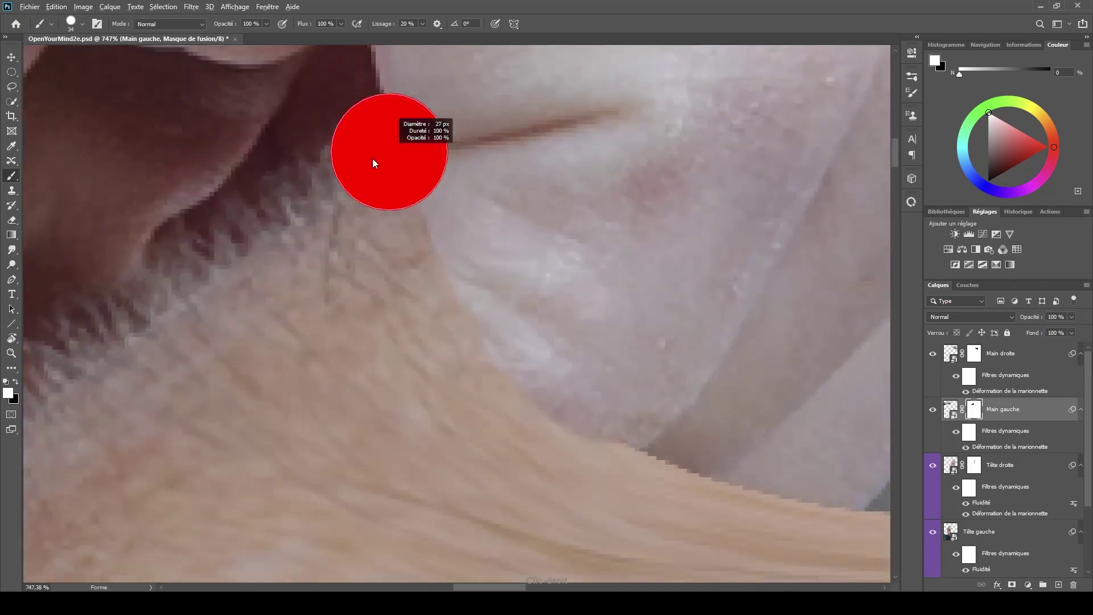
pyautogui.press('x')
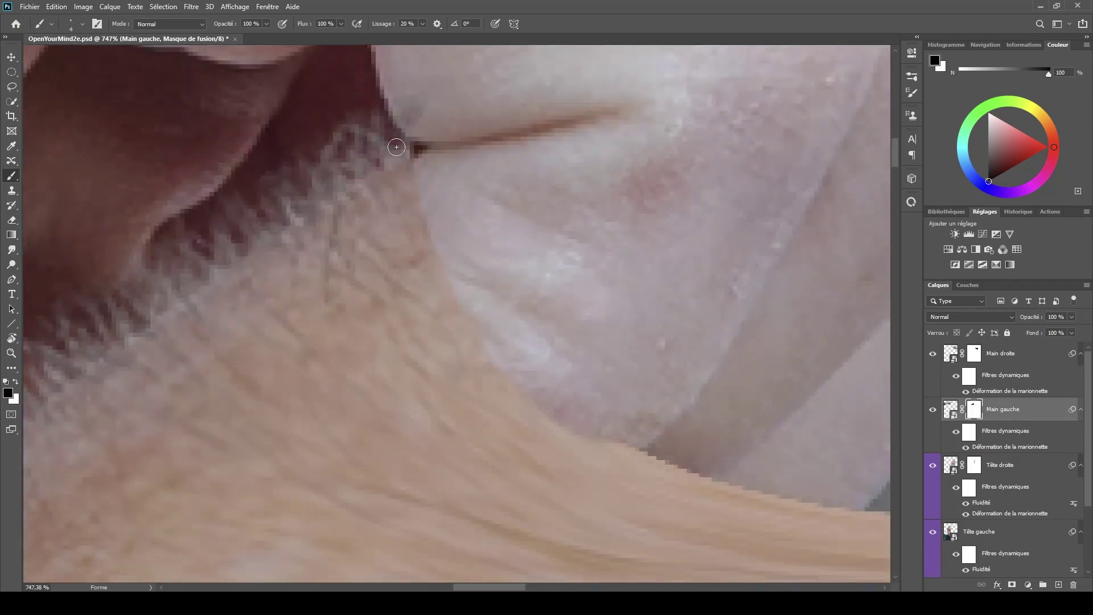
pyautogui.scroll(-5, 388, 178)
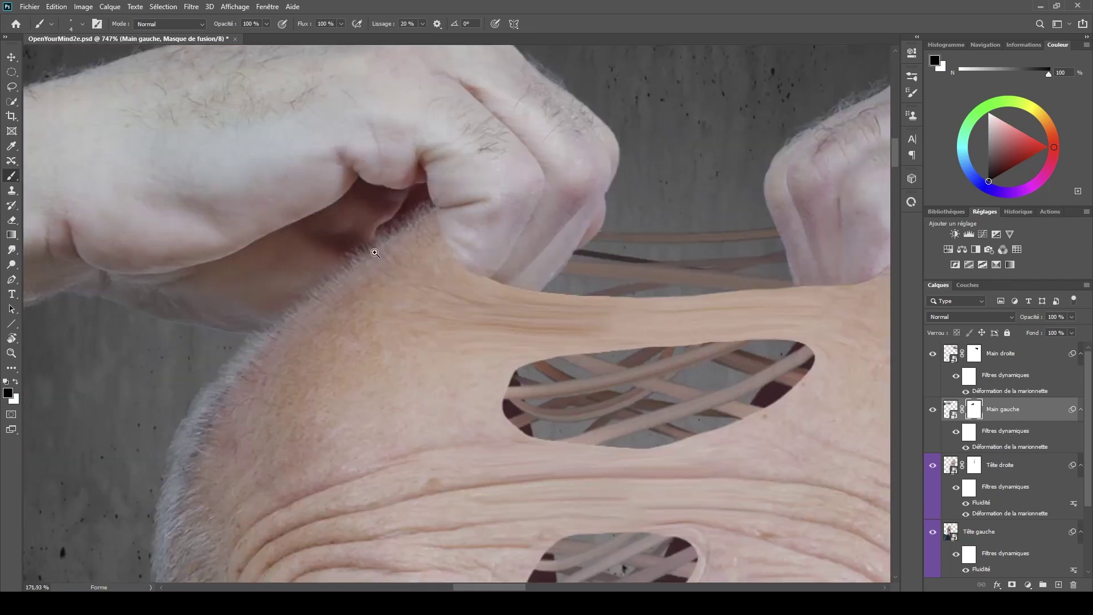
pyautogui.scroll(-3, 424, 274)
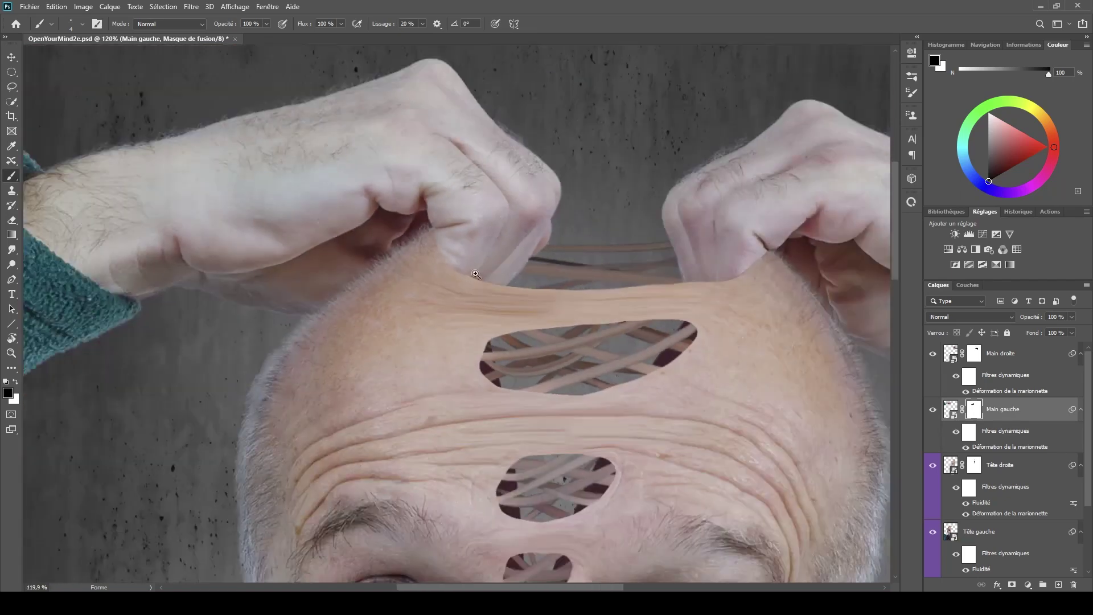
# - Paint white on the Main droite mask along the scalp edge to bring the gripping finger slightly over the skin
pyautogui.scroll(6, 510, 285)
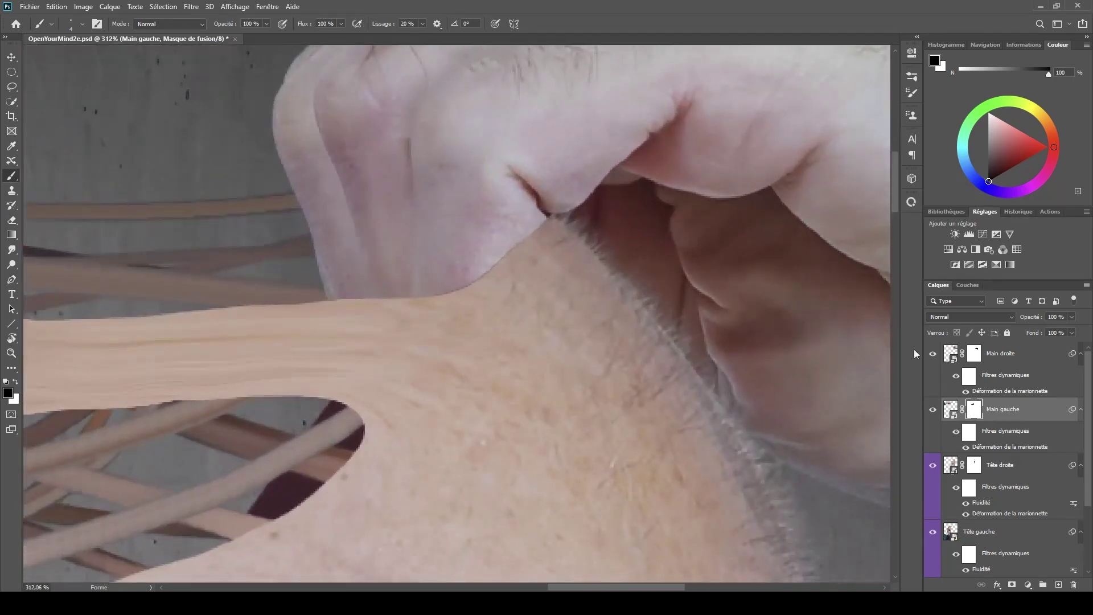
pyautogui.click(971, 354)
pyautogui.scroll(2, 453, 275)
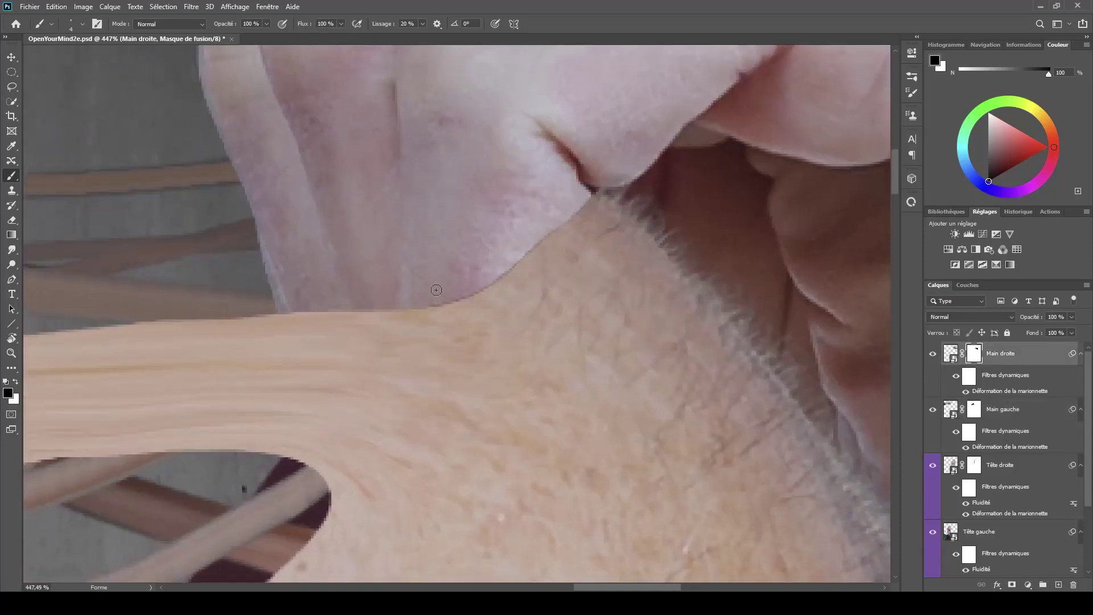
pyautogui.moveTo(434, 288); pyautogui.dragTo(460, 267)
pyautogui.press('x')
pyautogui.click(451, 268)
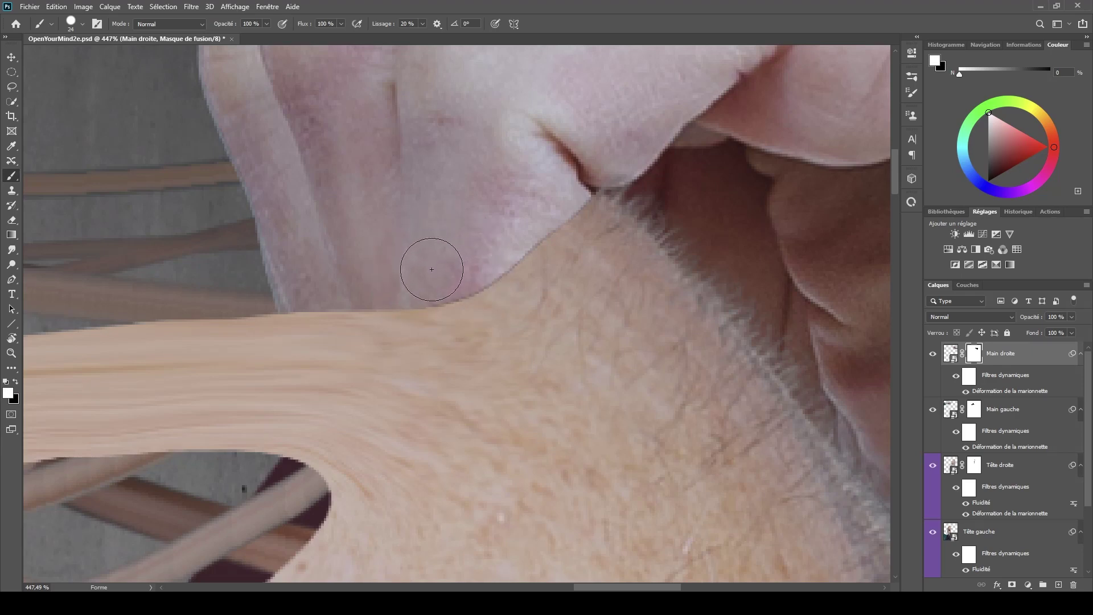
pyautogui.moveTo(418, 277)
pyautogui.mouseDown()
pyautogui.moveTo(460, 259)
pyautogui.moveTo(452, 271)
pyautogui.moveTo(463, 255)
pyautogui.moveTo(467, 266)
pyautogui.moveTo(480, 246)
pyautogui.moveTo(475, 261)
pyautogui.moveTo(497, 228)
pyautogui.moveTo(463, 274)
pyautogui.moveTo(522, 218)
pyautogui.moveTo(487, 259)
pyautogui.moveTo(558, 195)
pyautogui.mouseUp()
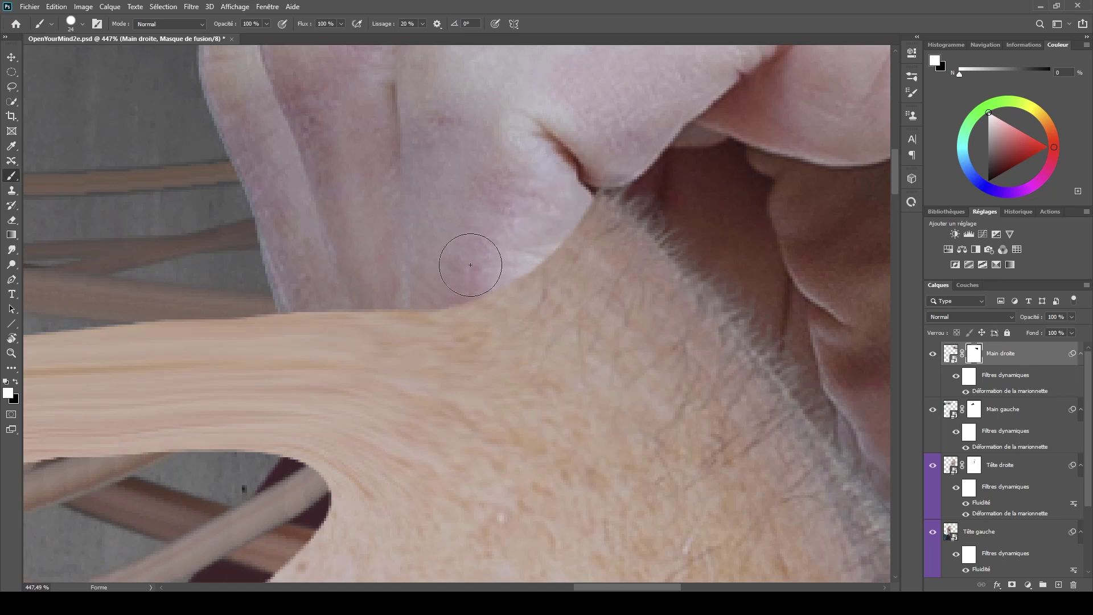
pyautogui.scroll(-10, 448, 372)
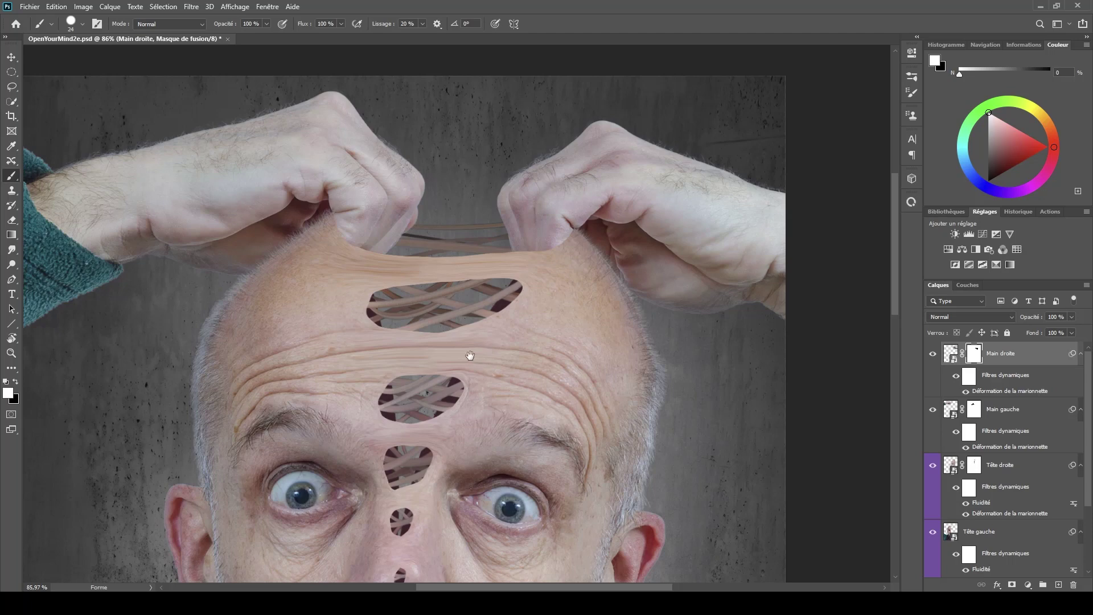
# - Fit the whole composite in view and make the Main droite layer's image active instead of its mask
pyautogui.moveTo(470, 355); pyautogui.dragTo(517, 334)
pyautogui.scroll(-1, 515, 350)
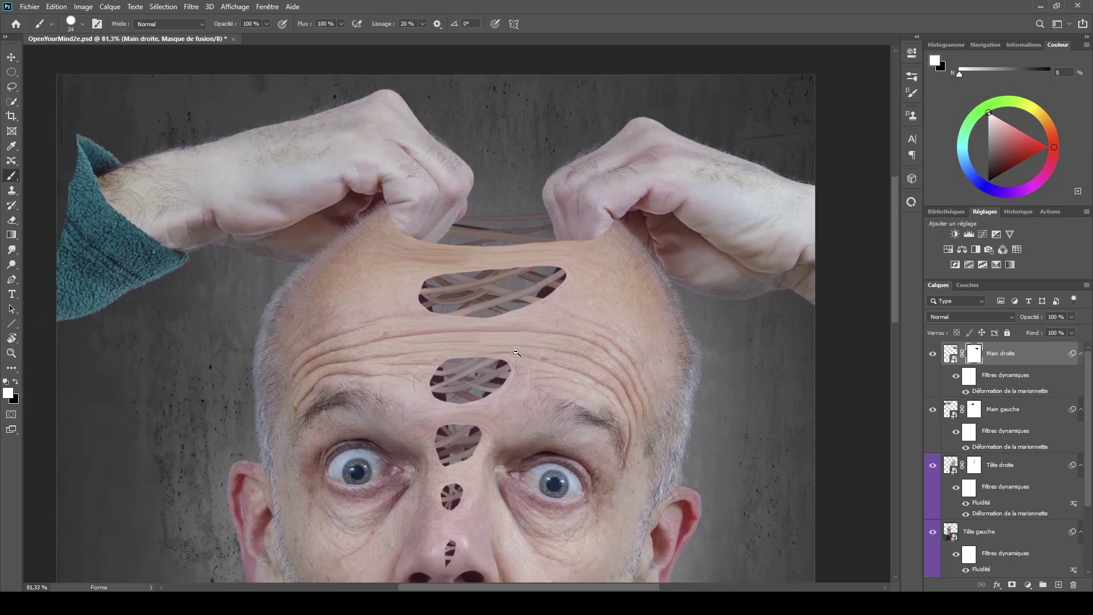
pyautogui.scroll(-1, 520, 368)
pyautogui.moveTo(524, 385); pyautogui.dragTo(524, 354)
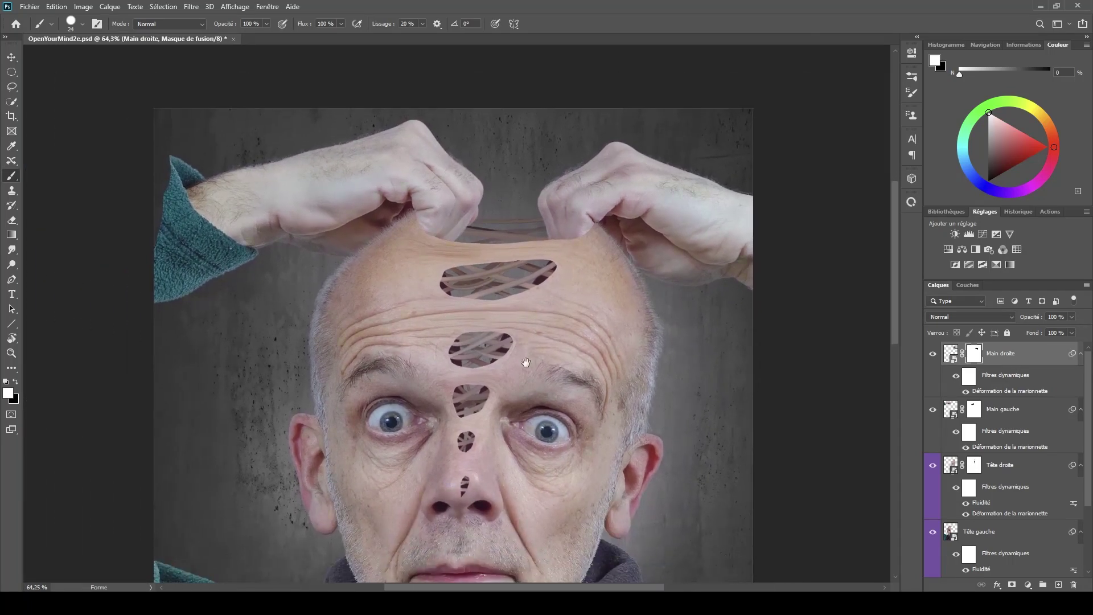
pyautogui.hotkey('ctrl', '0')
pyautogui.click(1013, 354)
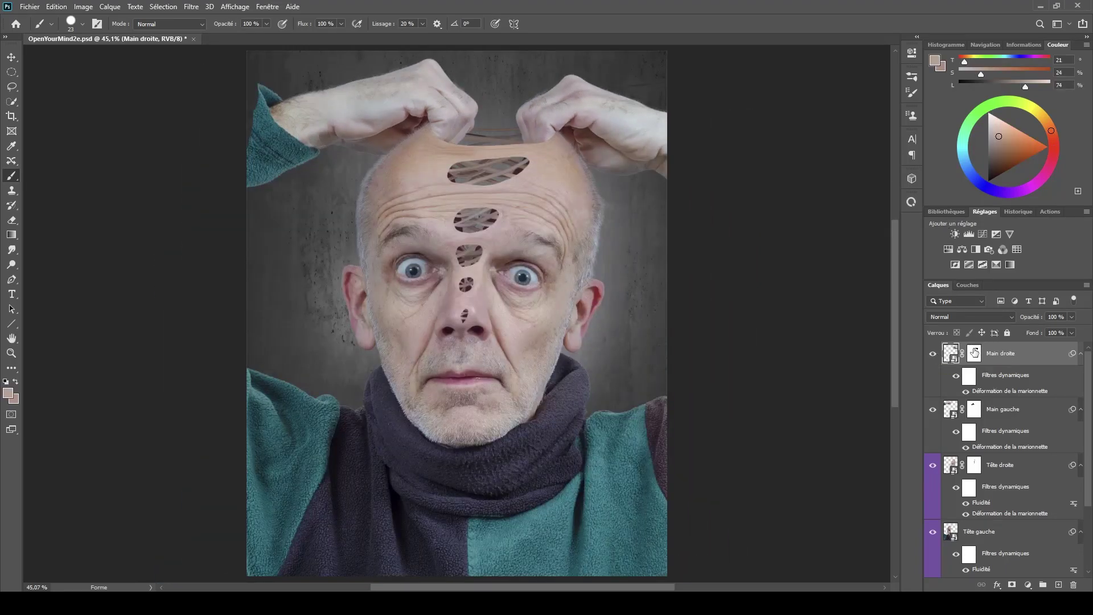
# - Toggle the Main droite and Main gauche layers off and on to check how each hand sits on the head
pyautogui.click(932, 354)
pyautogui.click(932, 353)
pyautogui.click(932, 409)
pyautogui.click(932, 409)
# - Activate the Main gauche mask and choose the hard round Arrondi net brush at 23 px for work at the scalp tip
pyautogui.click(974, 411)
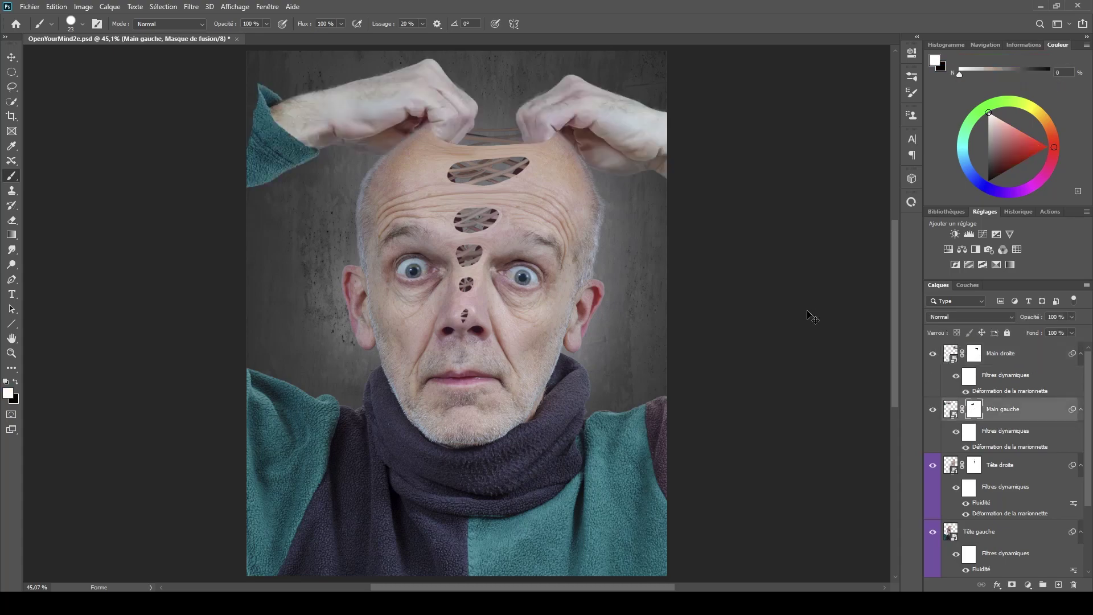
pyautogui.moveTo(400, 126); pyautogui.dragTo(505, 162)
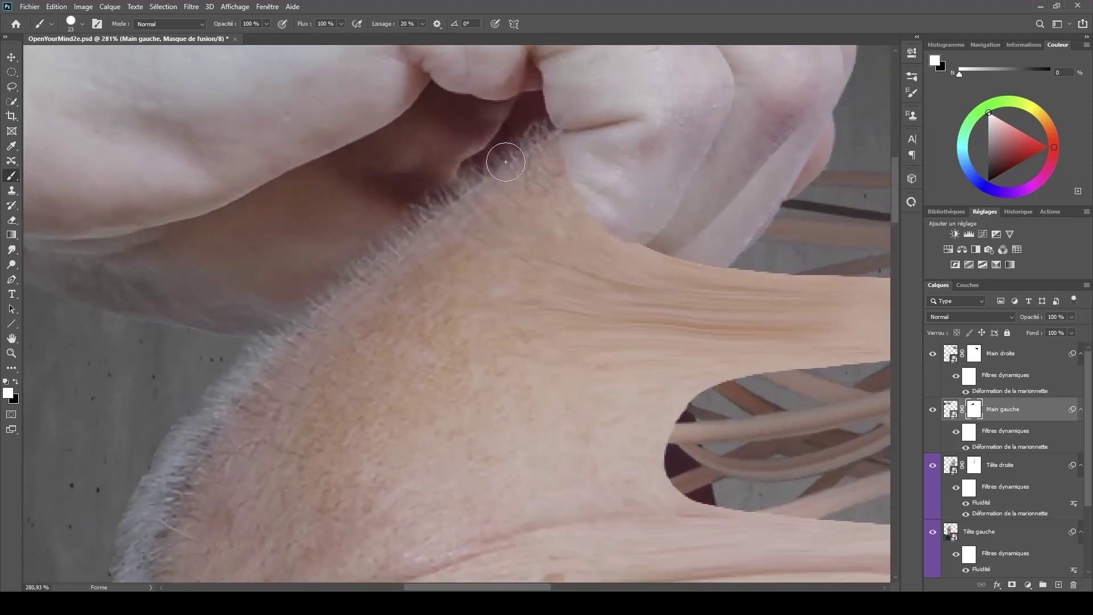
pyautogui.rightClick(559, 227)
pyautogui.click(723, 283)
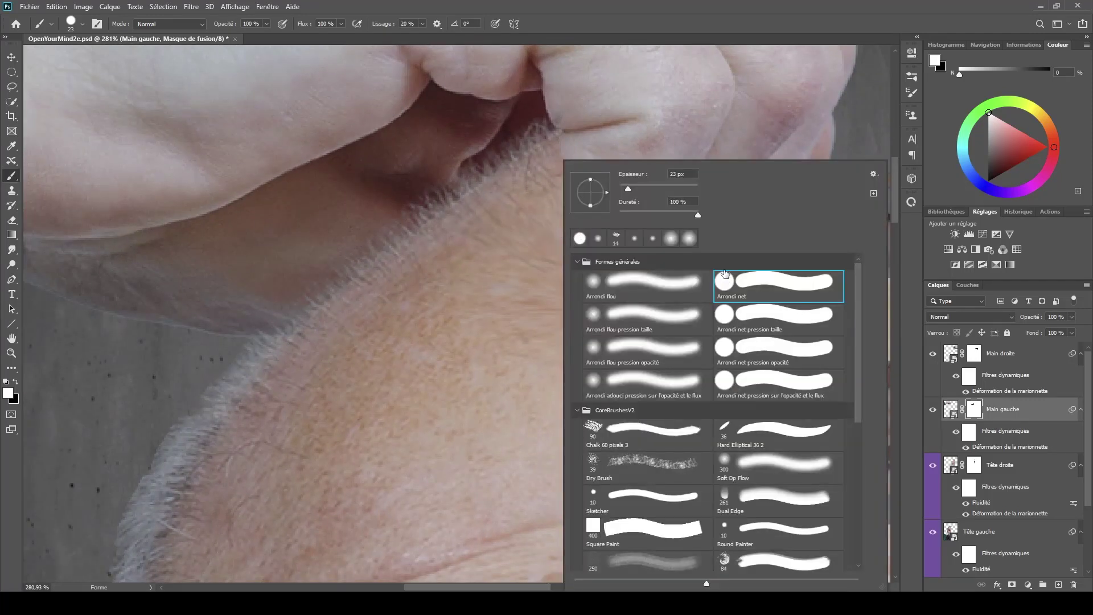
pyautogui.click(688, 35)
# - Retouch the Main gauche mask with a tiny brush where the finger pinches the scalp tip, undoing the first large-brush stroke
pyautogui.moveTo(577, 153)
pyautogui.mouseDown()
pyautogui.moveTo(584, 193)
pyautogui.moveTo(625, 215)
pyautogui.moveTo(591, 197)
pyautogui.moveTo(576, 154)
pyautogui.mouseUp()
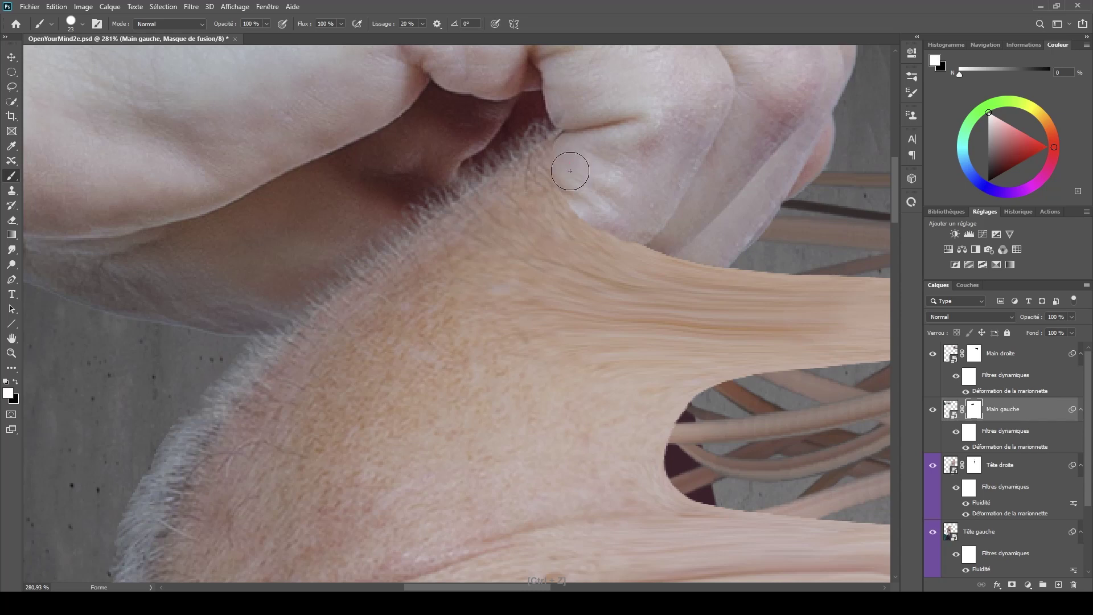
pyautogui.hotkey('ctrl', 'z')
pyautogui.press('x')
pyautogui.keyDown('alt'); pyautogui.rightClick(557, 139); pyautogui.keyUp('alt')
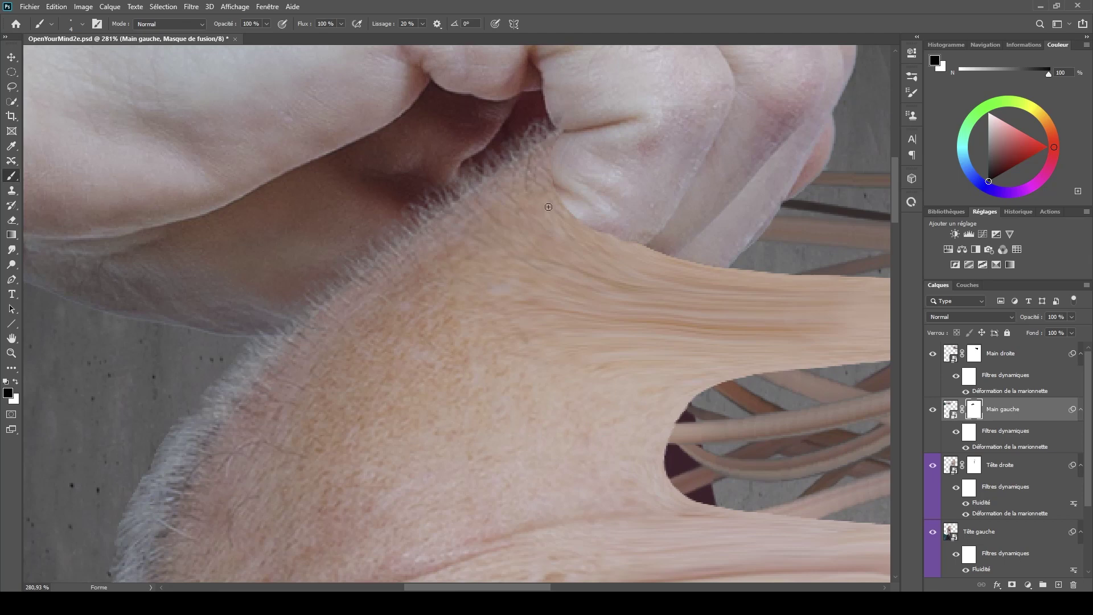
pyautogui.press('w')
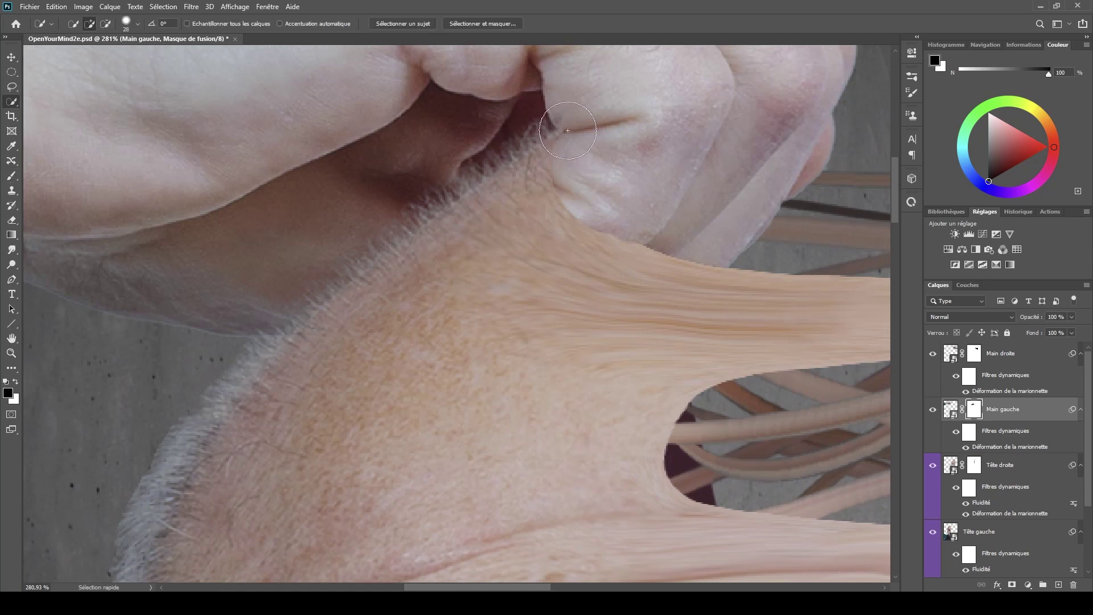
pyautogui.press('b')
pyautogui.press('x')
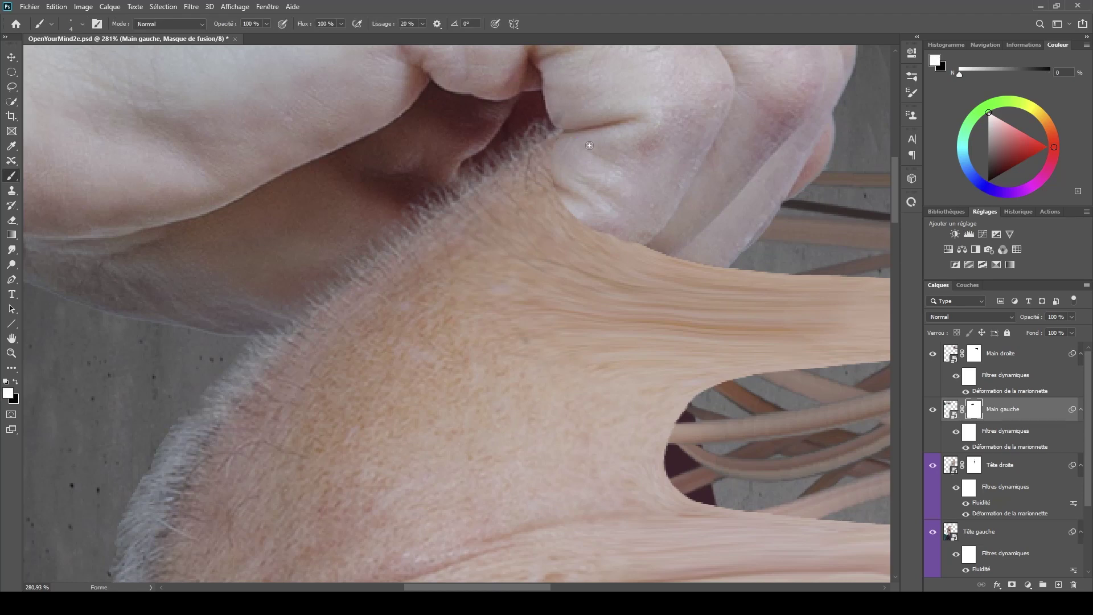
pyautogui.moveTo(606, 219); pyautogui.dragTo(574, 269)
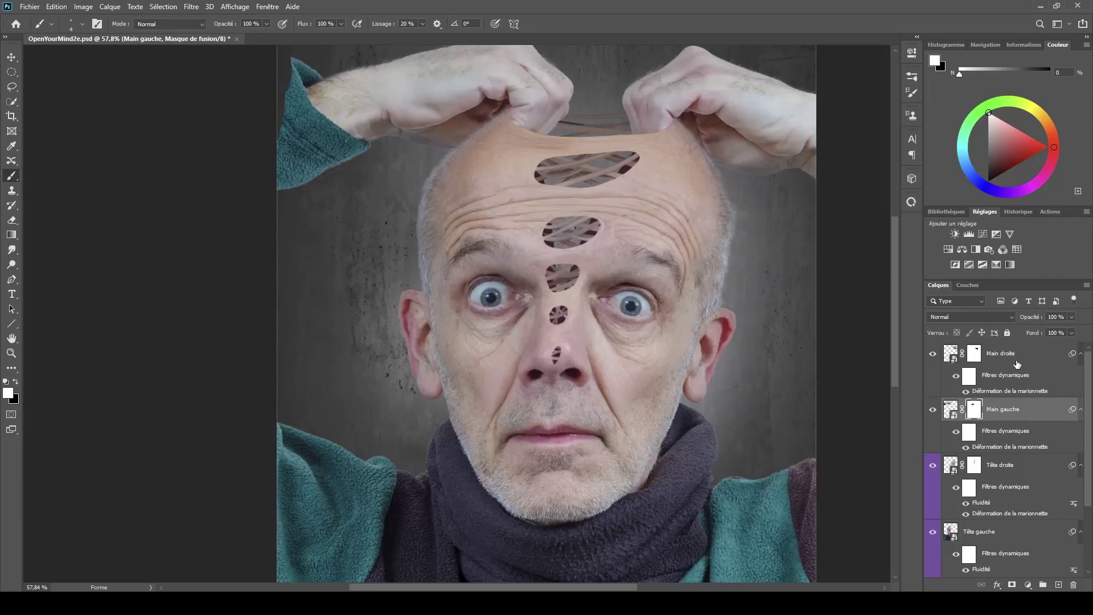
# - Add a new empty layer directly above the Tête droite layer
pyautogui.click(1011, 467)
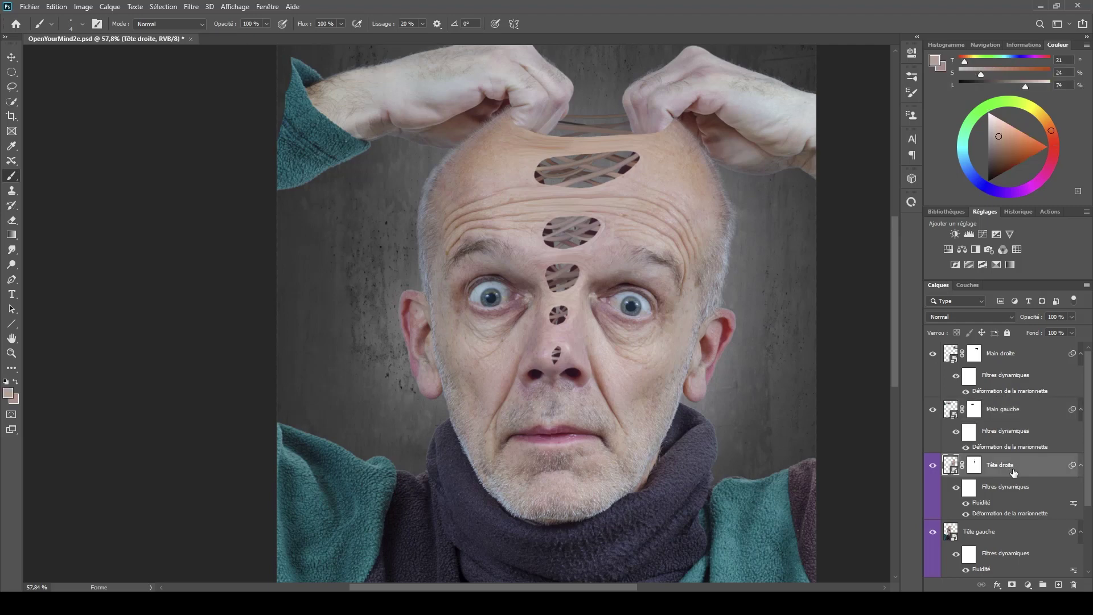
pyautogui.moveTo(1087, 444); pyautogui.dragTo(1087, 486)
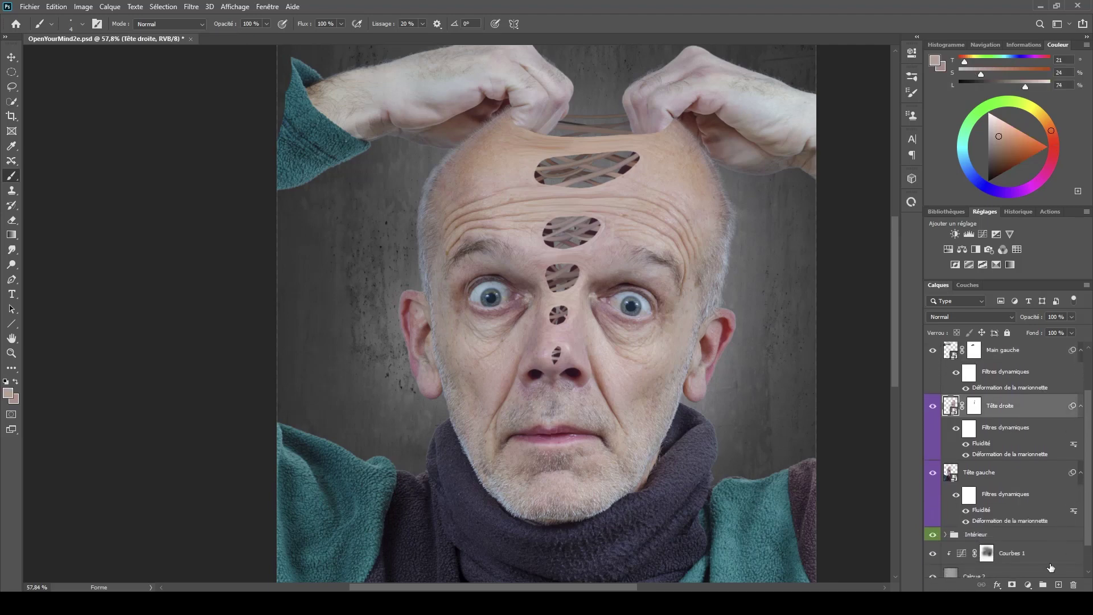
pyautogui.click(1058, 585)
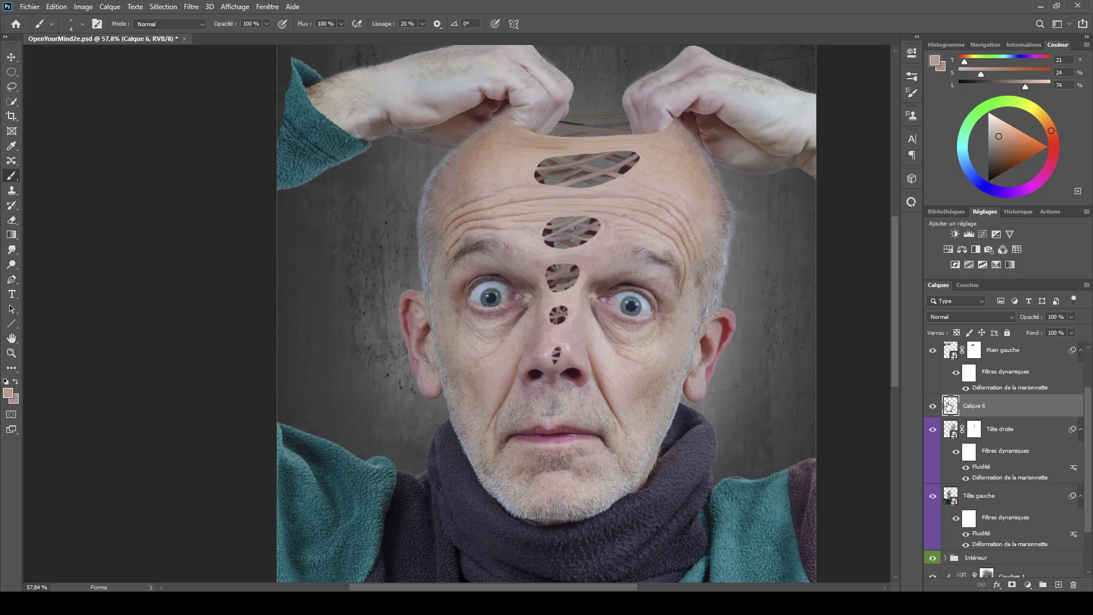
# - Try to fill the new layer with 50% gris using the Incrustation mode in the Fill settings
pyautogui.hotkey('shift', 'F5')
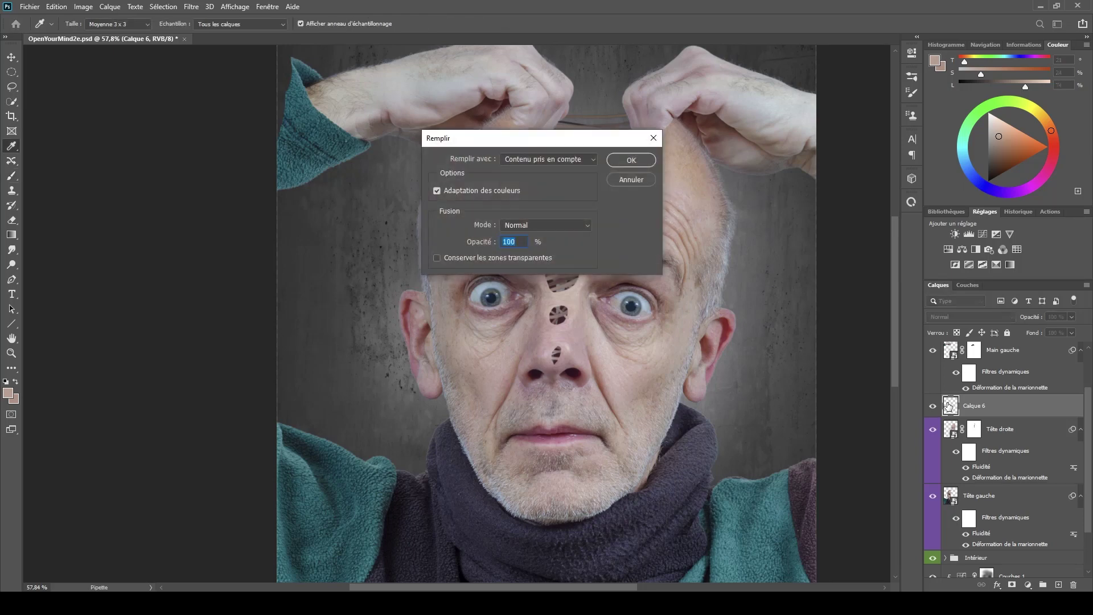
pyautogui.click(593, 160)
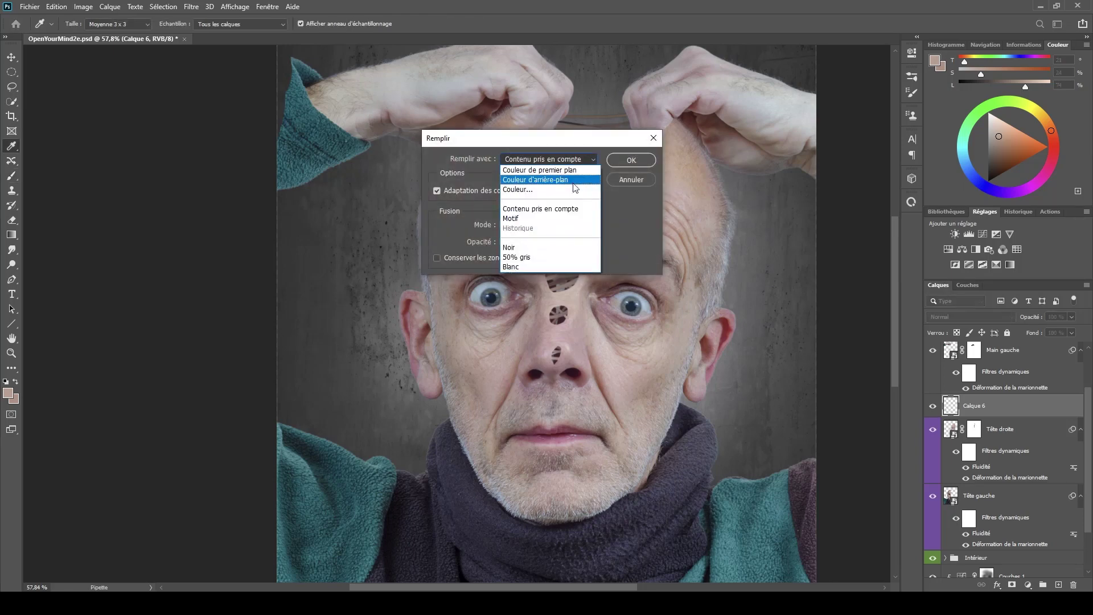
pyautogui.click(530, 257)
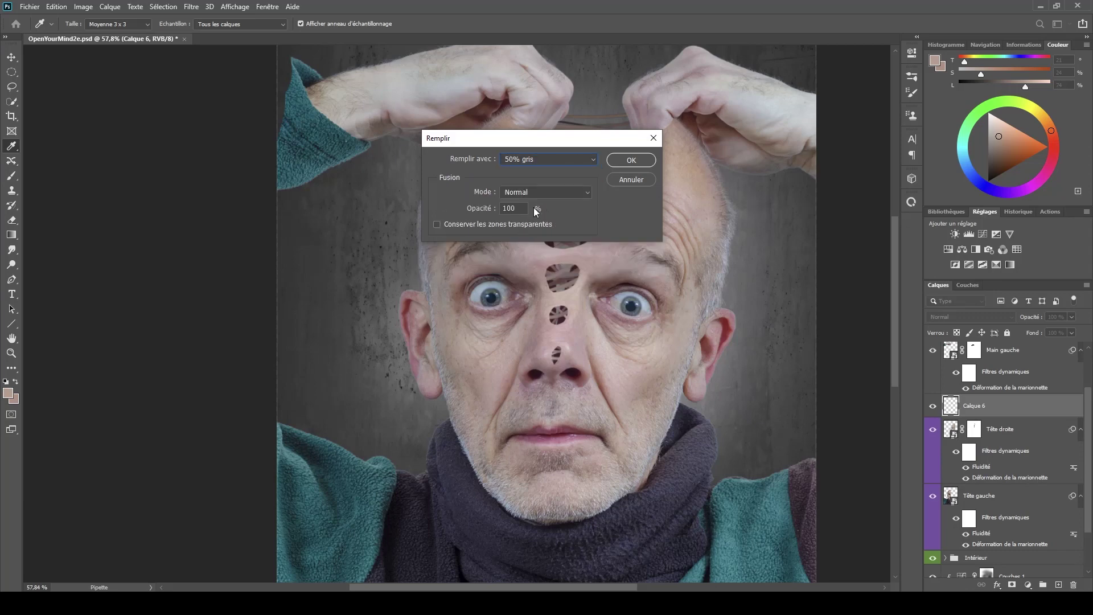
pyautogui.click(587, 194)
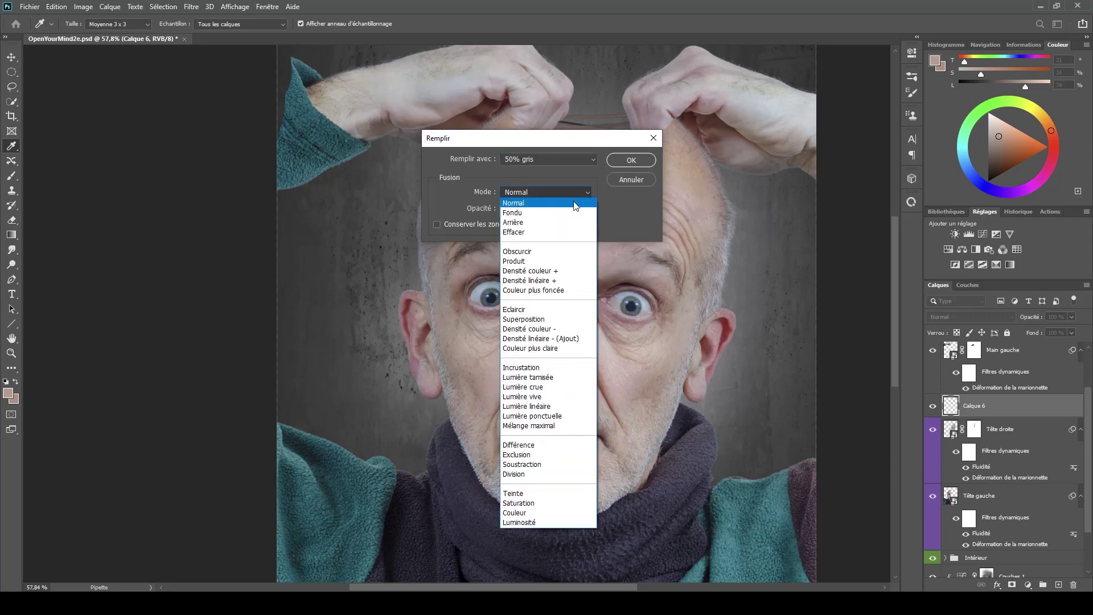
pyautogui.click(529, 367)
pyautogui.click(639, 159)
pyautogui.press('b')
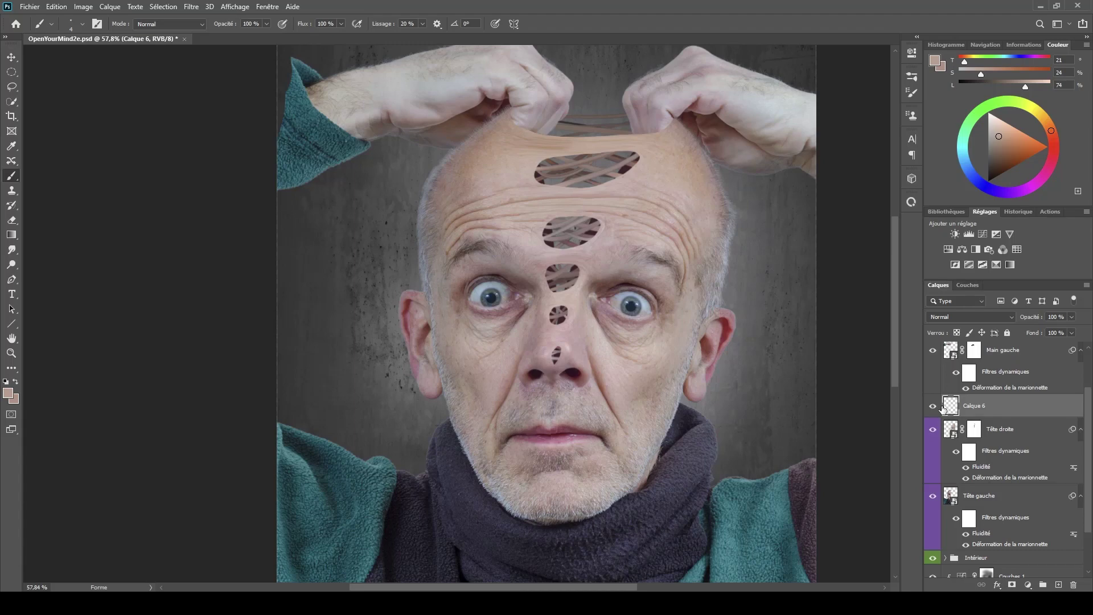
# - Fill the new layer with 50% gris in Normal mode and set the layer's blend mode to Incrustation
pyautogui.hotkey('shift', 'F5')
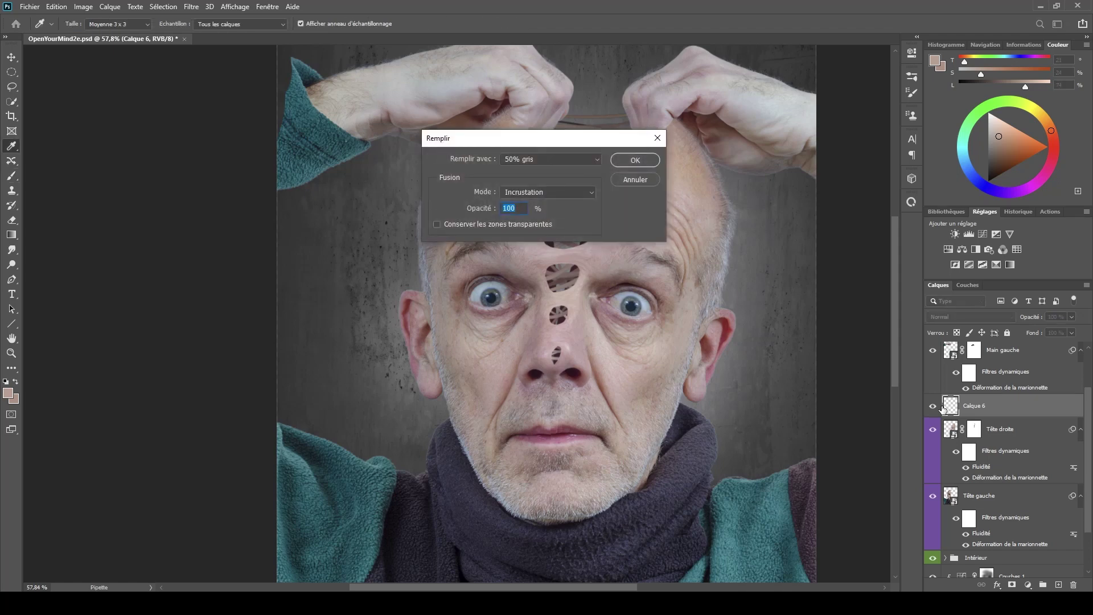
pyautogui.click(591, 196)
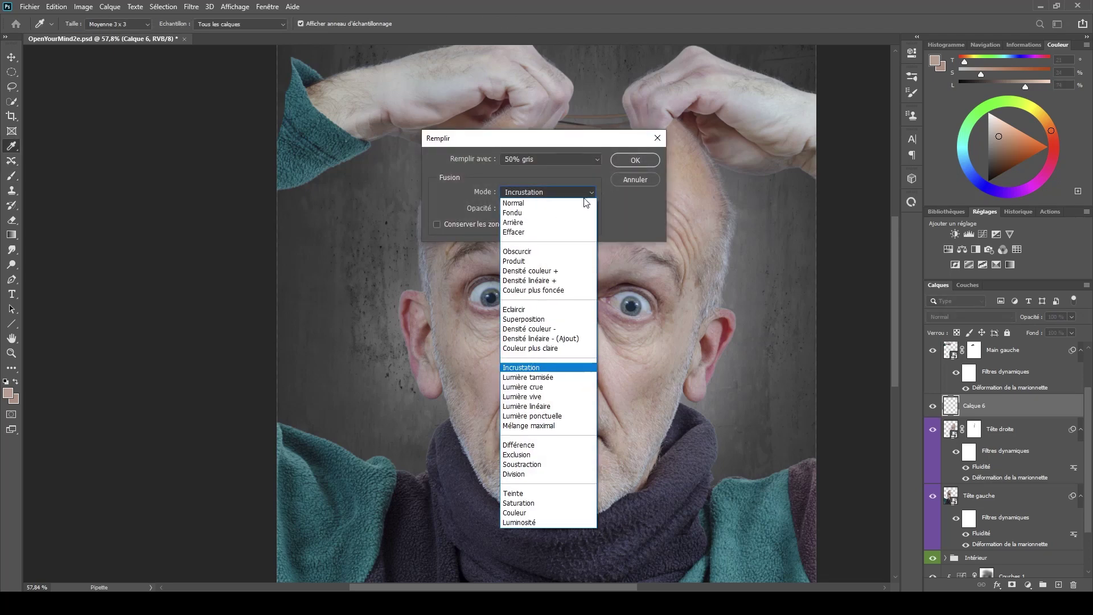
pyautogui.click(523, 203)
pyautogui.click(629, 160)
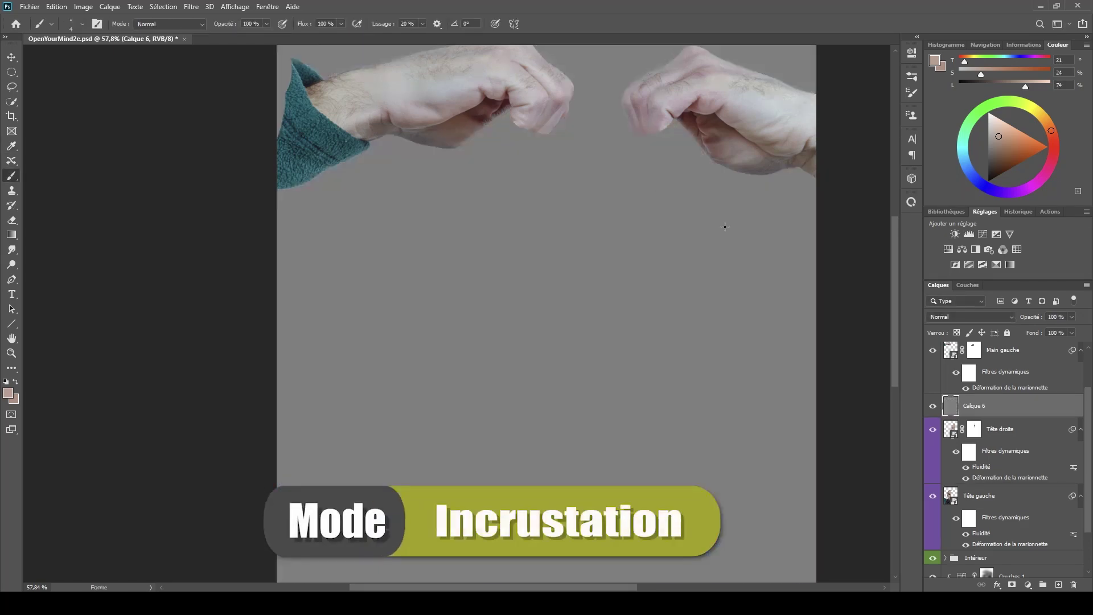
pyautogui.click(972, 314)
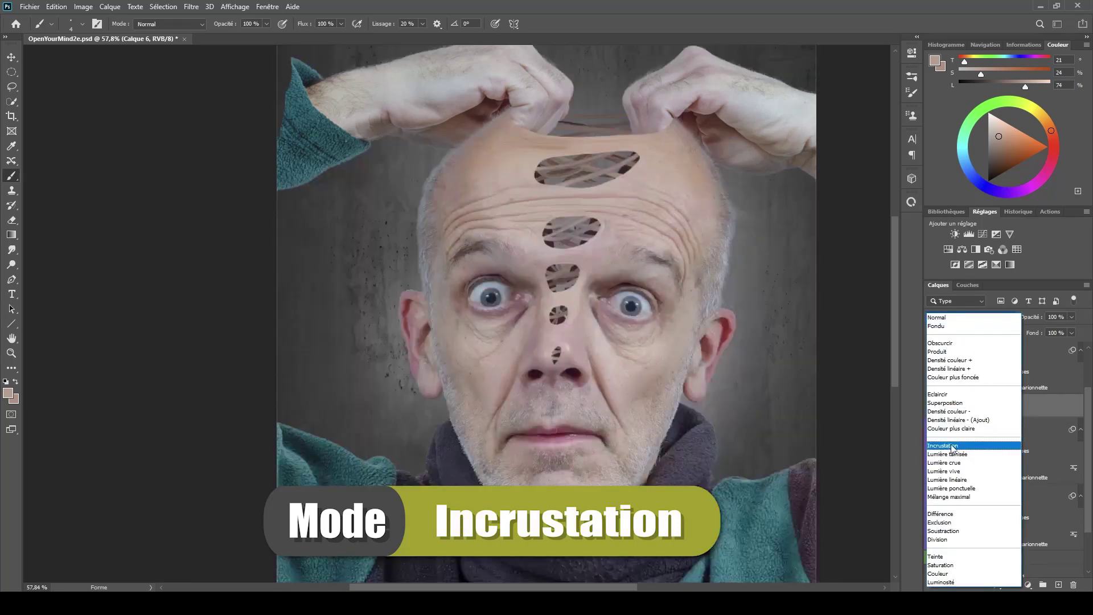
pyautogui.click(952, 446)
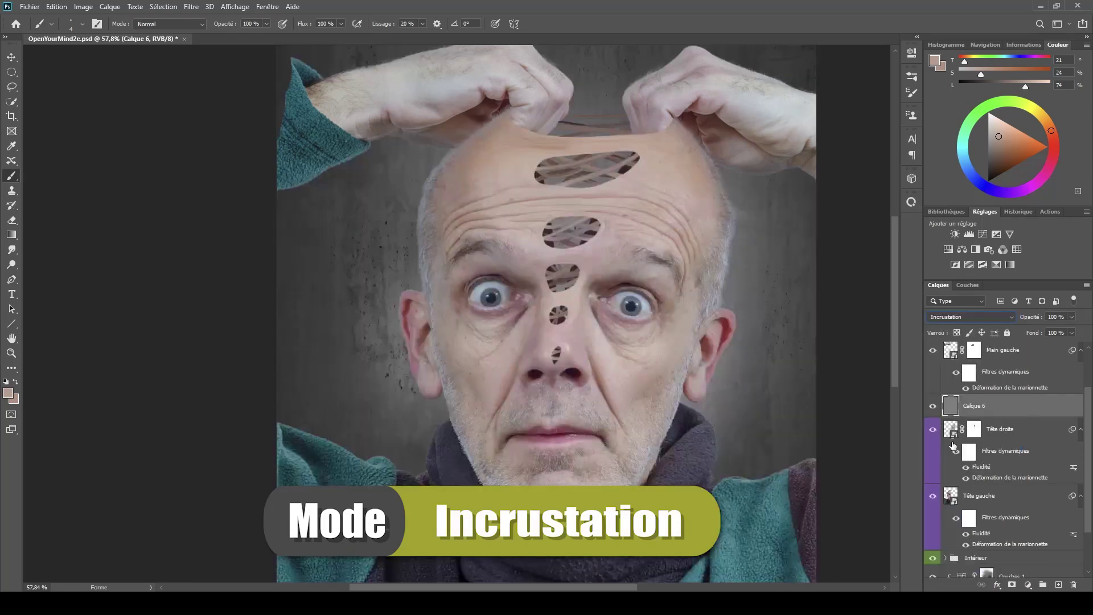
# - Select the combined outlines of Tête droite and Tête gauche and apply them as a mask on the gray layer
pyautogui.click(933, 406)
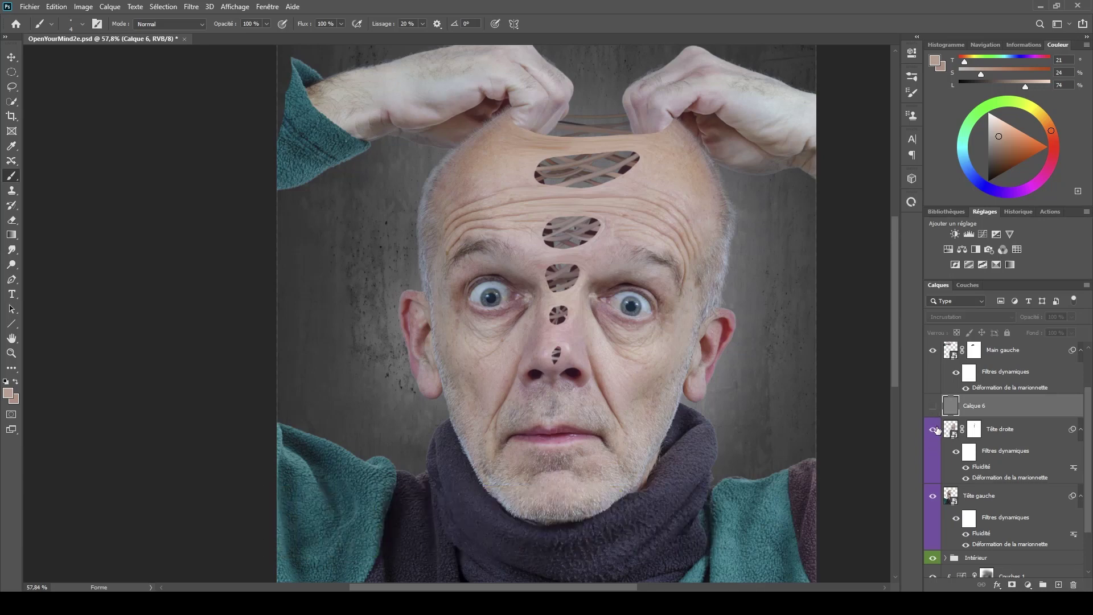
pyautogui.keyDown('ctrl'); pyautogui.click(951, 431); pyautogui.keyUp('ctrl')
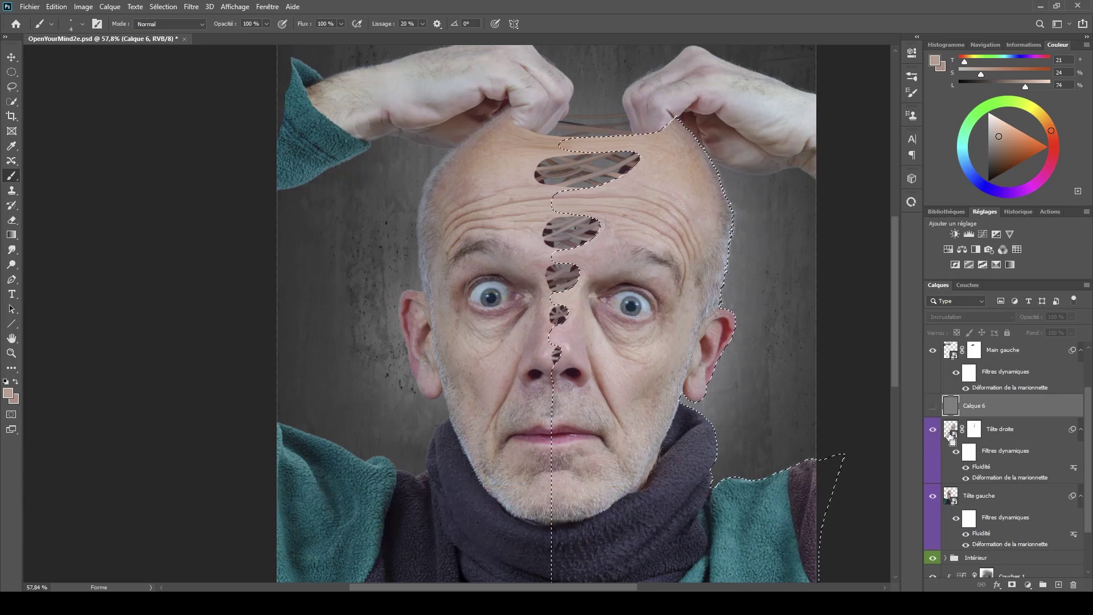
pyautogui.keyDown('ctrl'); pyautogui.keyDown('shift'); pyautogui.click(950, 497); pyautogui.keyUp('shift'); pyautogui.keyUp('ctrl')
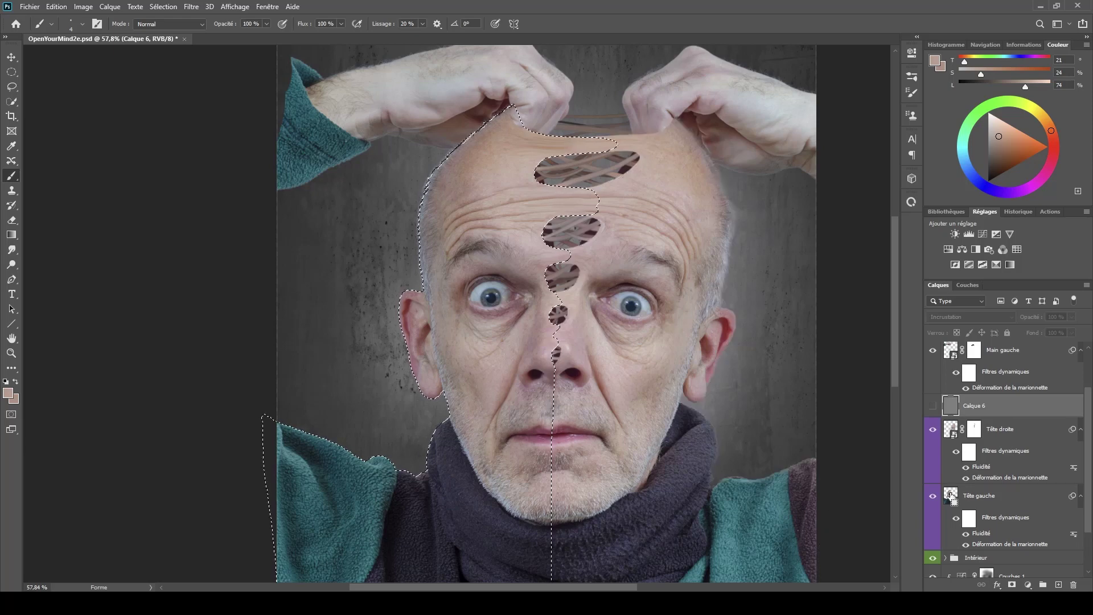
pyautogui.keyDown('ctrl'); pyautogui.keyDown('shift'); pyautogui.click(950, 433); pyautogui.keyUp('shift'); pyautogui.keyUp('ctrl')
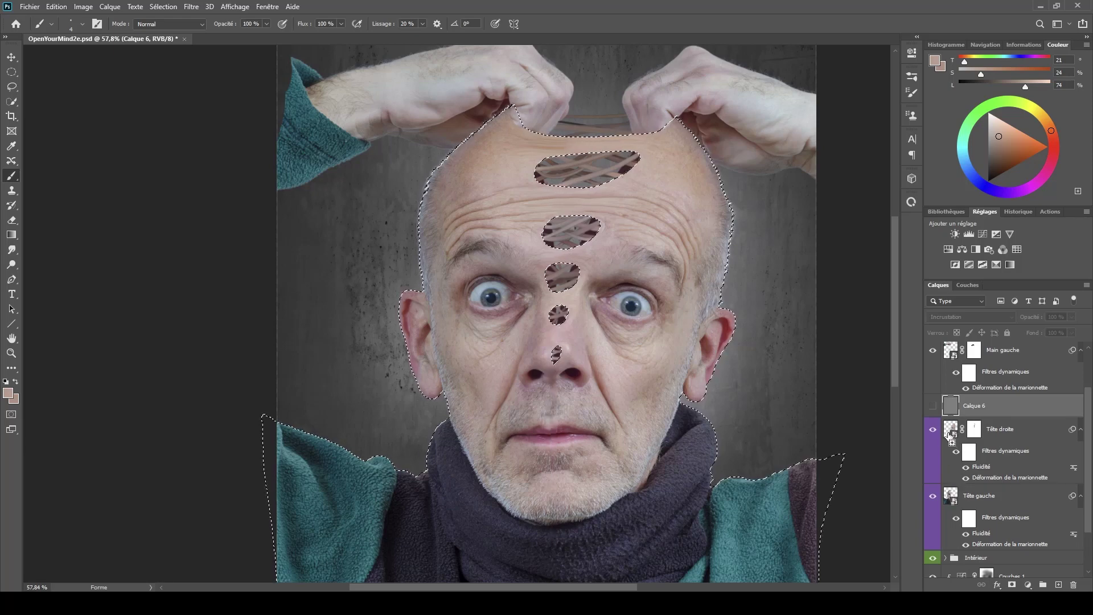
pyautogui.click(932, 406)
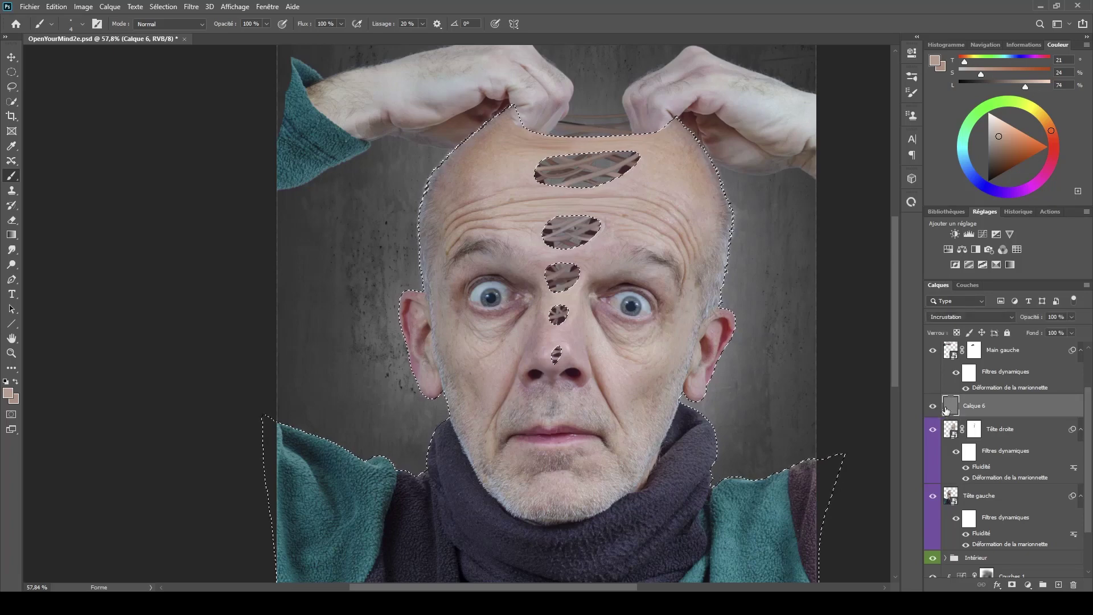
pyautogui.click(1012, 585)
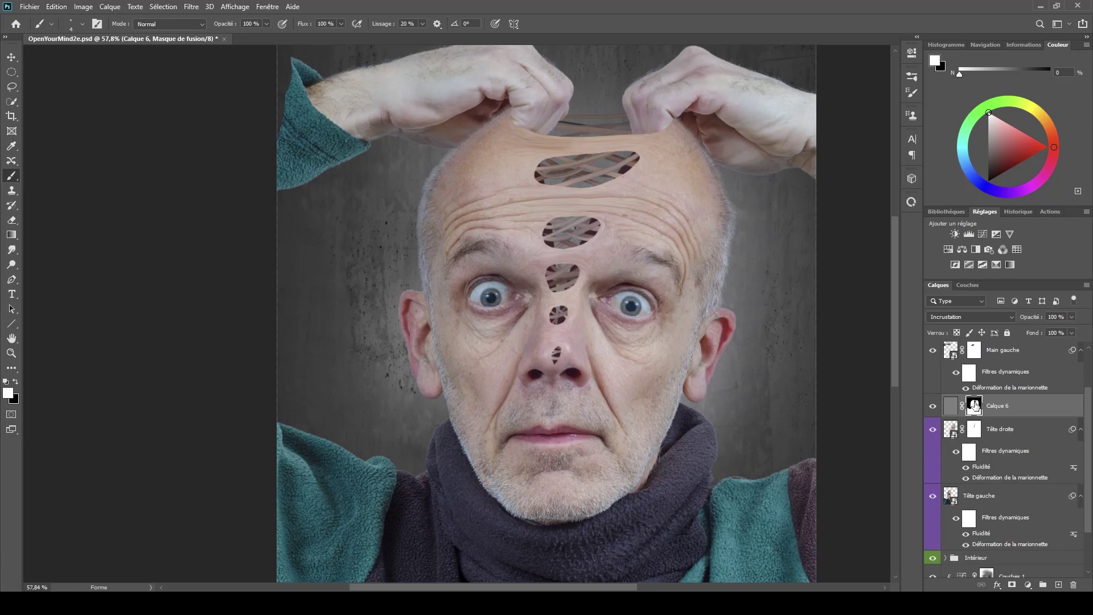
# - Paint white on the gray layer's mask along both outer sides of the head to extend it, and inspect the mask alone
pyautogui.moveTo(702, 276); pyautogui.dragTo(745, 271)
pyautogui.moveTo(702, 129)
pyautogui.mouseDown()
pyautogui.moveTo(732, 231)
pyautogui.moveTo(688, 404)
pyautogui.moveTo(704, 479)
pyautogui.moveTo(787, 456)
pyautogui.moveTo(754, 474)
pyautogui.mouseUp()
pyautogui.moveTo(484, 105)
pyautogui.mouseDown()
pyautogui.moveTo(437, 171)
pyautogui.moveTo(412, 233)
pyautogui.moveTo(428, 426)
pyautogui.moveTo(450, 502)
pyautogui.mouseUp()
pyautogui.keyDown('alt'); pyautogui.click(976, 409); pyautogui.keyUp('alt')
pyautogui.keyDown('alt'); pyautogui.click(976, 409); pyautogui.keyUp('alt')
# - Activate the gray layer's image and prepare a soft round Arrondi flou brush with black at 5% opacity
pyautogui.click(952, 406)
pyautogui.rightClick(493, 228)
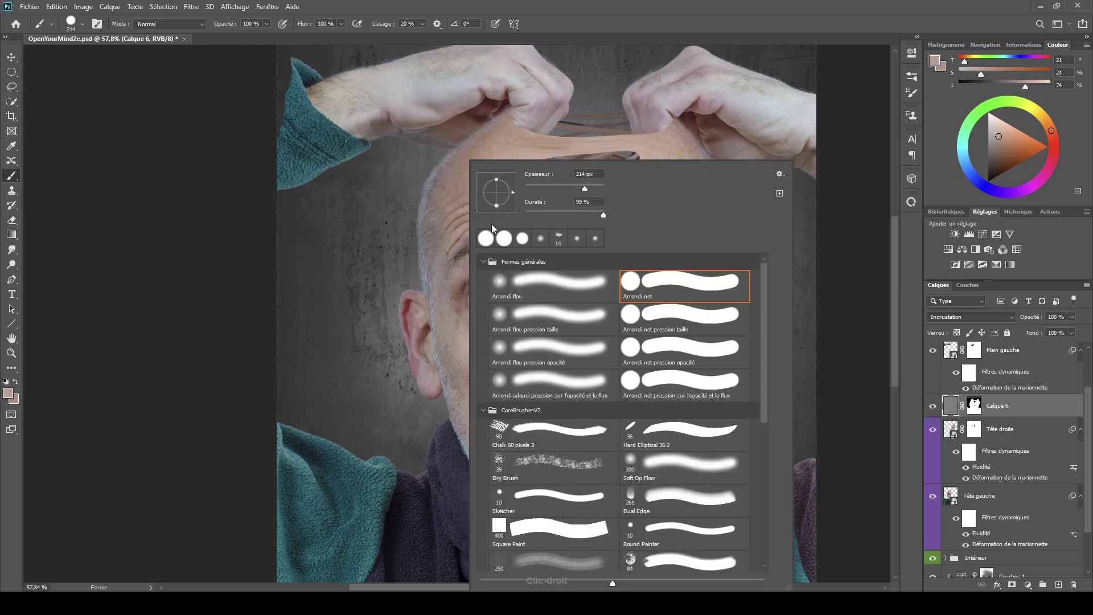
pyautogui.doubleClick(499, 282)
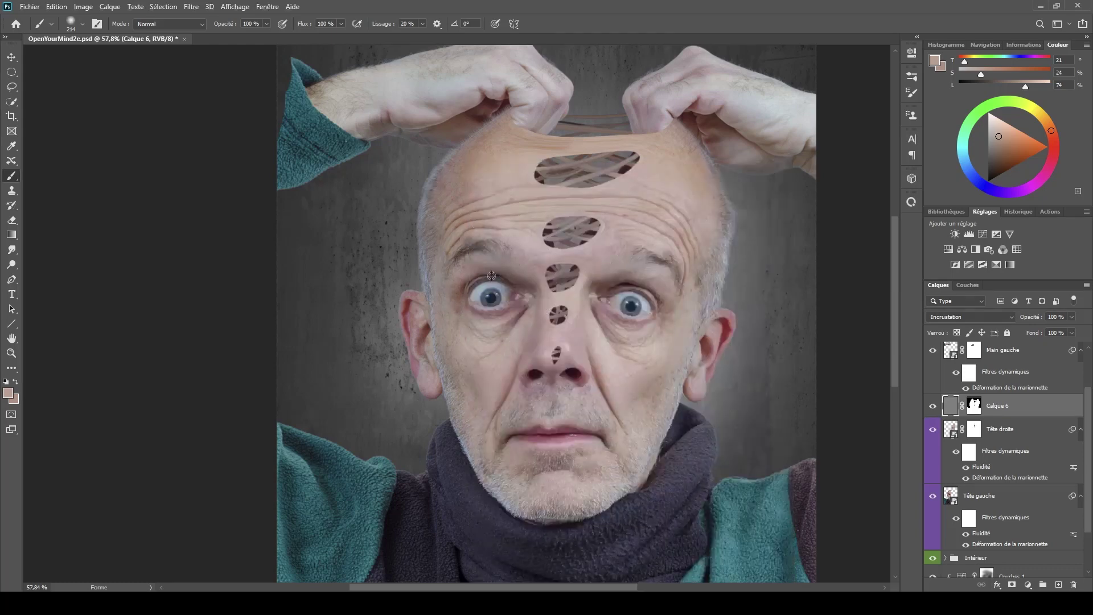
pyautogui.moveTo(498, 268); pyautogui.dragTo(469, 268)
pyautogui.press('d')
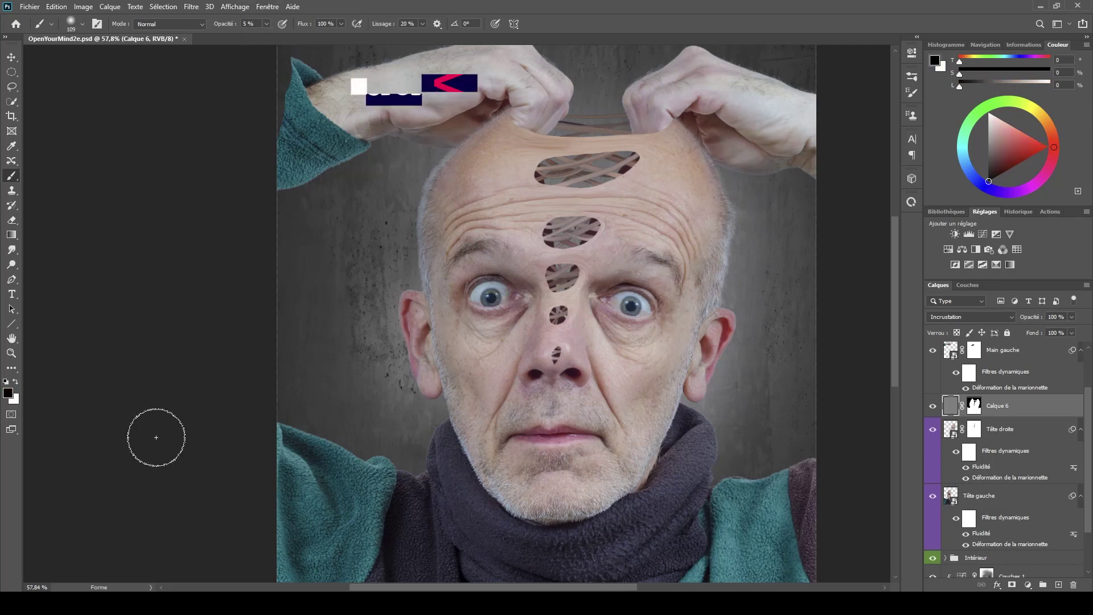
# - Darken the skin around the top forehead hole and the edge of the second hole with soft black strokes at 5% opacity
pyautogui.keyDown('alt'); pyautogui.rightClick(585, 162); pyautogui.keyUp('alt')
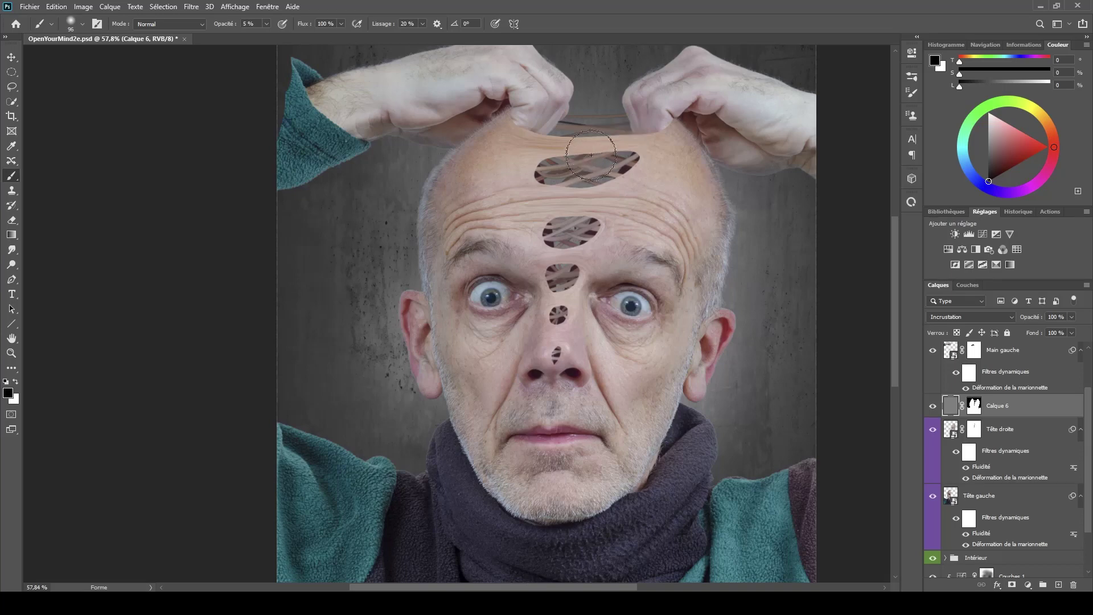
pyautogui.press('space')
pyautogui.moveTo(585, 161); pyautogui.dragTo(647, 145)
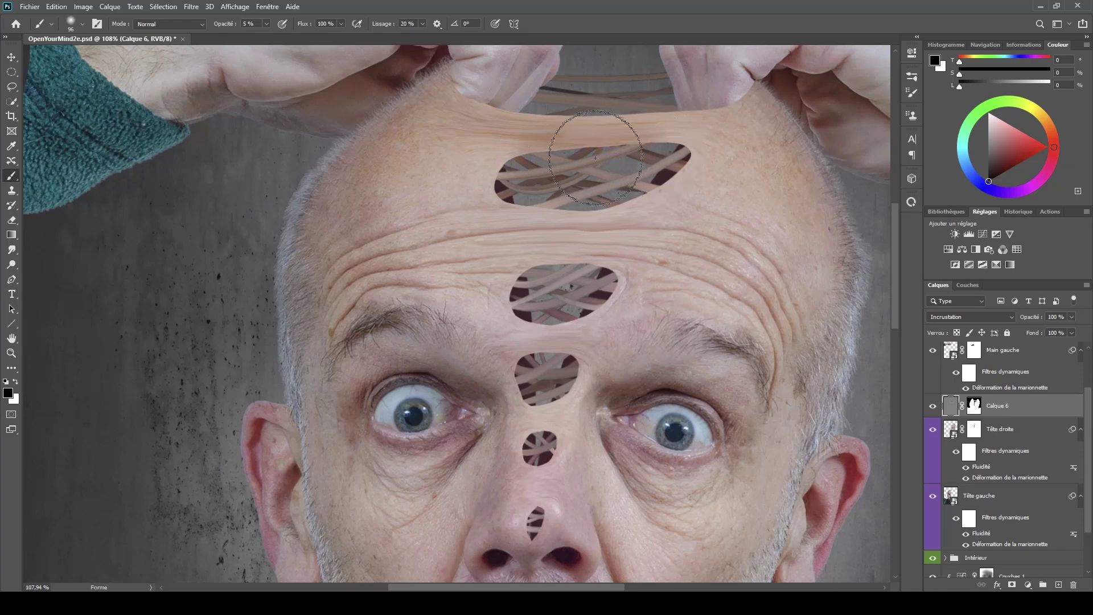
pyautogui.moveTo(636, 141)
pyautogui.mouseDown()
pyautogui.moveTo(616, 138)
pyautogui.moveTo(650, 142)
pyautogui.mouseUp()
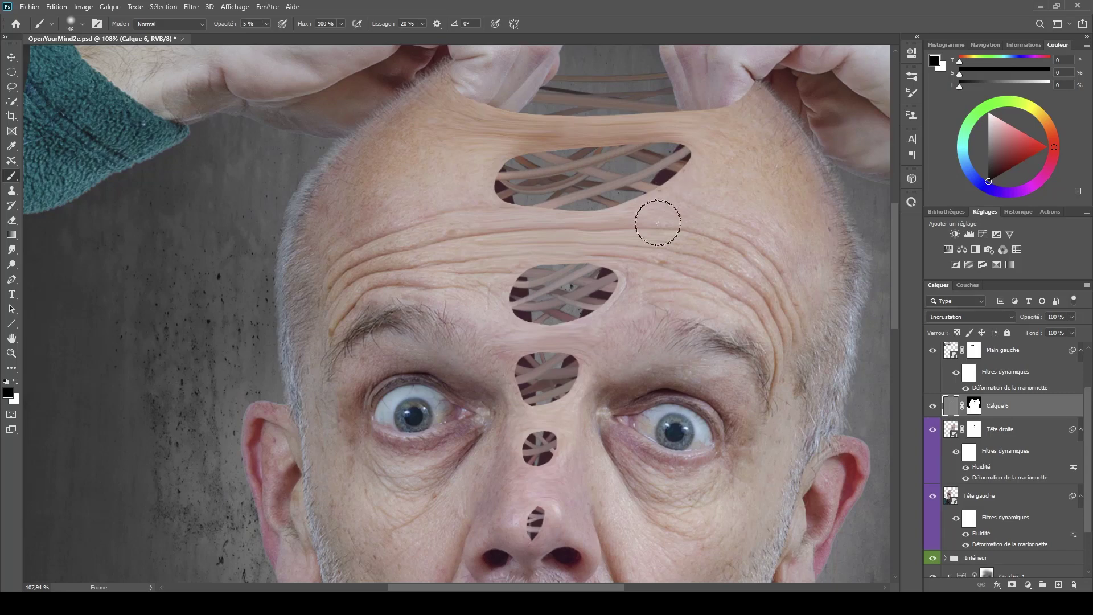
pyautogui.moveTo(527, 281)
pyautogui.mouseDown()
pyautogui.moveTo(549, 265)
pyautogui.moveTo(525, 273)
pyautogui.mouseUp()
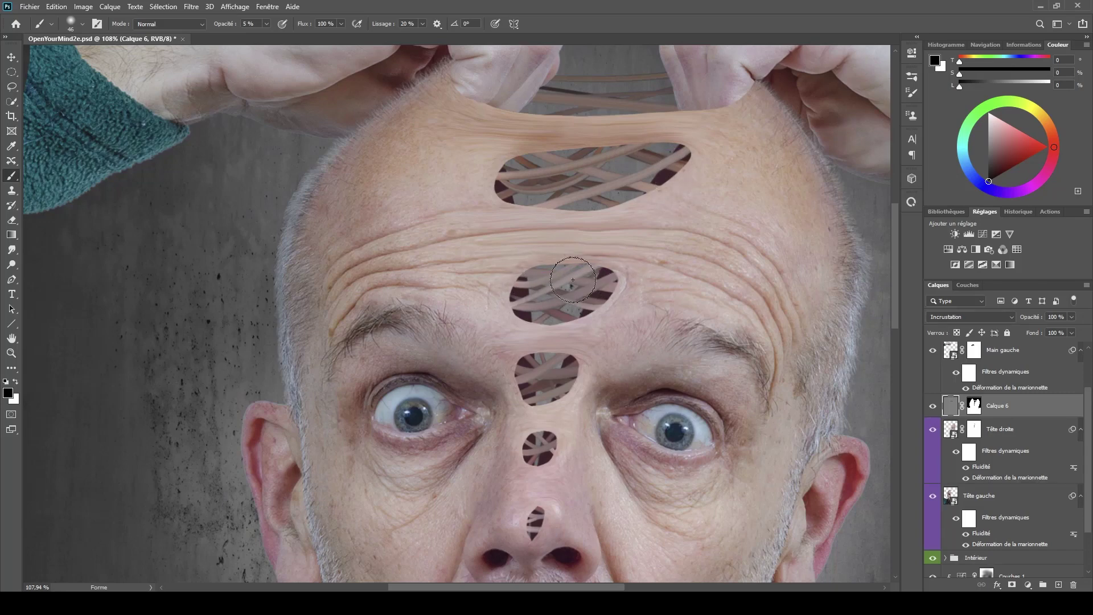
# - Set the brush opacity to 10% and darken the edges of the remaining holes down to the nose, reducing the brush to 22 px
pyautogui.press('1')
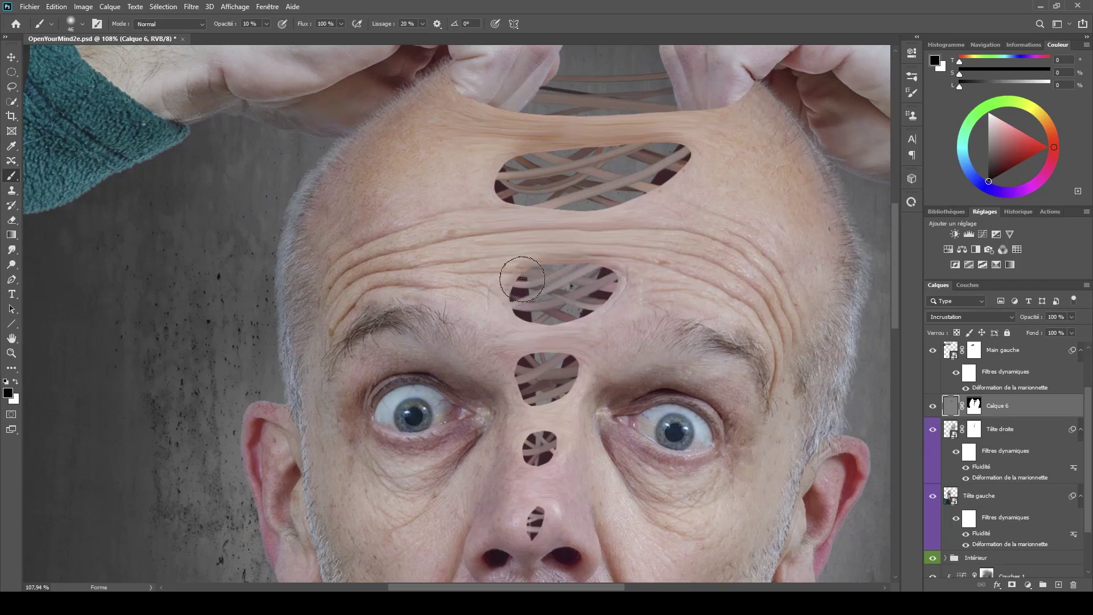
pyautogui.scroll(-3, 586, 374)
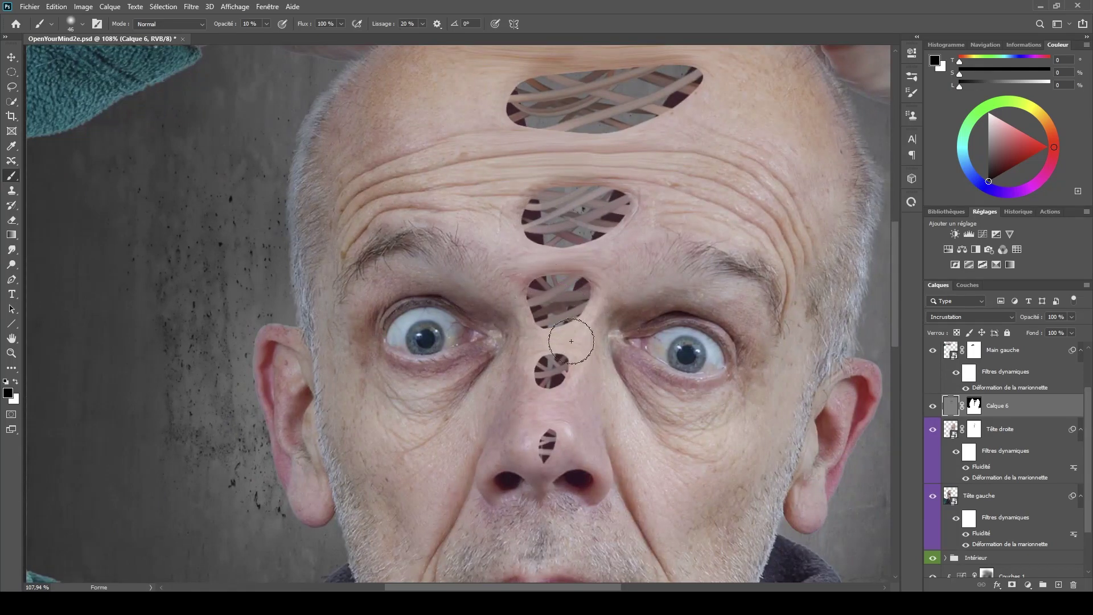
pyautogui.keyDown('alt'); pyautogui.rightClick(550, 365); pyautogui.keyUp('alt')
pyautogui.moveTo(550, 363); pyautogui.dragTo(557, 358)
pyautogui.keyDown('alt'); pyautogui.rightClick(546, 357); pyautogui.keyUp('alt')
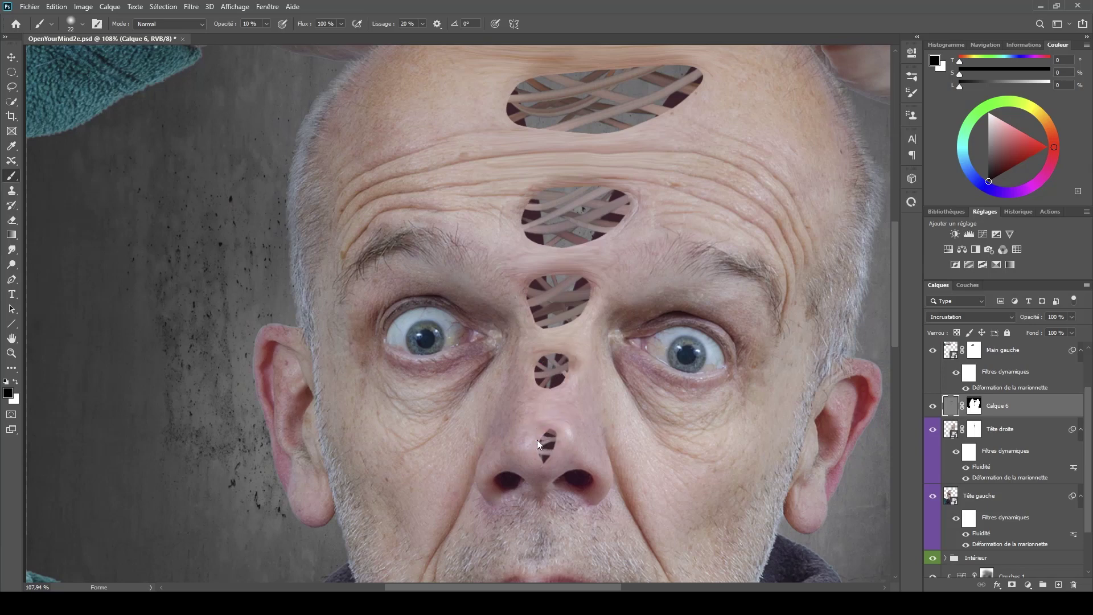
pyautogui.moveTo(555, 437); pyautogui.dragTo(552, 449)
# - Switch to white and paint highlights at 10% opacity along the rims of the holes from the forehead down to the nose
pyautogui.press('x')
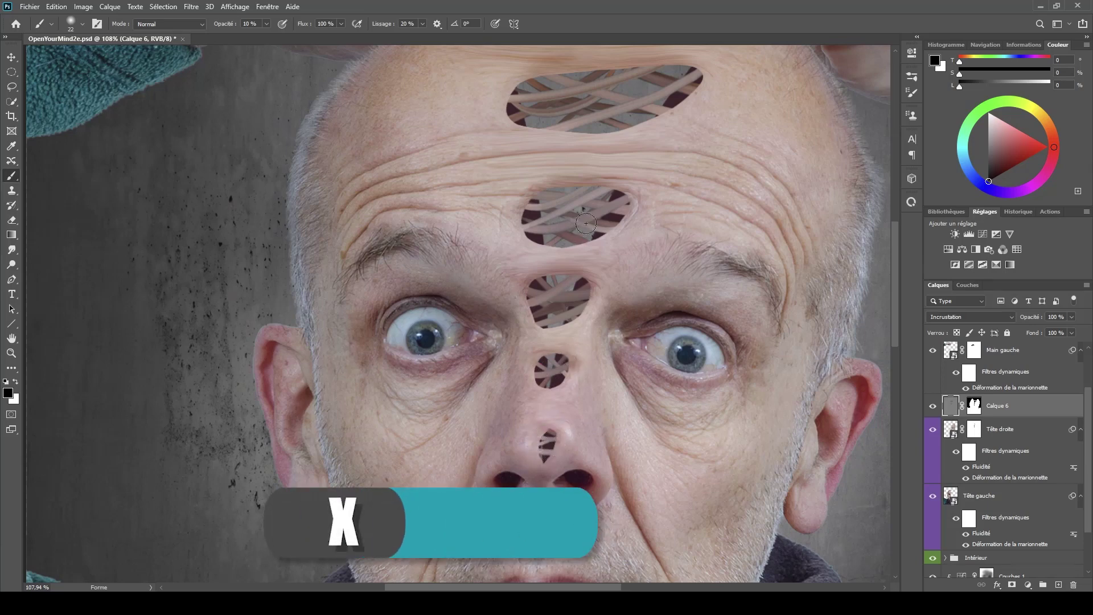
pyautogui.press('x')
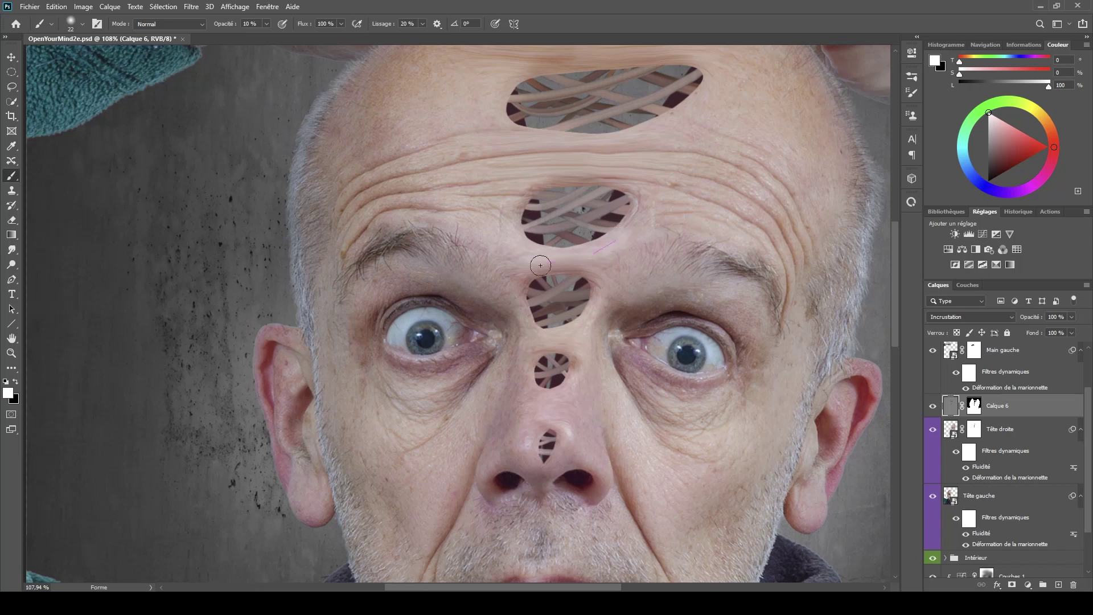
pyautogui.moveTo(562, 131); pyautogui.dragTo(528, 263)
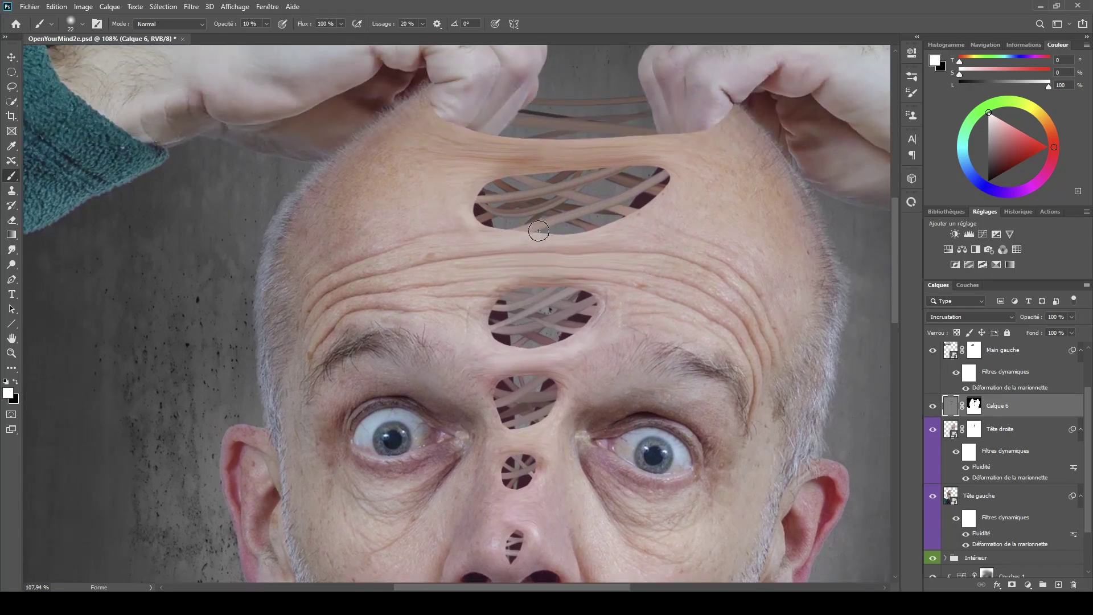
pyautogui.keyDown('alt'); pyautogui.rightClick(581, 213); pyautogui.keyUp('alt')
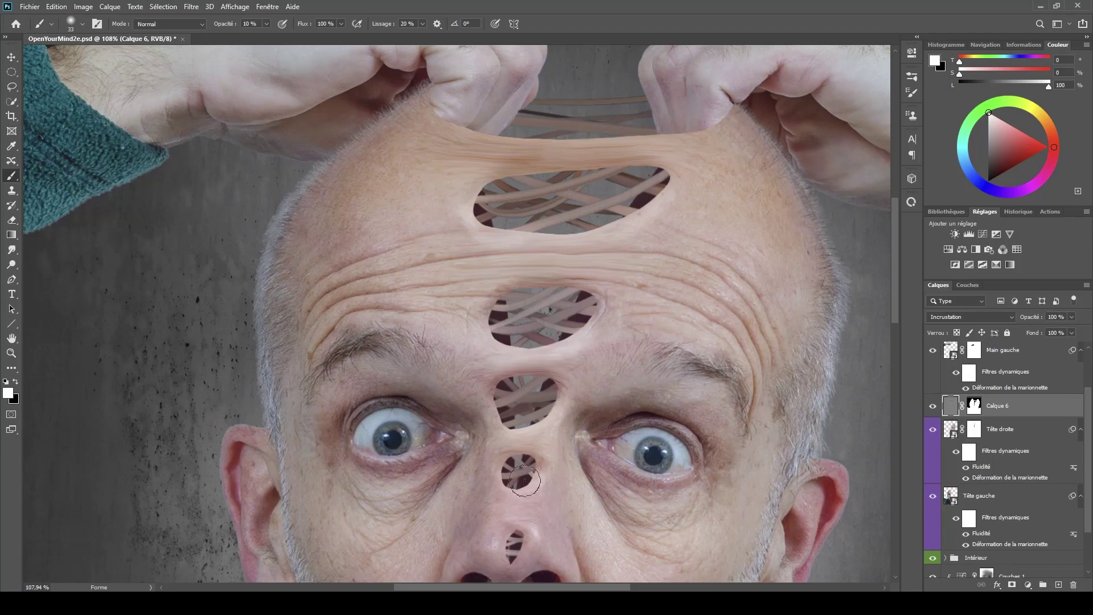
pyautogui.moveTo(540, 510)
pyautogui.mouseDown()
pyautogui.moveTo(568, 351)
pyautogui.moveTo(595, 292)
pyautogui.mouseUp()
pyautogui.keyDown('alt'); pyautogui.rightClick(524, 340); pyautogui.keyUp('alt')
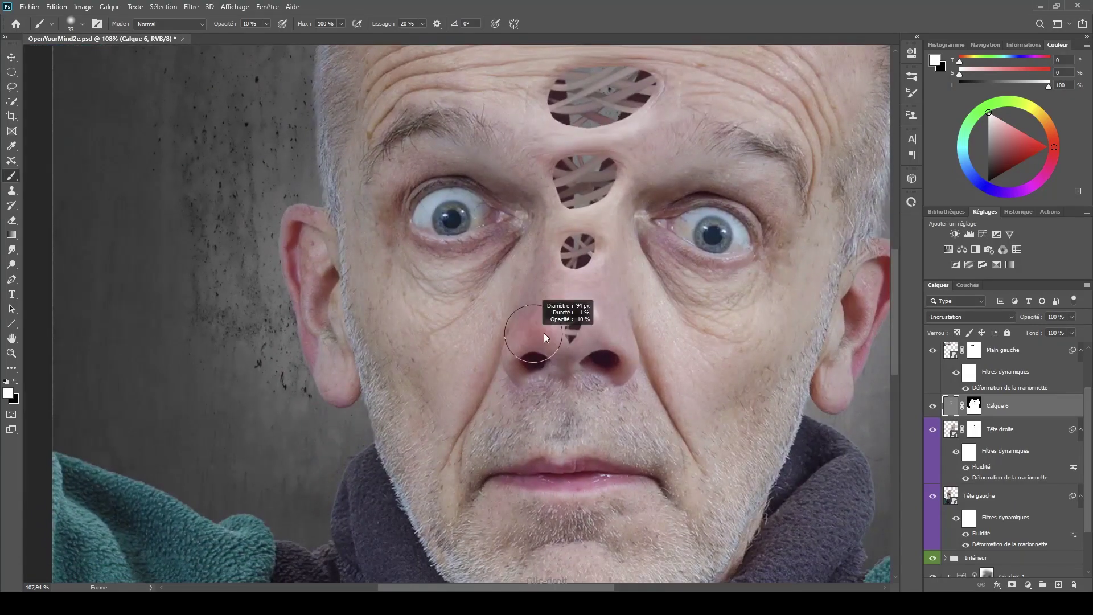
pyautogui.moveTo(563, 333)
pyautogui.mouseDown()
pyautogui.moveTo(569, 324)
pyautogui.moveTo(572, 339)
pyautogui.moveTo(562, 330)
pyautogui.mouseUp()
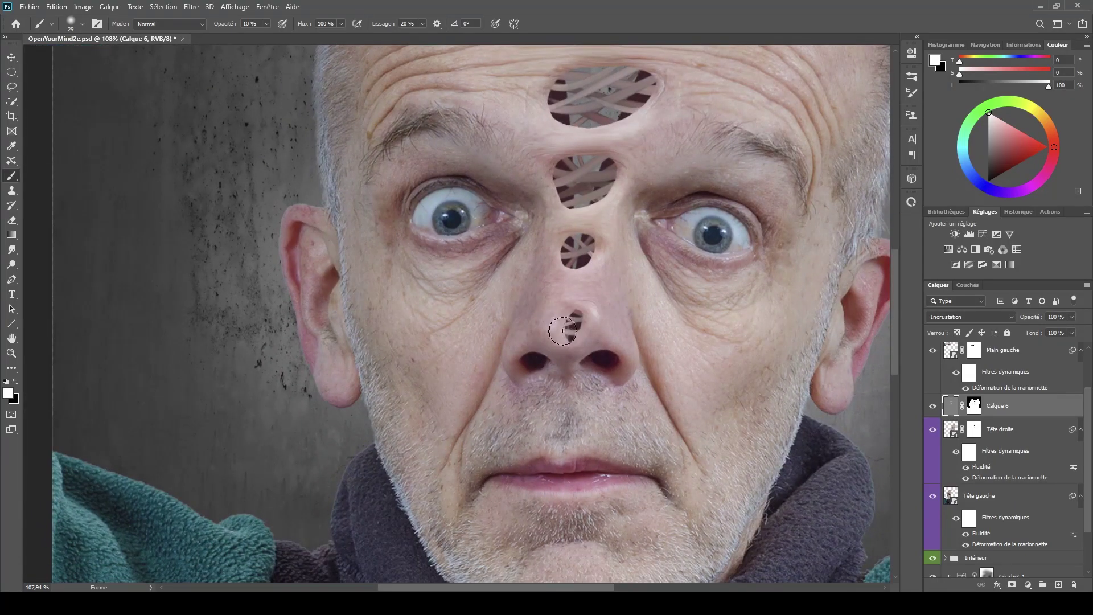
# - Compare the whole image with and without the gray Incrustation layer to check the shading
pyautogui.hotkey('ctrl', '0')
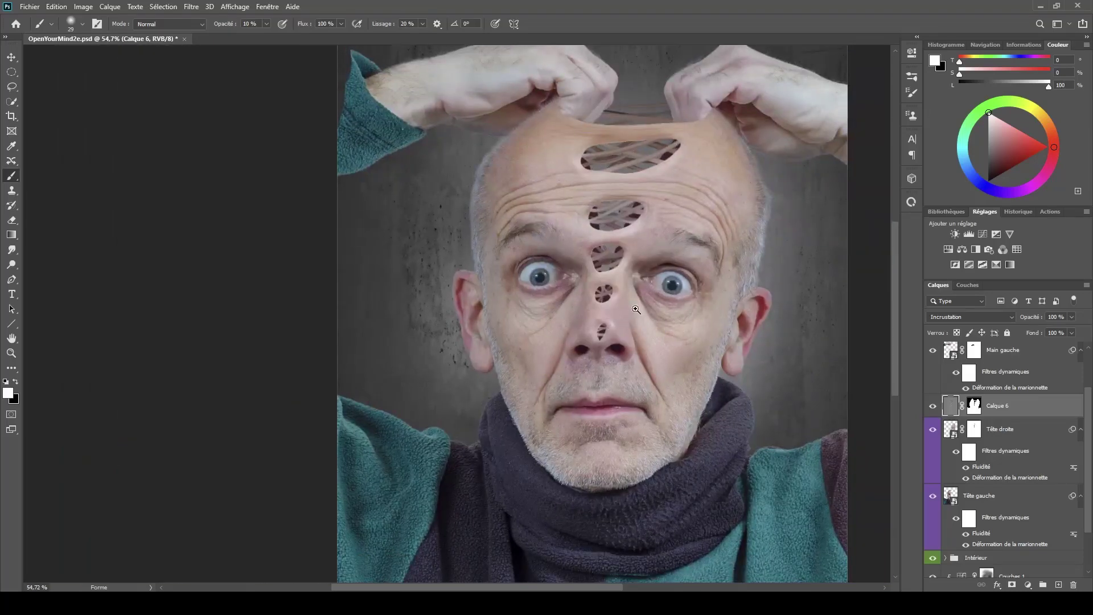
pyautogui.click(932, 406)
pyautogui.click(932, 406)
pyautogui.click(932, 407)
pyautogui.click(931, 409)
pyautogui.click(931, 407)
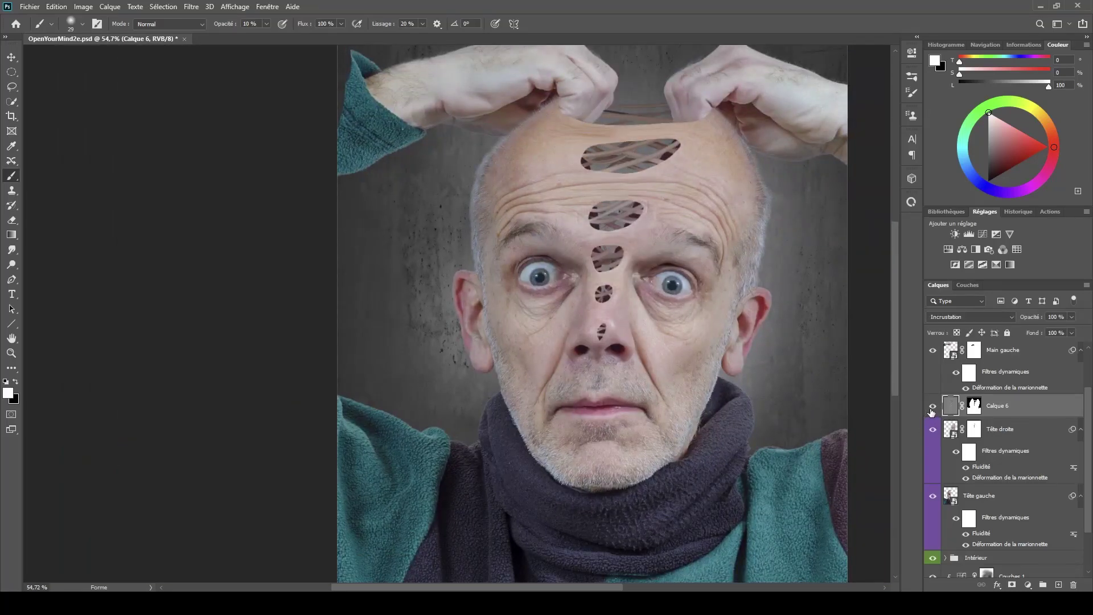
# - Paint white highlights with a 23 px brush on the stretched skin band above the top forehead hole
pyautogui.click(631, 112)
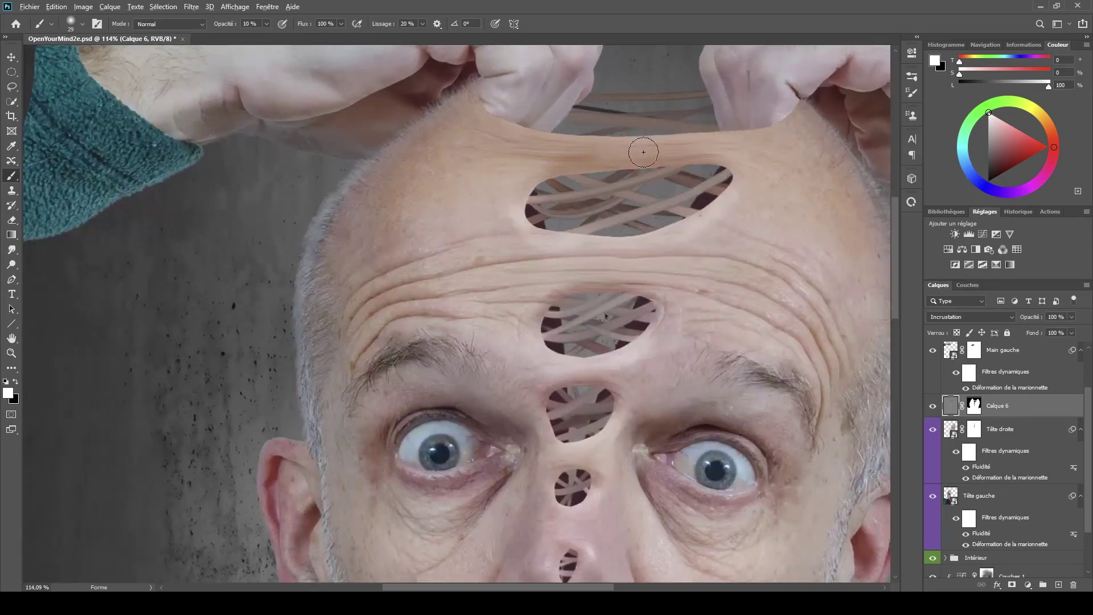
pyautogui.keyDown('alt'); pyautogui.rightClick(589, 149); pyautogui.keyUp('alt')
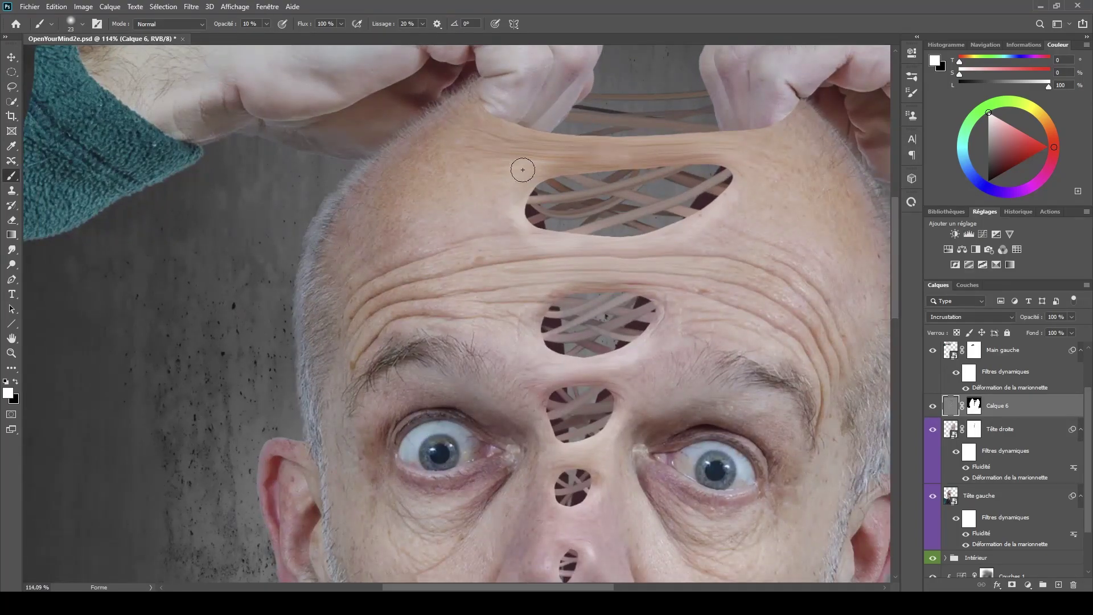
pyautogui.moveTo(684, 134)
pyautogui.mouseDown()
pyautogui.moveTo(541, 163)
pyautogui.moveTo(705, 143)
pyautogui.moveTo(747, 163)
pyautogui.moveTo(580, 159)
pyautogui.moveTo(602, 169)
pyautogui.moveTo(688, 161)
pyautogui.moveTo(464, 218)
pyautogui.moveTo(595, 157)
pyautogui.moveTo(566, 163)
pyautogui.moveTo(646, 159)
pyautogui.moveTo(546, 163)
pyautogui.moveTo(733, 166)
pyautogui.moveTo(581, 161)
pyautogui.moveTo(765, 179)
pyautogui.moveTo(737, 196)
pyautogui.mouseUp()
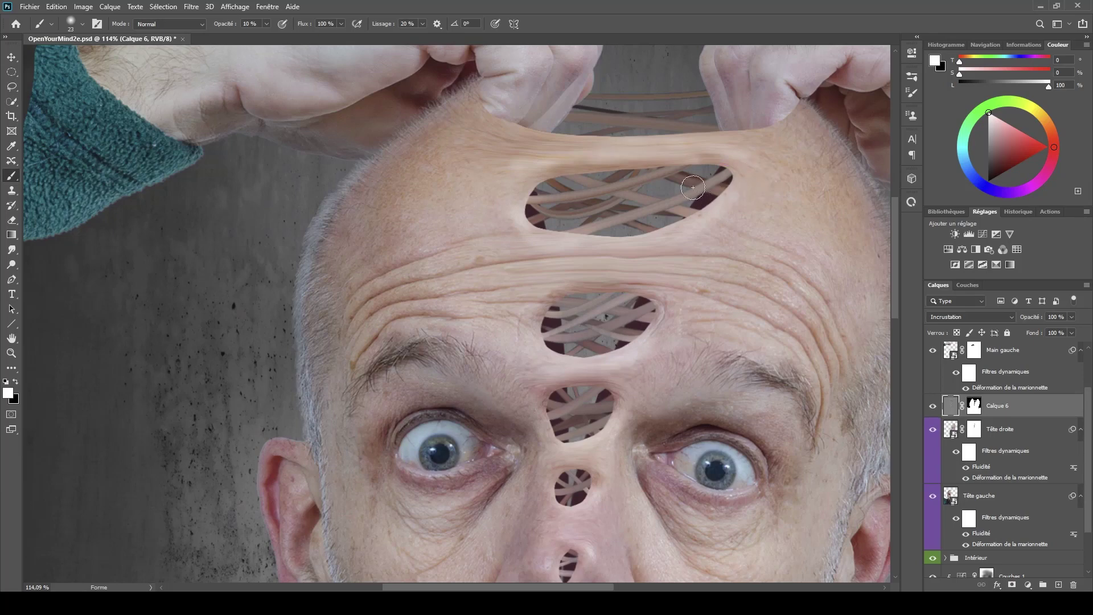
# - Soften the highlights at the left end of the upper skin band with a 64 px Eraser at 5% opacity
pyautogui.press('e')
pyautogui.moveTo(514, 146)
pyautogui.mouseDown()
pyautogui.moveTo(541, 146)
pyautogui.moveTo(510, 4)
pyautogui.mouseUp()
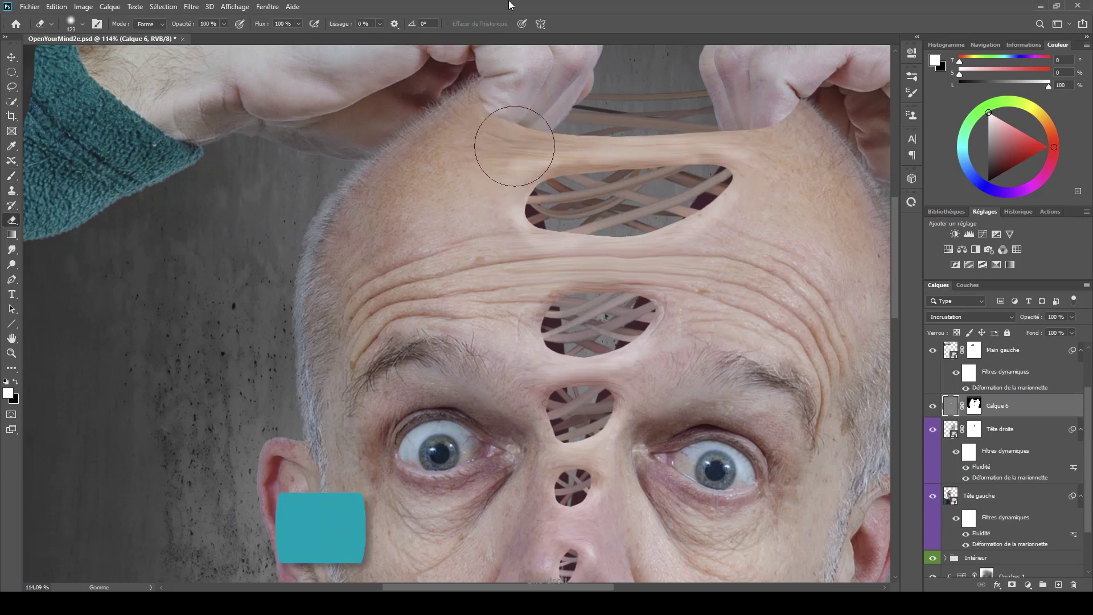
pyautogui.moveTo(504, 172)
pyautogui.mouseDown()
pyautogui.moveTo(511, 75)
pyautogui.moveTo(494, 3)
pyautogui.mouseUp()
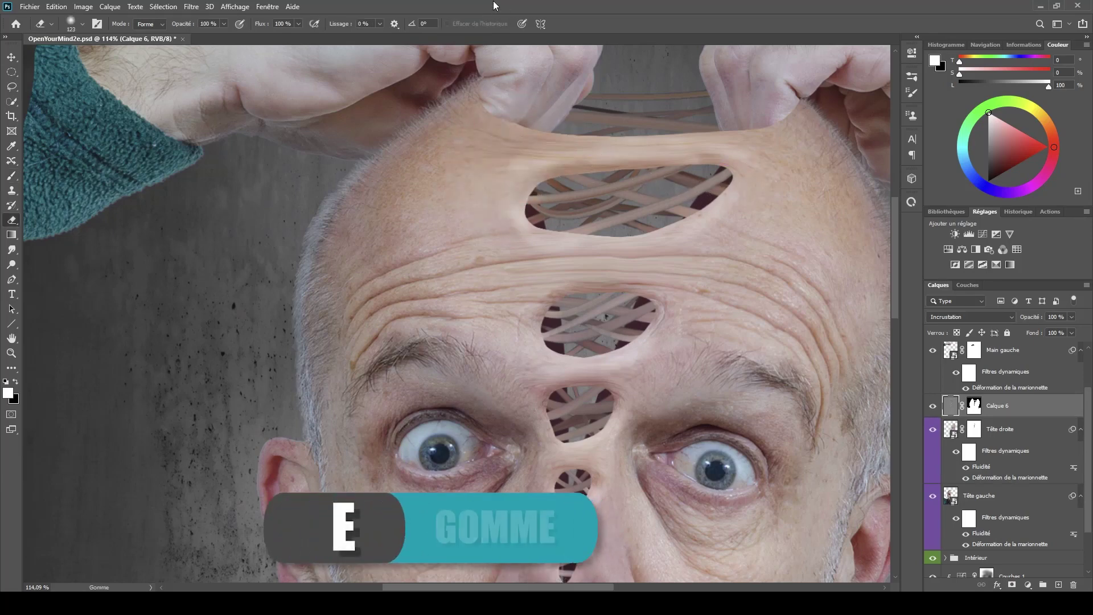
pyautogui.press('0')
pyautogui.press('5')
pyautogui.moveTo(548, 73)
pyautogui.mouseDown()
pyautogui.moveTo(525, 143)
pyautogui.moveTo(532, 156)
pyautogui.moveTo(452, 150)
pyautogui.moveTo(451, 161)
pyautogui.mouseUp()
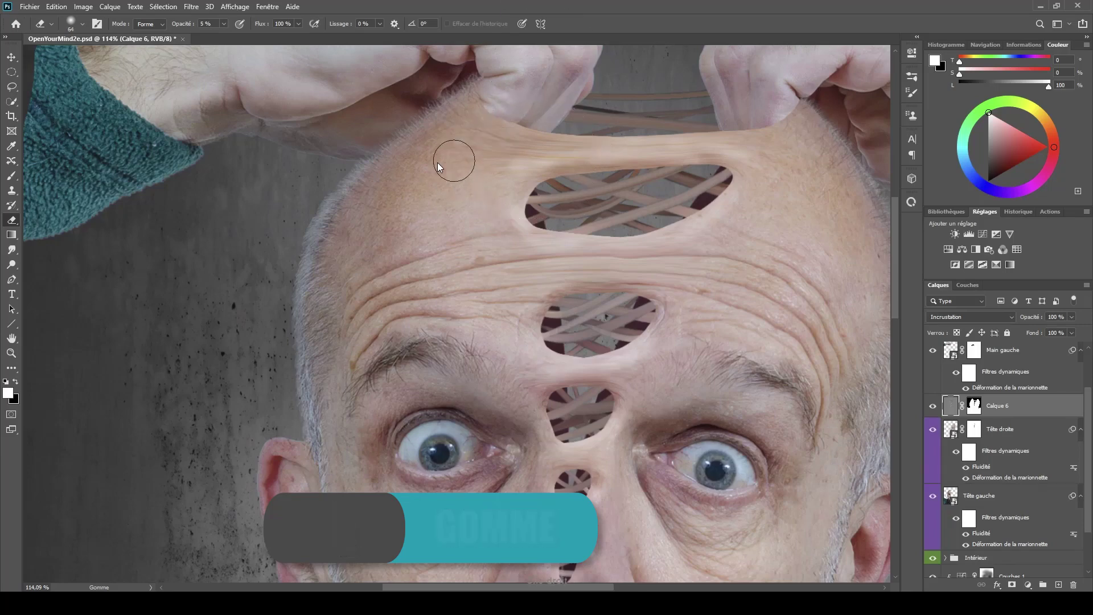
pyautogui.moveTo(531, 153)
pyautogui.mouseDown()
pyautogui.moveTo(459, 215)
pyautogui.moveTo(532, 166)
pyautogui.moveTo(507, 165)
pyautogui.moveTo(535, 147)
pyautogui.mouseUp()
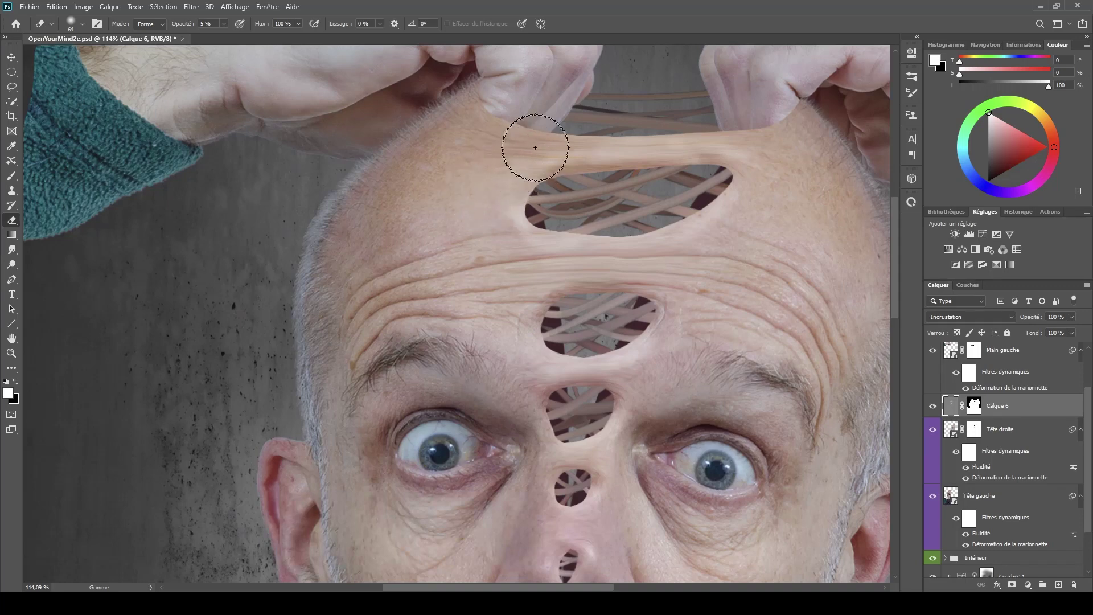
# - Add a new layer above Main droite and set its blend mode to Produit
pyautogui.scroll(-5, 718, 324)
pyautogui.scroll(2, 700, 366)
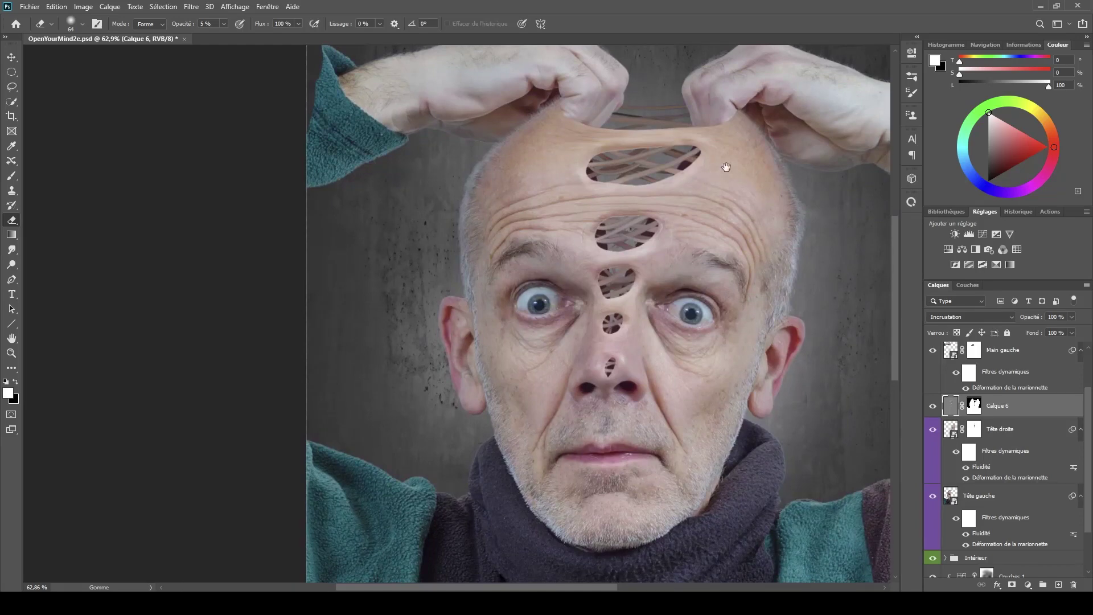
pyautogui.moveTo(726, 167); pyautogui.dragTo(666, 291)
pyautogui.scroll(4, 713, 248)
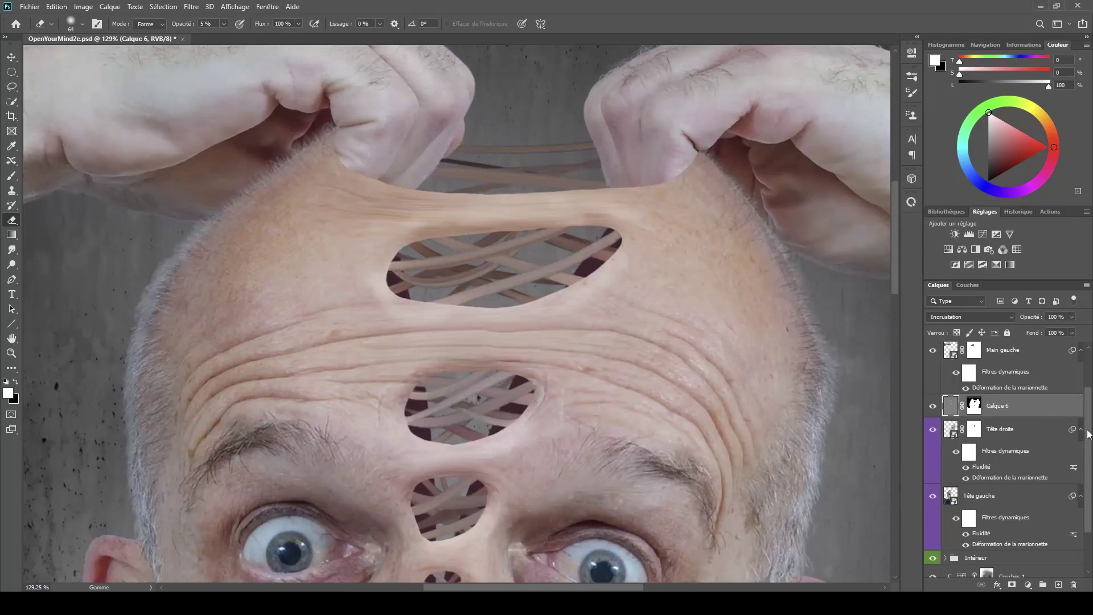
pyautogui.moveTo(1088, 433); pyautogui.dragTo(1091, 397)
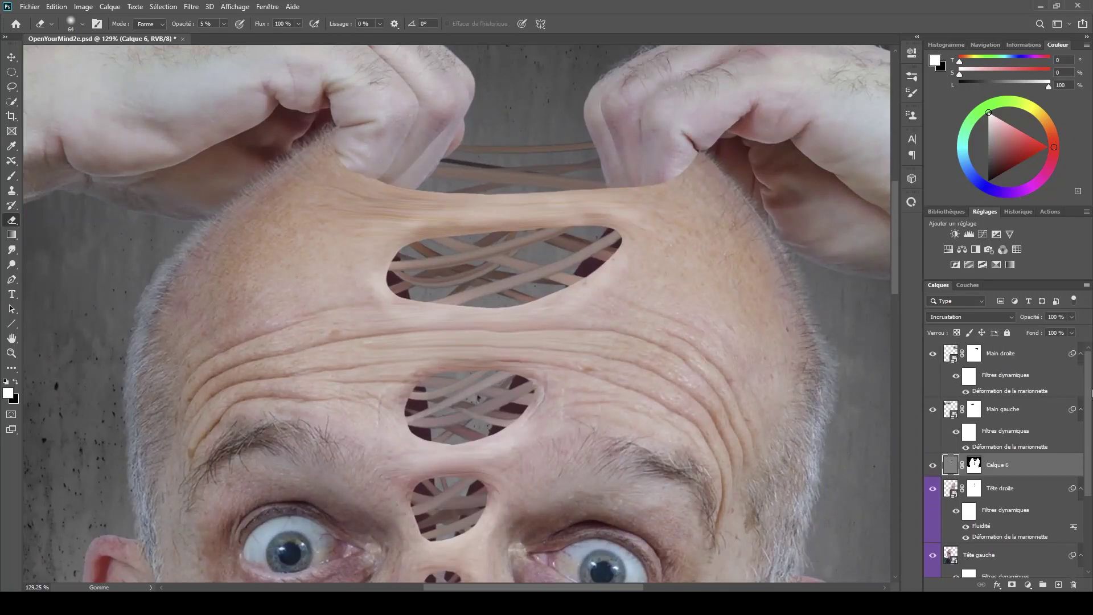
pyautogui.click(1005, 355)
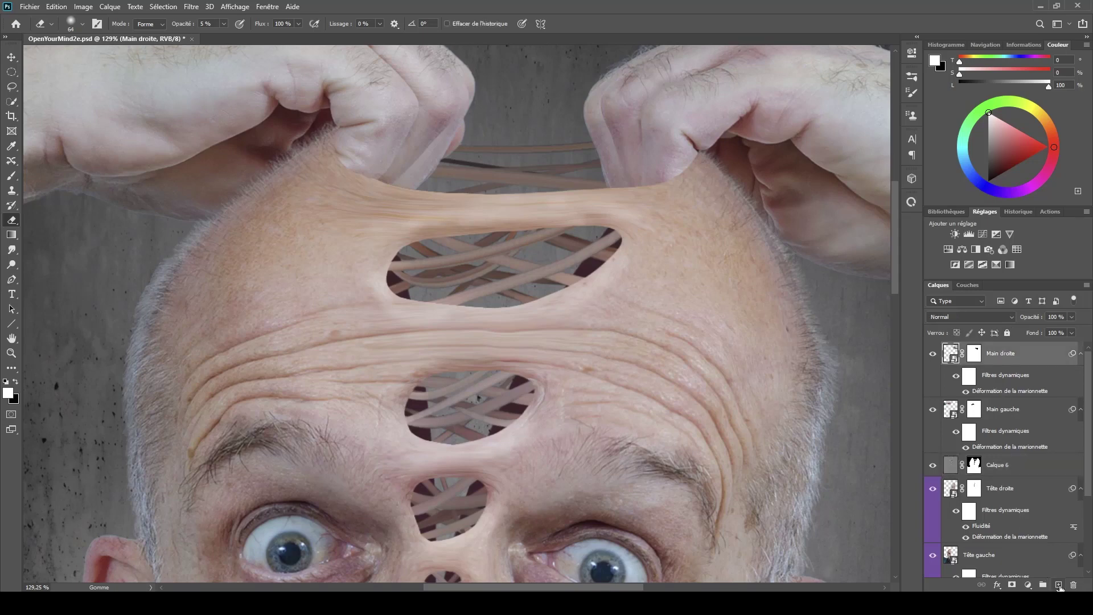
pyautogui.click(1059, 585)
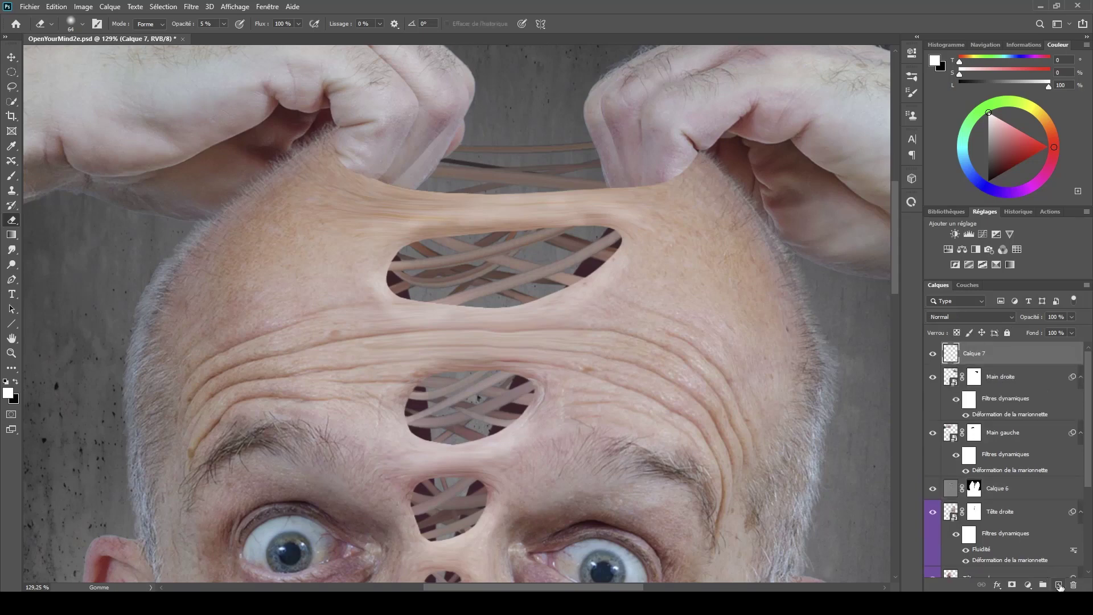
pyautogui.click(961, 317)
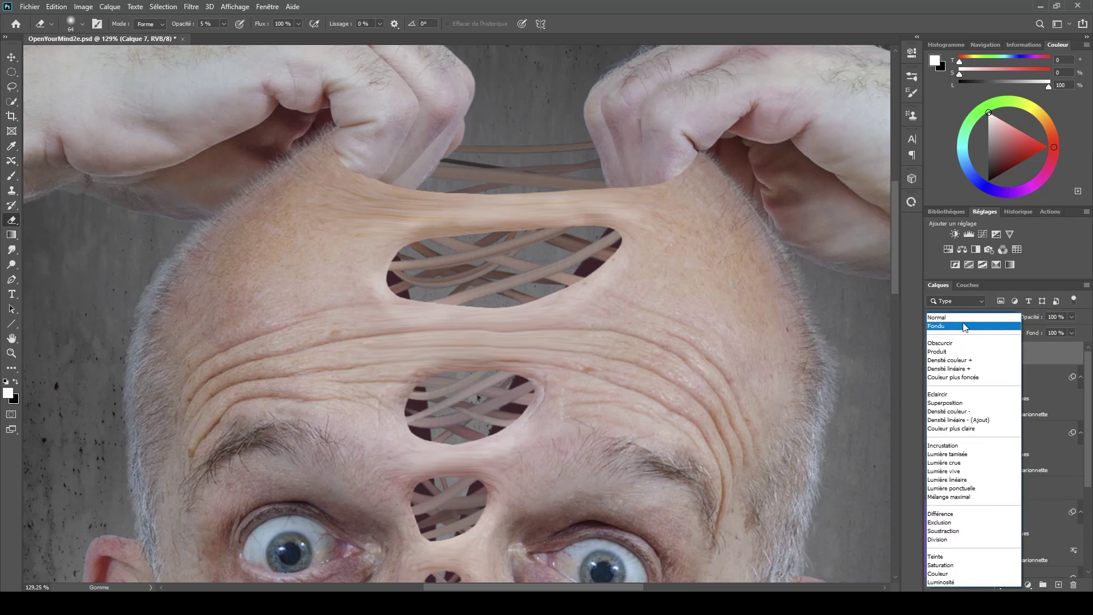
pyautogui.click(946, 351)
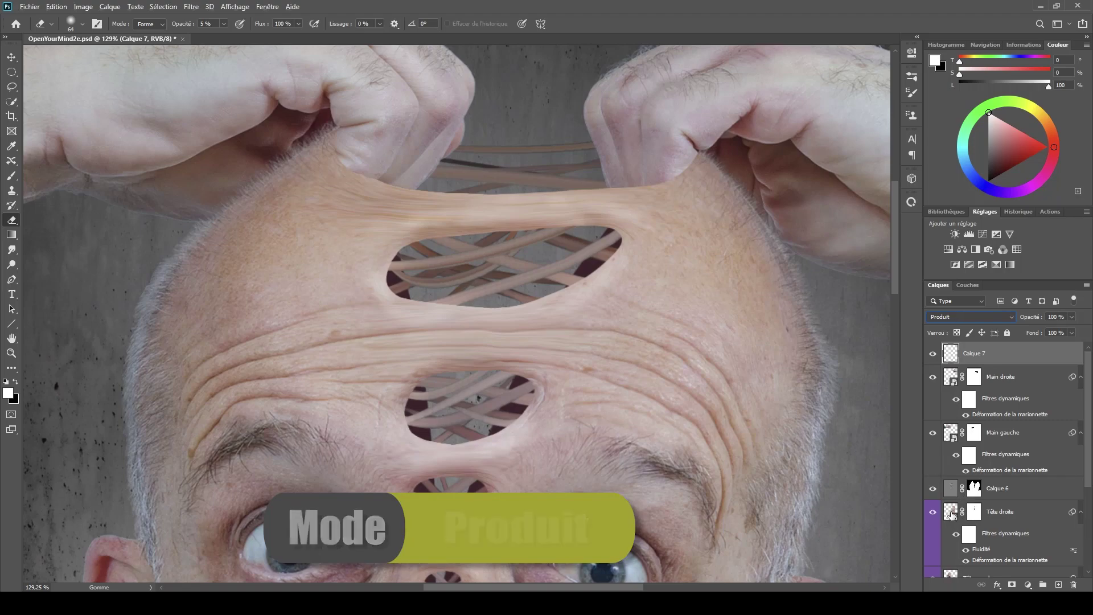
# - Load the outline of the Tête droite layer as a selection and zoom in where it overlaps the pinching fingertip
pyautogui.click(954, 516)
pyautogui.hotkey('ctrl', '0')
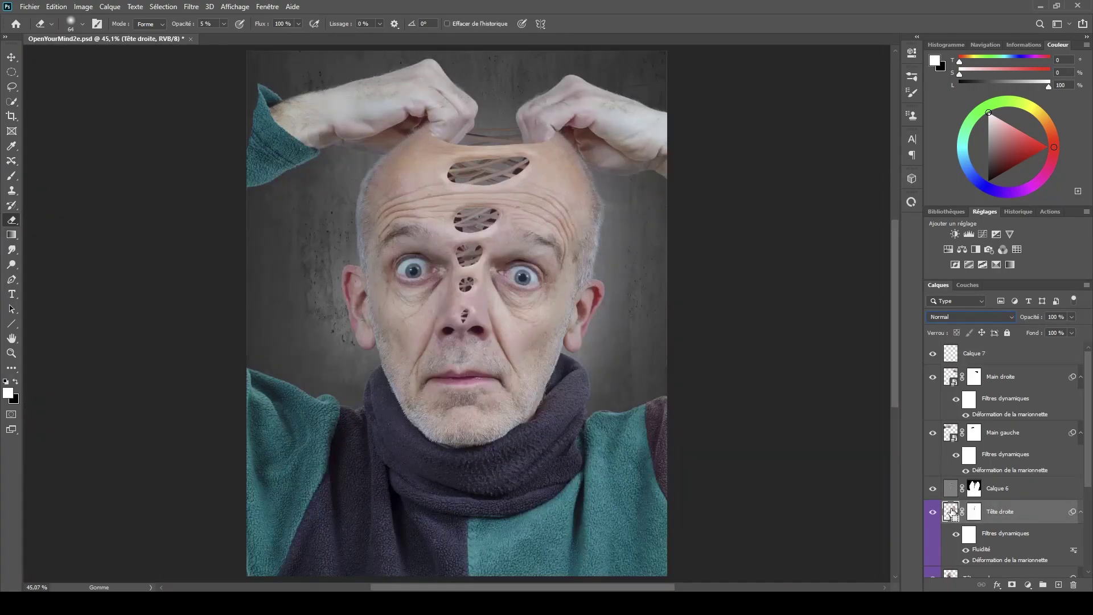
pyautogui.keyDown('ctrl'); pyautogui.click(951, 512); pyautogui.keyUp('ctrl')
pyautogui.moveTo(547, 113)
pyautogui.mouseDown()
pyautogui.moveTo(597, 166)
pyautogui.moveTo(652, 341)
pyautogui.moveTo(707, 361)
pyautogui.mouseUp()
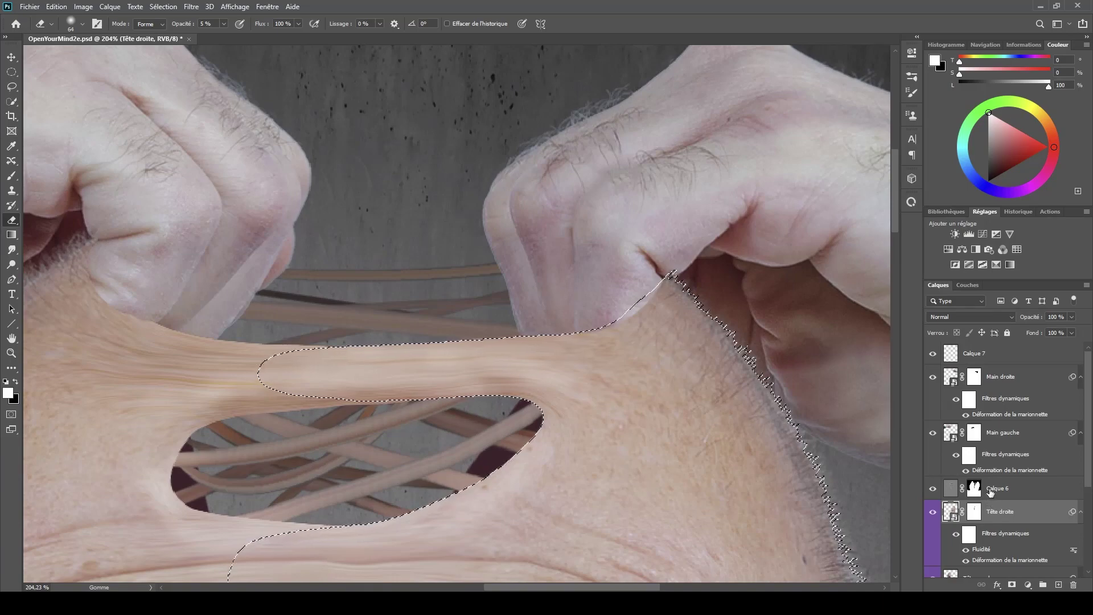
pyautogui.scroll(-5, 520, 61)
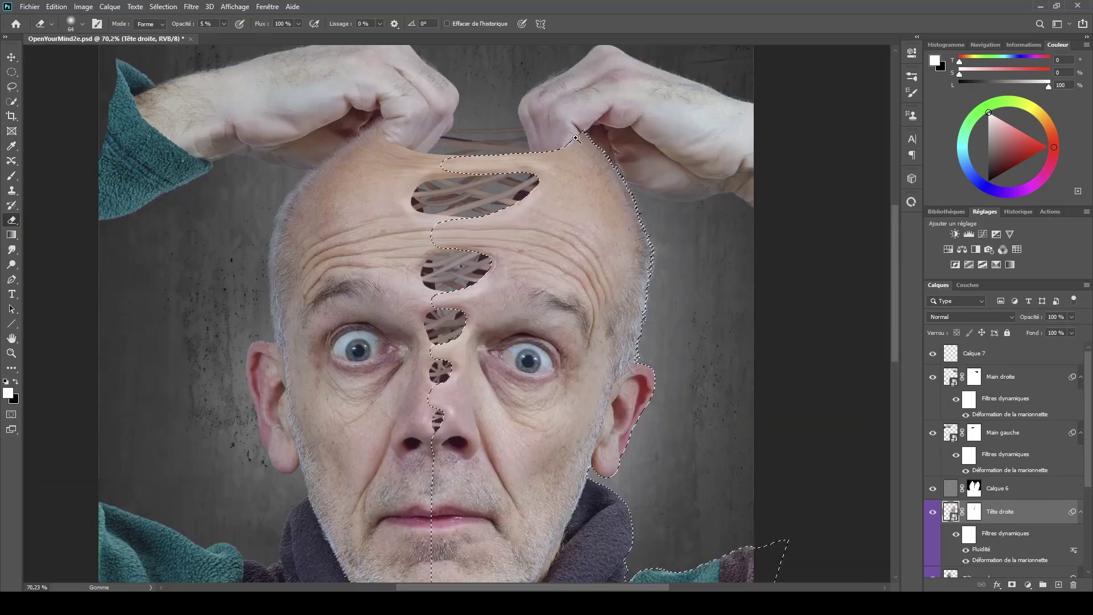
pyautogui.scroll(5, 576, 138)
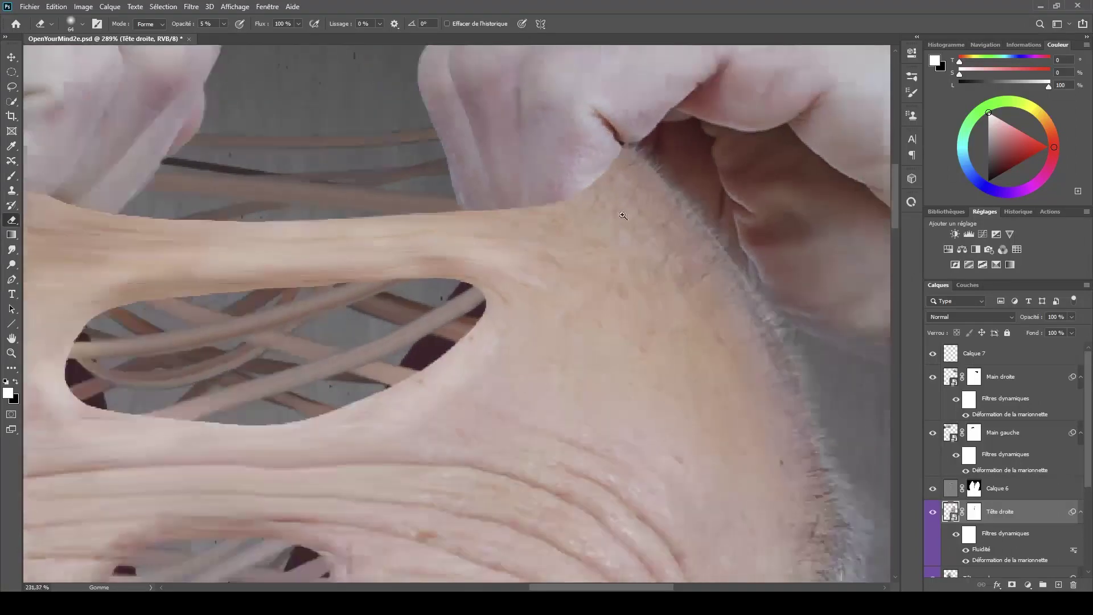
pyautogui.scroll(-5, 622, 216)
pyautogui.scroll(7, 656, 222)
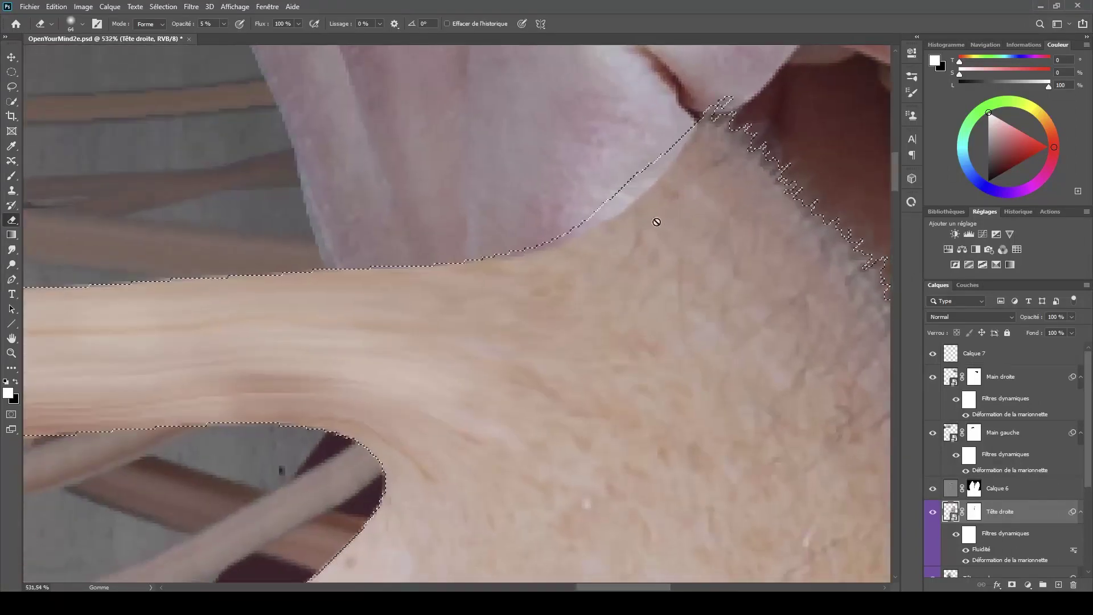
# - Subtract the sliver overlapping the Main droite fingertip from the selection with the Lasso, following the edge of the pinched skin
pyautogui.click(12, 86)
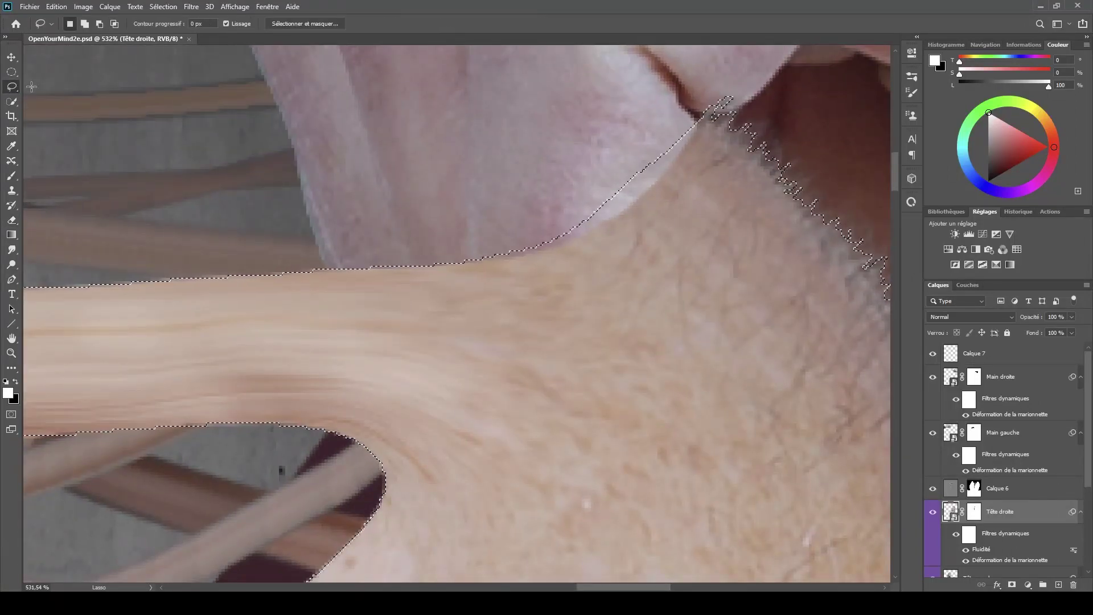
pyautogui.click(100, 23)
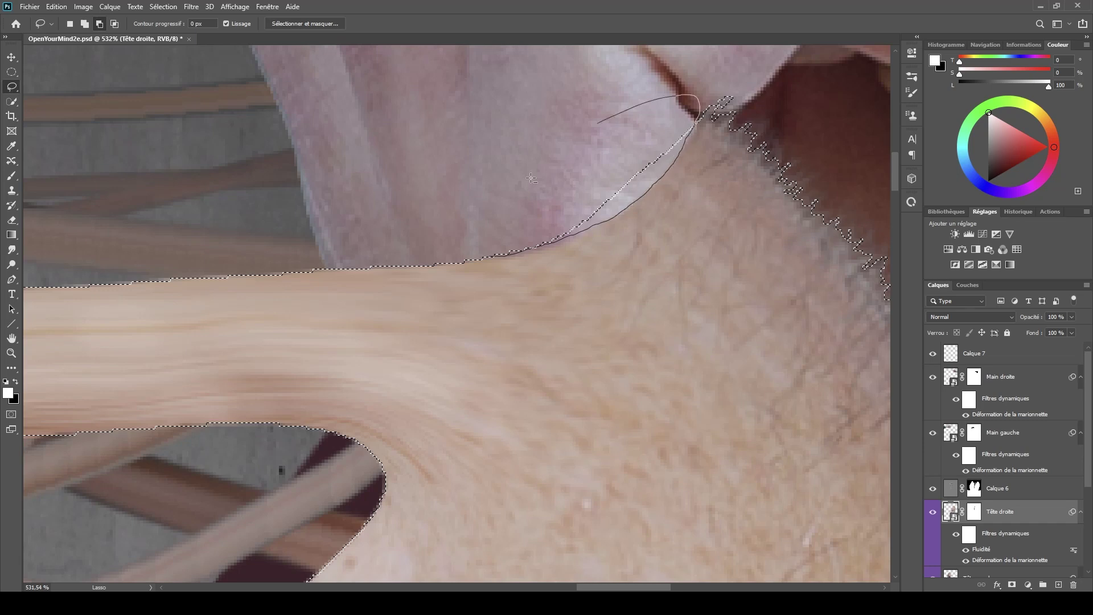
pyautogui.moveTo(530, 178); pyautogui.dragTo(494, 213)
pyautogui.moveTo(734, 283); pyautogui.dragTo(678, 250)
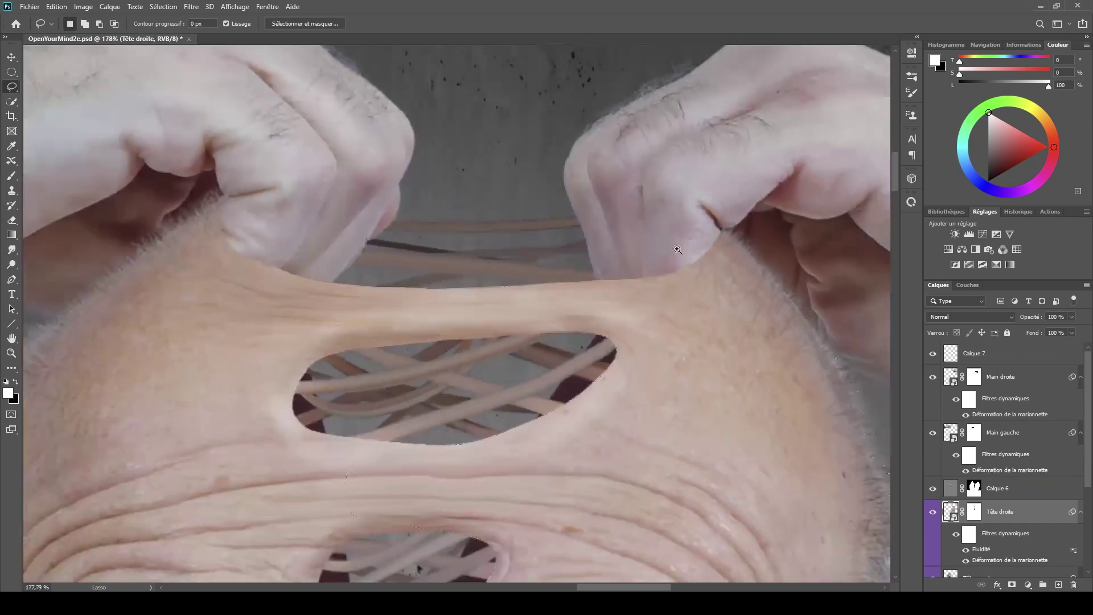
# - On Calque 7, sample a brownish skin tone and paint soft shadows at 10% opacity on the selected skin below Main droite
pyautogui.click(962, 345)
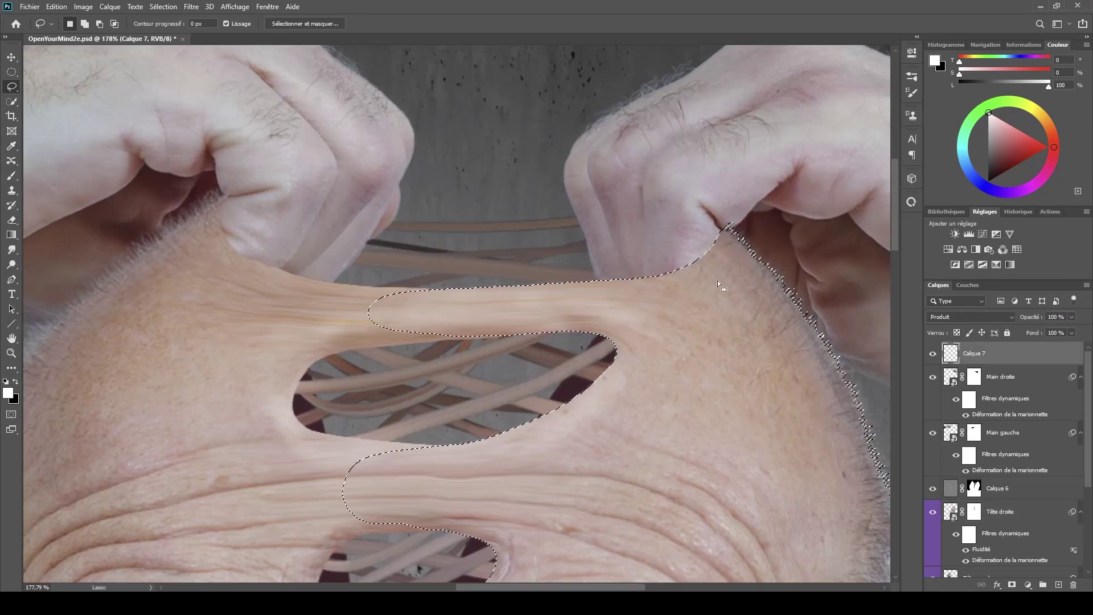
pyautogui.press('b')
pyautogui.rightClick(731, 298)
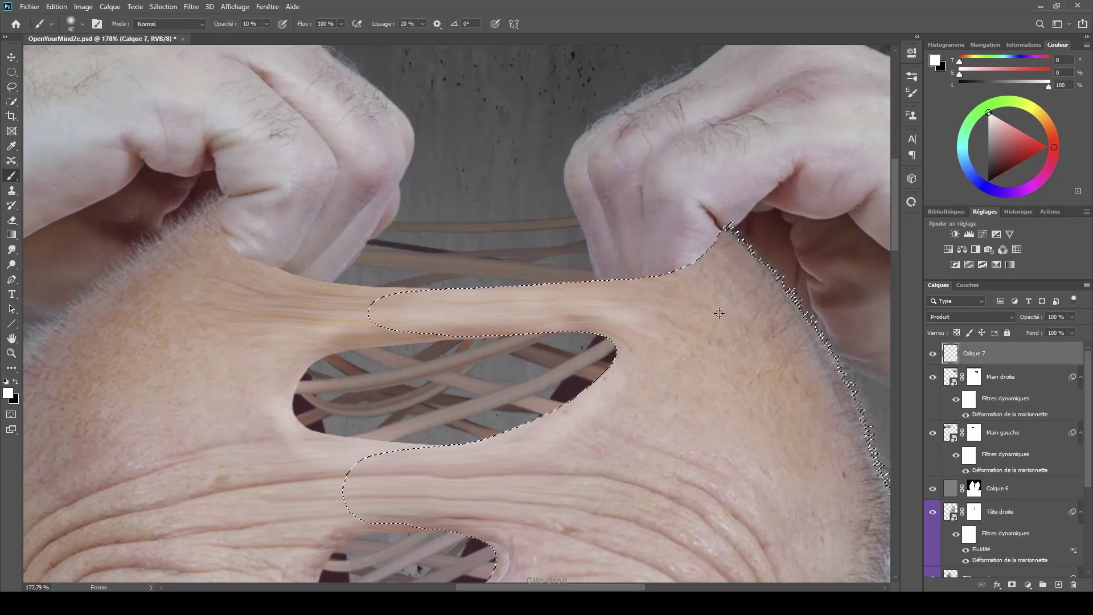
pyautogui.keyDown('alt'); pyautogui.click(759, 298); pyautogui.keyUp('alt')
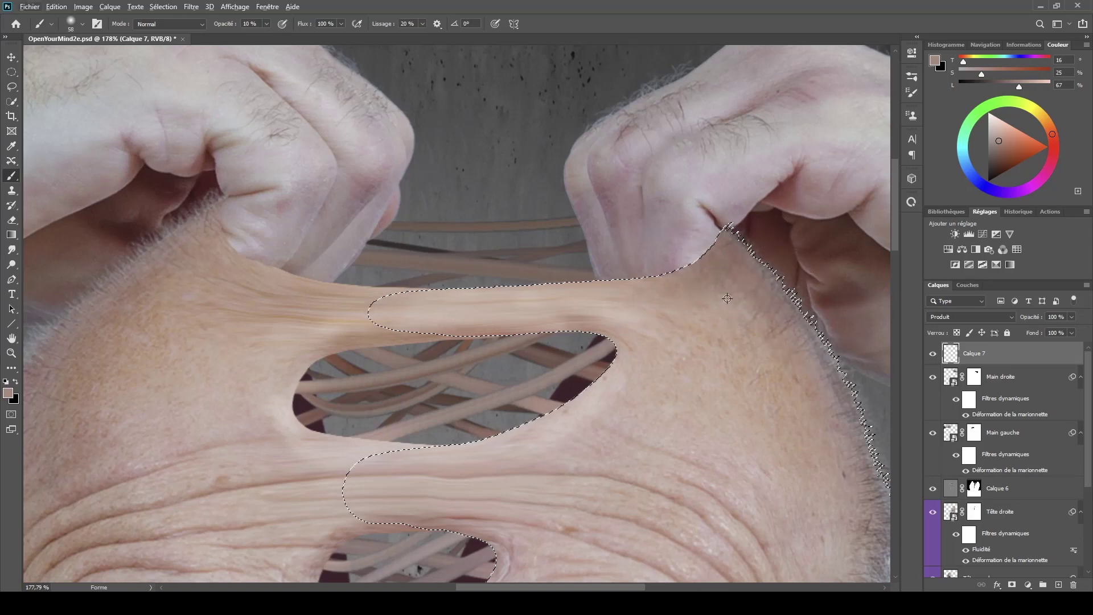
pyautogui.moveTo(774, 349); pyautogui.dragTo(690, 341)
pyautogui.moveTo(704, 346); pyautogui.dragTo(604, 293)
pyautogui.moveTo(692, 329); pyautogui.dragTo(720, 321)
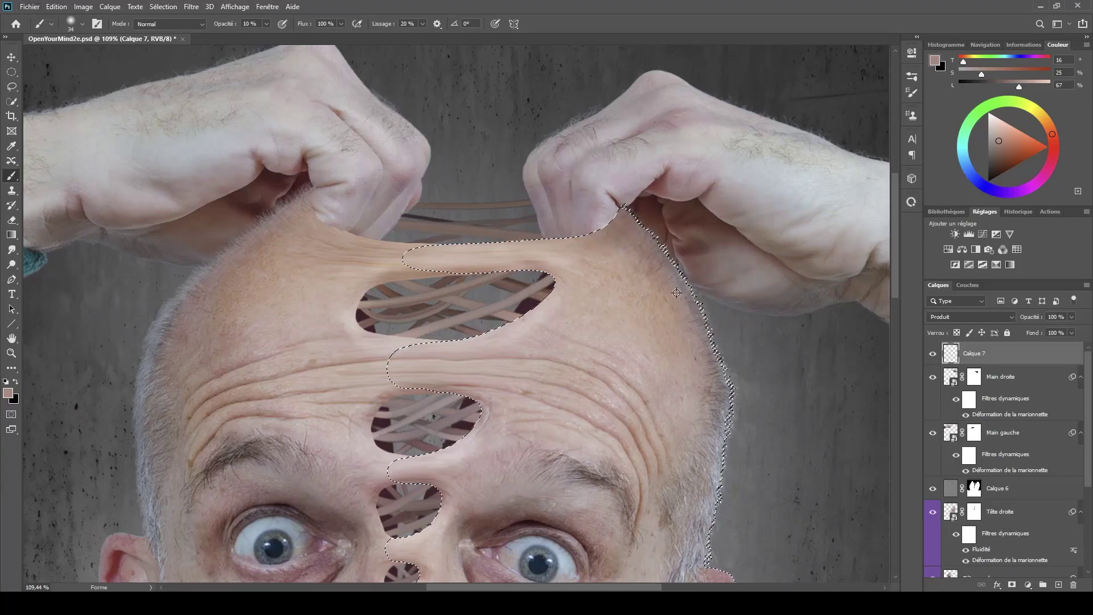
pyautogui.moveTo(722, 253); pyautogui.dragTo(781, 237)
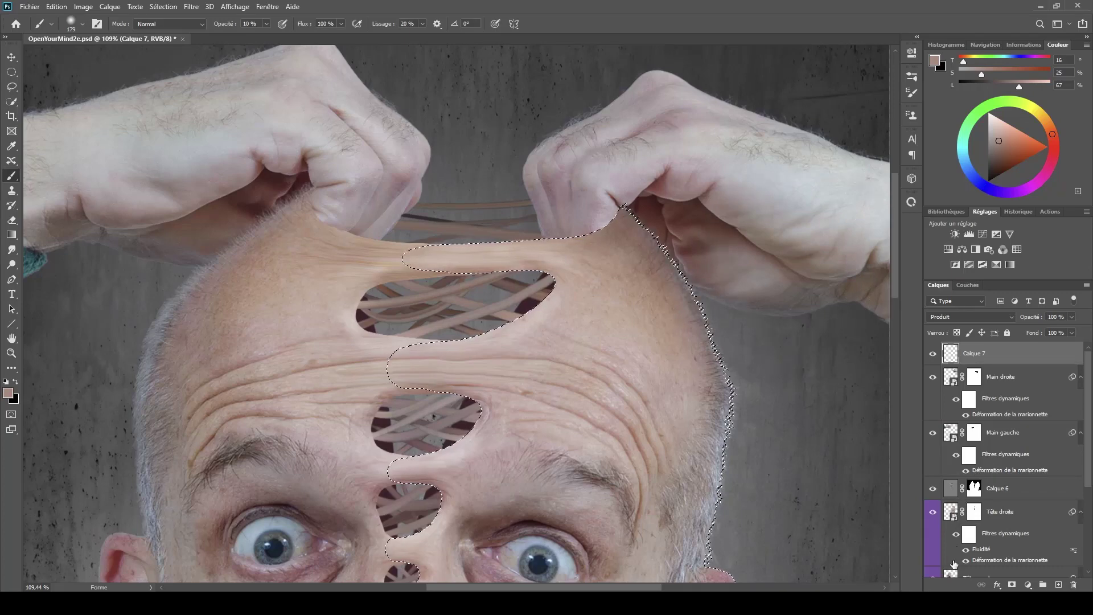
# - Load the outline of the Tête gauche layer as a selection and undo the accidental shift of Main gauche
pyautogui.scroll(-2, 1087, 467)
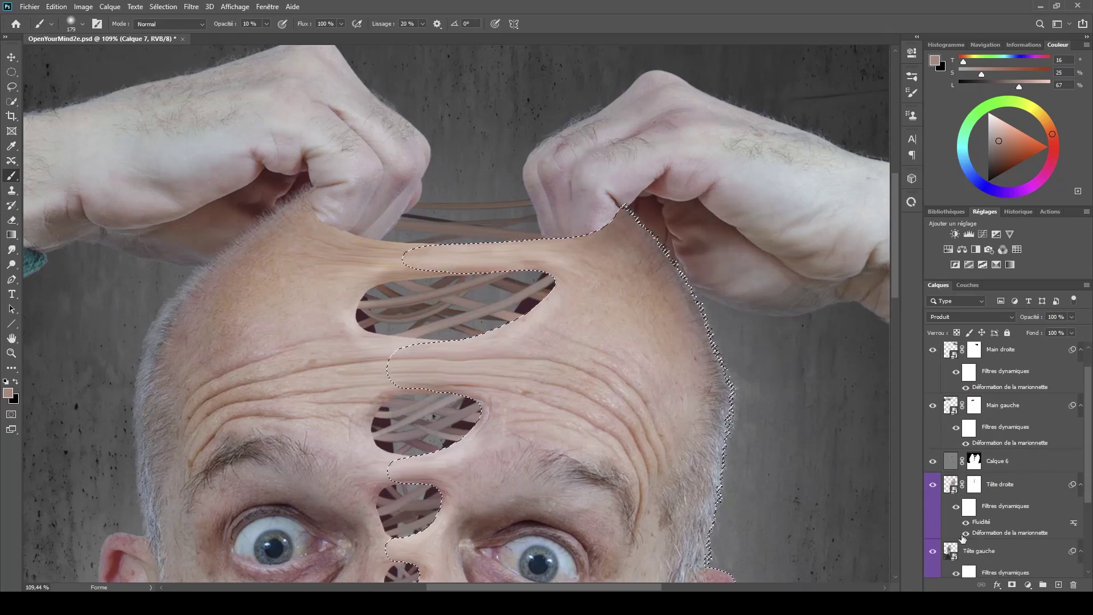
pyautogui.keyDown('ctrl'); pyautogui.click(951, 553); pyautogui.keyUp('ctrl')
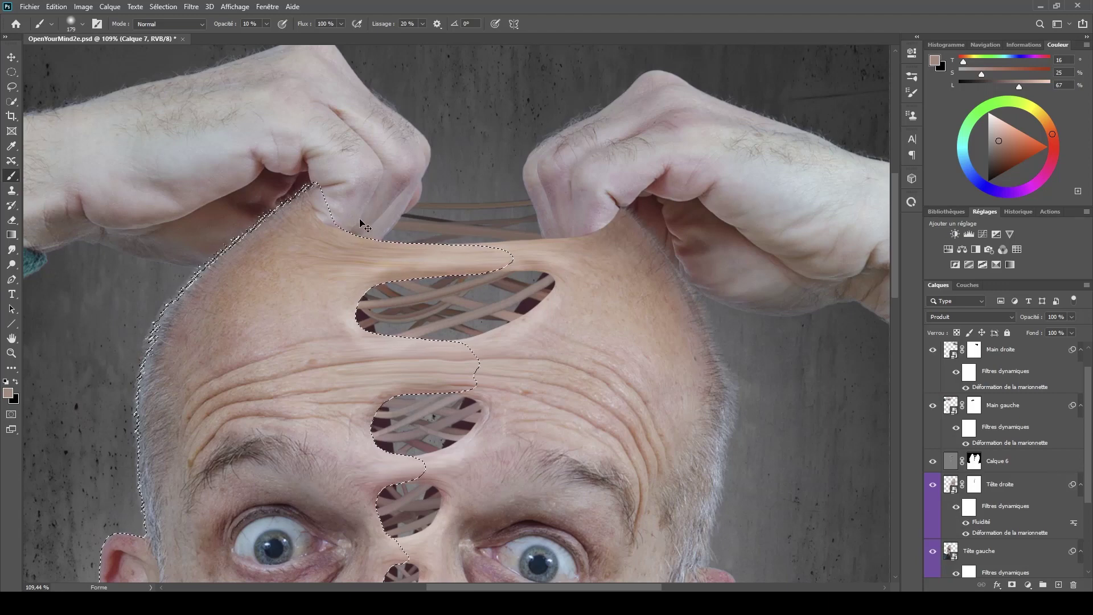
pyautogui.moveTo(290, 202); pyautogui.dragTo(352, 224)
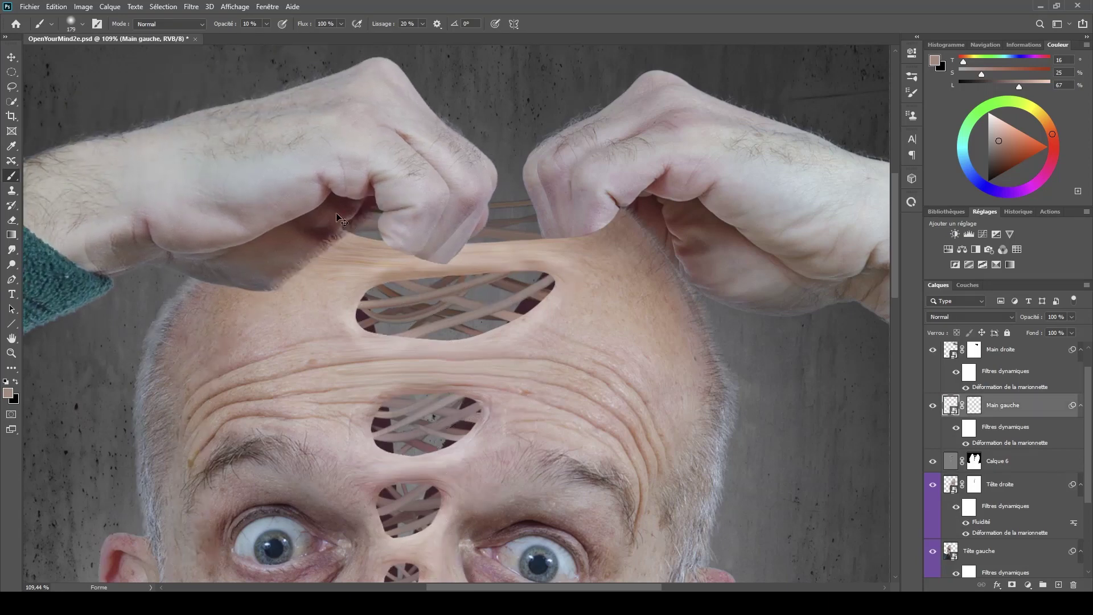
pyautogui.hotkey('ctrl', 'z')
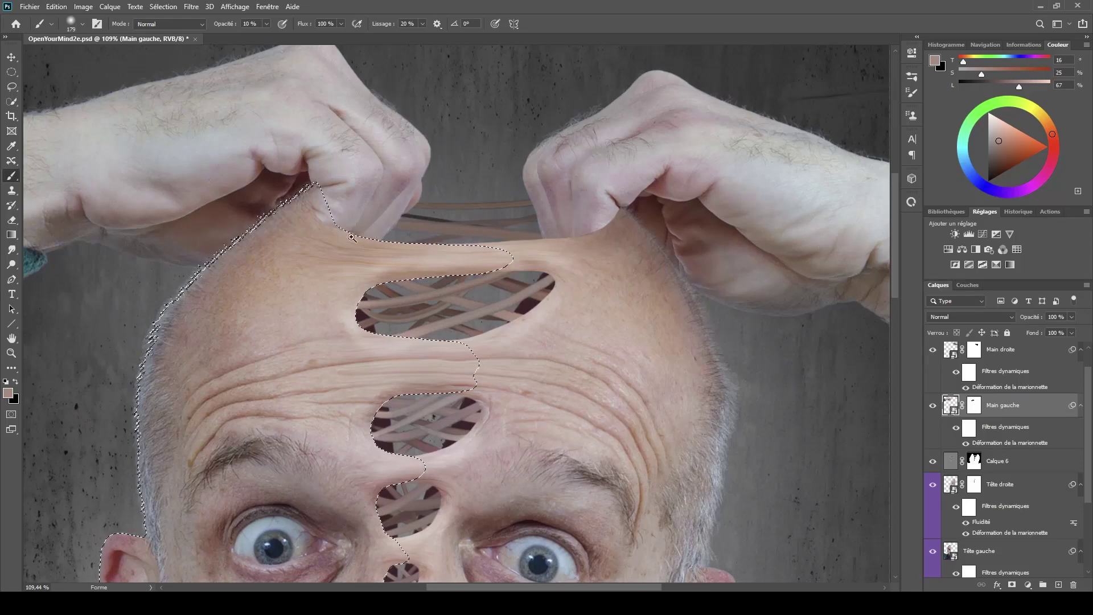
# - Subtract the area overlapping the Main gauche fingers with the Lasso so the selection follows the pinched skin edge
pyautogui.scroll(5, 338, 244)
pyautogui.press('l')
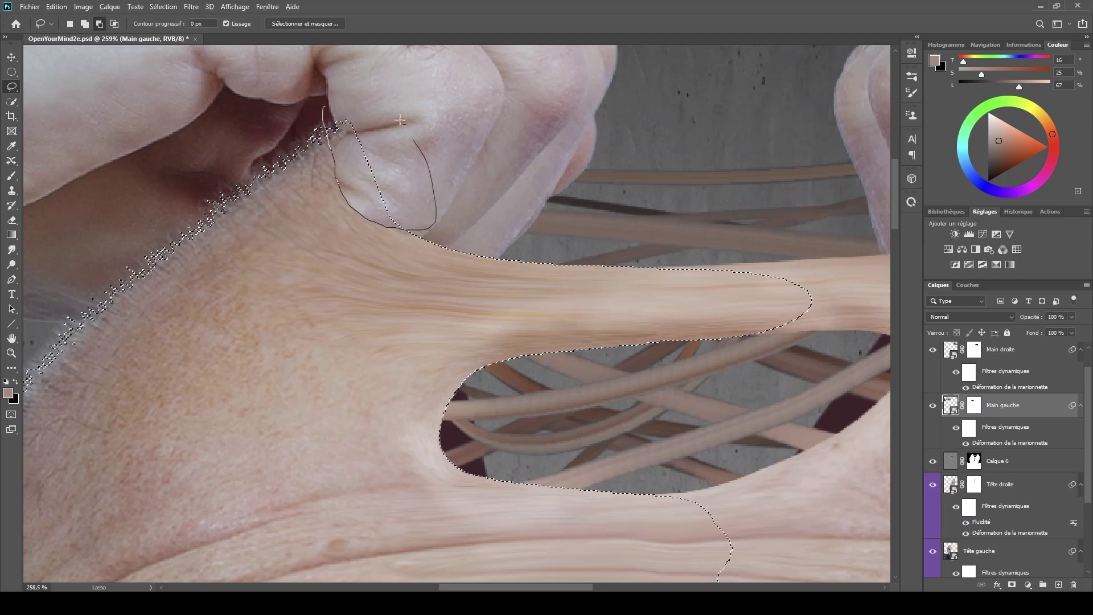
pyautogui.moveTo(400, 120); pyautogui.dragTo(364, 117)
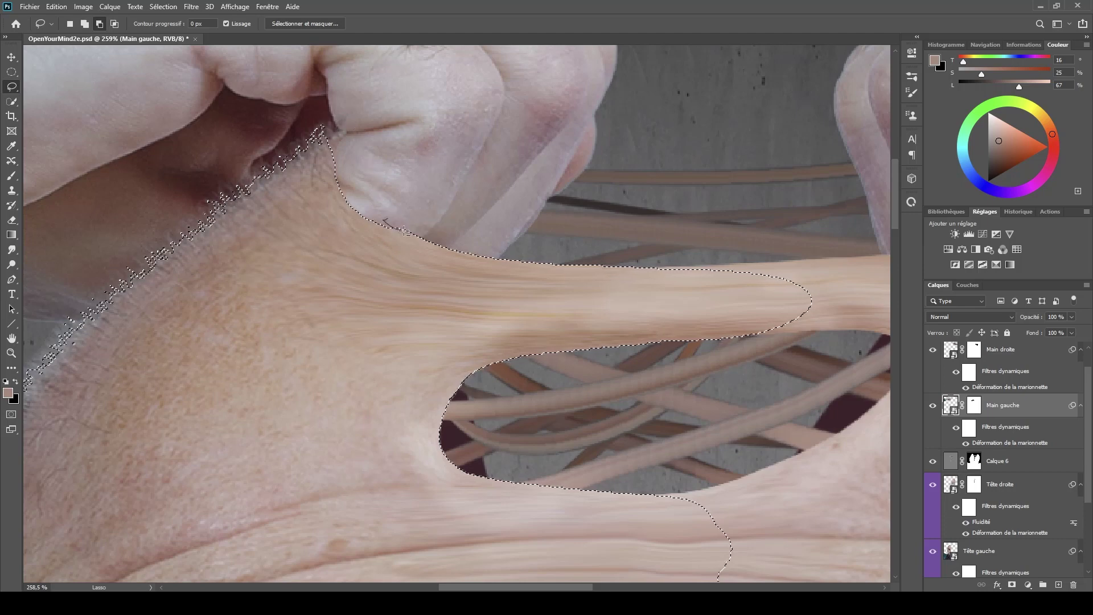
pyautogui.moveTo(406, 191); pyautogui.dragTo(387, 225)
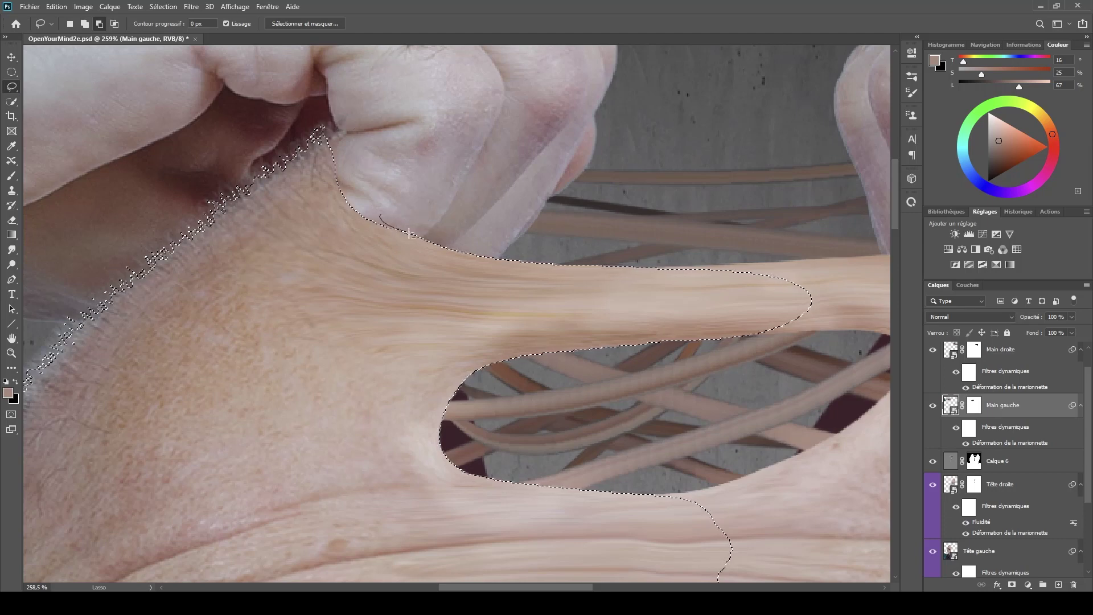
pyautogui.moveTo(433, 293)
pyautogui.mouseDown()
pyautogui.moveTo(405, 276)
pyautogui.moveTo(421, 299)
pyautogui.moveTo(411, 308)
pyautogui.moveTo(404, 256)
pyautogui.mouseUp()
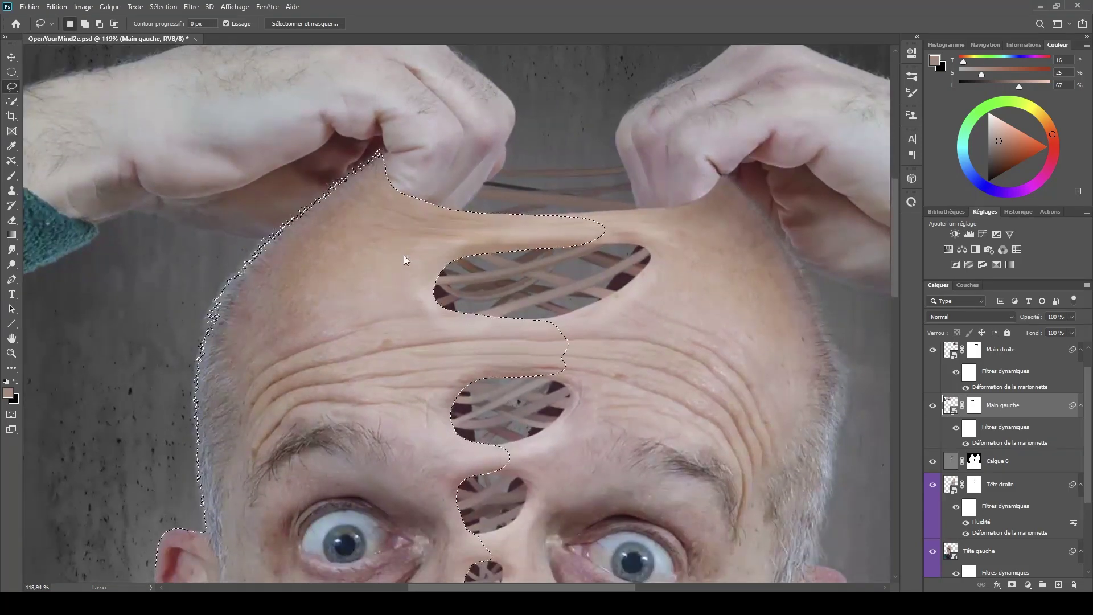
# - On Calque 7, paint soft shadows with a 179 px brush at 10% opacity on the selected skin below Main gauche
pyautogui.press('b')
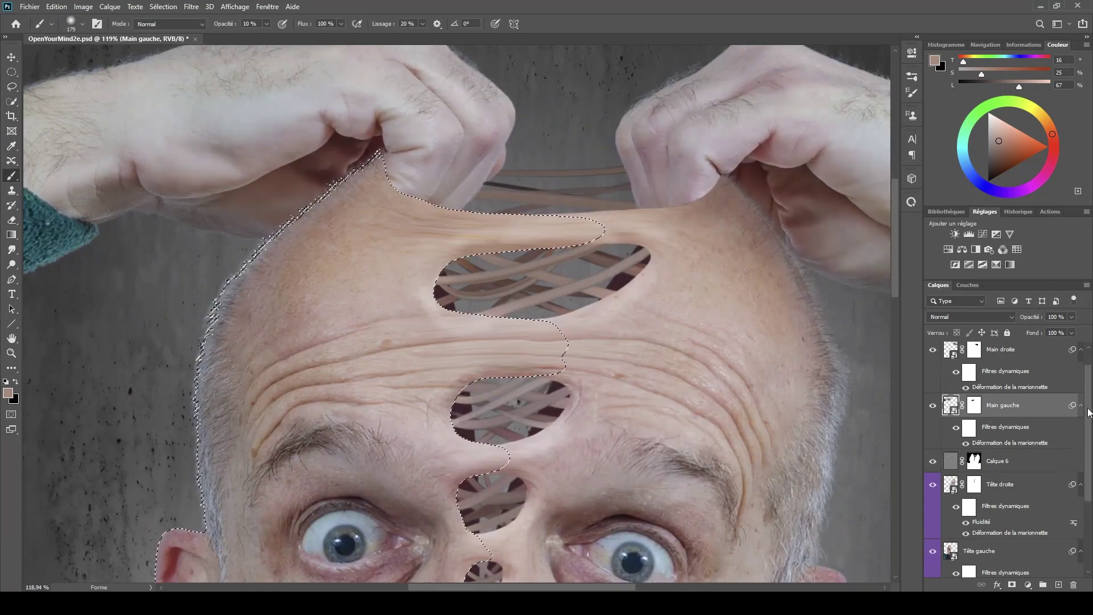
pyautogui.hotkey('ctrl', 'shift', 'alt', 'n')
pyautogui.click(991, 356)
pyautogui.hotkey('shift', 'alt', 'm')
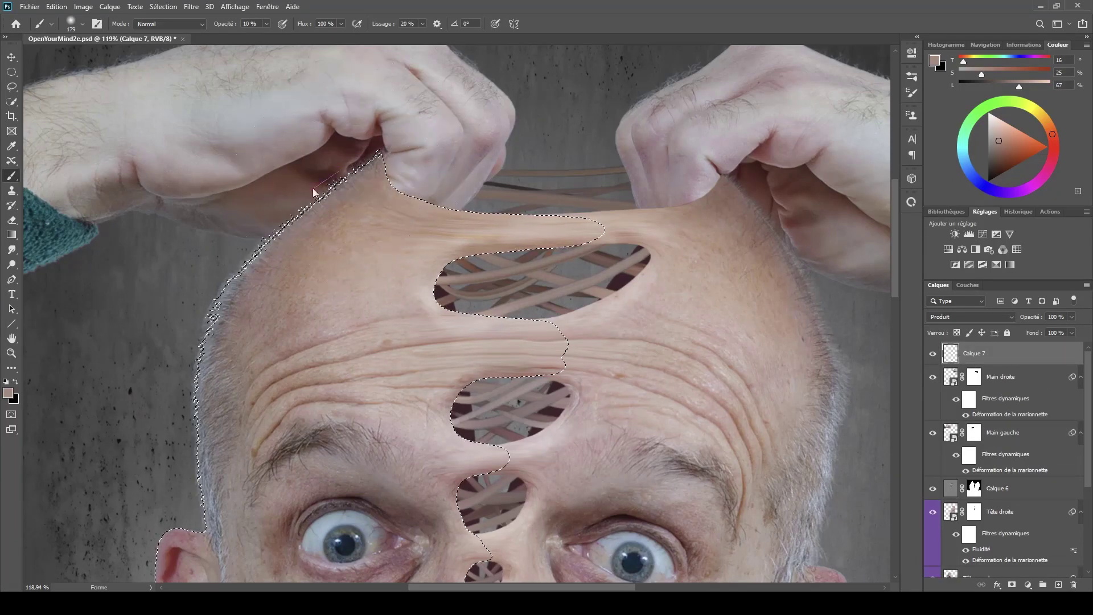
pyautogui.moveTo(336, 206)
pyautogui.mouseDown()
pyautogui.moveTo(327, 190)
pyautogui.moveTo(259, 222)
pyautogui.moveTo(378, 161)
pyautogui.moveTo(342, 164)
pyautogui.moveTo(371, 159)
pyautogui.moveTo(243, 249)
pyautogui.mouseUp()
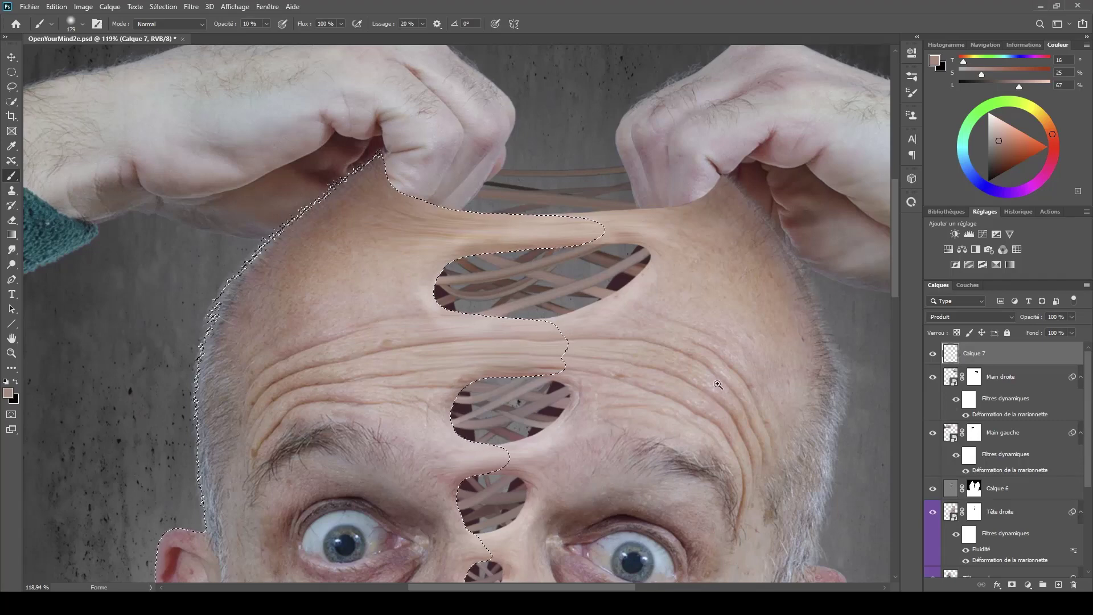
# - Compare the whole image with and without the painted hand shadows on Calque 7
pyautogui.moveTo(709, 479); pyautogui.dragTo(695, 362)
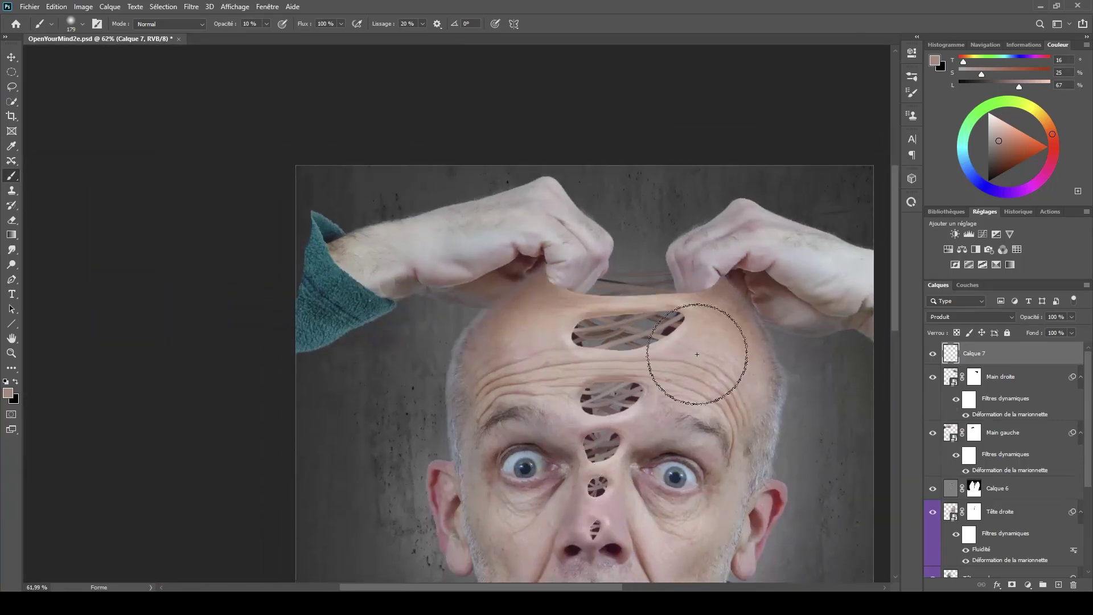
pyautogui.moveTo(793, 406); pyautogui.dragTo(657, 355)
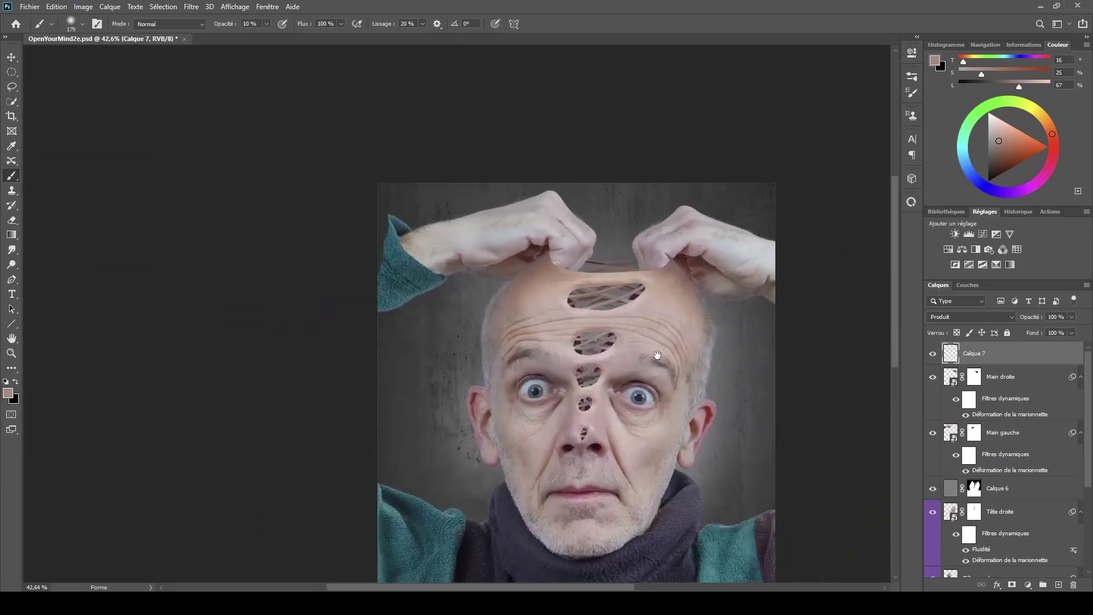
pyautogui.click(931, 355)
pyautogui.click(932, 355)
pyautogui.click(932, 355)
pyautogui.click(932, 356)
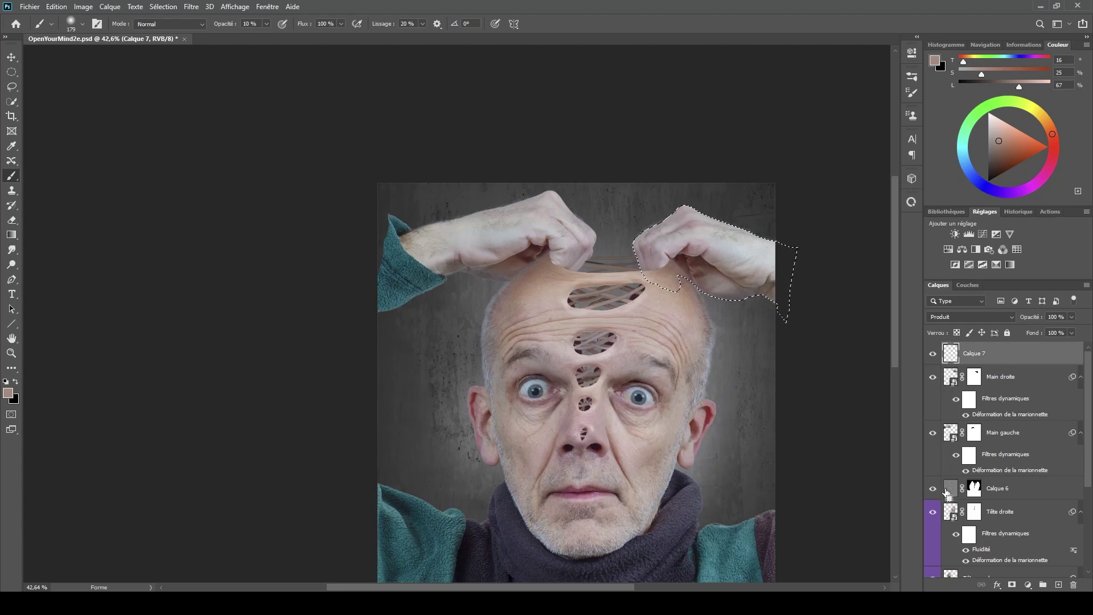
# - Deselect the hand outline, then add a new layer directly above Main droite and clip it to that layer
pyautogui.moveTo(660, 236); pyautogui.dragTo(714, 252)
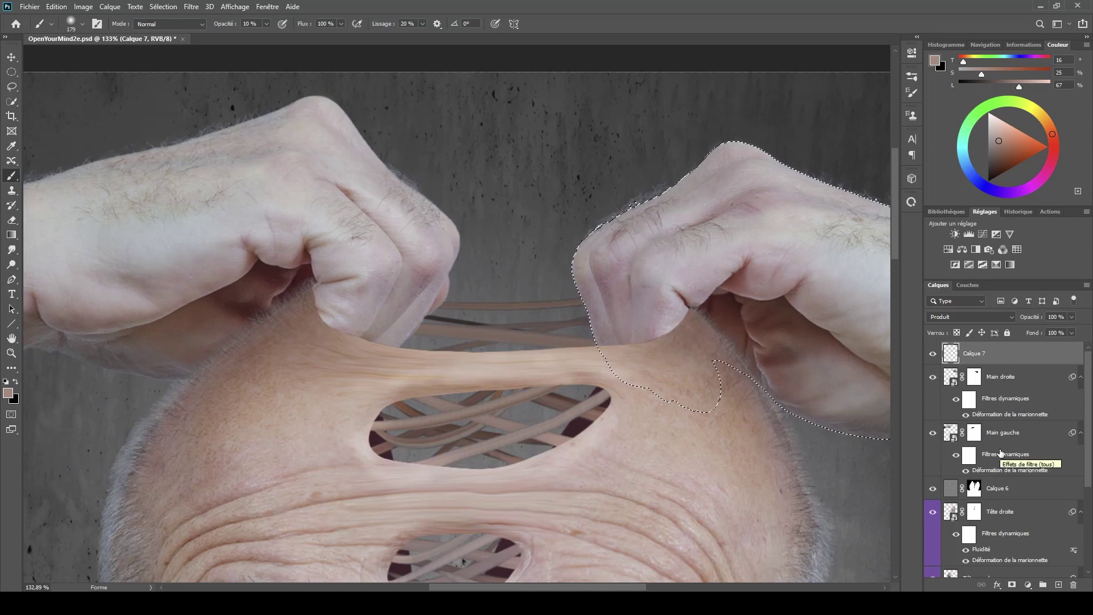
pyautogui.hotkey('ctrl', 'd')
pyautogui.click(932, 435)
pyautogui.click(932, 433)
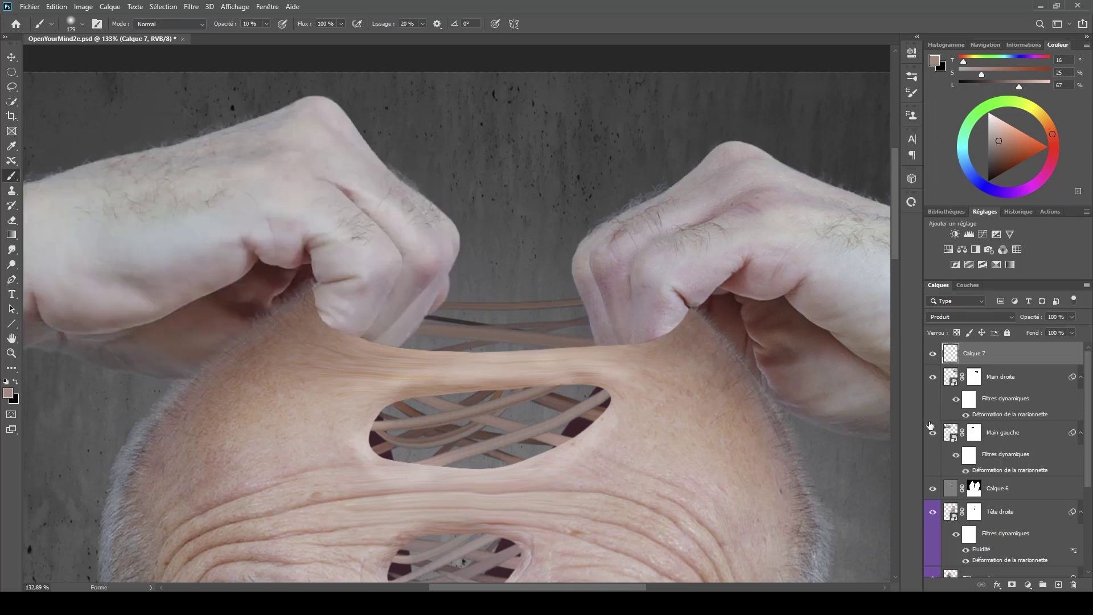
pyautogui.click(950, 380)
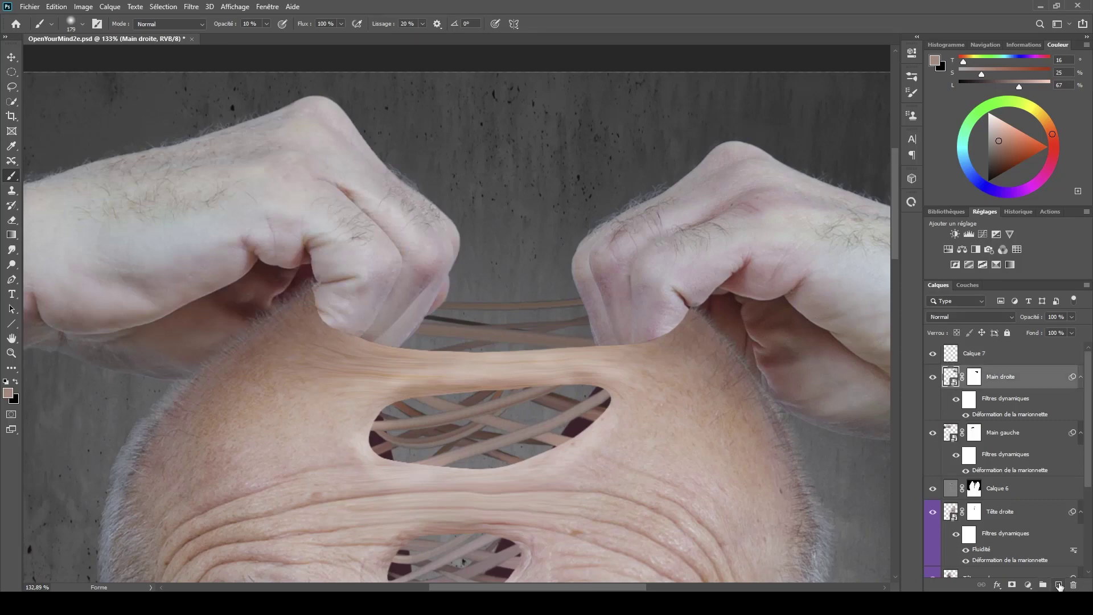
pyautogui.click(1058, 586)
pyautogui.hotkey('ctrl', '0')
pyautogui.moveTo(953, 392); pyautogui.dragTo(954, 382)
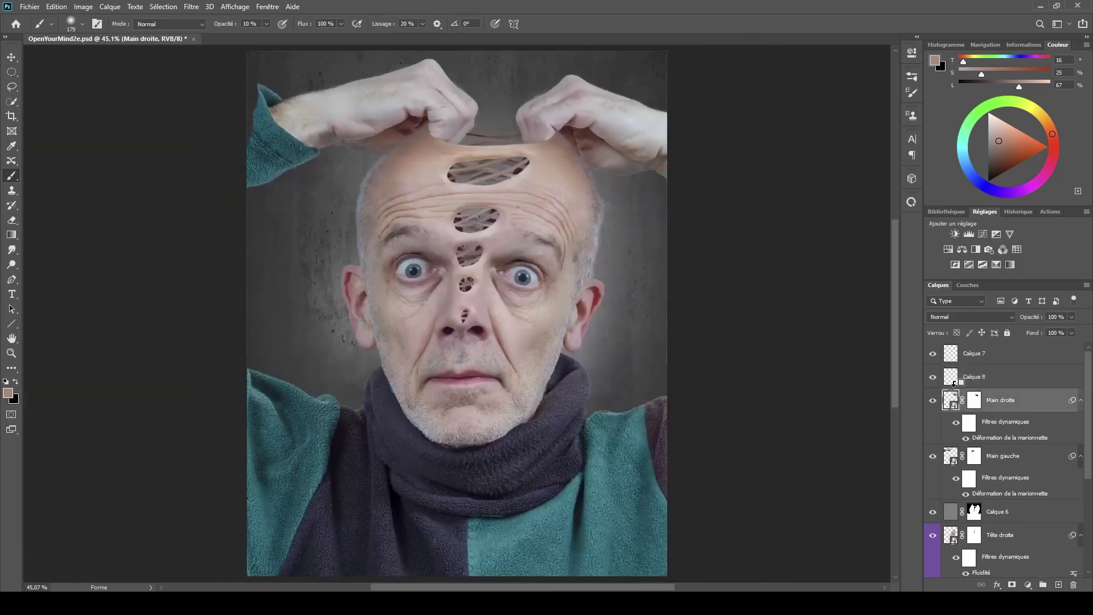
pyautogui.click(959, 319)
pyautogui.click(954, 358)
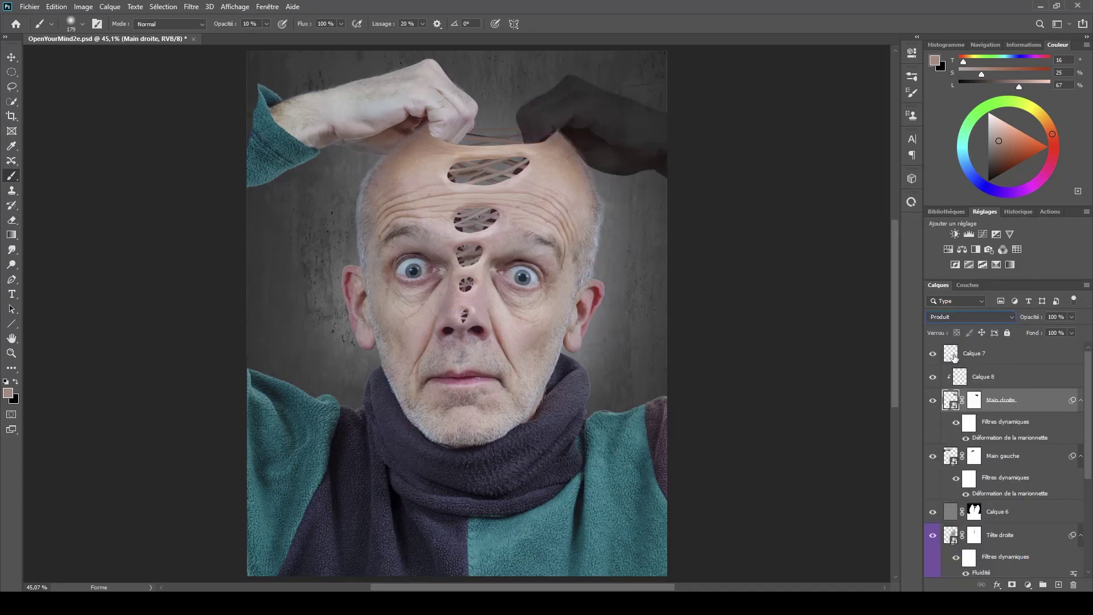
pyautogui.click(961, 315)
pyautogui.click(956, 318)
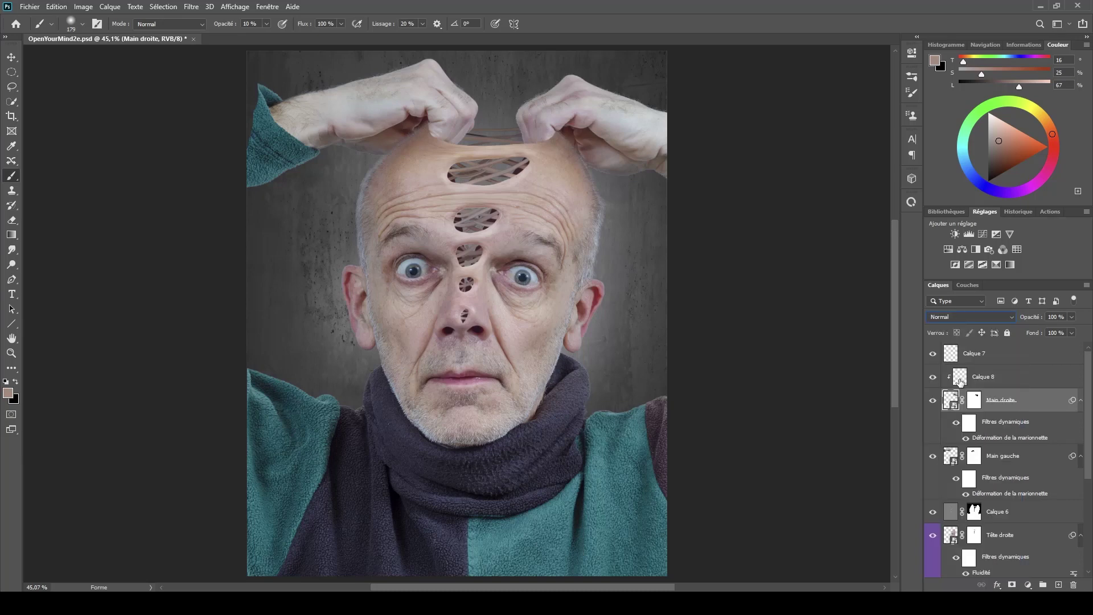
# - Set the blend mode of the layer clipped to Main droite to Produit and zoom in on its fingertips
pyautogui.click(960, 379)
pyautogui.click(963, 318)
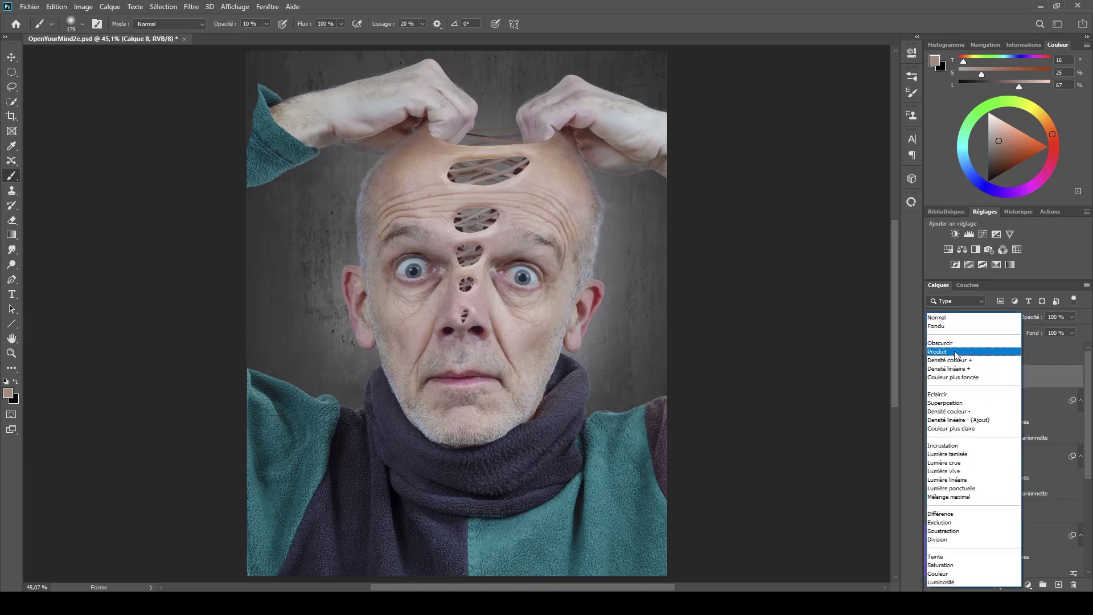
pyautogui.click(956, 353)
pyautogui.moveTo(524, 113); pyautogui.dragTo(638, 164)
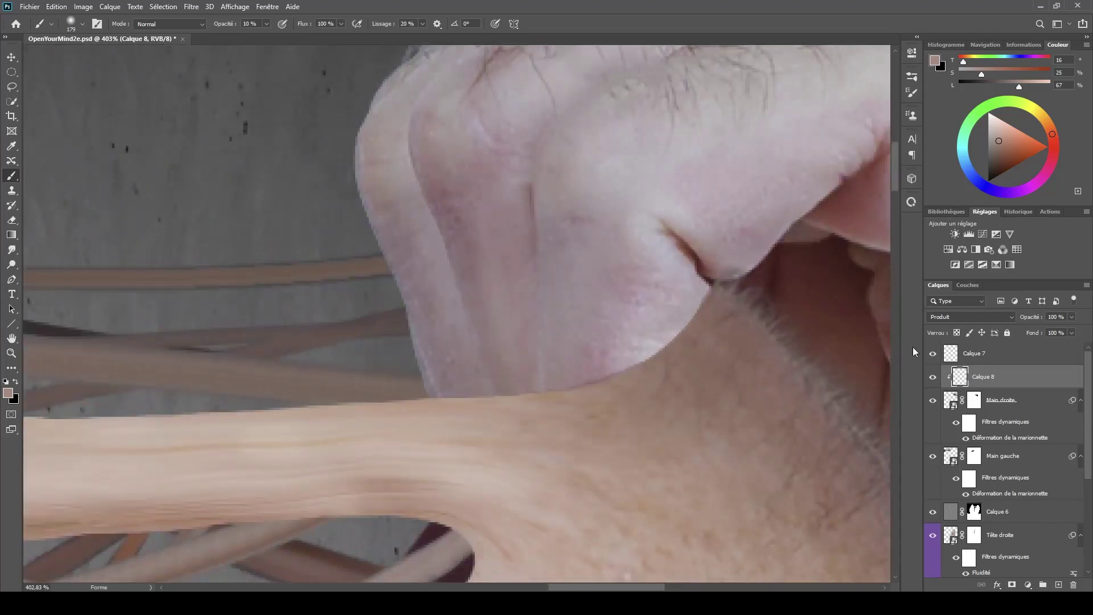
# - Sample a red from the palm shadow, lighten it to saturation 67% and brightness 79%, and shade the right hand's fingertip edge on Calque 8
pyautogui.keyDown('alt'); pyautogui.click(791, 264); pyautogui.keyUp('alt')
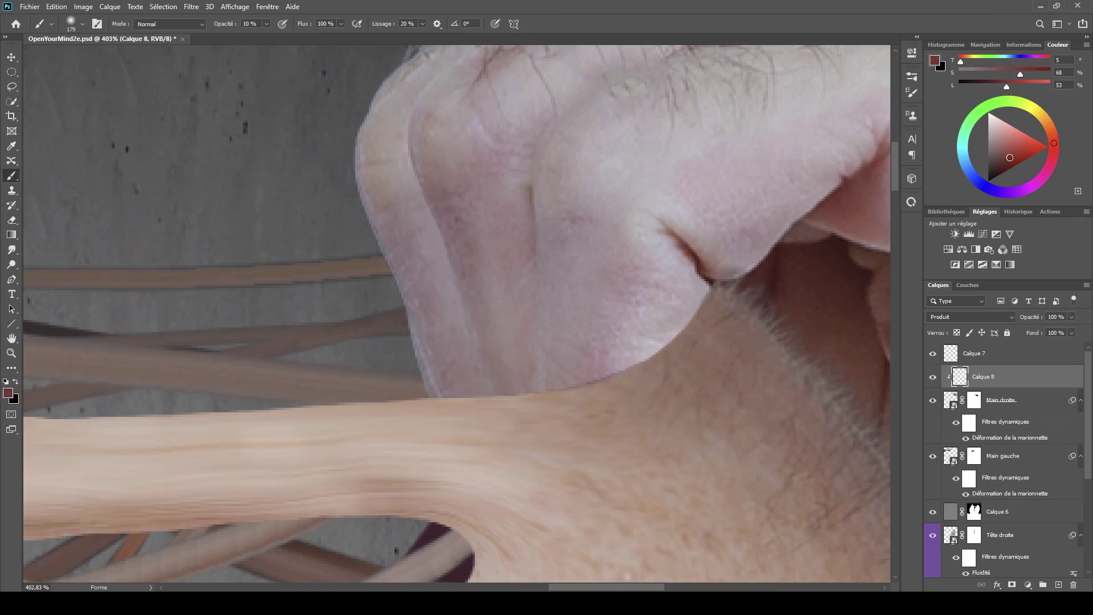
pyautogui.moveTo(651, 307)
pyautogui.mouseDown()
pyautogui.moveTo(569, 305)
pyautogui.moveTo(463, 338)
pyautogui.moveTo(520, 317)
pyautogui.mouseUp()
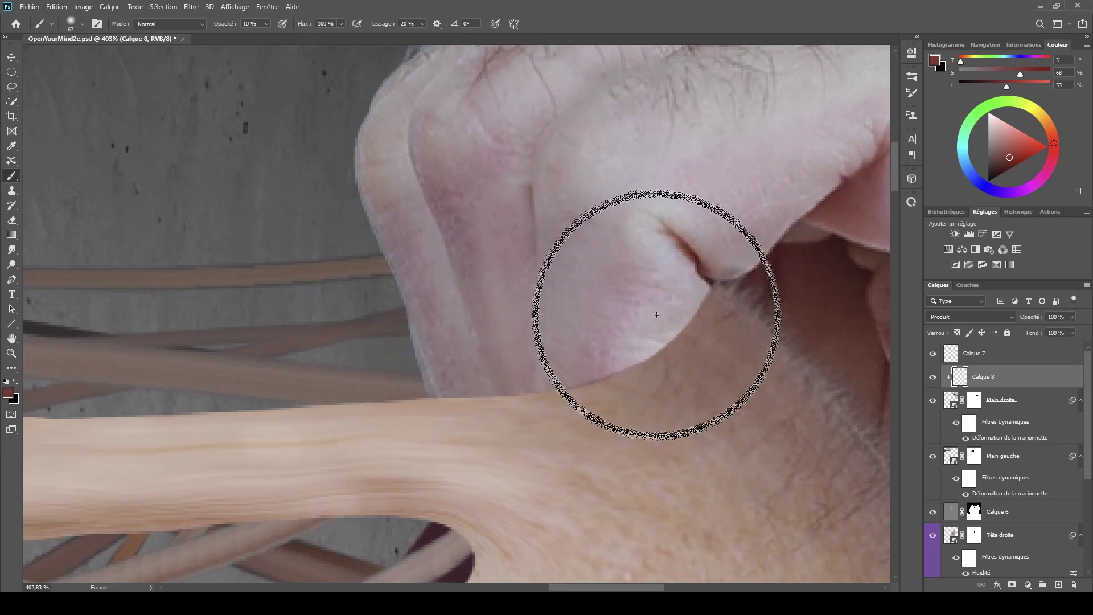
pyautogui.moveTo(659, 317)
pyautogui.mouseDown()
pyautogui.moveTo(626, 316)
pyautogui.moveTo(691, 288)
pyautogui.moveTo(617, 366)
pyautogui.moveTo(683, 329)
pyautogui.moveTo(567, 423)
pyautogui.mouseUp()
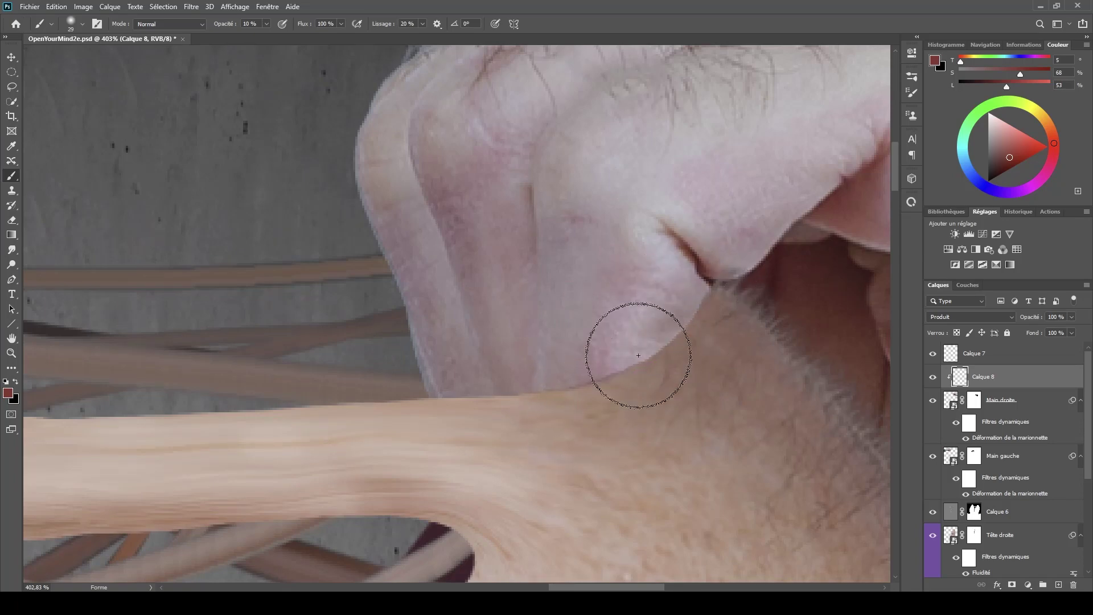
pyautogui.hotkey('ctrl', 'z')
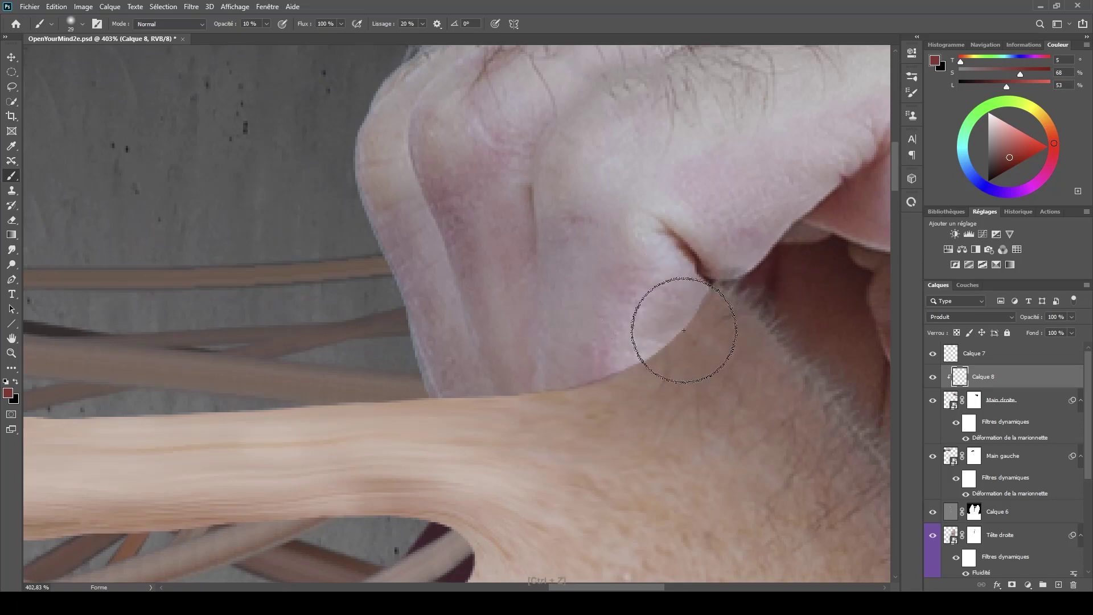
pyautogui.hotkey('ctrl', 'z')
pyautogui.moveTo(1010, 157); pyautogui.dragTo(1019, 145)
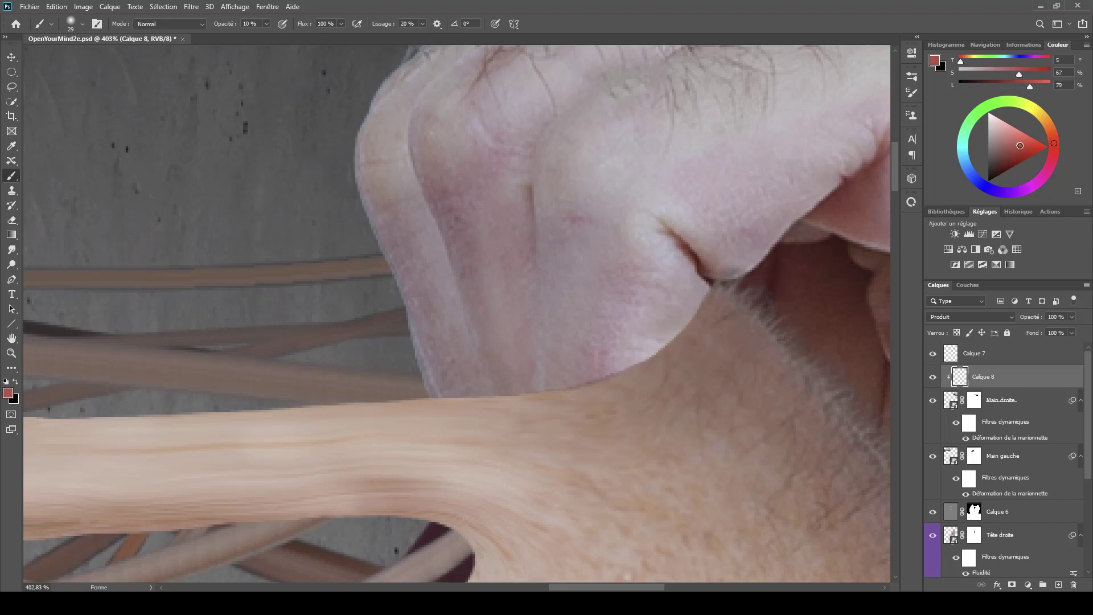
pyautogui.moveTo(691, 337)
pyautogui.mouseDown()
pyautogui.moveTo(582, 421)
pyautogui.moveTo(686, 349)
pyautogui.moveTo(607, 385)
pyautogui.moveTo(608, 404)
pyautogui.moveTo(557, 439)
pyautogui.moveTo(699, 326)
pyautogui.moveTo(611, 395)
pyautogui.moveTo(668, 358)
pyautogui.moveTo(585, 441)
pyautogui.moveTo(624, 459)
pyautogui.moveTo(644, 430)
pyautogui.moveTo(693, 401)
pyautogui.mouseUp()
pyautogui.moveTo(681, 340); pyautogui.dragTo(690, 324)
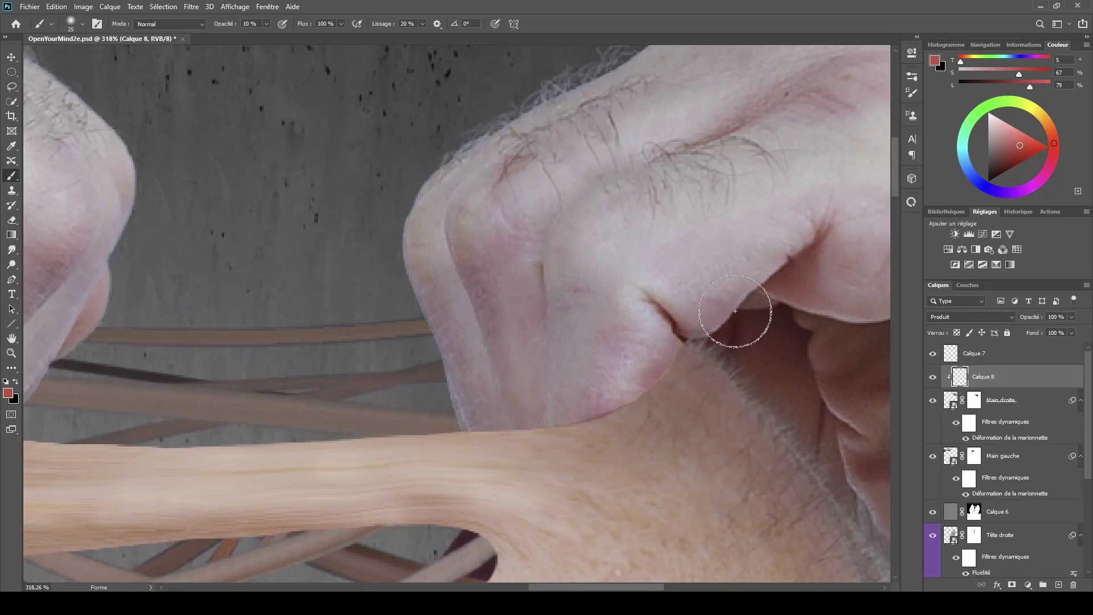
pyautogui.moveTo(756, 305)
pyautogui.mouseDown()
pyautogui.moveTo(639, 296)
pyautogui.moveTo(592, 246)
pyautogui.moveTo(594, 261)
pyautogui.moveTo(557, 296)
pyautogui.moveTo(590, 310)
pyautogui.mouseUp()
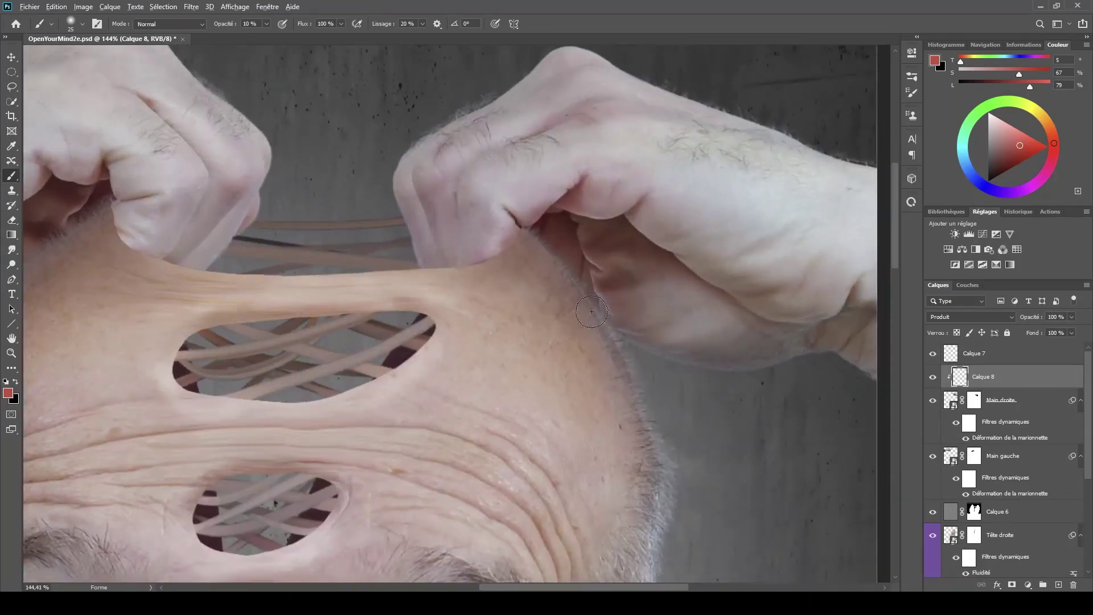
# - Try to shade the underside of the right hand on Calque 8 with a 118 px brush in a darker red
pyautogui.moveTo(677, 313); pyautogui.dragTo(712, 309)
pyautogui.moveTo(1023, 149); pyautogui.dragTo(1012, 160)
pyautogui.moveTo(605, 368)
pyautogui.mouseDown()
pyautogui.moveTo(652, 358)
pyautogui.moveTo(586, 339)
pyautogui.moveTo(637, 334)
pyautogui.moveTo(623, 279)
pyautogui.moveTo(707, 318)
pyautogui.moveTo(766, 317)
pyautogui.moveTo(752, 354)
pyautogui.moveTo(712, 299)
pyautogui.moveTo(671, 292)
pyautogui.moveTo(717, 305)
pyautogui.moveTo(695, 364)
pyautogui.mouseUp()
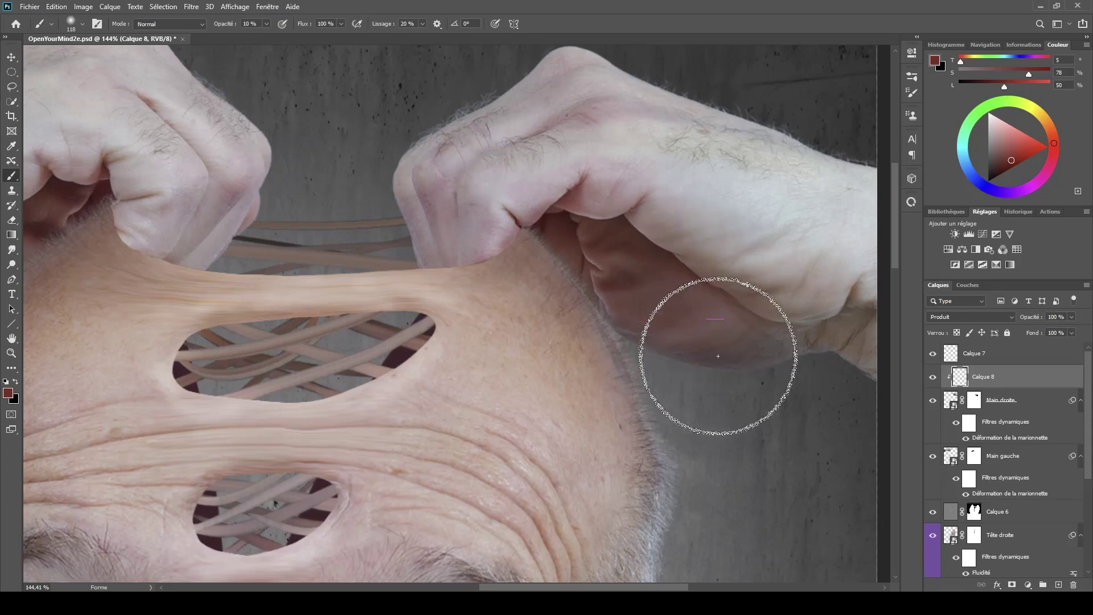
pyautogui.hotkey('ctrl', 'z')
pyautogui.hotkey('ctrl', 'z')
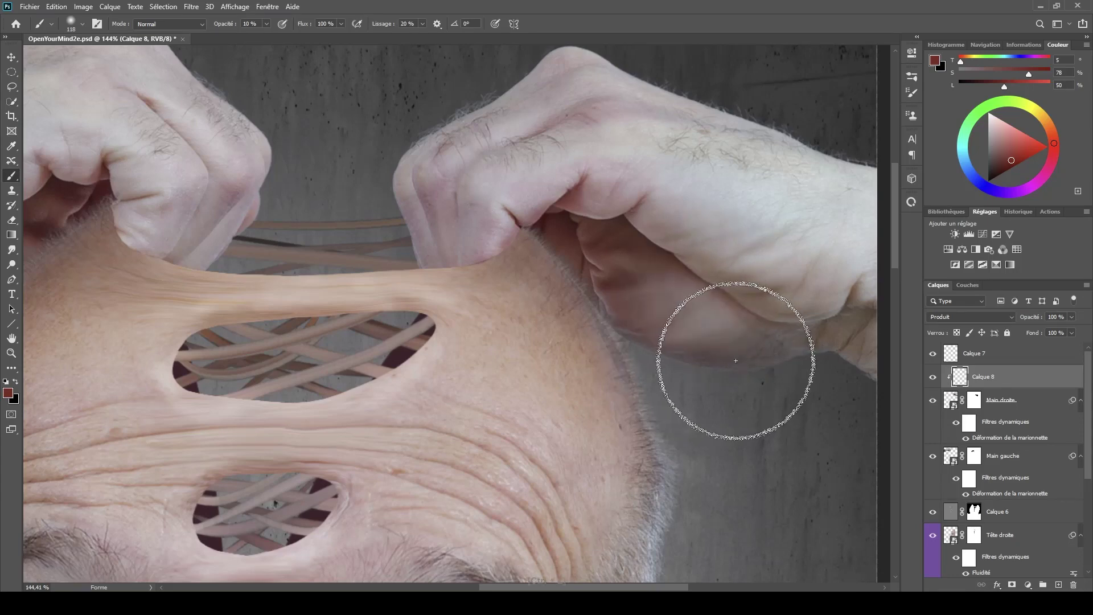
# - Shade the underside of the right hand and its wrist on Calque 8 in a lighter red with a 118 px brush at 10% opacity
pyautogui.moveTo(1001, 168); pyautogui.dragTo(1024, 149)
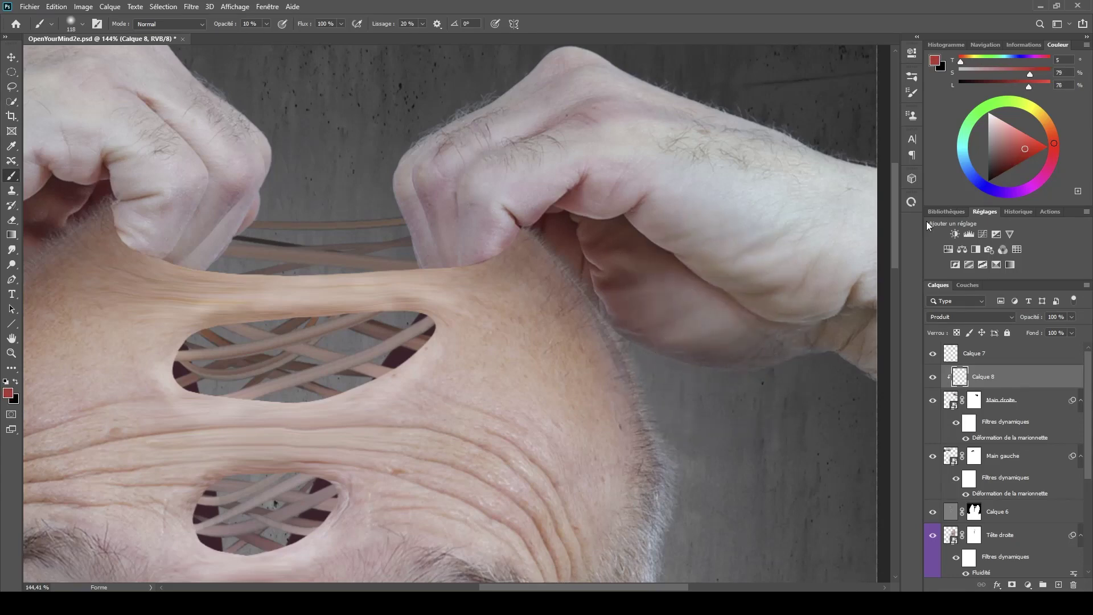
pyautogui.moveTo(650, 313)
pyautogui.mouseDown()
pyautogui.moveTo(696, 312)
pyautogui.moveTo(761, 375)
pyautogui.mouseUp()
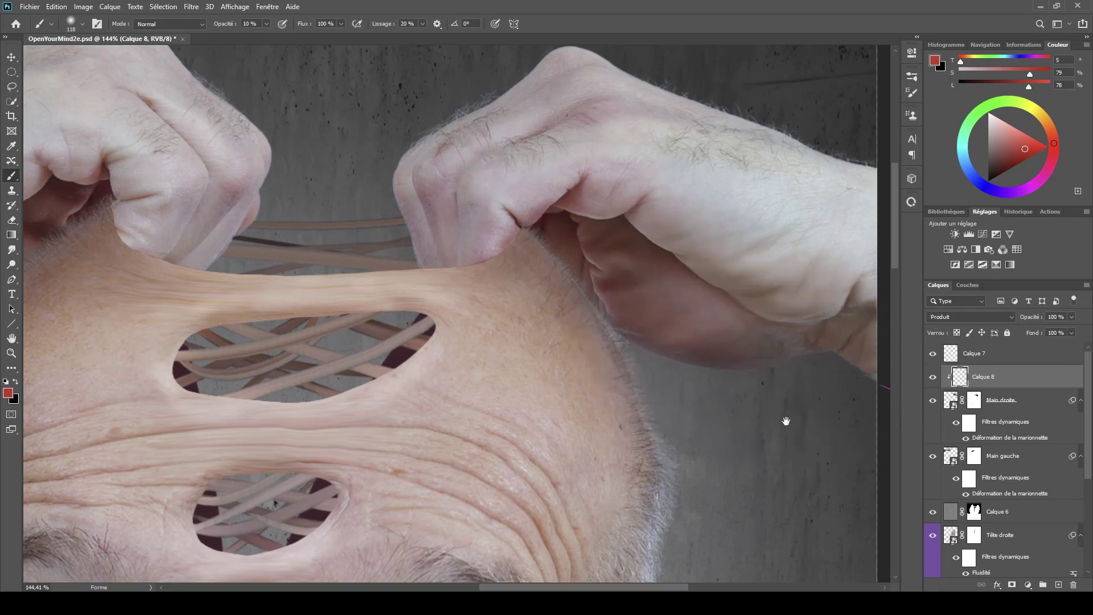
pyautogui.moveTo(785, 419); pyautogui.dragTo(654, 336)
pyautogui.moveTo(529, 229)
pyautogui.mouseDown()
pyautogui.moveTo(548, 242)
pyautogui.moveTo(613, 267)
pyautogui.moveTo(555, 230)
pyautogui.moveTo(617, 267)
pyautogui.mouseUp()
pyautogui.moveTo(615, 373)
pyautogui.mouseDown()
pyautogui.moveTo(561, 370)
pyautogui.moveTo(597, 384)
pyautogui.mouseUp()
pyautogui.click(569, 383)
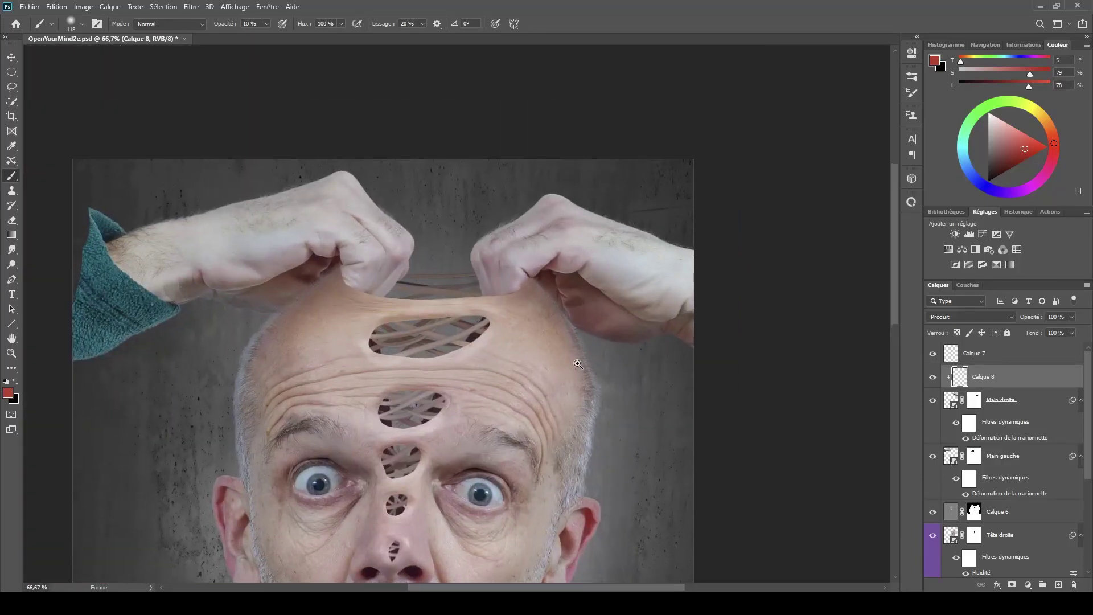
# - Deepen the shadow under the right hand with an 86 px brush in a dark red of saturation 64% and brightness 47%
pyautogui.moveTo(1008, 153); pyautogui.dragTo(1006, 159)
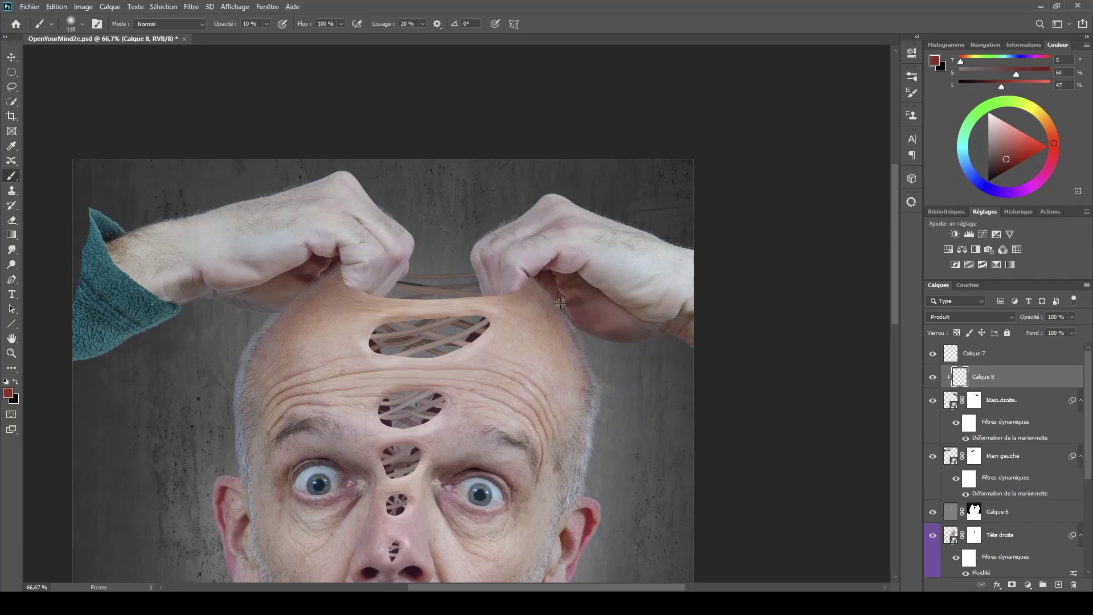
pyautogui.moveTo(560, 302)
pyautogui.mouseDown()
pyautogui.moveTo(586, 290)
pyautogui.moveTo(631, 313)
pyautogui.moveTo(594, 304)
pyautogui.moveTo(650, 313)
pyautogui.moveTo(612, 314)
pyautogui.moveTo(649, 322)
pyautogui.moveTo(578, 283)
pyautogui.moveTo(593, 285)
pyautogui.moveTo(581, 308)
pyautogui.moveTo(637, 322)
pyautogui.moveTo(600, 296)
pyautogui.moveTo(591, 329)
pyautogui.moveTo(598, 293)
pyautogui.mouseUp()
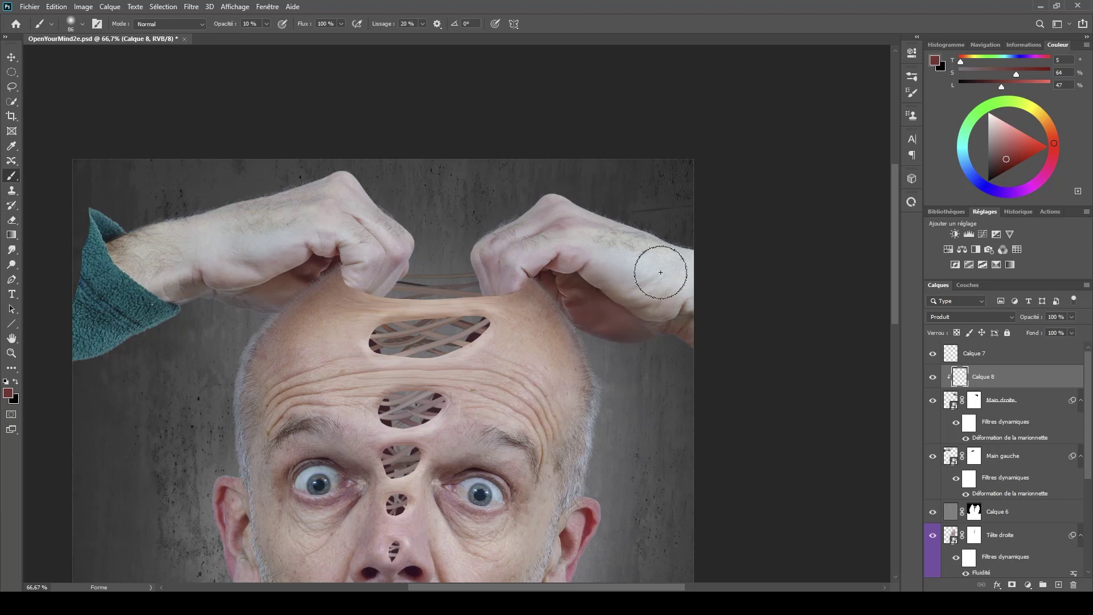
pyautogui.moveTo(475, 390); pyautogui.dragTo(627, 343)
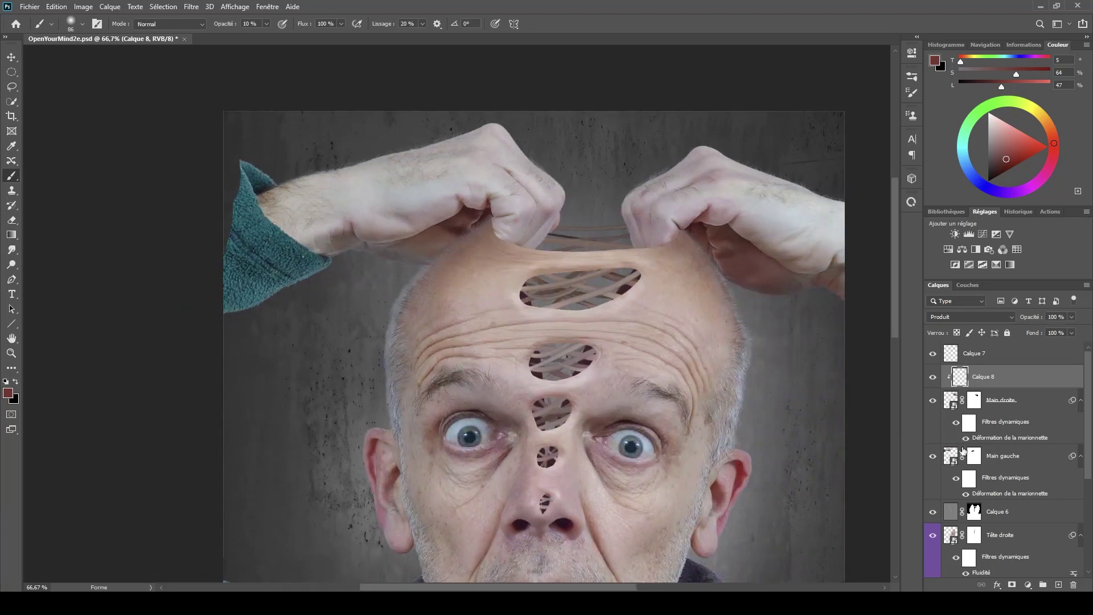
# - Add a new layer directly above Main gauche, clip it to that layer and set its blend mode to Produit
pyautogui.click(951, 456)
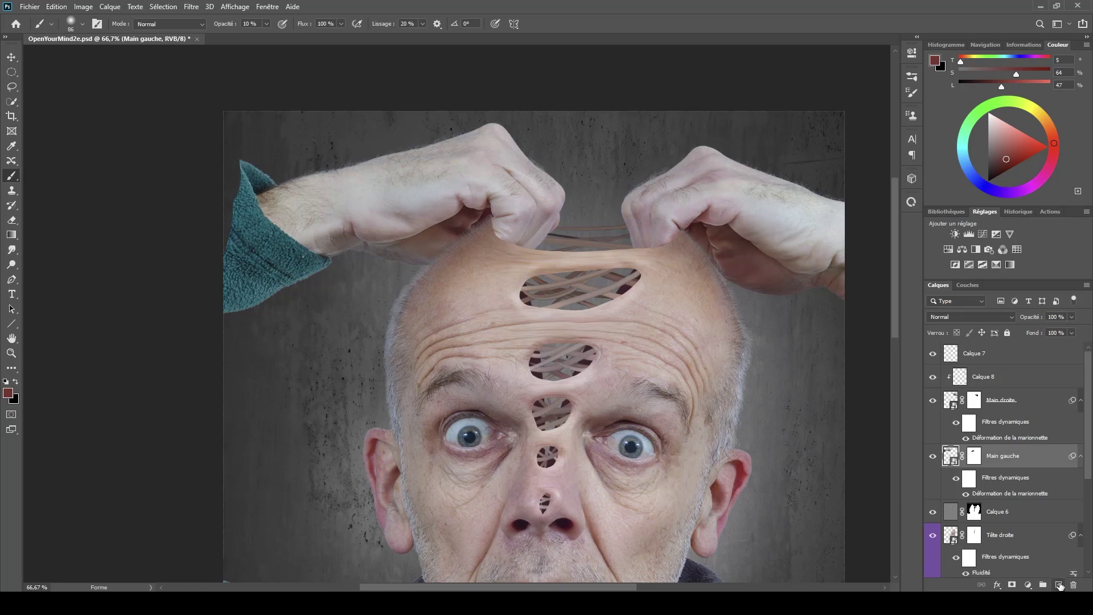
pyautogui.click(1058, 585)
pyautogui.keyDown('alt'); pyautogui.click(954, 465); pyautogui.keyUp('alt')
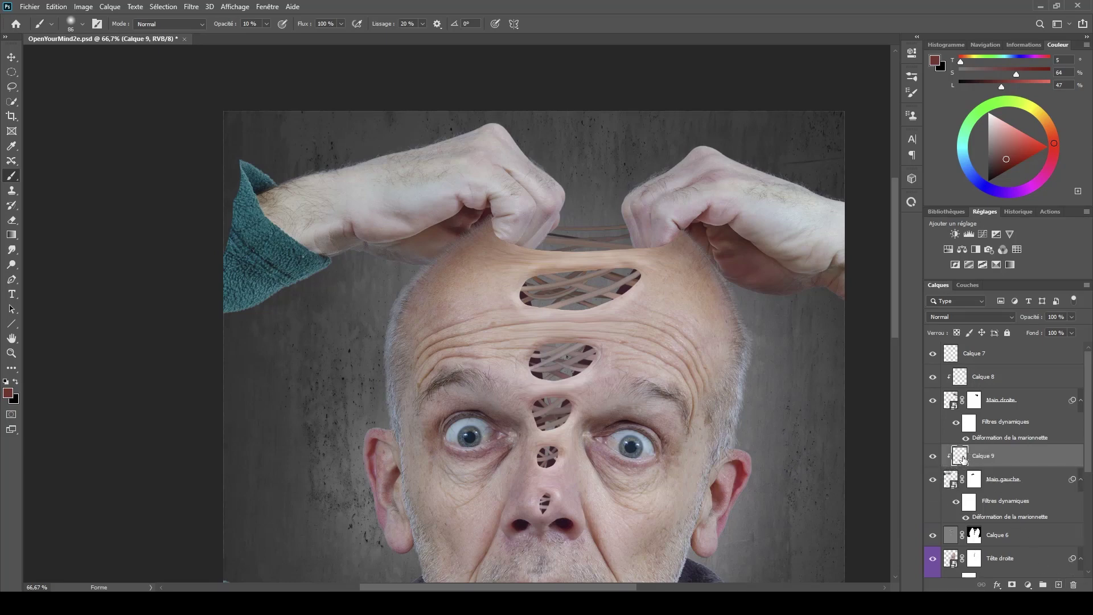
pyautogui.click(975, 316)
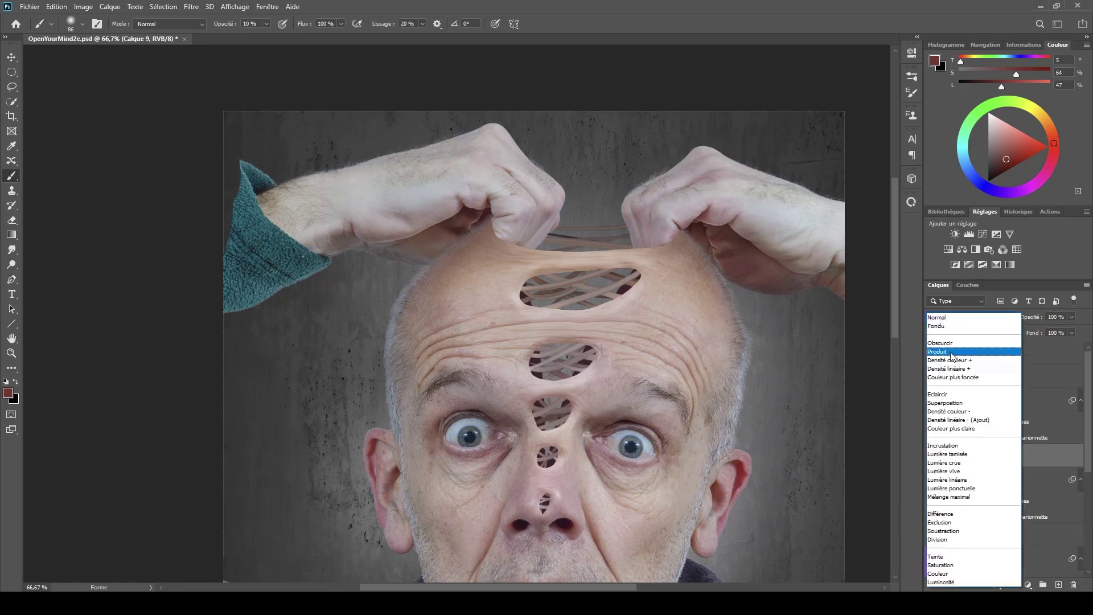
pyautogui.click(951, 351)
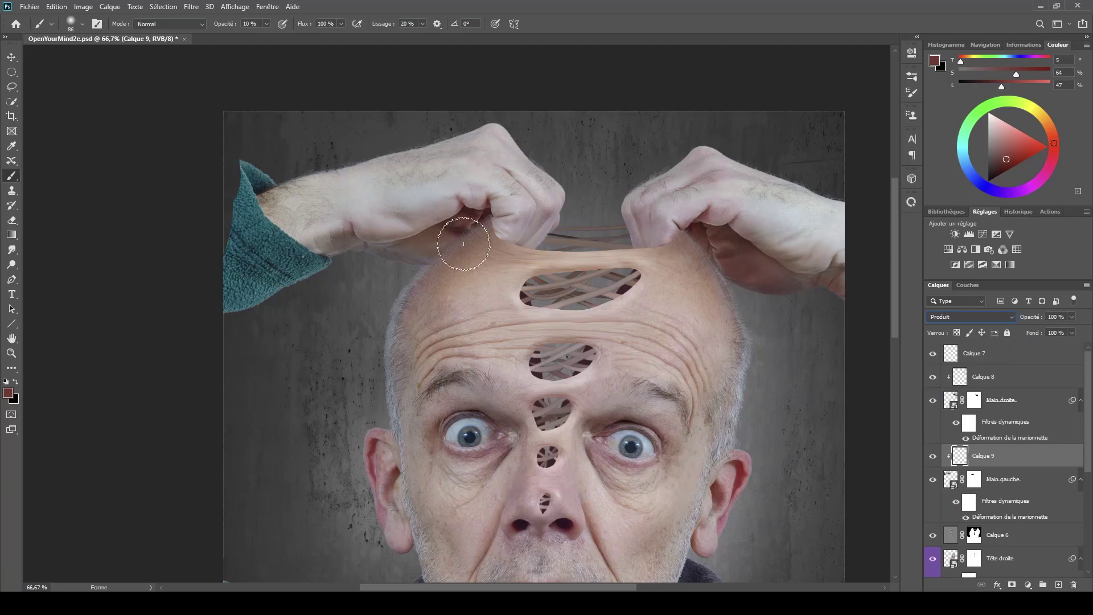
# - Paint dark red shading on the underside of the left hand on Calque 9 with an 86 px brush at 10% opacity
pyautogui.moveTo(459, 237)
pyautogui.mouseDown()
pyautogui.moveTo(392, 261)
pyautogui.moveTo(415, 253)
pyautogui.moveTo(366, 256)
pyautogui.moveTo(377, 244)
pyautogui.moveTo(355, 242)
pyautogui.moveTo(319, 256)
pyautogui.moveTo(445, 211)
pyautogui.moveTo(371, 245)
pyautogui.moveTo(467, 208)
pyautogui.moveTo(489, 213)
pyautogui.moveTo(460, 207)
pyautogui.moveTo(485, 223)
pyautogui.moveTo(473, 224)
pyautogui.moveTo(501, 214)
pyautogui.moveTo(494, 228)
pyautogui.moveTo(486, 205)
pyautogui.moveTo(400, 234)
pyautogui.moveTo(456, 216)
pyautogui.moveTo(362, 262)
pyautogui.moveTo(435, 249)
pyautogui.moveTo(401, 278)
pyautogui.mouseUp()
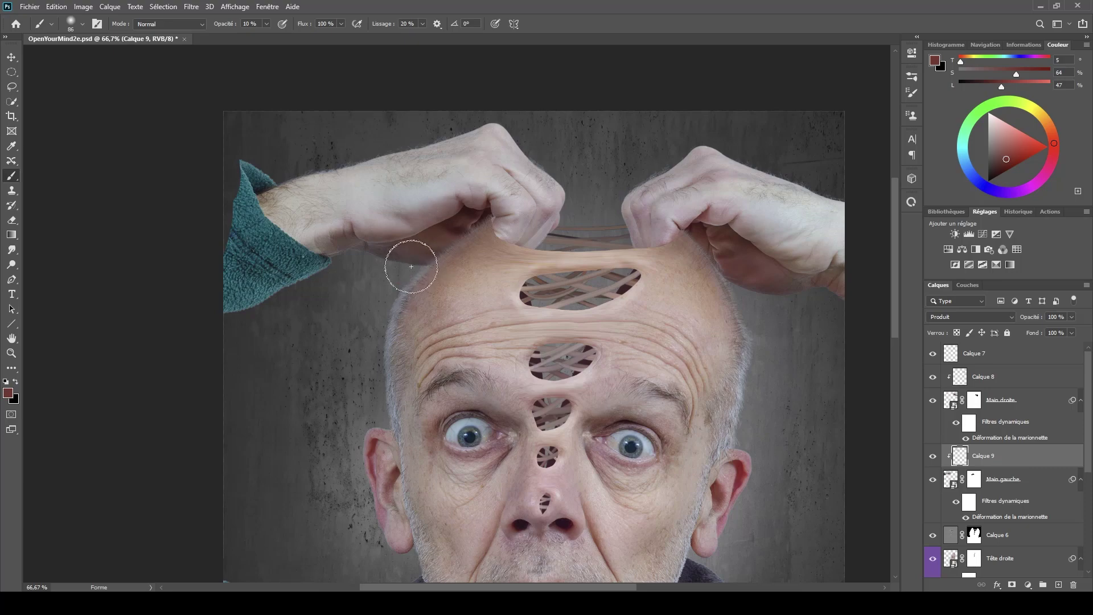
pyautogui.hotkey('ctrl', 'space')
pyautogui.moveTo(467, 227)
pyautogui.mouseDown()
pyautogui.moveTo(580, 229)
pyautogui.moveTo(462, 225)
pyautogui.mouseUp()
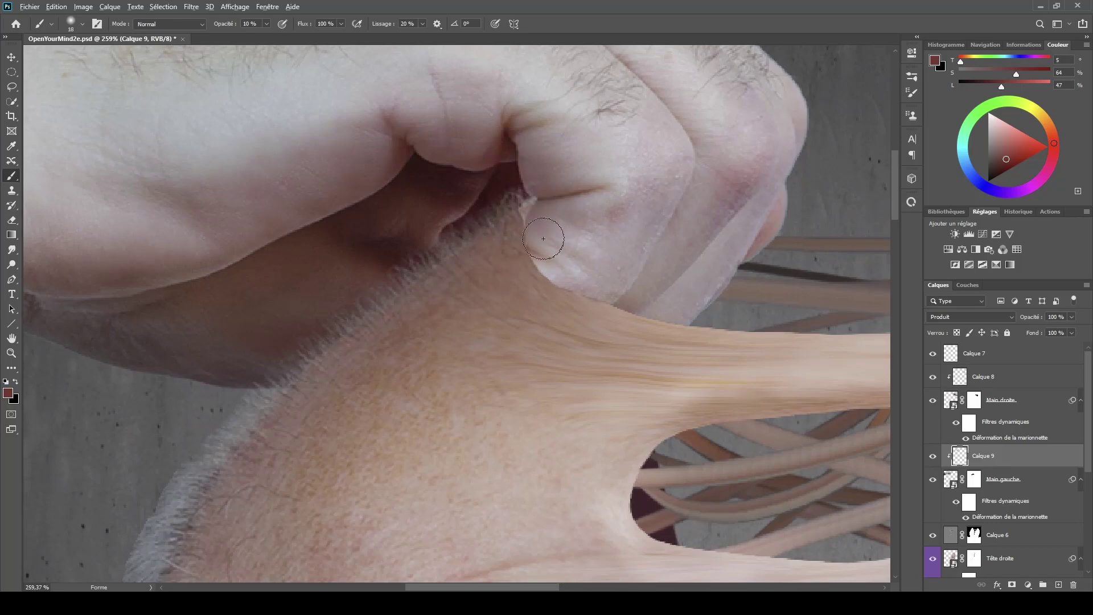
# - Shade the left hand's fingertip edge against the stretched skin on Calque 9 with a small brush in a red of saturation 84% and brightness 61%
pyautogui.moveTo(481, 261); pyautogui.dragTo(473, 265)
pyautogui.moveTo(1005, 159); pyautogui.dragTo(1019, 158)
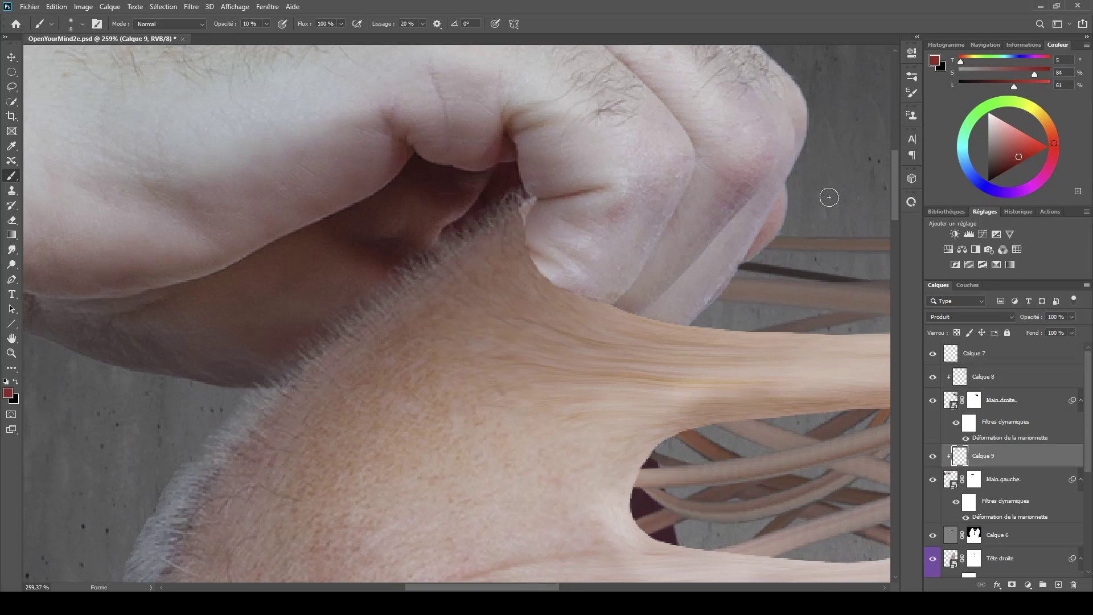
pyautogui.moveTo(533, 220)
pyautogui.mouseDown()
pyautogui.moveTo(556, 239)
pyautogui.moveTo(533, 249)
pyautogui.mouseUp()
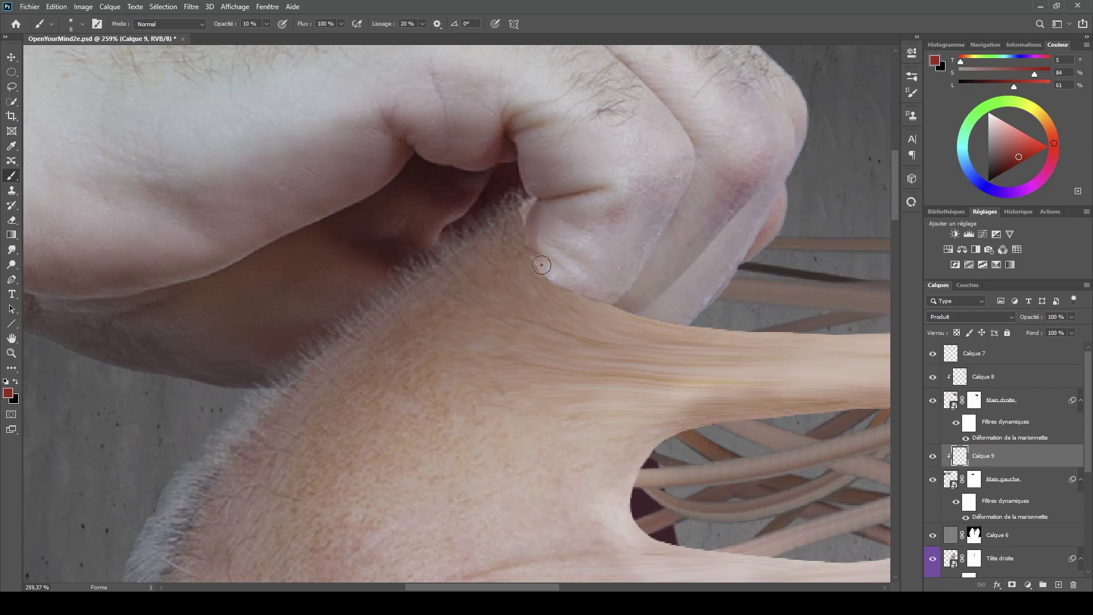
pyautogui.moveTo(508, 224)
pyautogui.mouseDown()
pyautogui.moveTo(561, 309)
pyautogui.moveTo(584, 302)
pyautogui.moveTo(535, 266)
pyautogui.moveTo(575, 288)
pyautogui.moveTo(528, 206)
pyautogui.moveTo(575, 319)
pyautogui.moveTo(562, 251)
pyautogui.moveTo(546, 247)
pyautogui.moveTo(617, 309)
pyautogui.moveTo(630, 296)
pyautogui.moveTo(593, 390)
pyautogui.moveTo(592, 375)
pyautogui.mouseUp()
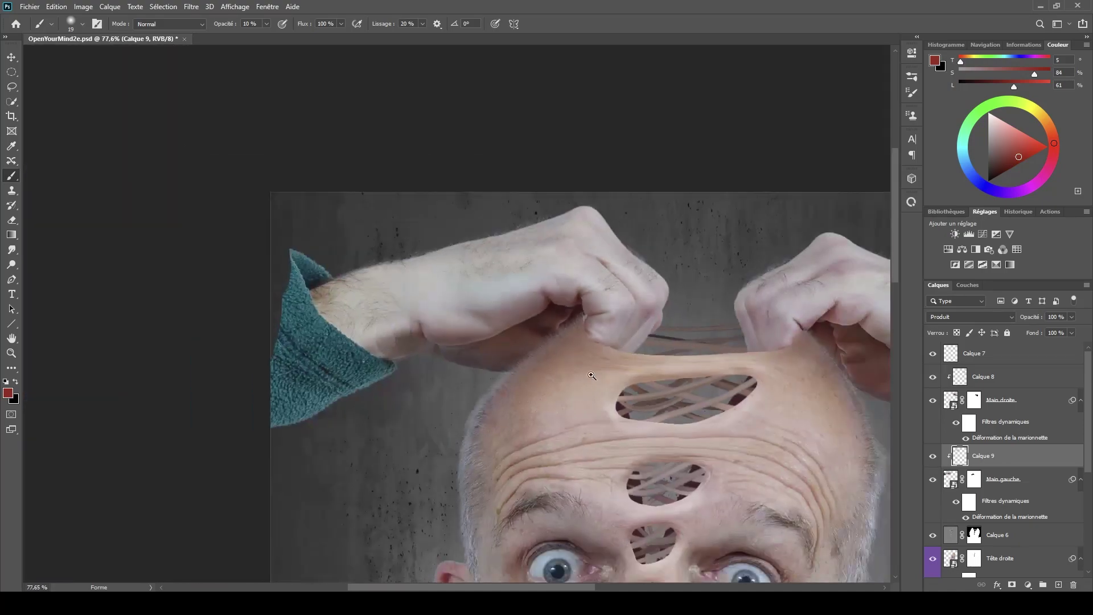
pyautogui.scroll(4, 592, 376)
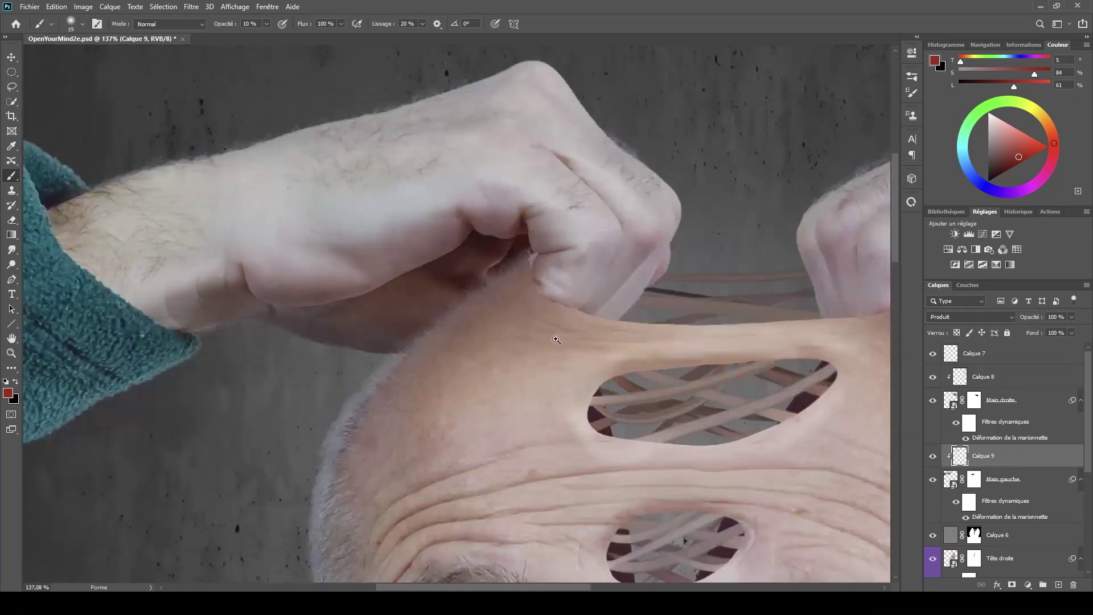
pyautogui.scroll(4, 524, 297)
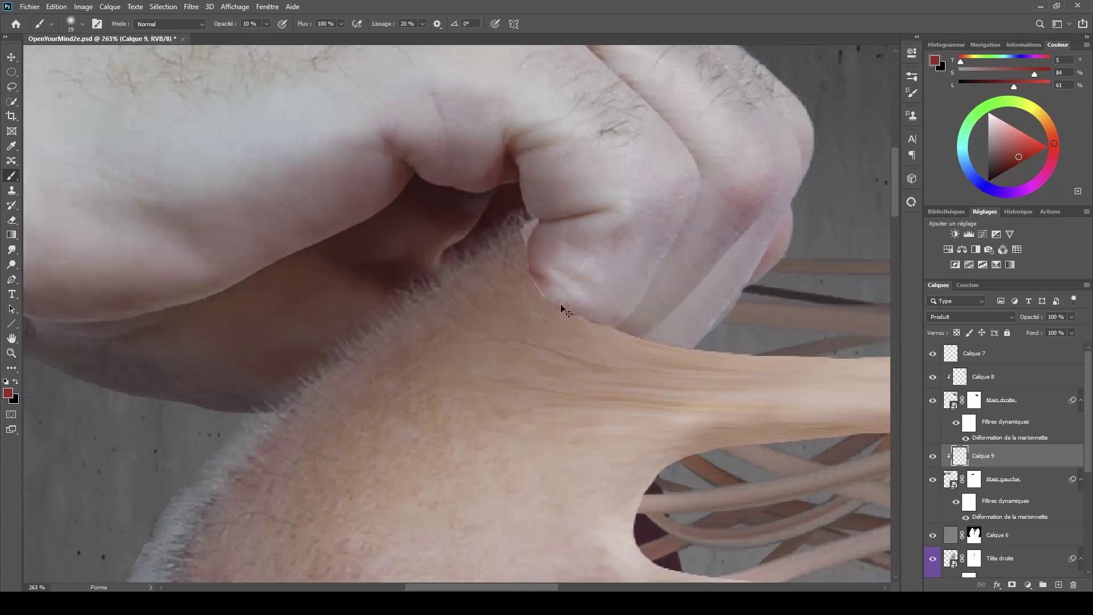
# - Compare the image with and without Calque 6, and select that layer's content for retouching the skin tip at the left hand
pyautogui.click(932, 535)
pyautogui.click(932, 536)
pyautogui.click(952, 538)
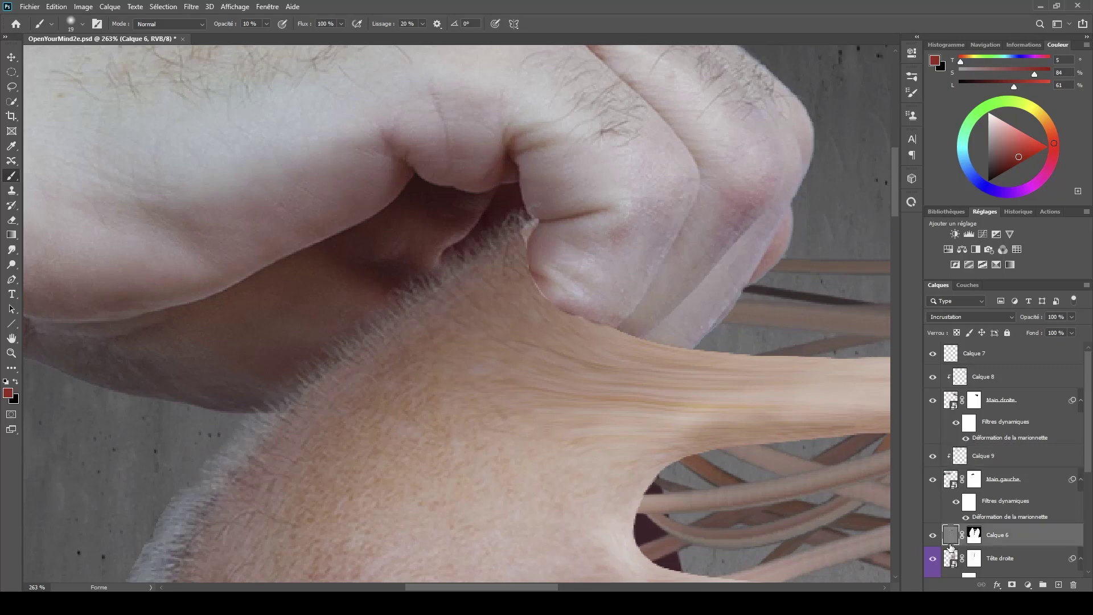
pyautogui.moveTo(522, 210); pyautogui.dragTo(529, 211)
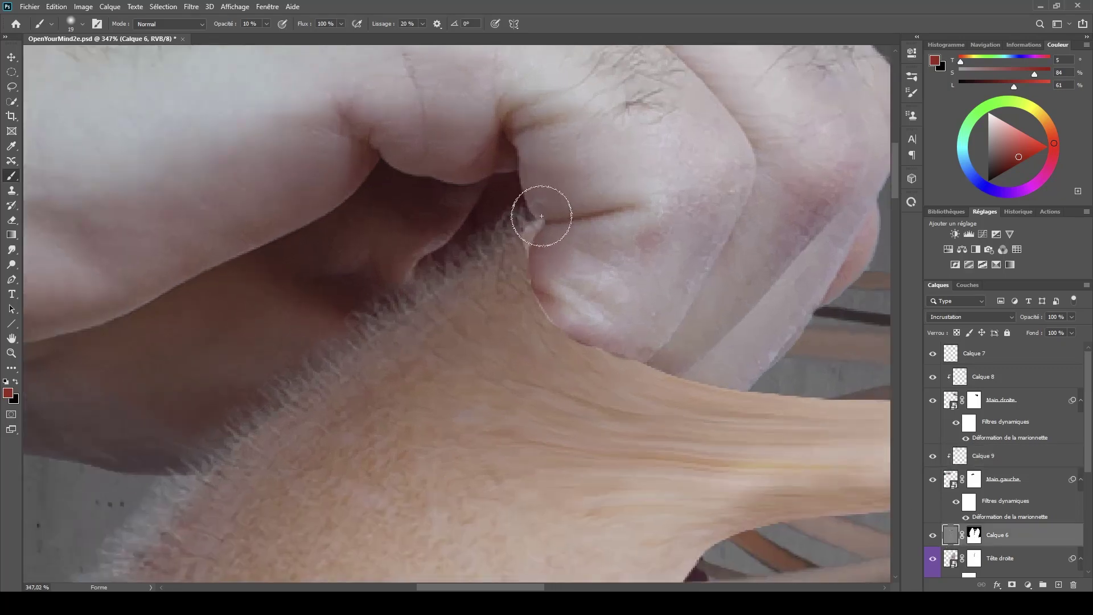
# - Try to darken the pinched skin tip beside the left fingertip on Calque 6 with black and a dark red
pyautogui.press('d')
pyautogui.keyDown('alt'); pyautogui.rightClick(540, 248); pyautogui.keyUp('alt')
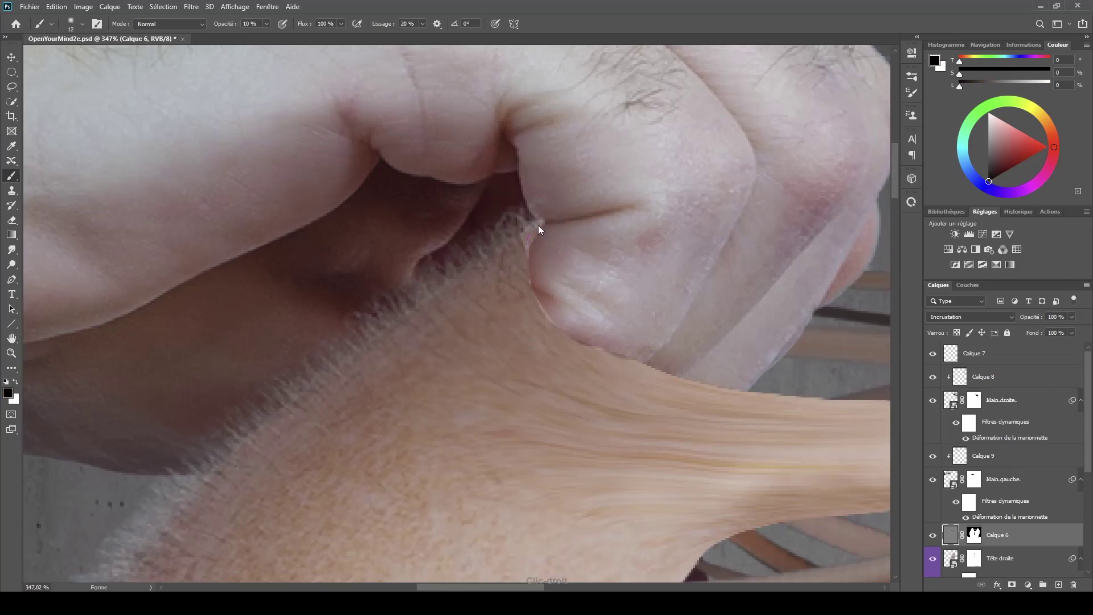
pyautogui.hotkey('ctrl', 'z')
pyautogui.keyDown('alt'); pyautogui.rightClick(523, 235); pyautogui.keyUp('alt')
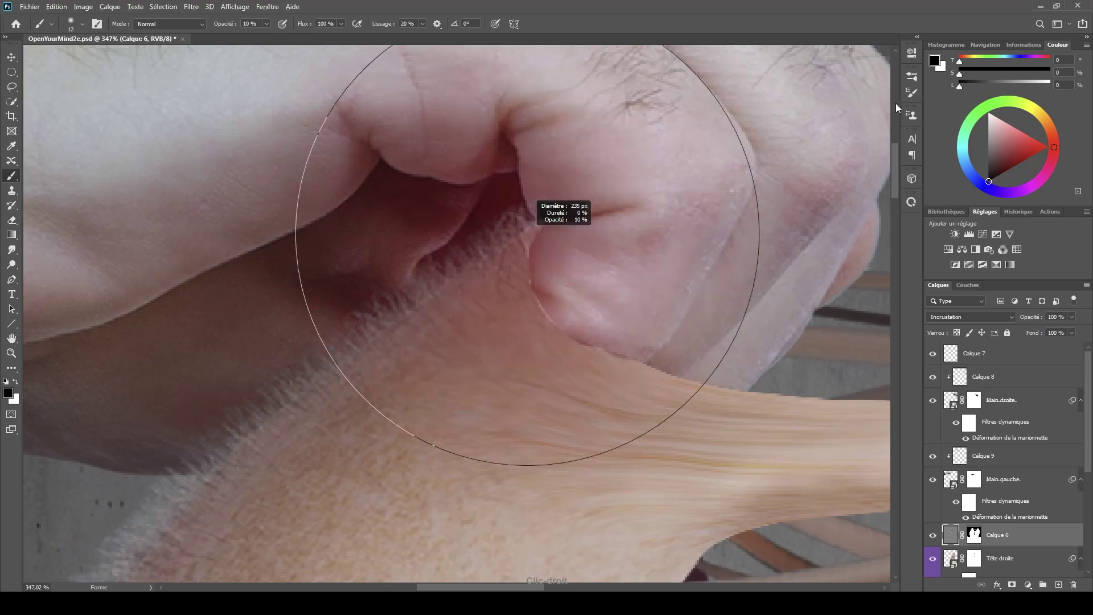
pyautogui.moveTo(985, 154)
pyautogui.mouseDown()
pyautogui.moveTo(993, 174)
pyautogui.moveTo(1012, 163)
pyautogui.mouseUp()
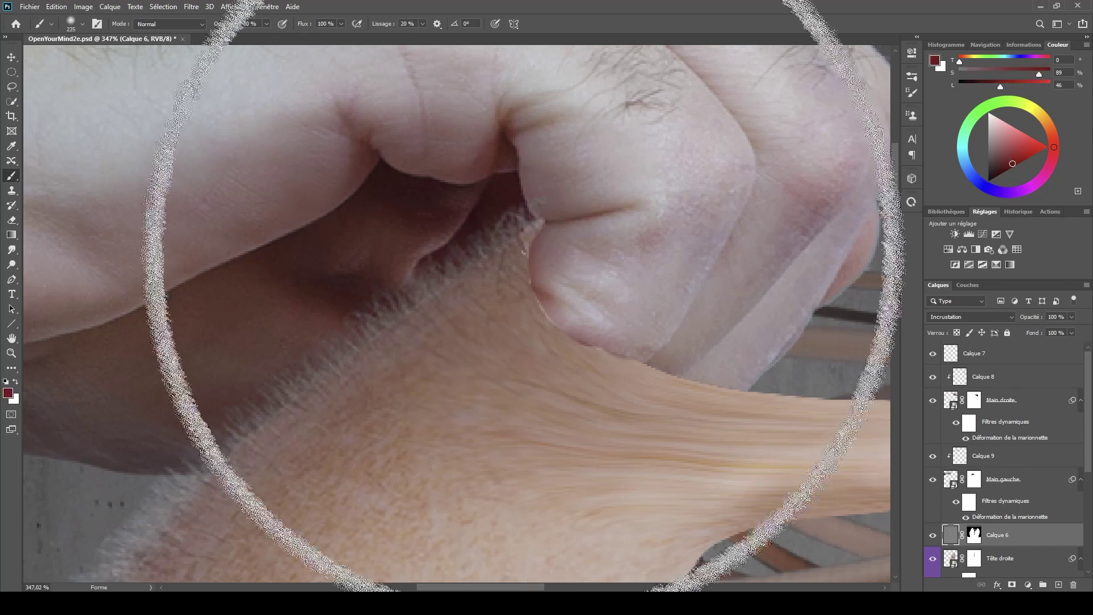
pyautogui.keyDown('alt'); pyautogui.rightClick(561, 237); pyautogui.keyUp('alt')
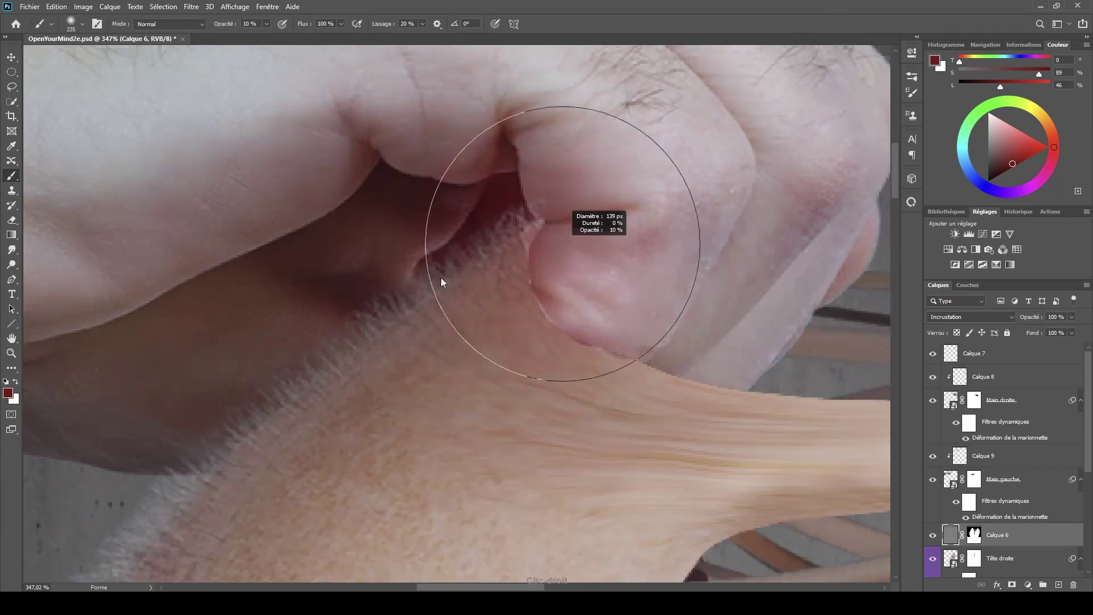
pyautogui.keyDown('alt'); pyautogui.rightClick(542, 232); pyautogui.keyUp('alt')
pyautogui.moveTo(476, 251); pyautogui.dragTo(441, 254)
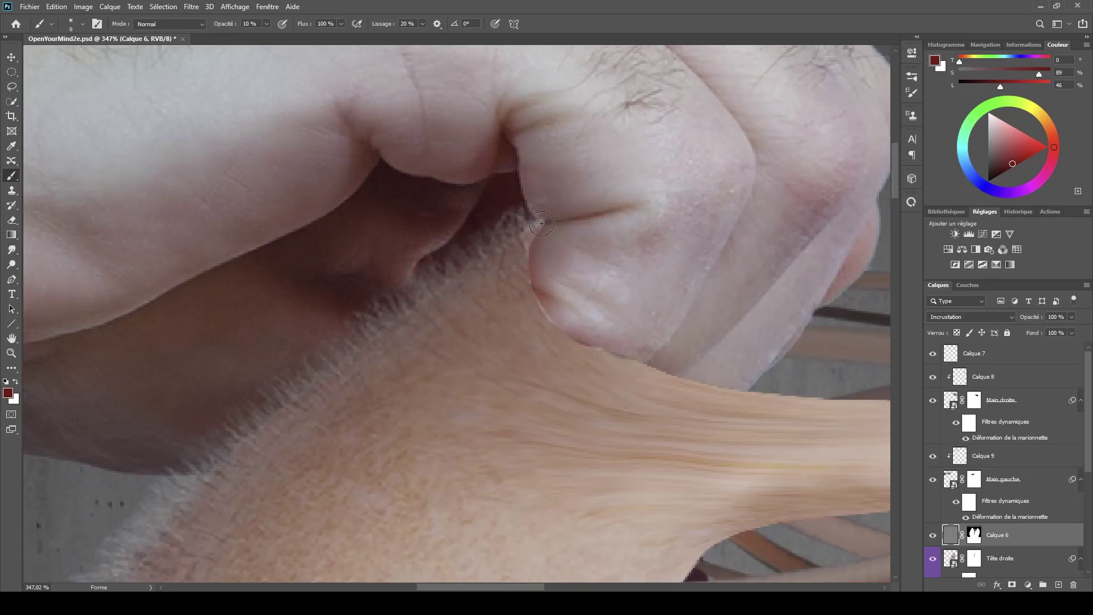
pyautogui.moveTo(528, 249)
pyautogui.mouseDown()
pyautogui.moveTo(524, 226)
pyautogui.moveTo(520, 244)
pyautogui.moveTo(535, 222)
pyautogui.mouseUp()
pyautogui.hotkey('ctrl', 'z')
# - Deepen the shadow on the pinched skin tip beside the left fingertip on Calque 6 using a red of saturation 90% and brightness 21%, plus black
pyautogui.moveTo(1018, 155); pyautogui.dragTo(990, 177)
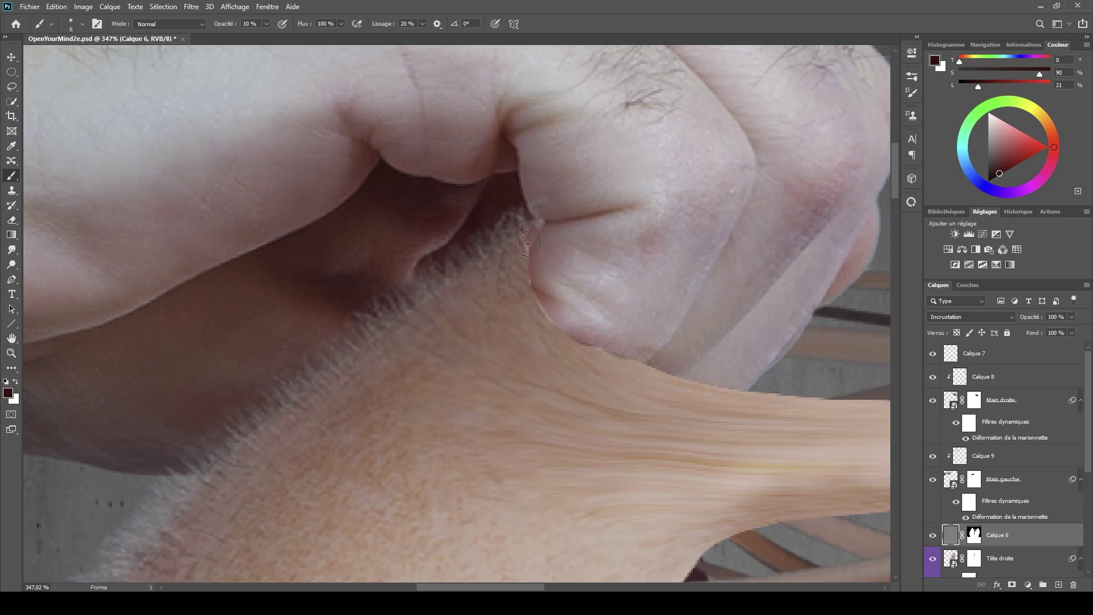
pyautogui.moveTo(520, 232); pyautogui.dragTo(519, 254)
pyautogui.moveTo(508, 367)
pyautogui.mouseDown()
pyautogui.moveTo(470, 369)
pyautogui.moveTo(532, 341)
pyautogui.mouseUp()
pyautogui.moveTo(993, 172); pyautogui.dragTo(980, 182)
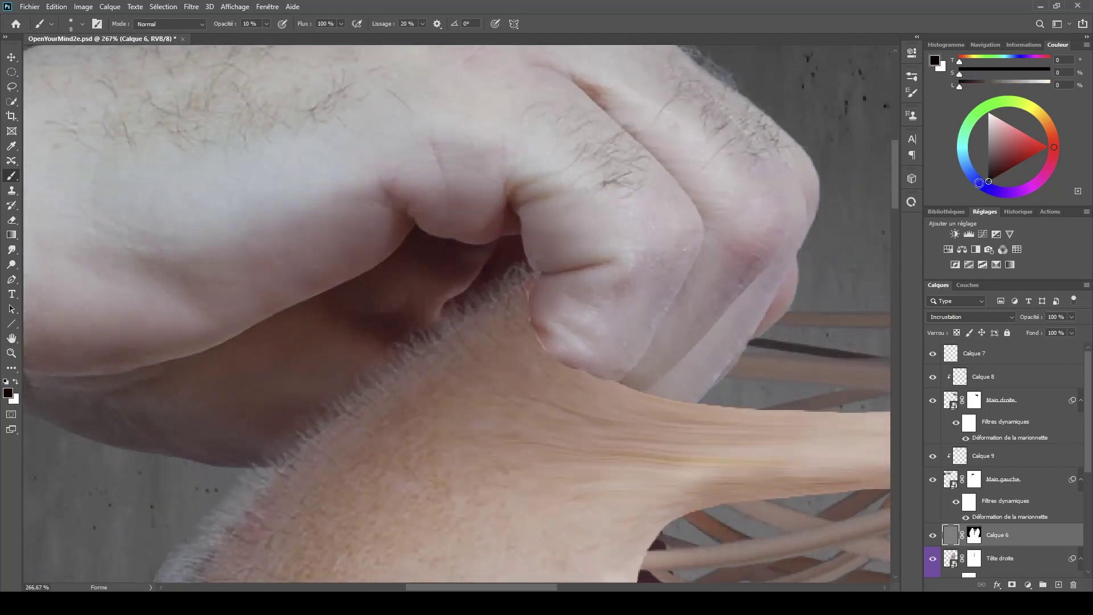
pyautogui.moveTo(507, 281)
pyautogui.mouseDown()
pyautogui.moveTo(529, 288)
pyautogui.moveTo(509, 295)
pyautogui.mouseUp()
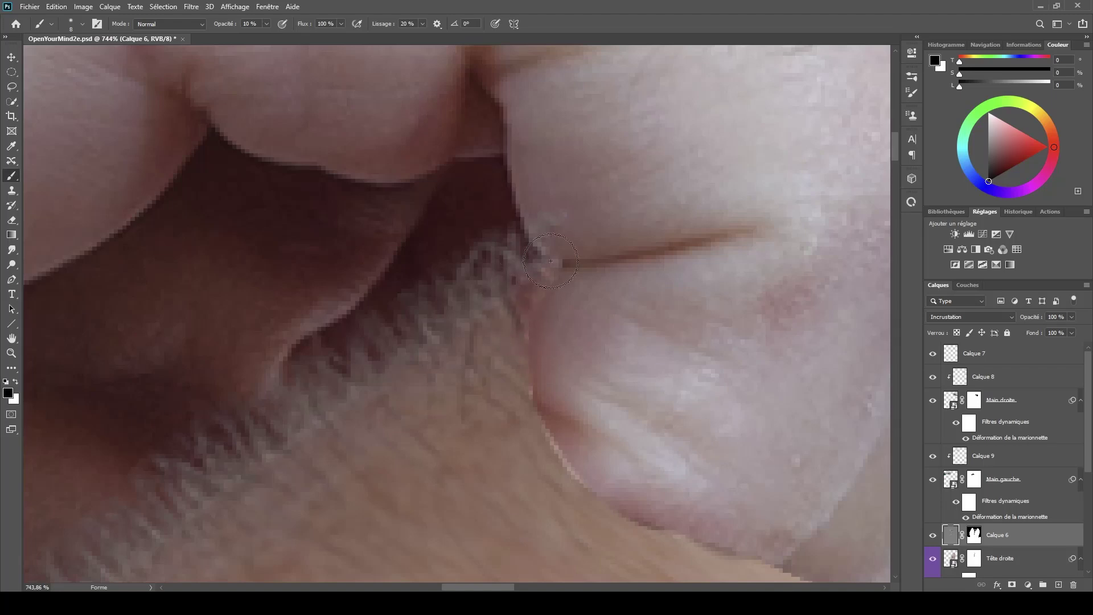
pyautogui.moveTo(556, 263)
pyautogui.mouseDown()
pyautogui.moveTo(530, 298)
pyautogui.moveTo(539, 304)
pyautogui.moveTo(425, 336)
pyautogui.moveTo(304, 393)
pyautogui.mouseUp()
# - Soften the darkening at the pinched skin tip on Calque 6 with the Eraser at 5% opacity
pyautogui.press('e')
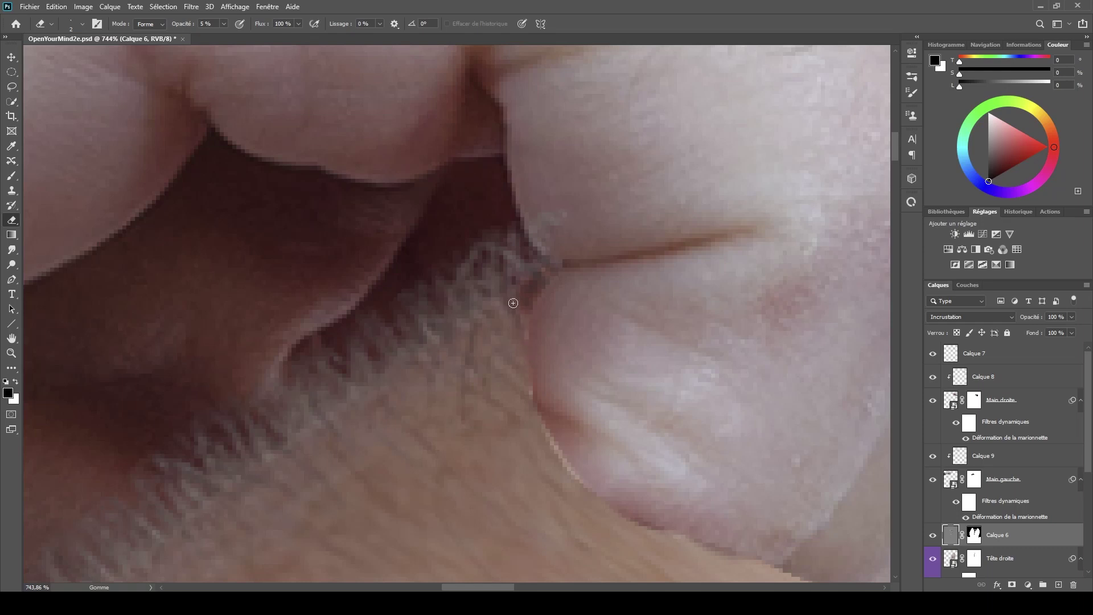
pyautogui.moveTo(551, 276)
pyautogui.mouseDown()
pyautogui.moveTo(565, 274)
pyautogui.moveTo(540, 281)
pyautogui.mouseUp()
pyautogui.scroll(-5, 551, 296)
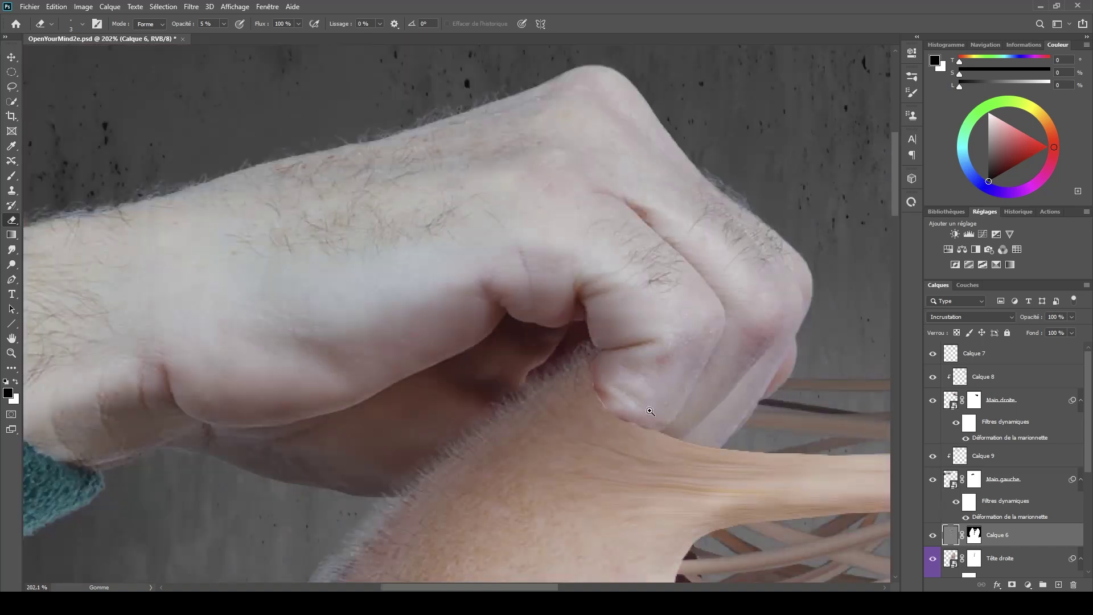
pyautogui.scroll(-2, 650, 411)
# - Make Calque 7 active and sample a brown from the left hand's finger crease as the brush colour, with hue 16, saturation 37% and brightness 51%
pyautogui.scroll(5, 640, 366)
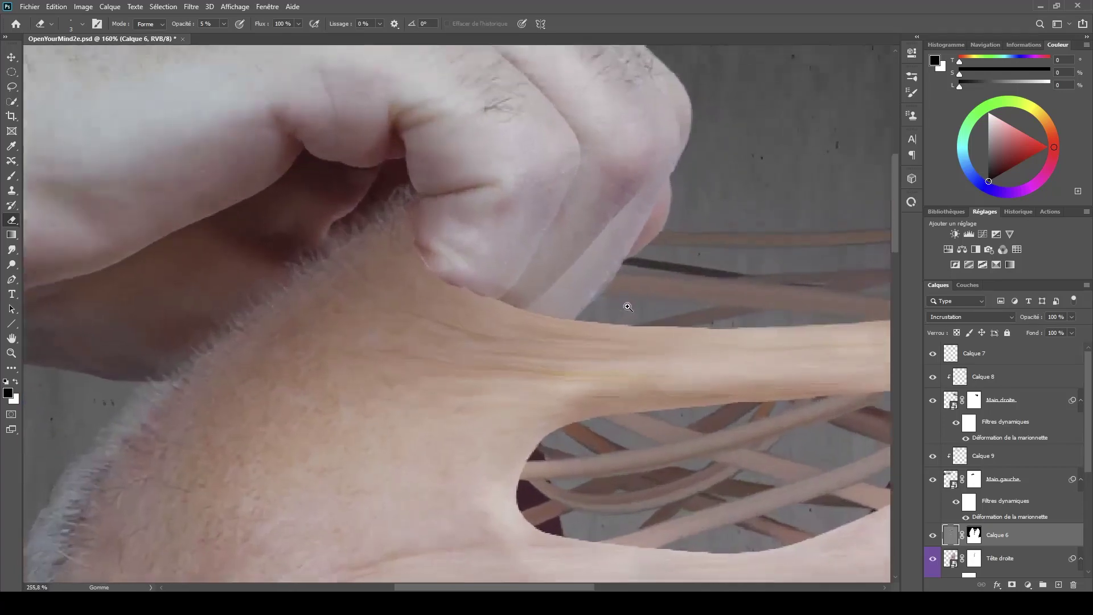
pyautogui.scroll(2, 612, 310)
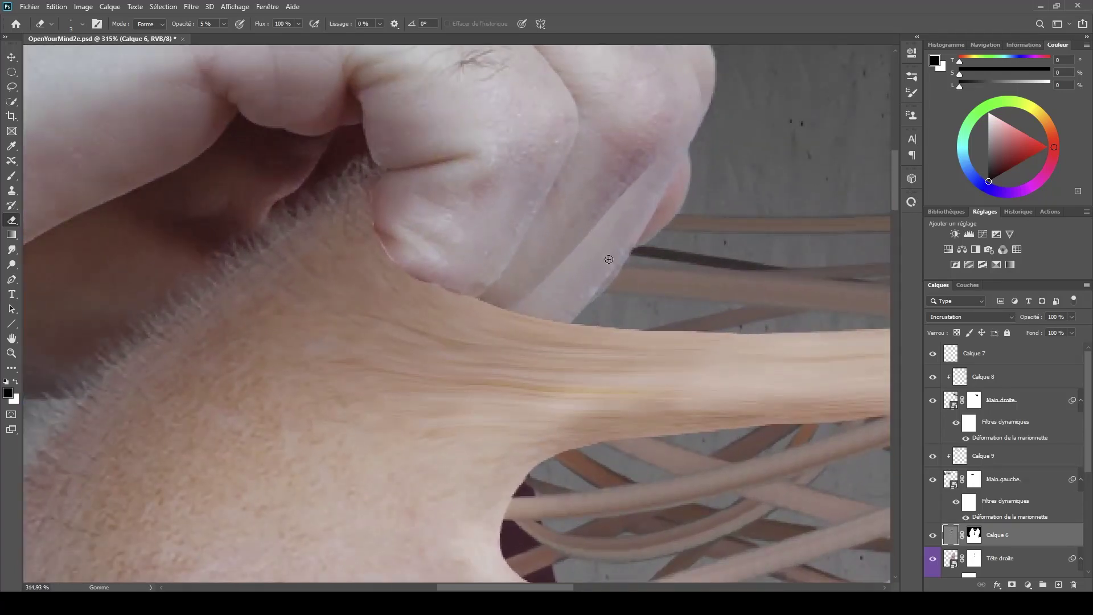
pyautogui.click(996, 355)
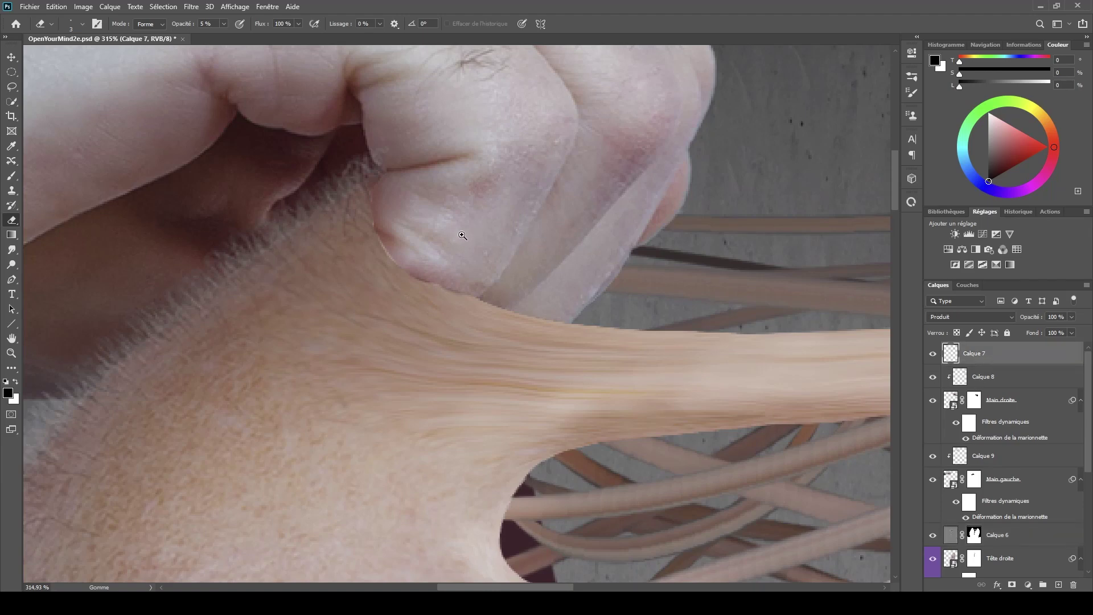
pyautogui.scroll(1, 461, 235)
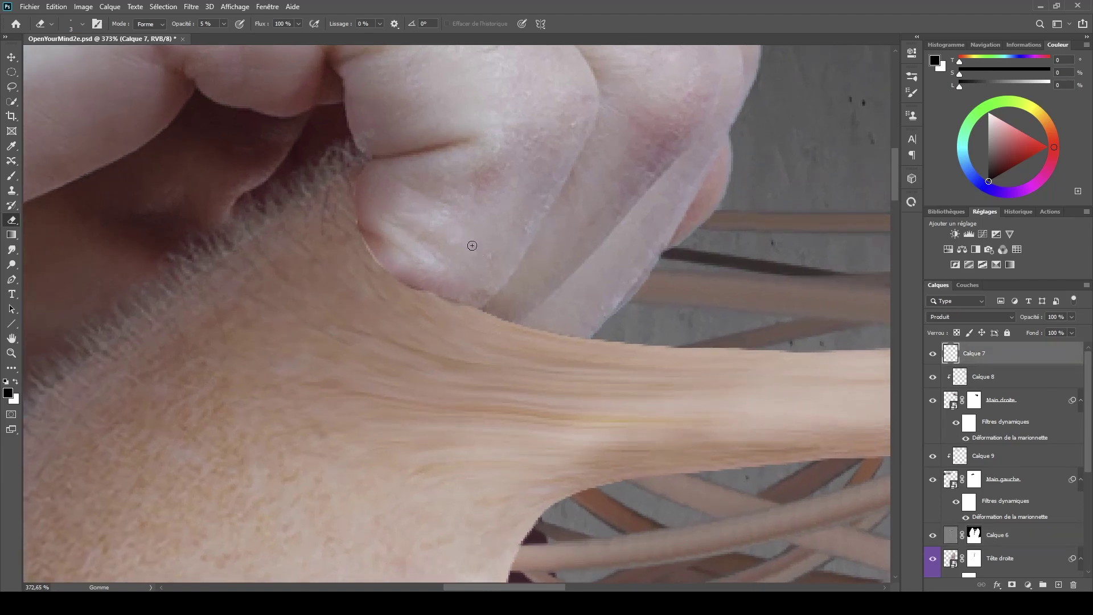
pyautogui.press('b')
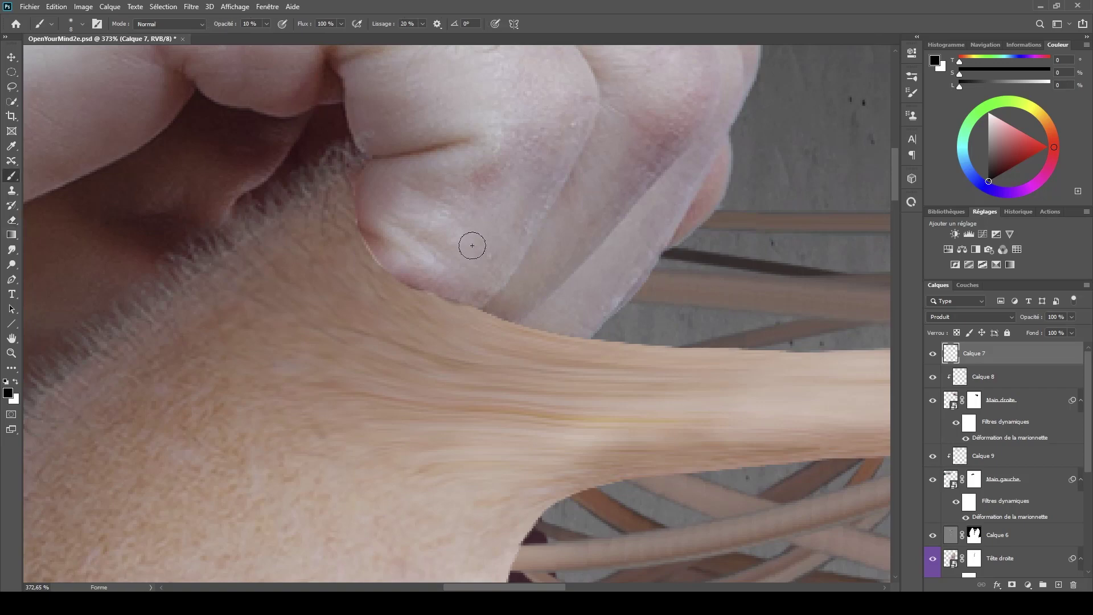
pyautogui.moveTo(545, 295); pyautogui.dragTo(558, 293)
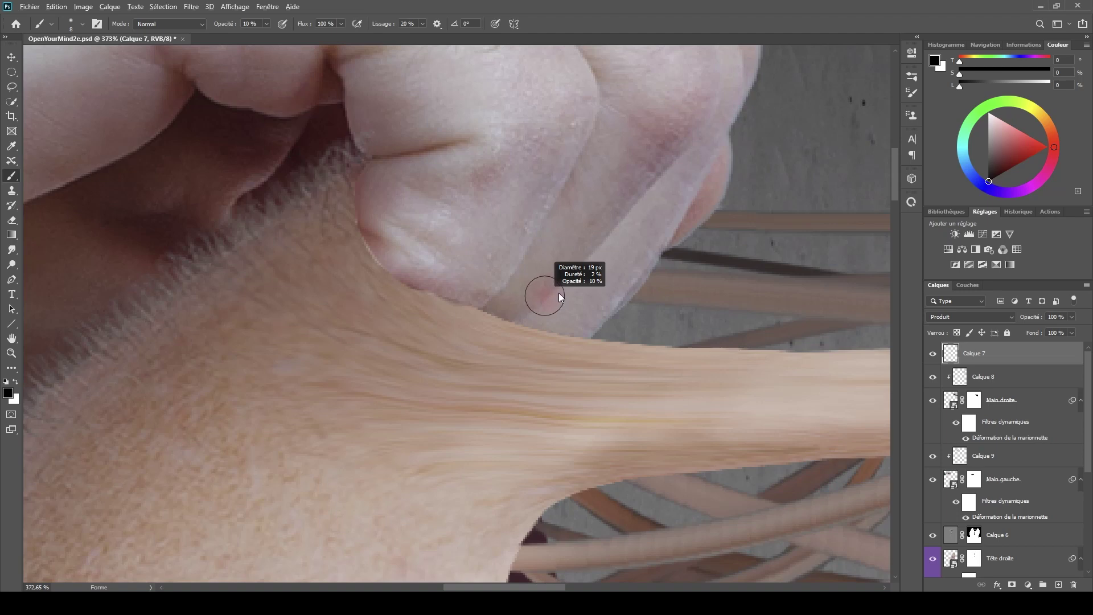
pyautogui.moveTo(558, 292); pyautogui.dragTo(983, 171)
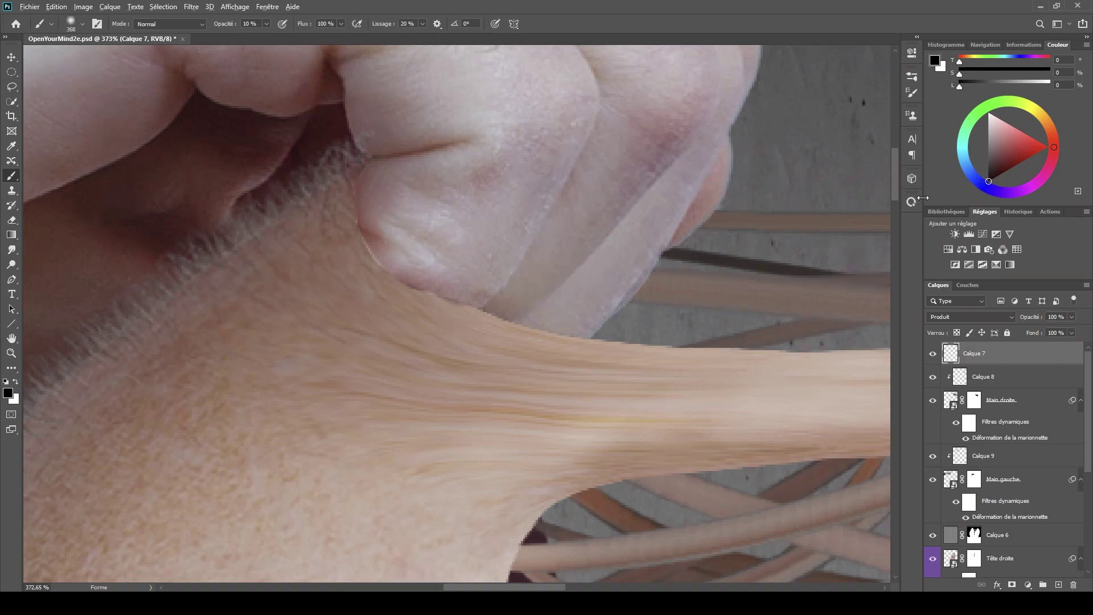
pyautogui.keyDown('alt'); pyautogui.click(437, 152); pyautogui.keyUp('alt')
pyautogui.keyDown('alt'); pyautogui.click(442, 150); pyautogui.keyUp('alt')
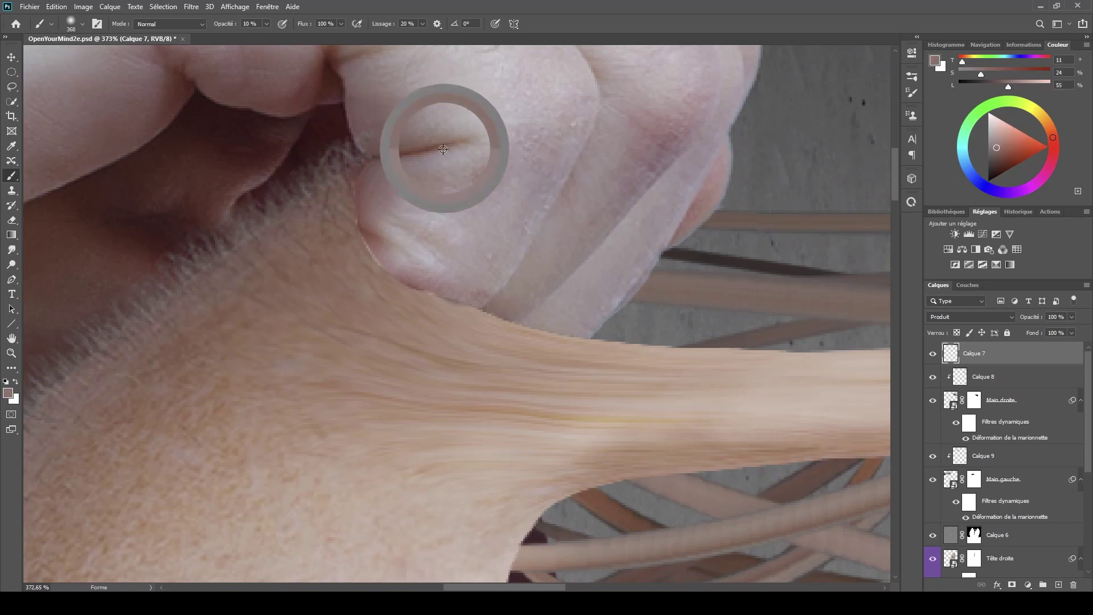
pyautogui.keyDown('alt'); pyautogui.click(439, 157); pyautogui.keyUp('alt')
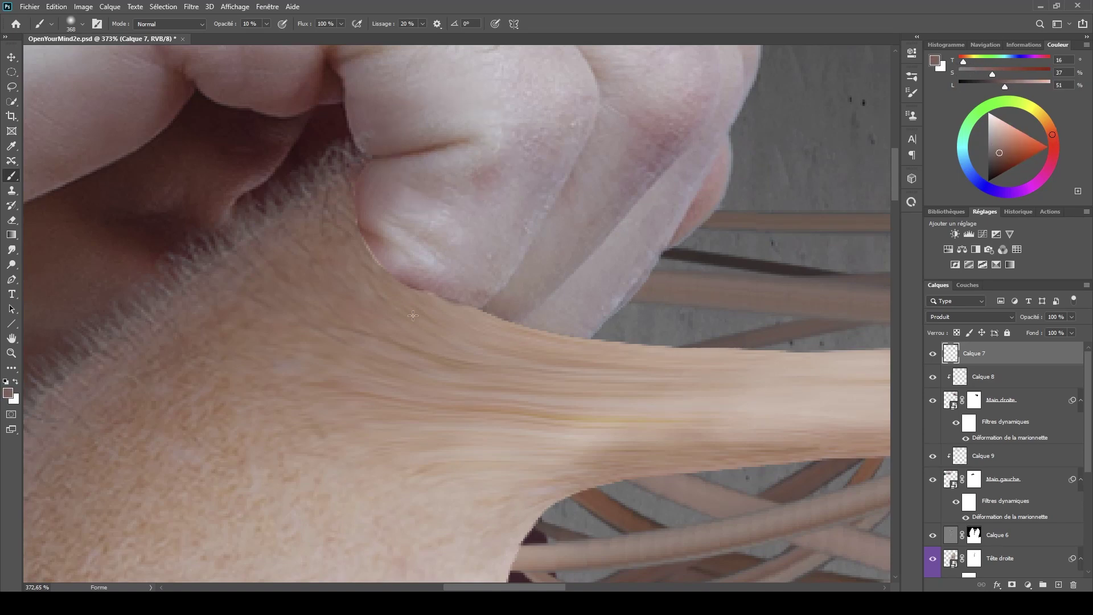
# - Select the left hand's front fingertip with the Lasso, following its edge against the stretched skin and the neighbouring finger
pyautogui.press('l')
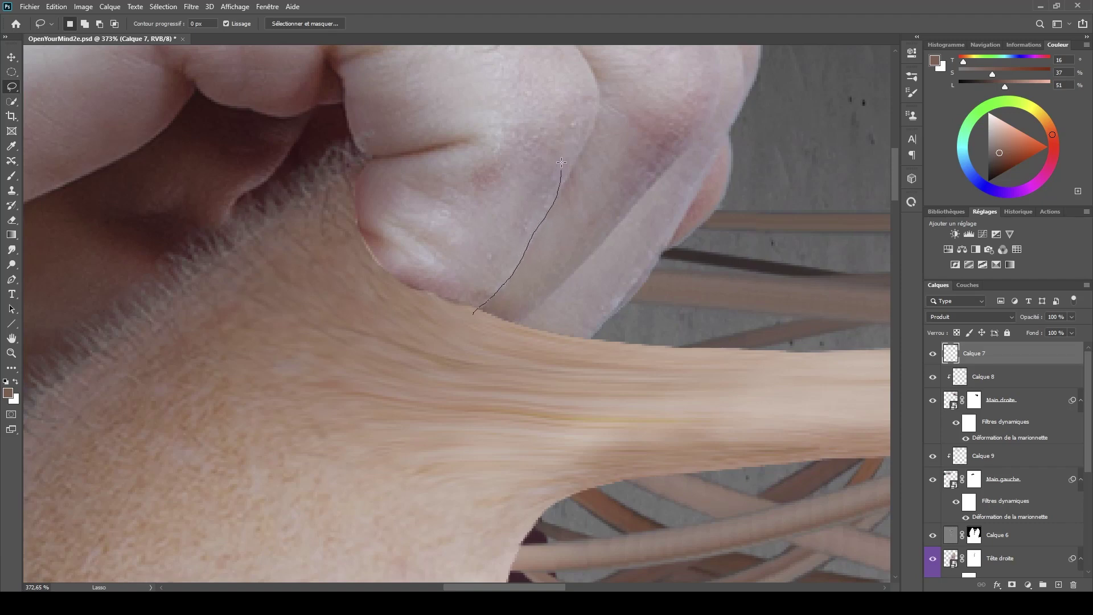
pyautogui.moveTo(560, 162)
pyautogui.mouseDown()
pyautogui.moveTo(531, 137)
pyautogui.moveTo(444, 115)
pyautogui.moveTo(361, 162)
pyautogui.moveTo(336, 203)
pyautogui.mouseUp()
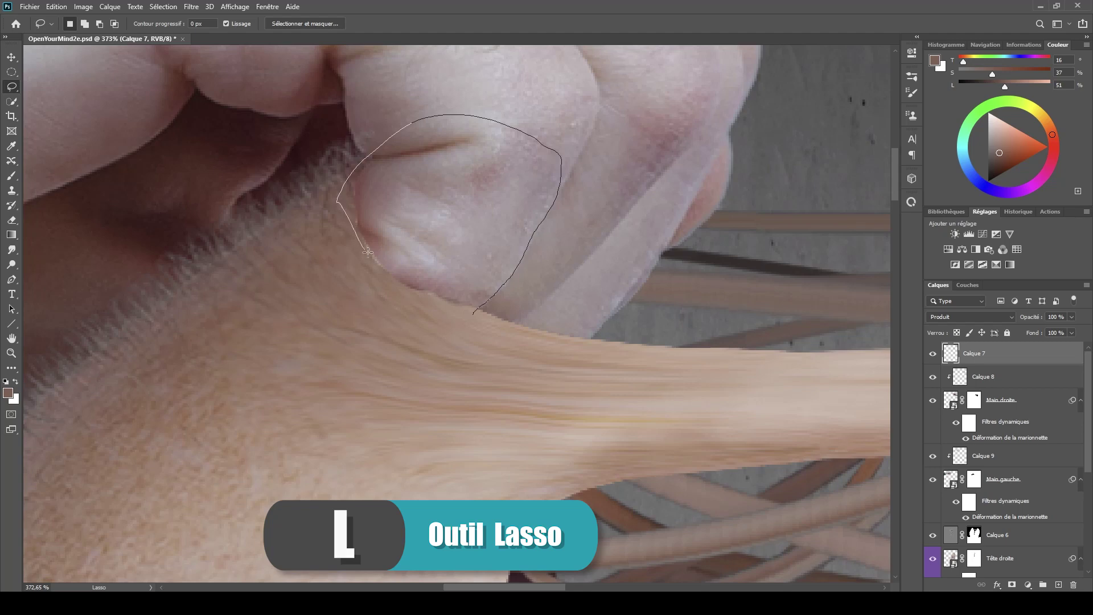
pyautogui.moveTo(368, 252)
pyautogui.mouseDown()
pyautogui.moveTo(410, 288)
pyautogui.moveTo(480, 309)
pyautogui.mouseUp()
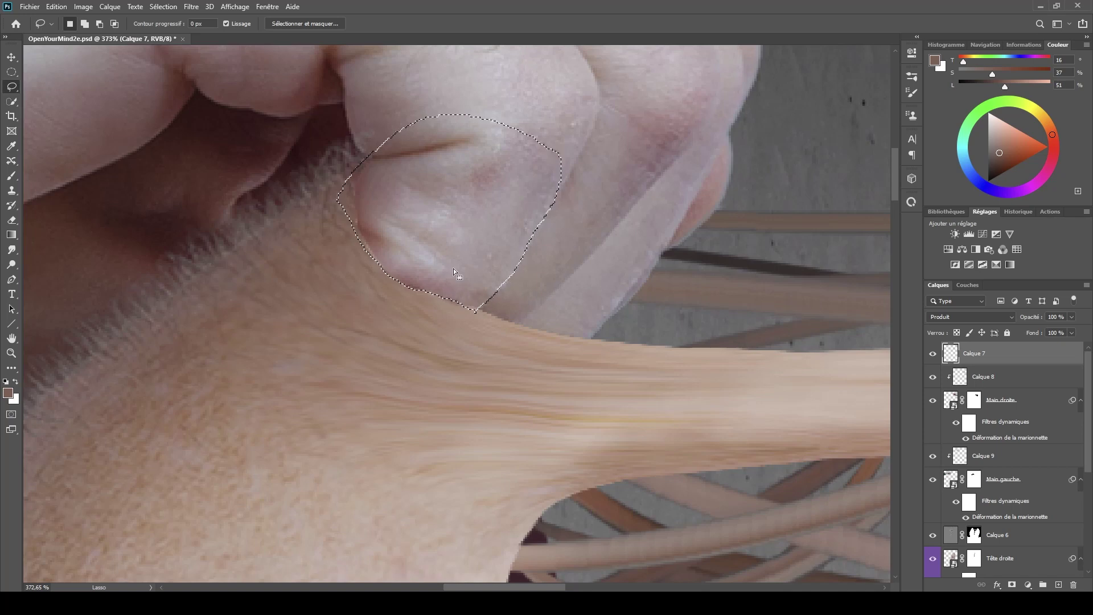
# - Shade the lower part of the selected fingertip on Calque 7 with a soft 46 px brush at 10% opacity
pyautogui.press('b')
pyautogui.moveTo(459, 270)
pyautogui.mouseDown()
pyautogui.moveTo(472, 269)
pyautogui.moveTo(300, 251)
pyautogui.moveTo(121, 199)
pyautogui.mouseUp()
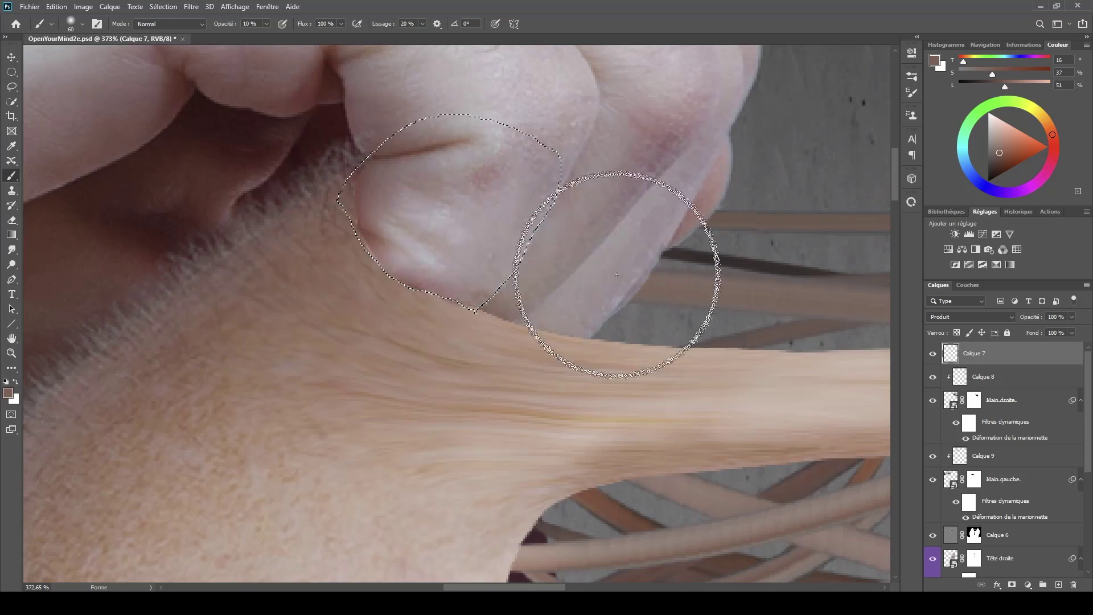
pyautogui.moveTo(542, 278)
pyautogui.mouseDown()
pyautogui.moveTo(505, 279)
pyautogui.moveTo(506, 294)
pyautogui.moveTo(520, 262)
pyautogui.mouseUp()
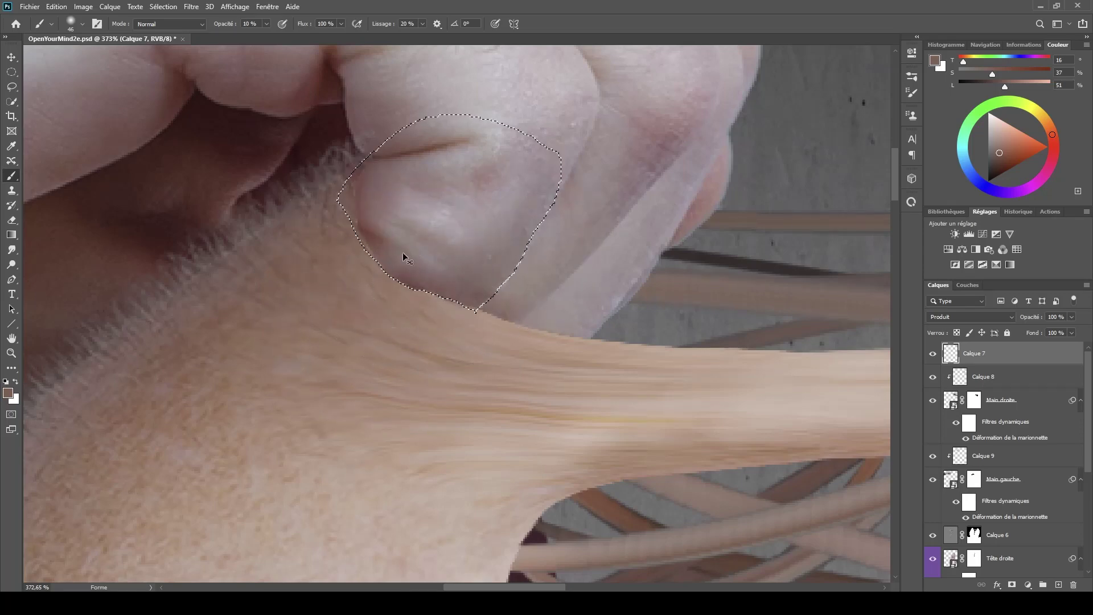
pyautogui.hotkey('ctrl', 'd')
# - Add more shading along the fingertip's lower edge on Calque 7, and clear the selection
pyautogui.moveTo(500, 357); pyautogui.dragTo(473, 356)
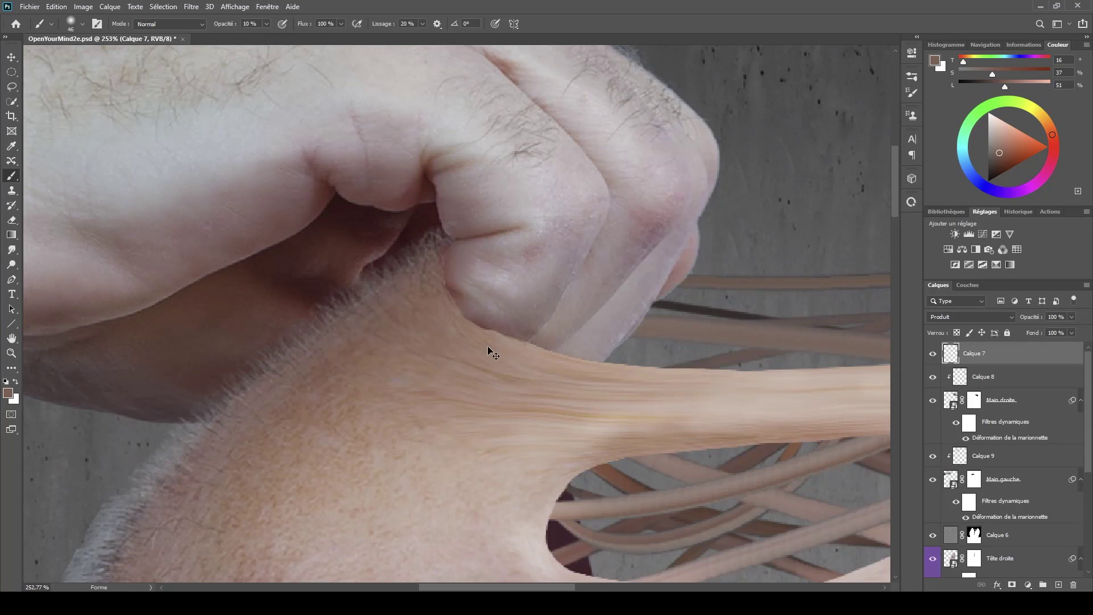
pyautogui.hotkey('ctrl', 'h')
pyautogui.click(533, 316)
pyautogui.moveTo(536, 312)
pyautogui.mouseDown()
pyautogui.moveTo(575, 223)
pyautogui.moveTo(535, 323)
pyautogui.mouseUp()
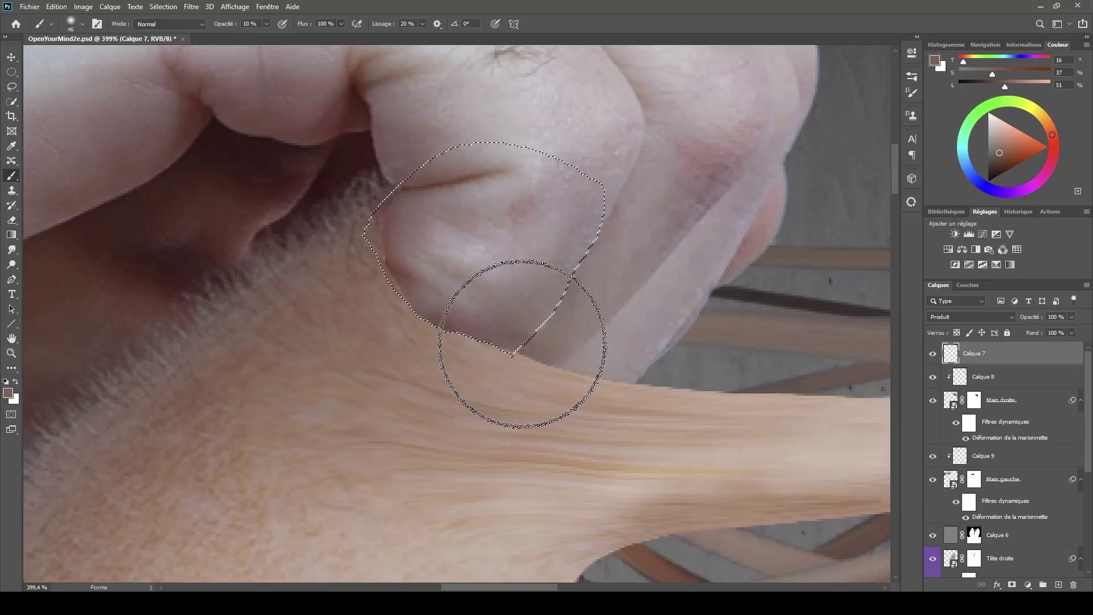
pyautogui.hotkey('shift', 'ctrl', 'i')
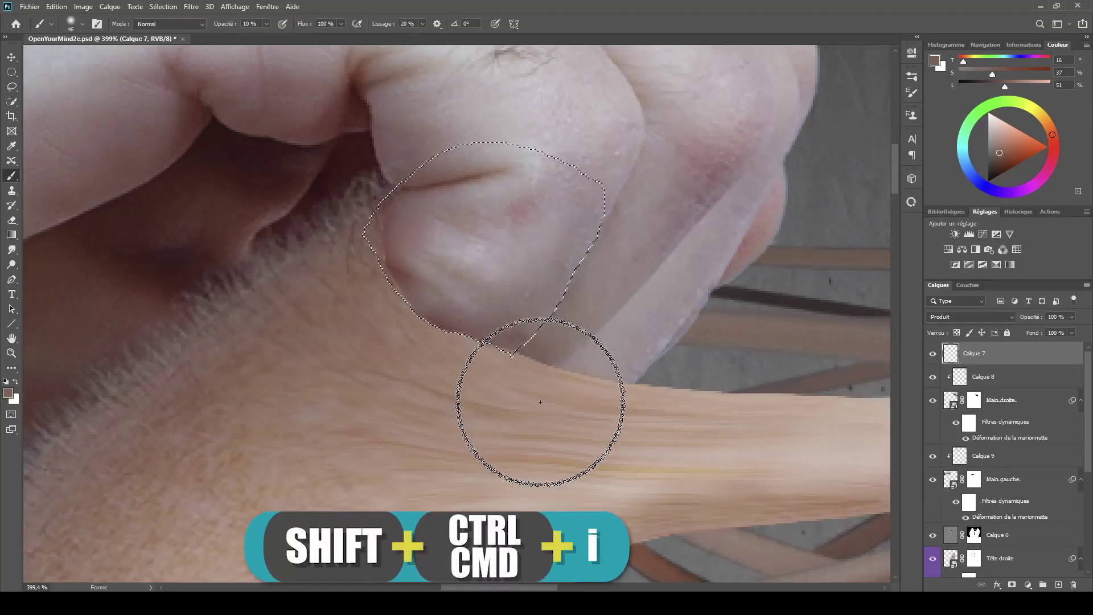
pyautogui.hotkey('ctrl', 'd')
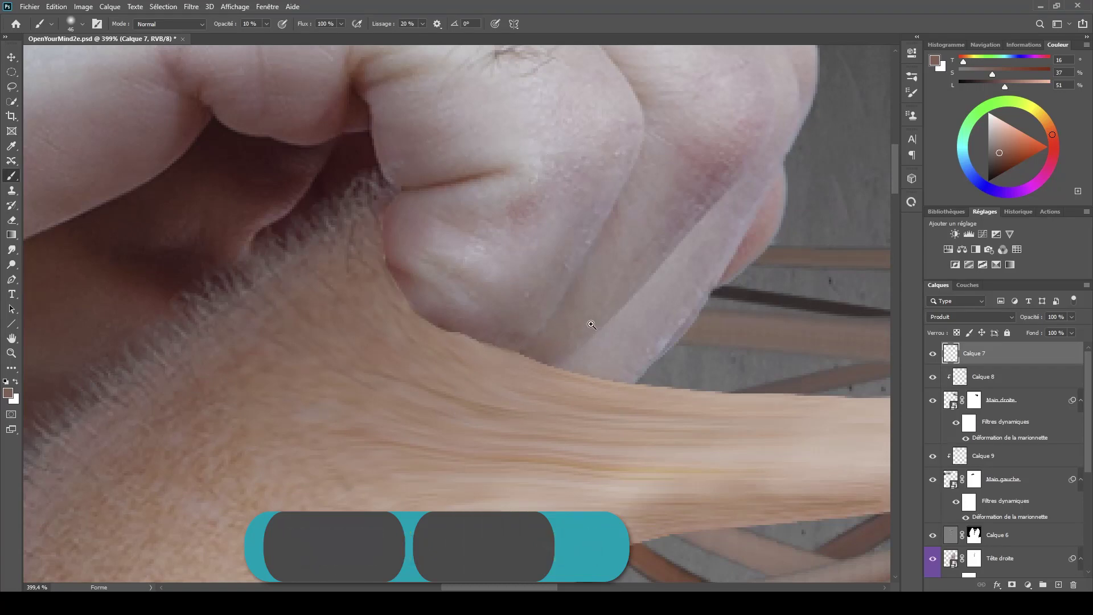
# - Lasso the lower end of the left hand's rearmost pale finger where it meets the stretched skin
pyautogui.moveTo(571, 342); pyautogui.dragTo(548, 357)
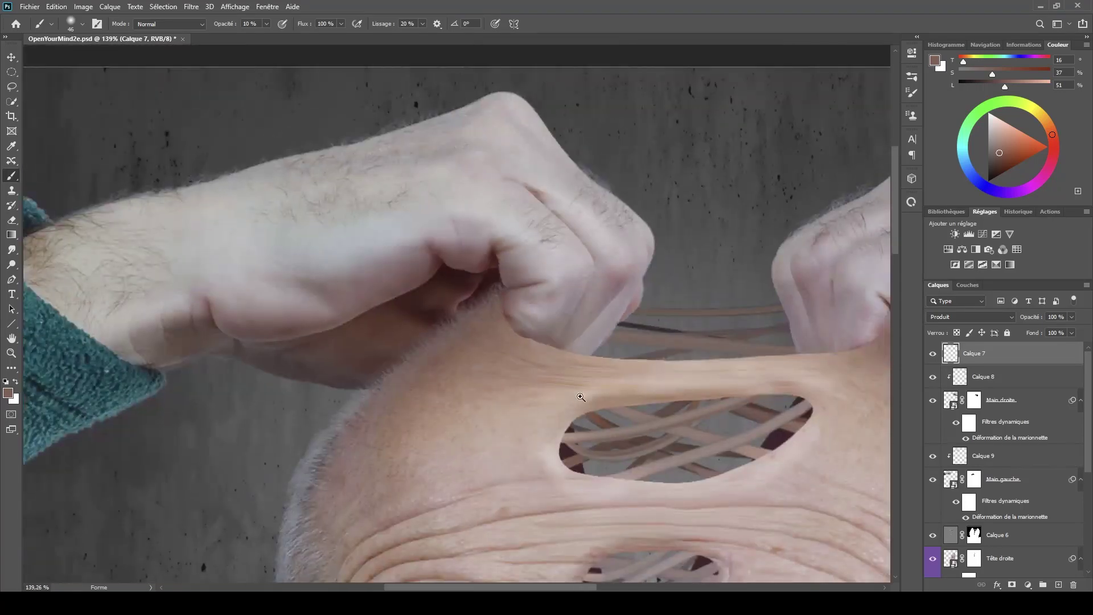
pyautogui.moveTo(578, 393); pyautogui.dragTo(656, 368)
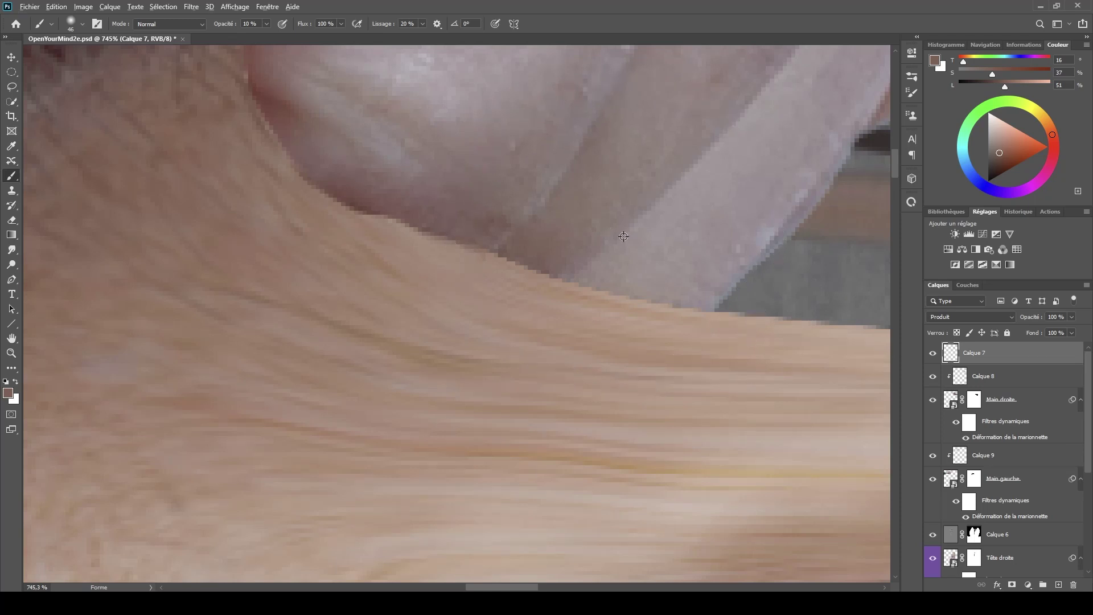
pyautogui.press('l')
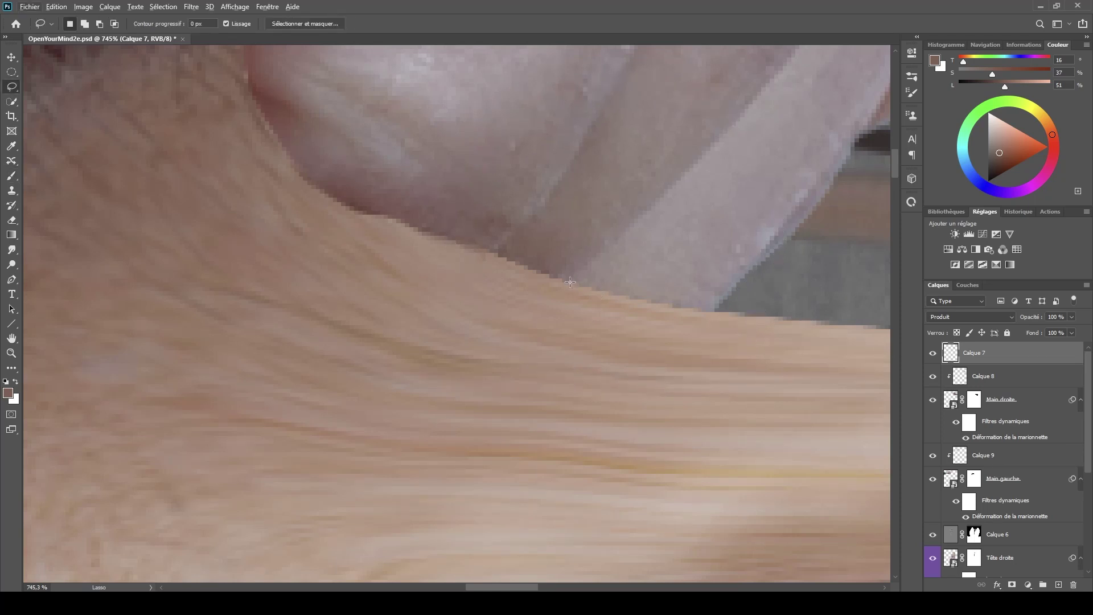
pyautogui.moveTo(578, 272); pyautogui.dragTo(572, 280)
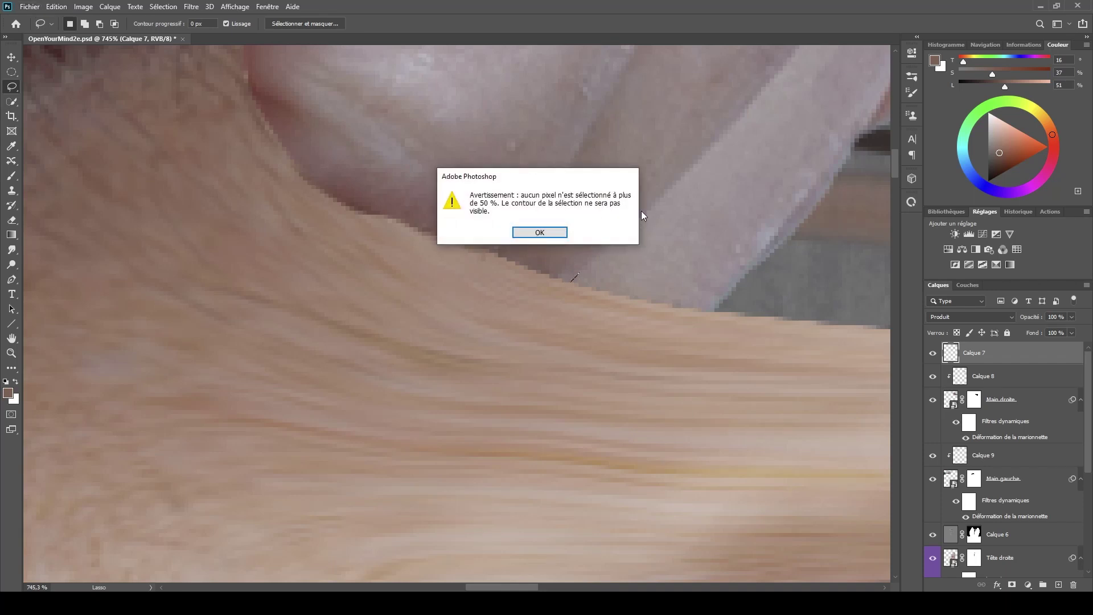
pyautogui.click(557, 236)
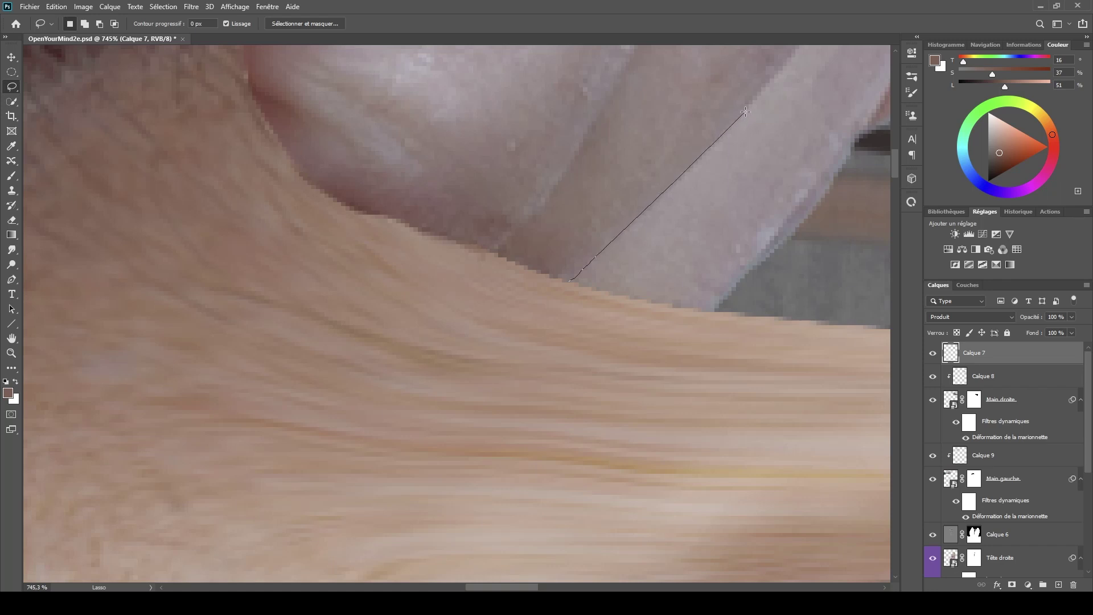
pyautogui.click(853, 112)
pyautogui.click(571, 278)
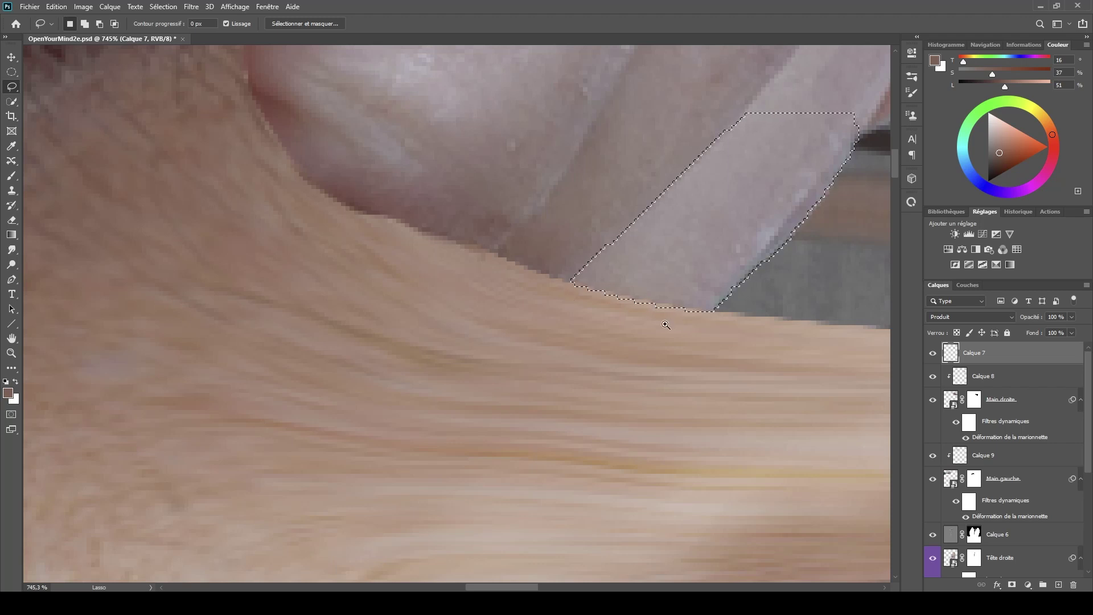
# - Shade the selected rear finger's lower end on Calque 7 with a soft 26 px brush at 10% opacity, and deselect it
pyautogui.scroll(-6, 671, 317)
pyautogui.scroll(2, 684, 320)
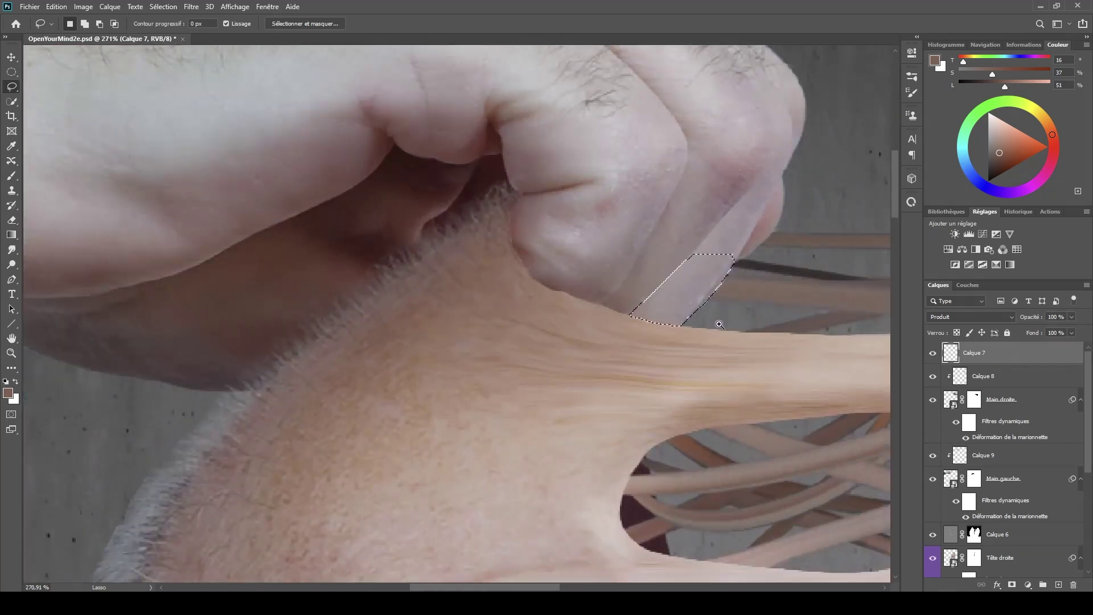
pyautogui.scroll(1, 718, 336)
pyautogui.press('b')
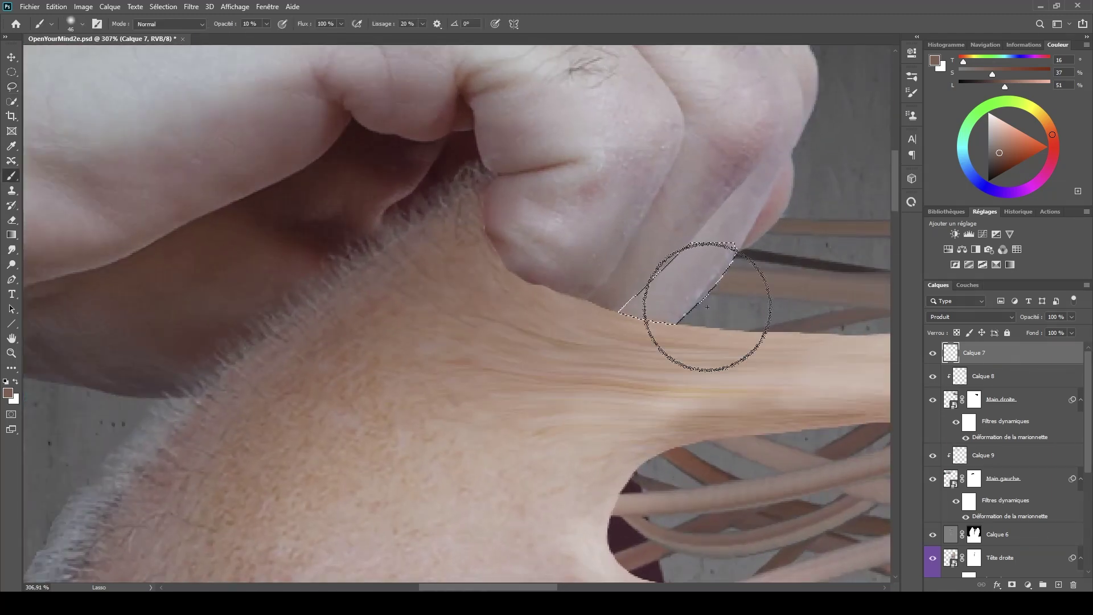
pyautogui.keyDown('alt'); pyautogui.rightClick(572, 285); pyautogui.keyUp('alt')
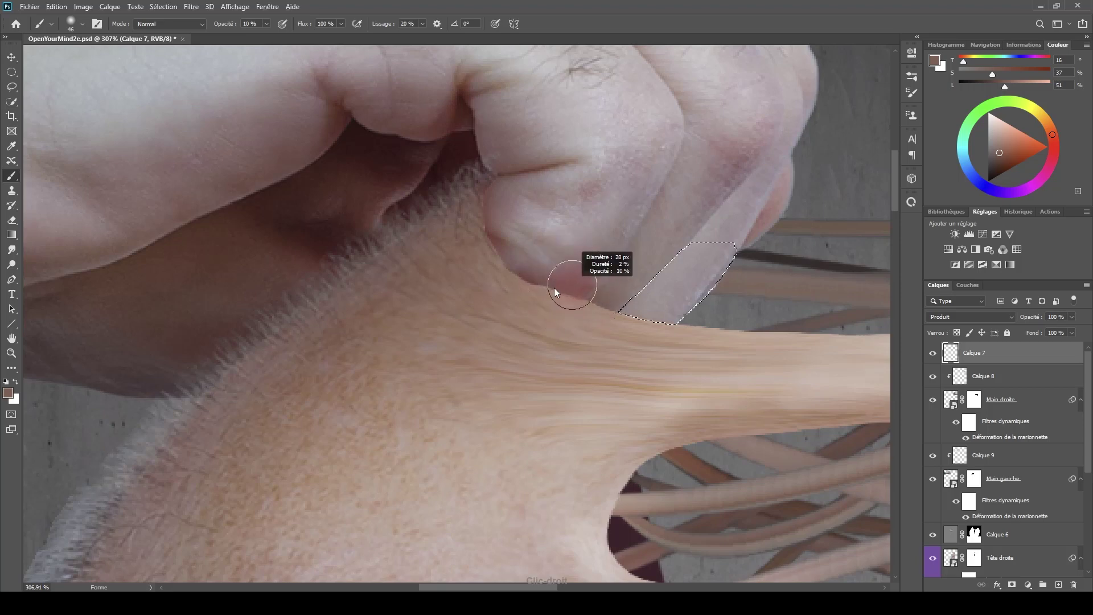
pyautogui.keyDown('alt'); pyautogui.rightClick(613, 321); pyautogui.keyUp('alt')
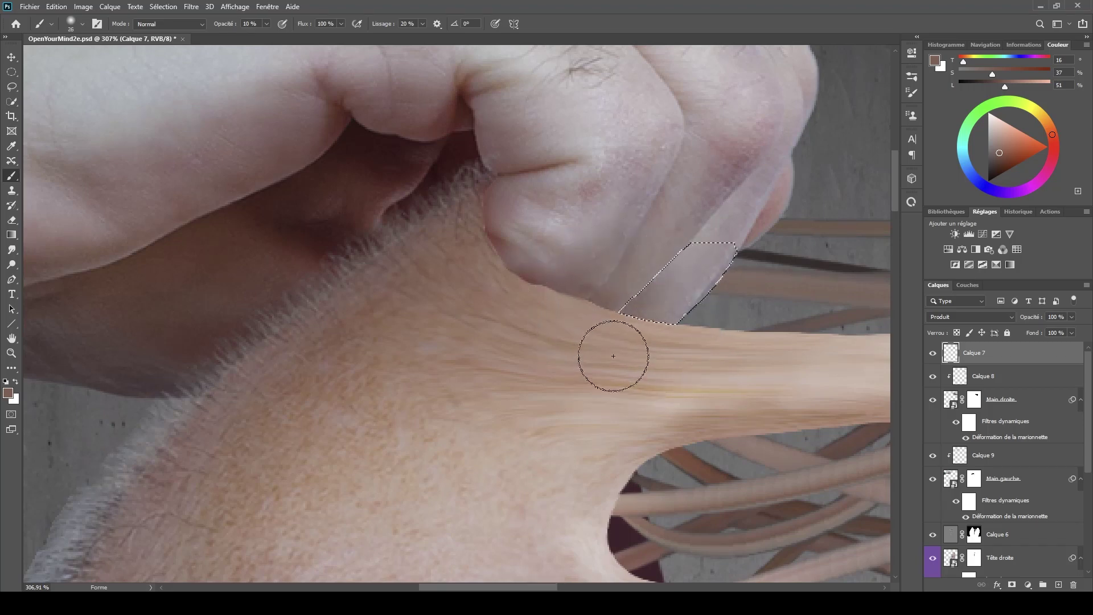
pyautogui.moveTo(674, 325)
pyautogui.mouseDown()
pyautogui.moveTo(699, 316)
pyautogui.moveTo(637, 321)
pyautogui.moveTo(706, 323)
pyautogui.moveTo(685, 320)
pyautogui.moveTo(727, 283)
pyautogui.moveTo(697, 326)
pyautogui.moveTo(682, 327)
pyautogui.moveTo(711, 296)
pyautogui.moveTo(708, 261)
pyautogui.mouseUp()
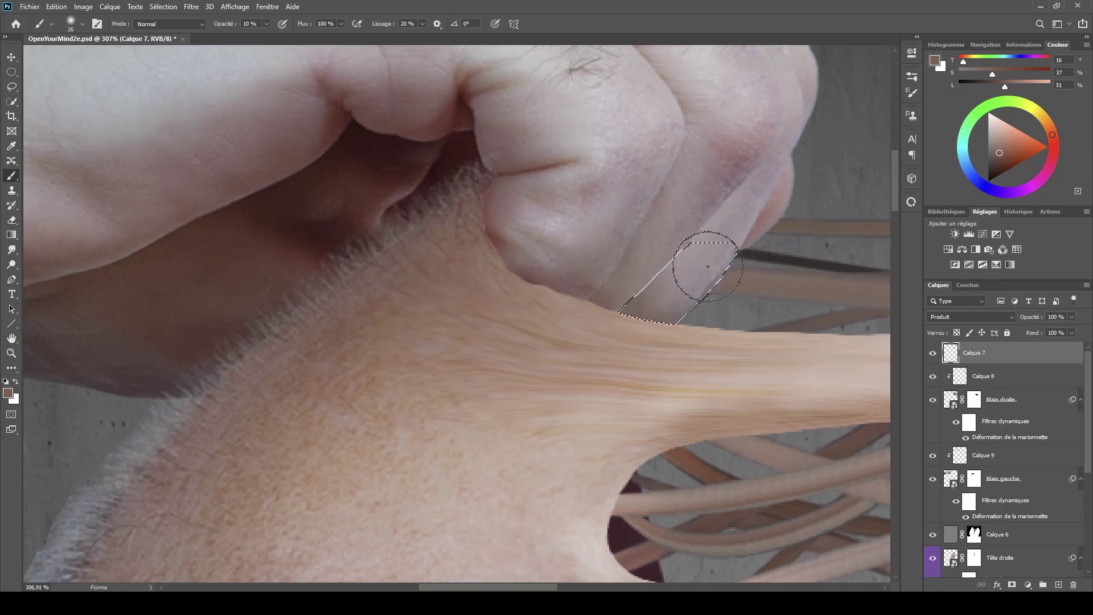
pyautogui.hotkey('ctrl', 'd')
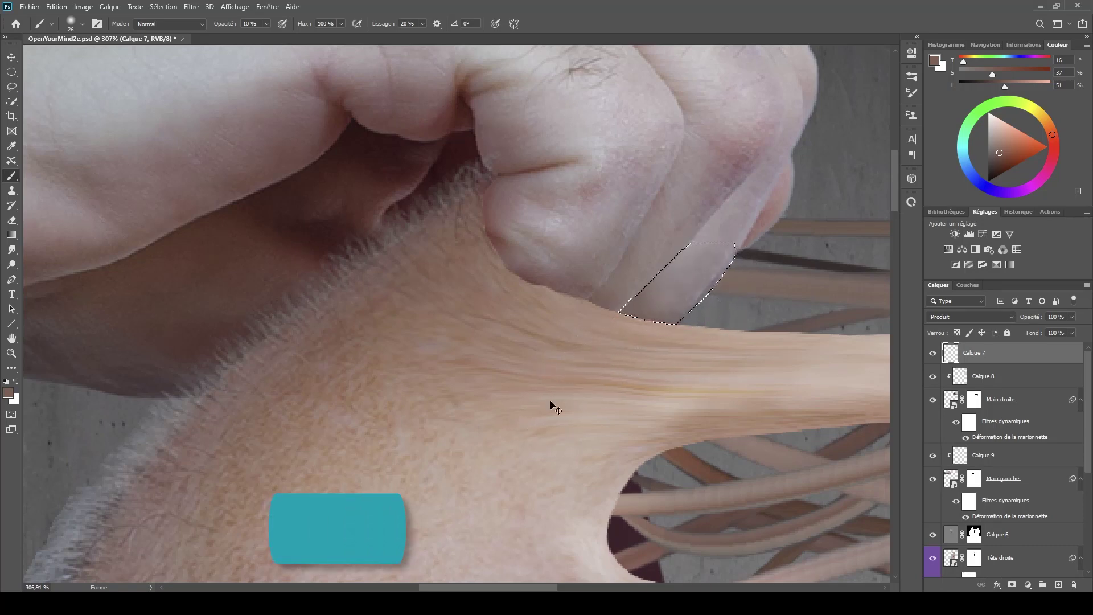
# - Examine the shaded fingers of both hands where they meet the stretched skin, checking their outlines against the background
pyautogui.scroll(-8, 627, 388)
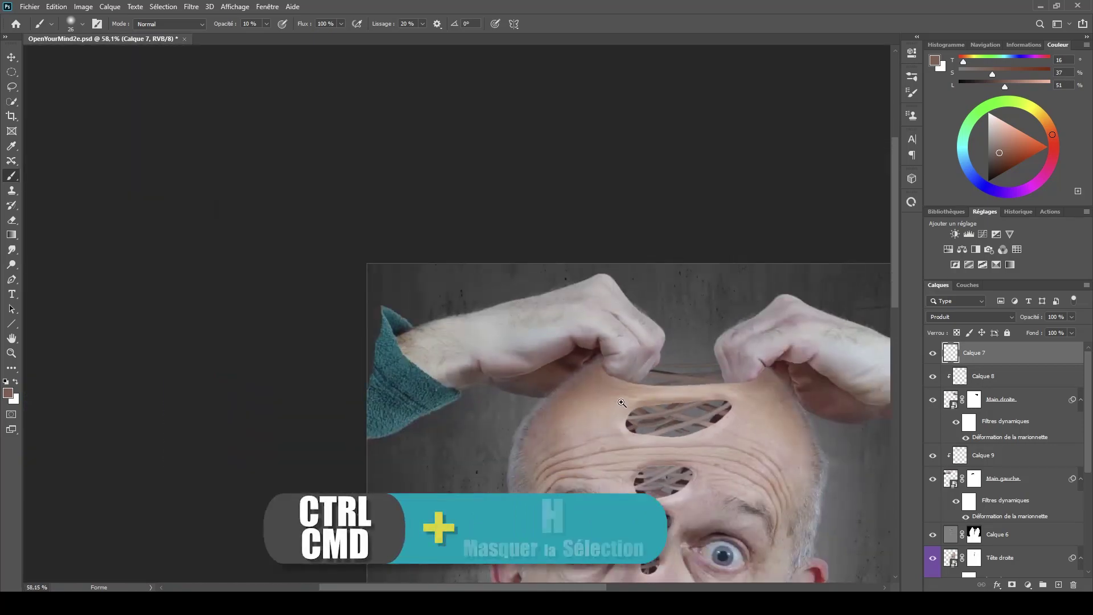
pyautogui.scroll(2, 661, 395)
pyautogui.scroll(6, 636, 398)
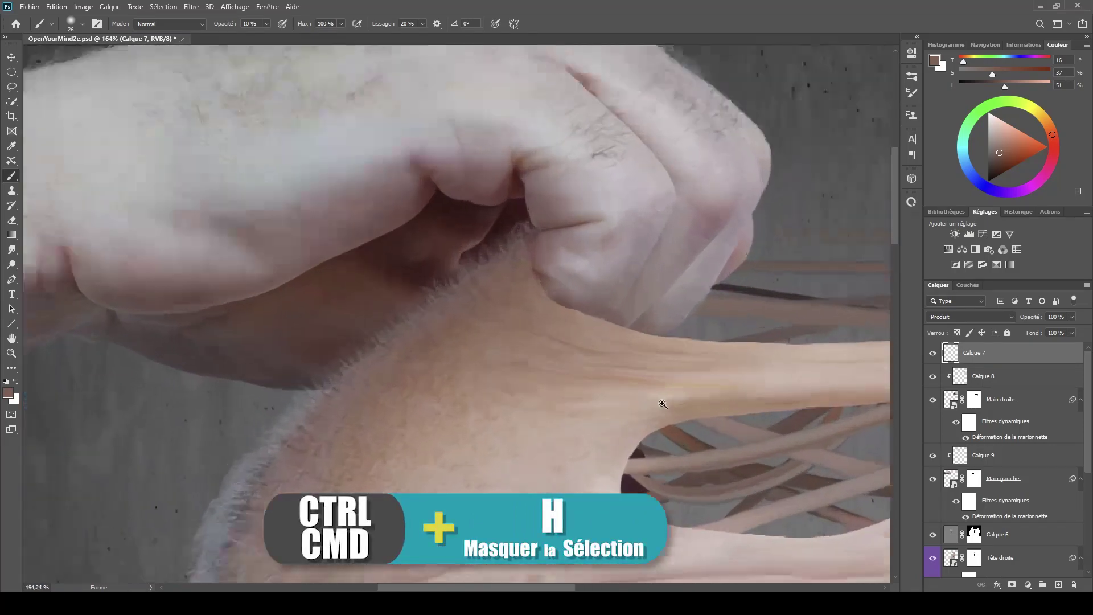
pyautogui.scroll(2, 600, 355)
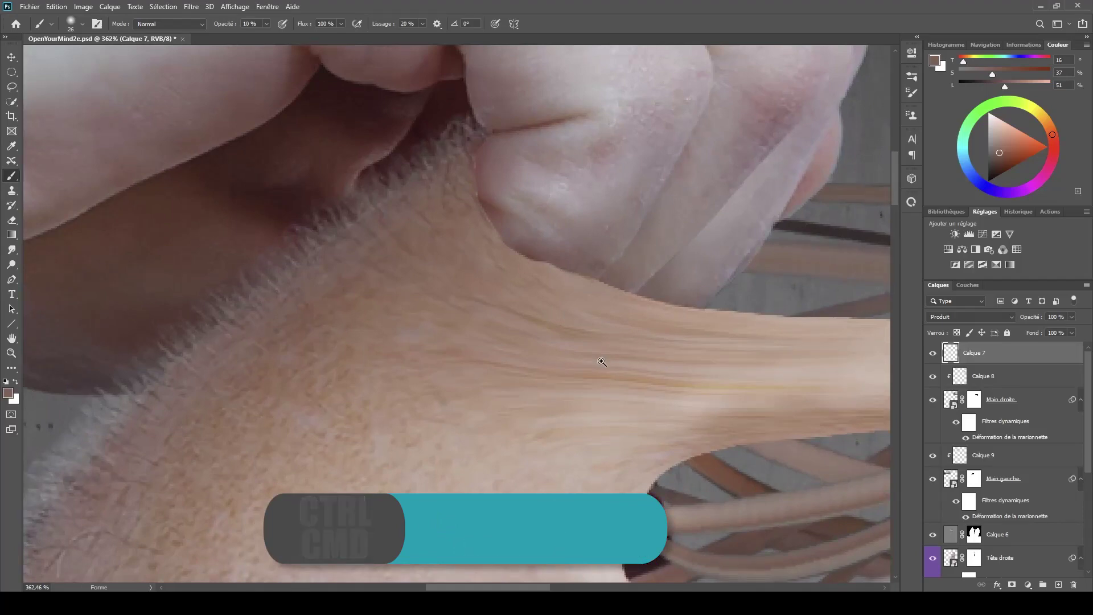
pyautogui.scroll(-5, 605, 357)
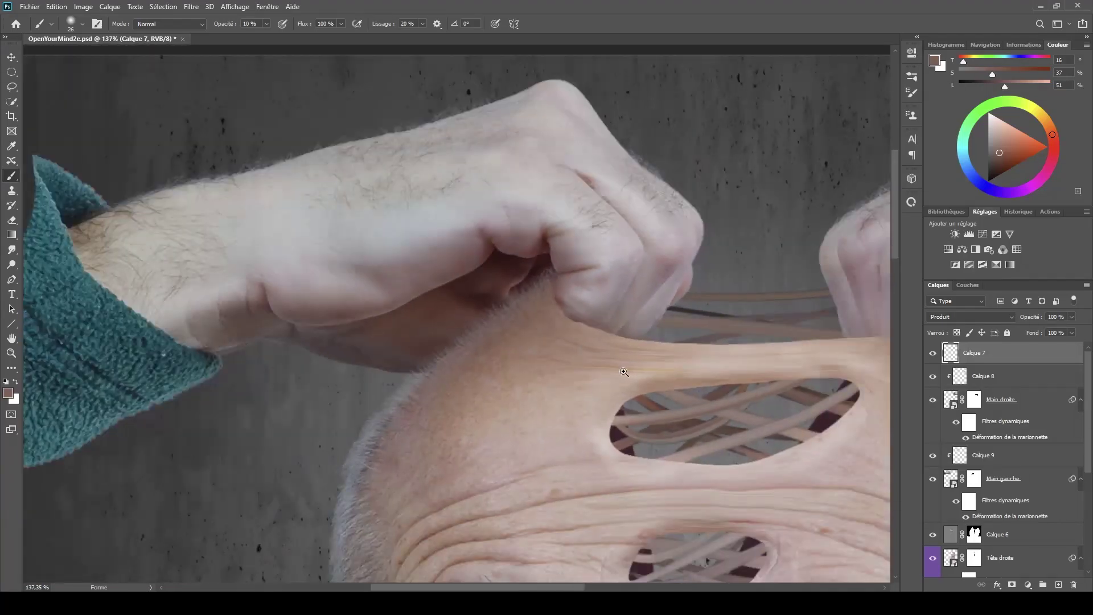
pyautogui.moveTo(597, 342); pyautogui.dragTo(559, 352)
pyautogui.scroll(-1, 567, 312)
pyautogui.scroll(7, 561, 286)
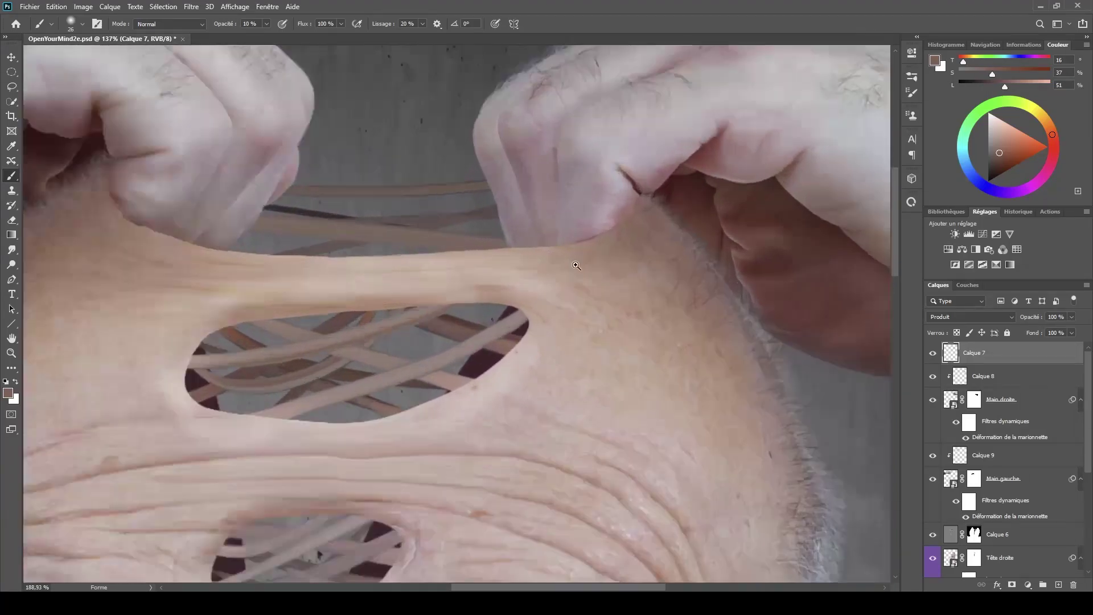
pyautogui.scroll(-4, 588, 268)
pyautogui.scroll(4, 588, 266)
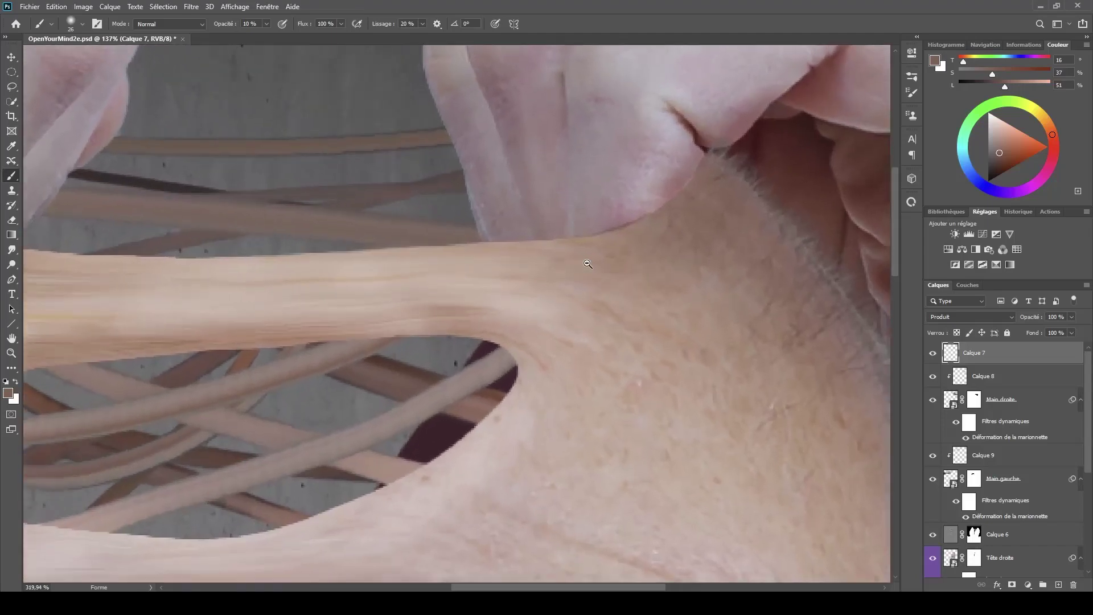
pyautogui.scroll(4, 571, 251)
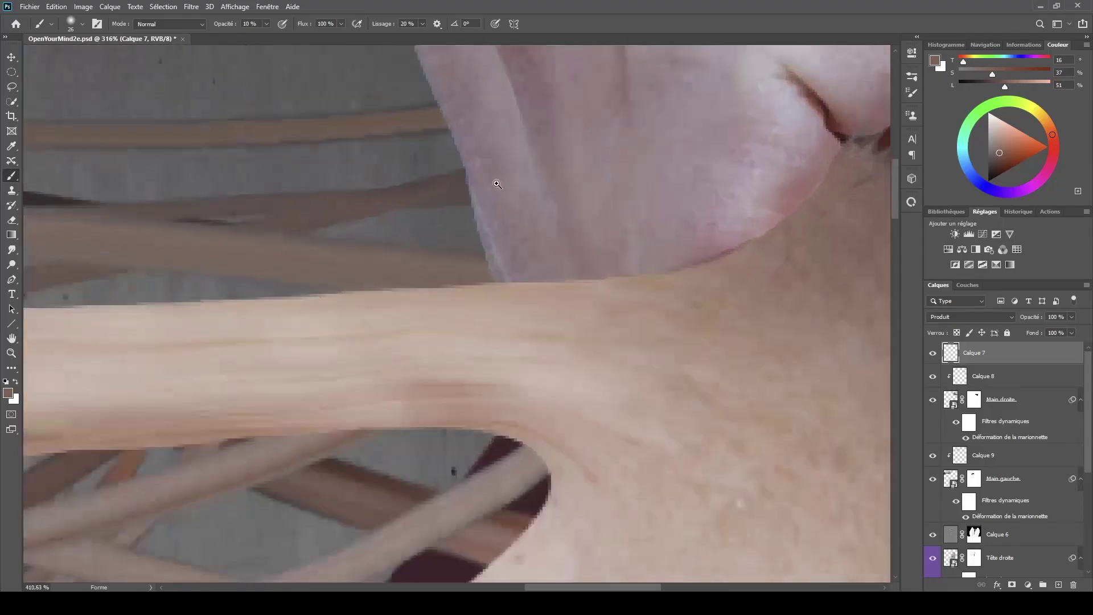
pyautogui.scroll(-4, 490, 177)
pyautogui.scroll(-2, 461, 175)
pyautogui.moveTo(354, 215); pyautogui.dragTo(556, 244)
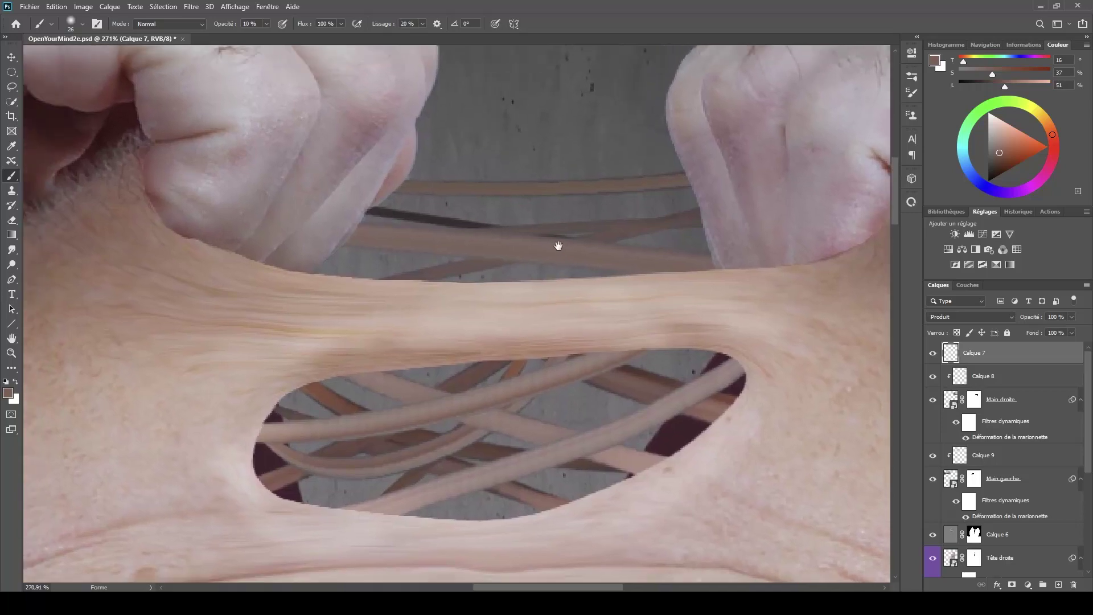
# - Mask away the stray fringe along the left hand's rearmost finger on the Main gauche mask with a 6 px black brush at 100% opacity
pyautogui.click(975, 399)
pyautogui.scroll(5, 381, 237)
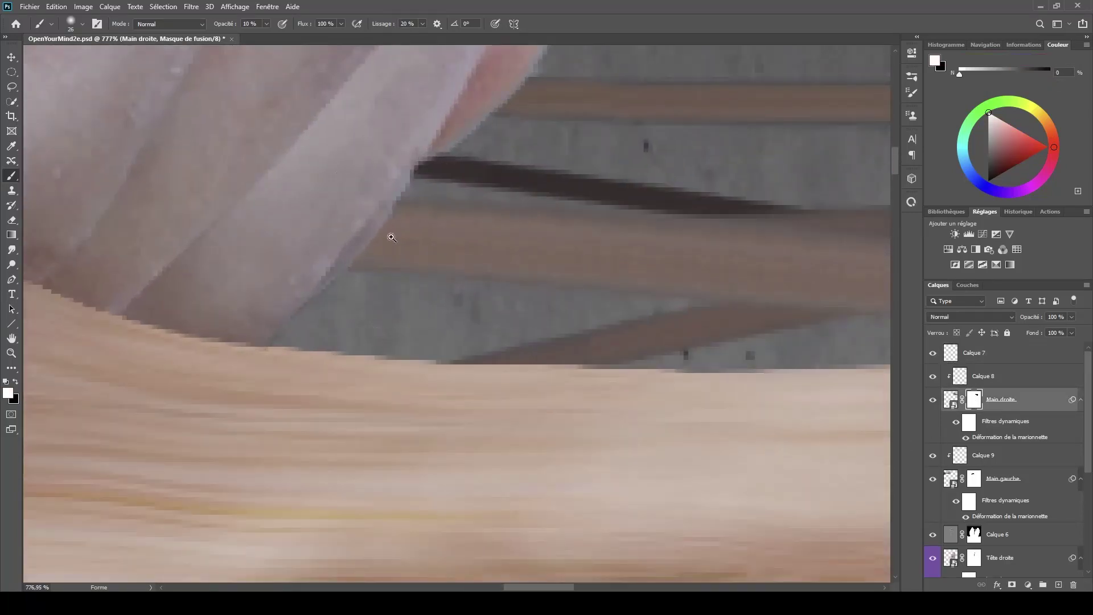
pyautogui.moveTo(391, 238); pyautogui.dragTo(333, 238)
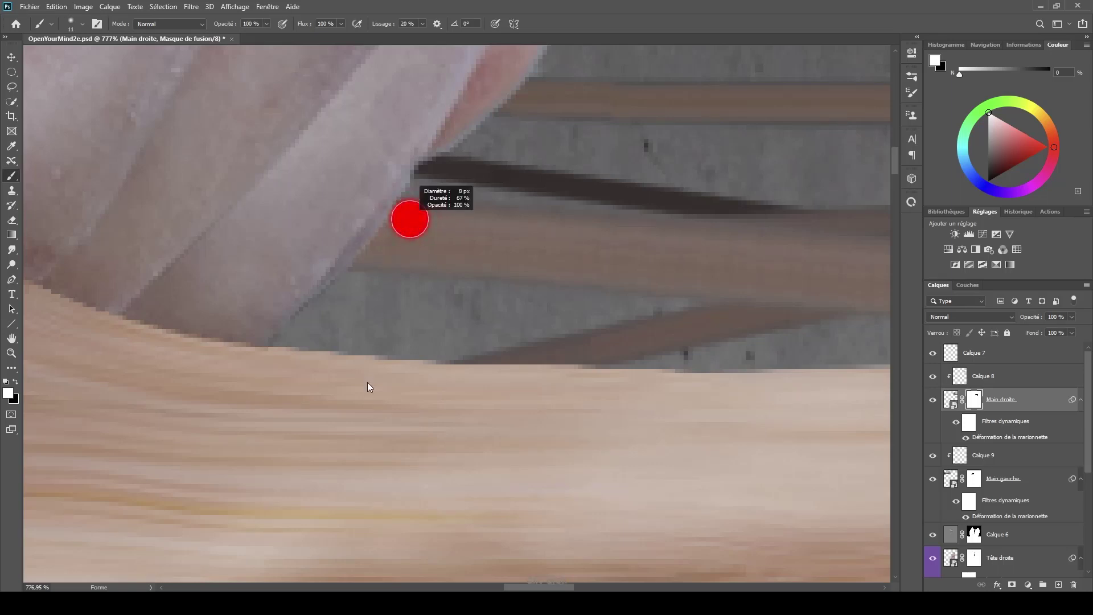
pyautogui.moveTo(378, 176); pyautogui.dragTo(373, 176)
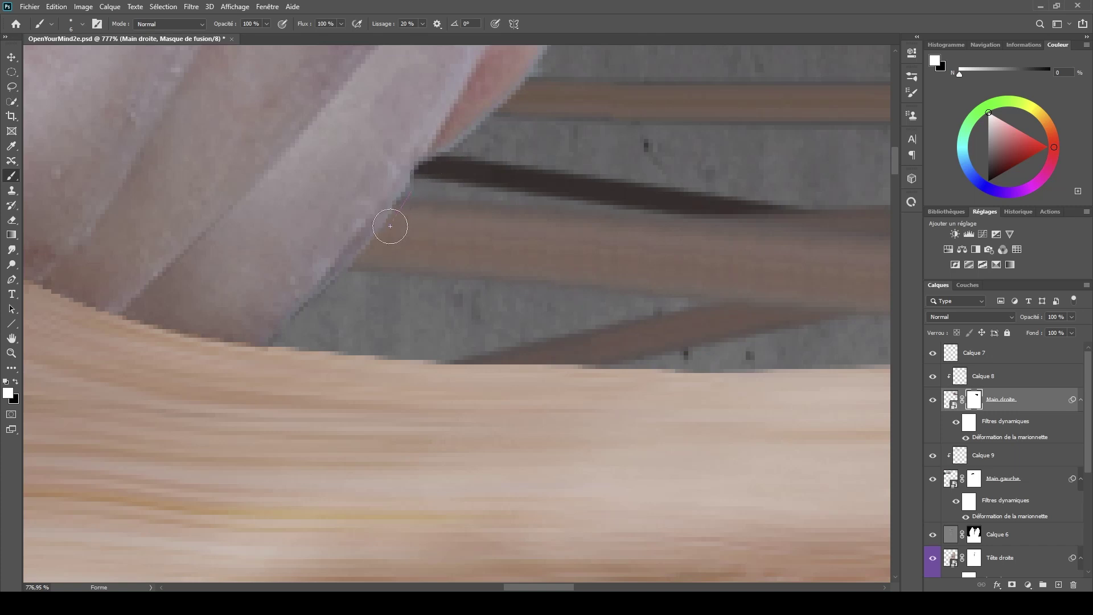
pyautogui.press('x')
pyautogui.click(411, 178)
pyautogui.click(973, 477)
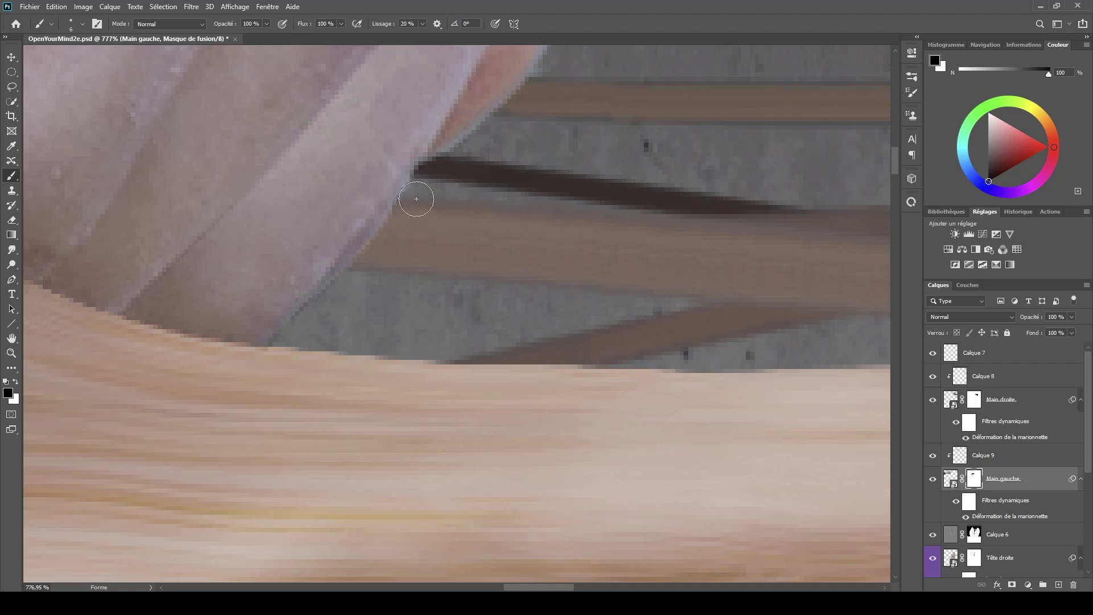
pyautogui.moveTo(423, 179)
pyautogui.mouseDown()
pyautogui.moveTo(408, 200)
pyautogui.moveTo(422, 178)
pyautogui.moveTo(417, 191)
pyautogui.mouseUp()
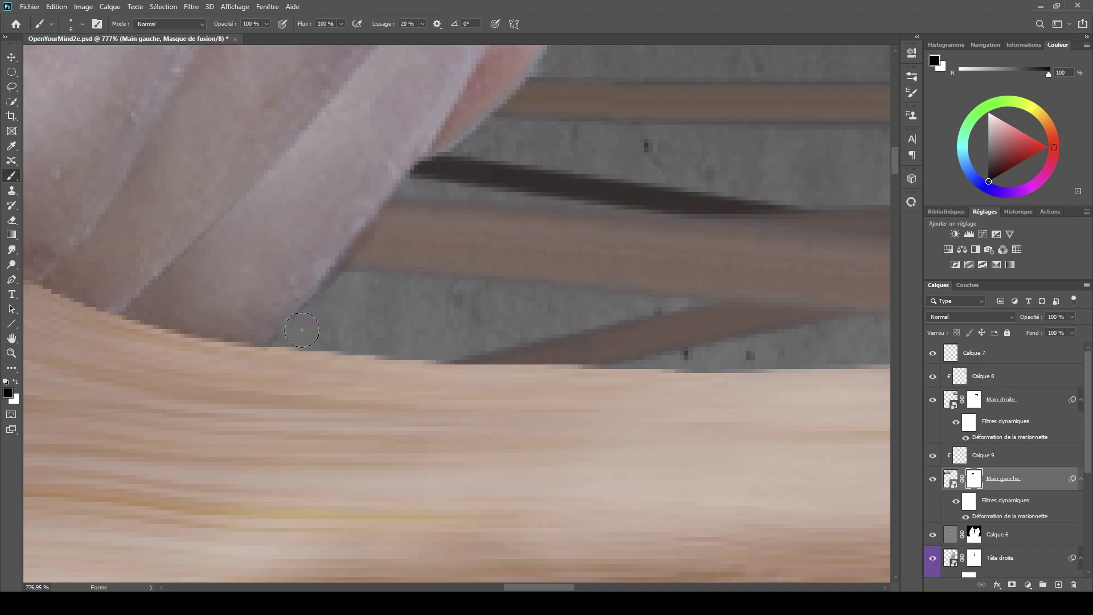
pyautogui.moveTo(421, 178); pyautogui.dragTo(357, 267)
# - Lightly erase stray shading beside the left hand's rearmost finger on Calque 7 with a small eraser at 5% opacity
pyautogui.click(955, 354)
pyautogui.press('e')
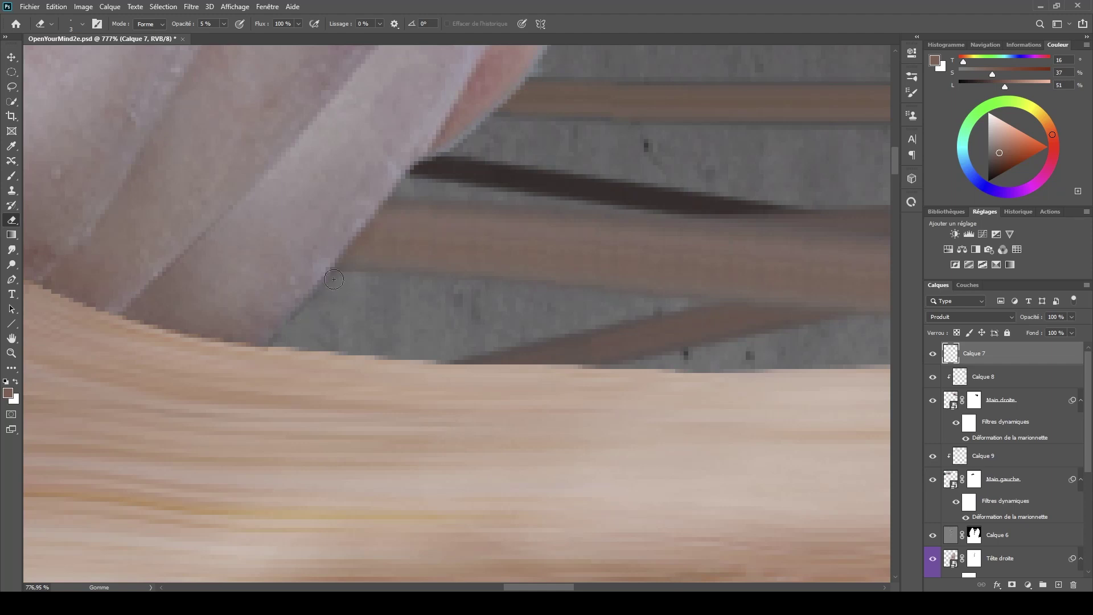
pyautogui.scroll(-5, 404, 262)
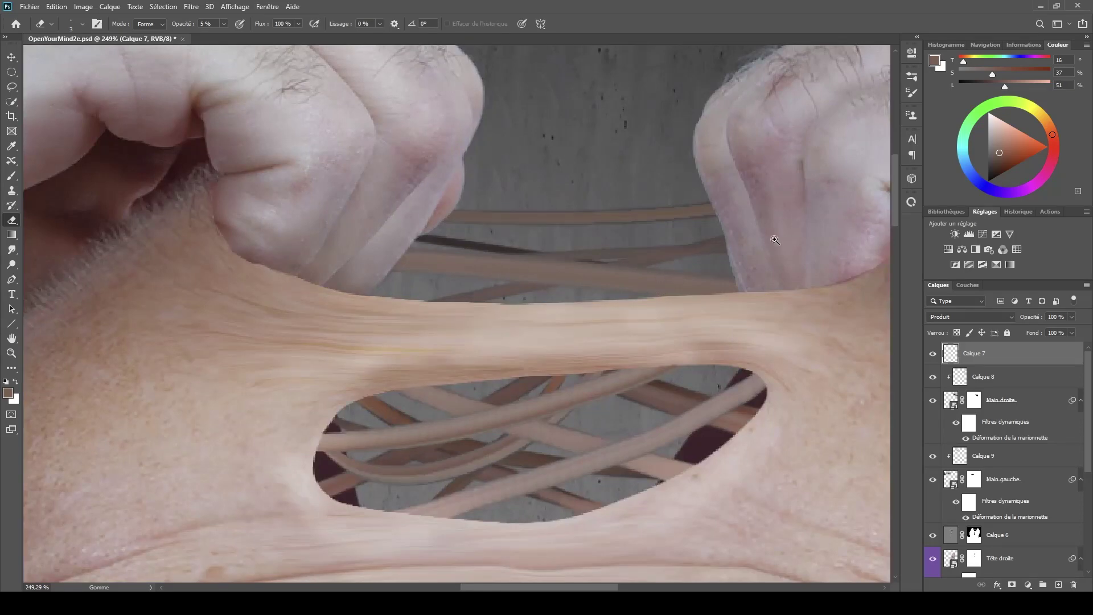
# - Mask away the fringe along the outer edge of the right hand's rearmost finger on the Main droite mask with the 6 px black brush
pyautogui.click(973, 400)
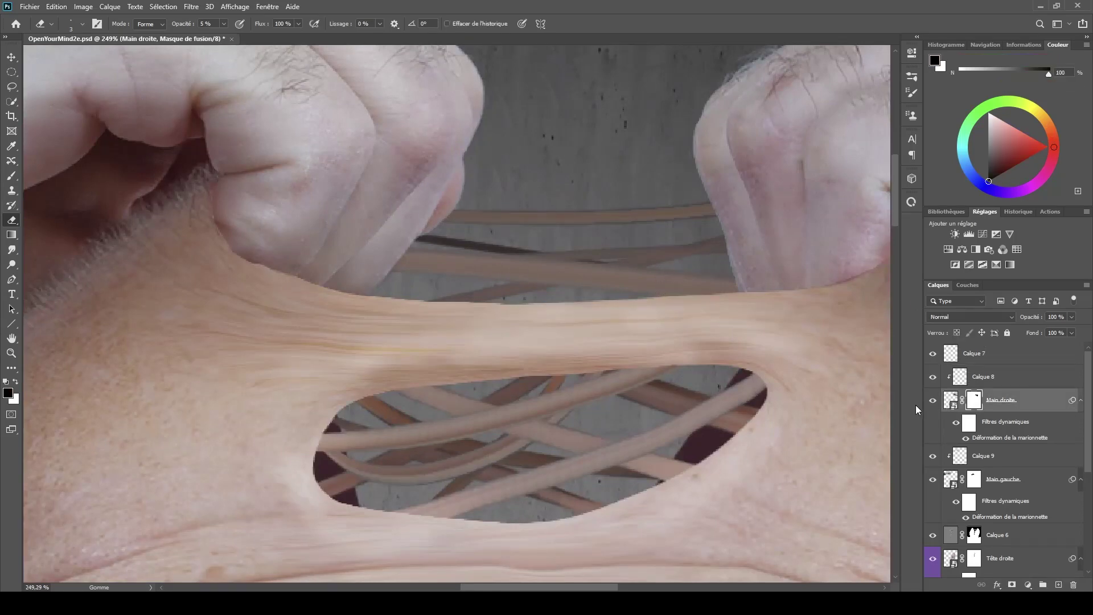
pyautogui.press('b')
pyautogui.scroll(2, 770, 236)
pyautogui.scroll(3, 771, 236)
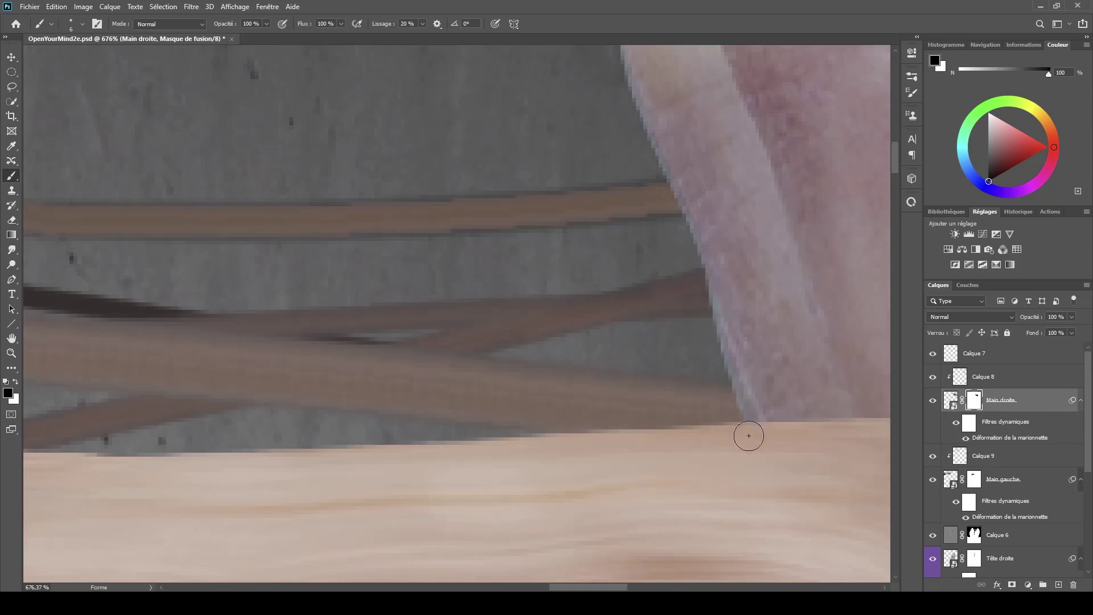
pyautogui.moveTo(746, 439); pyautogui.dragTo(714, 314)
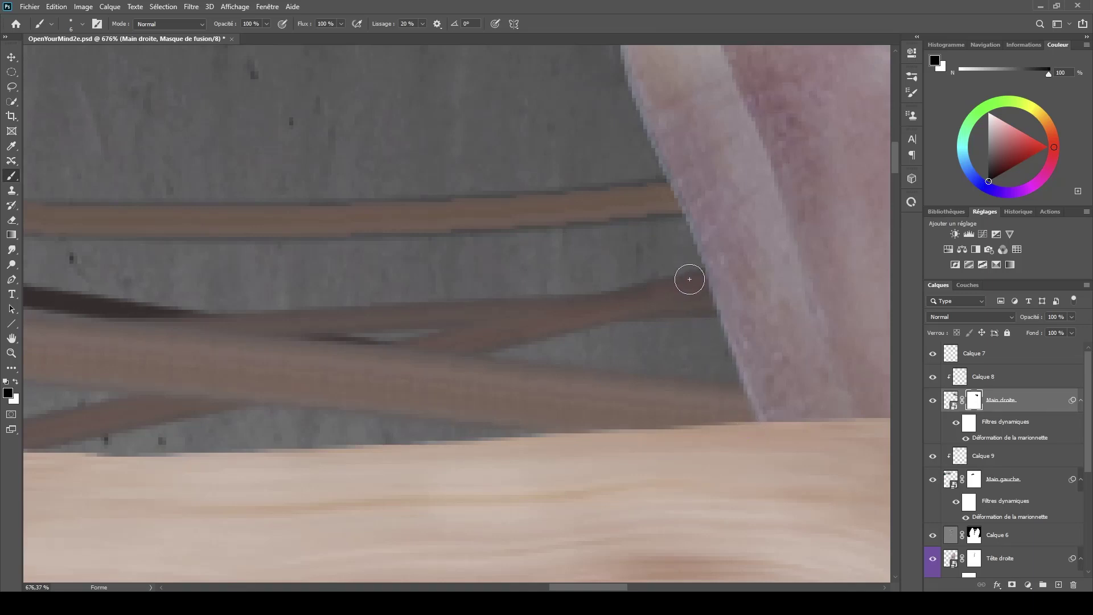
pyautogui.moveTo(749, 429); pyautogui.dragTo(685, 261)
pyautogui.scroll(-5, 668, 295)
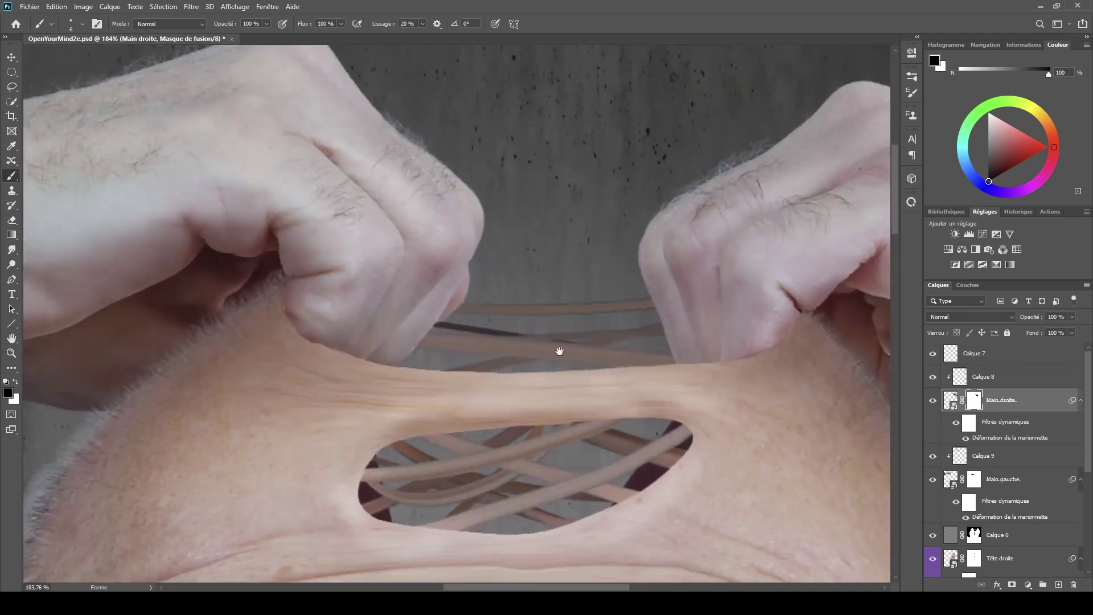
pyautogui.moveTo(560, 351); pyautogui.dragTo(539, 350)
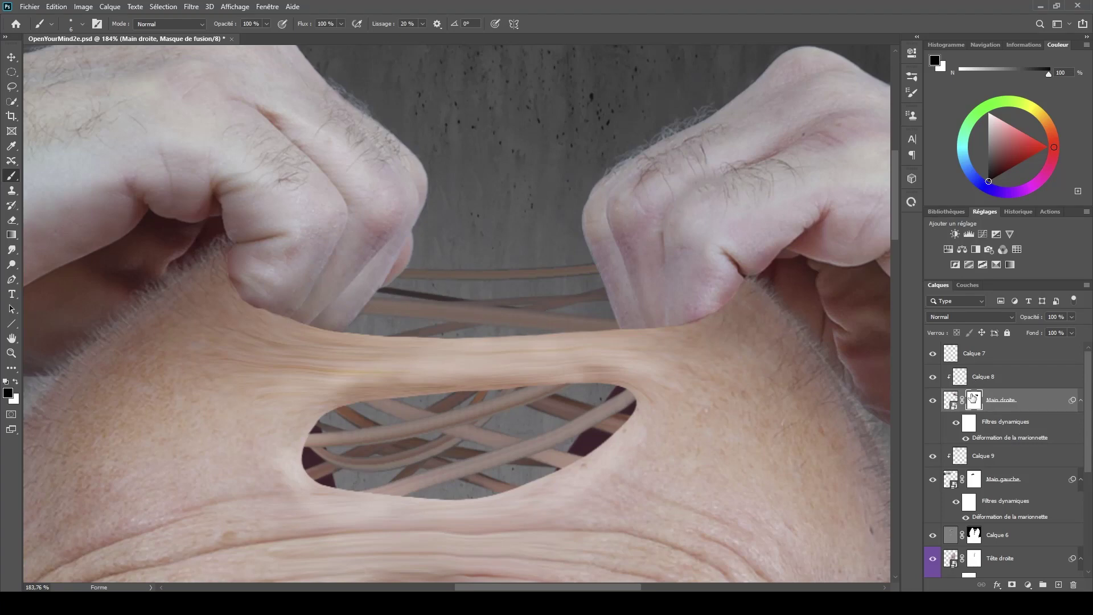
# - Shade the right hand's index fingertip on Calque 8 with a soft 32 px brush at 10% opacity, and undo the last stroke
pyautogui.click(960, 376)
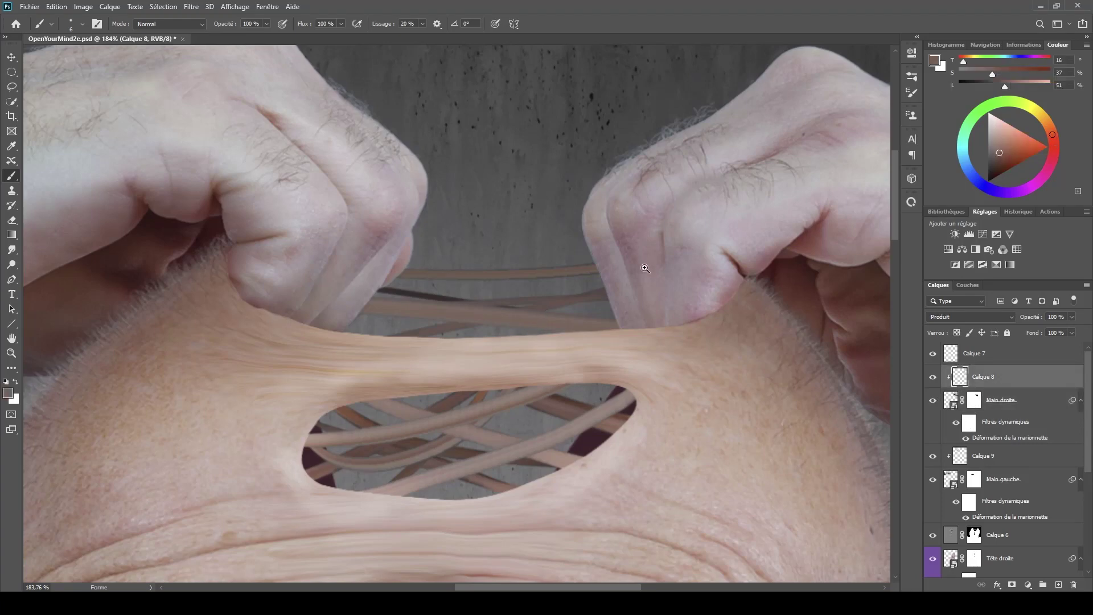
pyautogui.scroll(3, 645, 268)
pyautogui.scroll(-3, 645, 268)
pyautogui.scroll(2, 659, 319)
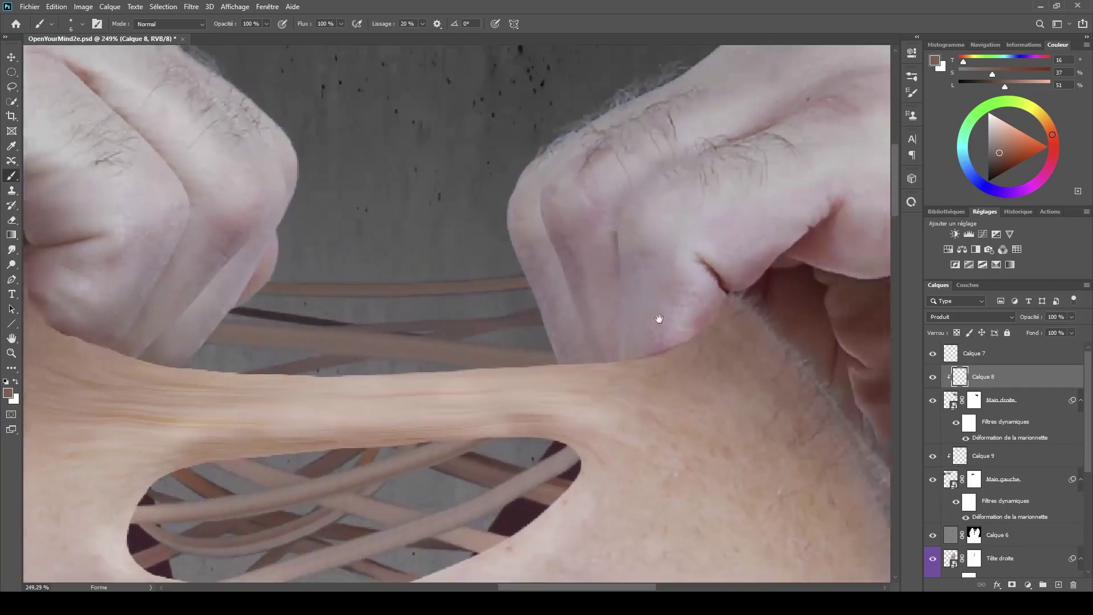
pyautogui.moveTo(659, 319)
pyautogui.mouseDown()
pyautogui.moveTo(712, 315)
pyautogui.moveTo(708, 60)
pyautogui.moveTo(663, 336)
pyautogui.mouseUp()
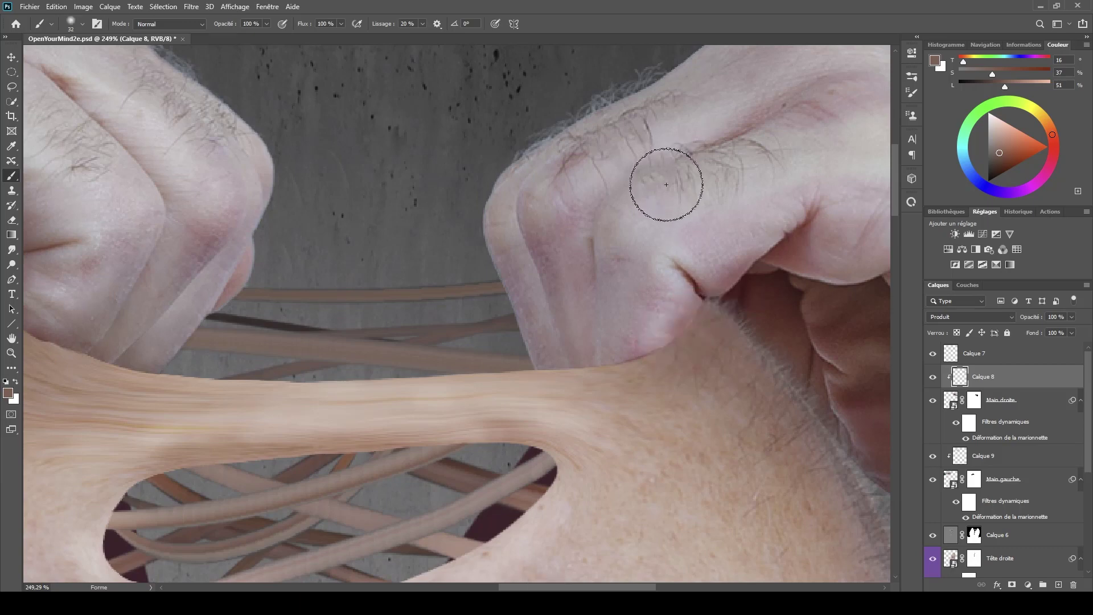
pyautogui.press('1')
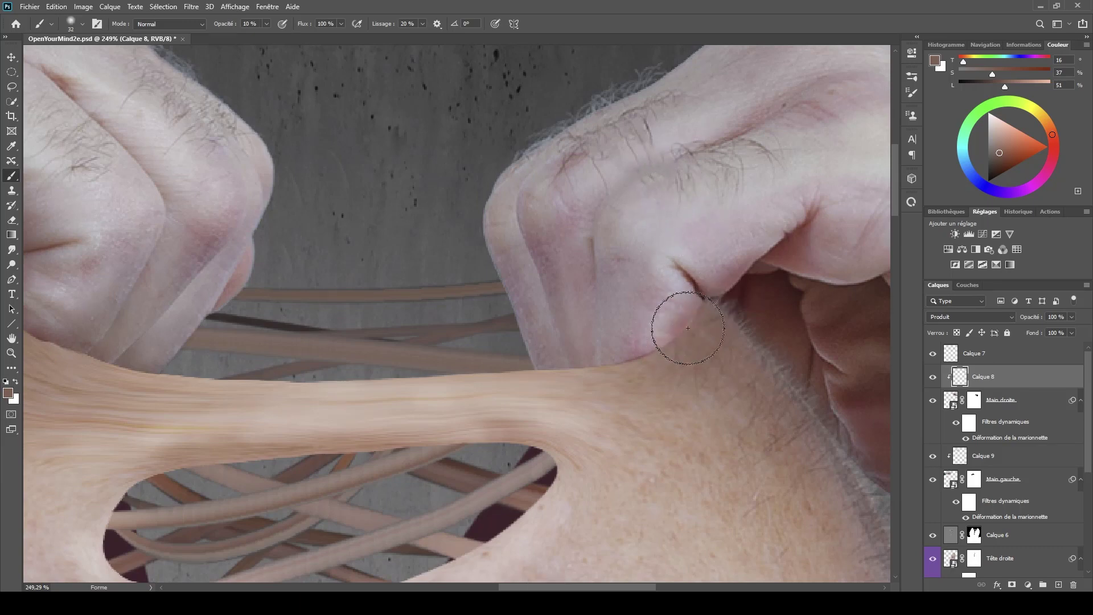
pyautogui.moveTo(690, 331)
pyautogui.mouseDown()
pyautogui.moveTo(629, 363)
pyautogui.moveTo(660, 346)
pyautogui.moveTo(632, 362)
pyautogui.moveTo(680, 315)
pyautogui.moveTo(668, 337)
pyautogui.mouseUp()
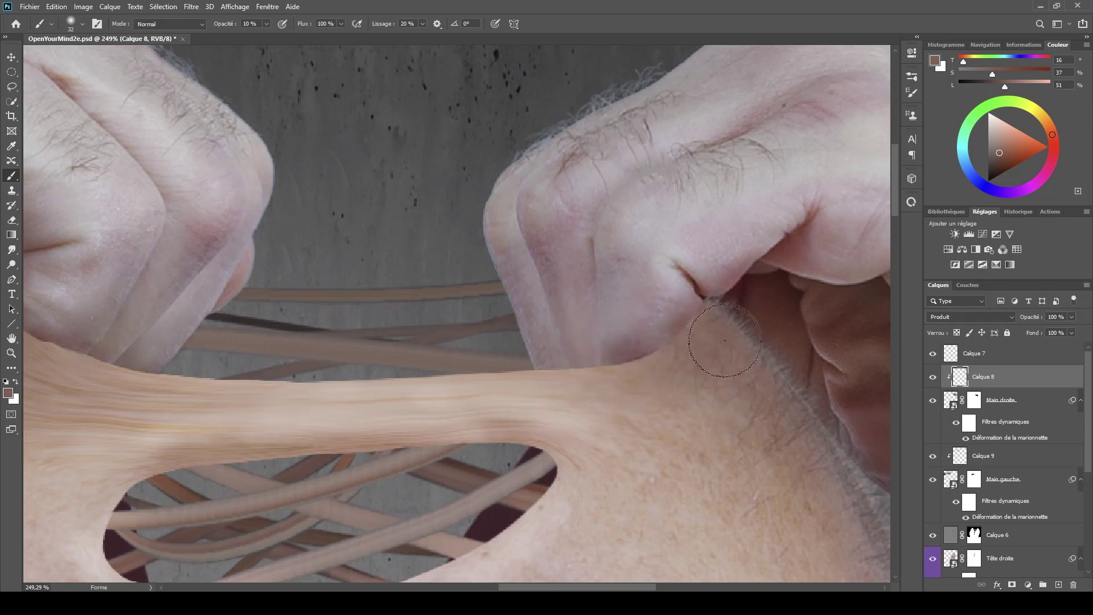
pyautogui.hotkey('ctrl', 'z')
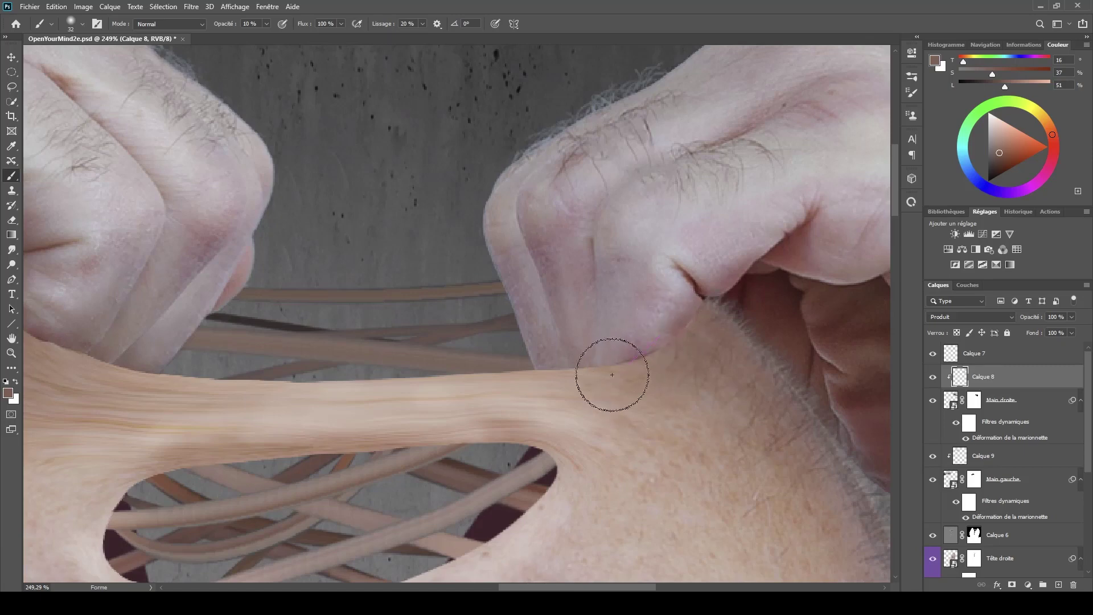
# - Reduce the brush to 30 px, and lasso the right hand's index fingertip from its rear crease along the stretched skin
pyautogui.moveTo(614, 353); pyautogui.dragTo(651, 371)
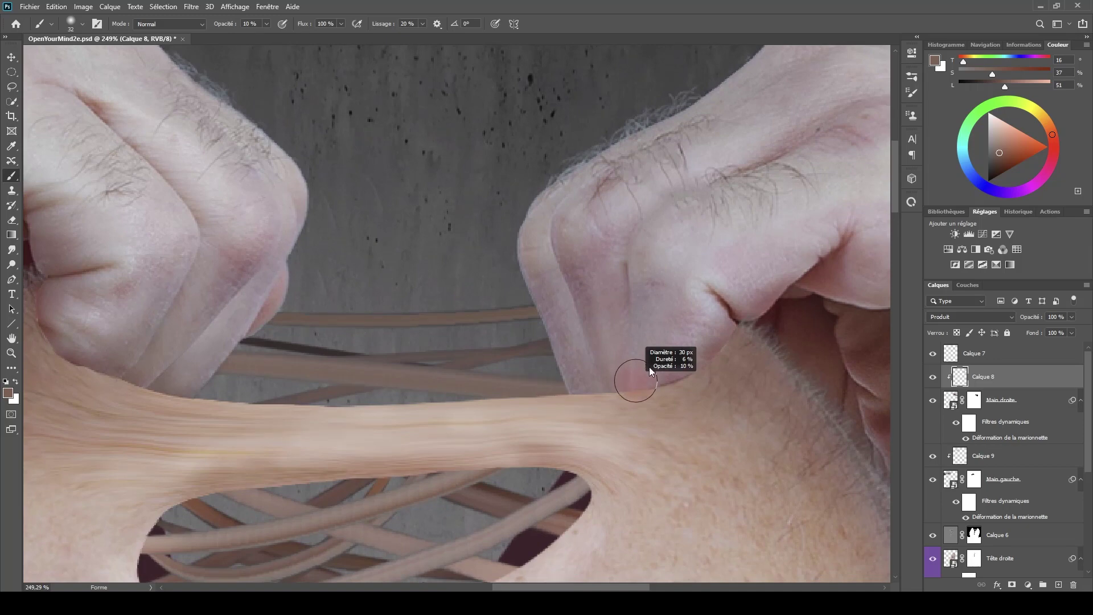
pyautogui.scroll(5, 650, 371)
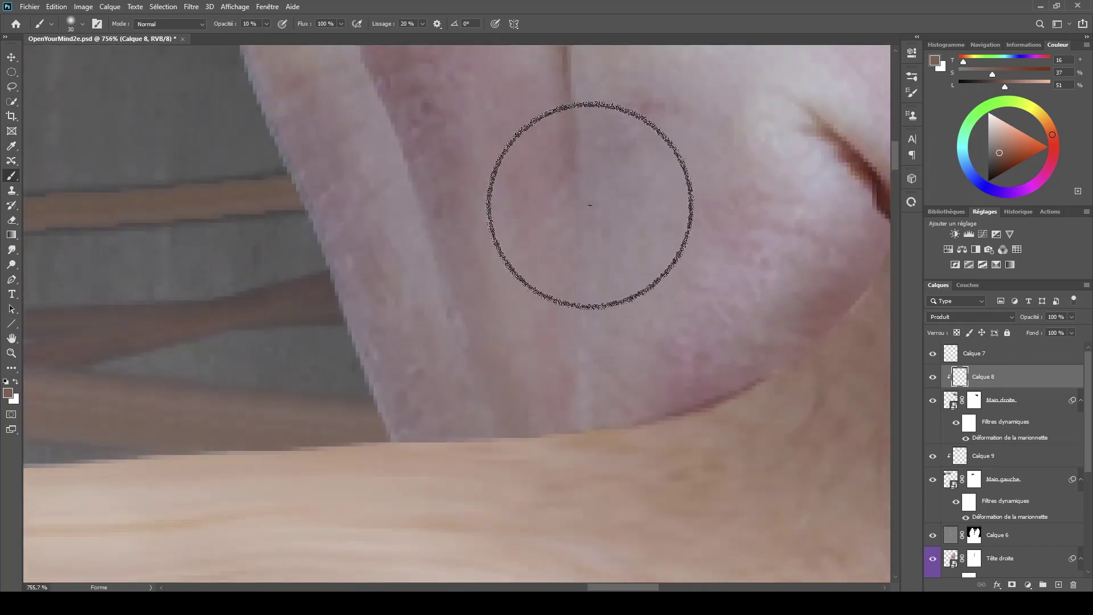
pyautogui.press('l')
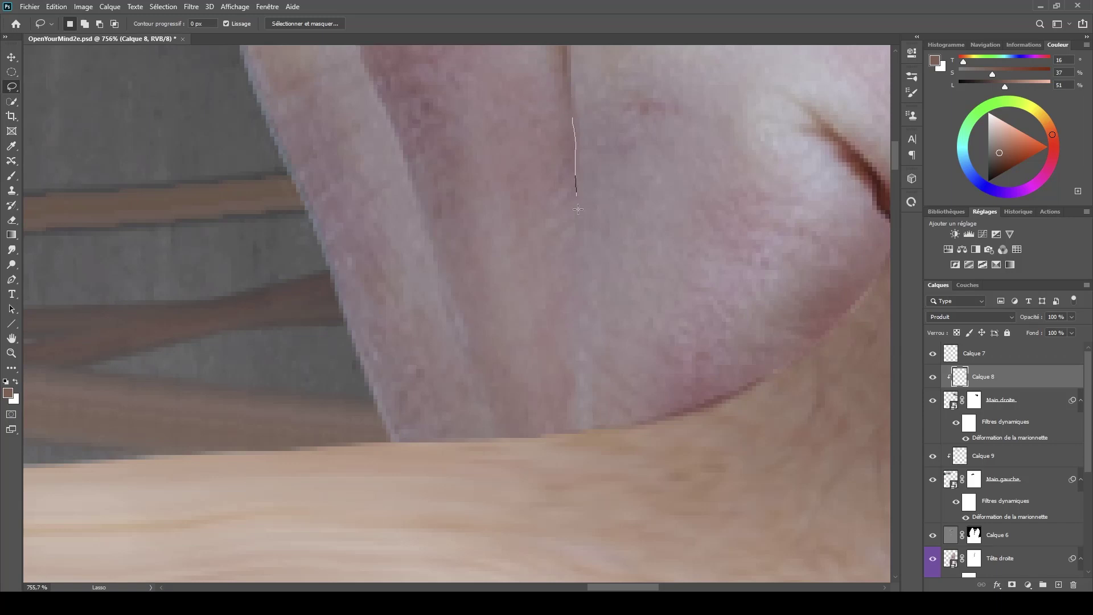
pyautogui.moveTo(577, 208); pyautogui.dragTo(577, 314)
pyautogui.moveTo(594, 426); pyautogui.dragTo(641, 420)
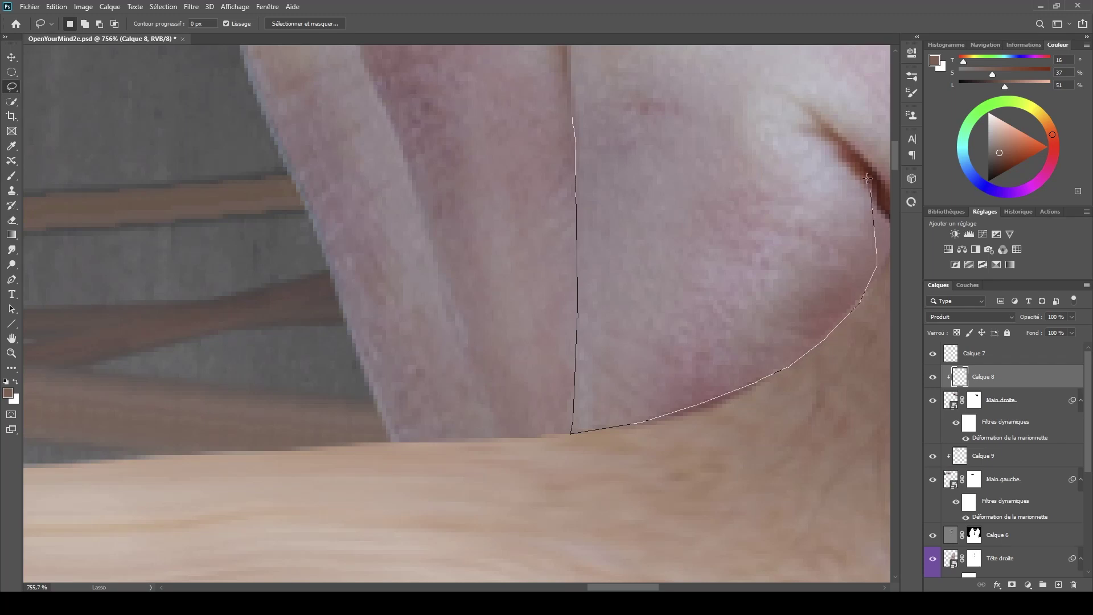
pyautogui.moveTo(691, 71); pyautogui.dragTo(575, 105)
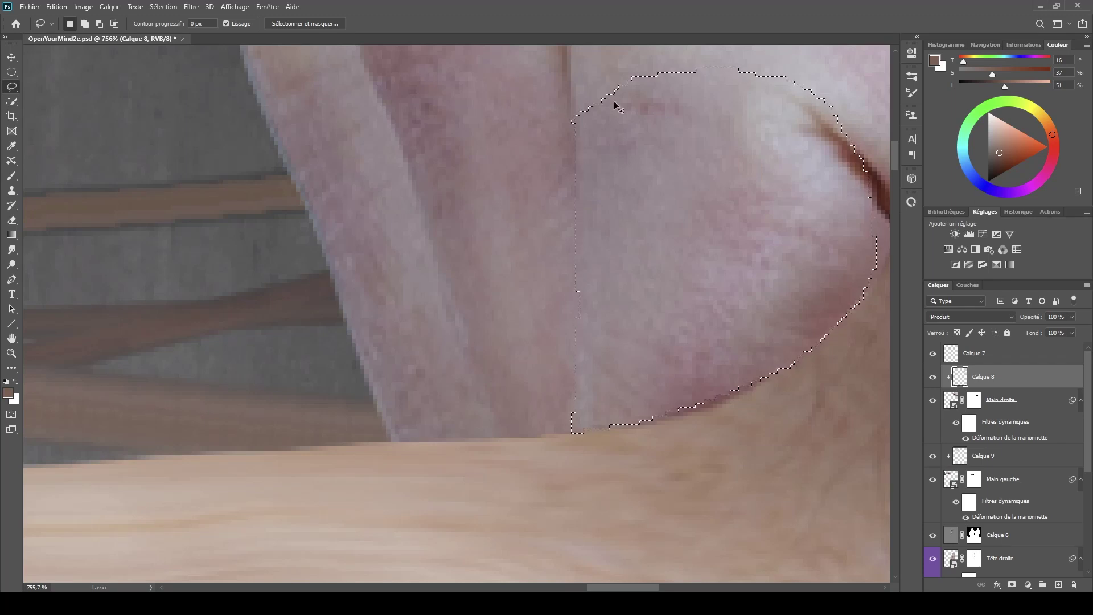
# - Try to shade the lower part of the selected right-hand fingertip on Calque 8 with the soft 30 px brush at 10% opacity
pyautogui.scroll(-5, 660, 320)
pyautogui.press('b')
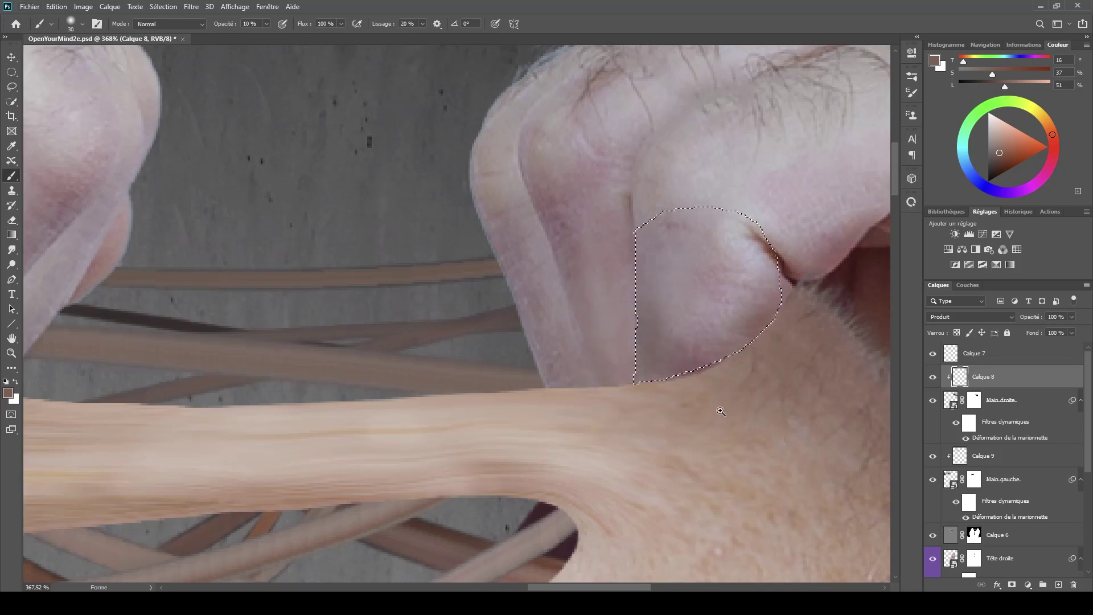
pyautogui.scroll(-3, 701, 398)
pyautogui.hotkey('ctrl', 'd')
pyautogui.scroll(-2, 724, 403)
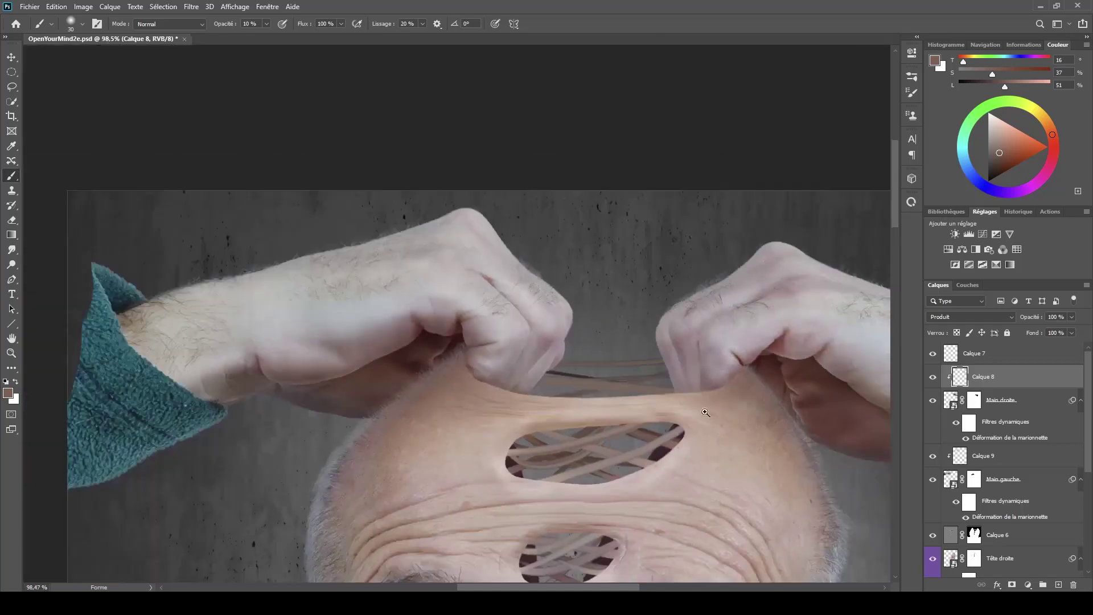
pyautogui.scroll(4, 740, 399)
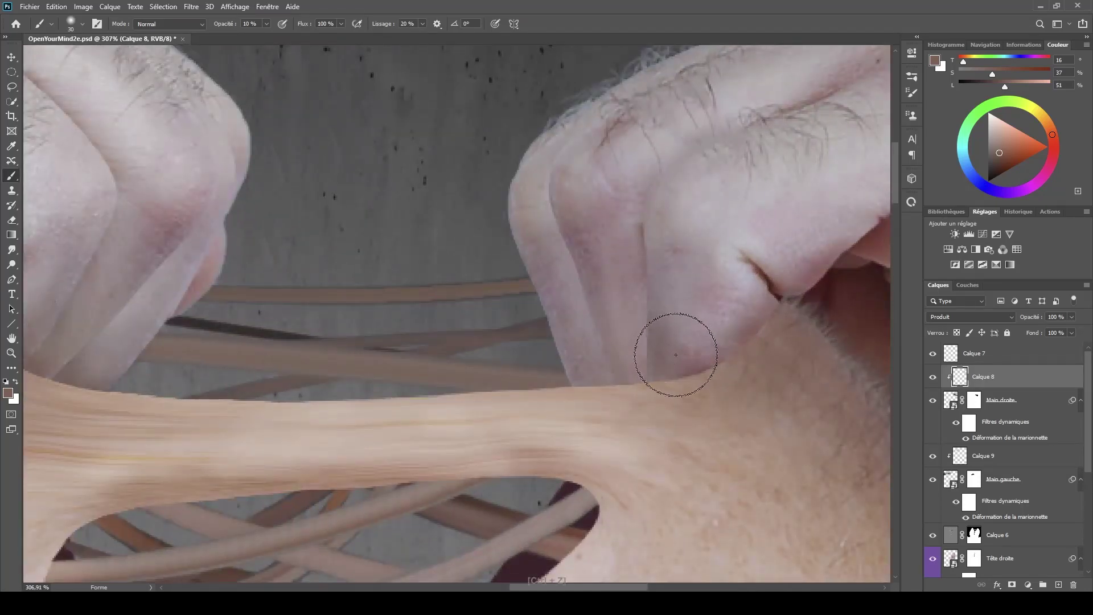
pyautogui.hotkey('ctrl', 'z')
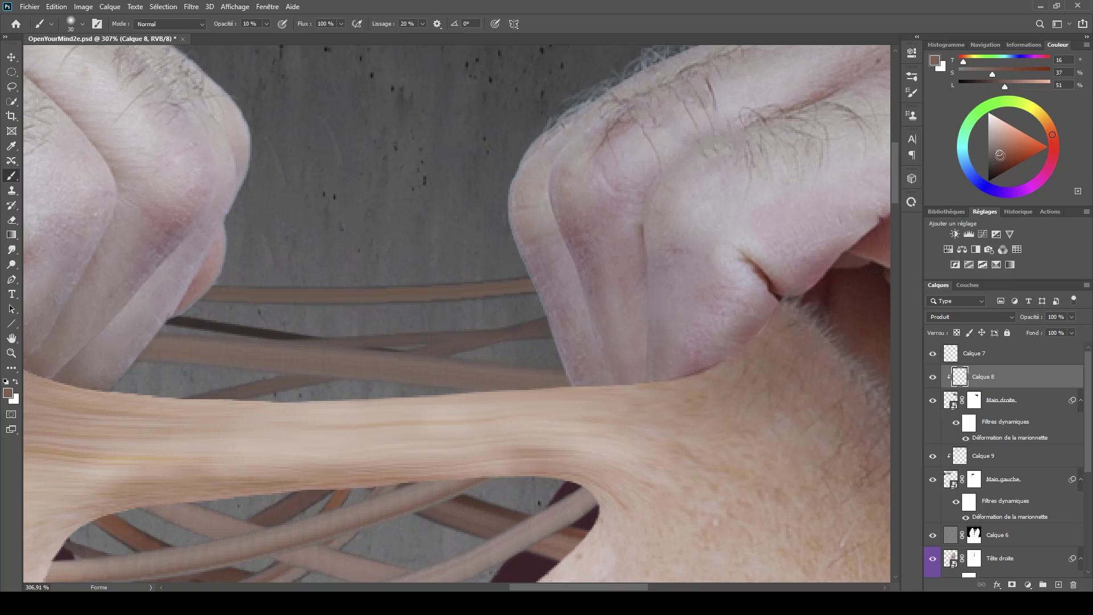
# - Undo the last fingertip shading, and try a more saturated reddish brown (hue 16, saturation 81, lightness 54) at 10% opacity on Calque 8
pyautogui.moveTo(1000, 154); pyautogui.dragTo(1014, 160)
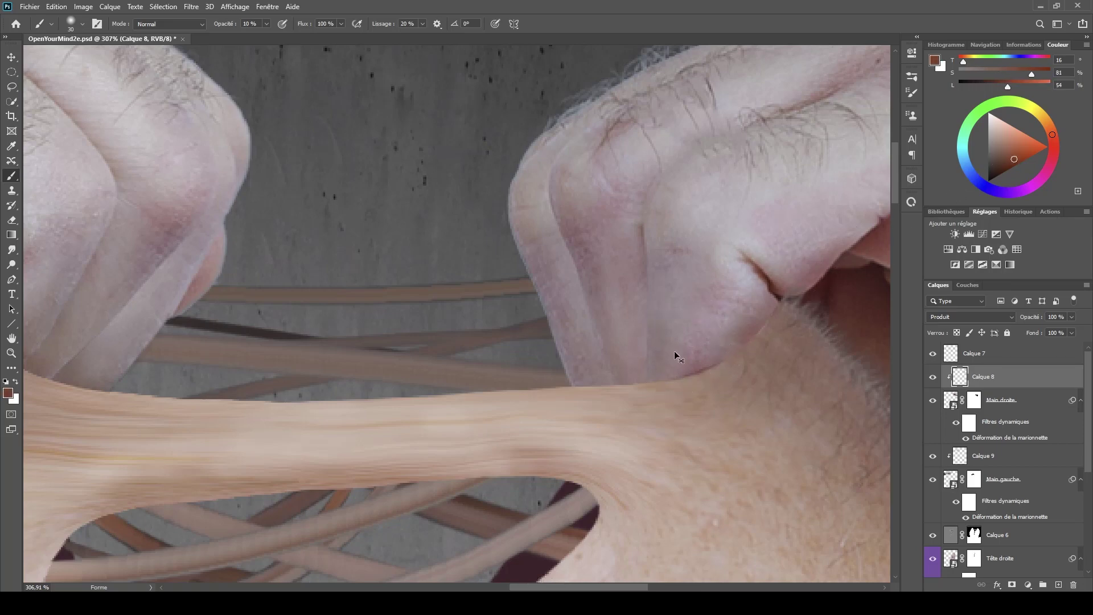
pyautogui.hotkey('ctrl', 'z')
pyautogui.moveTo(663, 359)
pyautogui.mouseDown()
pyautogui.moveTo(647, 309)
pyautogui.moveTo(687, 380)
pyautogui.moveTo(668, 340)
pyautogui.moveTo(710, 364)
pyautogui.moveTo(673, 361)
pyautogui.mouseUp()
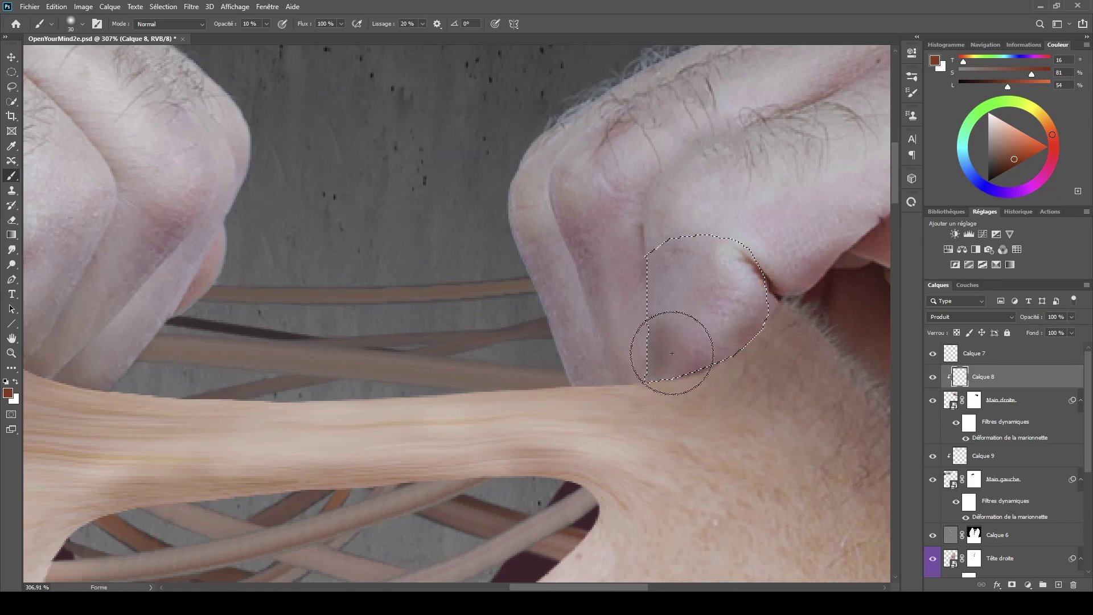
pyautogui.hotkey('ctrl', 'z')
# - Shade the selected right-hand index fingertip's lower rear part on Calque 8 at 5% opacity with hue 9, saturation 76, lightness 61
pyautogui.press('0')
pyautogui.press('5')
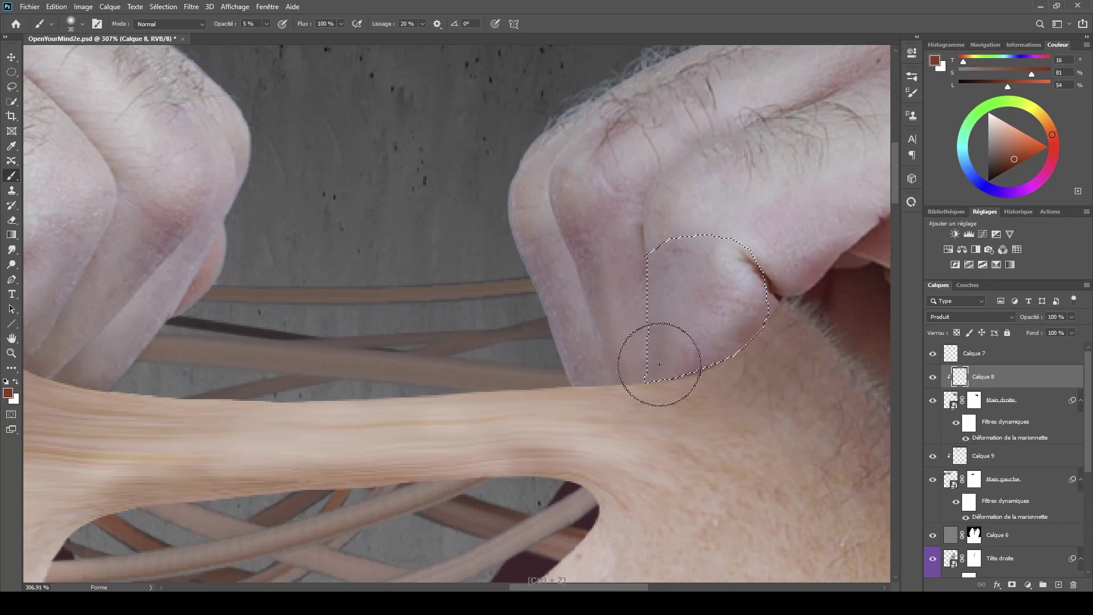
pyautogui.moveTo(1014, 158); pyautogui.dragTo(1053, 140)
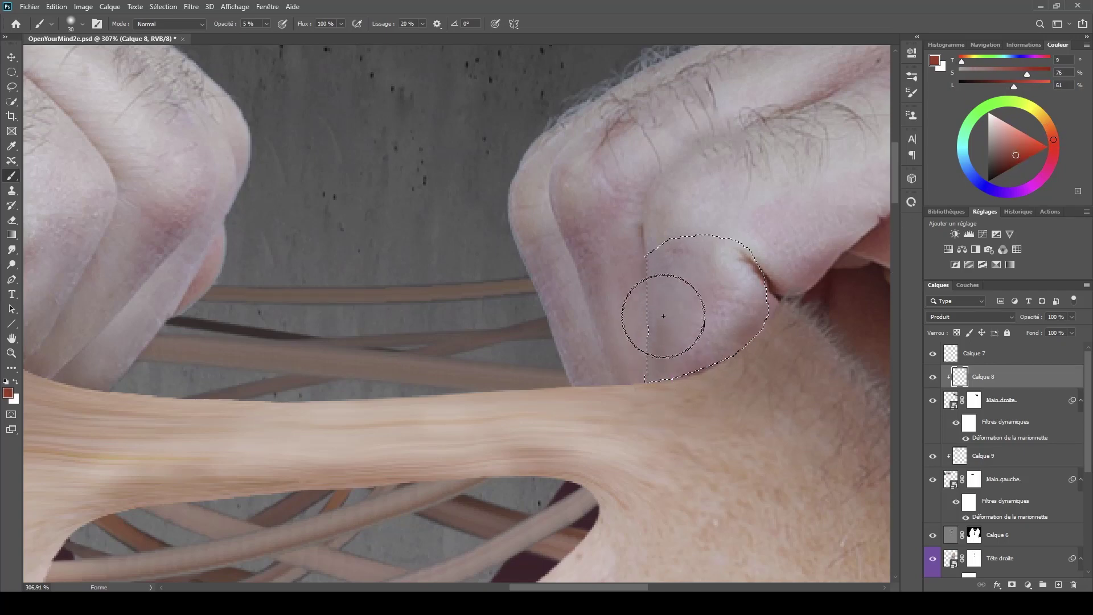
pyautogui.moveTo(664, 363)
pyautogui.mouseDown()
pyautogui.moveTo(696, 359)
pyautogui.moveTo(688, 317)
pyautogui.moveTo(775, 297)
pyautogui.moveTo(658, 361)
pyautogui.moveTo(647, 391)
pyautogui.moveTo(668, 370)
pyautogui.moveTo(661, 313)
pyautogui.moveTo(653, 329)
pyautogui.mouseUp()
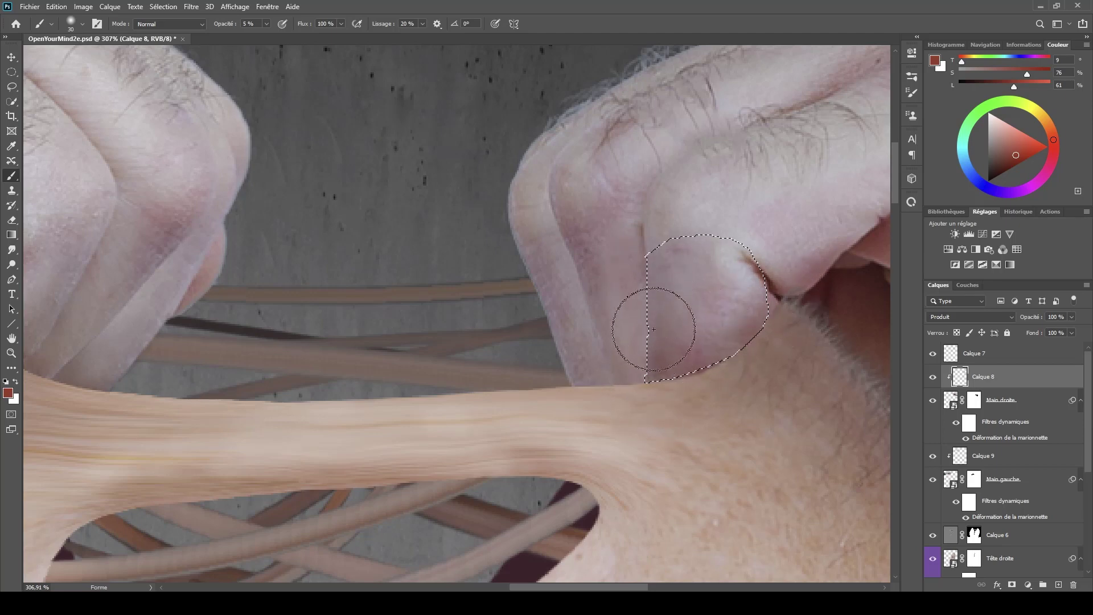
pyautogui.hotkey('ctrl', 'd')
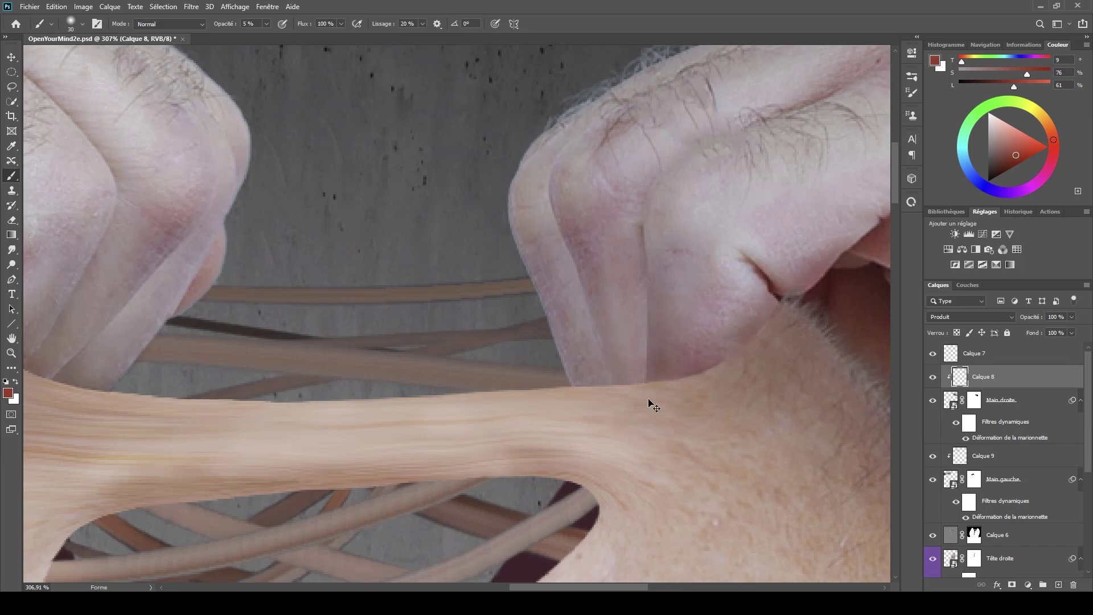
pyautogui.scroll(-3, 649, 404)
pyautogui.scroll(5, 721, 375)
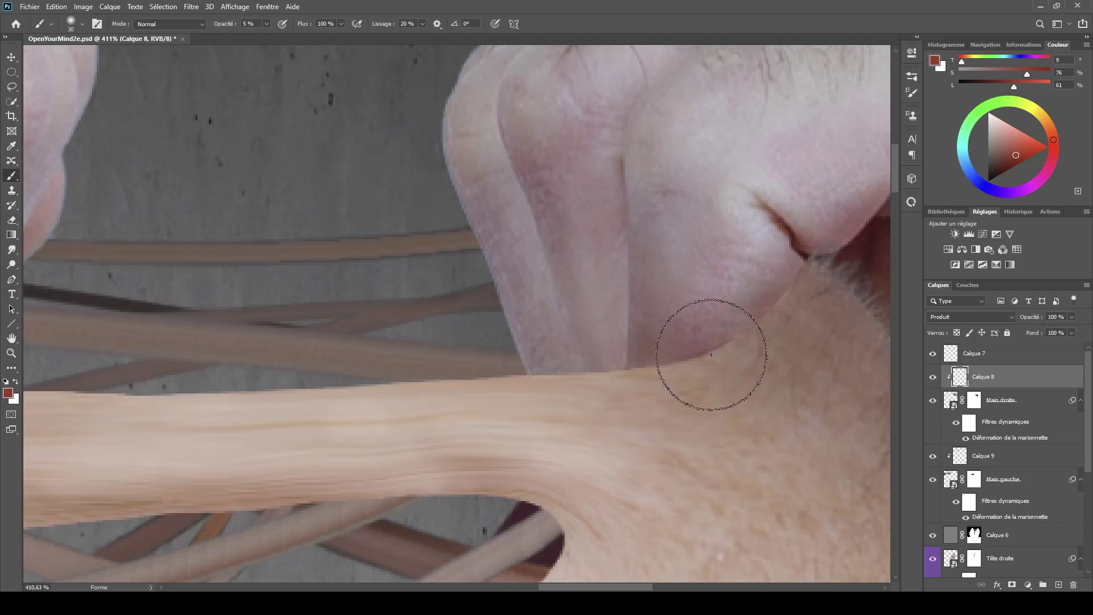
# - Soften the right index fingertip's shading on Calque 8 with a 19 px eraser at 5% opacity, and clear the selection
pyautogui.press('e')
pyautogui.moveTo(663, 319)
pyautogui.mouseDown()
pyautogui.moveTo(691, 328)
pyautogui.moveTo(674, 292)
pyautogui.mouseUp()
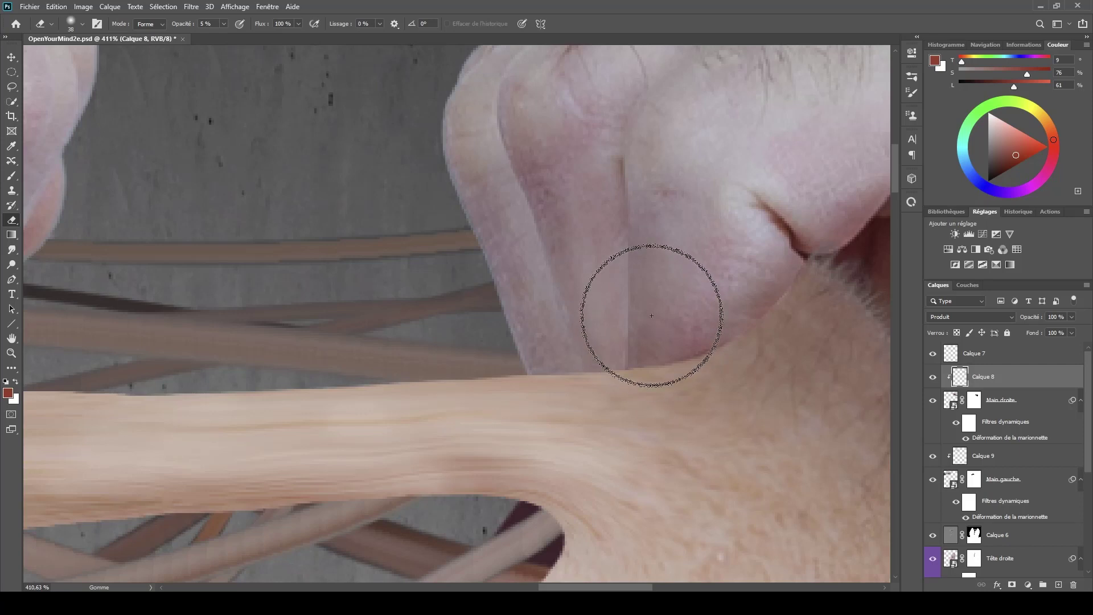
pyautogui.hotkey('ctrl', 'h')
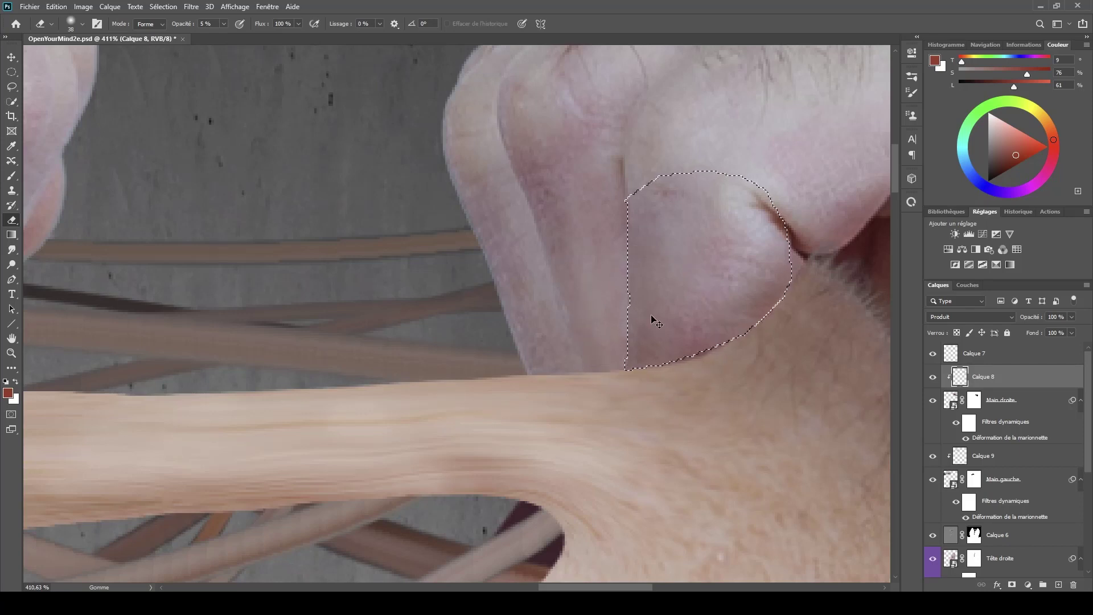
pyautogui.moveTo(401, 190)
pyautogui.mouseDown()
pyautogui.moveTo(493, 219)
pyautogui.moveTo(395, 215)
pyautogui.moveTo(495, 217)
pyautogui.mouseUp()
pyautogui.moveTo(586, 244)
pyautogui.mouseDown()
pyautogui.moveTo(712, 242)
pyautogui.moveTo(534, 237)
pyautogui.moveTo(575, 242)
pyautogui.moveTo(558, 255)
pyautogui.mouseUp()
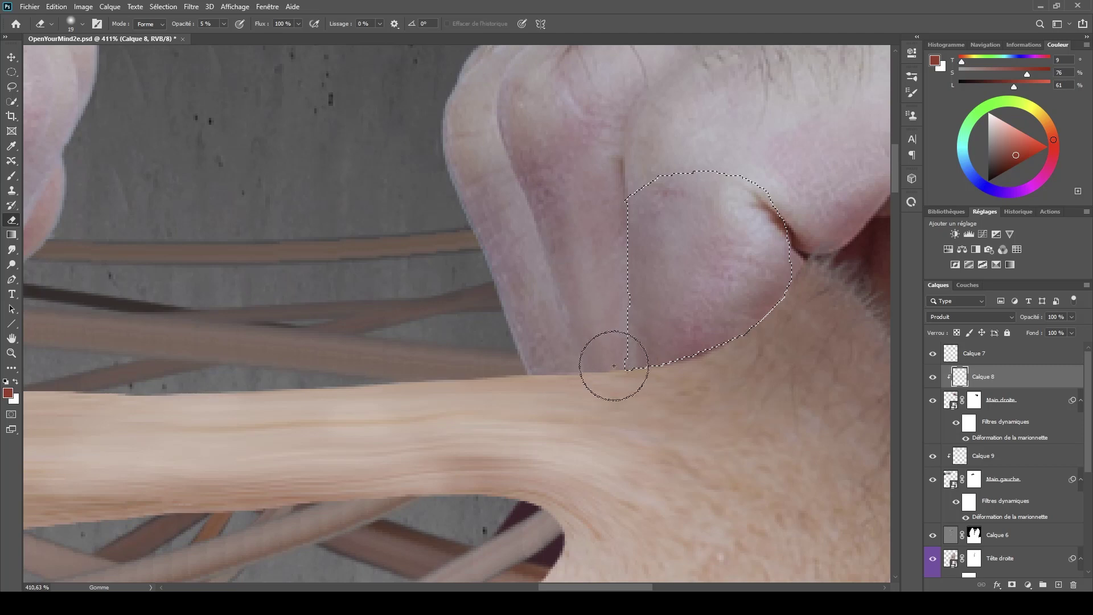
pyautogui.hotkey('ctrl', 'd')
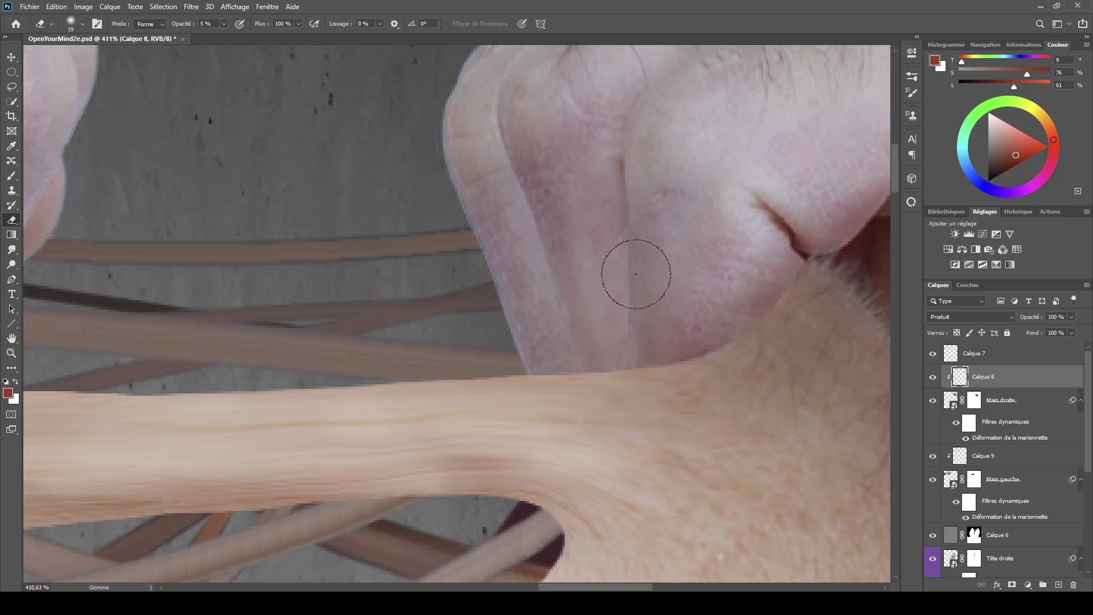
# - Lasso the lower segment of the right hand's middle finger, from the index fingertip's rear edge down to the stretched skin
pyautogui.press('l')
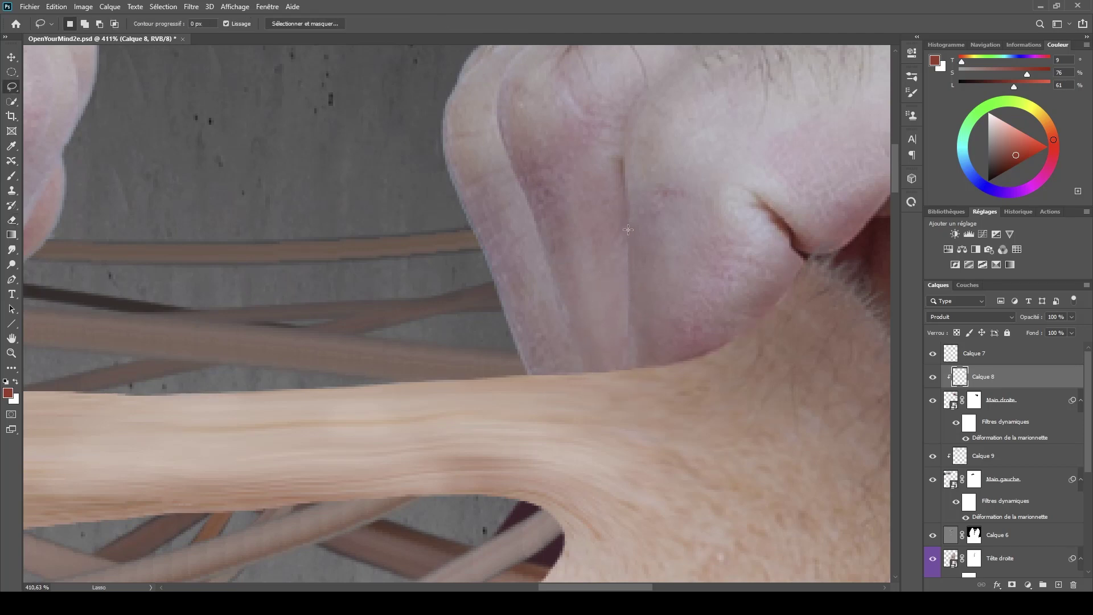
pyautogui.moveTo(628, 249); pyautogui.dragTo(628, 249)
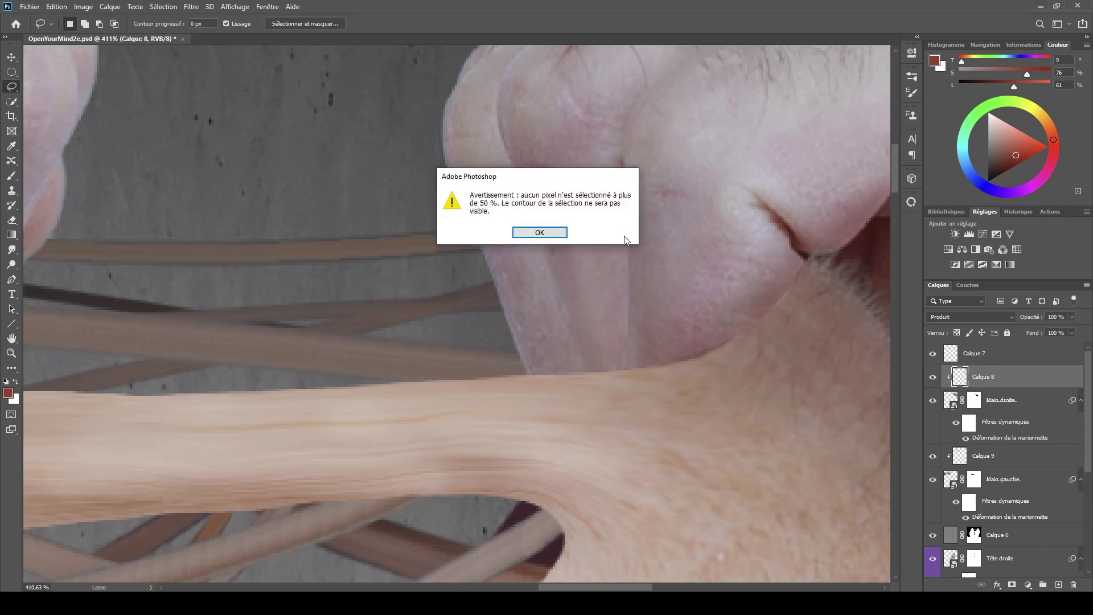
pyautogui.click(531, 232)
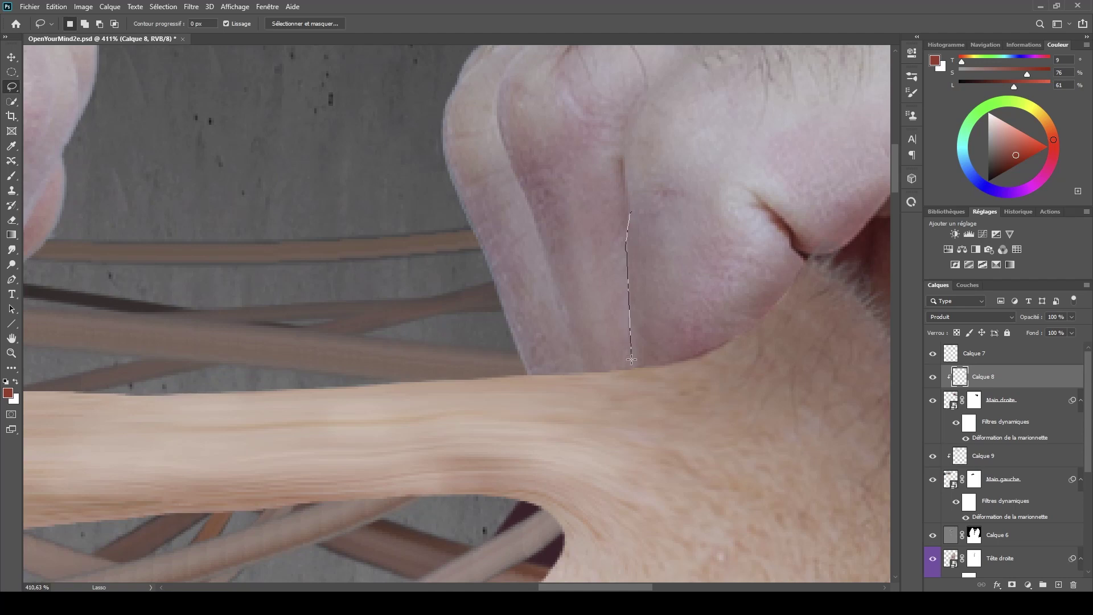
pyautogui.moveTo(628, 367); pyautogui.dragTo(629, 237)
pyautogui.click(625, 212)
pyautogui.moveTo(616, 175); pyautogui.dragTo(624, 188)
pyautogui.click(634, 245)
# - Shade the lower ends of the right hand's middle and rear fingers on Calque 8 with an 18 px dark reddish-brown brush at 5% opacity
pyautogui.press('b')
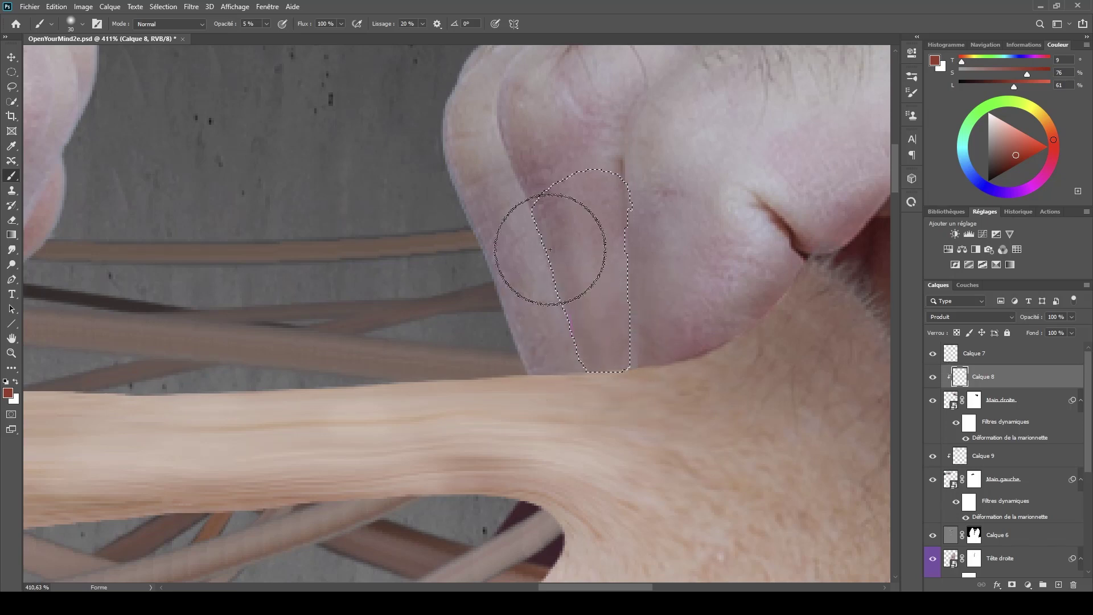
pyautogui.moveTo(550, 250); pyautogui.dragTo(599, 360)
pyautogui.keyDown('alt'); pyautogui.rightClick(600, 364); pyautogui.keyUp('alt')
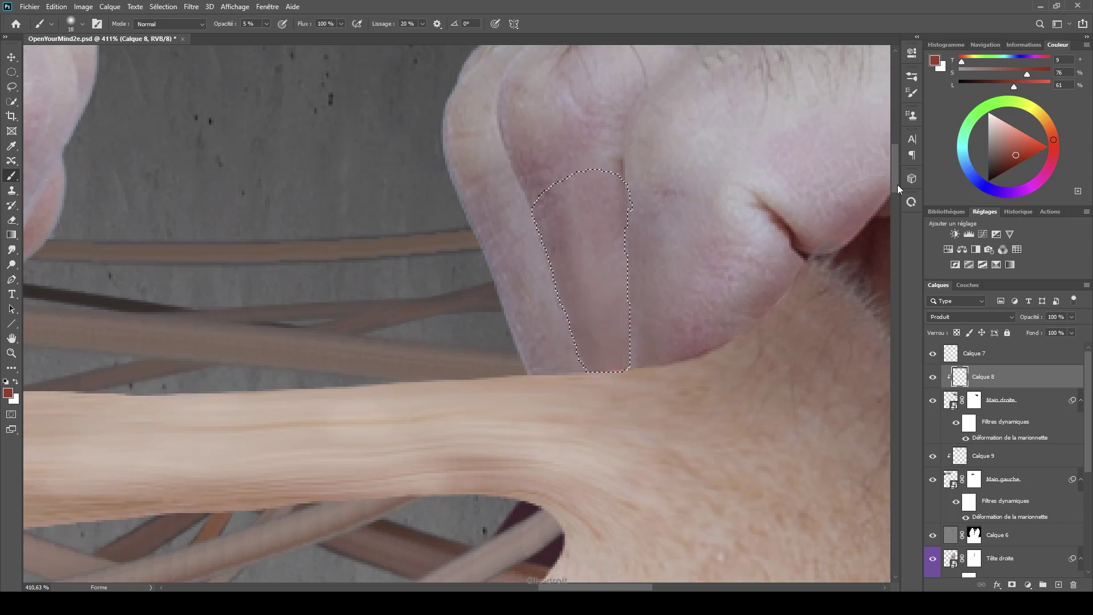
pyautogui.moveTo(978, 161); pyautogui.dragTo(1002, 165)
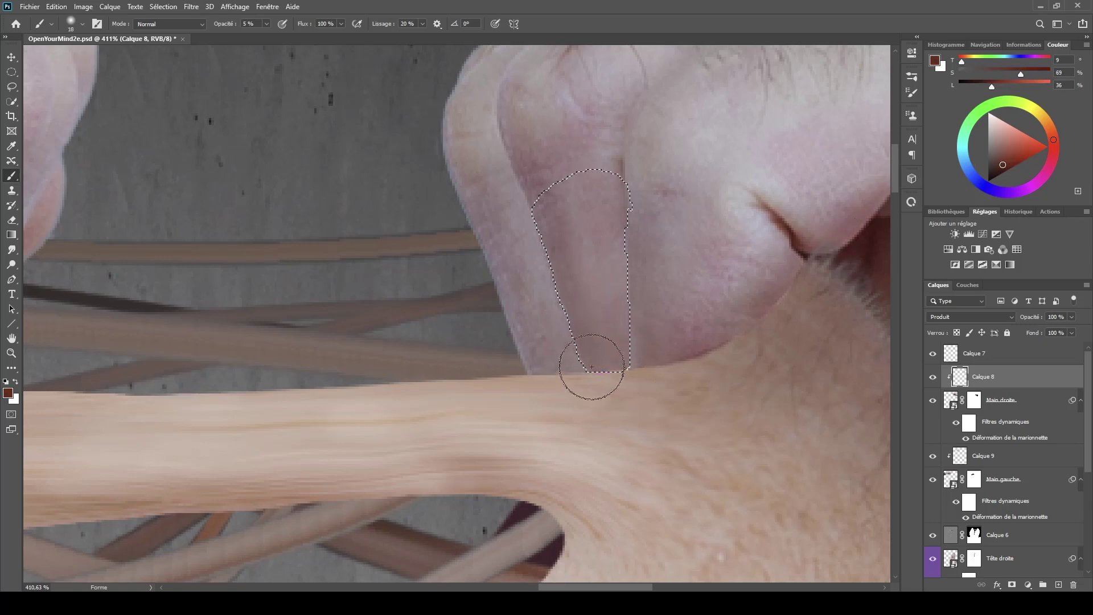
pyautogui.moveTo(591, 366); pyautogui.dragTo(585, 361)
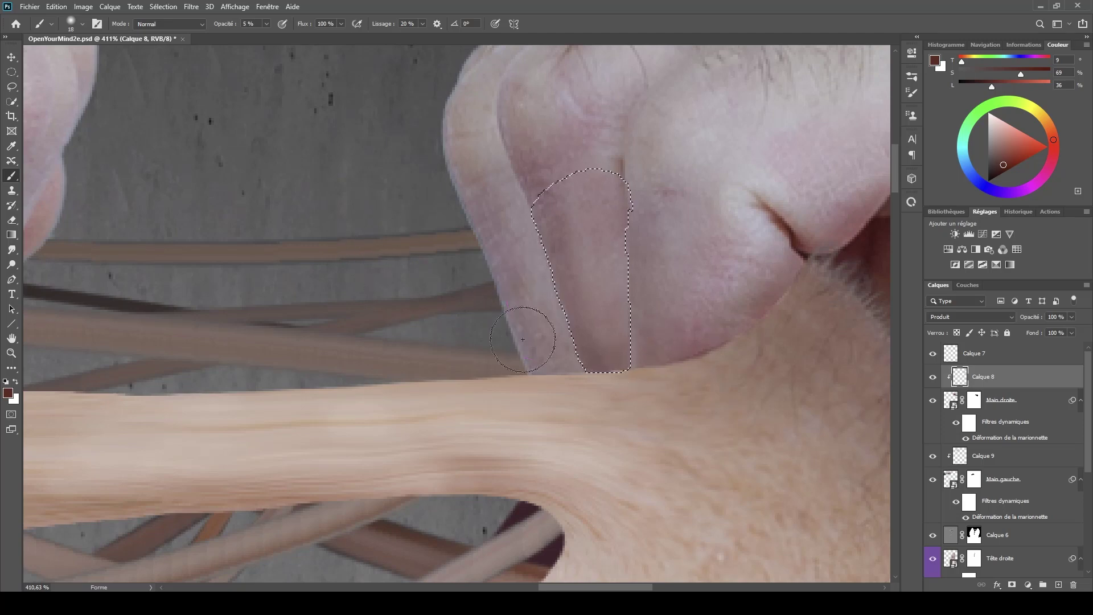
pyautogui.moveTo(522, 324)
pyautogui.mouseDown()
pyautogui.moveTo(512, 280)
pyautogui.moveTo(545, 376)
pyautogui.moveTo(590, 359)
pyautogui.moveTo(543, 361)
pyautogui.moveTo(509, 262)
pyautogui.moveTo(524, 346)
pyautogui.mouseUp()
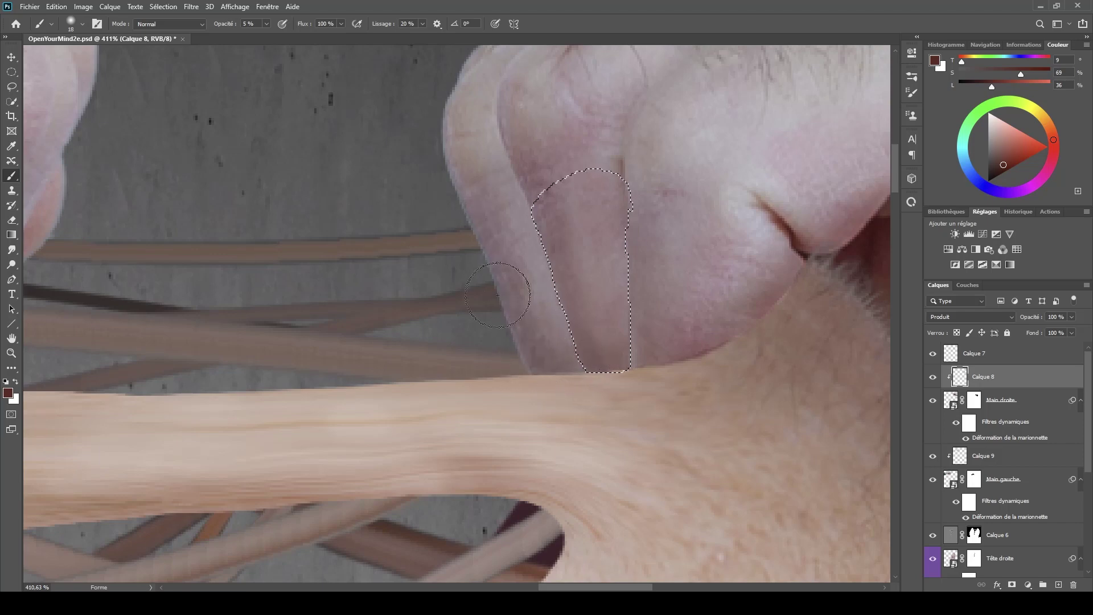
# - Compare the whole right hand with and without the Calque 8 shading
pyautogui.moveTo(547, 398)
pyautogui.mouseDown()
pyautogui.moveTo(514, 416)
pyautogui.moveTo(495, 407)
pyautogui.moveTo(674, 391)
pyautogui.mouseUp()
pyautogui.click(932, 376)
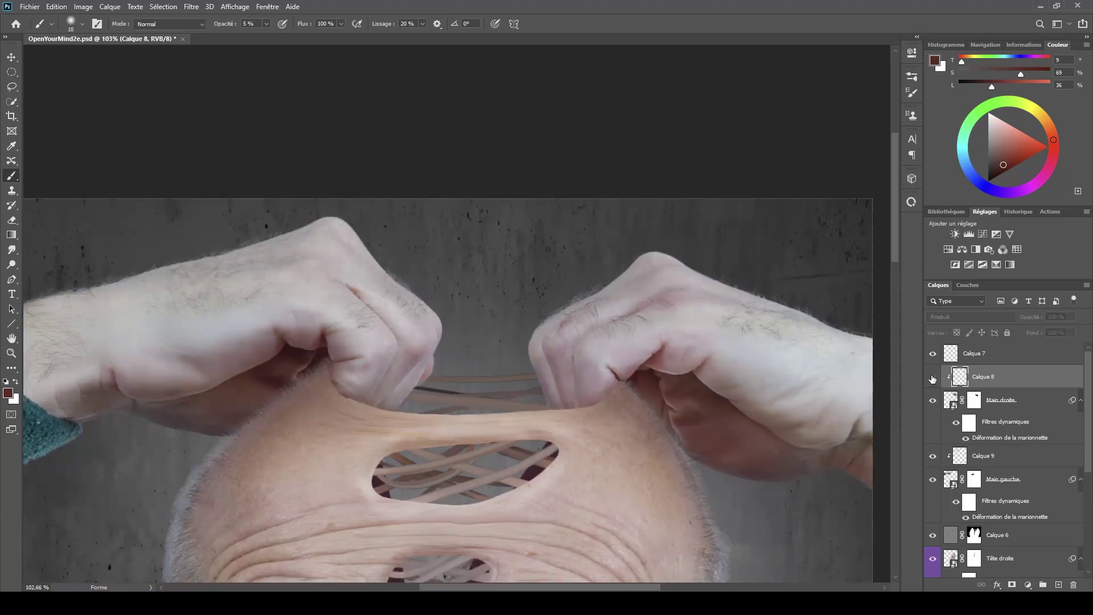
pyautogui.click(931, 376)
pyautogui.click(932, 377)
pyautogui.click(932, 377)
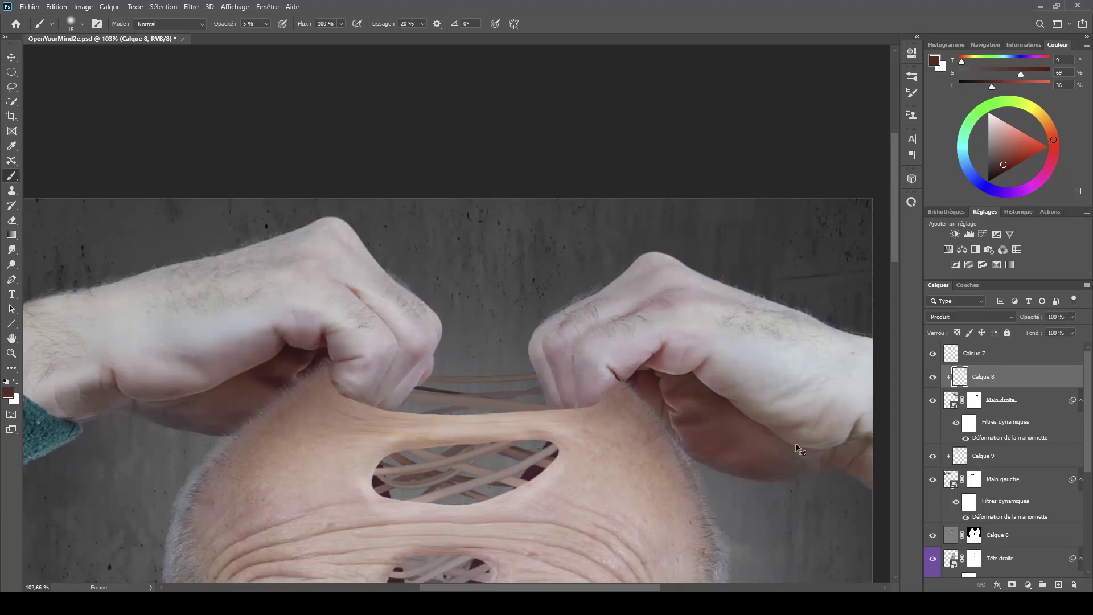
# - On Calque 9, lasso the left hand's finger segment behind the index fingertip, and shade the area with the 18 px brush at 5% opacity
pyautogui.scroll(-3, 659, 514)
pyautogui.scroll(2, 624, 480)
pyautogui.moveTo(515, 456); pyautogui.dragTo(463, 435)
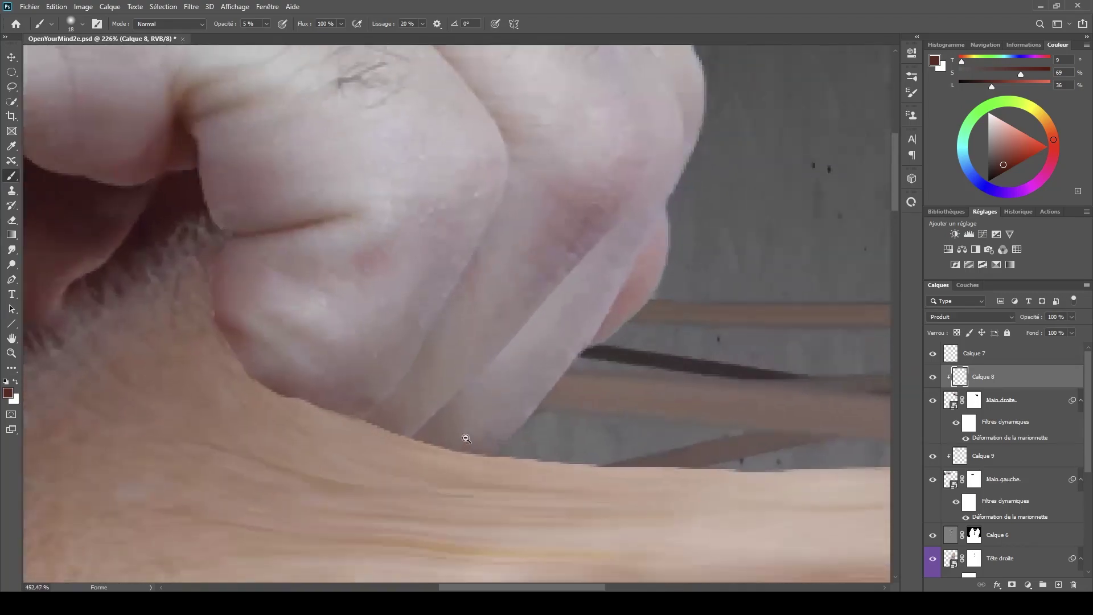
pyautogui.click(958, 457)
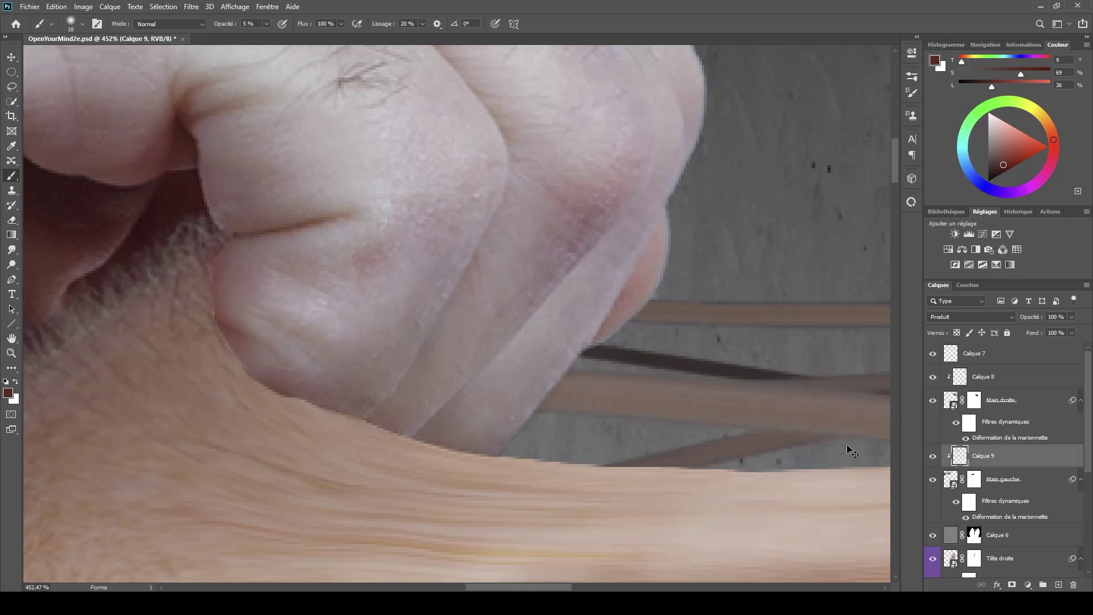
pyautogui.press('l')
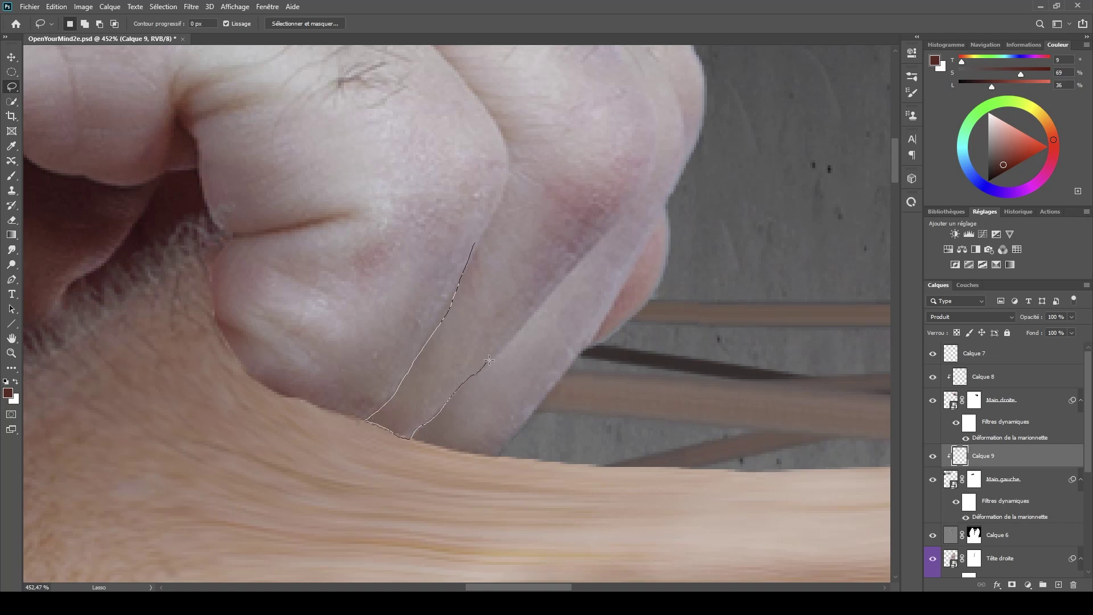
pyautogui.moveTo(552, 256); pyautogui.dragTo(472, 249)
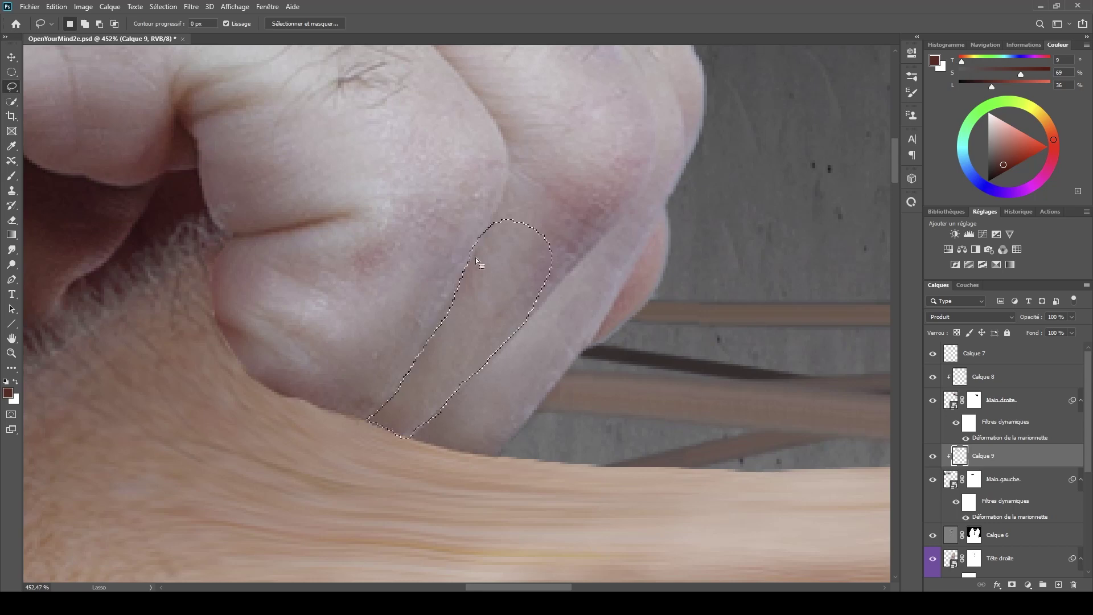
pyautogui.press('b')
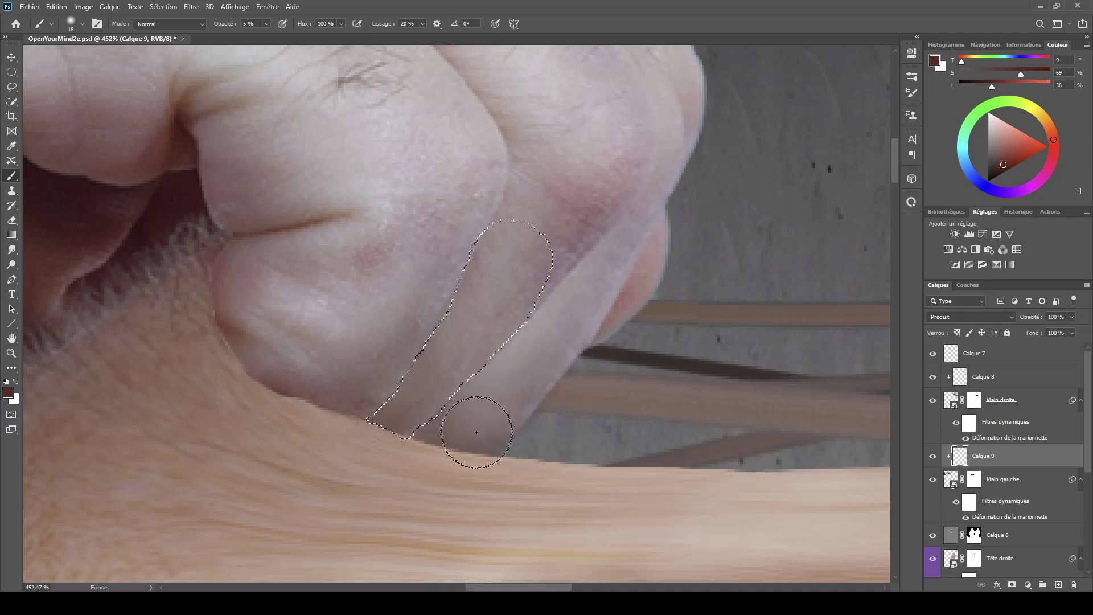
# - Compare the left hand with and without the shading on Calque 9, up close and in the full image
pyautogui.scroll(-5, 527, 454)
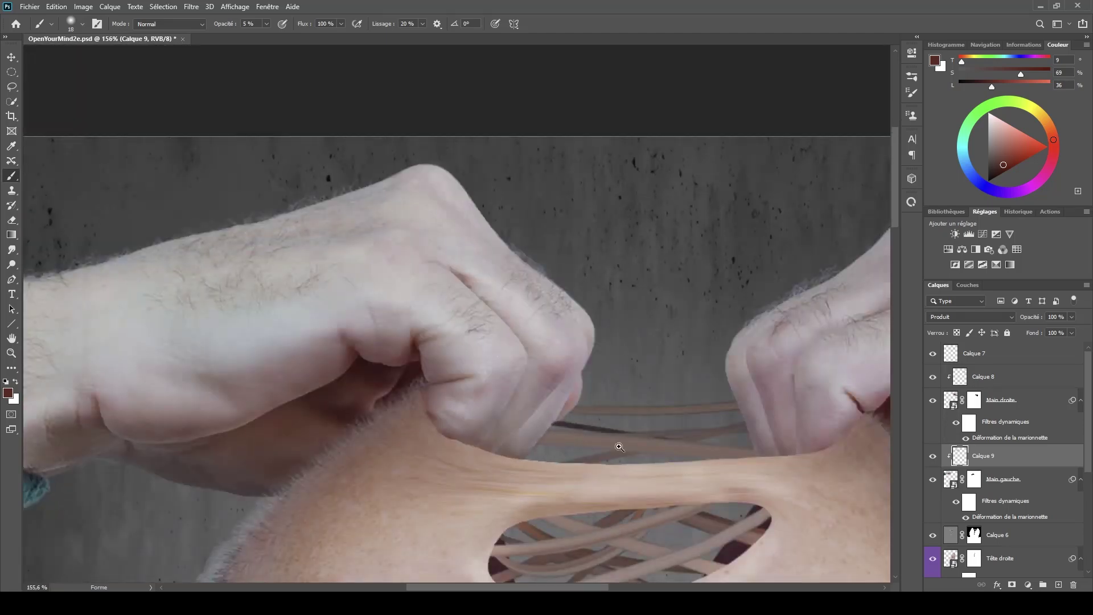
pyautogui.click(933, 456)
pyautogui.click(933, 457)
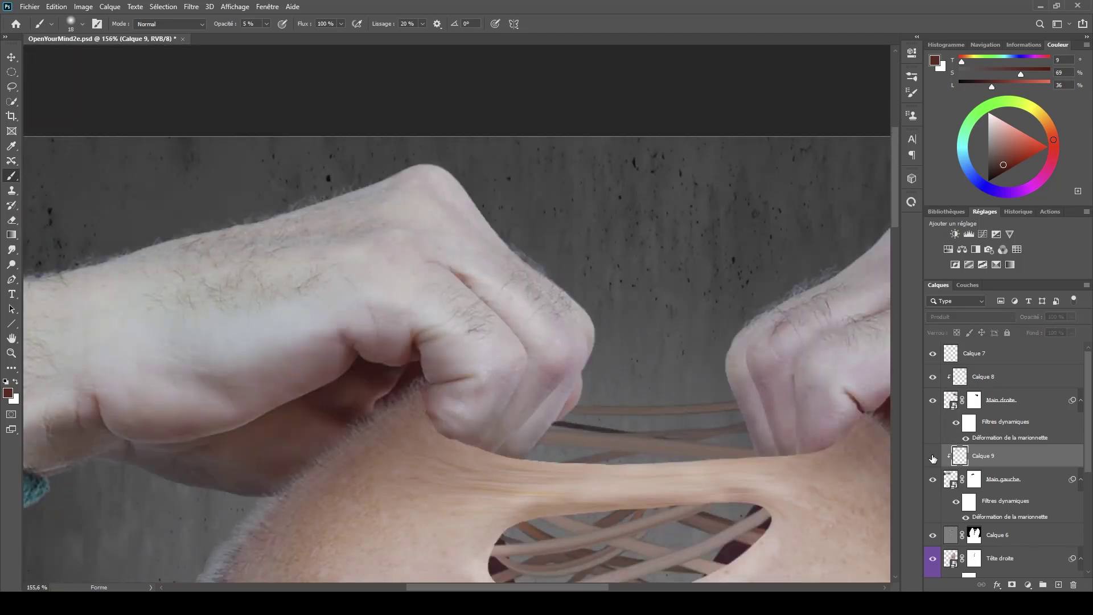
pyautogui.click(933, 456)
pyautogui.click(932, 457)
pyautogui.click(933, 457)
pyautogui.click(933, 456)
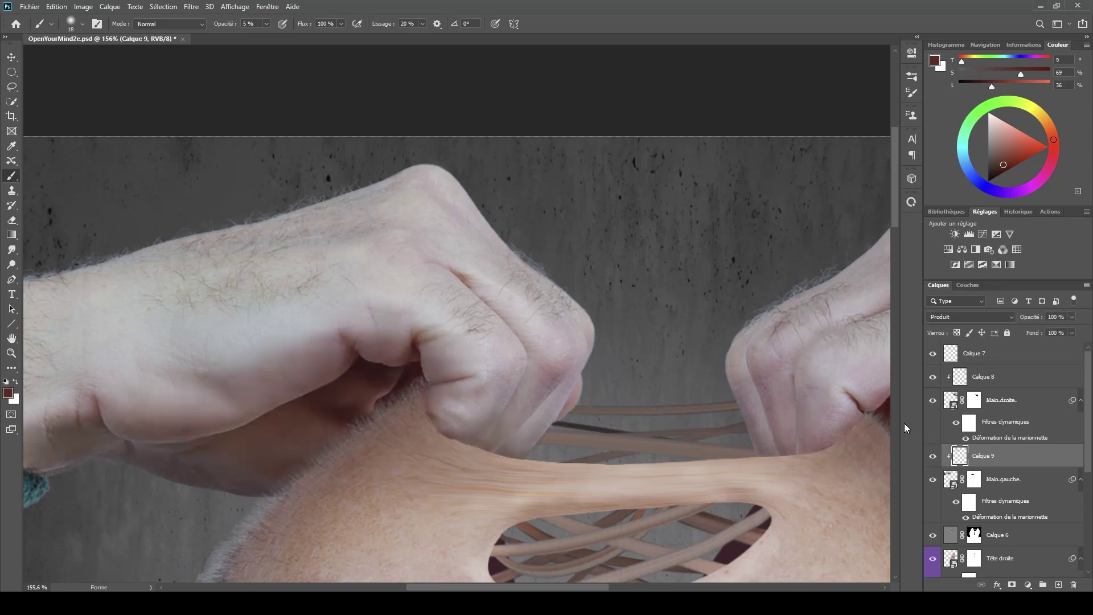
pyautogui.hotkey('ctrl', '0')
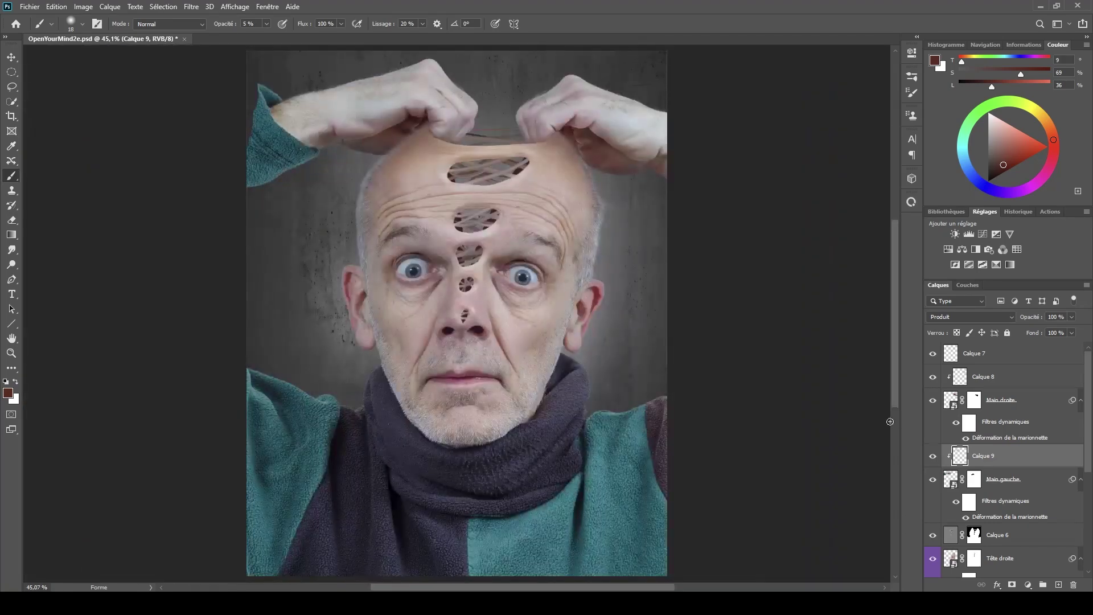
# - Assign the grey (Gris) colour label to layer Calque 7
pyautogui.click(998, 359)
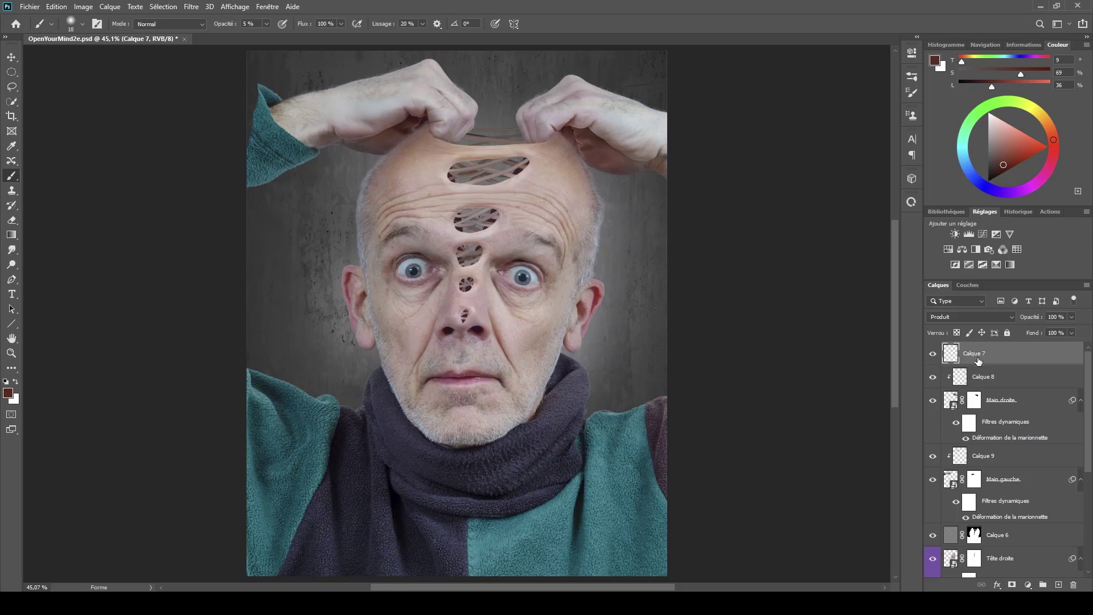
pyautogui.rightClick(992, 351)
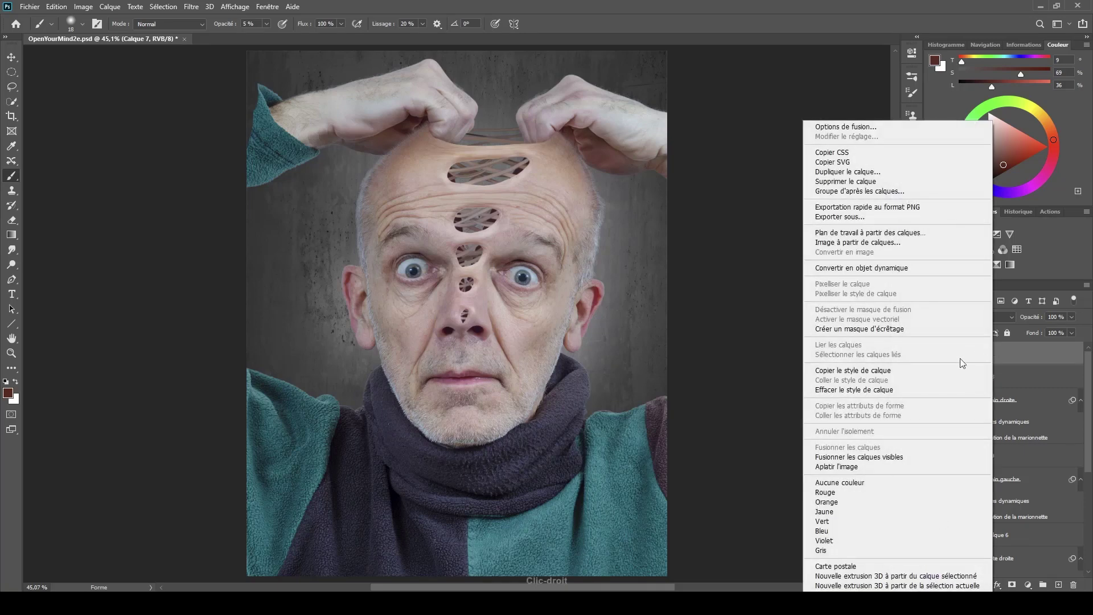
pyautogui.click(831, 550)
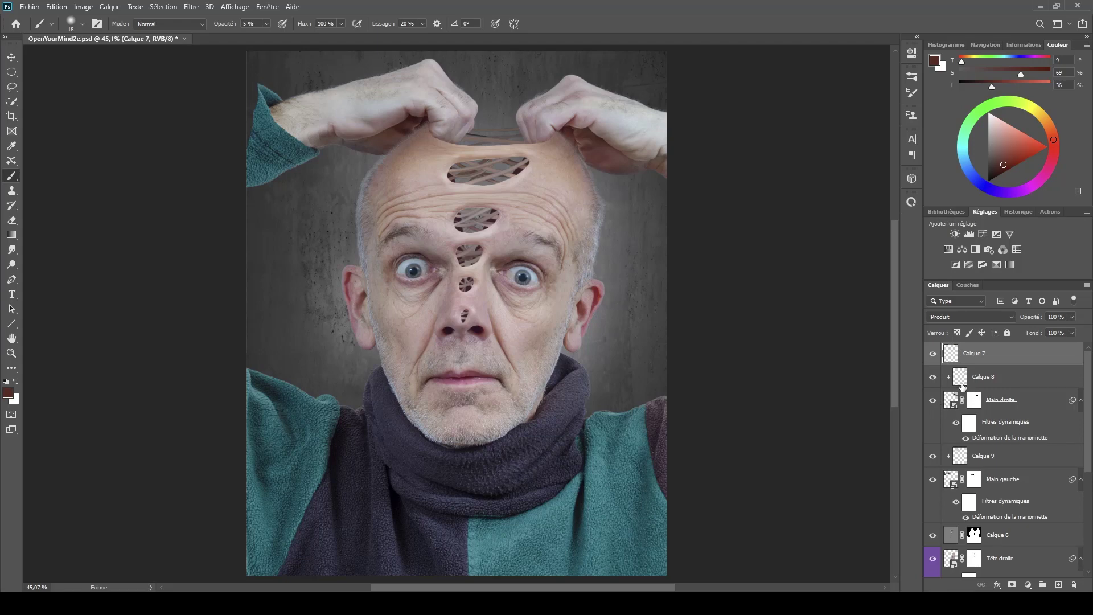
# - Compare both hands with and without their clipped shading layers, Calque 8 and Calque 9
pyautogui.click(933, 378)
pyautogui.click(932, 378)
pyautogui.click(932, 457)
pyautogui.click(932, 457)
pyautogui.click(932, 458)
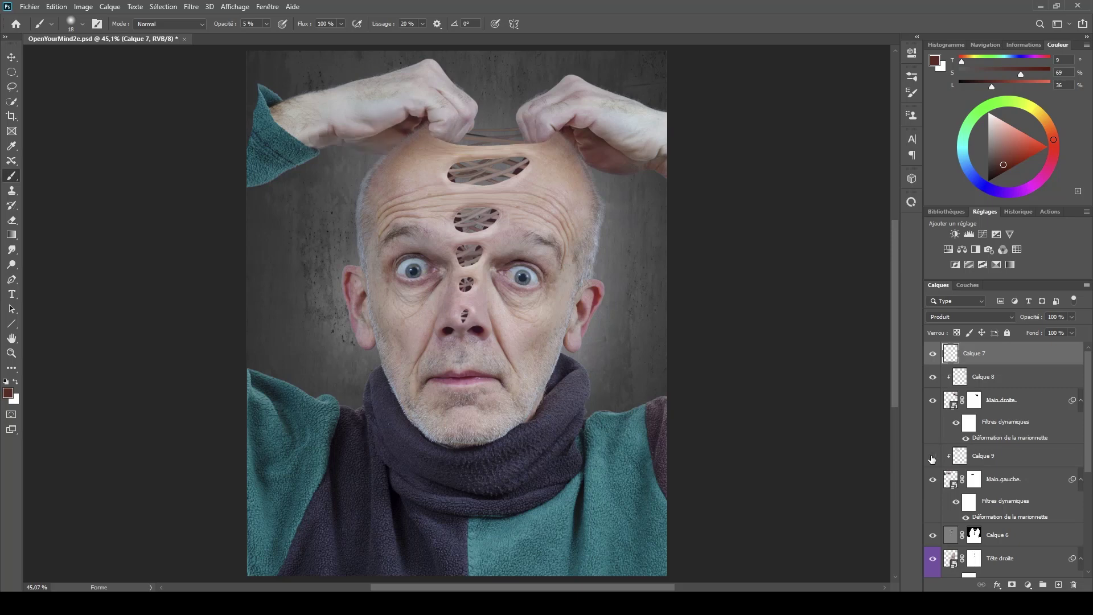
pyautogui.click(932, 458)
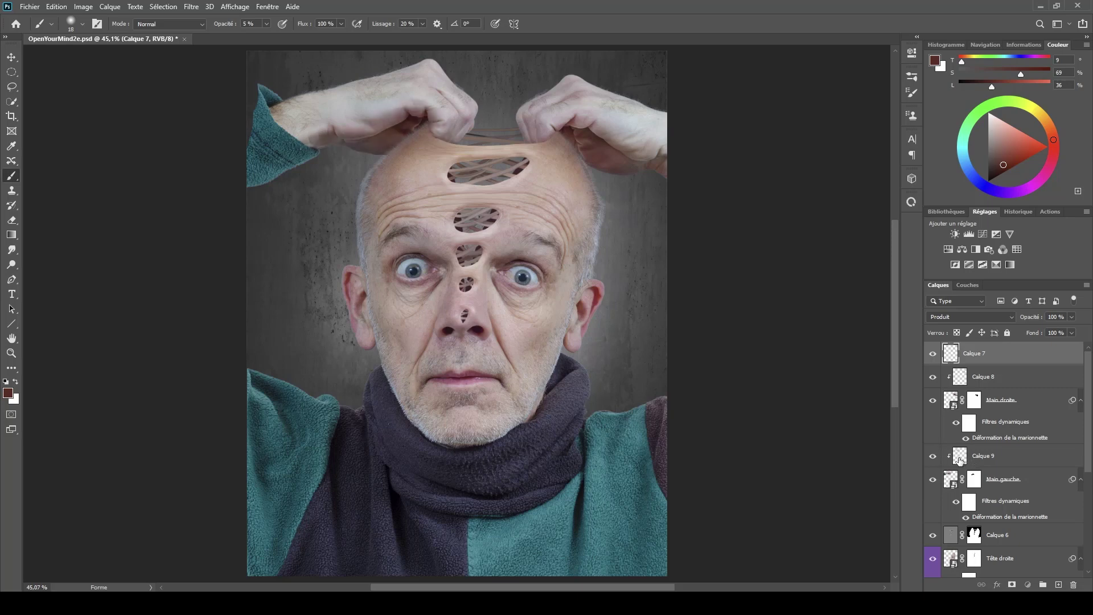
# - Lightly erase part of the Calque 9 shading over the back of the left hand with the Eraser at 5% opacity
pyautogui.click(957, 457)
pyautogui.press('e')
pyautogui.moveTo(372, 103); pyautogui.dragTo(402, 98)
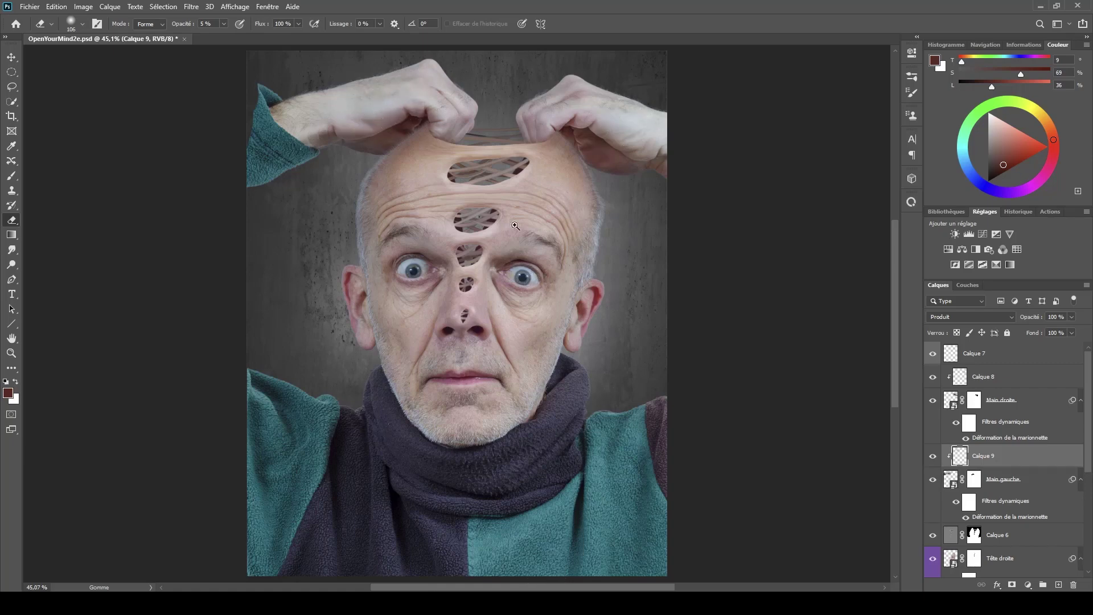
# - Add a new empty layer above Calque 7 for detail painting around the left hand's pinched skin
pyautogui.moveTo(474, 170); pyautogui.dragTo(570, 259)
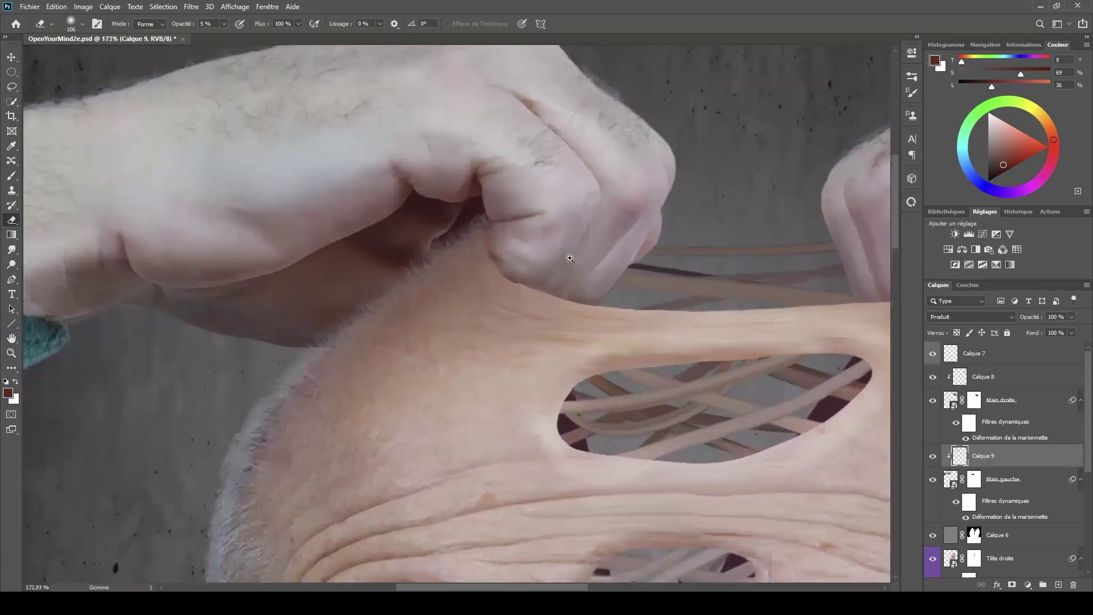
pyautogui.click(1005, 358)
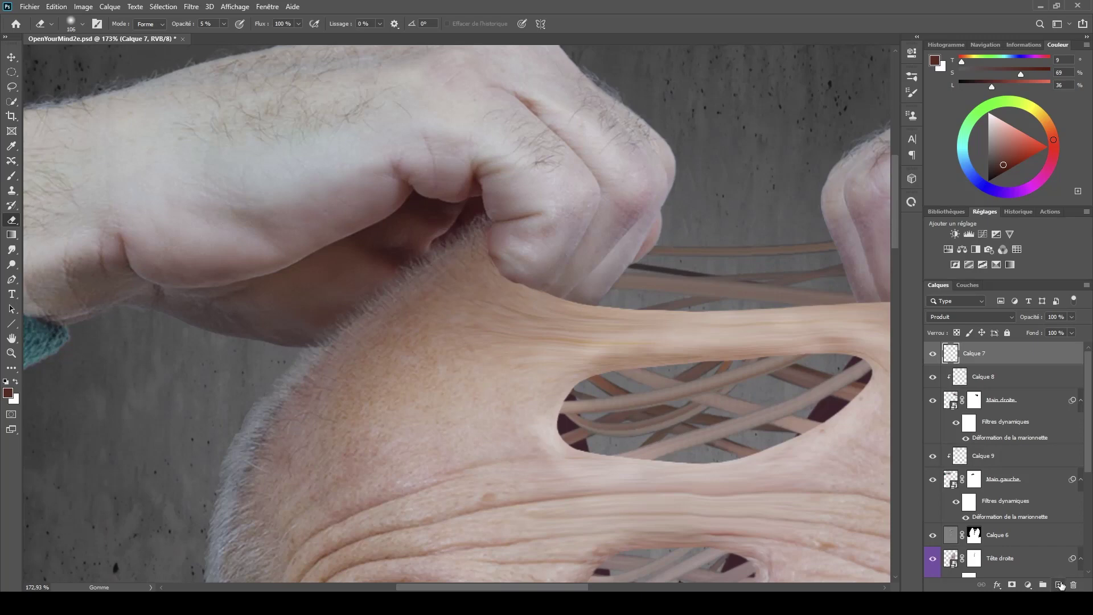
pyautogui.click(1058, 584)
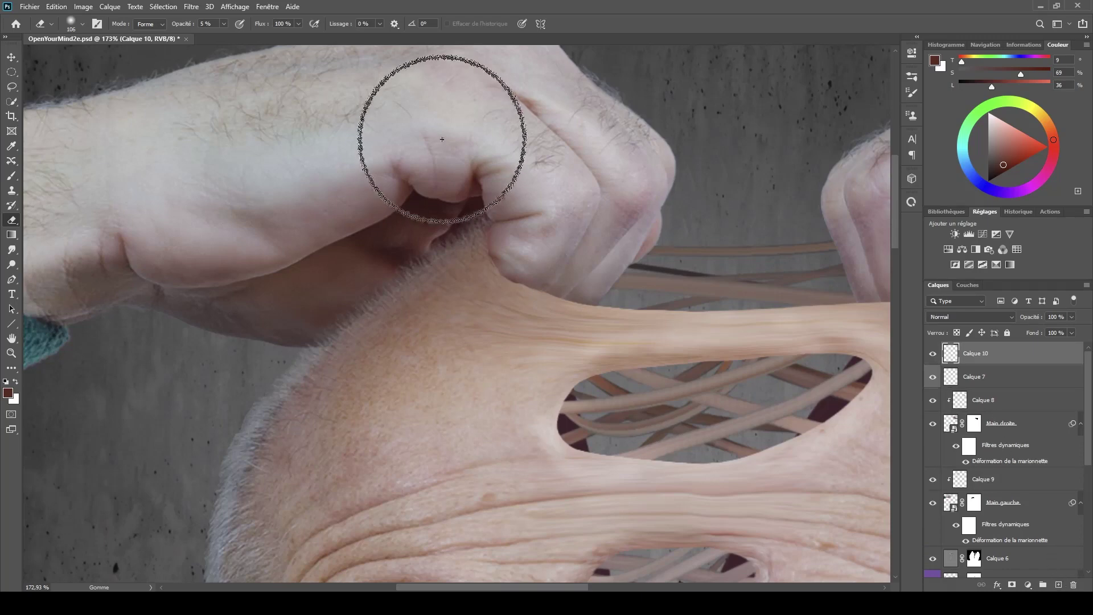
pyautogui.rightClick(457, 169)
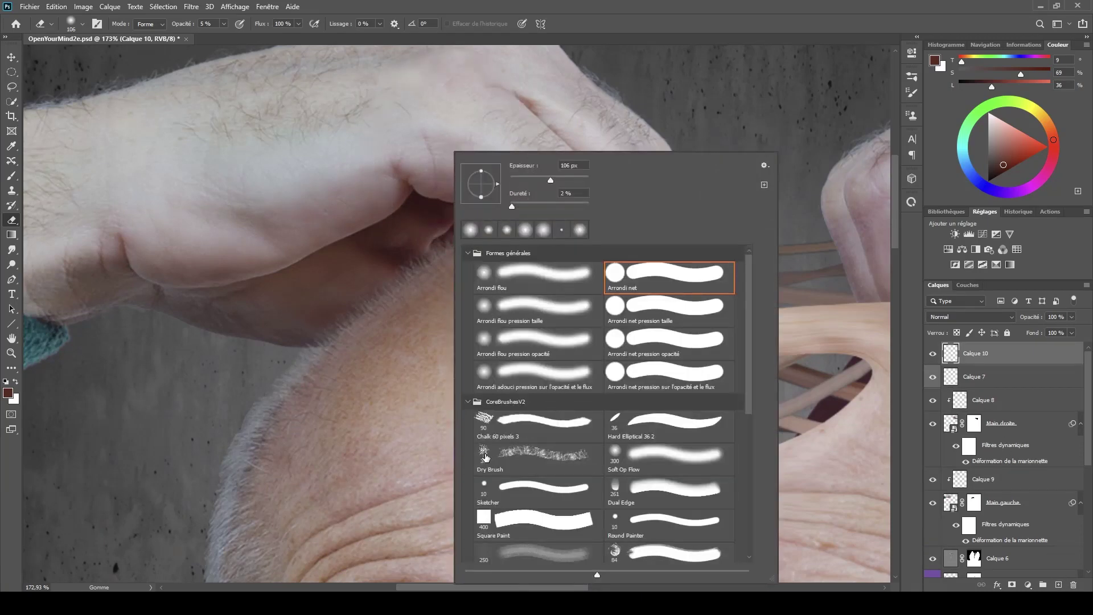
pyautogui.doubleClick(486, 419)
pyautogui.moveTo(485, 312); pyautogui.dragTo(441, 327)
pyautogui.moveTo(492, 270); pyautogui.dragTo(519, 280)
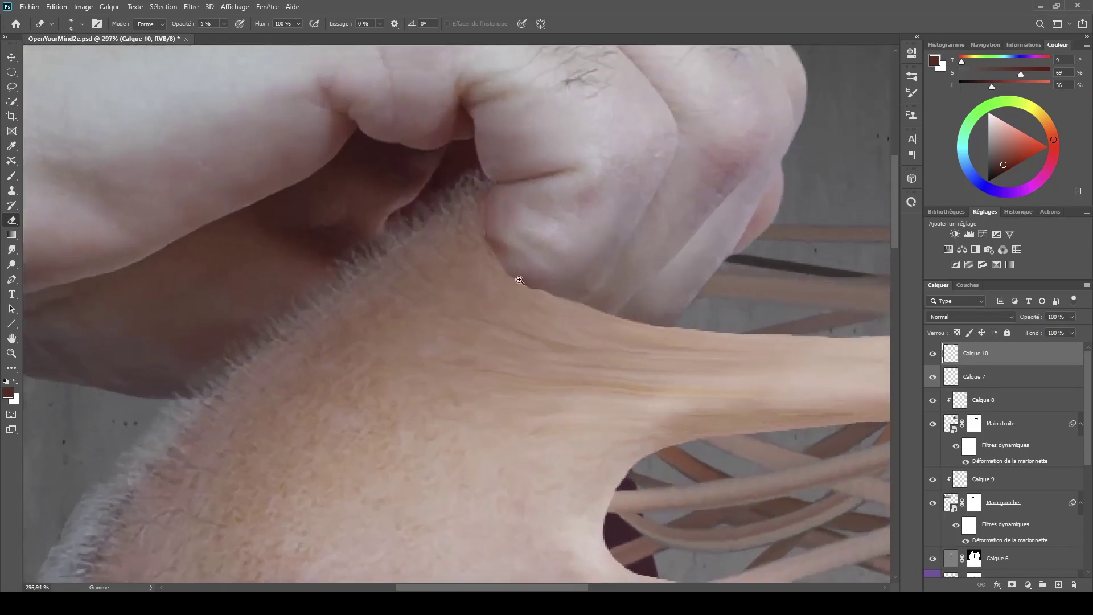
pyautogui.click(432, 282)
pyautogui.click(529, 228)
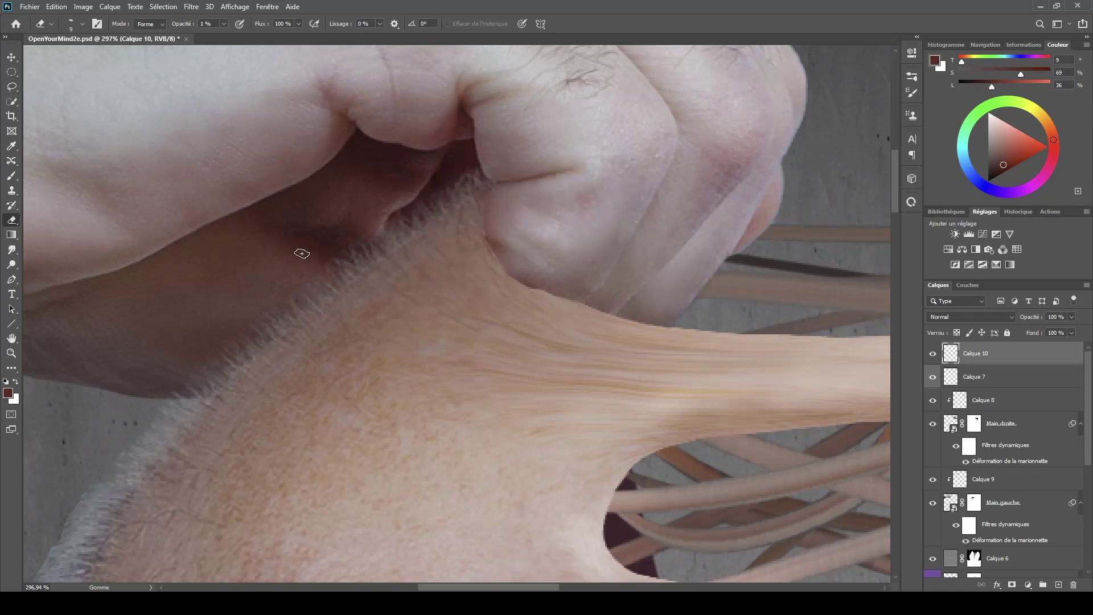
pyautogui.rightClick(372, 224)
pyautogui.doubleClick(407, 281)
# - Set up the Brush tool with the Chalk 60 pixels 3 tip at 17 px and 11% opacity
pyautogui.press('b')
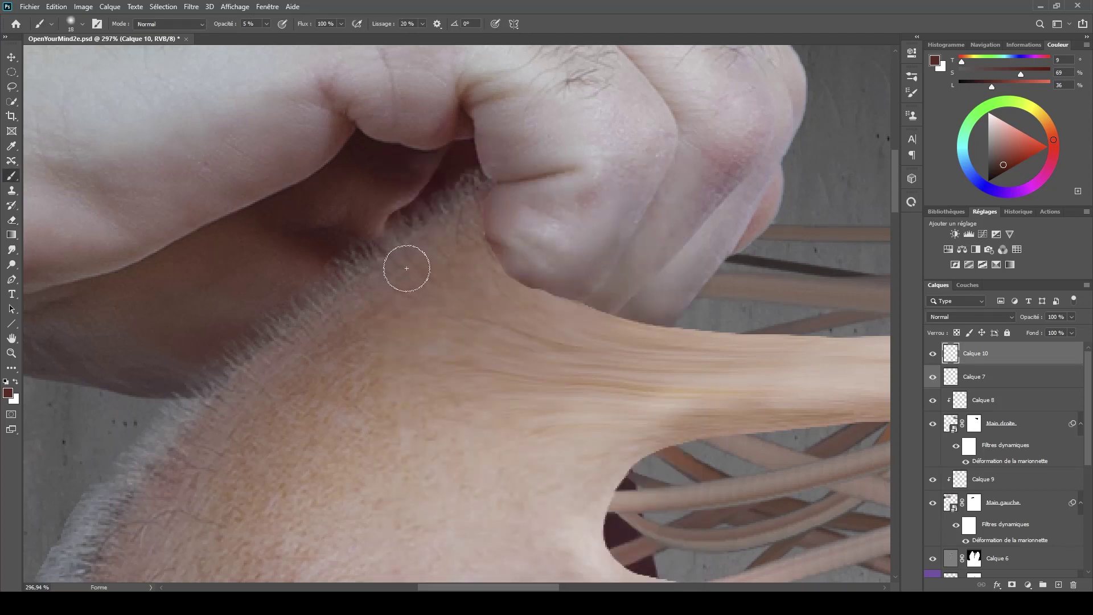
pyautogui.rightClick(422, 278)
pyautogui.click(455, 428)
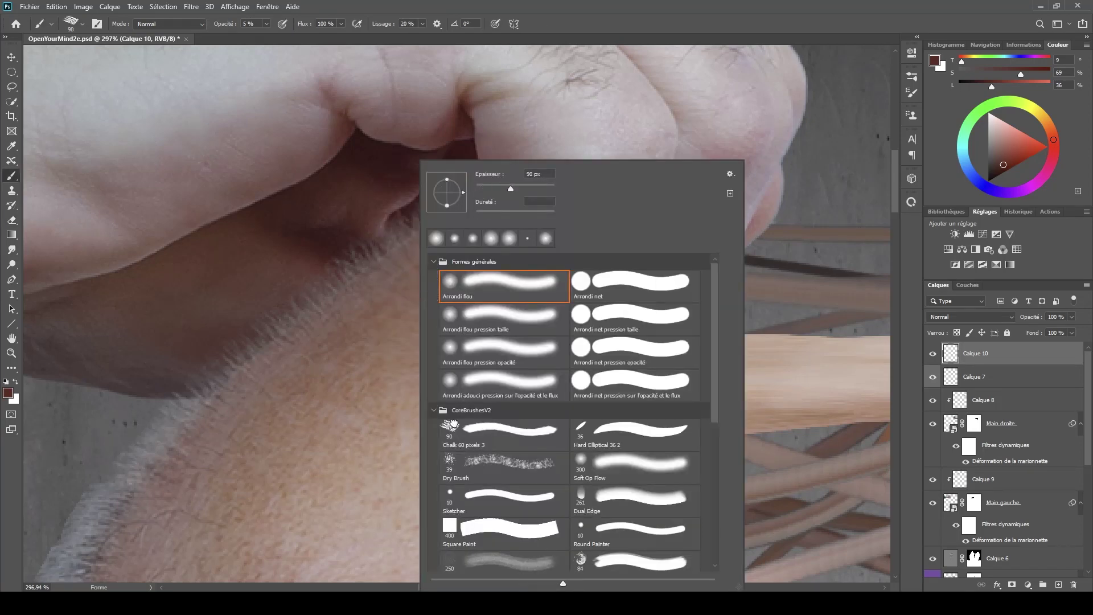
pyautogui.click(529, 19)
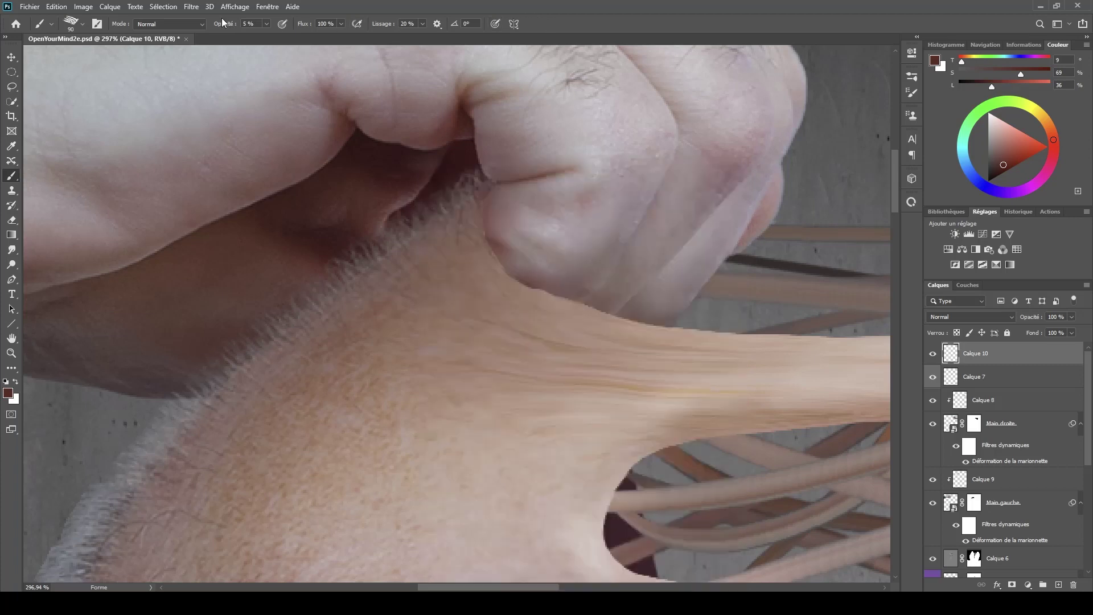
pyautogui.moveTo(221, 23); pyautogui.dragTo(225, 25)
pyautogui.press('1')
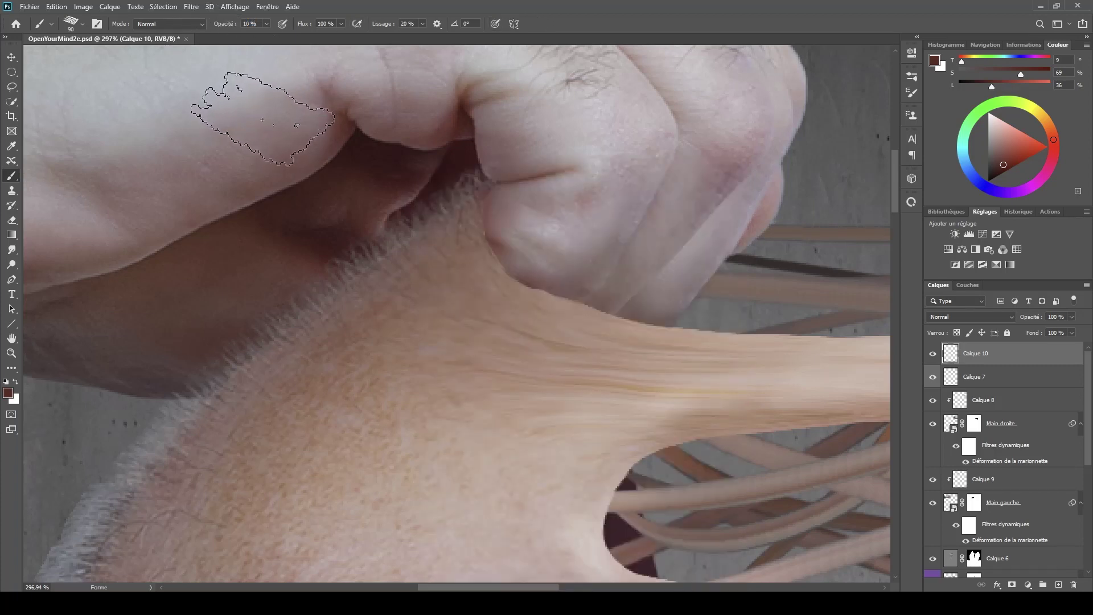
pyautogui.keyDown('alt'); pyautogui.rightClick(410, 274); pyautogui.keyUp('alt')
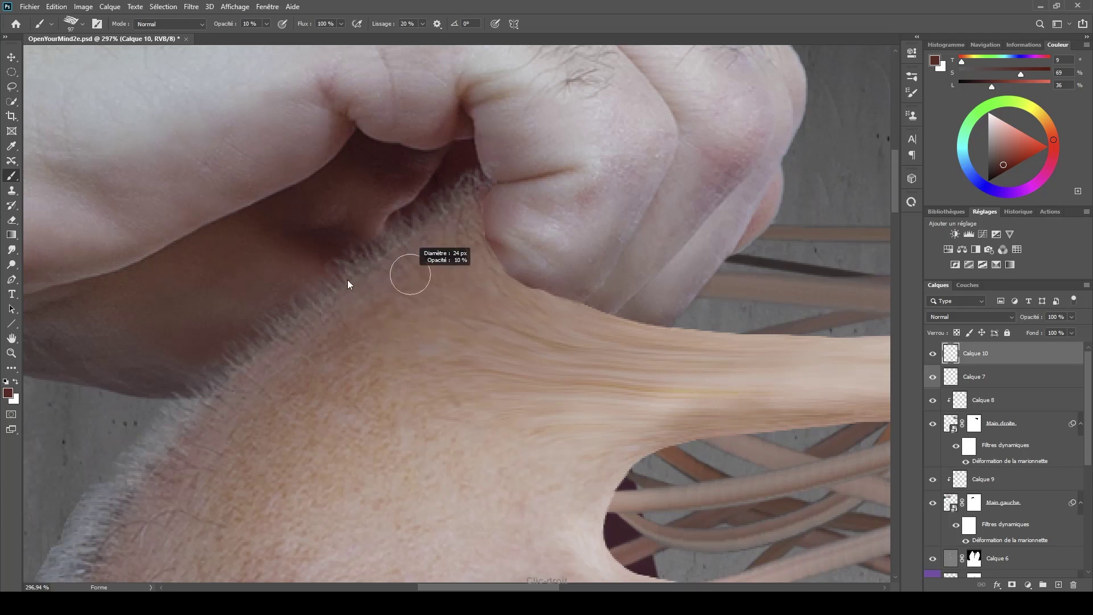
# - Sample the skin tone beside the left fingers, lighten it to hue 17, saturation 28, brightness 65, and paint light strokes on the pinched skin
pyautogui.keyDown('alt'); pyautogui.click(458, 262); pyautogui.keyUp('alt')
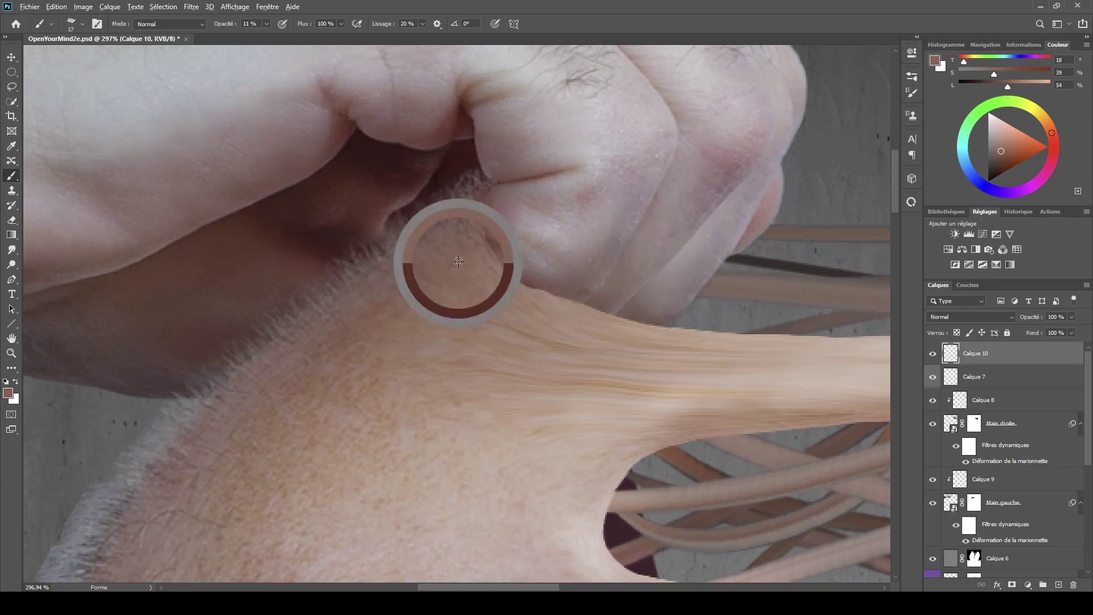
pyautogui.keyDown('alt'); pyautogui.click(453, 264); pyautogui.keyUp('alt')
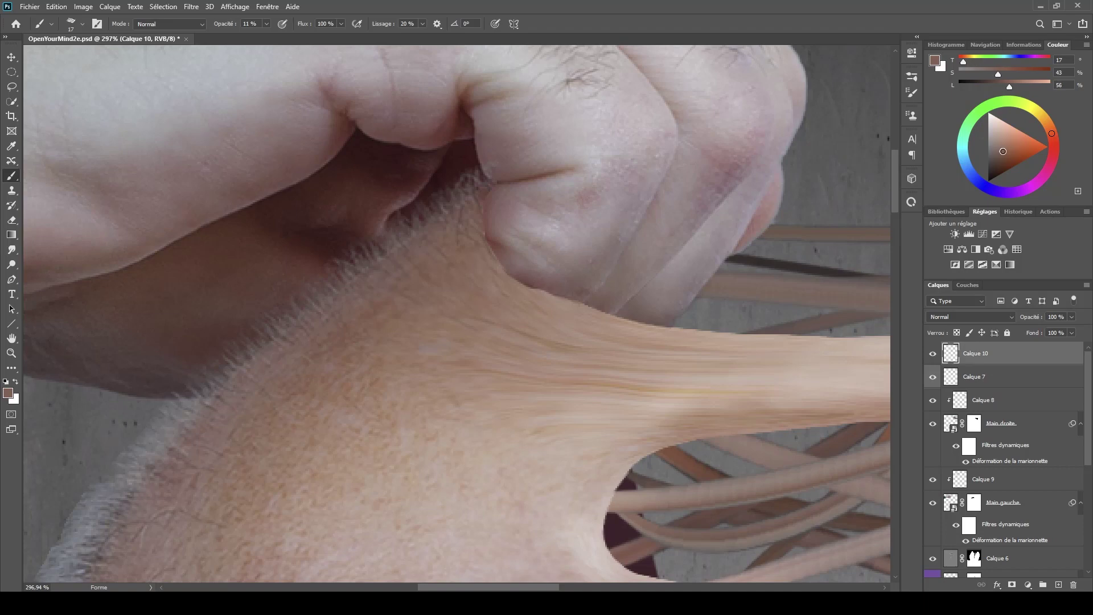
pyautogui.moveTo(1002, 151); pyautogui.dragTo(999, 142)
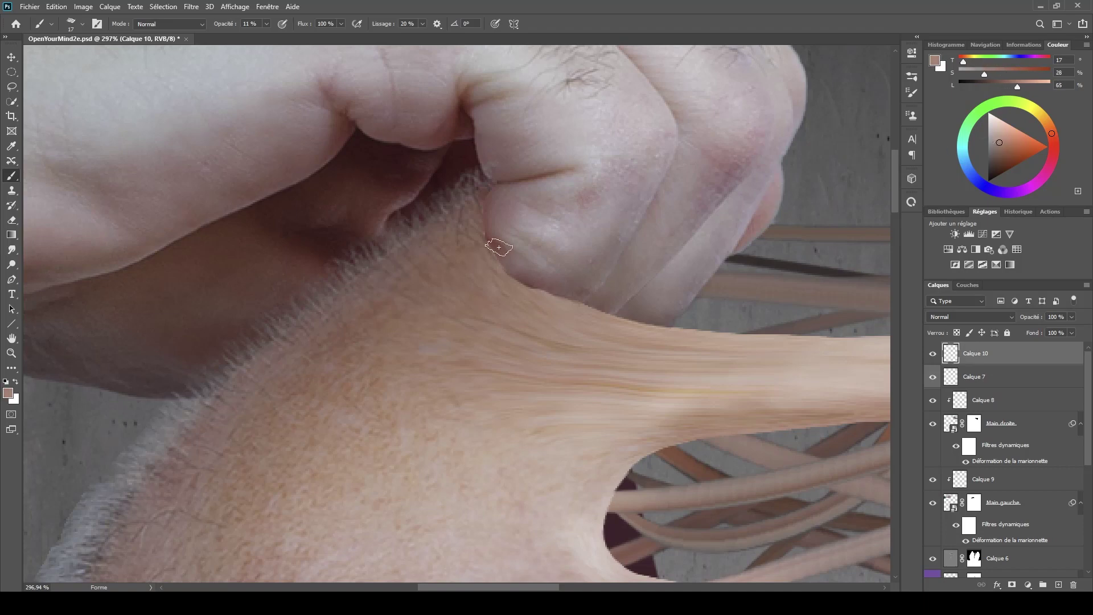
pyautogui.moveTo(498, 247); pyautogui.dragTo(479, 246)
pyautogui.moveTo(468, 251); pyautogui.dragTo(474, 249)
# - Paint darker skin folds radiating from the left fingers, darkening the brush colour down to hue 17, saturation 33, brightness 44
pyautogui.moveTo(991, 143); pyautogui.dragTo(994, 151)
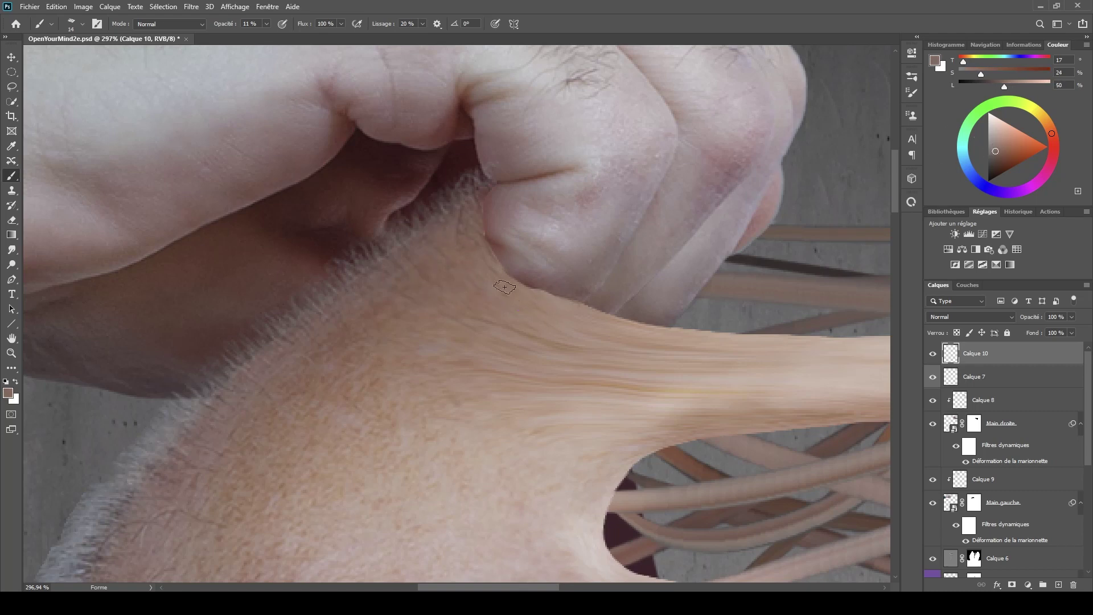
pyautogui.moveTo(515, 287); pyautogui.dragTo(531, 308)
pyautogui.moveTo(995, 150); pyautogui.dragTo(996, 155)
pyautogui.moveTo(442, 237)
pyautogui.mouseDown()
pyautogui.moveTo(520, 314)
pyautogui.moveTo(455, 276)
pyautogui.mouseUp()
pyautogui.moveTo(481, 224)
pyautogui.mouseDown()
pyautogui.moveTo(544, 314)
pyautogui.moveTo(520, 331)
pyautogui.mouseUp()
pyautogui.moveTo(461, 283)
pyautogui.mouseDown()
pyautogui.moveTo(543, 301)
pyautogui.moveTo(542, 324)
pyautogui.mouseUp()
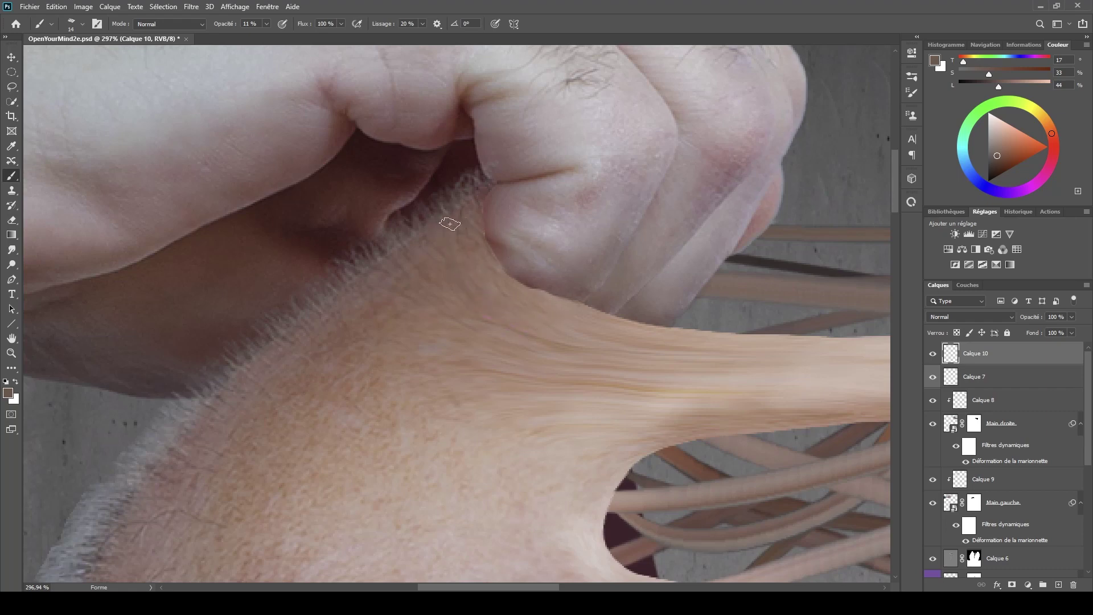
# - Lighten the brush colour to hue 17, saturation 20, brightness 68, and set the brush to 19 px at 10% opacity for the left pinched skin
pyautogui.moveTo(609, 345); pyautogui.dragTo(422, 320)
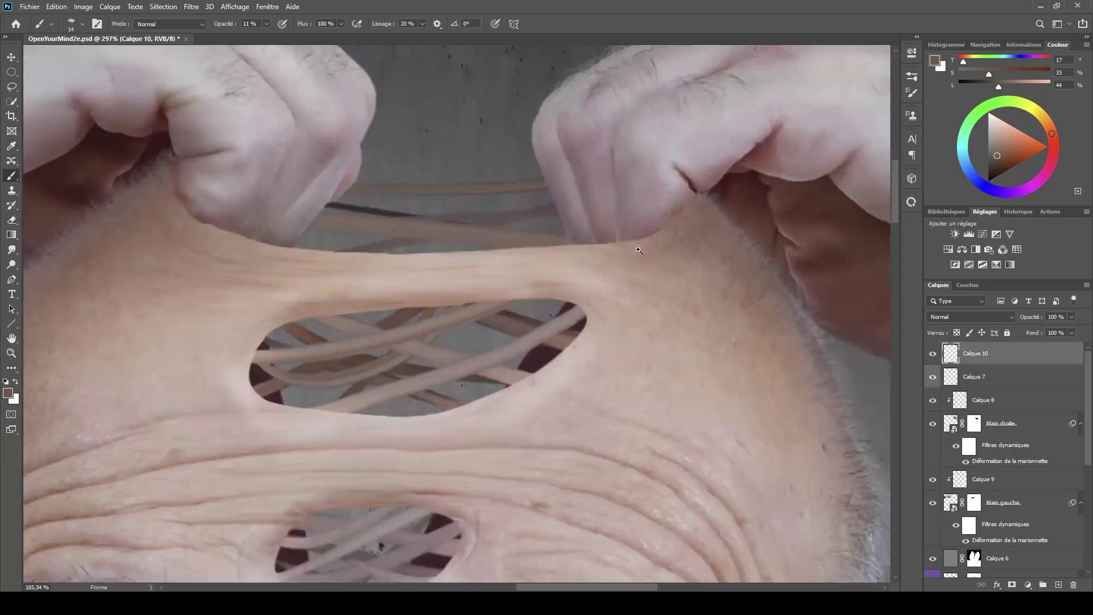
pyautogui.moveTo(663, 250); pyautogui.dragTo(546, 251)
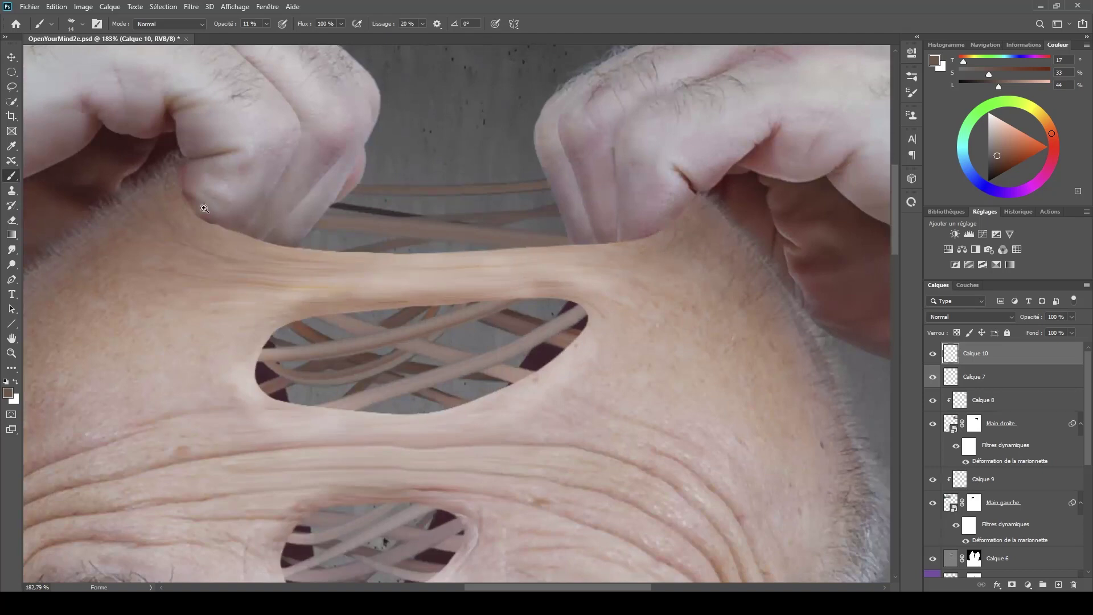
pyautogui.moveTo(220, 221); pyautogui.dragTo(409, 263)
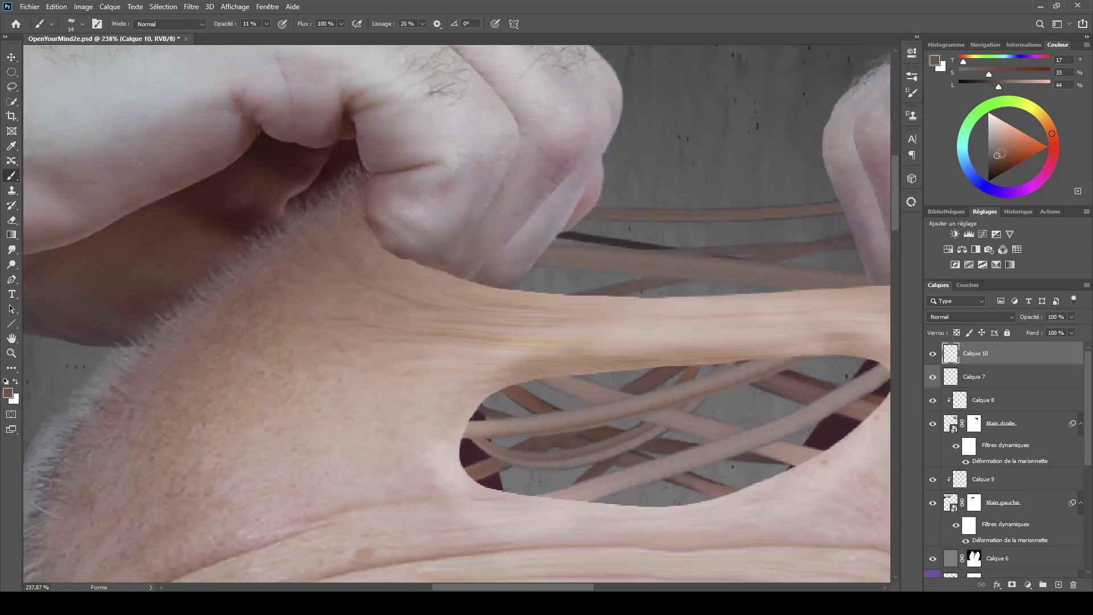
pyautogui.moveTo(1000, 154); pyautogui.dragTo(996, 140)
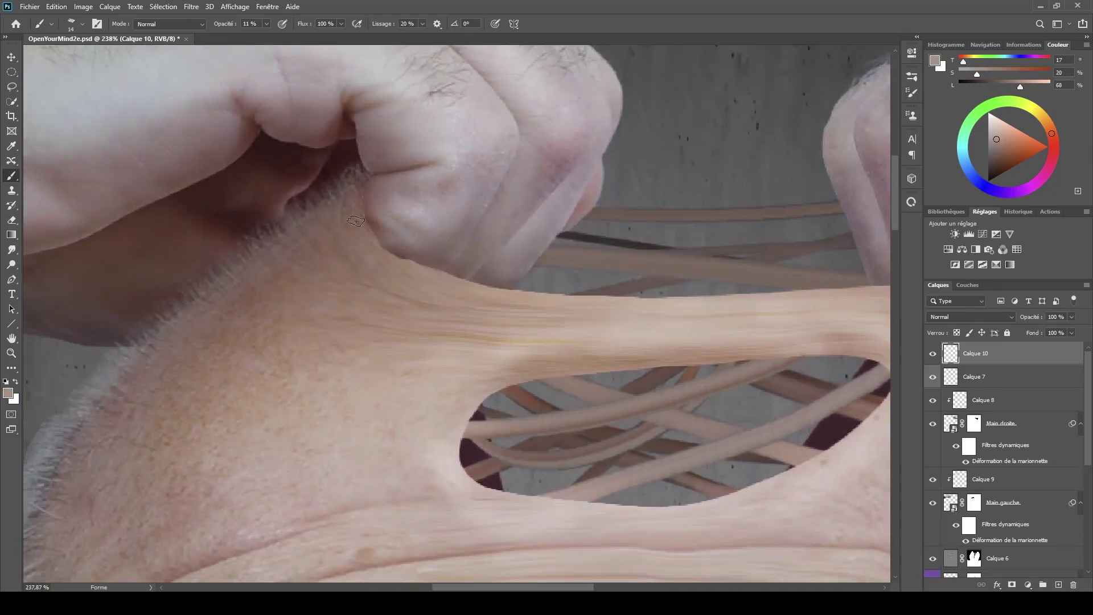
pyautogui.keyDown('alt'); pyautogui.rightClick(368, 259); pyautogui.keyUp('alt')
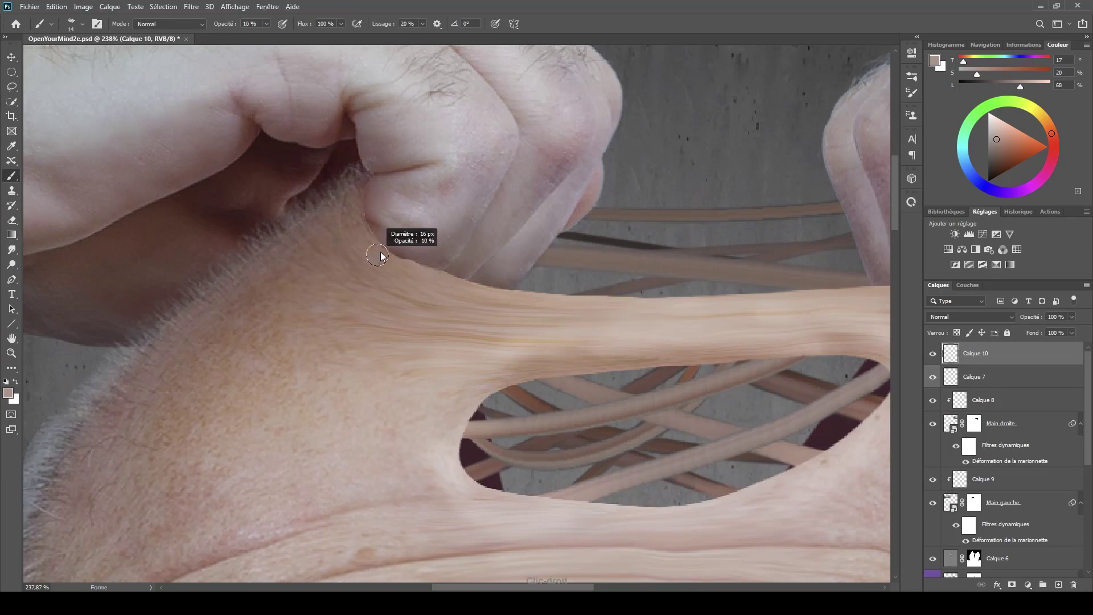
pyautogui.press('1')
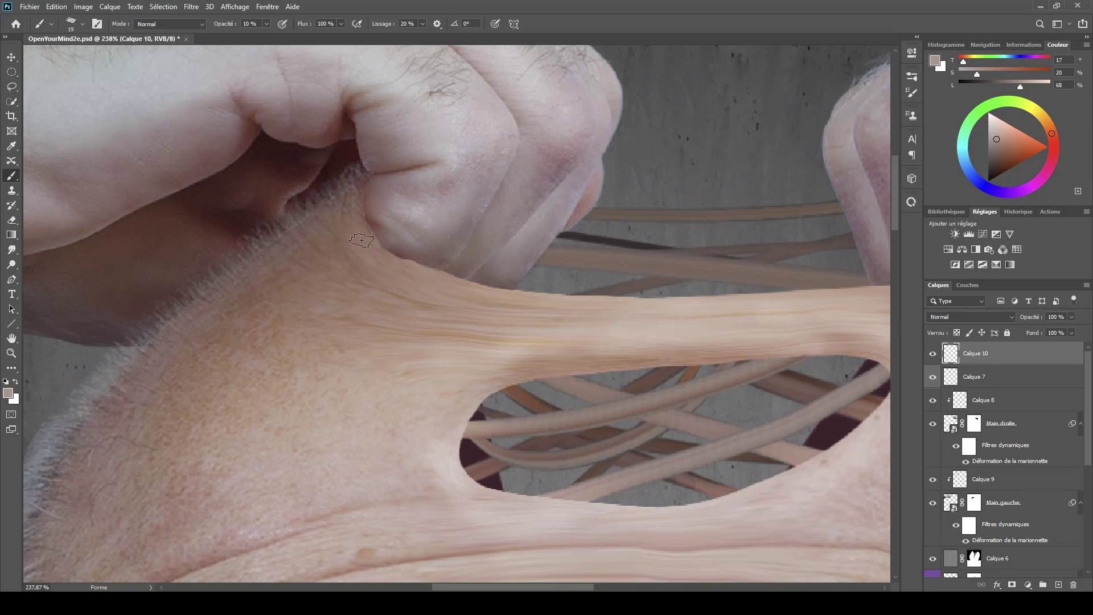
# - Lighten the brush colour to hue 17, saturation 15, brightness 73 and paint light strokes on the skin pinched by the right fingers
pyautogui.scroll(-5, 471, 262)
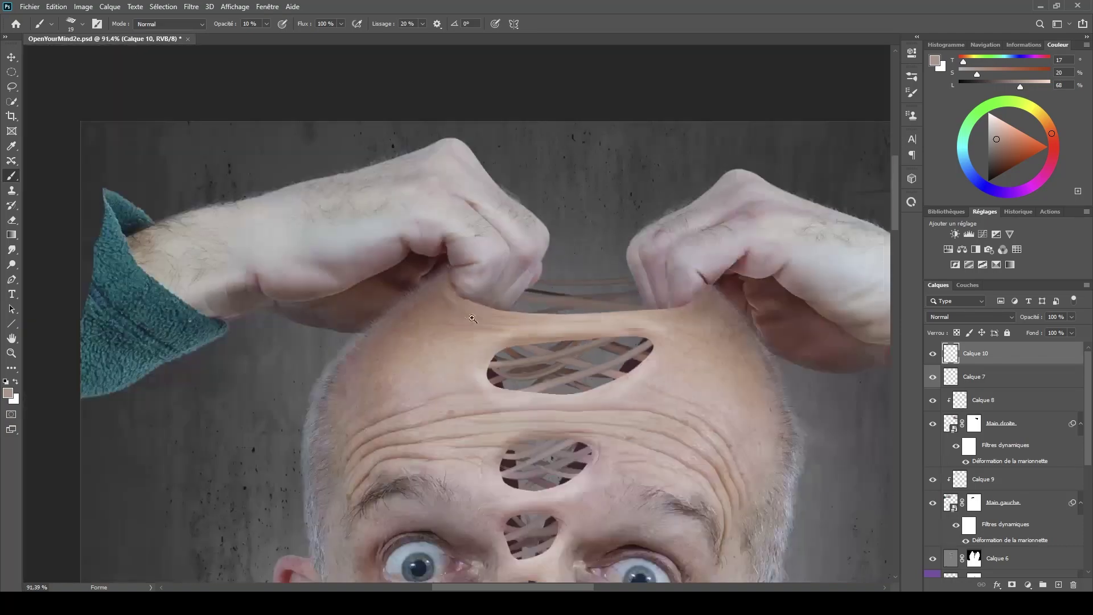
pyautogui.scroll(3, 587, 332)
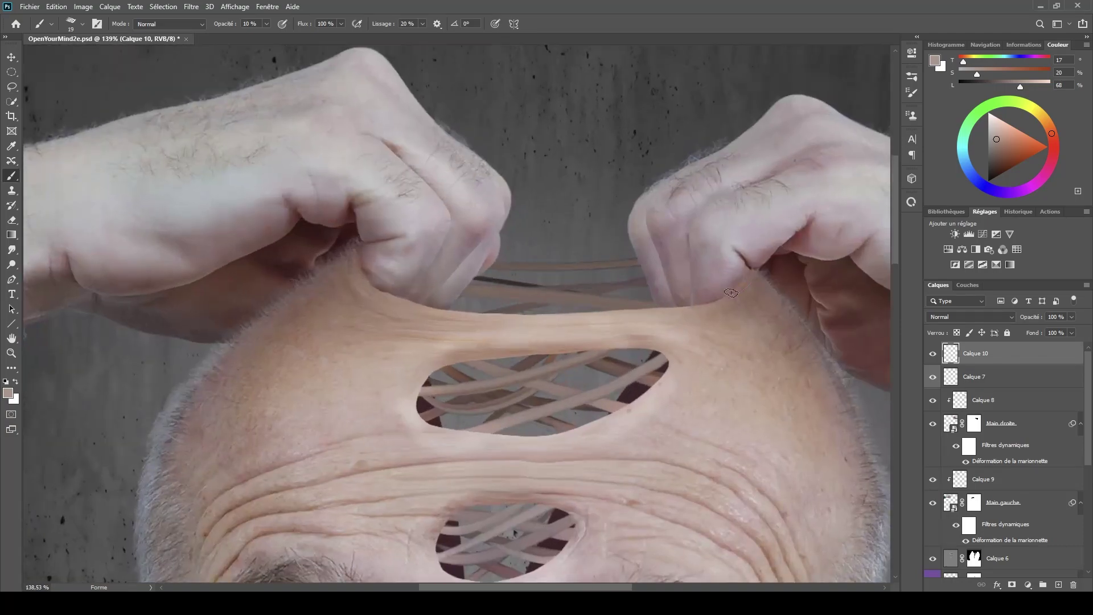
pyautogui.rightClick(740, 296)
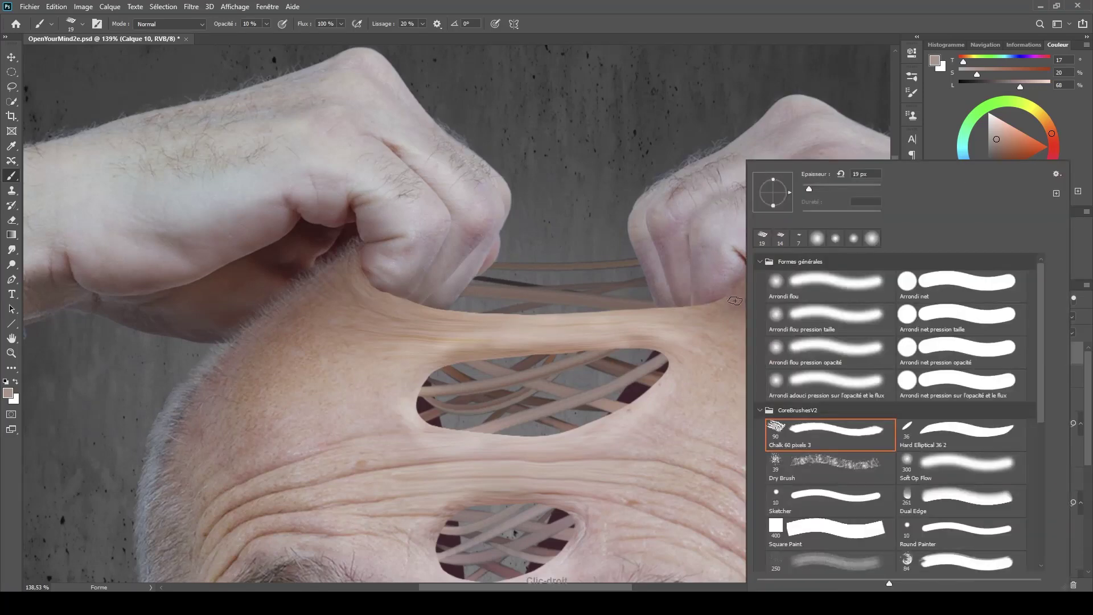
pyautogui.hotkey('ctrl', 'z')
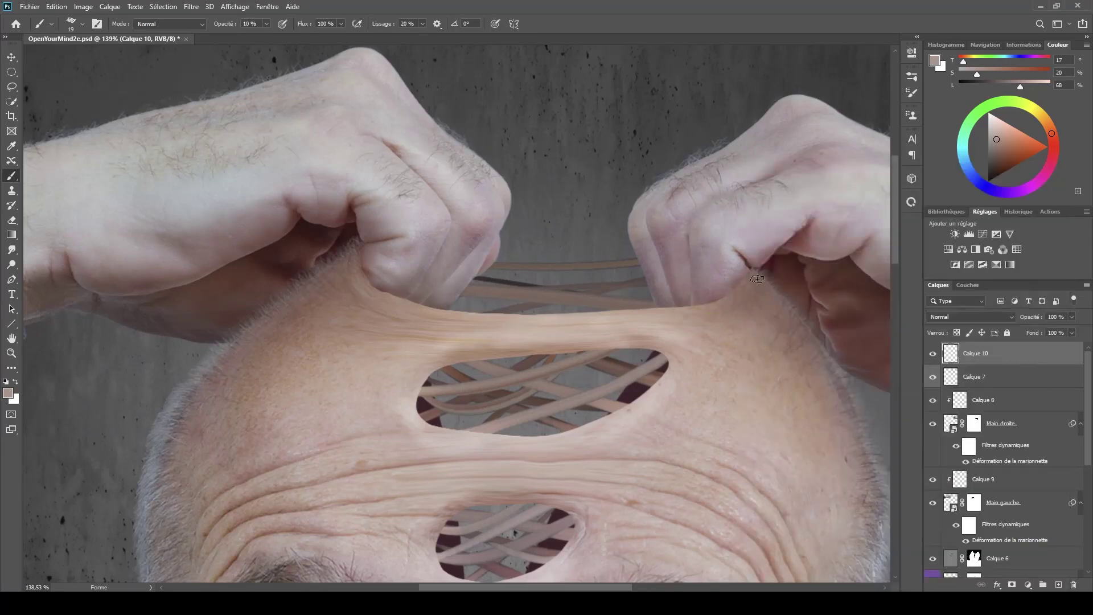
pyautogui.moveTo(736, 295); pyautogui.dragTo(744, 295)
pyautogui.keyDown('ctrl'); pyautogui.click(747, 283); pyautogui.keyUp('ctrl')
pyautogui.keyDown('alt'); pyautogui.rightClick(740, 296); pyautogui.keyUp('alt')
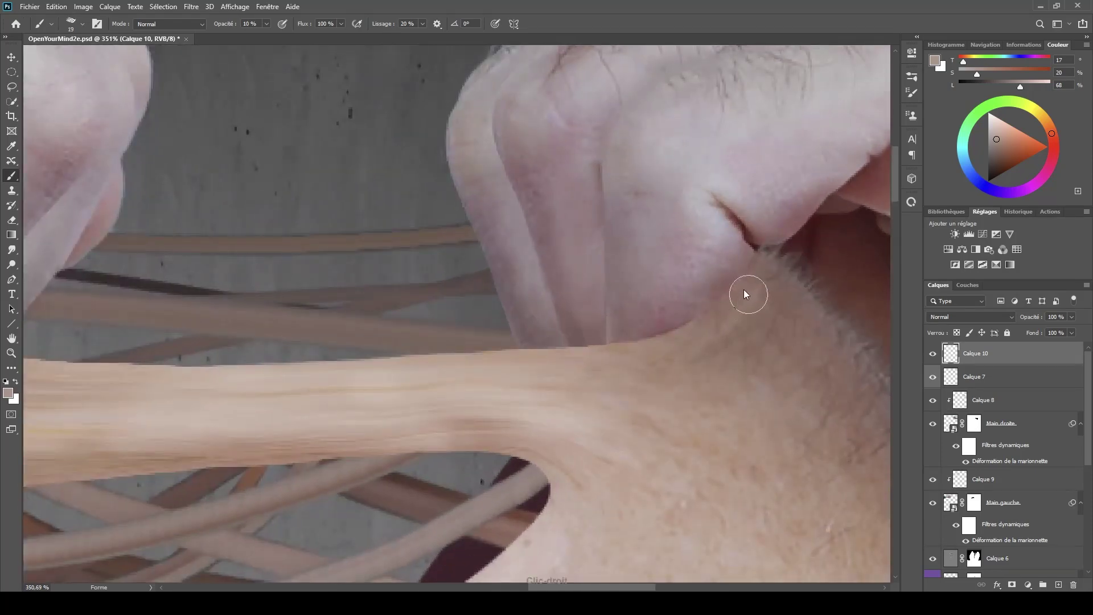
pyautogui.keyDown('alt'); pyautogui.rightClick(737, 291); pyautogui.keyUp('alt')
pyautogui.moveTo(999, 144); pyautogui.dragTo(994, 135)
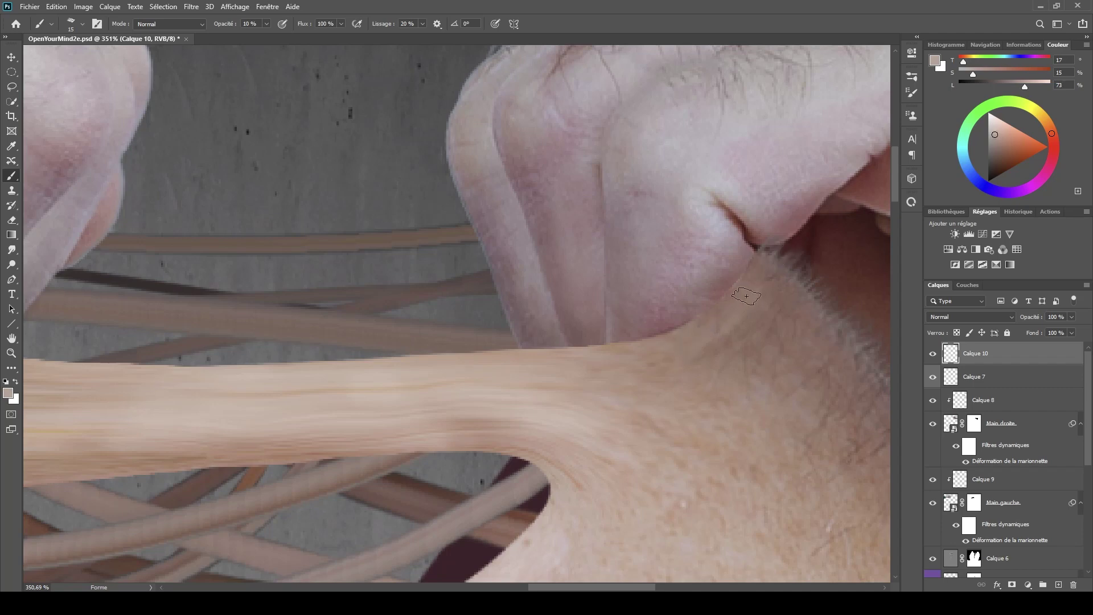
pyautogui.moveTo(555, 370); pyautogui.dragTo(442, 363)
pyautogui.click(205, 331)
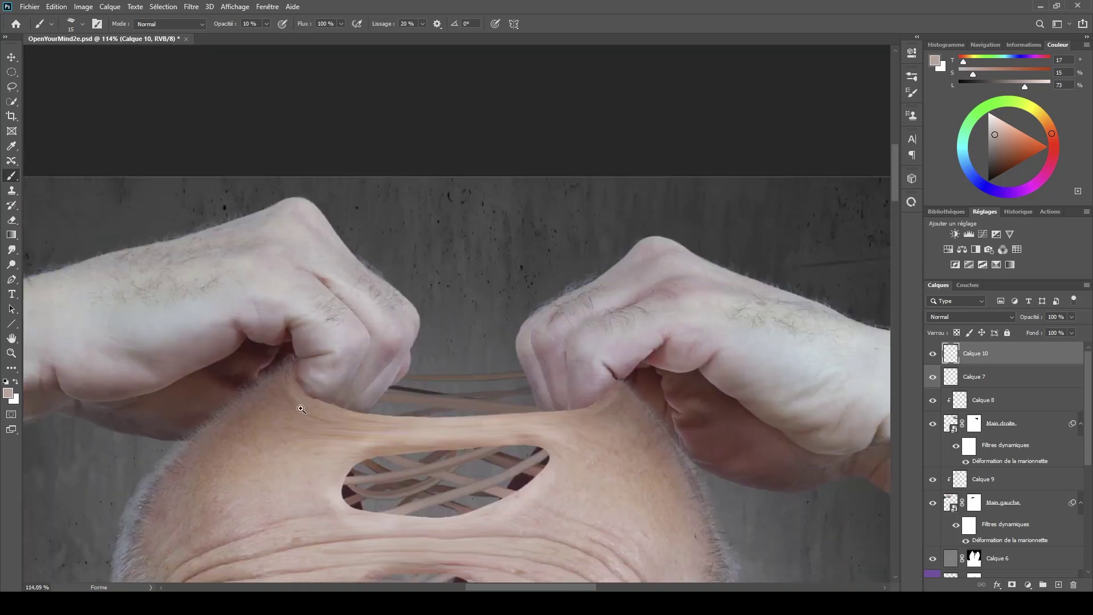
# - Compare the composite with and without the painted folds by toggling the visibility of layer Calque 10
pyautogui.scroll(-5, 179, 273)
pyautogui.scroll(-3, 415, 423)
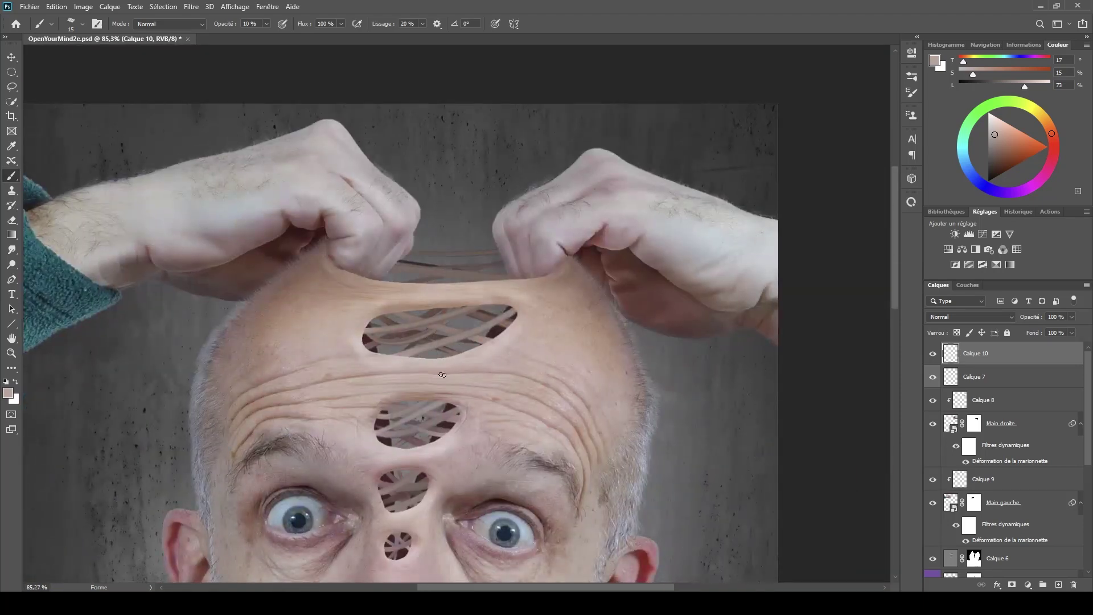
pyautogui.scroll(-2, 481, 421)
pyautogui.moveTo(481, 421); pyautogui.dragTo(478, 339)
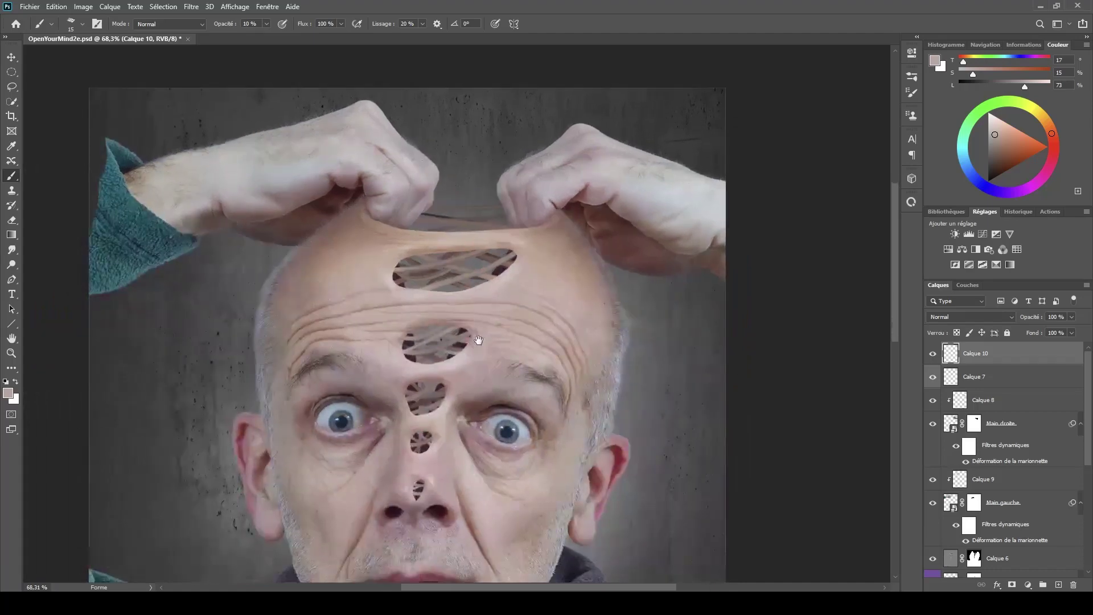
pyautogui.click(934, 354)
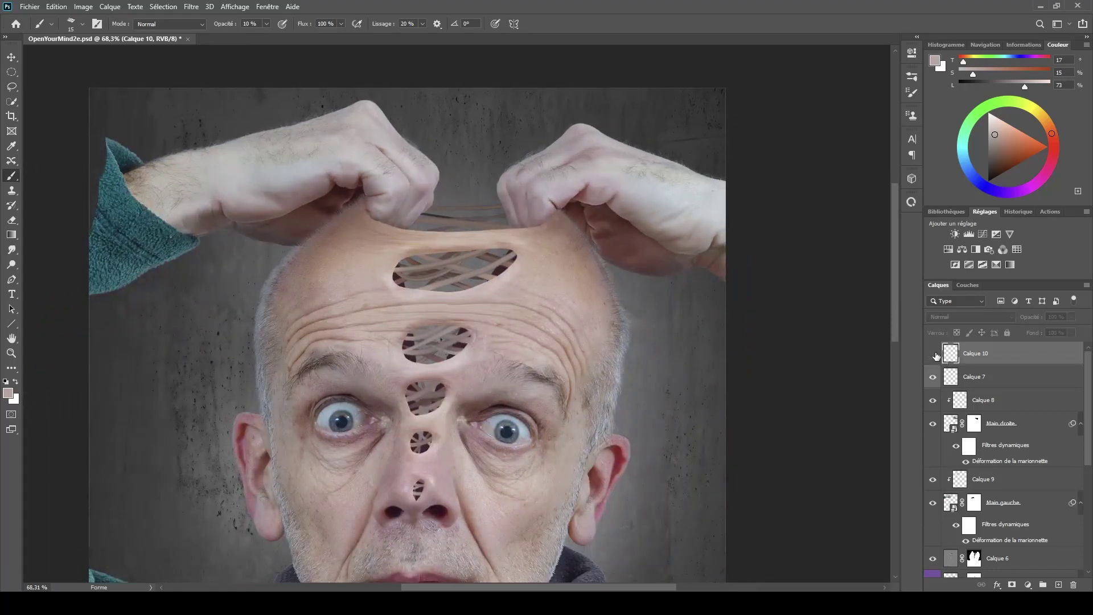
pyautogui.click(935, 354)
pyautogui.click(936, 353)
pyautogui.click(936, 352)
pyautogui.click(936, 352)
pyautogui.click(936, 352)
# - Sample the skin beside the left fingers, darken it to hue 18, saturation 45, brightness 41, and paint dark folds along the pinched skin
pyautogui.scroll(3, 534, 287)
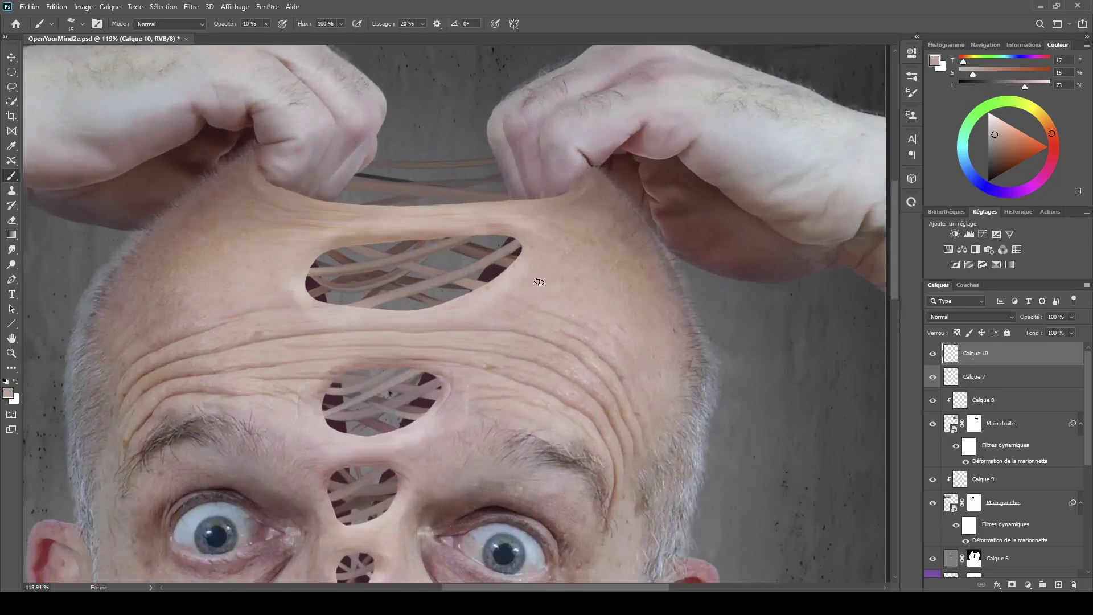
pyautogui.moveTo(545, 273); pyautogui.dragTo(583, 189)
pyautogui.scroll(7, 218, 205)
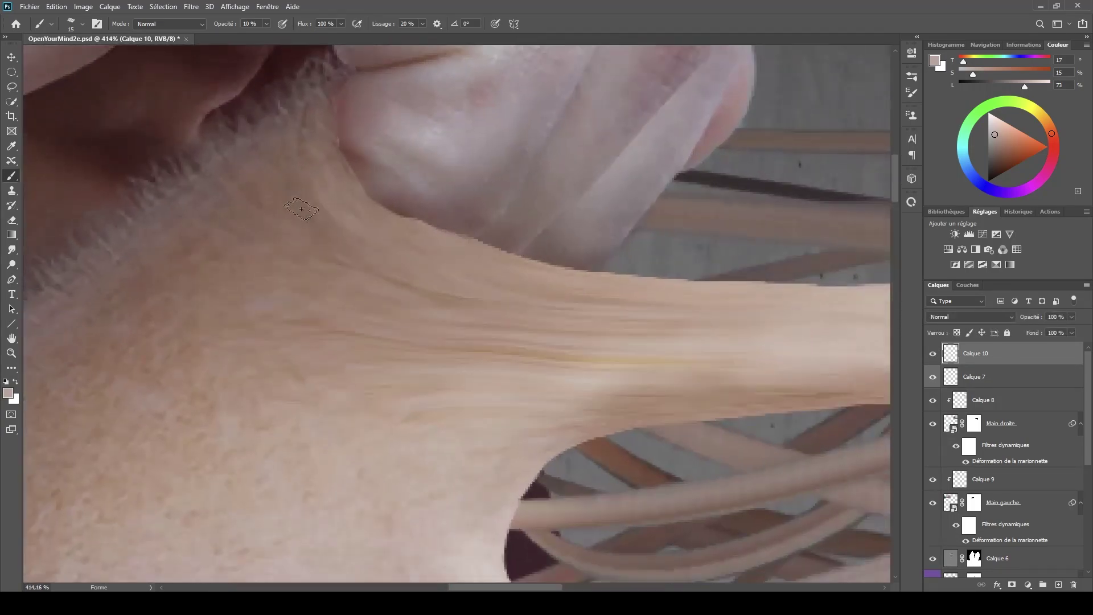
pyautogui.keyDown('alt'); pyautogui.click(273, 212); pyautogui.keyUp('alt')
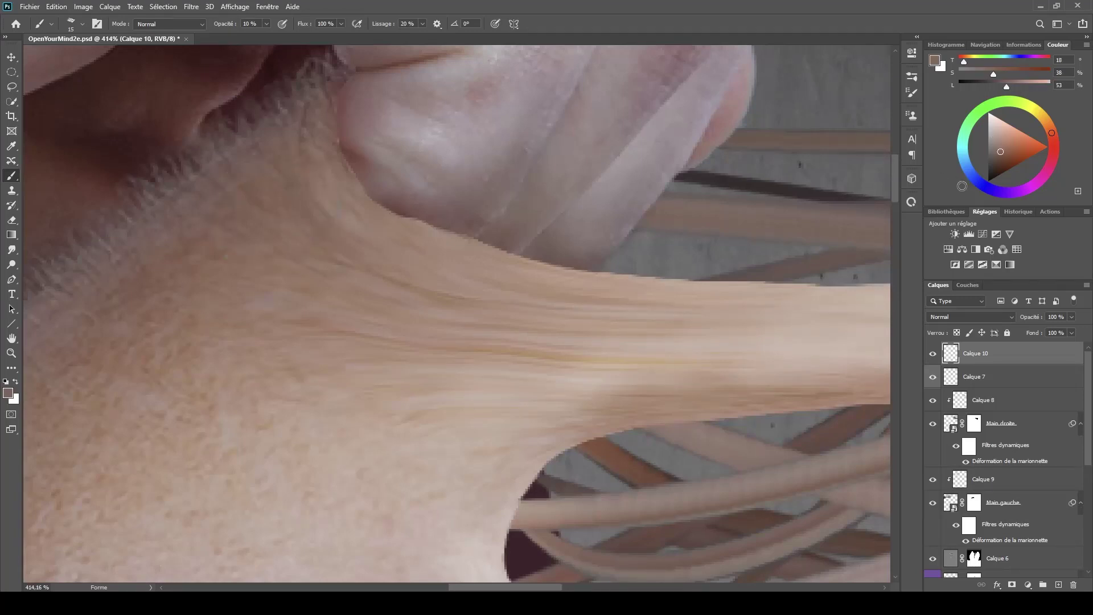
pyautogui.moveTo(998, 156); pyautogui.dragTo(997, 159)
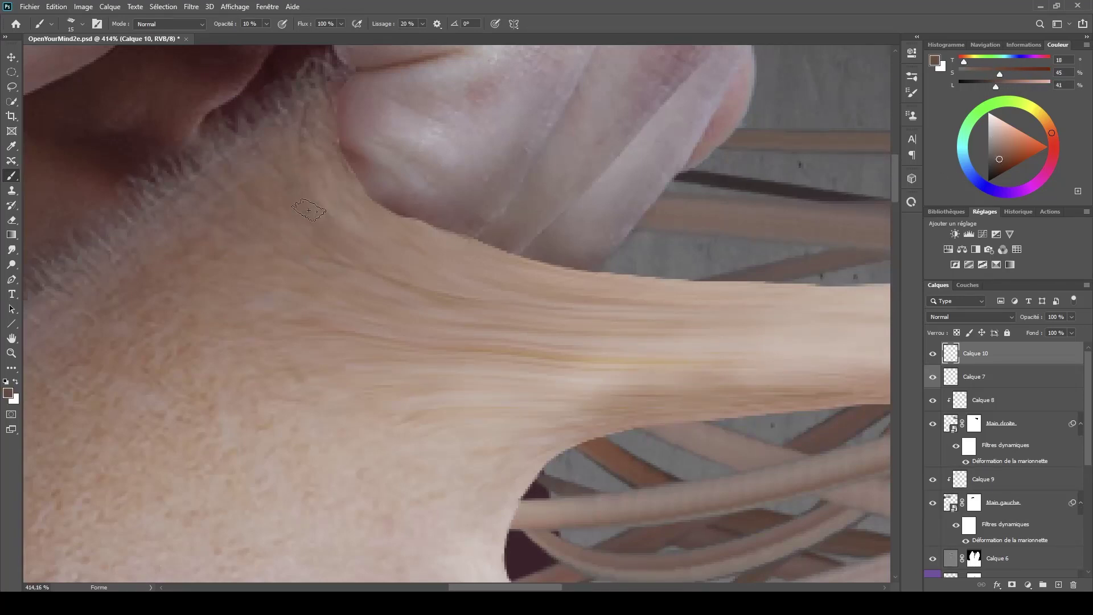
pyautogui.moveTo(296, 185); pyautogui.dragTo(321, 215)
pyautogui.moveTo(269, 168); pyautogui.dragTo(319, 217)
pyautogui.moveTo(381, 267); pyautogui.dragTo(394, 286)
pyautogui.moveTo(254, 181); pyautogui.dragTo(266, 193)
# - Blend the left folds with sampled skin tones, ending on hue 20, saturation 34, brightness 61, and compare with Calque 10 hidden and shown
pyautogui.keyDown('alt'); pyautogui.click(269, 208); pyautogui.keyUp('alt')
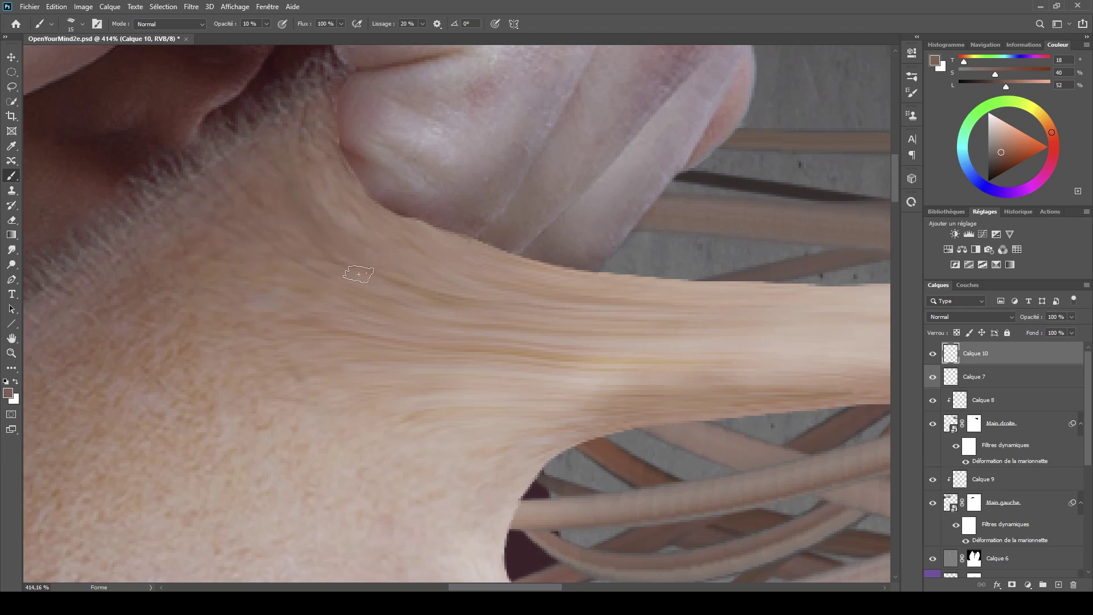
pyautogui.keyDown('alt'); pyautogui.click(326, 263); pyautogui.keyUp('alt')
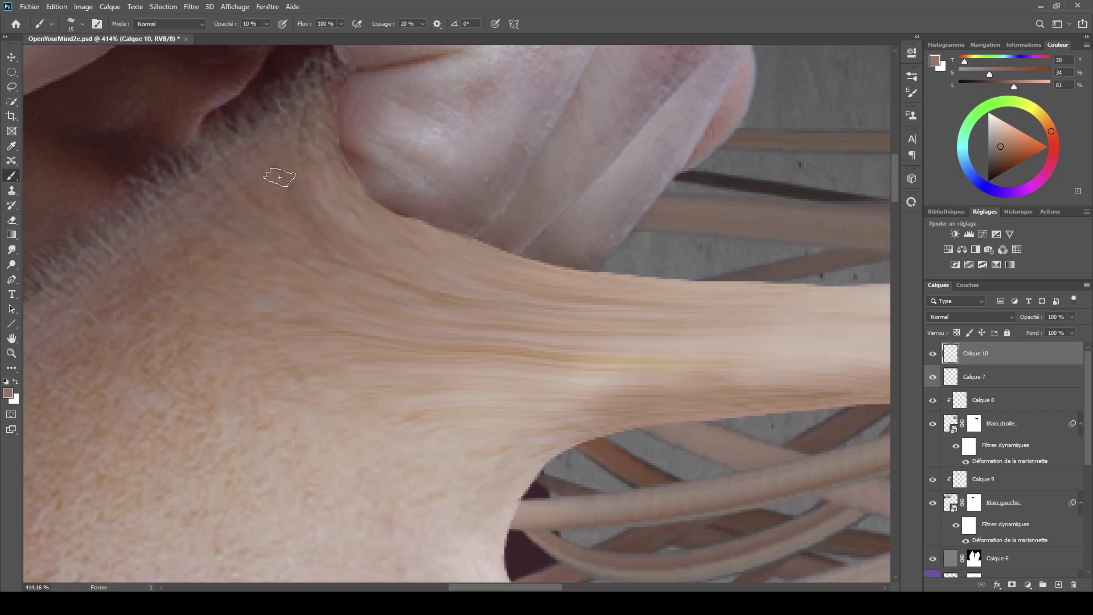
pyautogui.scroll(-6, 403, 329)
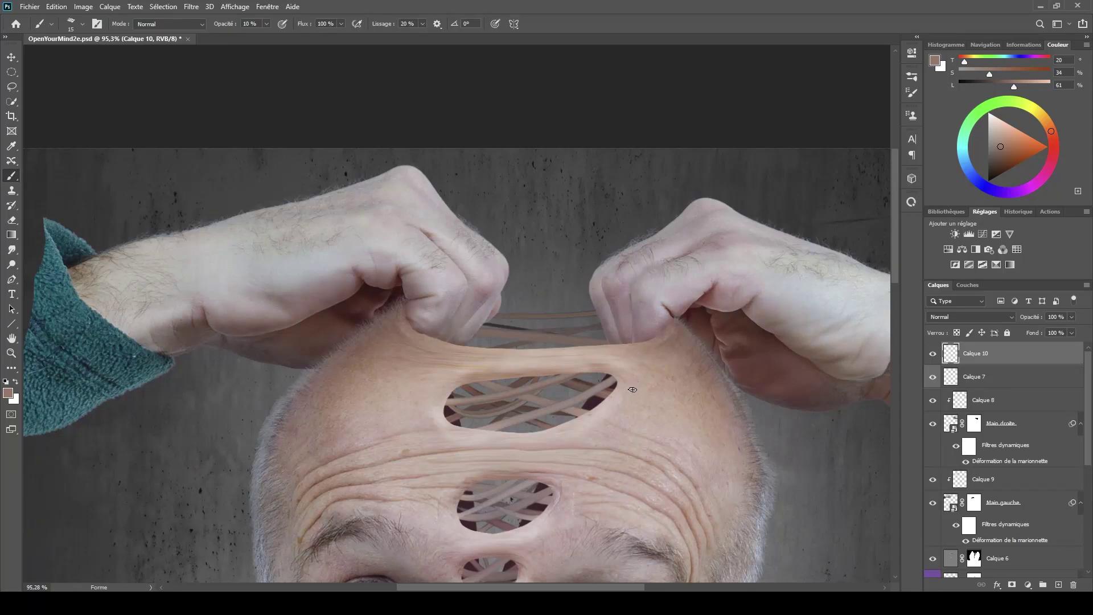
pyautogui.hotkey('ctrl', ',')
pyautogui.hotkey('ctrl', ',')
# - Lighten the brush colour to hue 20, saturation 16, brightness 72 and paint highlights along the folds stretching from the left fingers
pyautogui.moveTo(382, 336); pyautogui.dragTo(473, 345)
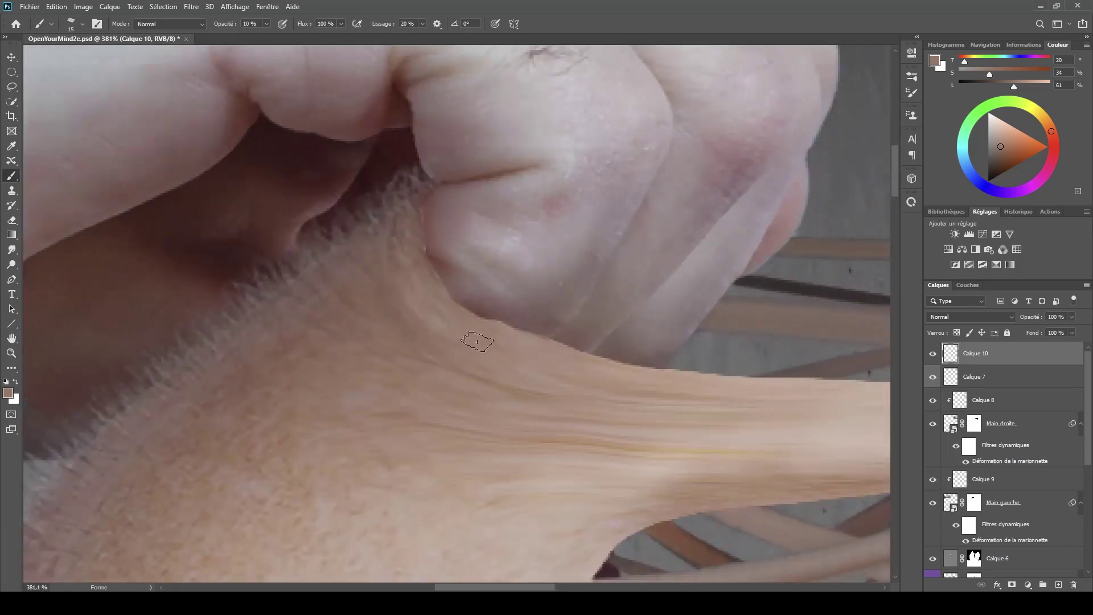
pyautogui.click(997, 144)
pyautogui.click(996, 135)
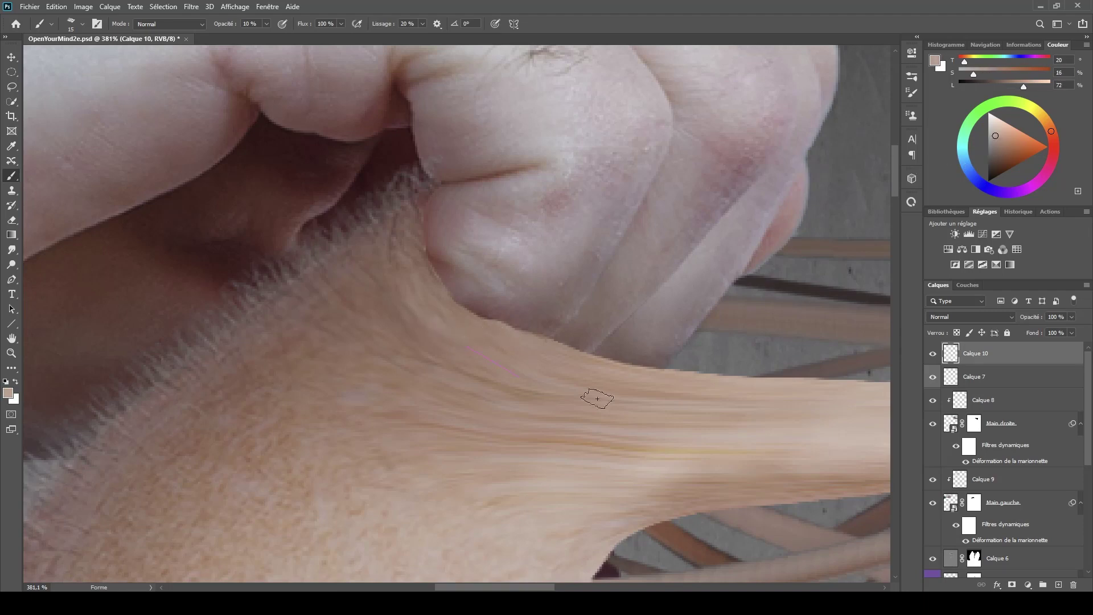
pyautogui.keyDown('alt'); pyautogui.rightClick(527, 380); pyautogui.keyUp('alt')
pyautogui.moveTo(480, 350)
pyautogui.mouseDown()
pyautogui.moveTo(637, 396)
pyautogui.moveTo(572, 363)
pyautogui.moveTo(496, 351)
pyautogui.moveTo(648, 392)
pyautogui.mouseUp()
pyautogui.moveTo(526, 366); pyautogui.dragTo(637, 394)
pyautogui.keyDown('alt'); pyautogui.rightClick(532, 371); pyautogui.keyUp('alt')
pyautogui.moveTo(544, 367)
pyautogui.mouseDown()
pyautogui.moveTo(696, 377)
pyautogui.moveTo(552, 371)
pyautogui.moveTo(462, 348)
pyautogui.moveTo(511, 379)
pyautogui.moveTo(525, 362)
pyautogui.moveTo(482, 350)
pyautogui.moveTo(647, 387)
pyautogui.moveTo(586, 433)
pyautogui.mouseUp()
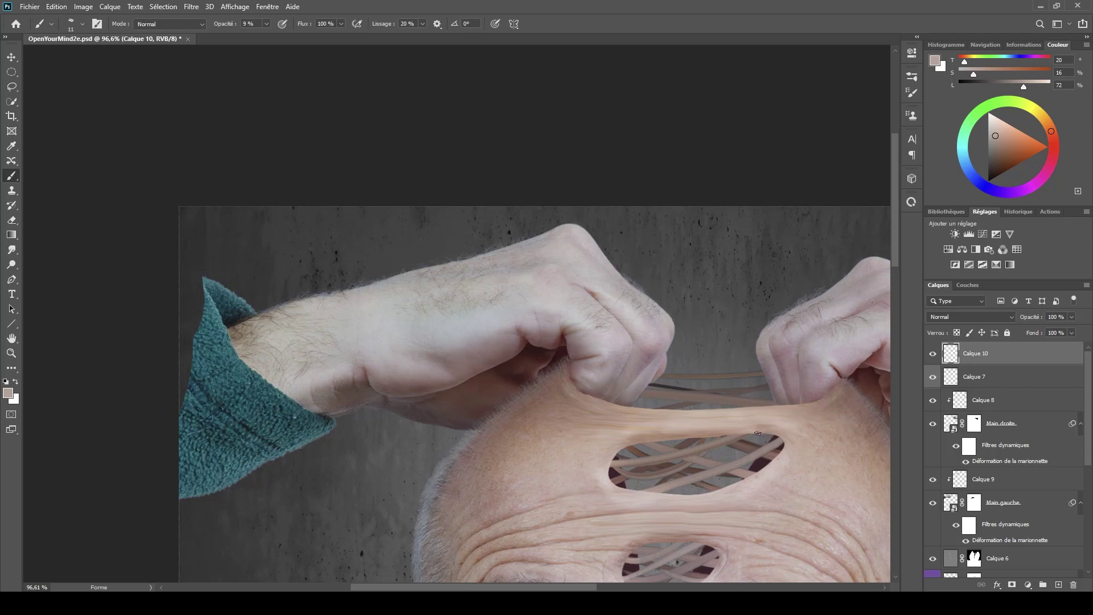
# - Reduce the brush to 9 px at 9% opacity and paint fine light folds from the right fingers toward the stretched skin strip
pyautogui.moveTo(801, 411)
pyautogui.mouseDown()
pyautogui.moveTo(851, 407)
pyautogui.moveTo(804, 403)
pyautogui.moveTo(643, 319)
pyautogui.moveTo(739, 337)
pyautogui.mouseUp()
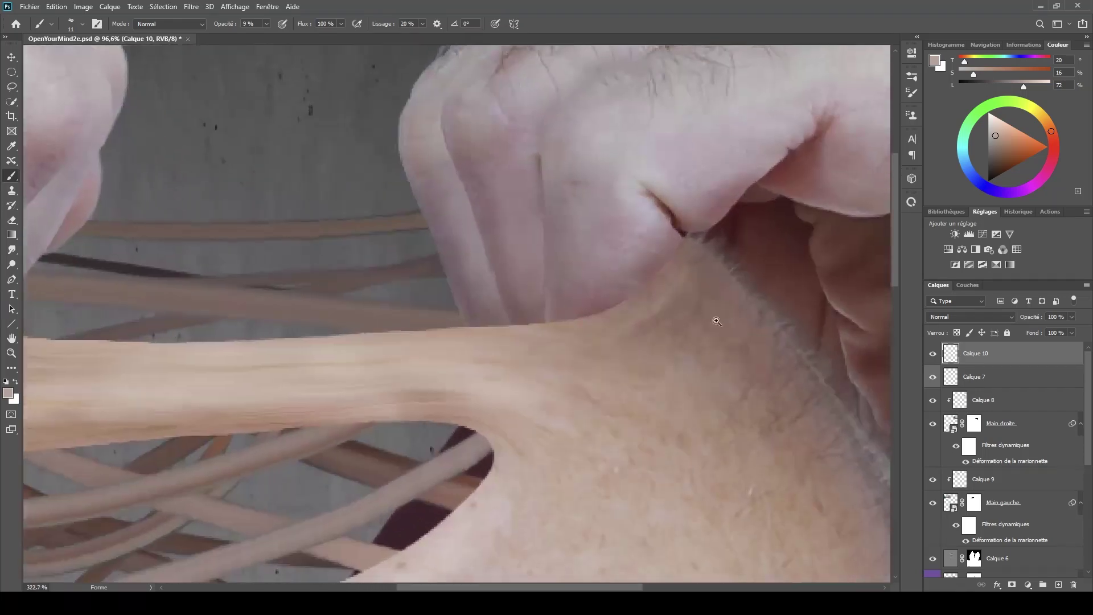
pyautogui.moveTo(644, 321); pyautogui.dragTo(642, 322)
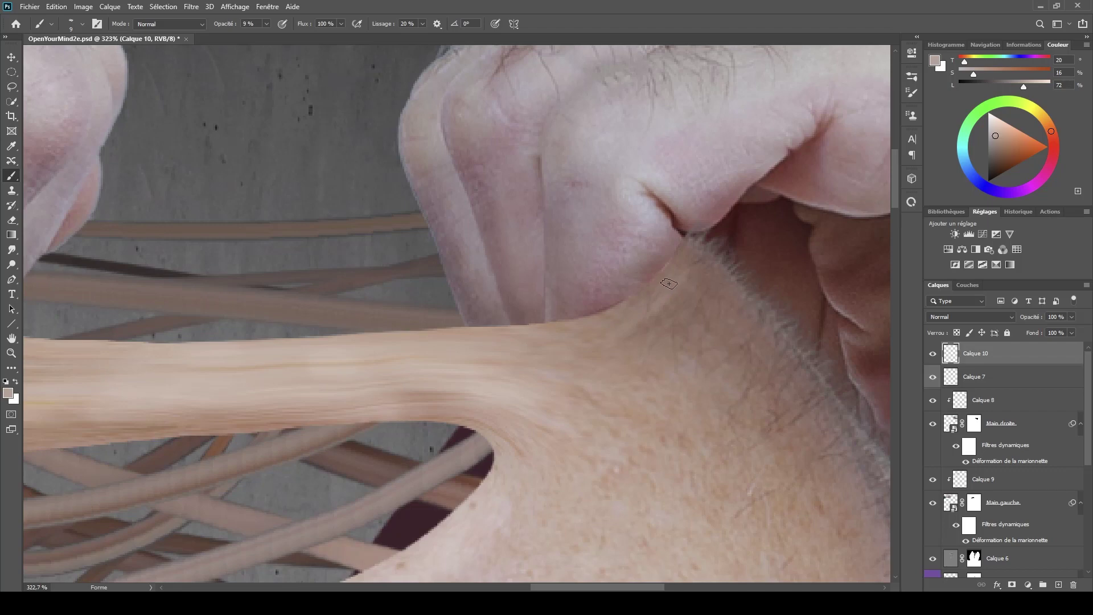
pyautogui.moveTo(669, 283); pyautogui.dragTo(558, 340)
pyautogui.moveTo(620, 321); pyautogui.dragTo(523, 344)
pyautogui.moveTo(578, 393); pyautogui.dragTo(552, 332)
# - Darken the brush colour to hue 20, saturation 22, brightness 63 and shade the skin below the left fingers, enlarging the brush to 20 px at 8% opacity
pyautogui.scroll(-2, 545, 399)
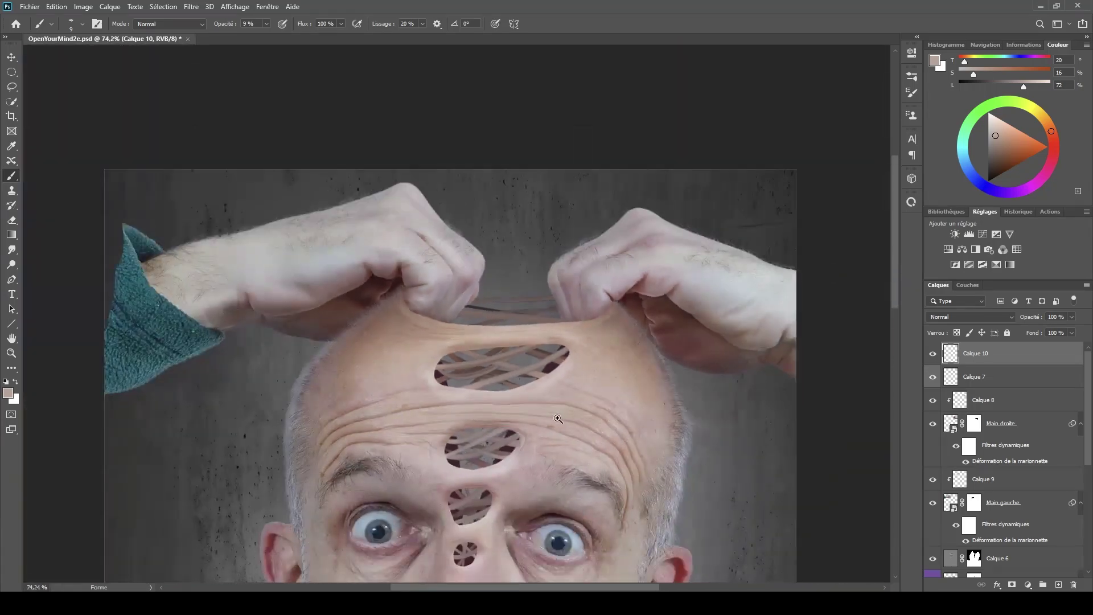
pyautogui.moveTo(559, 433); pyautogui.dragTo(568, 331)
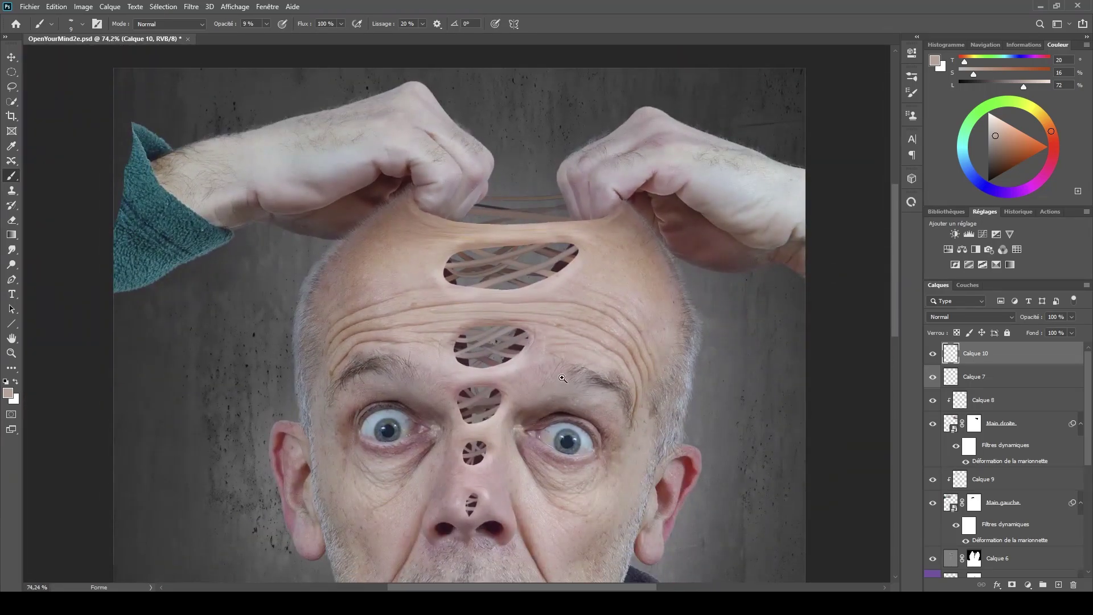
pyautogui.scroll(-1, 562, 378)
pyautogui.moveTo(562, 514); pyautogui.dragTo(542, 411)
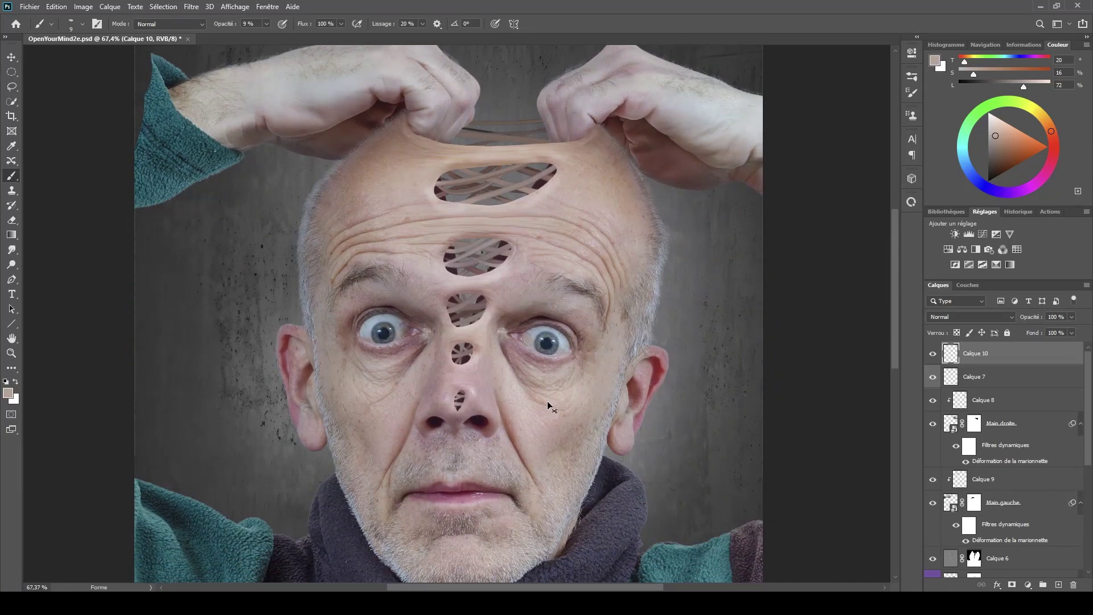
pyautogui.scroll(-2, 548, 405)
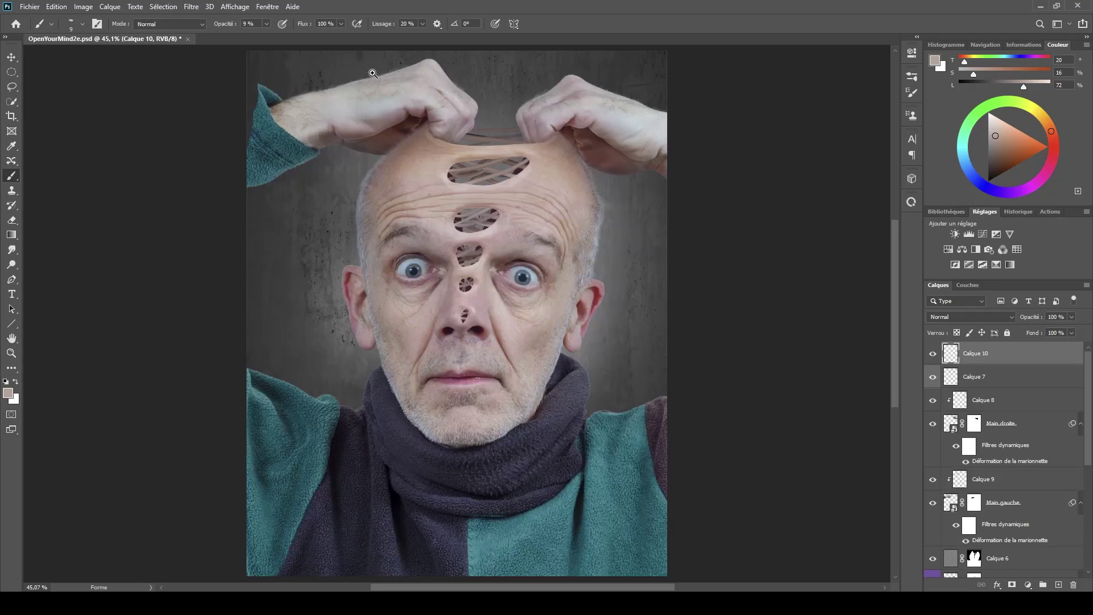
pyautogui.scroll(9, 421, 144)
pyautogui.moveTo(471, 261); pyautogui.dragTo(481, 319)
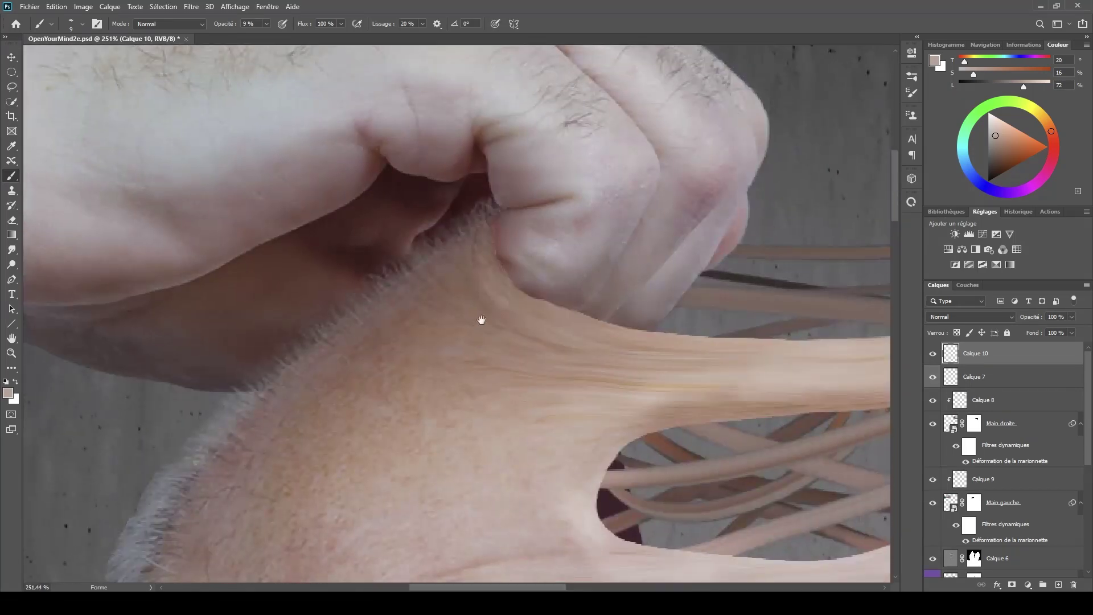
pyautogui.click(996, 142)
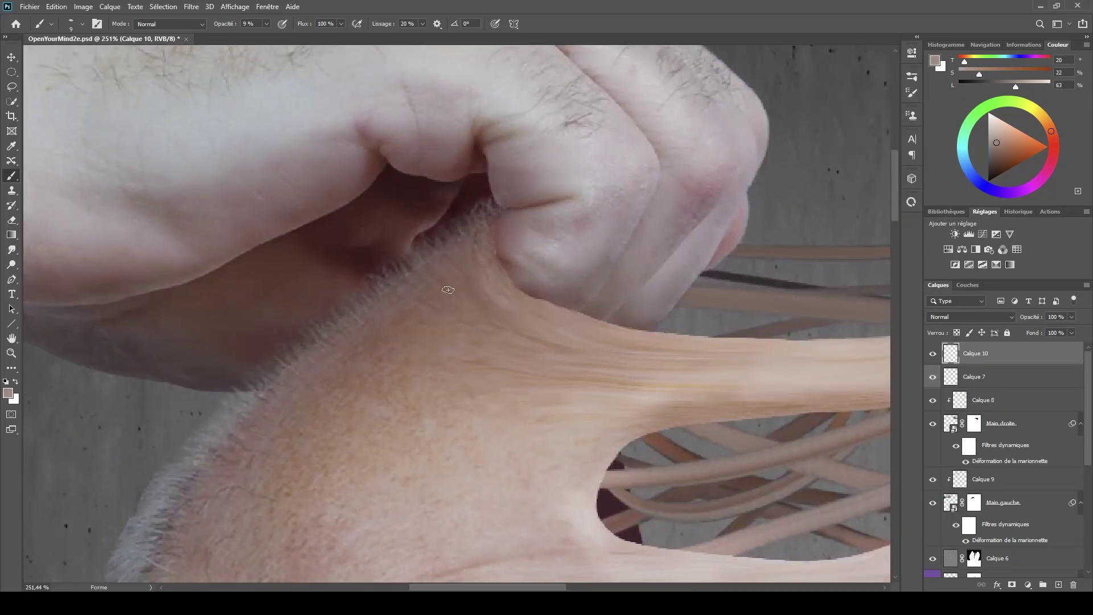
pyautogui.moveTo(448, 290); pyautogui.dragTo(461, 289)
pyautogui.moveTo(518, 326)
pyautogui.mouseDown()
pyautogui.moveTo(447, 286)
pyautogui.moveTo(512, 315)
pyautogui.moveTo(444, 291)
pyautogui.moveTo(515, 335)
pyautogui.moveTo(457, 279)
pyautogui.moveTo(528, 360)
pyautogui.moveTo(446, 291)
pyautogui.moveTo(493, 345)
pyautogui.moveTo(501, 335)
pyautogui.moveTo(478, 339)
pyautogui.mouseUp()
pyautogui.moveTo(532, 413); pyautogui.dragTo(503, 423)
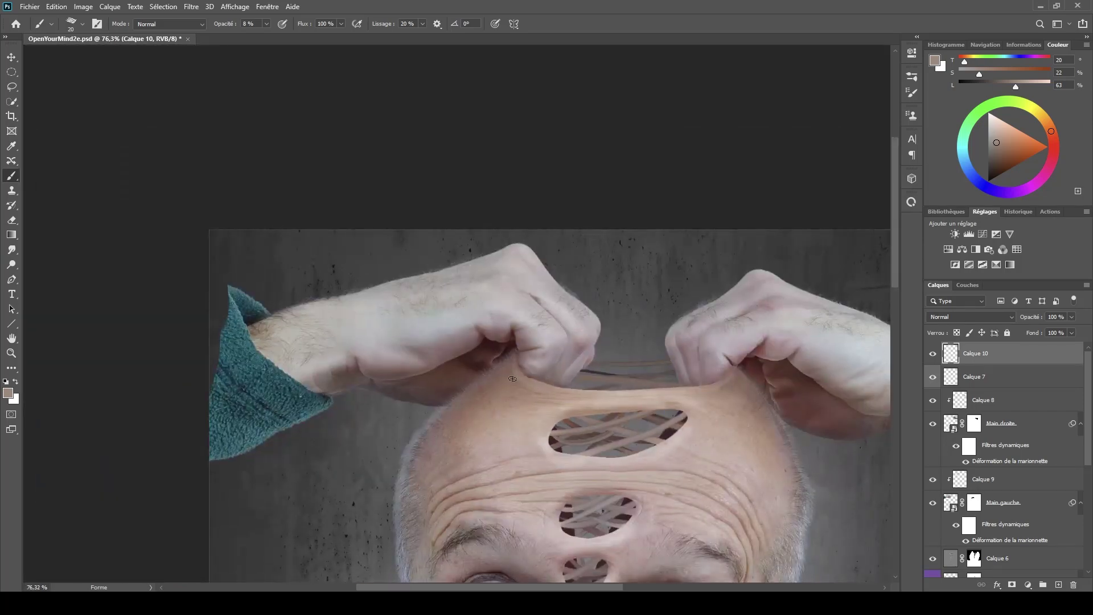
# - Lighten the brush colour to hue 20, saturation 15, brightness 72 and paint light folds at 7% opacity on the skin below the right fingers
pyautogui.moveTo(518, 399); pyautogui.dragTo(549, 400)
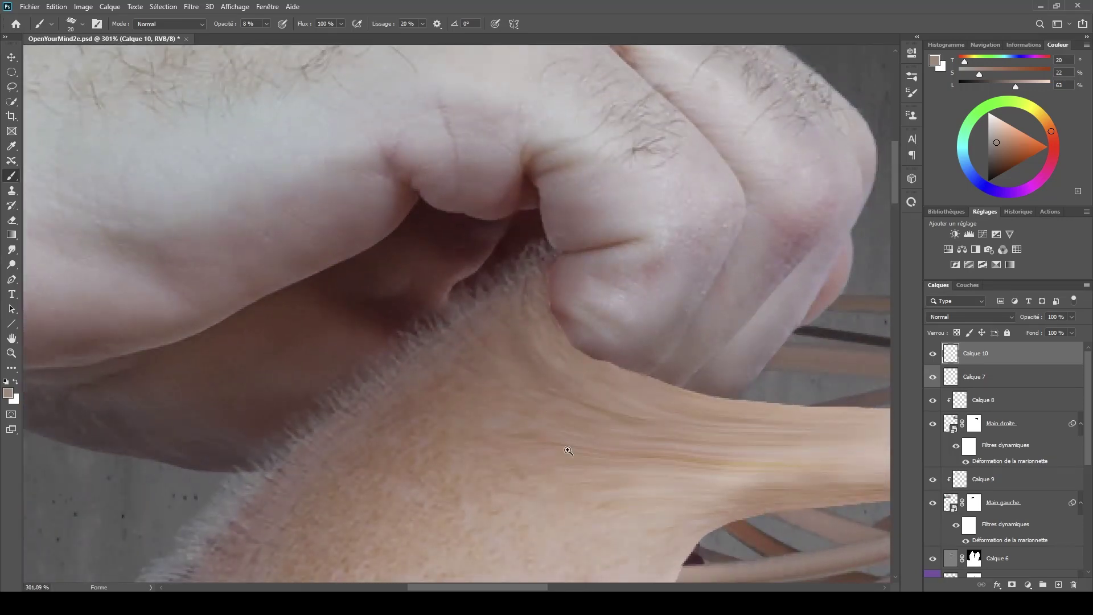
pyautogui.moveTo(570, 451)
pyautogui.mouseDown()
pyautogui.moveTo(556, 454)
pyautogui.moveTo(386, 331)
pyautogui.mouseUp()
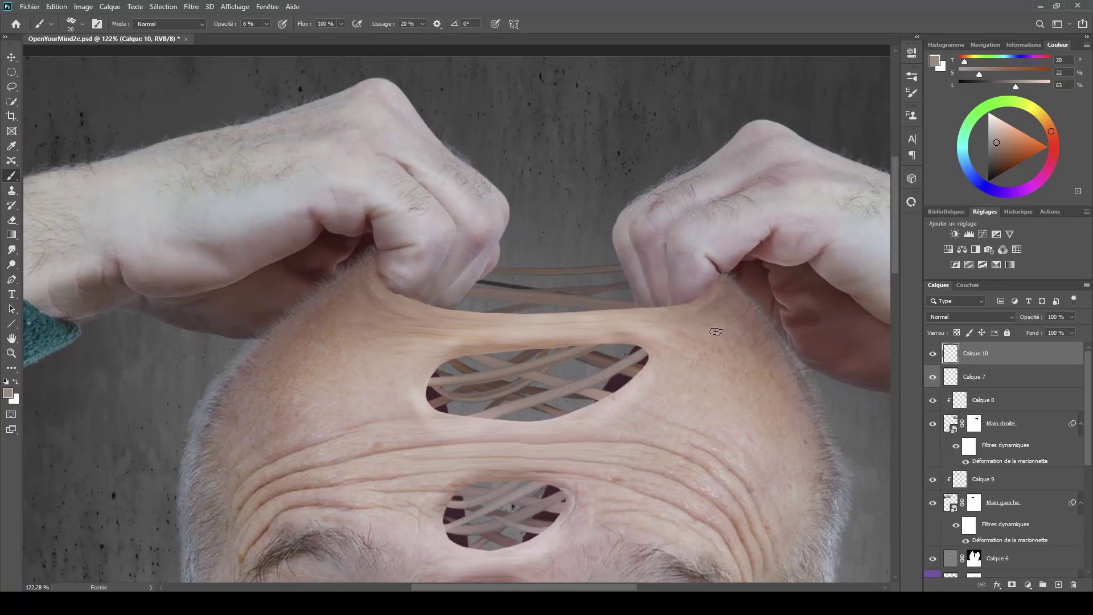
pyautogui.moveTo(647, 354); pyautogui.dragTo(631, 357)
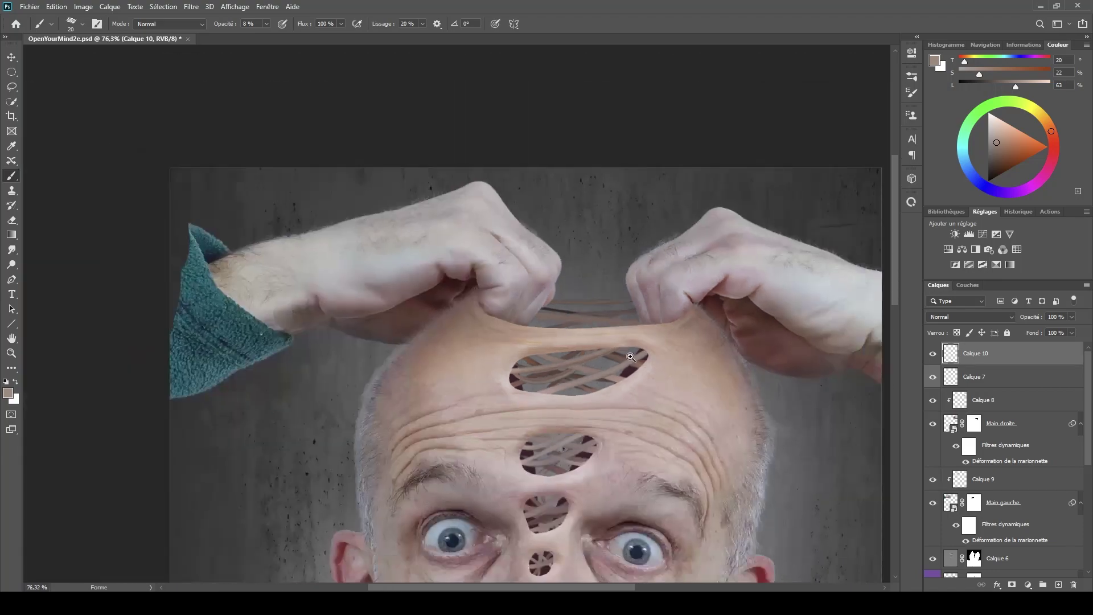
pyautogui.moveTo(699, 323); pyautogui.dragTo(774, 334)
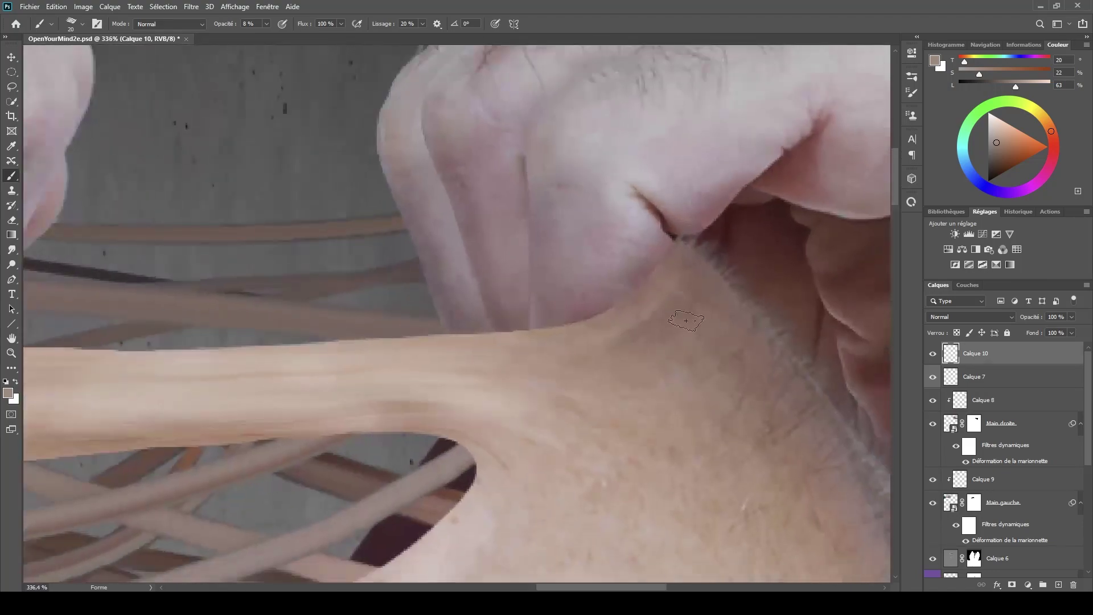
pyautogui.keyDown('alt'); pyautogui.click(684, 321); pyautogui.keyUp('alt')
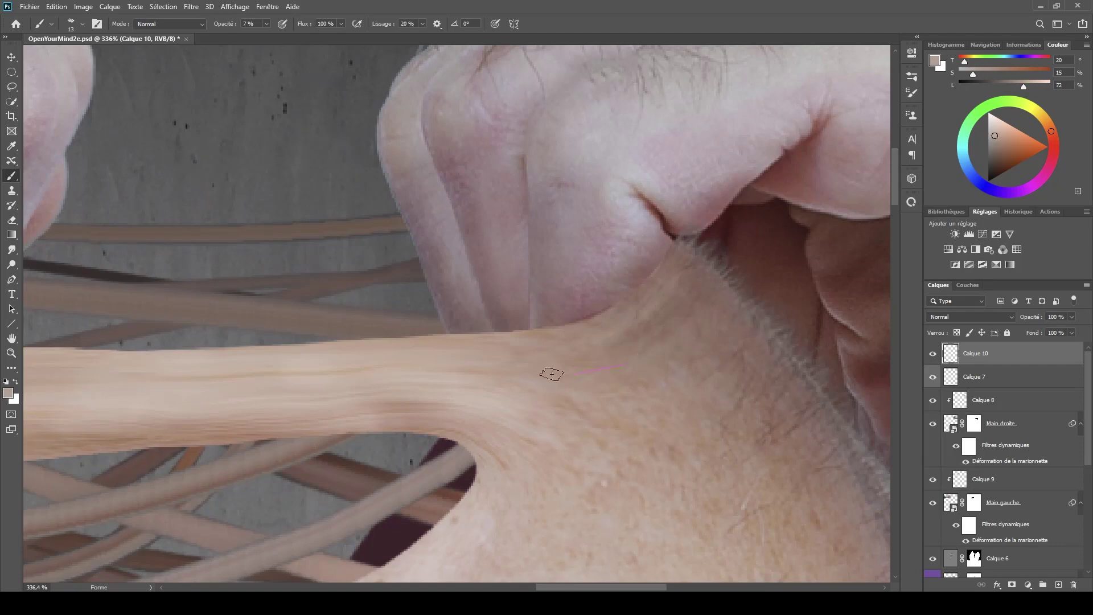
pyautogui.moveTo(593, 393); pyautogui.dragTo(546, 381)
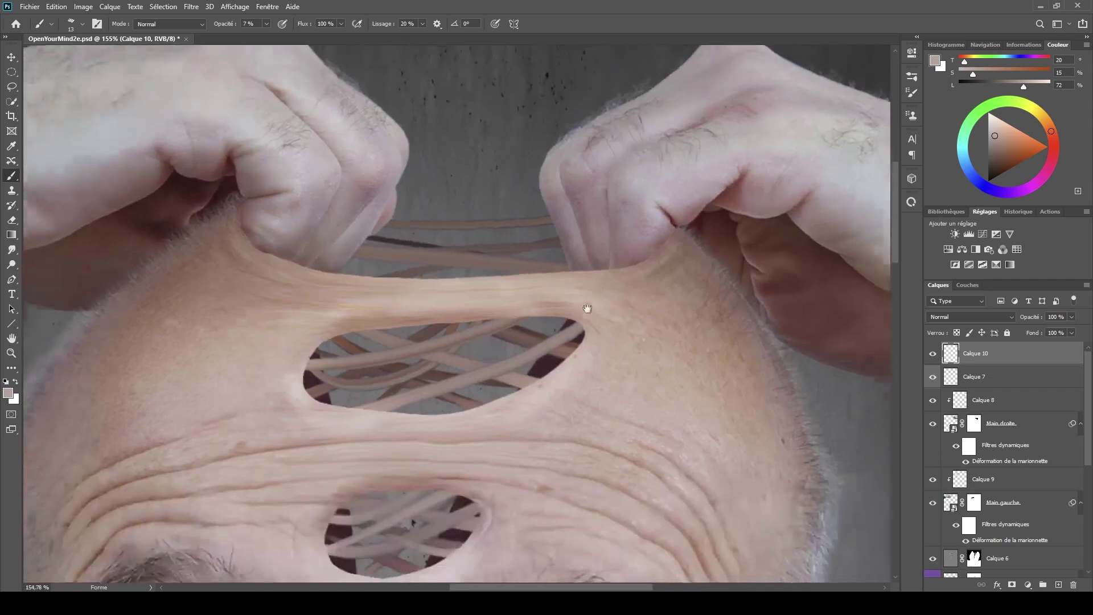
# - Lighten the brush colour to hue 20, saturation 9, brightness 81 and paint fine highlights at 6% opacity on the skin below the right fingers
pyautogui.moveTo(605, 334); pyautogui.dragTo(741, 243)
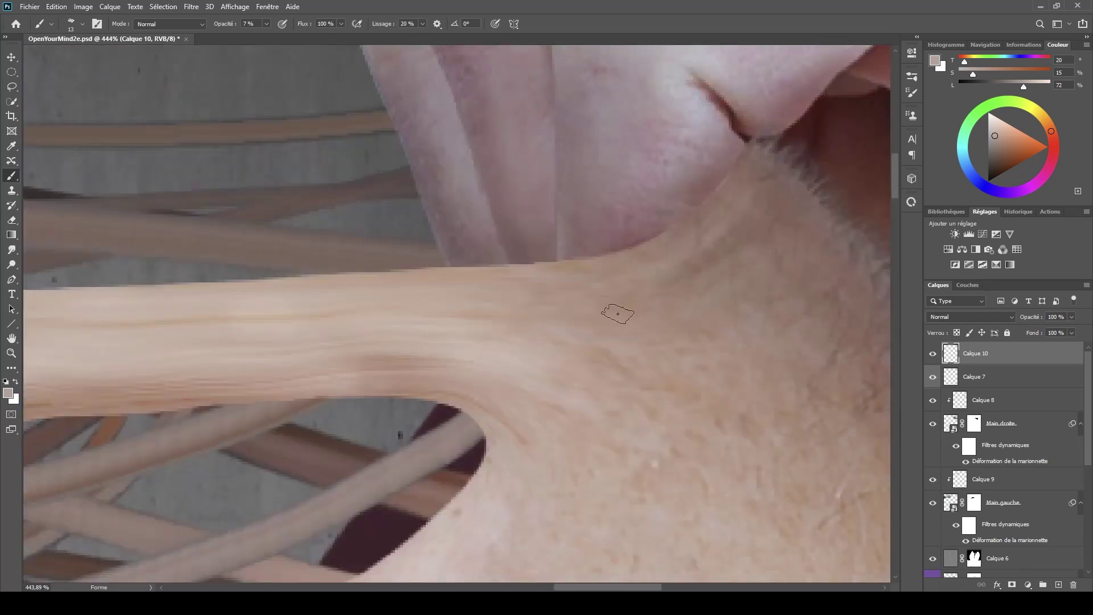
pyautogui.moveTo(614, 309)
pyautogui.mouseDown()
pyautogui.moveTo(582, 354)
pyautogui.moveTo(613, 357)
pyautogui.moveTo(660, 338)
pyautogui.mouseUp()
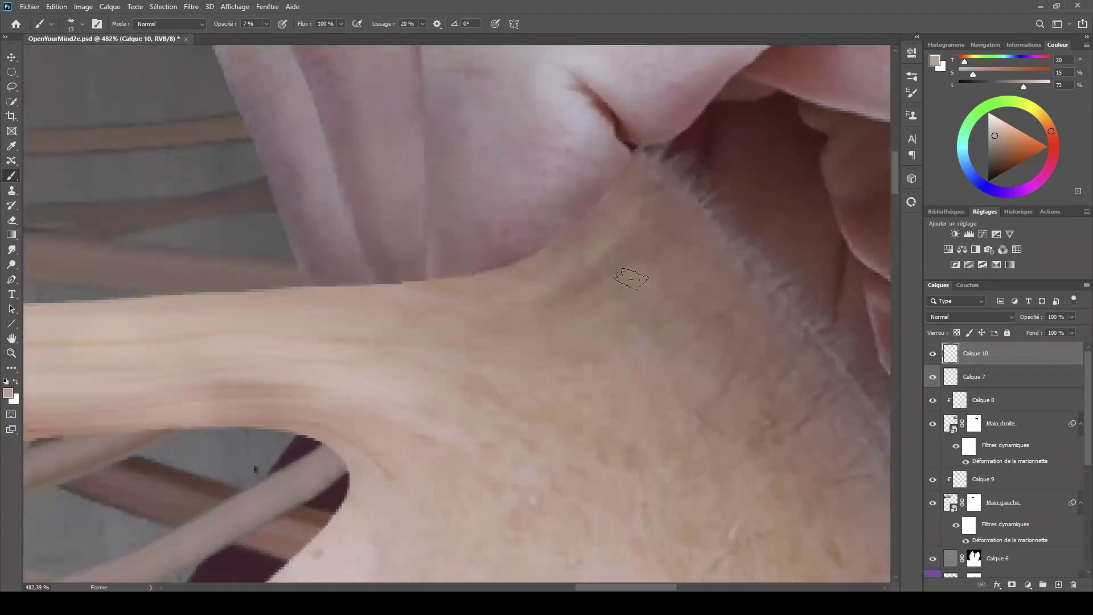
pyautogui.moveTo(622, 288); pyautogui.dragTo(632, 275)
pyautogui.moveTo(989, 155); pyautogui.dragTo(992, 127)
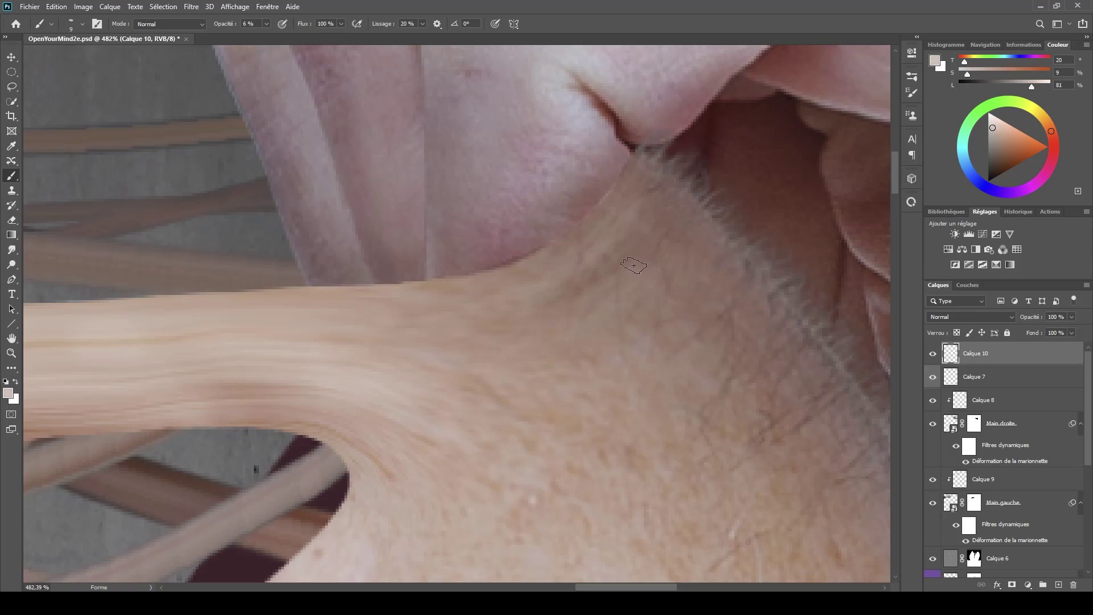
pyautogui.moveTo(634, 266)
pyautogui.mouseDown()
pyautogui.moveTo(631, 280)
pyautogui.moveTo(520, 344)
pyautogui.mouseUp()
# - Compare the pinched skin and the forehead with Calque 10 hidden and shown, from several distances
pyautogui.scroll(-5, 534, 371)
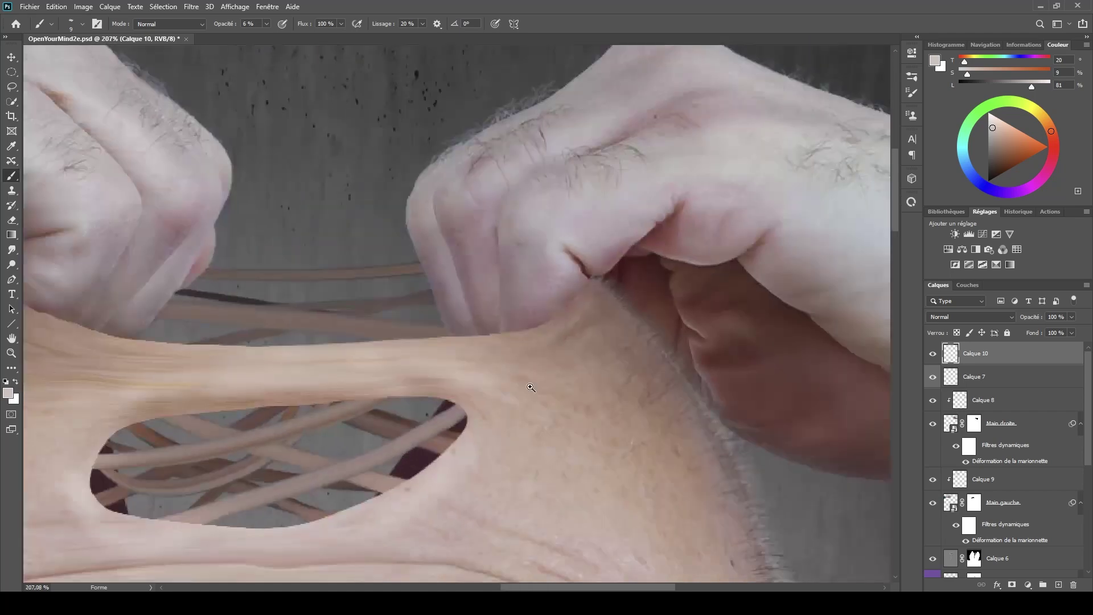
pyautogui.scroll(-4, 530, 387)
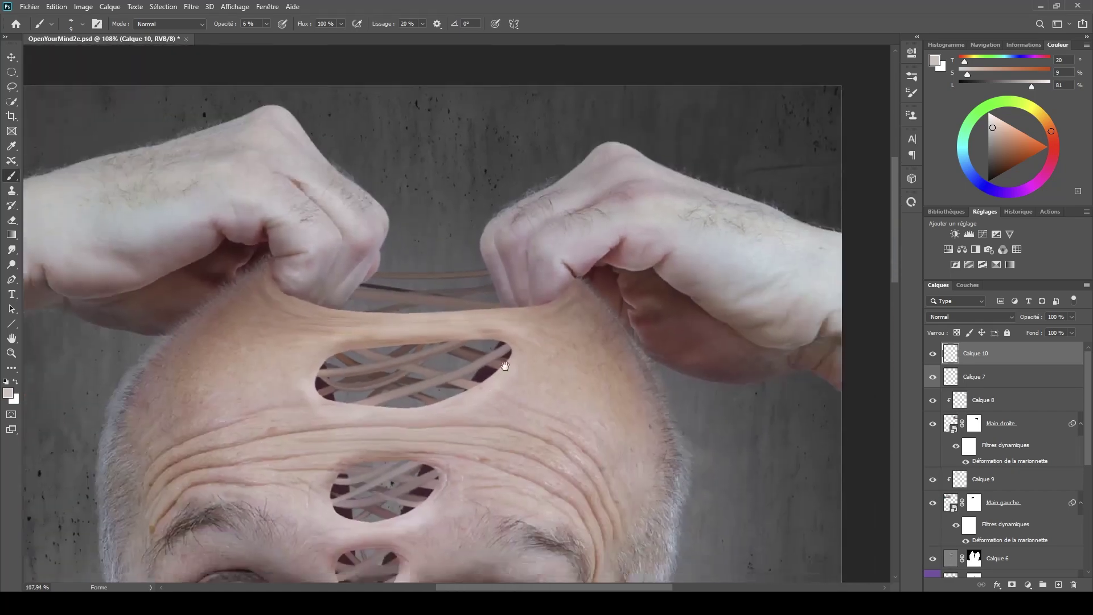
pyautogui.moveTo(504, 366); pyautogui.dragTo(533, 288)
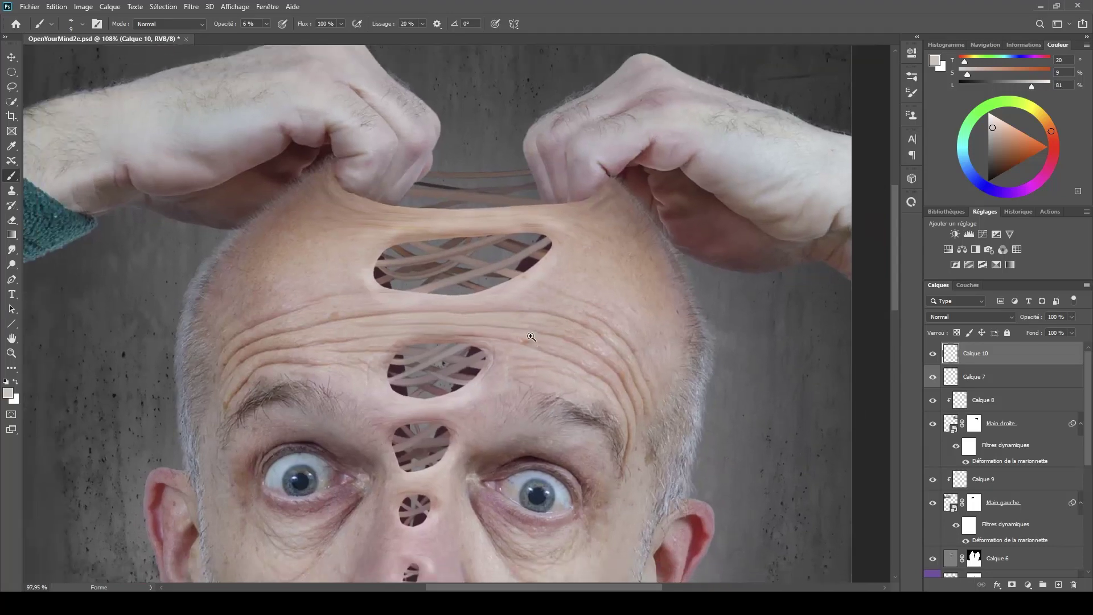
pyautogui.scroll(3, 539, 338)
pyautogui.moveTo(550, 342); pyautogui.dragTo(563, 398)
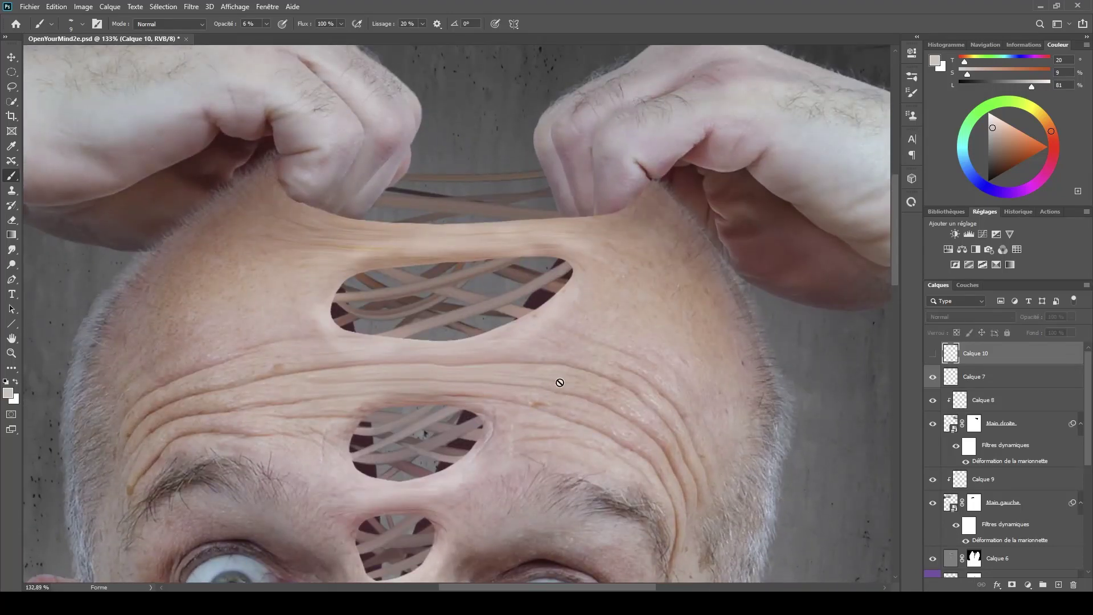
pyautogui.scroll(-3, 555, 388)
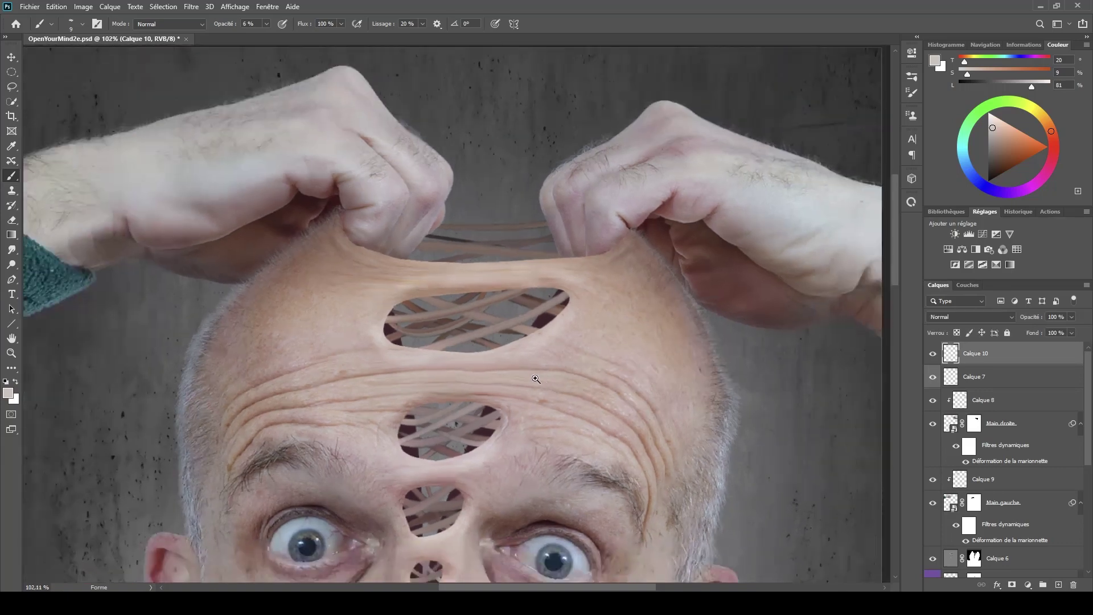
pyautogui.scroll(3, 488, 223)
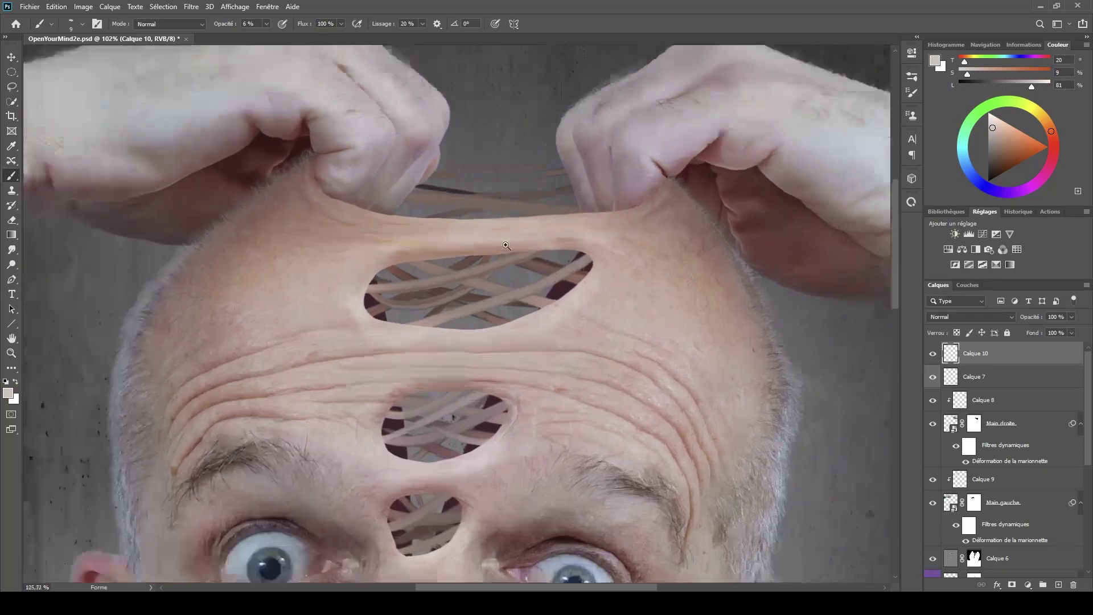
# - Lighten the brush colour to saturation 3, brightness 90 and paint highlights at 5% opacity along the stretched strip and below the upper opening
pyautogui.keyDown('alt'); pyautogui.rightClick(487, 235); pyautogui.keyUp('alt')
pyautogui.moveTo(497, 240); pyautogui.dragTo(583, 216)
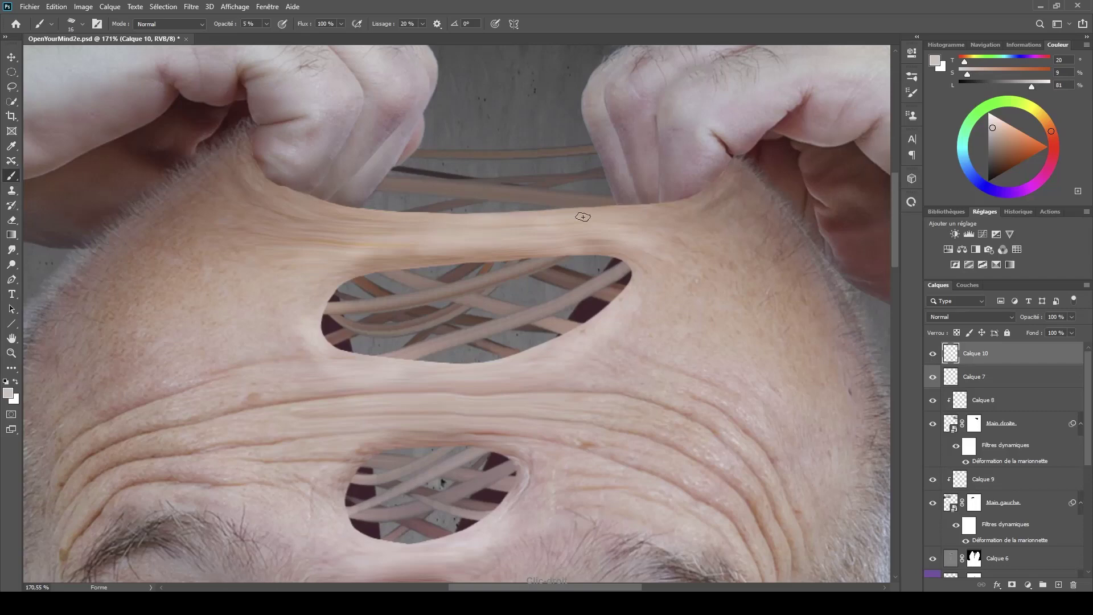
pyautogui.keyDown('alt'); pyautogui.click(442, 482); pyautogui.keyUp('alt')
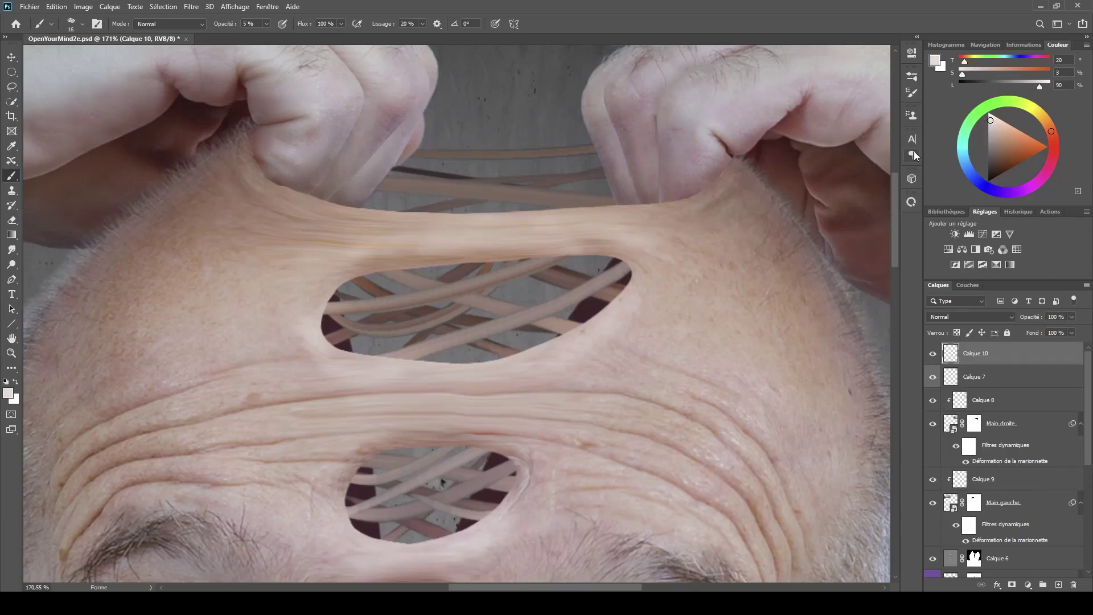
pyautogui.moveTo(456, 237); pyautogui.dragTo(611, 238)
pyautogui.moveTo(519, 229); pyautogui.dragTo(630, 229)
pyautogui.moveTo(425, 380); pyautogui.dragTo(414, 382)
# - Examine the openings down the forehead and nose, and review the whole composite
pyautogui.moveTo(483, 398); pyautogui.dragTo(494, 290)
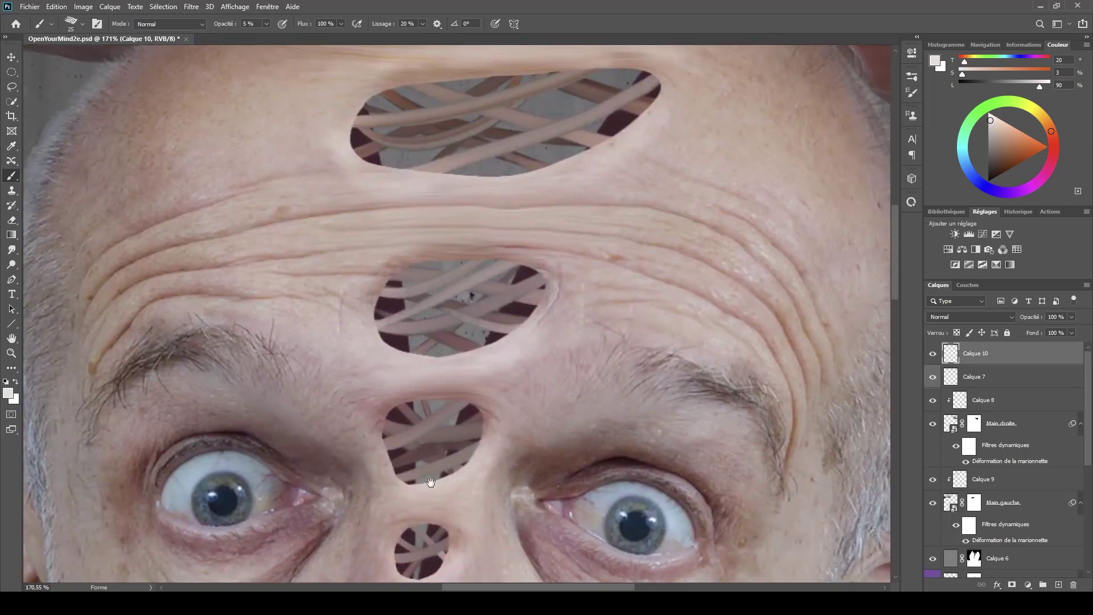
pyautogui.moveTo(430, 483)
pyautogui.mouseDown()
pyautogui.moveTo(432, 424)
pyautogui.moveTo(486, 412)
pyautogui.moveTo(484, 320)
pyautogui.mouseUp()
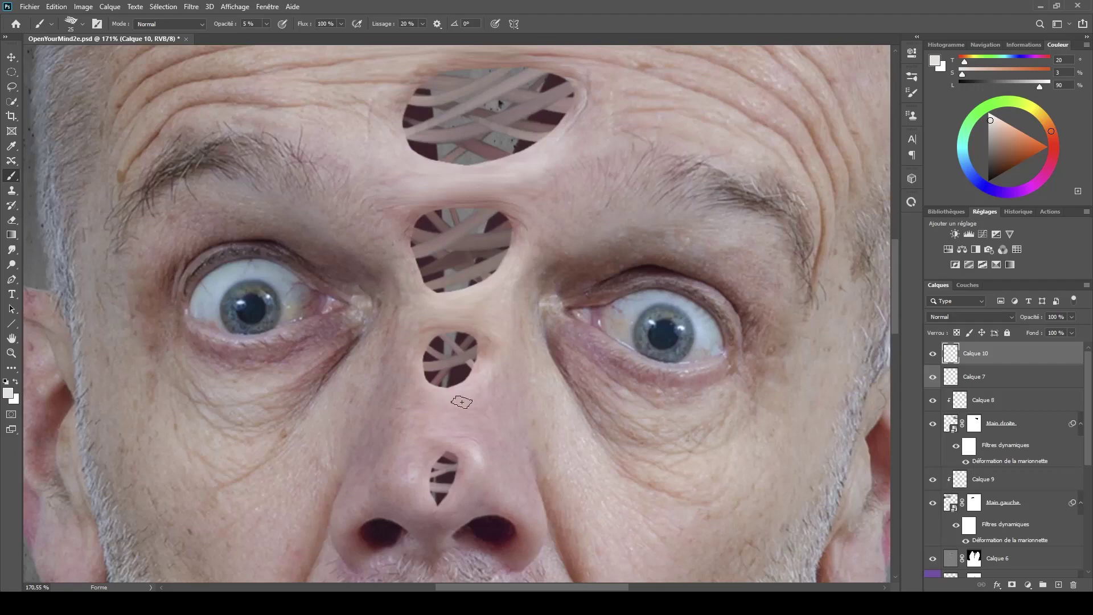
pyautogui.moveTo(476, 438); pyautogui.dragTo(481, 295)
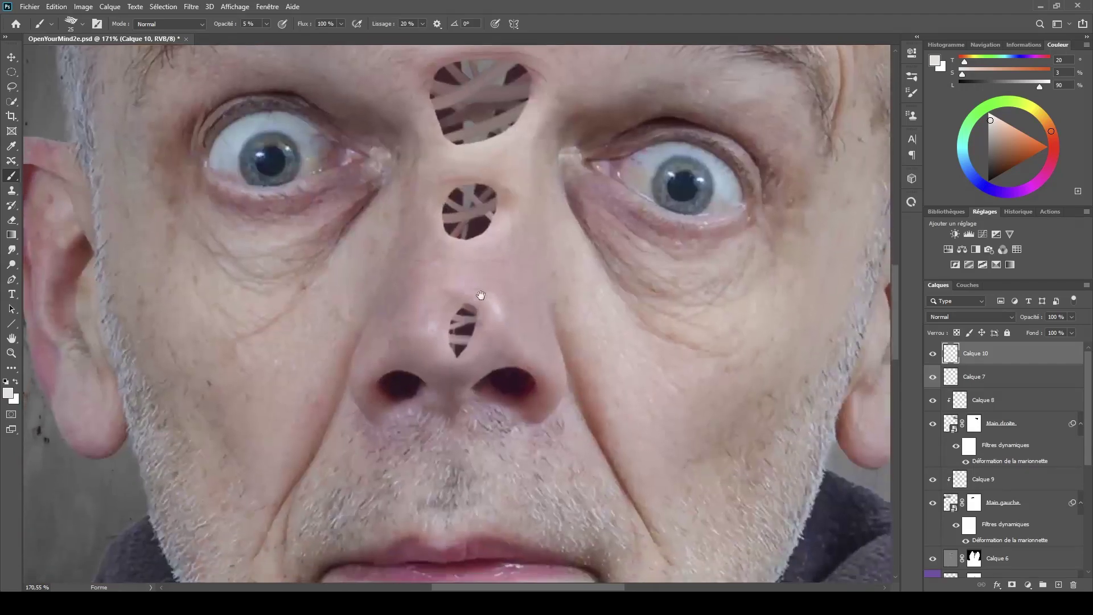
pyautogui.scroll(-5, 481, 294)
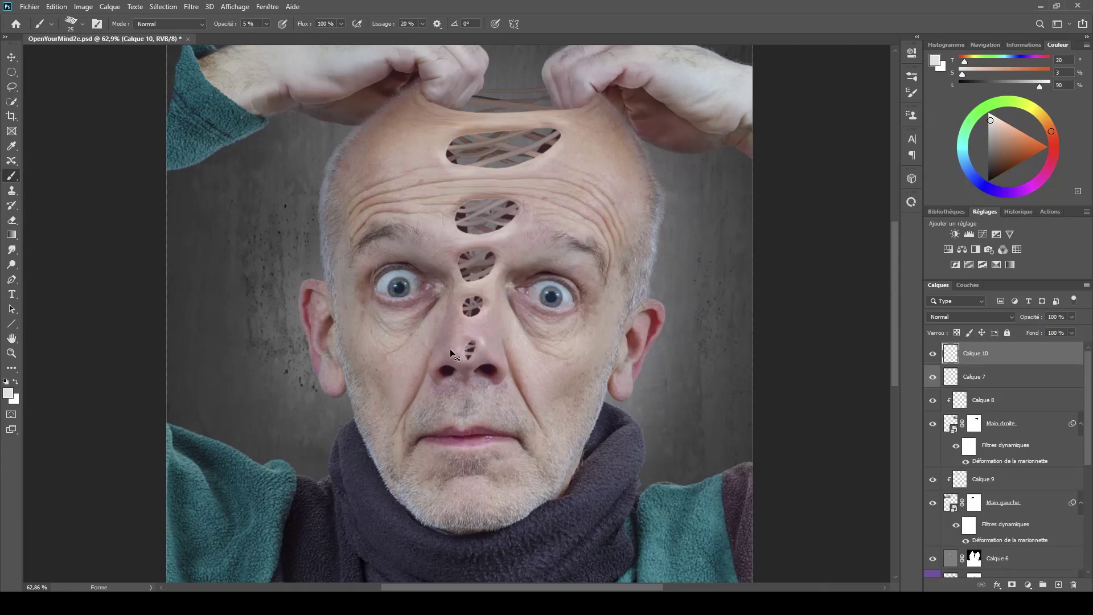
pyautogui.scroll(-3, 454, 352)
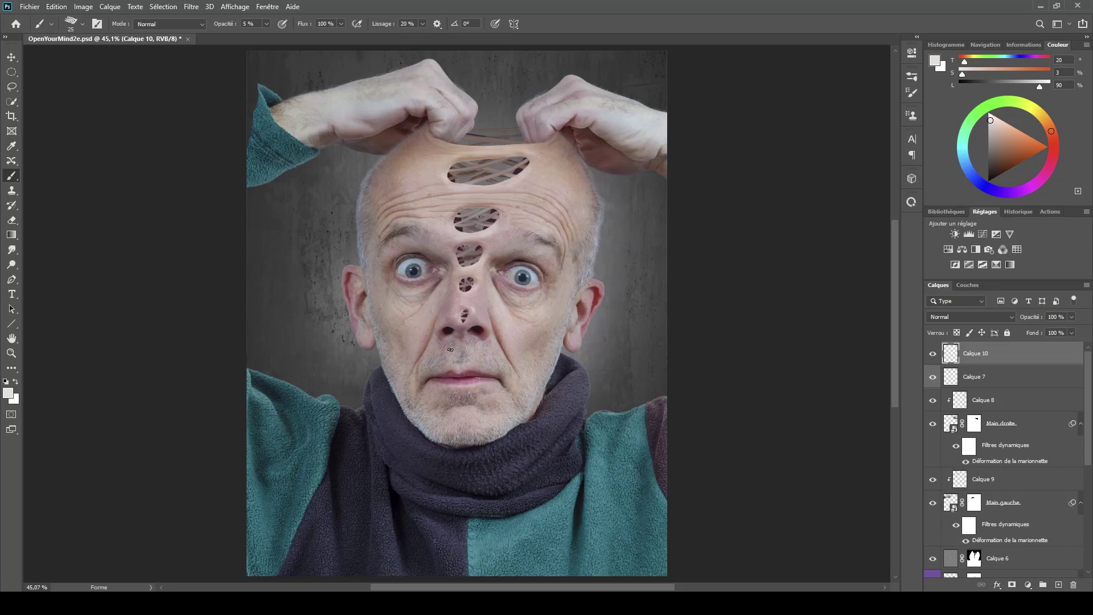
# - Load the painted inner bands of Calque 3 in the Intérieur group as a selection and make that layer active
pyautogui.click(951, 381)
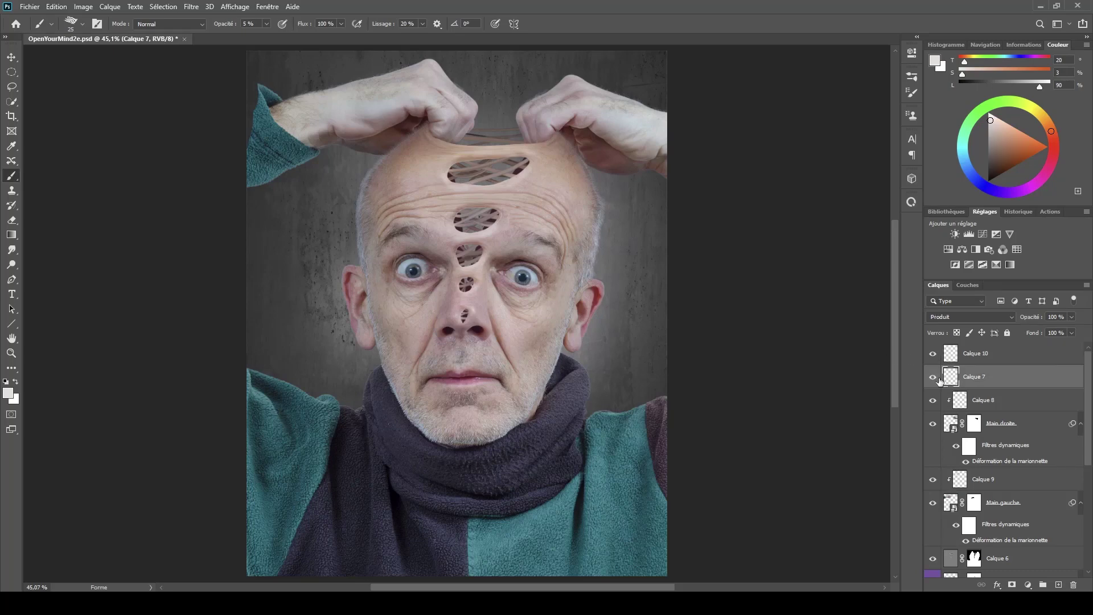
pyautogui.moveTo(513, 136); pyautogui.dragTo(604, 167)
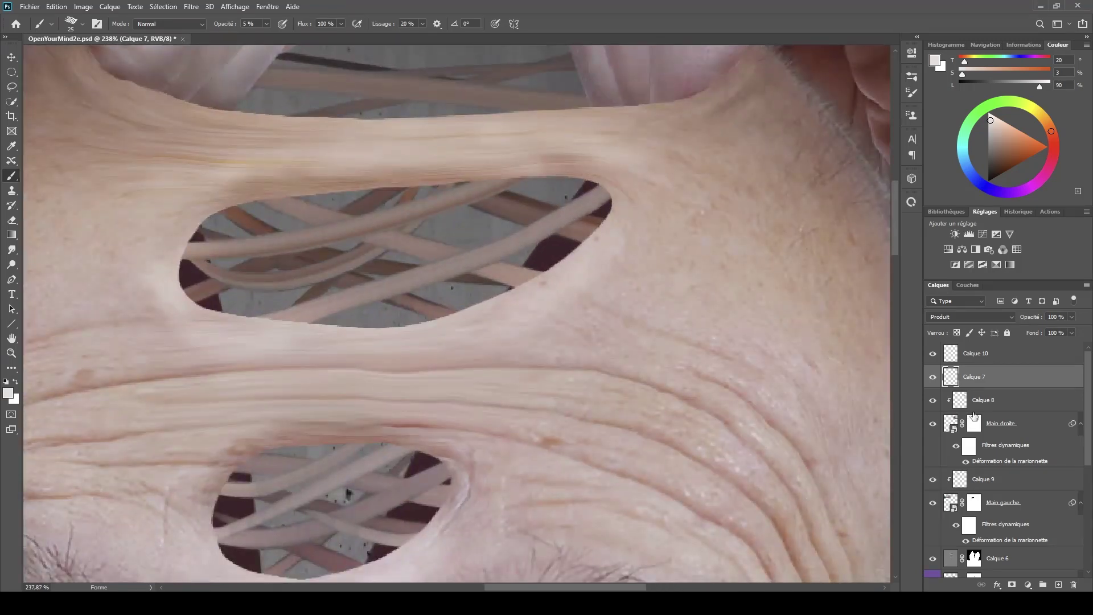
pyautogui.scroll(-6, 947, 503)
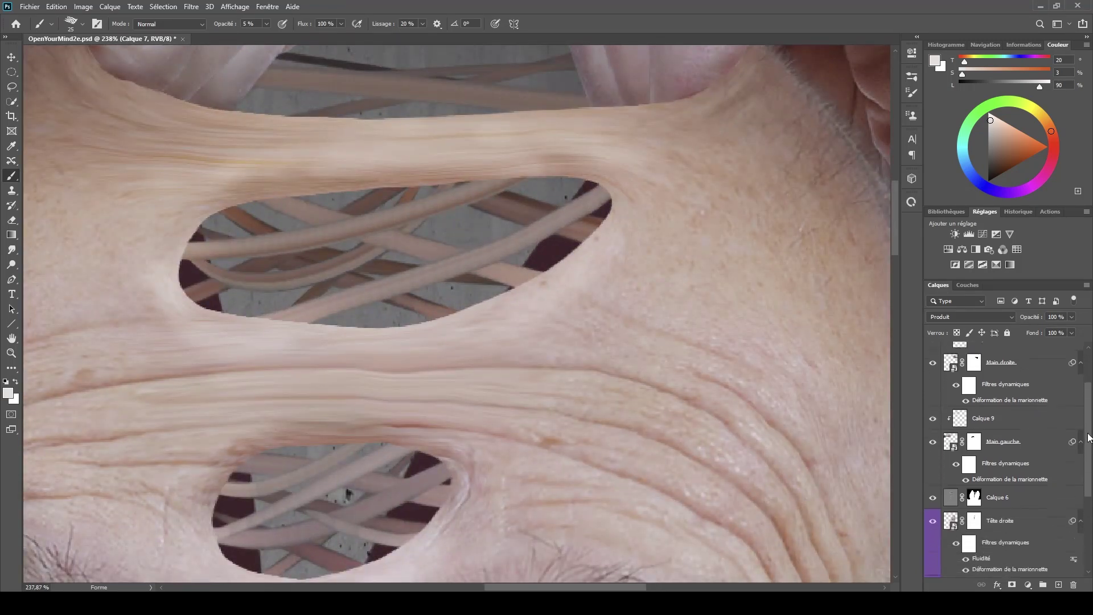
pyautogui.click(944, 500)
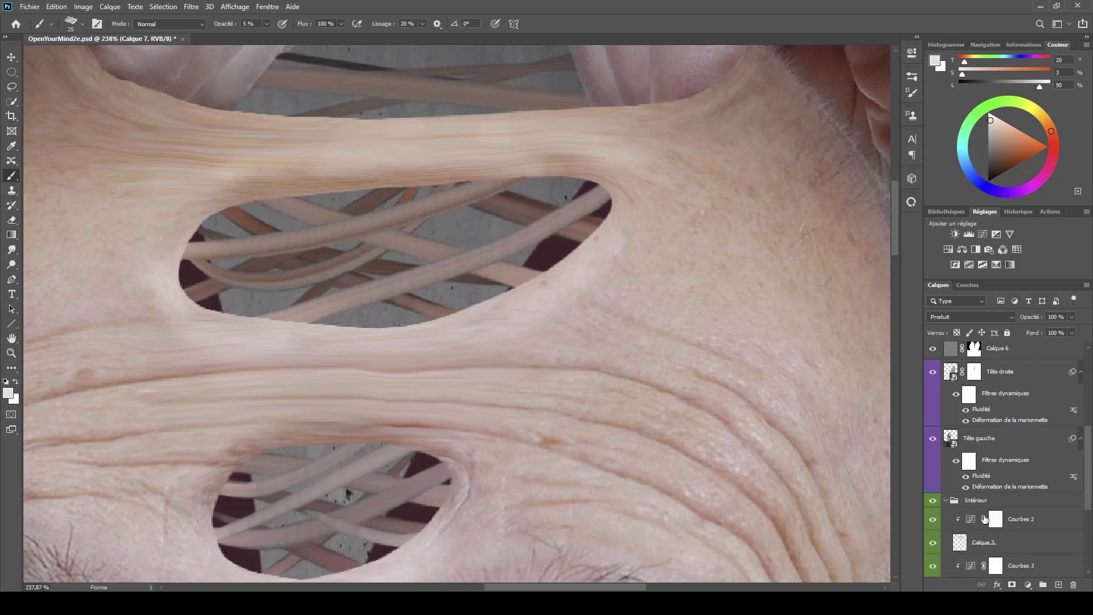
pyautogui.scroll(-1, 1016, 497)
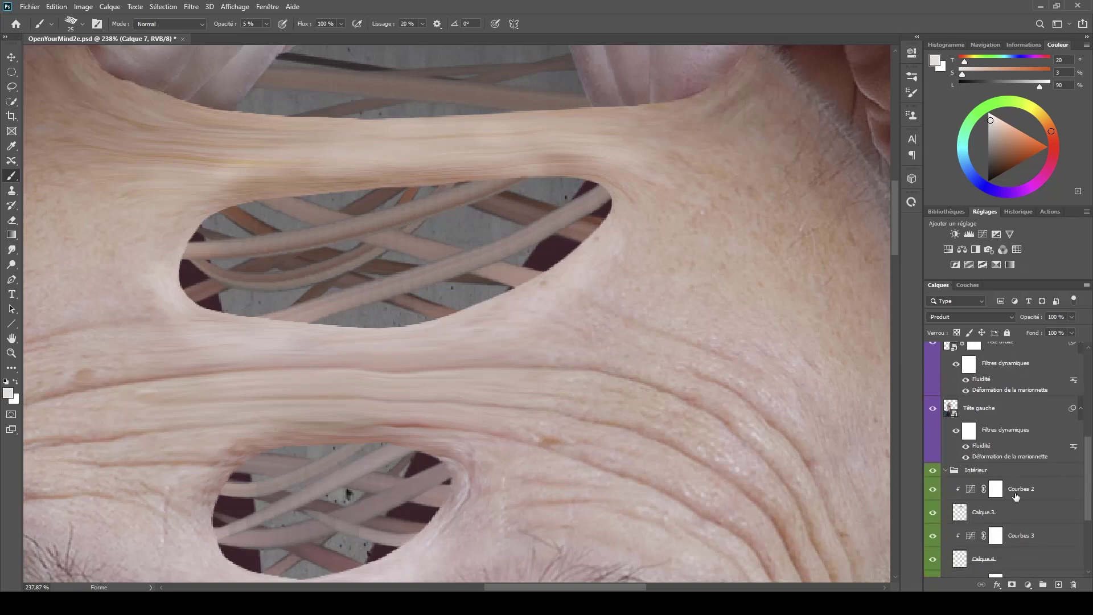
pyautogui.keyDown('ctrl'); pyautogui.click(961, 512); pyautogui.keyUp('ctrl')
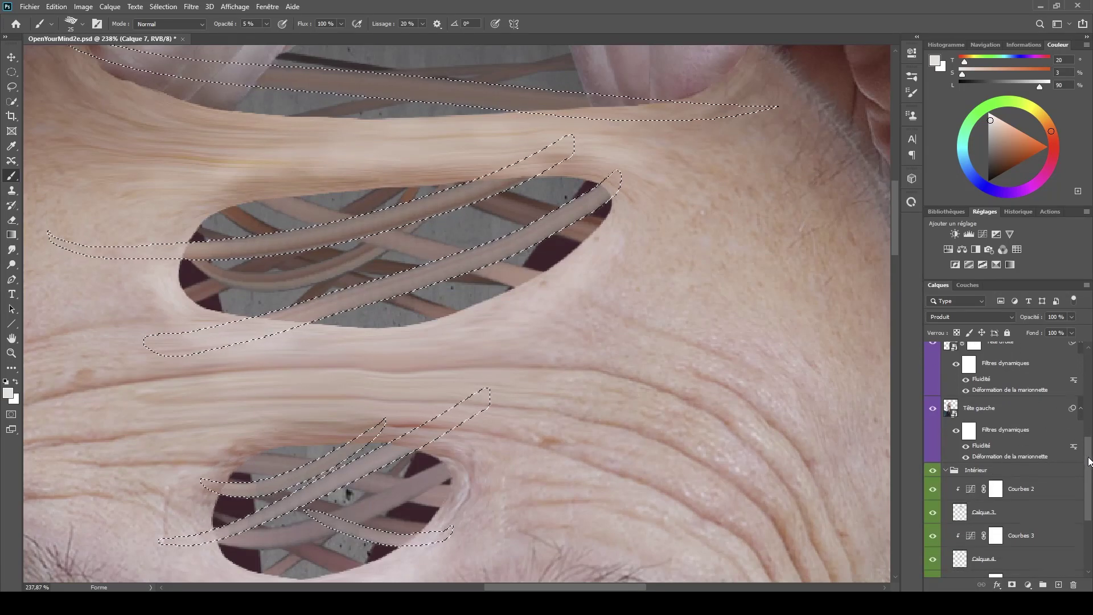
pyautogui.moveTo(1089, 461)
pyautogui.mouseDown()
pyautogui.moveTo(1089, 370)
pyautogui.moveTo(1088, 504)
pyautogui.moveTo(1091, 463)
pyautogui.mouseUp()
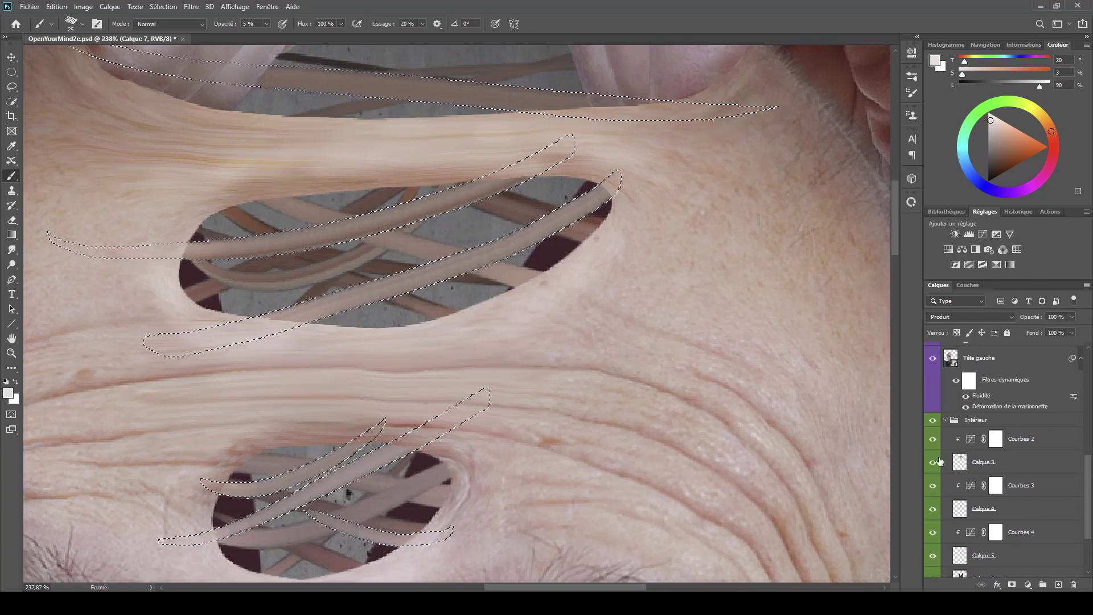
pyautogui.click(958, 460)
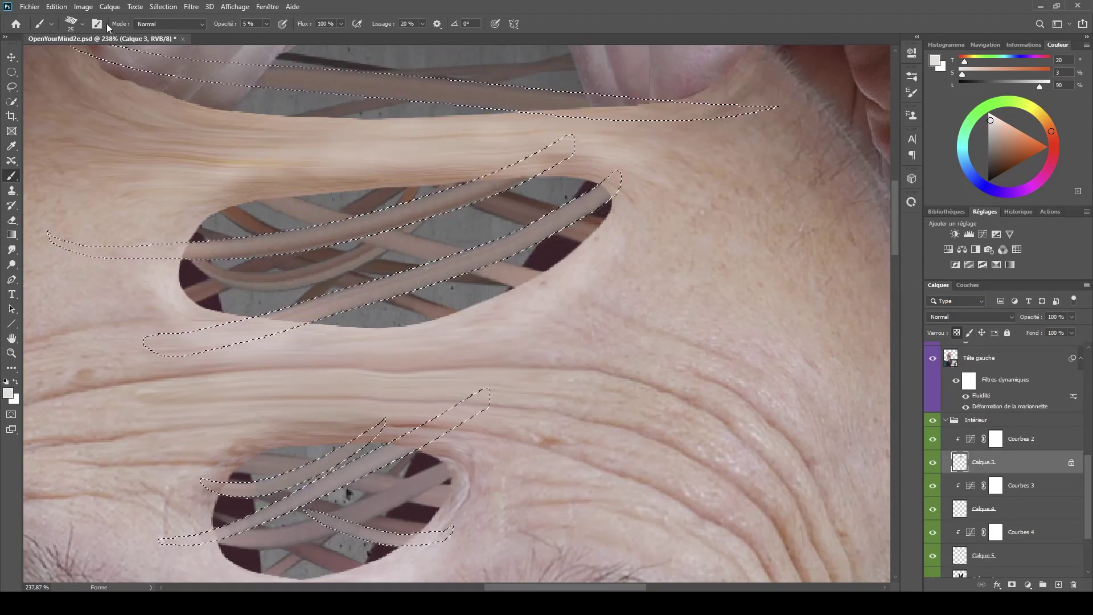
# - Set the brush blend mode to Produit and shade the bands inside the upper opening with a 20 px brush at 10% opacity
pyautogui.click(158, 23)
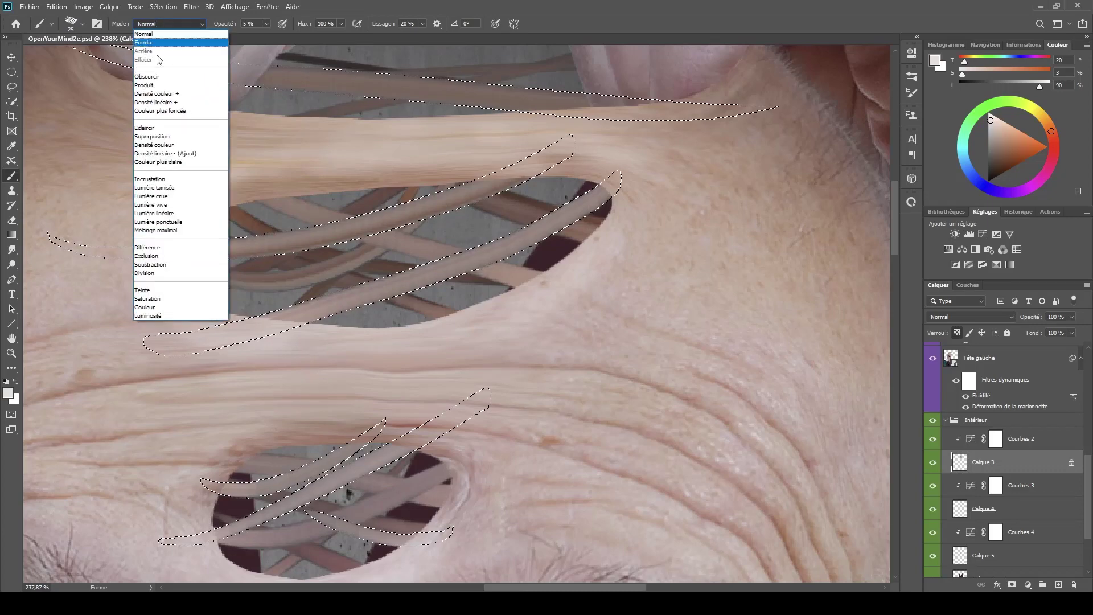
pyautogui.click(153, 86)
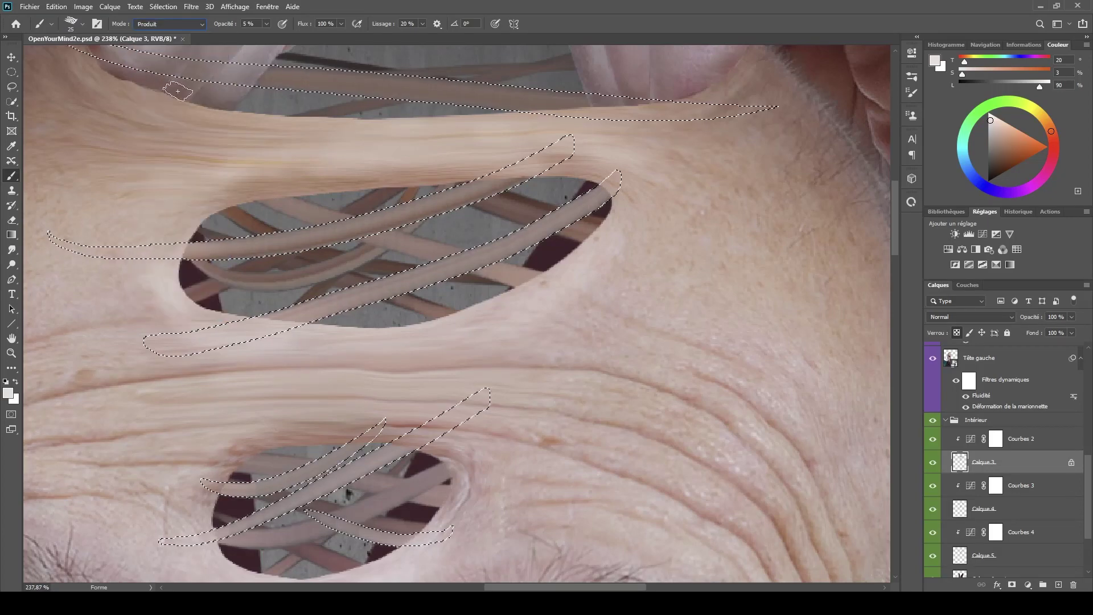
pyautogui.moveTo(495, 261); pyautogui.dragTo(507, 256)
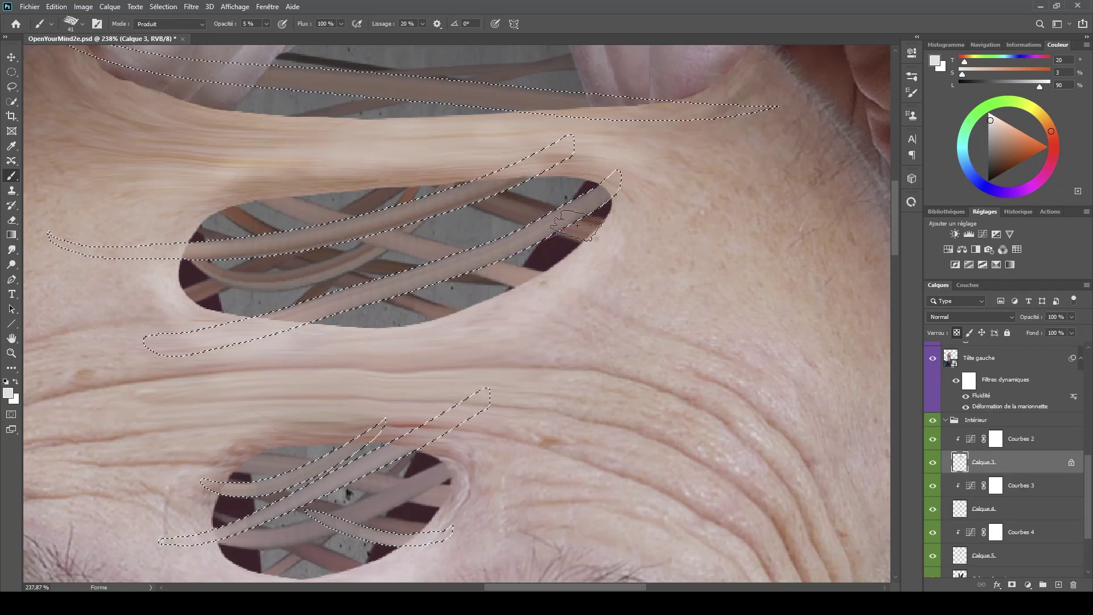
pyautogui.keyDown('alt'); pyautogui.rightClick(439, 278); pyautogui.keyUp('alt')
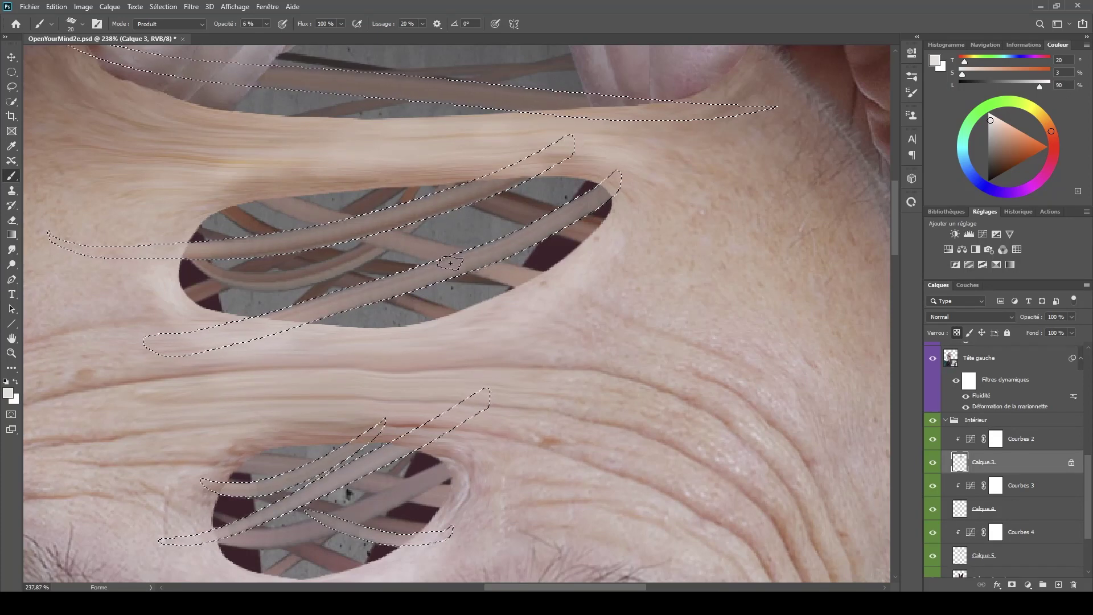
pyautogui.press('1')
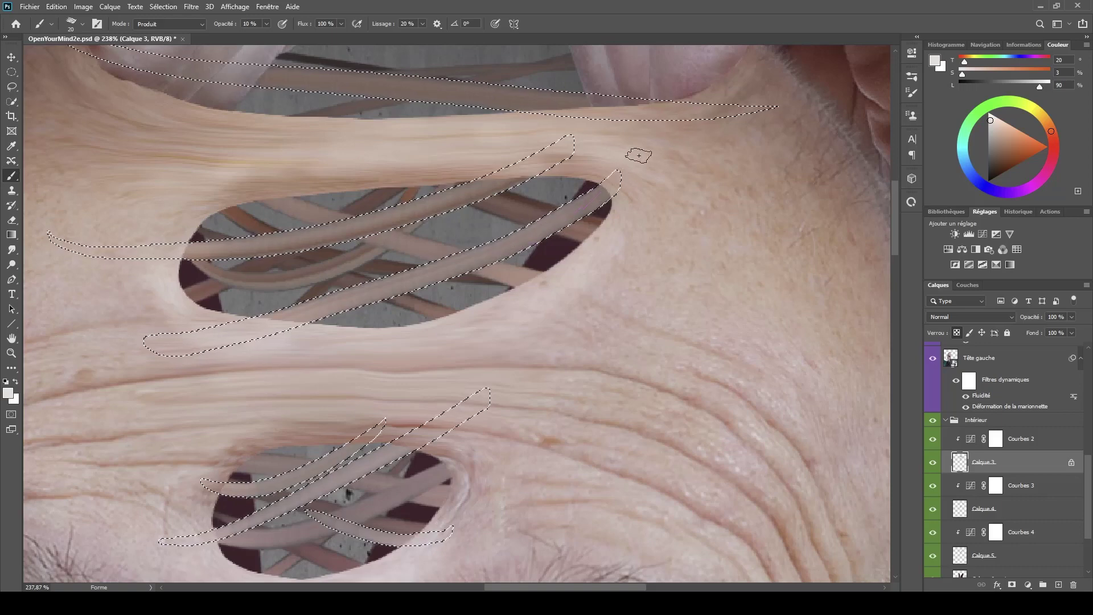
pyautogui.moveTo(483, 257)
pyautogui.mouseDown()
pyautogui.moveTo(620, 189)
pyautogui.moveTo(406, 313)
pyautogui.moveTo(470, 258)
pyautogui.moveTo(381, 297)
pyautogui.mouseUp()
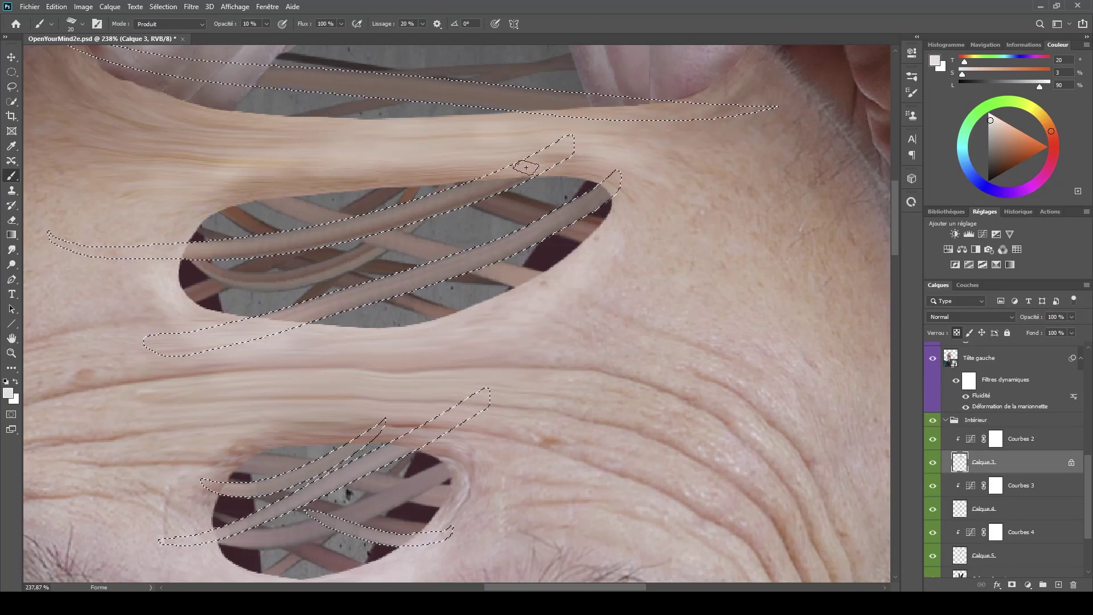
pyautogui.moveTo(435, 201)
pyautogui.mouseDown()
pyautogui.moveTo(260, 250)
pyautogui.moveTo(195, 246)
pyautogui.mouseUp()
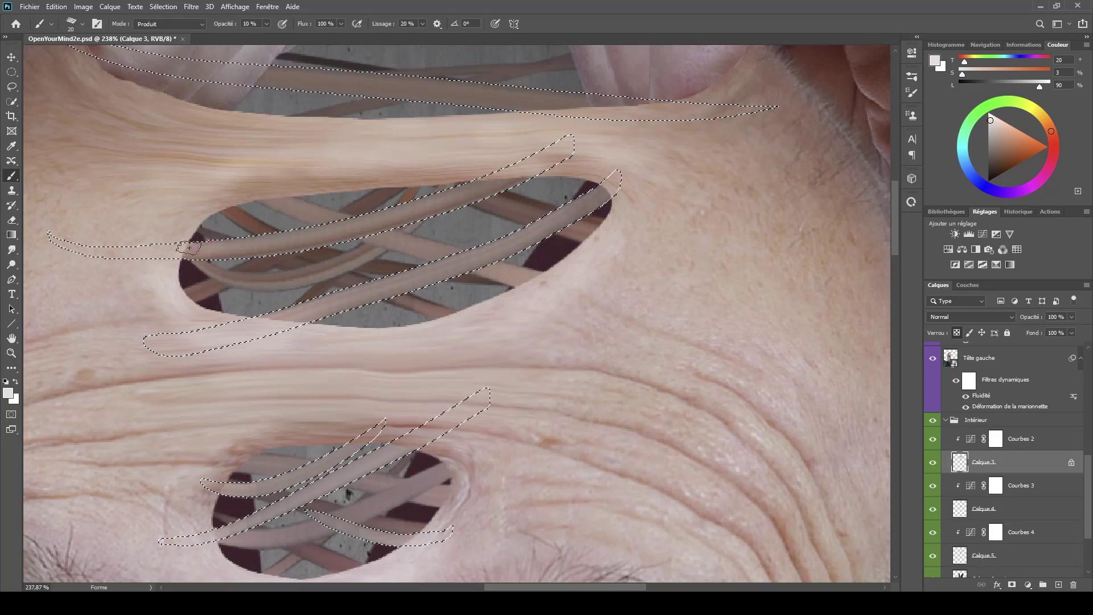
pyautogui.moveTo(285, 311); pyautogui.dragTo(242, 340)
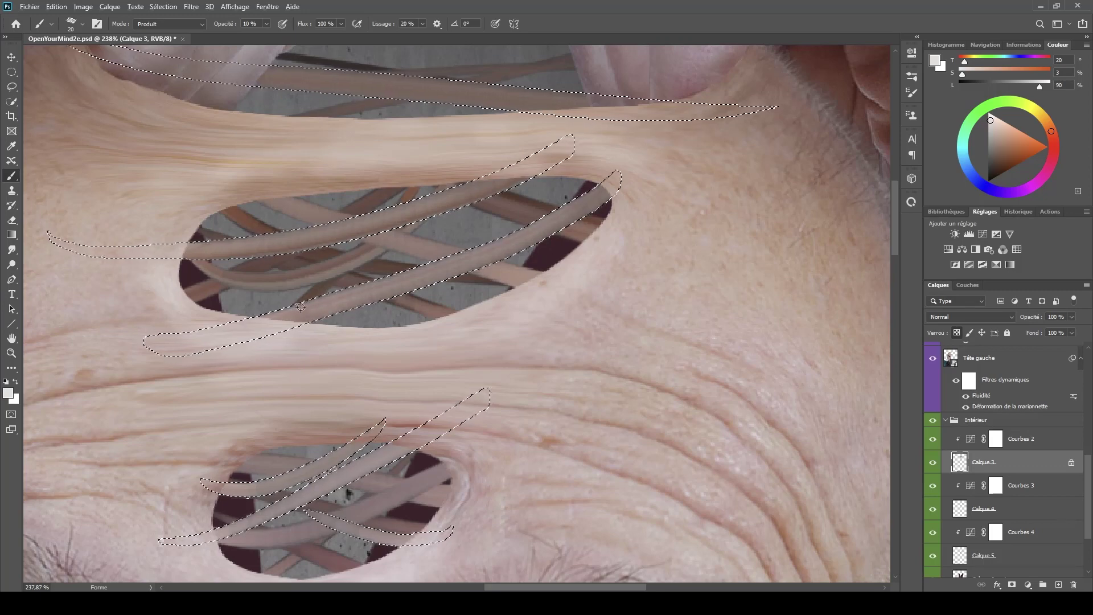
# - Shade the Calque 3 bands inside the second forehead opening in Produit mode at 10% opacity
pyautogui.keyDown('alt'); pyautogui.rightClick(319, 307); pyautogui.keyUp('alt')
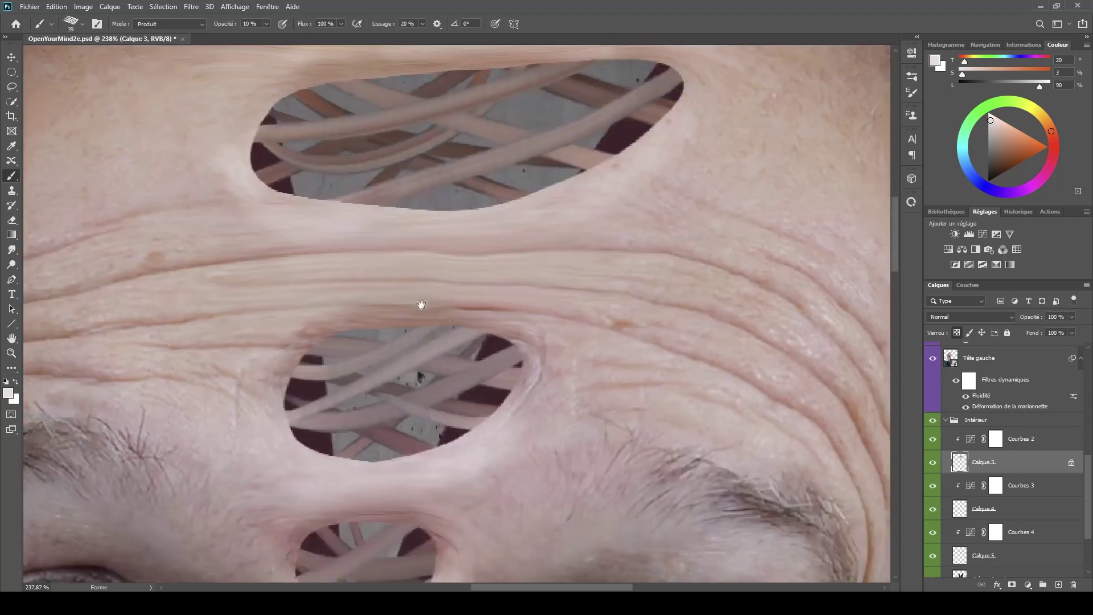
pyautogui.moveTo(349, 421); pyautogui.dragTo(415, 305)
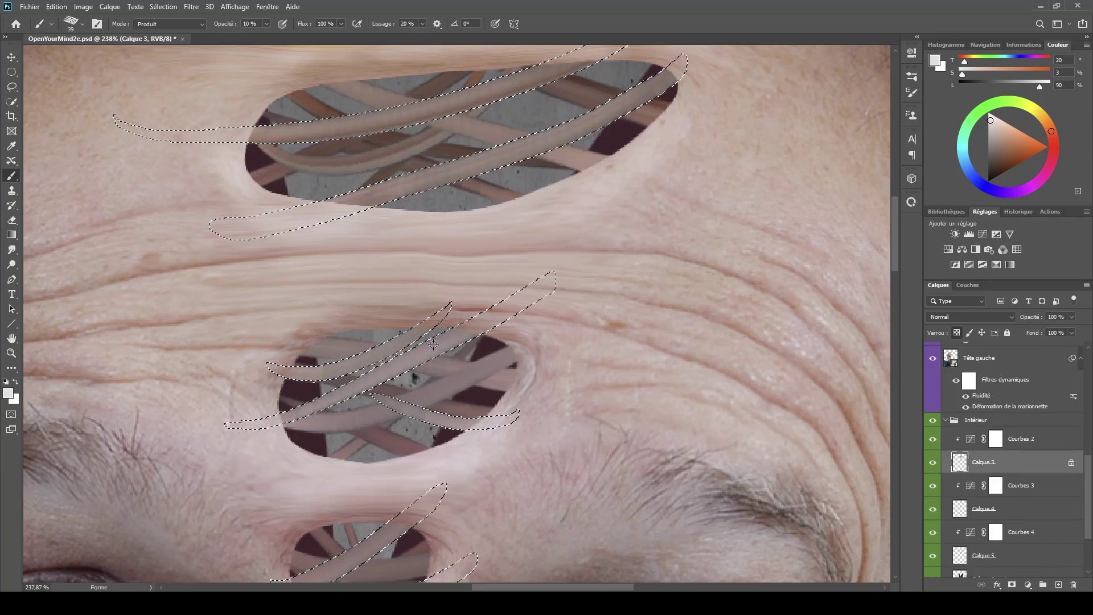
pyautogui.moveTo(425, 348); pyautogui.dragTo(408, 349)
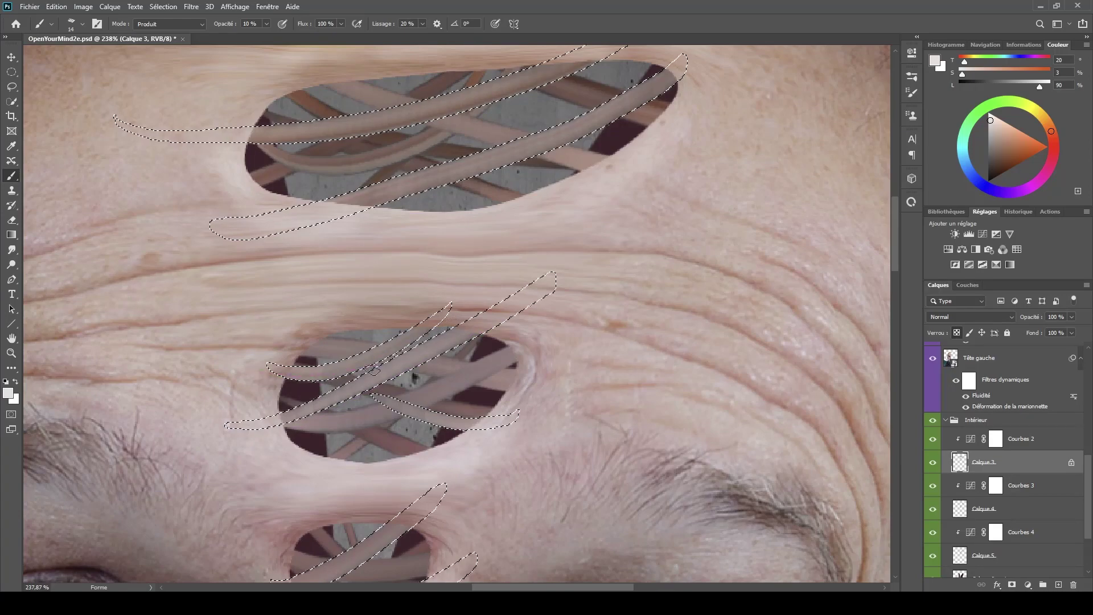
# - Shade the Calque 3 bands inside the openings between the eyes and down the nose with a 31 px brush at 9% opacity
pyautogui.scroll(-3, 414, 397)
pyautogui.scroll(-5, 410, 293)
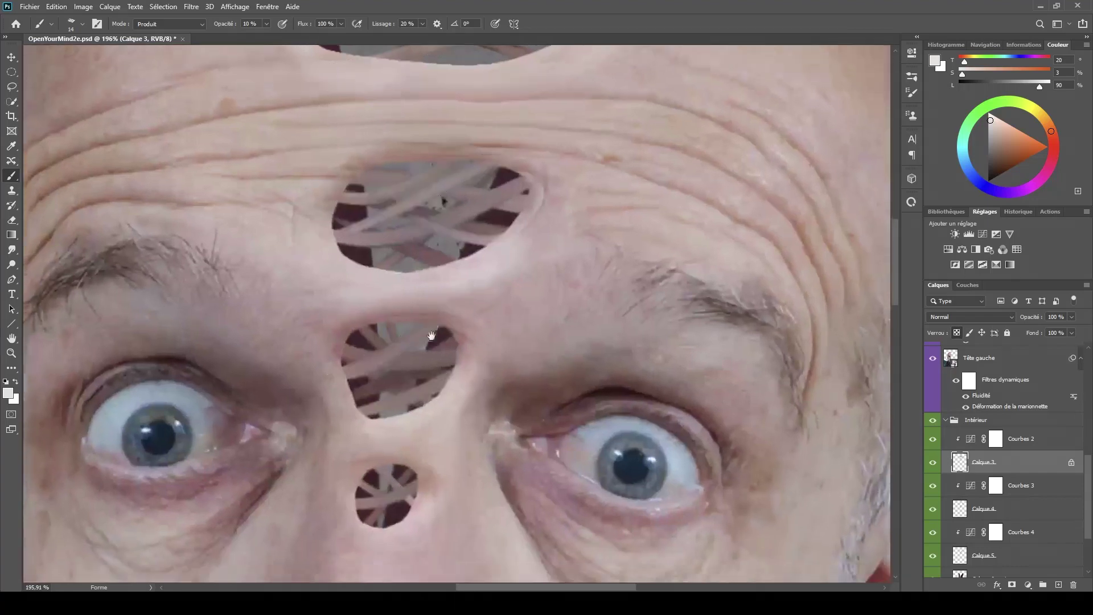
pyautogui.moveTo(431, 336); pyautogui.dragTo(453, 272)
pyautogui.keyDown('alt'); pyautogui.rightClick(459, 250); pyautogui.keyUp('alt')
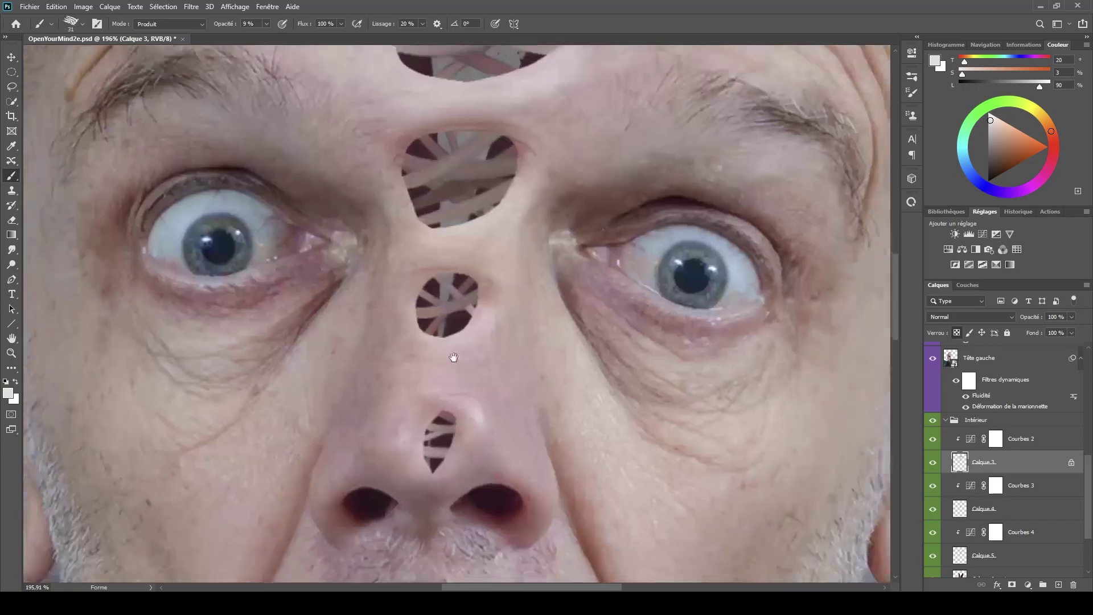
pyautogui.moveTo(376, 455)
pyautogui.mouseDown()
pyautogui.moveTo(454, 359)
pyautogui.moveTo(456, 411)
pyautogui.mouseUp()
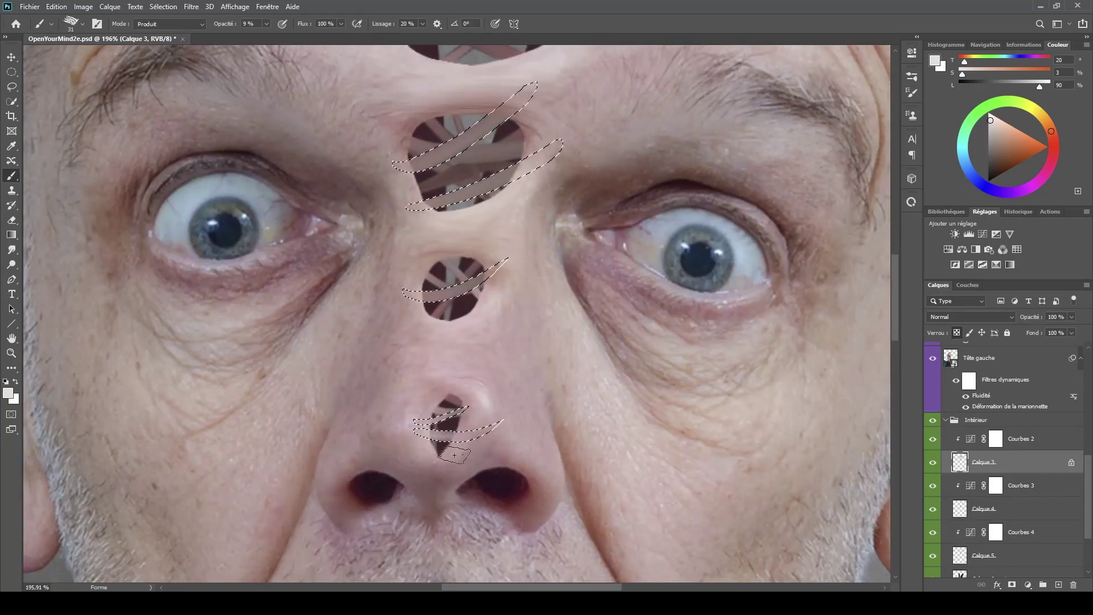
# - Shade the Calque 3 bands stretched between the two hands with the 31 px brush at 9% opacity
pyautogui.scroll(10, 427, 418)
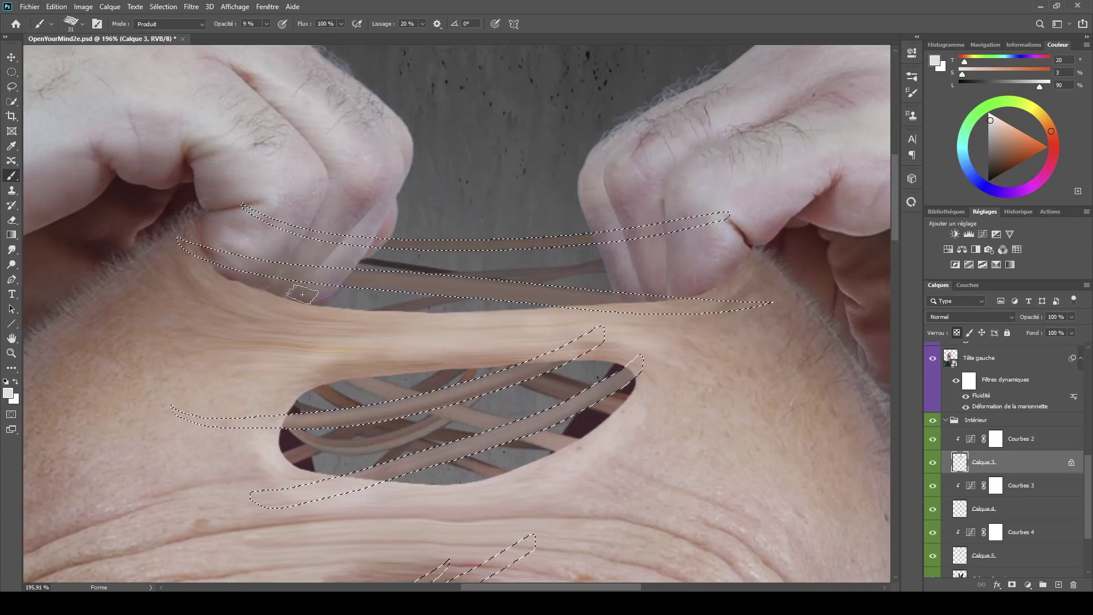
pyautogui.moveTo(569, 295); pyautogui.dragTo(635, 296)
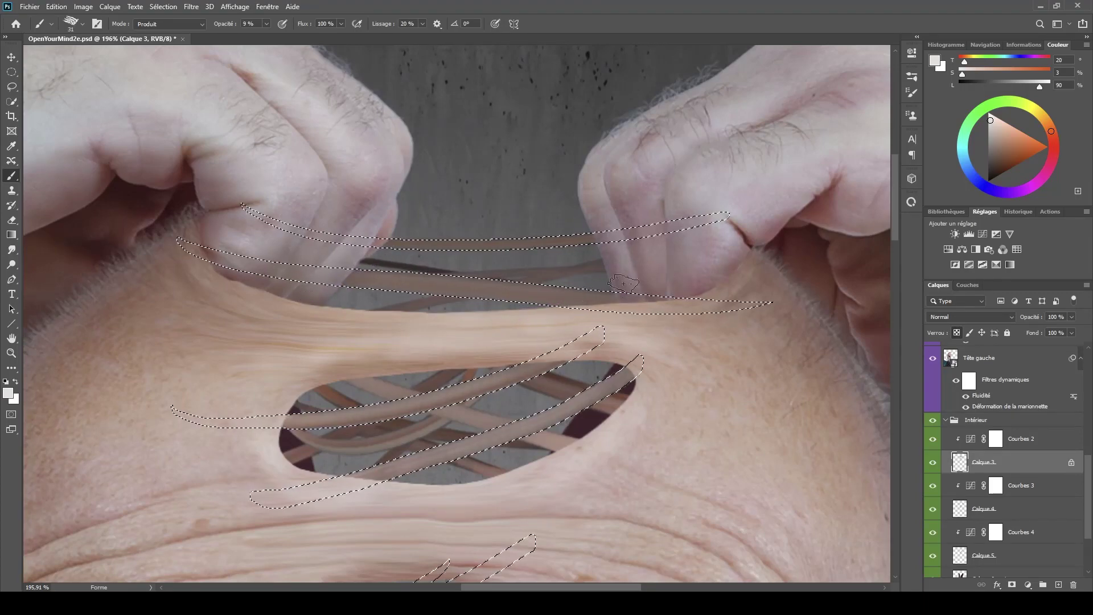
pyautogui.moveTo(529, 318); pyautogui.dragTo(603, 228)
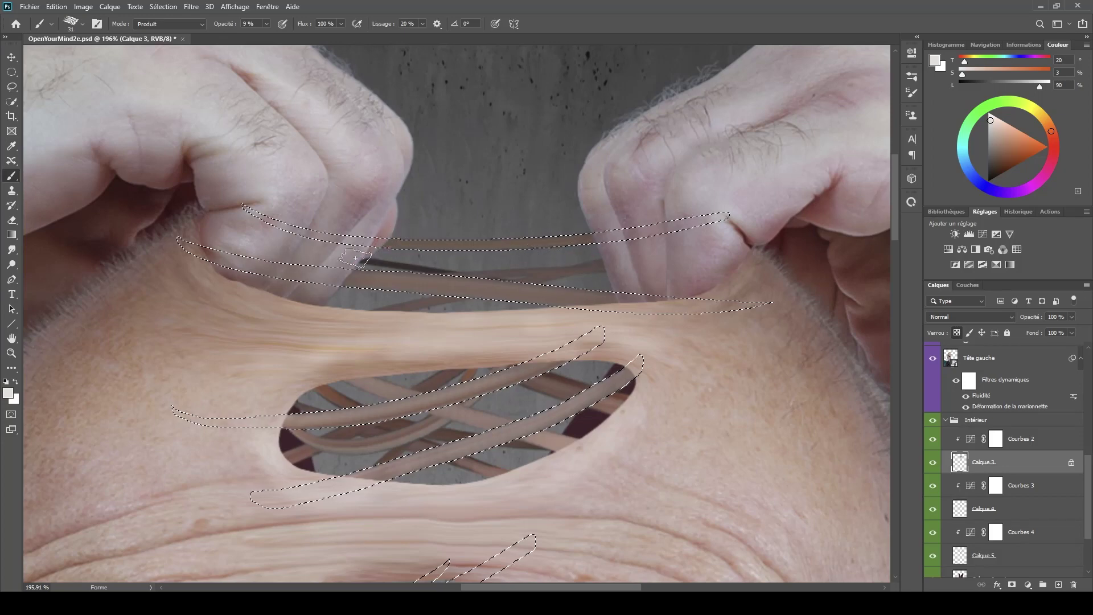
pyautogui.moveTo(375, 250); pyautogui.dragTo(469, 226)
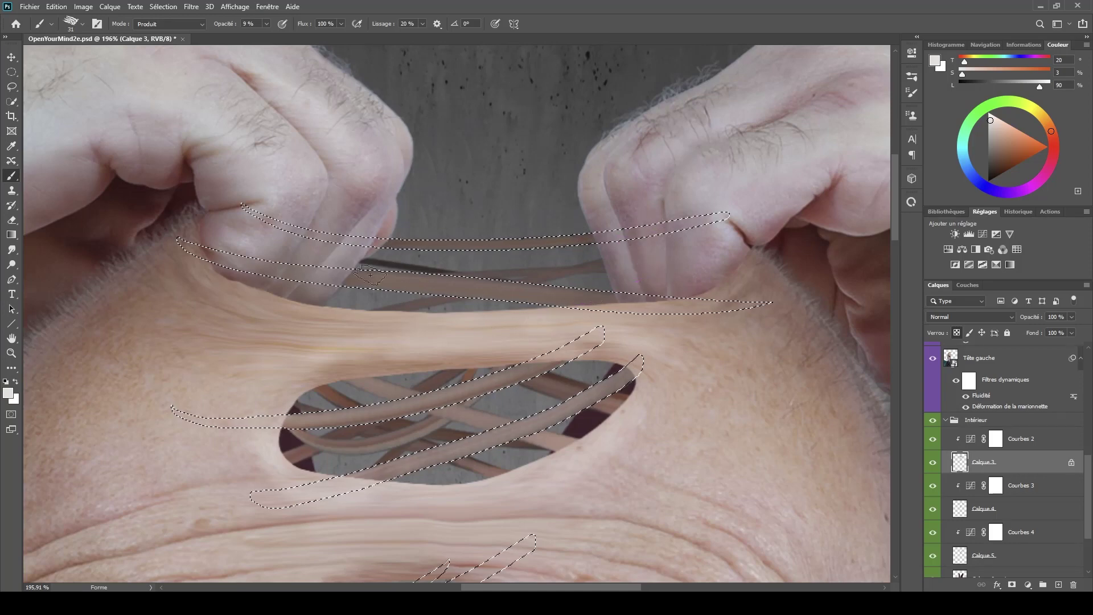
pyautogui.moveTo(370, 274); pyautogui.dragTo(378, 271)
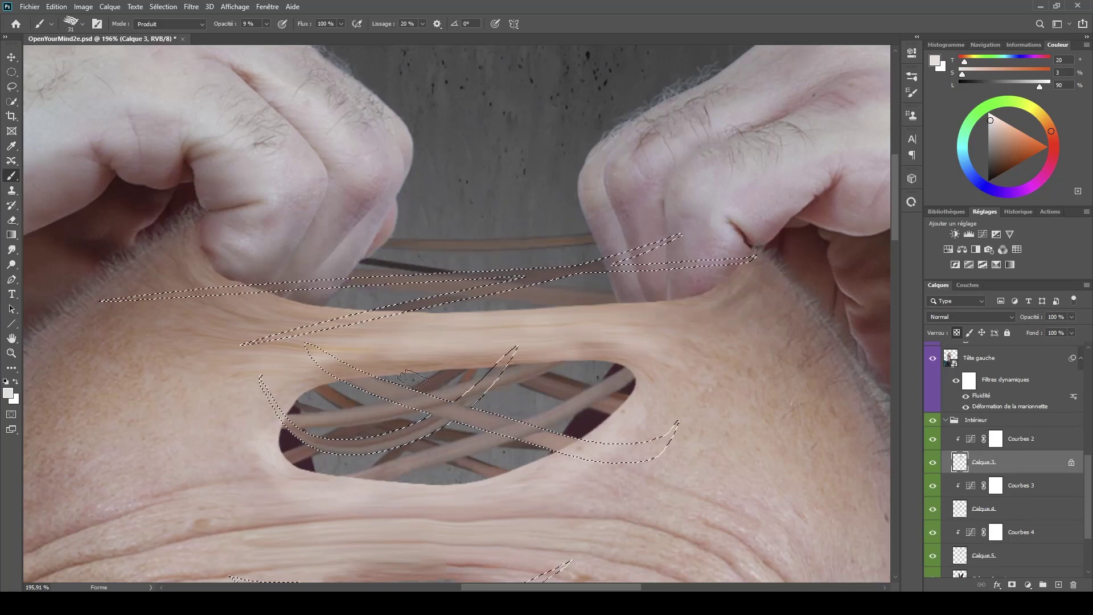
# - Load the Calque 4 bands as a selection, make that layer active and shade them inside the upper opening with a smaller brush
pyautogui.scroll(3, 412, 380)
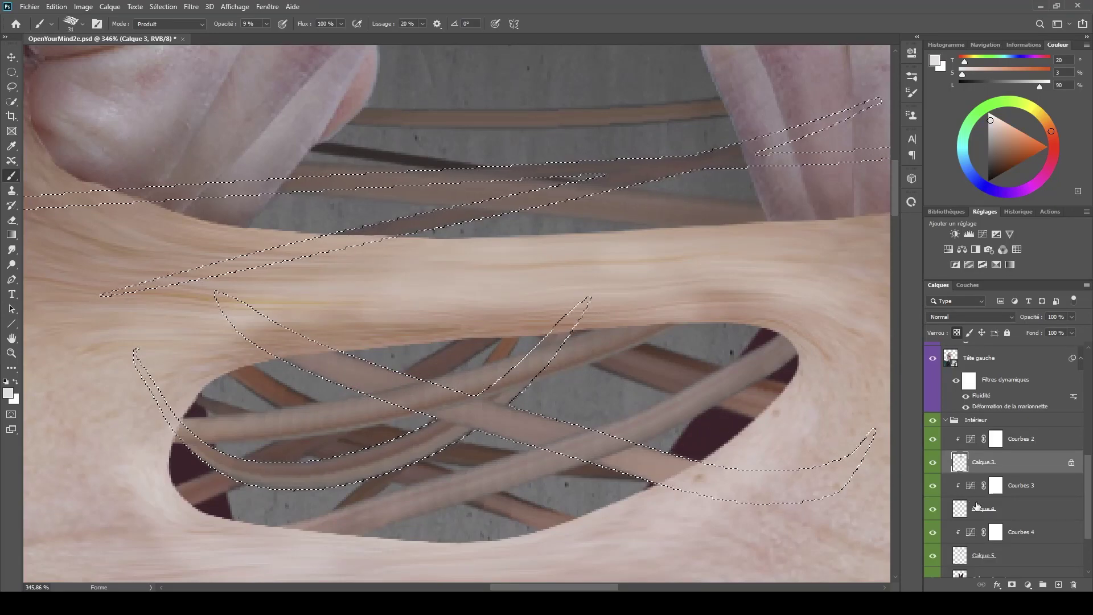
pyautogui.click(957, 507)
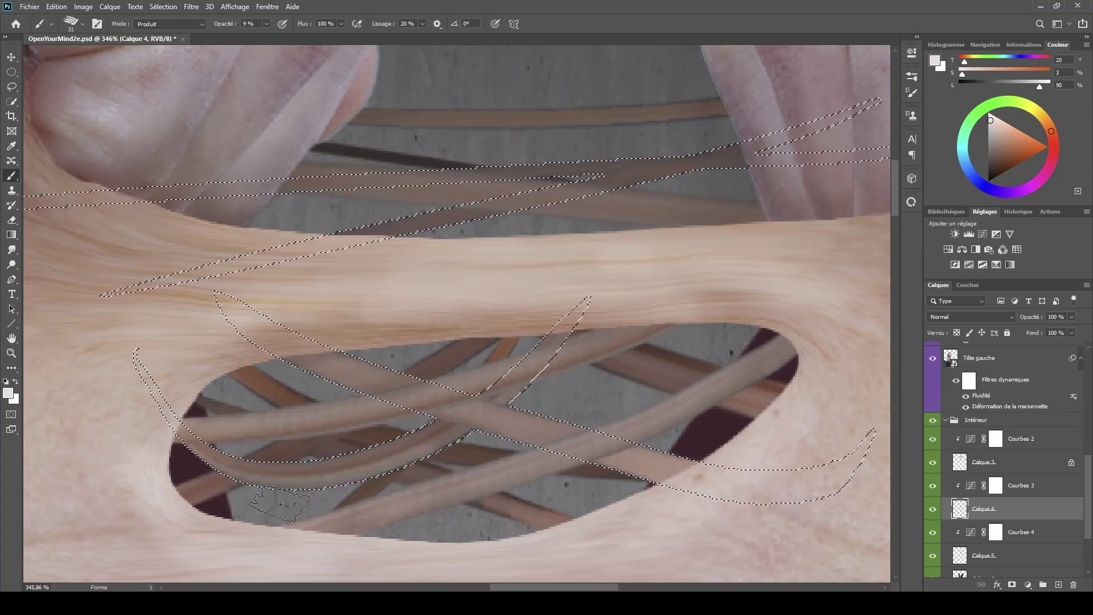
pyautogui.press('[')
pyautogui.press('[')
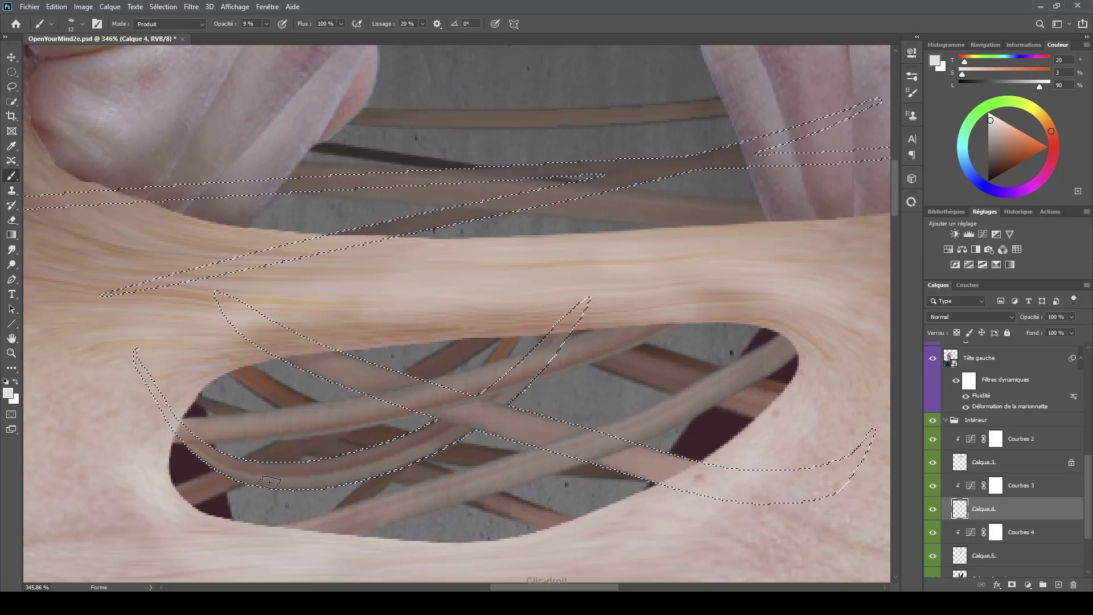
# - Shade the Calque 4 bands stretched between the hands with the small brush at 9% opacity
pyautogui.scroll(3, 549, 410)
pyautogui.hscroll(1, 548, 410)
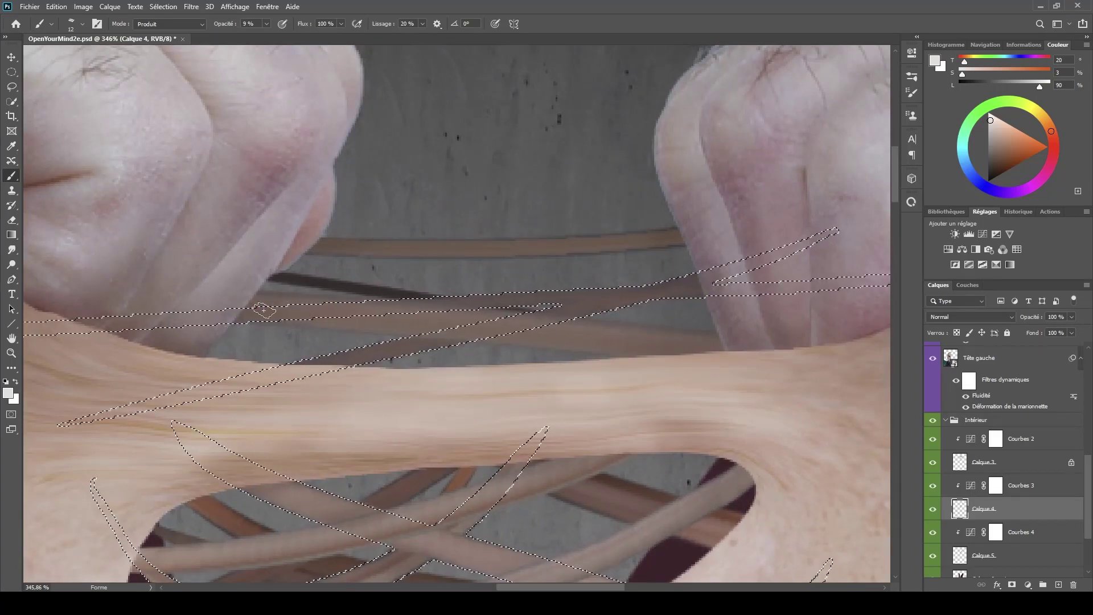
pyautogui.moveTo(327, 348)
pyautogui.mouseDown()
pyautogui.moveTo(408, 347)
pyautogui.moveTo(312, 369)
pyautogui.moveTo(577, 328)
pyautogui.moveTo(585, 313)
pyautogui.moveTo(401, 378)
pyautogui.moveTo(416, 359)
pyautogui.moveTo(395, 357)
pyautogui.moveTo(480, 337)
pyautogui.moveTo(393, 341)
pyautogui.moveTo(546, 304)
pyautogui.moveTo(563, 311)
pyautogui.moveTo(416, 294)
pyautogui.mouseUp()
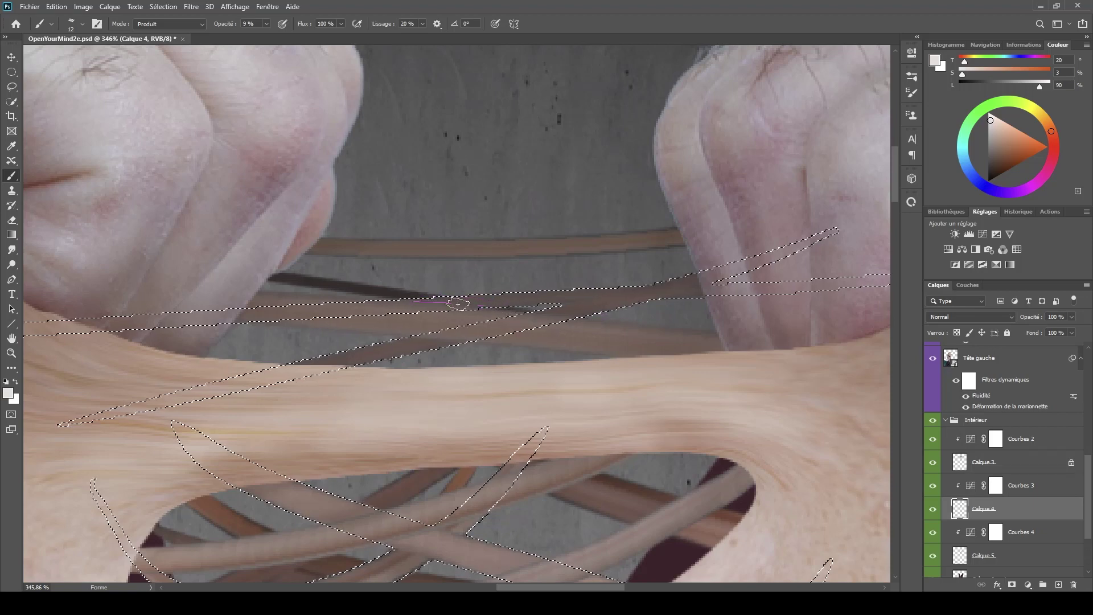
# - Shade the Calque 4 bands inside the second forehead opening with a 20 px brush at 20% opacity
pyautogui.scroll(-5, 427, 330)
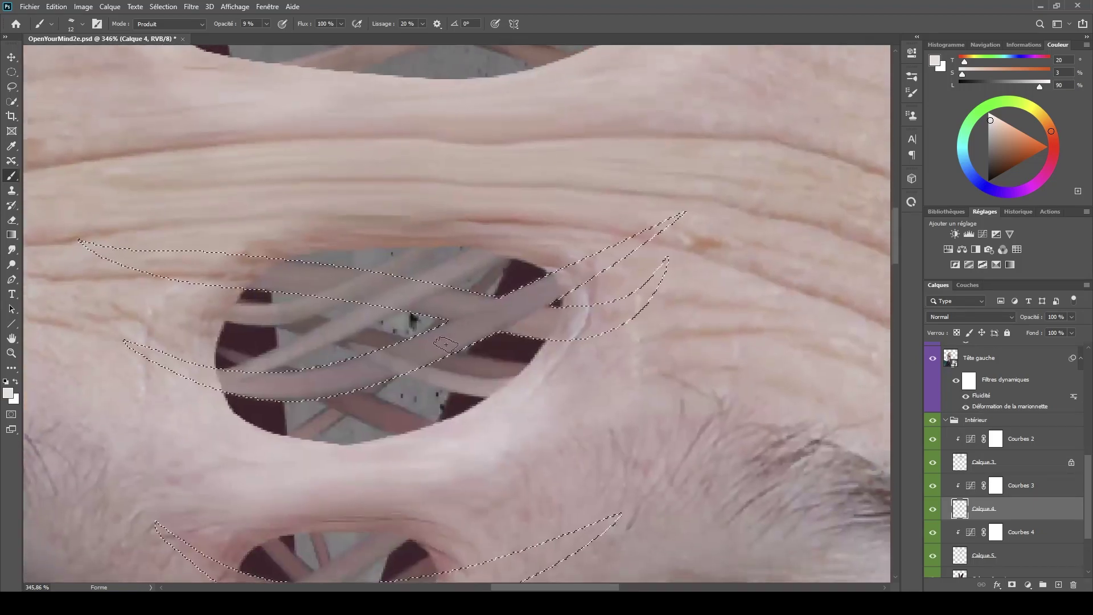
pyautogui.keyDown('alt'); pyautogui.rightClick(290, 288); pyautogui.keyUp('alt')
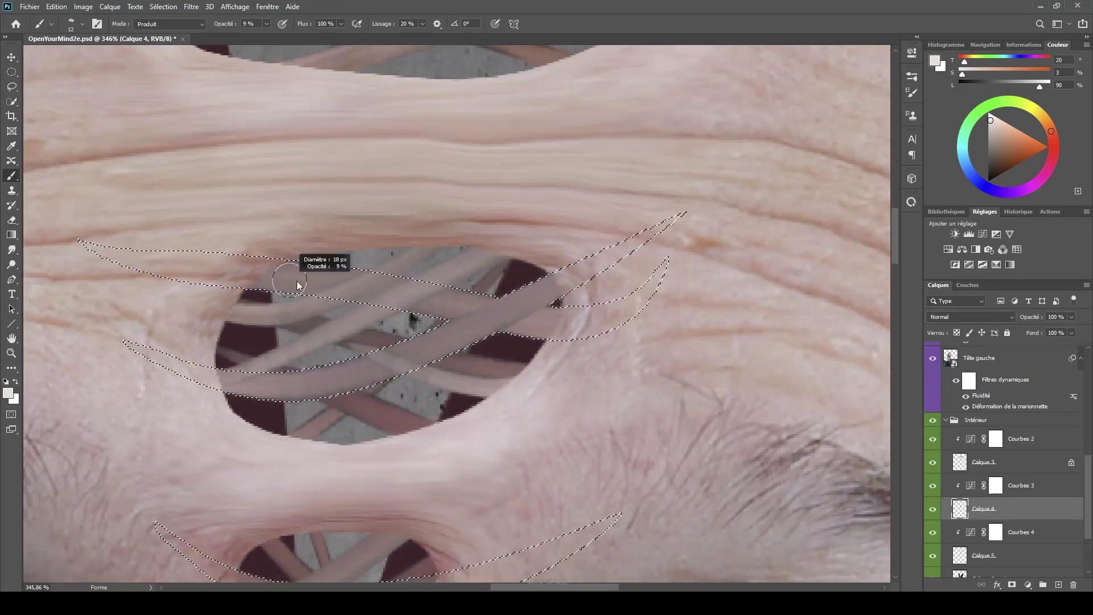
pyautogui.moveTo(289, 288); pyautogui.dragTo(226, 299)
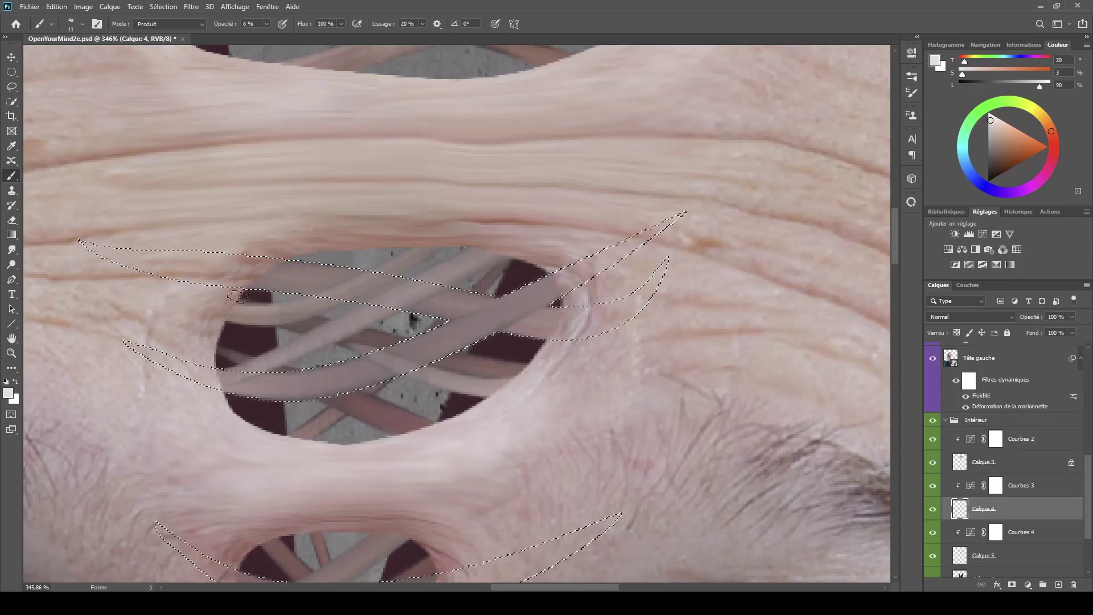
pyautogui.press('2')
pyautogui.keyDown('alt'); pyautogui.rightClick(271, 282); pyautogui.keyUp('alt')
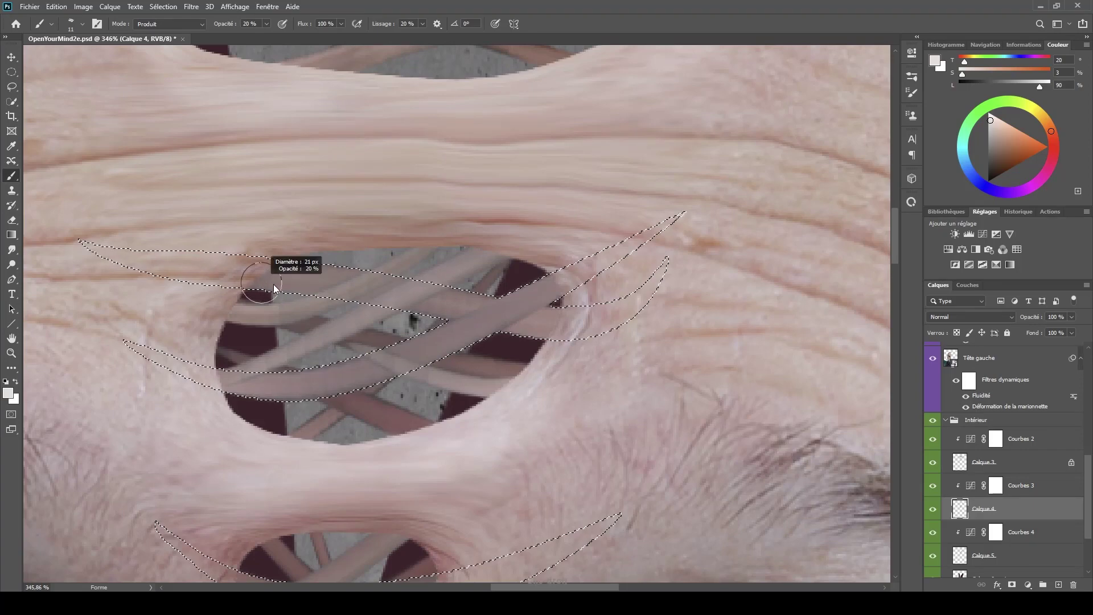
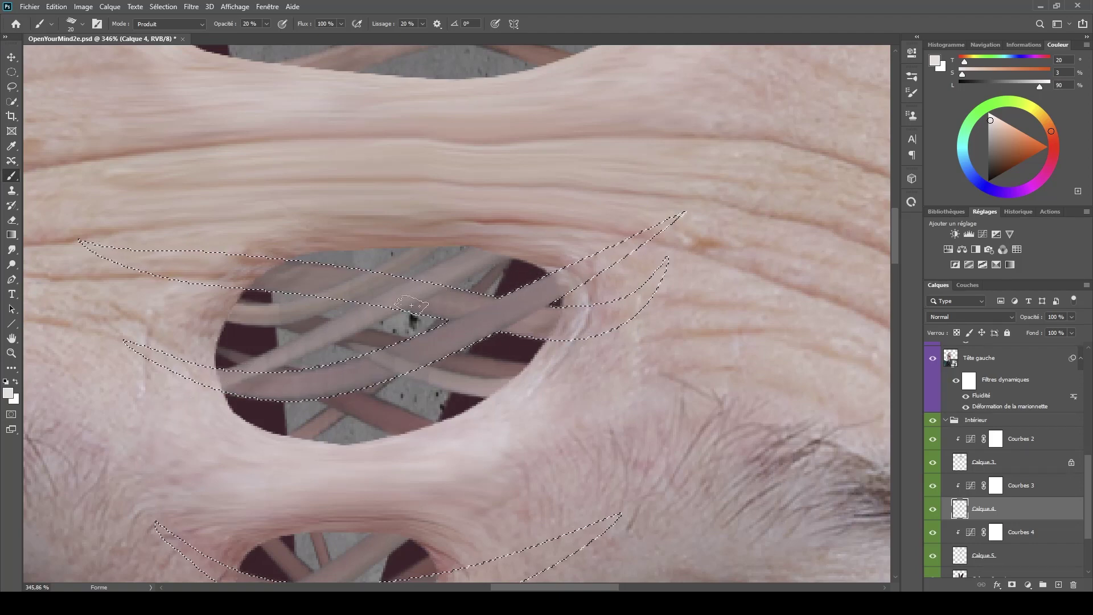
# - Shade the Calque 4 bands in the openings between the eyes and on the bridge of the nose at 20% opacity
pyautogui.hotkey('ctrl', 'd')
pyautogui.moveTo(504, 359); pyautogui.dragTo(556, 154)
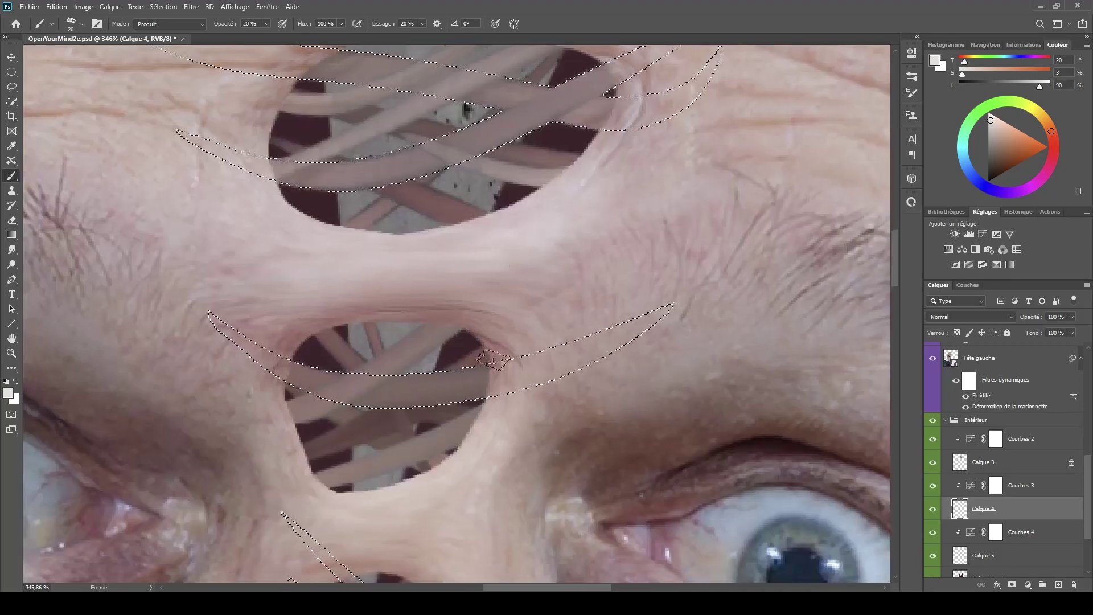
pyautogui.hotkey('ctrl', 'h')
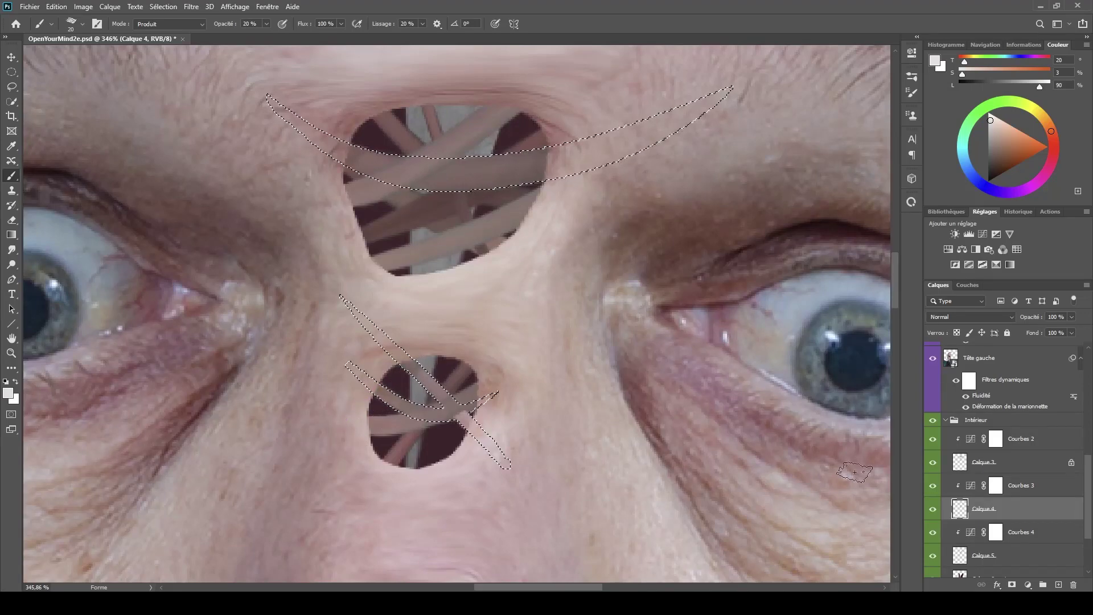
# - Make Calque 5 active, load its bands as a selection and shade them inside the openings between the eyes and on the nose
pyautogui.click(967, 557)
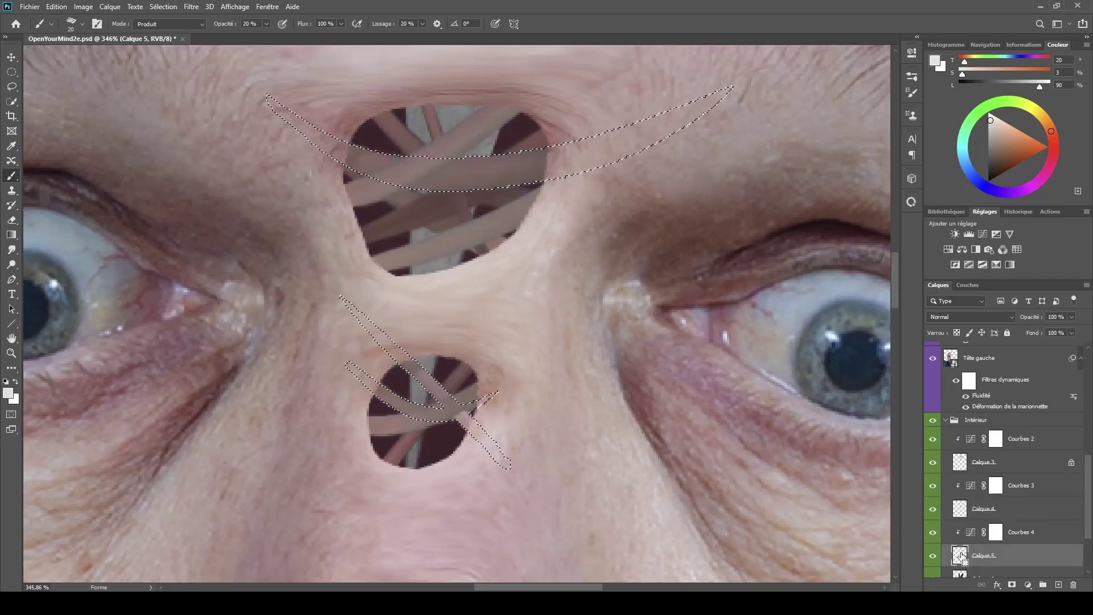
pyautogui.keyDown('ctrl'); pyautogui.click(959, 559); pyautogui.keyUp('ctrl')
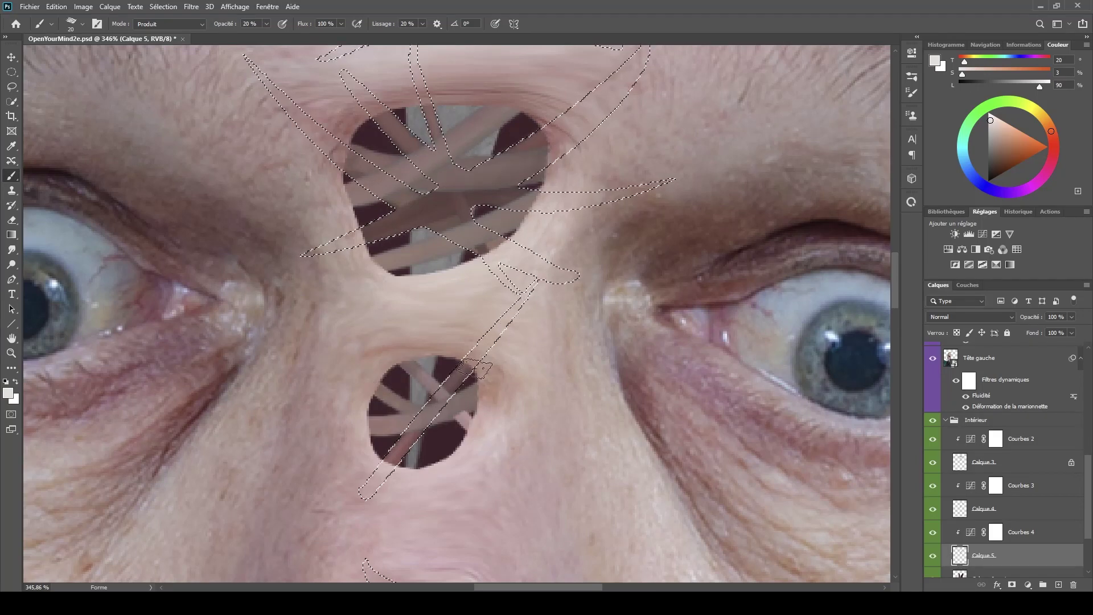
pyautogui.moveTo(484, 373)
pyautogui.mouseDown()
pyautogui.moveTo(393, 461)
pyautogui.moveTo(401, 482)
pyautogui.moveTo(393, 445)
pyautogui.moveTo(416, 450)
pyautogui.moveTo(413, 436)
pyautogui.moveTo(436, 426)
pyautogui.moveTo(409, 436)
pyautogui.mouseUp()
pyautogui.hotkey('ctrl', 'd')
pyautogui.moveTo(430, 245); pyautogui.dragTo(401, 302)
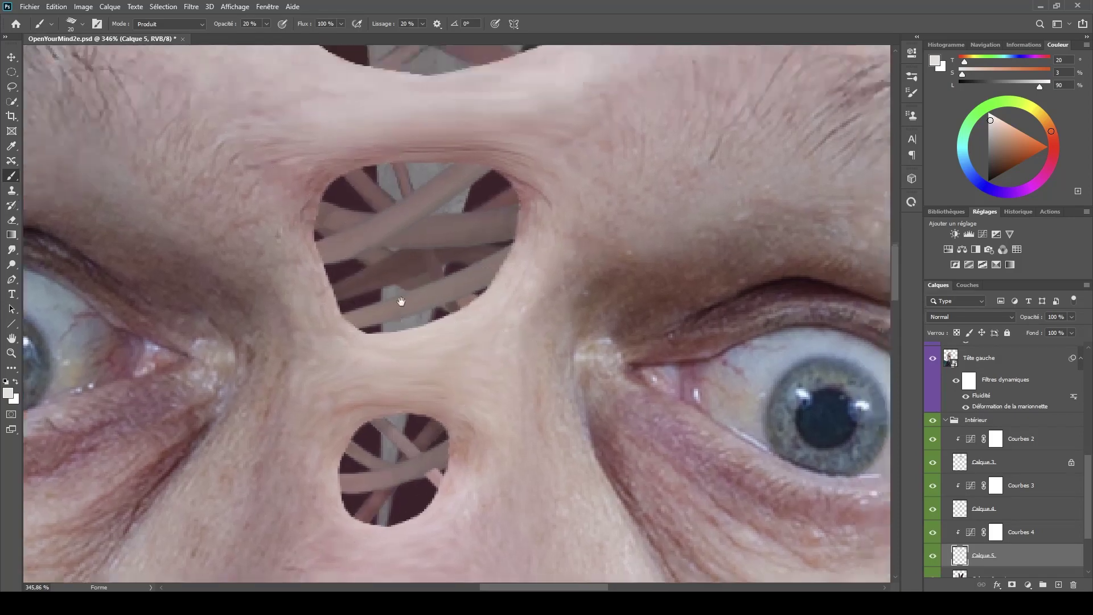
pyautogui.hotkey('ctrl', 'shift', 'd')
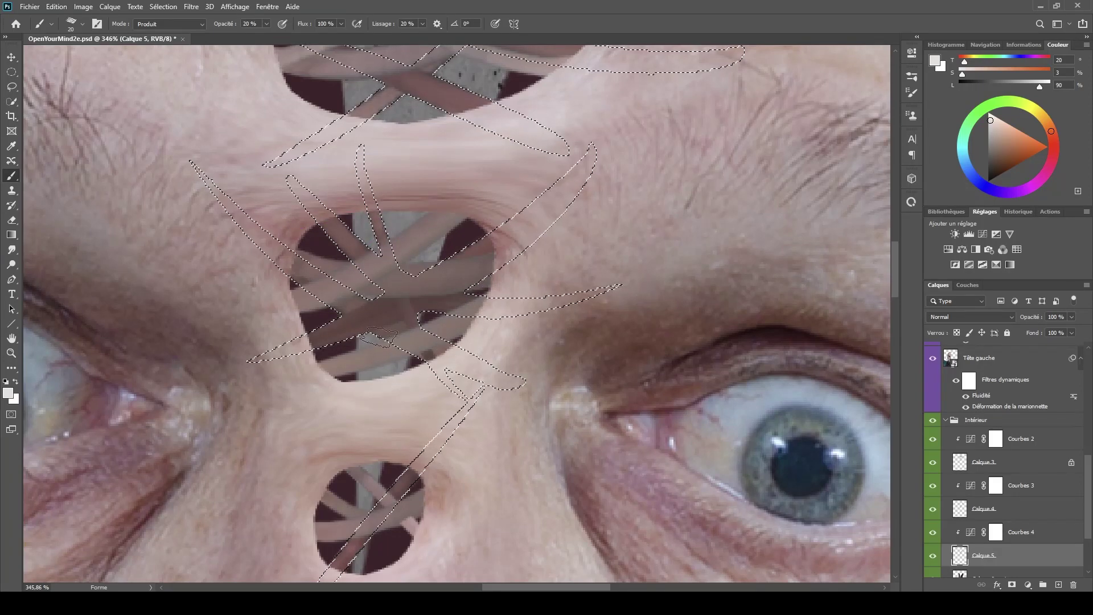
# - Shade the Calque 5 bands in the forehead openings and between the hands with the 20 px brush at 20% opacity
pyautogui.scroll(5, 429, 352)
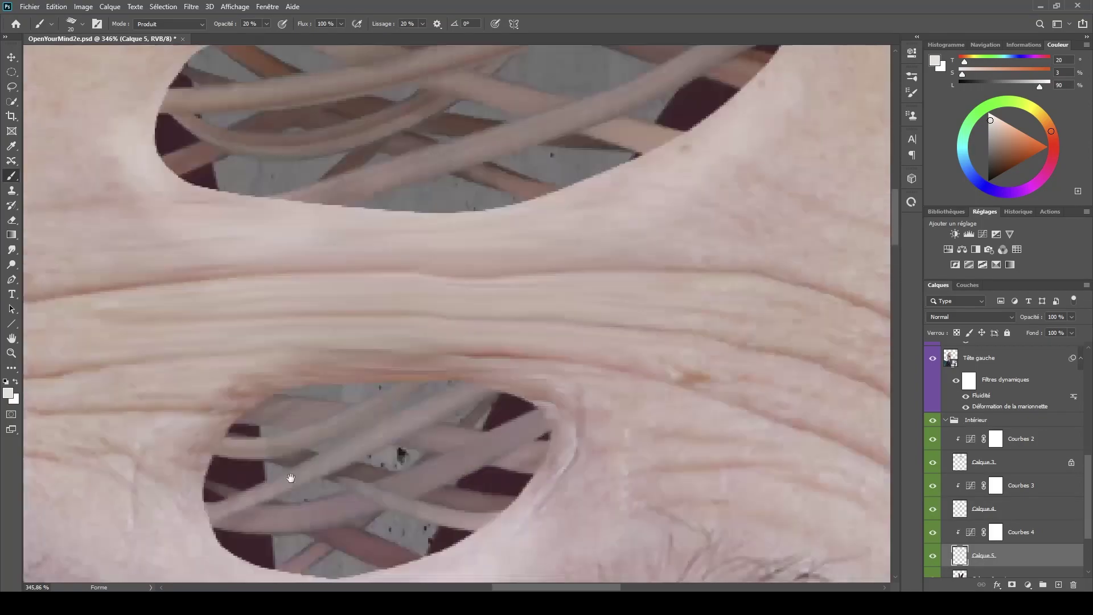
pyautogui.moveTo(291, 477); pyautogui.dragTo(288, 517)
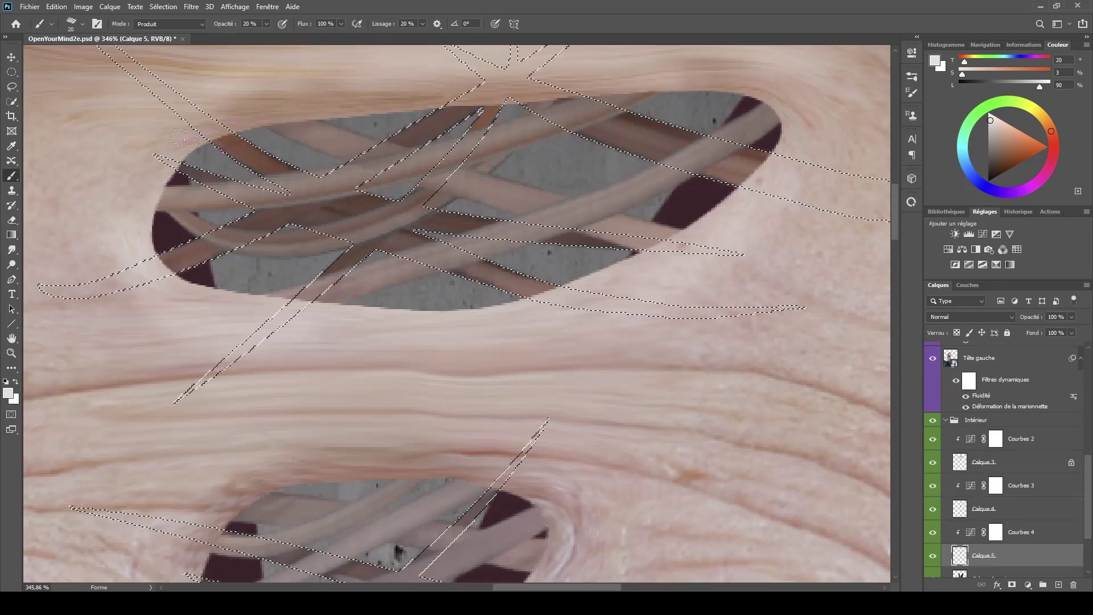
pyautogui.moveTo(307, 109); pyautogui.dragTo(305, 212)
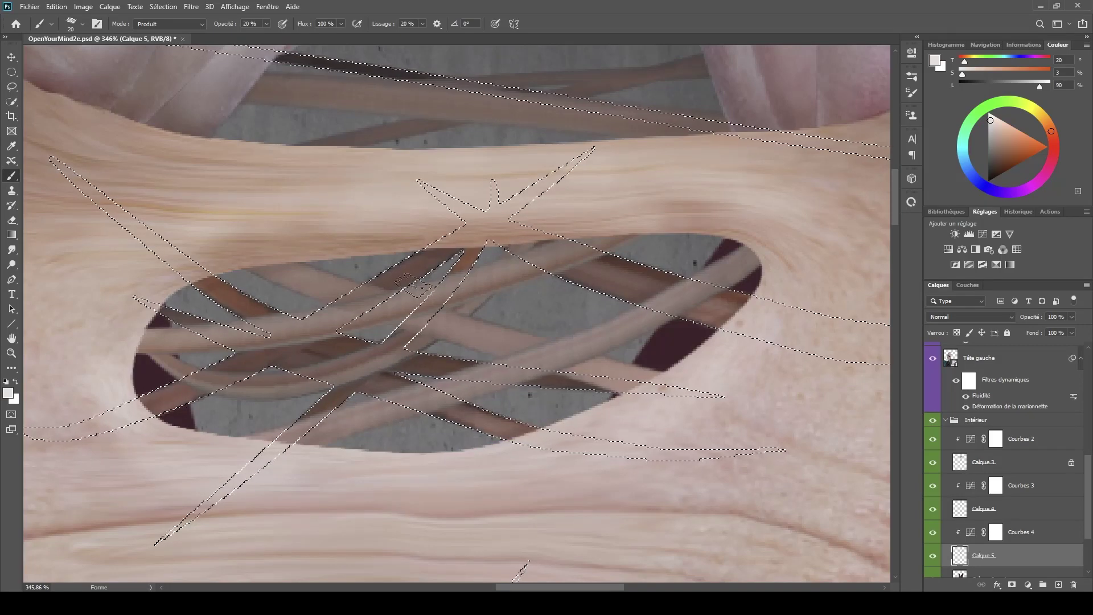
pyautogui.scroll(5, 429, 317)
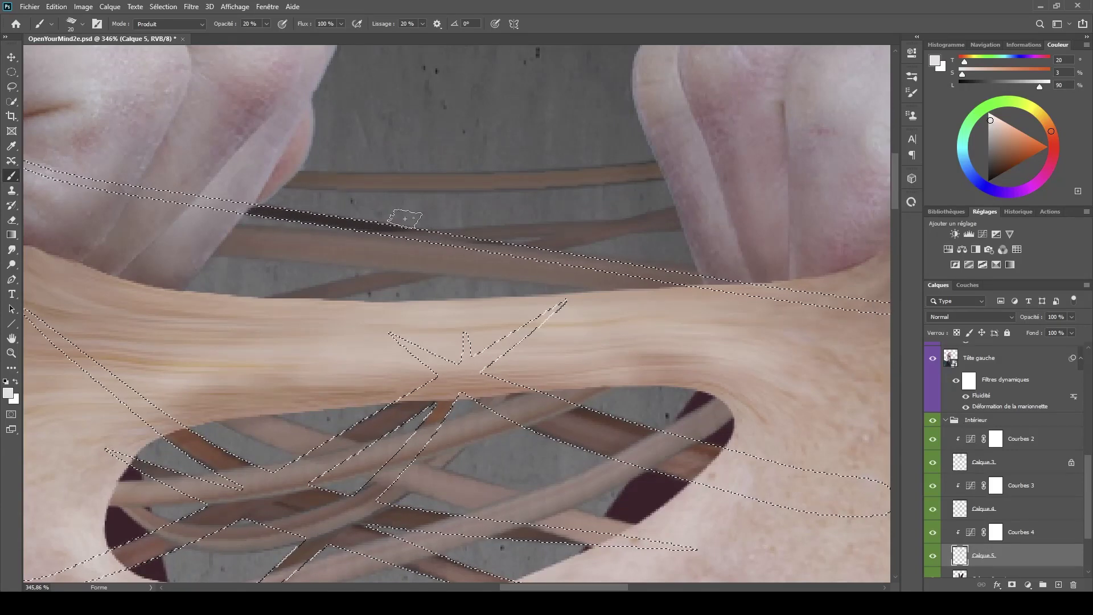
pyautogui.scroll(-5, 448, 222)
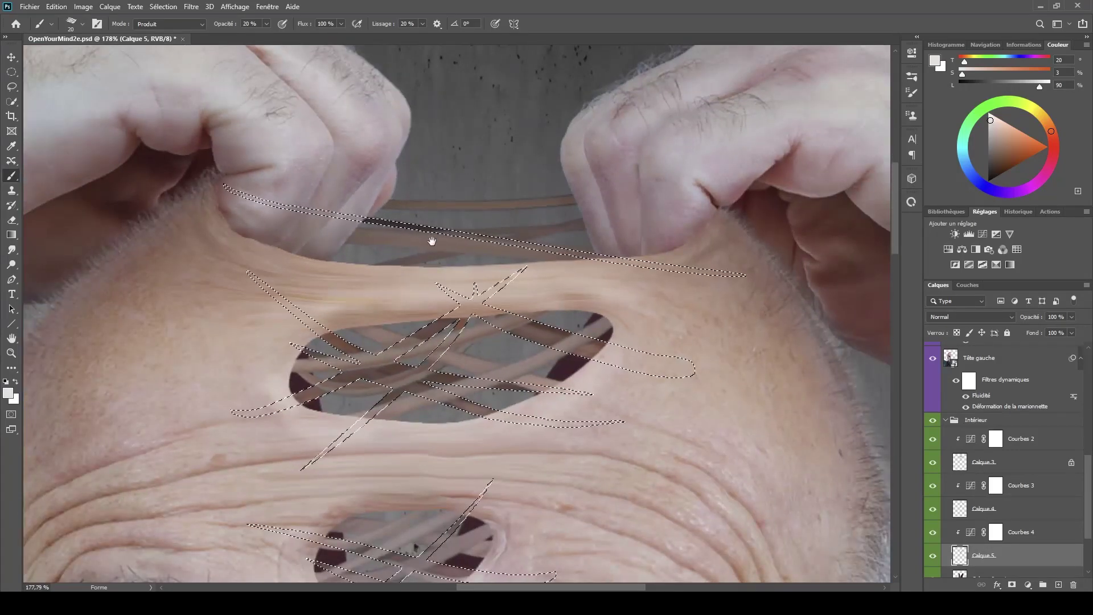
# - Return the brush blend mode to Normal and review the shaded bands across the head
pyautogui.click(182, 24)
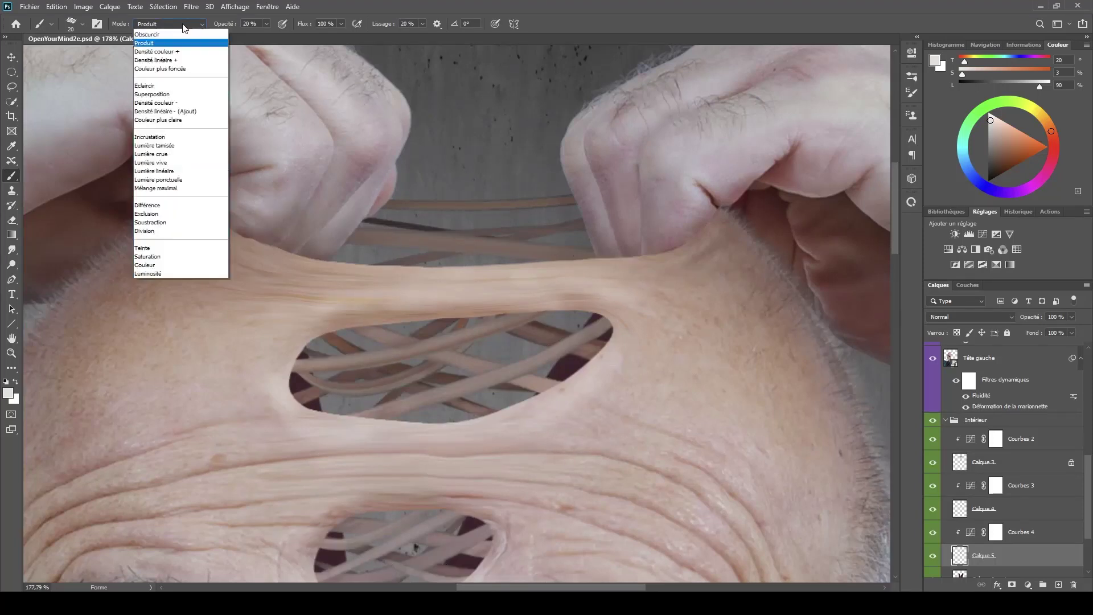
pyautogui.scroll(3, 180, 40)
pyautogui.click(180, 35)
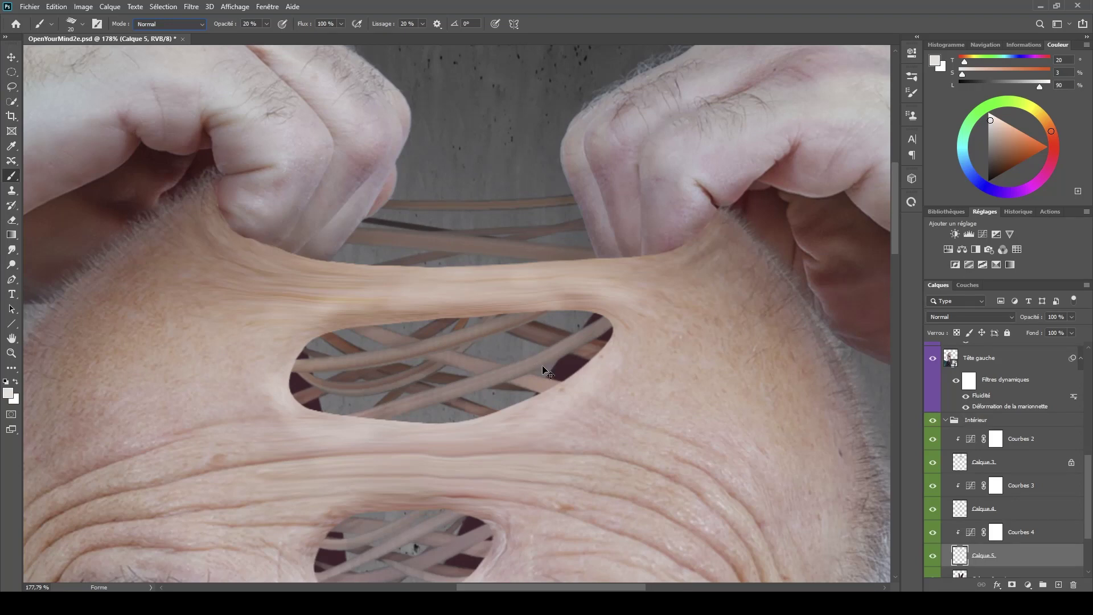
pyautogui.scroll(-4, 586, 390)
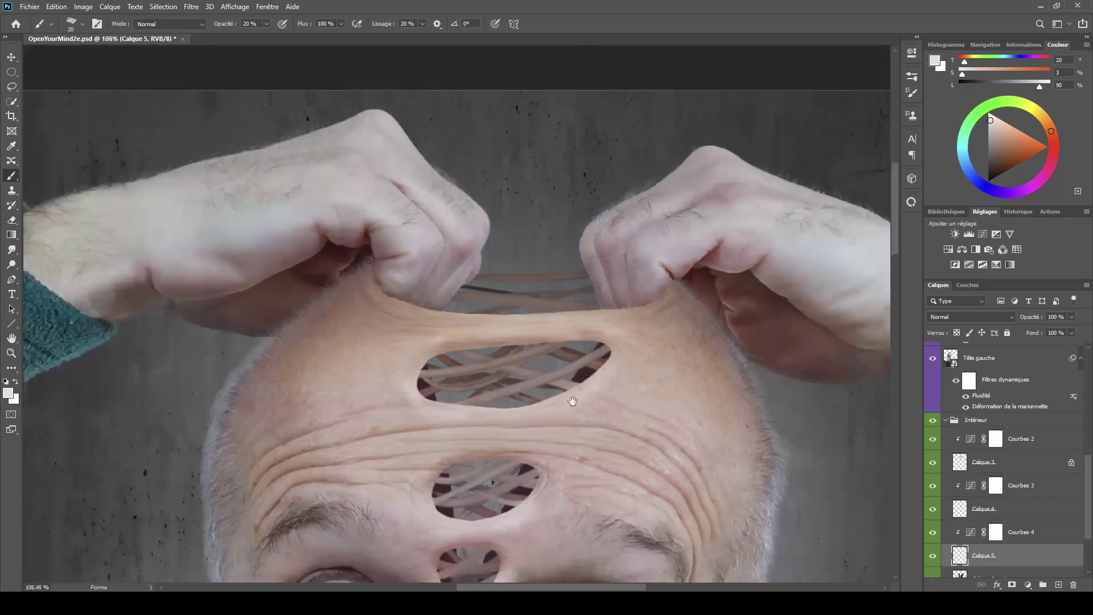
# - Darken the bands by lowering the midtones of their Curves adjustments, setting the Courbes 4 point to input 160, output 96
pyautogui.scroll(-3, 579, 364)
pyautogui.scroll(-4, 578, 359)
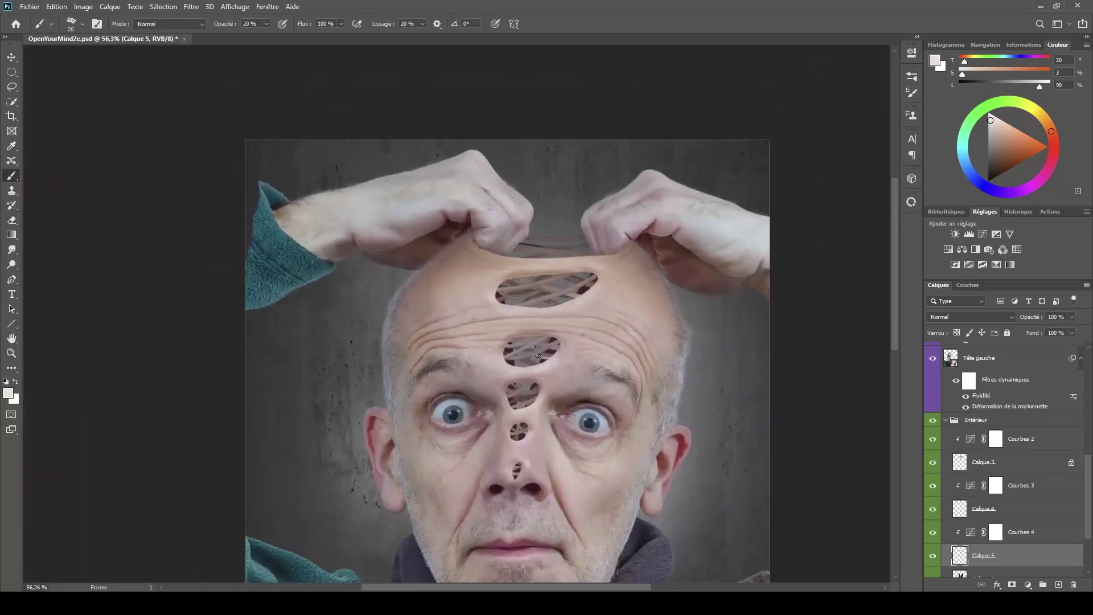
pyautogui.scroll(-2, 540, 361)
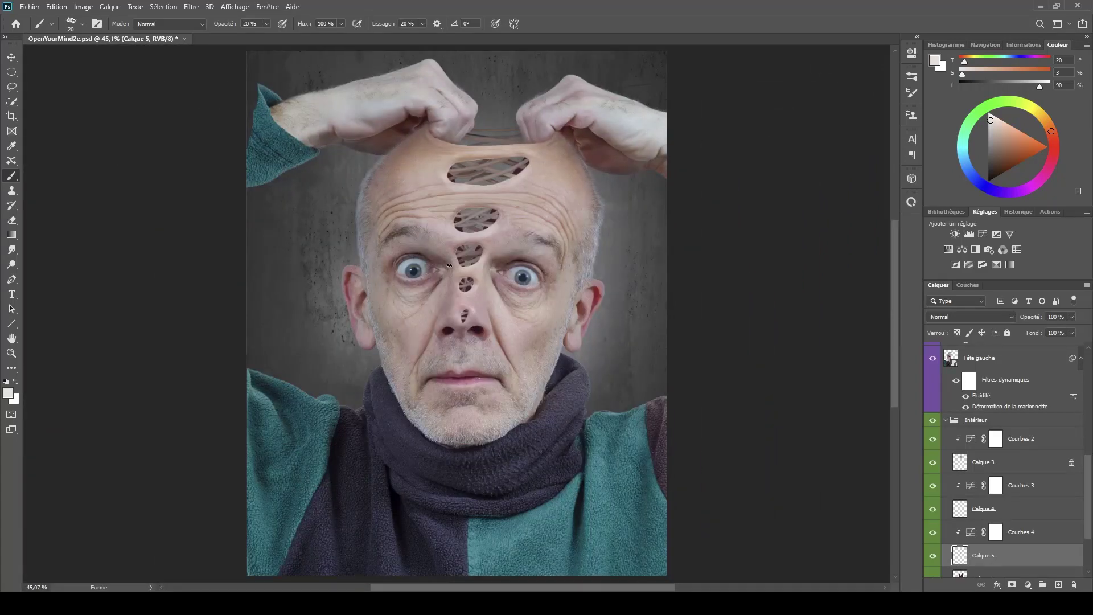
pyautogui.click(970, 439)
pyautogui.doubleClick(970, 440)
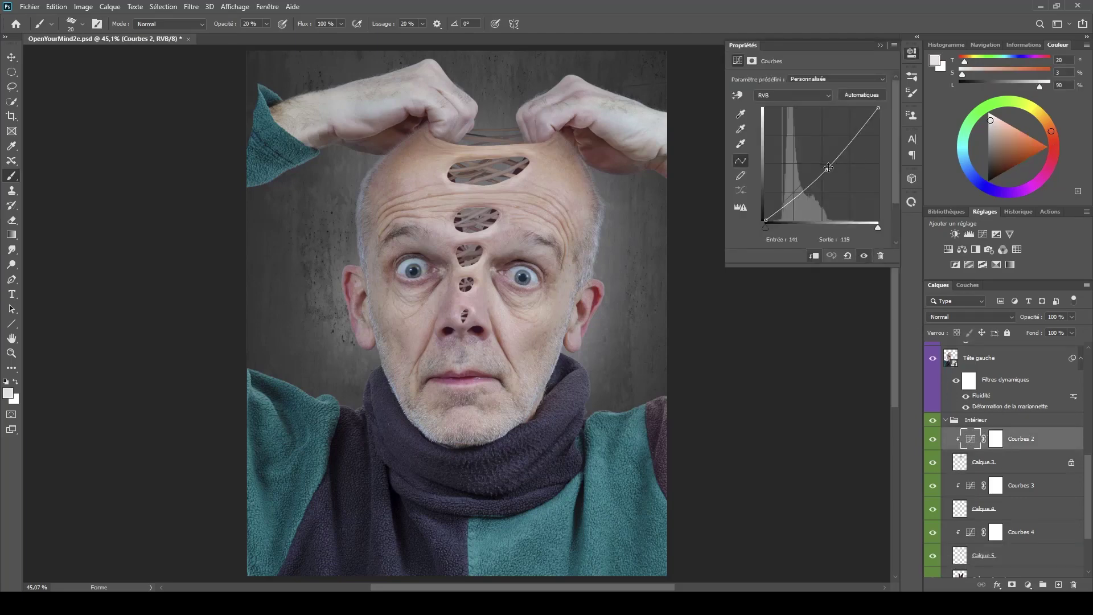
pyautogui.moveTo(828, 169); pyautogui.dragTo(828, 171)
pyautogui.click(962, 487)
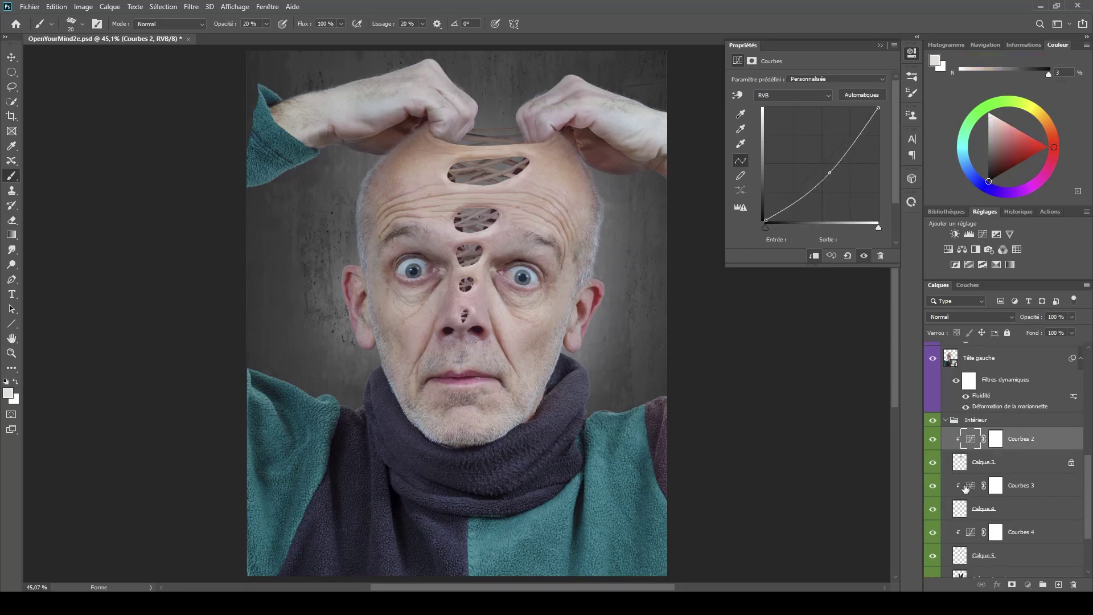
pyautogui.moveTo(829, 172); pyautogui.dragTo(836, 178)
pyautogui.click(970, 535)
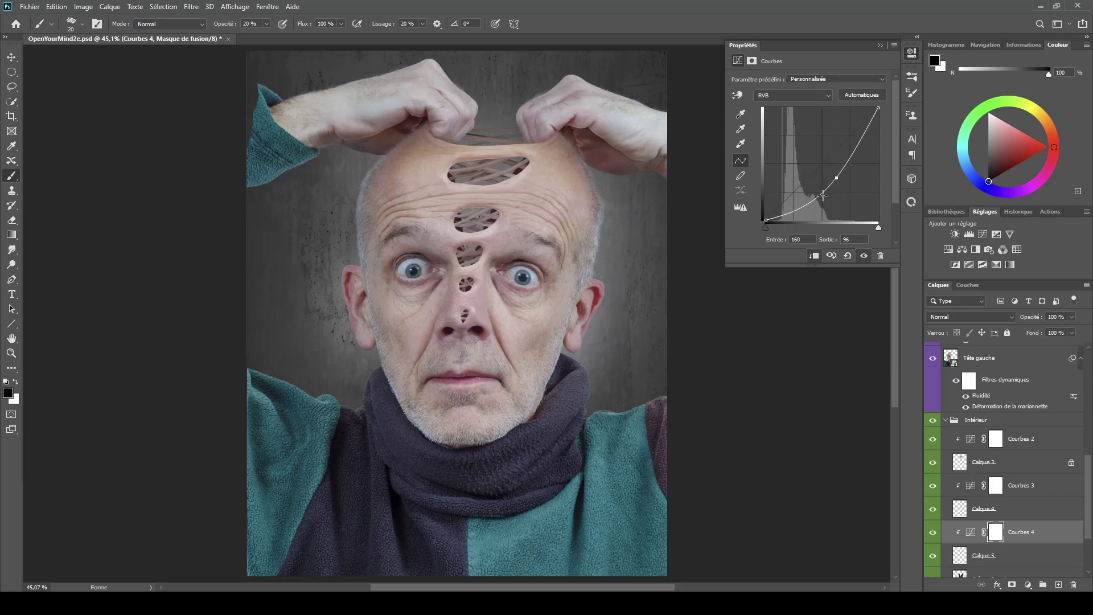
pyautogui.click(879, 45)
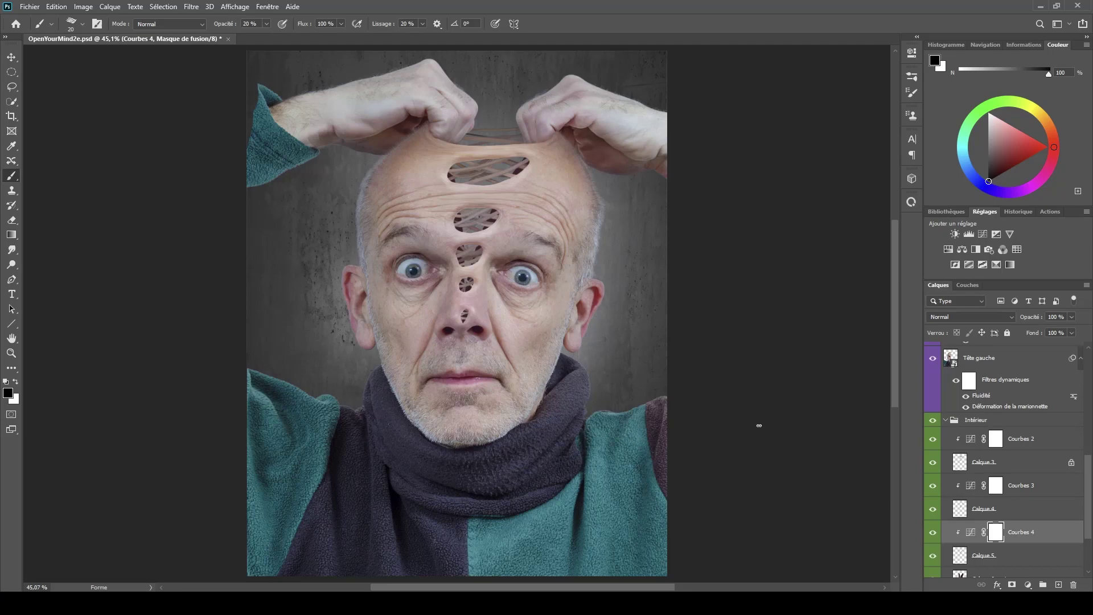
# - Collapse the Intérieur group, then put Calque 6, Tête droite and Tête gauche together in a new group
pyautogui.click(948, 421)
pyautogui.moveTo(1089, 493); pyautogui.dragTo(1091, 449)
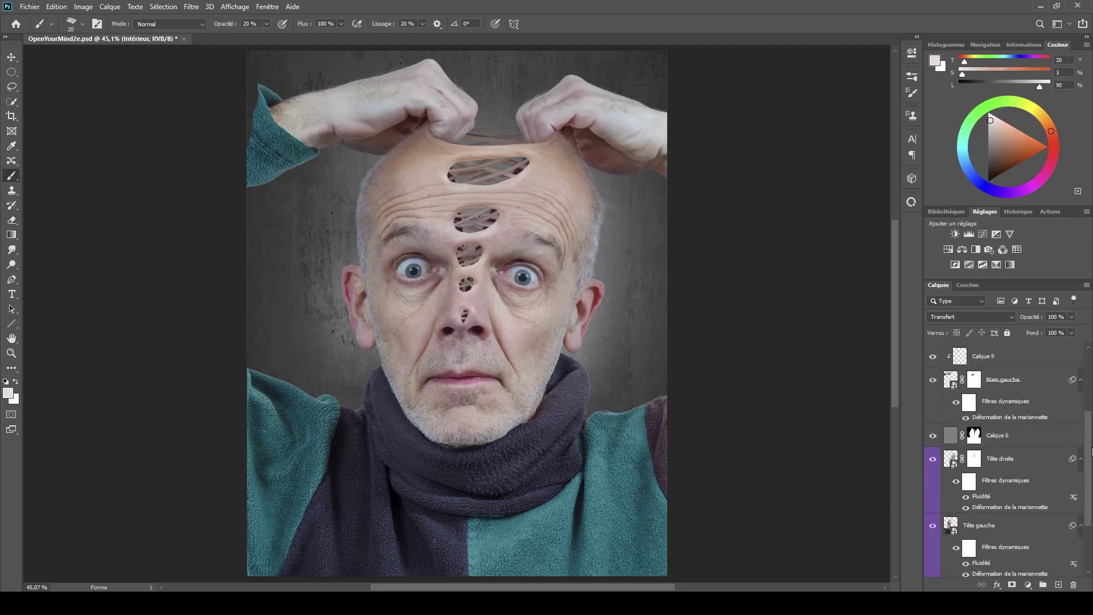
pyautogui.click(1013, 436)
pyautogui.rightClick(1013, 437)
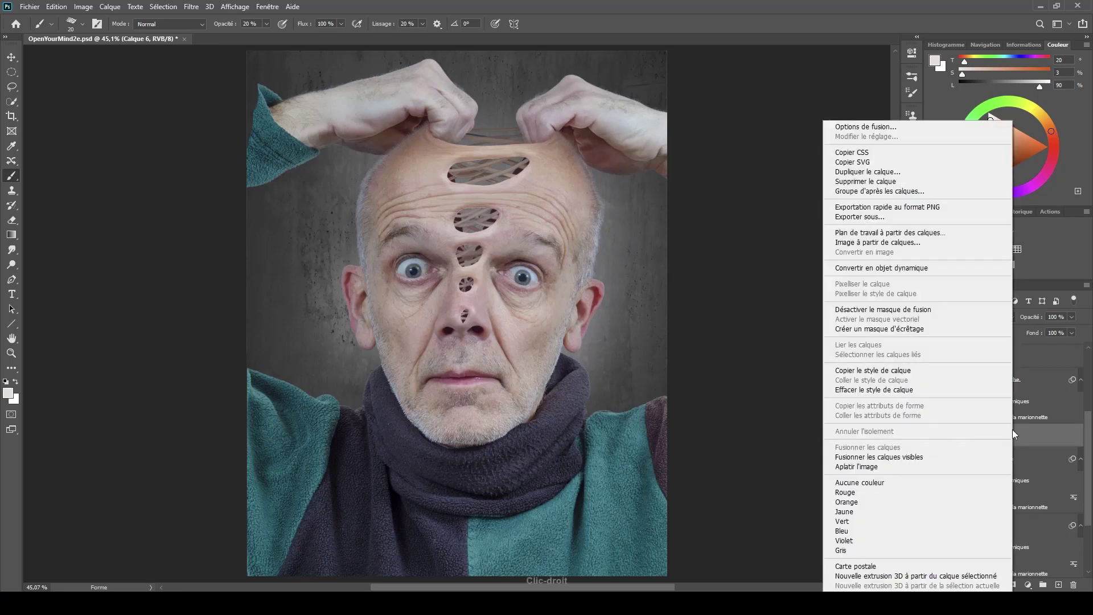
pyautogui.press('Escape')
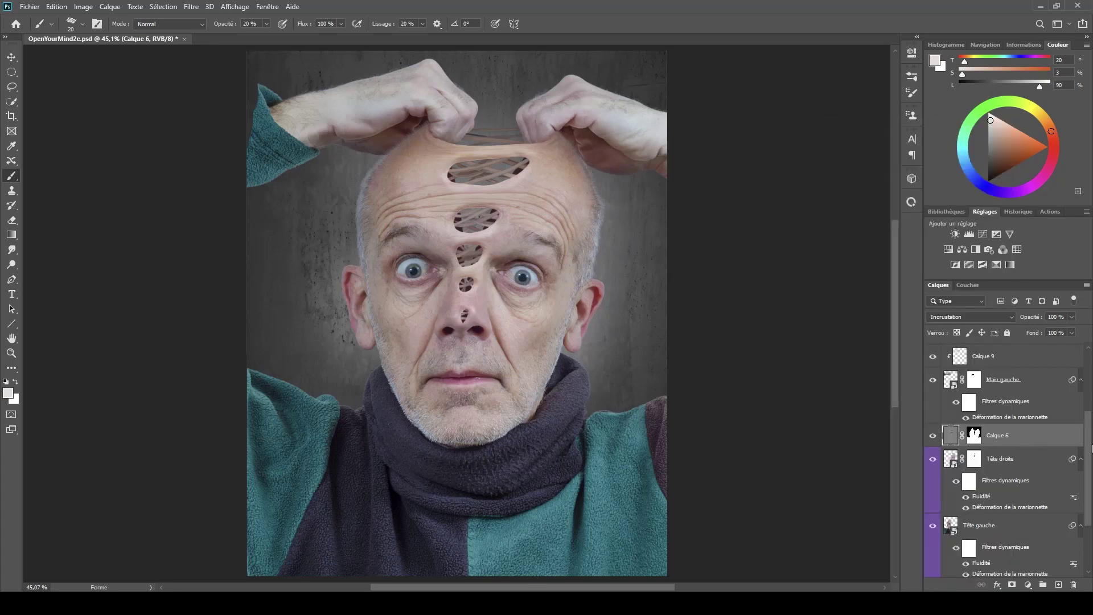
pyautogui.scroll(-3, 1053, 455)
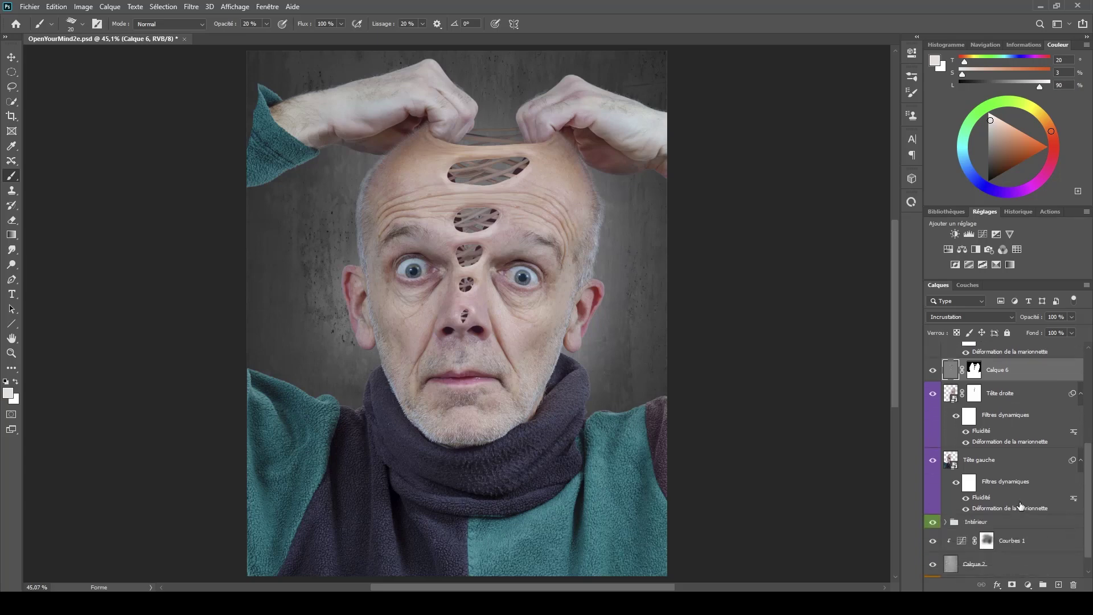
pyautogui.keyDown('shift'); pyautogui.click(1019, 503); pyautogui.keyUp('shift')
pyautogui.hotkey('ctrl', 'g')
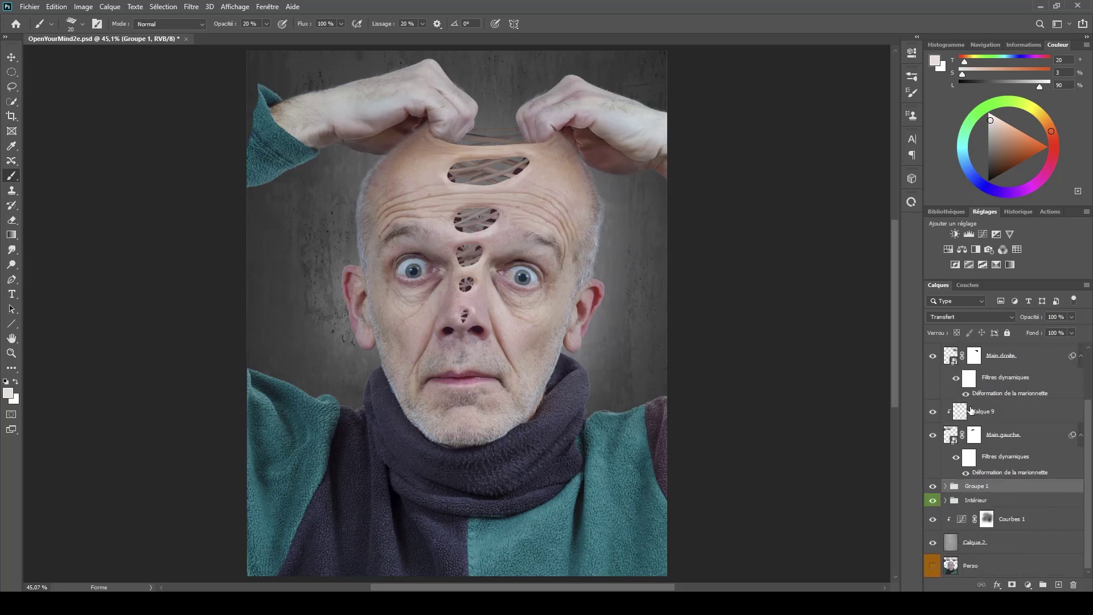
# - Rename the new head group Tête and give it the Violet colour label
pyautogui.doubleClick(974, 484)
pyautogui.write('Tête')
pyautogui.press('Return')
pyautogui.rightClick(932, 490)
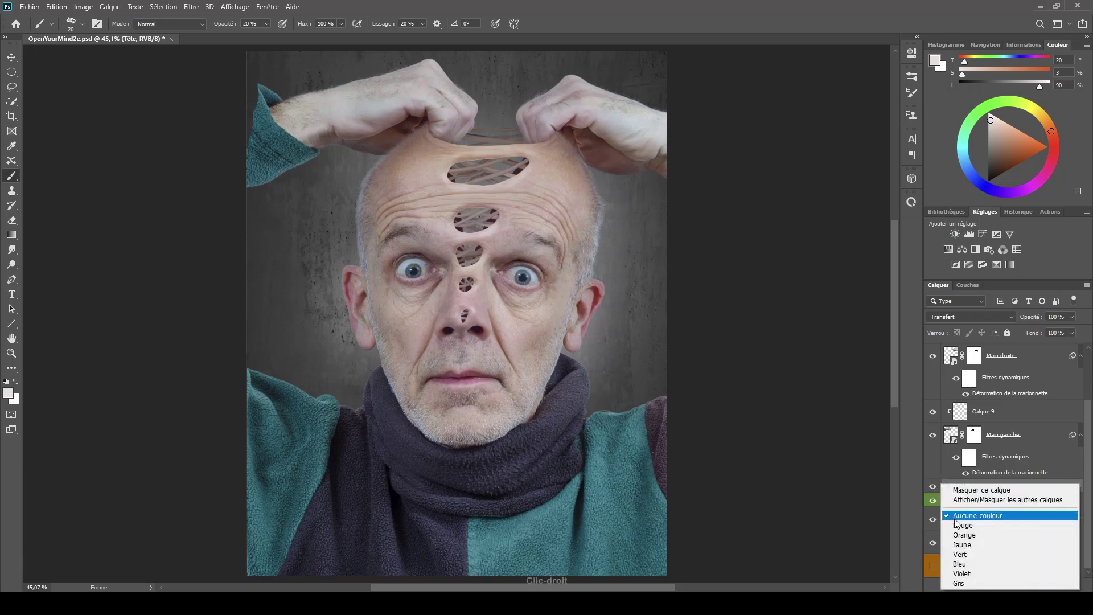
pyautogui.click(965, 569)
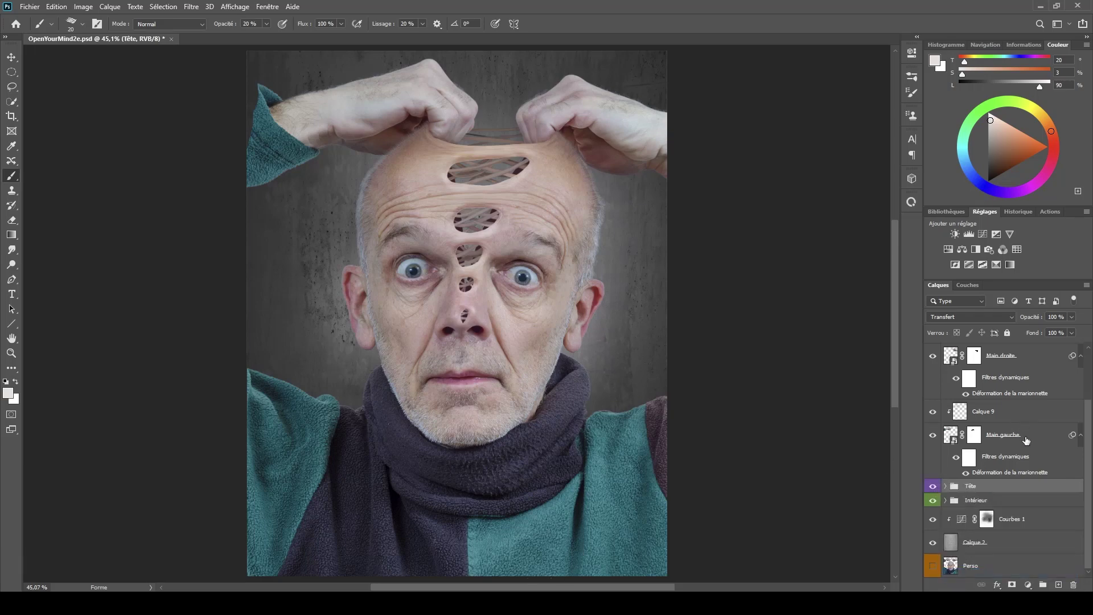
# - Group Main gauche, Calque 9, Main droite and Calque 8 into a new layer group
pyautogui.moveTo(1088, 448); pyautogui.dragTo(1090, 421)
pyautogui.click(1032, 462)
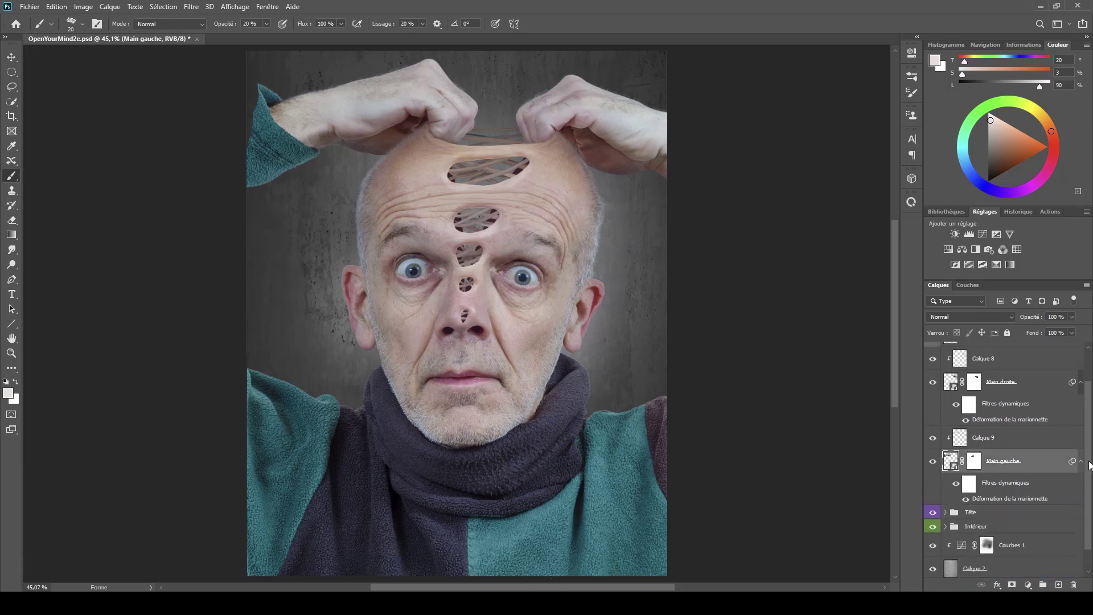
pyautogui.moveTo(1090, 461); pyautogui.dragTo(1091, 414)
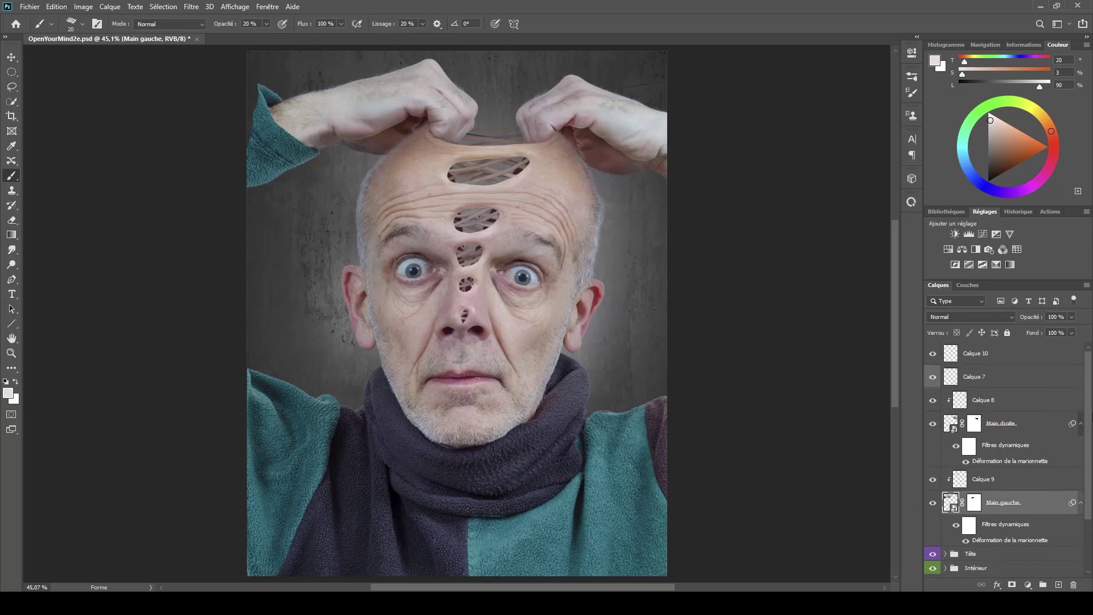
pyautogui.keyDown('ctrl'); pyautogui.click(1006, 402); pyautogui.keyUp('ctrl')
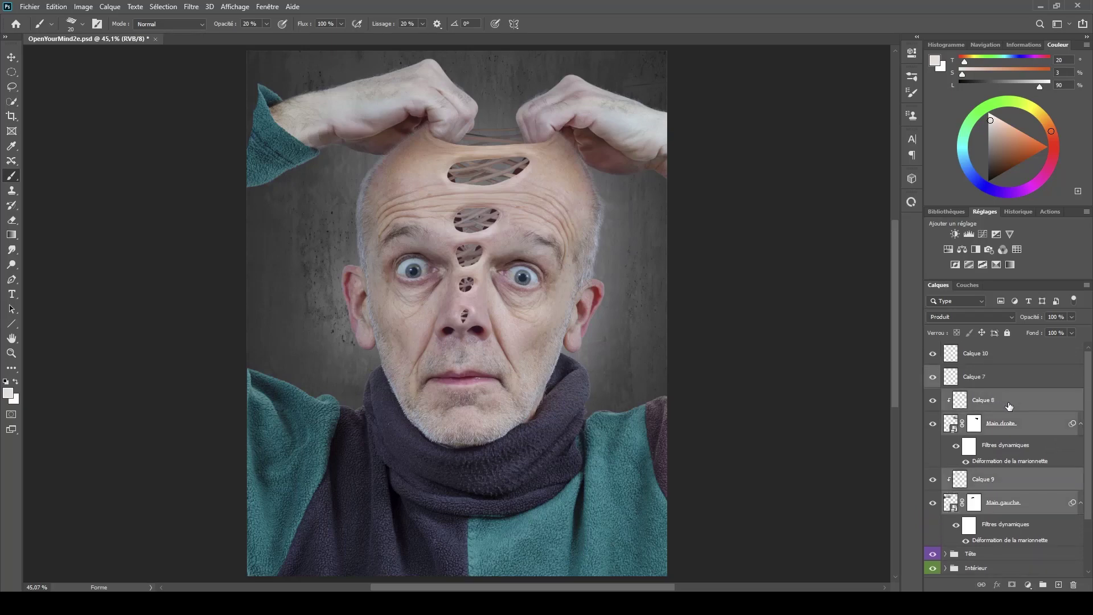
pyautogui.hotkey('ctrl', 'g')
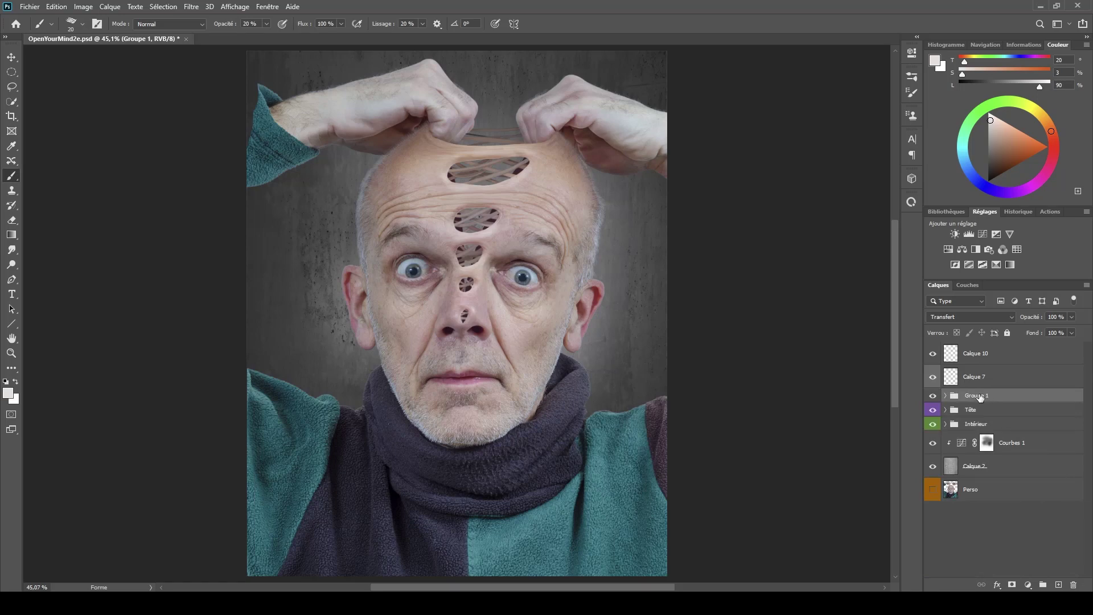
# - Name the new group Mains, check its content by toggling its visibility, and give it the Jaune colour label
pyautogui.doubleClick(984, 397)
pyautogui.write('Mains')
pyautogui.press('Return')
pyautogui.click(932, 396)
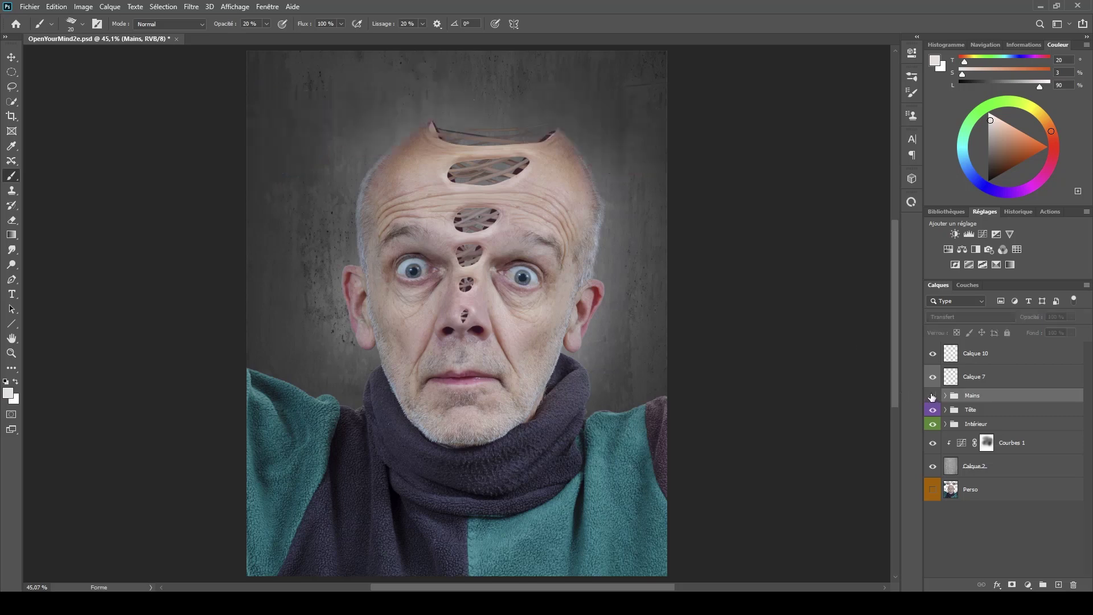
pyautogui.click(932, 395)
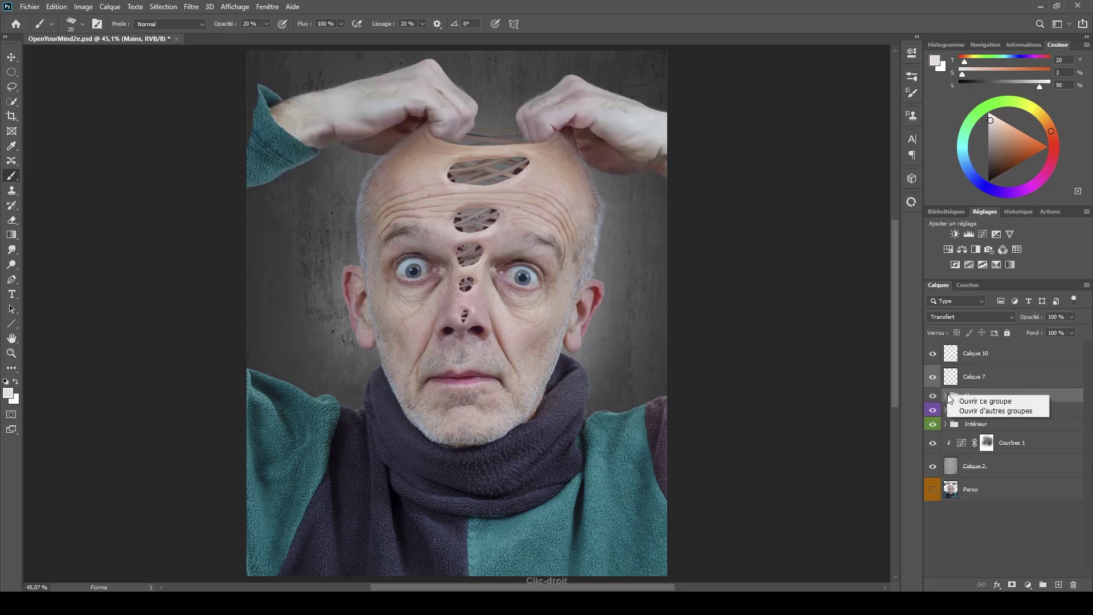
pyautogui.rightClick(933, 395)
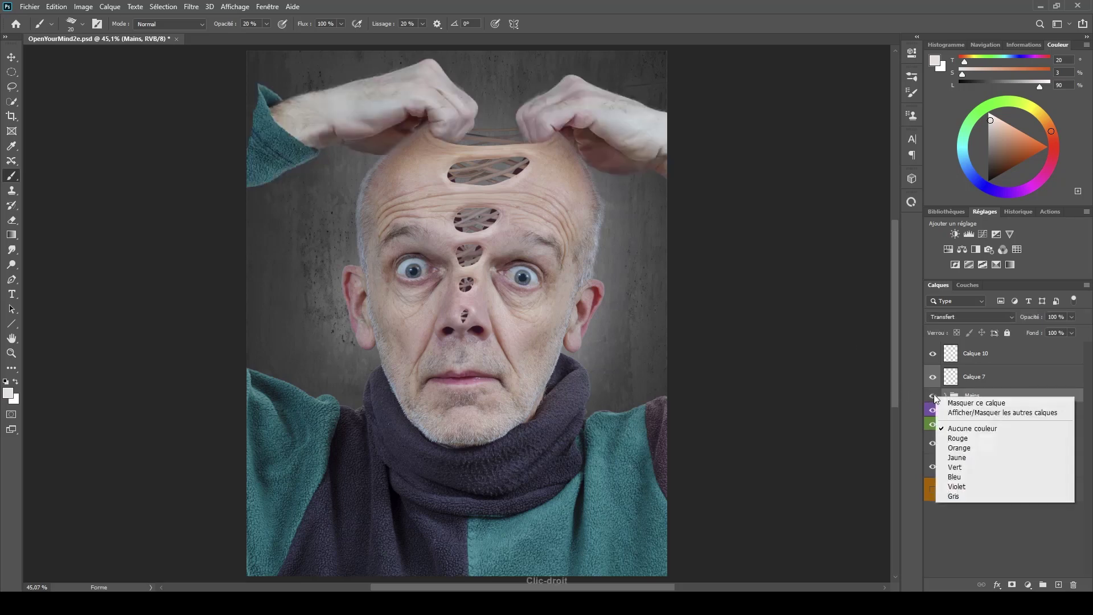
pyautogui.click(956, 457)
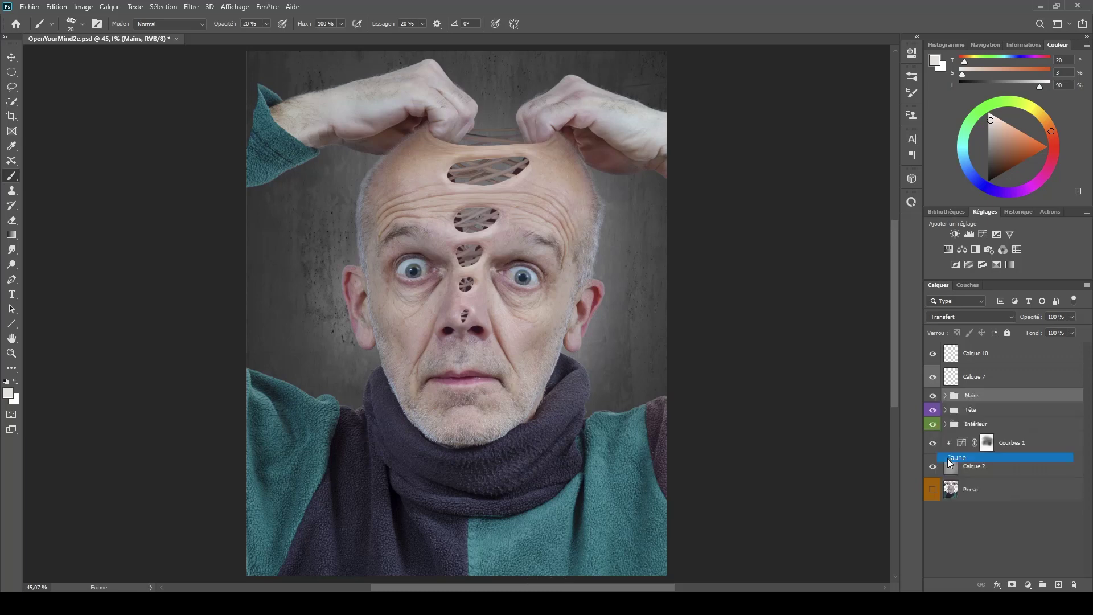
# - Check what Calque 7 and Calque 10 contain by toggling their visibility, and rename Calque 10 as Plis
pyautogui.doubleClick(932, 377)
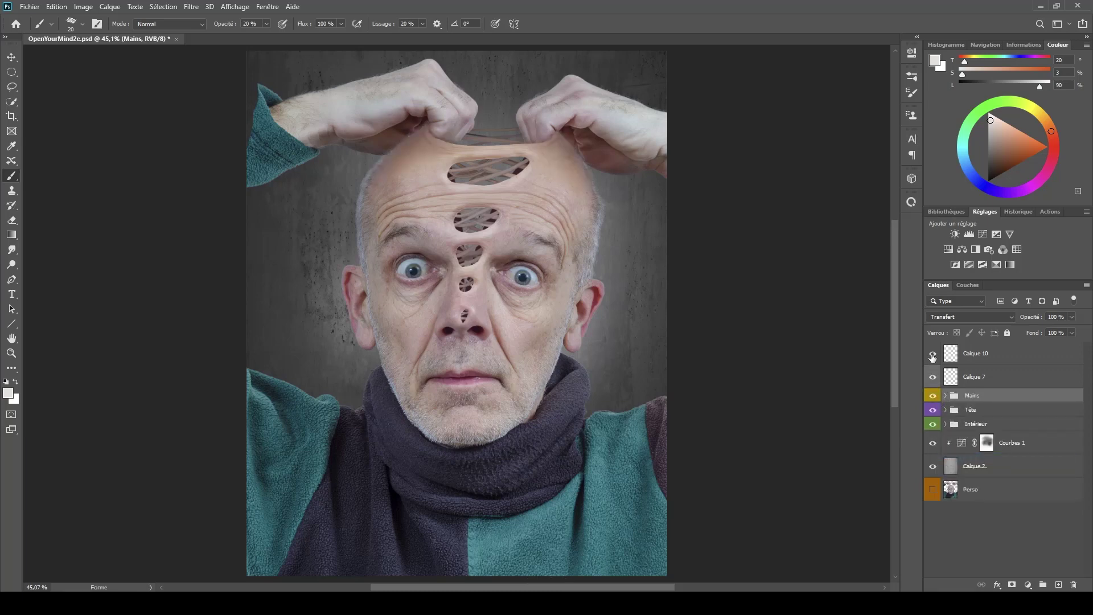
pyautogui.click(932, 354)
pyautogui.doubleClick(966, 354)
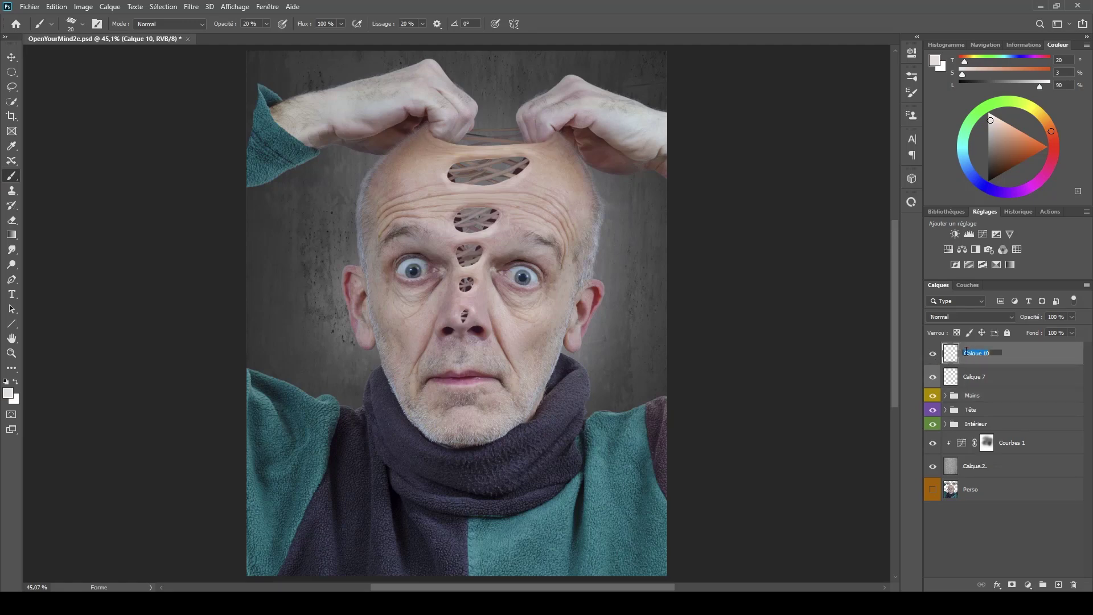
pyautogui.write('Plis')
pyautogui.press('Return')
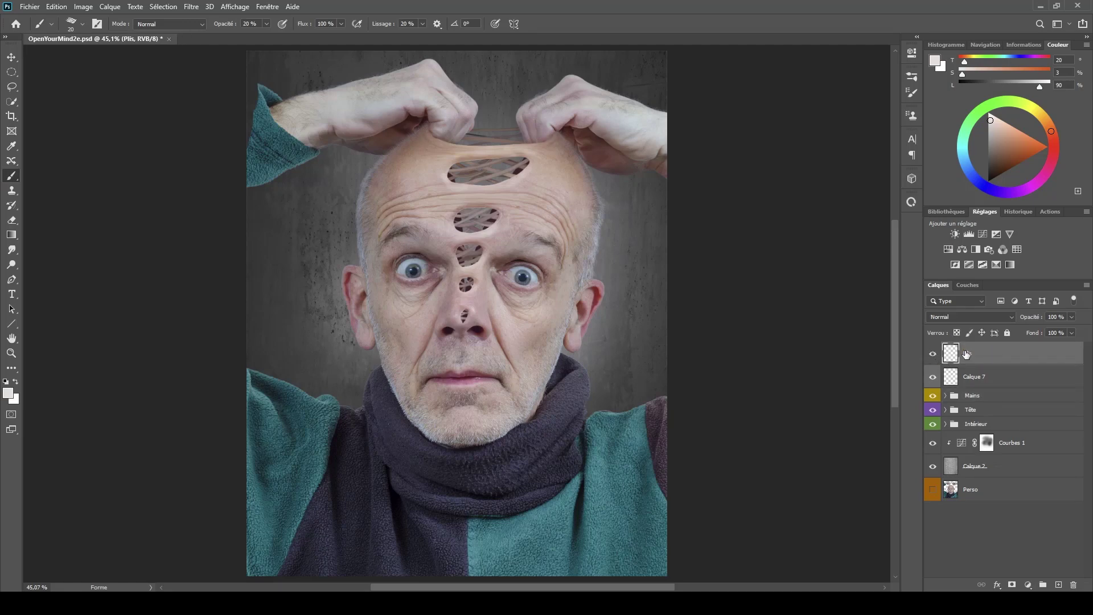
# - Lighten the background by raising the white point of the Courbes 1 curve to output 134
pyautogui.press('l')
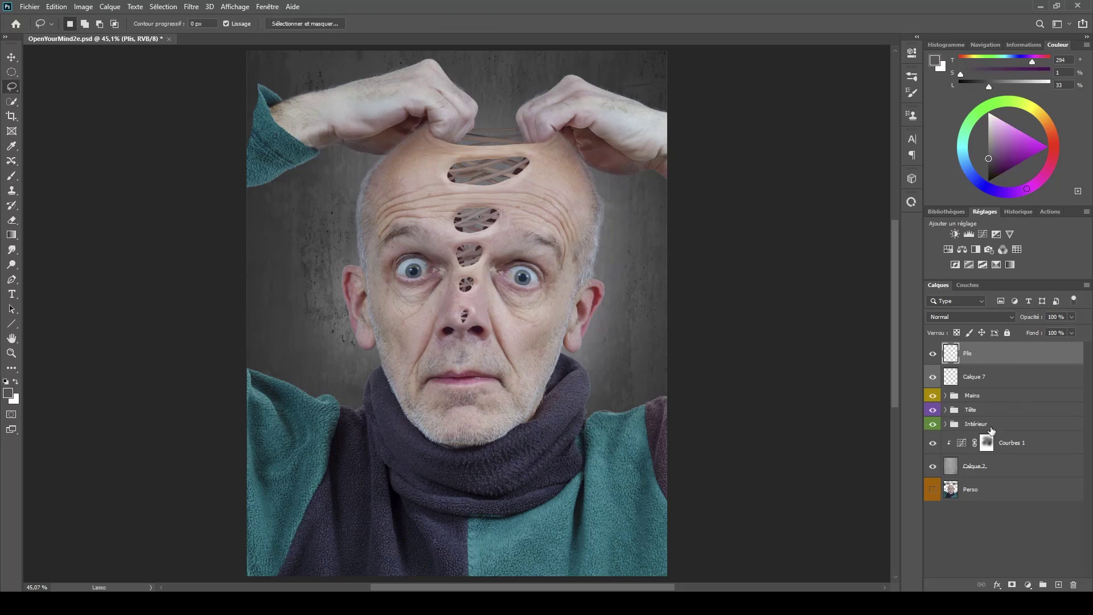
pyautogui.click(933, 443)
pyautogui.click(933, 444)
pyautogui.doubleClick(961, 444)
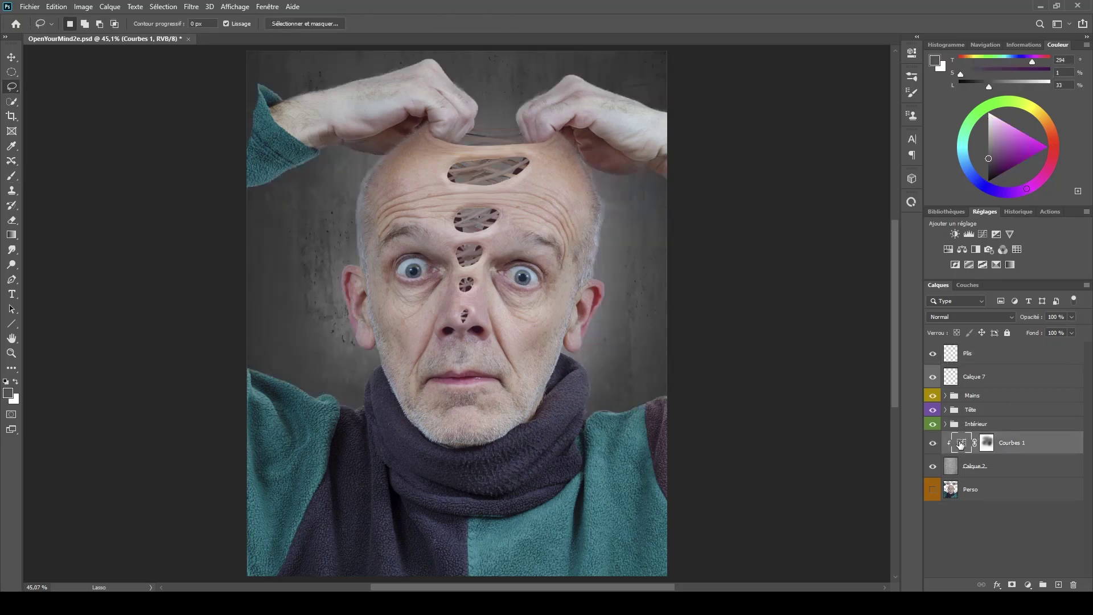
pyautogui.moveTo(878, 177); pyautogui.dragTo(881, 163)
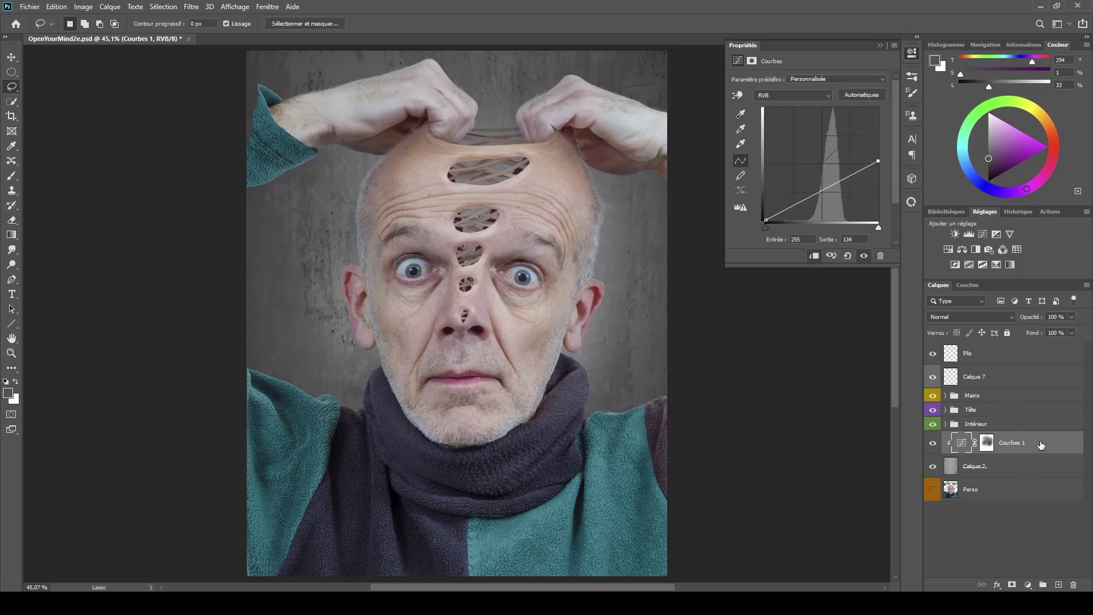
# - Add a new empty layer directly above Courbes 1 and expand the Intérieur, Tête and Mains groups
pyautogui.click(1058, 585)
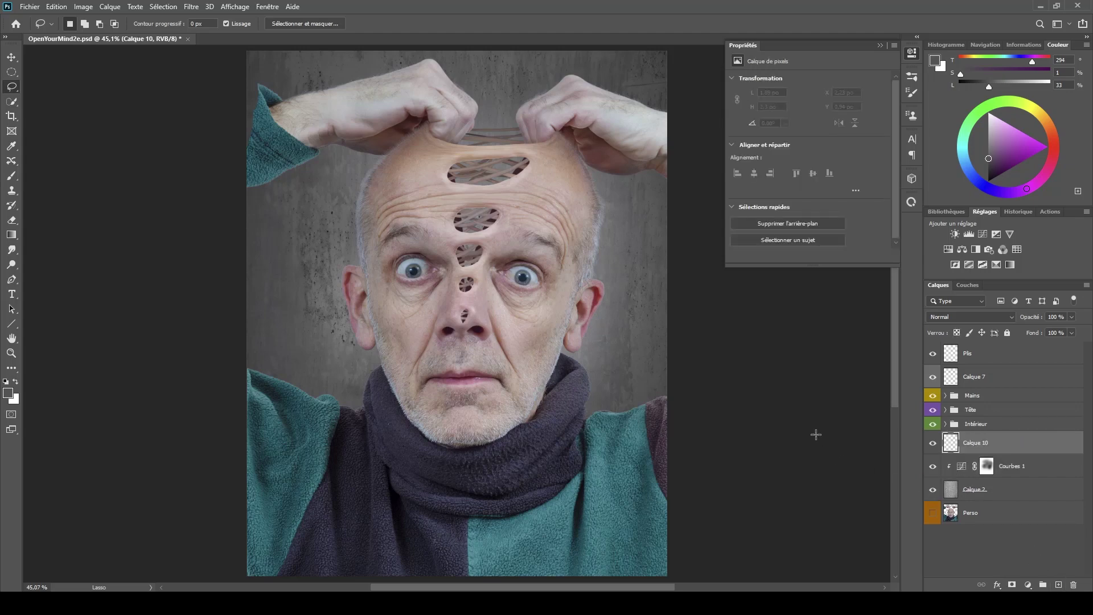
pyautogui.click(946, 424)
pyautogui.click(945, 410)
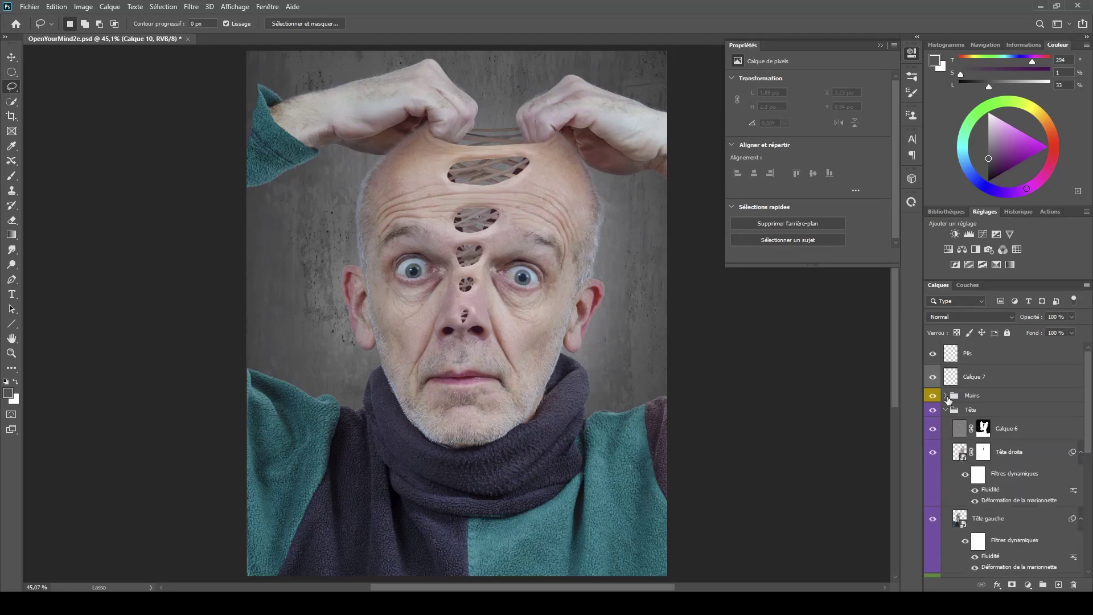
pyautogui.click(945, 395)
pyautogui.click(879, 45)
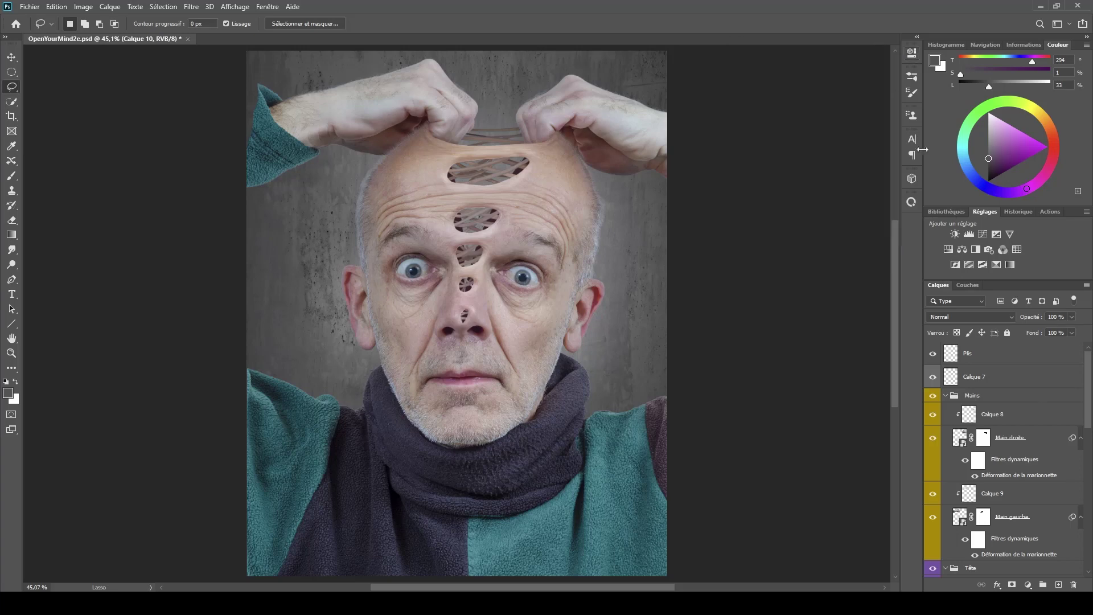
# - Load the combined outlines of Main droite, Main gauche, Tête droite and Tête gauche as one selection, keeping the new layer active
pyautogui.moveTo(1088, 392); pyautogui.dragTo(1087, 398)
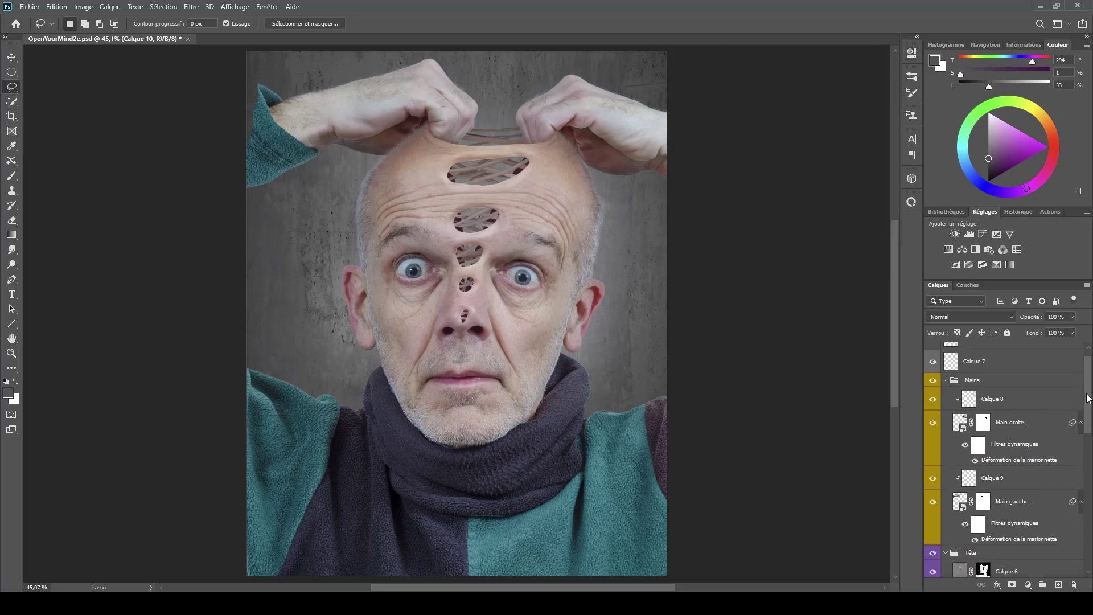
pyautogui.keyDown('ctrl'); pyautogui.click(958, 420); pyautogui.keyUp('ctrl')
pyautogui.keyDown('ctrl'); pyautogui.keyDown('shift'); pyautogui.click(961, 503); pyautogui.keyUp('shift'); pyautogui.keyUp('ctrl')
pyautogui.scroll(-3, 1091, 423)
pyautogui.scroll(-6, 1091, 423)
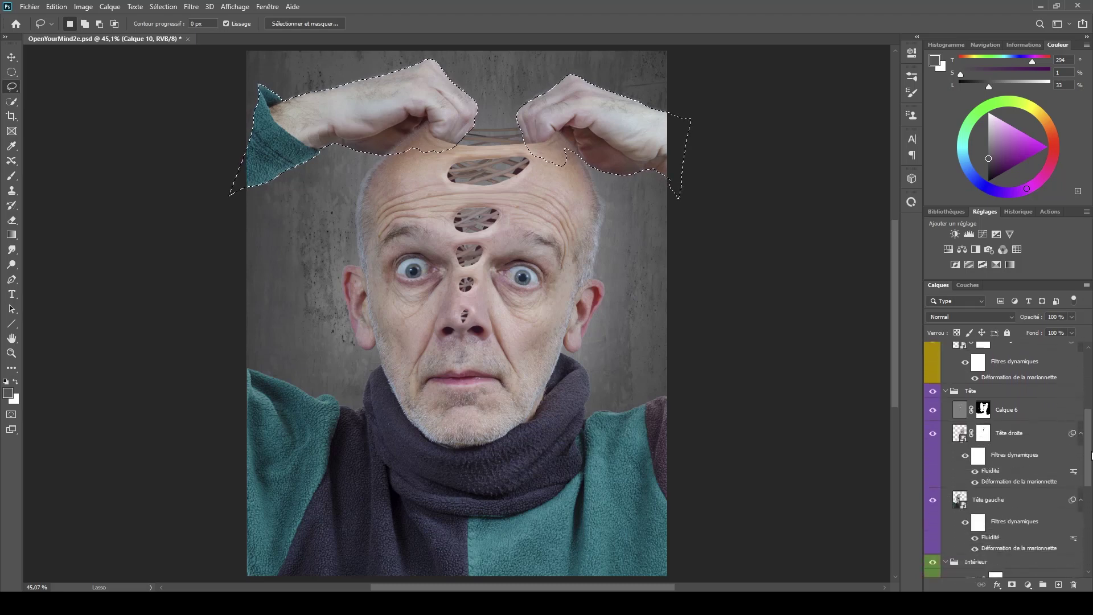
pyautogui.keyDown('ctrl'); pyautogui.keyDown('shift'); pyautogui.click(960, 431); pyautogui.keyUp('shift'); pyautogui.keyUp('ctrl')
pyautogui.scroll(-4, 1083, 445)
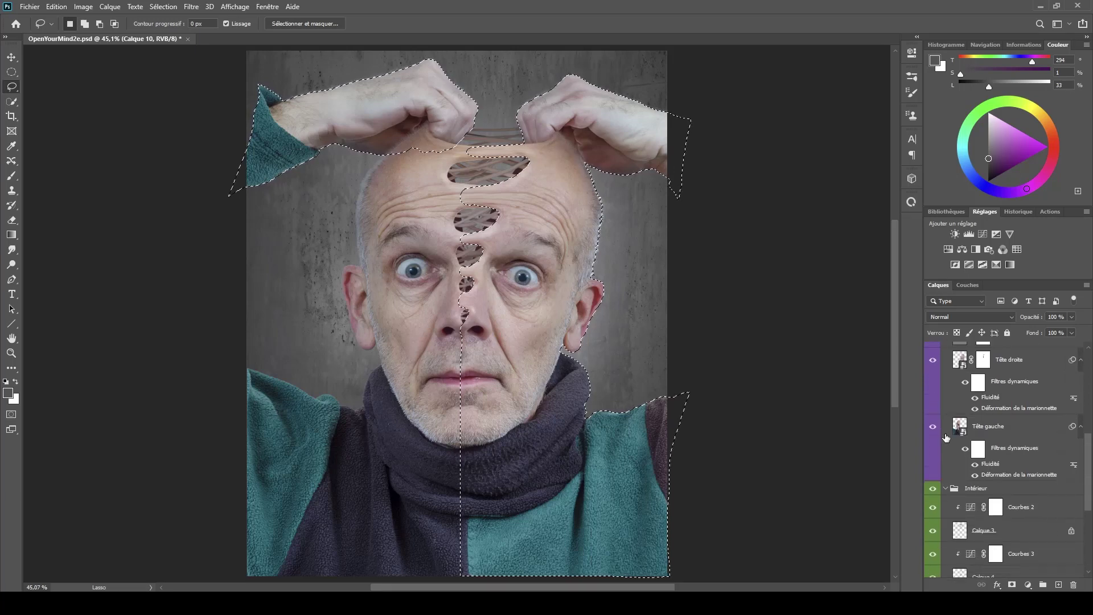
pyautogui.keyDown('ctrl'); pyautogui.keyDown('shift'); pyautogui.click(961, 428); pyautogui.keyUp('shift'); pyautogui.keyUp('ctrl')
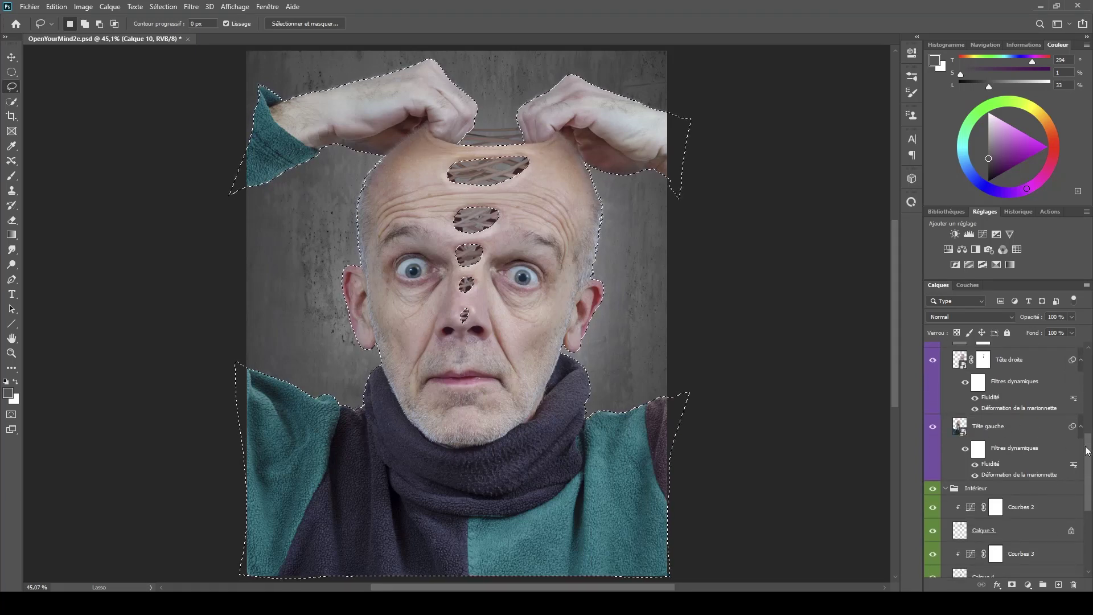
pyautogui.scroll(-8, 1091, 494)
pyautogui.scroll(-3, 1091, 494)
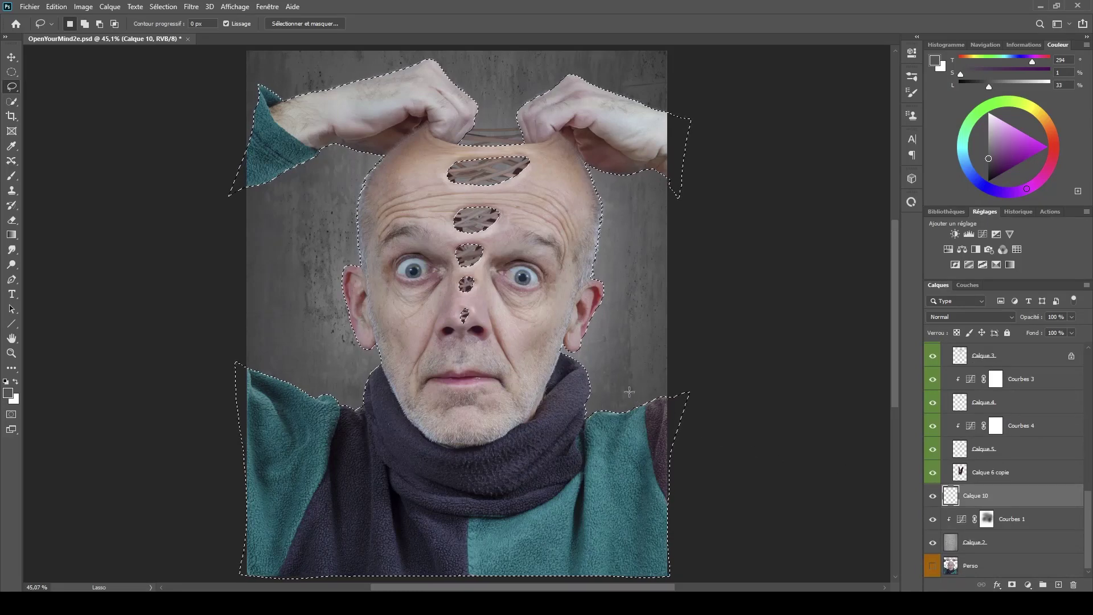
# - Fill the figure-shaped selection on Calque 10 with dark grey sampled from the background, deselect, and check the silhouette in isolation
pyautogui.press('b')
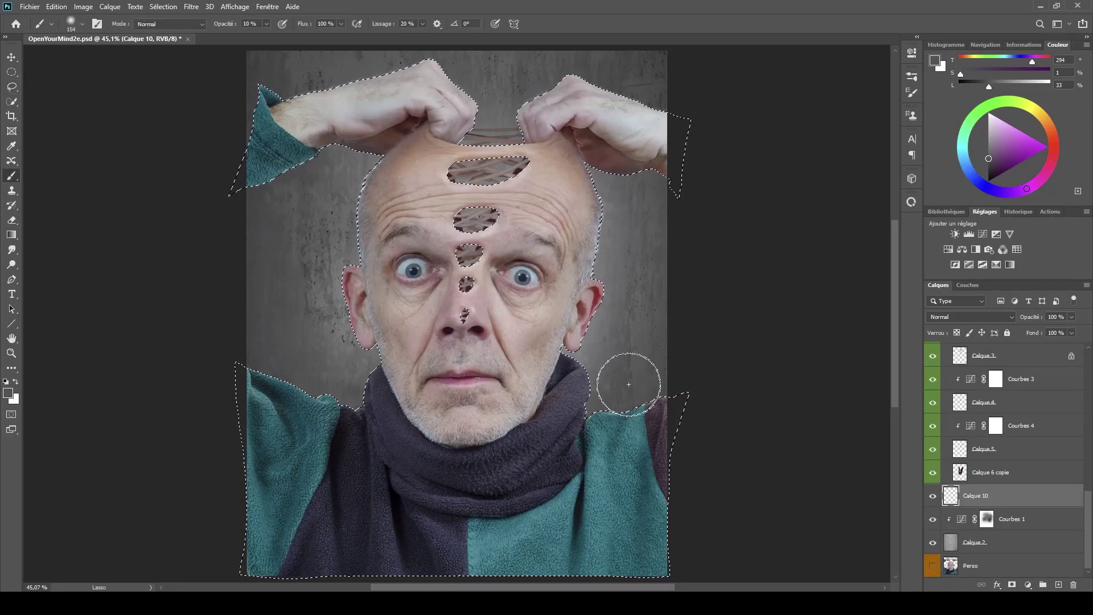
pyautogui.keyDown('alt'); pyautogui.rightClick(628, 349); pyautogui.keyUp('alt')
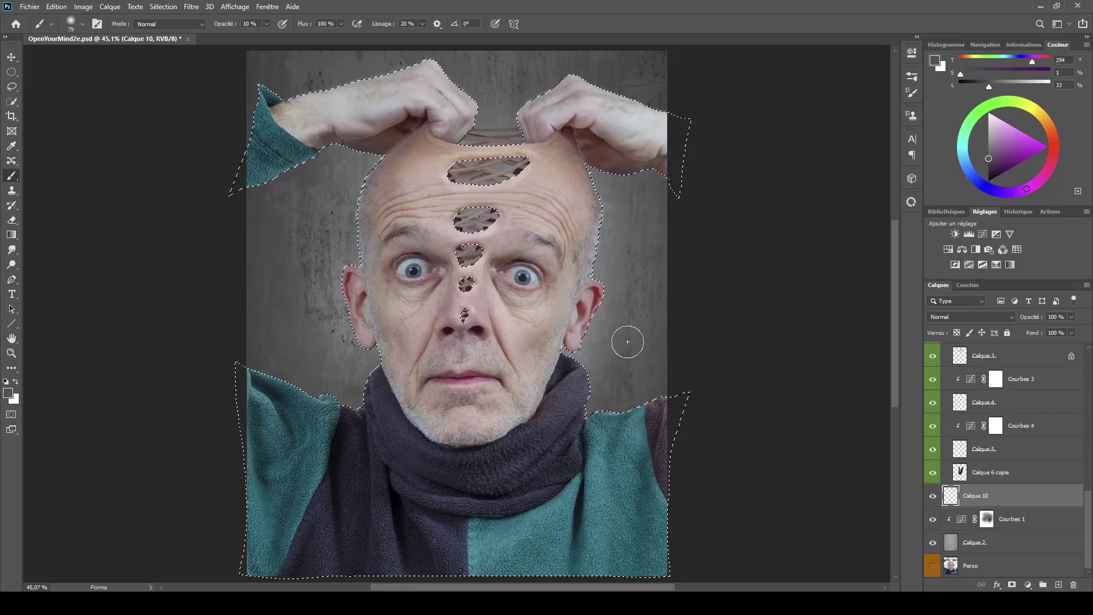
pyautogui.keyDown('alt'); pyautogui.click(289, 346); pyautogui.keyUp('alt')
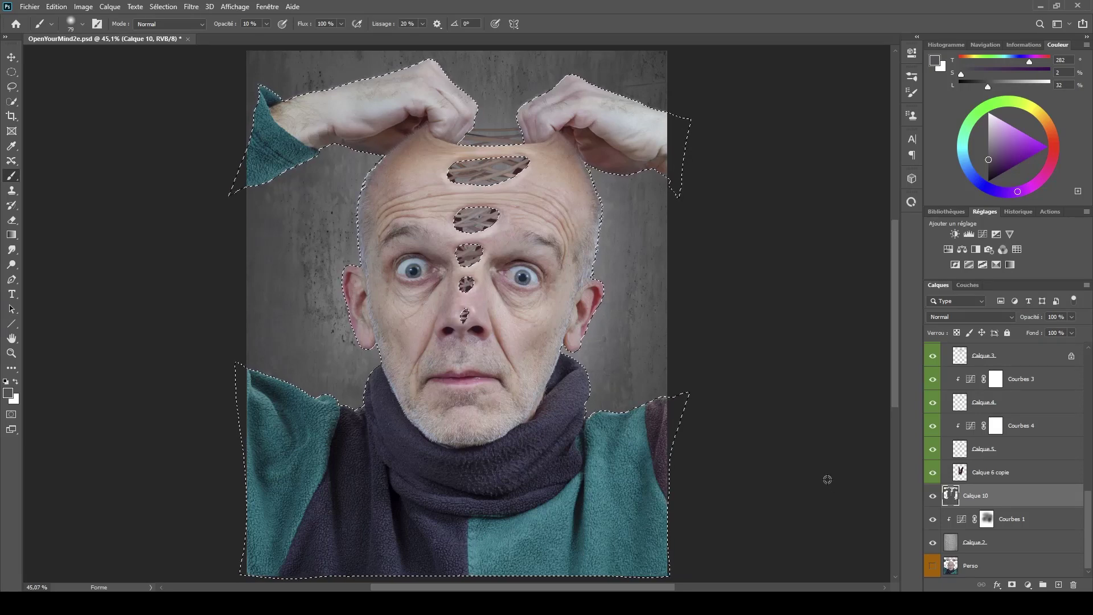
pyautogui.hotkey('ctrl', 'd')
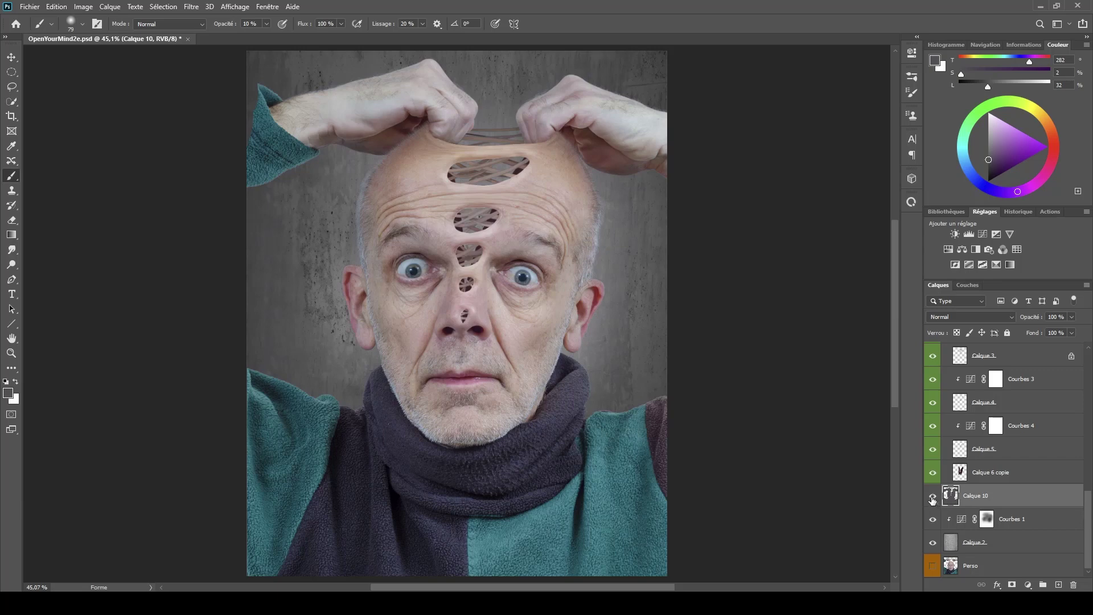
pyautogui.keyDown('alt'); pyautogui.click(932, 499); pyautogui.keyUp('alt')
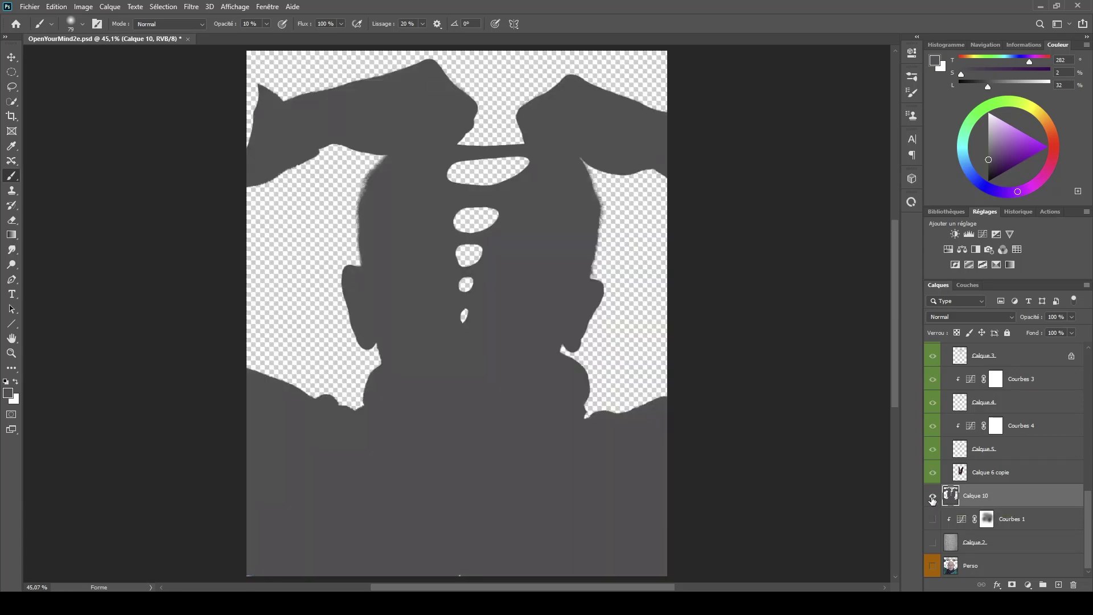
pyautogui.keyDown('alt'); pyautogui.click(932, 499); pyautogui.keyUp('alt')
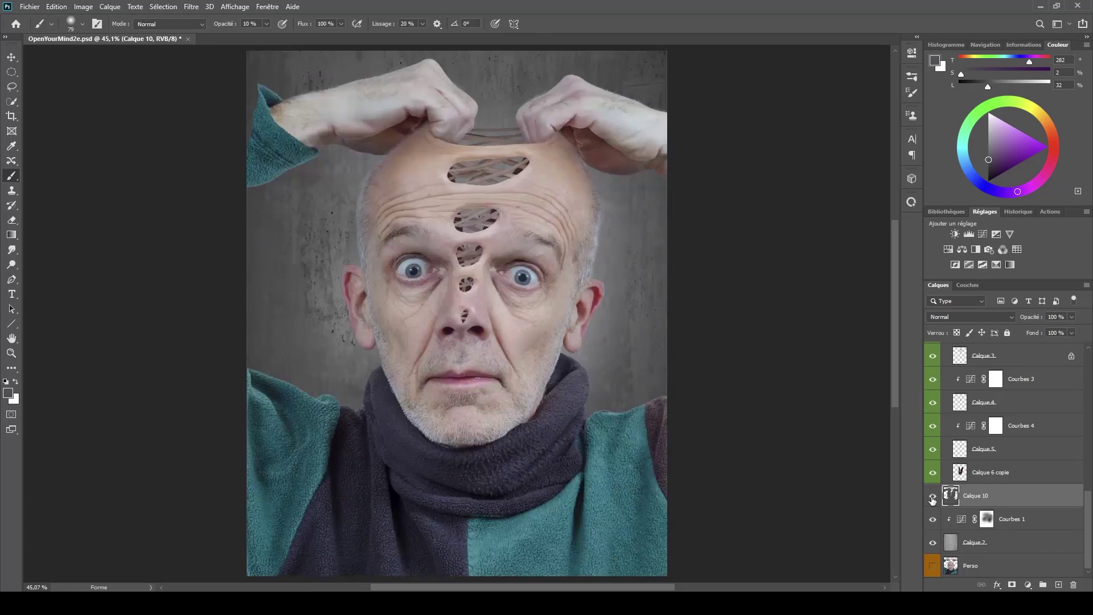
pyautogui.keyDown('alt'); pyautogui.click(932, 499); pyautogui.keyUp('alt')
pyautogui.keyDown('alt'); pyautogui.click(932, 499); pyautogui.keyUp('alt')
# - Offset the Calque 10 silhouette down and to the left behind the figure, and set its blending mode to Produit
pyautogui.hotkey('ctrl', 't')
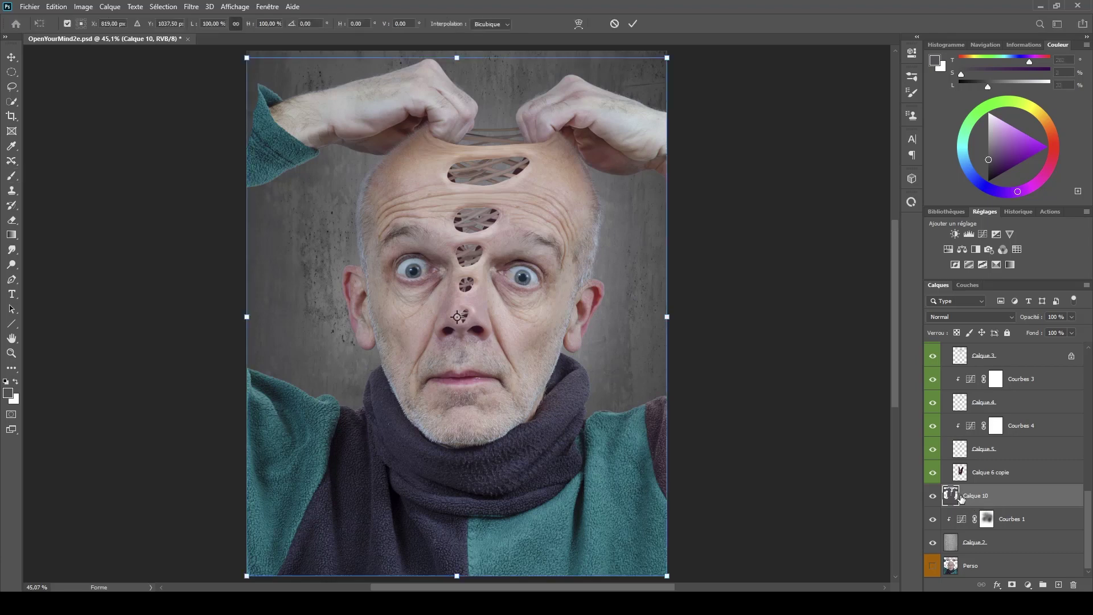
pyautogui.moveTo(592, 453); pyautogui.dragTo(567, 473)
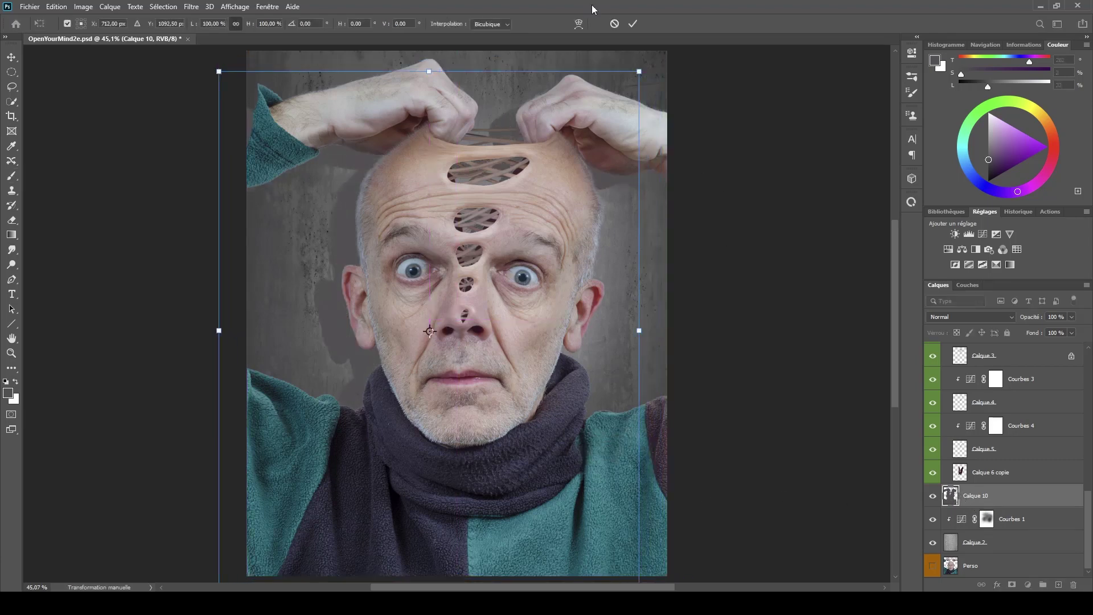
pyautogui.click(632, 25)
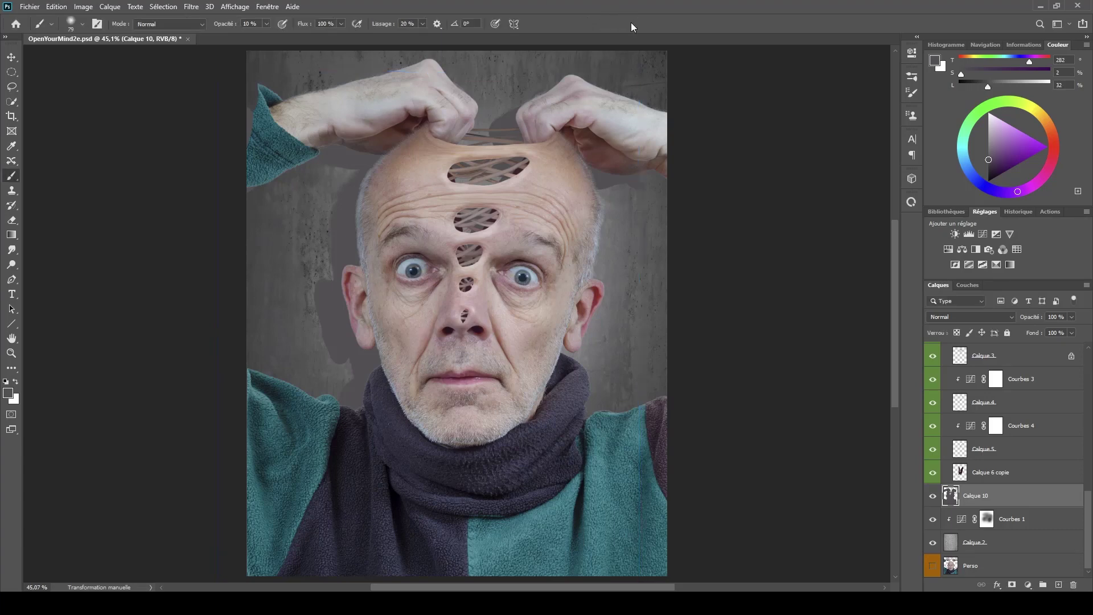
pyautogui.click(978, 317)
pyautogui.click(959, 352)
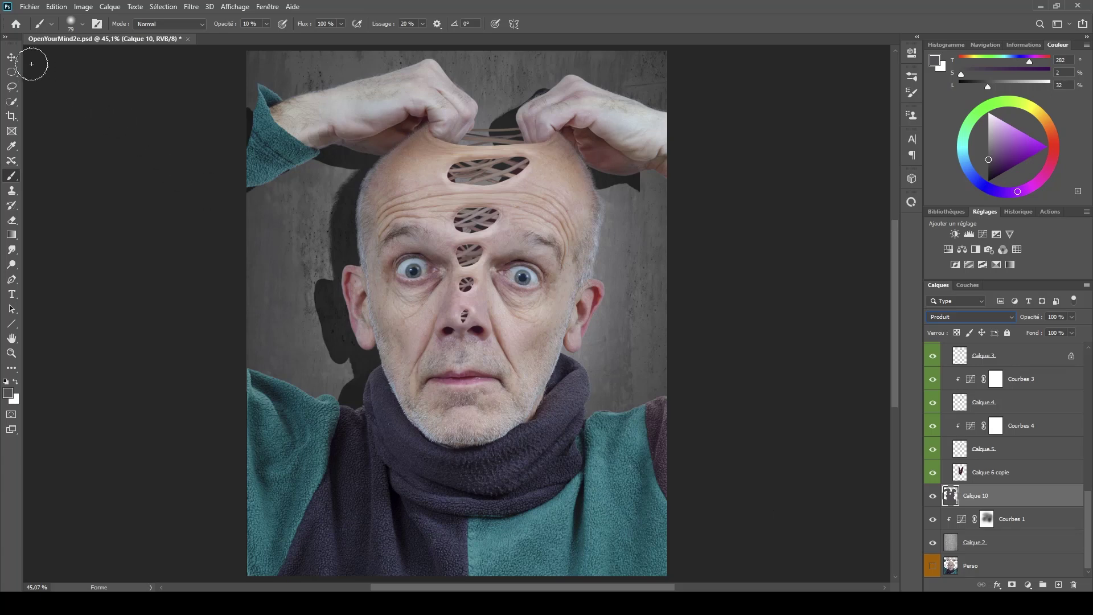
pyautogui.click(11, 57)
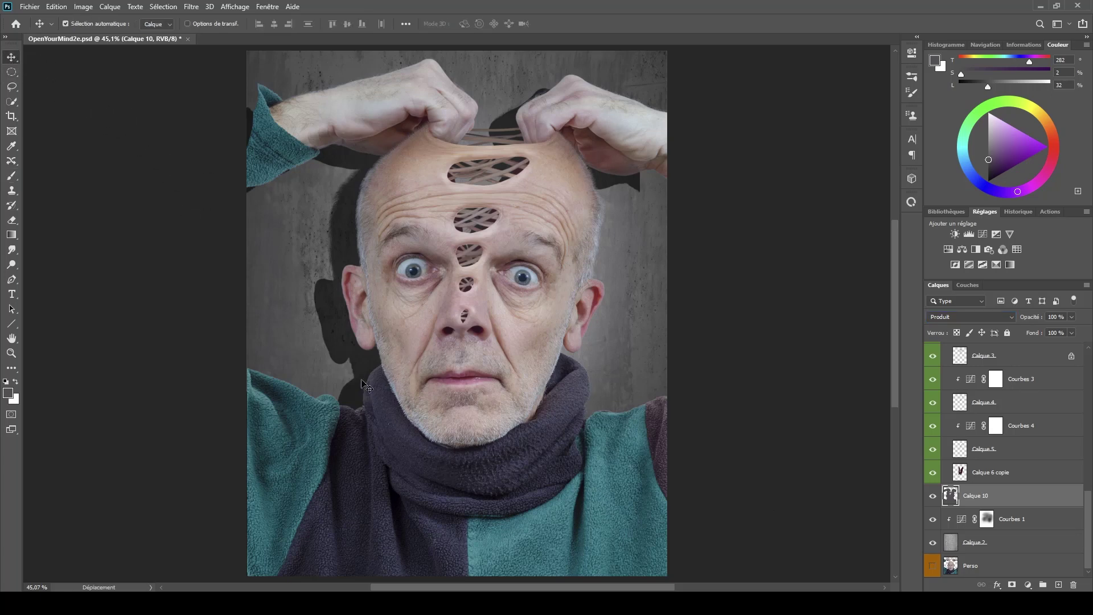
pyautogui.moveTo(358, 374)
pyautogui.mouseDown()
pyautogui.moveTo(353, 388)
pyautogui.moveTo(367, 393)
pyautogui.moveTo(354, 390)
pyautogui.mouseUp()
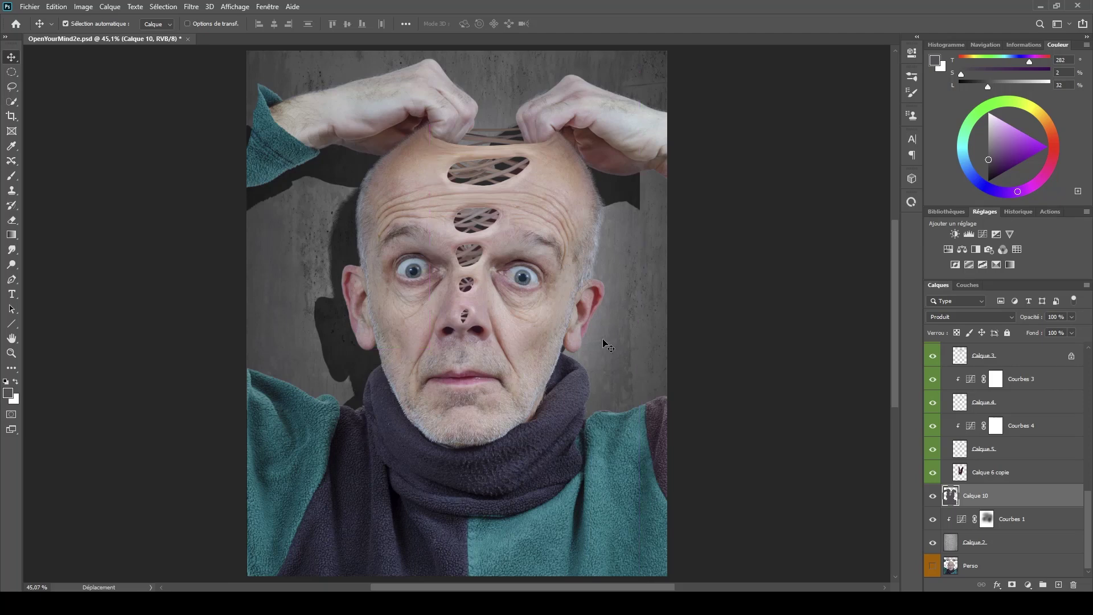
# - Extend the Calque 10 shadow to the image's right edge below the raised arm by filling a lasso selection with the dark grey
pyautogui.press('l')
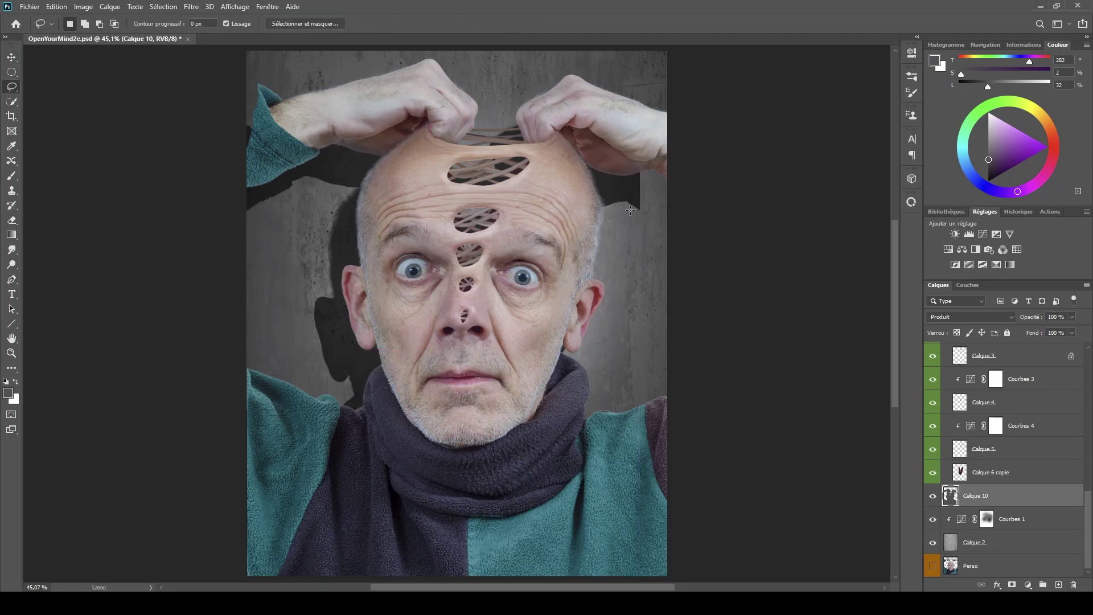
pyautogui.moveTo(651, 215)
pyautogui.mouseDown()
pyautogui.moveTo(688, 222)
pyautogui.moveTo(695, 166)
pyautogui.moveTo(686, 146)
pyautogui.moveTo(626, 154)
pyautogui.mouseUp()
pyautogui.hotkey('alt', 'BackSpace')
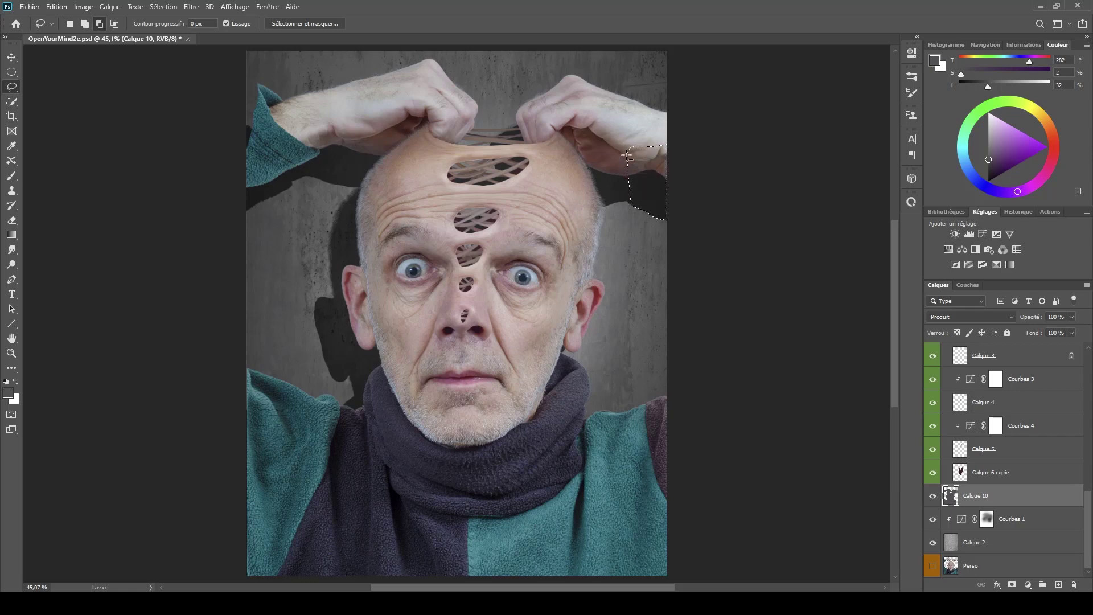
pyautogui.hotkey('ctrl', 'd')
# - Duplicate Calque 10, hide the duplicate, and convert the original Calque 10 to a smart object
pyautogui.hotkey('ctrl', 'j')
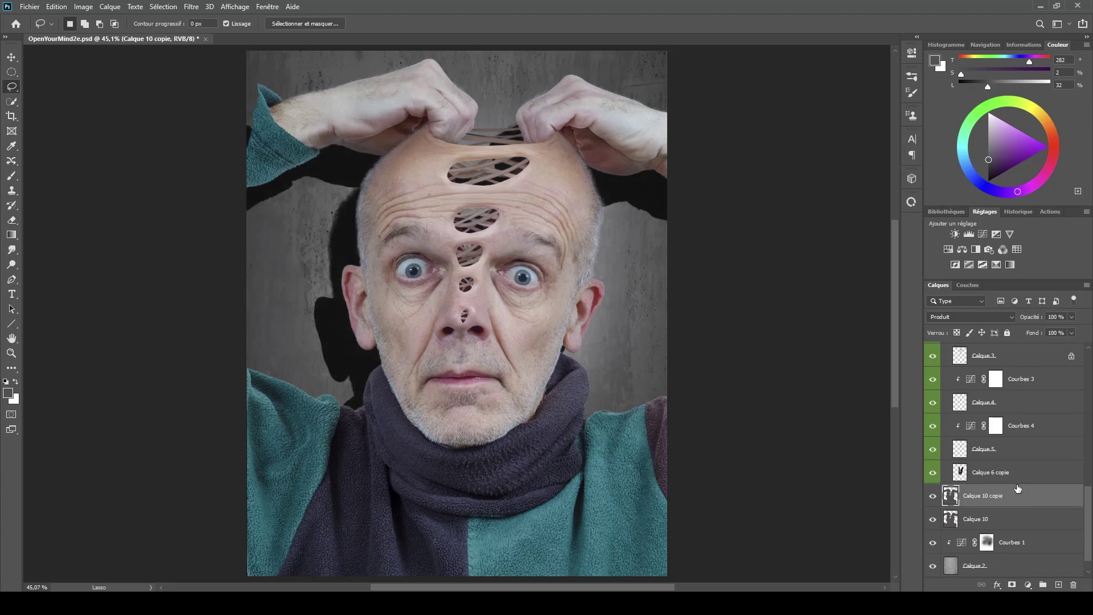
pyautogui.click(932, 496)
pyautogui.click(1020, 519)
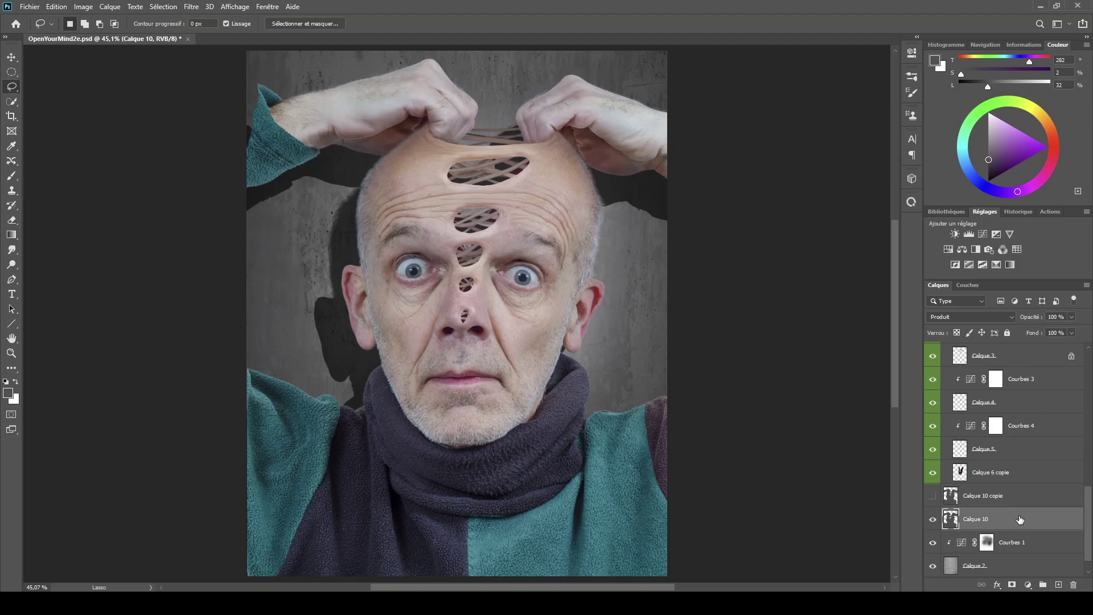
pyautogui.rightClick(1020, 519)
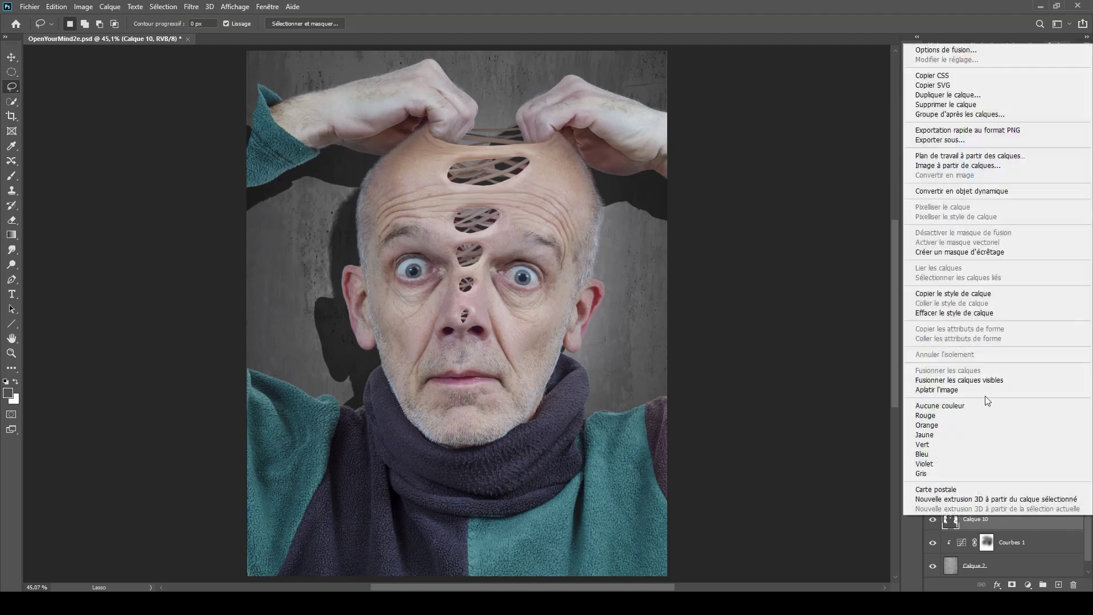
pyautogui.click(945, 191)
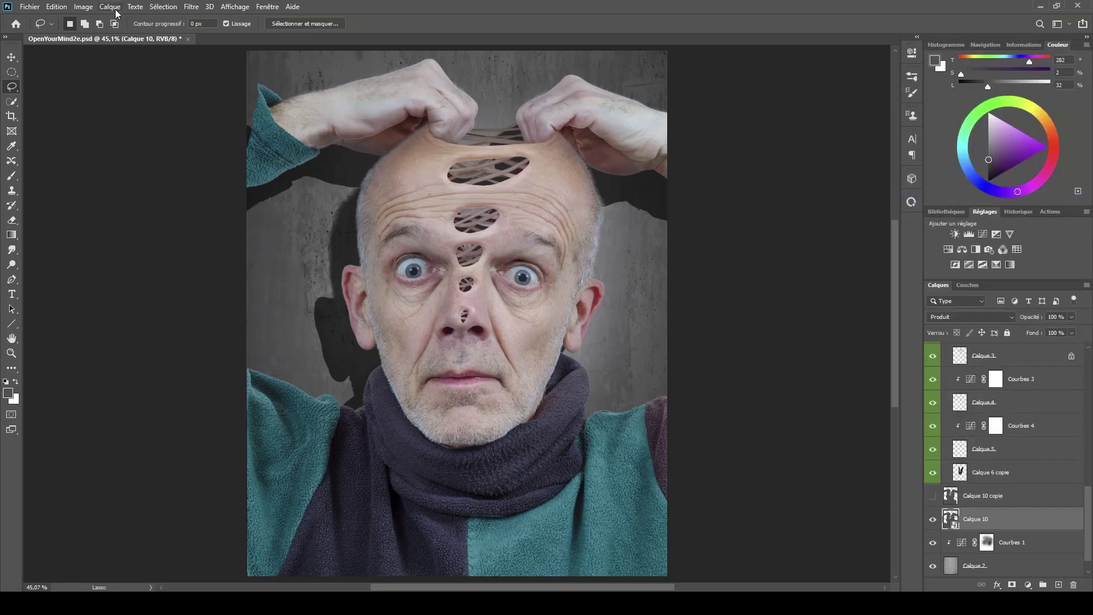
# - Apply a Gaussian blur of 13.9 pixels to Calque 10 and lower the layer's opacity to about 54%
pyautogui.click(192, 7)
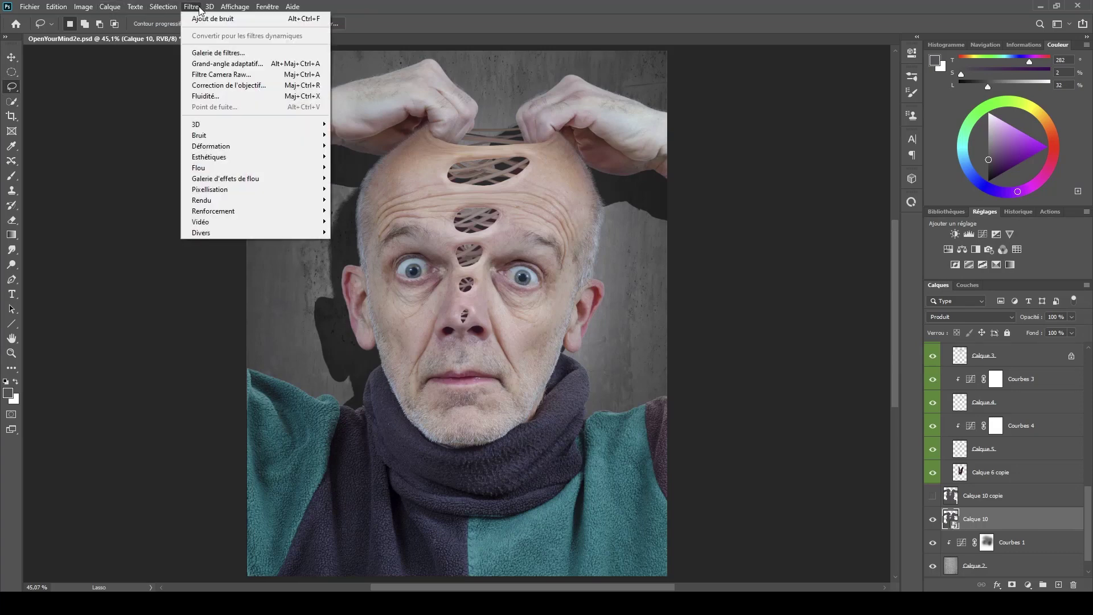
pyautogui.moveTo(219, 168)
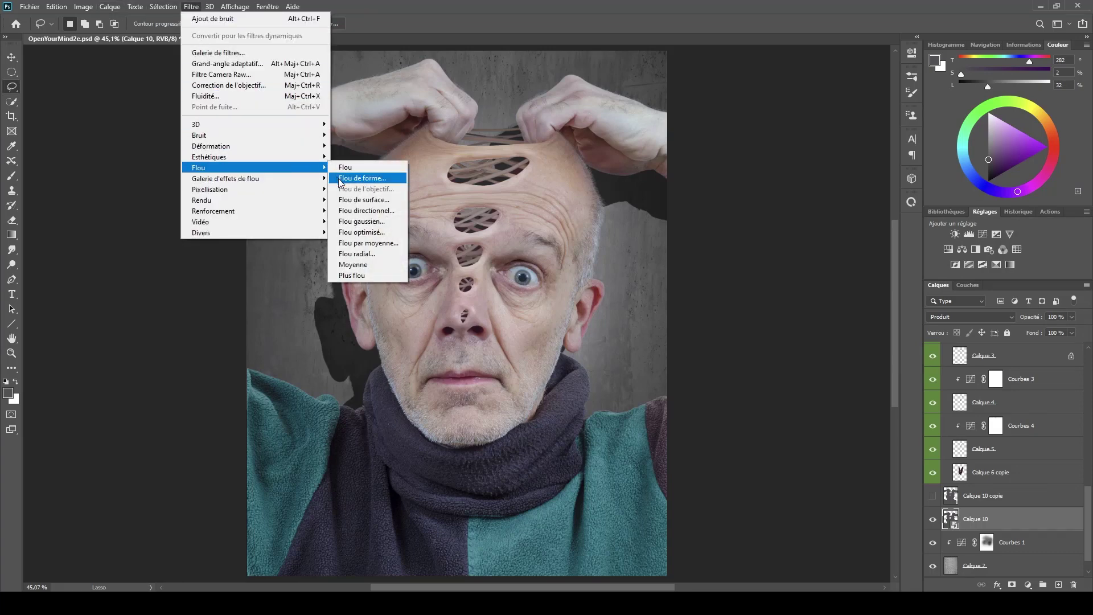
pyautogui.click(348, 221)
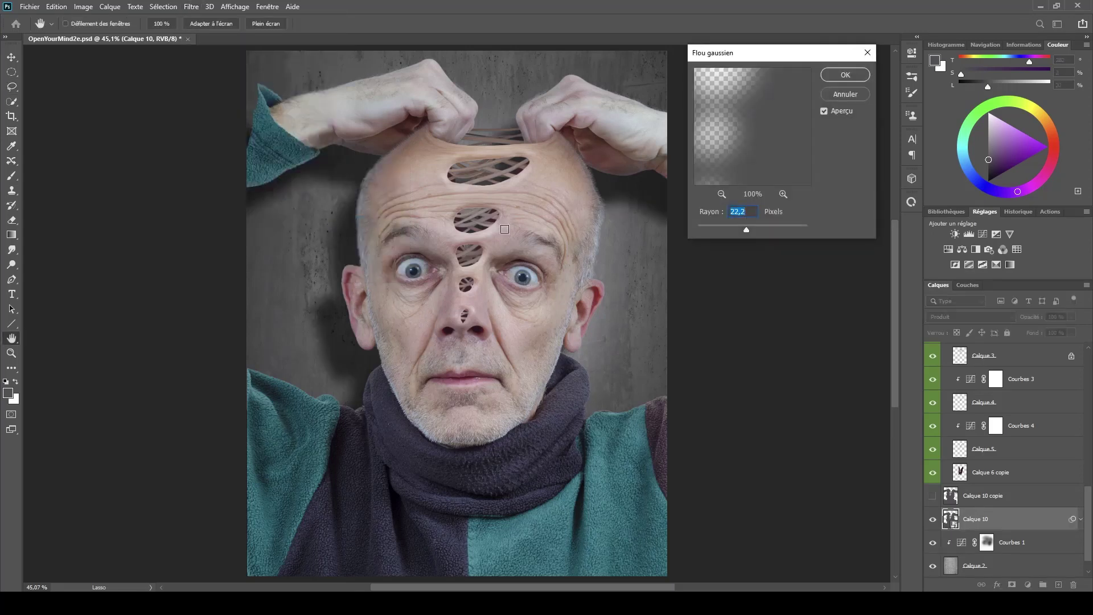
pyautogui.moveTo(743, 227); pyautogui.dragTo(738, 230)
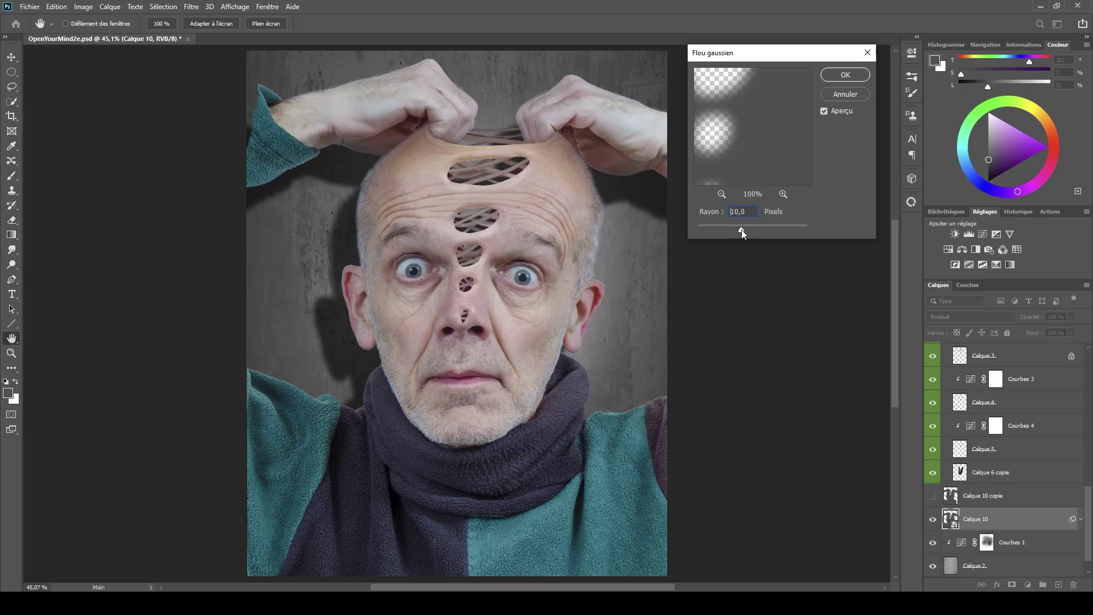
pyautogui.moveTo(741, 230); pyautogui.dragTo(744, 228)
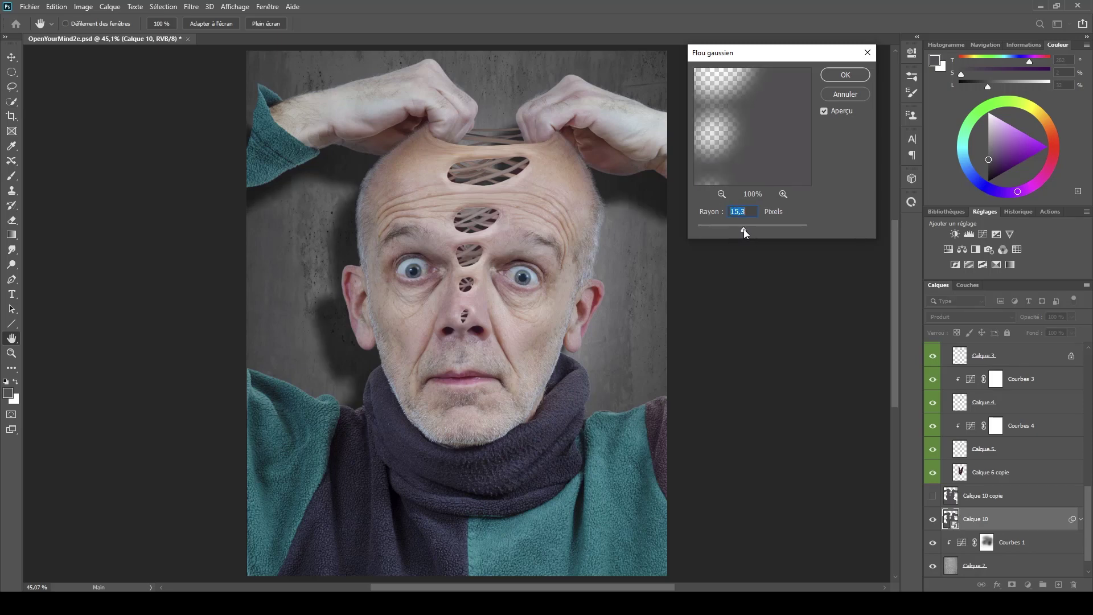
pyautogui.click(848, 74)
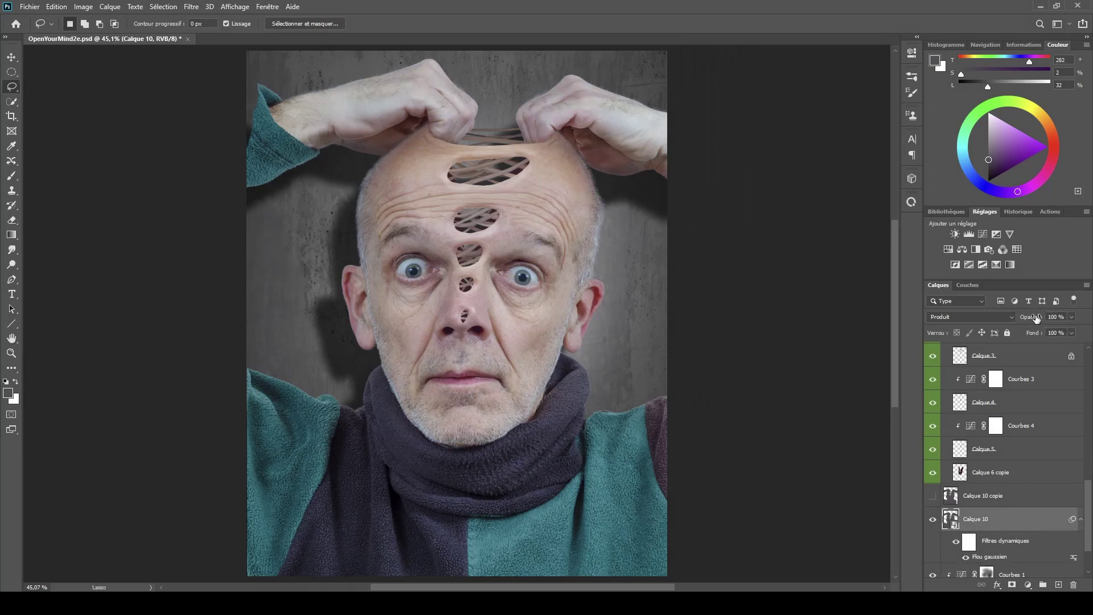
pyautogui.moveTo(1037, 320); pyautogui.dragTo(1009, 331)
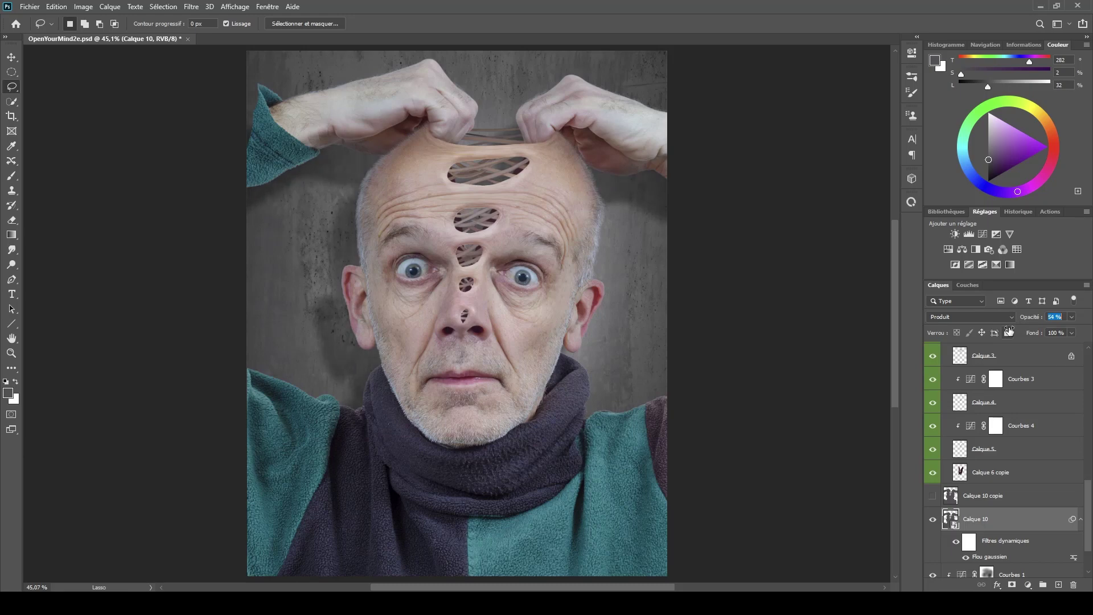
pyautogui.moveTo(1009, 331); pyautogui.dragTo(1009, 332)
# - Show Calque 10 copie and shift its silhouette to the right and slightly down to cast a second shadow
pyautogui.click(1004, 497)
pyautogui.click(932, 496)
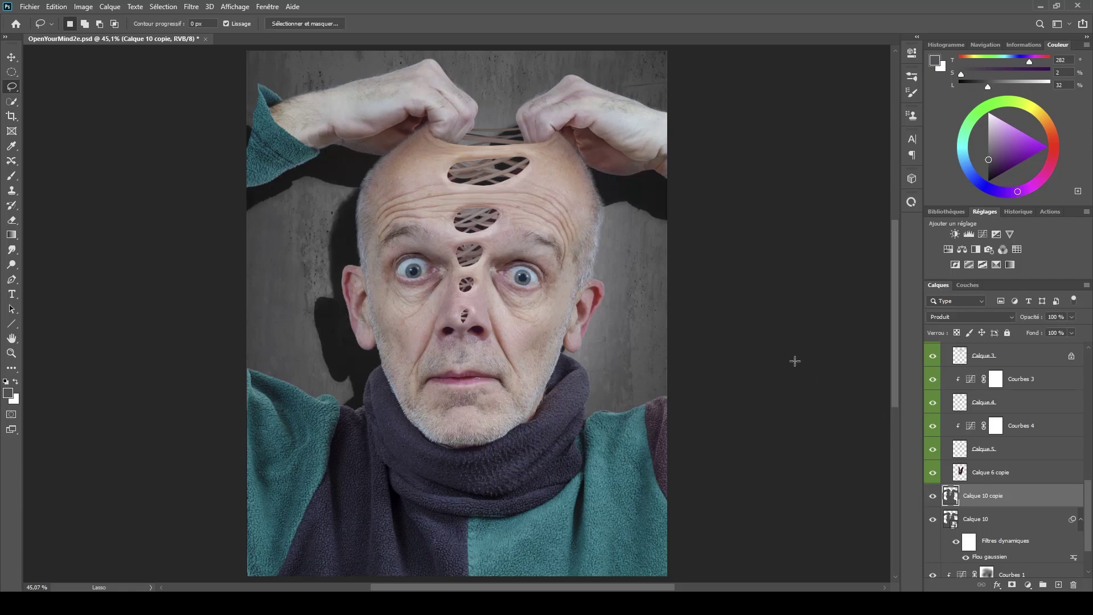
pyautogui.press('v')
pyautogui.moveTo(641, 201); pyautogui.dragTo(684, 214)
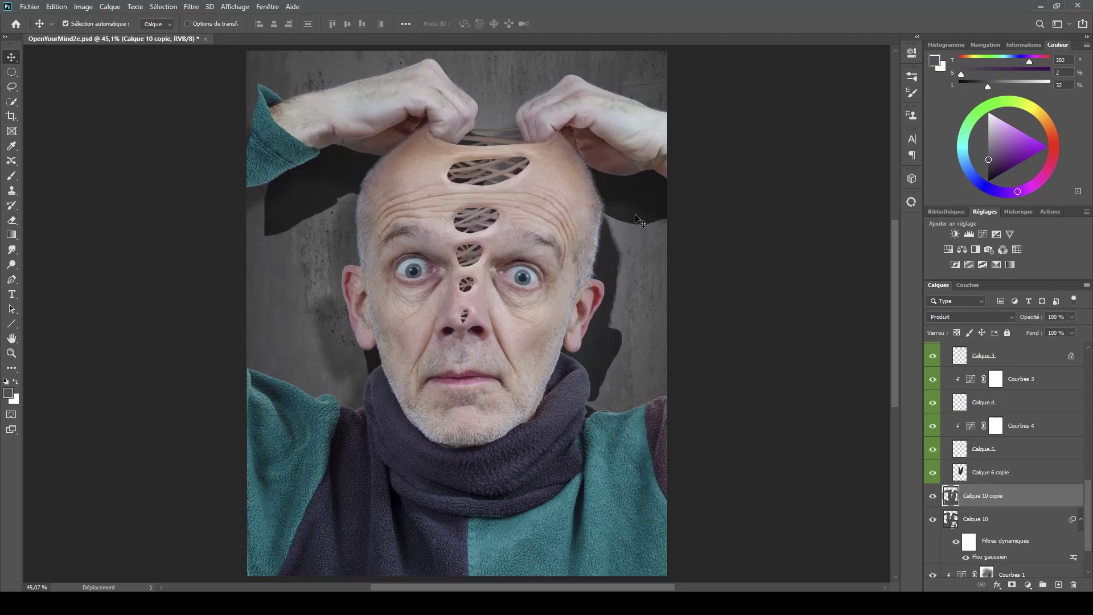
# - Extend the Calque 10 copie shadow to the image's left edge below the raised sleeve by filling a lasso selection with the dark grey
pyautogui.press('l')
pyautogui.moveTo(275, 232)
pyautogui.mouseDown()
pyautogui.moveTo(218, 247)
pyautogui.moveTo(221, 162)
pyautogui.moveTo(287, 166)
pyautogui.moveTo(271, 221)
pyautogui.mouseUp()
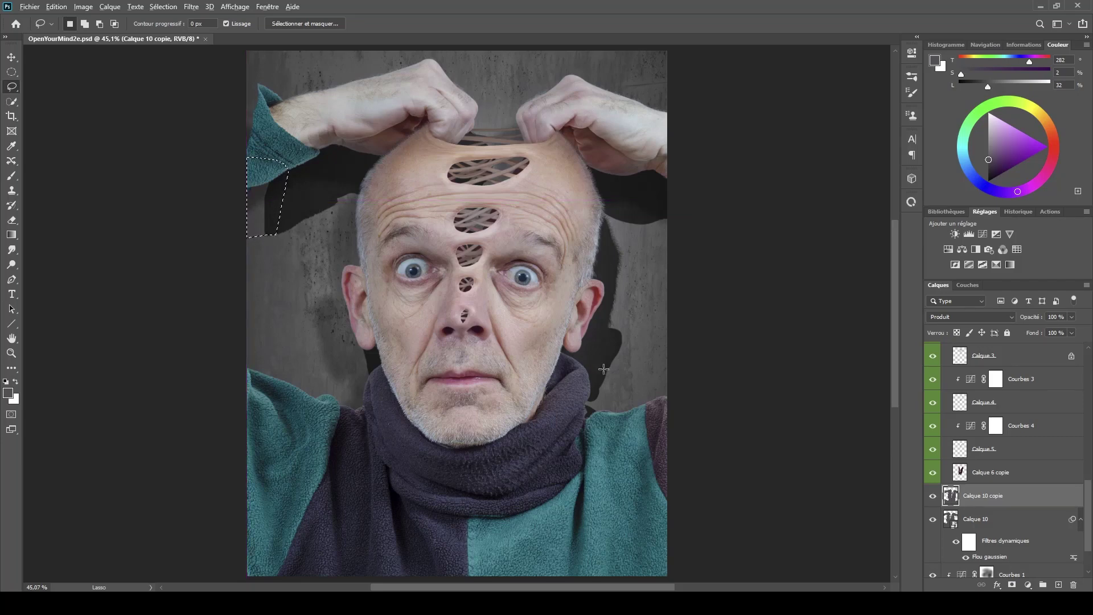
pyautogui.hotkey('alt', 'BackSpace')
pyautogui.hotkey('ctrl', 'd')
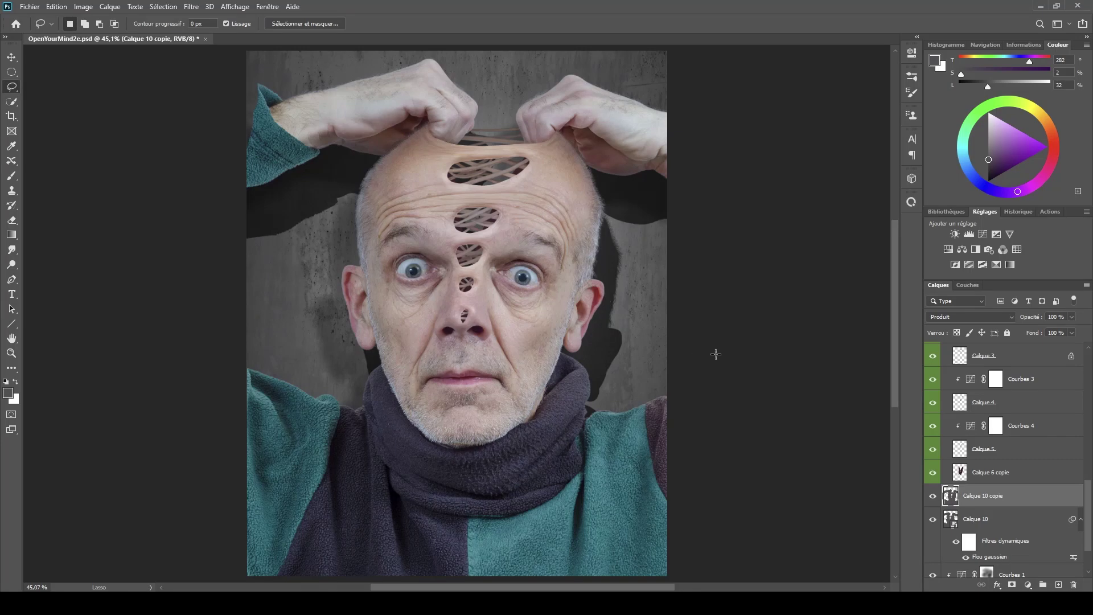
# - Blur Calque 10 copie as a smart object with a 13.9-pixel Gaussian blur, and lower its opacity to 33%
pyautogui.rightClick(1008, 495)
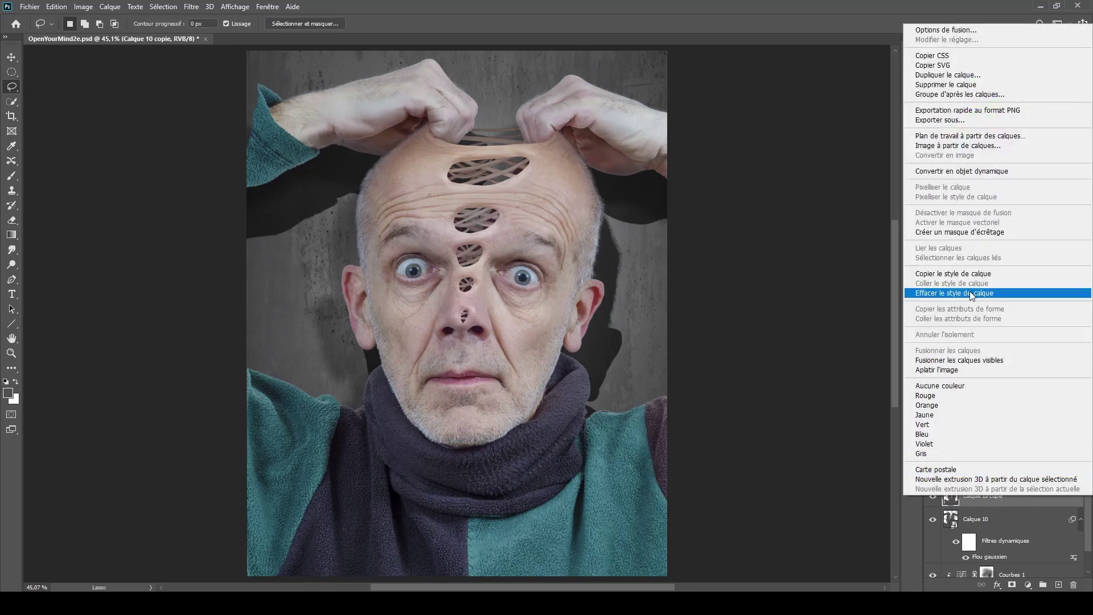
pyautogui.click(971, 172)
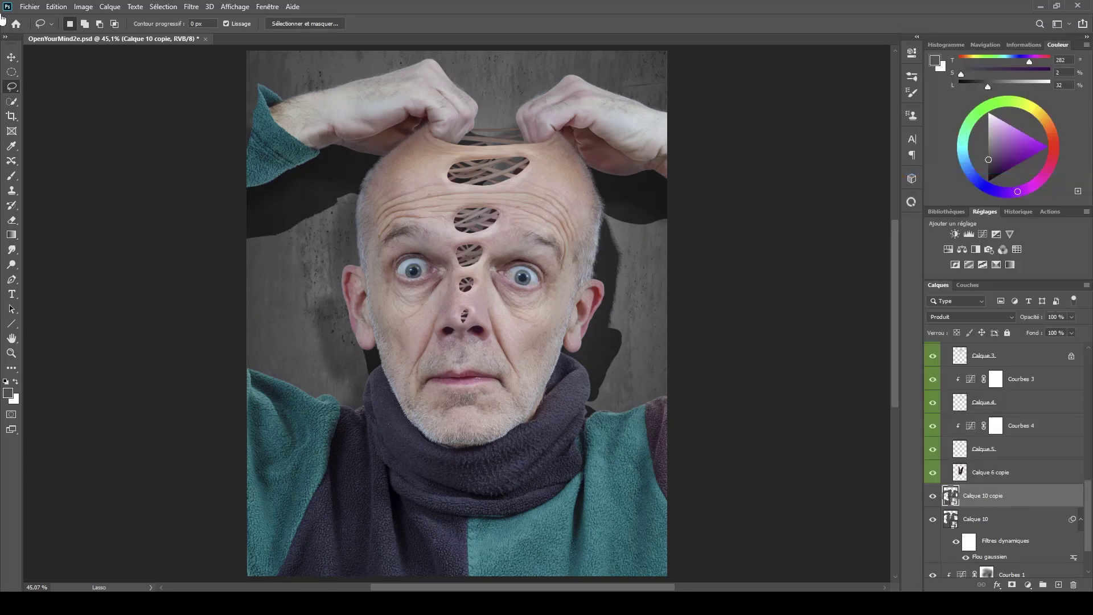
pyautogui.click(190, 7)
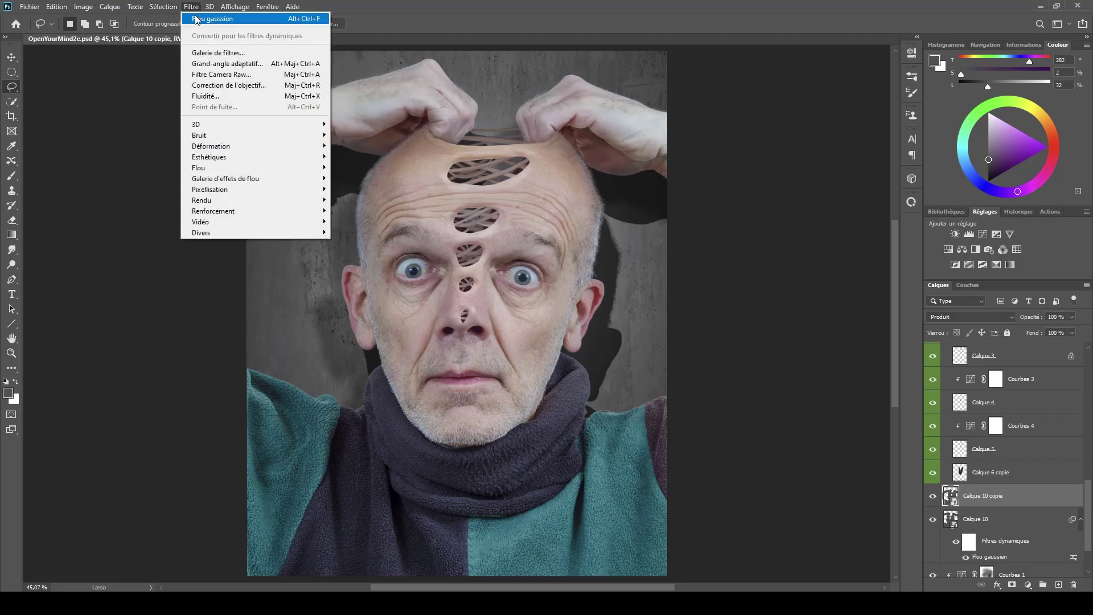
pyautogui.click(196, 19)
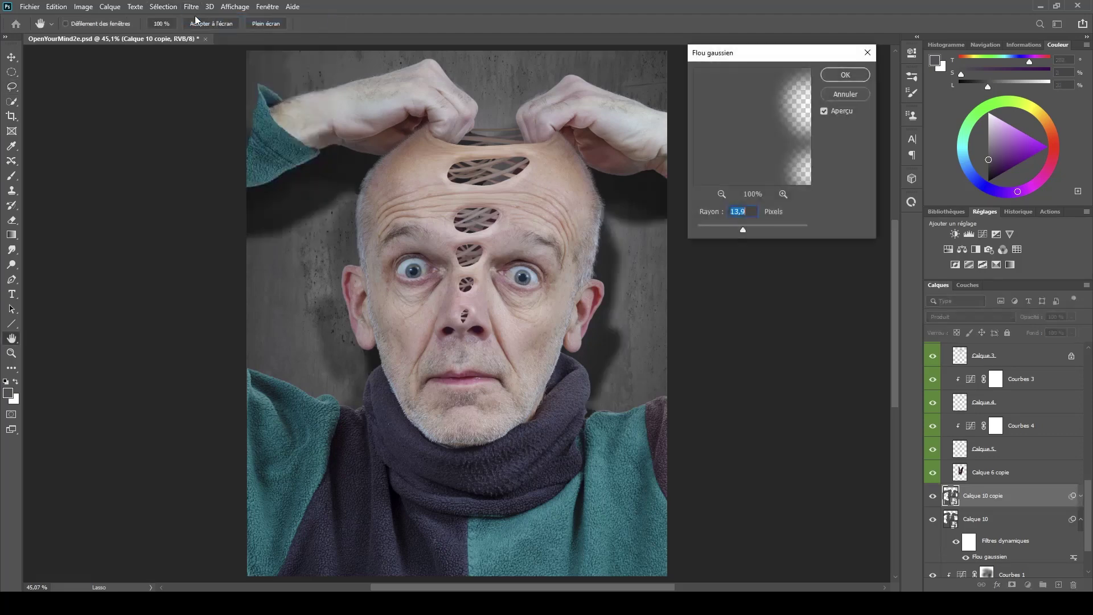
pyautogui.click(856, 80)
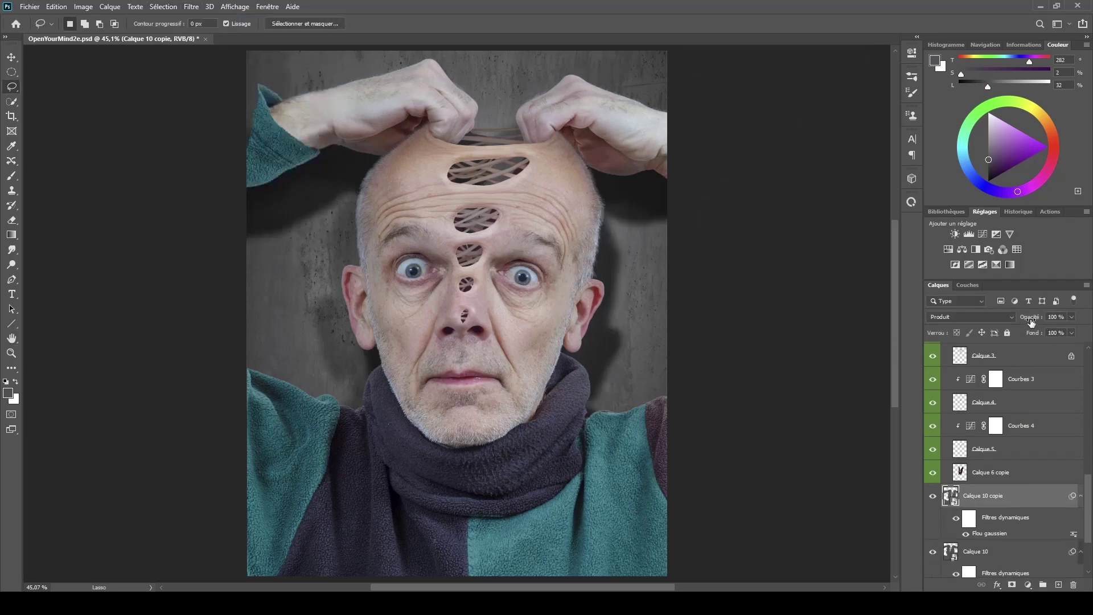
pyautogui.moveTo(1031, 322); pyautogui.dragTo(994, 317)
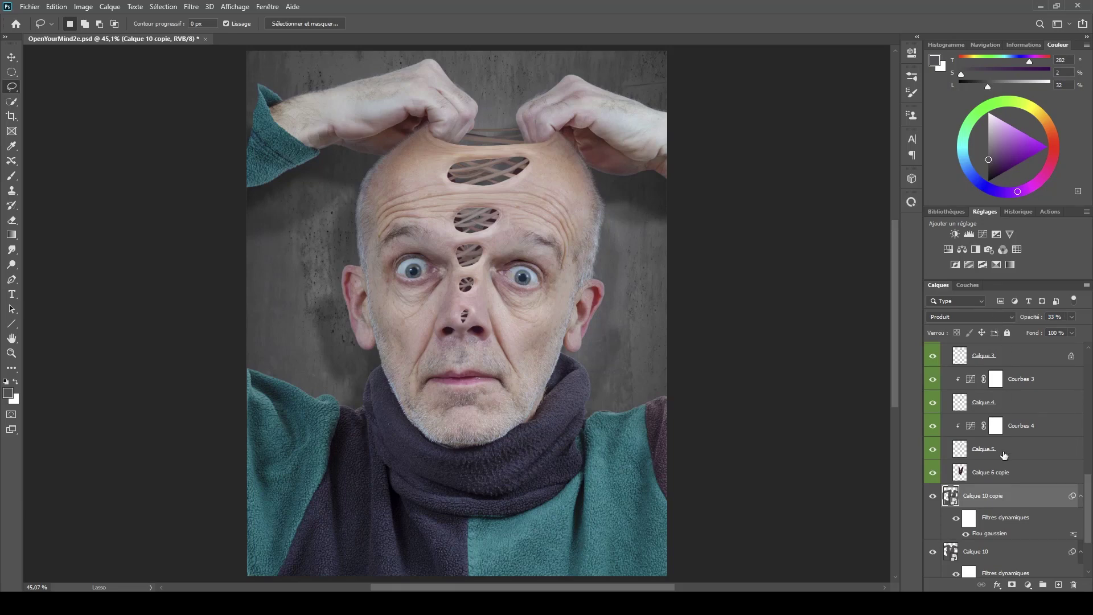
# - Lower Calque 10's opacity to 40% and group it with Calque 10 copie
pyautogui.click(1010, 551)
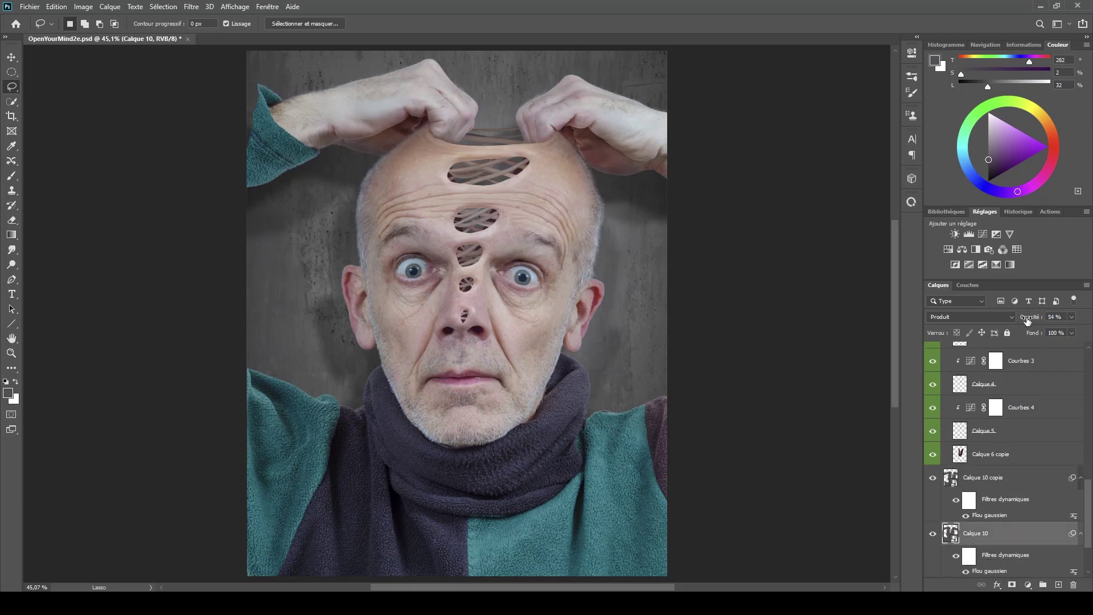
pyautogui.moveTo(1024, 318); pyautogui.dragTo(1018, 322)
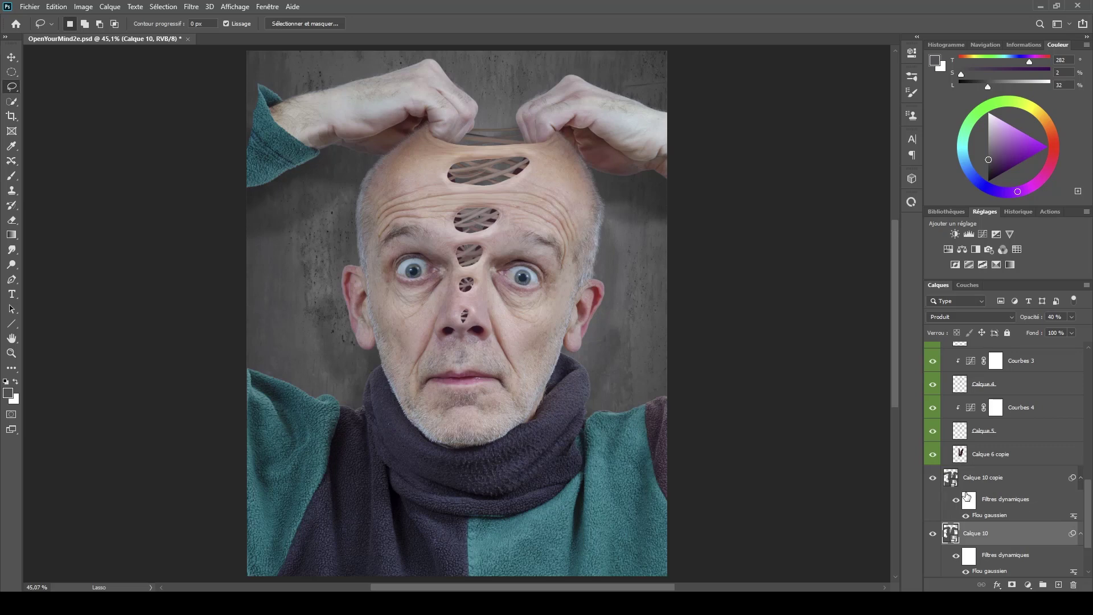
pyautogui.click(1006, 477)
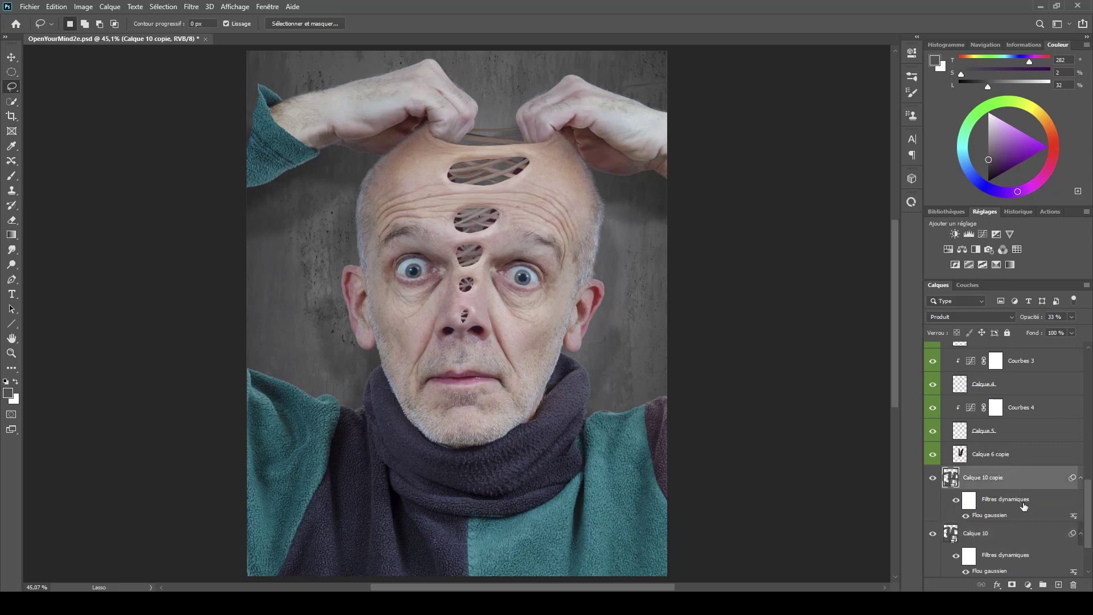
pyautogui.keyDown('shift'); pyautogui.click(1030, 535); pyautogui.keyUp('shift')
pyautogui.hotkey('ctrl', 'g')
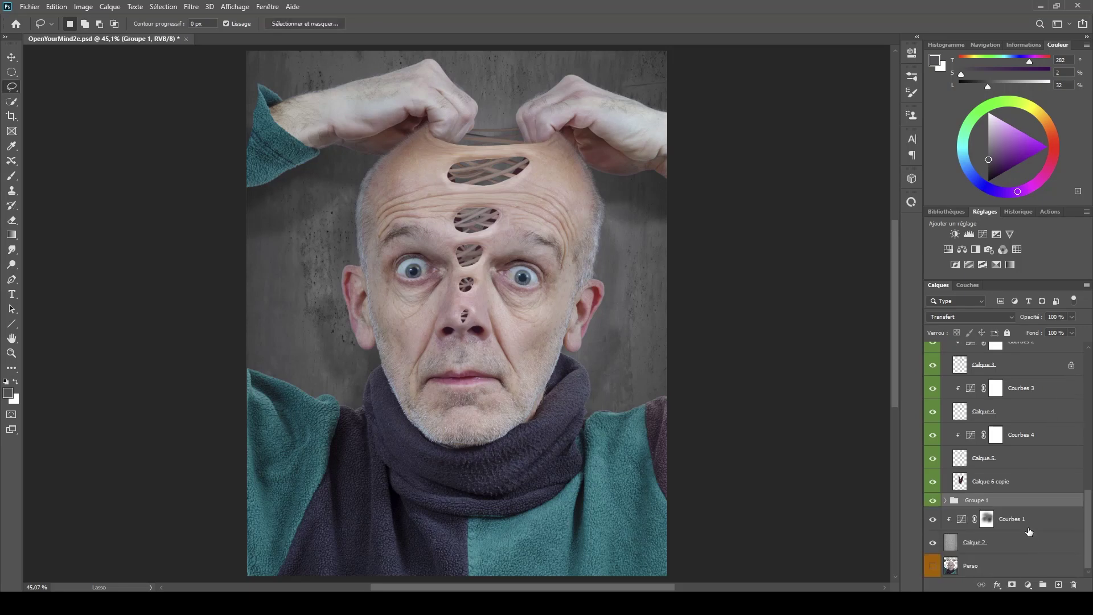
# - Give the new shadow group a grey (Gris) colour label and rename it Ombres
pyautogui.rightClick(1025, 501)
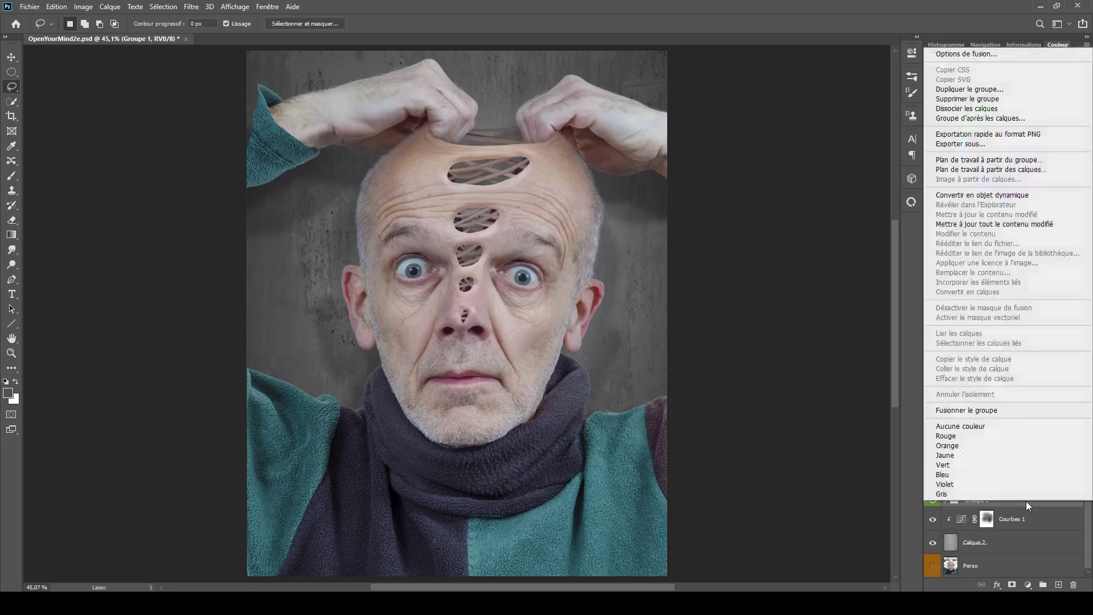
pyautogui.click(988, 493)
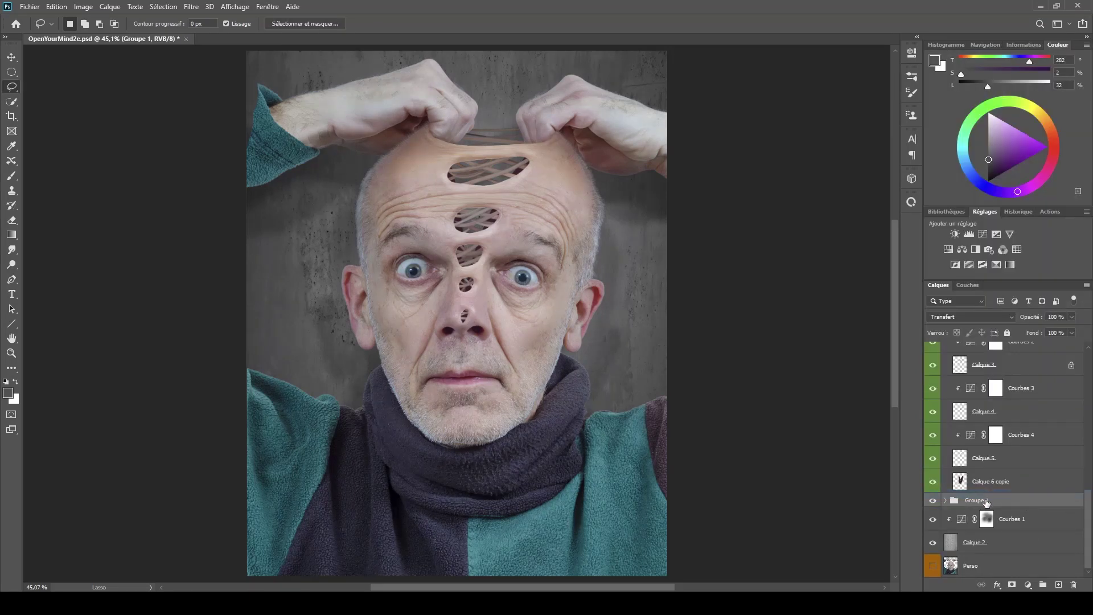
pyautogui.doubleClick(987, 500)
pyautogui.write('Ombres')
pyautogui.press('Return')
# - Select the Plis layer and collapse the Mains, Tête and Intérieur groups
pyautogui.moveTo(1087, 509); pyautogui.dragTo(1091, 364)
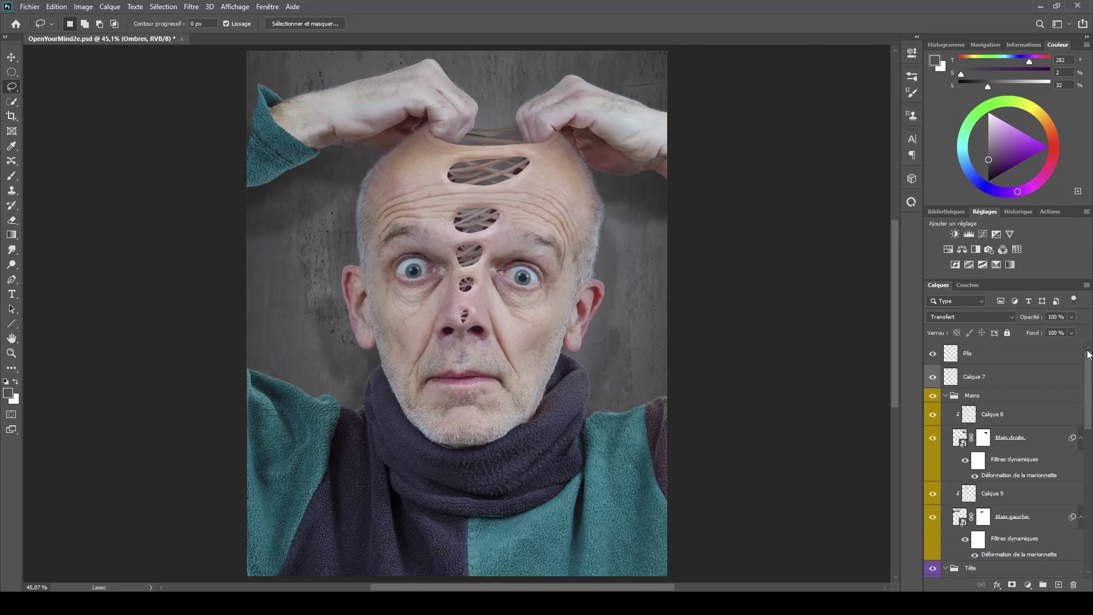
pyautogui.click(1019, 353)
pyautogui.click(945, 394)
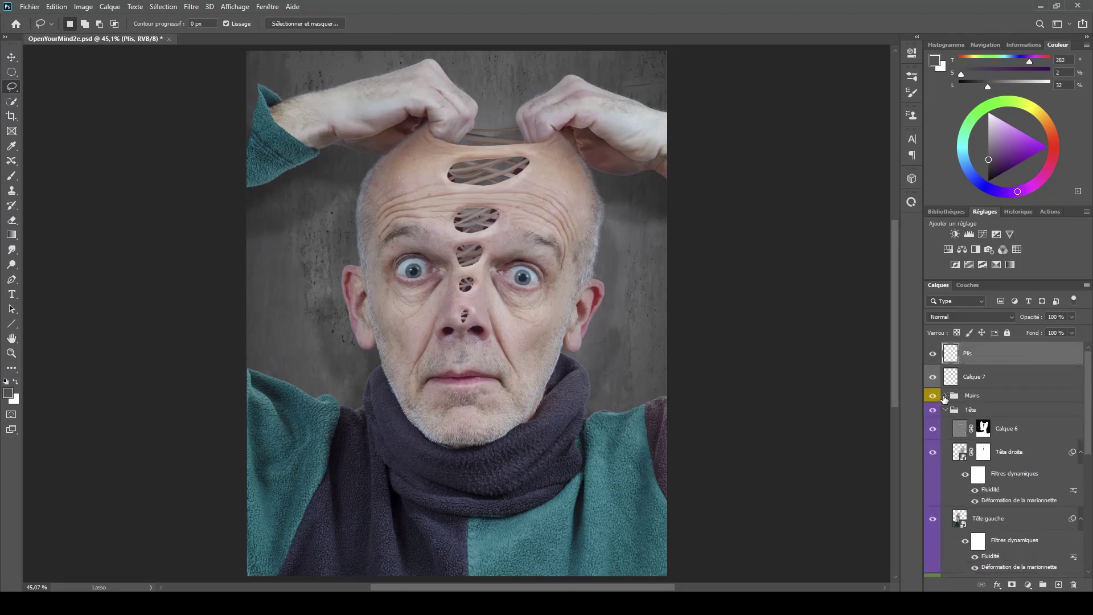
pyautogui.click(945, 409)
pyautogui.click(945, 424)
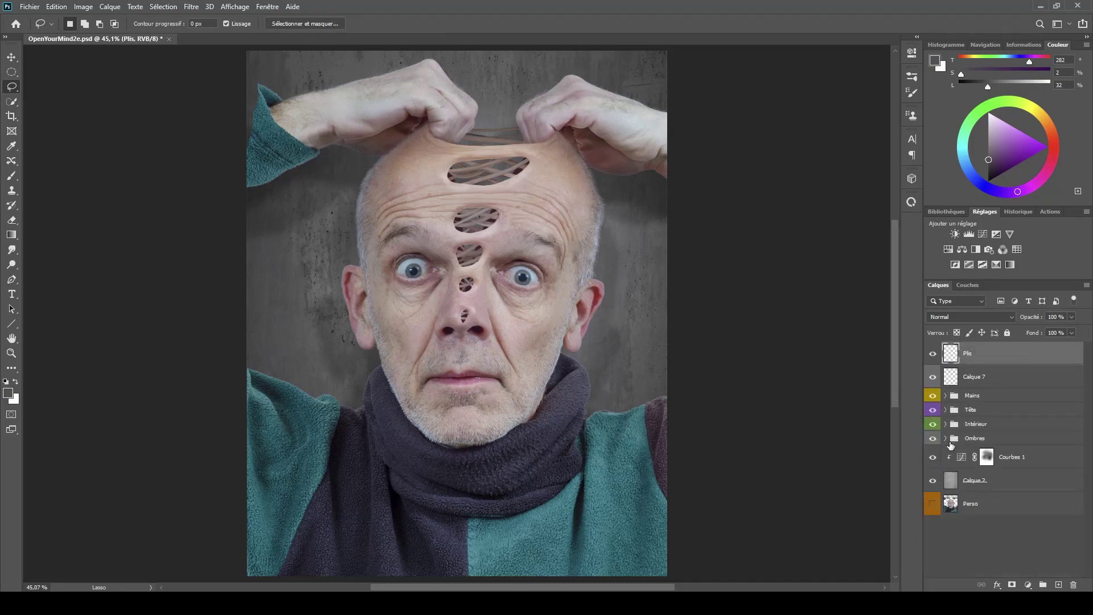
# - Add a layer above Plis filled with 50% grey, set its blend mode to Incrustation, and convert it to a smart object
pyautogui.click(1057, 585)
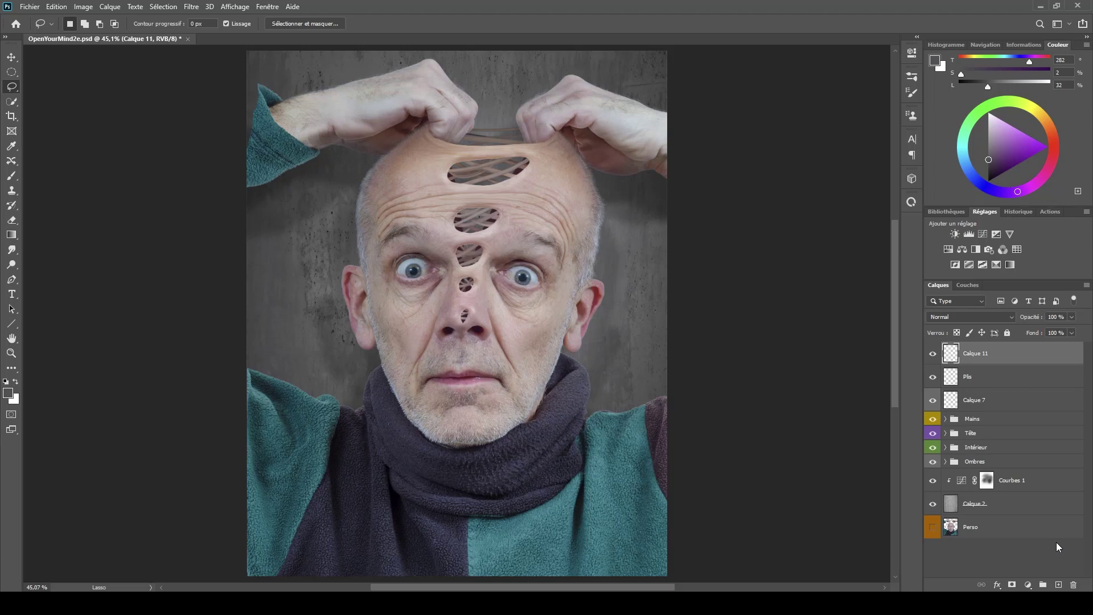
pyautogui.hotkey('shift', 'F5')
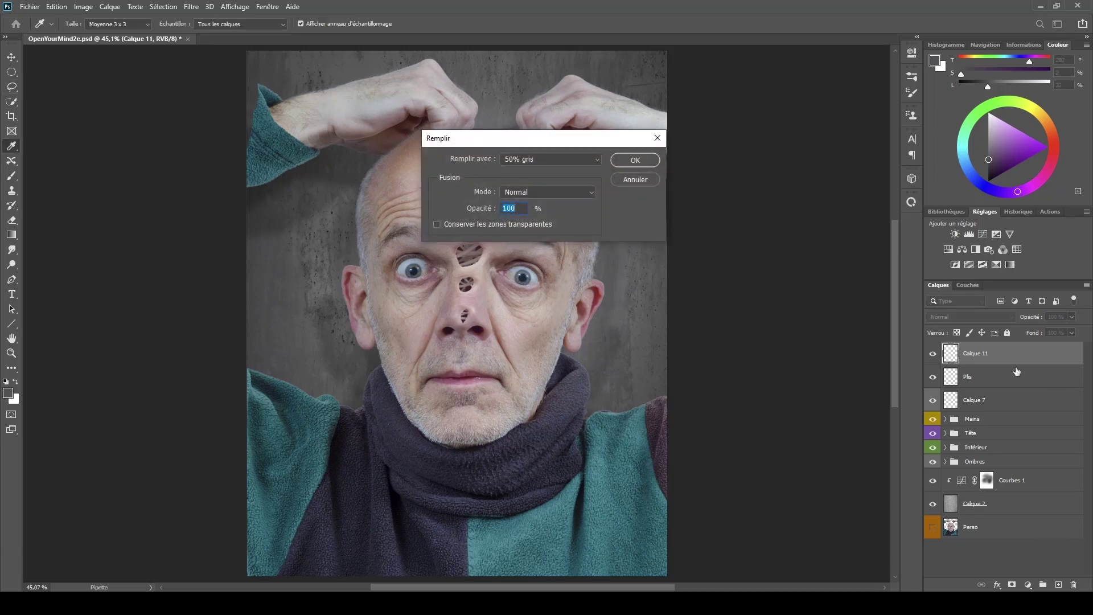
pyautogui.click(633, 160)
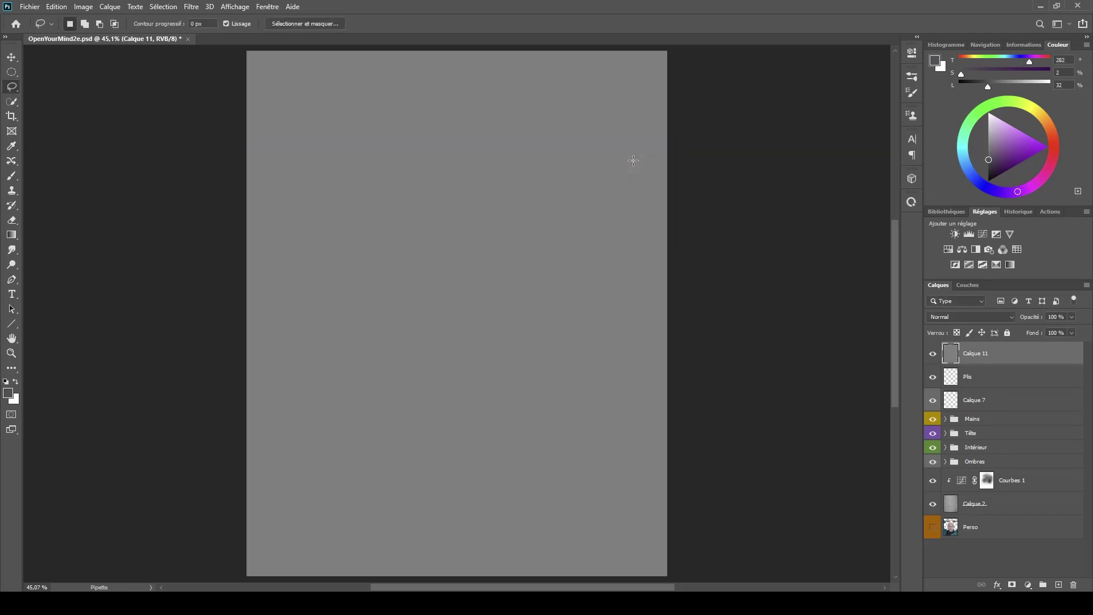
pyautogui.click(957, 317)
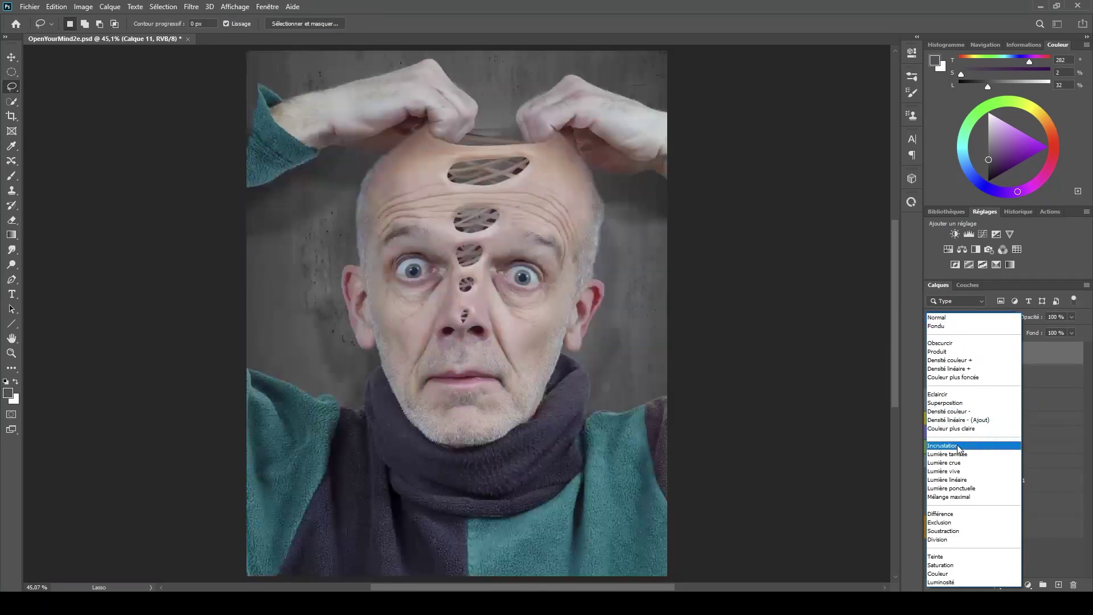
pyautogui.click(957, 445)
pyautogui.rightClick(998, 353)
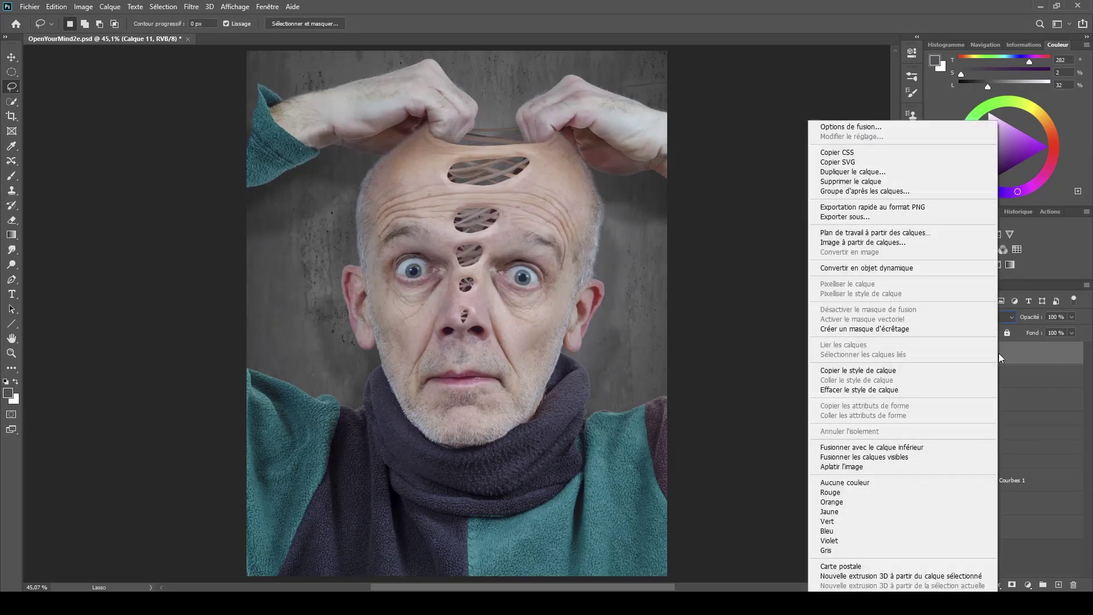
pyautogui.click(917, 270)
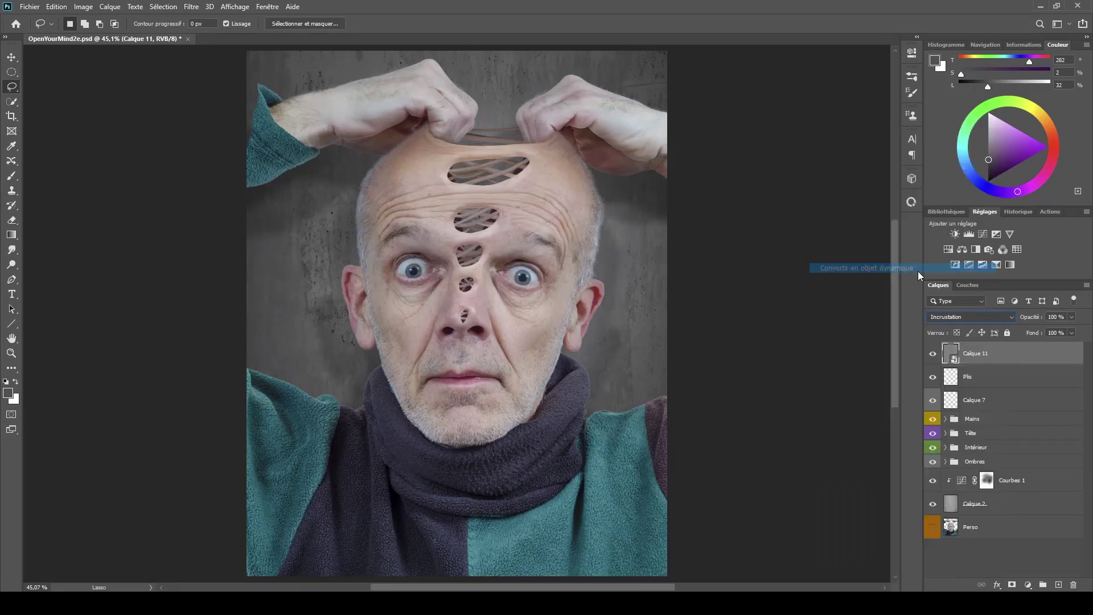
# - Apply subtle monochromatic Gaussian noise to the grey Calque 11 smart object with the Ajout de bruit filter, judging the grain on the forehead
pyautogui.click(190, 7)
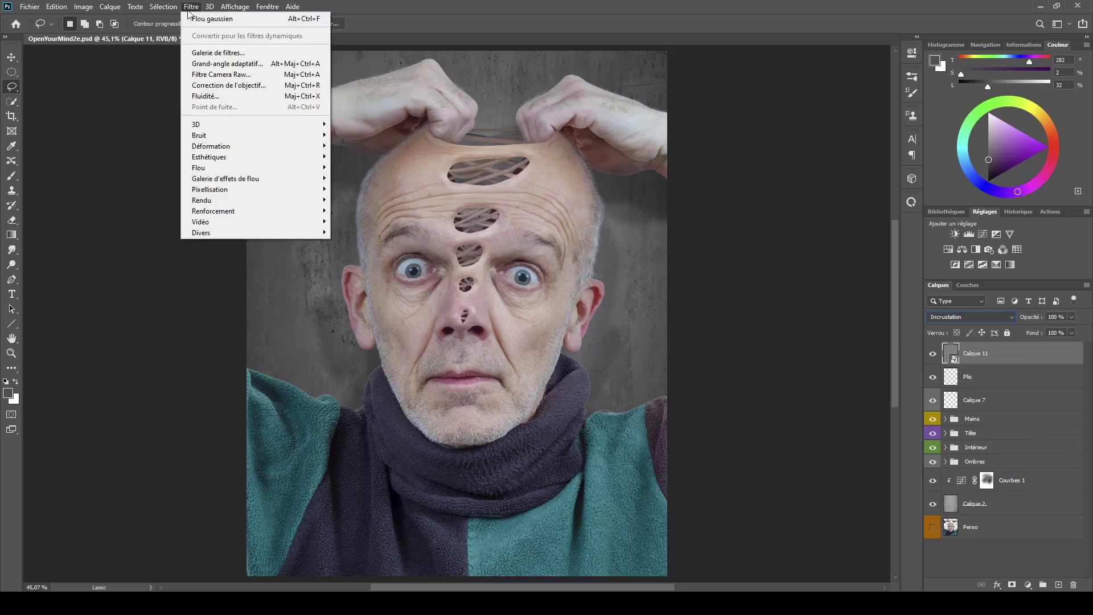
pyautogui.moveTo(242, 140)
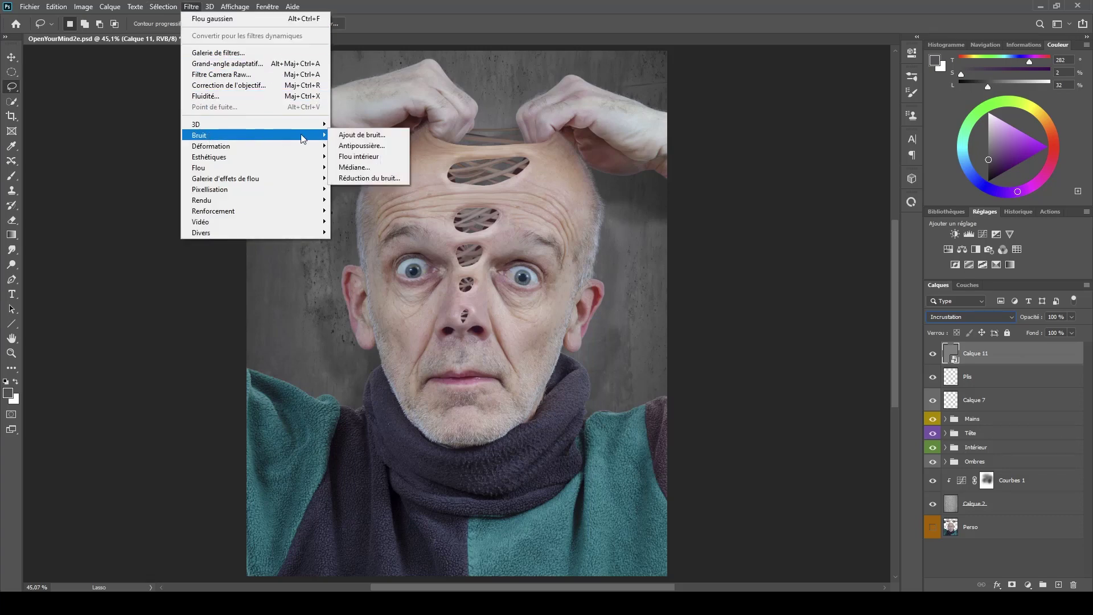
pyautogui.click(336, 136)
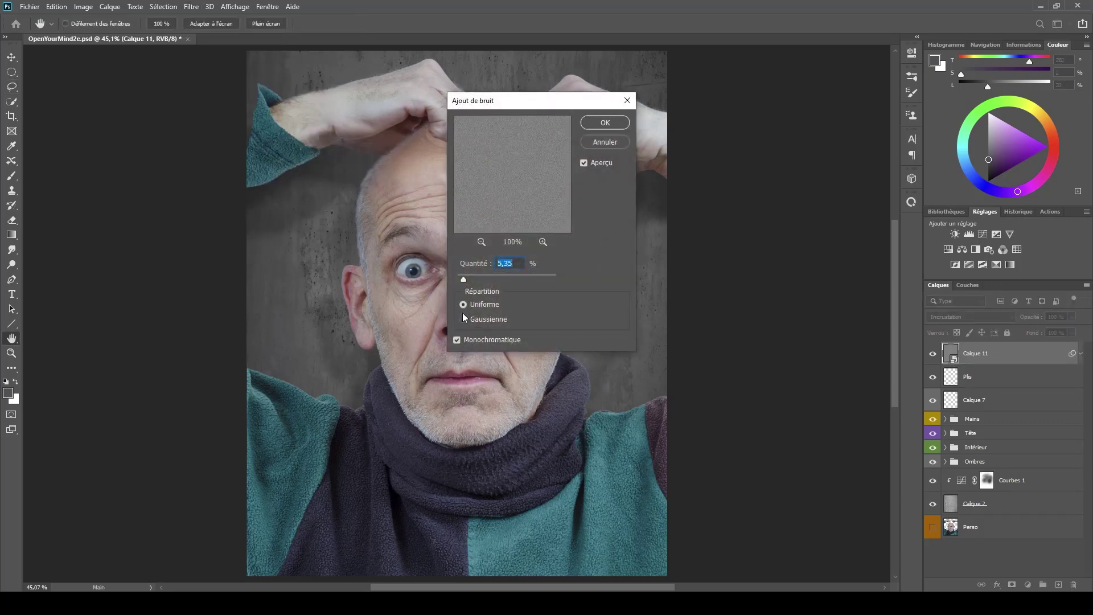
pyautogui.moveTo(566, 101); pyautogui.dragTo(802, 85)
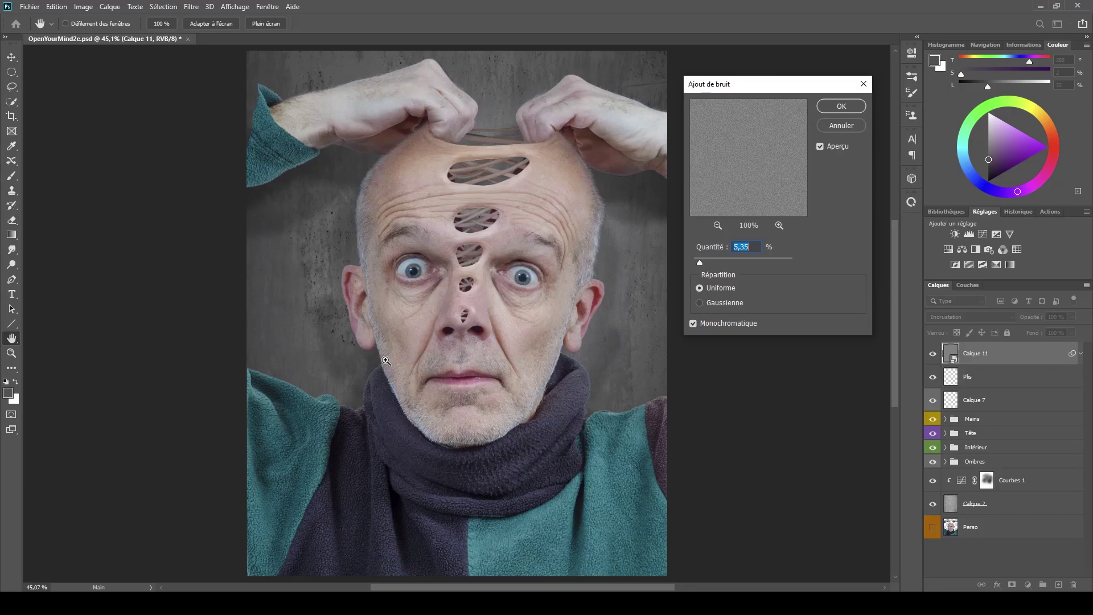
pyautogui.scroll(5, 388, 357)
pyautogui.moveTo(501, 252); pyautogui.dragTo(275, 564)
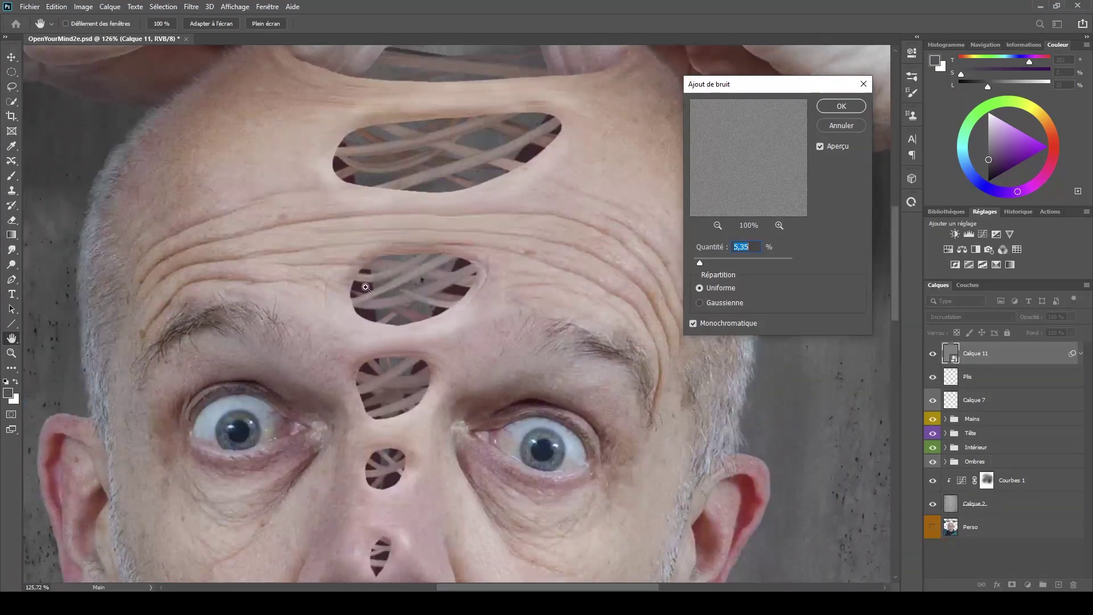
pyautogui.scroll(2, 389, 287)
pyautogui.moveTo(390, 287); pyautogui.dragTo(366, 385)
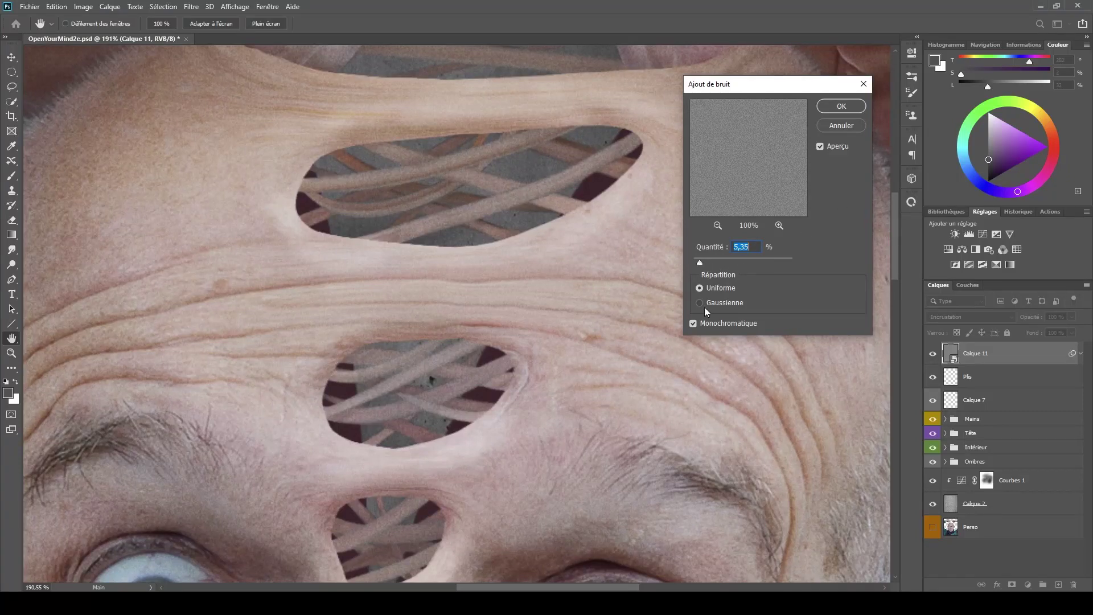
pyautogui.moveTo(699, 262)
pyautogui.mouseDown()
pyautogui.moveTo(741, 258)
pyautogui.moveTo(705, 258)
pyautogui.mouseUp()
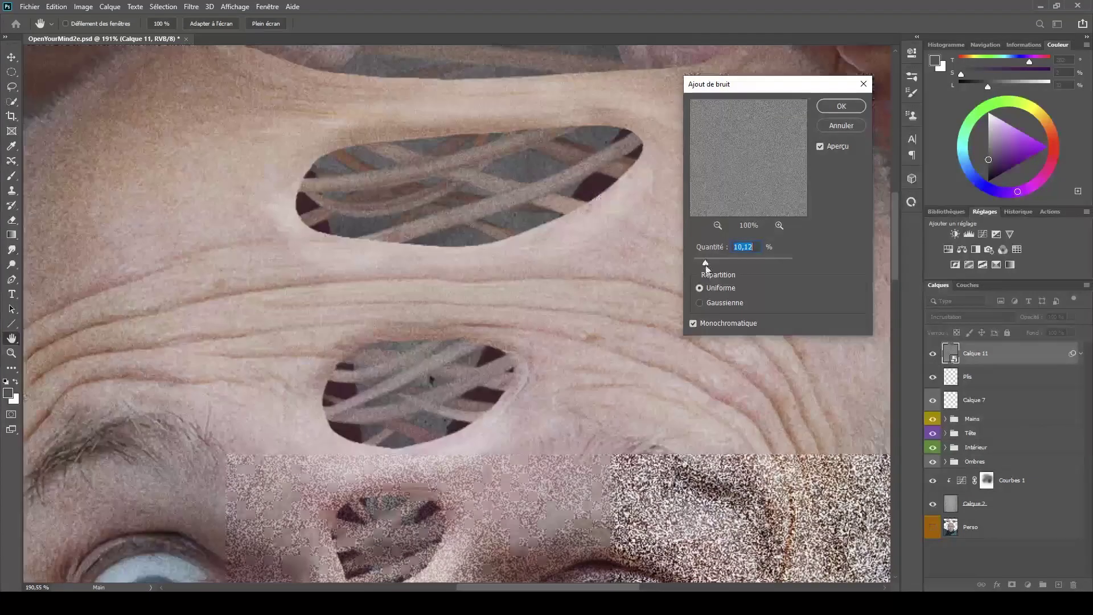
pyautogui.click(692, 322)
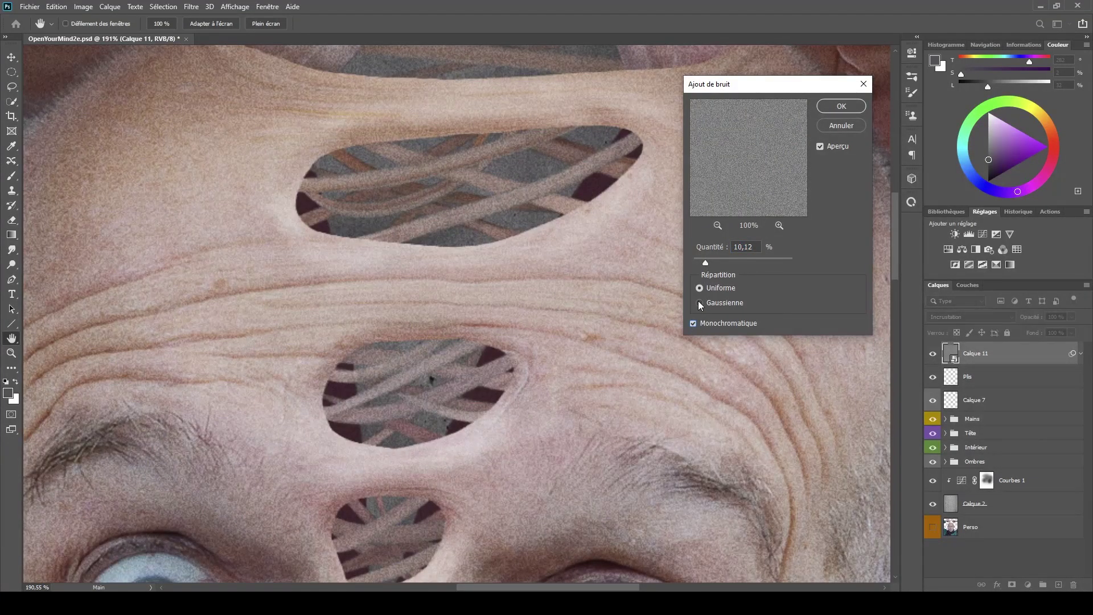
pyautogui.click(701, 302)
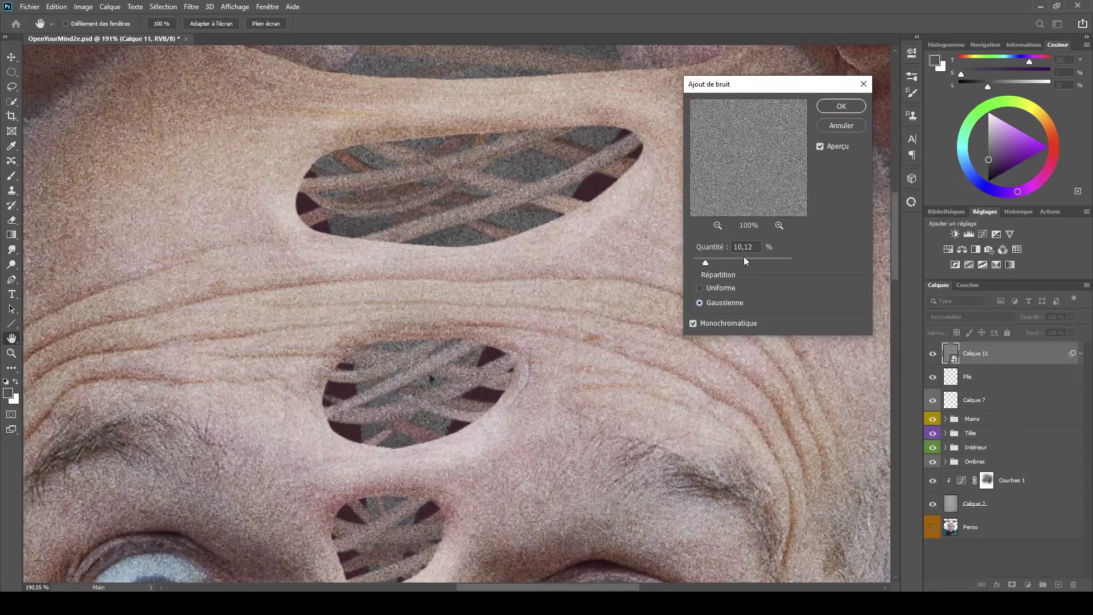
pyautogui.moveTo(704, 262); pyautogui.dragTo(700, 262)
pyautogui.click(840, 108)
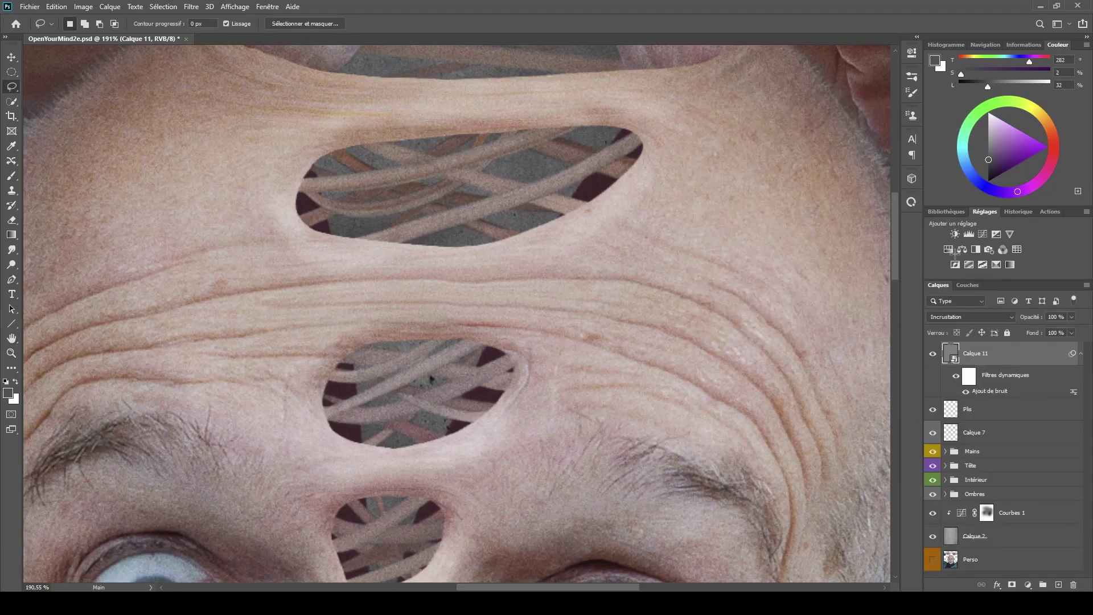
# - Lower the opacity of the Calque 11 noise layer to 81% and return to the whole image with the Brush active
pyautogui.moveTo(1032, 321); pyautogui.dragTo(1022, 321)
pyautogui.moveTo(1020, 322); pyautogui.dragTo(1019, 323)
pyautogui.hotkey('ctrl', '0')
pyautogui.press('b')
pyautogui.press('x')
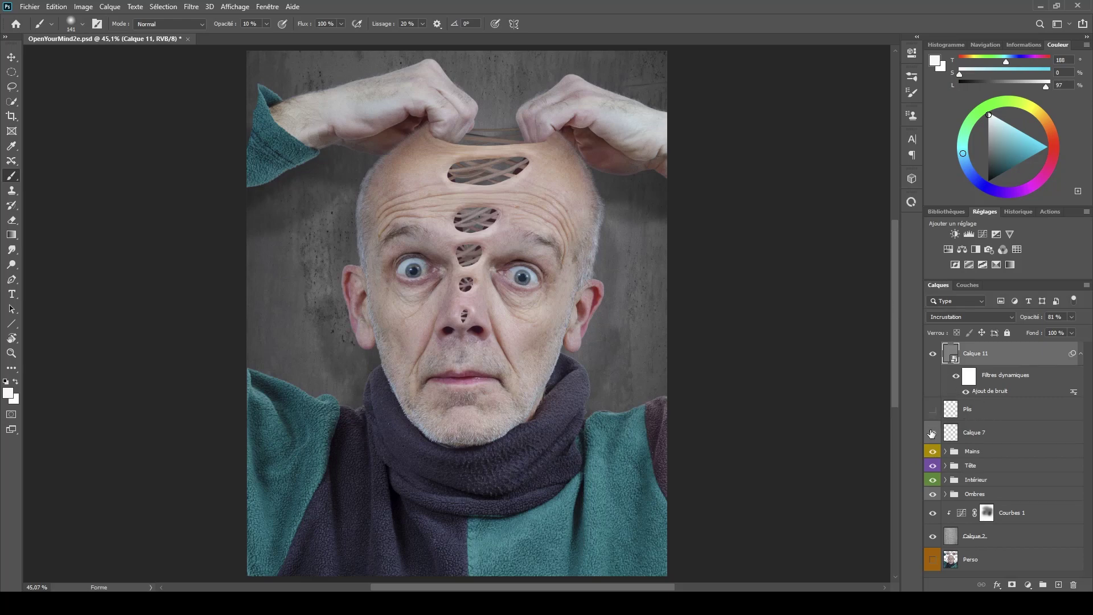
# - Hide the composite's layers and groups above the background and show them again one by one to examine what each contributes
pyautogui.moveTo(931, 433); pyautogui.dragTo(932, 499)
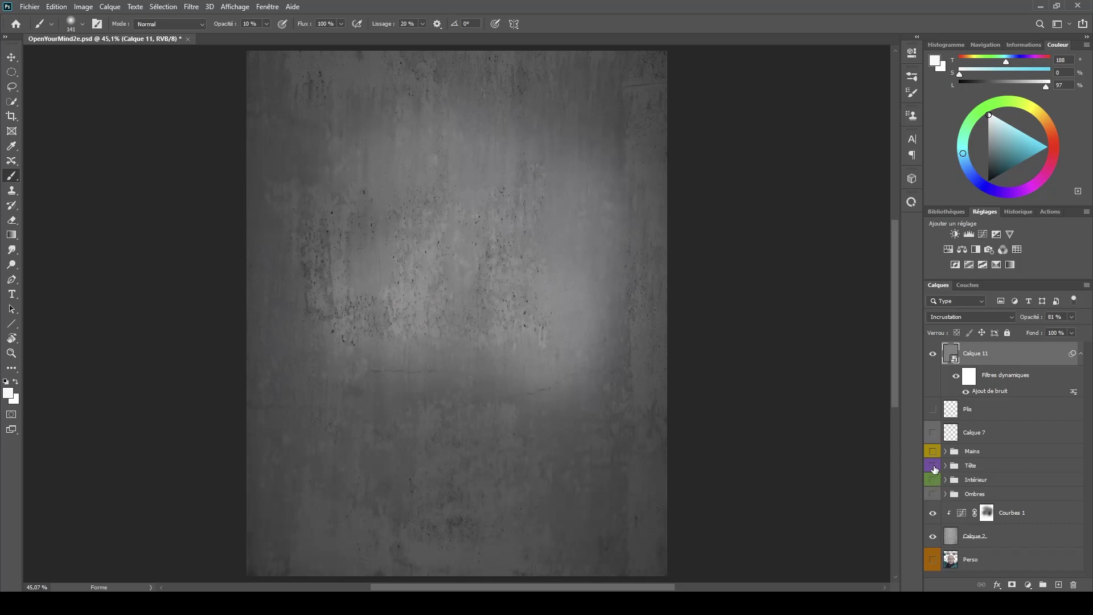
pyautogui.click(933, 467)
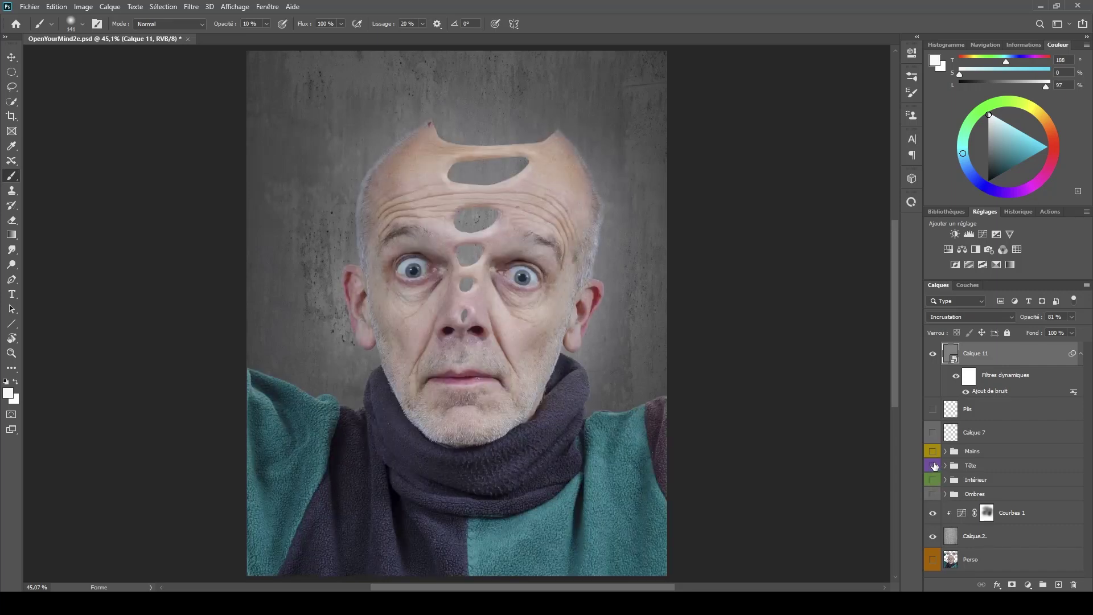
pyautogui.click(933, 466)
pyautogui.click(933, 479)
pyautogui.click(934, 466)
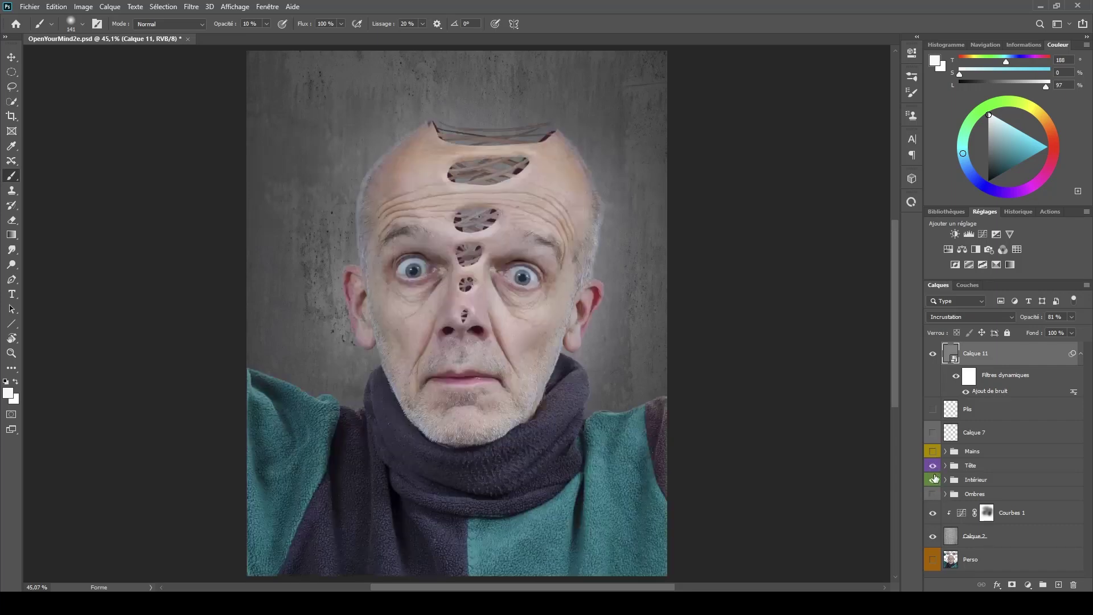
pyautogui.click(932, 481)
pyautogui.click(932, 480)
pyautogui.click(932, 451)
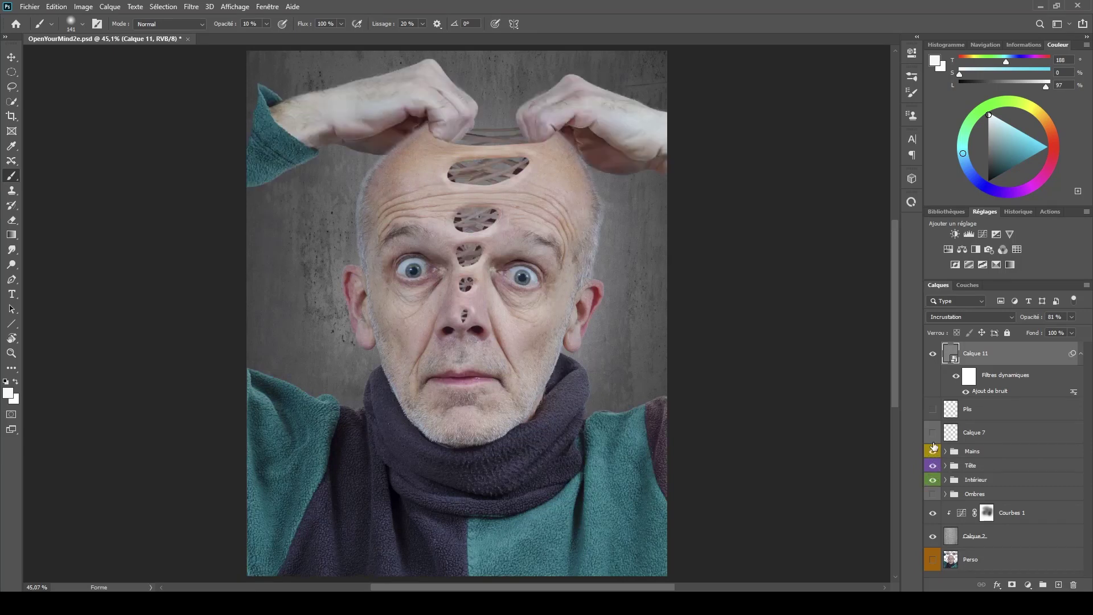
pyautogui.click(934, 433)
pyautogui.click(933, 433)
pyautogui.click(933, 433)
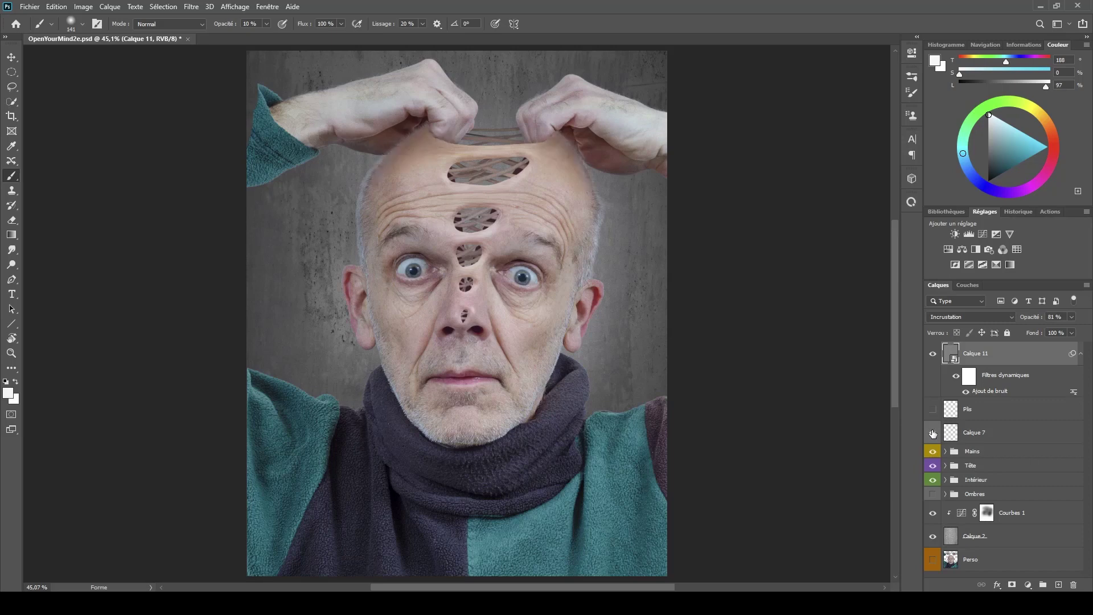
pyautogui.click(933, 494)
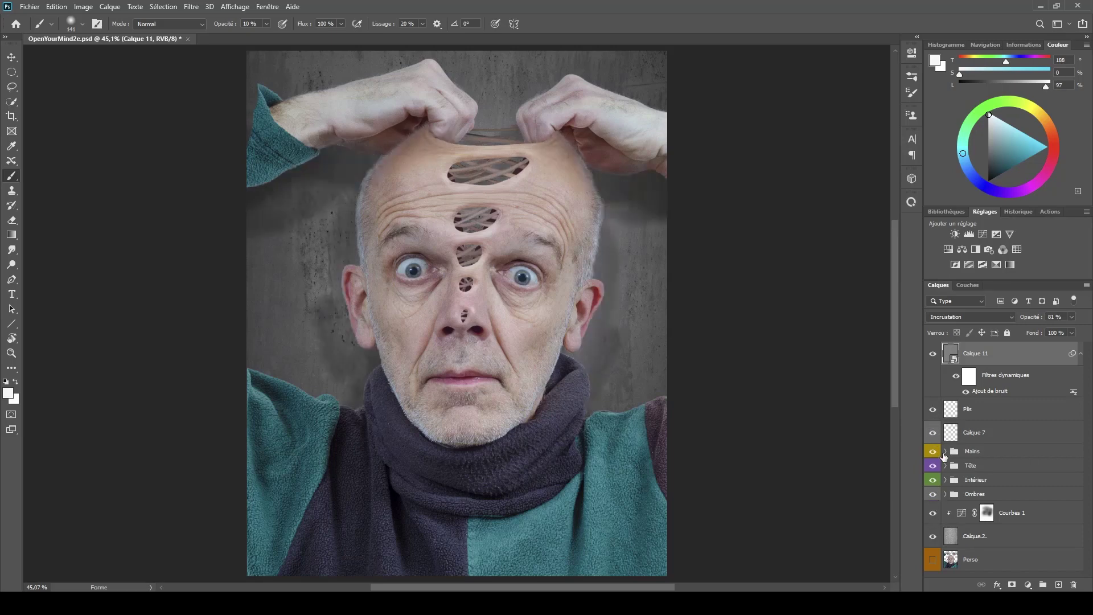
# - Fine-tune the opacity of the Ombres group and select the Intérieur group
pyautogui.moveTo(1039, 318); pyautogui.dragTo(1028, 317)
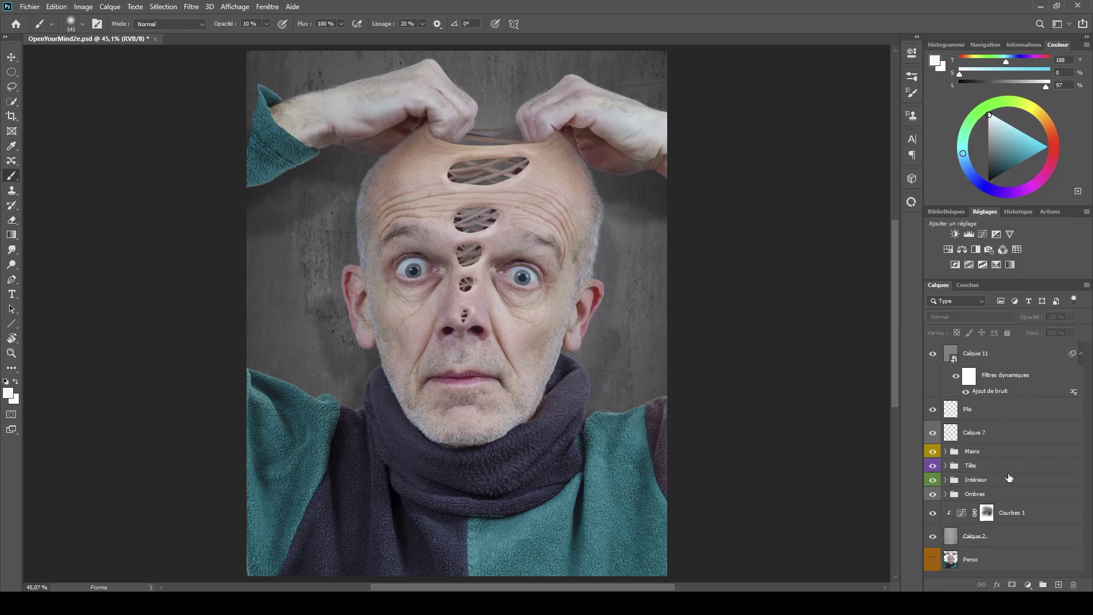
pyautogui.click(1008, 495)
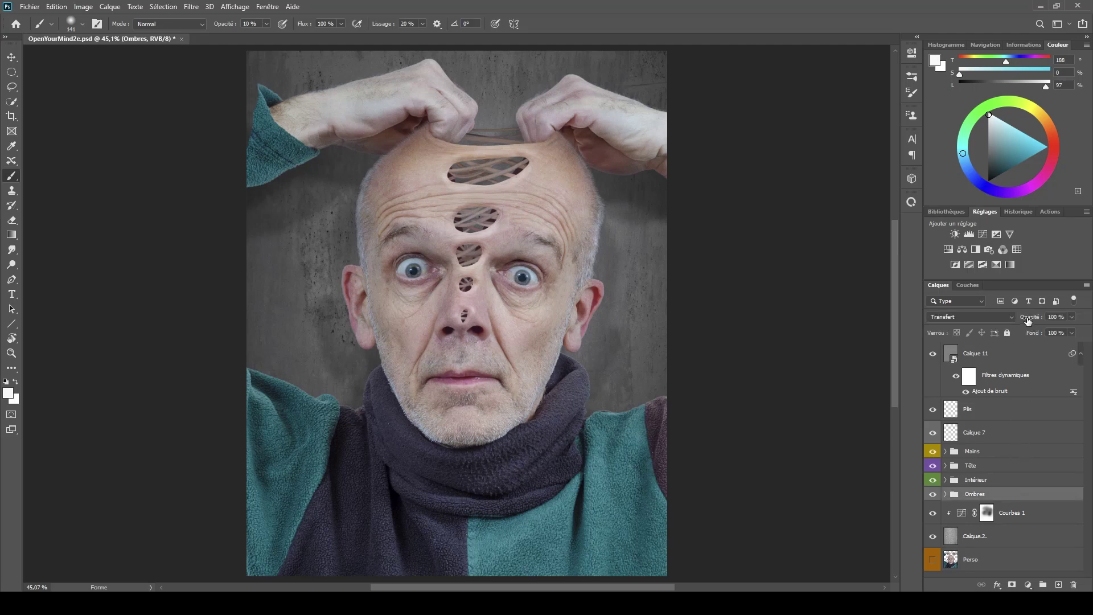
pyautogui.moveTo(1028, 320); pyautogui.dragTo(1030, 319)
pyautogui.click(1009, 482)
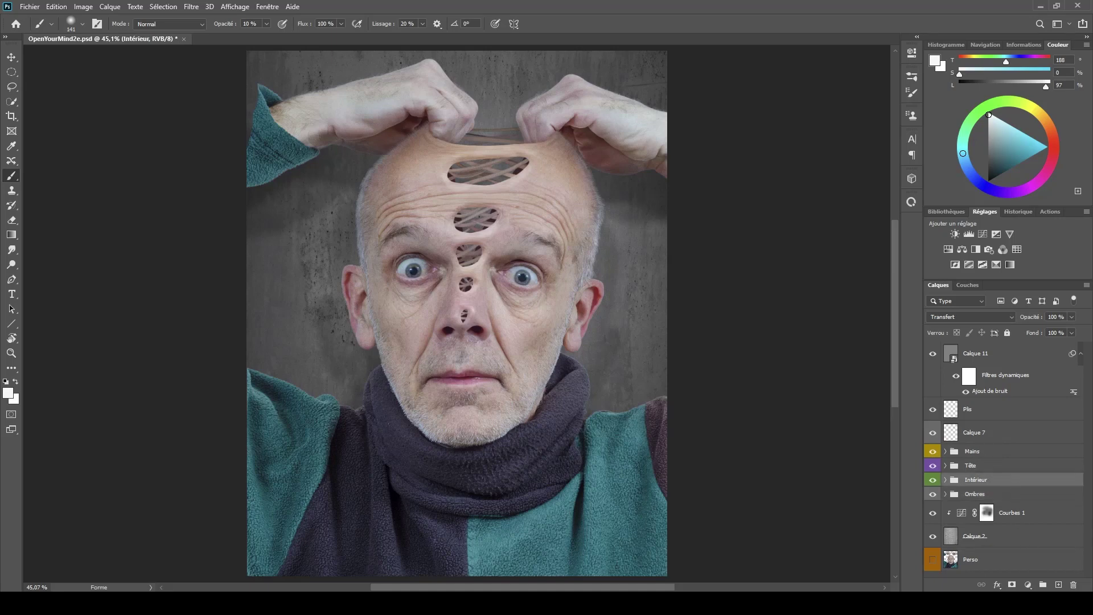
# - Add a layer above the Intérieur group in Densité linéaire - (Ajout) mode and prepare a large soft cyan brush at 4% opacity
pyautogui.click(1058, 585)
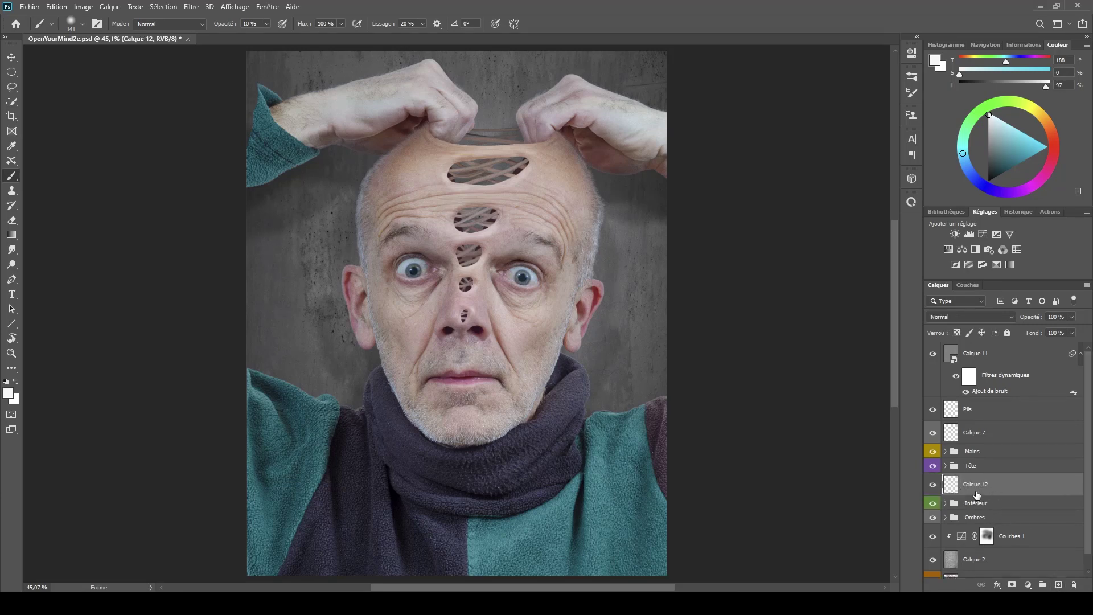
pyautogui.rightClick(402, 162)
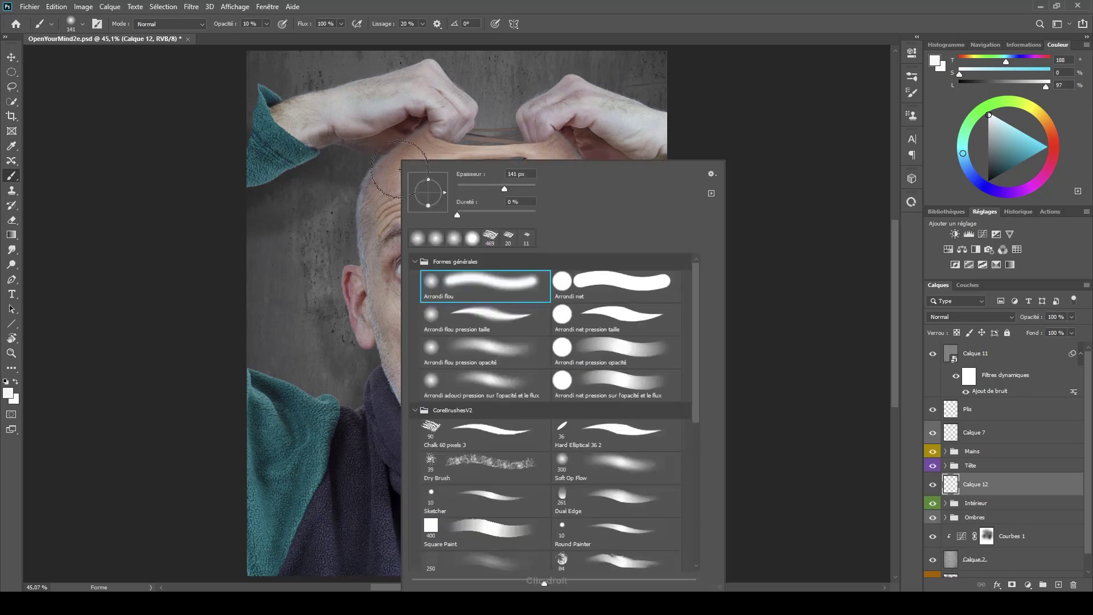
pyautogui.click(436, 277)
pyautogui.press('Return')
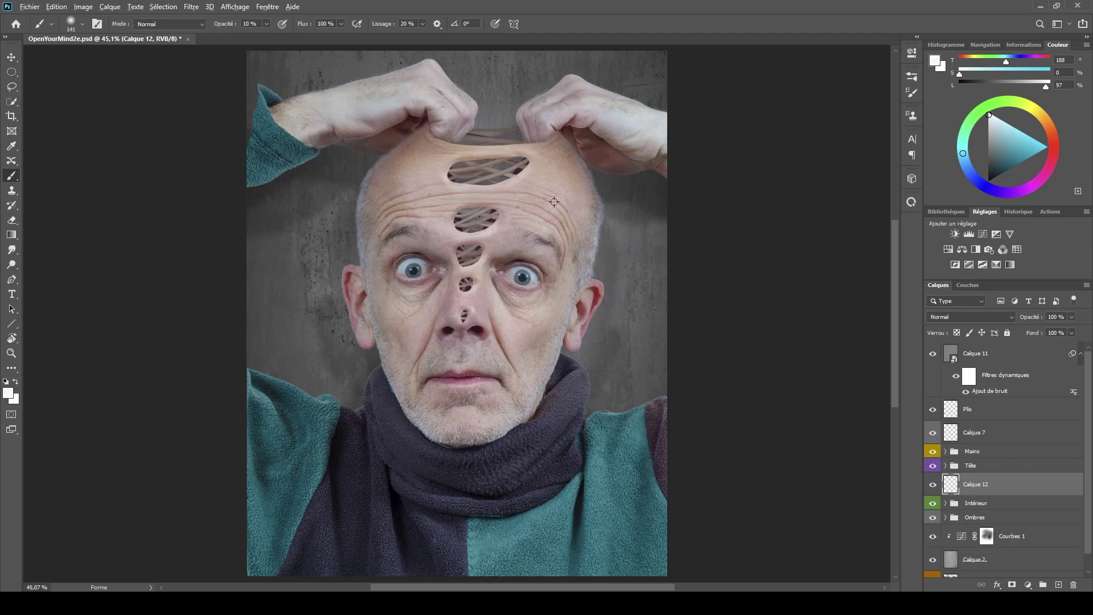
pyautogui.moveTo(553, 201)
pyautogui.mouseDown()
pyautogui.moveTo(551, 214)
pyautogui.moveTo(671, 207)
pyautogui.moveTo(579, 255)
pyautogui.mouseUp()
pyautogui.moveTo(444, 283); pyautogui.dragTo(449, 248)
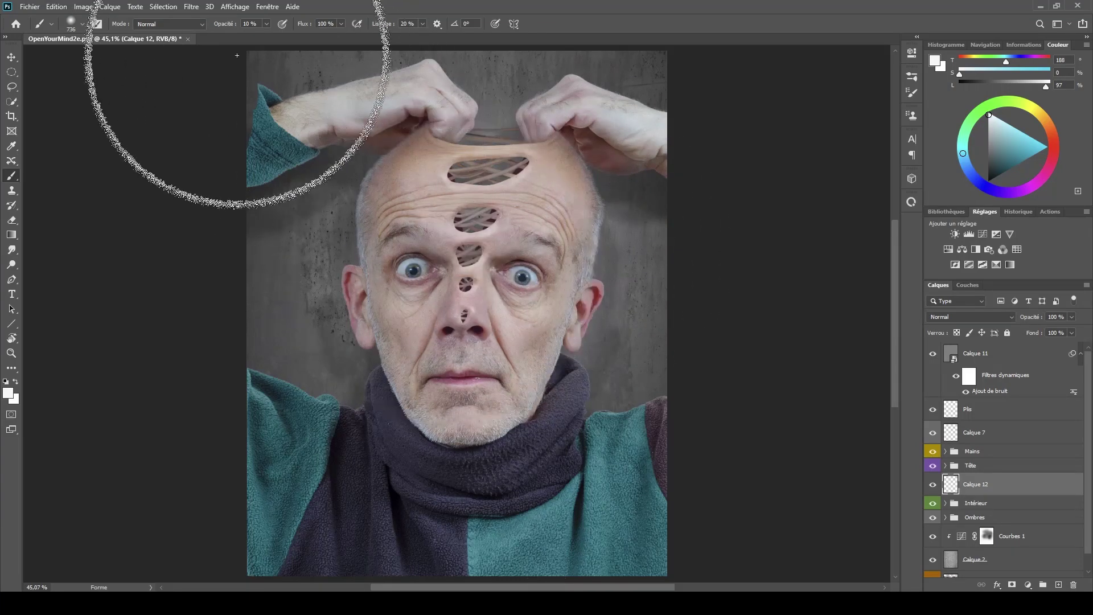
pyautogui.moveTo(228, 24); pyautogui.dragTo(227, 25)
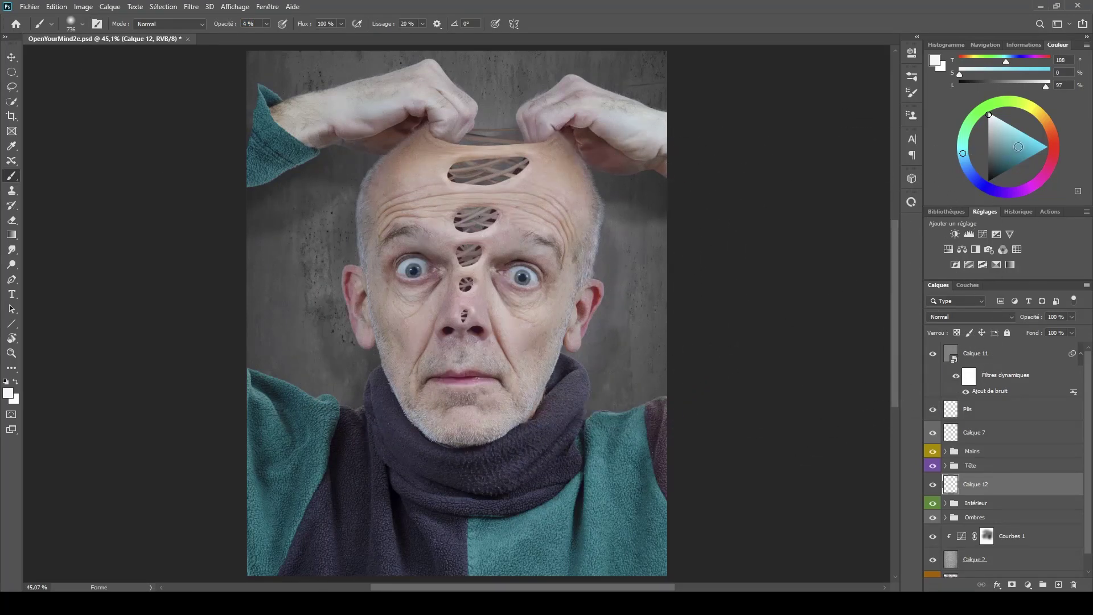
pyautogui.moveTo(1018, 147); pyautogui.dragTo(1023, 147)
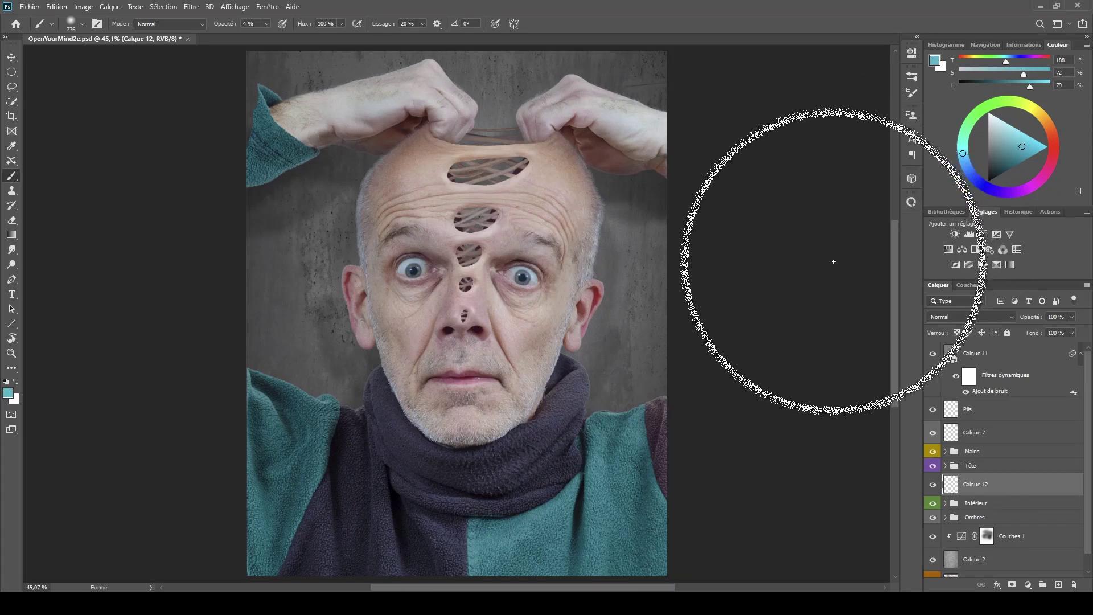
pyautogui.click(960, 321)
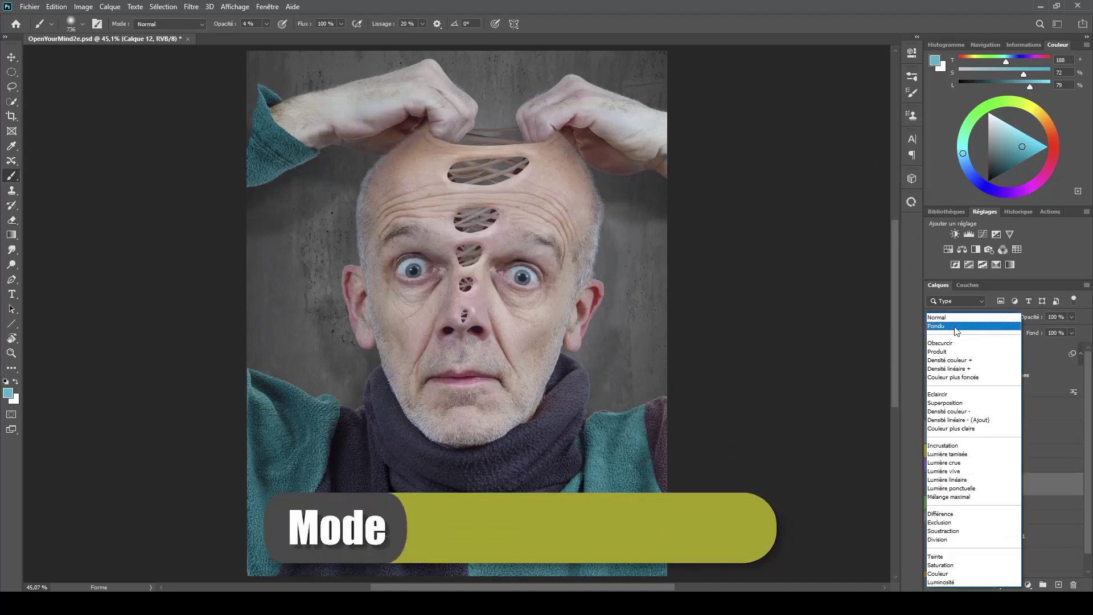
pyautogui.click(958, 424)
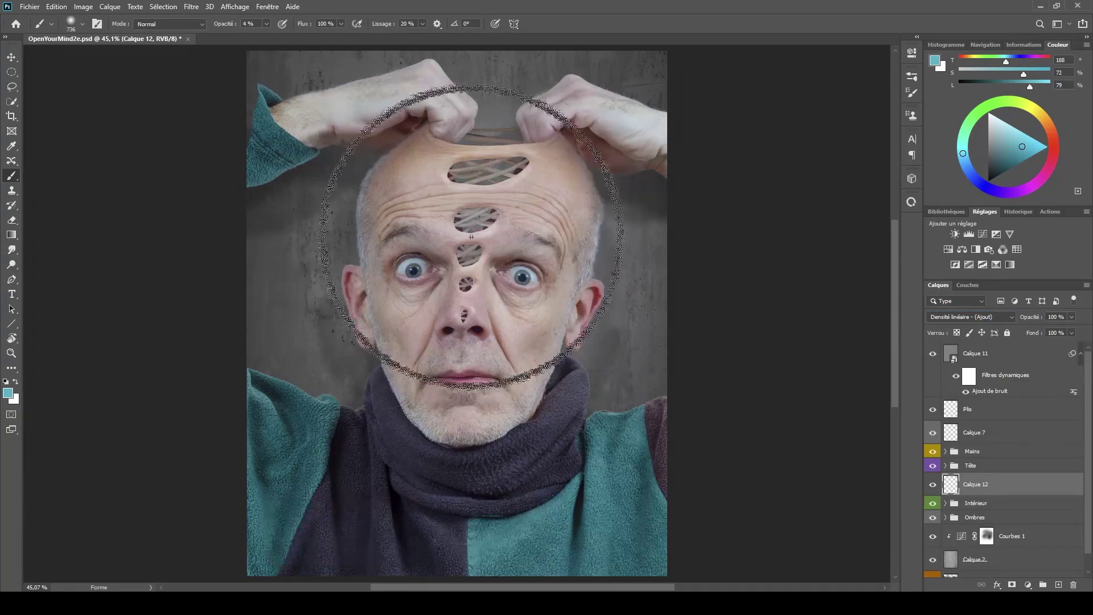
# - Paint a soft cyan glow inside the head openings and as a beam rising between the fists to the image's upper edge
pyautogui.moveTo(472, 237)
pyautogui.mouseDown()
pyautogui.moveTo(479, 206)
pyautogui.moveTo(460, 176)
pyautogui.moveTo(495, 158)
pyautogui.moveTo(437, 167)
pyautogui.moveTo(474, 154)
pyautogui.moveTo(457, 236)
pyautogui.moveTo(471, 261)
pyautogui.moveTo(483, 243)
pyautogui.moveTo(449, 211)
pyautogui.moveTo(463, 200)
pyautogui.moveTo(447, 201)
pyautogui.moveTo(473, 195)
pyautogui.moveTo(459, 200)
pyautogui.moveTo(484, 154)
pyautogui.moveTo(470, 173)
pyautogui.moveTo(491, 210)
pyautogui.moveTo(478, 171)
pyautogui.mouseUp()
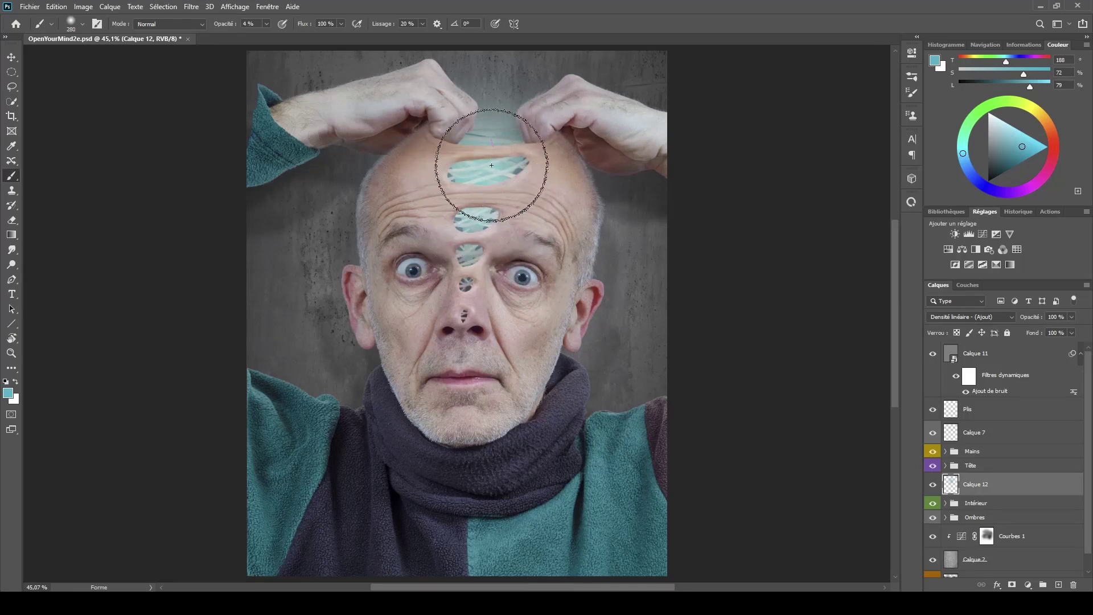
pyautogui.moveTo(494, 217); pyautogui.dragTo(490, 336)
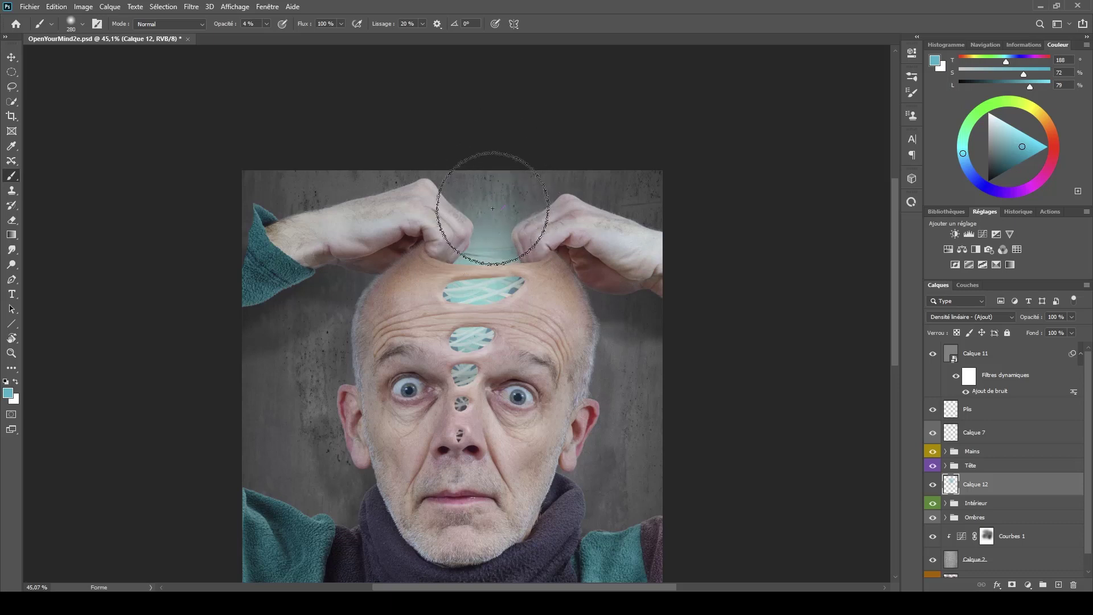
pyautogui.moveTo(493, 199)
pyautogui.mouseDown()
pyautogui.moveTo(503, 149)
pyautogui.moveTo(498, 219)
pyautogui.moveTo(476, 157)
pyautogui.moveTo(489, 132)
pyautogui.moveTo(514, 135)
pyautogui.moveTo(520, 150)
pyautogui.moveTo(500, 186)
pyautogui.moveTo(532, 151)
pyautogui.mouseUp()
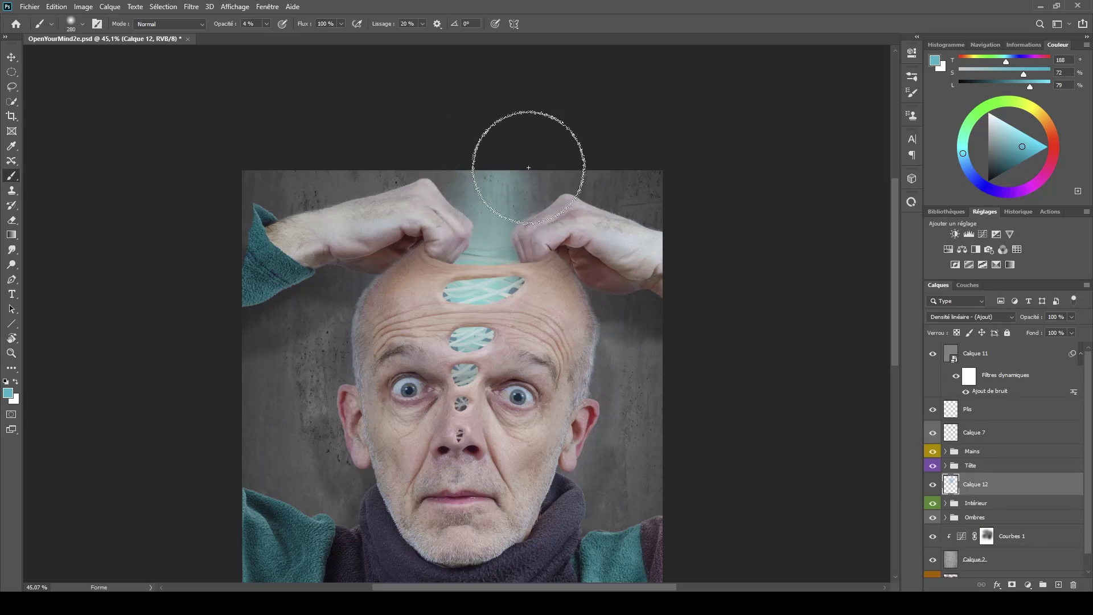
pyautogui.moveTo(520, 407); pyautogui.dragTo(534, 353)
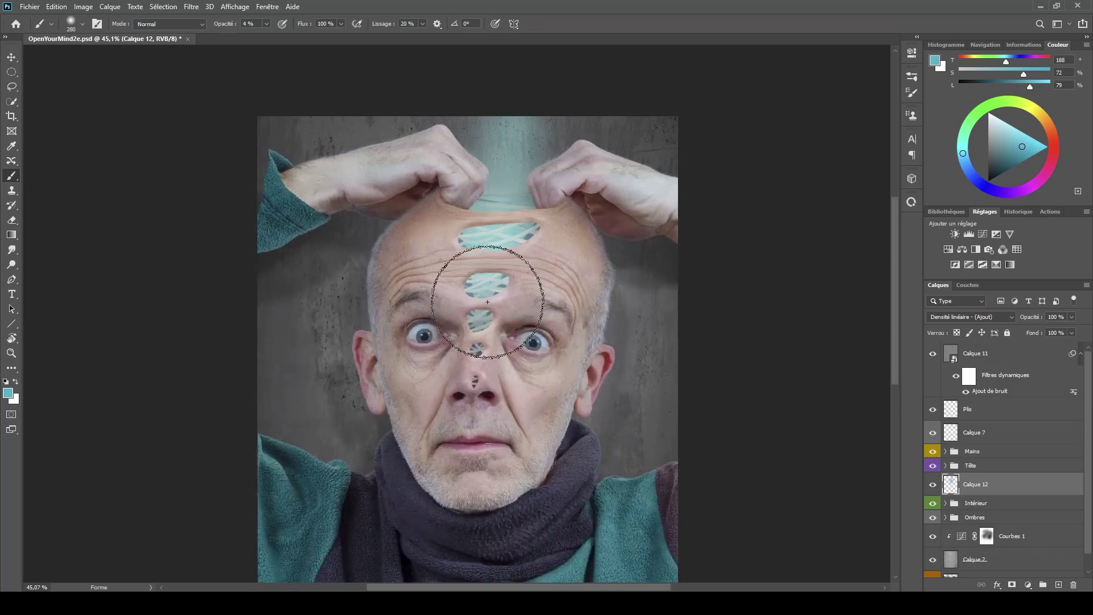
pyautogui.moveTo(492, 228)
pyautogui.mouseDown()
pyautogui.moveTo(485, 237)
pyautogui.moveTo(503, 237)
pyautogui.moveTo(490, 231)
pyautogui.mouseUp()
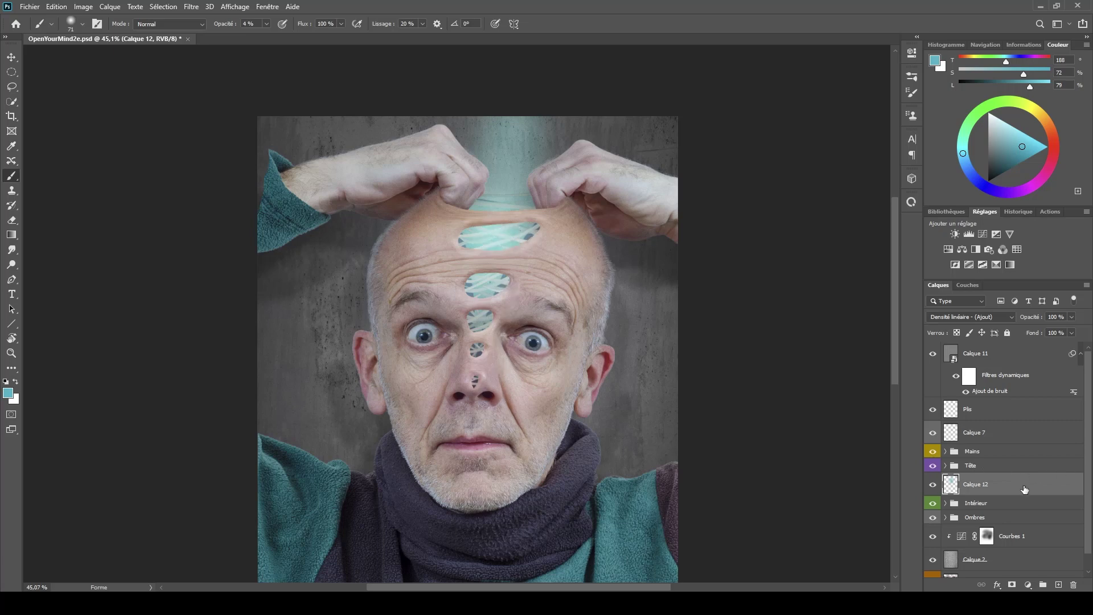
# - Add another layer above the Calque 12 glow and prepare the brush with a lighter cyan at 61% opacity
pyautogui.click(1058, 585)
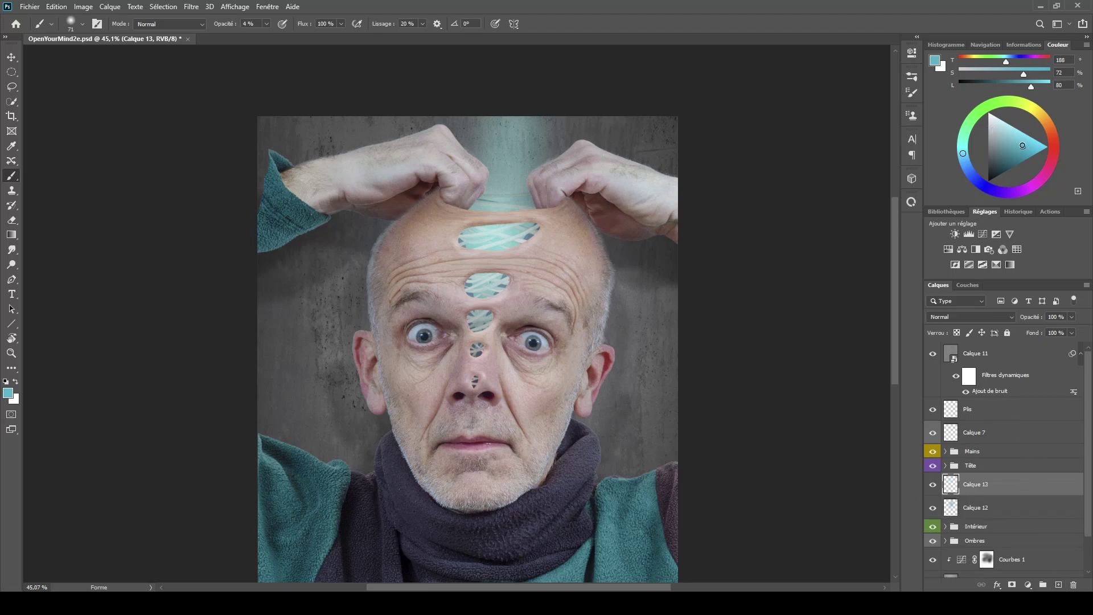
pyautogui.moveTo(1023, 146); pyautogui.dragTo(1019, 135)
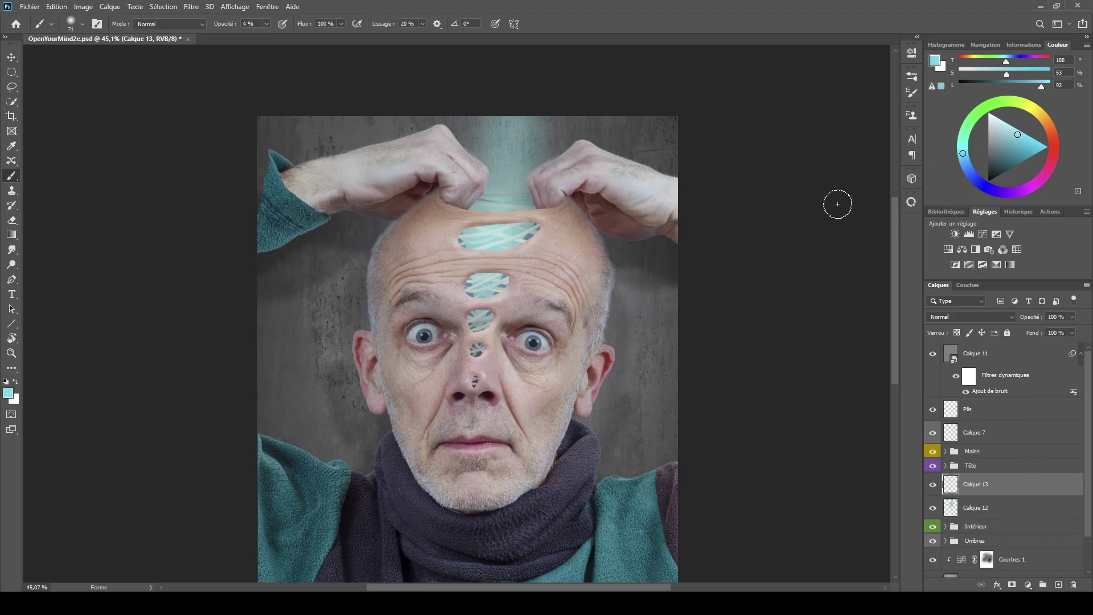
pyautogui.moveTo(226, 26); pyautogui.dragTo(242, 29)
pyautogui.moveTo(492, 234); pyautogui.dragTo(494, 212)
pyautogui.click(969, 316)
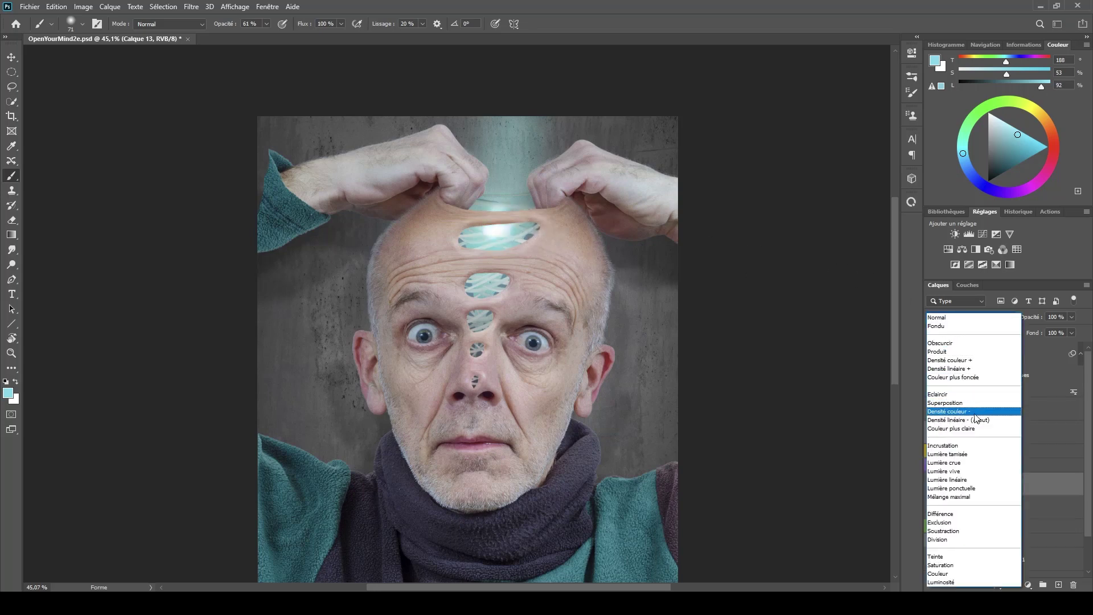
pyautogui.click(975, 420)
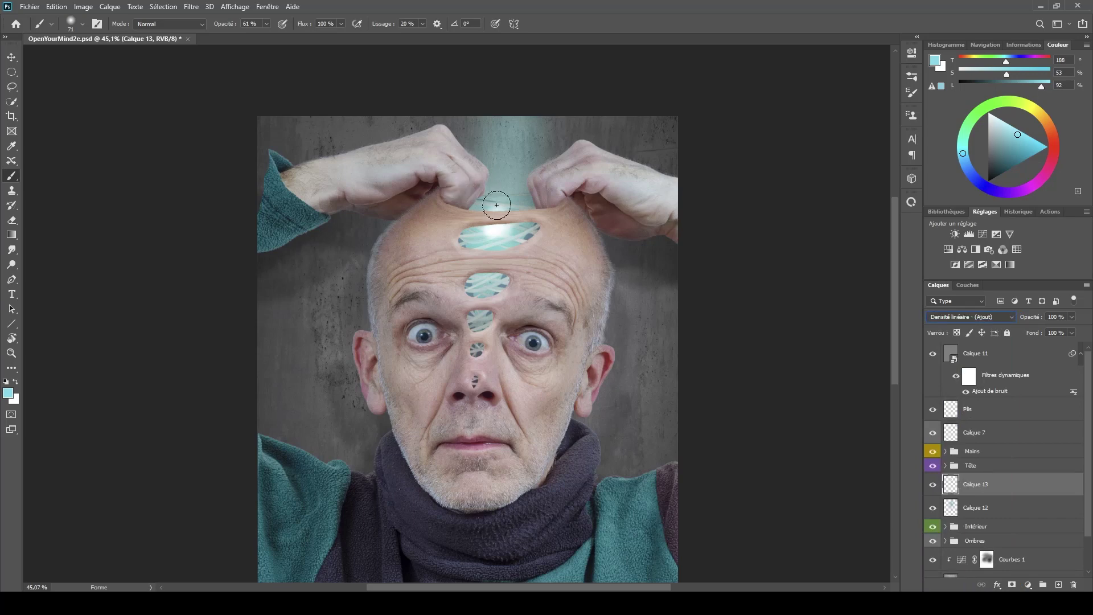
pyautogui.hotkey('ctrl', 'z')
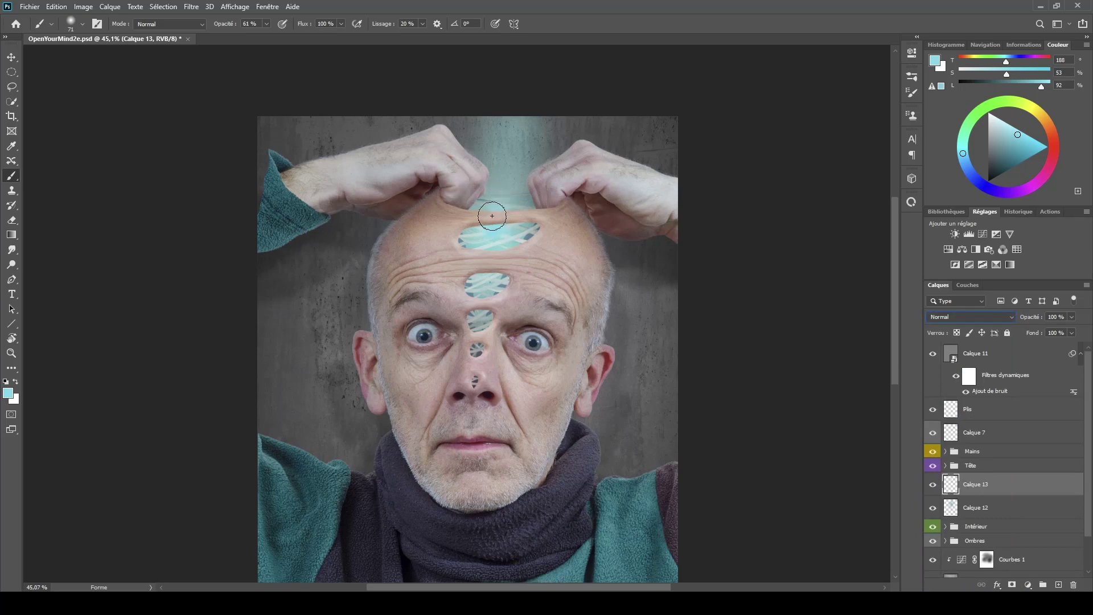
# - Set Calque 13 to Densité linéaire - (Ajout) and soften its bright spot in the forehead opening with a large Eraser at 22% opacity
pyautogui.click(987, 317)
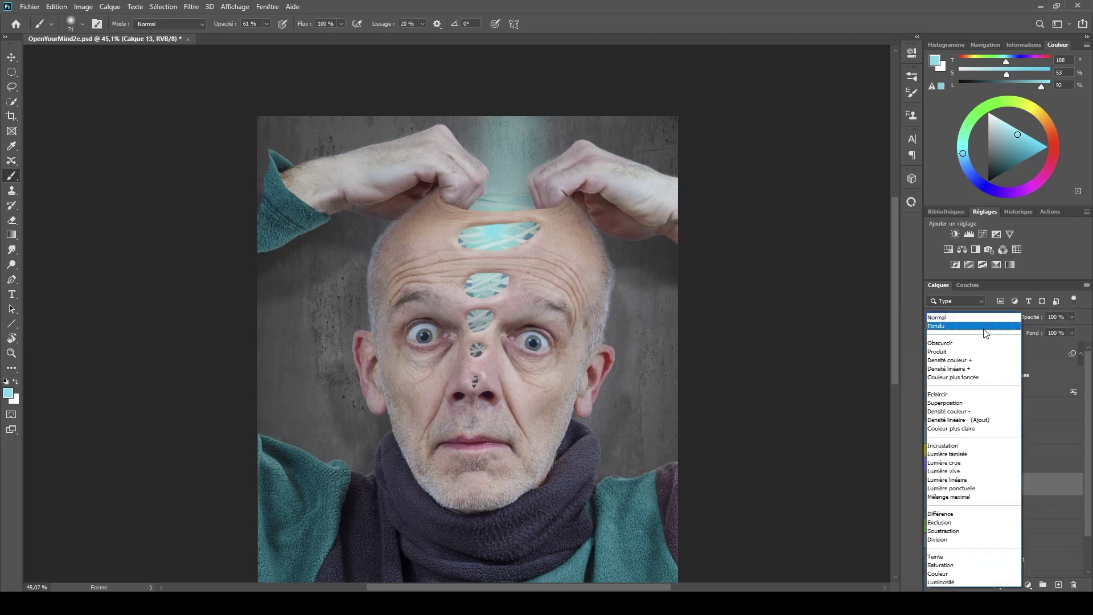
pyautogui.click(963, 419)
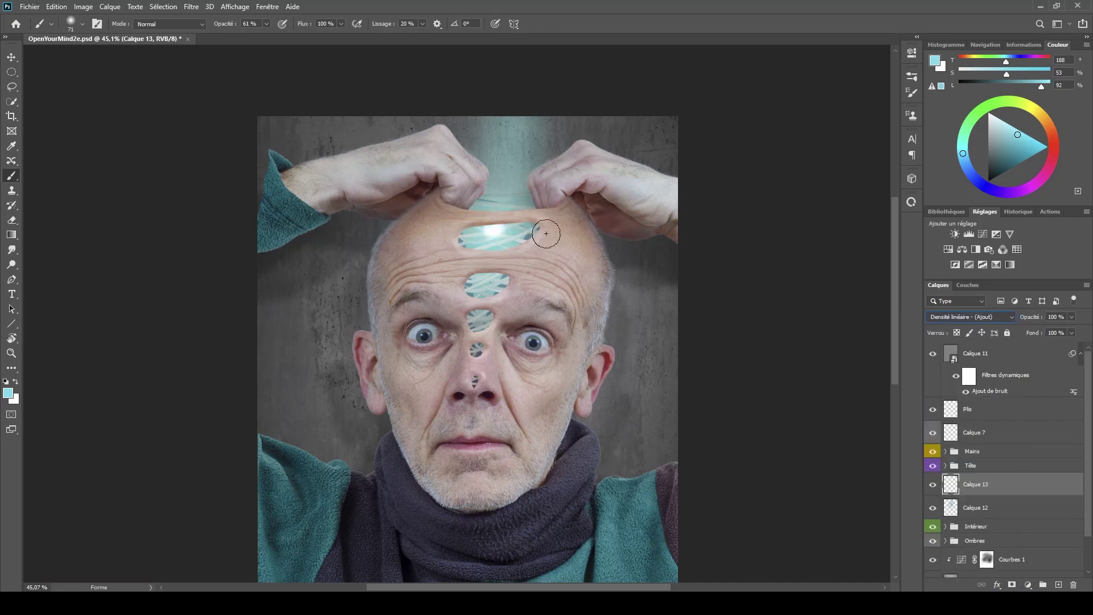
pyautogui.moveTo(520, 230)
pyautogui.mouseDown()
pyautogui.moveTo(540, 231)
pyautogui.moveTo(496, 235)
pyautogui.mouseUp()
pyautogui.press('e')
pyautogui.keyDown('alt'); pyautogui.rightClick(490, 230); pyautogui.keyUp('alt')
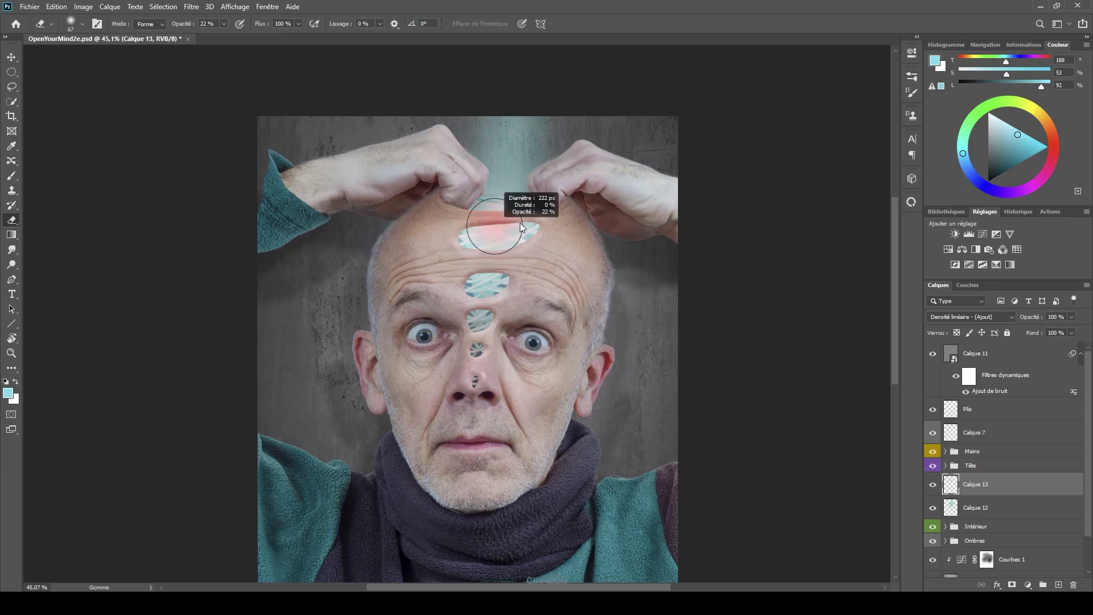
pyautogui.moveTo(488, 260)
pyautogui.mouseDown()
pyautogui.moveTo(522, 244)
pyautogui.moveTo(530, 207)
pyautogui.moveTo(561, 195)
pyautogui.moveTo(501, 226)
pyautogui.mouseUp()
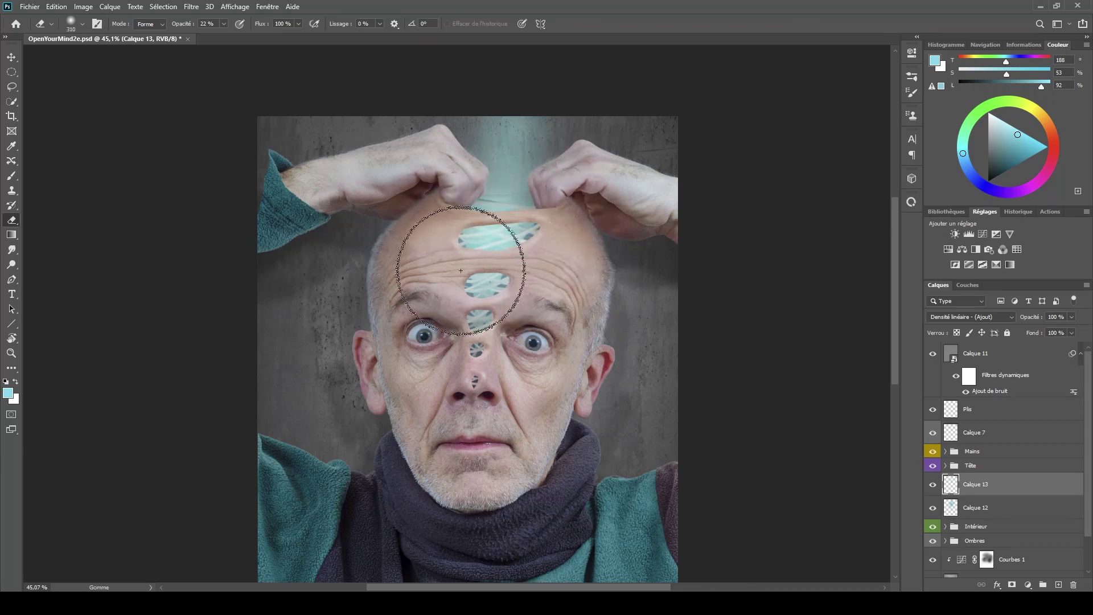
# - Build up a subtle light-cyan highlight in the upper forehead opening using a 129 px soft brush at 10% opacity
pyautogui.press('b')
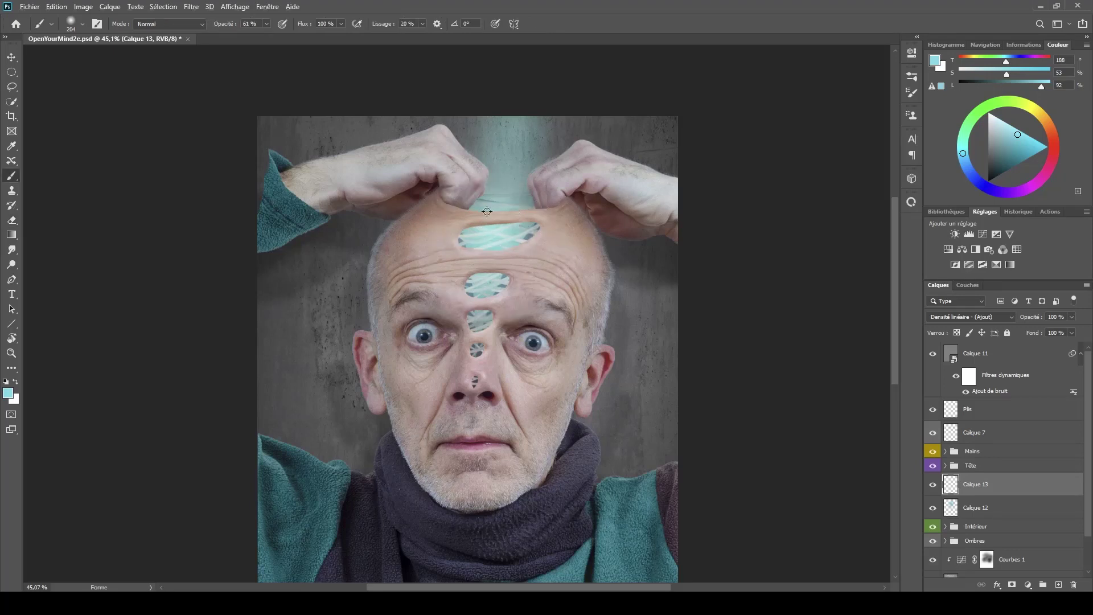
pyautogui.keyDown('alt'); pyautogui.rightClick(475, 228); pyautogui.keyUp('alt')
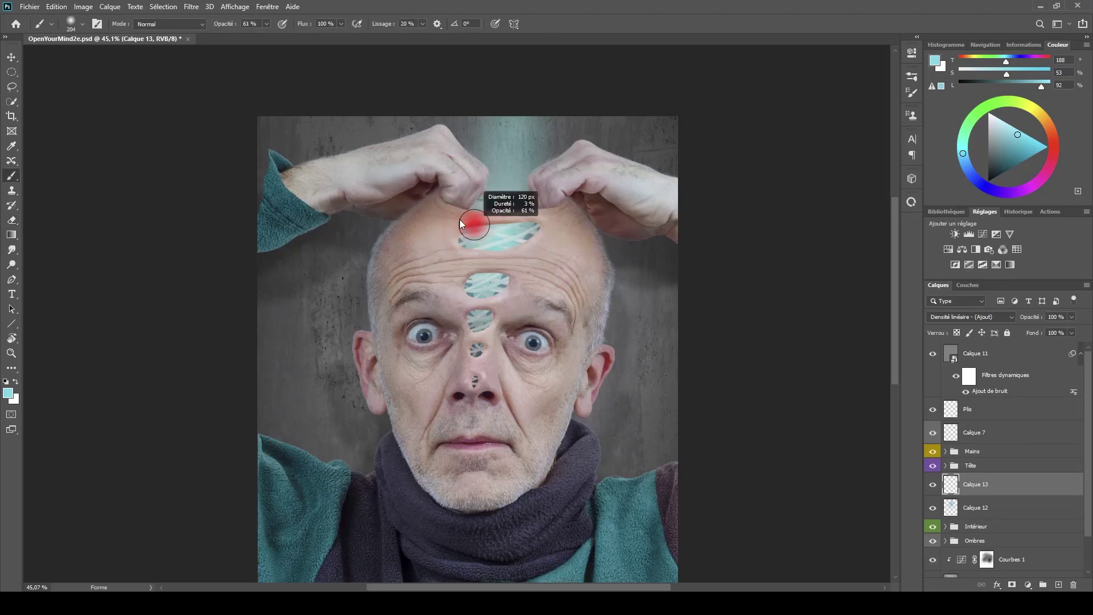
pyautogui.press('1')
pyautogui.moveTo(493, 229)
pyautogui.mouseDown()
pyautogui.moveTo(479, 253)
pyautogui.moveTo(499, 248)
pyautogui.moveTo(492, 256)
pyautogui.moveTo(505, 229)
pyautogui.moveTo(469, 237)
pyautogui.moveTo(518, 227)
pyautogui.moveTo(504, 236)
pyautogui.moveTo(515, 224)
pyautogui.moveTo(501, 222)
pyautogui.moveTo(505, 209)
pyautogui.moveTo(541, 214)
pyautogui.moveTo(505, 224)
pyautogui.mouseUp()
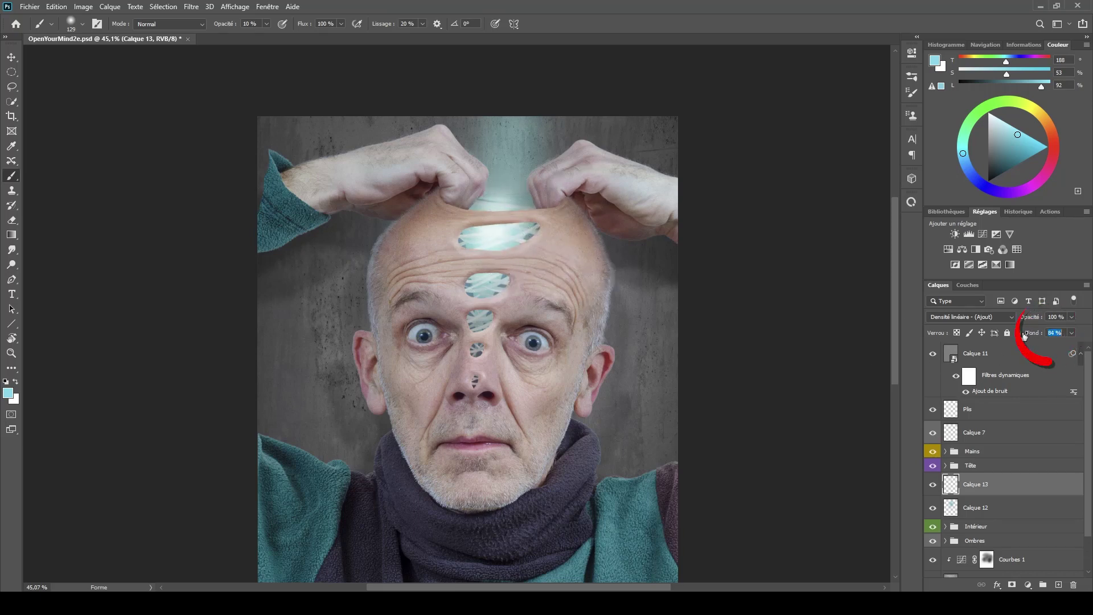
# - Reduce the fill (Fond) of the Calque 13 highlight and set the fill of the Calque 12 glow to 82%
pyautogui.moveTo(1036, 333); pyautogui.dragTo(1015, 334)
pyautogui.click(999, 507)
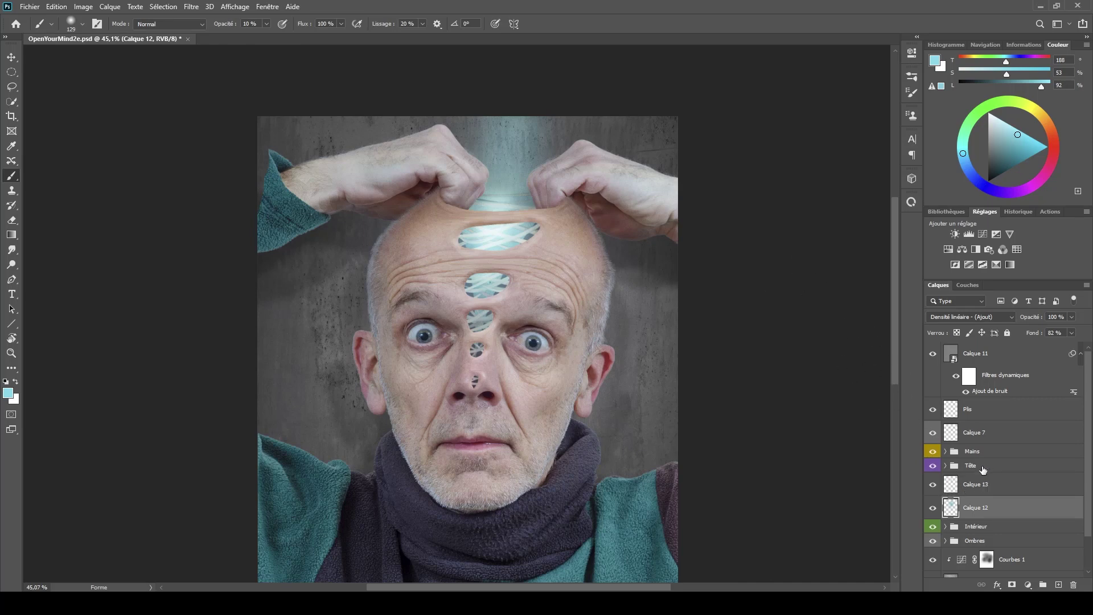
# - Add a layer clipped to the Mains group and set its blend mode to Densité linéaire - (Ajout)
pyautogui.click(991, 452)
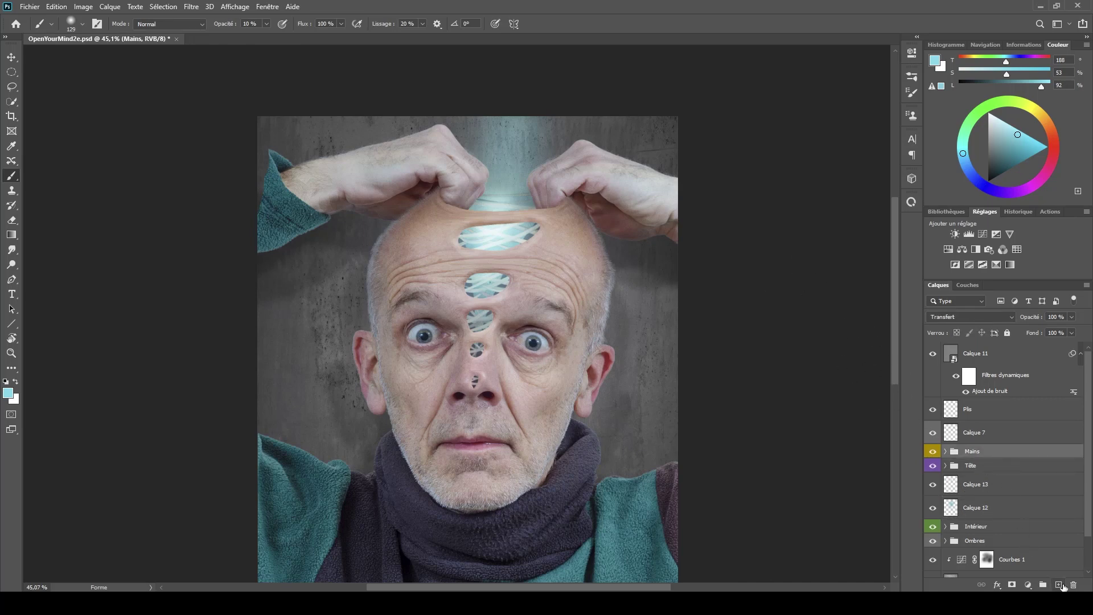
pyautogui.click(1059, 584)
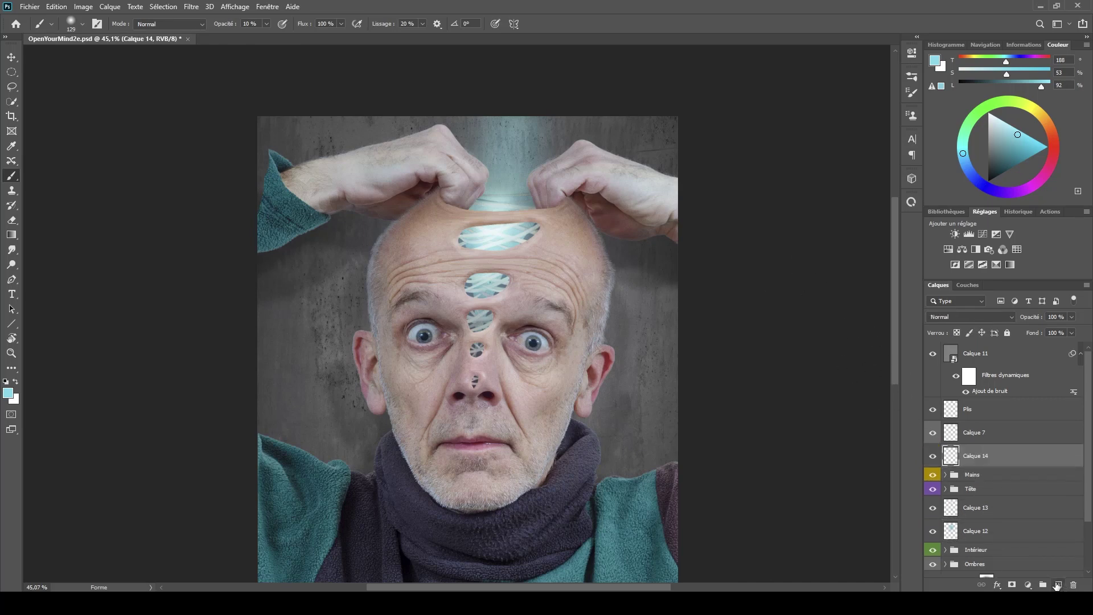
pyautogui.keyDown('alt'); pyautogui.click(951, 464); pyautogui.keyUp('alt')
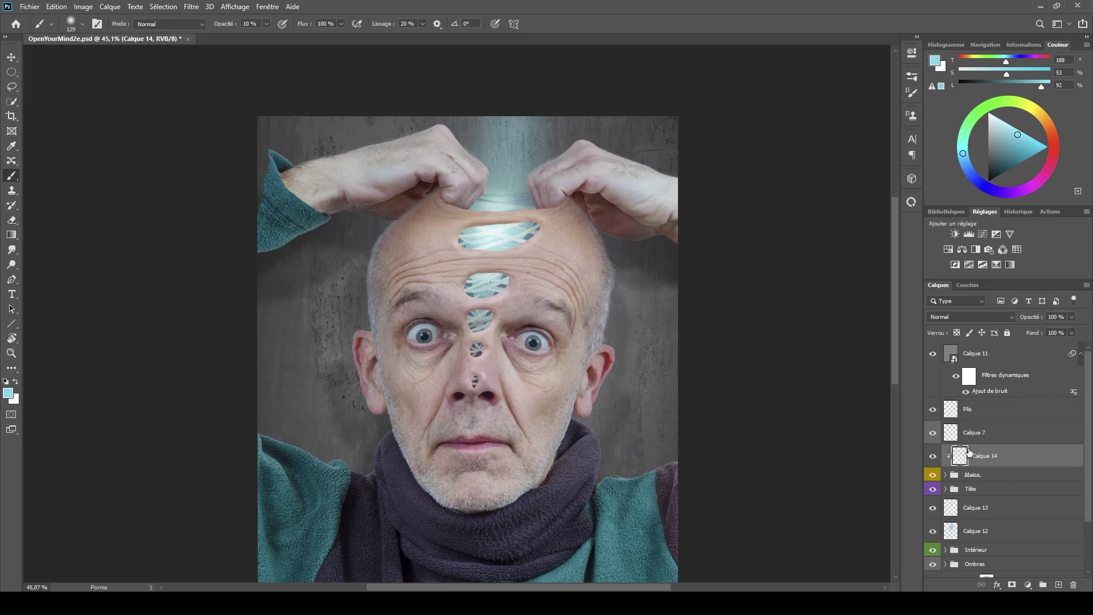
pyautogui.click(973, 318)
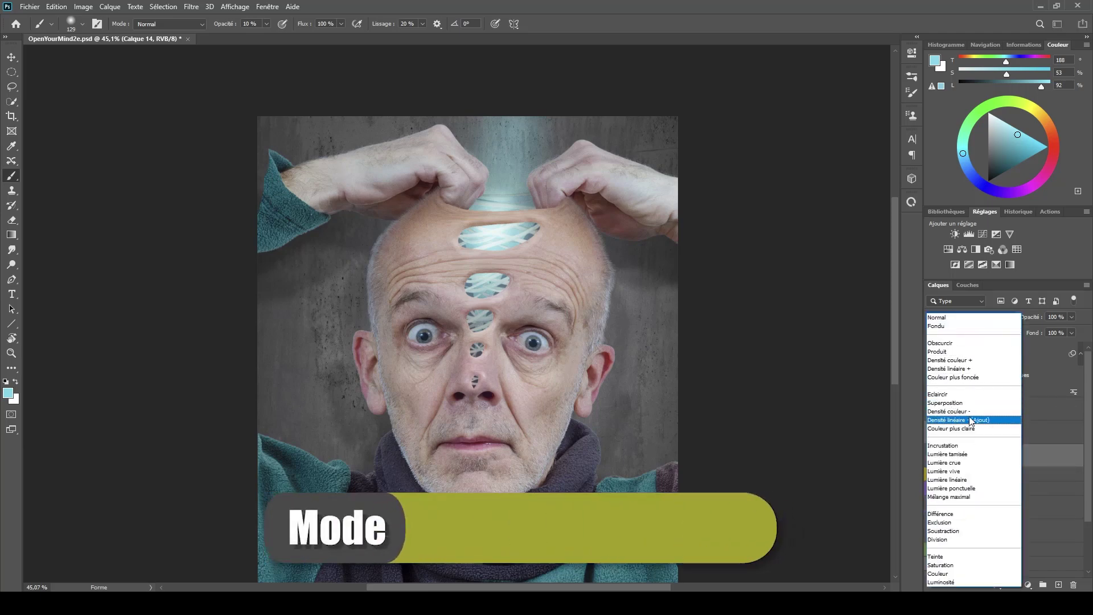
pyautogui.click(970, 421)
# - Paint a faint reflection on both hands' fingers beside the light beam, using a deeper cyan (188, 70, 80) and an 80 px brush at 5% opacity
pyautogui.moveTo(1017, 135); pyautogui.dragTo(1021, 150)
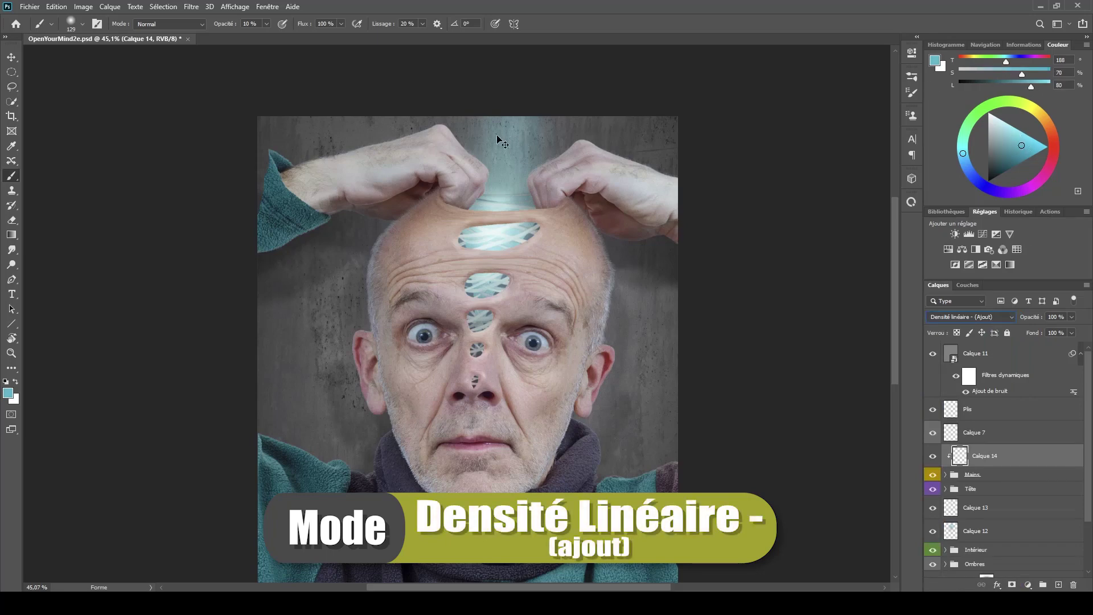
pyautogui.scroll(5, 496, 135)
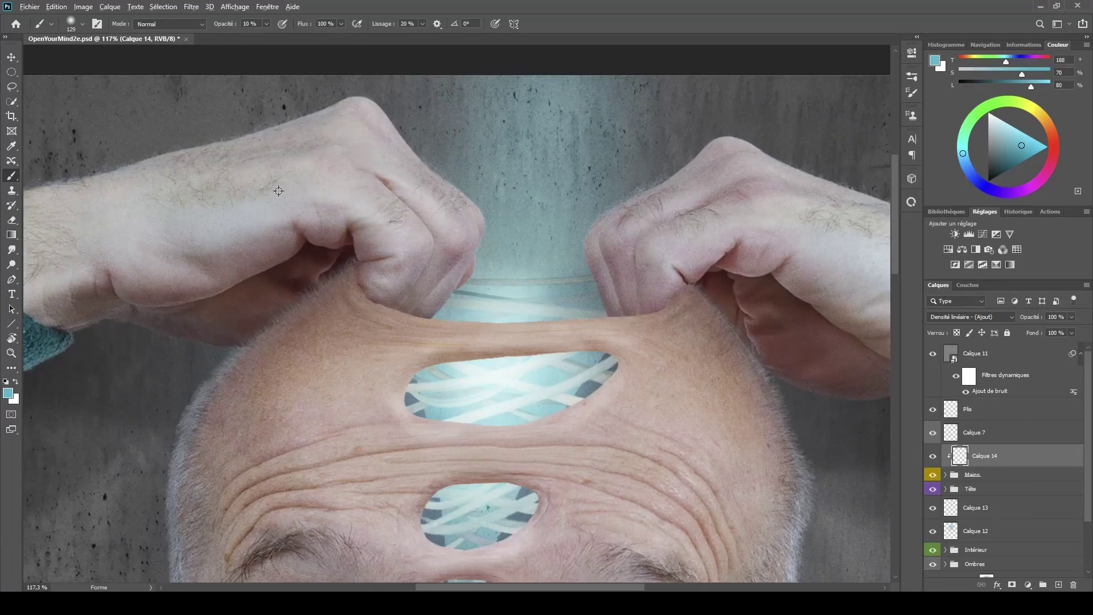
pyautogui.moveTo(271, 192)
pyautogui.mouseDown()
pyautogui.moveTo(254, 199)
pyautogui.moveTo(273, 199)
pyautogui.mouseUp()
pyautogui.moveTo(376, 223)
pyautogui.mouseDown()
pyautogui.moveTo(342, 220)
pyautogui.moveTo(410, 225)
pyautogui.mouseUp()
pyautogui.moveTo(459, 271)
pyautogui.mouseDown()
pyautogui.moveTo(429, 268)
pyautogui.moveTo(463, 264)
pyautogui.moveTo(463, 251)
pyautogui.moveTo(443, 295)
pyautogui.moveTo(415, 317)
pyautogui.moveTo(378, 190)
pyautogui.moveTo(370, 222)
pyautogui.mouseUp()
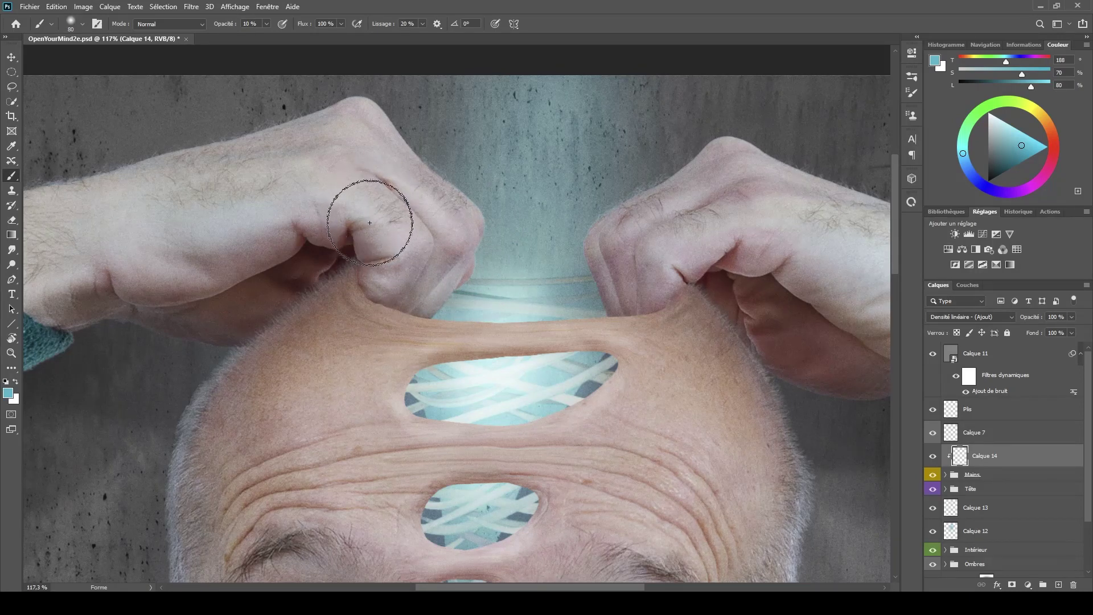
pyautogui.press('0')
pyautogui.press('5')
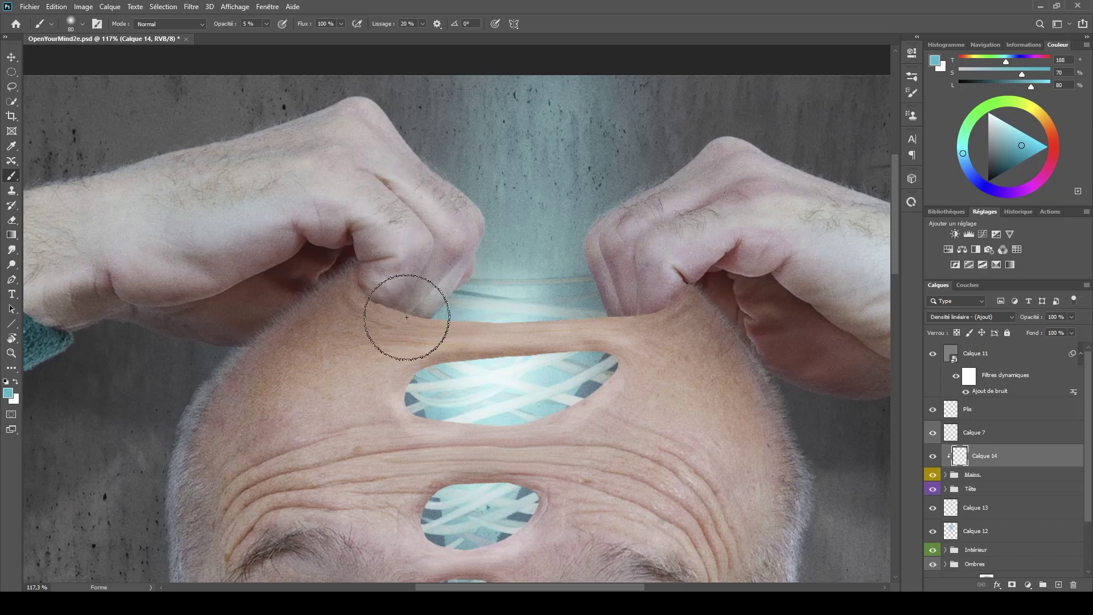
pyautogui.moveTo(407, 317)
pyautogui.mouseDown()
pyautogui.moveTo(382, 303)
pyautogui.moveTo(415, 298)
pyautogui.mouseUp()
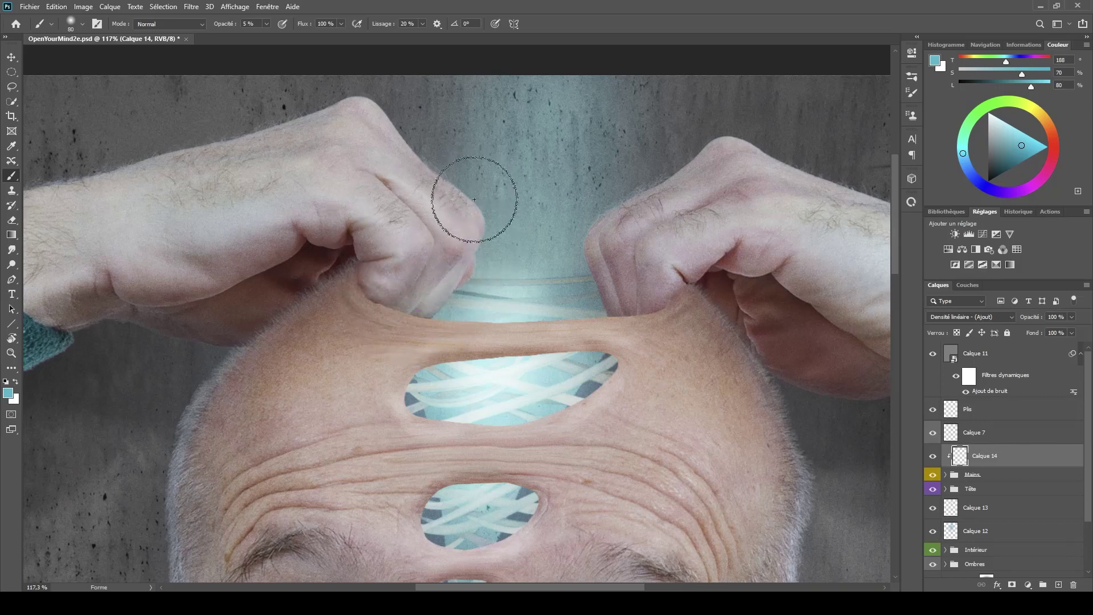
pyautogui.moveTo(474, 199)
pyautogui.mouseDown()
pyautogui.moveTo(451, 206)
pyautogui.moveTo(470, 249)
pyautogui.moveTo(453, 254)
pyautogui.moveTo(442, 204)
pyautogui.mouseUp()
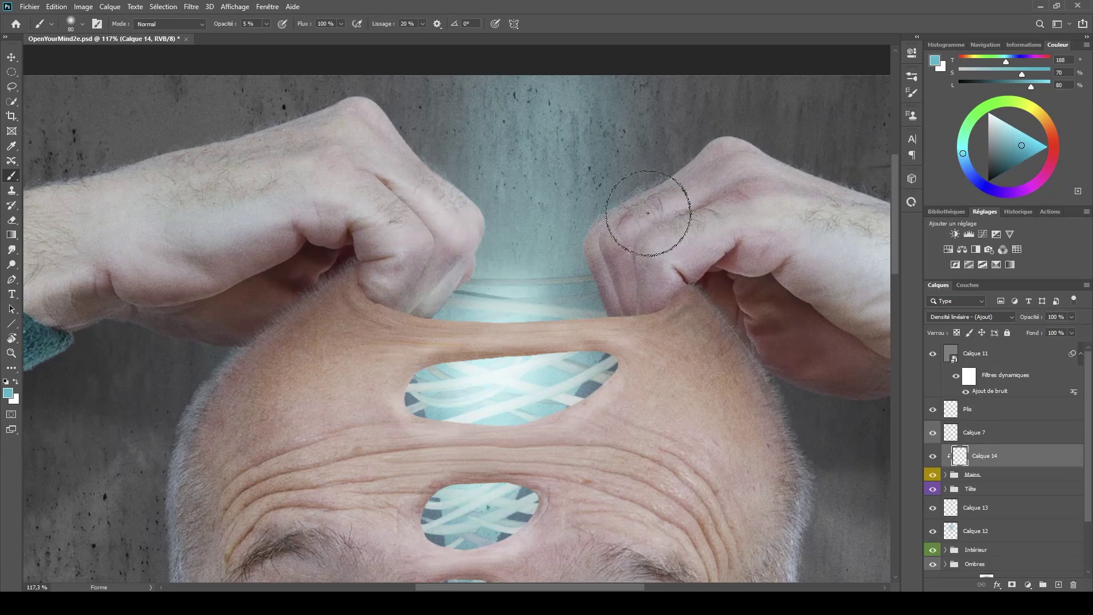
pyautogui.moveTo(648, 213)
pyautogui.mouseDown()
pyautogui.moveTo(591, 228)
pyautogui.moveTo(616, 222)
pyautogui.moveTo(616, 241)
pyautogui.moveTo(628, 232)
pyautogui.moveTo(605, 273)
pyautogui.mouseUp()
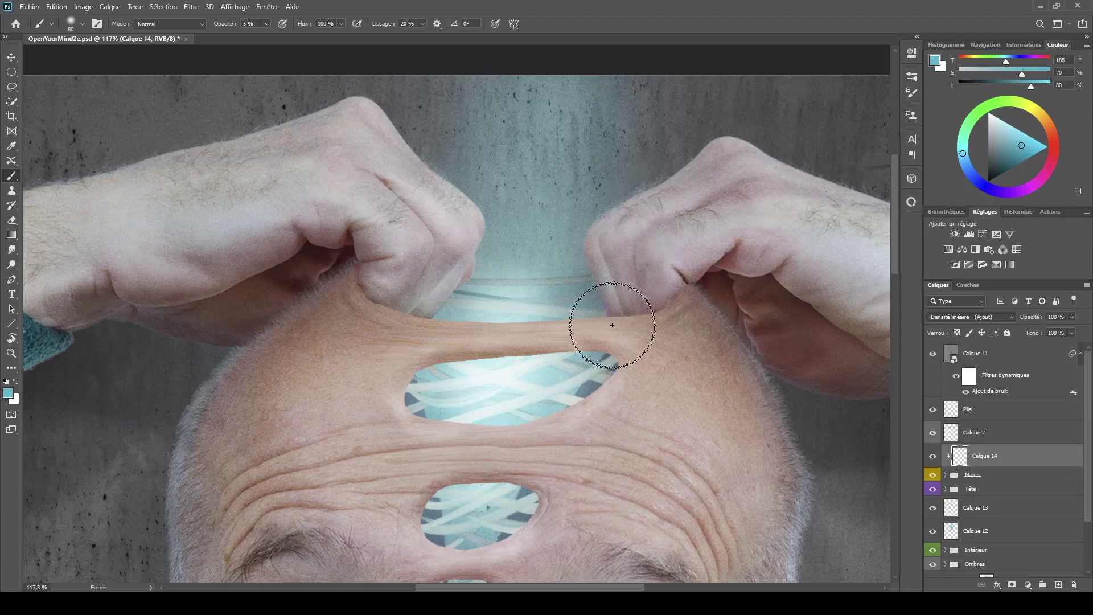
pyautogui.moveTo(612, 325)
pyautogui.mouseDown()
pyautogui.moveTo(613, 300)
pyautogui.moveTo(654, 282)
pyautogui.moveTo(623, 296)
pyautogui.moveTo(603, 284)
pyautogui.mouseUp()
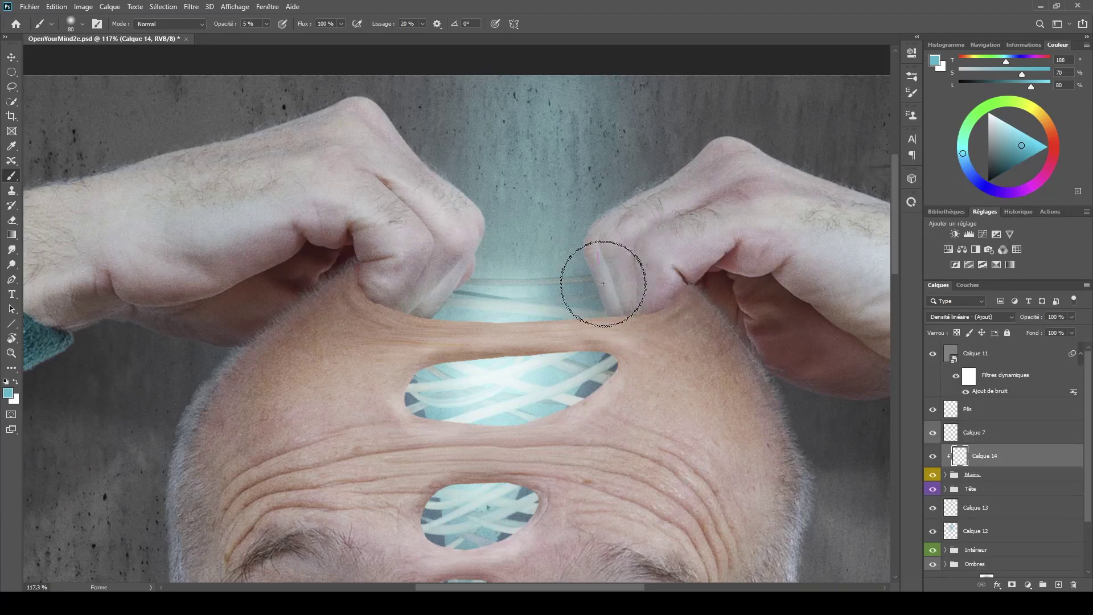
pyautogui.moveTo(431, 317)
pyautogui.mouseDown()
pyautogui.moveTo(428, 274)
pyautogui.moveTo(394, 284)
pyautogui.moveTo(497, 240)
pyautogui.moveTo(486, 270)
pyautogui.moveTo(599, 247)
pyautogui.moveTo(517, 299)
pyautogui.mouseUp()
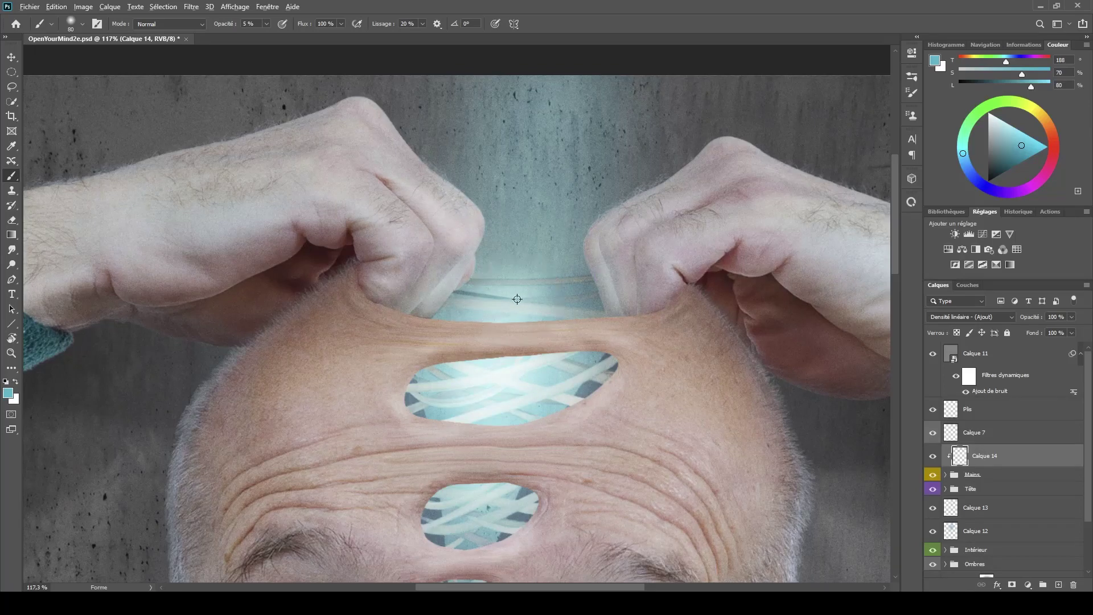
# - Add finer cyan highlights along the finger edges on Calque 14 with small 22 to 29 px brushes, and compare with the layer hidden
pyautogui.keyDown('alt'); pyautogui.rightClick(397, 264); pyautogui.keyUp('alt')
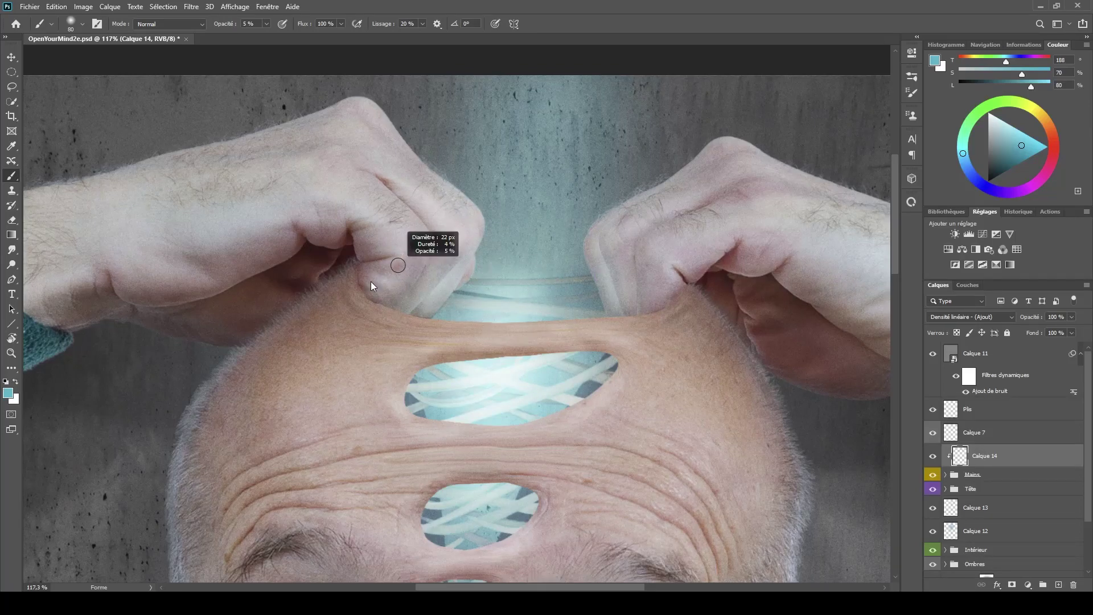
pyautogui.keyDown('alt'); pyautogui.rightClick(412, 275); pyautogui.keyUp('alt')
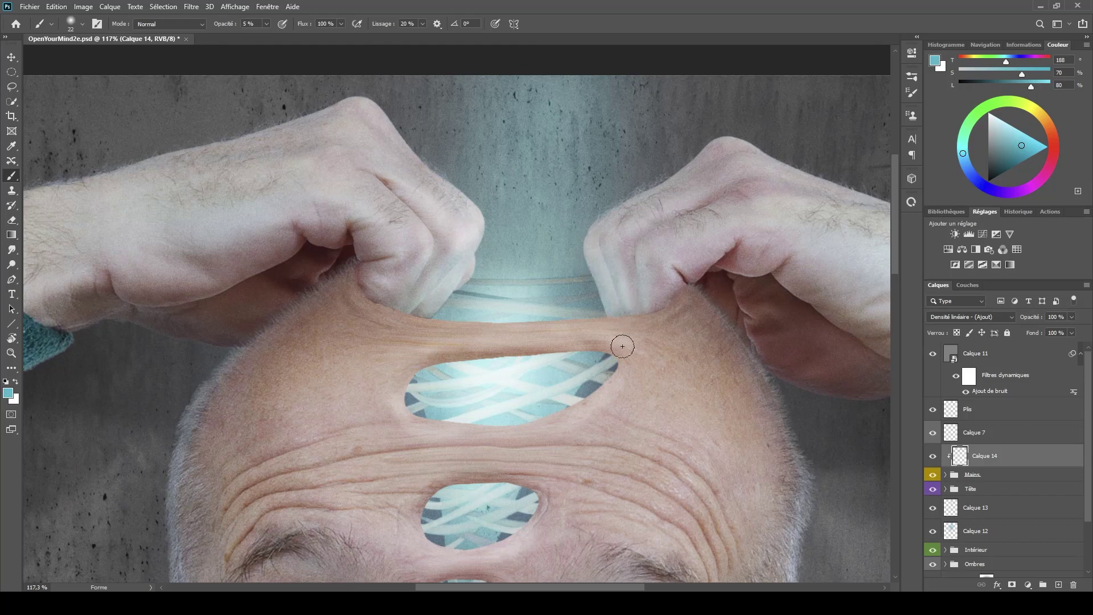
pyautogui.moveTo(587, 235); pyautogui.dragTo(592, 235)
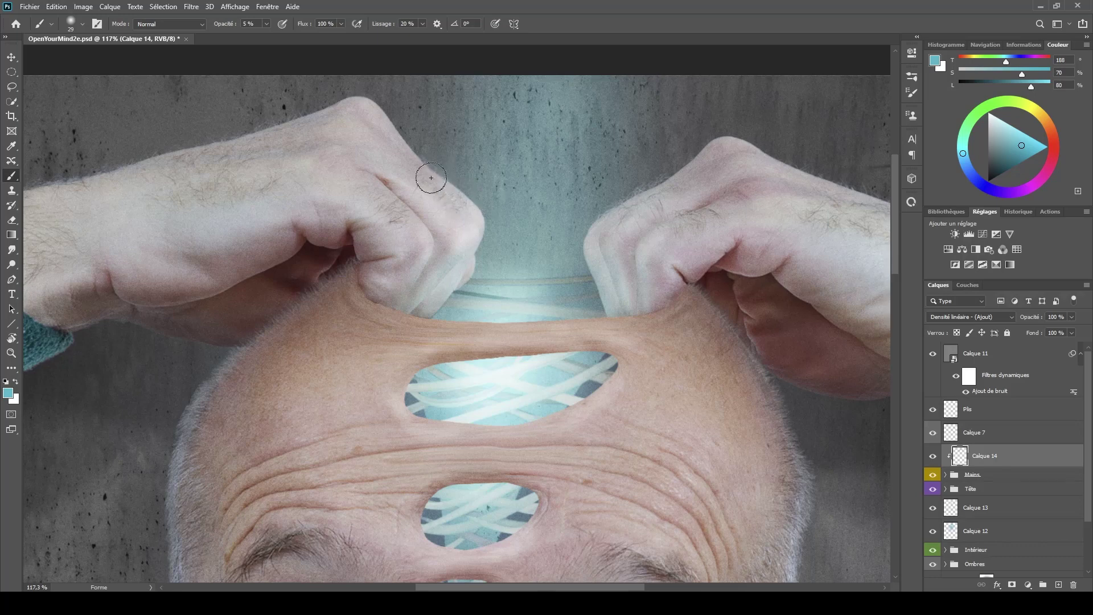
pyautogui.click(932, 461)
pyautogui.click(931, 460)
pyautogui.click(931, 461)
pyautogui.click(931, 461)
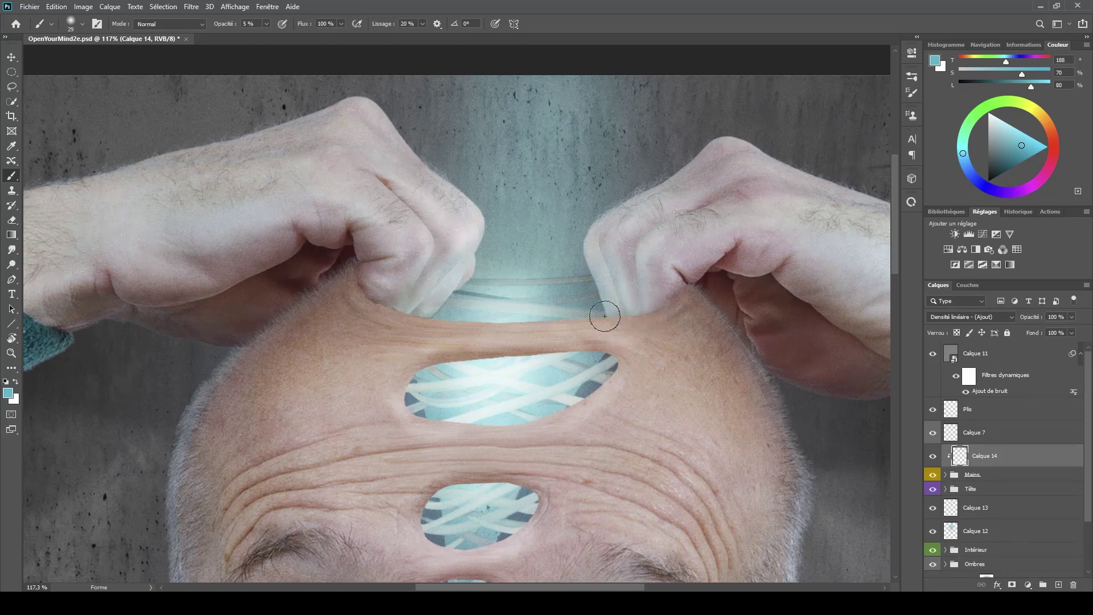
# - Broaden the cyan reflection on both hands with a larger 69 px soft brush and compare the result with Calque 14 hidden
pyautogui.scroll(-5, 589, 456)
pyautogui.scroll(-2, 559, 355)
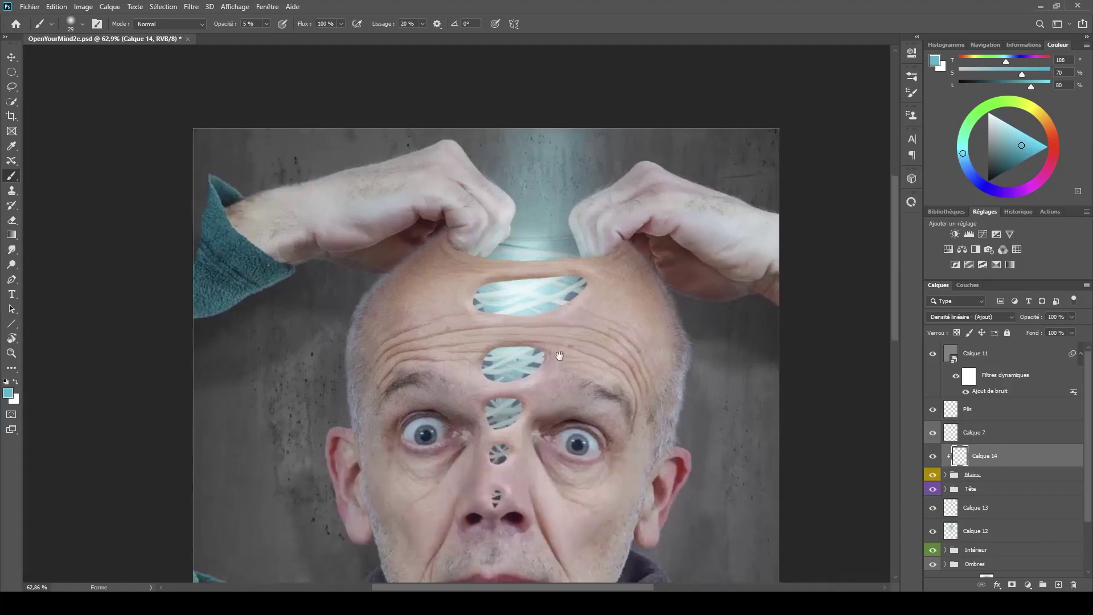
pyautogui.keyDown('alt'); pyautogui.rightClick(583, 209); pyautogui.keyUp('alt')
pyautogui.keyDown('alt'); pyautogui.rightClick(584, 221); pyautogui.keyUp('alt')
pyautogui.keyDown('alt'); pyautogui.rightClick(502, 148); pyautogui.keyUp('alt')
pyautogui.moveTo(501, 178); pyautogui.dragTo(502, 204)
pyautogui.moveTo(565, 341); pyautogui.dragTo(554, 280)
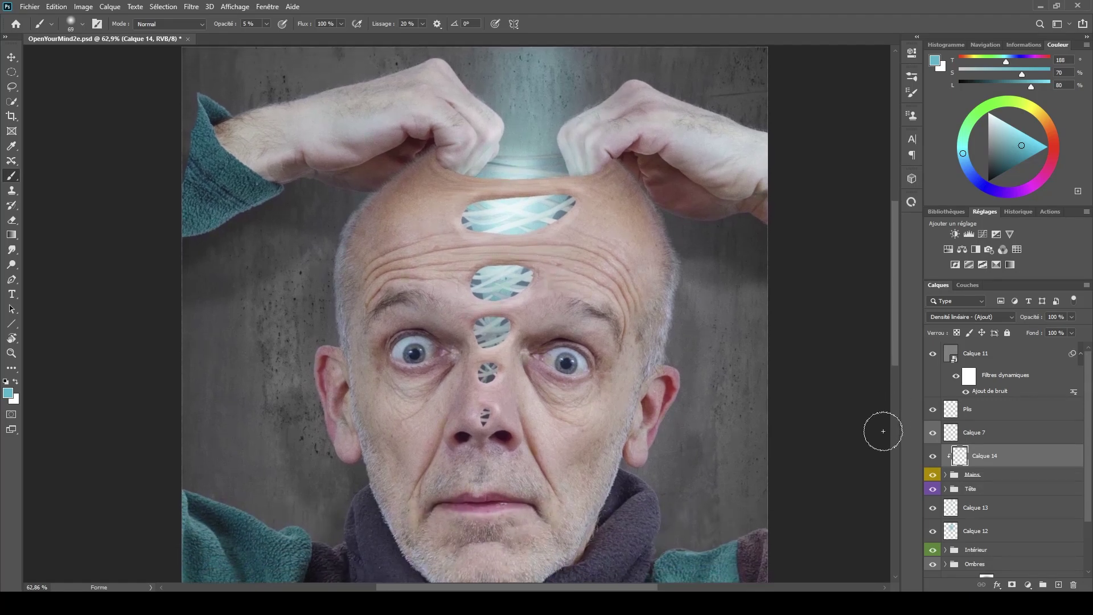
pyautogui.click(931, 457)
pyautogui.click(932, 457)
pyautogui.click(932, 457)
pyautogui.click(932, 457)
# - Add a layer clipped to the Tête group and set its blend mode to Densité linéaire - (Ajout)
pyautogui.click(972, 491)
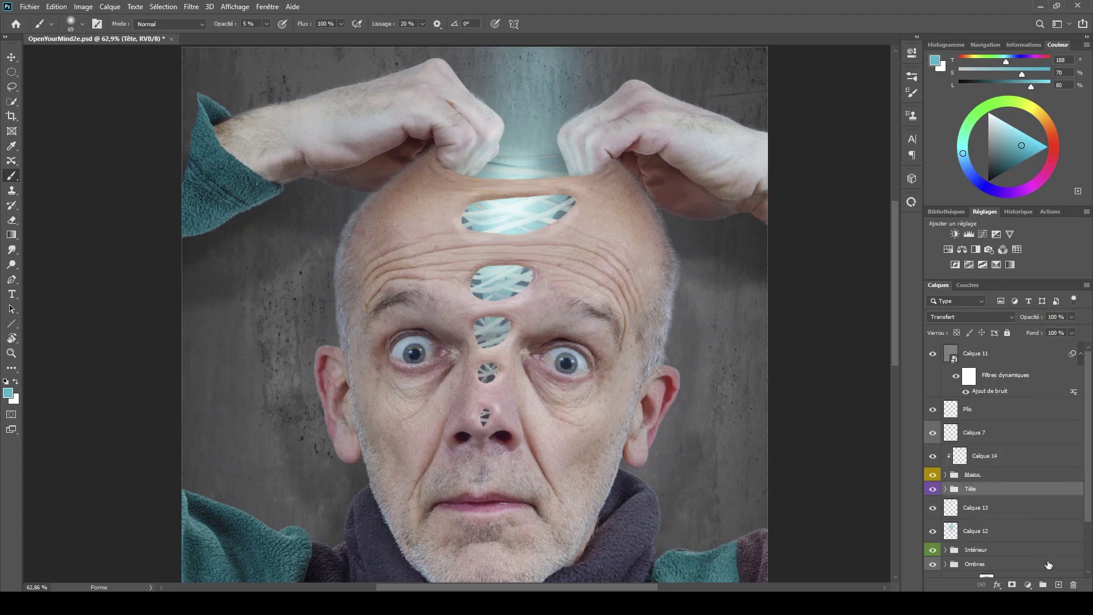
pyautogui.click(1058, 585)
pyautogui.keyDown('alt'); pyautogui.click(954, 501); pyautogui.keyUp('alt')
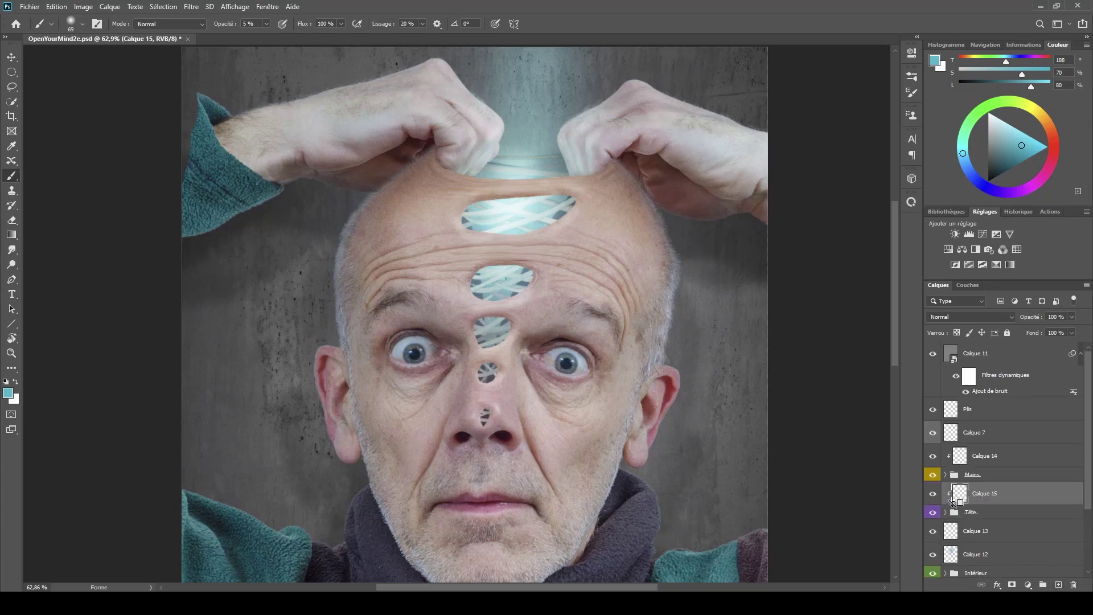
pyautogui.click(966, 317)
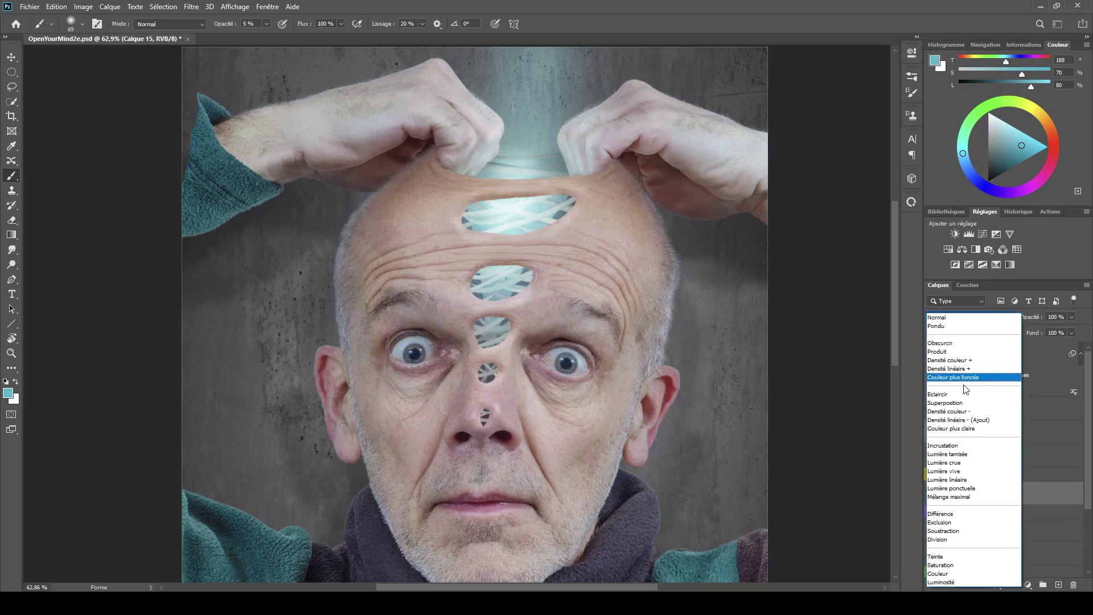
pyautogui.click(965, 421)
# - Paint cyan rim light along the skin strip above the top forehead opening with a 21 px soft brush, raising its opacity from 10% to 20%
pyautogui.moveTo(467, 188)
pyautogui.mouseDown()
pyautogui.moveTo(510, 258)
pyautogui.moveTo(473, 262)
pyautogui.moveTo(484, 268)
pyautogui.moveTo(515, 273)
pyautogui.moveTo(531, 244)
pyautogui.moveTo(559, 246)
pyautogui.moveTo(478, 262)
pyautogui.moveTo(669, 248)
pyautogui.moveTo(475, 264)
pyautogui.moveTo(705, 242)
pyautogui.moveTo(447, 263)
pyautogui.moveTo(381, 289)
pyautogui.moveTo(360, 358)
pyautogui.moveTo(389, 333)
pyautogui.moveTo(390, 369)
pyautogui.moveTo(410, 391)
pyautogui.moveTo(442, 394)
pyautogui.moveTo(416, 405)
pyautogui.moveTo(444, 410)
pyautogui.moveTo(408, 391)
pyautogui.moveTo(539, 398)
pyautogui.moveTo(408, 400)
pyautogui.moveTo(576, 406)
pyautogui.moveTo(573, 425)
pyautogui.moveTo(680, 419)
pyautogui.mouseUp()
pyautogui.press('1')
pyautogui.moveTo(806, 380)
pyautogui.mouseDown()
pyautogui.moveTo(558, 415)
pyautogui.moveTo(665, 335)
pyautogui.moveTo(703, 283)
pyautogui.moveTo(696, 314)
pyautogui.moveTo(671, 282)
pyautogui.moveTo(679, 278)
pyautogui.moveTo(679, 289)
pyautogui.moveTo(648, 263)
pyautogui.moveTo(549, 254)
pyautogui.moveTo(411, 275)
pyautogui.moveTo(423, 285)
pyautogui.moveTo(487, 273)
pyautogui.moveTo(330, 285)
pyautogui.moveTo(374, 281)
pyautogui.moveTo(357, 280)
pyautogui.moveTo(210, 317)
pyautogui.moveTo(220, 301)
pyautogui.moveTo(168, 426)
pyautogui.moveTo(182, 442)
pyautogui.moveTo(359, 448)
pyautogui.moveTo(536, 415)
pyautogui.moveTo(661, 345)
pyautogui.moveTo(639, 341)
pyautogui.moveTo(684, 299)
pyautogui.moveTo(654, 270)
pyautogui.moveTo(575, 275)
pyautogui.moveTo(605, 258)
pyautogui.moveTo(675, 288)
pyautogui.moveTo(535, 276)
pyautogui.moveTo(176, 311)
pyautogui.moveTo(103, 396)
pyautogui.moveTo(134, 404)
pyautogui.moveTo(117, 412)
pyautogui.moveTo(143, 403)
pyautogui.moveTo(277, 457)
pyautogui.moveTo(439, 444)
pyautogui.moveTo(512, 378)
pyautogui.moveTo(459, 374)
pyautogui.mouseUp()
pyautogui.press('2')
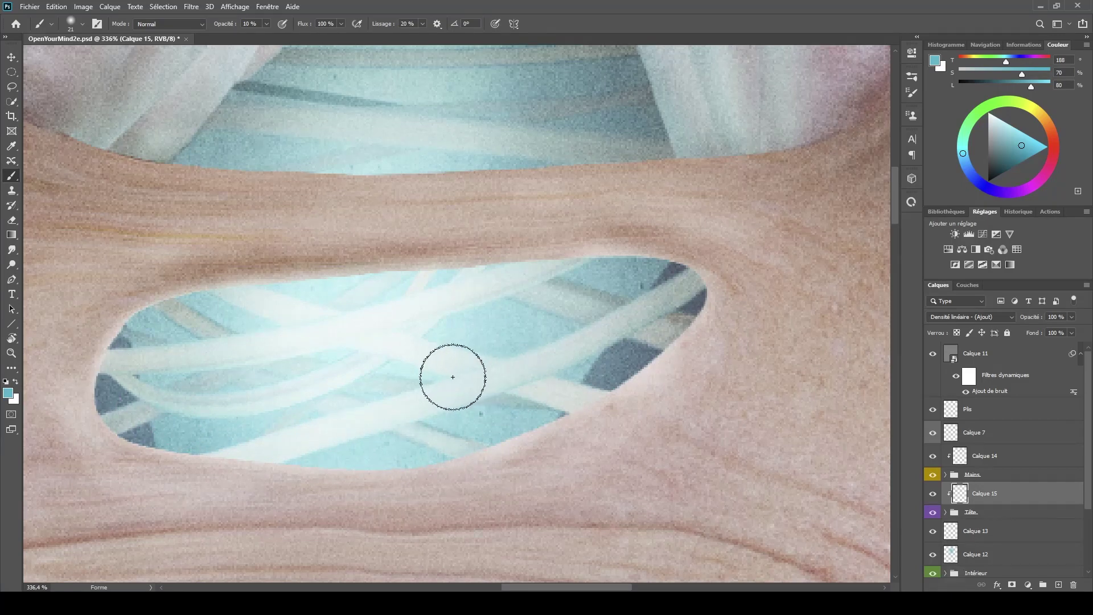
pyautogui.moveTo(588, 373)
pyautogui.mouseDown()
pyautogui.moveTo(638, 353)
pyautogui.moveTo(690, 288)
pyautogui.moveTo(650, 271)
pyautogui.moveTo(536, 271)
pyautogui.moveTo(265, 295)
pyautogui.moveTo(201, 314)
pyautogui.moveTo(346, 227)
pyautogui.moveTo(388, 496)
pyautogui.moveTo(408, 519)
pyautogui.moveTo(506, 371)
pyautogui.moveTo(381, 348)
pyautogui.moveTo(366, 289)
pyautogui.mouseUp()
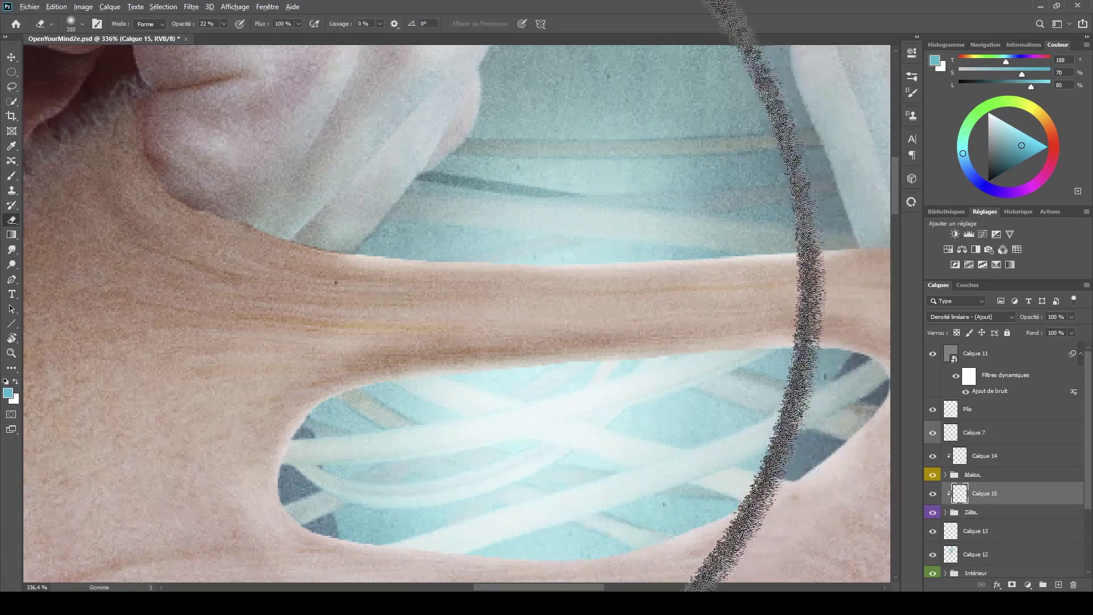
# - Erase excess glow from the skin strip above the top forehead opening with a 24 px Eraser at 22% opacity
pyautogui.moveTo(279, 274); pyautogui.dragTo(2, 246)
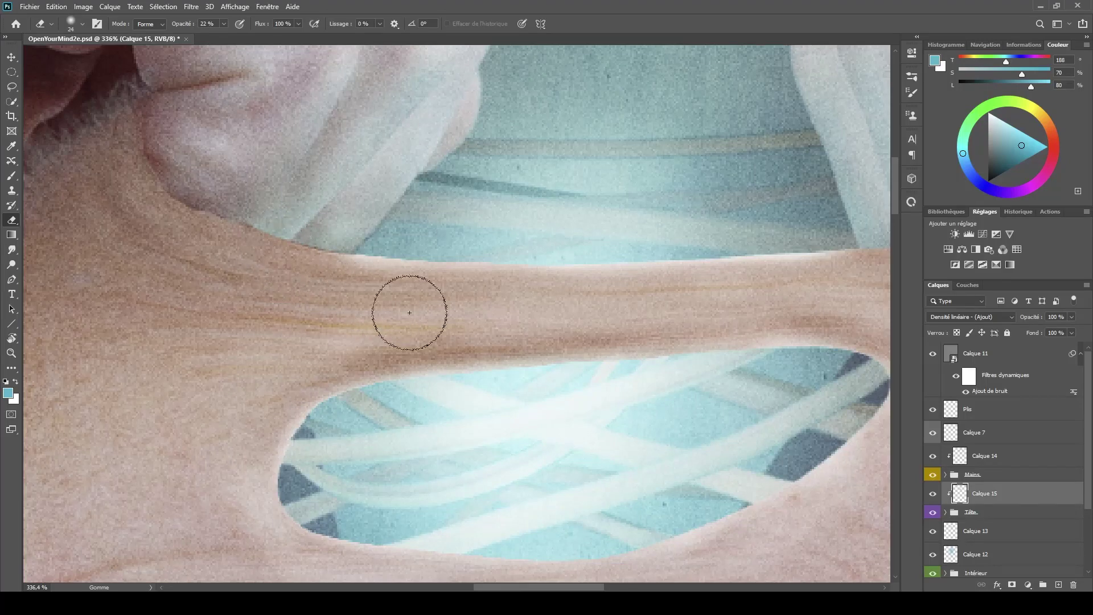
pyautogui.moveTo(675, 300); pyautogui.dragTo(500, 297)
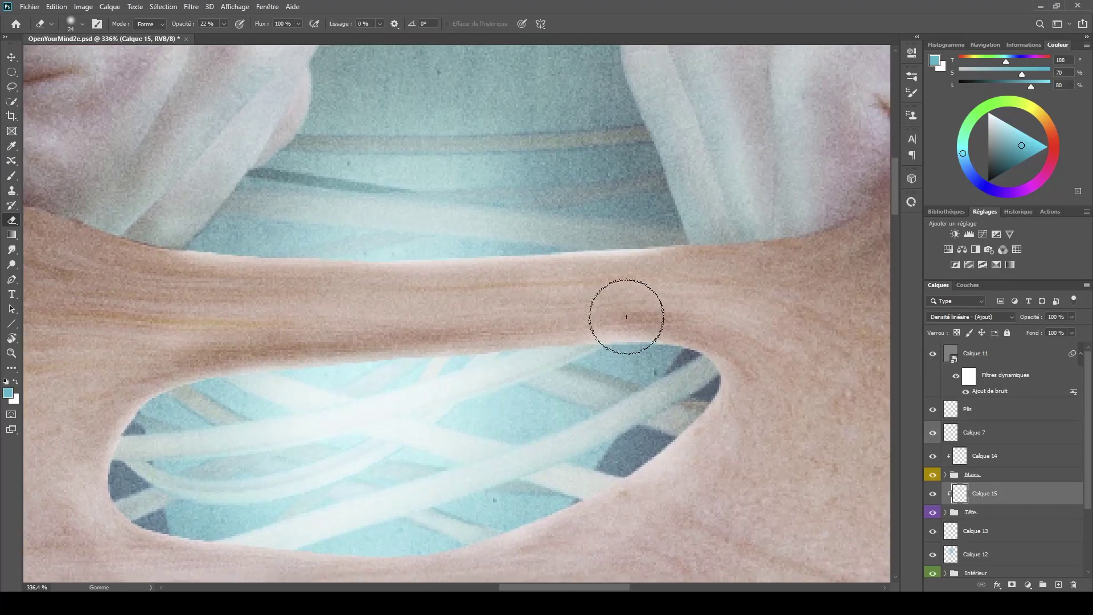
pyautogui.moveTo(624, 317)
pyautogui.mouseDown()
pyautogui.moveTo(609, 301)
pyautogui.moveTo(689, 296)
pyautogui.moveTo(667, 265)
pyautogui.mouseUp()
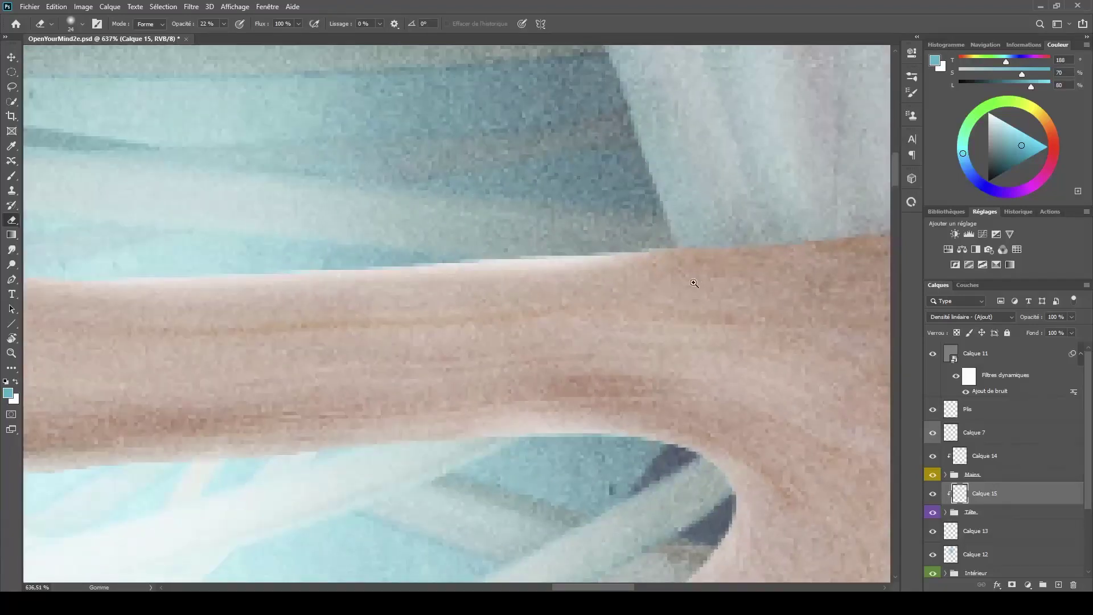
# - Paint rim light along the skin strip's upper edge and around the top forehead opening with a 21 px brush at 20% opacity
pyautogui.press('b')
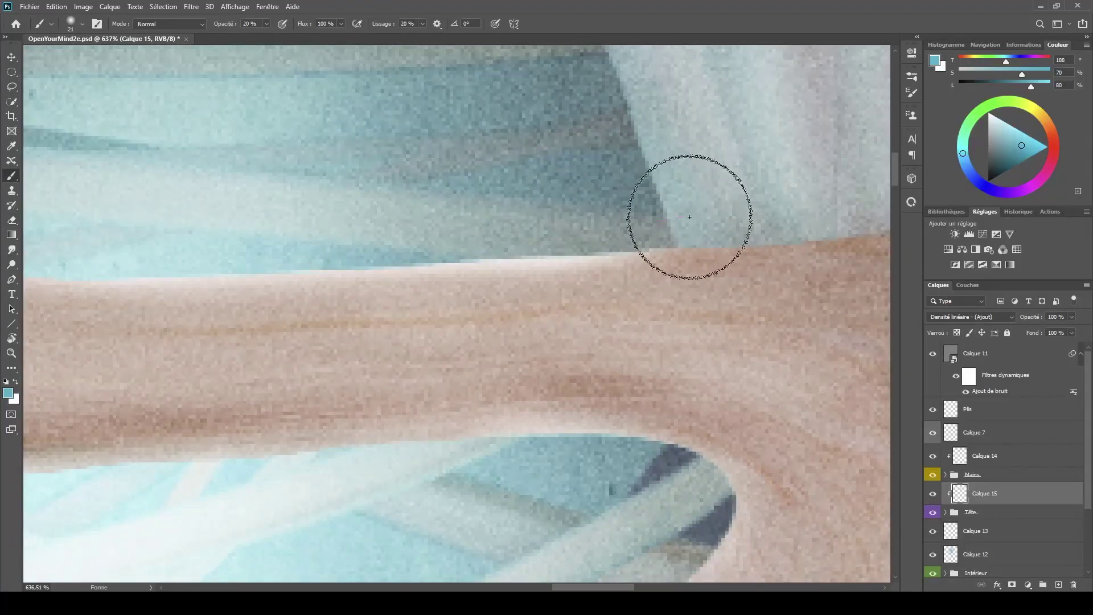
pyautogui.moveTo(757, 202)
pyautogui.mouseDown()
pyautogui.moveTo(648, 226)
pyautogui.moveTo(804, 202)
pyautogui.moveTo(683, 227)
pyautogui.mouseUp()
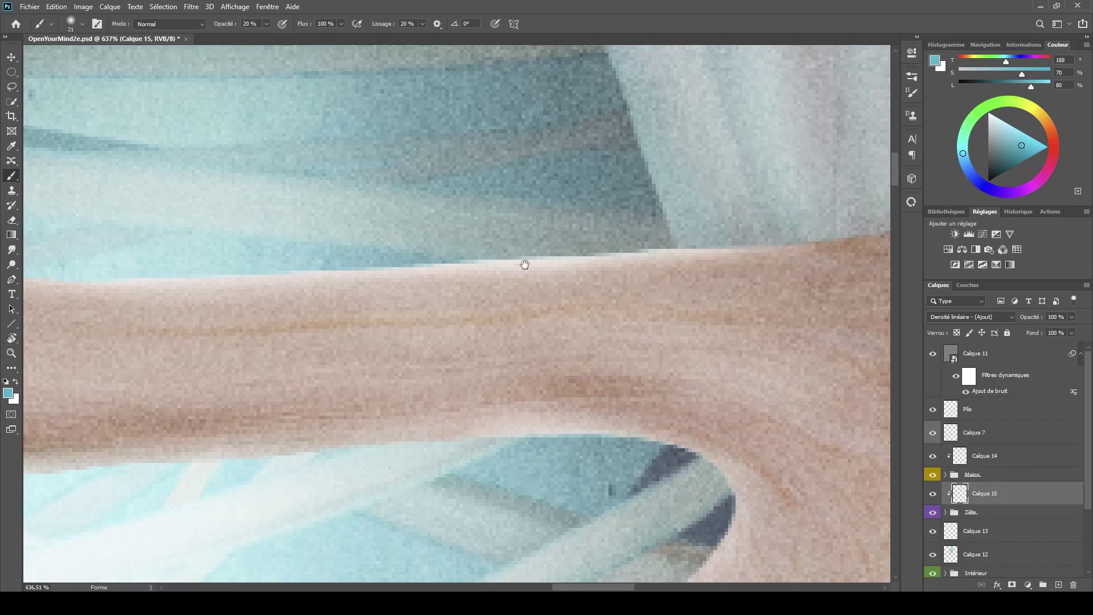
pyautogui.hscroll(-10, 522, 261)
pyautogui.moveTo(531, 252)
pyautogui.mouseDown()
pyautogui.moveTo(469, 245)
pyautogui.moveTo(514, 253)
pyautogui.moveTo(539, 237)
pyautogui.moveTo(447, 226)
pyautogui.moveTo(490, 250)
pyautogui.moveTo(539, 255)
pyautogui.moveTo(419, 227)
pyautogui.moveTo(522, 229)
pyautogui.moveTo(402, 215)
pyautogui.moveTo(441, 239)
pyautogui.moveTo(552, 244)
pyautogui.moveTo(408, 208)
pyautogui.moveTo(429, 233)
pyautogui.moveTo(549, 238)
pyautogui.moveTo(384, 220)
pyautogui.moveTo(449, 241)
pyautogui.moveTo(512, 226)
pyautogui.moveTo(432, 229)
pyautogui.moveTo(540, 252)
pyautogui.moveTo(568, 245)
pyautogui.moveTo(486, 230)
pyautogui.moveTo(509, 248)
pyautogui.mouseUp()
pyautogui.moveTo(660, 308)
pyautogui.mouseDown()
pyautogui.moveTo(626, 329)
pyautogui.moveTo(710, 335)
pyautogui.moveTo(699, 327)
pyautogui.mouseUp()
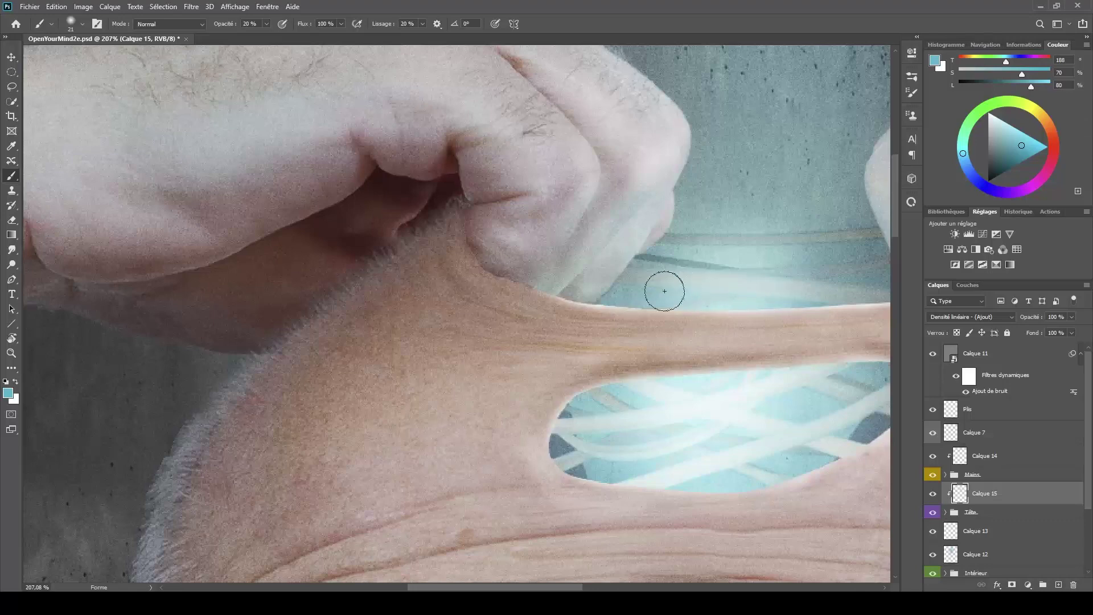
pyautogui.moveTo(813, 332)
pyautogui.mouseDown()
pyautogui.moveTo(577, 325)
pyautogui.moveTo(543, 311)
pyautogui.mouseUp()
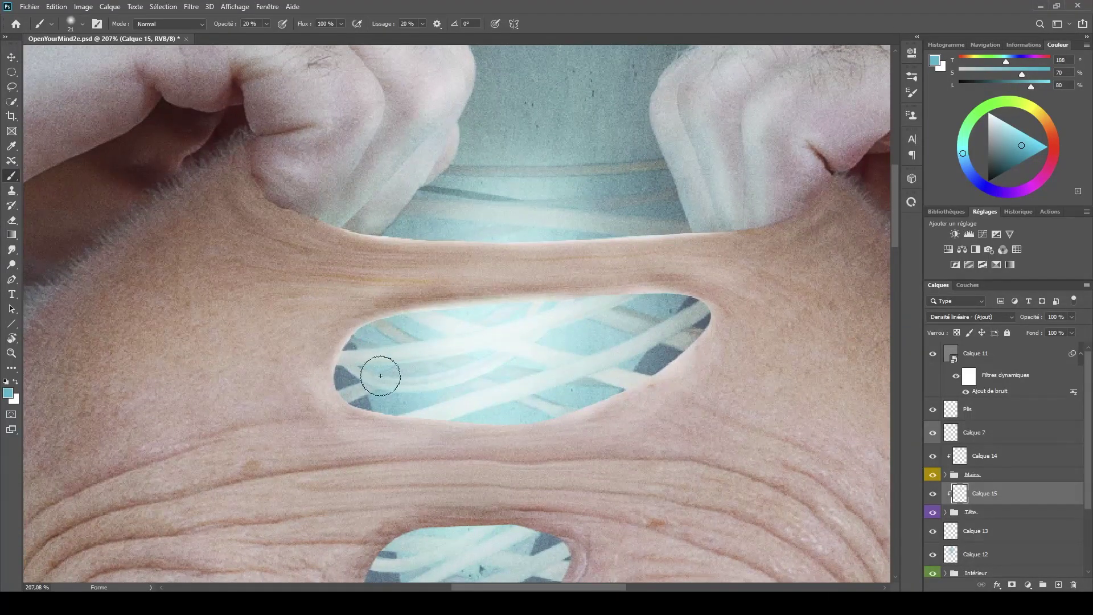
pyautogui.moveTo(360, 398)
pyautogui.mouseDown()
pyautogui.moveTo(375, 366)
pyautogui.moveTo(422, 407)
pyautogui.moveTo(604, 390)
pyautogui.moveTo(676, 349)
pyautogui.mouseUp()
# - Paint the same cyan rim light around the edge of the second forehead opening with the 21 px brush
pyautogui.scroll(-5, 604, 317)
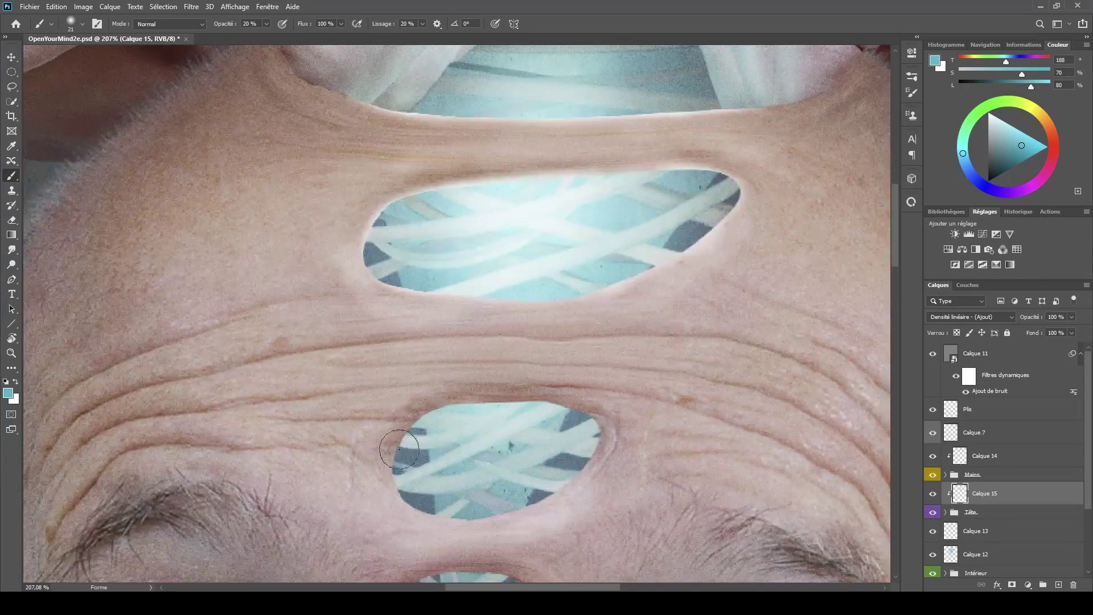
pyautogui.moveTo(399, 451); pyautogui.dragTo(419, 428)
pyautogui.moveTo(427, 485)
pyautogui.mouseDown()
pyautogui.moveTo(407, 465)
pyautogui.moveTo(448, 455)
pyautogui.moveTo(452, 493)
pyautogui.moveTo(407, 463)
pyautogui.moveTo(408, 450)
pyautogui.moveTo(441, 425)
pyautogui.moveTo(508, 405)
pyautogui.moveTo(451, 409)
pyautogui.moveTo(543, 409)
pyautogui.moveTo(585, 444)
pyautogui.mouseUp()
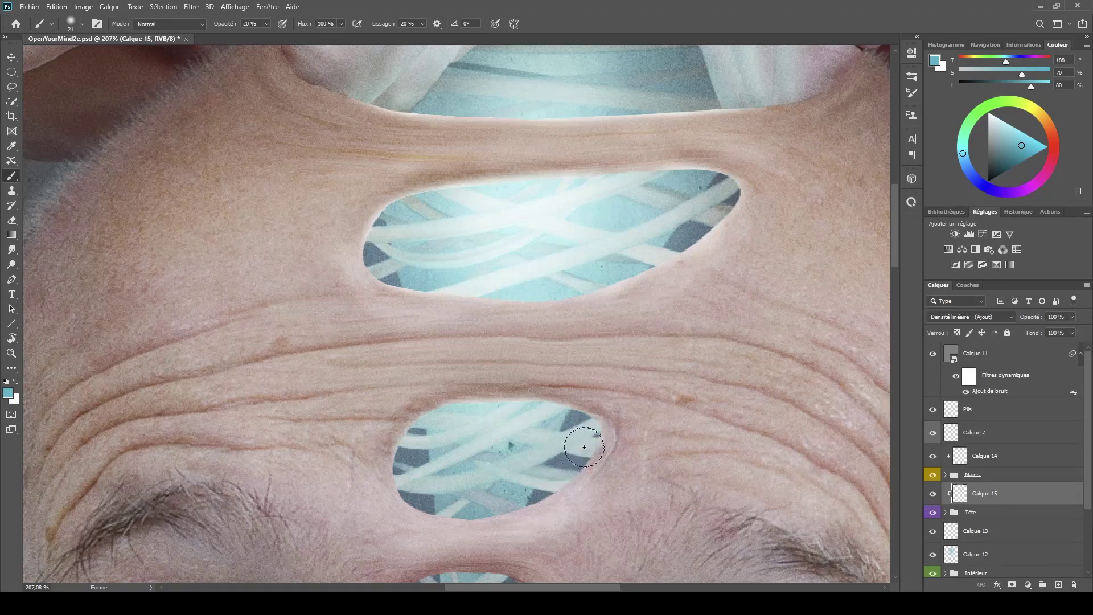
# - Paint cyan rim light around the edge of the third opening, between the eyebrows, with the 21 px brush at 20% opacity
pyautogui.moveTo(501, 503)
pyautogui.mouseDown()
pyautogui.moveTo(544, 485)
pyautogui.moveTo(467, 513)
pyautogui.moveTo(441, 509)
pyautogui.moveTo(536, 487)
pyautogui.moveTo(457, 503)
pyautogui.moveTo(415, 487)
pyautogui.moveTo(466, 508)
pyautogui.moveTo(414, 496)
pyautogui.moveTo(419, 437)
pyautogui.moveTo(417, 486)
pyautogui.moveTo(455, 410)
pyautogui.moveTo(443, 413)
pyautogui.moveTo(547, 413)
pyautogui.moveTo(578, 449)
pyautogui.moveTo(520, 499)
pyautogui.moveTo(428, 491)
pyautogui.moveTo(524, 488)
pyautogui.moveTo(437, 505)
pyautogui.moveTo(485, 510)
pyautogui.moveTo(420, 498)
pyautogui.moveTo(507, 501)
pyautogui.moveTo(487, 505)
pyautogui.moveTo(556, 300)
pyautogui.mouseUp()
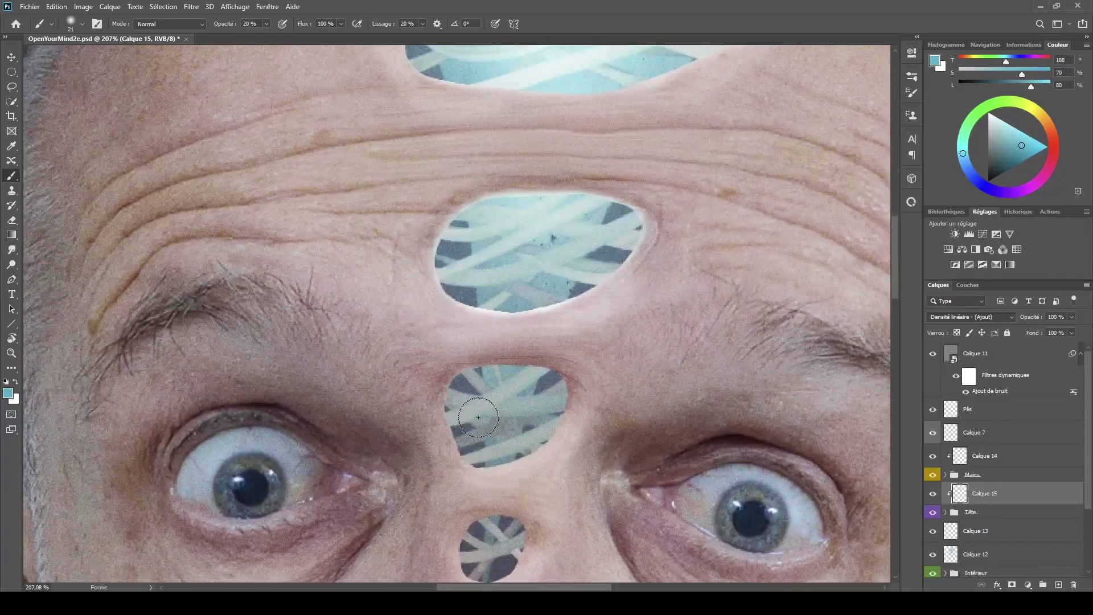
pyautogui.moveTo(471, 466); pyautogui.dragTo(476, 451)
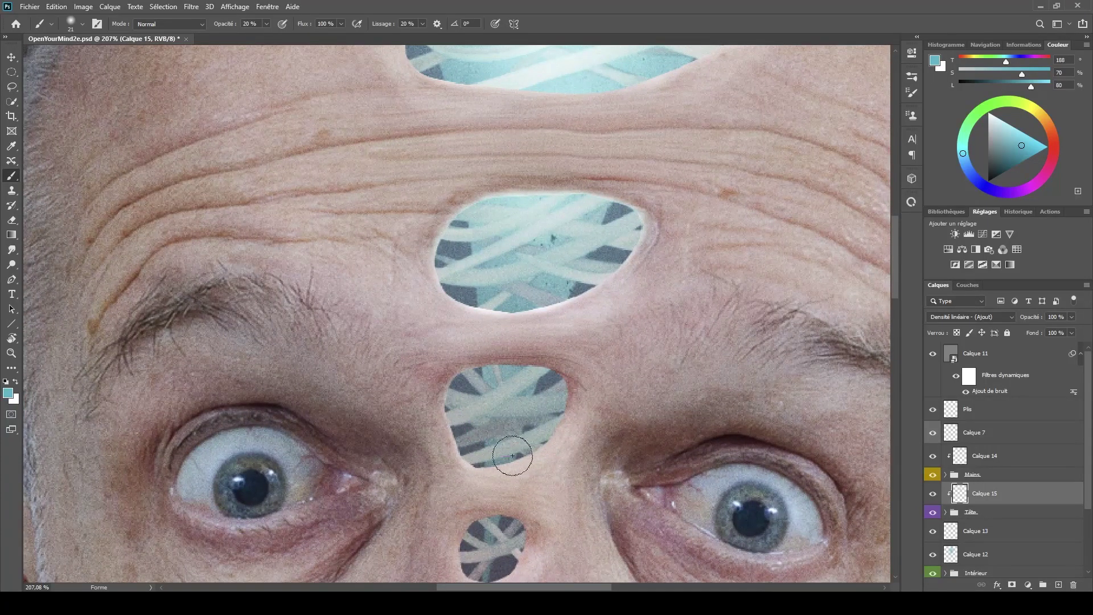
pyautogui.moveTo(554, 429); pyautogui.dragTo(557, 387)
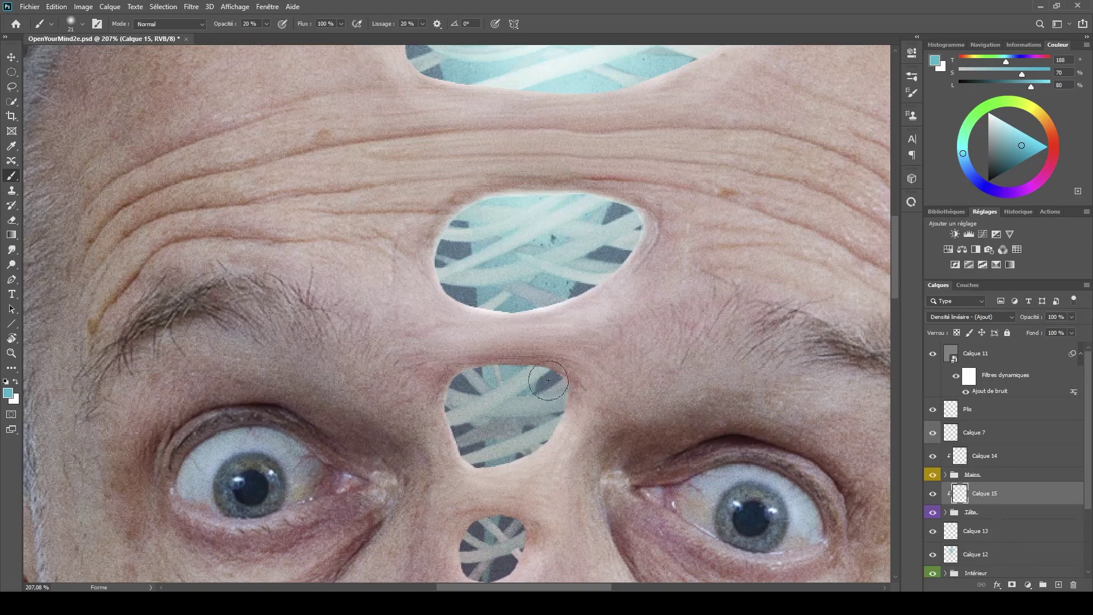
pyautogui.moveTo(480, 382)
pyautogui.mouseDown()
pyautogui.moveTo(469, 387)
pyautogui.moveTo(511, 380)
pyautogui.mouseUp()
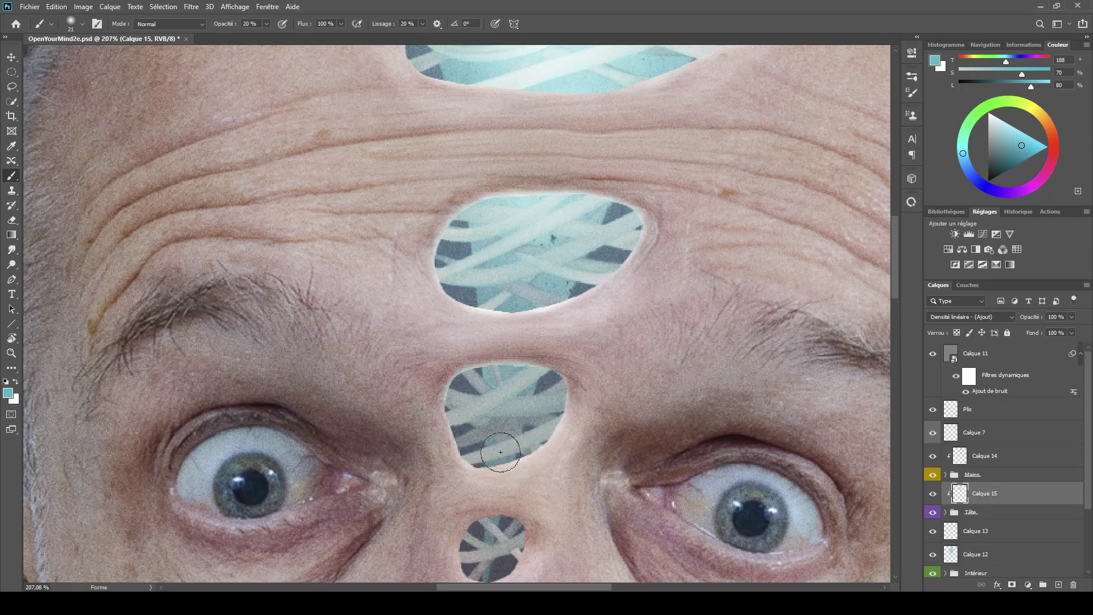
# - Paint cyan rim light around the edge of the opening on the nose bridge with a 20 px brush at 20% opacity
pyautogui.scroll(-5, 526, 425)
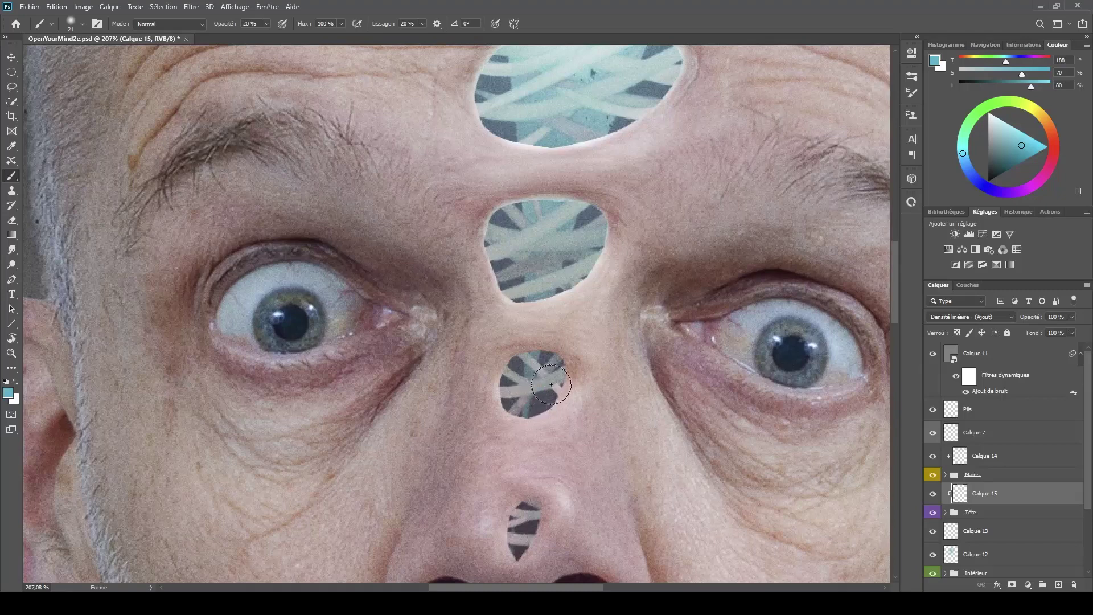
pyautogui.keyDown('alt'); pyautogui.rightClick(527, 372); pyautogui.keyUp('alt')
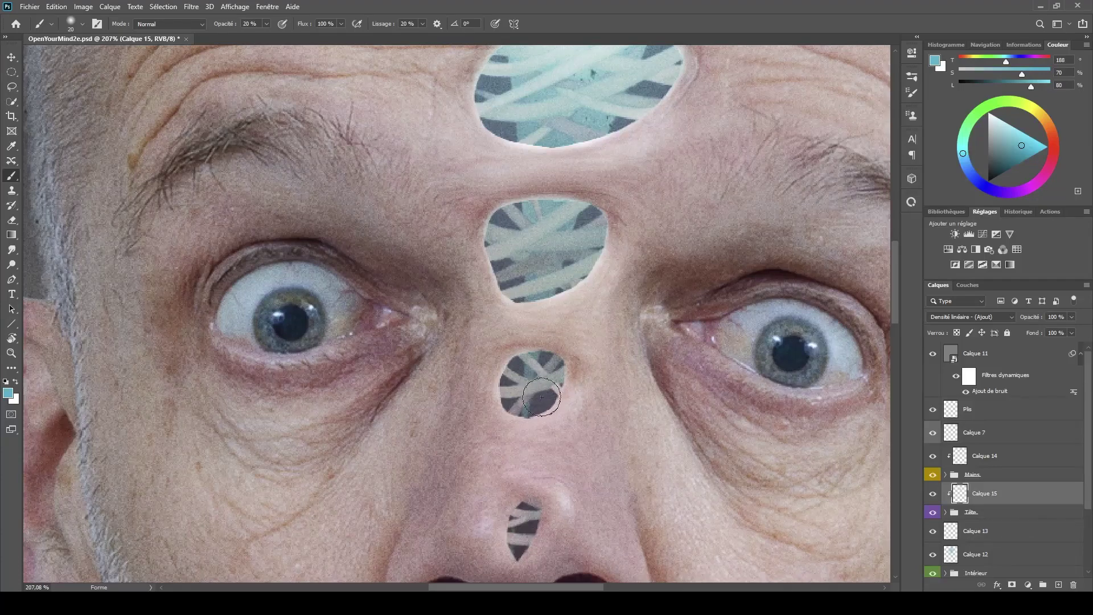
pyautogui.moveTo(536, 450); pyautogui.dragTo(548, 331)
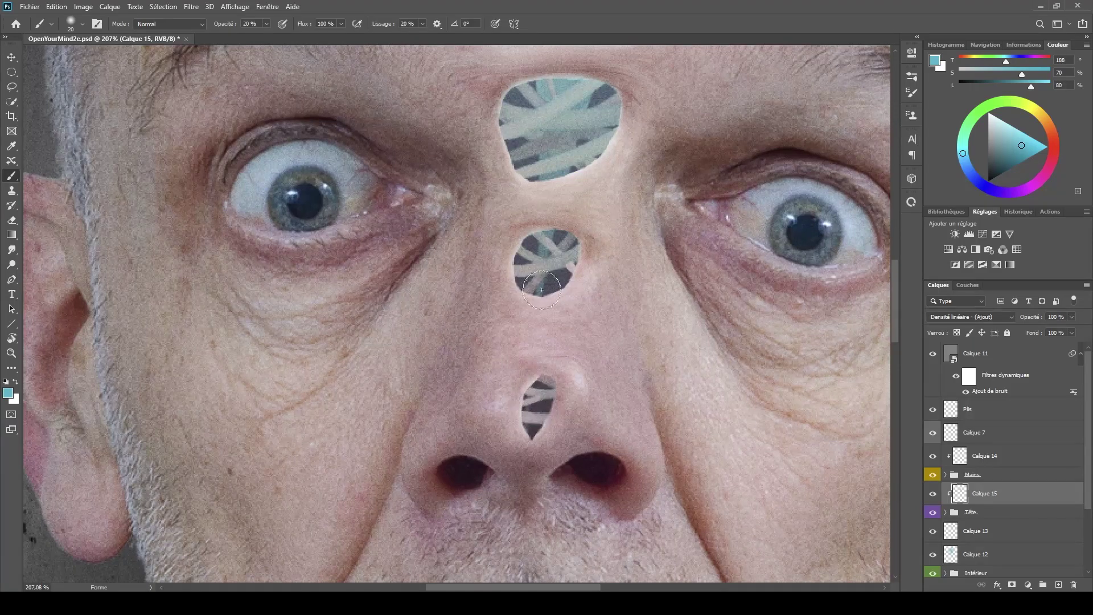
pyautogui.moveTo(575, 268); pyautogui.dragTo(558, 351)
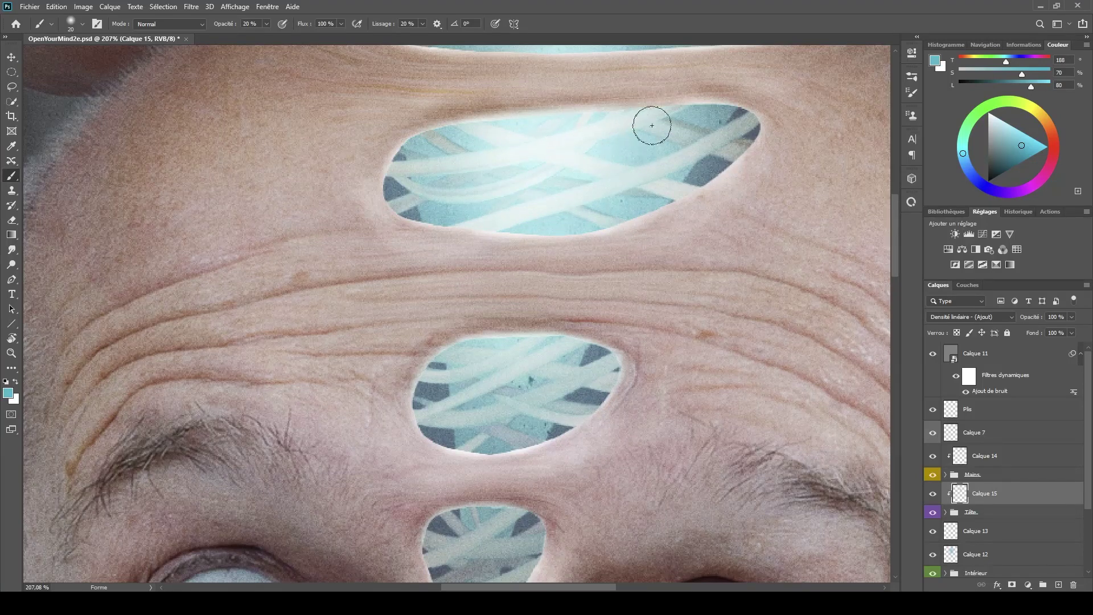
# - Paint rim light around the nose-tip opening and erase the excess above it with the Eraser at 22% opacity
pyautogui.scroll(-5, 649, 198)
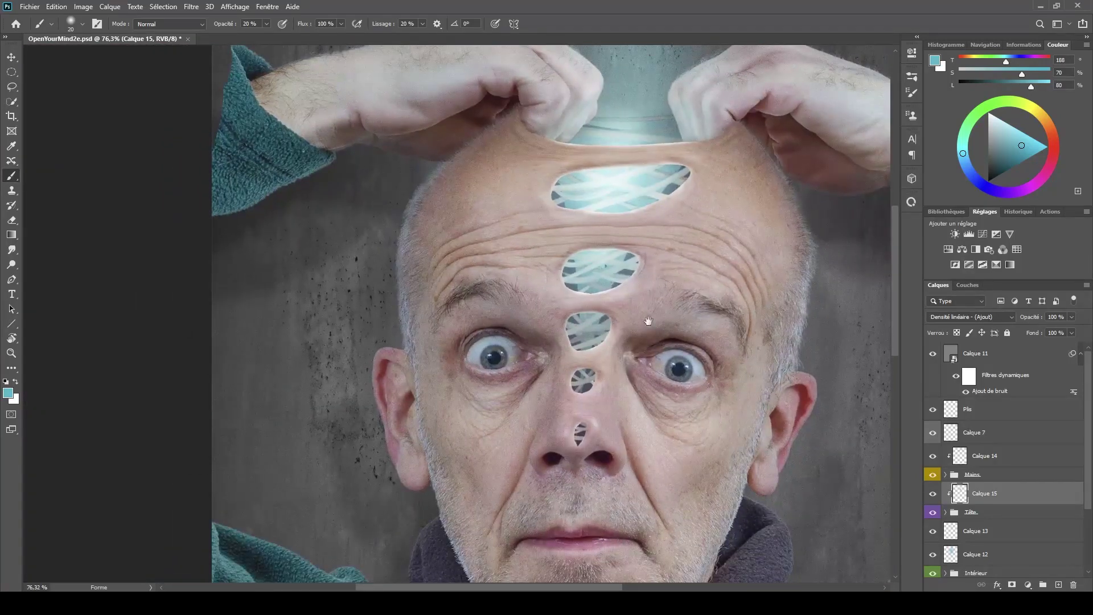
pyautogui.moveTo(648, 321); pyautogui.dragTo(604, 253)
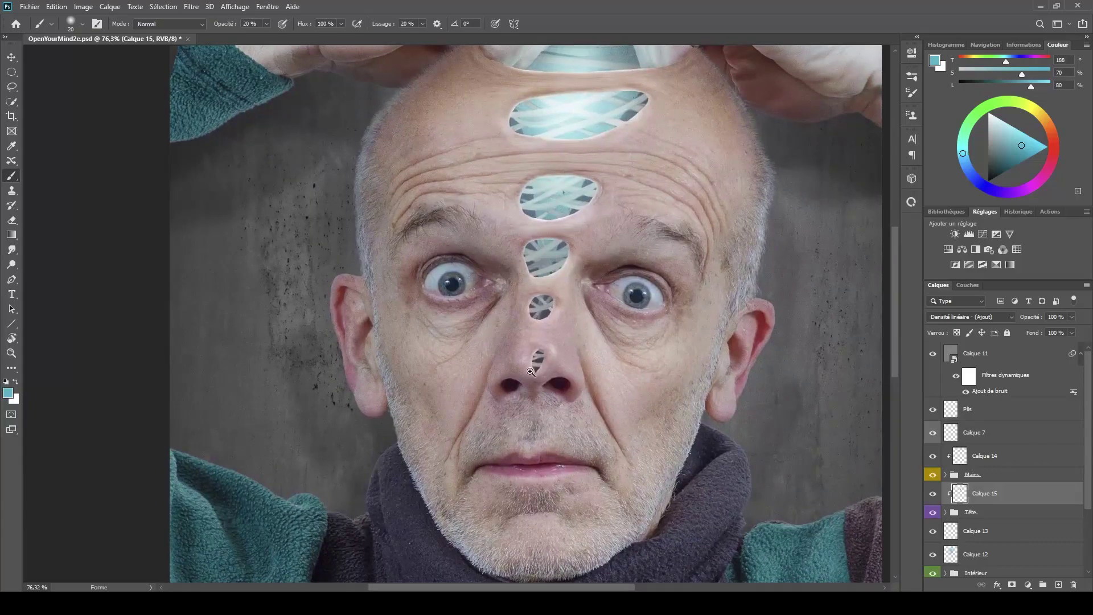
pyautogui.scroll(6, 535, 360)
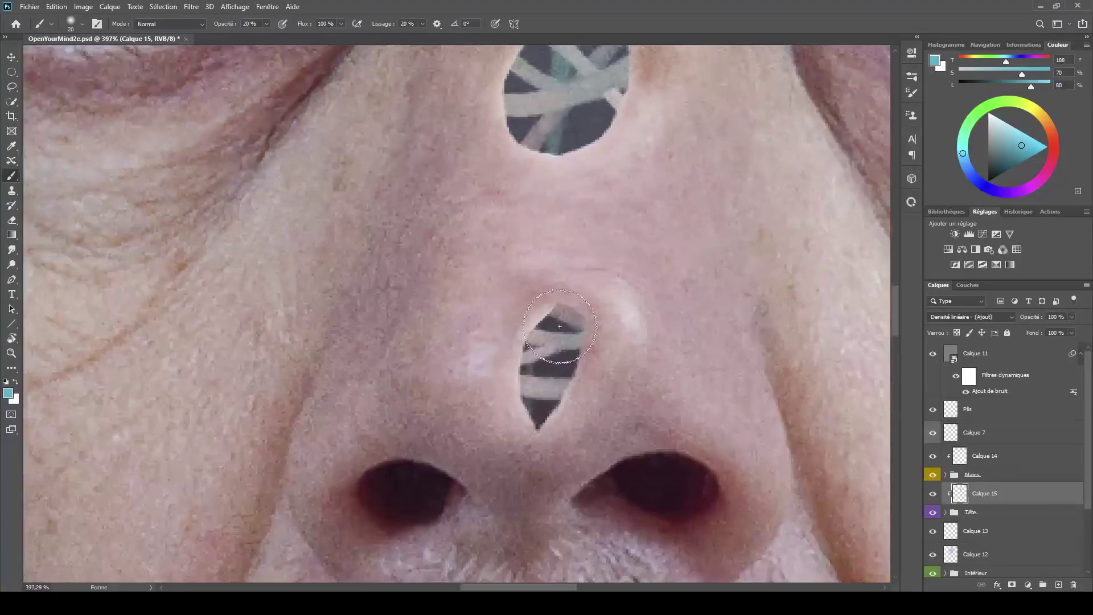
pyautogui.moveTo(561, 315); pyautogui.dragTo(573, 334)
pyautogui.press('e')
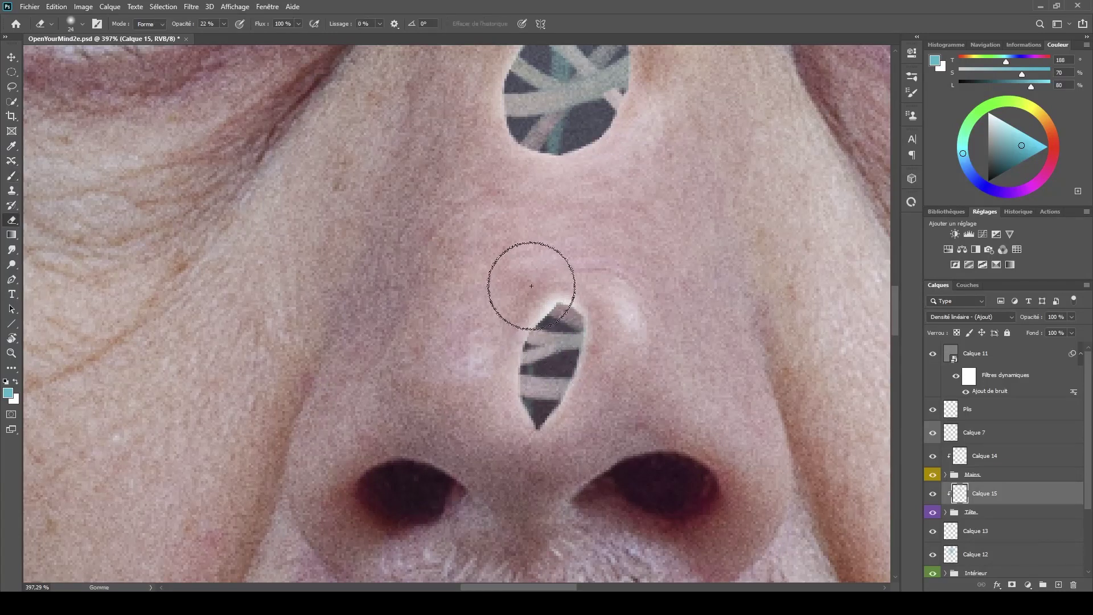
pyautogui.moveTo(535, 272)
pyautogui.mouseDown()
pyautogui.moveTo(518, 309)
pyautogui.moveTo(560, 267)
pyautogui.moveTo(574, 287)
pyautogui.moveTo(537, 286)
pyautogui.mouseUp()
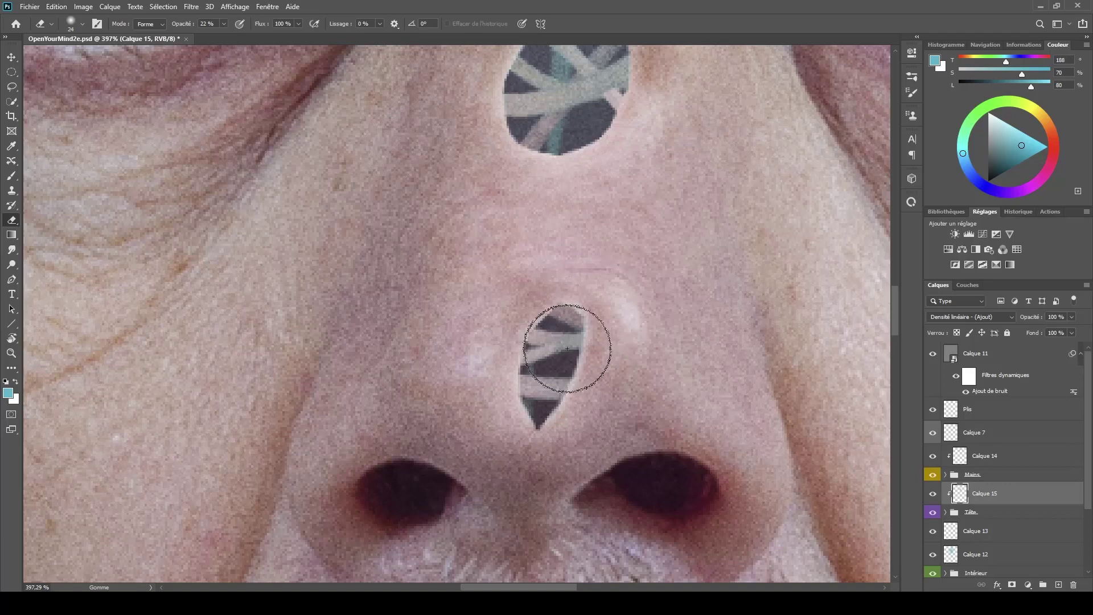
pyautogui.press('b')
# - Paint a lighter cyan glow (188°, 69%, 89%) over the lower openings on Calque 12 with a 179 px brush at 11% opacity
pyautogui.scroll(-5, 581, 391)
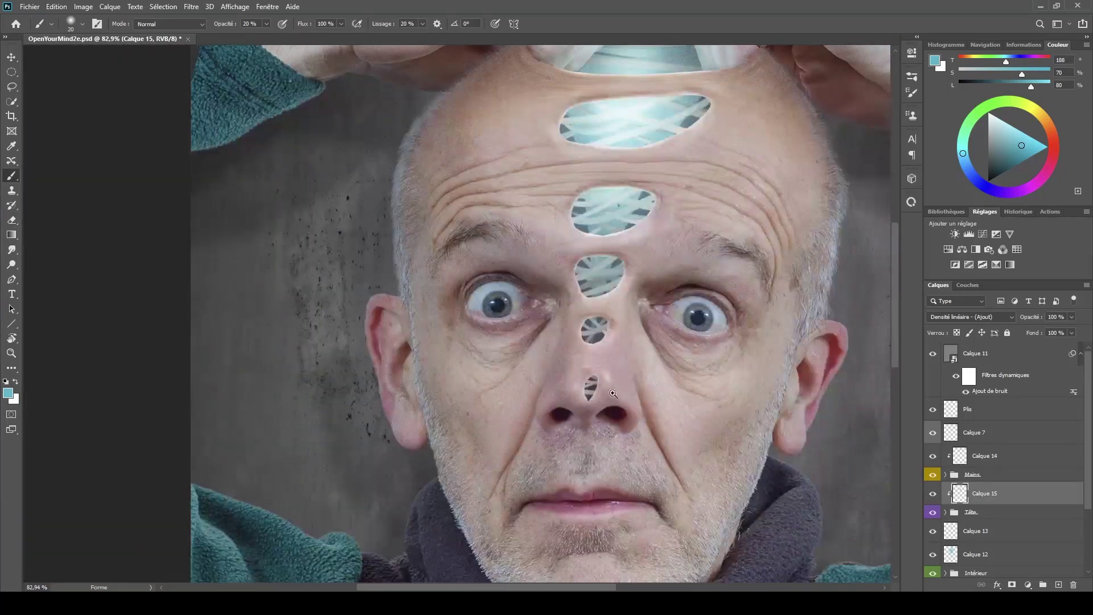
pyautogui.hscroll(3, 612, 393)
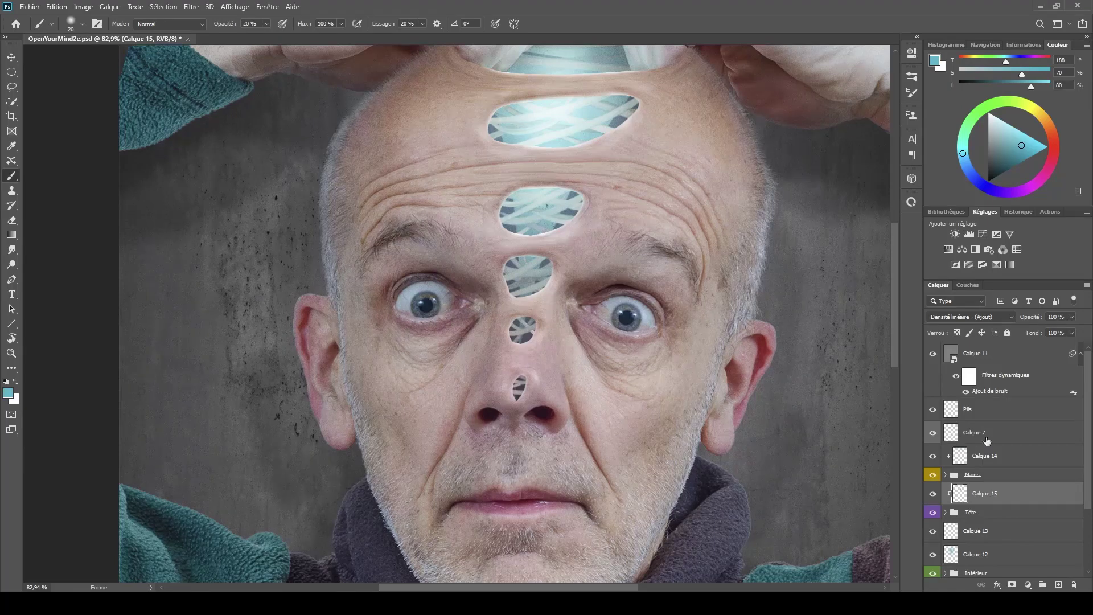
pyautogui.moveTo(1088, 416); pyautogui.dragTo(1088, 494)
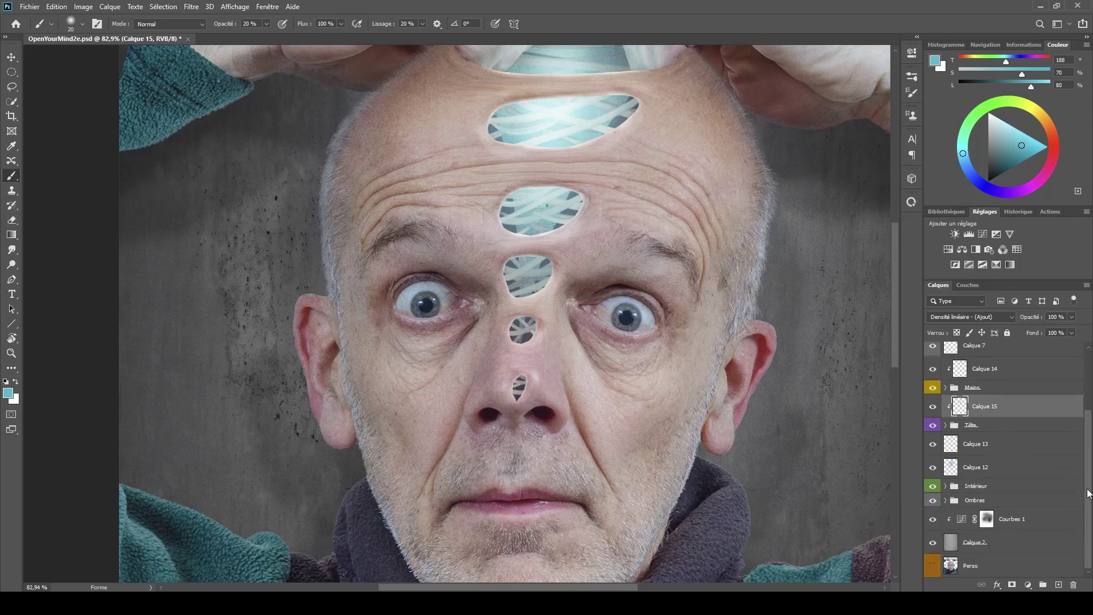
pyautogui.click(941, 443)
pyautogui.click(946, 463)
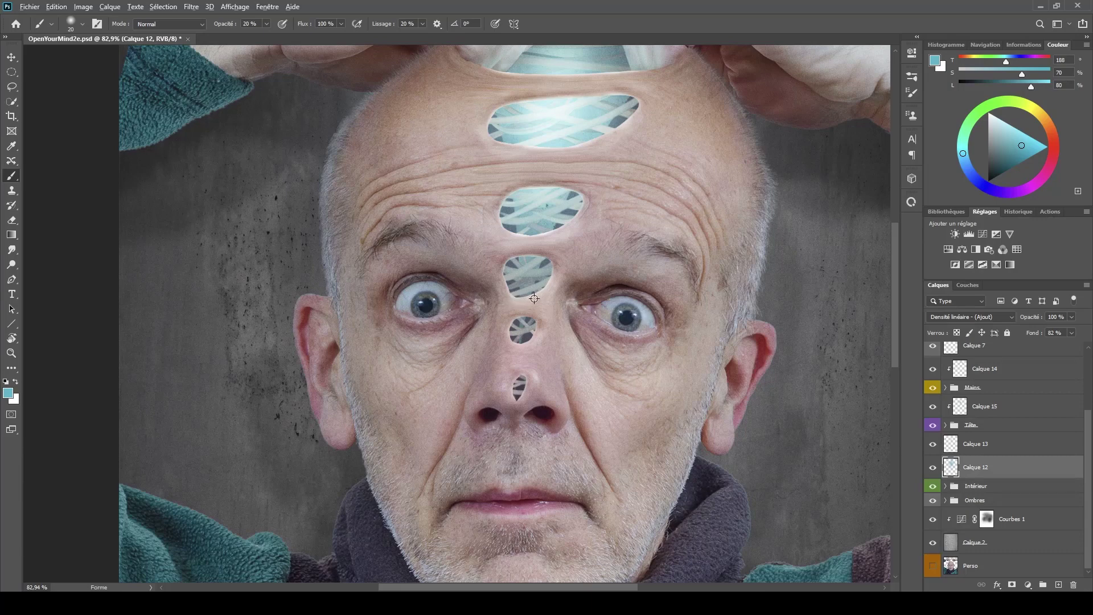
pyautogui.moveTo(551, 299); pyautogui.dragTo(592, 299)
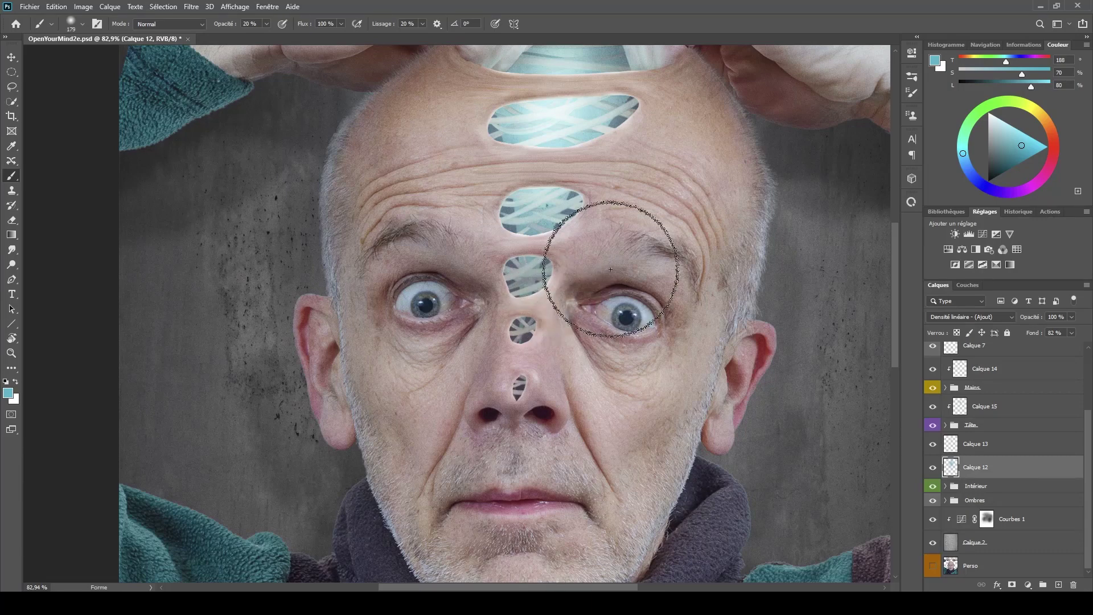
pyautogui.click(1024, 141)
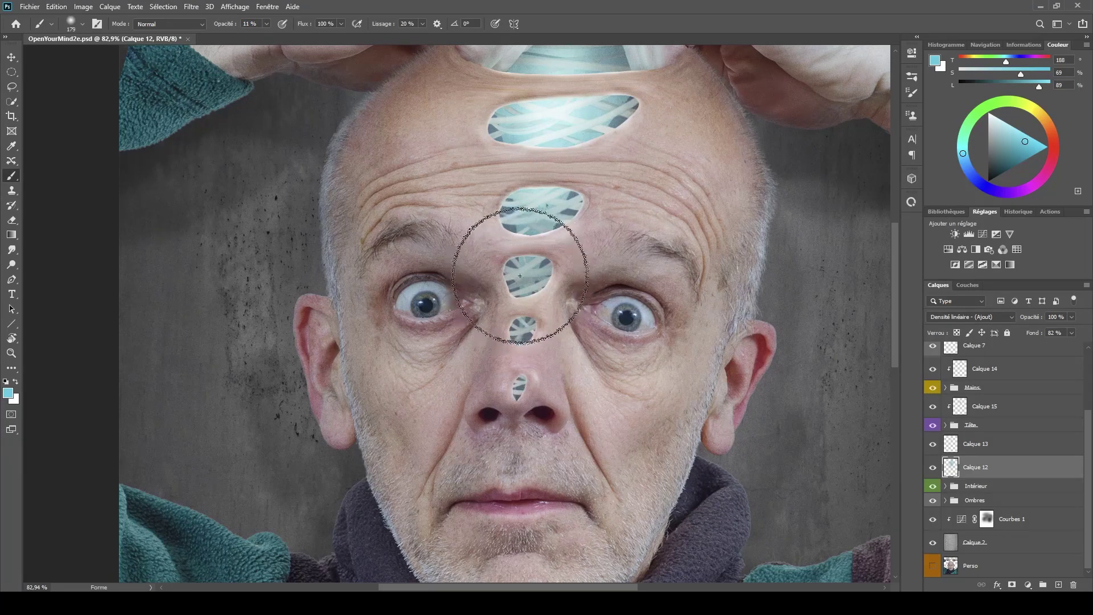
# - On a new layer clipped to the Intérieur group in Densité linéaire - (Ajout) mode, paint cyan glow over the inner strips with the 179 px brush
pyautogui.scroll(-3, 575, 198)
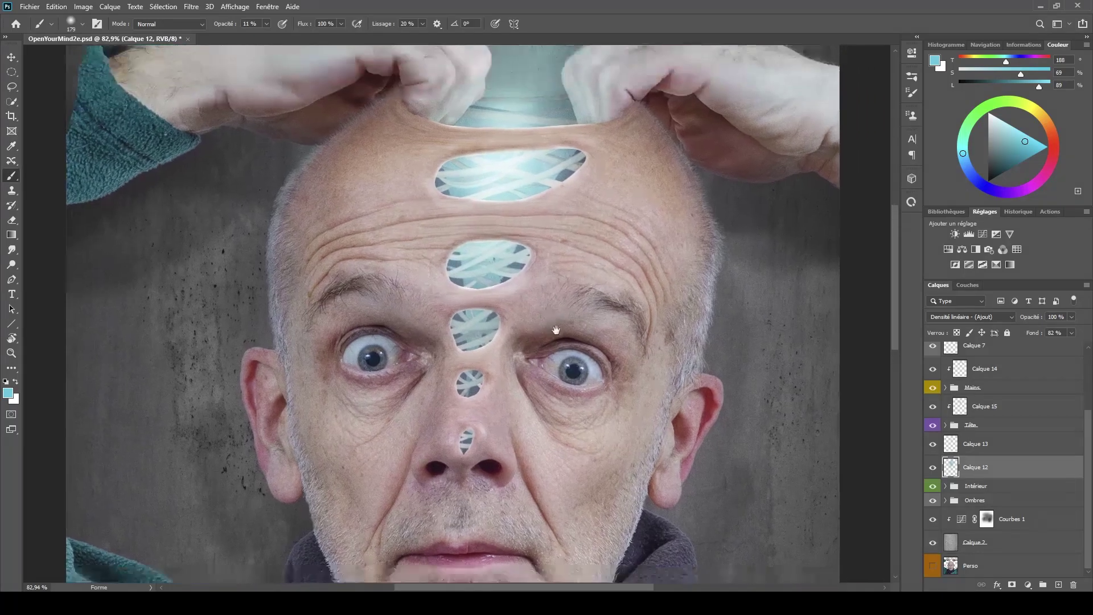
pyautogui.moveTo(574, 364); pyautogui.dragTo(561, 239)
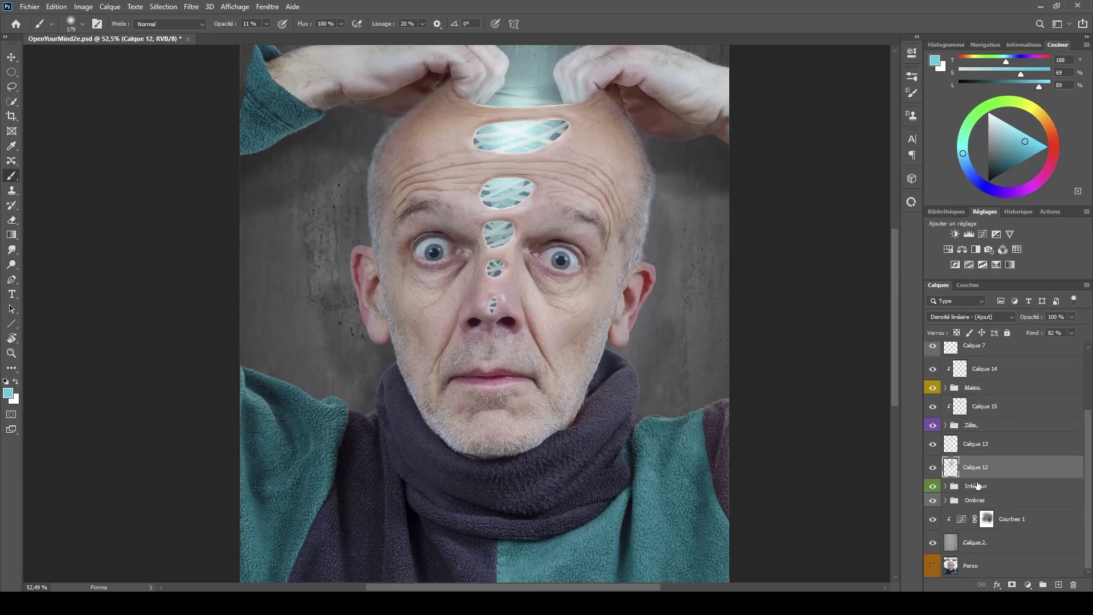
pyautogui.click(1007, 489)
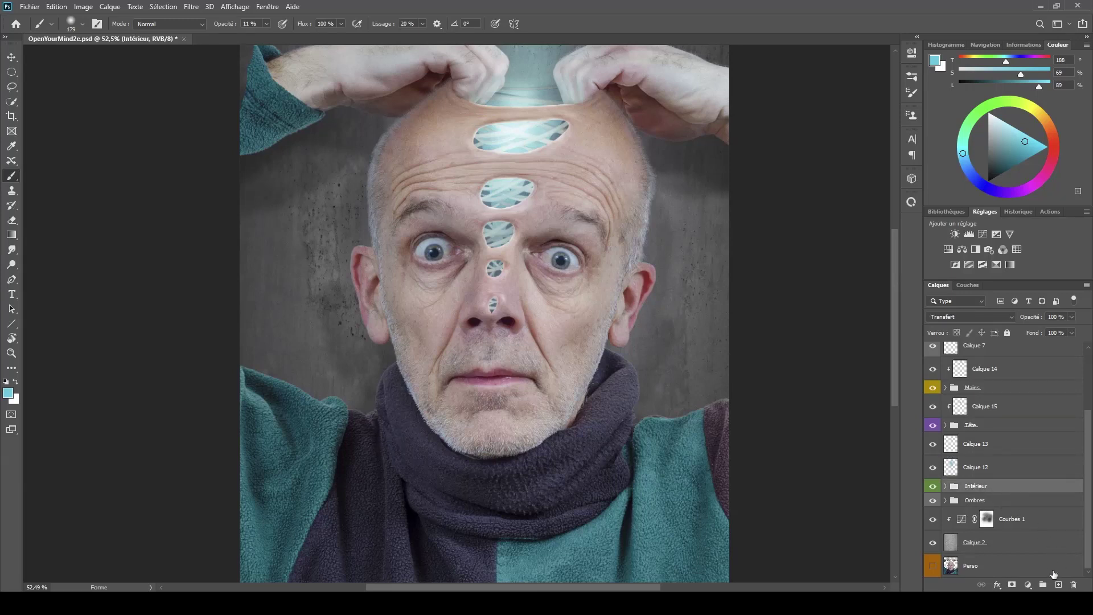
pyautogui.click(1058, 585)
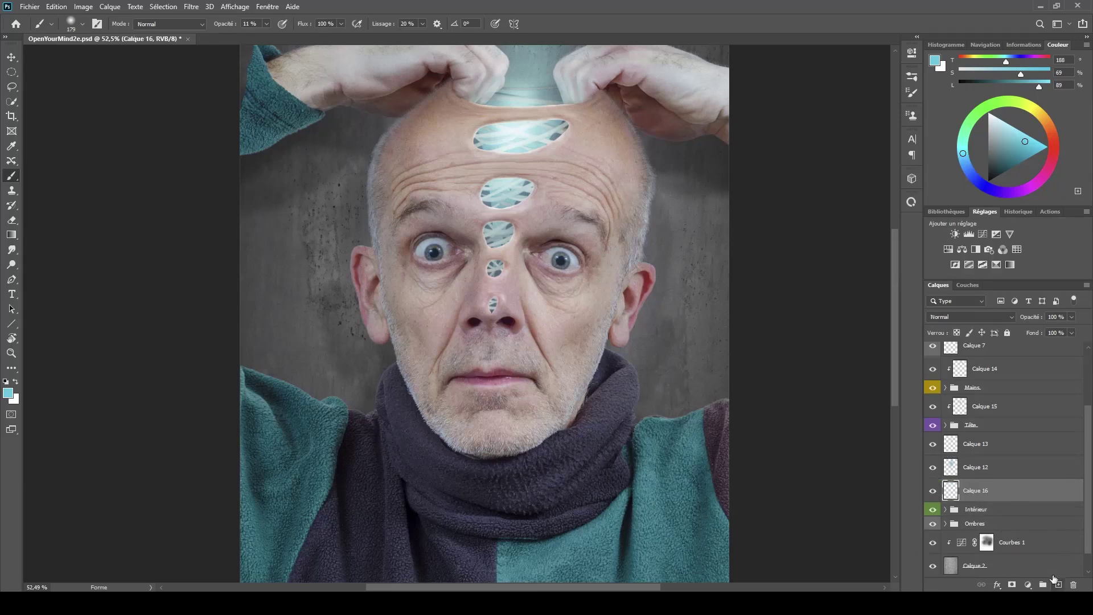
pyautogui.keyDown('alt'); pyautogui.click(954, 499); pyautogui.keyUp('alt')
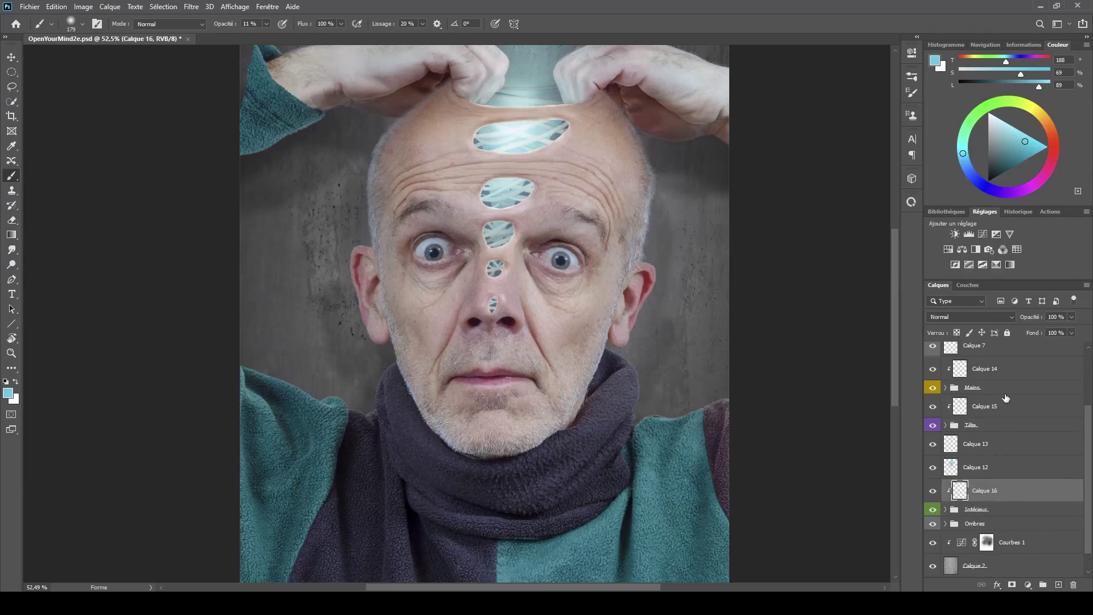
pyautogui.click(990, 316)
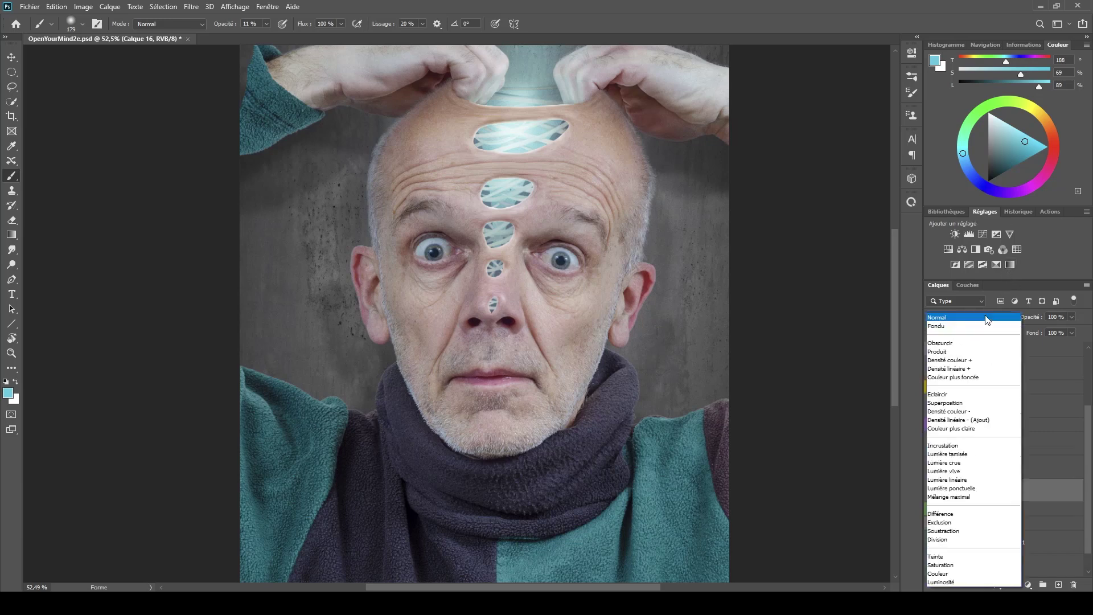
pyautogui.click(962, 420)
pyautogui.moveTo(482, 199); pyautogui.dragTo(457, 292)
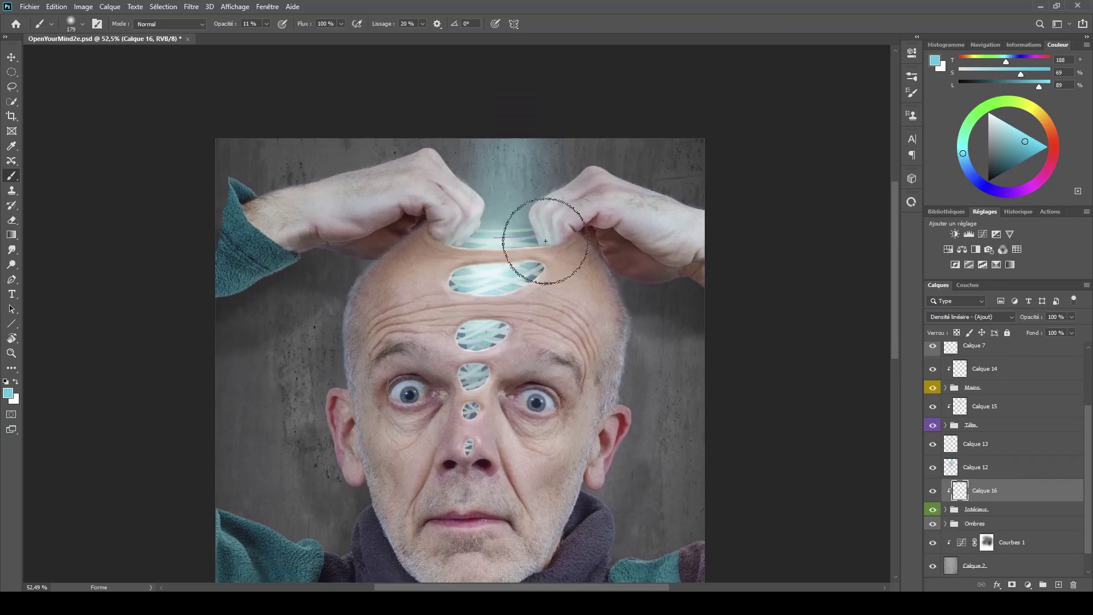
pyautogui.moveTo(545, 241)
pyautogui.mouseDown()
pyautogui.moveTo(484, 242)
pyautogui.moveTo(538, 260)
pyautogui.moveTo(554, 252)
pyautogui.moveTo(459, 244)
pyautogui.moveTo(515, 244)
pyautogui.moveTo(456, 279)
pyautogui.moveTo(460, 270)
pyautogui.moveTo(470, 286)
pyautogui.moveTo(537, 275)
pyautogui.moveTo(485, 338)
pyautogui.moveTo(466, 329)
pyautogui.moveTo(503, 326)
pyautogui.moveTo(486, 367)
pyautogui.moveTo(459, 376)
pyautogui.moveTo(469, 448)
pyautogui.moveTo(525, 256)
pyautogui.moveTo(511, 224)
pyautogui.moveTo(493, 231)
pyautogui.moveTo(553, 220)
pyautogui.moveTo(496, 232)
pyautogui.moveTo(514, 213)
pyautogui.moveTo(520, 237)
pyautogui.moveTo(478, 235)
pyautogui.moveTo(514, 218)
pyautogui.moveTo(535, 275)
pyautogui.moveTo(489, 293)
pyautogui.moveTo(480, 278)
pyautogui.moveTo(536, 269)
pyautogui.moveTo(540, 256)
pyautogui.moveTo(468, 269)
pyautogui.mouseUp()
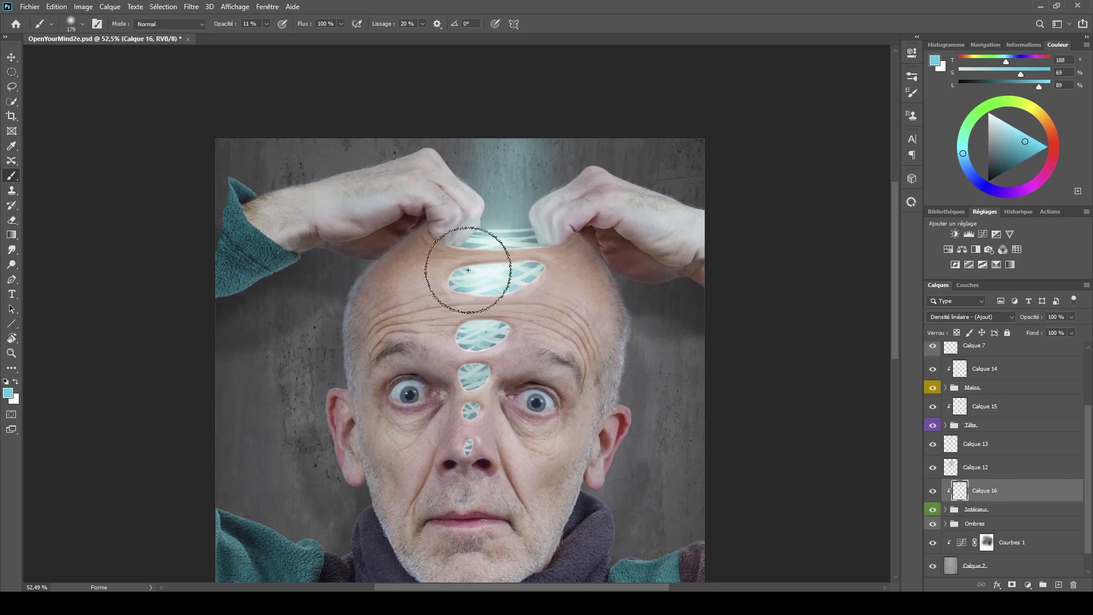
# - Compare the image with and without the inner-strip glow by toggling the visibility of Calque 16
pyautogui.click(932, 490)
pyautogui.click(932, 490)
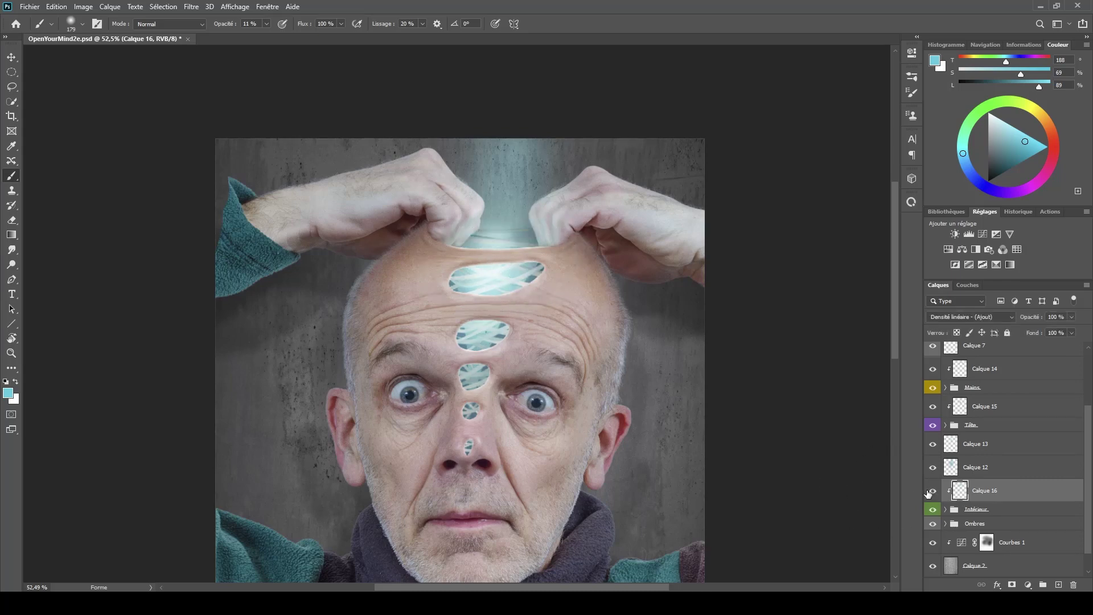
pyautogui.click(931, 491)
pyautogui.click(931, 490)
pyautogui.click(931, 490)
pyautogui.click(931, 491)
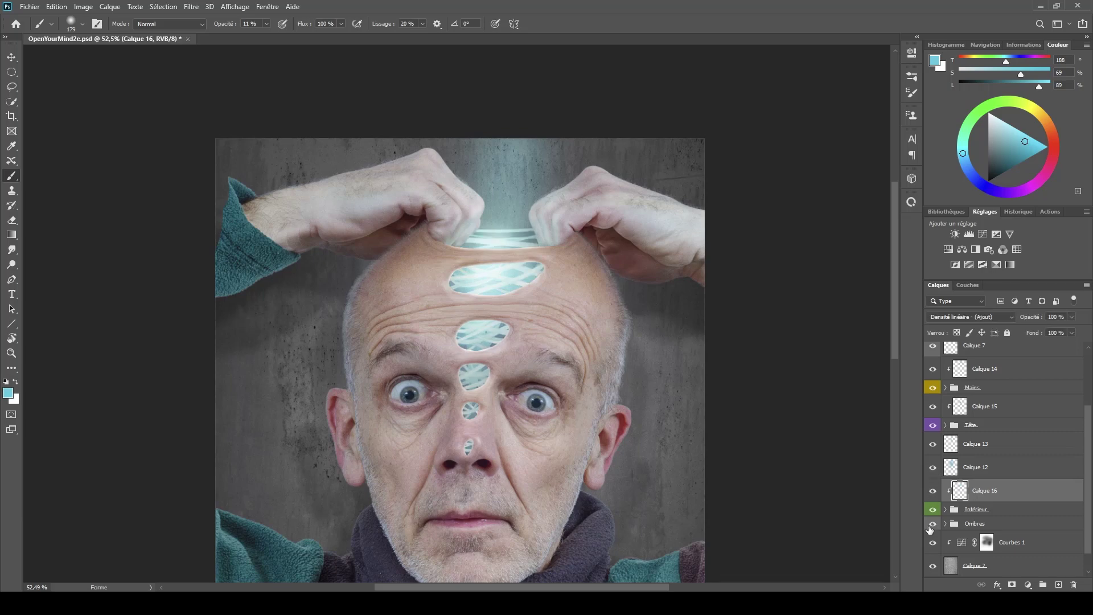
# - Compare the openings with and without their edge rim light by toggling the visibility of Calque 15
pyautogui.click(932, 407)
pyautogui.click(932, 406)
pyautogui.click(932, 406)
pyautogui.click(932, 406)
pyautogui.click(933, 407)
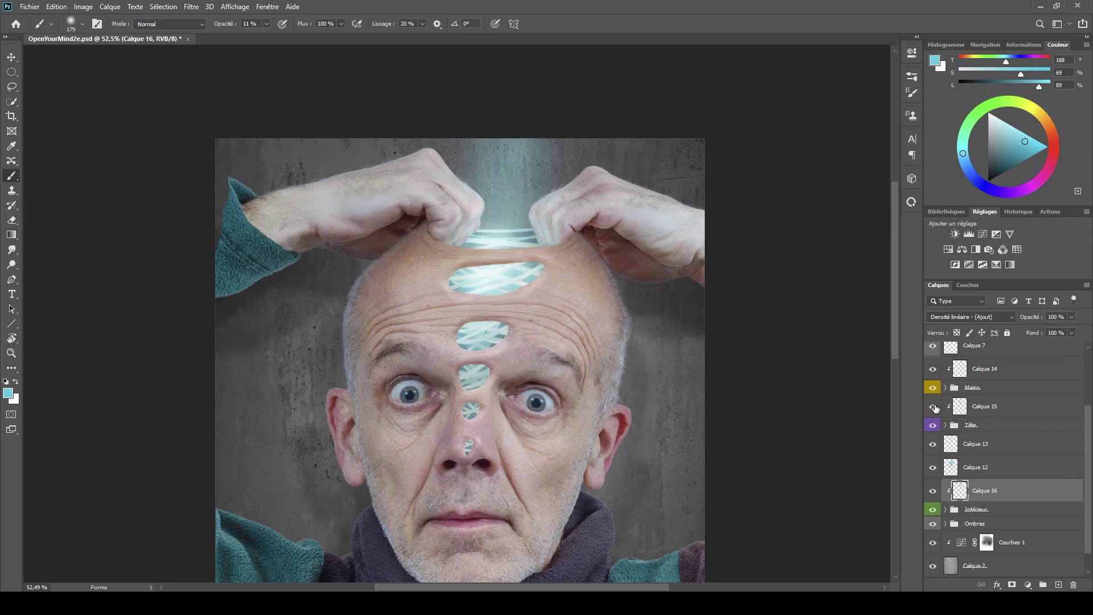
pyautogui.click(933, 407)
pyautogui.click(933, 407)
pyautogui.click(933, 407)
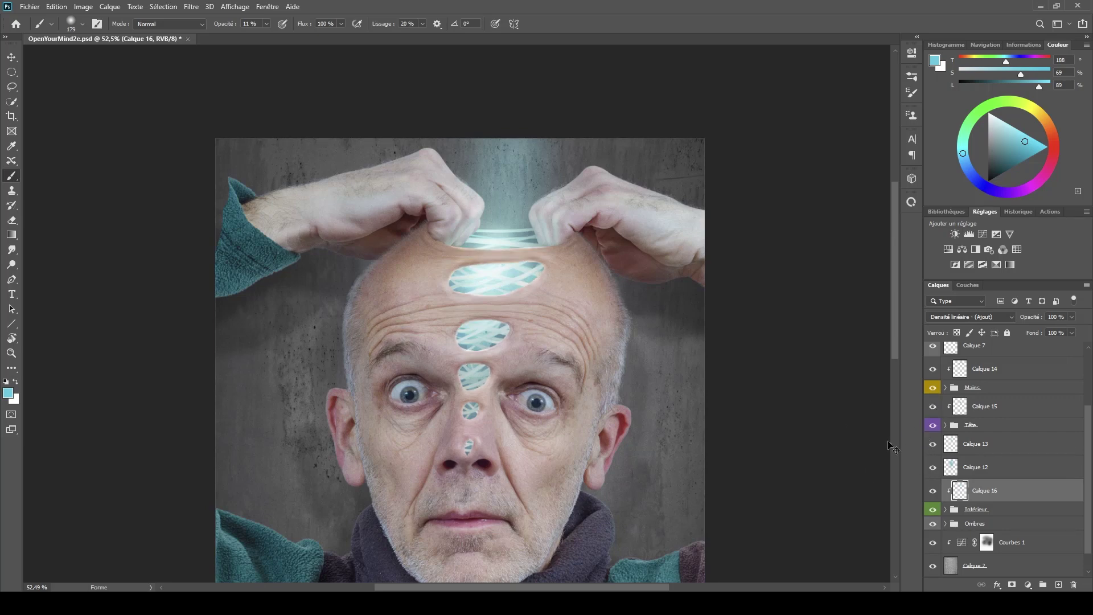
# - Compare the composite with and without the lighting by switching between the OpenYourMind2e.psd opening state and the latest history state
pyautogui.scroll(-1, 888, 445)
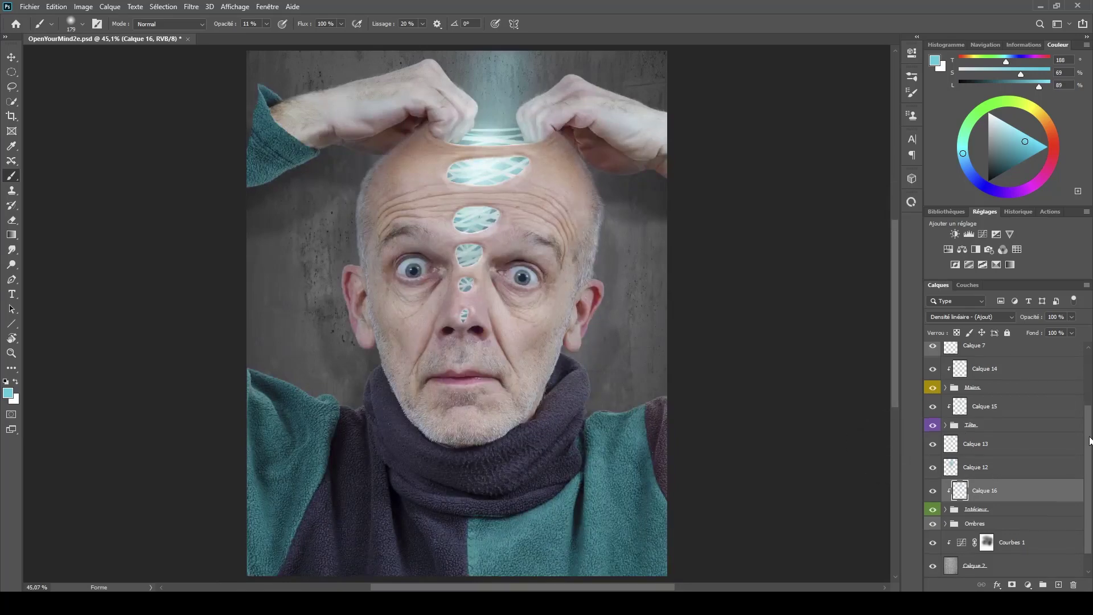
pyautogui.moveTo(1089, 441); pyautogui.dragTo(1091, 398)
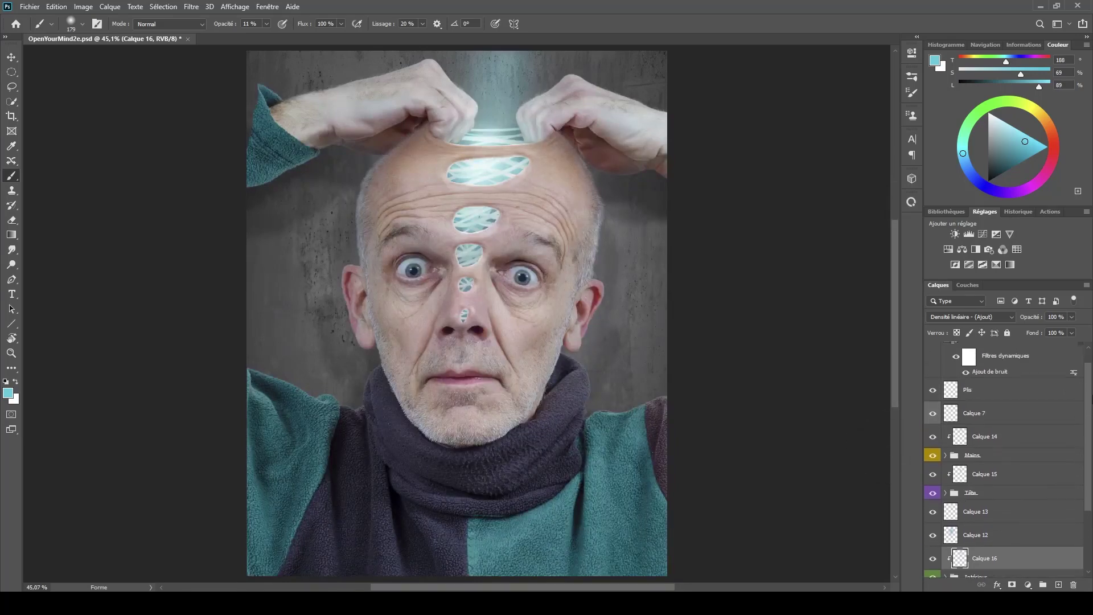
pyautogui.click(1021, 210)
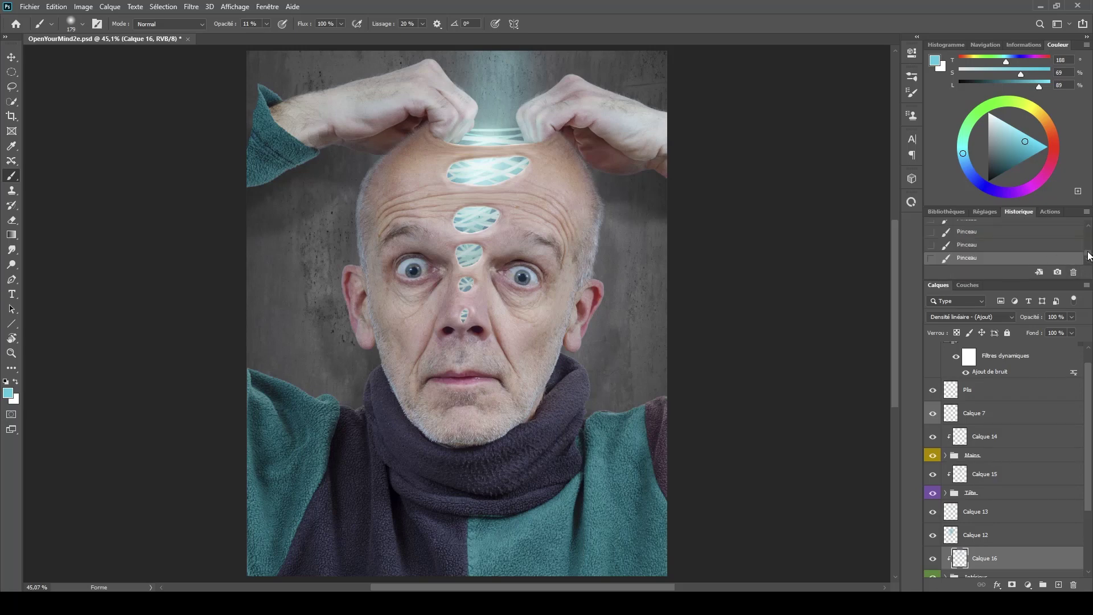
pyautogui.moveTo(1088, 256); pyautogui.dragTo(1088, 223)
pyautogui.click(1002, 229)
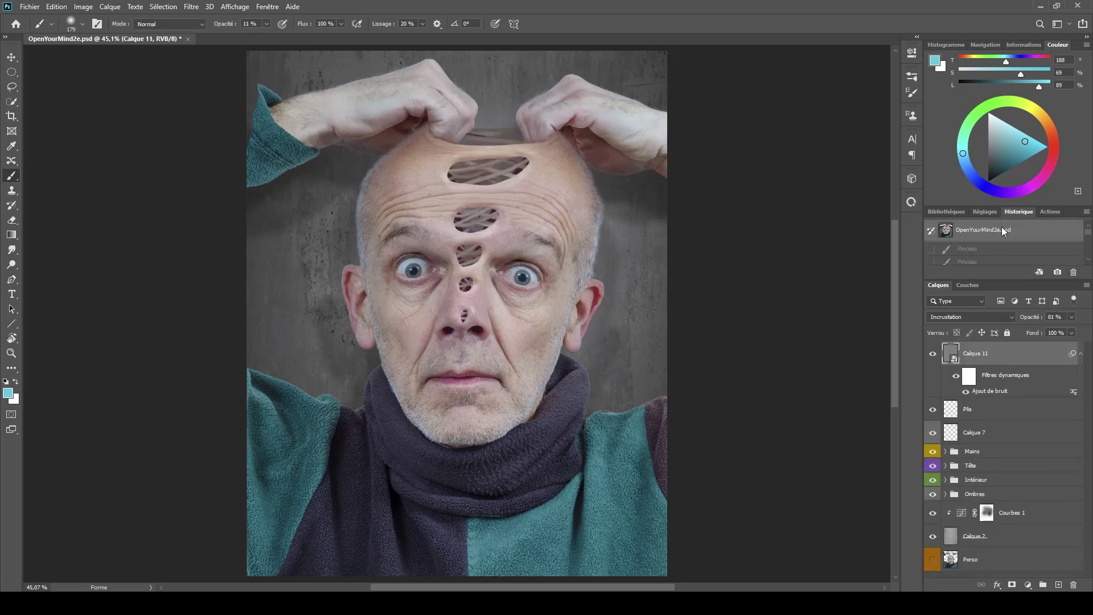
pyautogui.moveTo(1089, 233); pyautogui.dragTo(1088, 268)
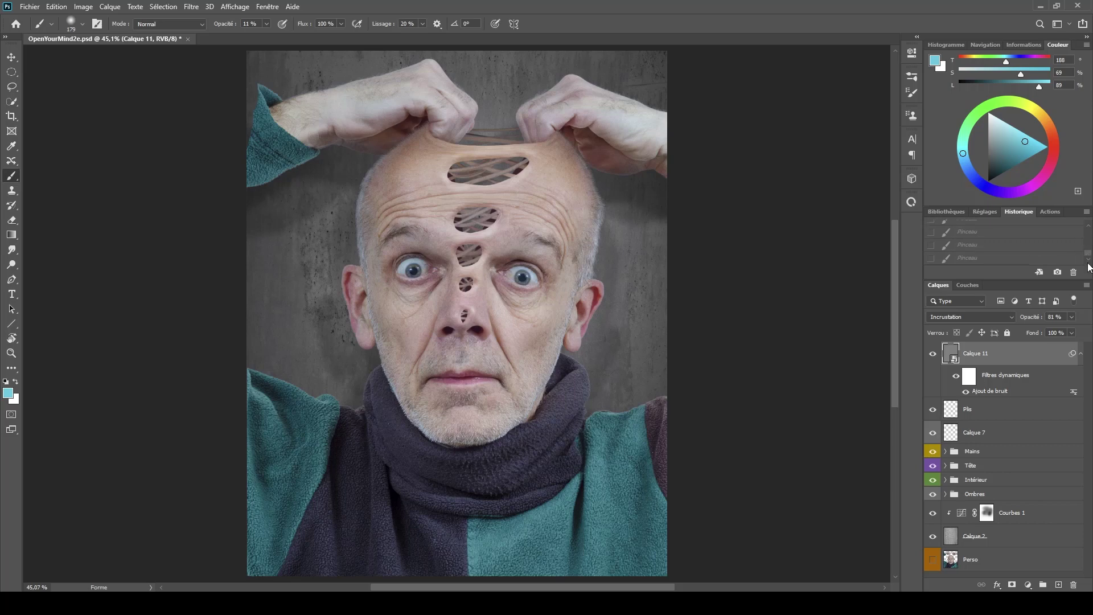
pyautogui.click(1032, 259)
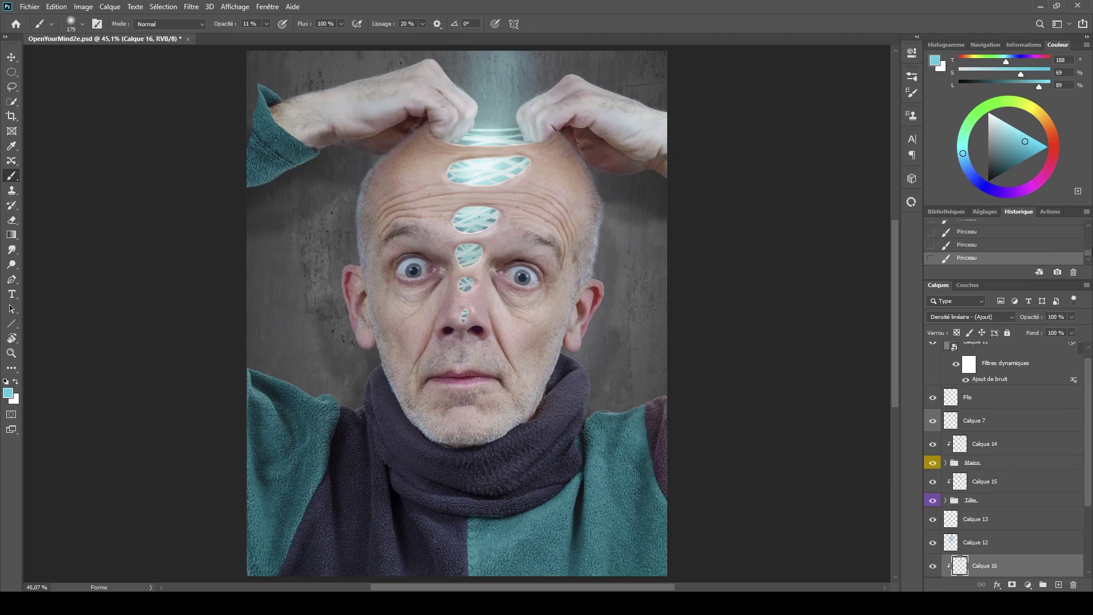
pyautogui.moveTo(1089, 260); pyautogui.dragTo(1088, 225)
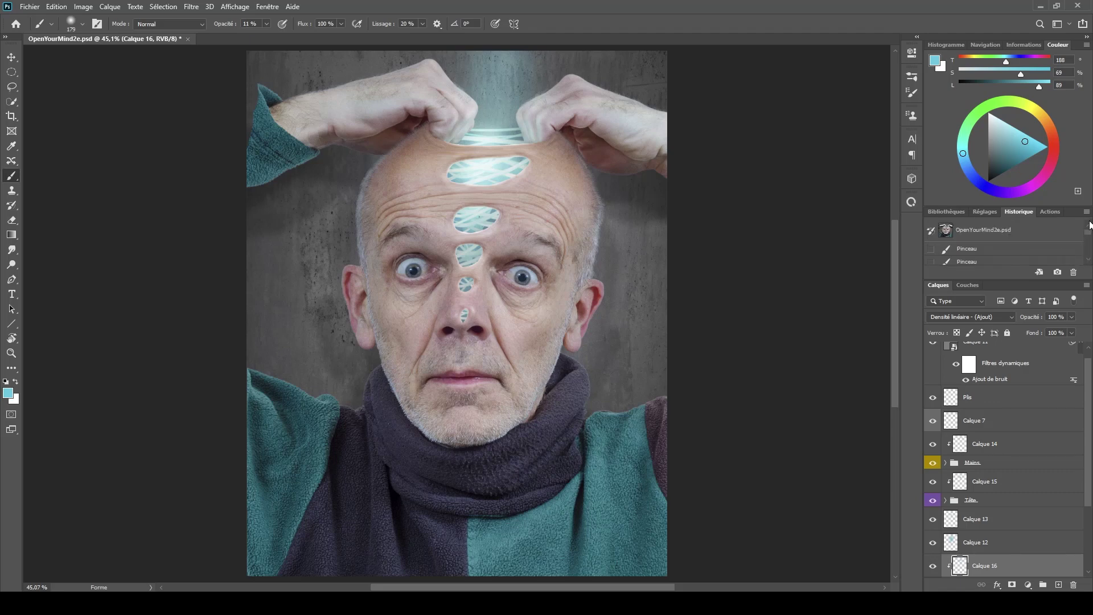
pyautogui.click(1060, 229)
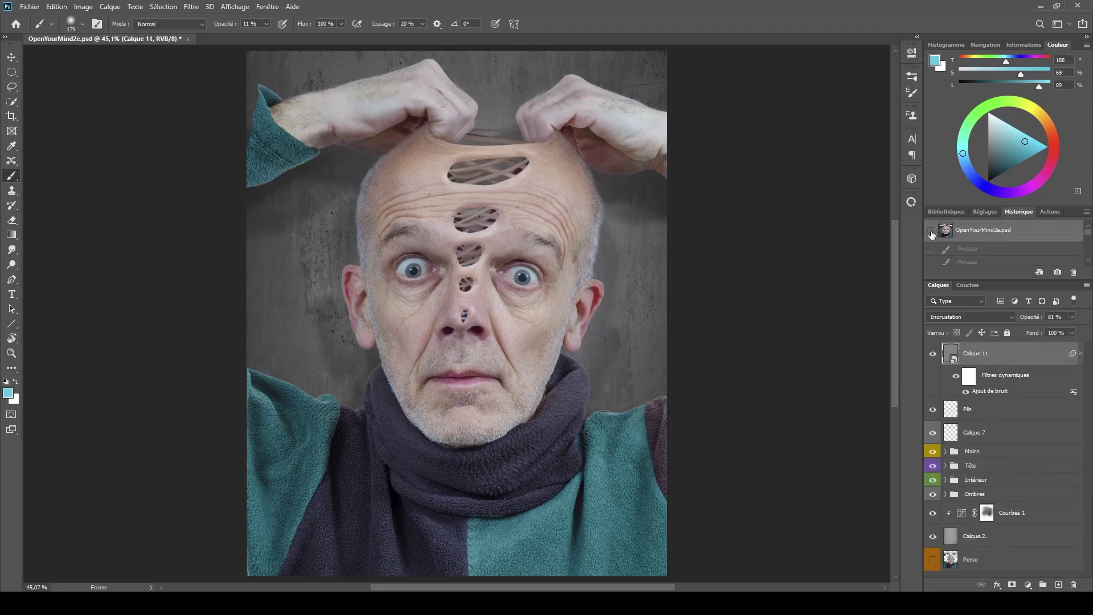
pyautogui.click(1089, 256)
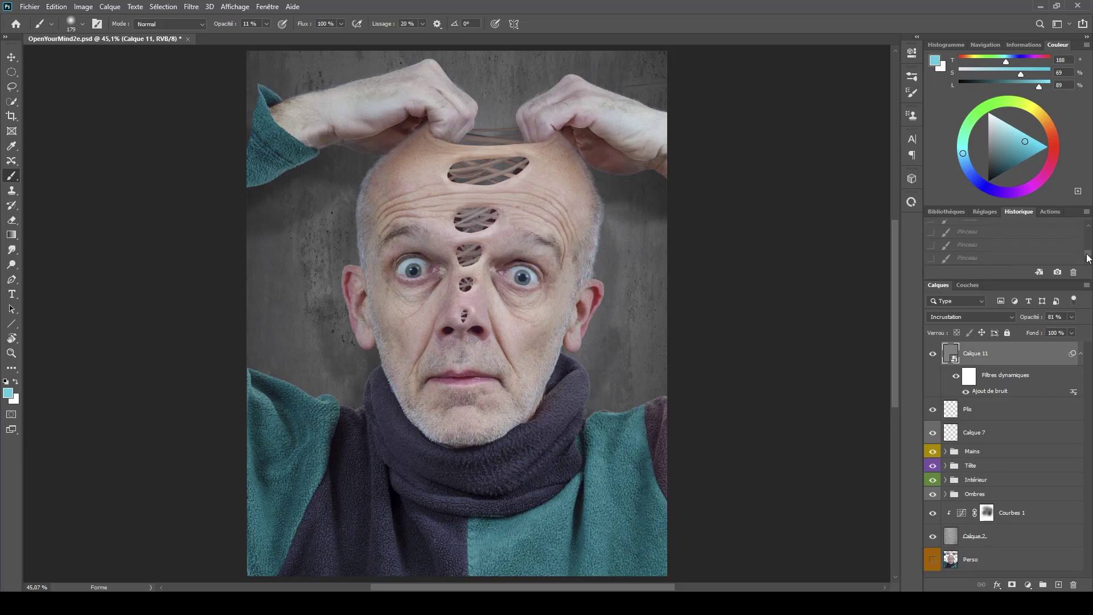
pyautogui.click(1062, 259)
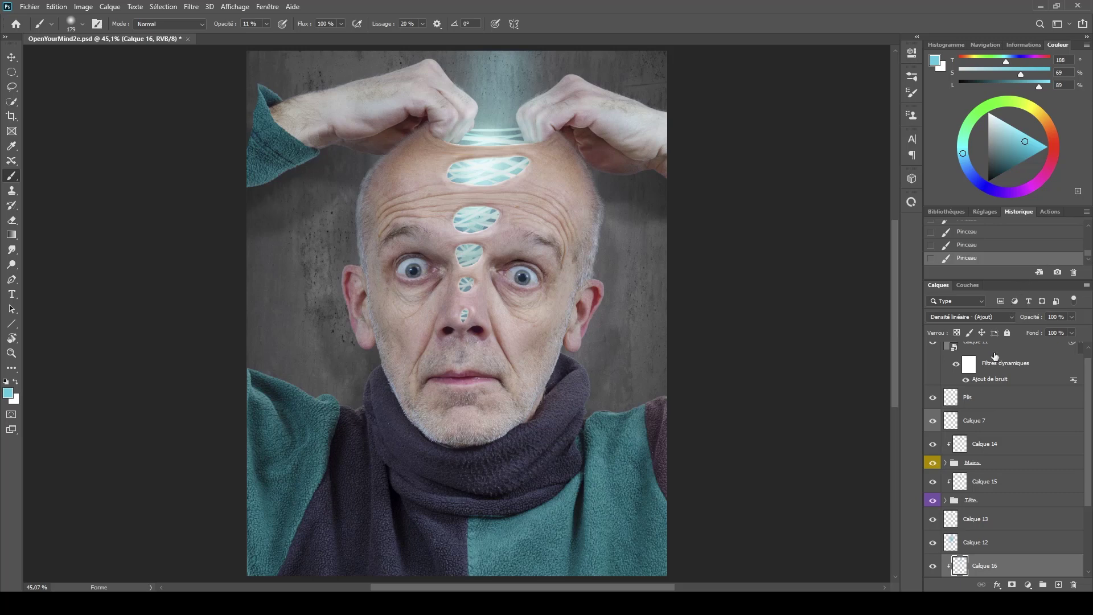
# - On Calque 15, paint blue reflected light (202°, 78%, 88%) on the skin around the upper head openings with an 83 px brush at 11% opacity
pyautogui.moveTo(1086, 449)
pyautogui.mouseDown()
pyautogui.moveTo(1088, 458)
pyautogui.moveTo(1090, 440)
pyautogui.mouseUp()
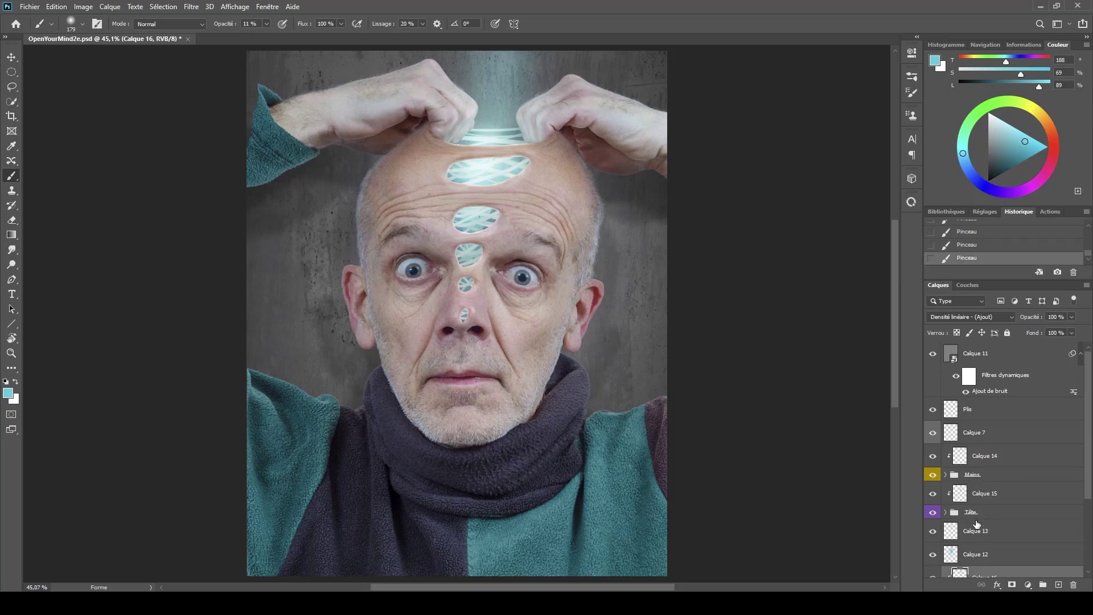
pyautogui.click(963, 493)
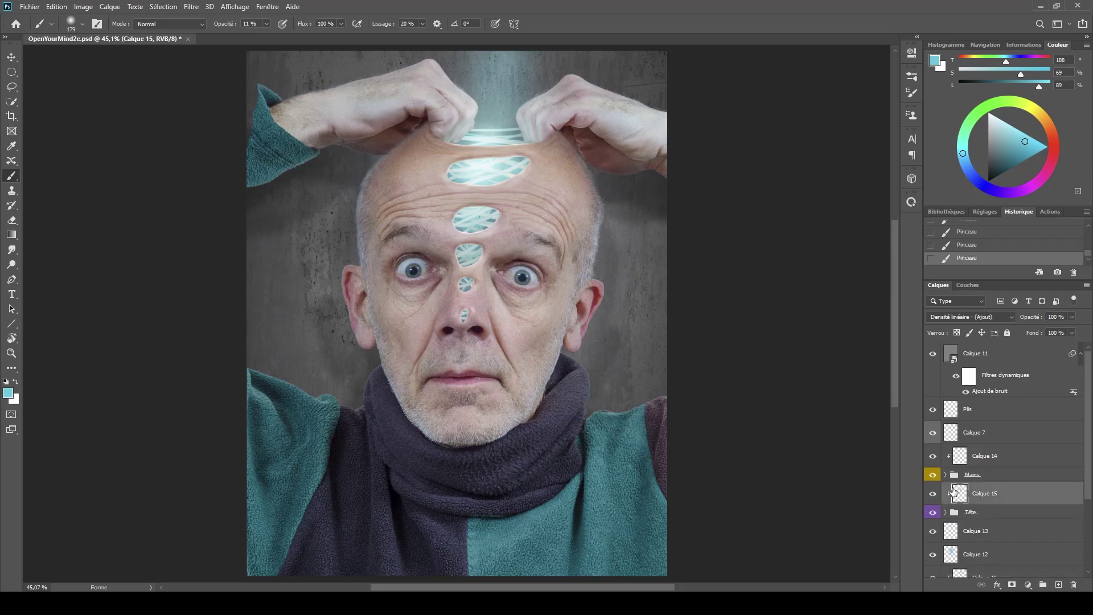
pyautogui.moveTo(467, 114); pyautogui.dragTo(503, 200)
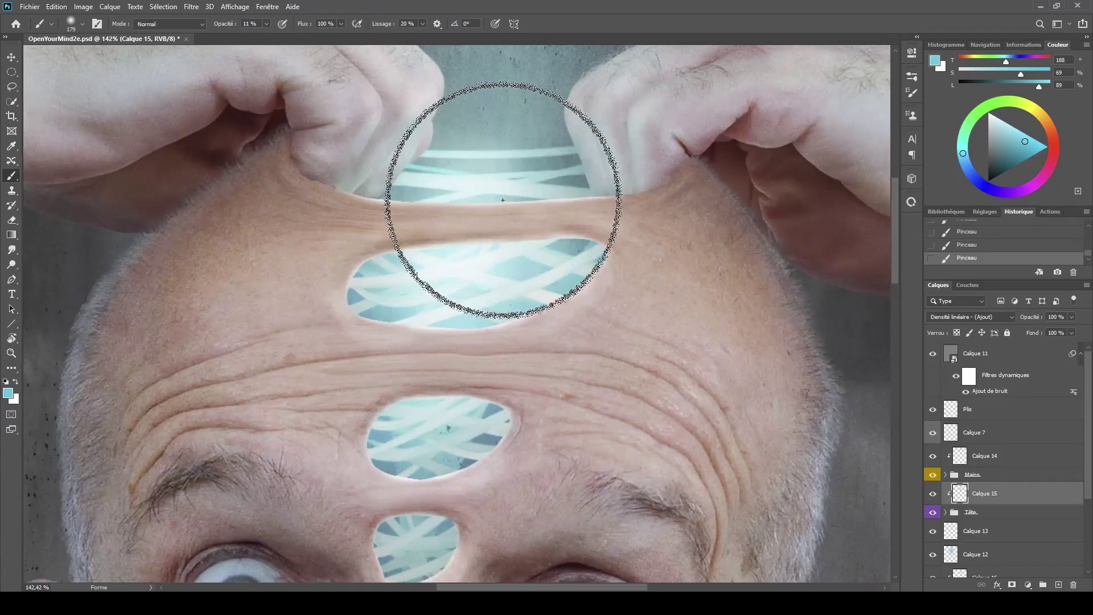
pyautogui.moveTo(351, 264); pyautogui.dragTo(315, 276)
pyautogui.keyDown('alt'); pyautogui.click(312, 277); pyautogui.keyUp('alt')
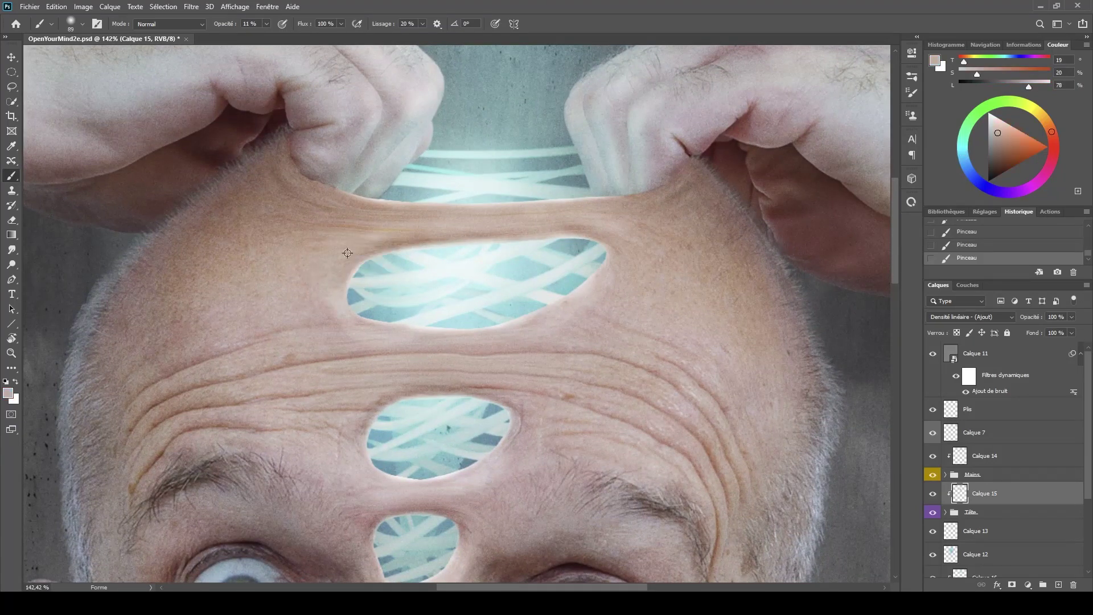
pyautogui.moveTo(466, 226); pyautogui.dragTo(454, 229)
pyautogui.click(960, 165)
pyautogui.moveTo(1004, 155); pyautogui.dragTo(1028, 144)
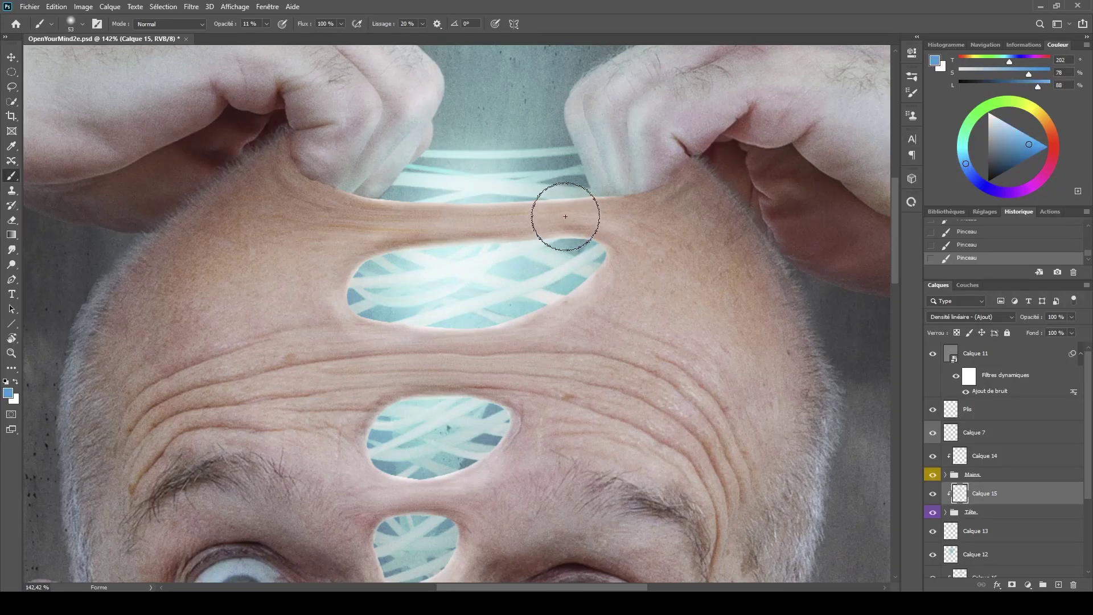
pyautogui.moveTo(562, 213); pyautogui.dragTo(579, 217)
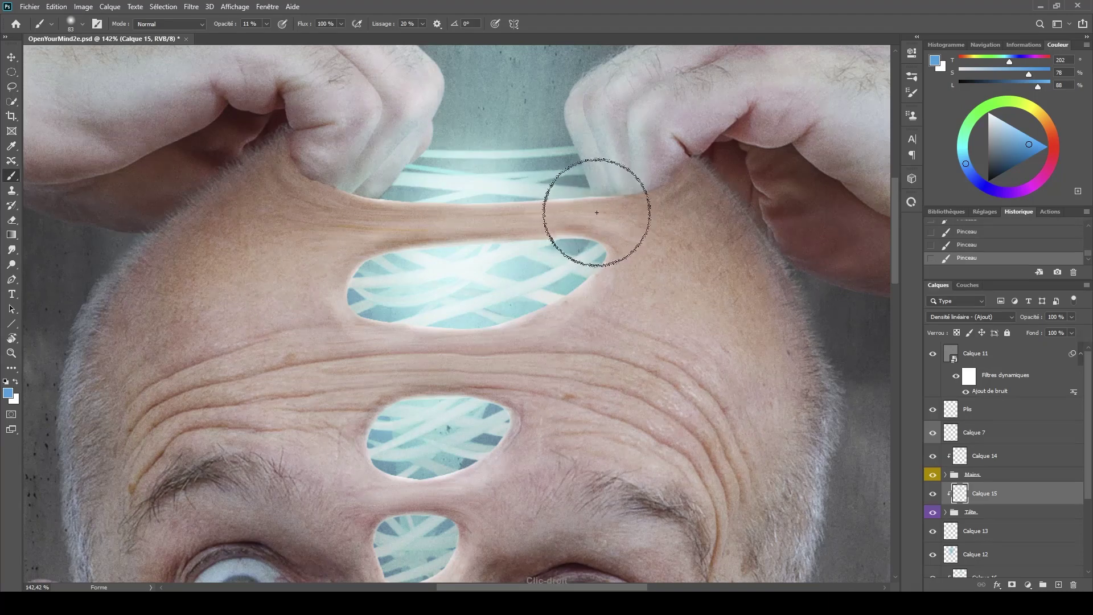
pyautogui.moveTo(383, 221)
pyautogui.mouseDown()
pyautogui.moveTo(565, 215)
pyautogui.moveTo(513, 214)
pyautogui.moveTo(359, 247)
pyautogui.mouseUp()
pyautogui.moveTo(417, 351)
pyautogui.mouseDown()
pyautogui.moveTo(429, 361)
pyautogui.moveTo(512, 357)
pyautogui.moveTo(390, 371)
pyautogui.mouseUp()
# - Paint the blue reflected light around the nose openings on Calque 15 and soften the excess with the Eraser at 22% opacity
pyautogui.scroll(-5, 552, 386)
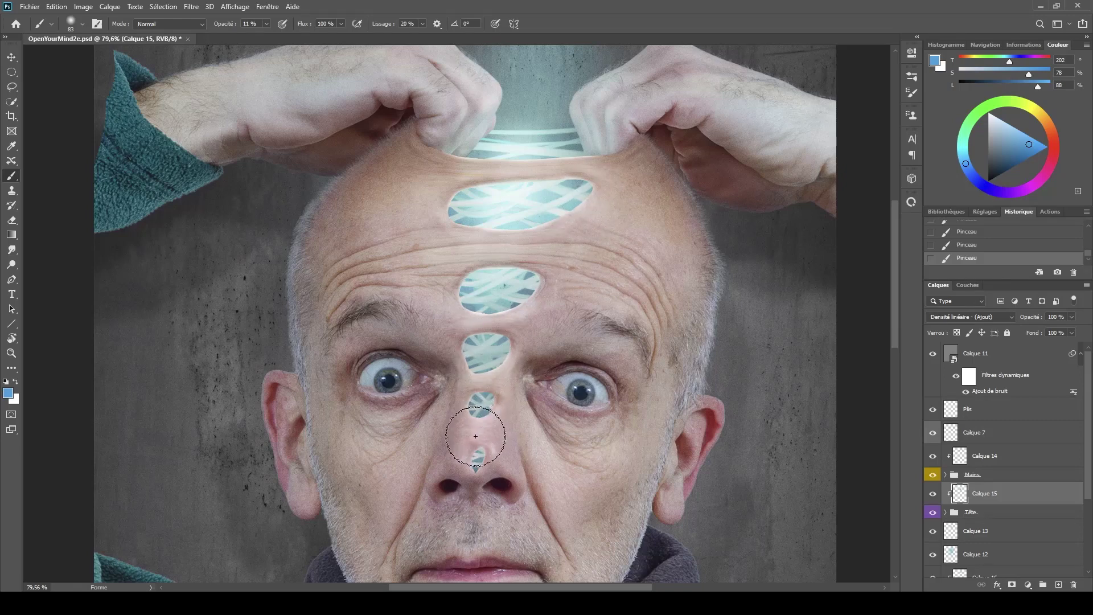
pyautogui.moveTo(483, 427); pyautogui.dragTo(478, 441)
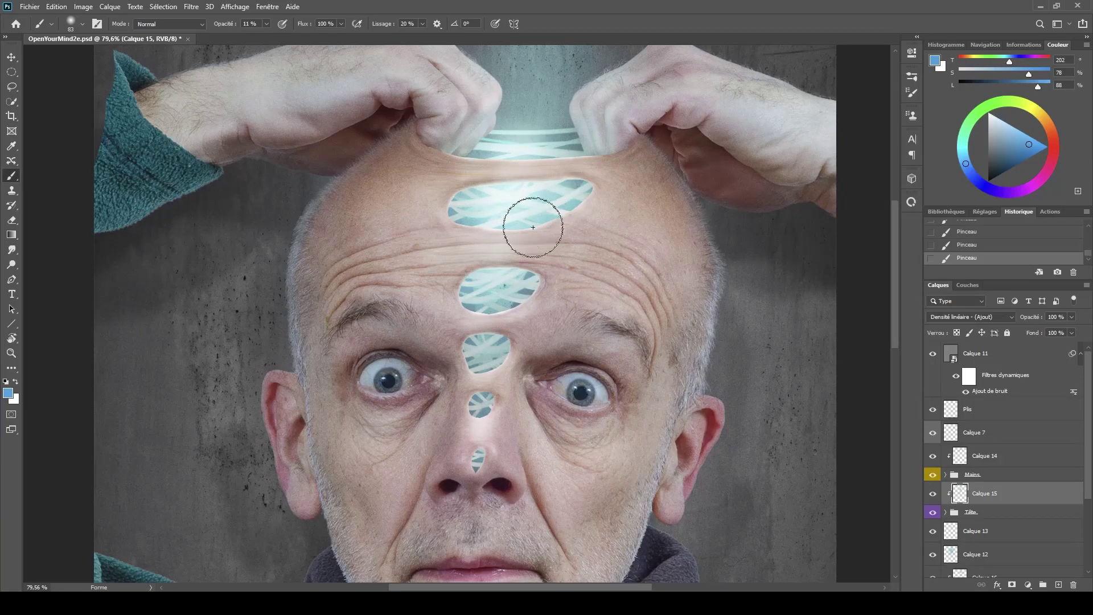
pyautogui.moveTo(531, 413)
pyautogui.mouseDown()
pyautogui.moveTo(489, 441)
pyautogui.moveTo(512, 344)
pyautogui.moveTo(495, 359)
pyautogui.moveTo(535, 392)
pyautogui.mouseUp()
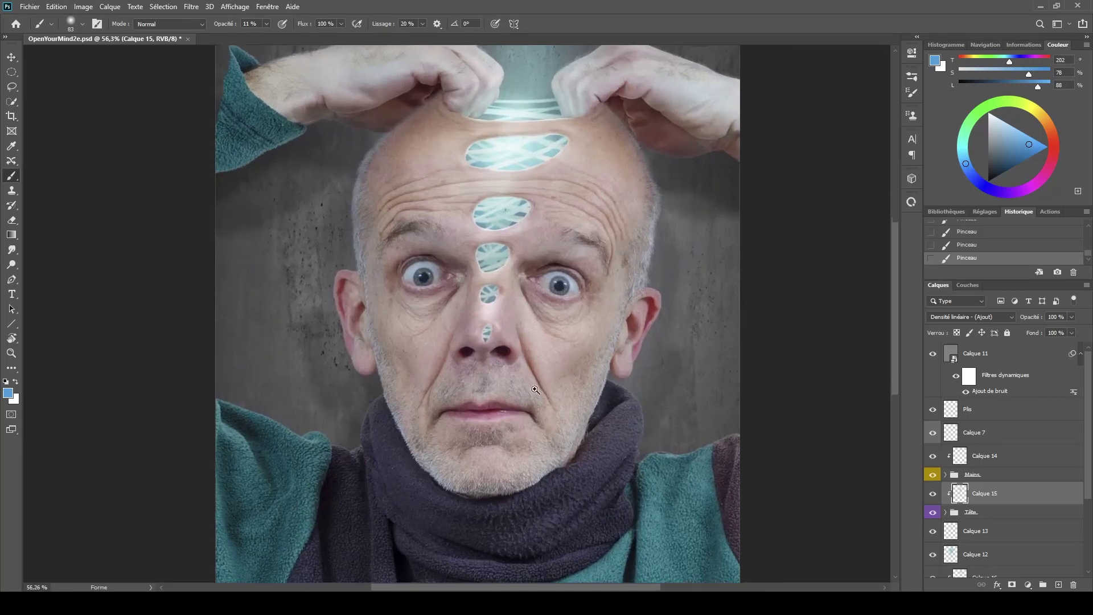
pyautogui.press('e')
pyautogui.moveTo(486, 313)
pyautogui.mouseDown()
pyautogui.moveTo(497, 312)
pyautogui.moveTo(448, 327)
pyautogui.moveTo(529, 304)
pyautogui.moveTo(550, 317)
pyautogui.moveTo(536, 336)
pyautogui.mouseUp()
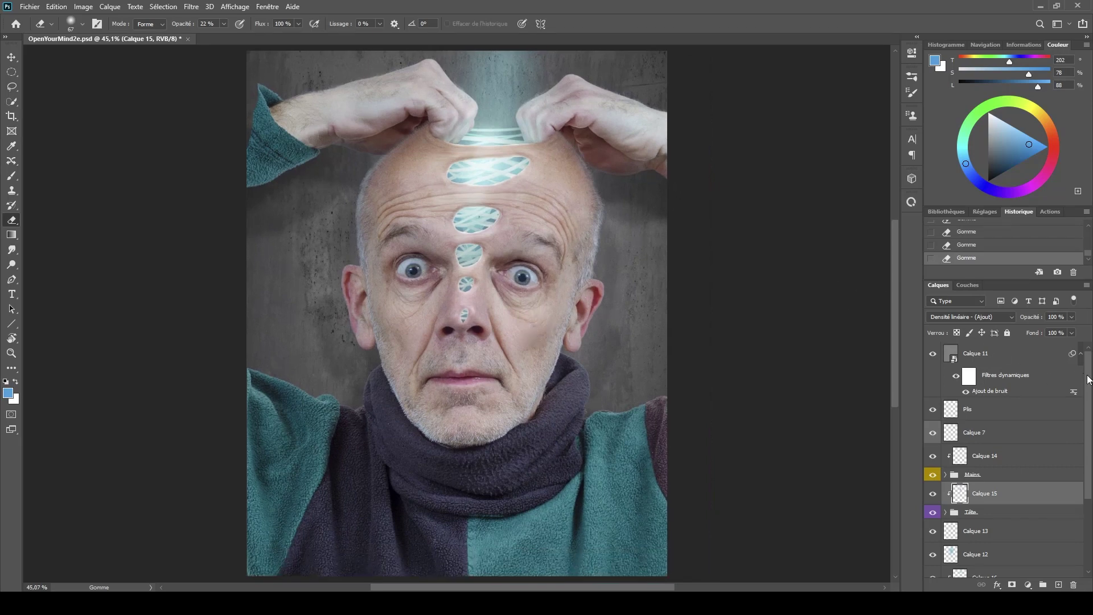
# - Create a new layer above Plis in Densité linéaire - (Ajout) mode and set the foreground colour to light blue (202°, 63%, 94%)
pyautogui.click(1049, 408)
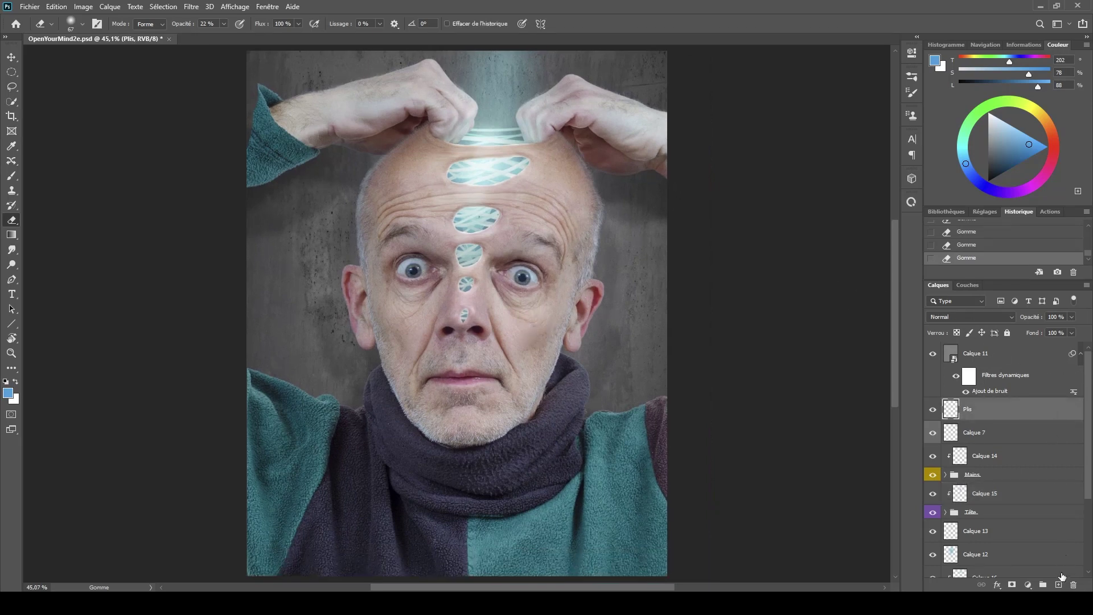
pyautogui.click(1058, 585)
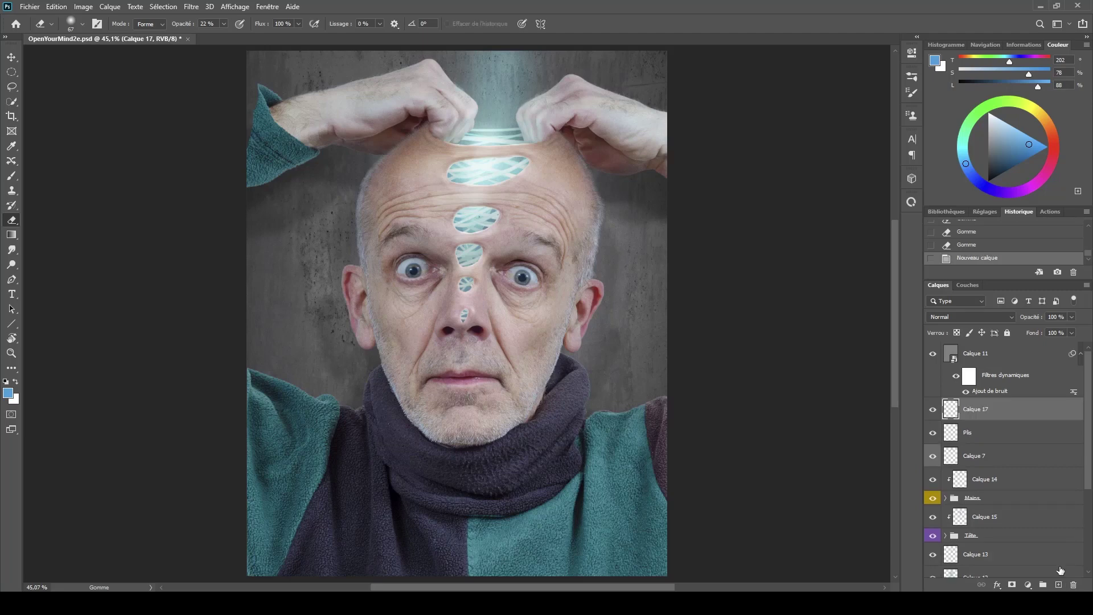
pyautogui.click(995, 315)
pyautogui.click(993, 317)
pyautogui.moveTo(1027, 143); pyautogui.dragTo(1022, 136)
pyautogui.click(1009, 315)
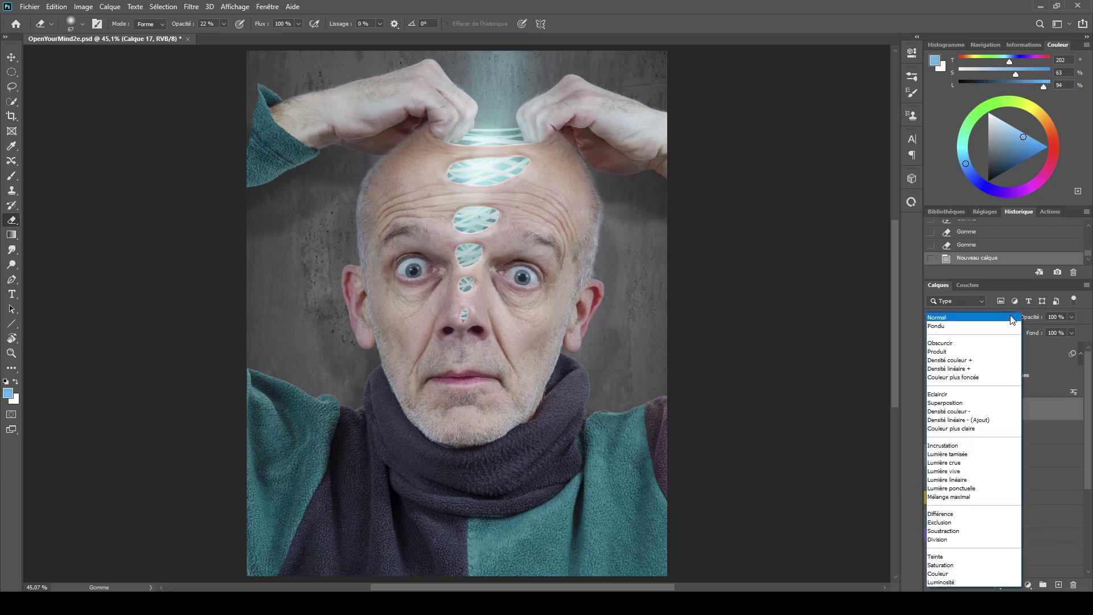
pyautogui.click(984, 419)
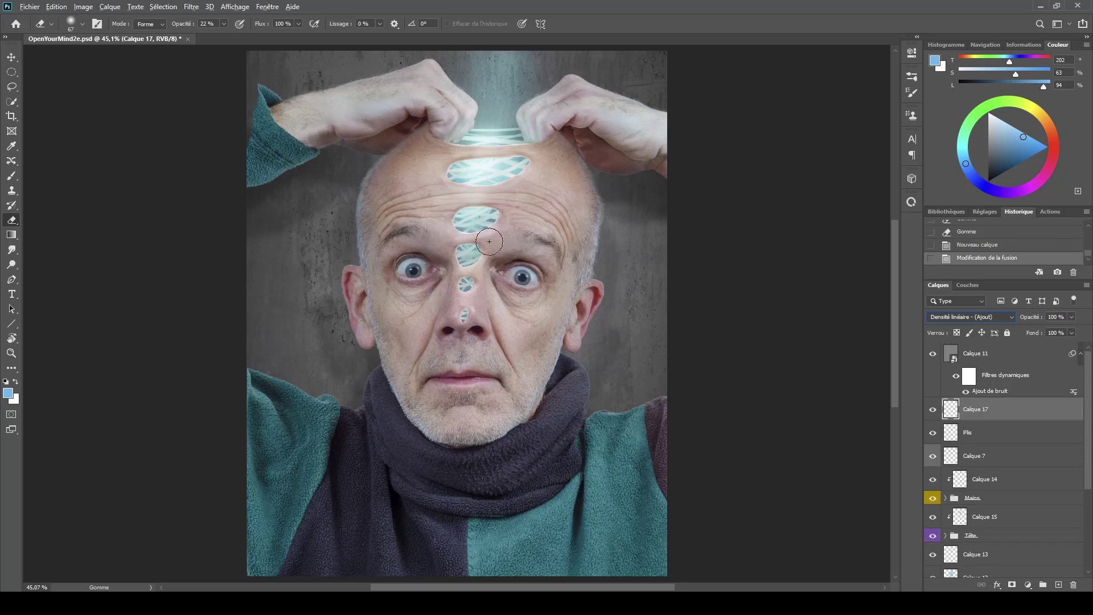
# - Try broad 1239 px Eraser dabs at 22% opacity over the face on Calque 17 and readjust the layer's blending mode
pyautogui.moveTo(567, 240)
pyautogui.mouseDown()
pyautogui.moveTo(757, 214)
pyautogui.moveTo(703, 213)
pyautogui.mouseUp()
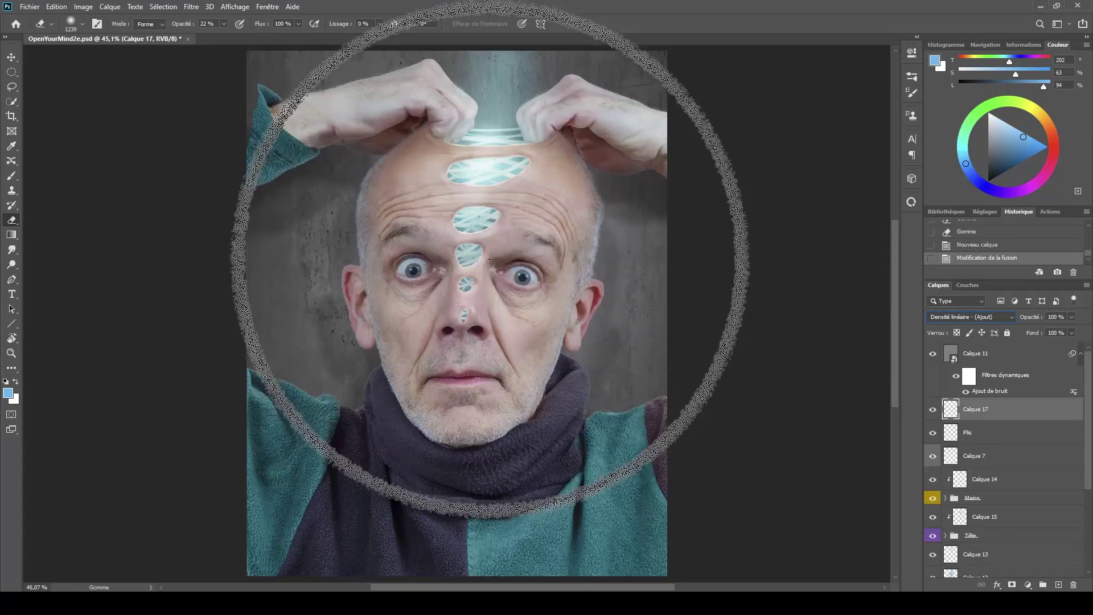
pyautogui.click(444, 233)
pyautogui.click(490, 243)
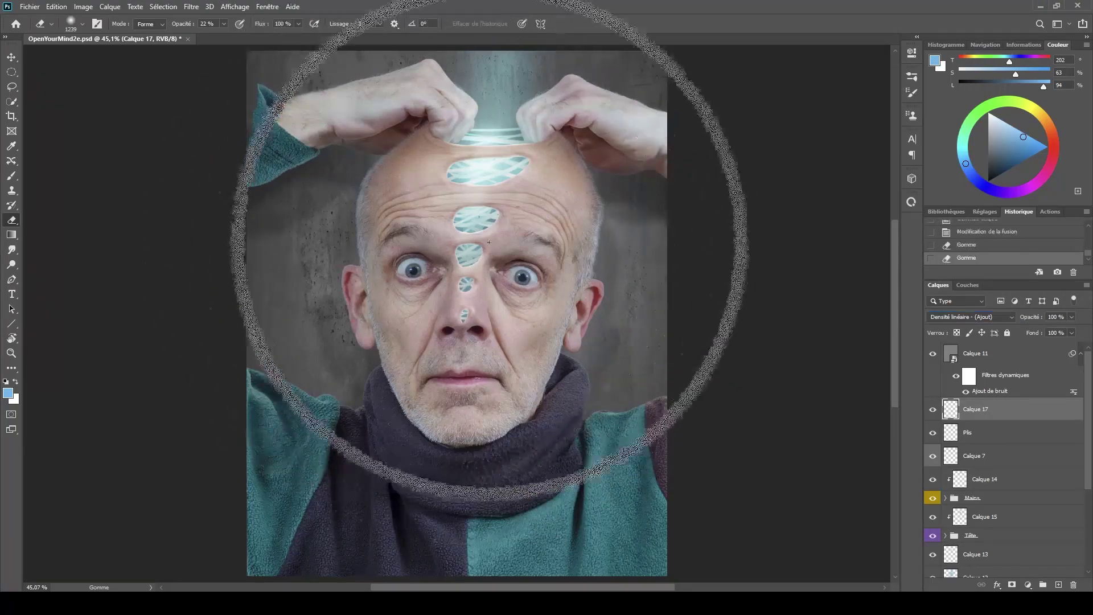
pyautogui.click(426, 224)
pyautogui.moveTo(426, 224)
pyautogui.mouseDown()
pyautogui.moveTo(375, 204)
pyautogui.moveTo(354, 175)
pyautogui.moveTo(486, 142)
pyautogui.moveTo(585, 146)
pyautogui.moveTo(393, 149)
pyautogui.mouseUp()
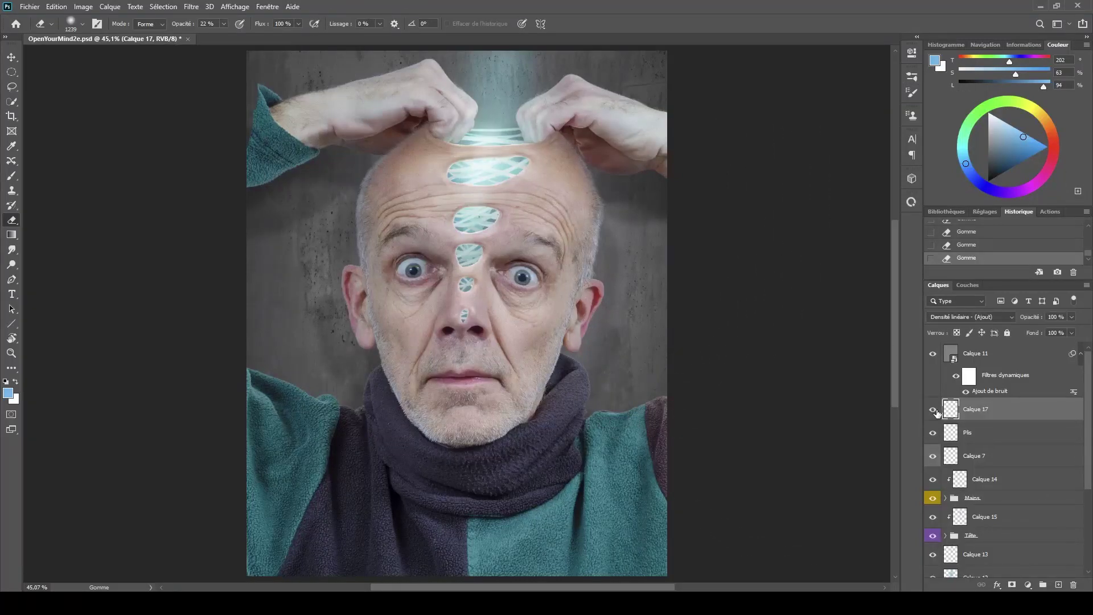
pyautogui.click(975, 319)
pyautogui.click(970, 318)
# - Compare the image with and without Calque 17 by toggling its visibility, and delete the layer
pyautogui.click(933, 411)
pyautogui.click(933, 411)
pyautogui.click(932, 412)
pyautogui.click(933, 412)
pyautogui.click(933, 414)
pyautogui.click(934, 416)
pyautogui.click(933, 412)
pyautogui.click(933, 412)
pyautogui.click(933, 412)
pyautogui.click(933, 413)
pyautogui.click(1074, 584)
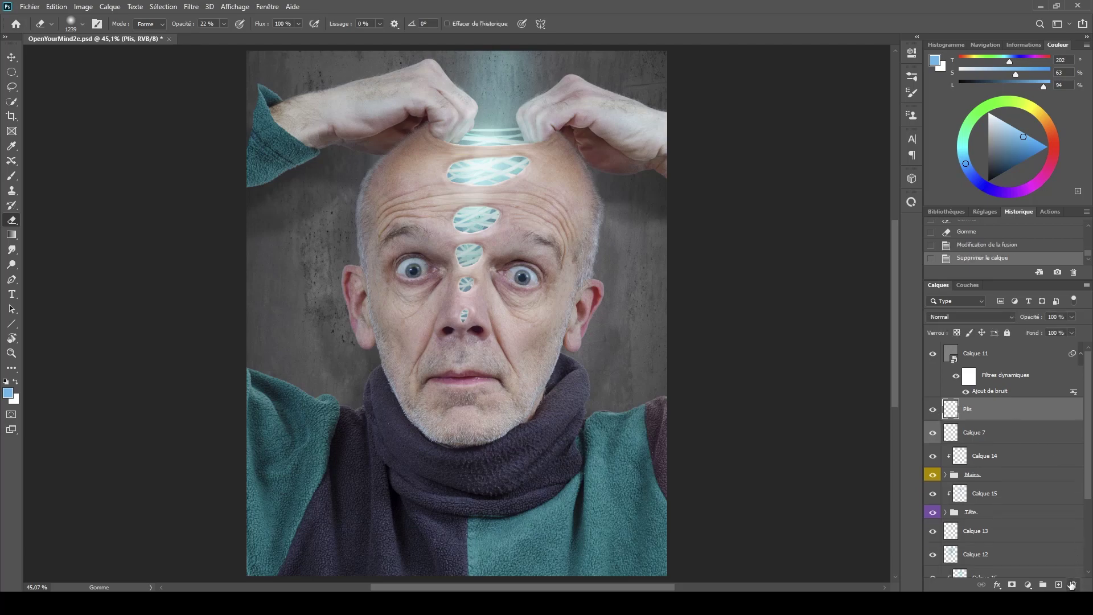
# - Compare the current image with an earlier history state, and check the Plis layer by hiding and showing it
pyautogui.moveTo(619, 353); pyautogui.dragTo(605, 322)
pyautogui.moveTo(1090, 254)
pyautogui.mouseDown()
pyautogui.moveTo(1087, 231)
pyautogui.moveTo(1088, 256)
pyautogui.mouseUp()
pyautogui.click(1039, 227)
pyautogui.click(1039, 259)
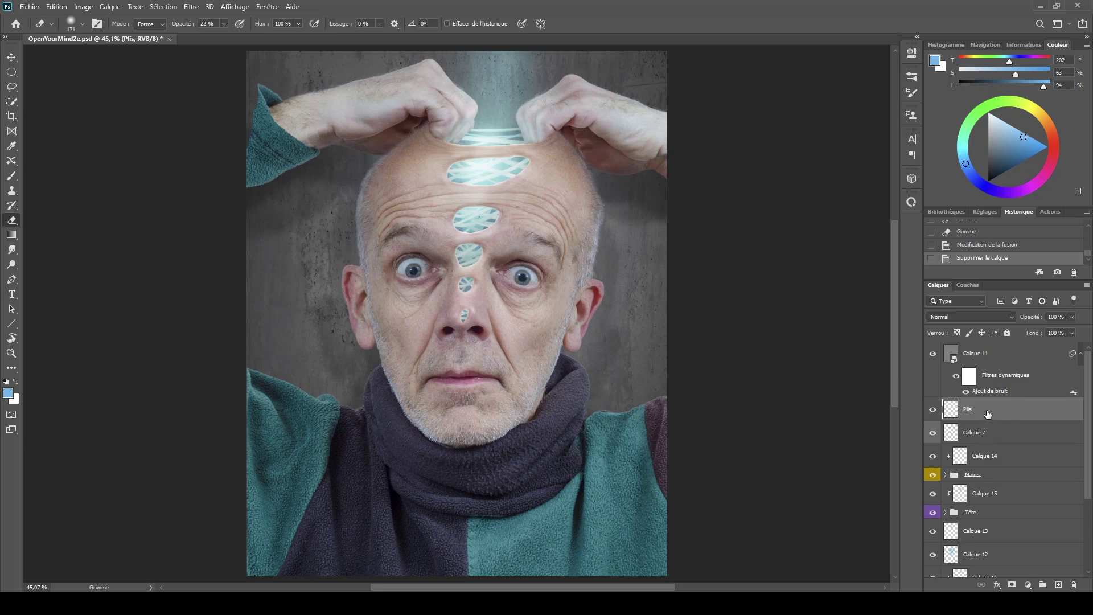
pyautogui.click(933, 410)
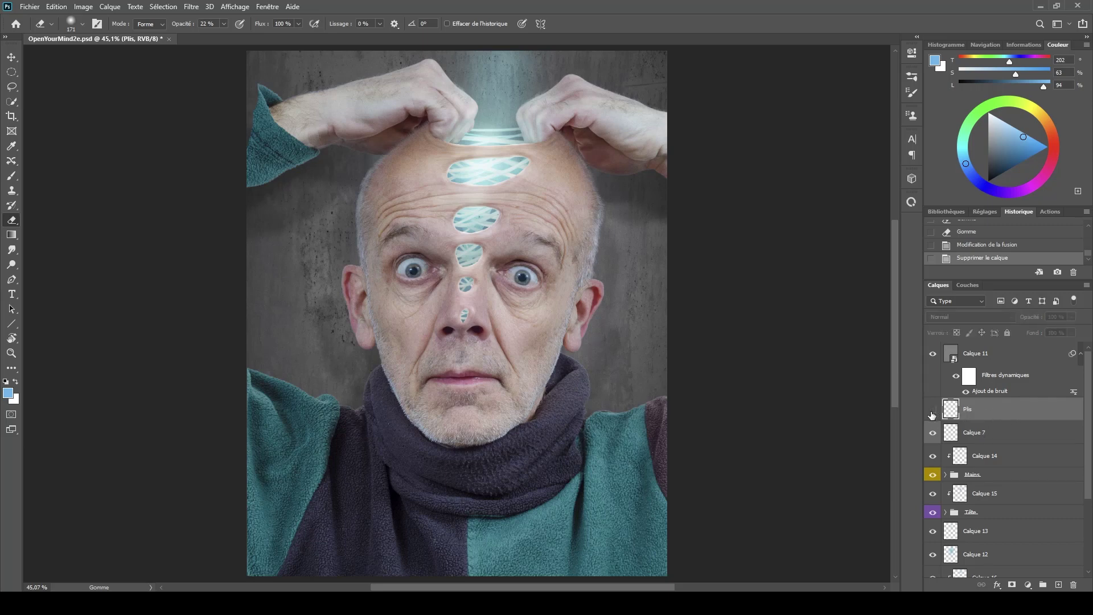
pyautogui.click(932, 410)
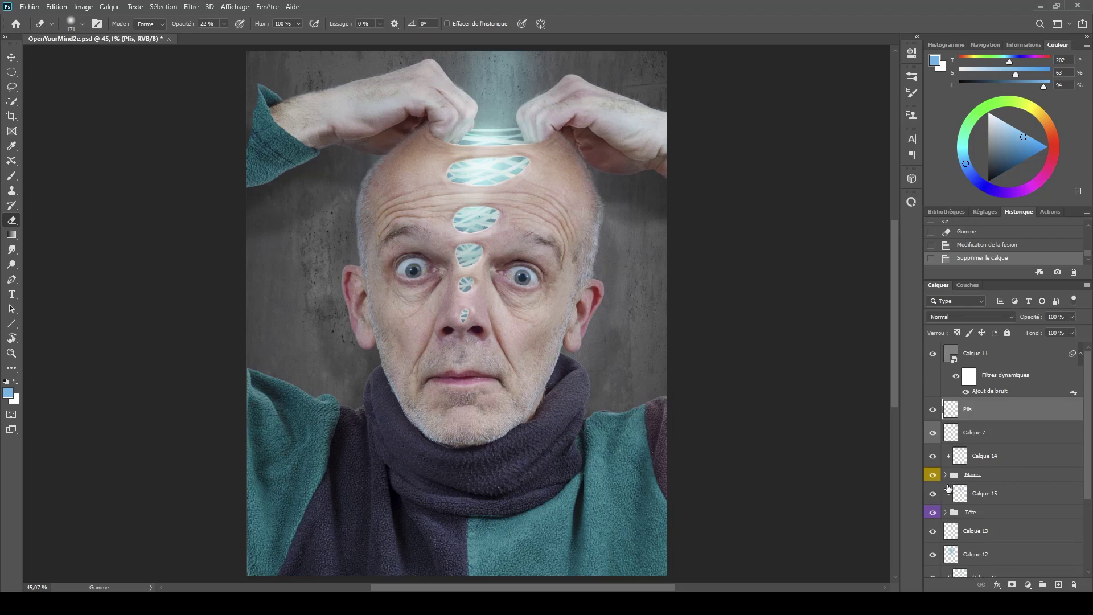
# - Tag Calque 14, the light layer clipped to the Mains group, with the Bleu colour label
pyautogui.click(945, 461)
pyautogui.rightClick(990, 457)
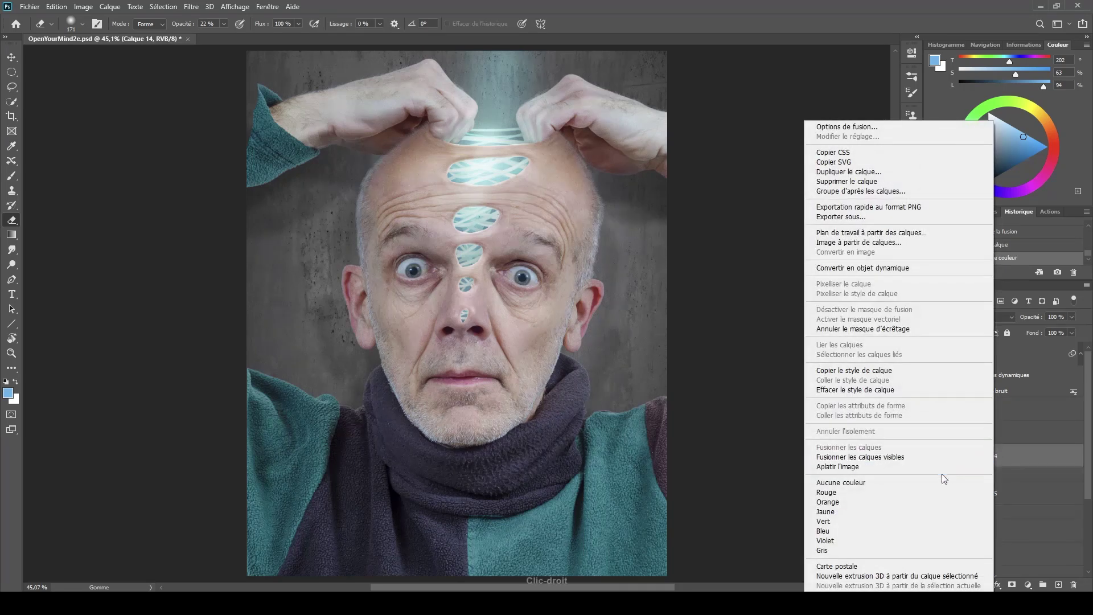
pyautogui.click(914, 528)
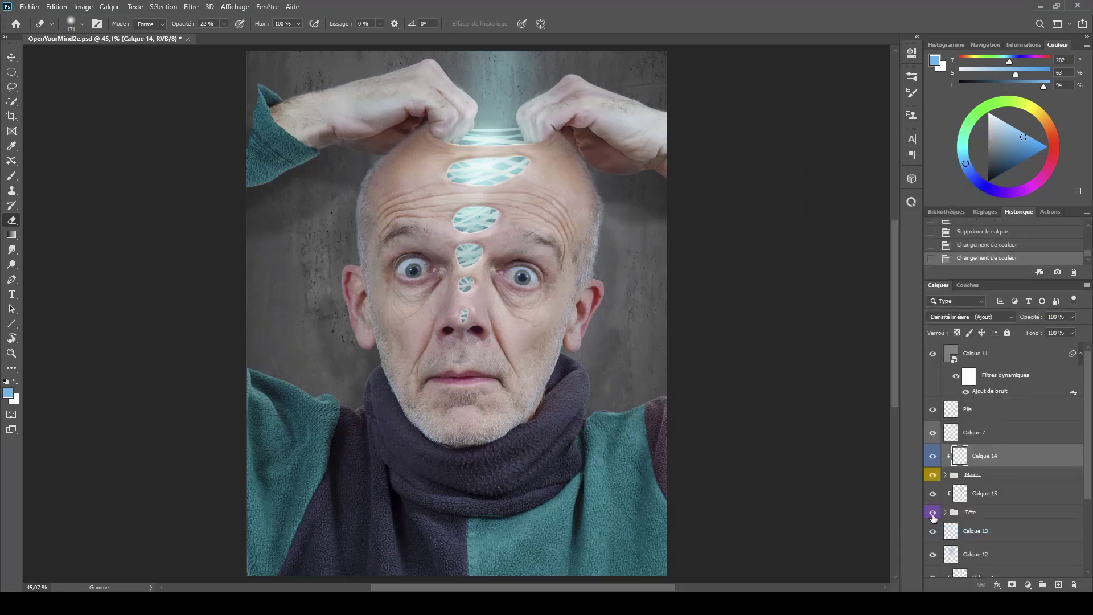
# - Tag Calque 15, the light layer clipped to the Tête group, with the Bleu colour label
pyautogui.moveTo(1086, 419); pyautogui.dragTo(1083, 472)
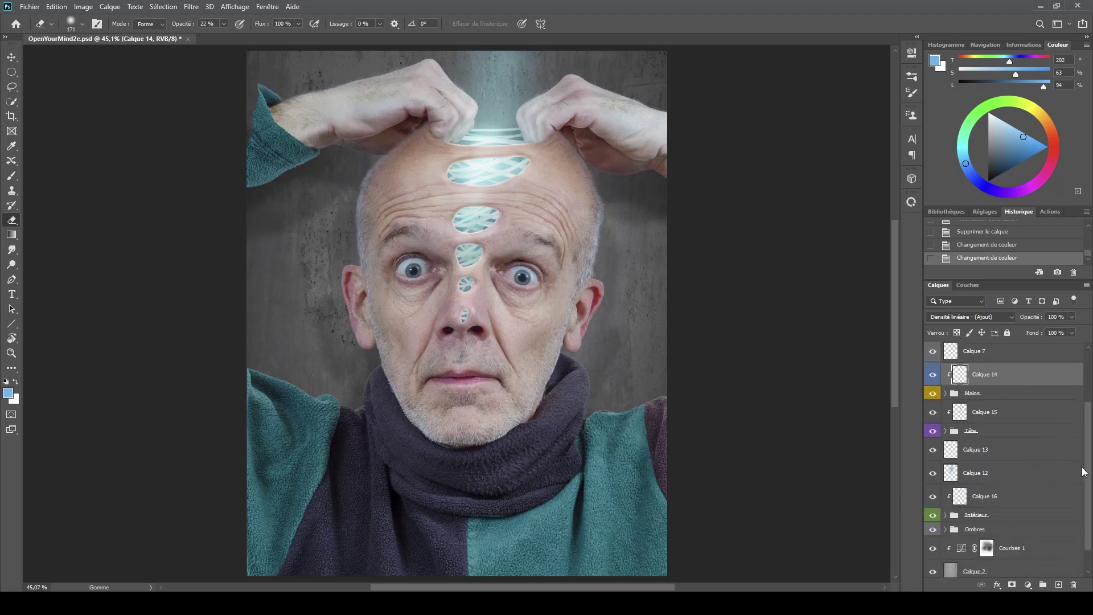
pyautogui.click(1027, 415)
pyautogui.rightClick(1028, 416)
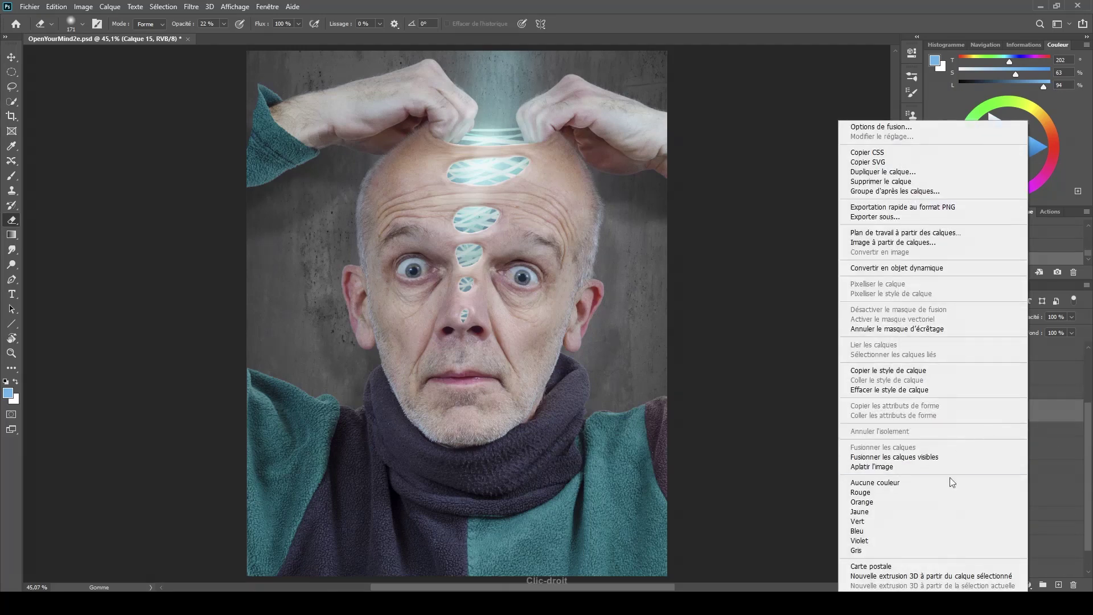
pyautogui.click(956, 530)
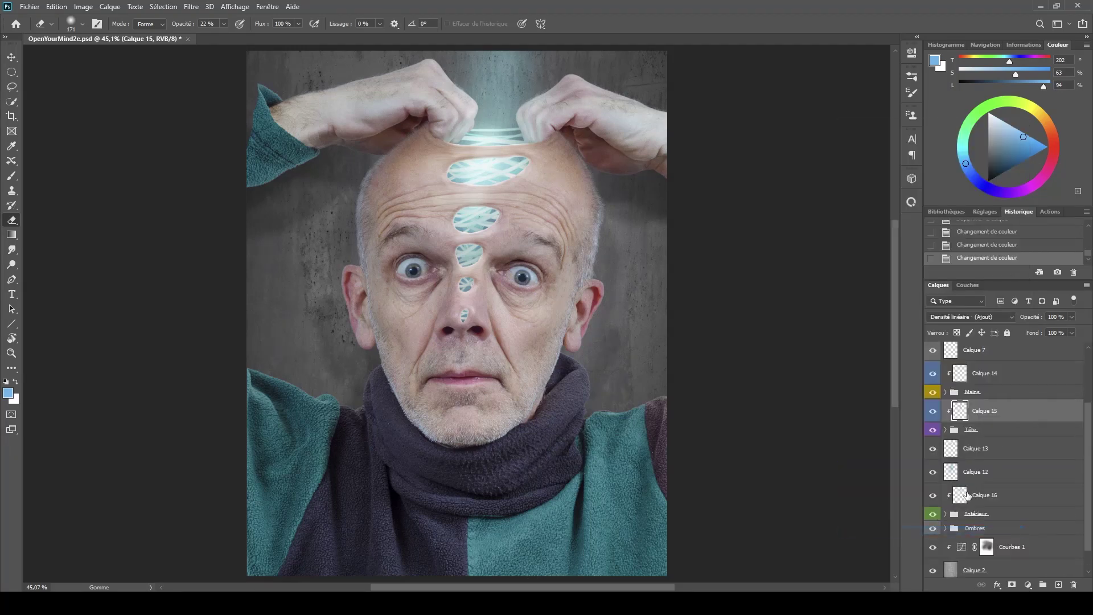
# - Tag the light layers Calque 13 and Calque 12 with the Bleu colour label
pyautogui.click(1007, 455)
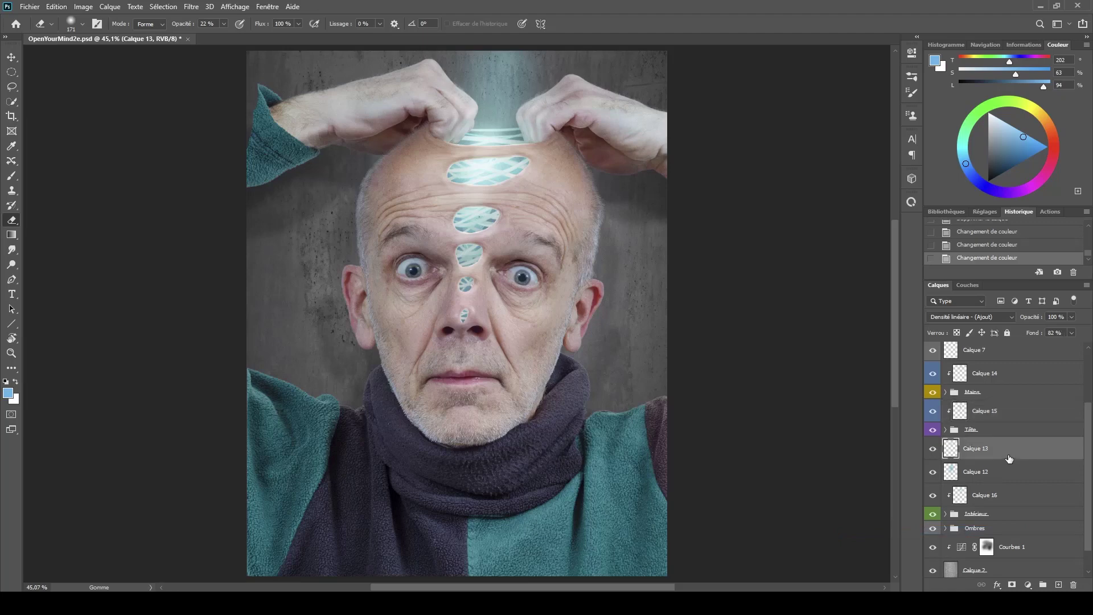
pyautogui.rightClick(1023, 451)
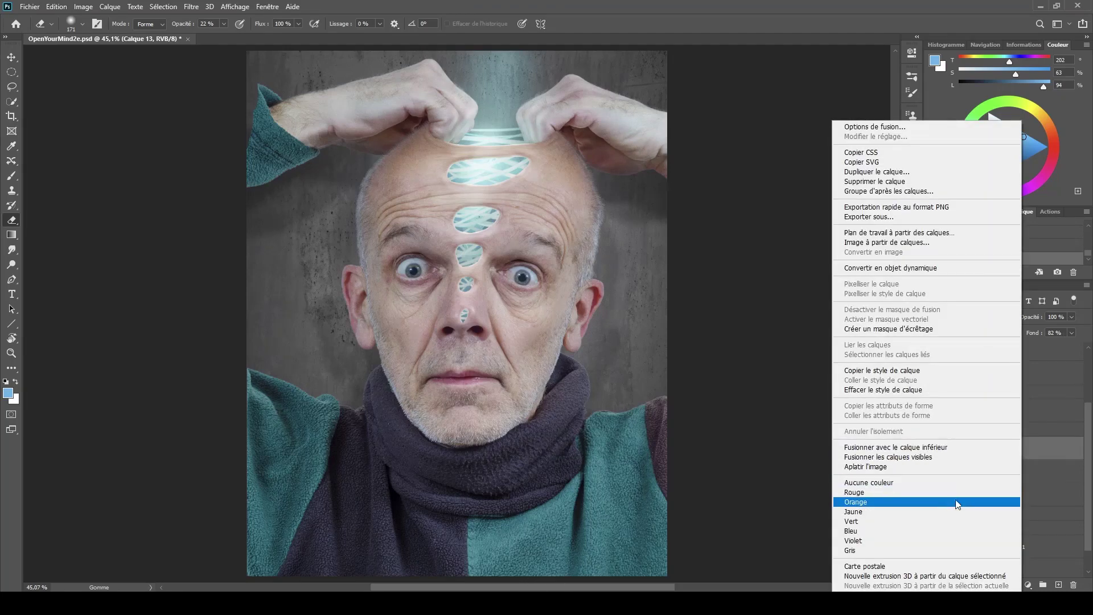
pyautogui.click(951, 529)
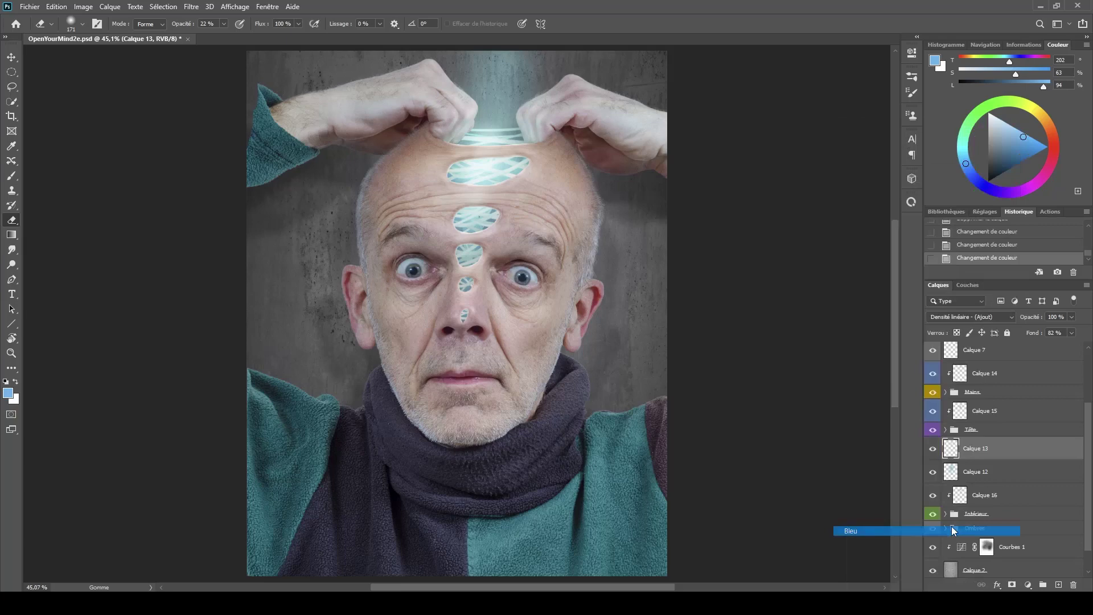
pyautogui.click(1006, 469)
pyautogui.rightClick(1007, 468)
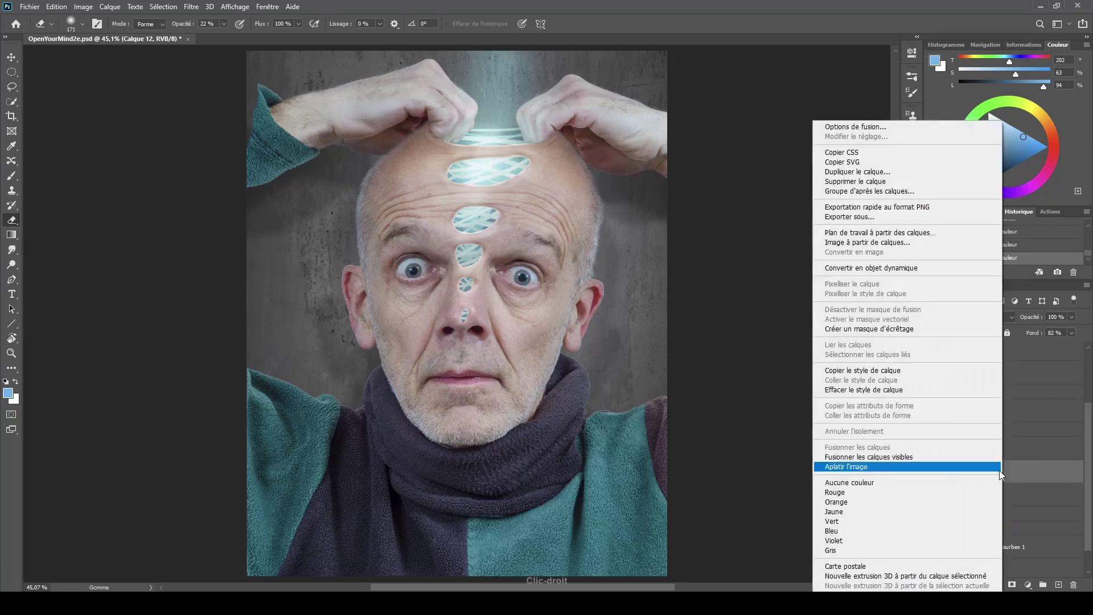
pyautogui.click(927, 531)
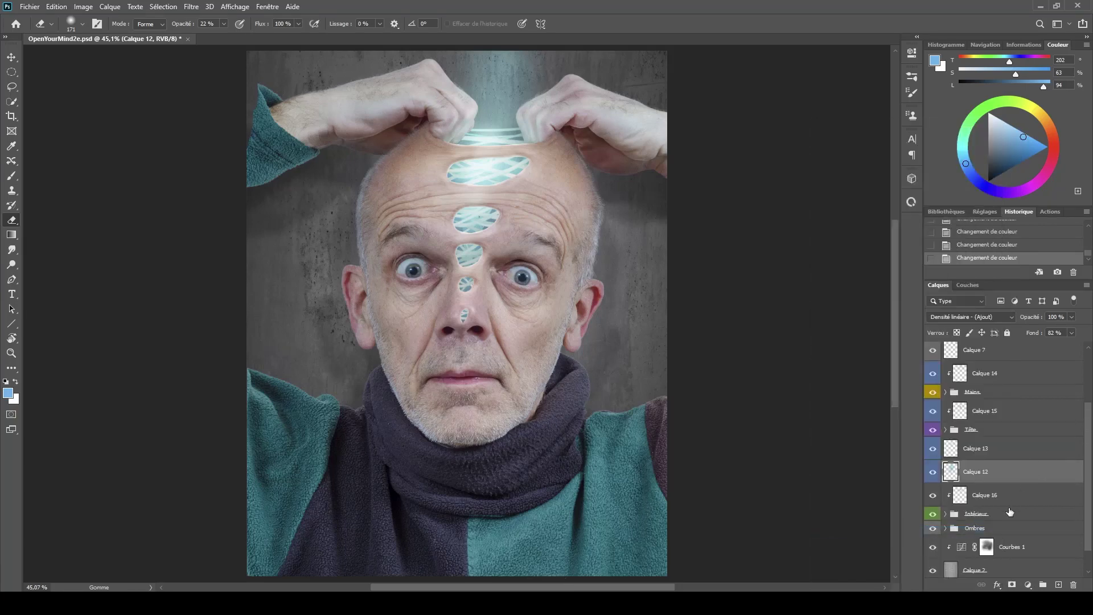
# - Check Calque 16 by hiding and showing it, and tag it with the Bleu colour label
pyautogui.click(932, 496)
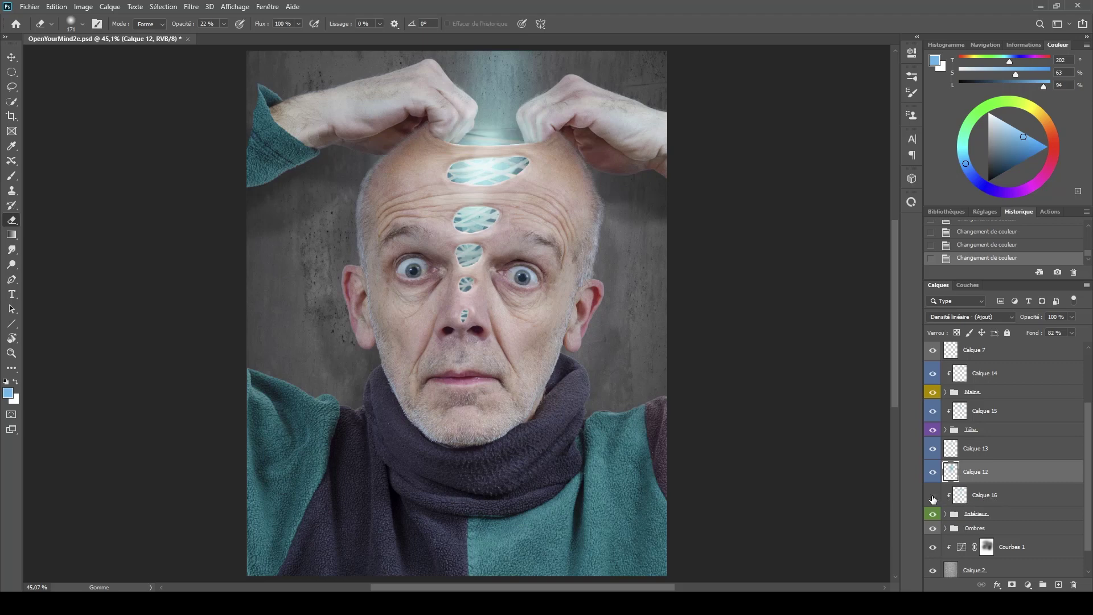
pyautogui.click(932, 496)
pyautogui.click(1012, 497)
pyautogui.rightClick(1010, 489)
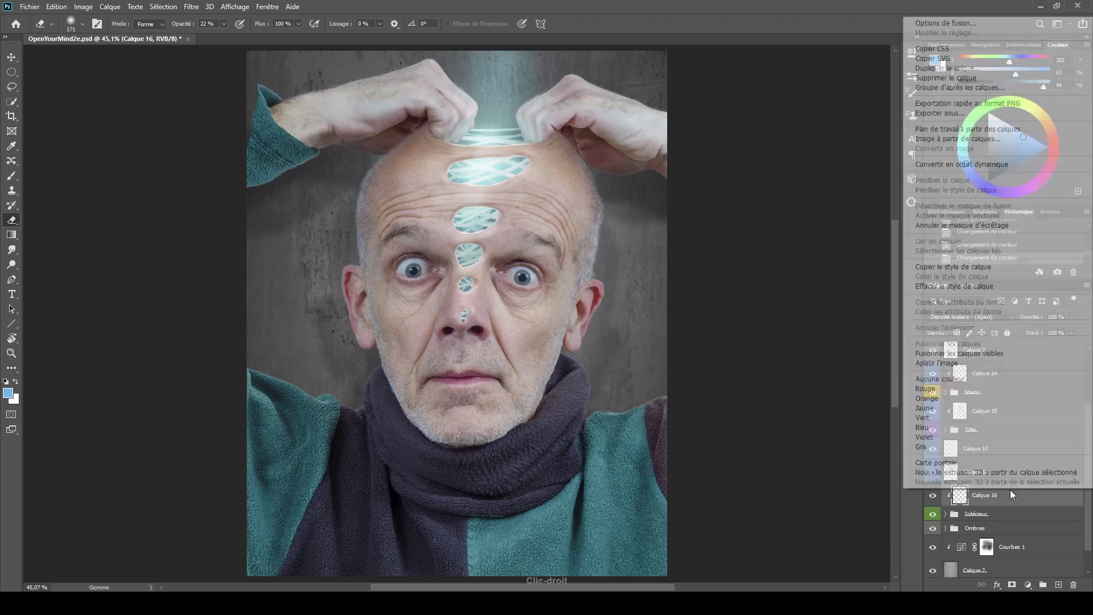
pyautogui.click(981, 427)
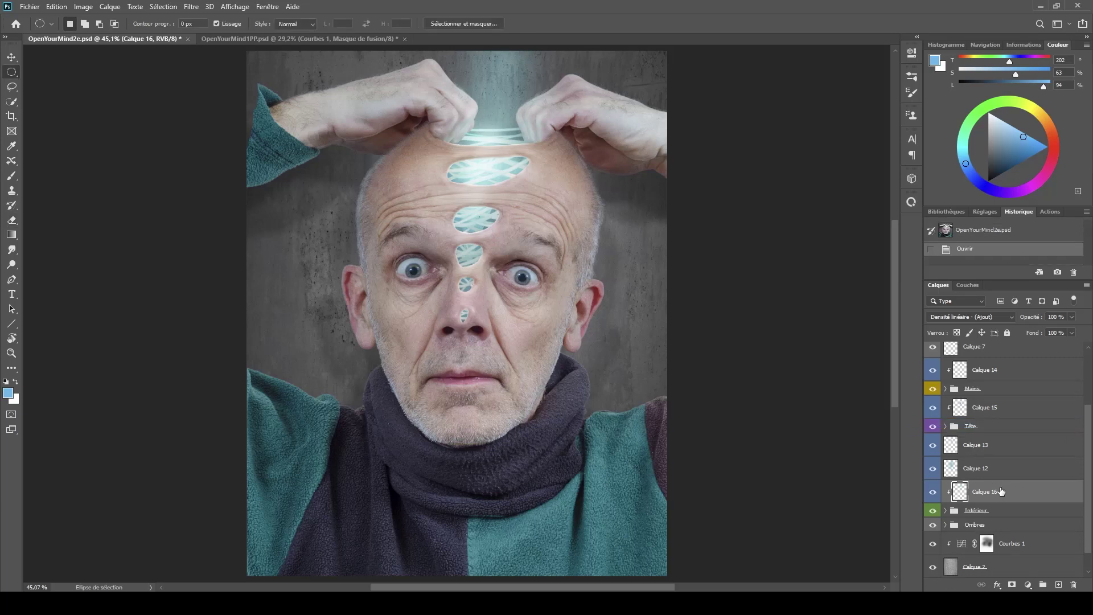
# - Darken the background in the Courbes 1 adjustment by lowering the RGB curve's white point to output 58 at input 255
pyautogui.click(961, 547)
pyautogui.doubleClick(961, 545)
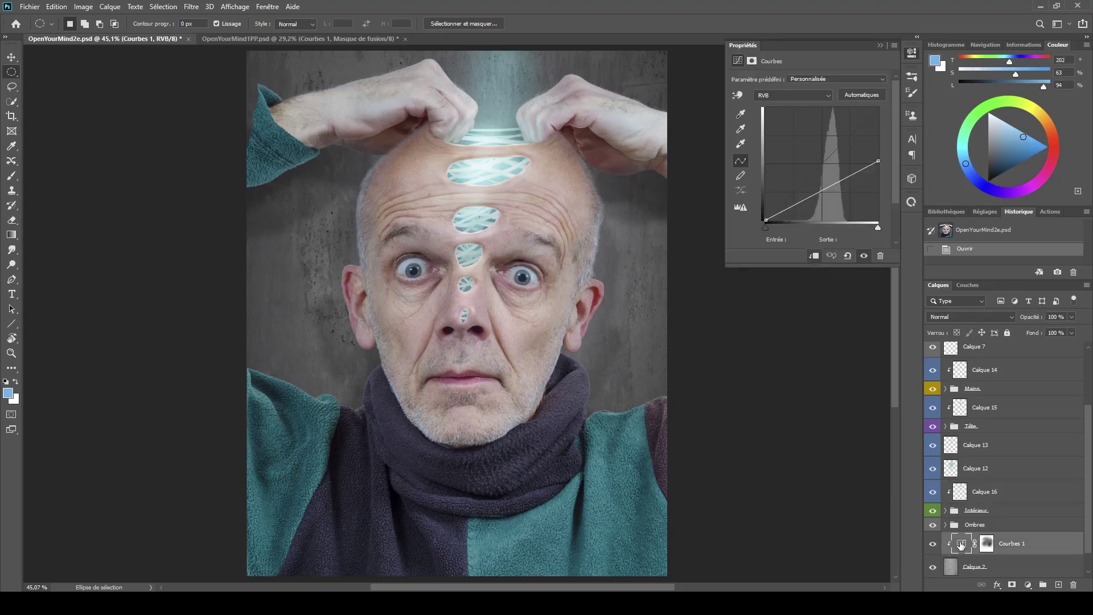
pyautogui.moveTo(878, 161); pyautogui.dragTo(881, 202)
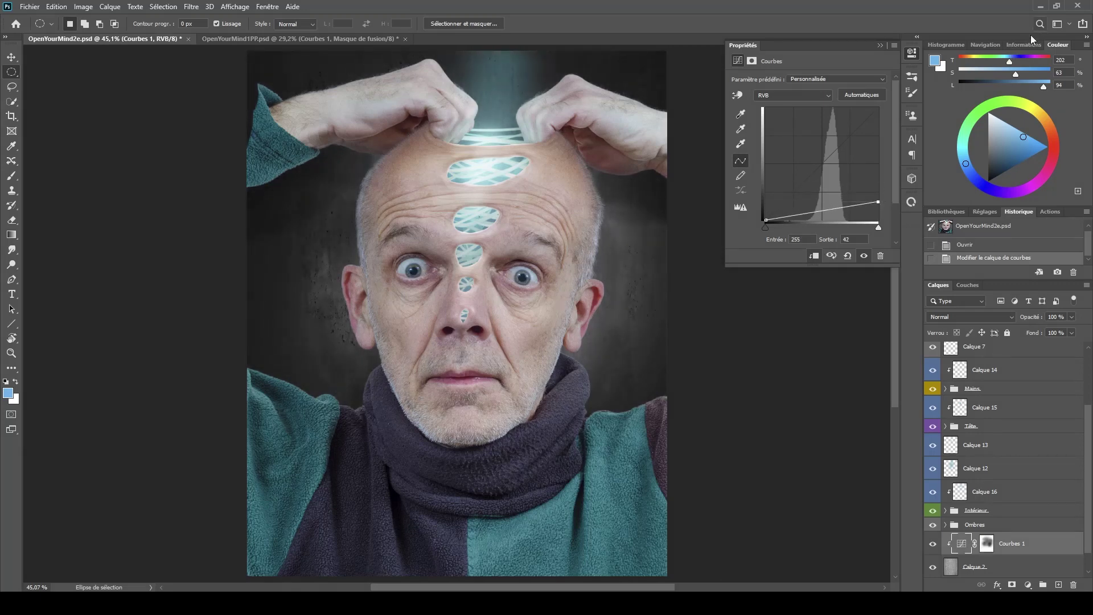
pyautogui.click(994, 46)
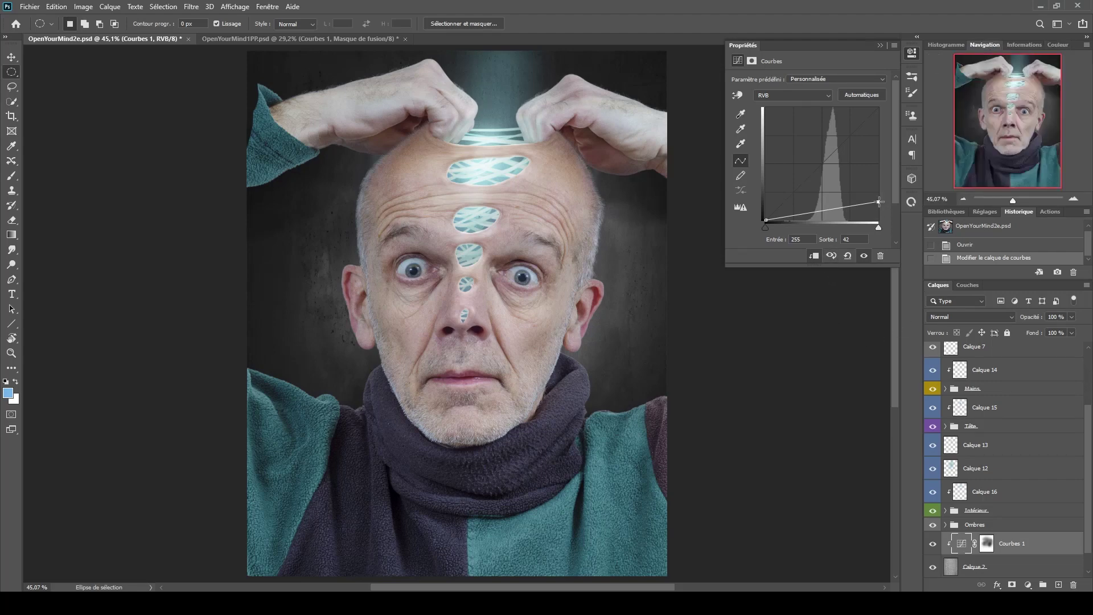
pyautogui.moveTo(879, 201); pyautogui.dragTo(878, 194)
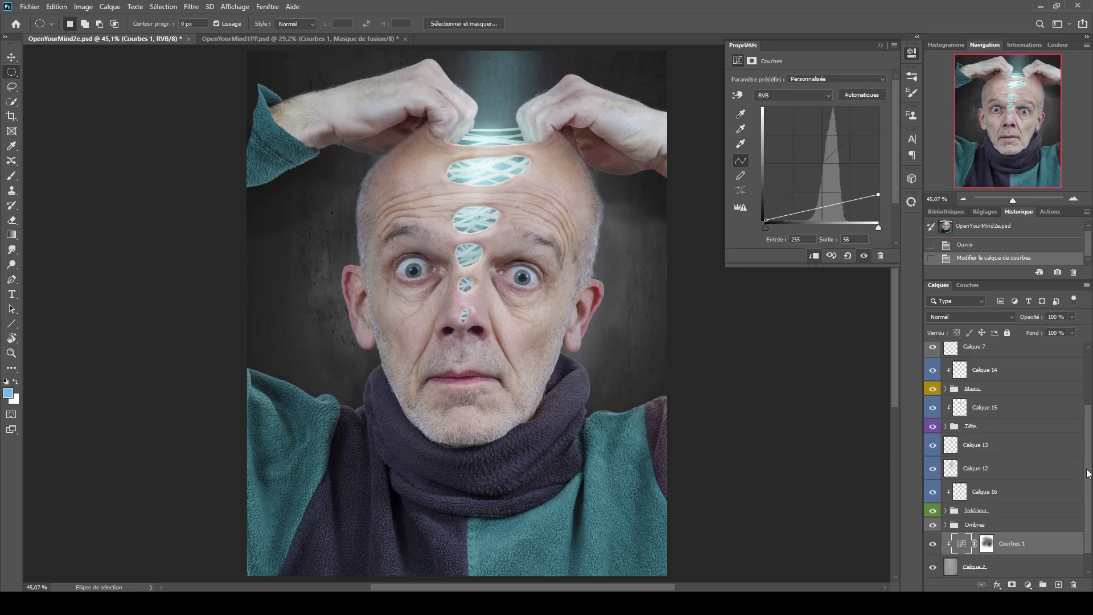
# - Compare the image without and with the light effect by hiding and reshowing the blue-labelled layers Calque 12 to Calque 16
pyautogui.click(933, 492)
pyautogui.click(932, 469)
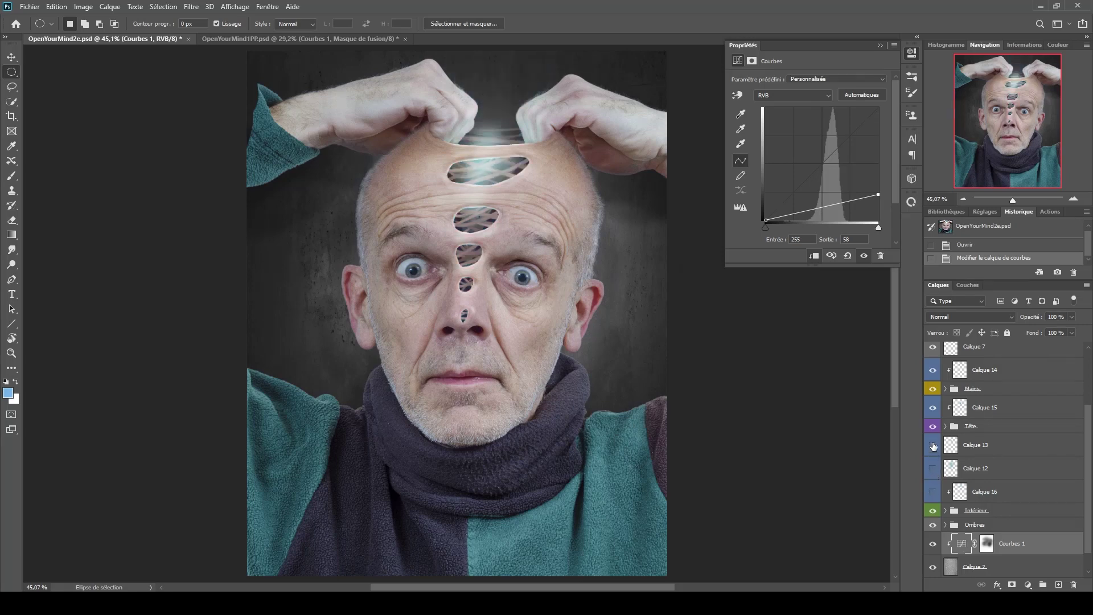
pyautogui.click(933, 445)
pyautogui.click(932, 408)
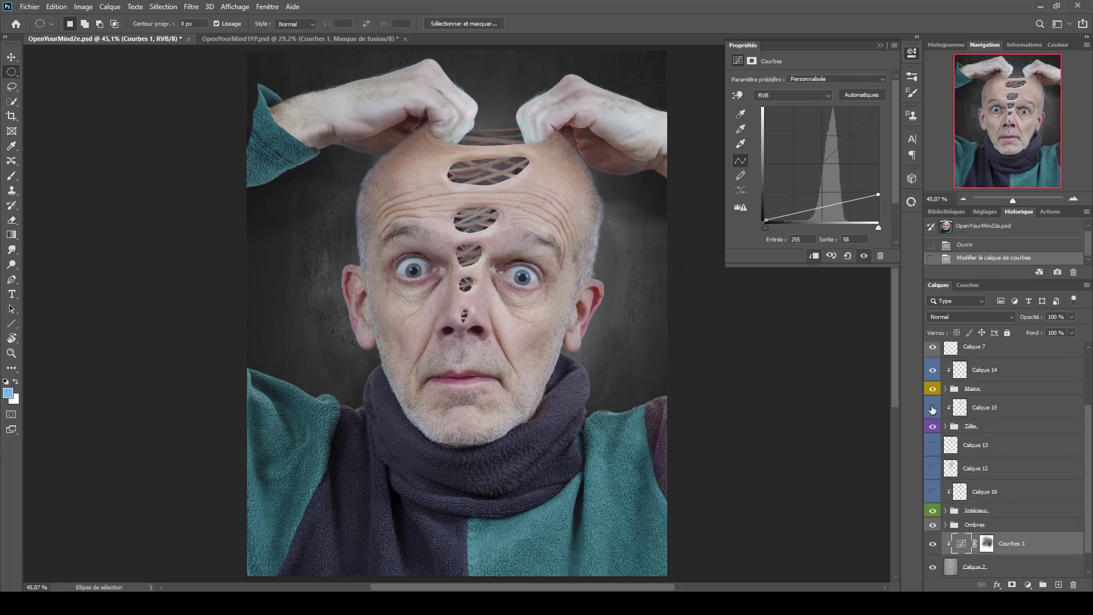
pyautogui.scroll(2, 932, 407)
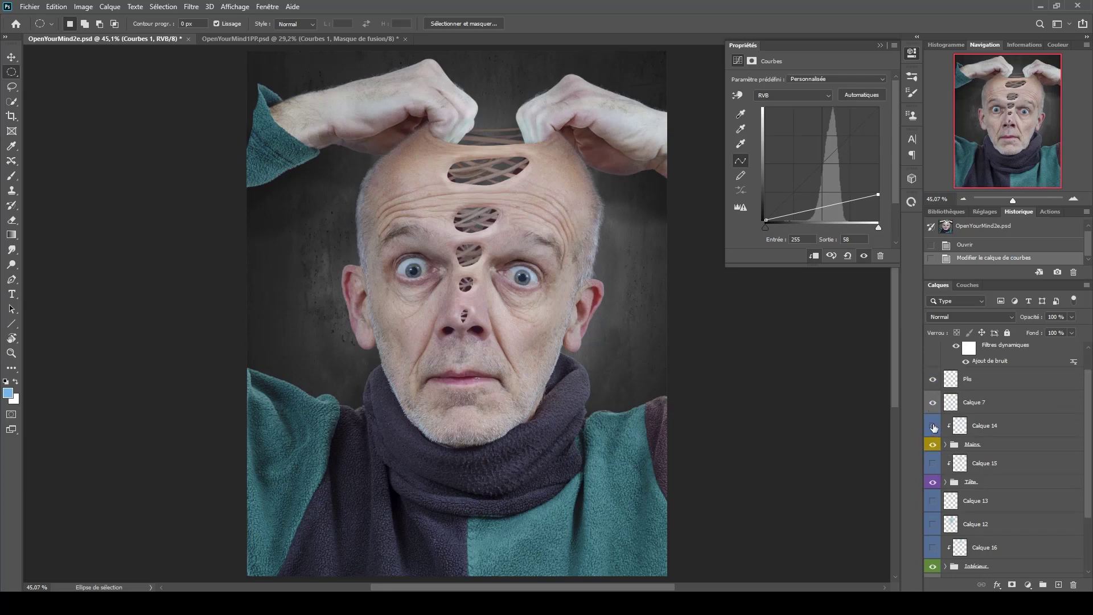
pyautogui.click(932, 426)
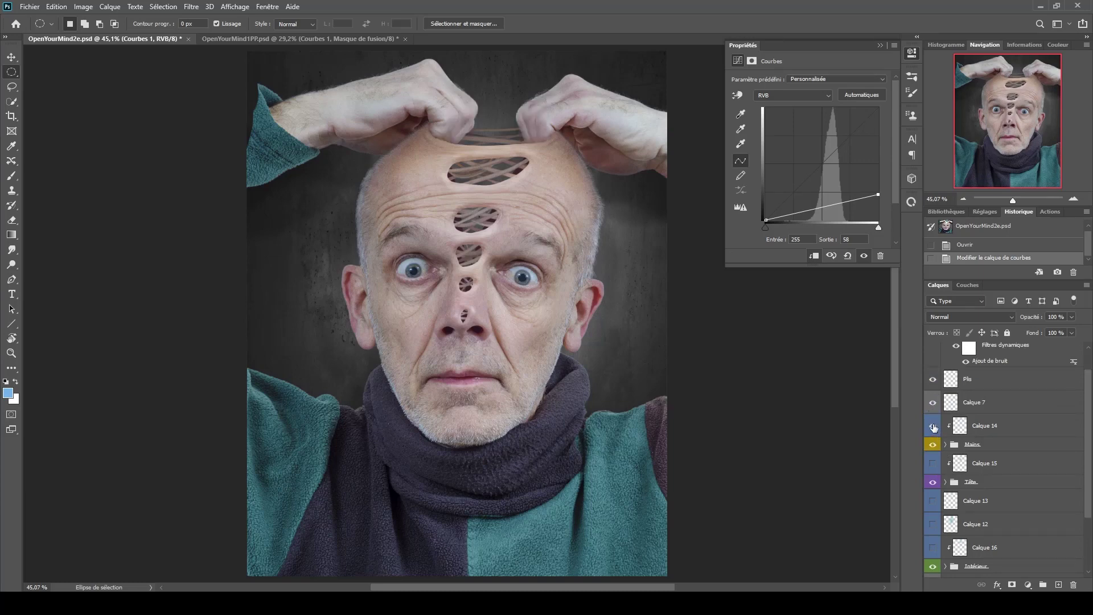
pyautogui.click(932, 426)
pyautogui.click(932, 463)
pyautogui.click(932, 500)
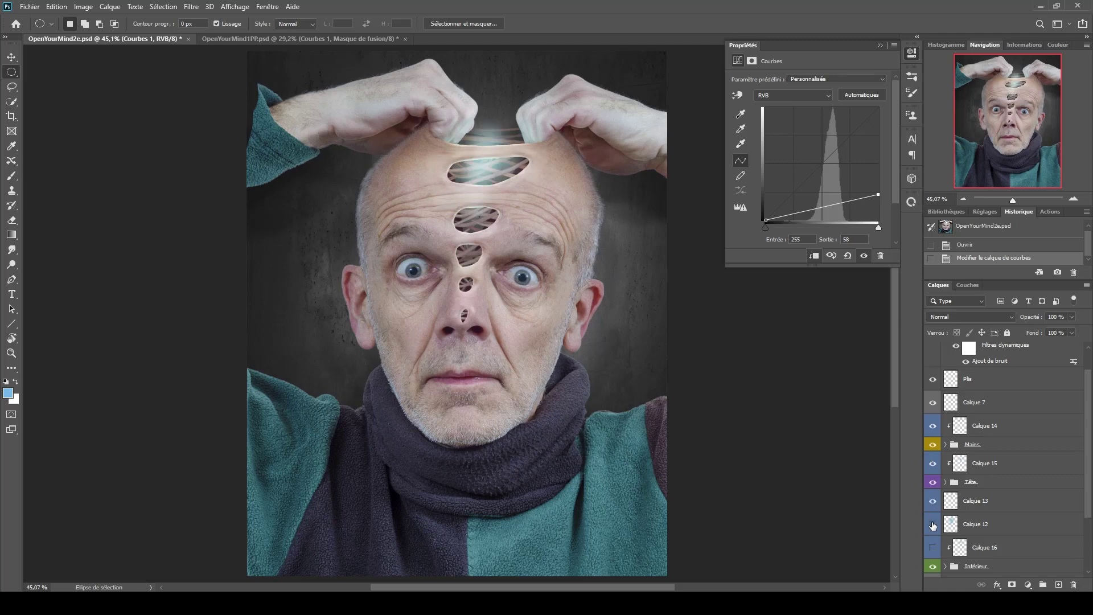
pyautogui.click(932, 524)
pyautogui.click(932, 547)
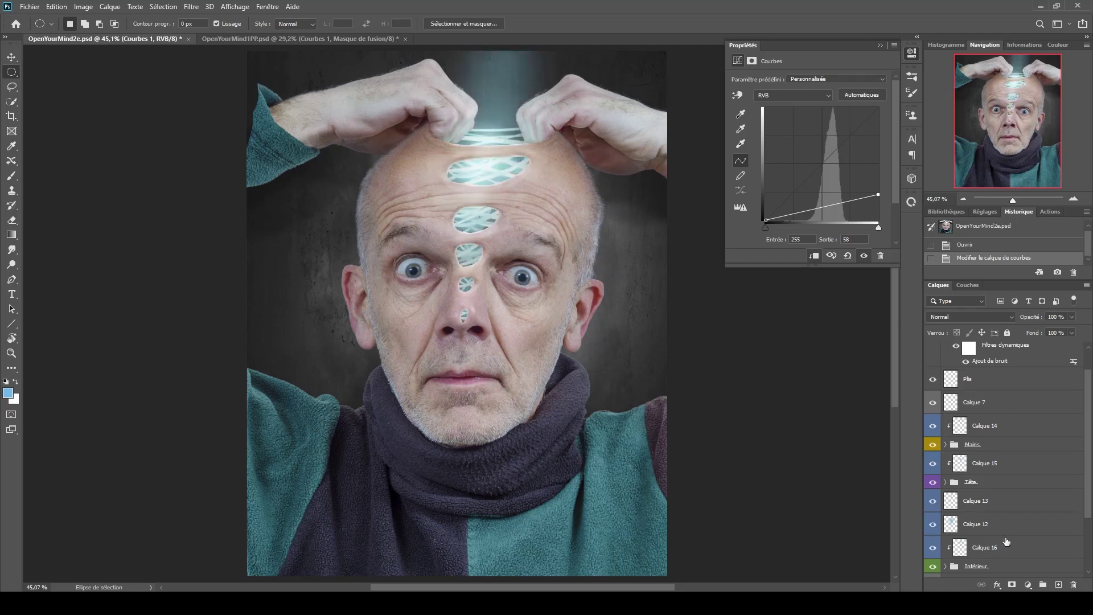
# - Stamp all visible layers into a new merged layer above Calque 11, and close the layer properties
pyautogui.moveTo(1088, 474); pyautogui.dragTo(1087, 509)
pyautogui.scroll(5, 1007, 365)
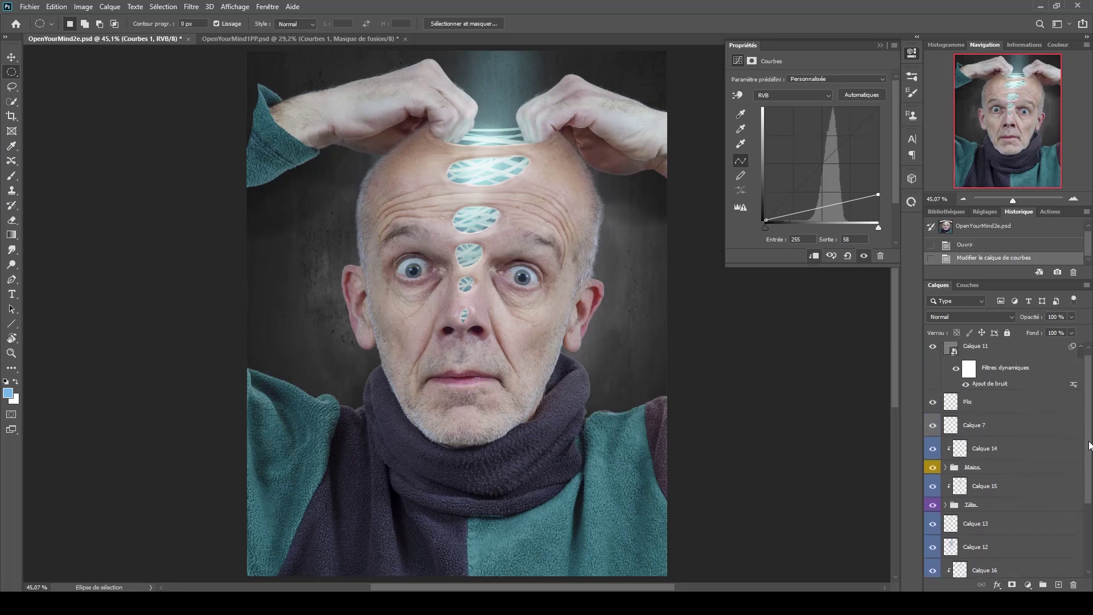
pyautogui.click(1008, 357)
pyautogui.press('b')
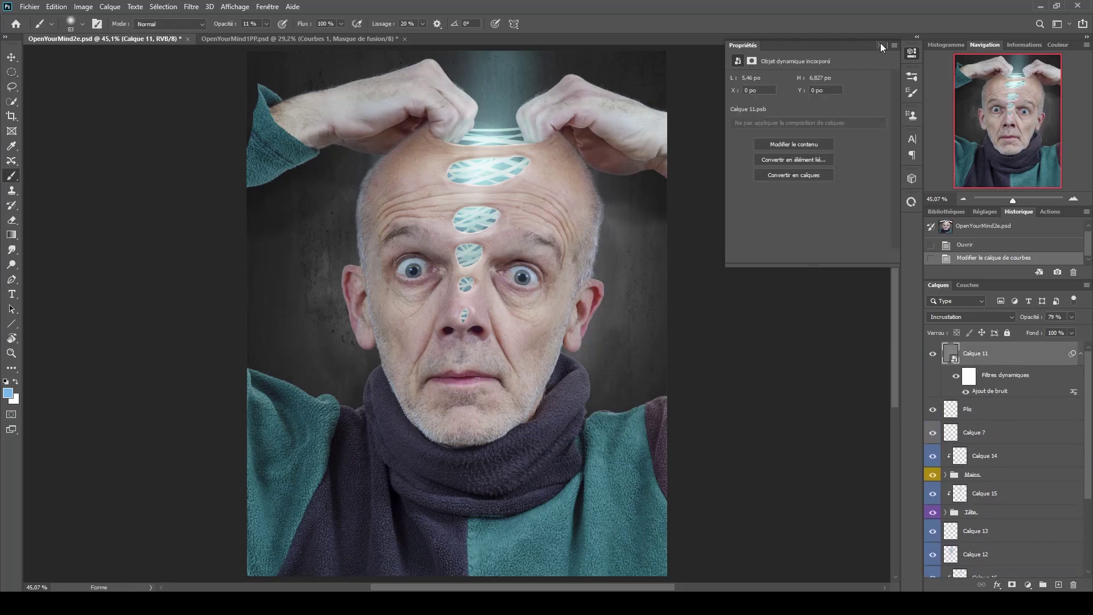
pyautogui.click(880, 45)
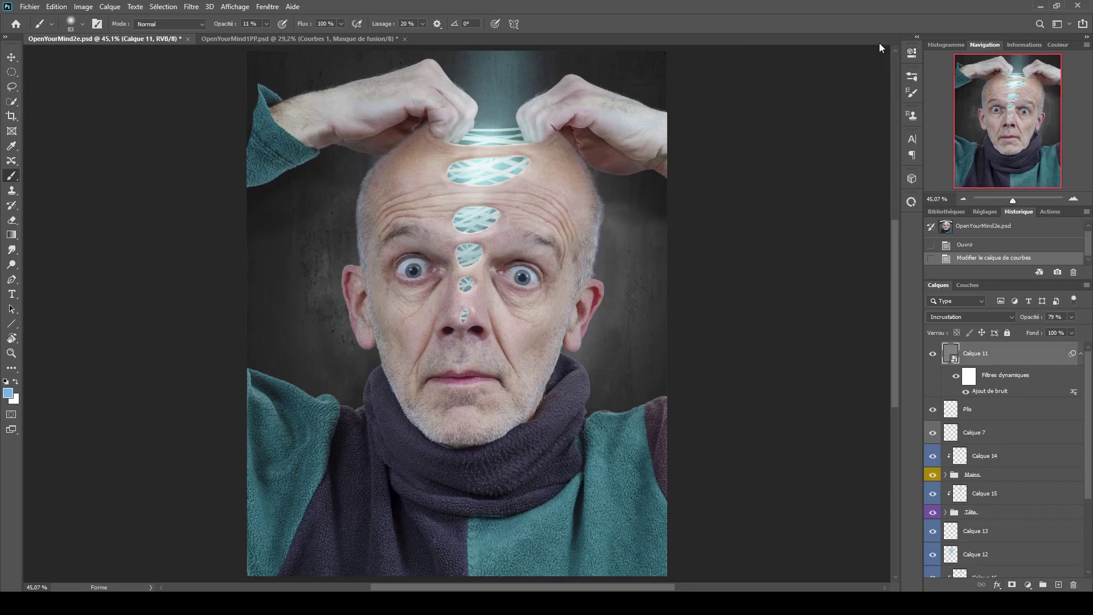
pyautogui.hotkey('ctrl', 'shift', 'alt', 'e')
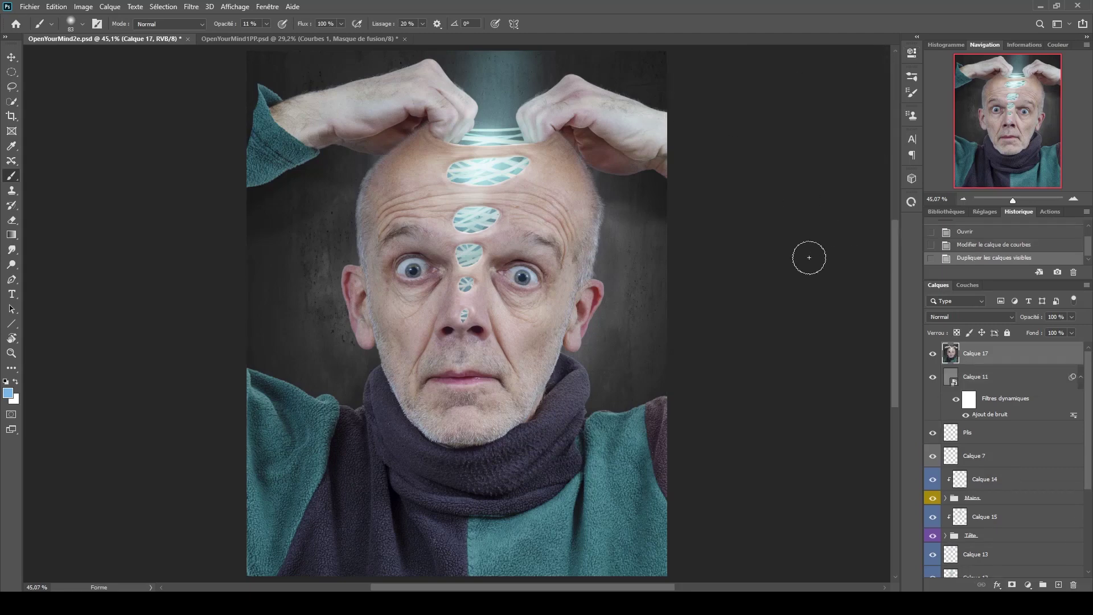
# - Crop the image slightly tighter around the head and hands at the 4:5 (8:10) ratio, keeping transparent edges outside the frame
pyautogui.click(12, 116)
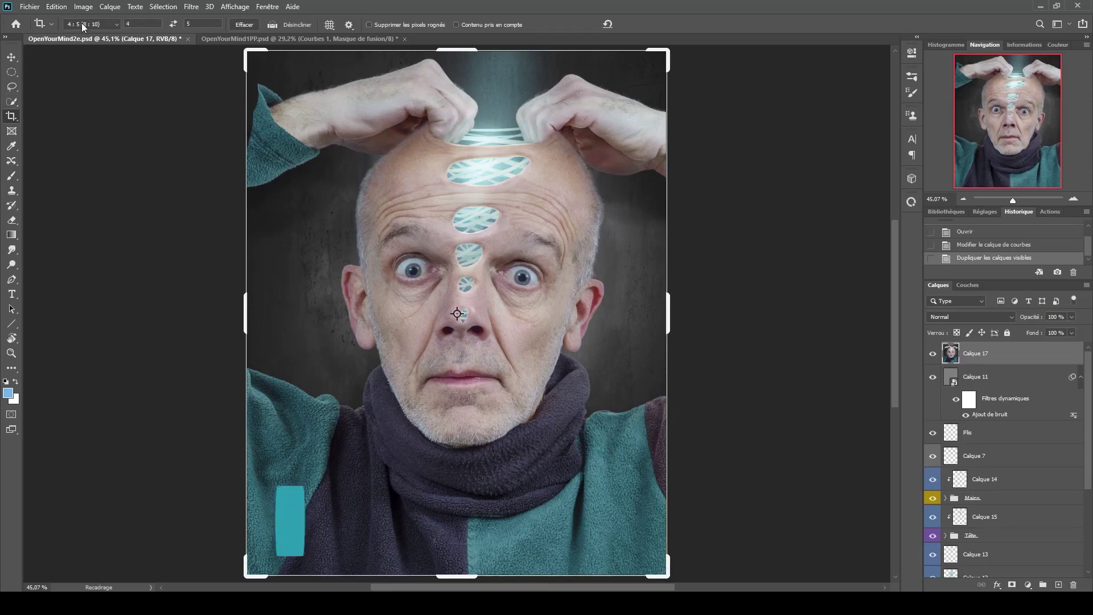
pyautogui.click(104, 24)
pyautogui.click(98, 77)
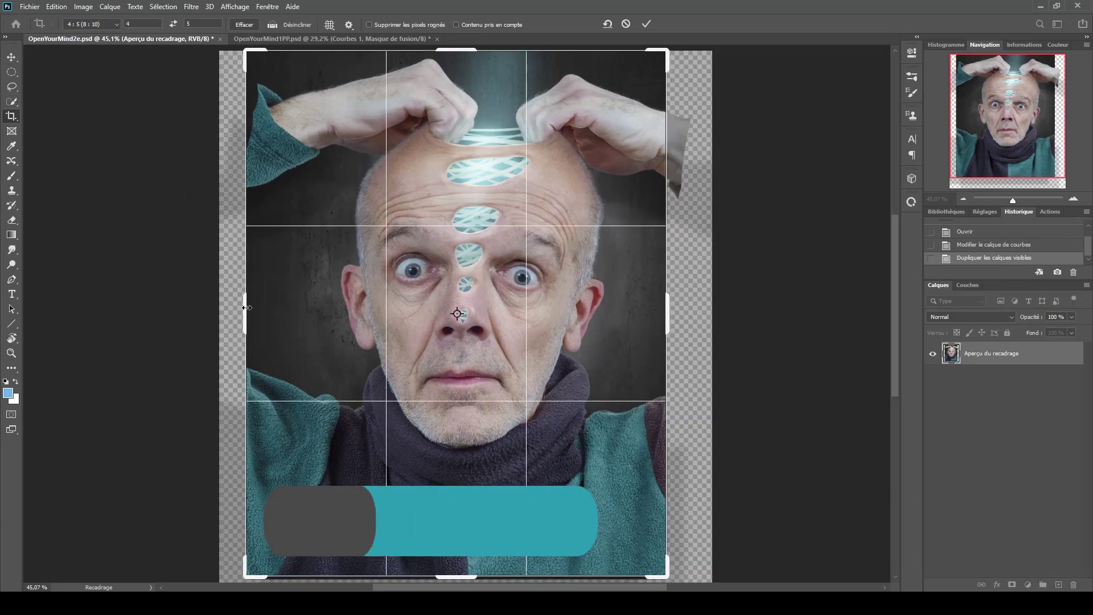
pyautogui.moveTo(246, 307)
pyautogui.mouseDown()
pyautogui.moveTo(270, 314)
pyautogui.moveTo(256, 313)
pyautogui.mouseUp()
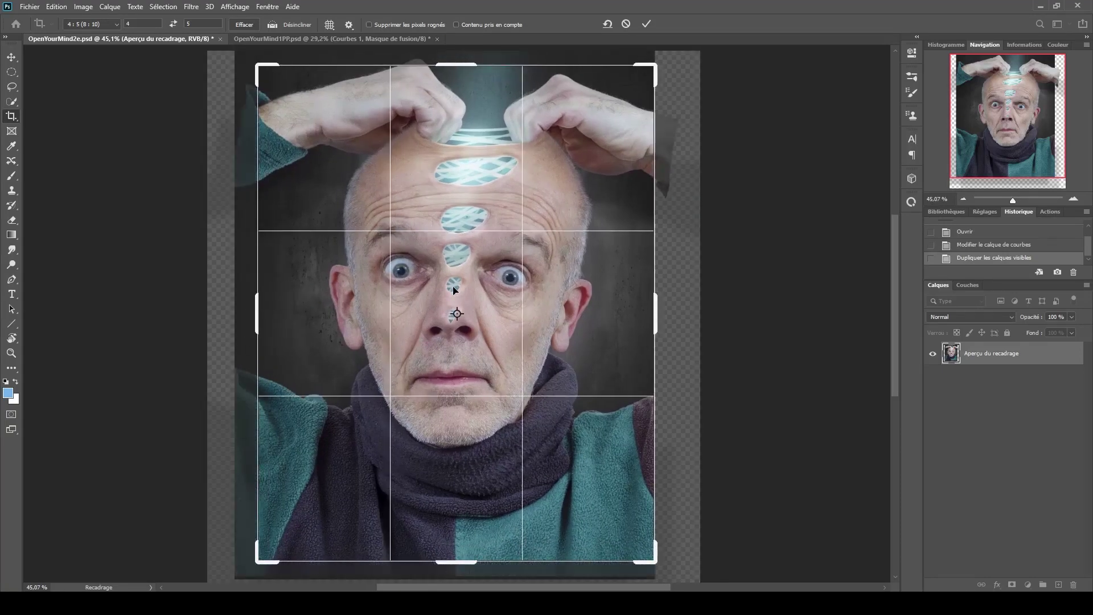
pyautogui.moveTo(454, 290); pyautogui.dragTo(453, 306)
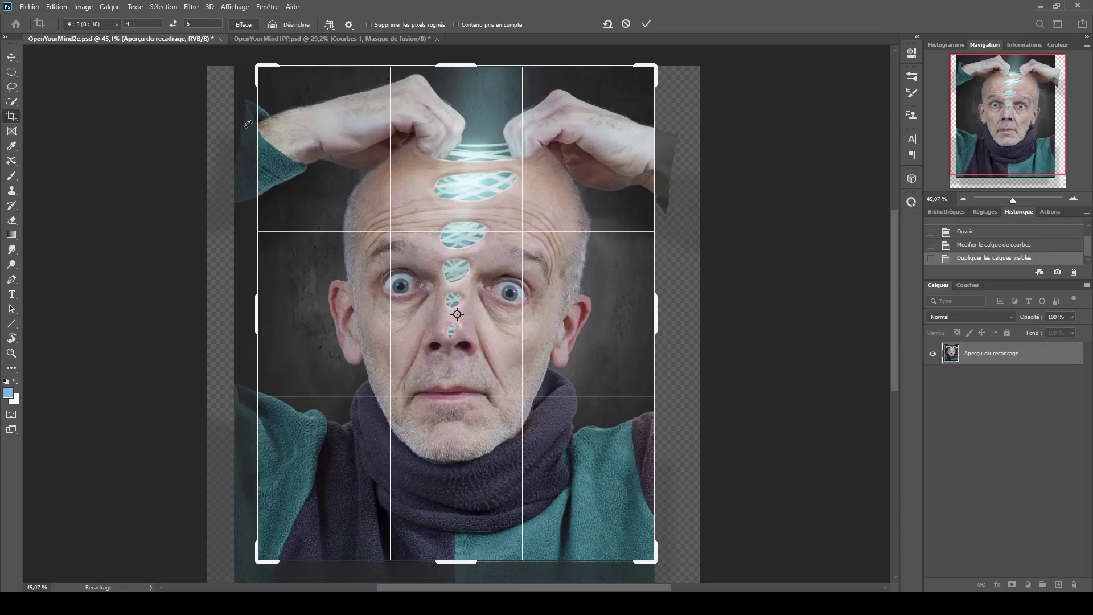
pyautogui.moveTo(256, 67); pyautogui.dragTo(253, 67)
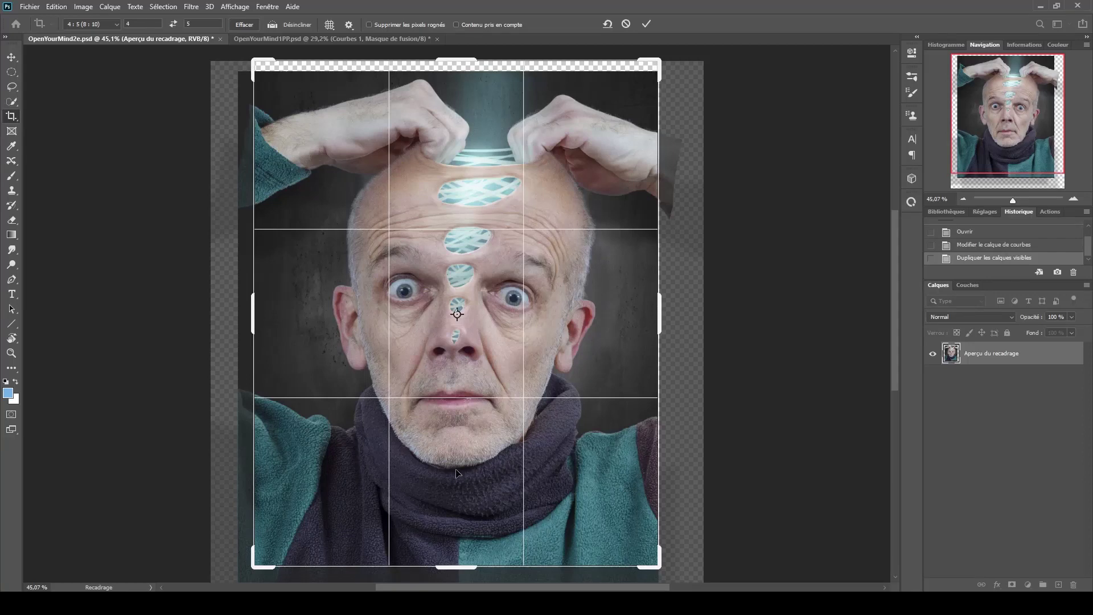
pyautogui.moveTo(456, 472); pyautogui.dragTo(461, 463)
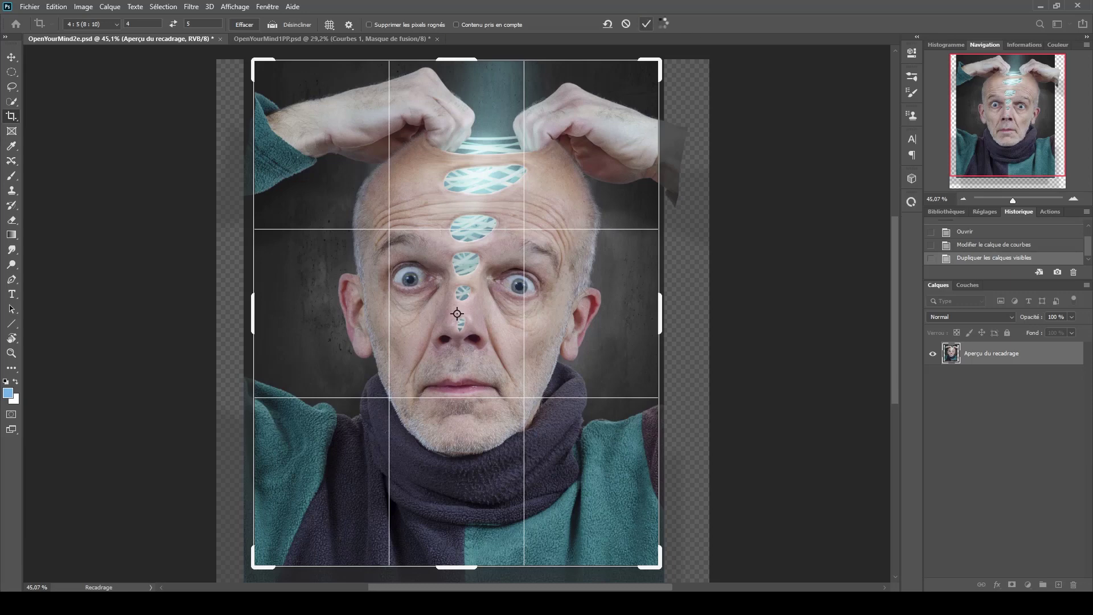
pyautogui.click(646, 23)
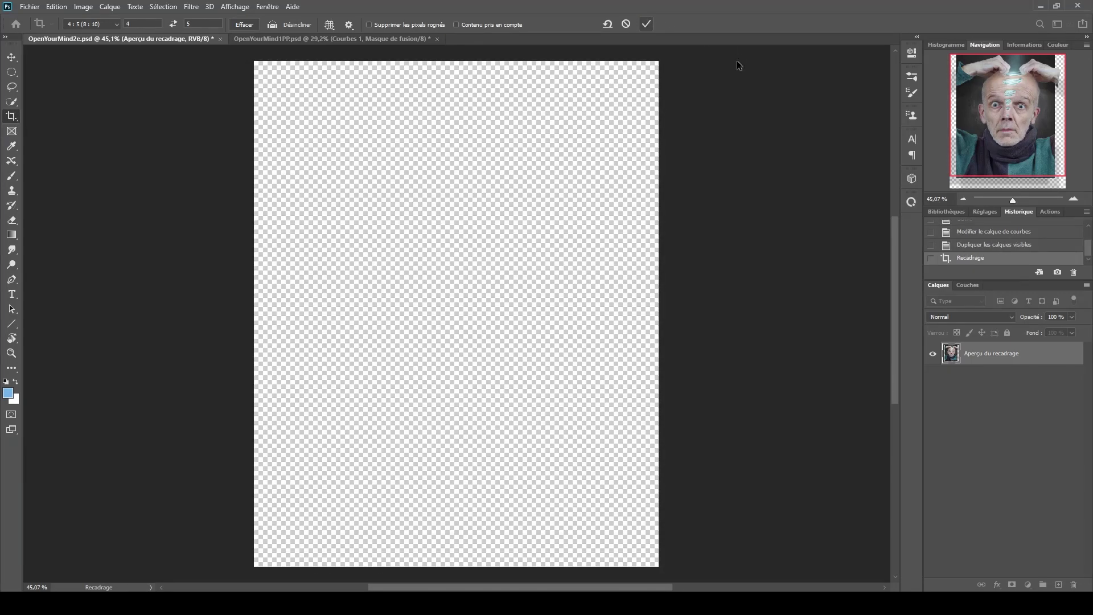